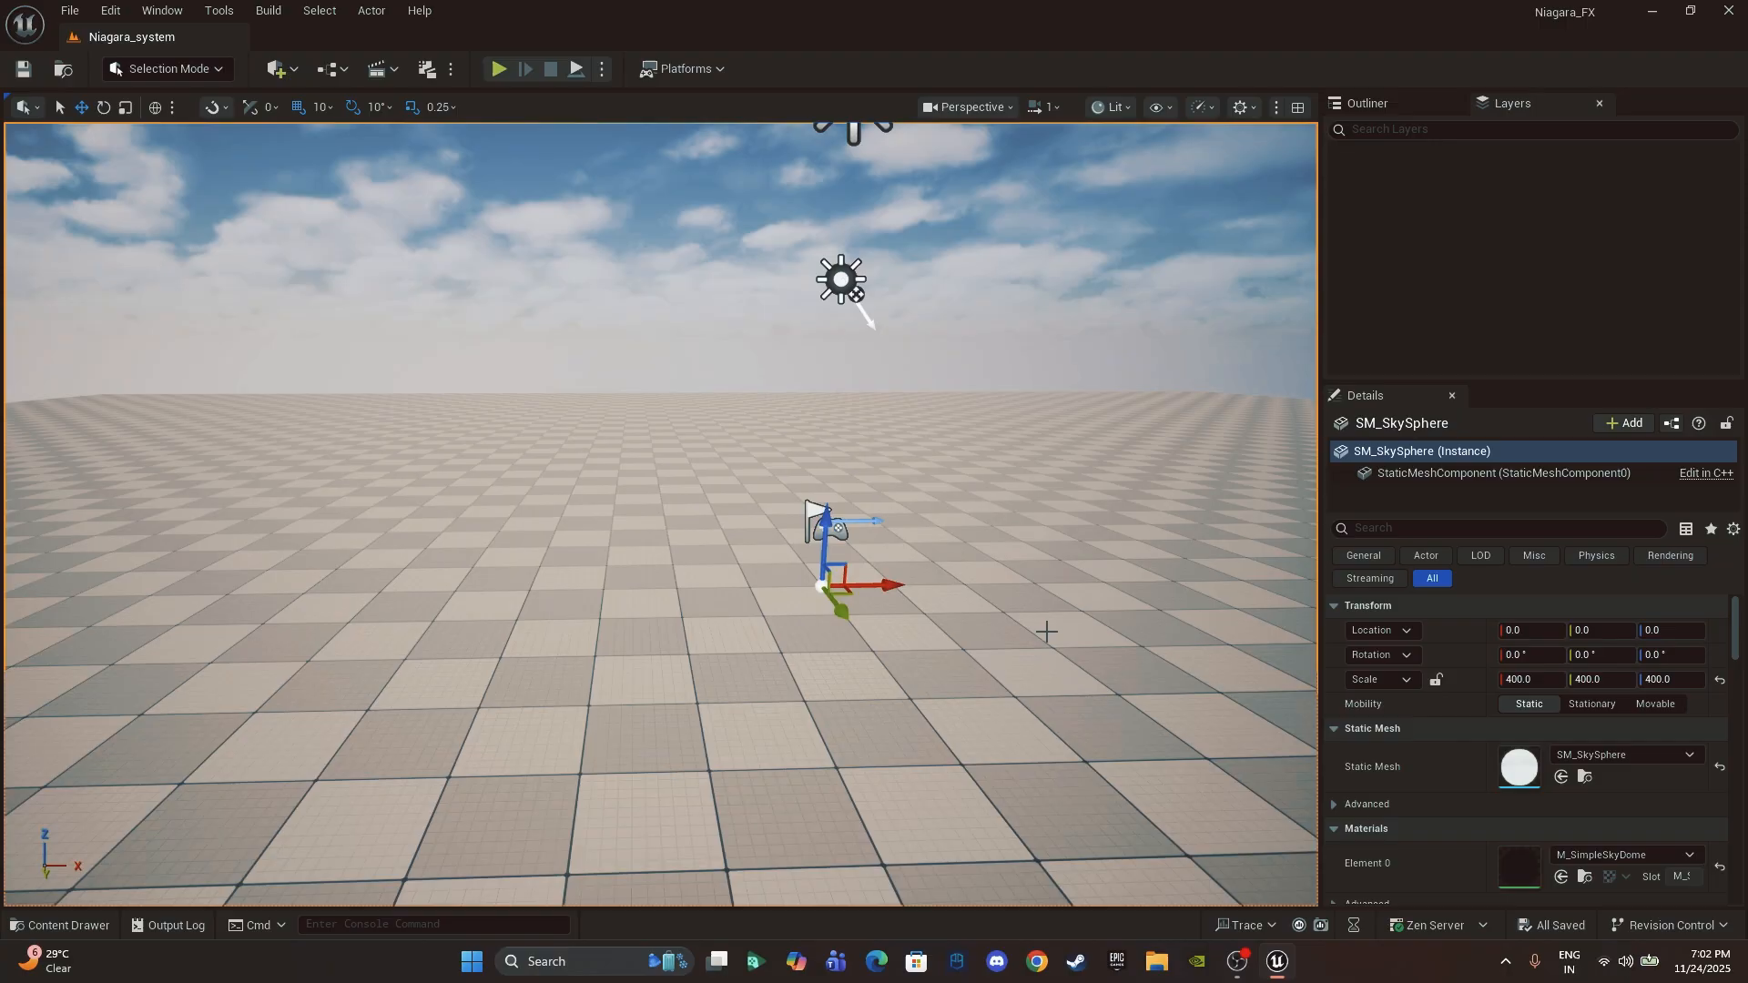
# Step: Search the project's plugins for "niagara" and review which Niagara plugins are enabled
pyautogui.click(110, 10)
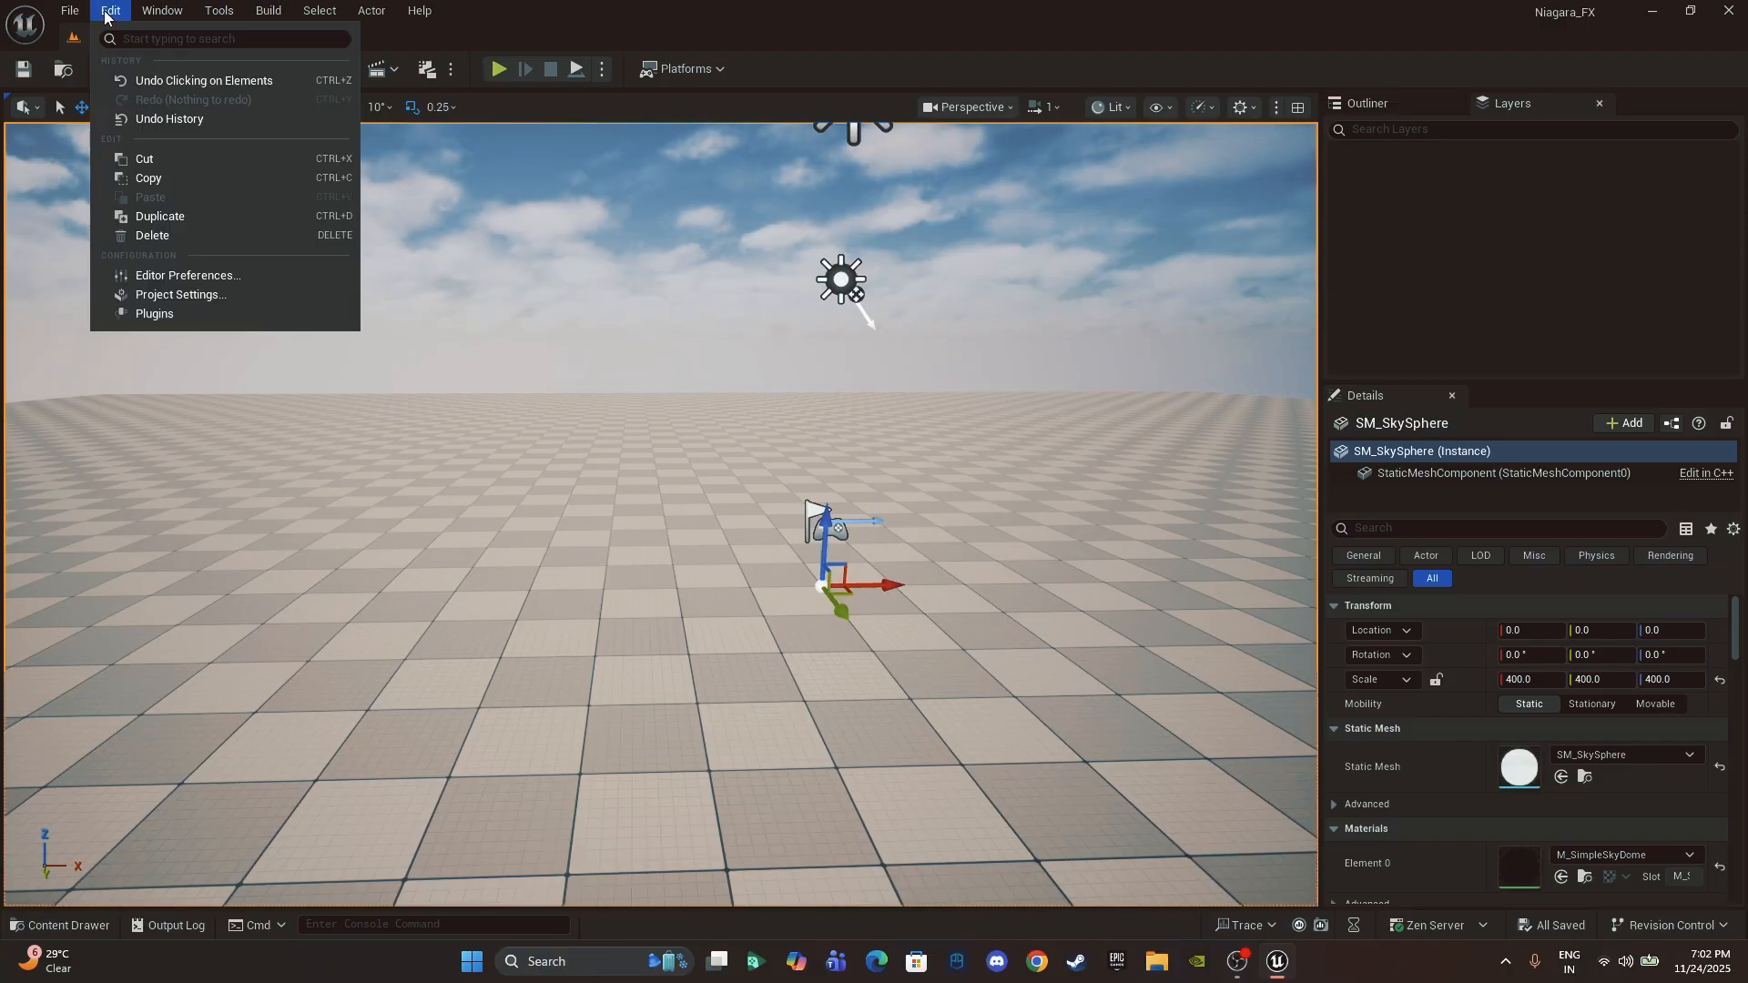
pyautogui.click(201, 313)
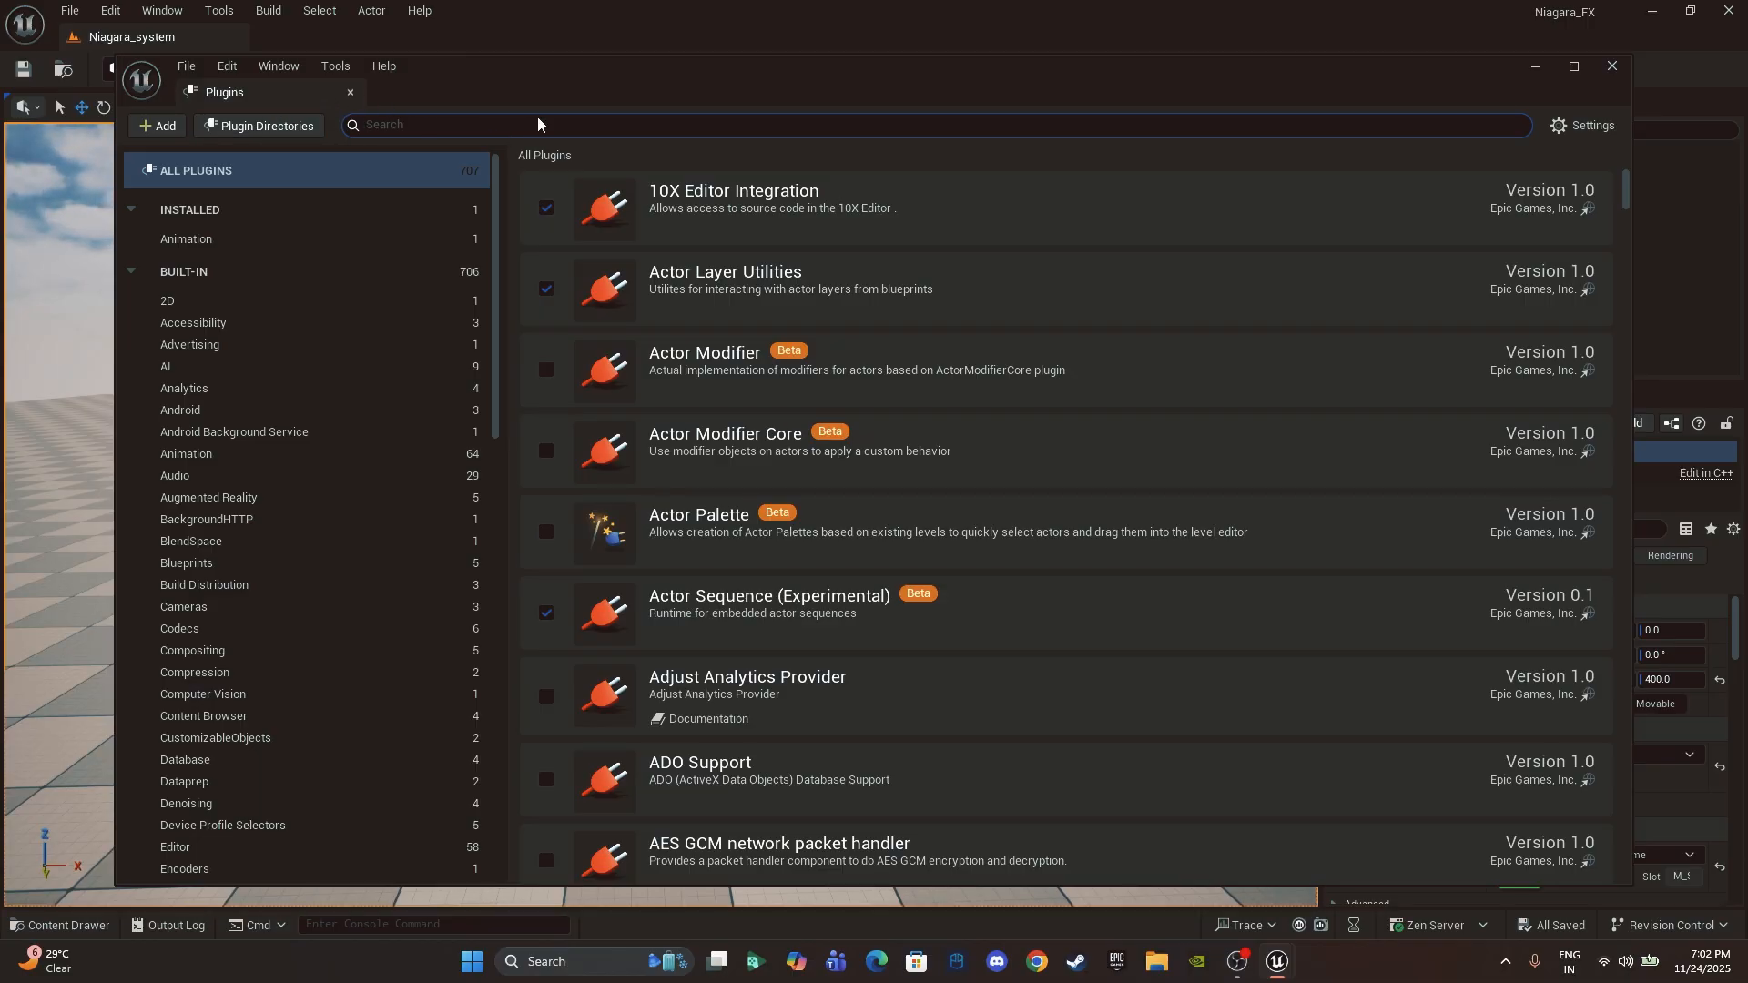
pyautogui.write('niagara')
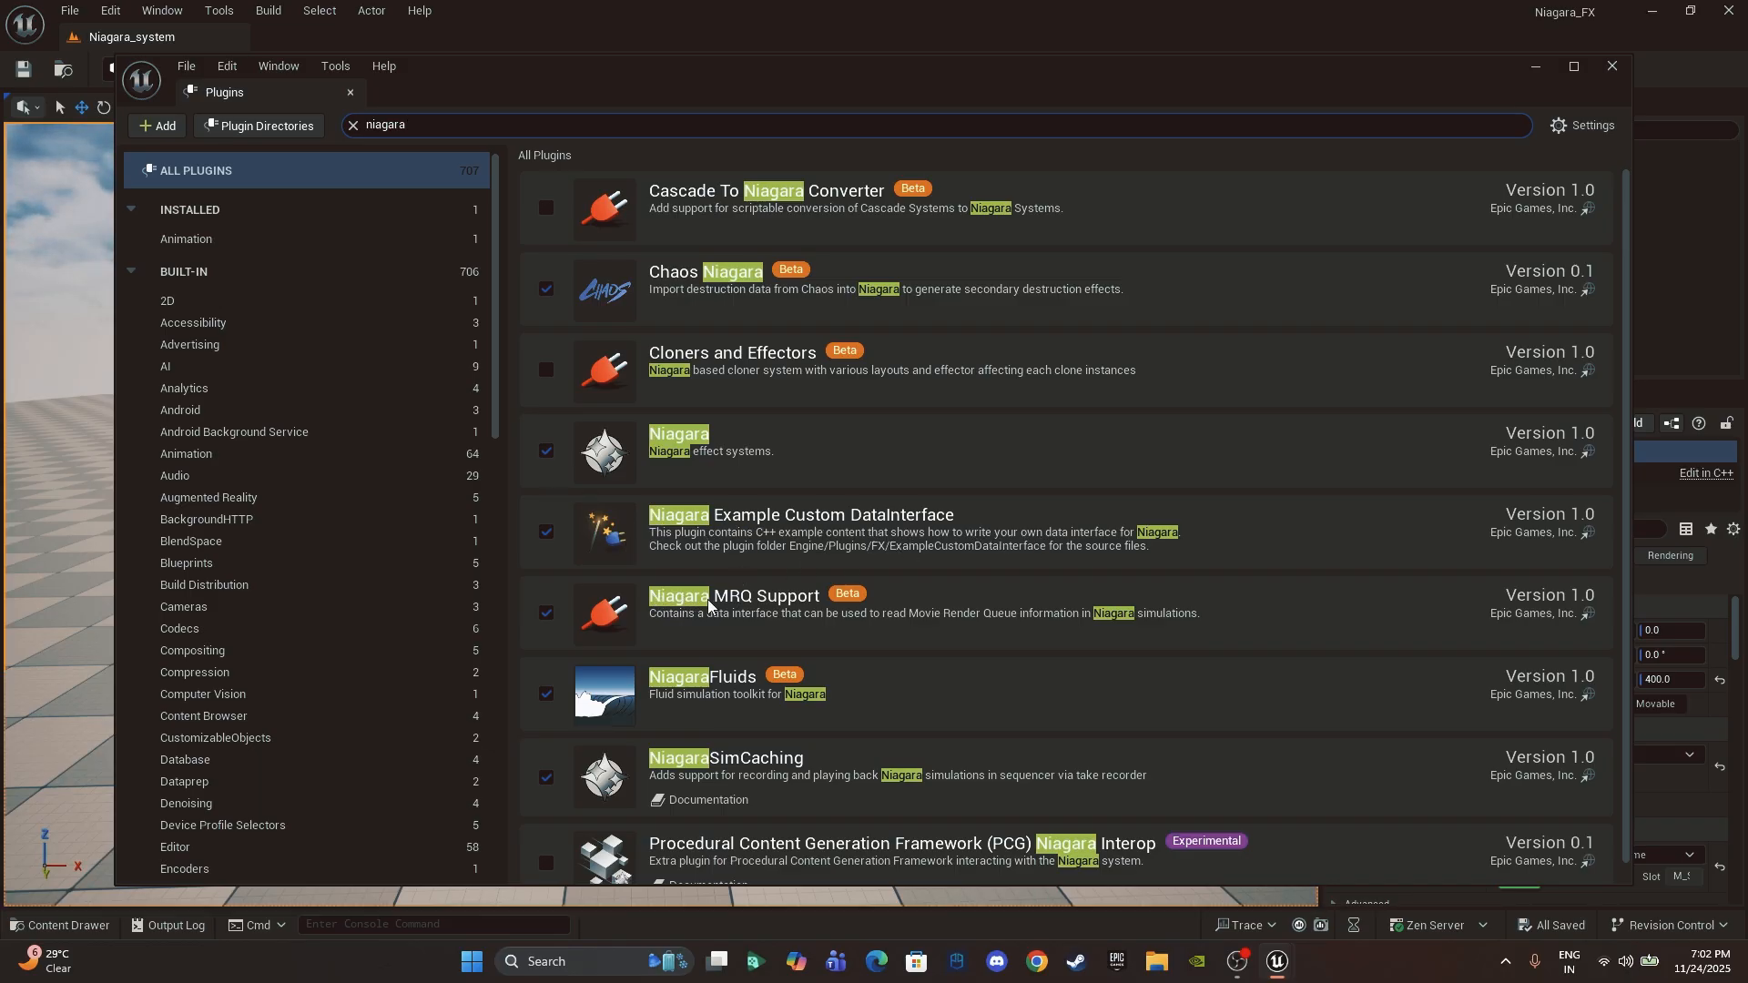
pyautogui.moveTo(856, 598)
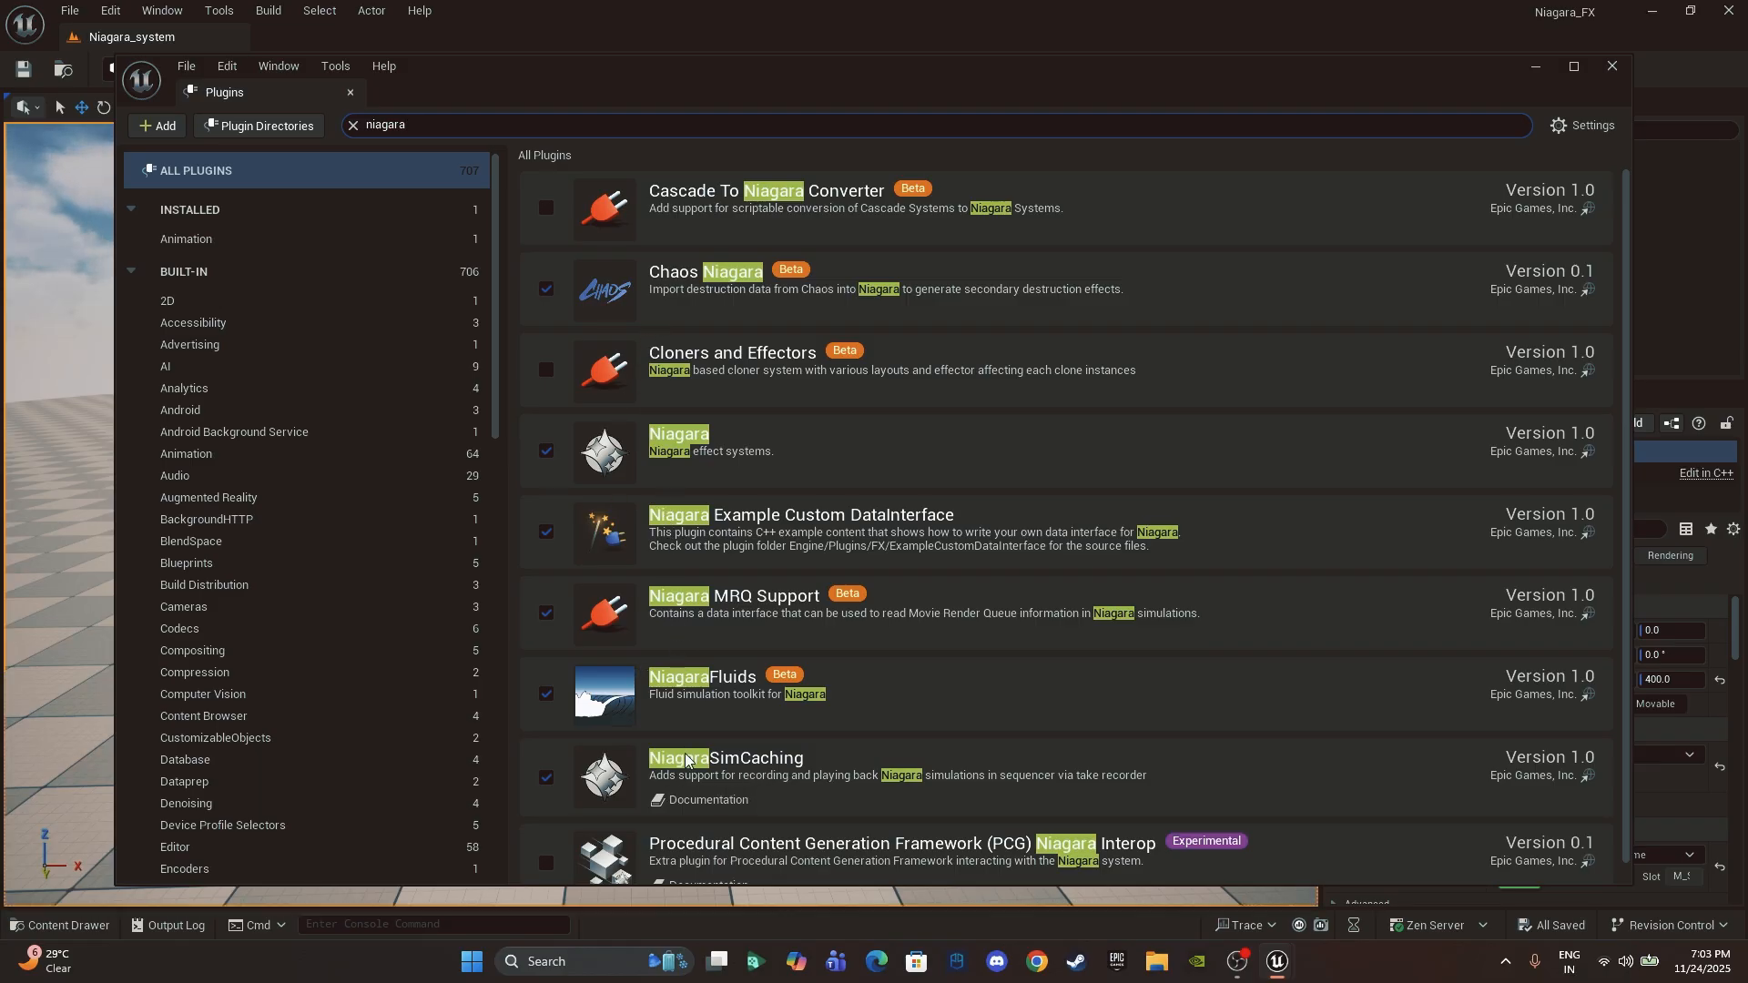
pyautogui.scroll(-1, 1566, 583)
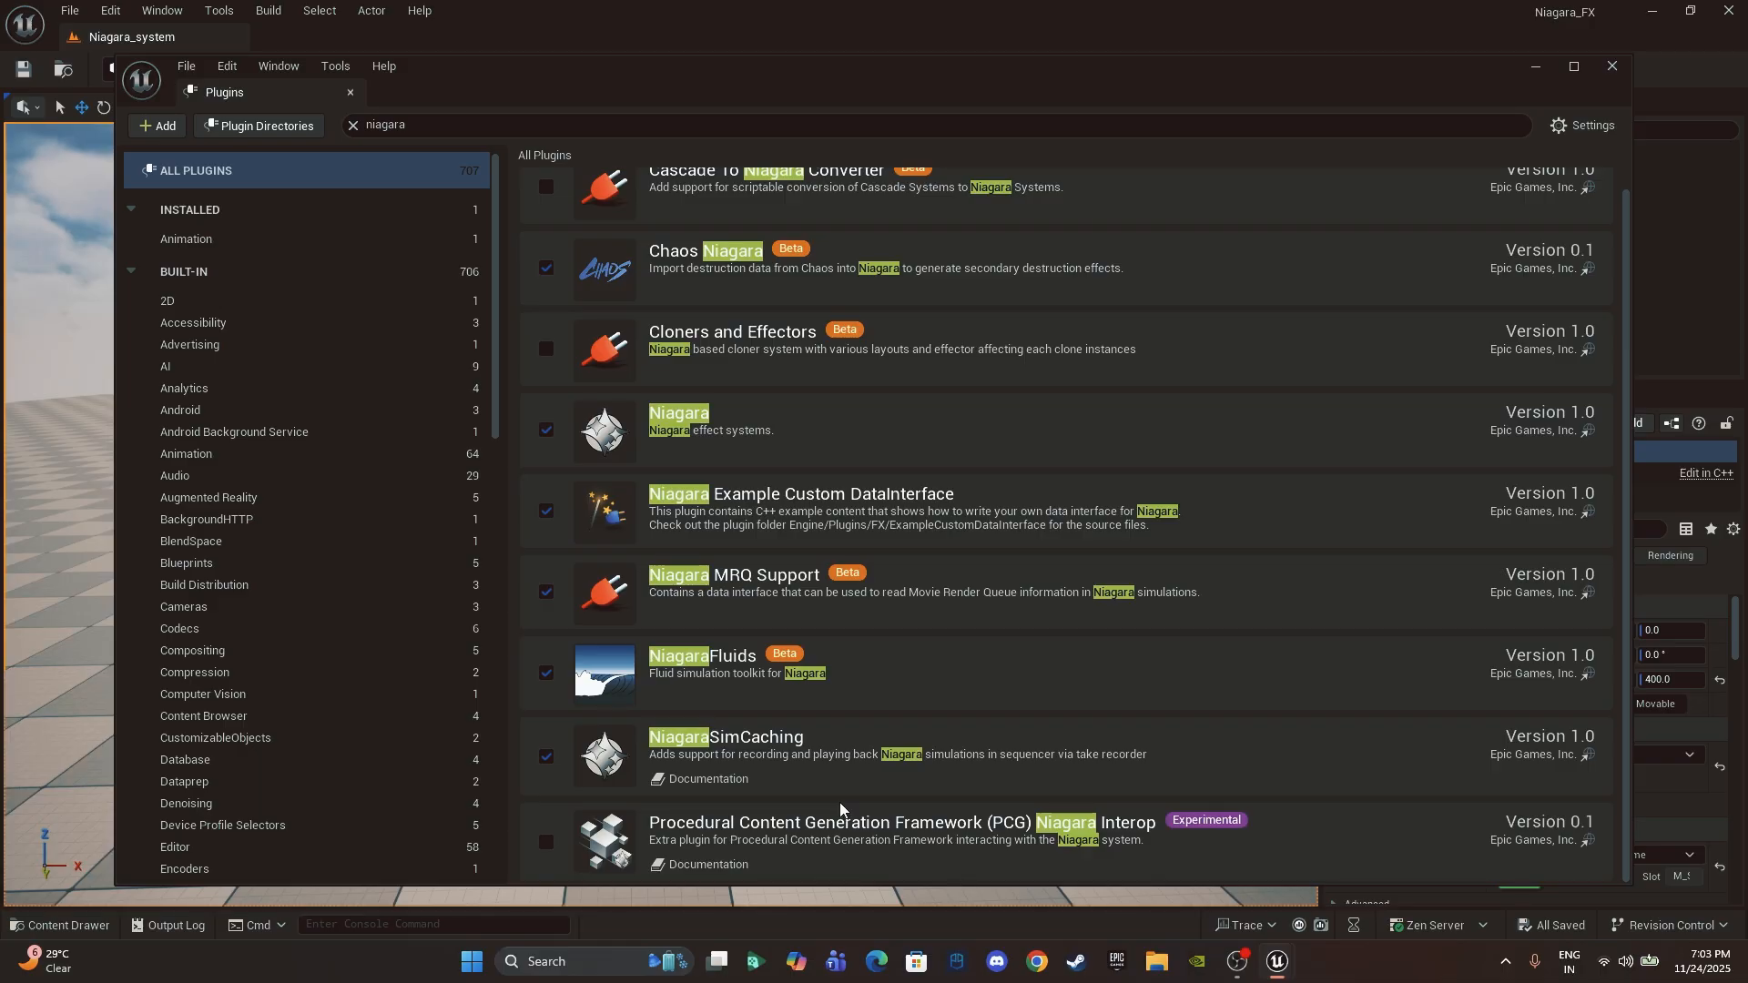
pyautogui.moveTo(1630, 629); pyautogui.dragTo(1628, 434)
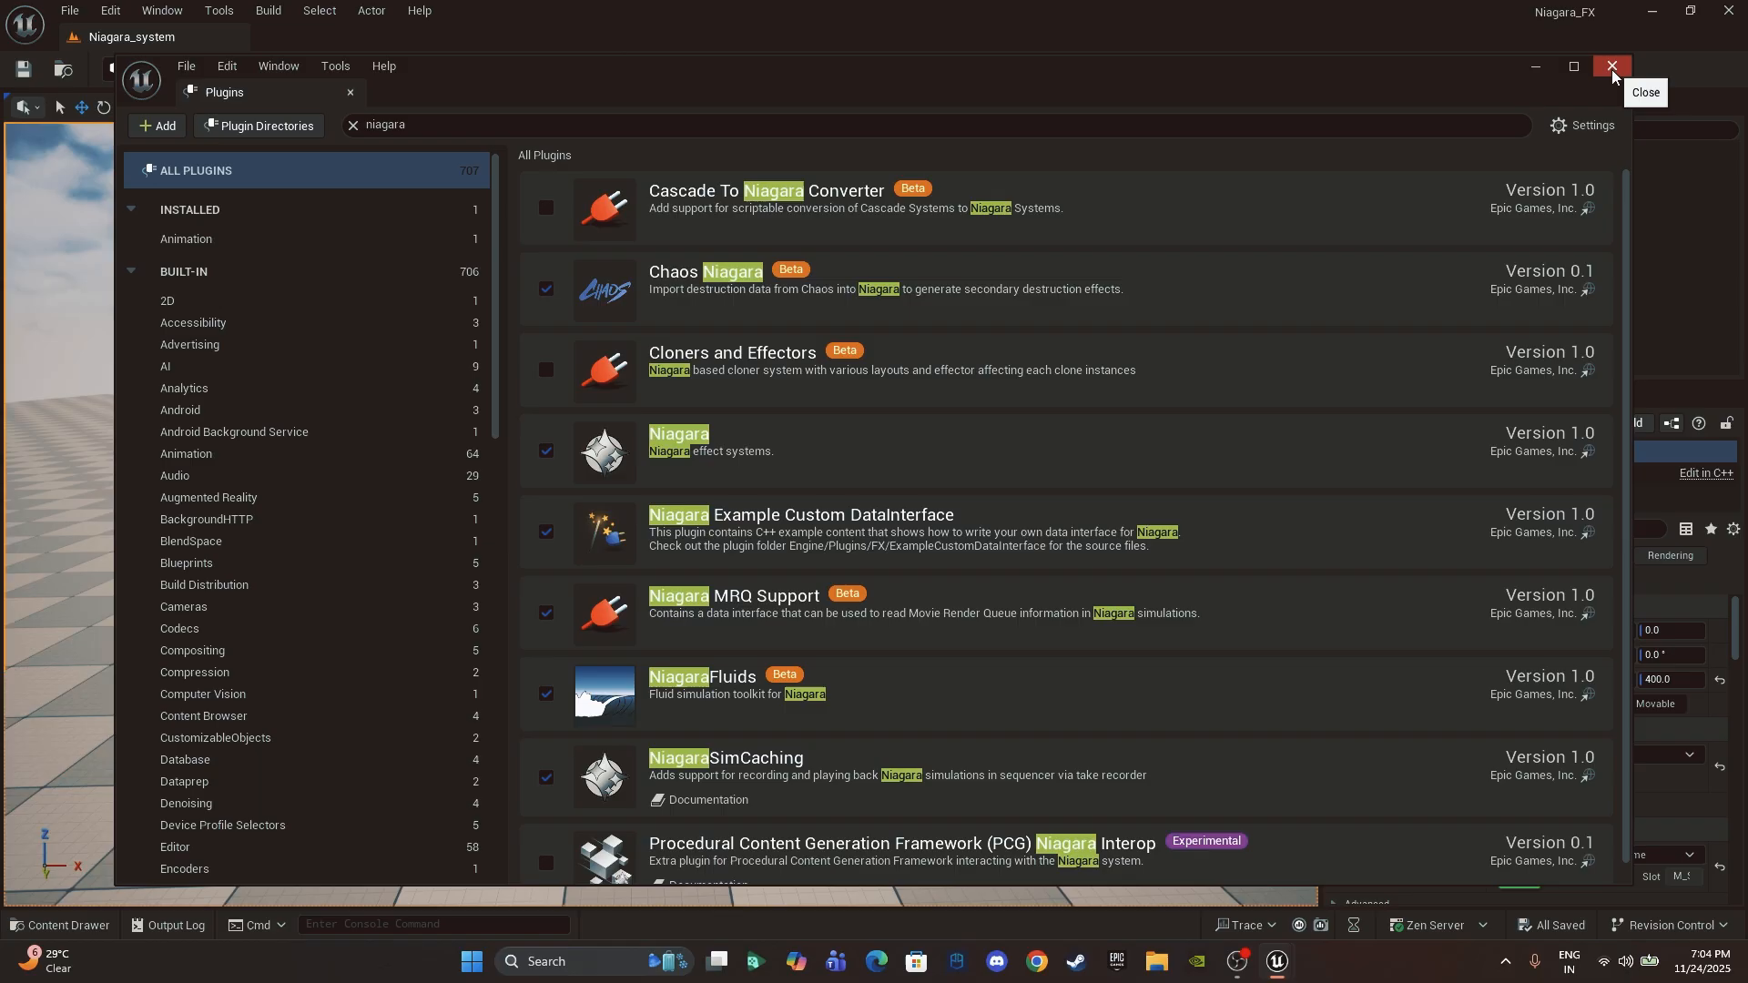
# Step: Search the plugins for "movie" to check the Movie Render Queue plugins, and close the plugin browser
pyautogui.click(386, 124)
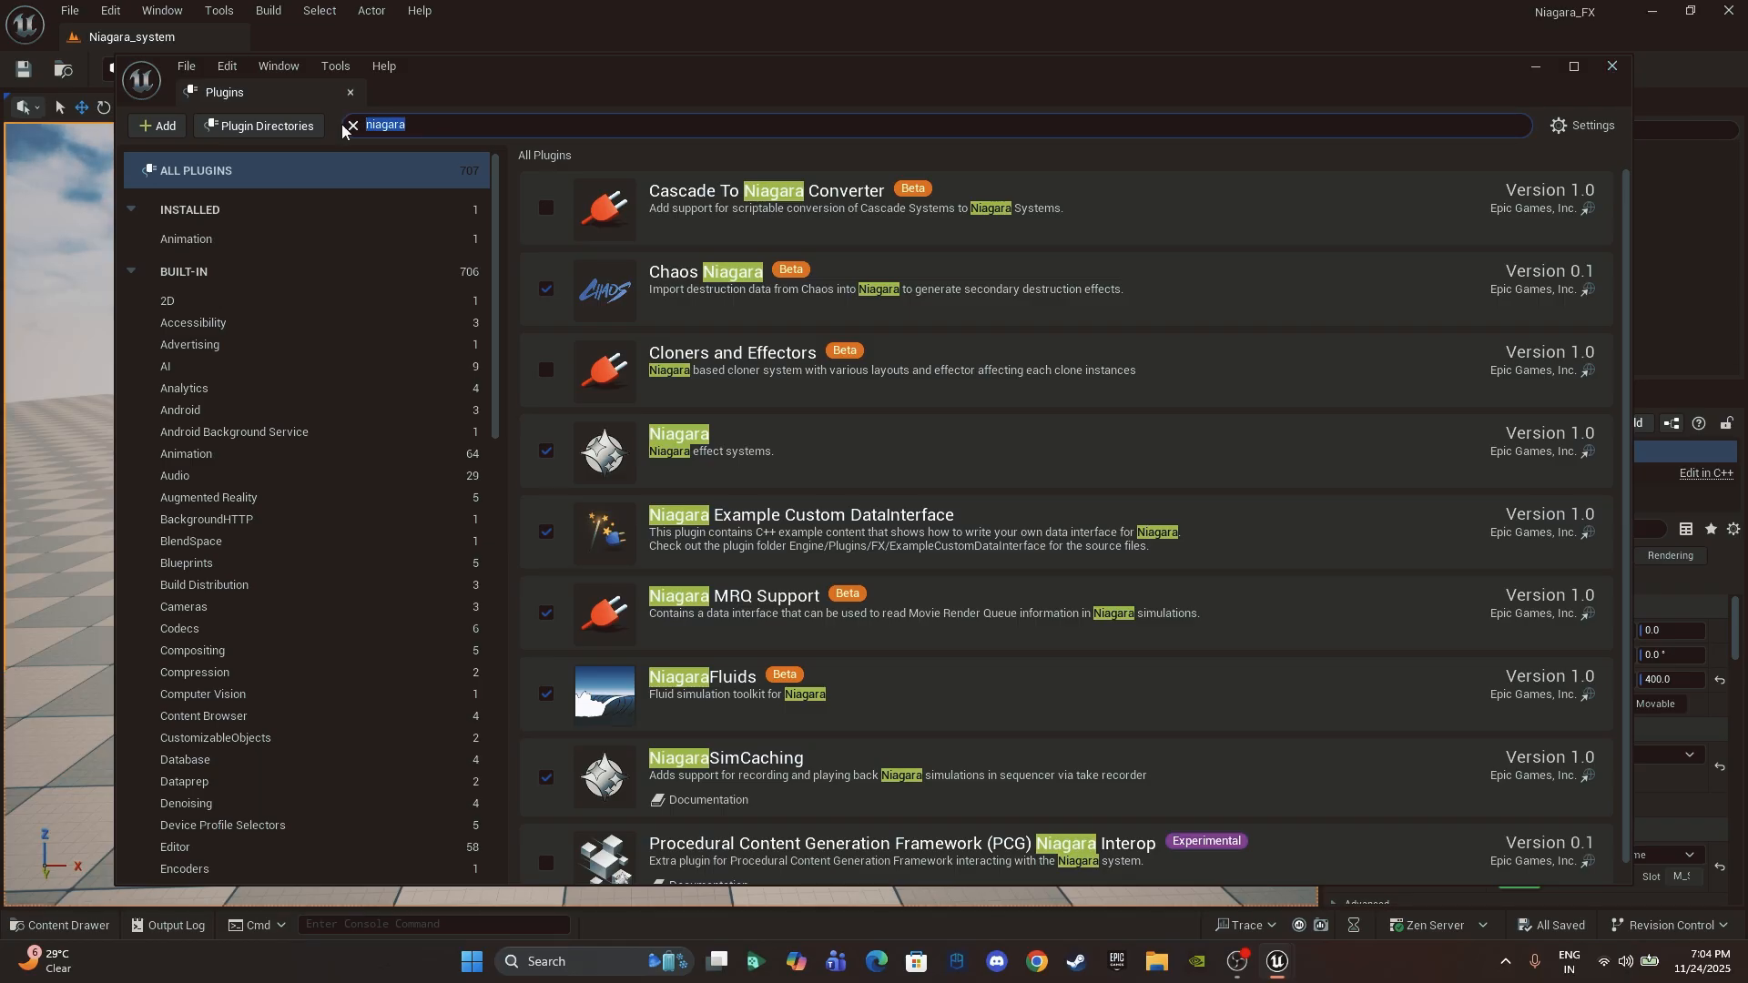
pyautogui.write('movie')
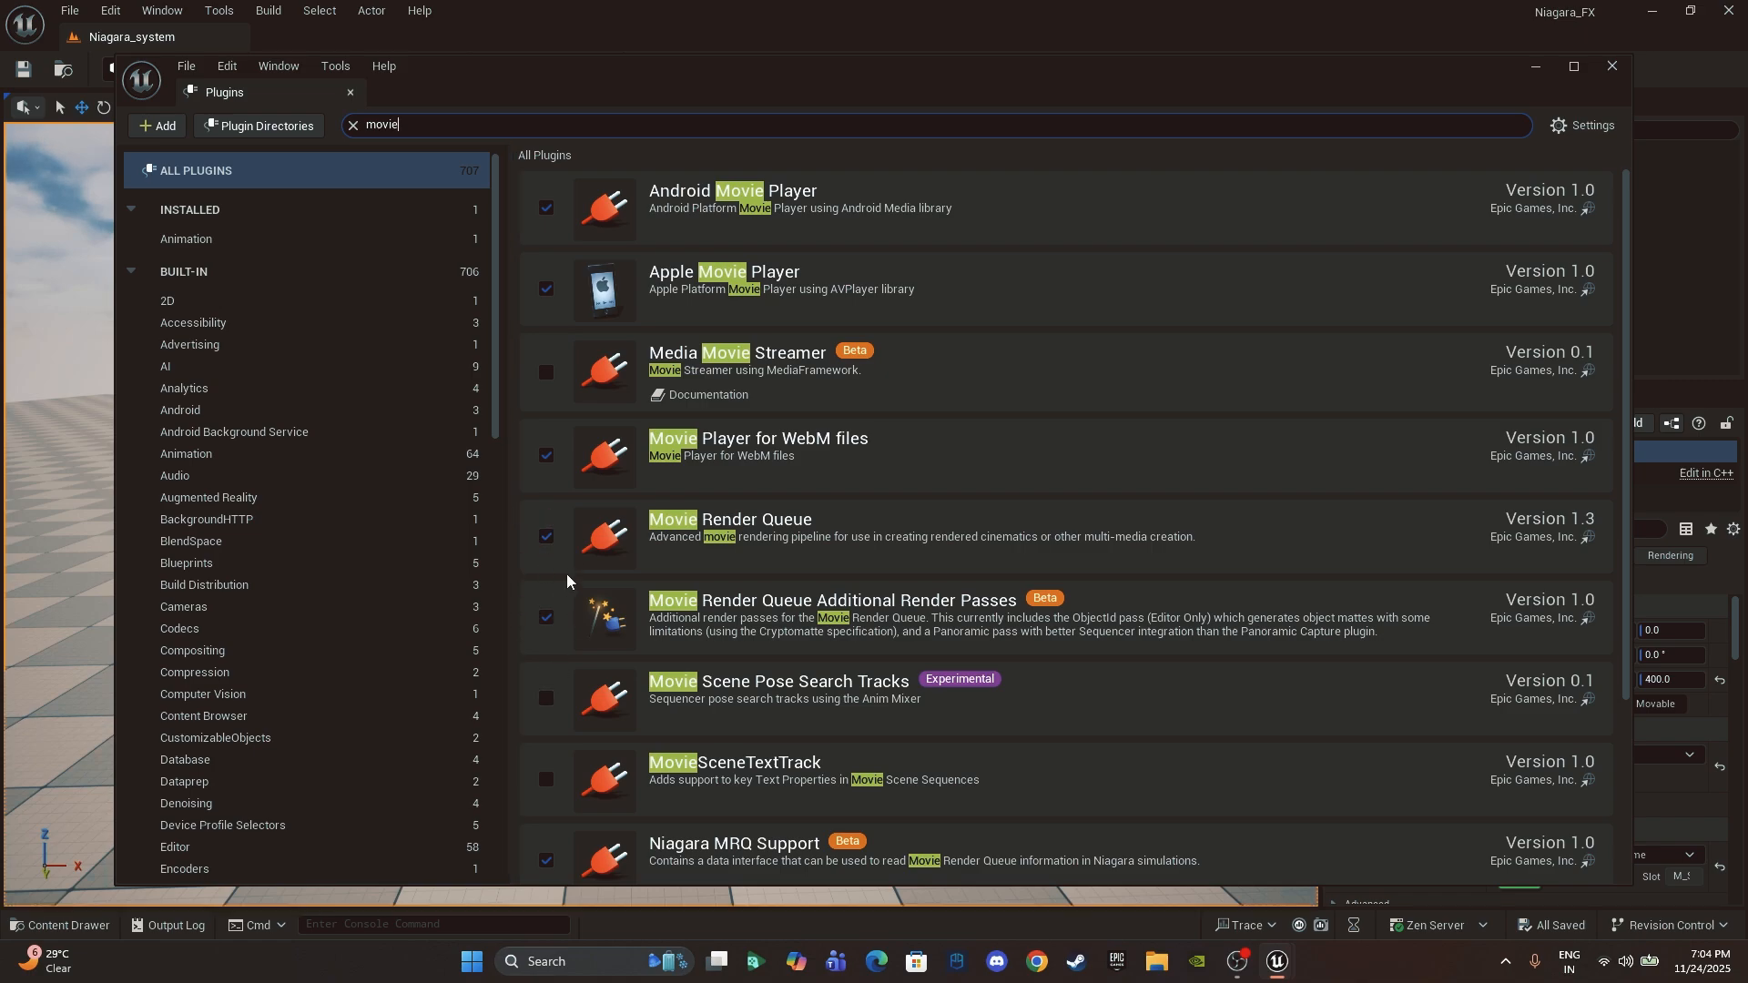
pyautogui.click(1613, 66)
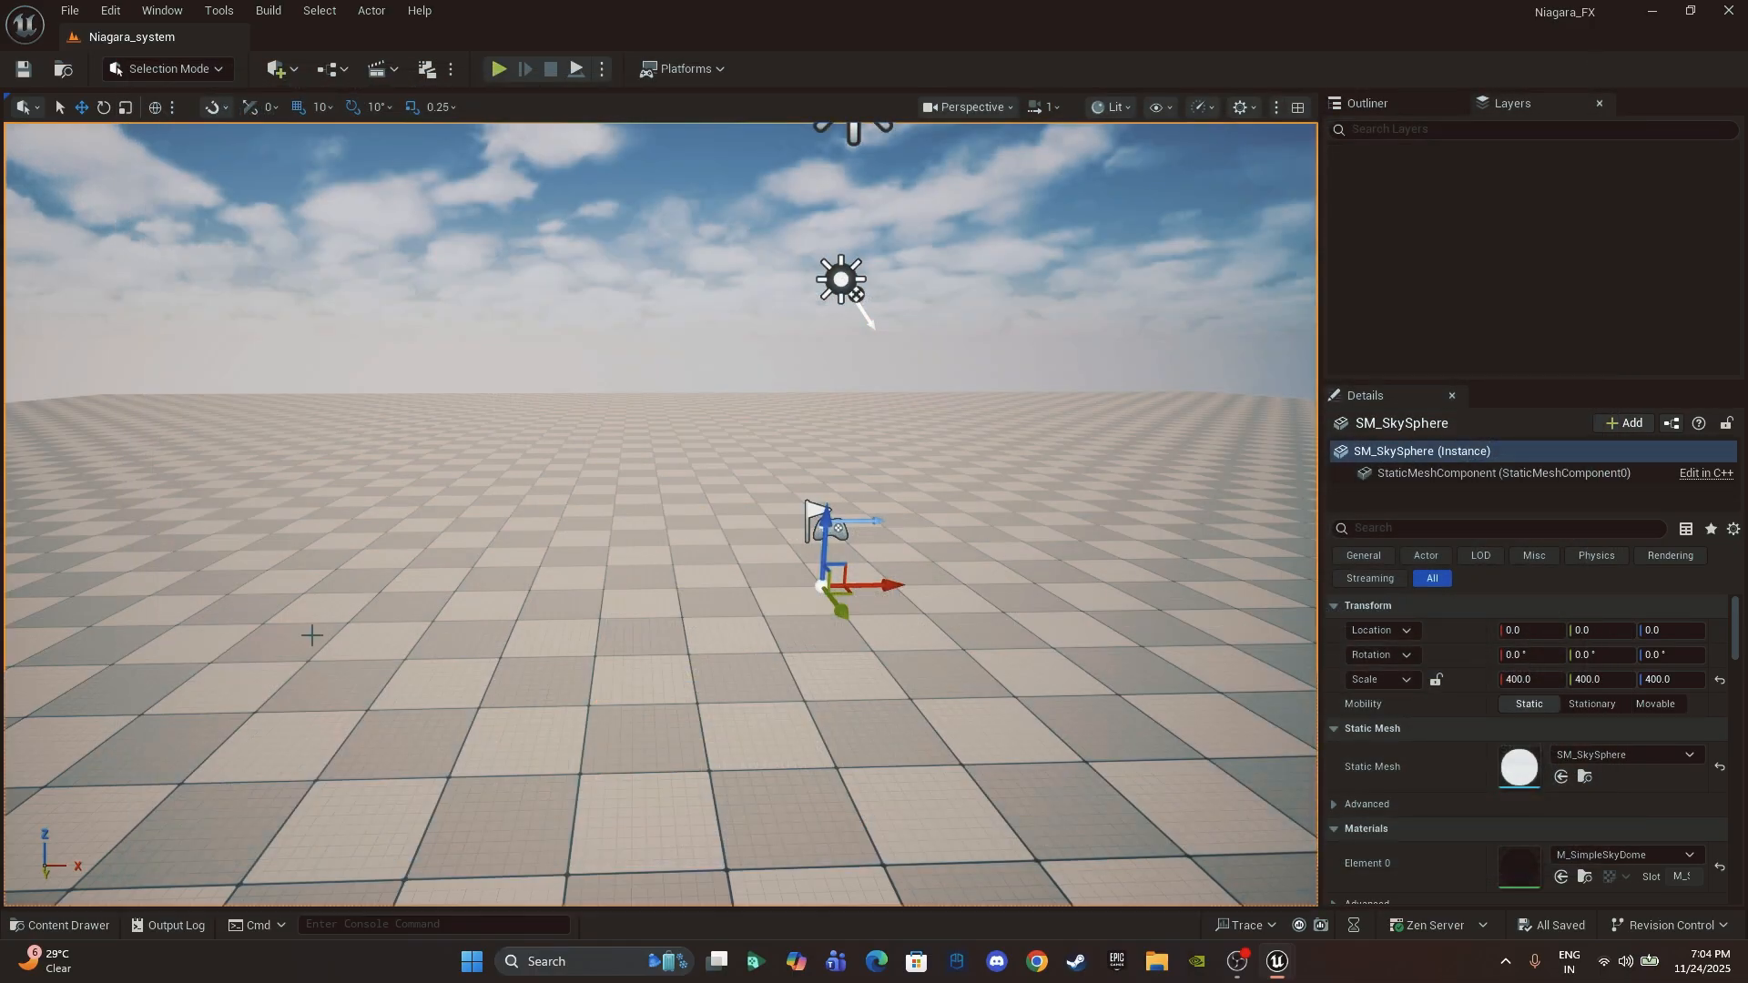
# Step: View the StarterContent folder and review the Blueprint, C++ and Content packs available for the project, without adding any
pyautogui.hotkey('ctrl', 'space')
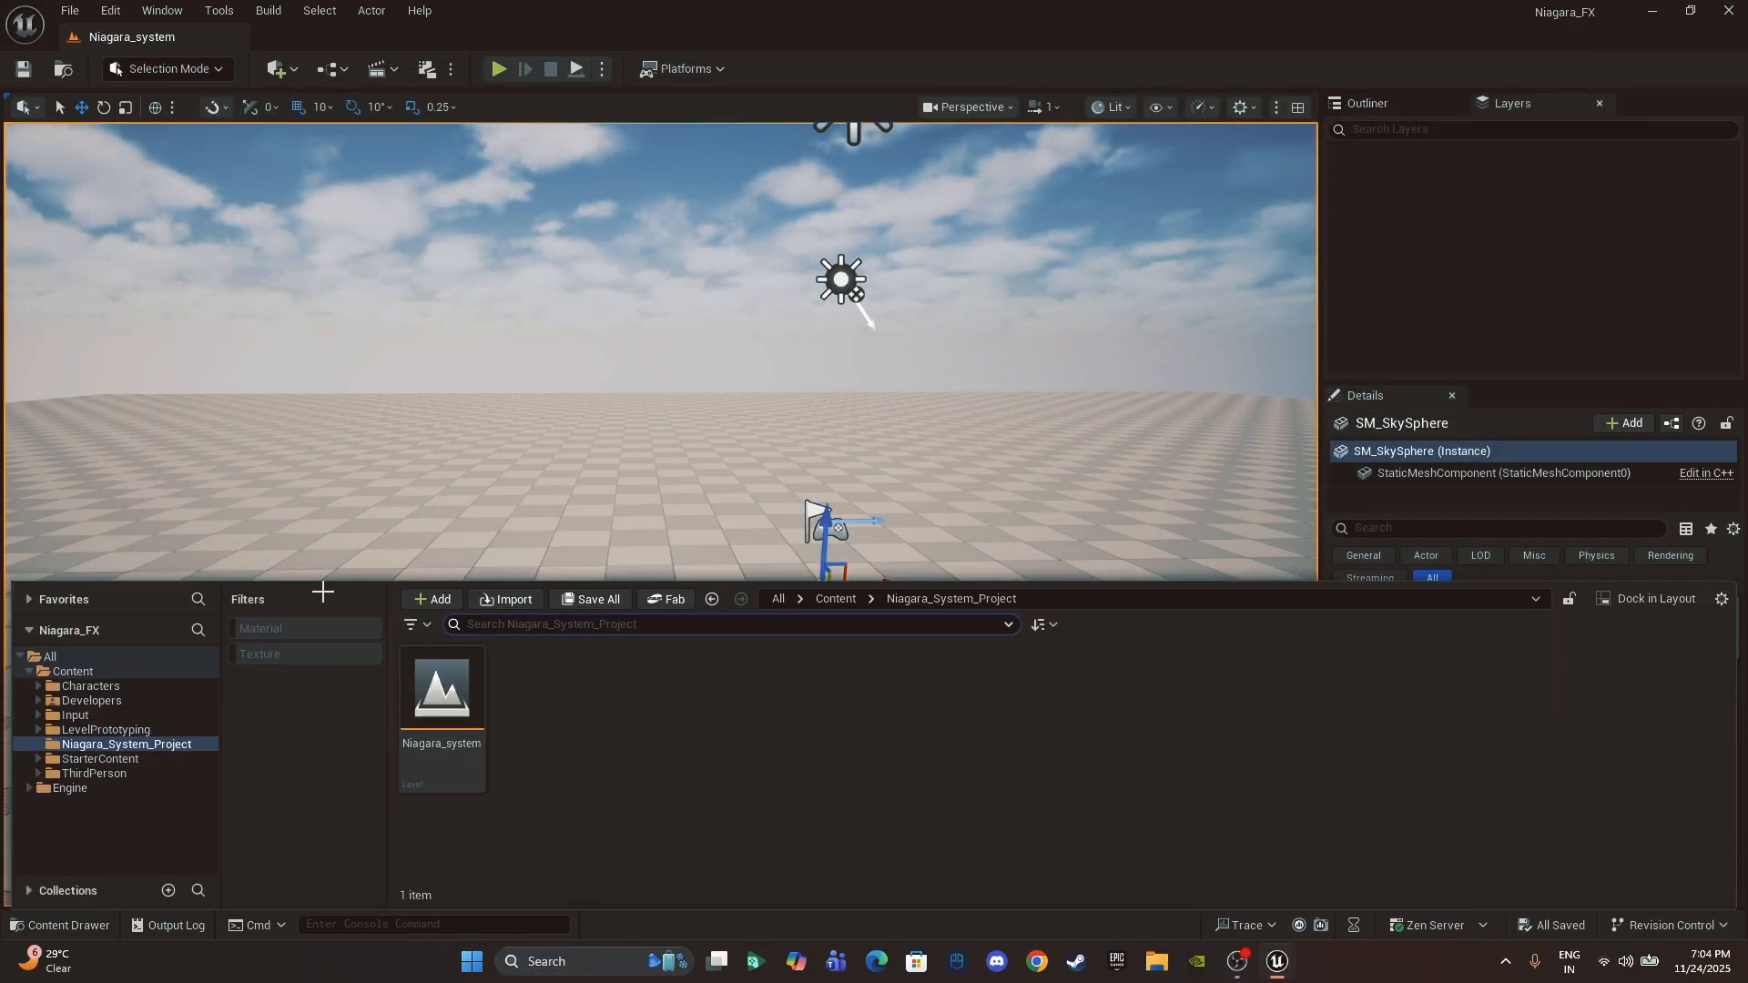
pyautogui.click(96, 762)
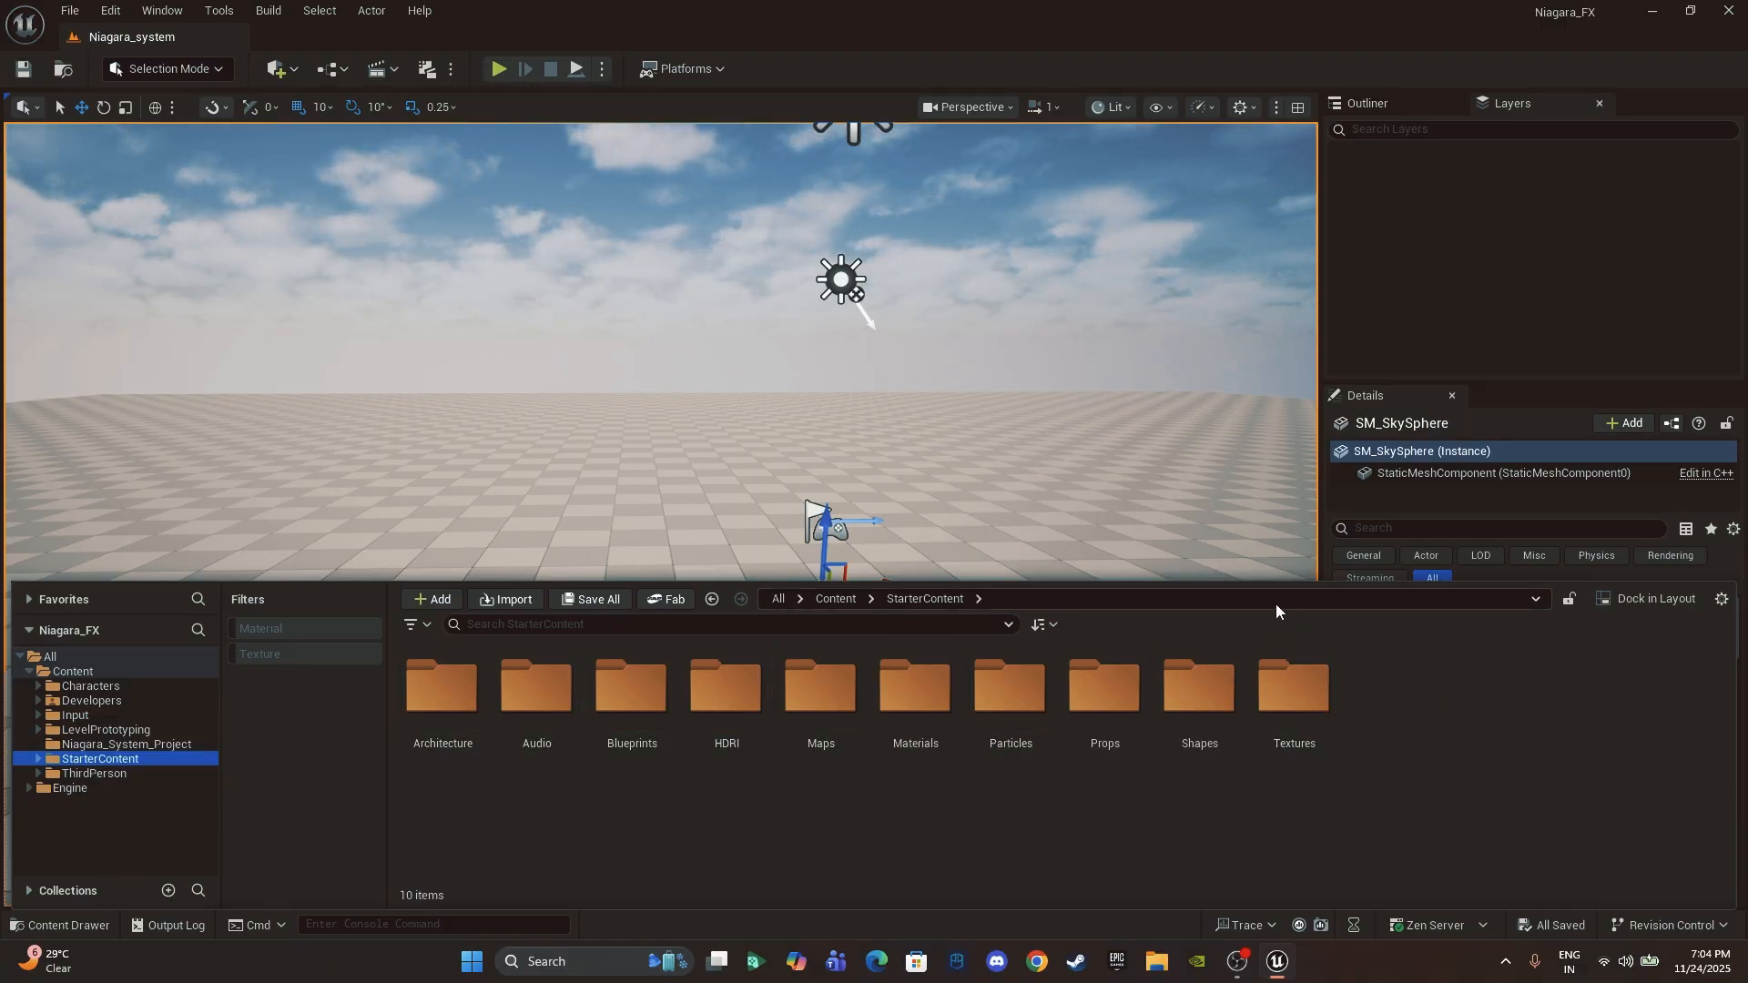
pyautogui.click(428, 599)
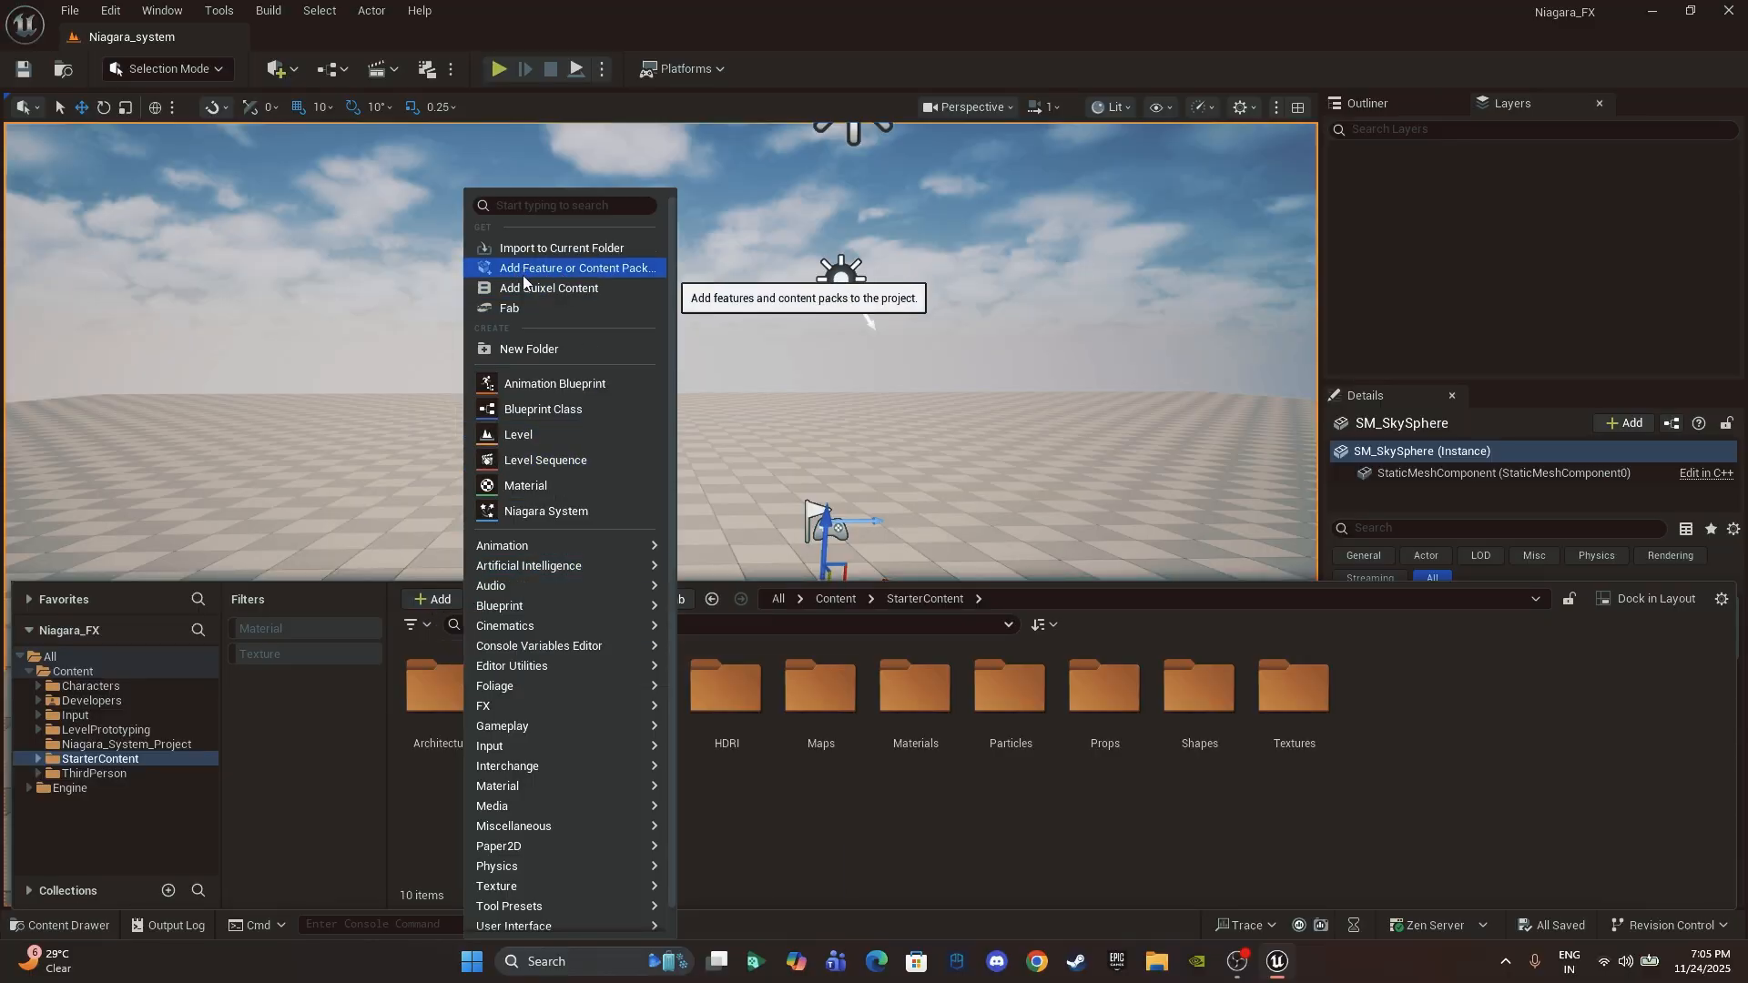
pyautogui.click(616, 267)
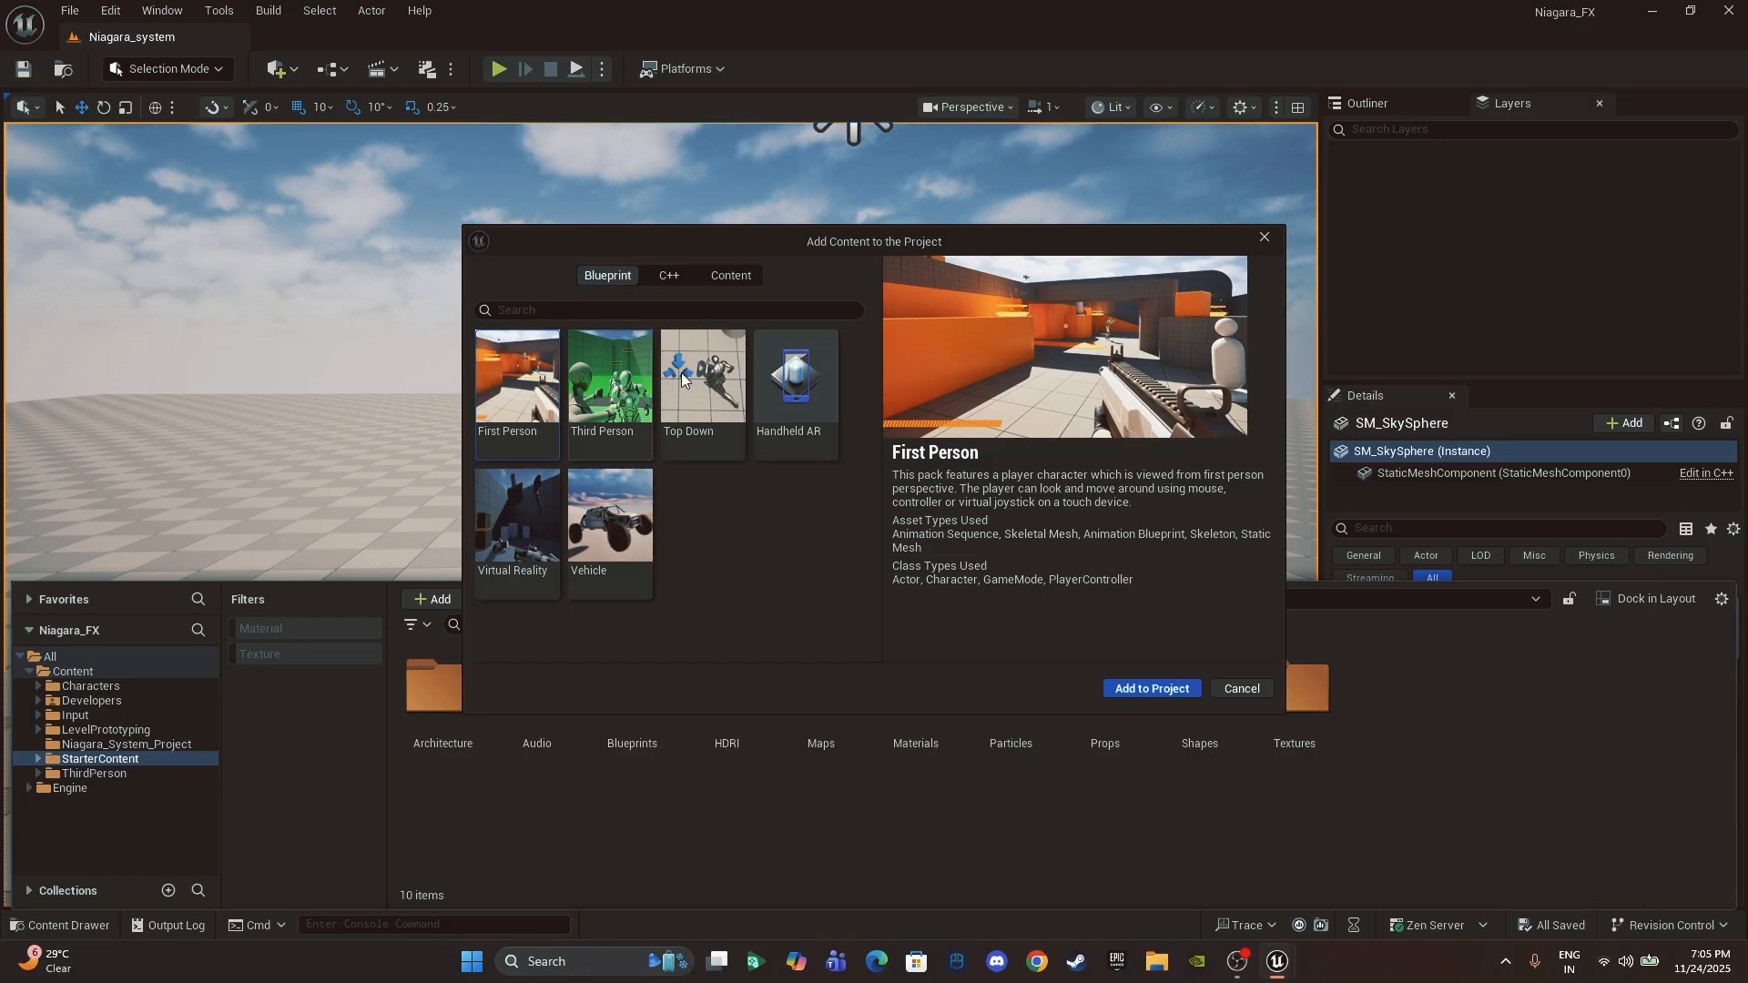
pyautogui.click(690, 277)
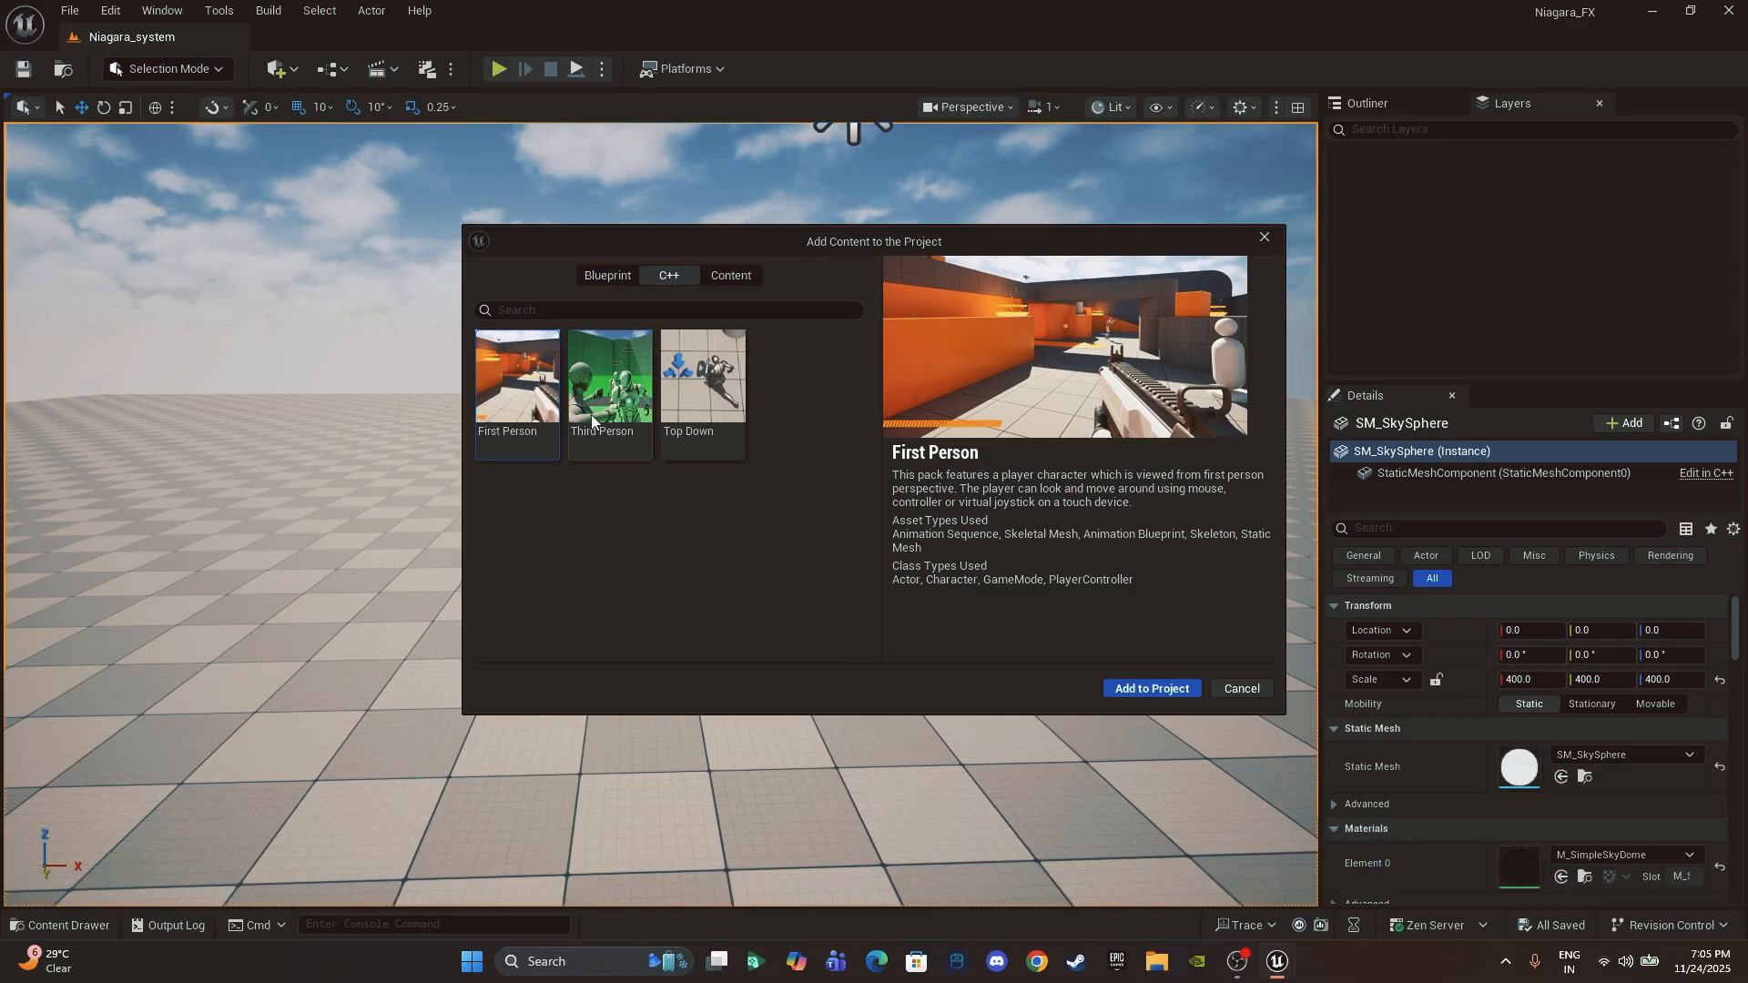
pyautogui.click(743, 277)
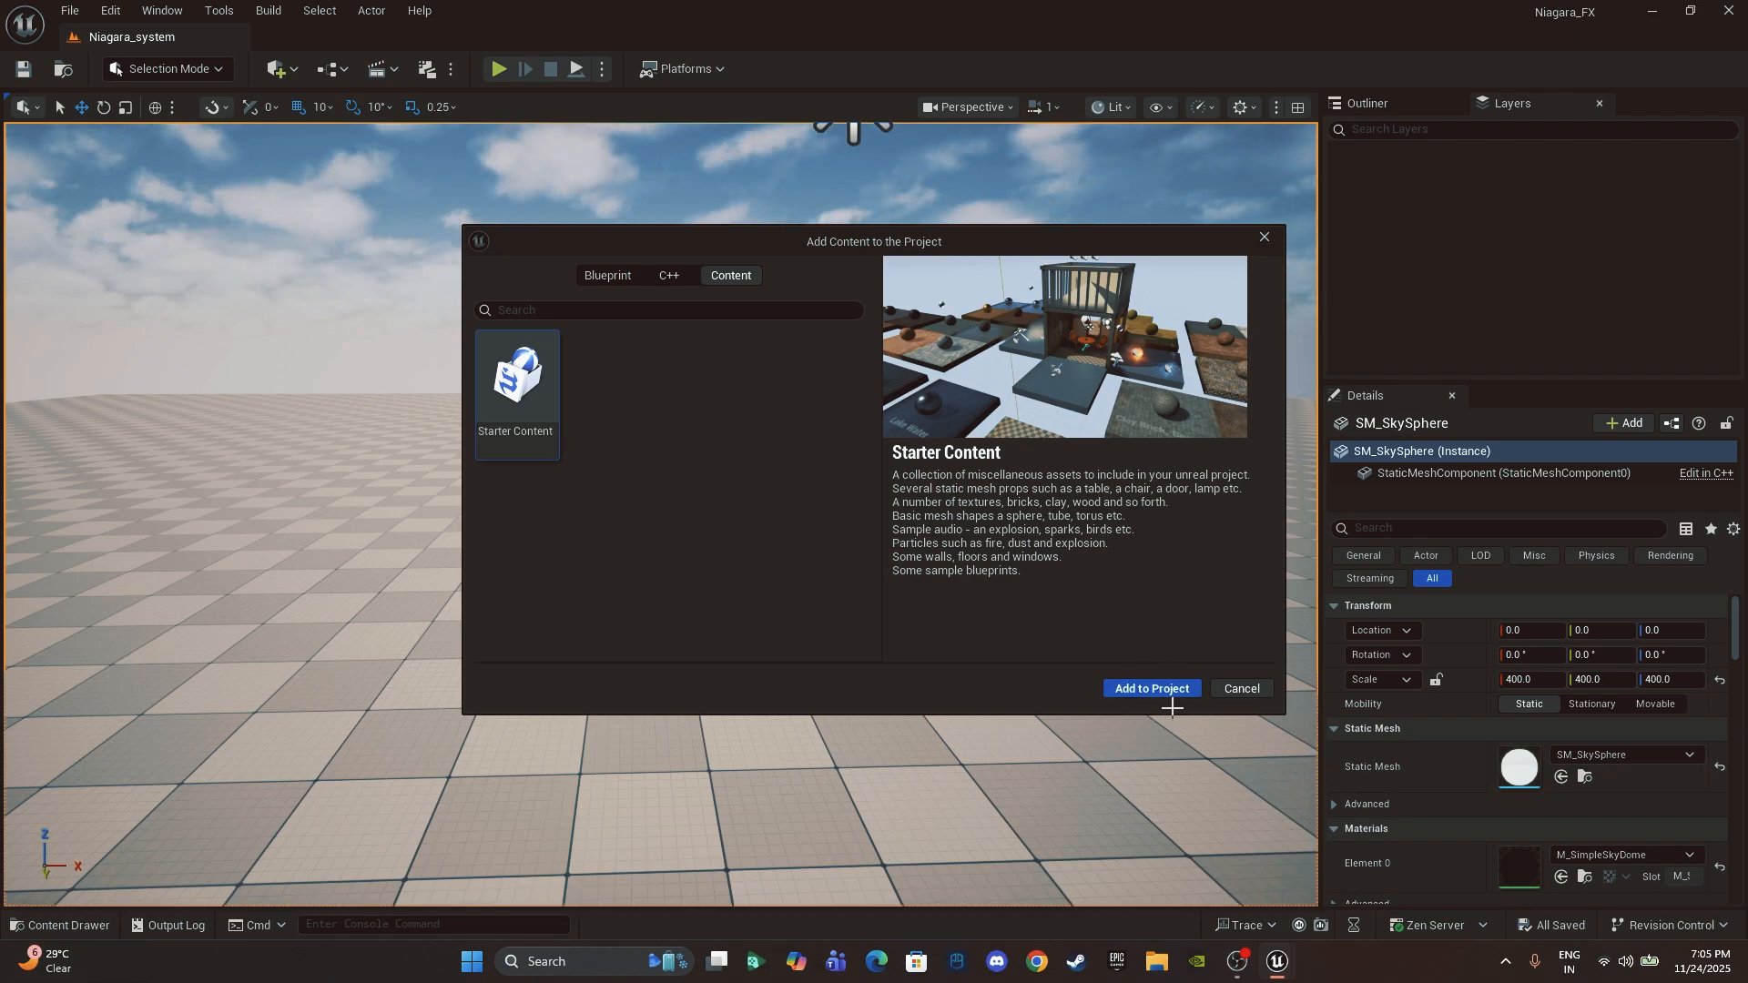
pyautogui.click(1241, 689)
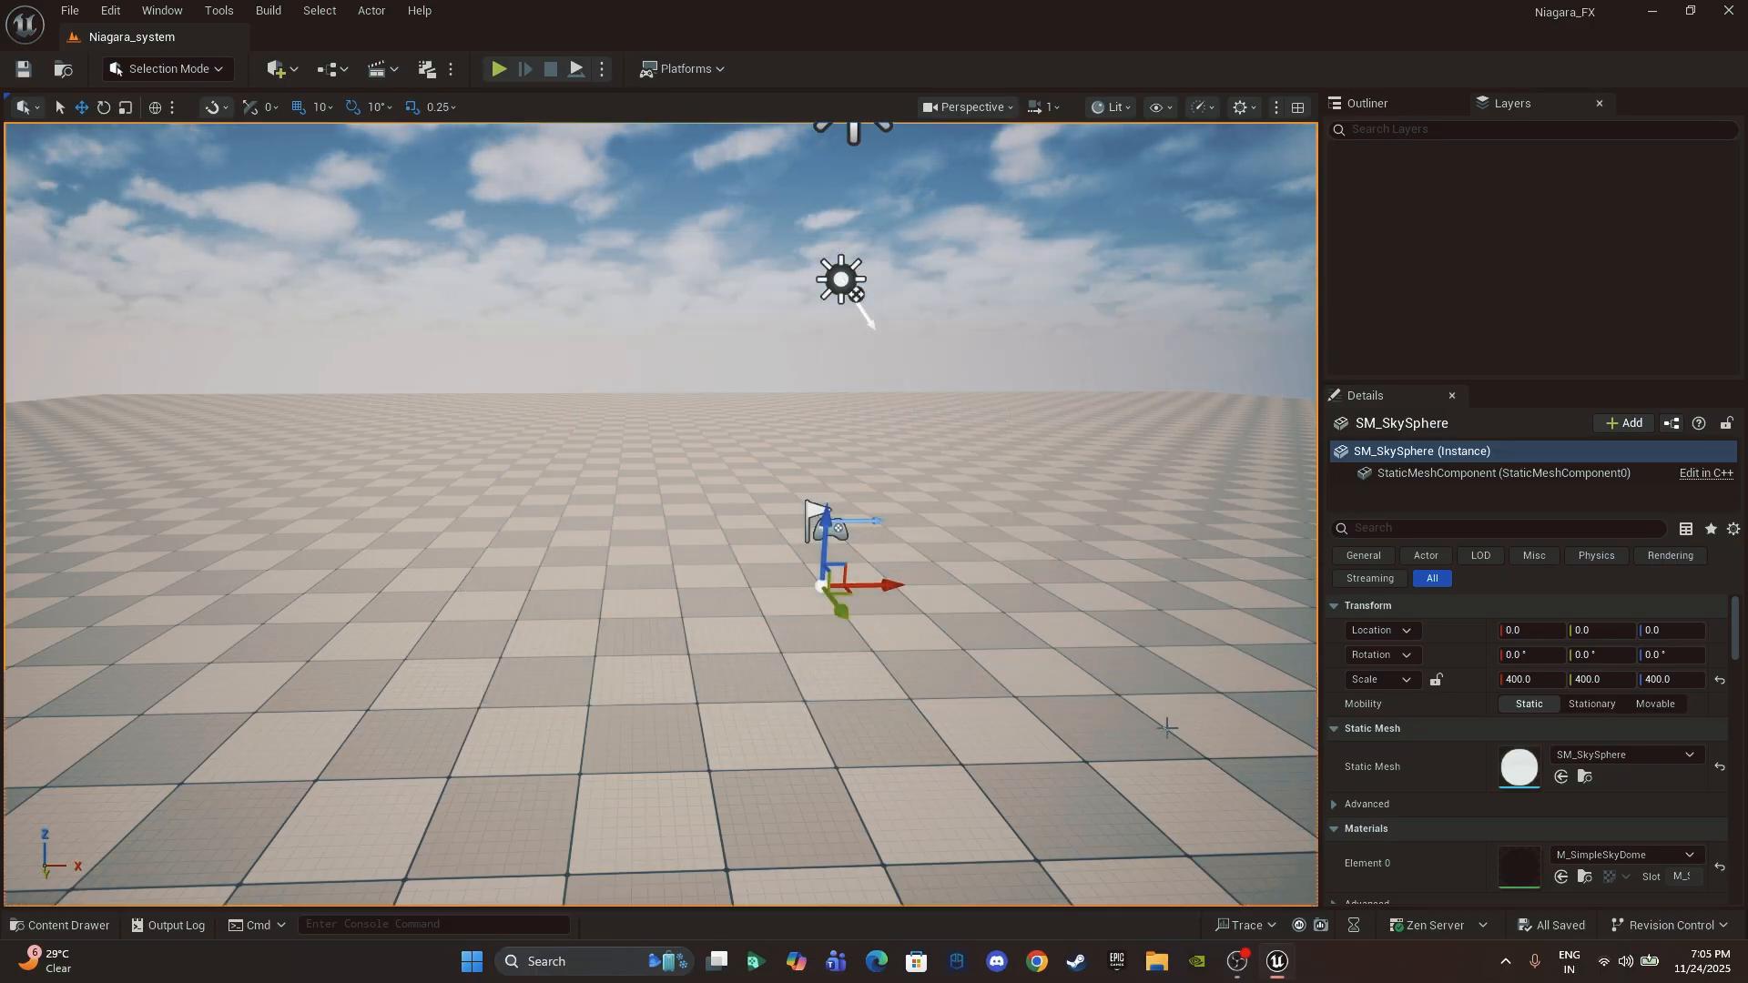
# Step: Open the P_Fire particle system from StarterContent's Particles folder to examine its emitters, and close its editor
pyautogui.hotkey('ctrl', 'space')
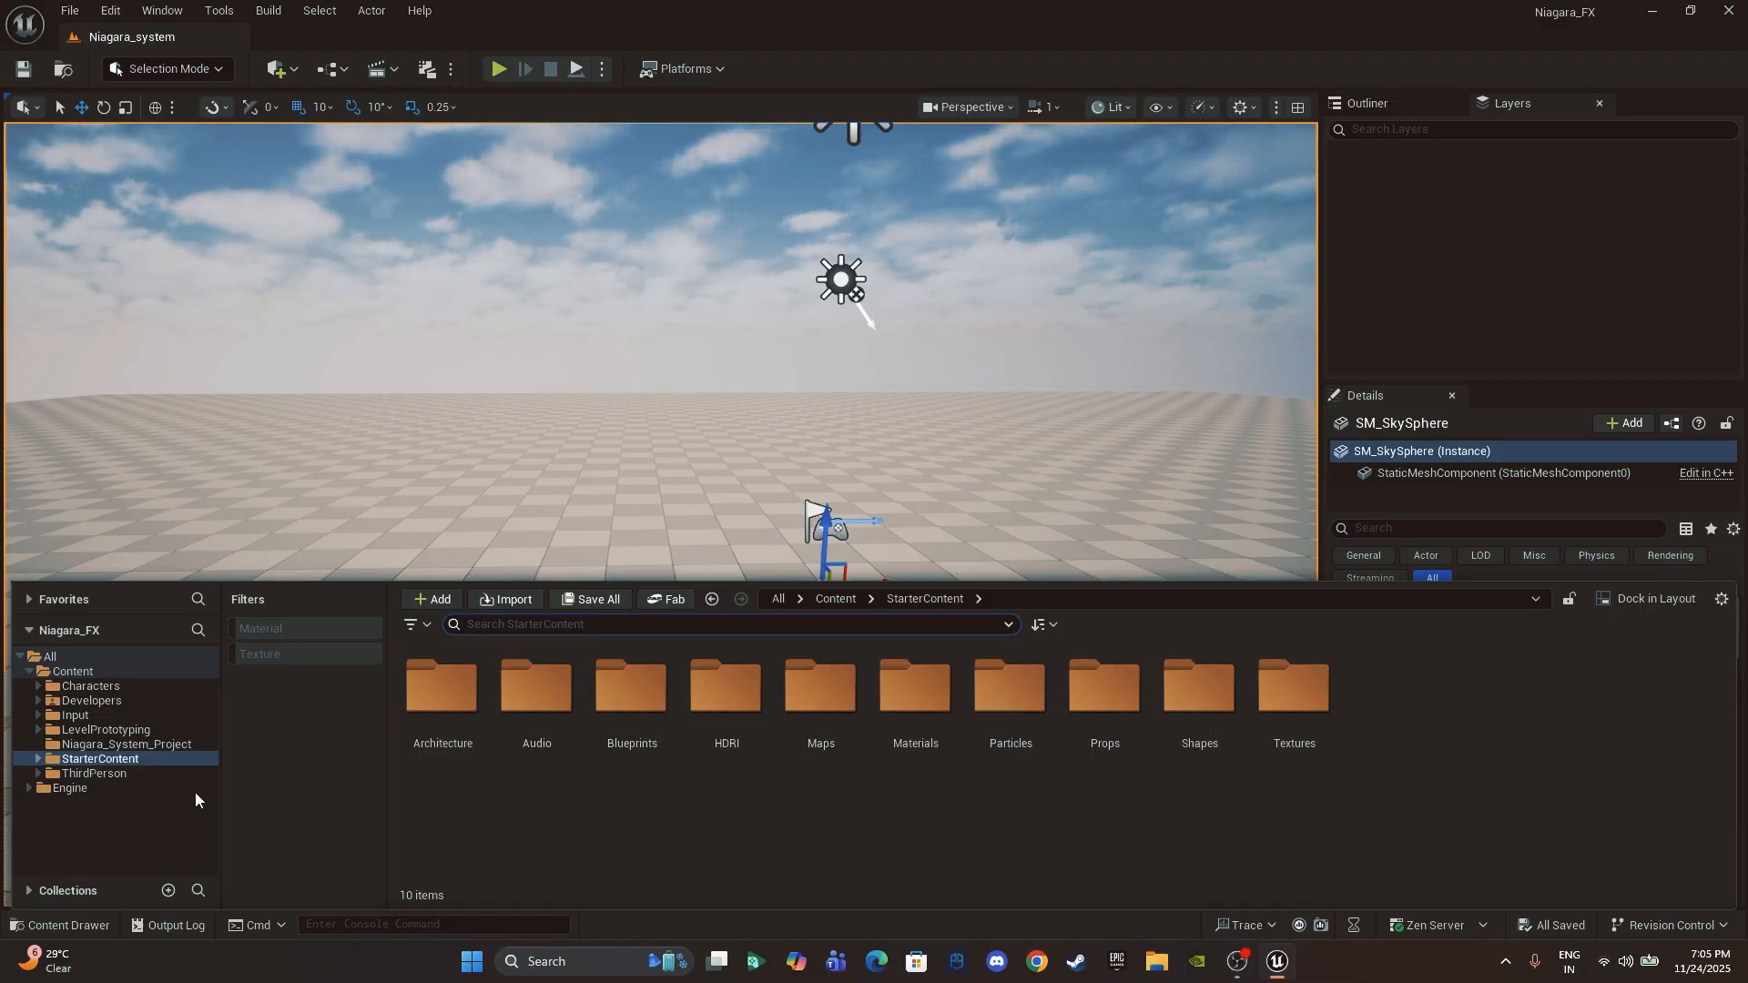
pyautogui.doubleClick(1010, 701)
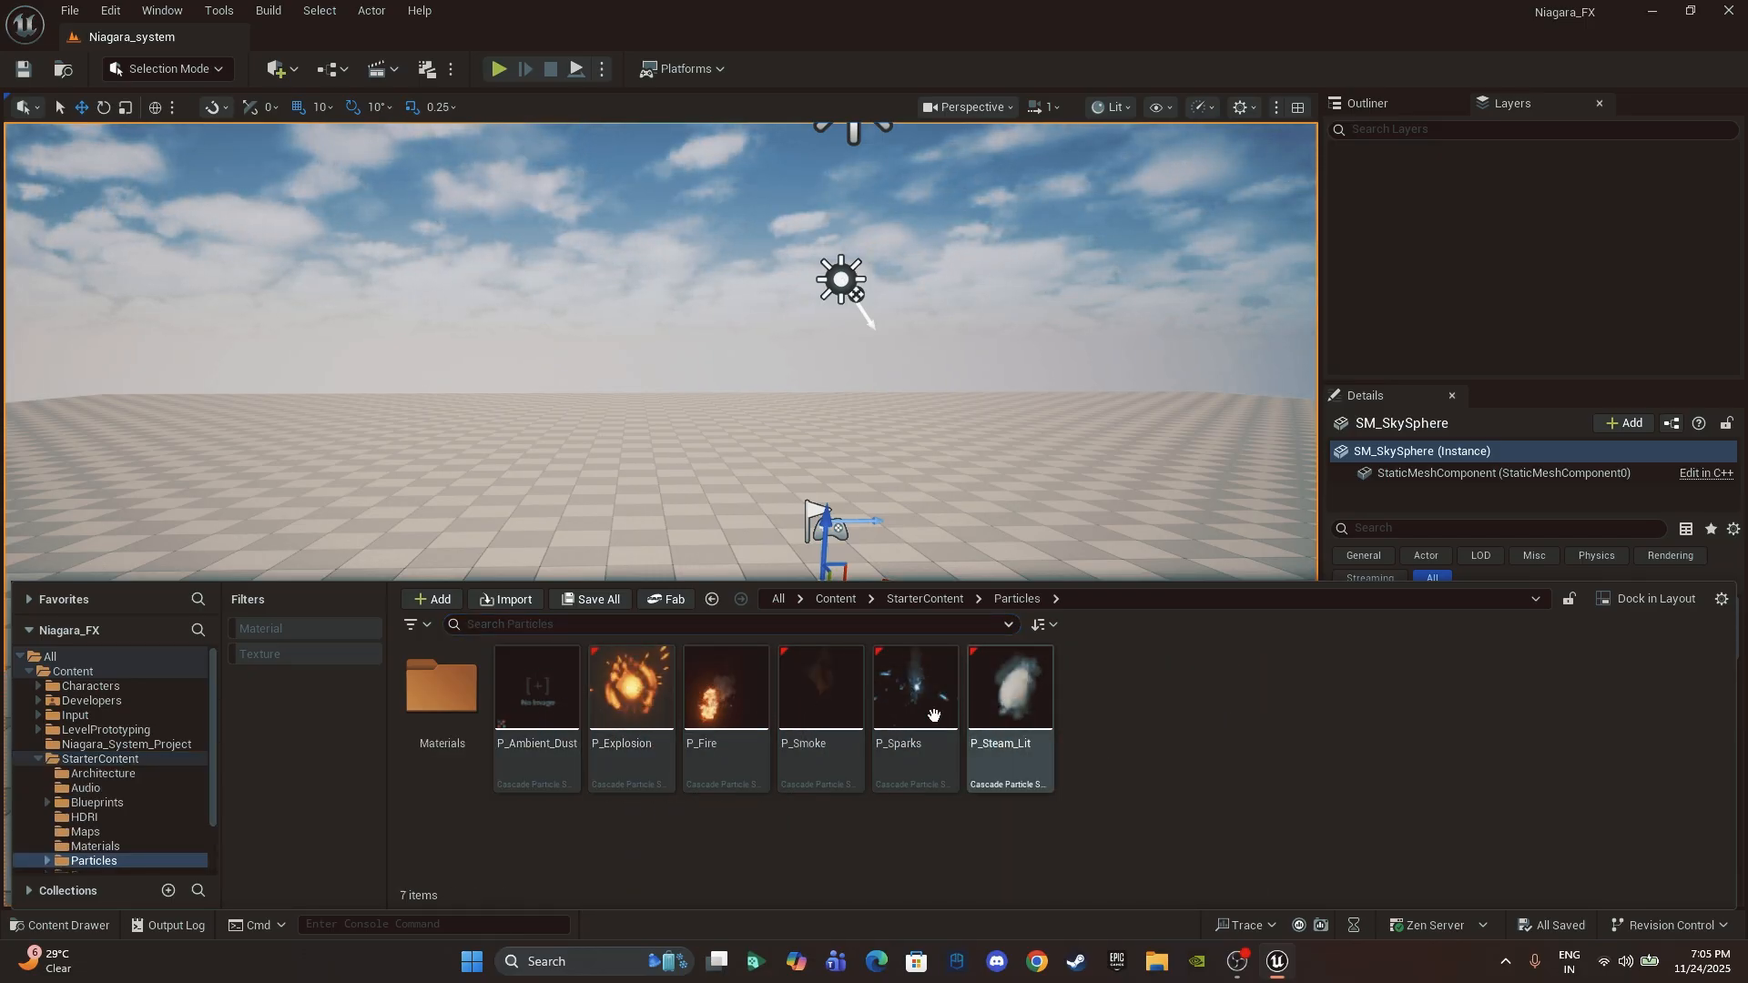
pyautogui.doubleClick(745, 700)
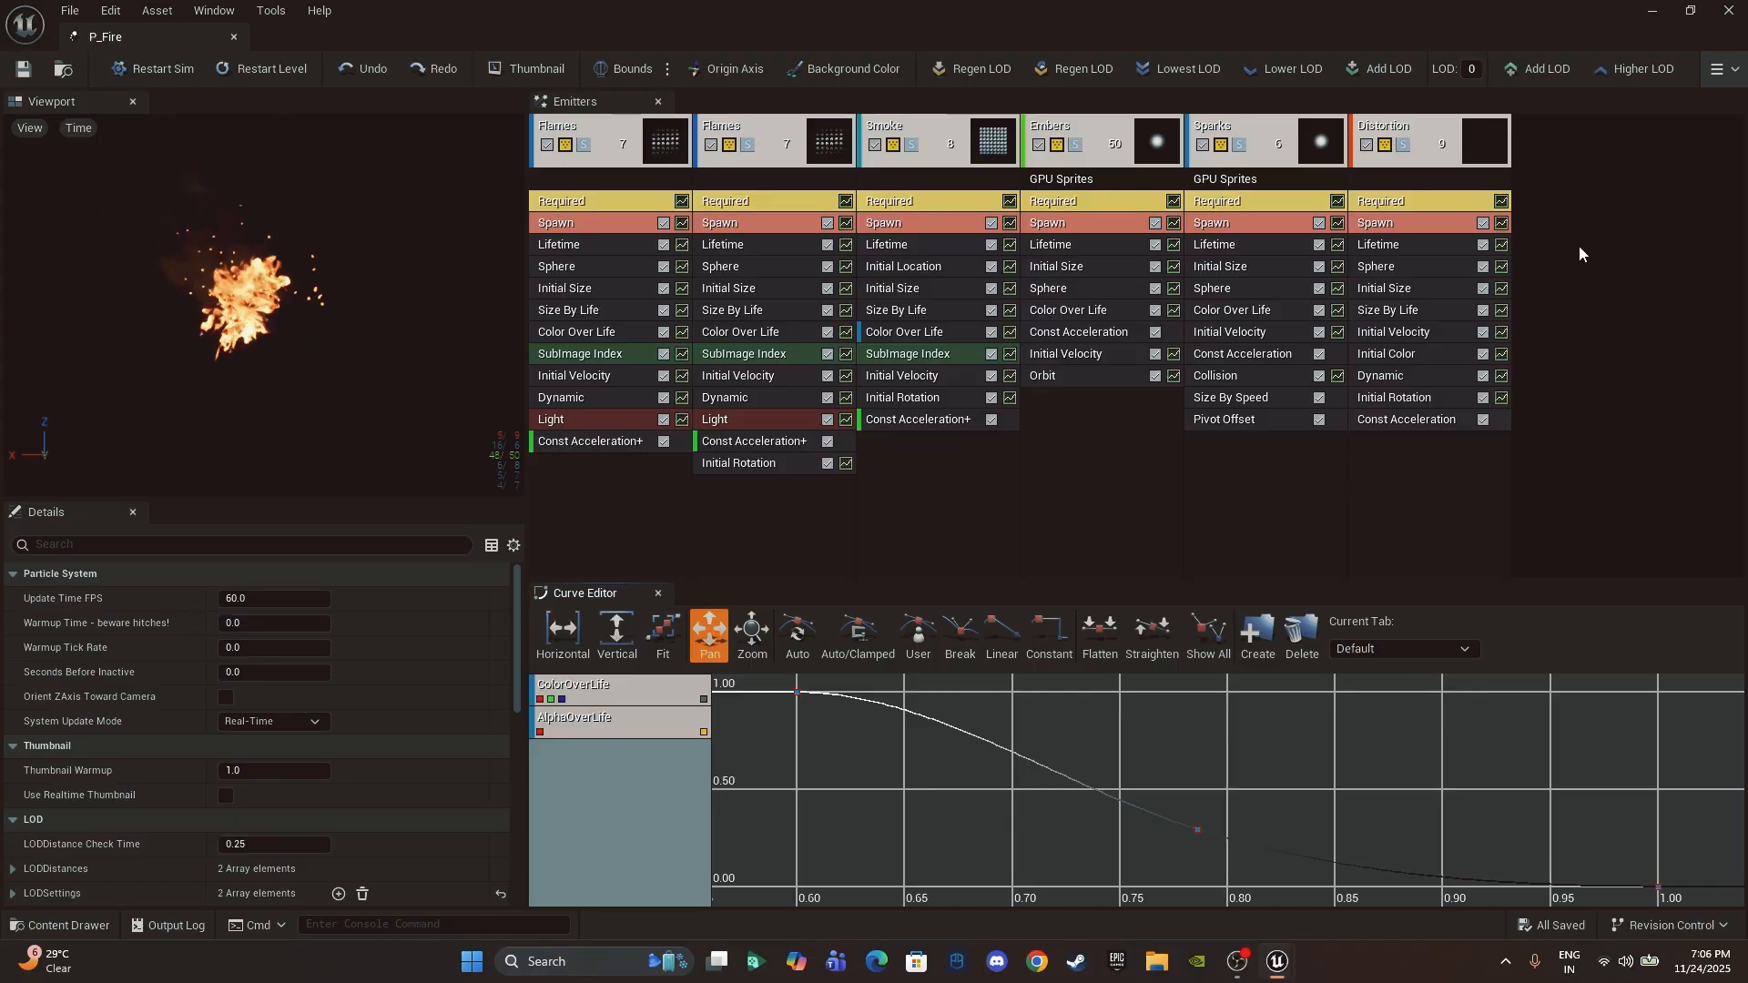
pyautogui.click(1728, 10)
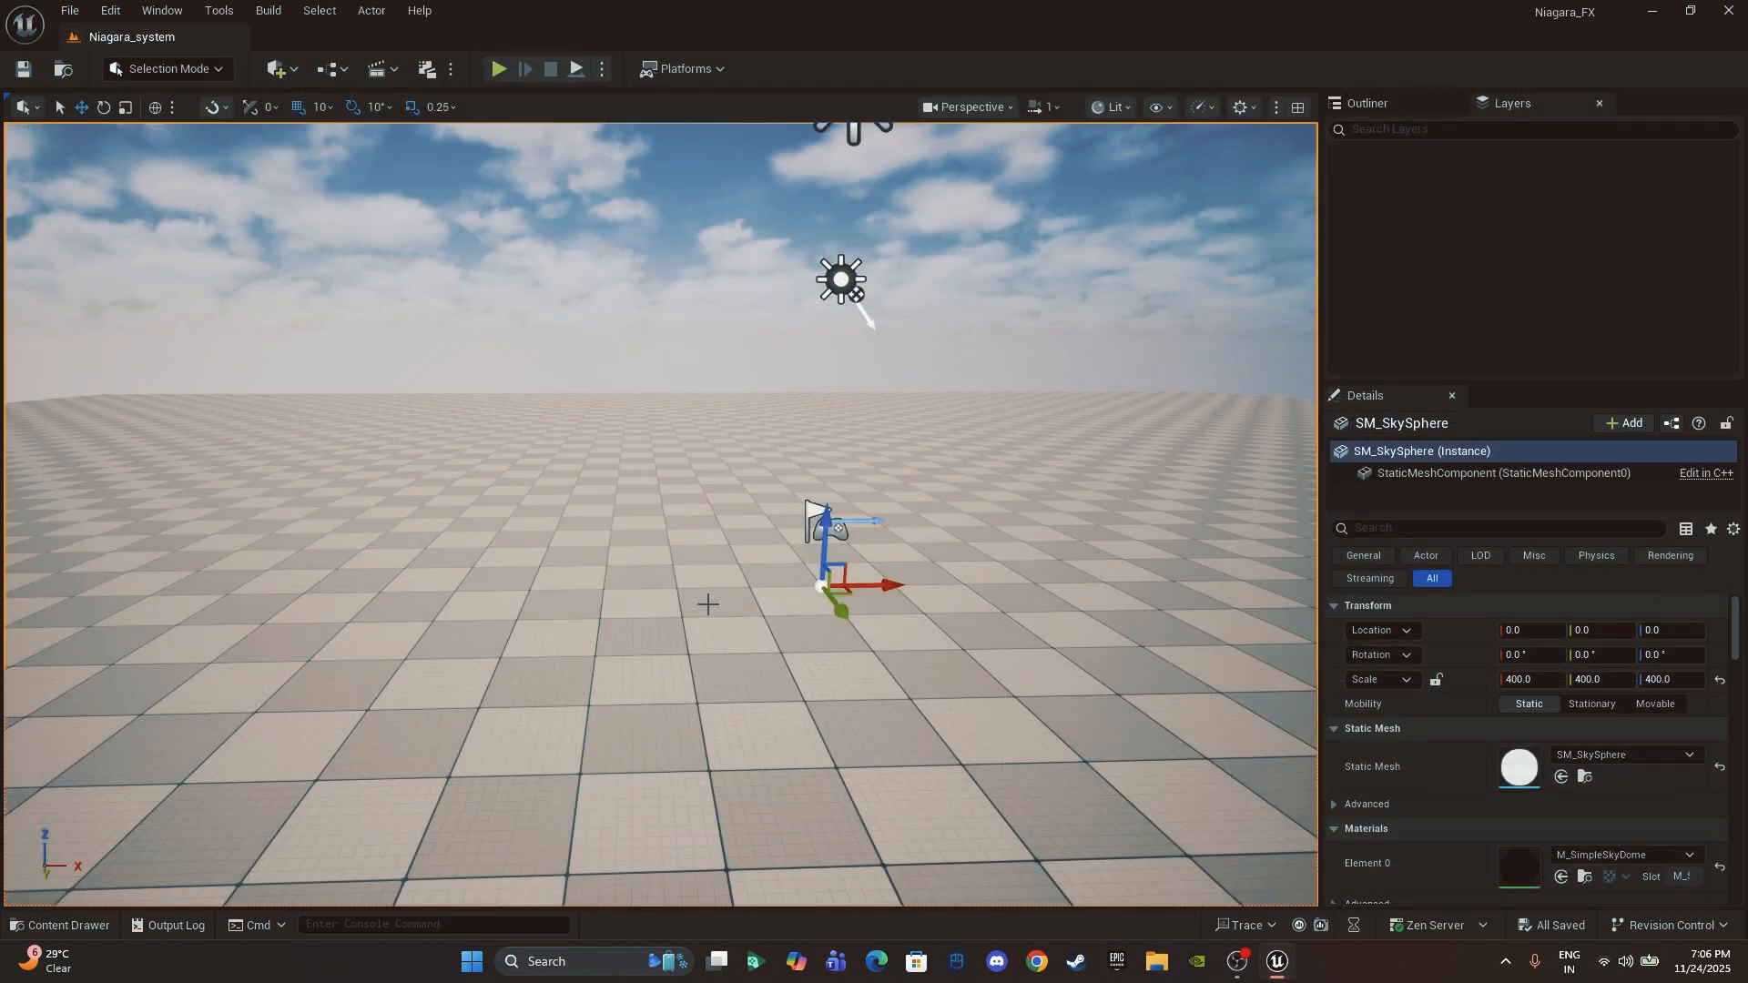
# Step: Start creating a new Niagara System in the Niagara_System_Project folder
pyautogui.hotkey('ctrl', 'space')
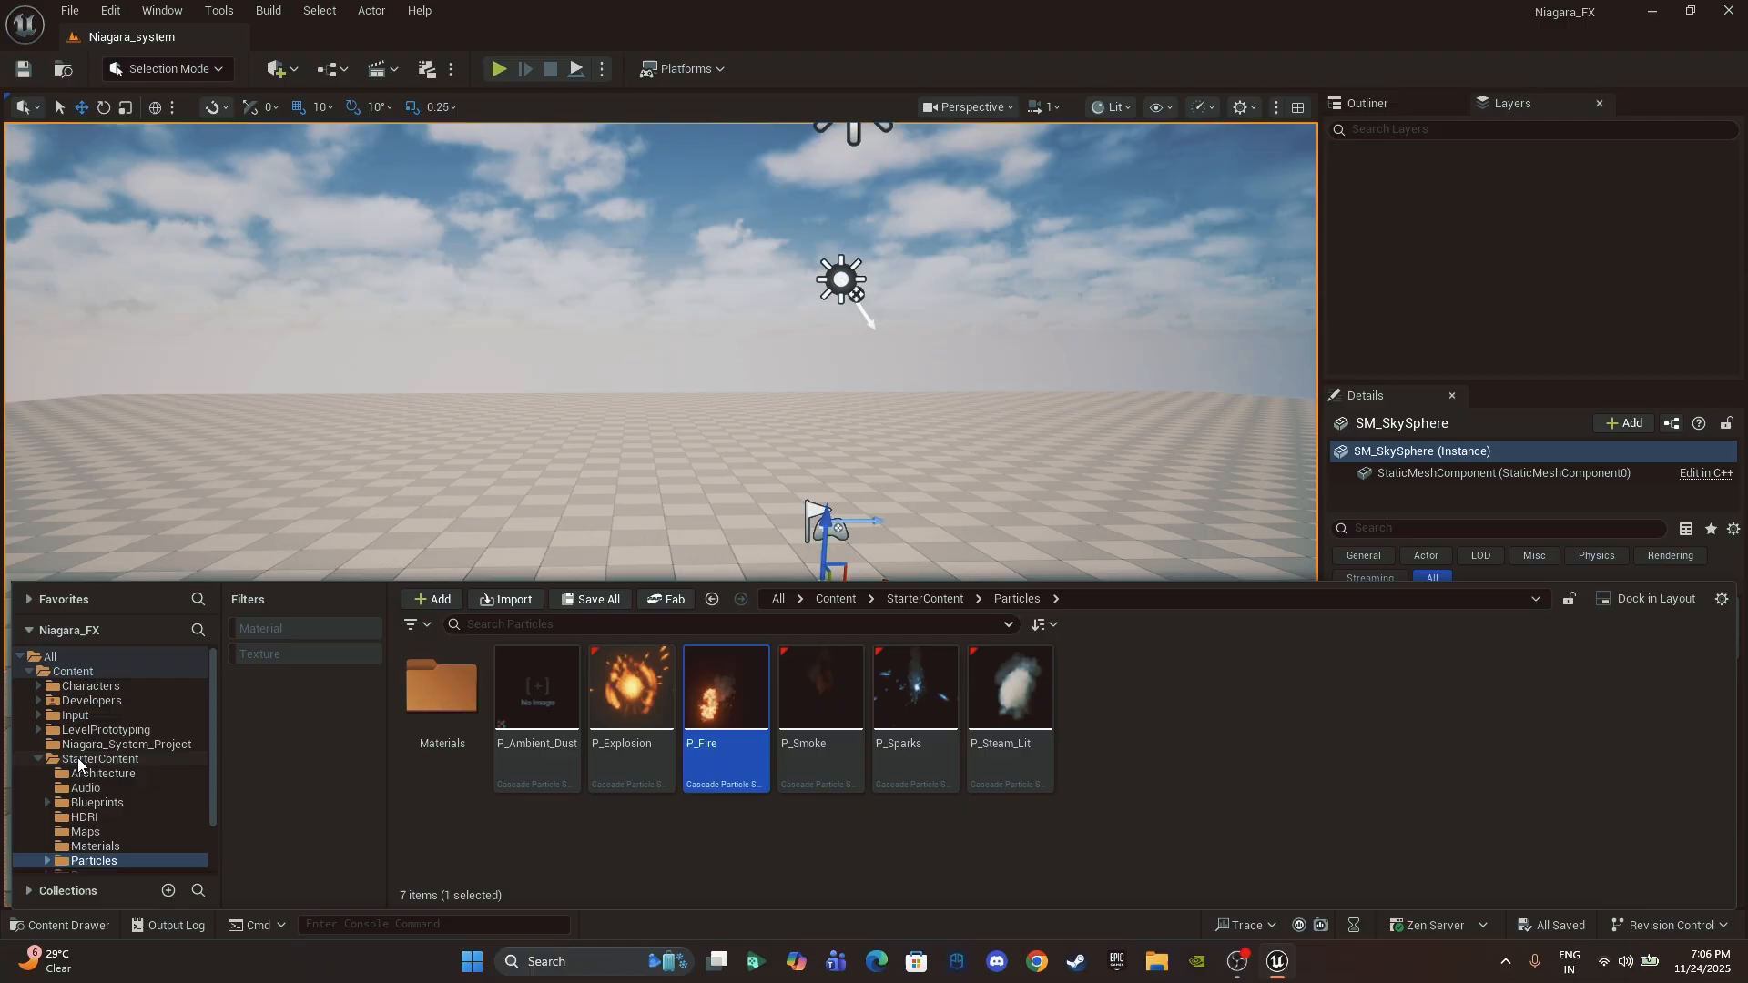
pyautogui.click(37, 759)
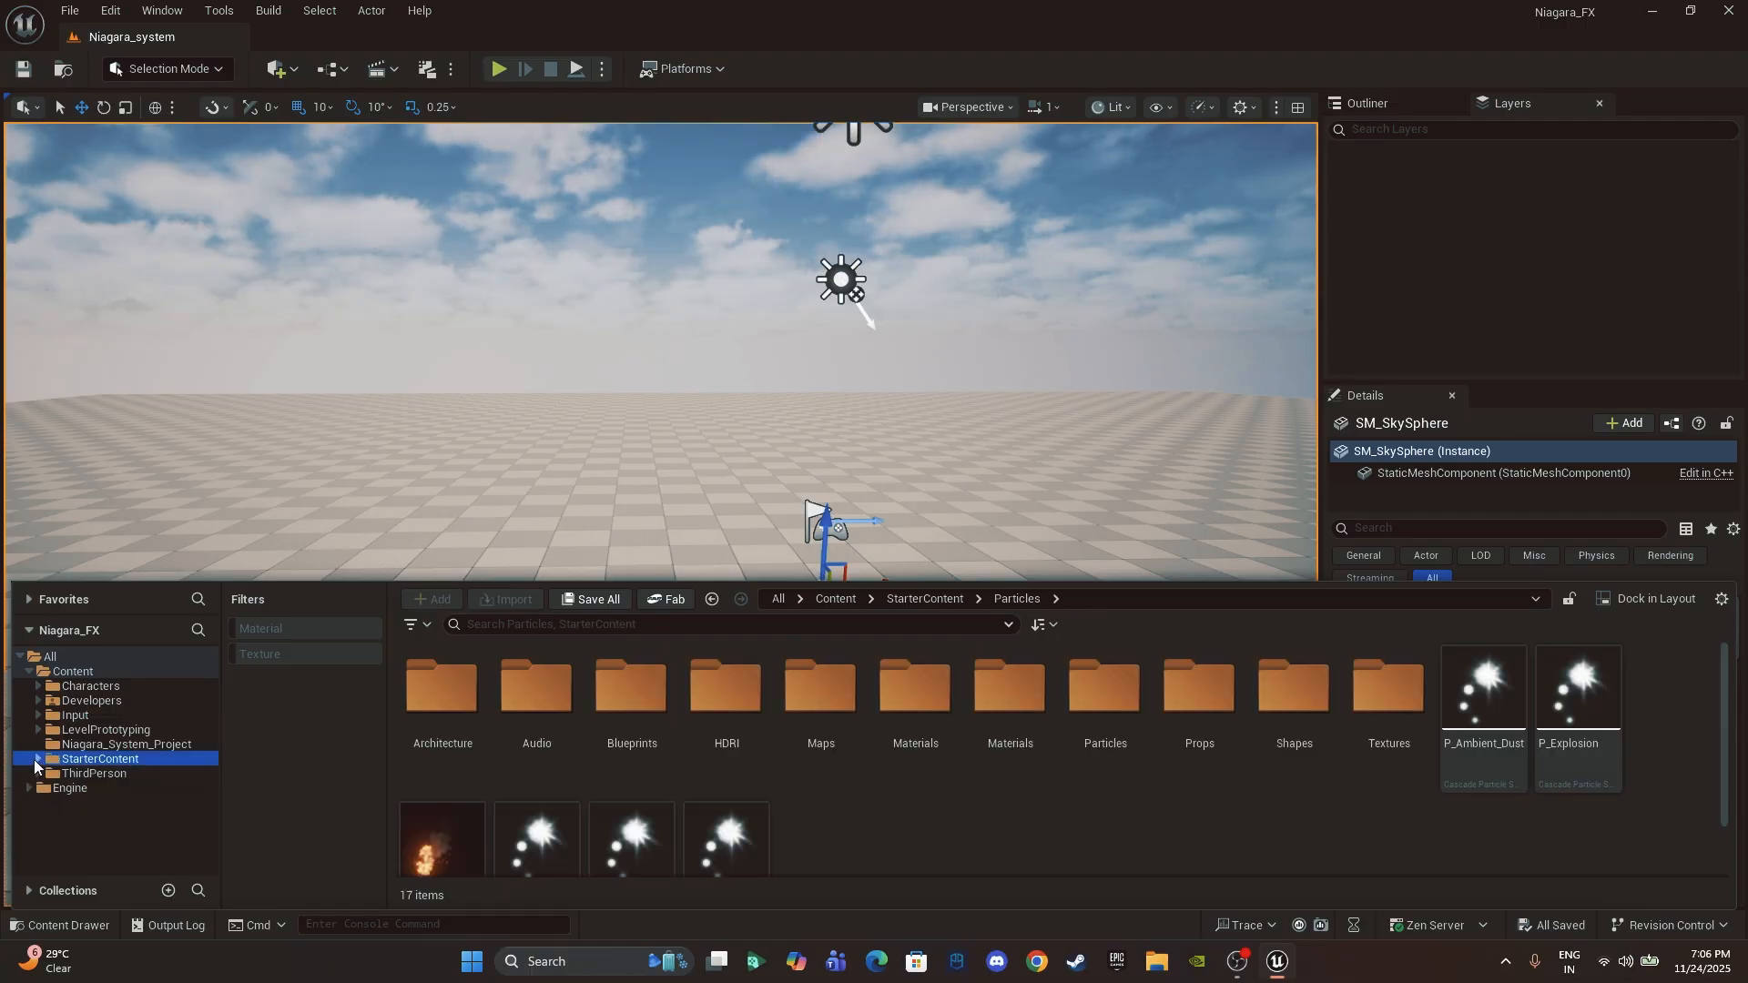
pyautogui.click(173, 745)
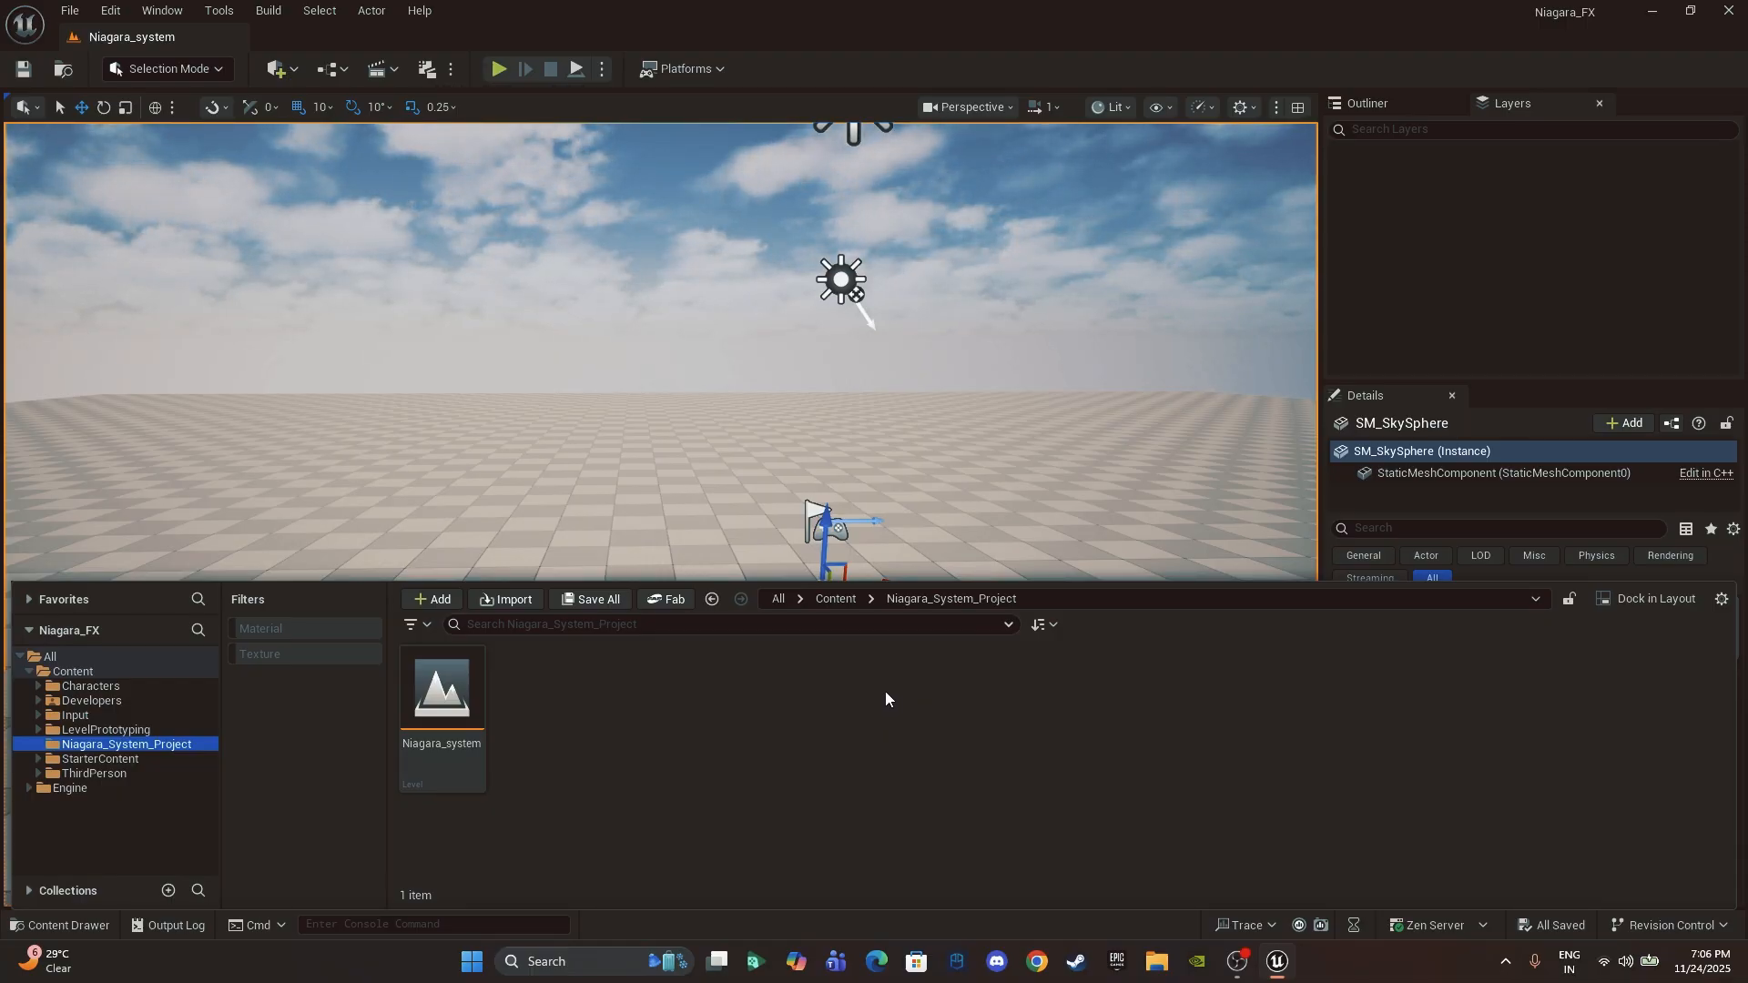
pyautogui.rightClick(766, 726)
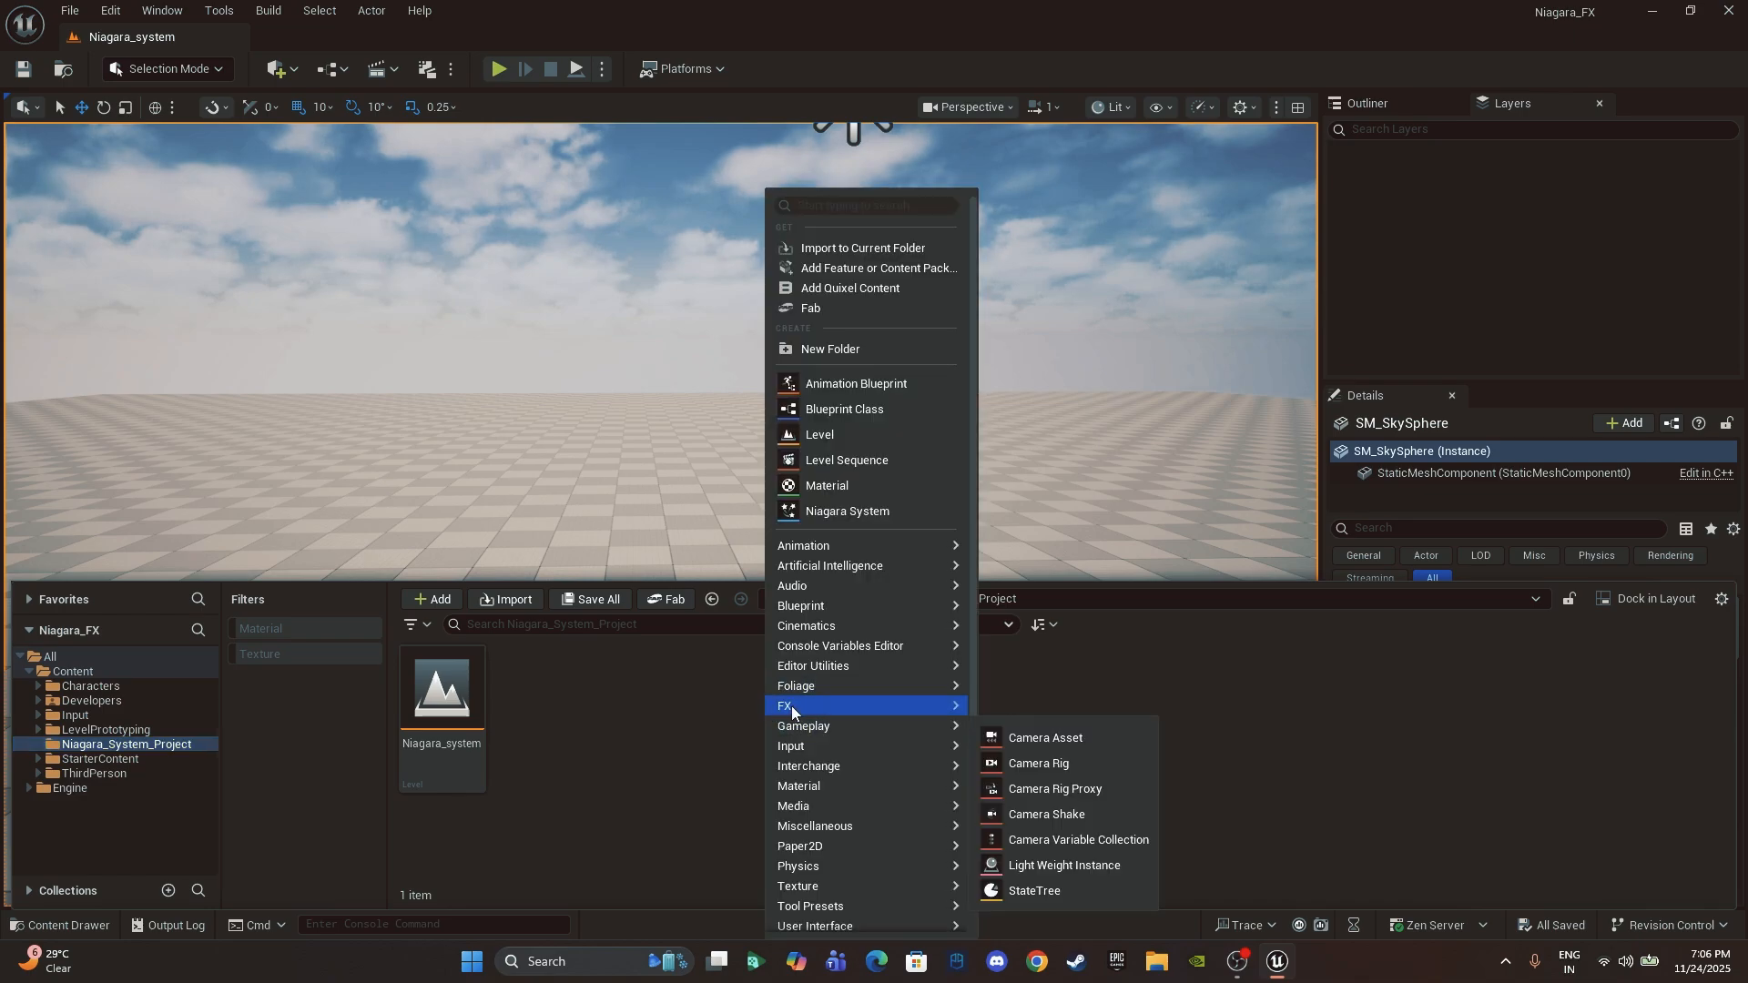
pyautogui.moveTo(805, 708)
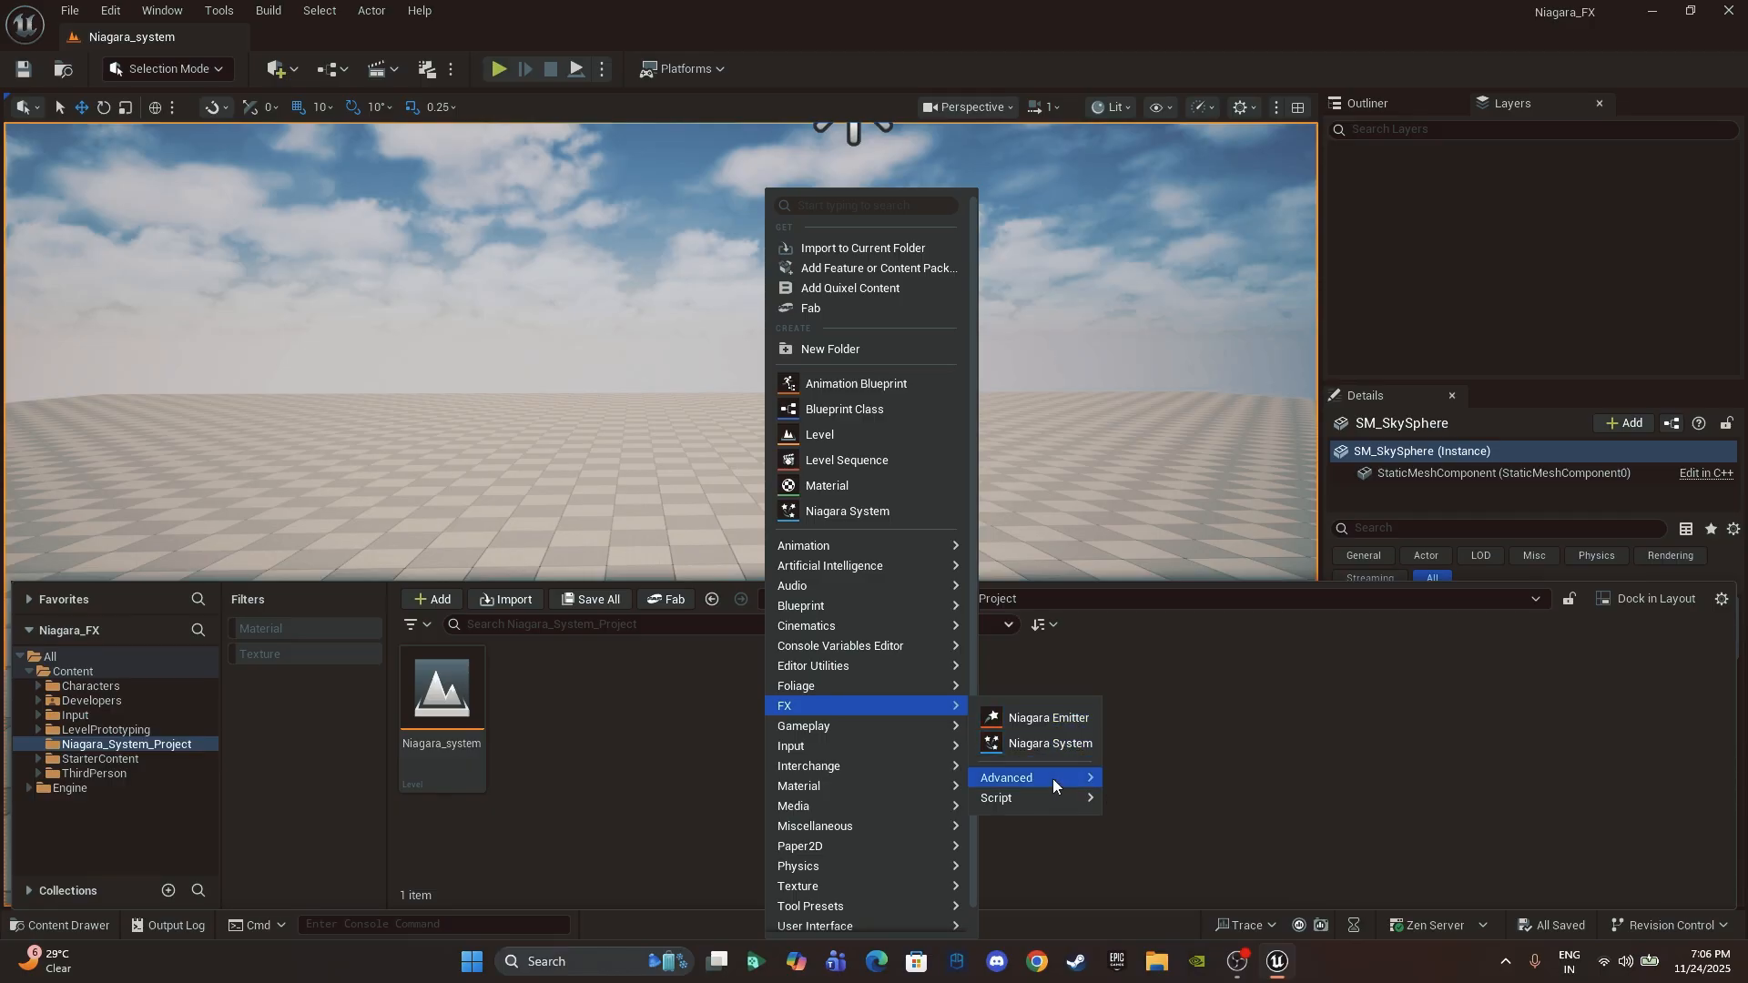
pyautogui.moveTo(1053, 779)
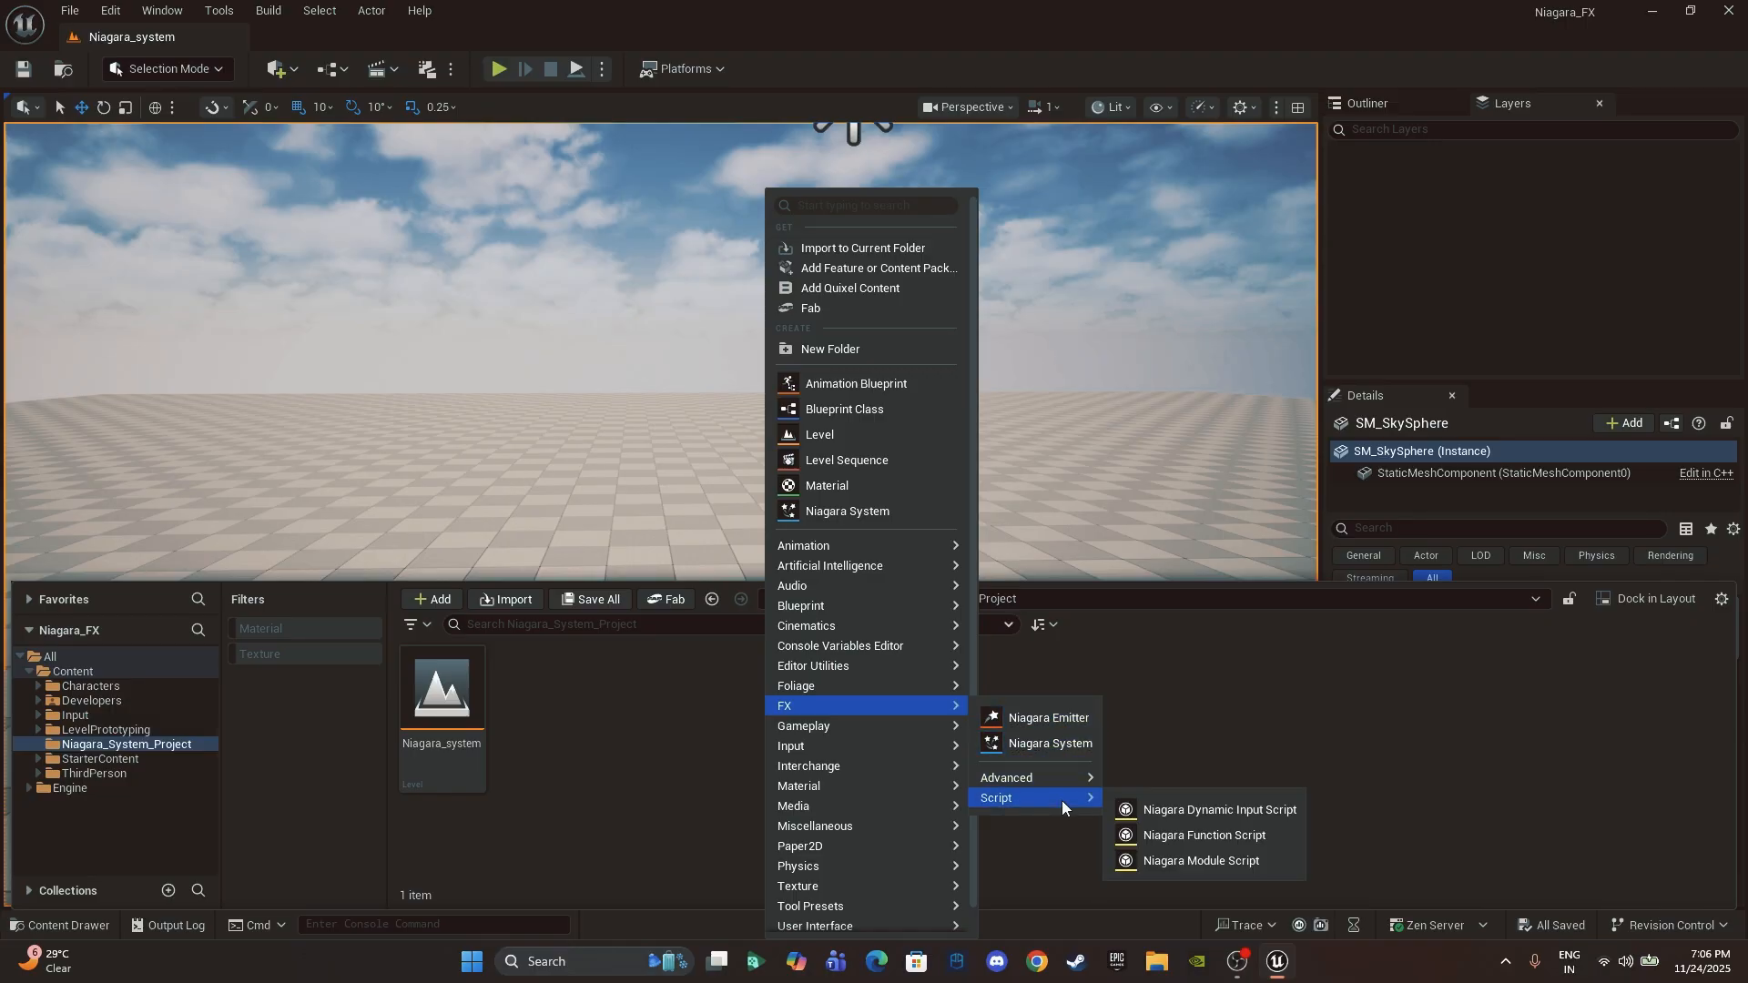
pyautogui.click(848, 511)
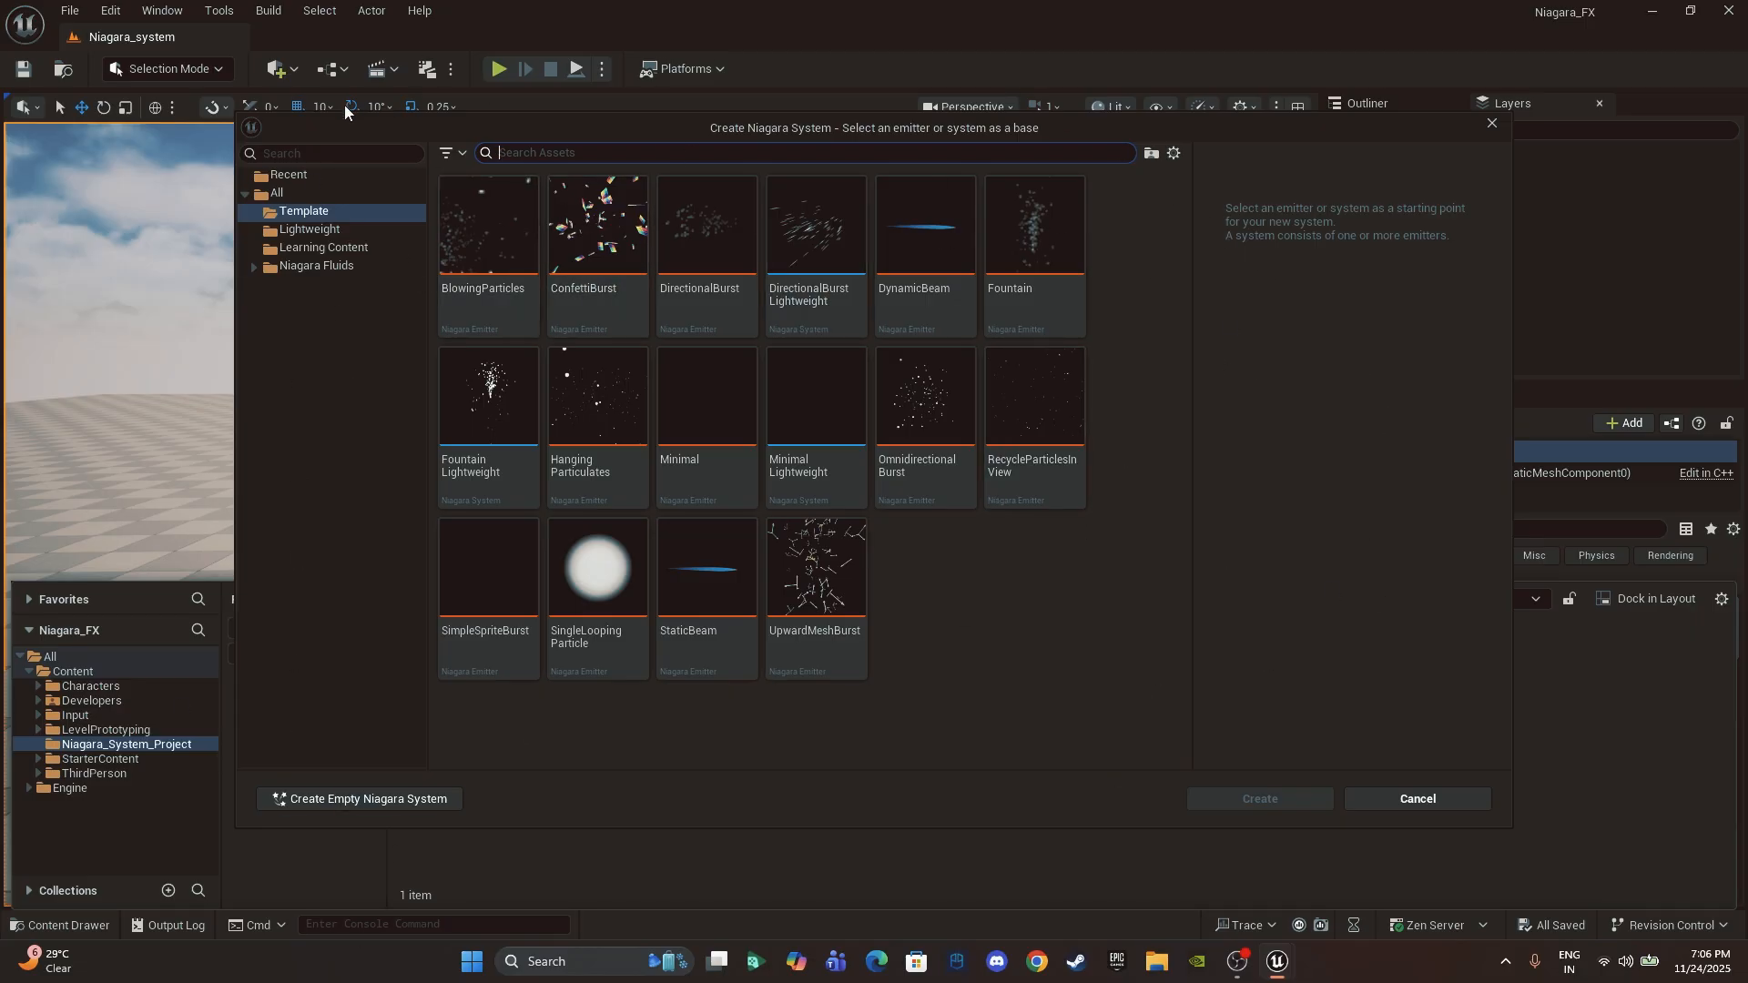
# Step: Examine the base emitters and systems offered under Template, Lightweight, Learning Content and Niagara Fluids
pyautogui.moveTo(801, 616)
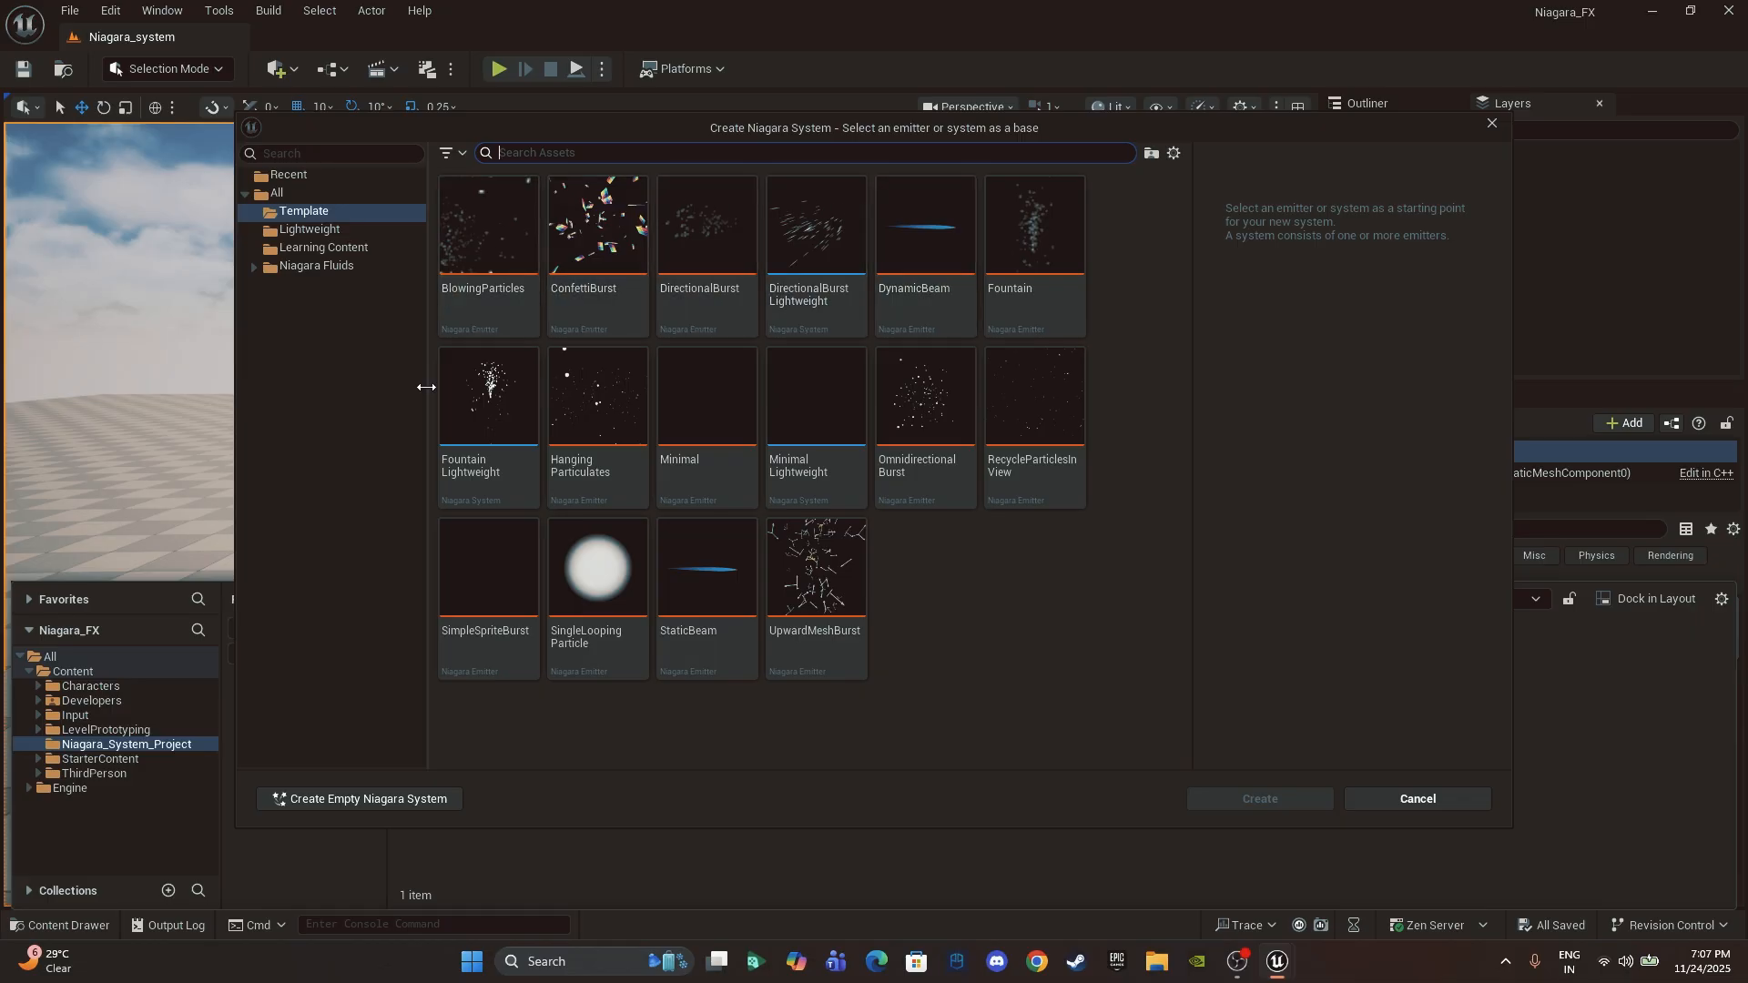
pyautogui.moveTo(517, 228)
pyautogui.click(380, 233)
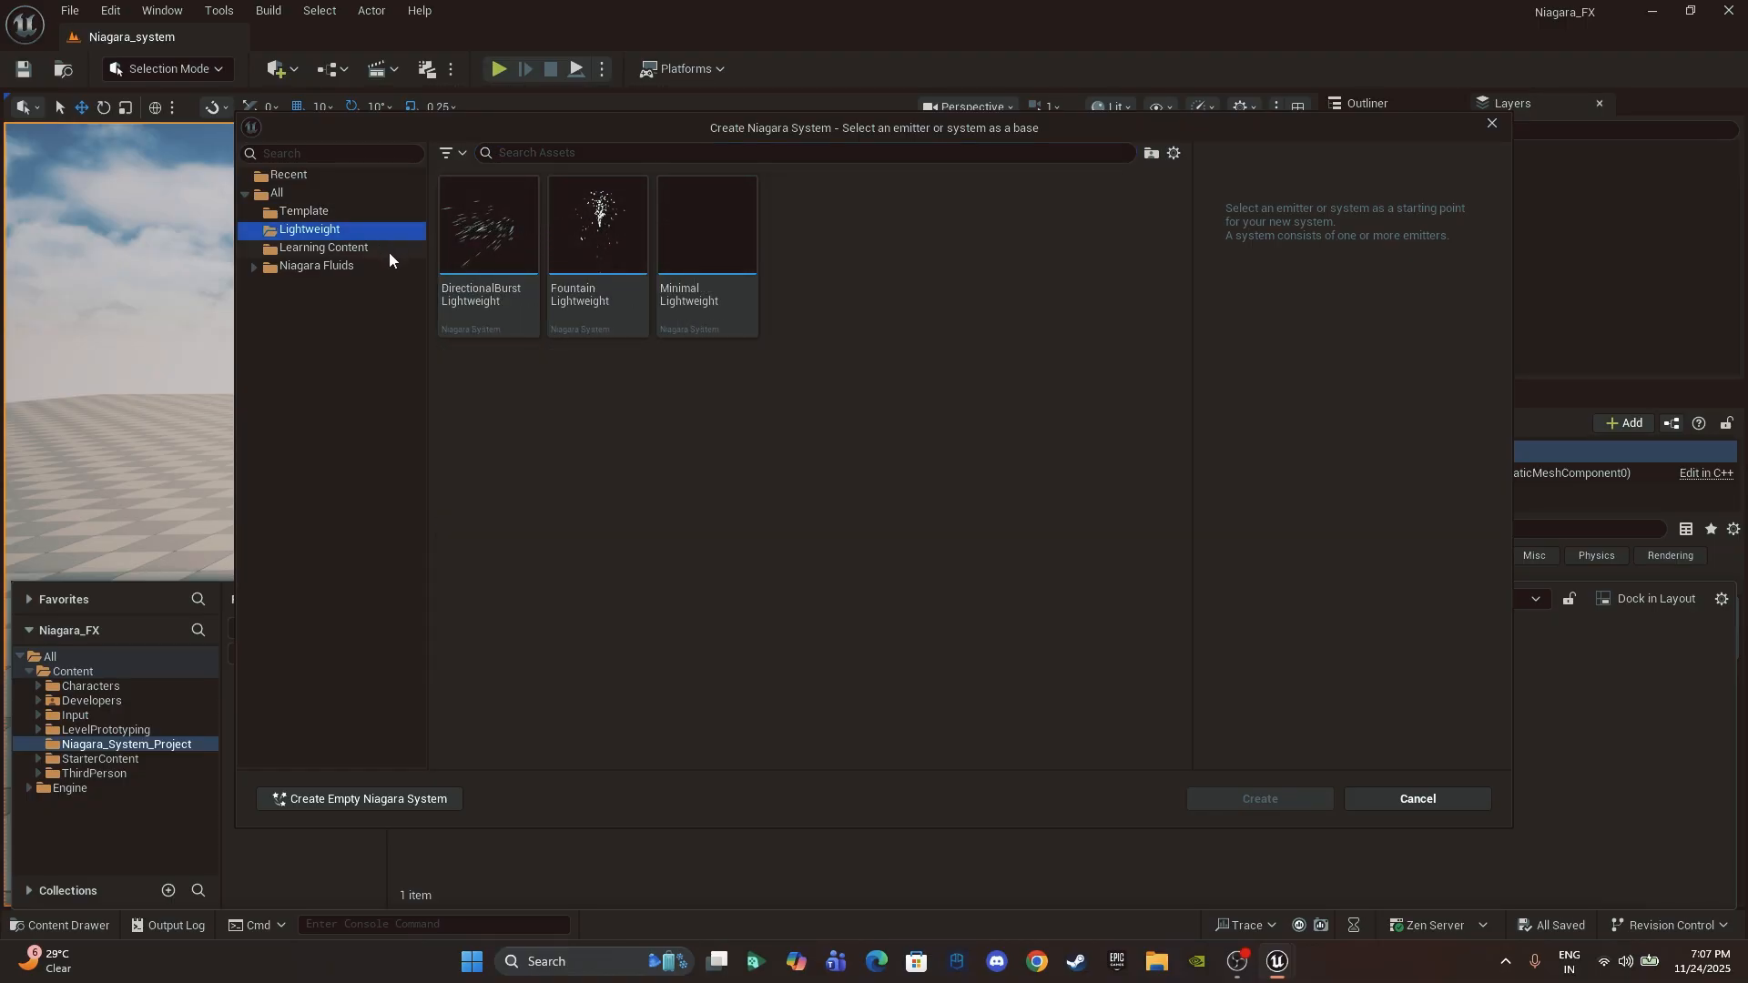
pyautogui.click(390, 247)
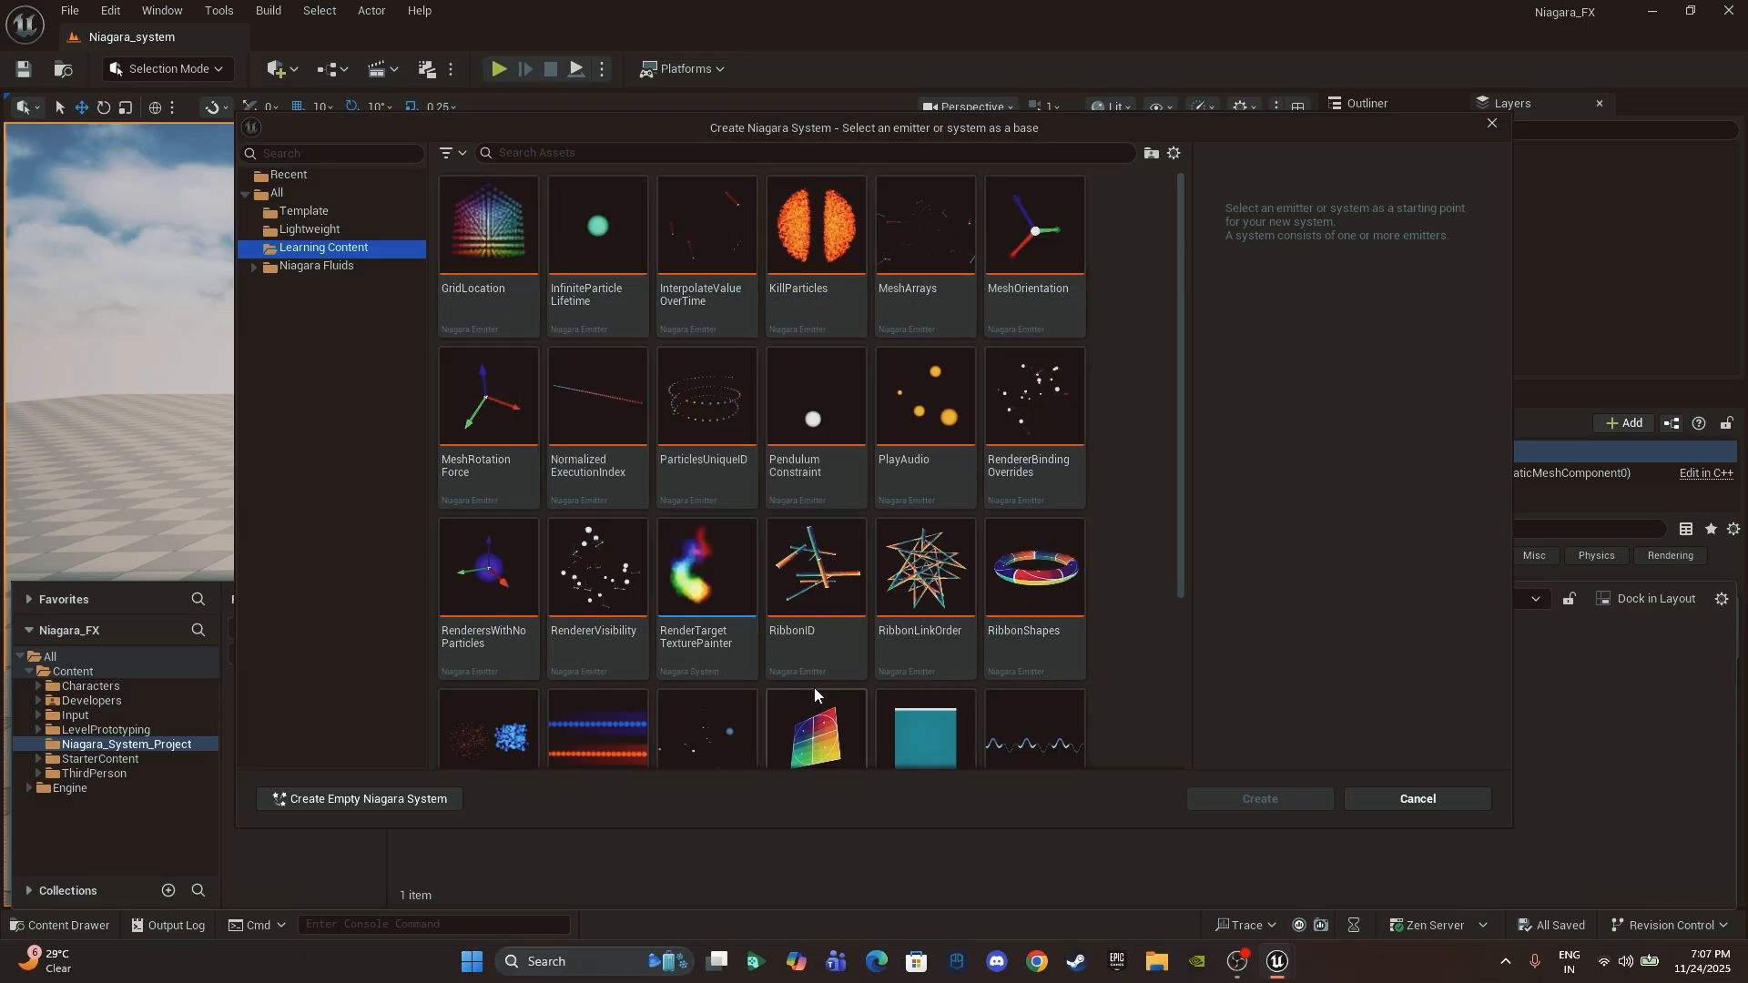
pyautogui.moveTo(1178, 270); pyautogui.dragTo(1075, 195)
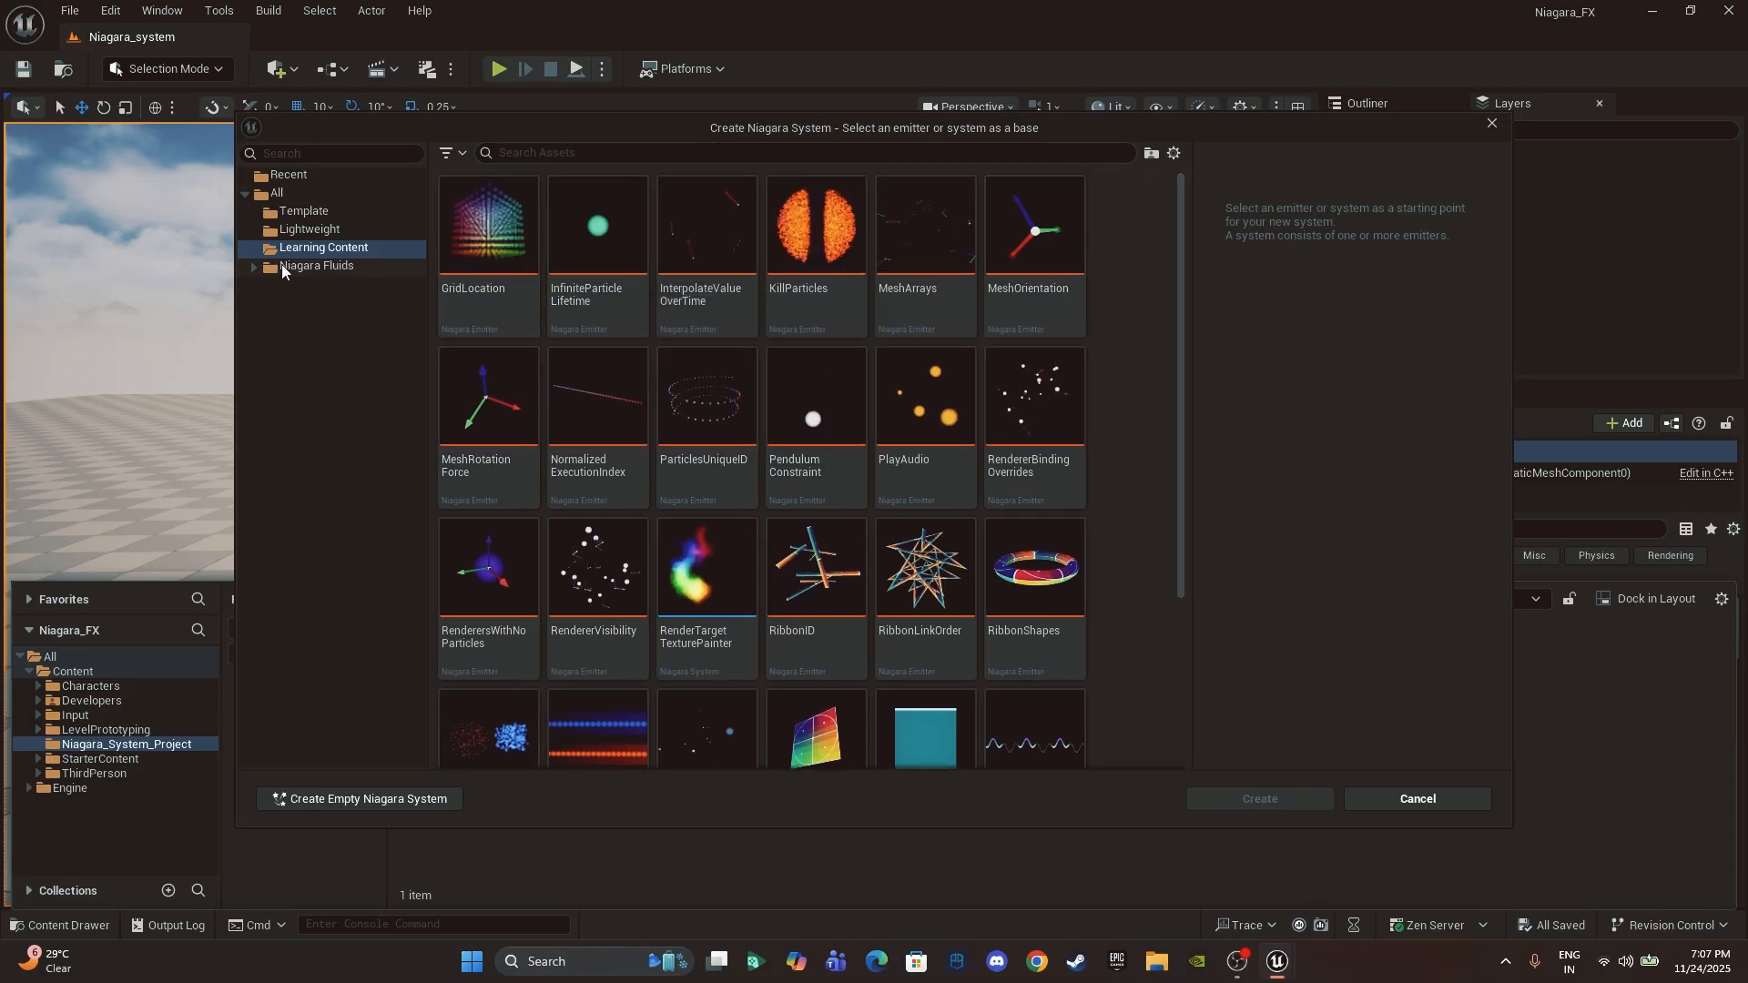
pyautogui.click(348, 264)
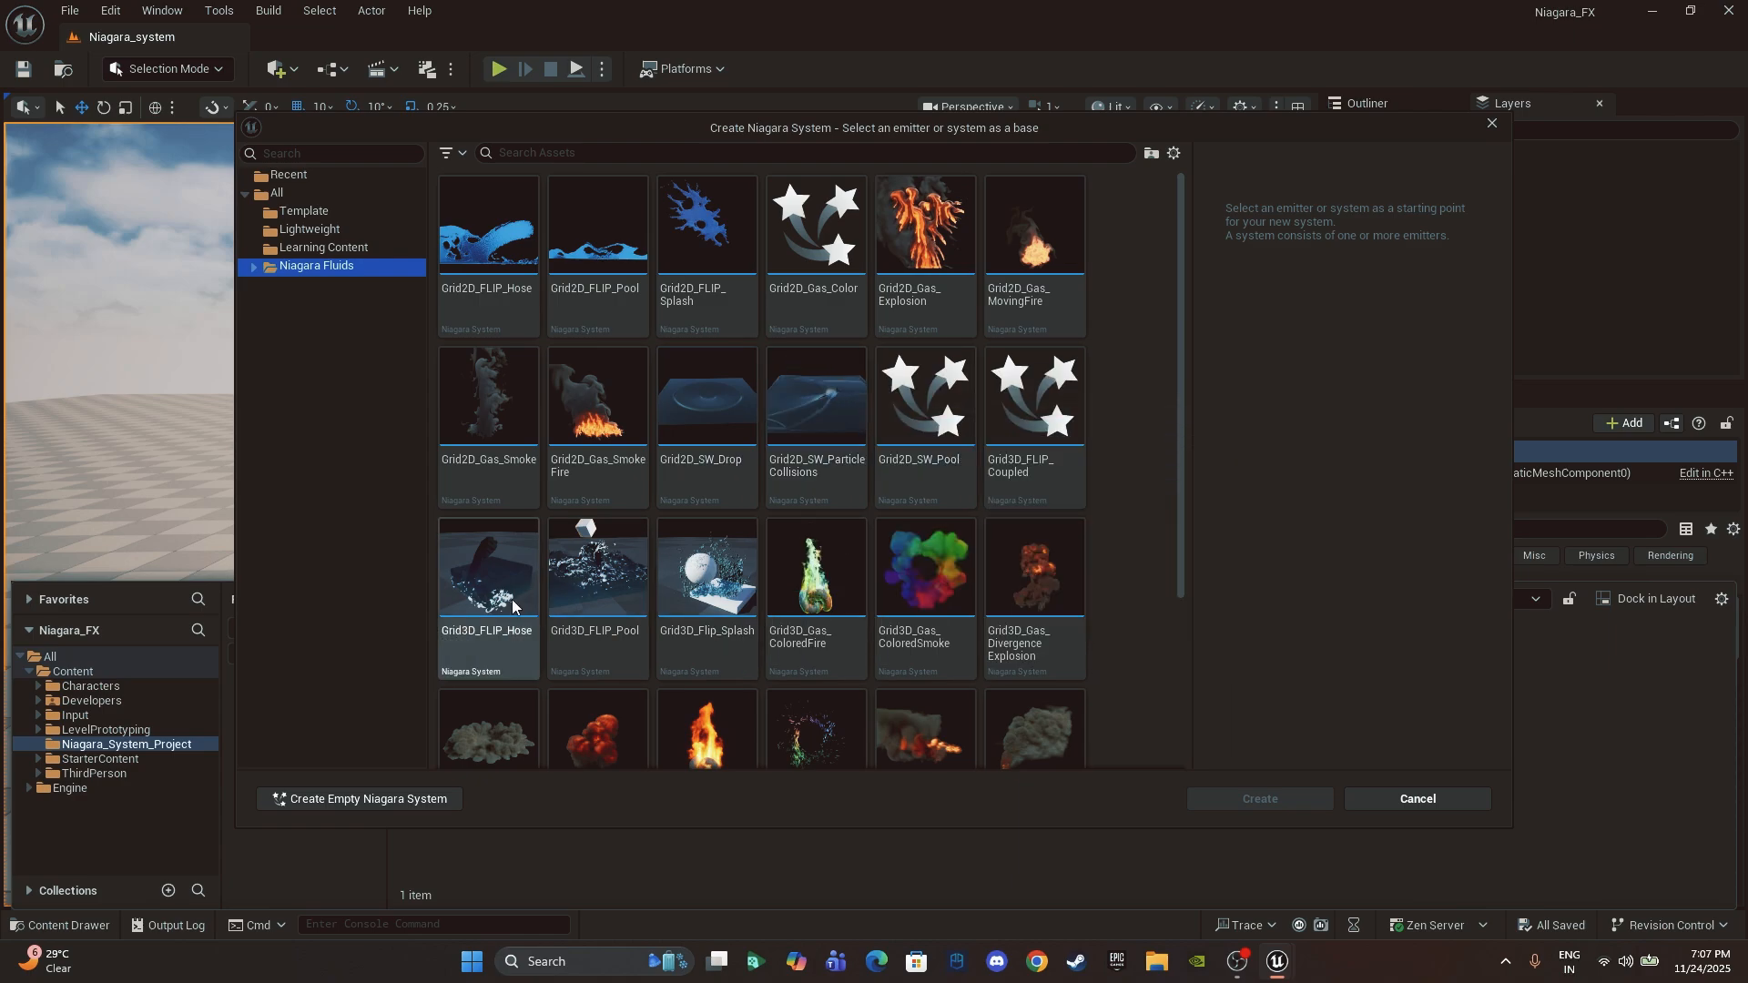
pyautogui.moveTo(1180, 291); pyautogui.dragTo(1178, 532)
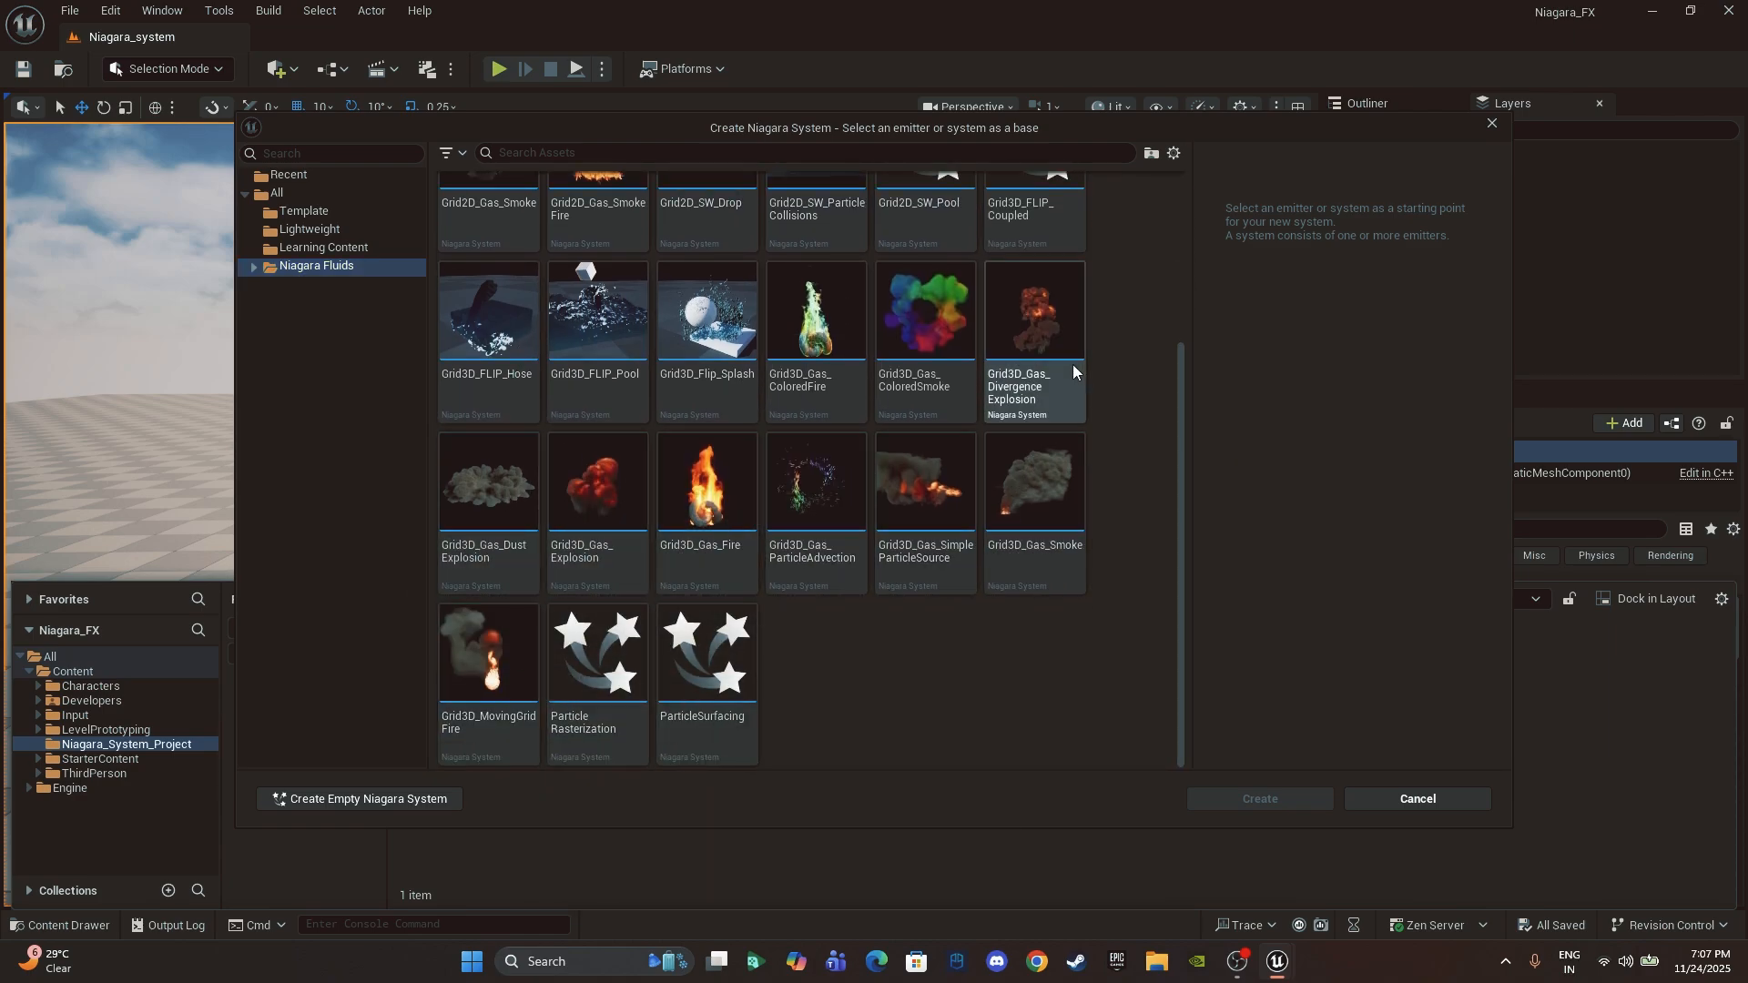
pyautogui.moveTo(1182, 423); pyautogui.dragTo(1168, 173)
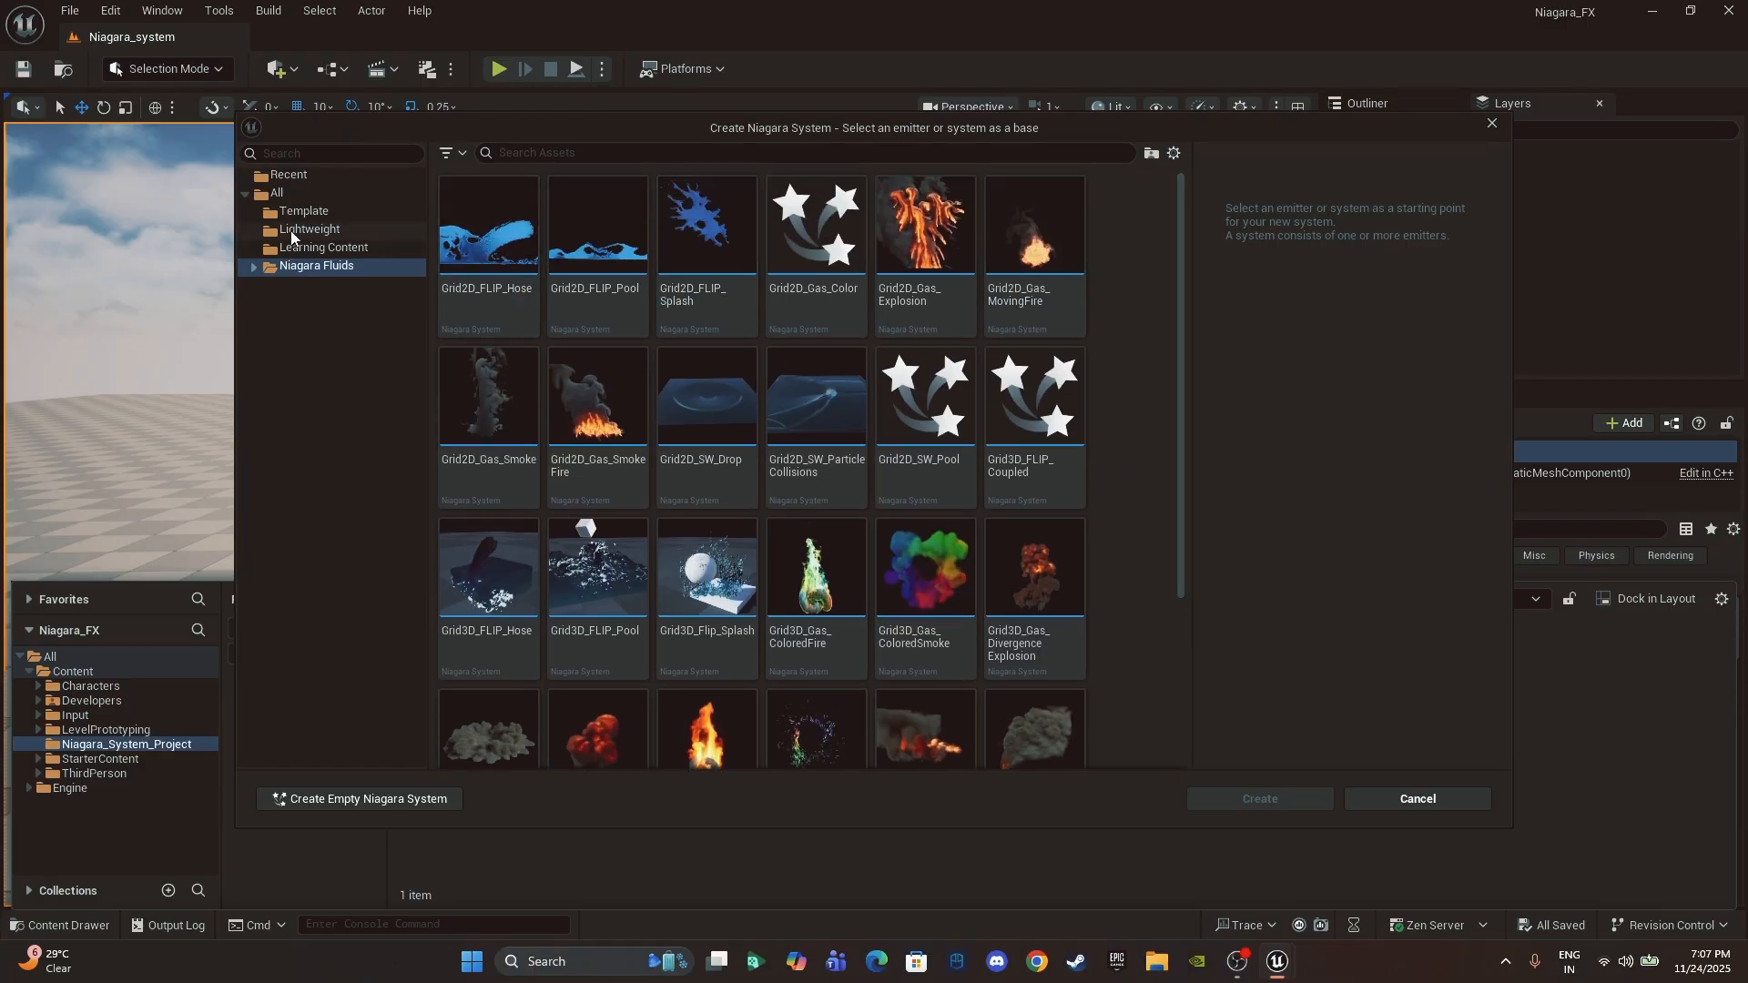
pyautogui.click(313, 247)
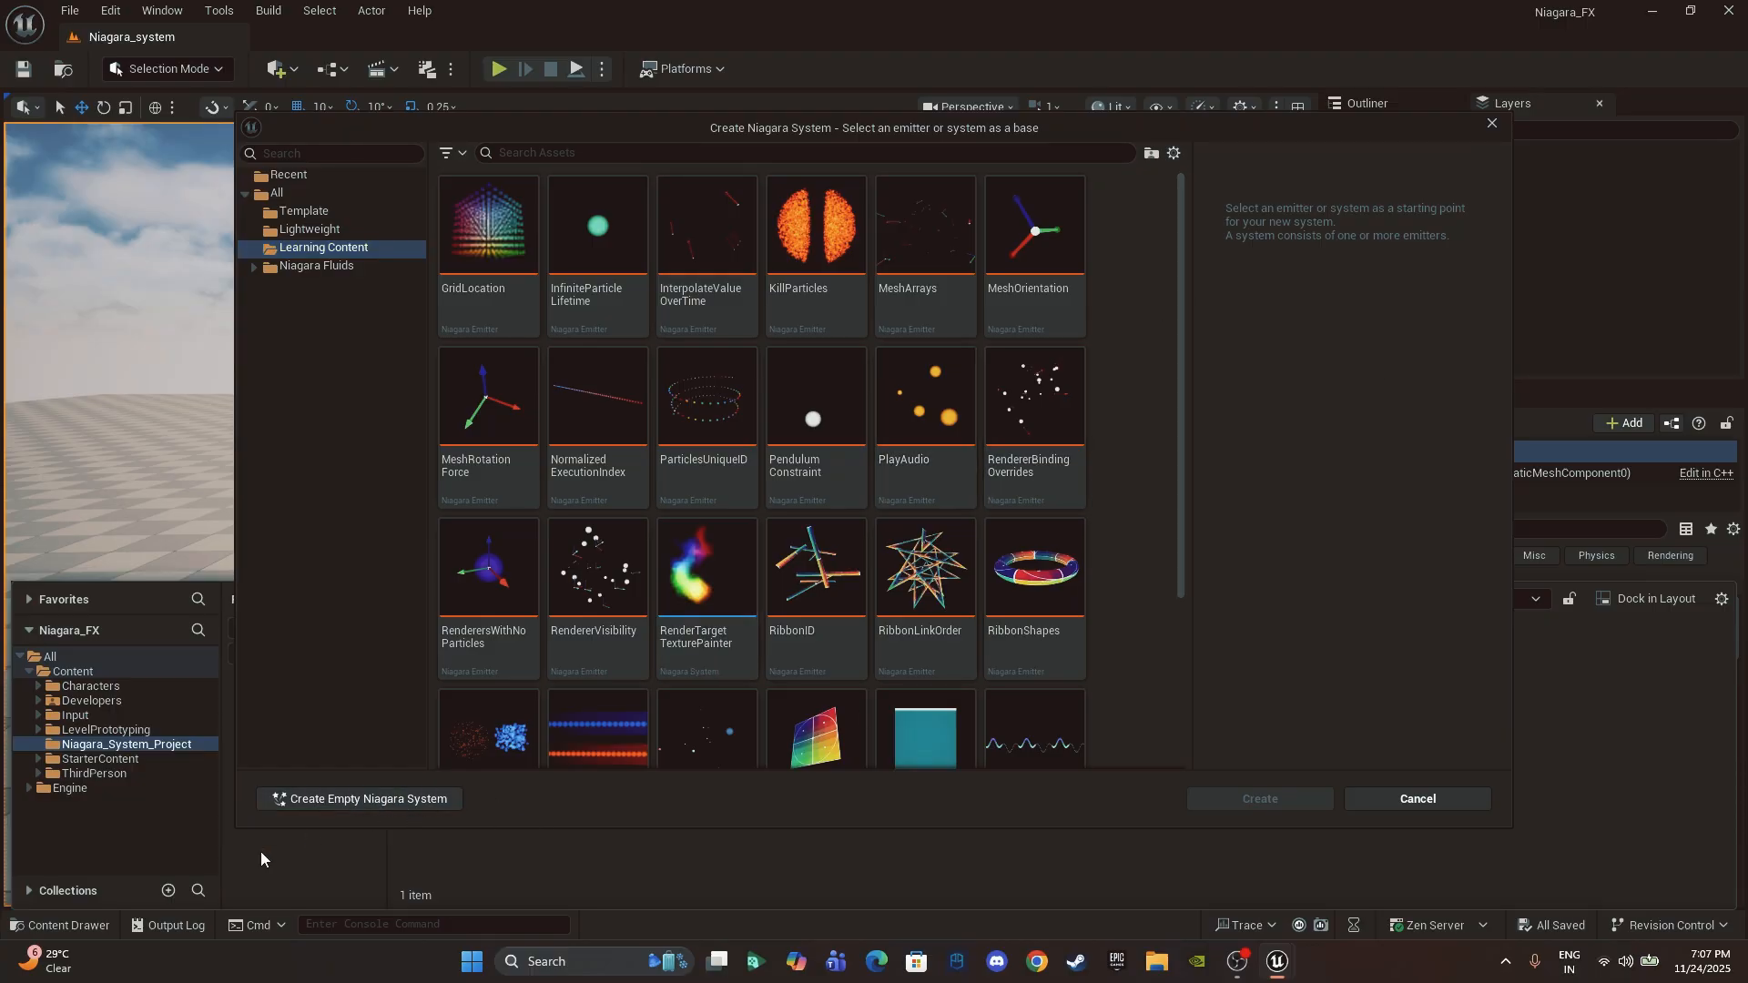
# Step: Create an empty Niagara System in the Niagara_System_Project folder and name it NS_YOutube
pyautogui.click(374, 800)
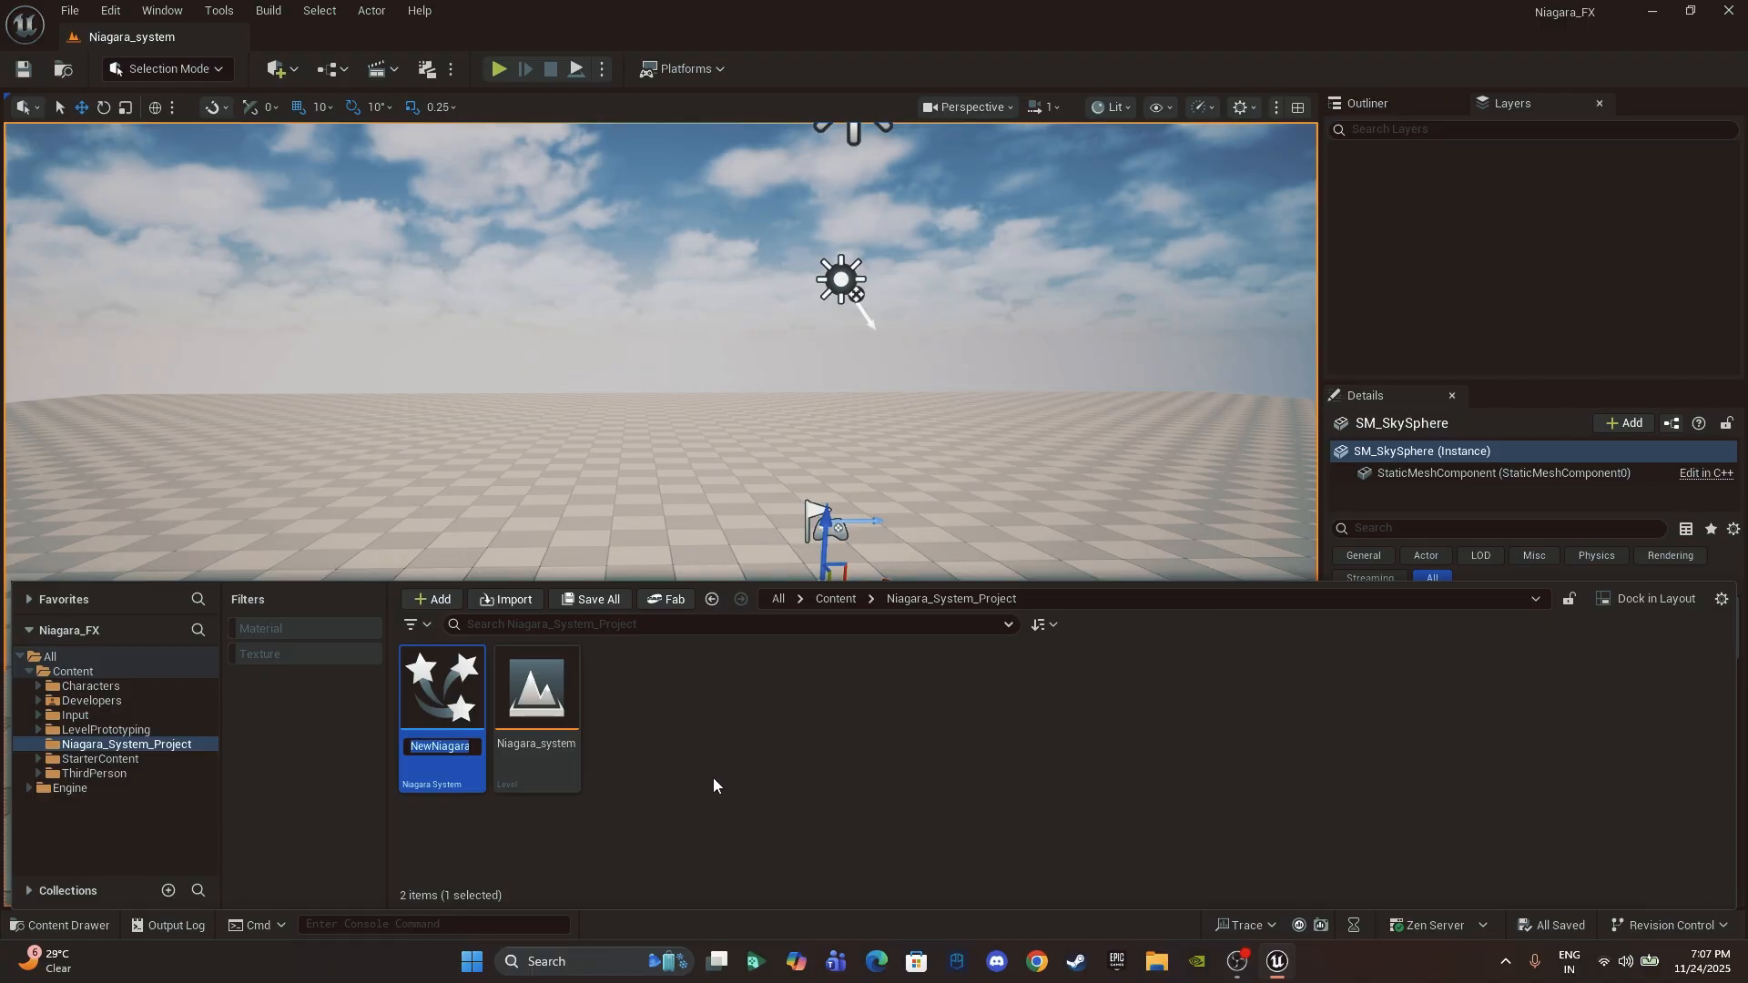
pyautogui.write('NS_')
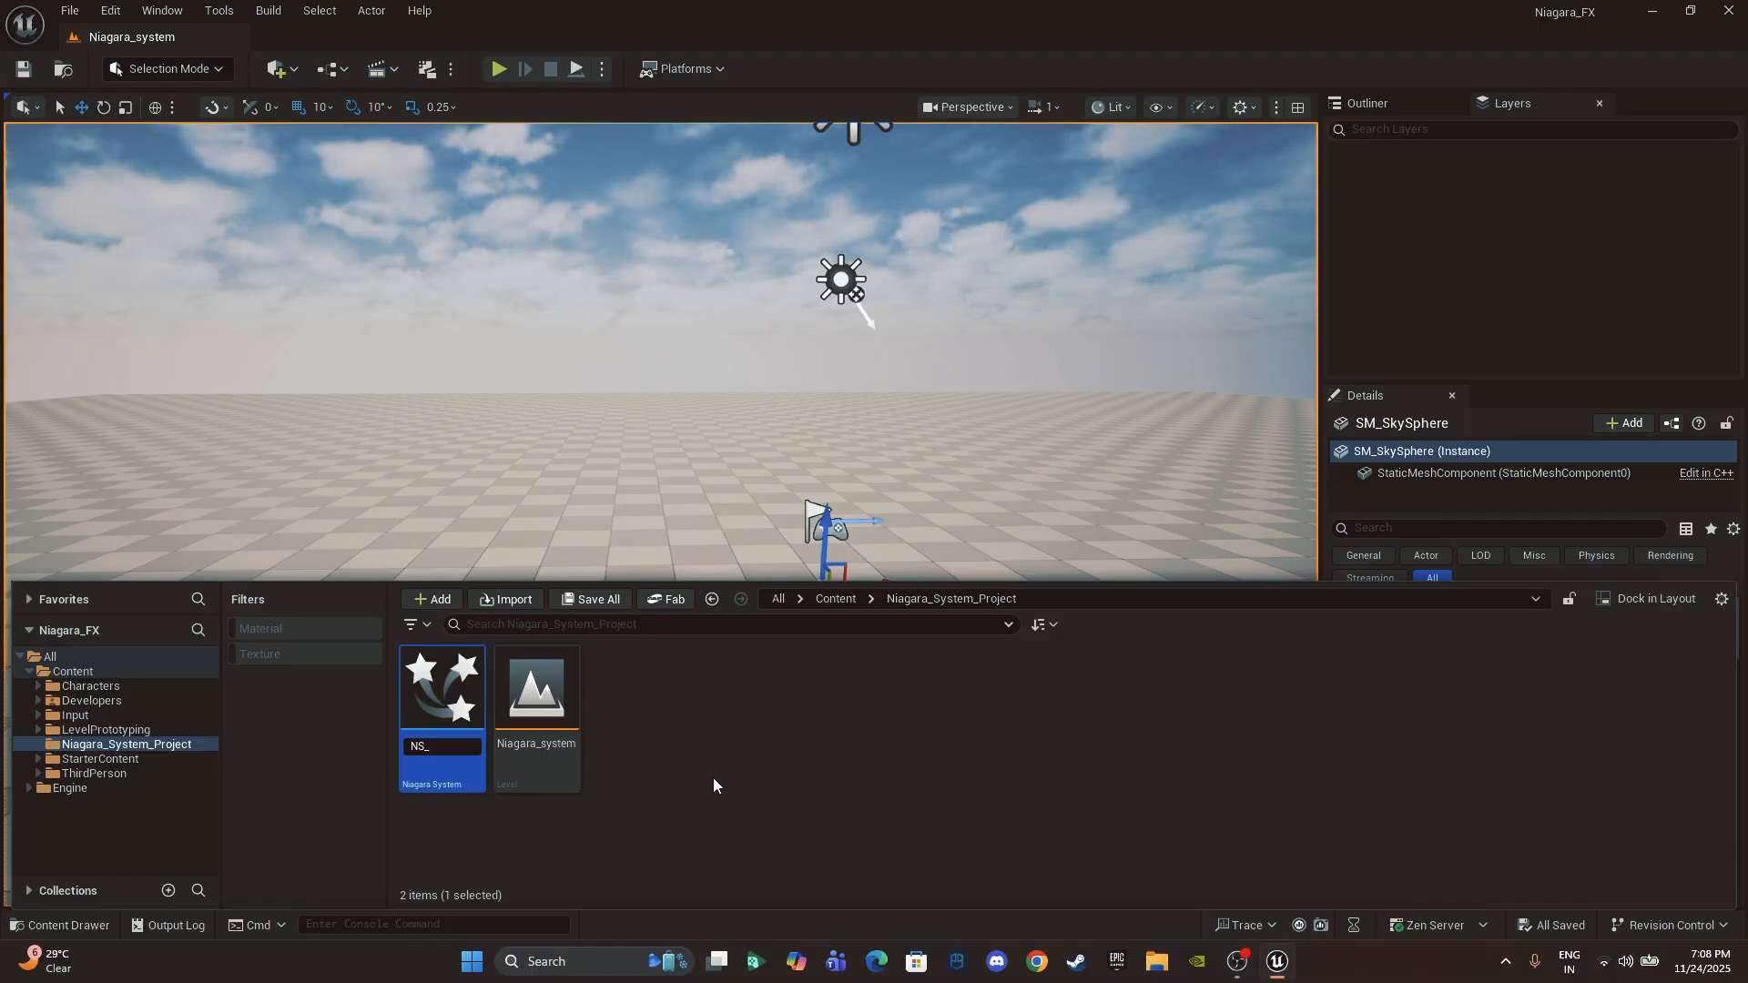
pyautogui.write('YOutube')
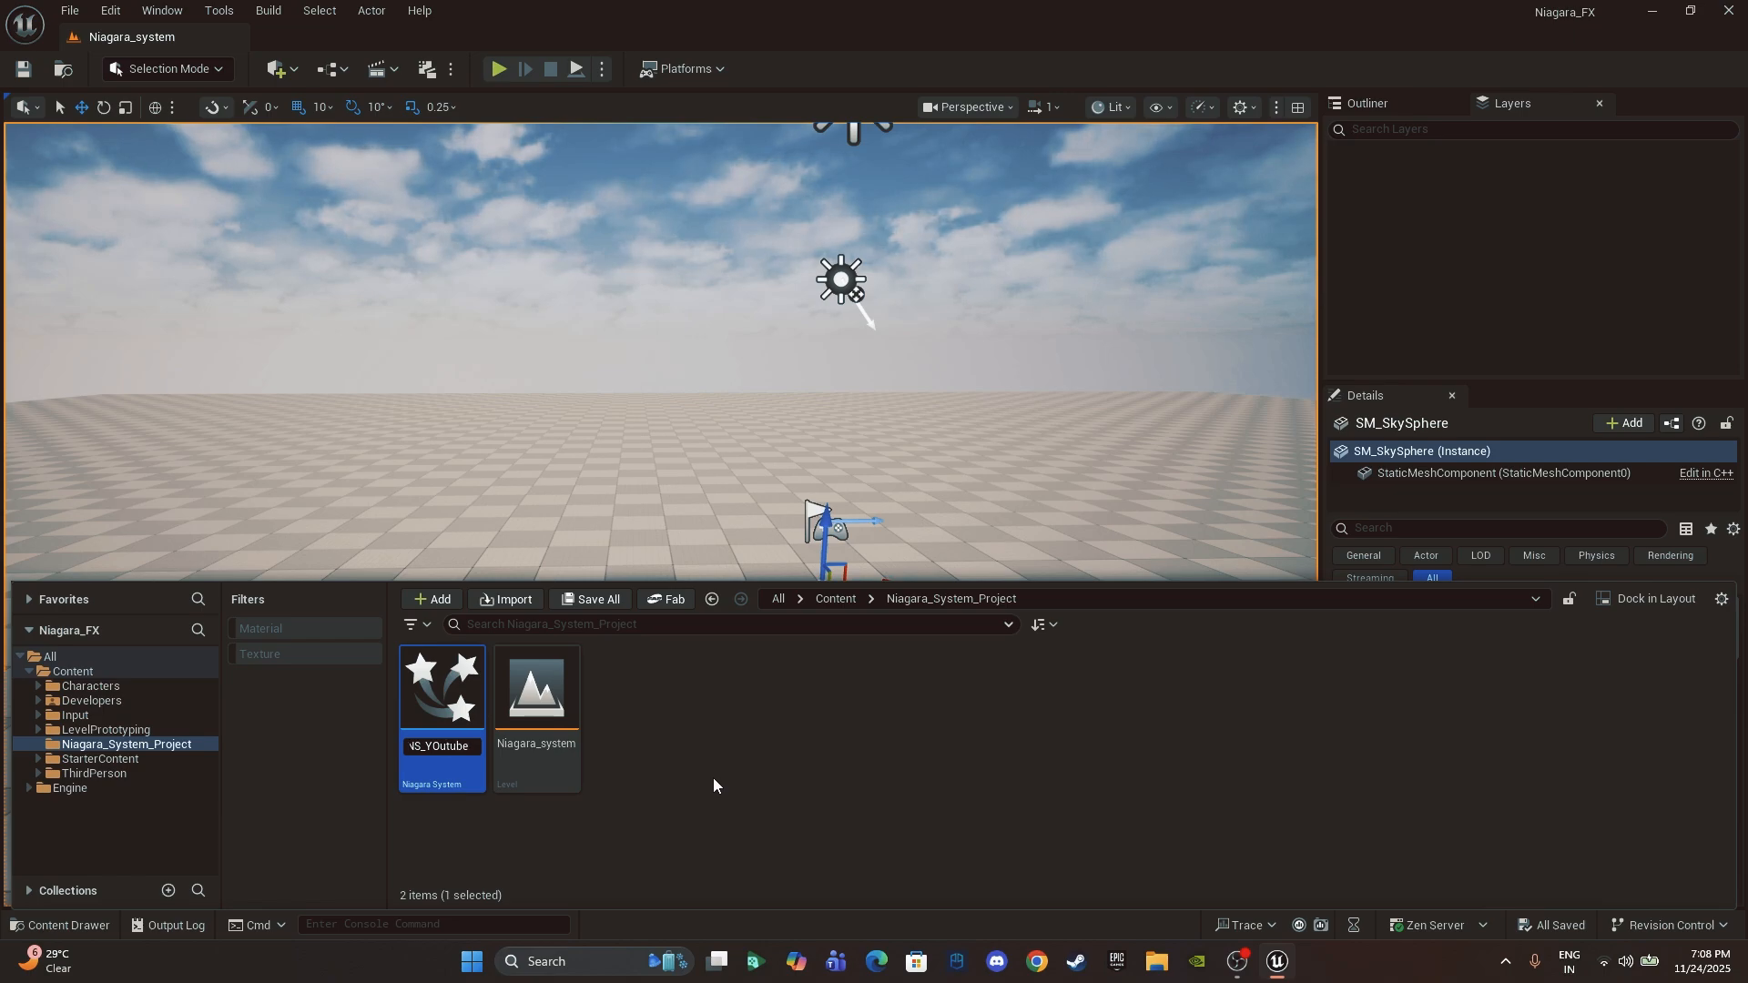
pyautogui.press('Return')
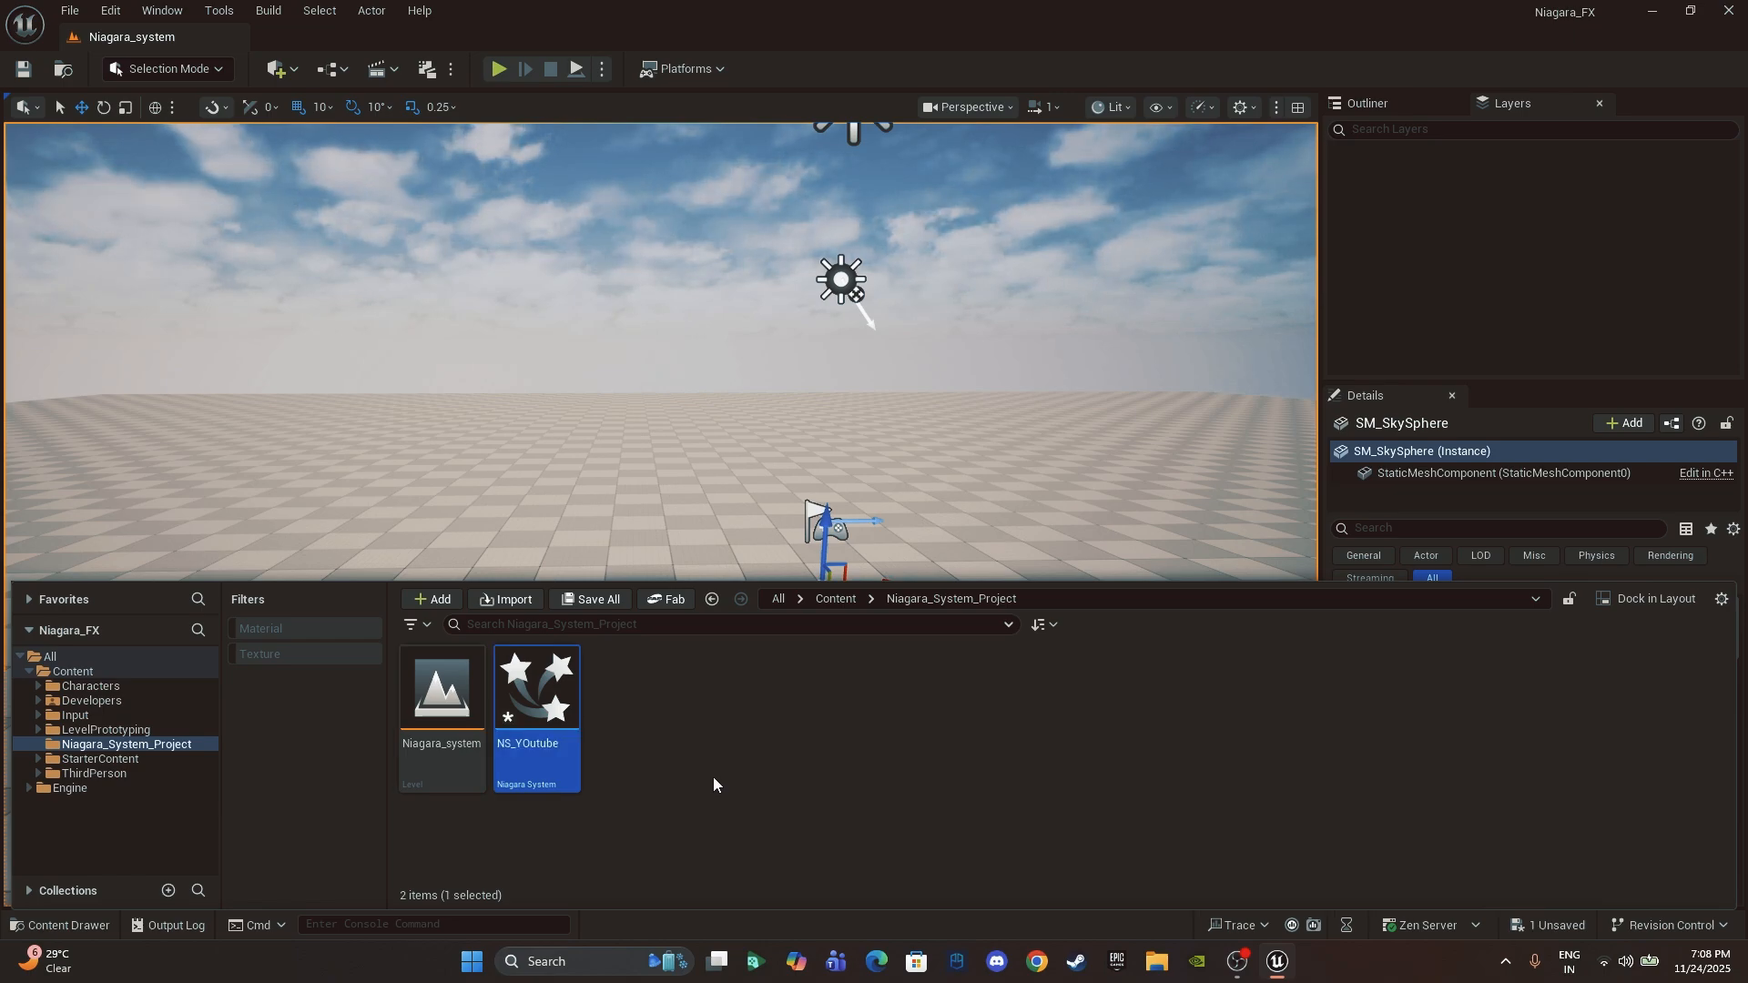
# Step: Open NS_YOutube, enlarge its System Overview graph area, and move the system node toward the graph's upper-left corner
pyautogui.doubleClick(547, 705)
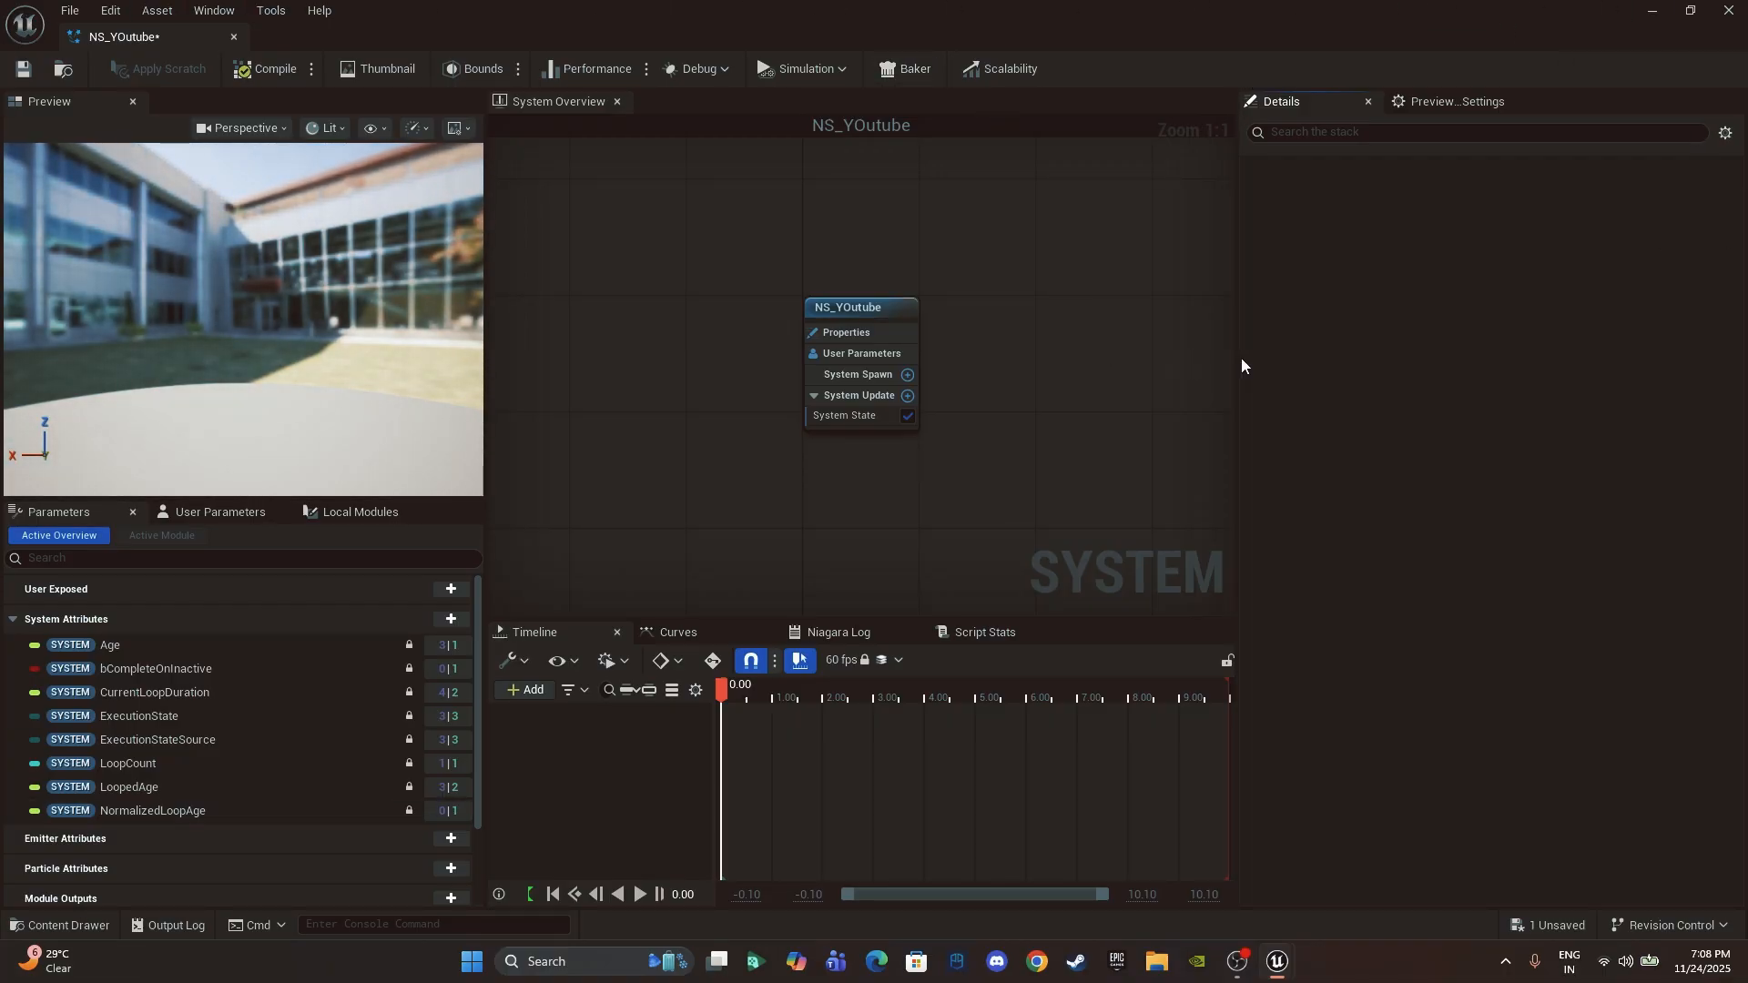
pyautogui.moveTo(1347, 346); pyautogui.dragTo(1400, 344)
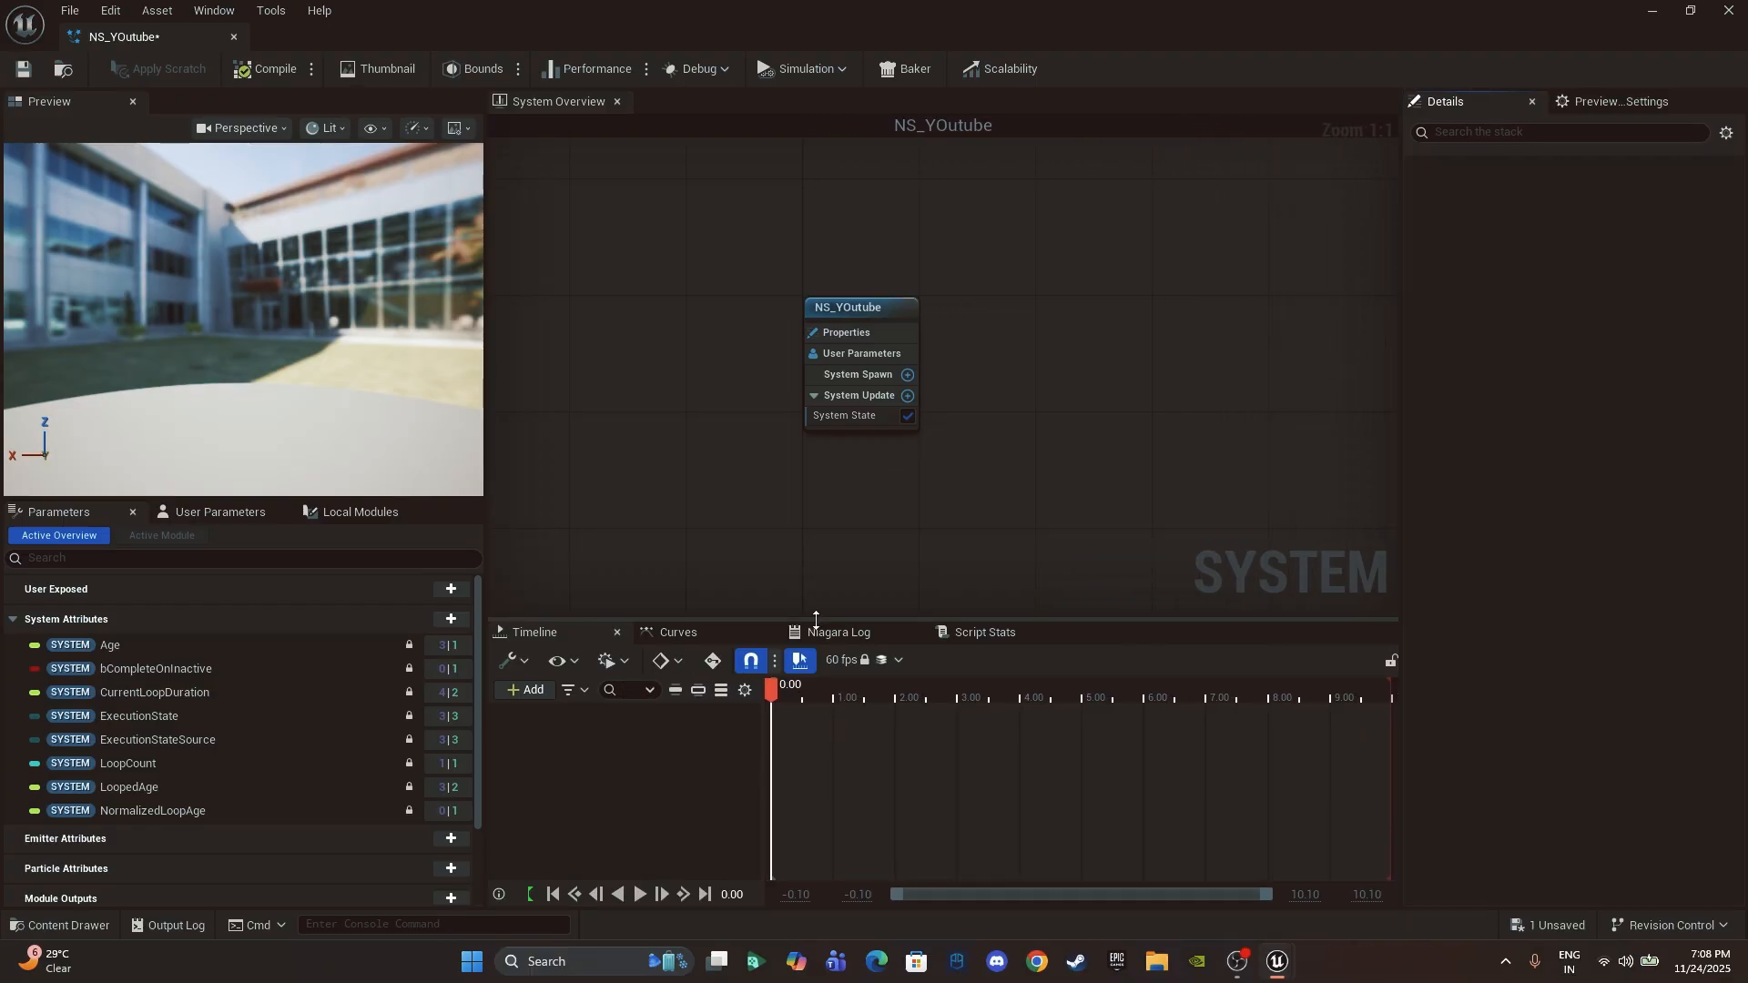
pyautogui.moveTo(813, 618); pyautogui.dragTo(812, 684)
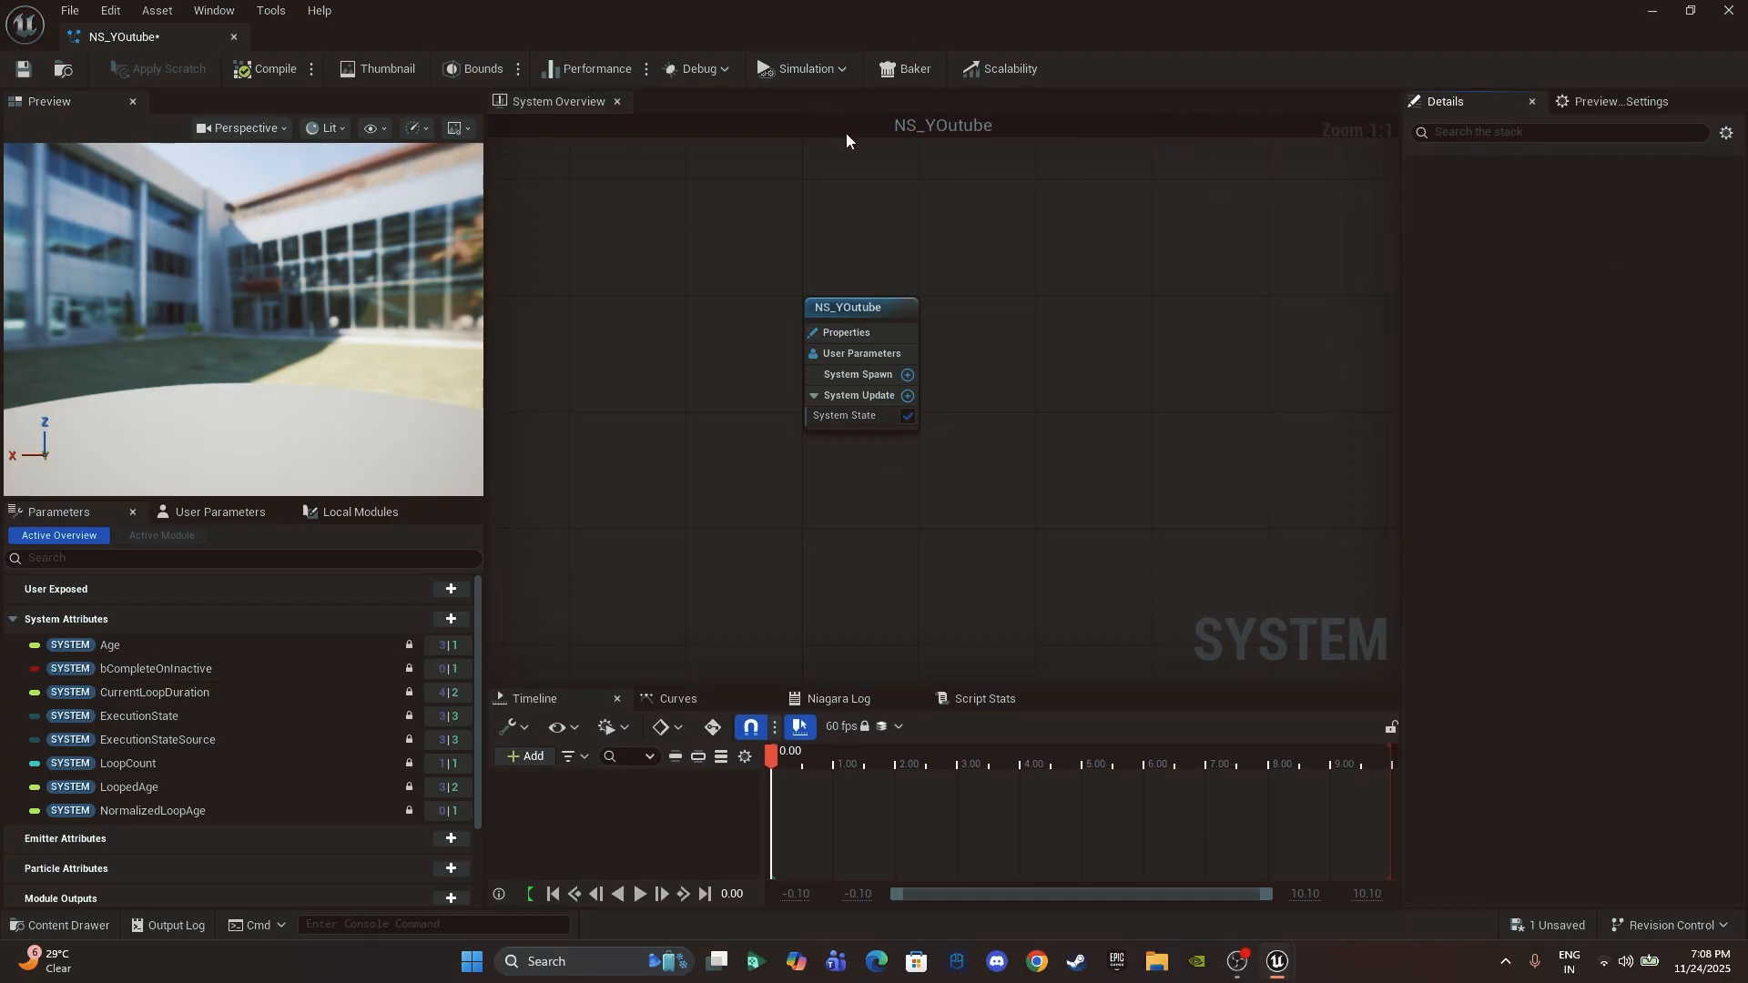
pyautogui.moveTo(851, 320); pyautogui.dragTo(623, 271)
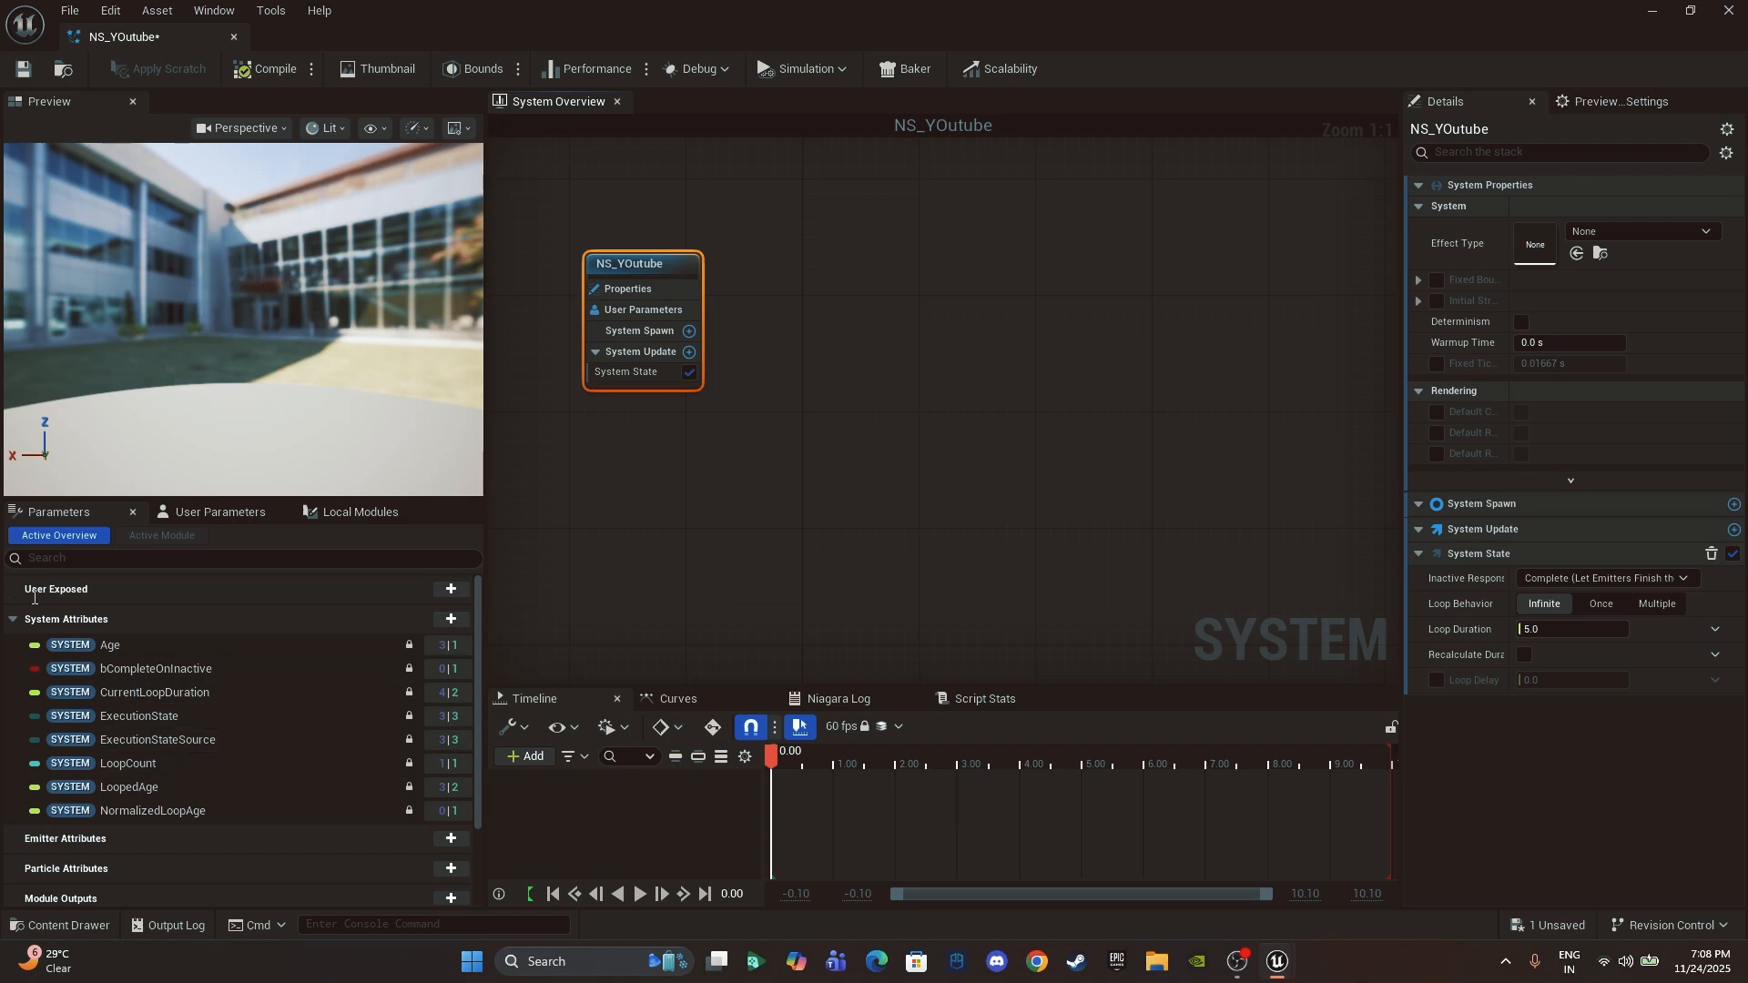
# Step: View the system's User Parameters and Local Modules, and return to the Parameters list
pyautogui.click(221, 512)
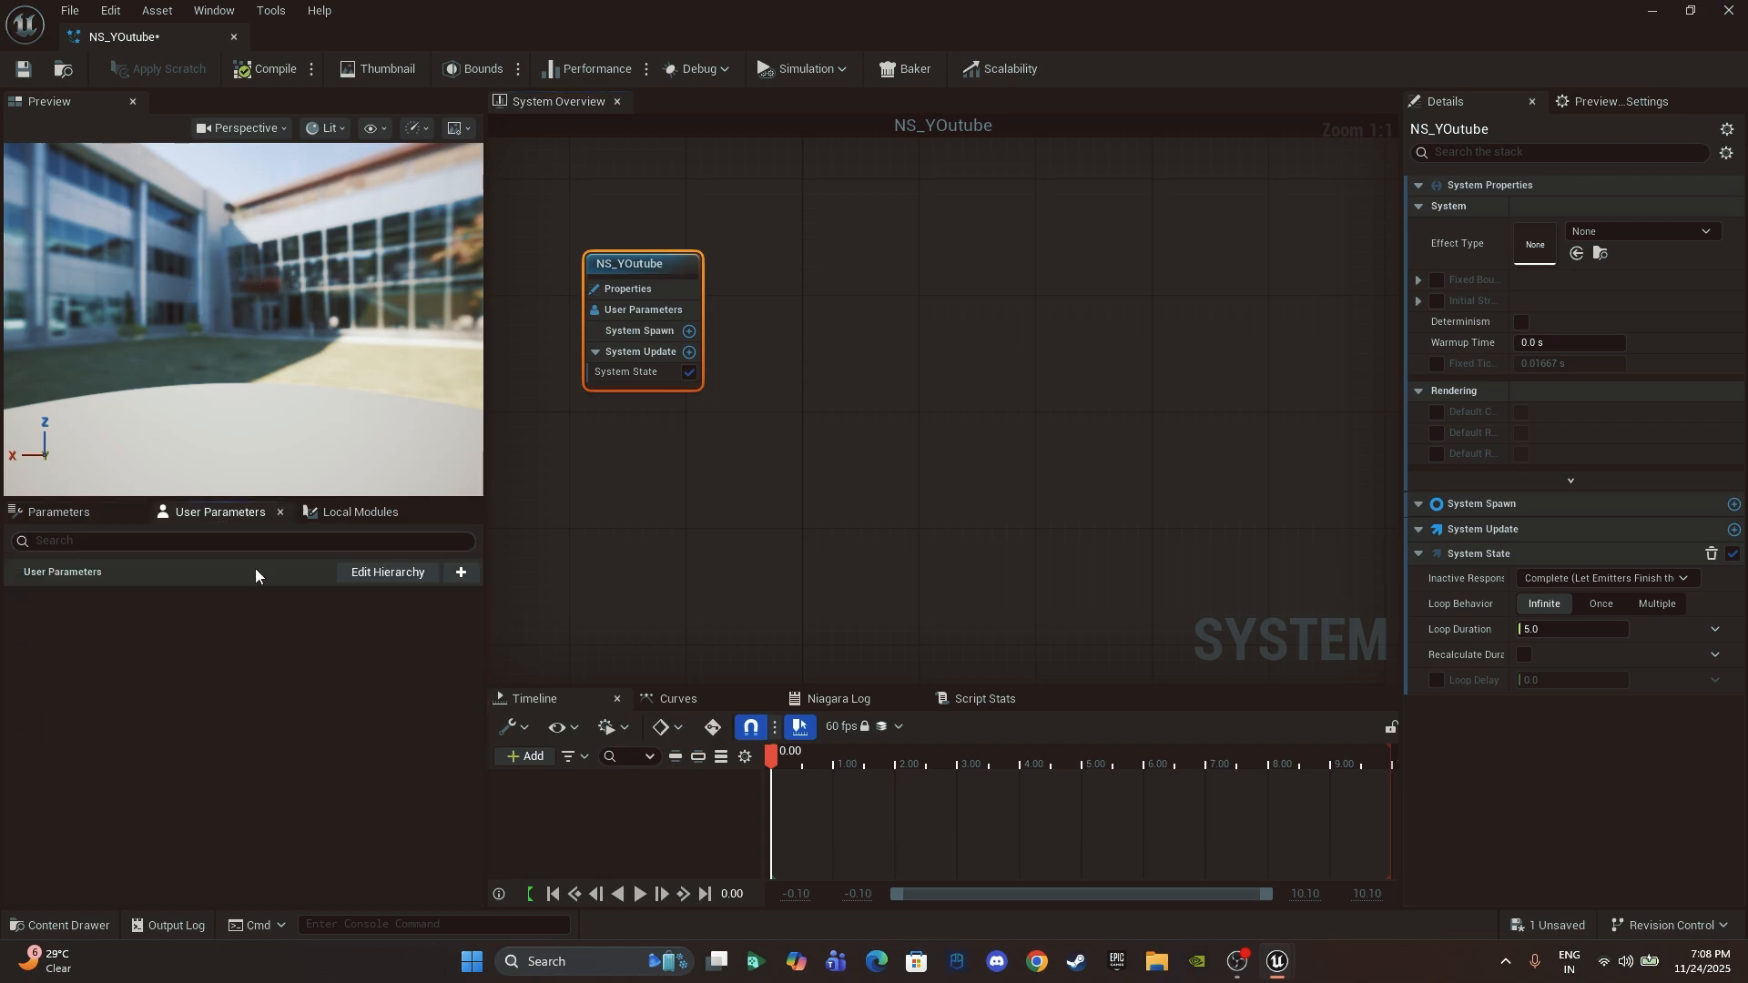
pyautogui.click(359, 513)
pyautogui.click(50, 513)
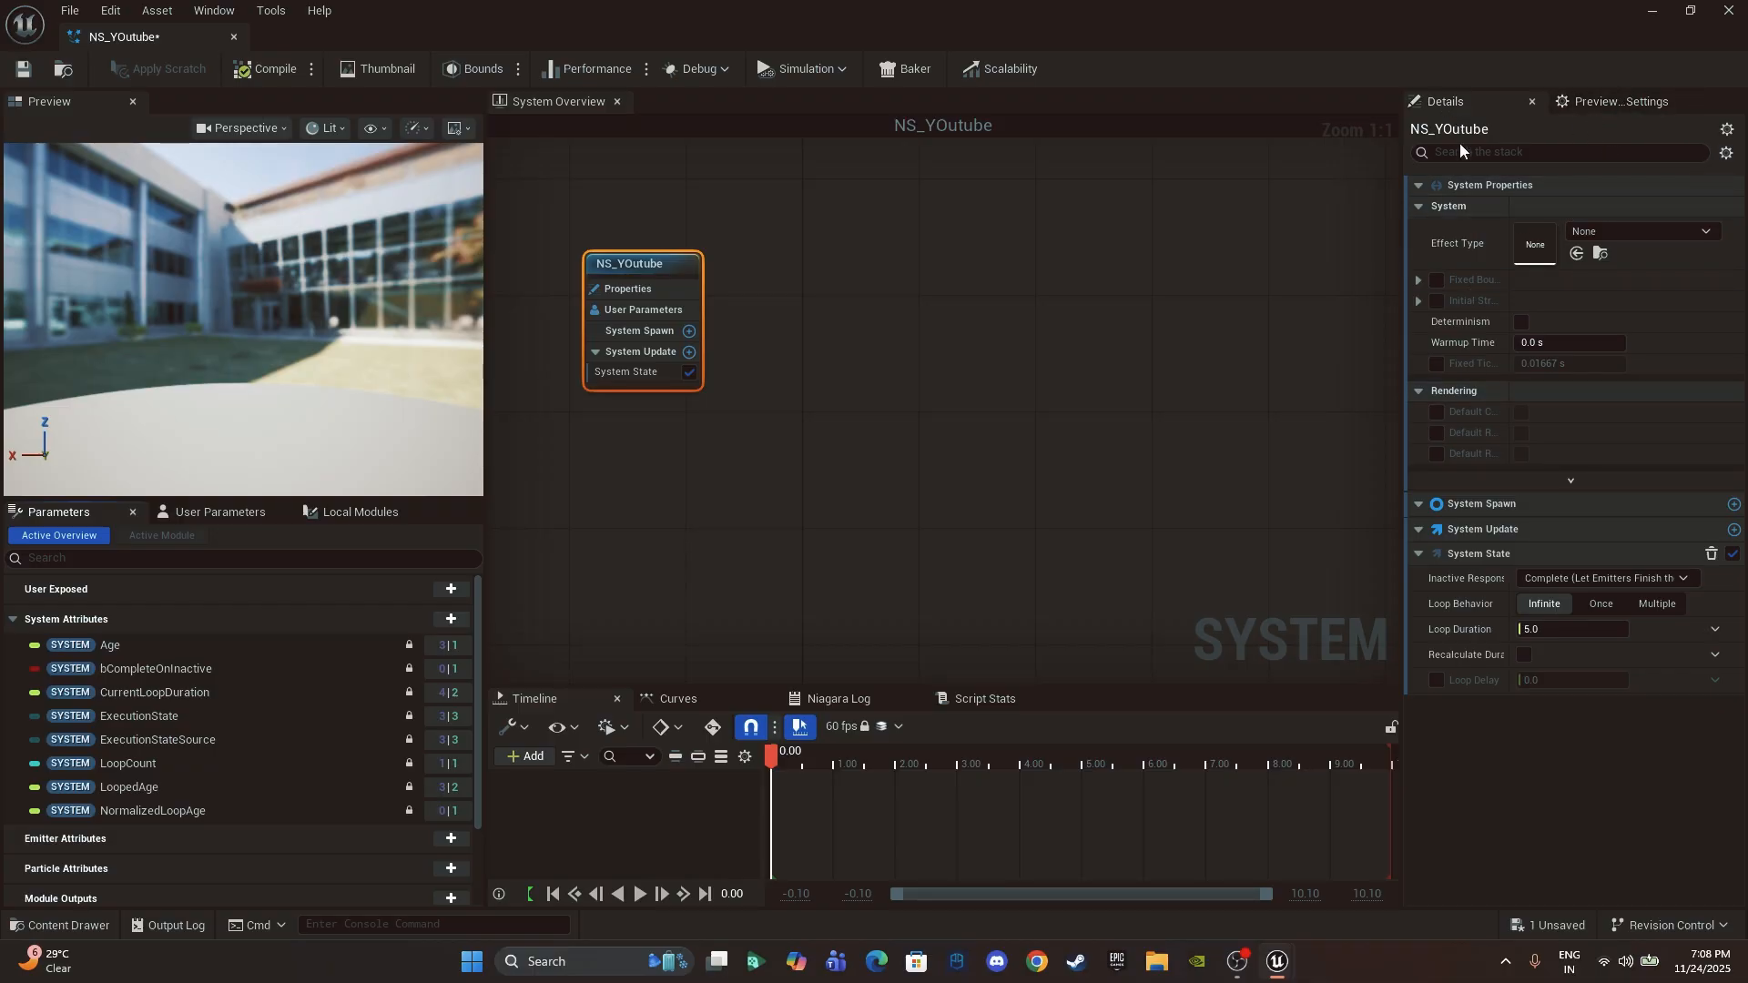
# Step: Turn off Show Environment in the preview scene settings and set the environment color to dark gray, hex 474747FF
pyautogui.click(1603, 101)
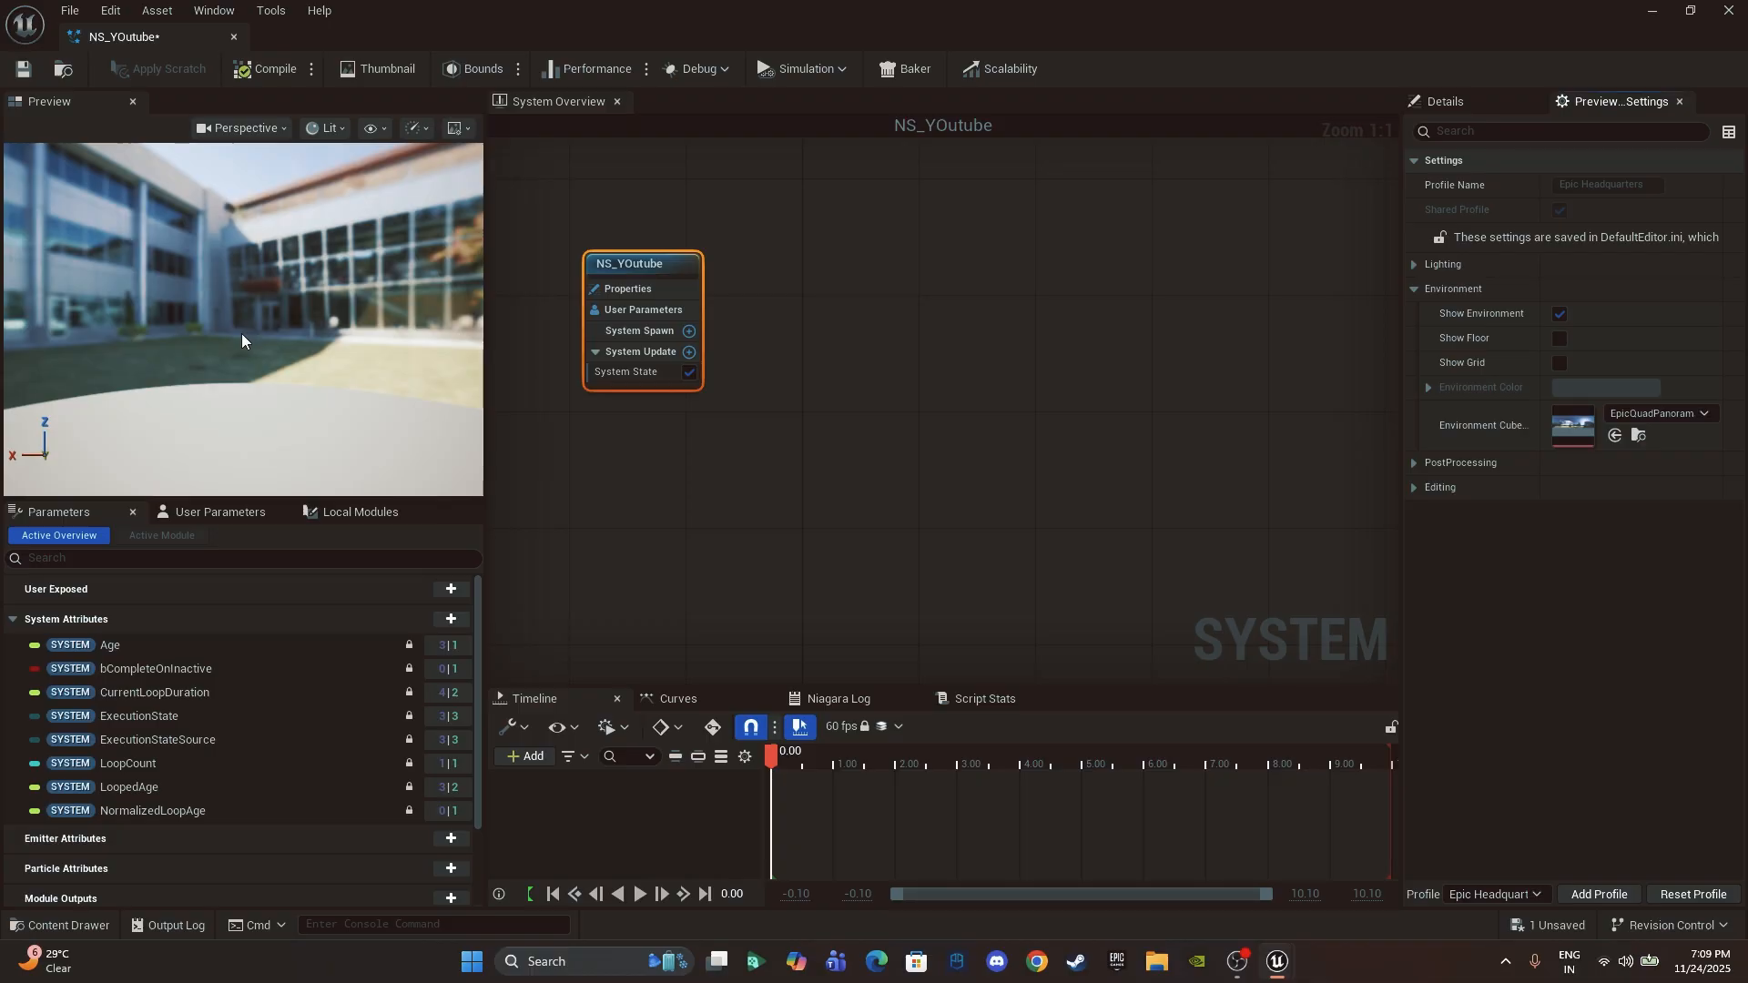
pyautogui.click(1560, 313)
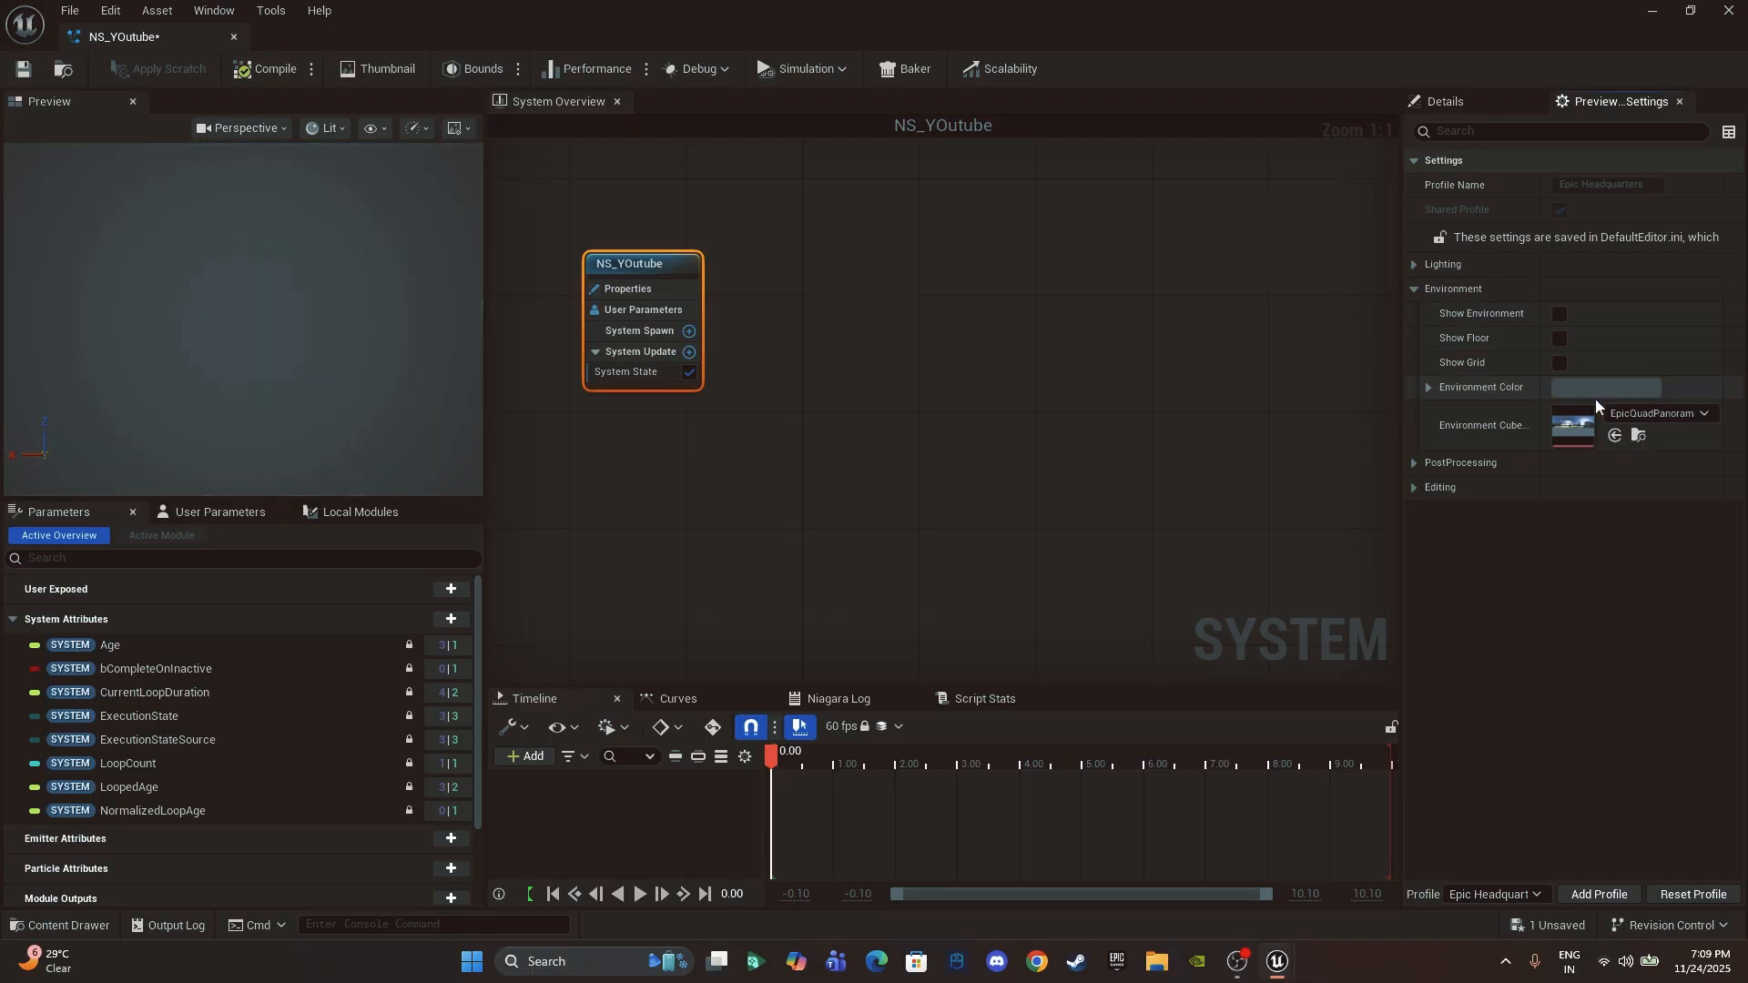
pyautogui.click(1598, 388)
pyautogui.moveTo(1450, 581); pyautogui.dragTo(1452, 601)
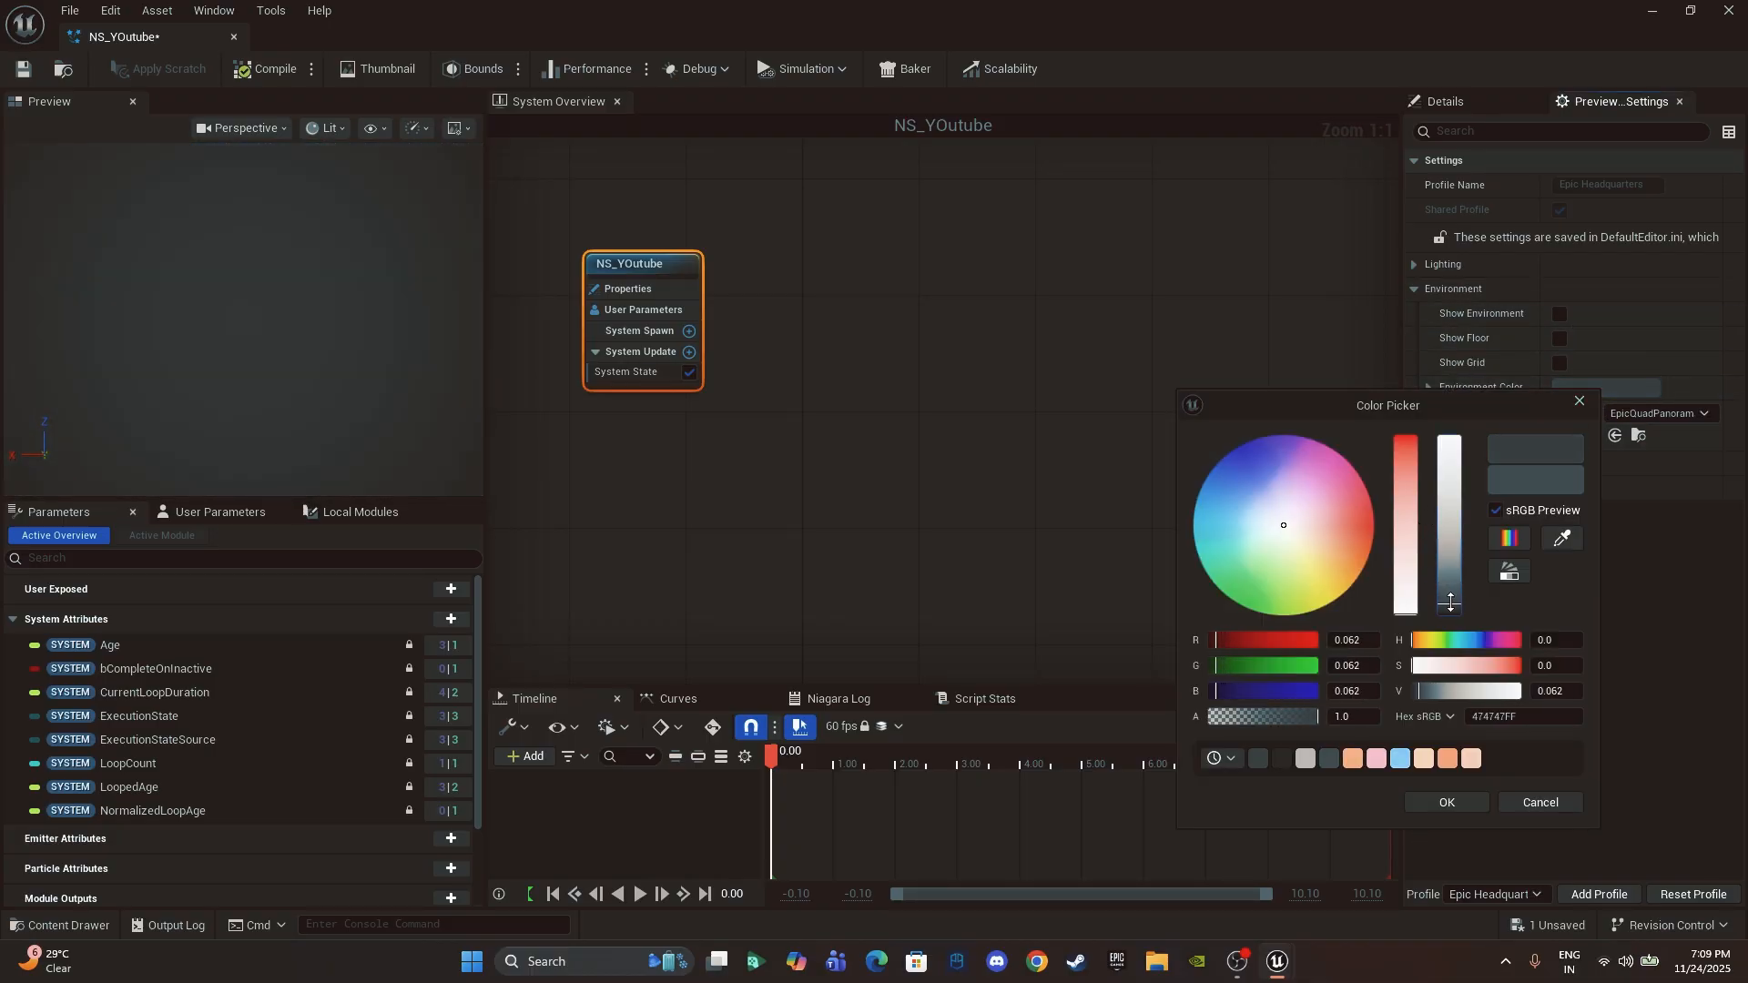
pyautogui.click(1448, 807)
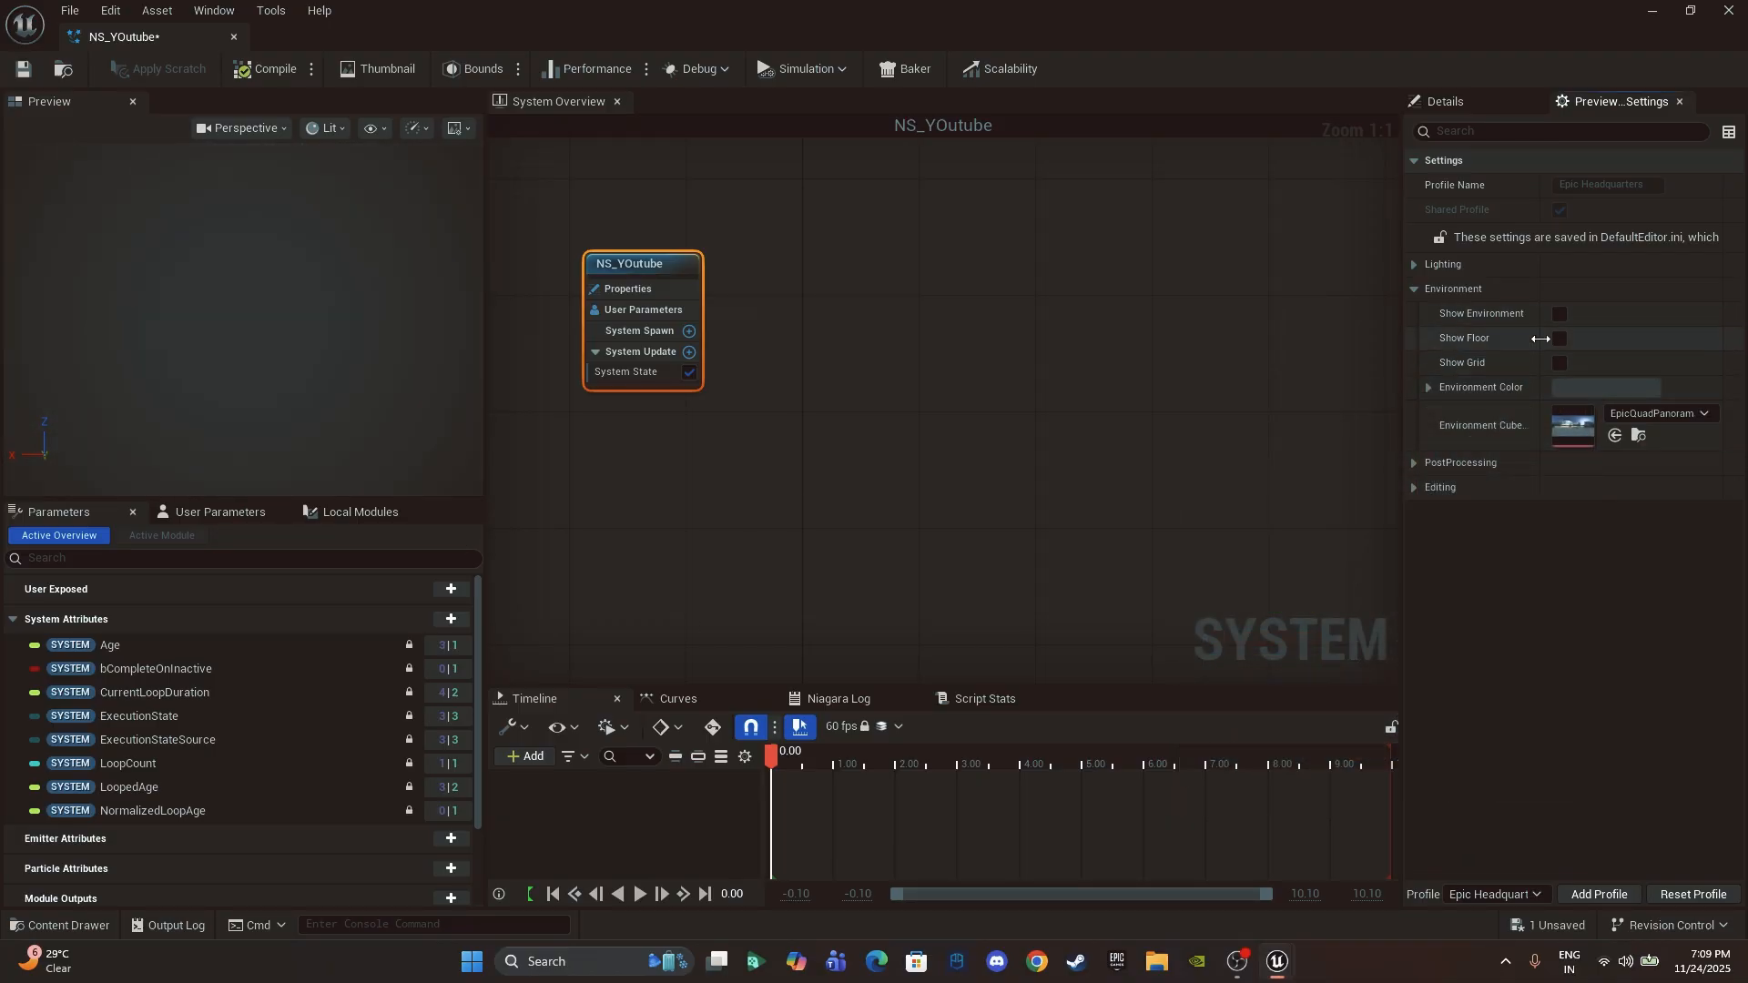
# Step: Switch the preview's view mode to Unlit and back to Lit
pyautogui.click(325, 130)
pyautogui.click(346, 216)
pyautogui.click(324, 131)
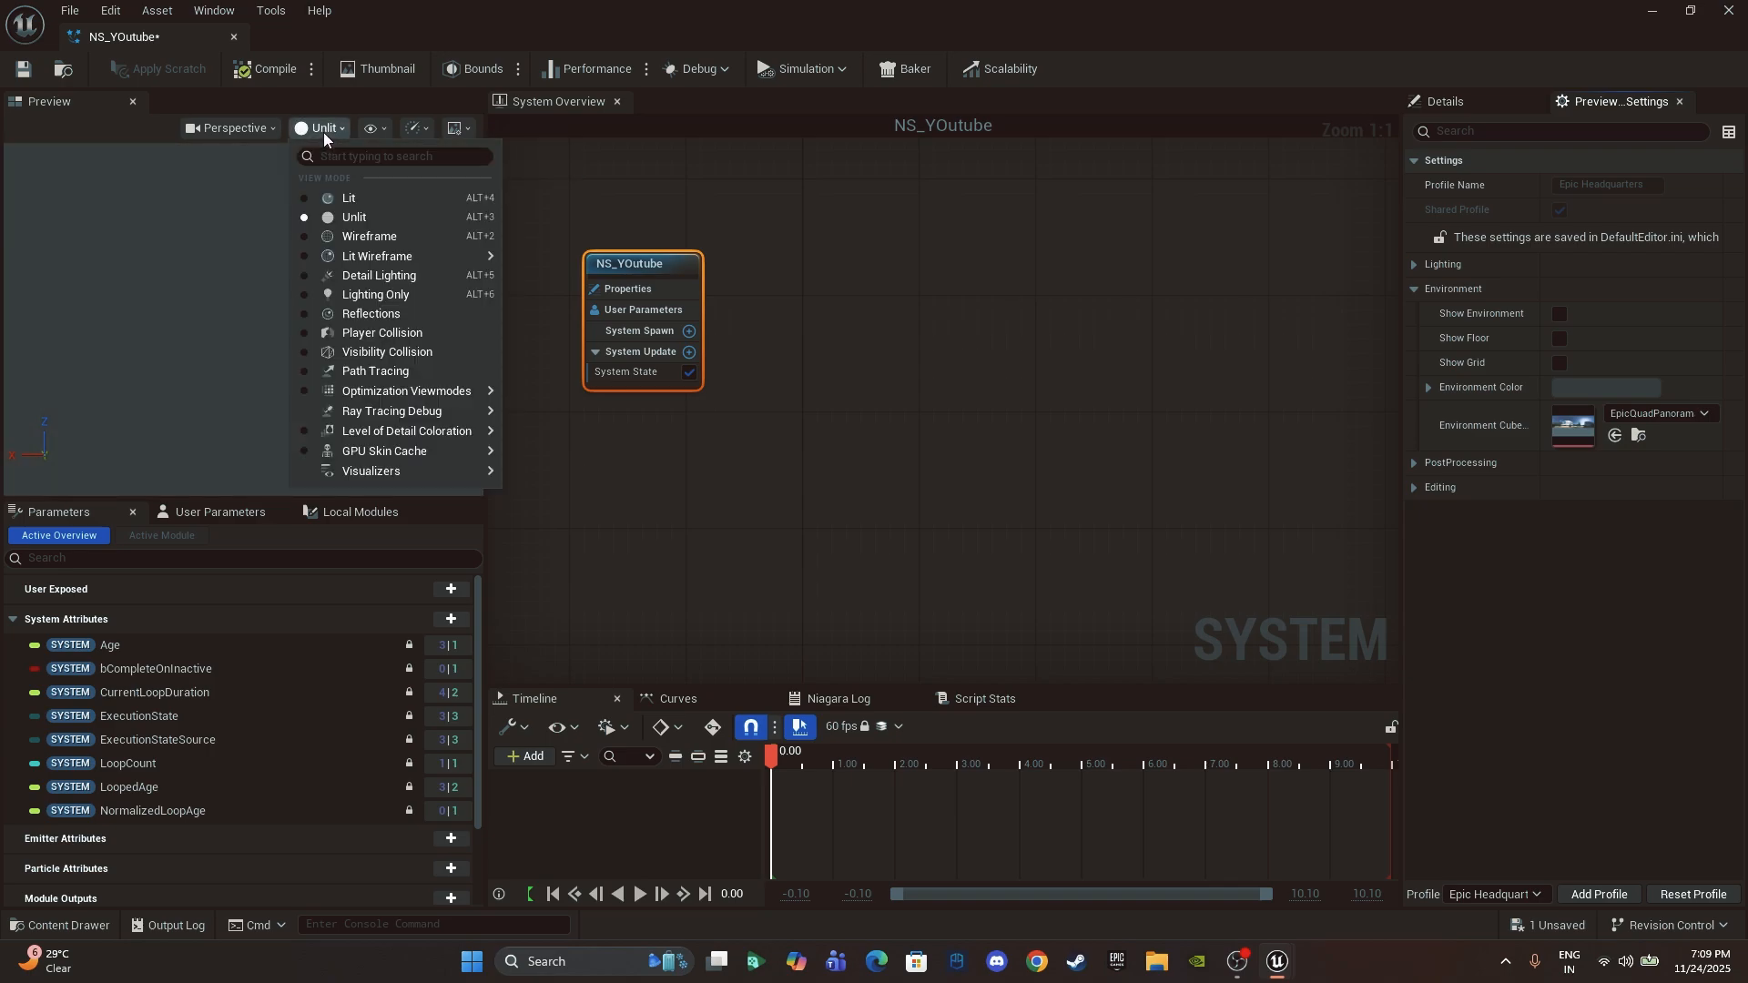
pyautogui.click(337, 199)
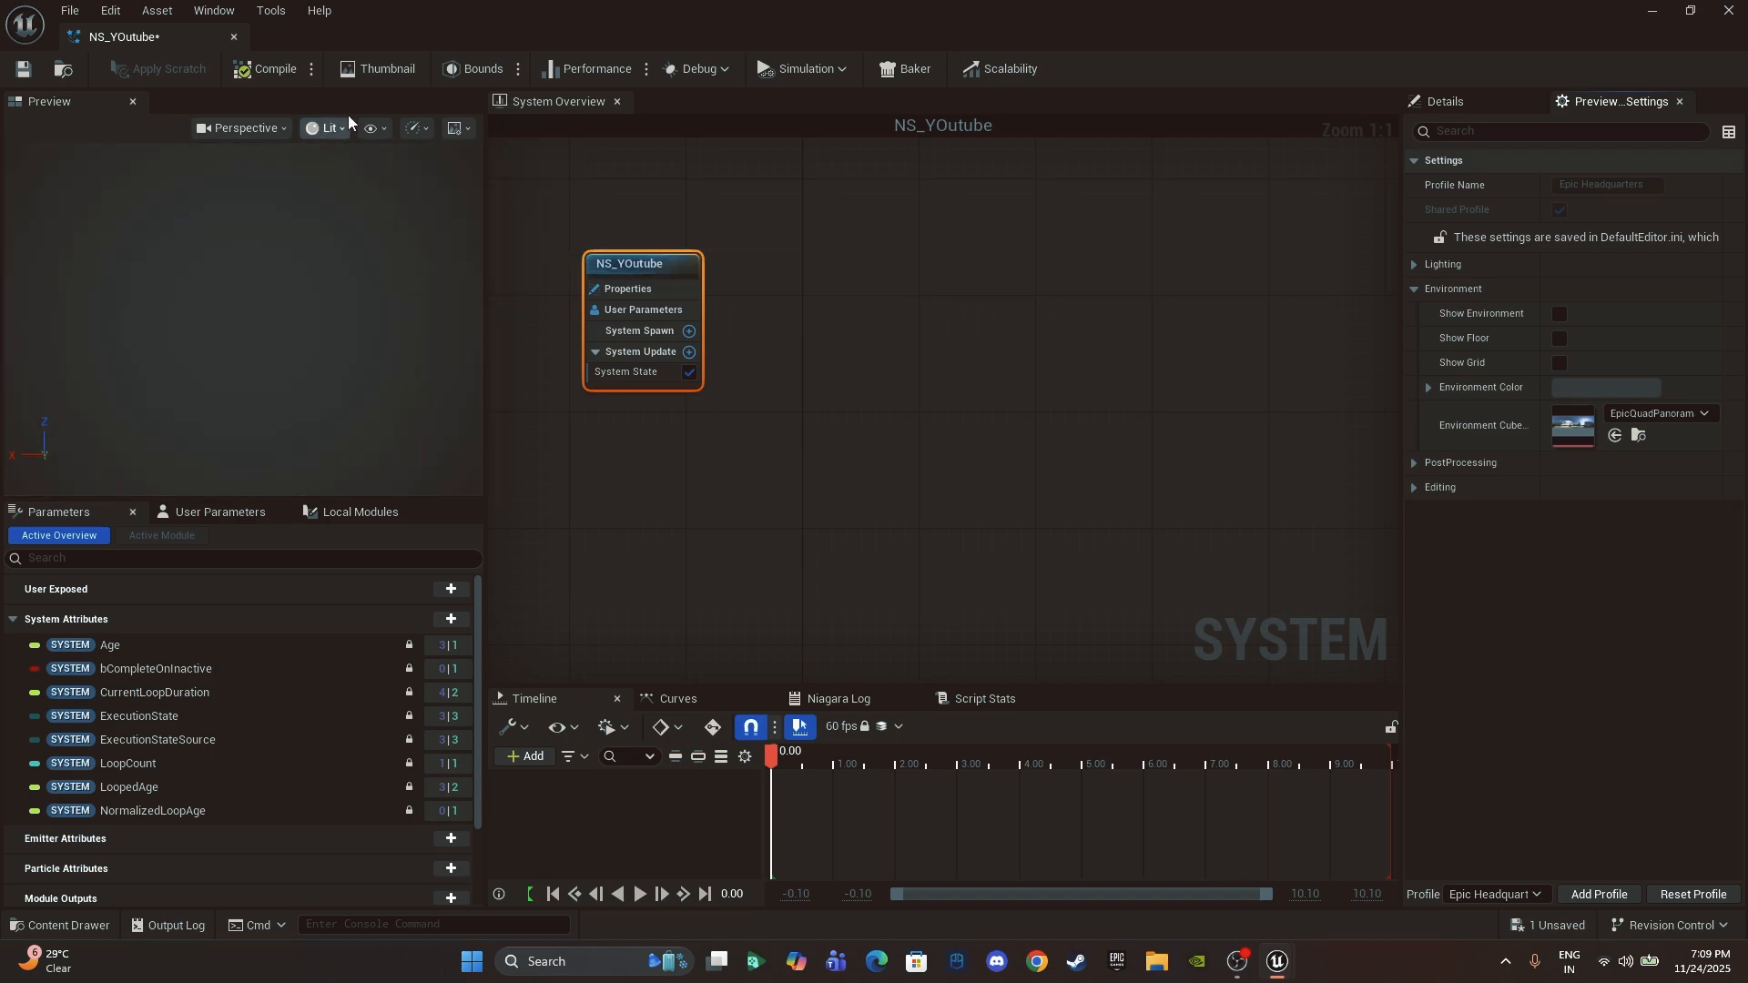
# Step: Check the preview's available view modes and show flags, and turn Show Environment back on
pyautogui.click(341, 125)
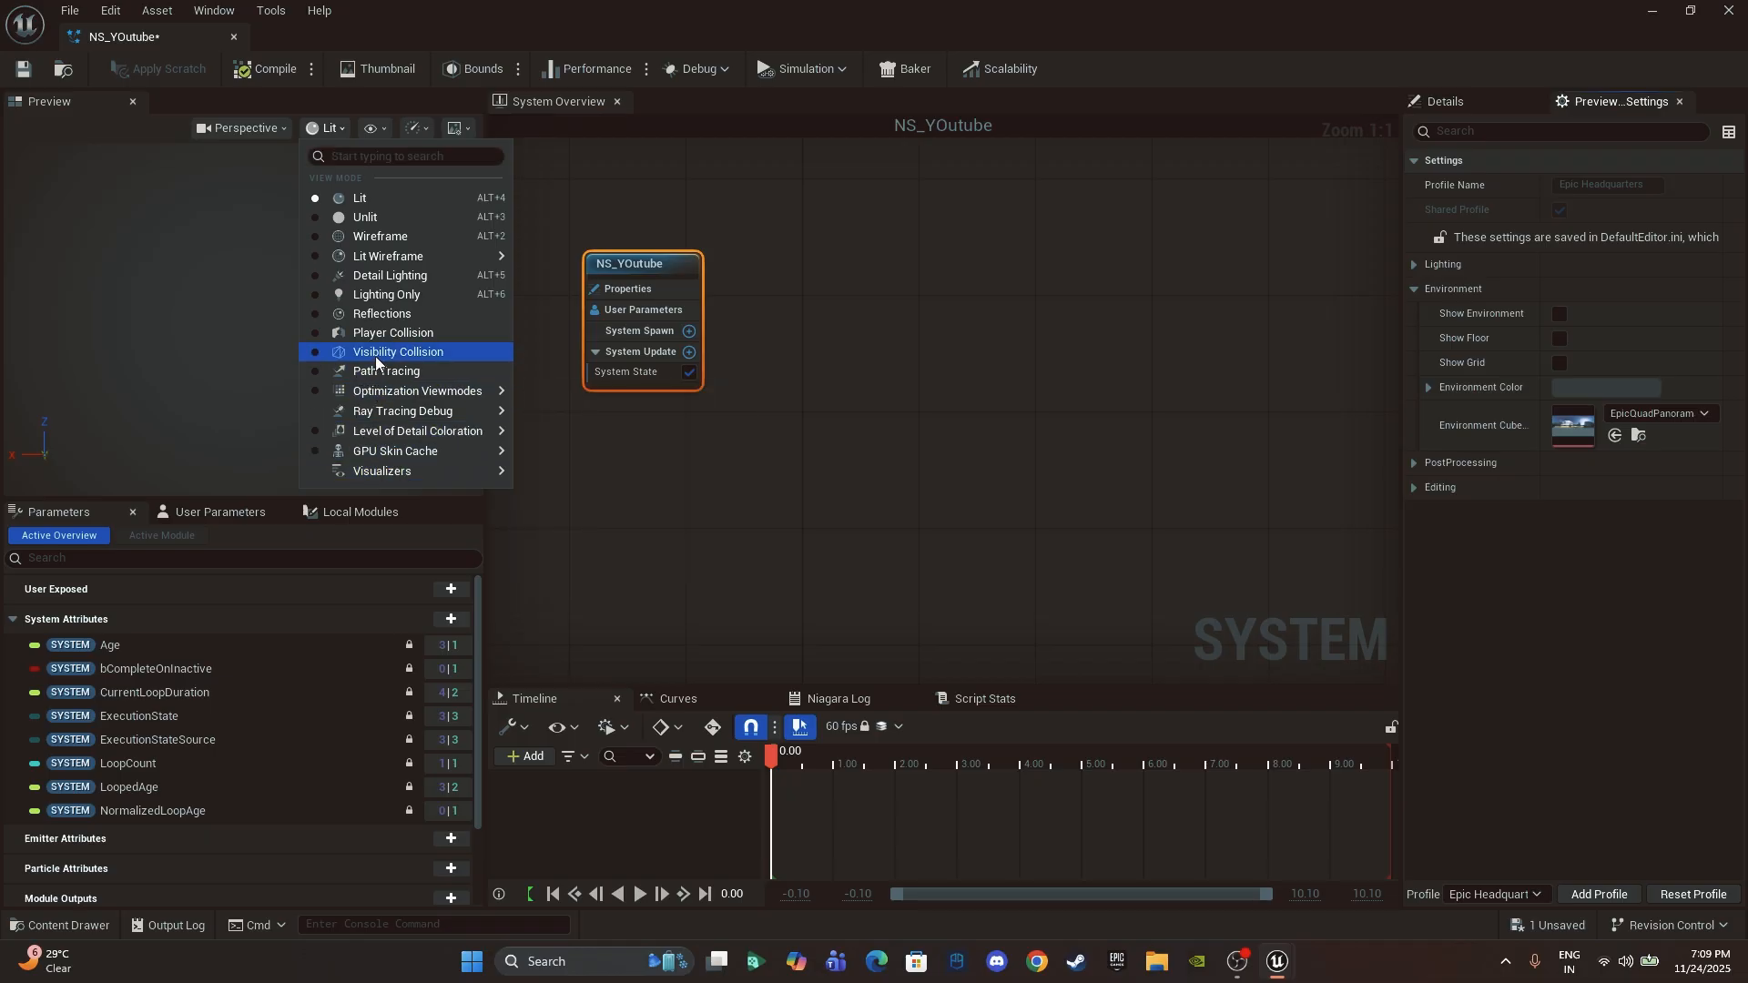
pyautogui.click(337, 133)
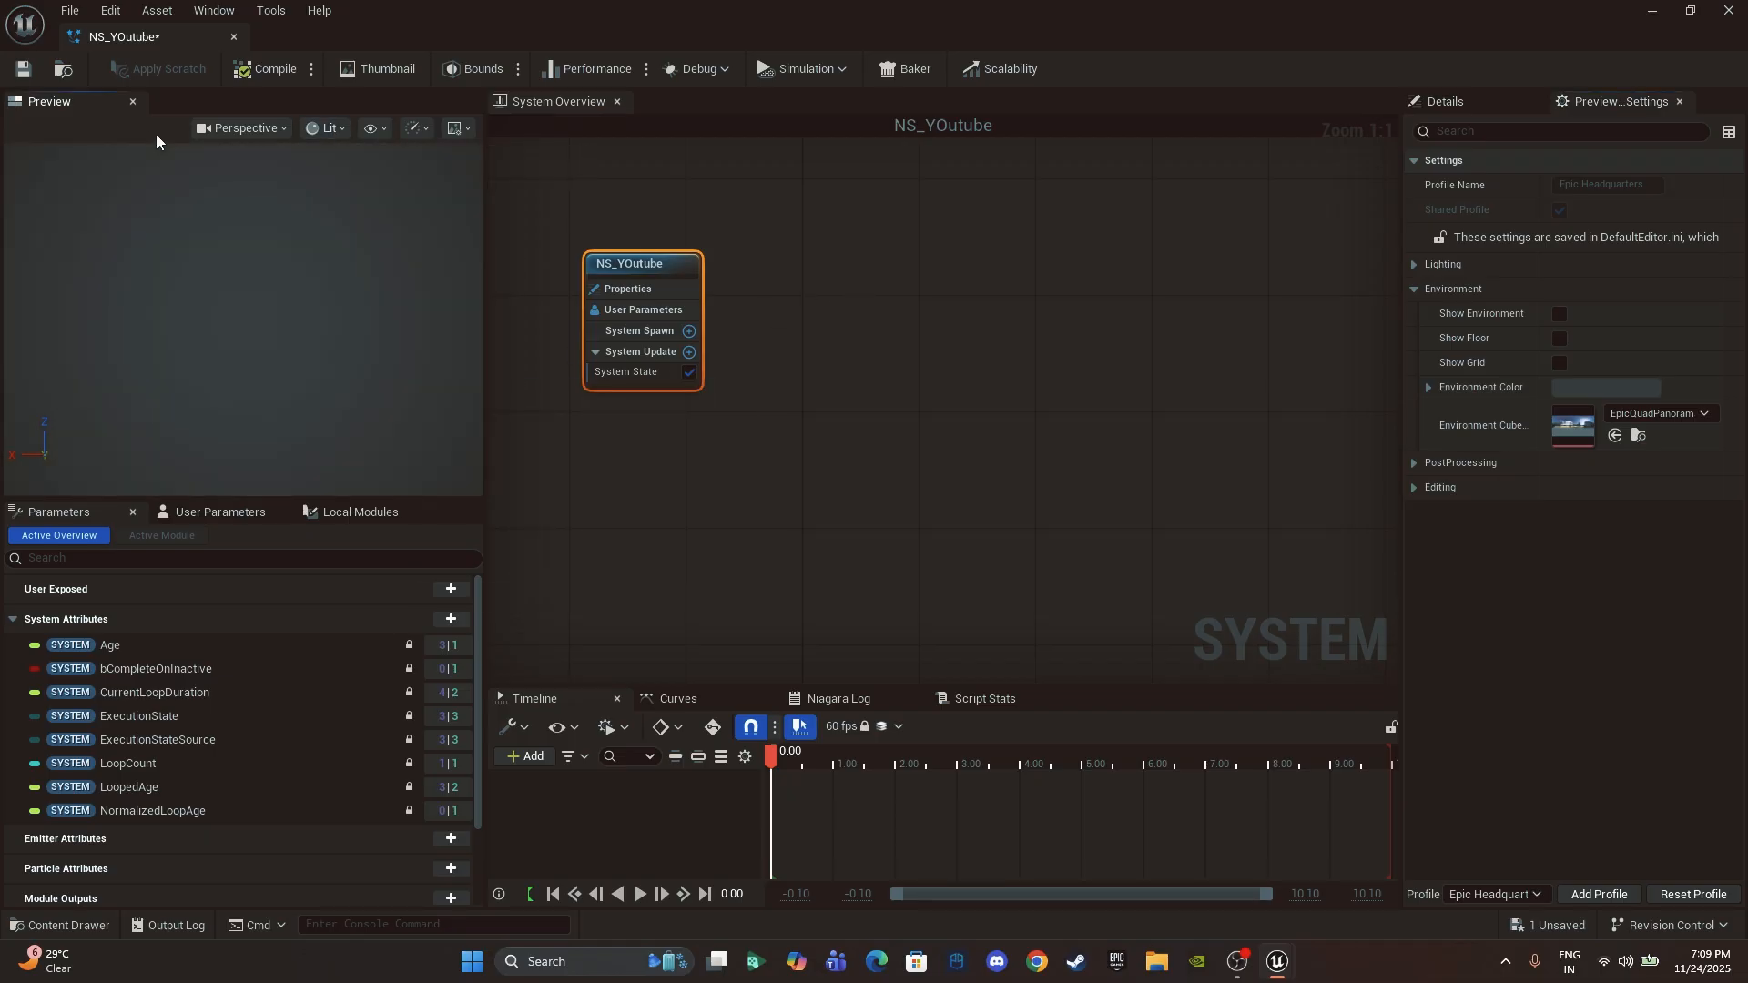
pyautogui.click(372, 129)
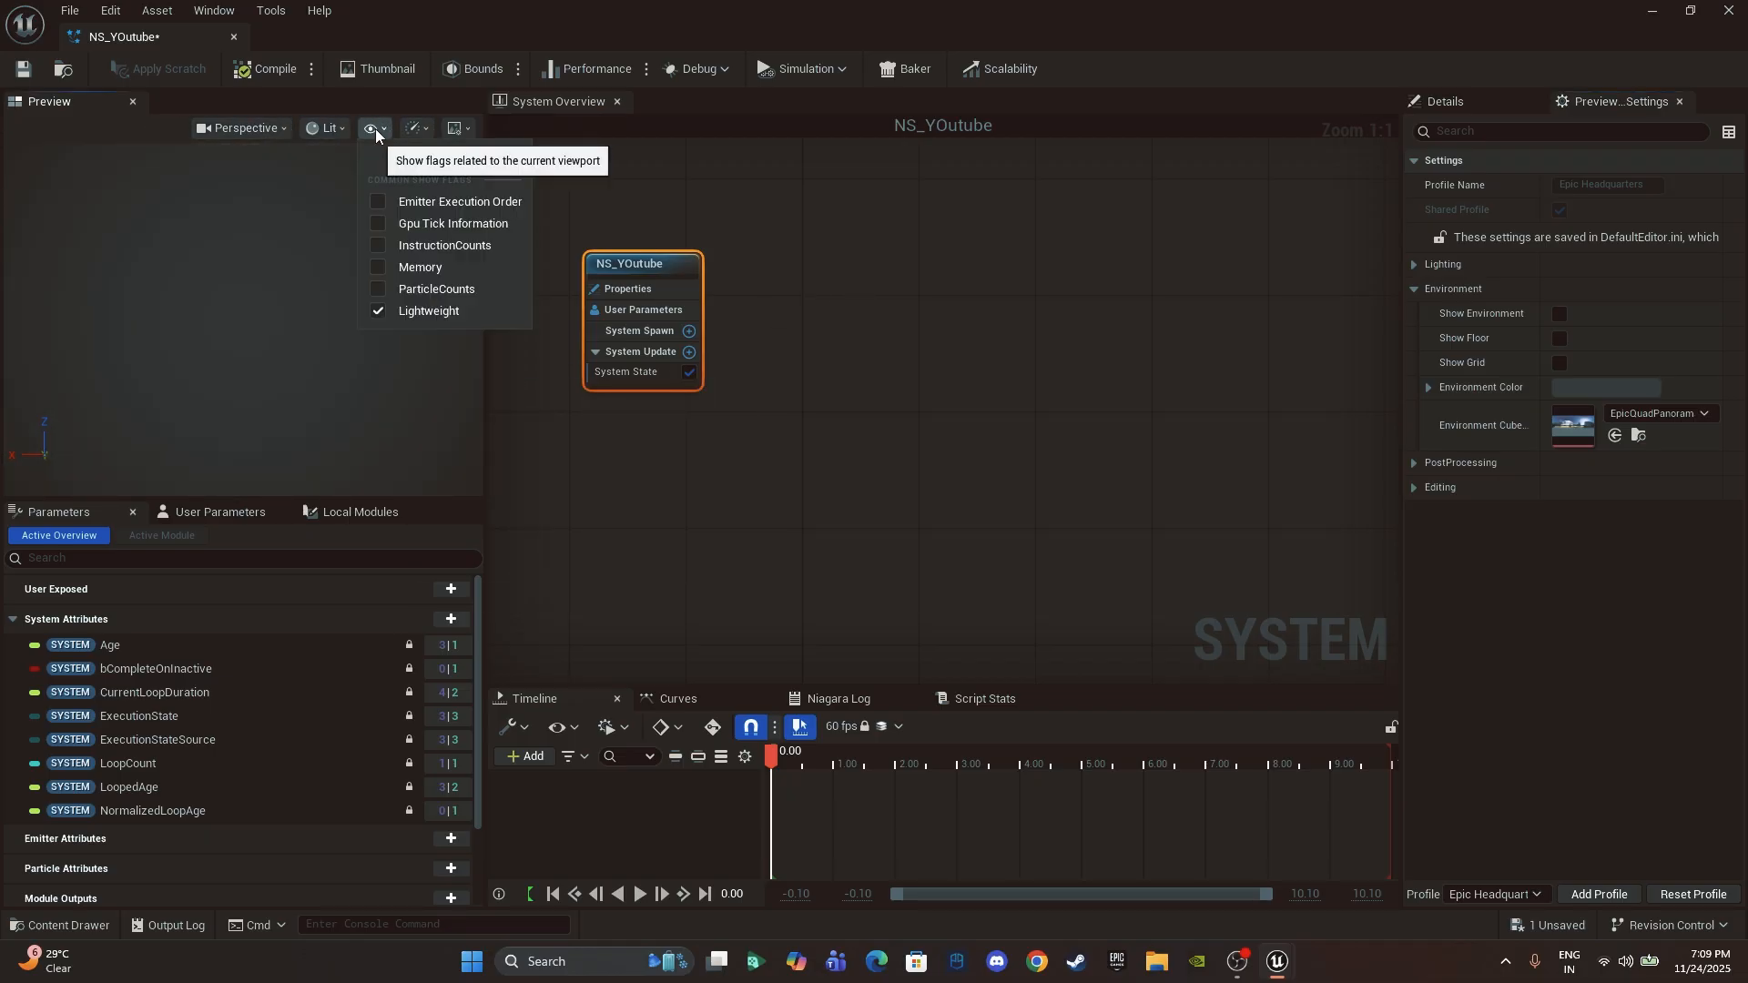
pyautogui.click(373, 132)
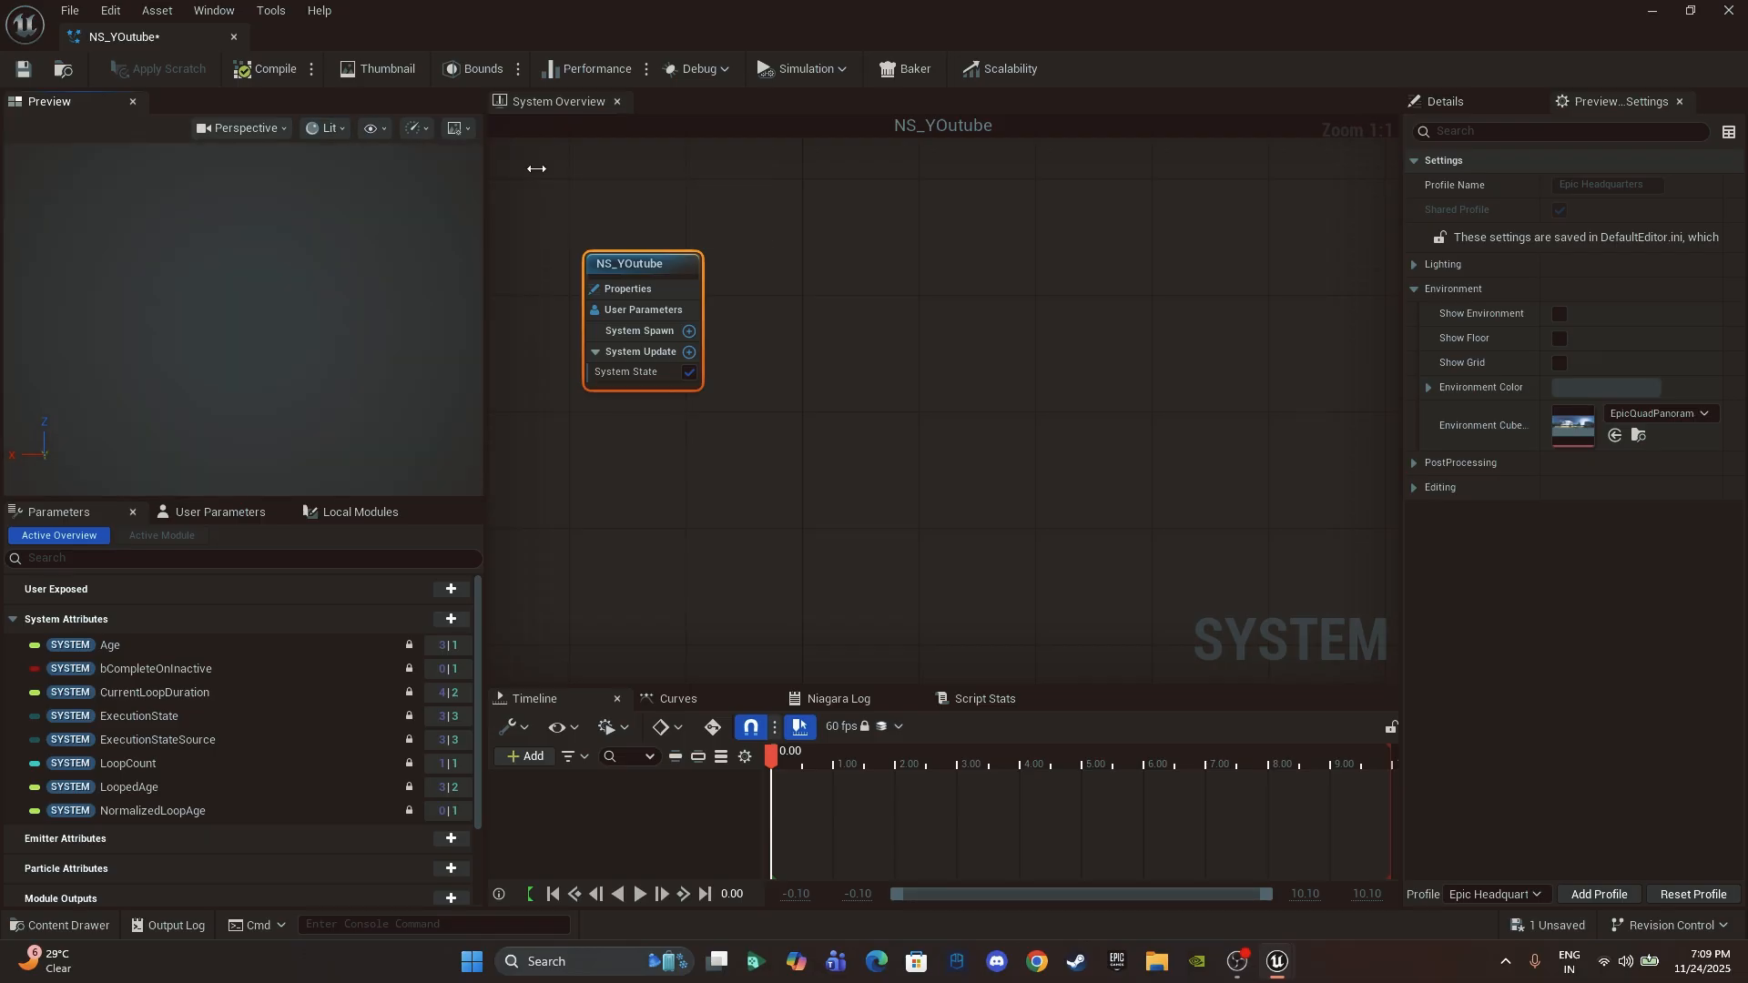
pyautogui.click(1559, 314)
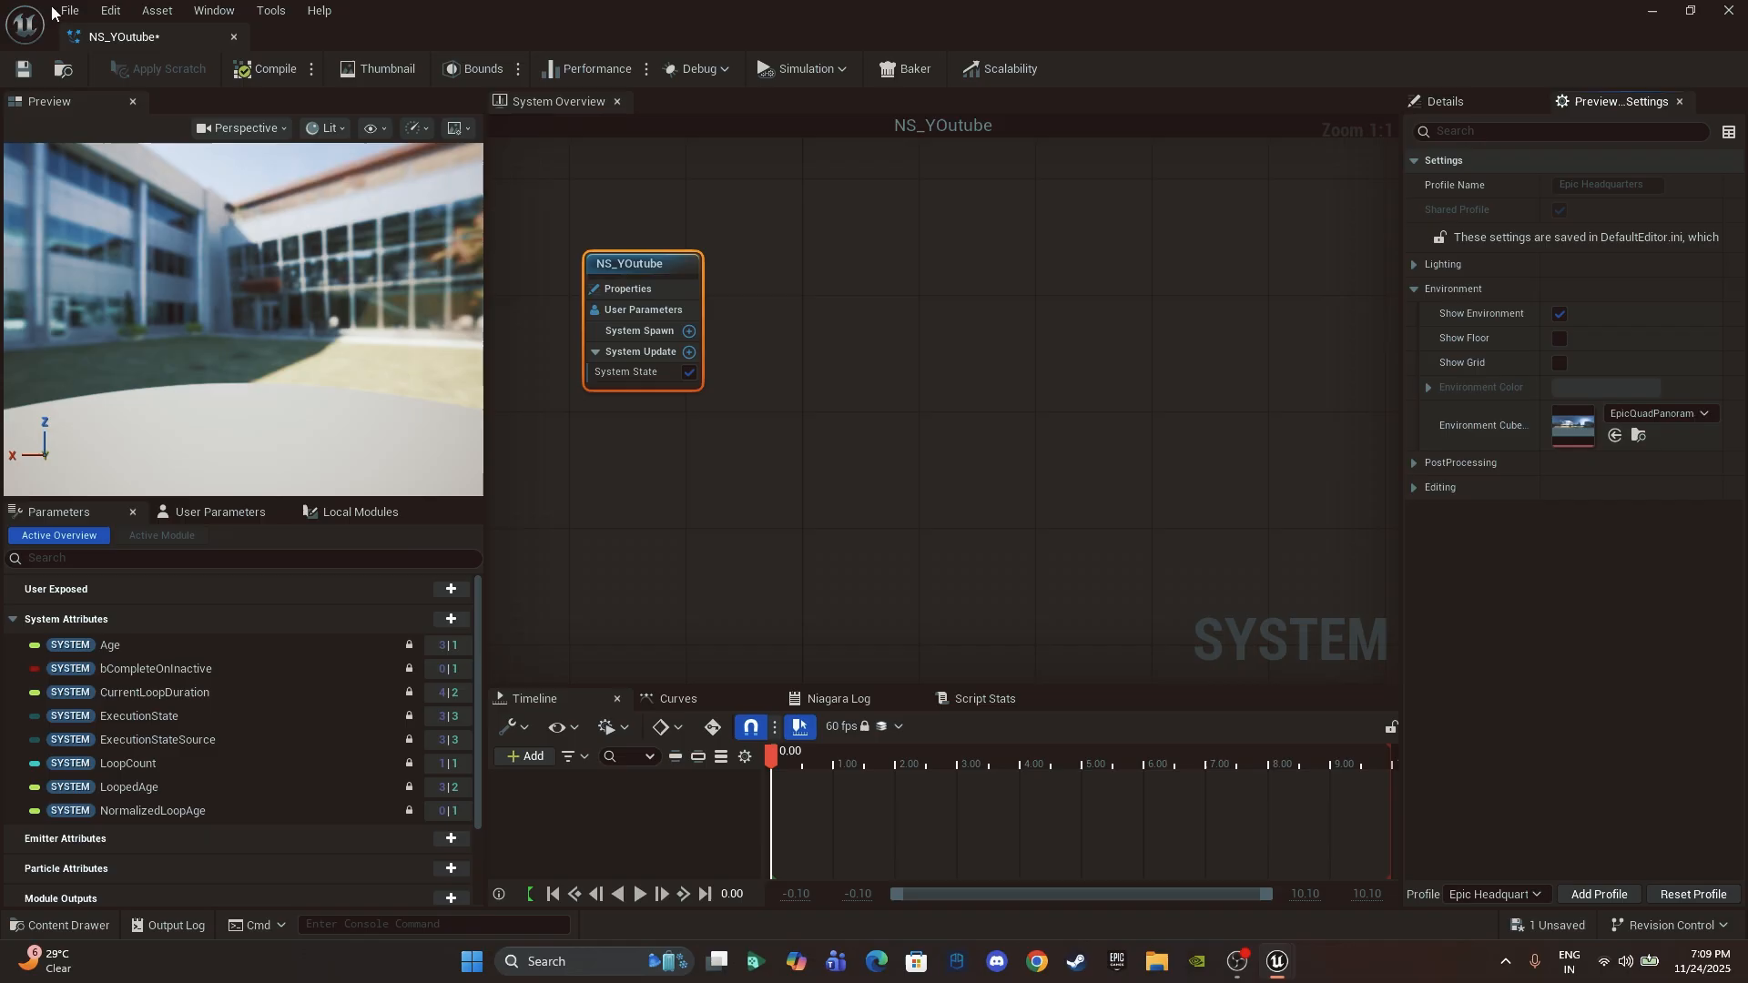
# Step: Review the available editor windows, load the UE4 Classic Layout, and slightly enlarge the Content Browser
pyautogui.click(214, 10)
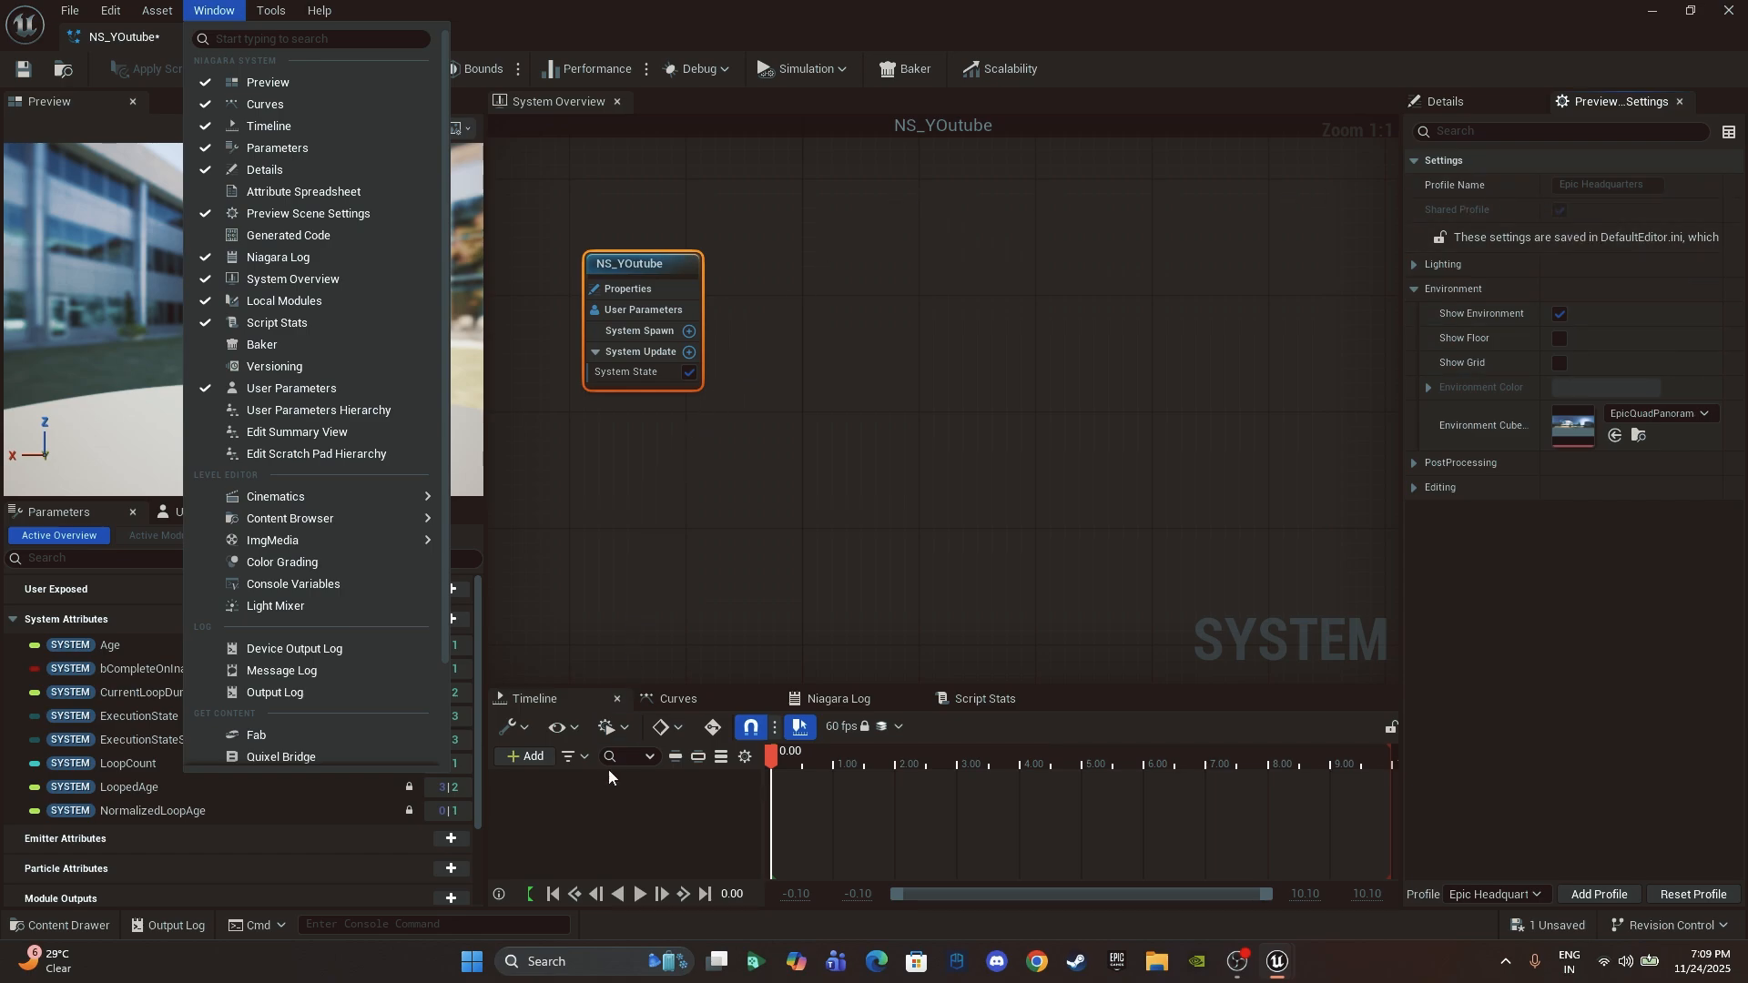
pyautogui.click(342, 97)
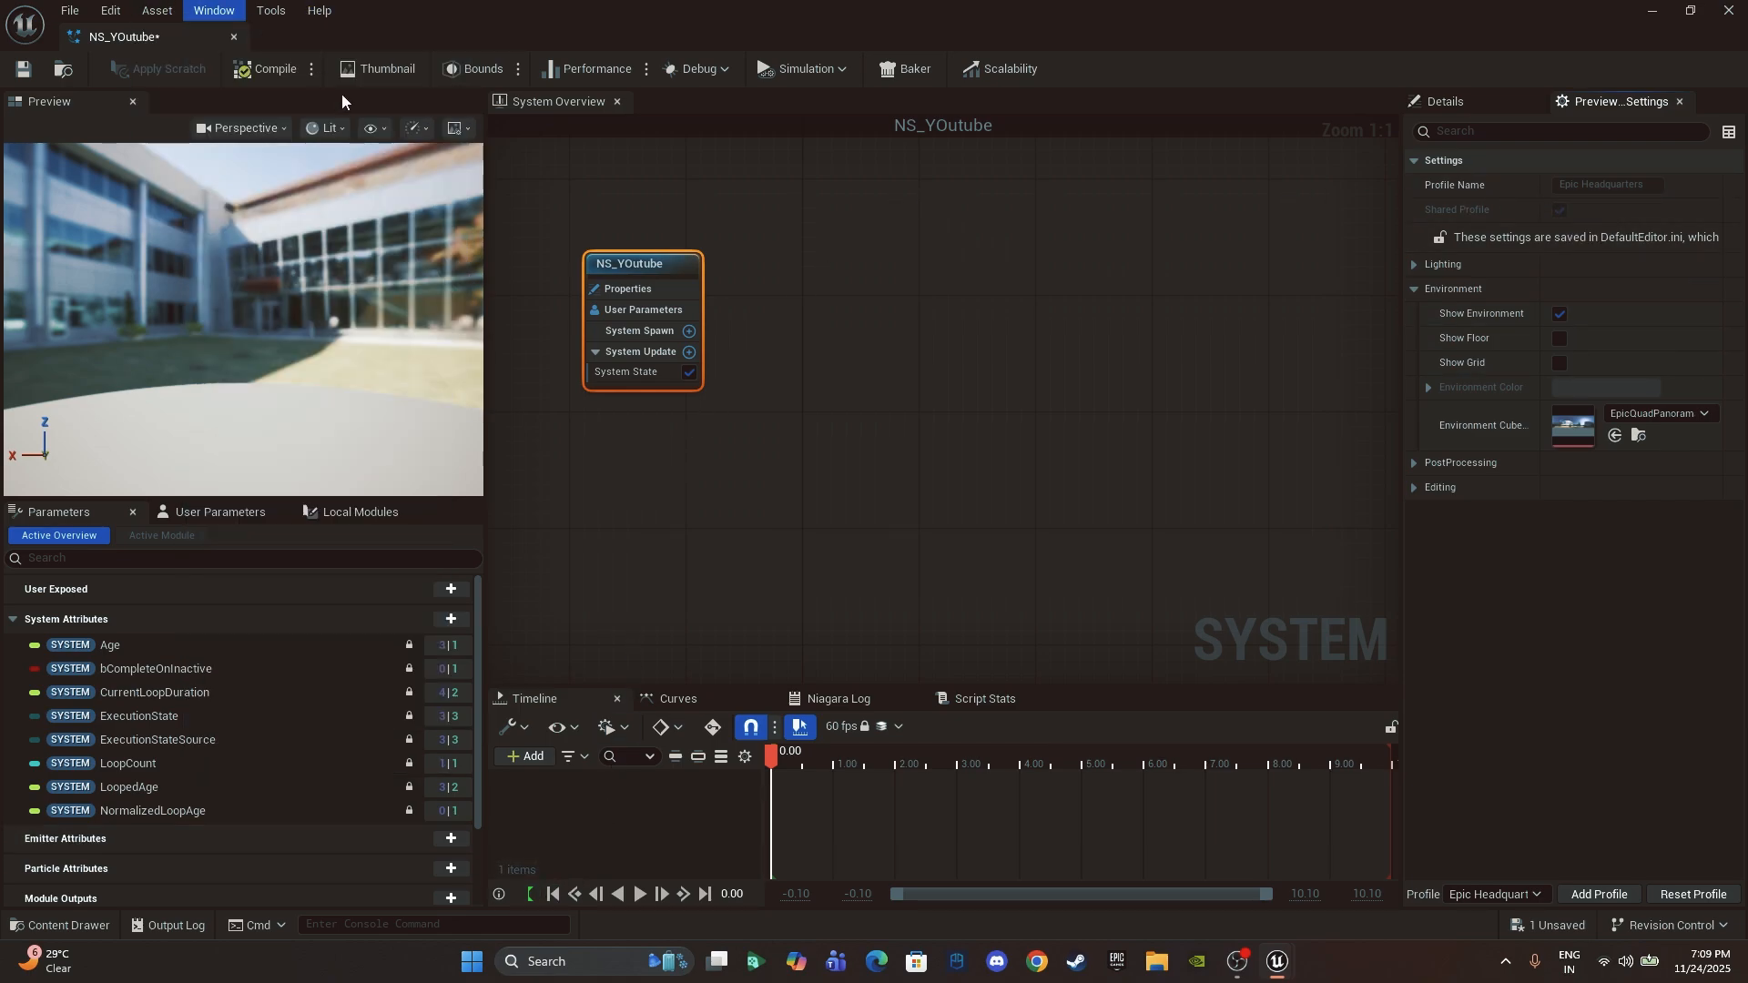
pyautogui.moveTo(217, 13)
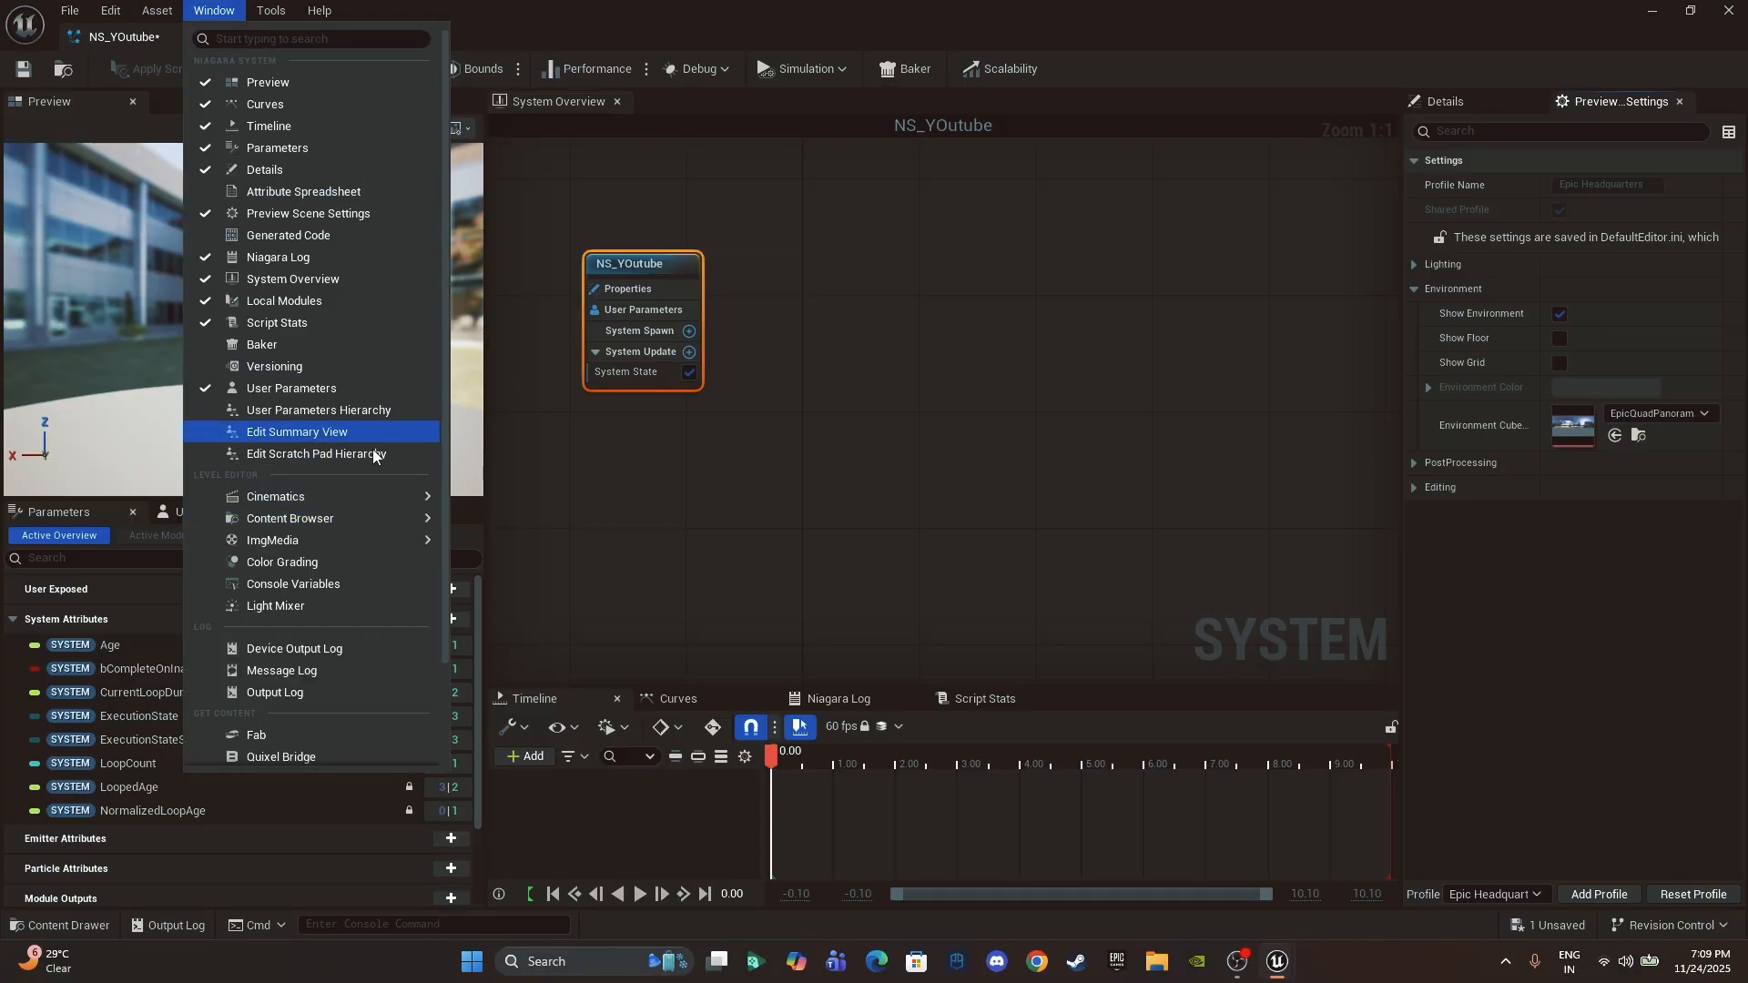
pyautogui.moveTo(448, 293); pyautogui.dragTo(453, 448)
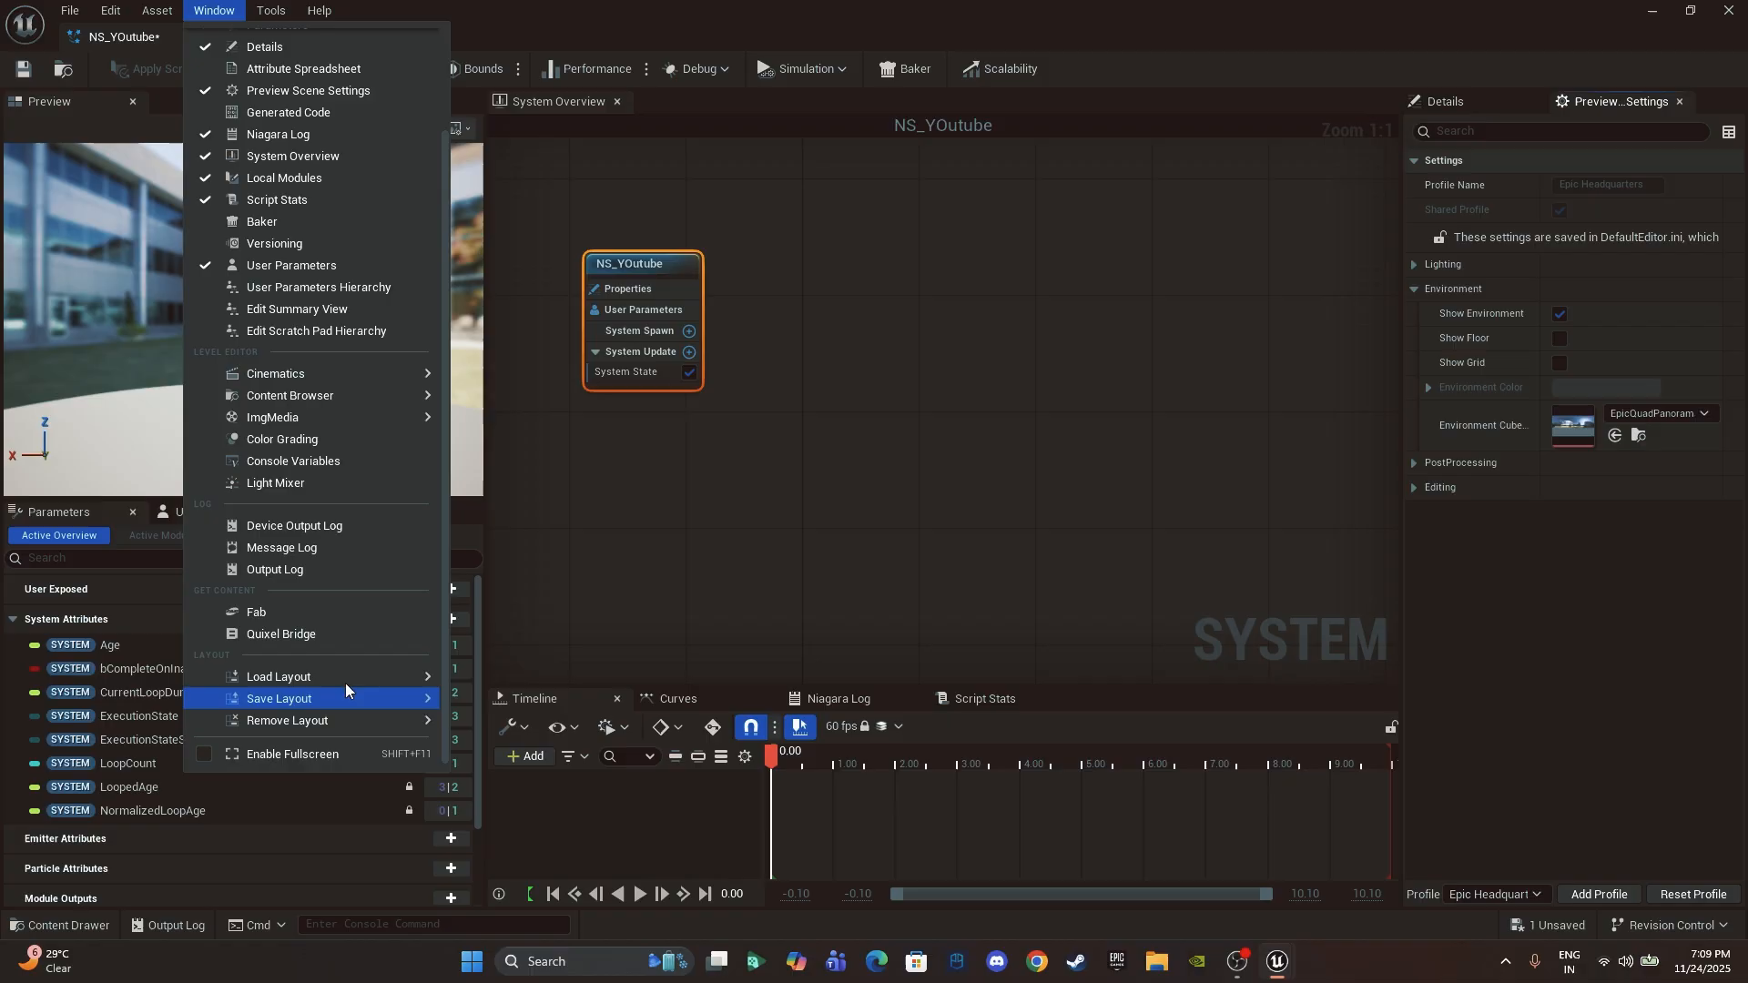
pyautogui.moveTo(344, 679)
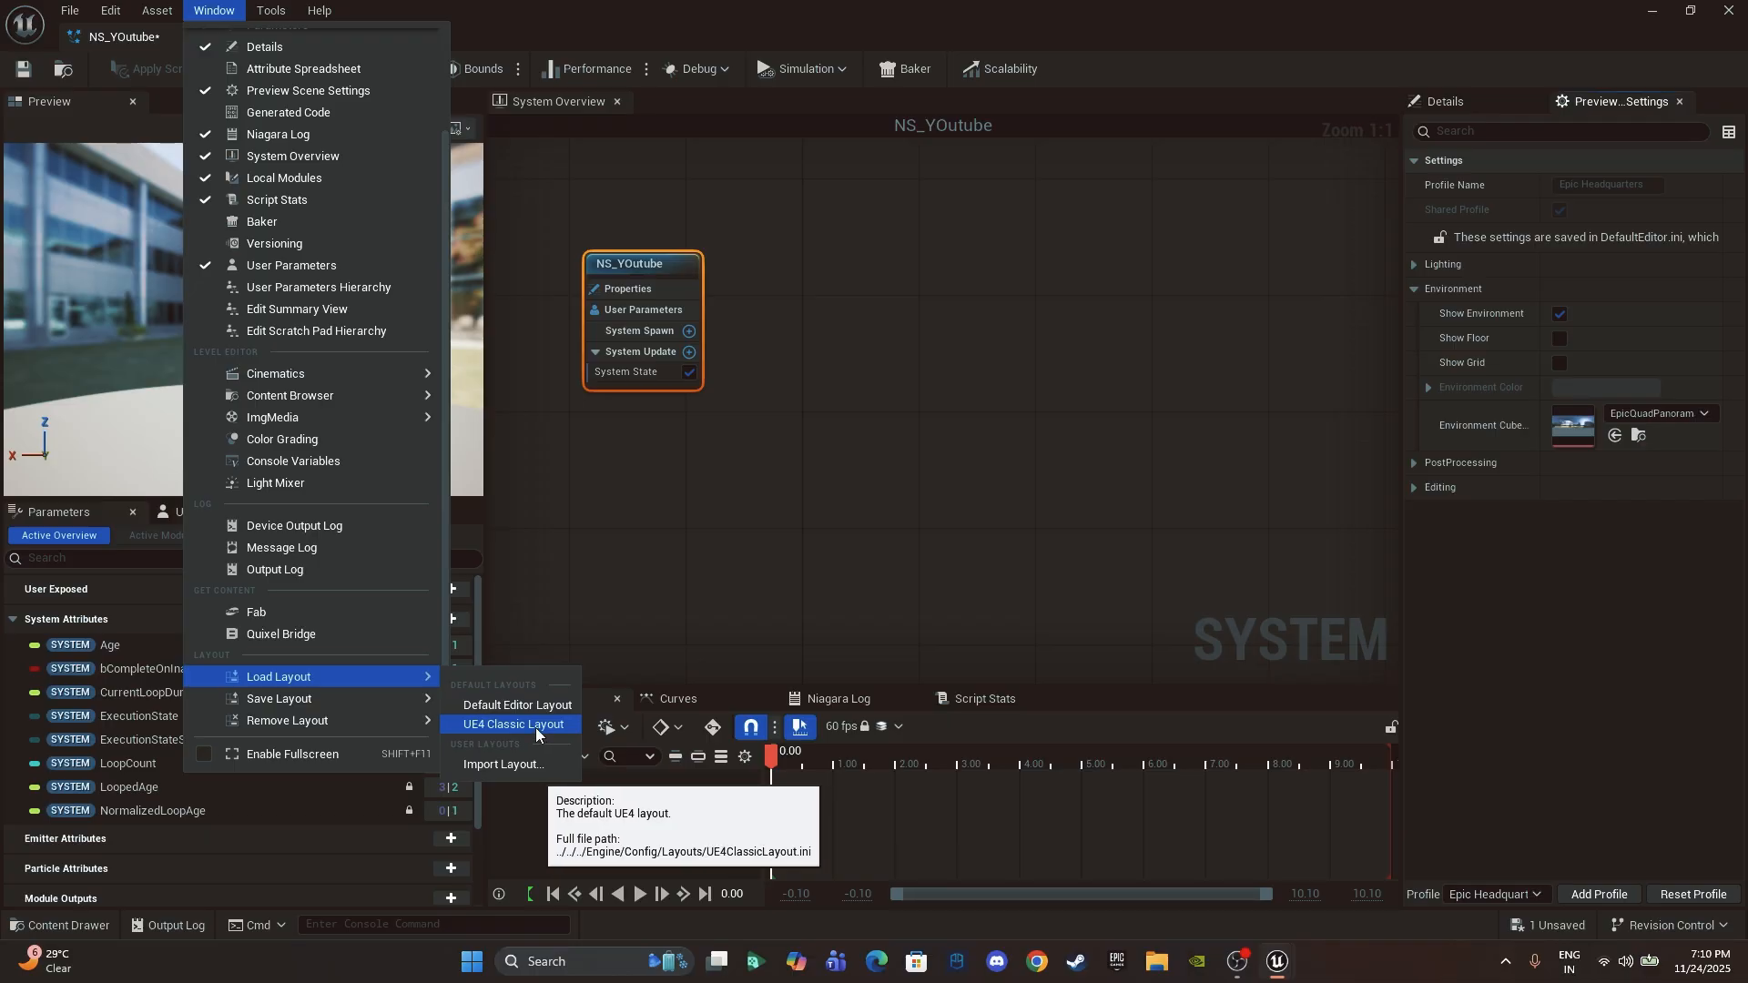
pyautogui.click(535, 729)
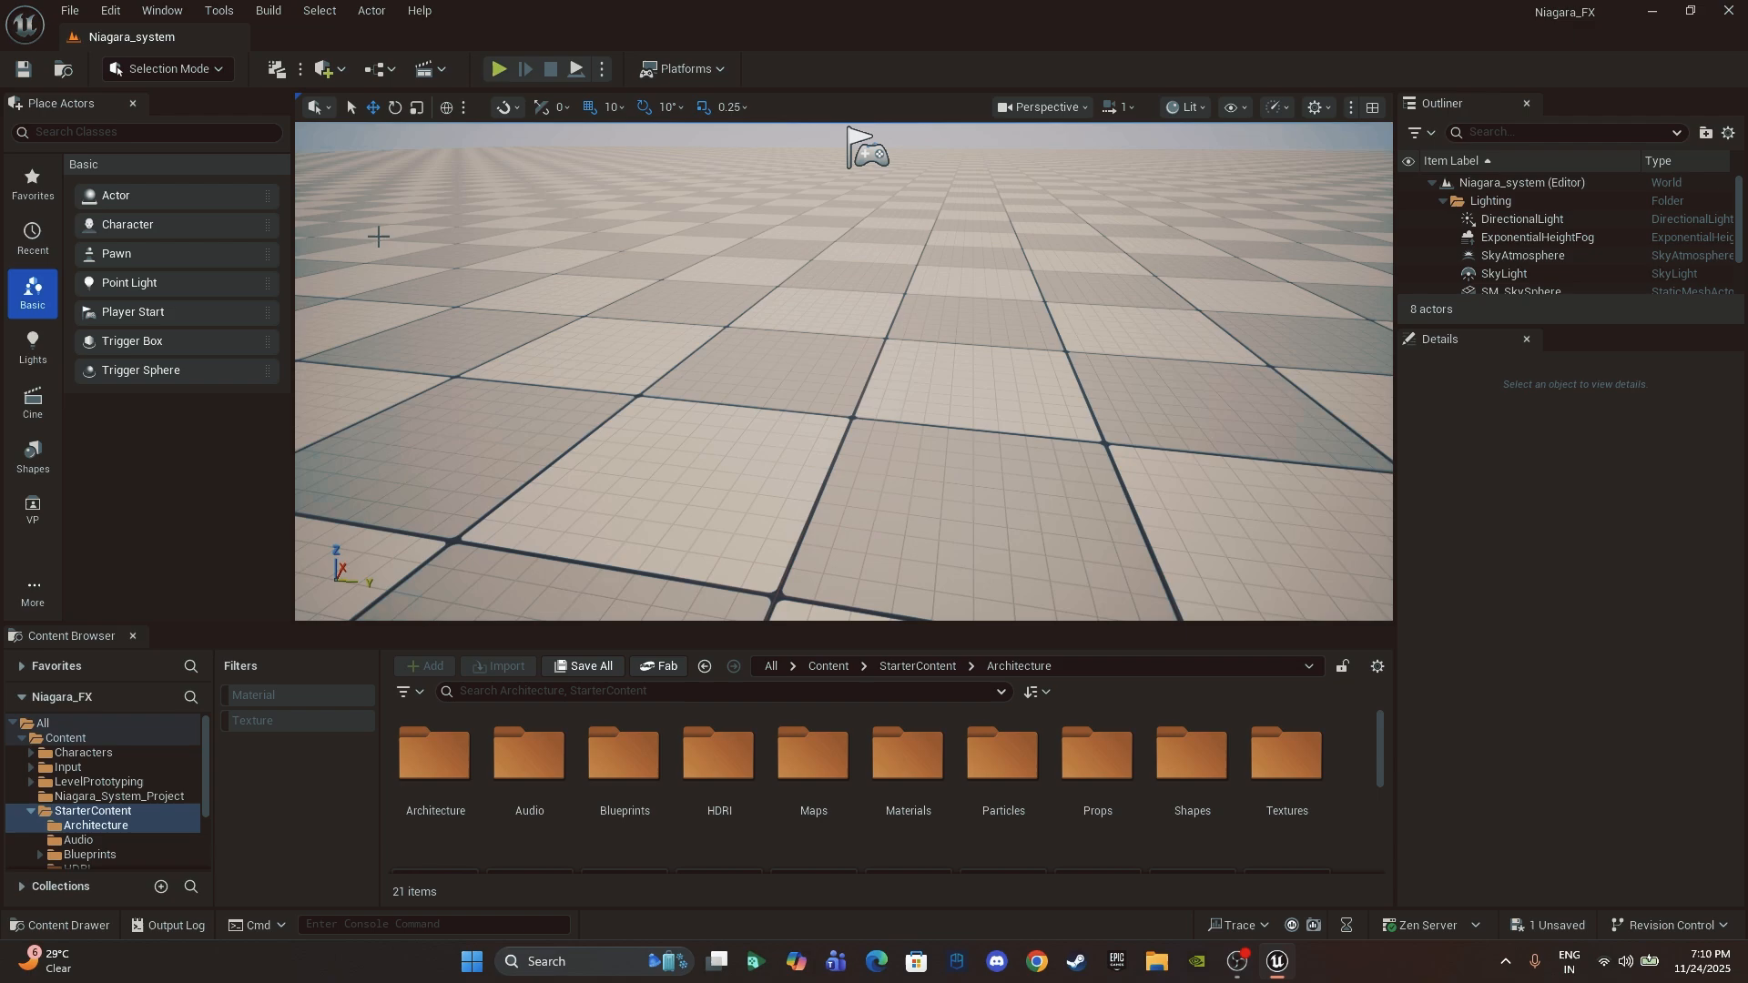
pyautogui.moveTo(962, 620)
pyautogui.mouseDown()
pyautogui.moveTo(963, 432)
pyautogui.moveTo(957, 610)
pyautogui.mouseUp()
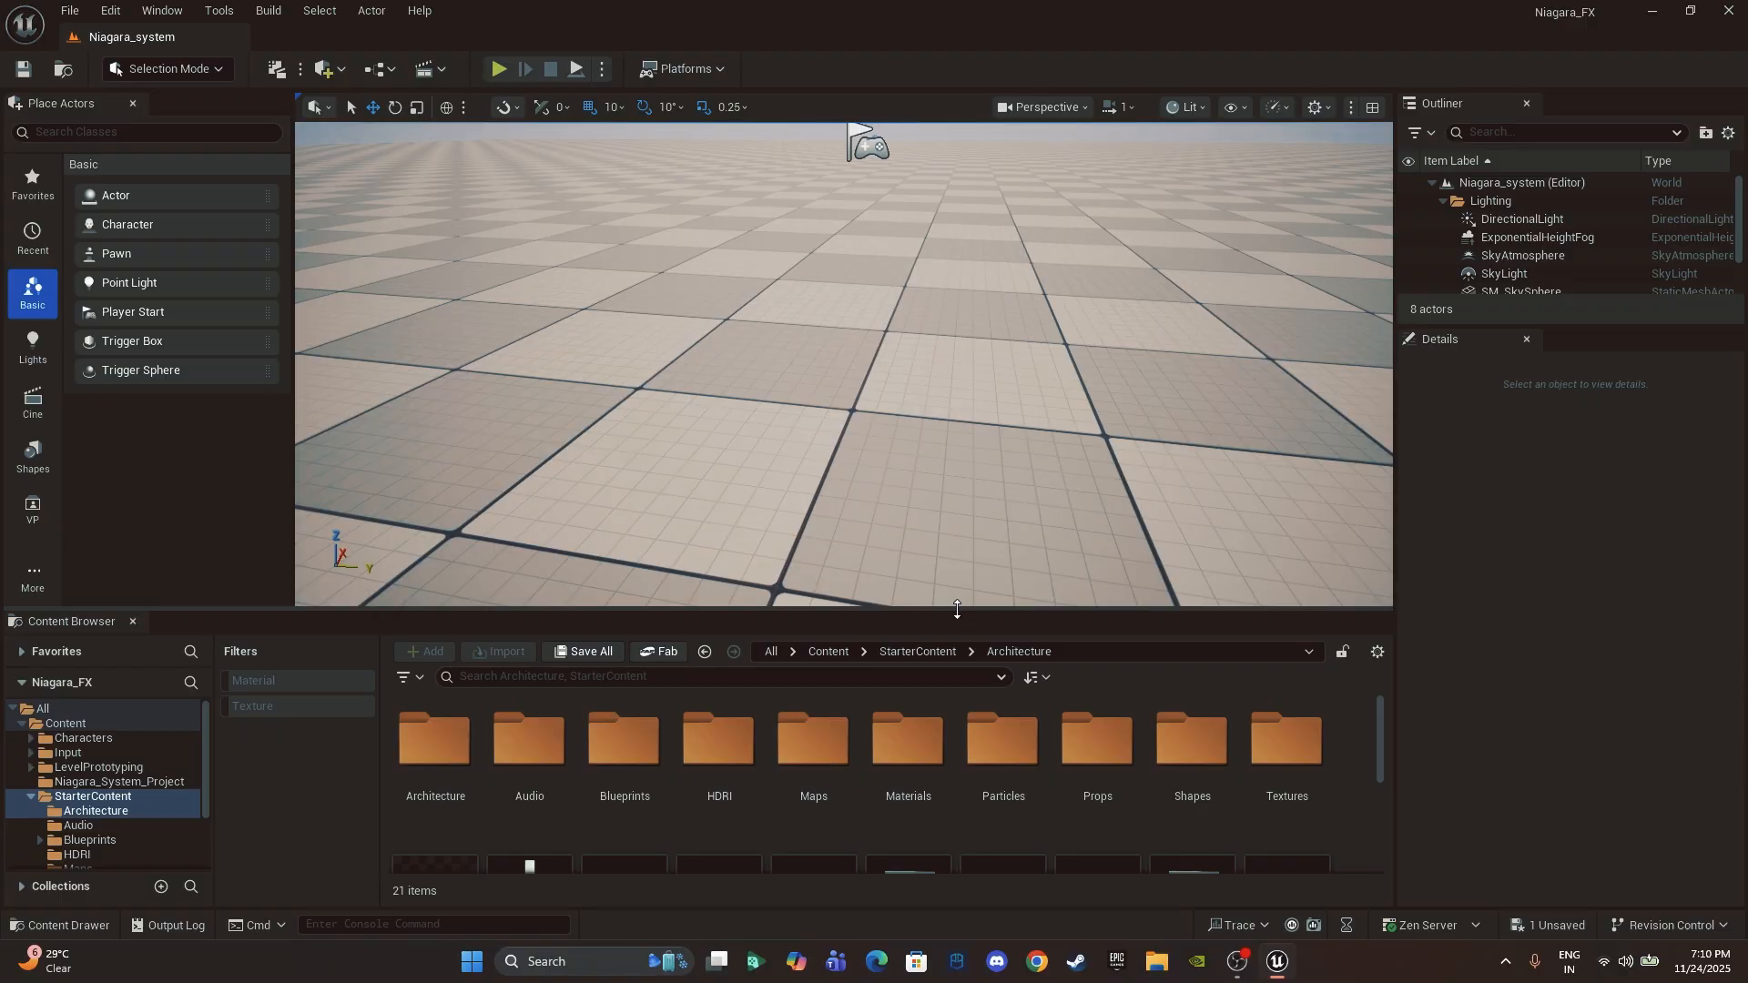
# Step: Load the Default Editor Layout
pyautogui.click(163, 10)
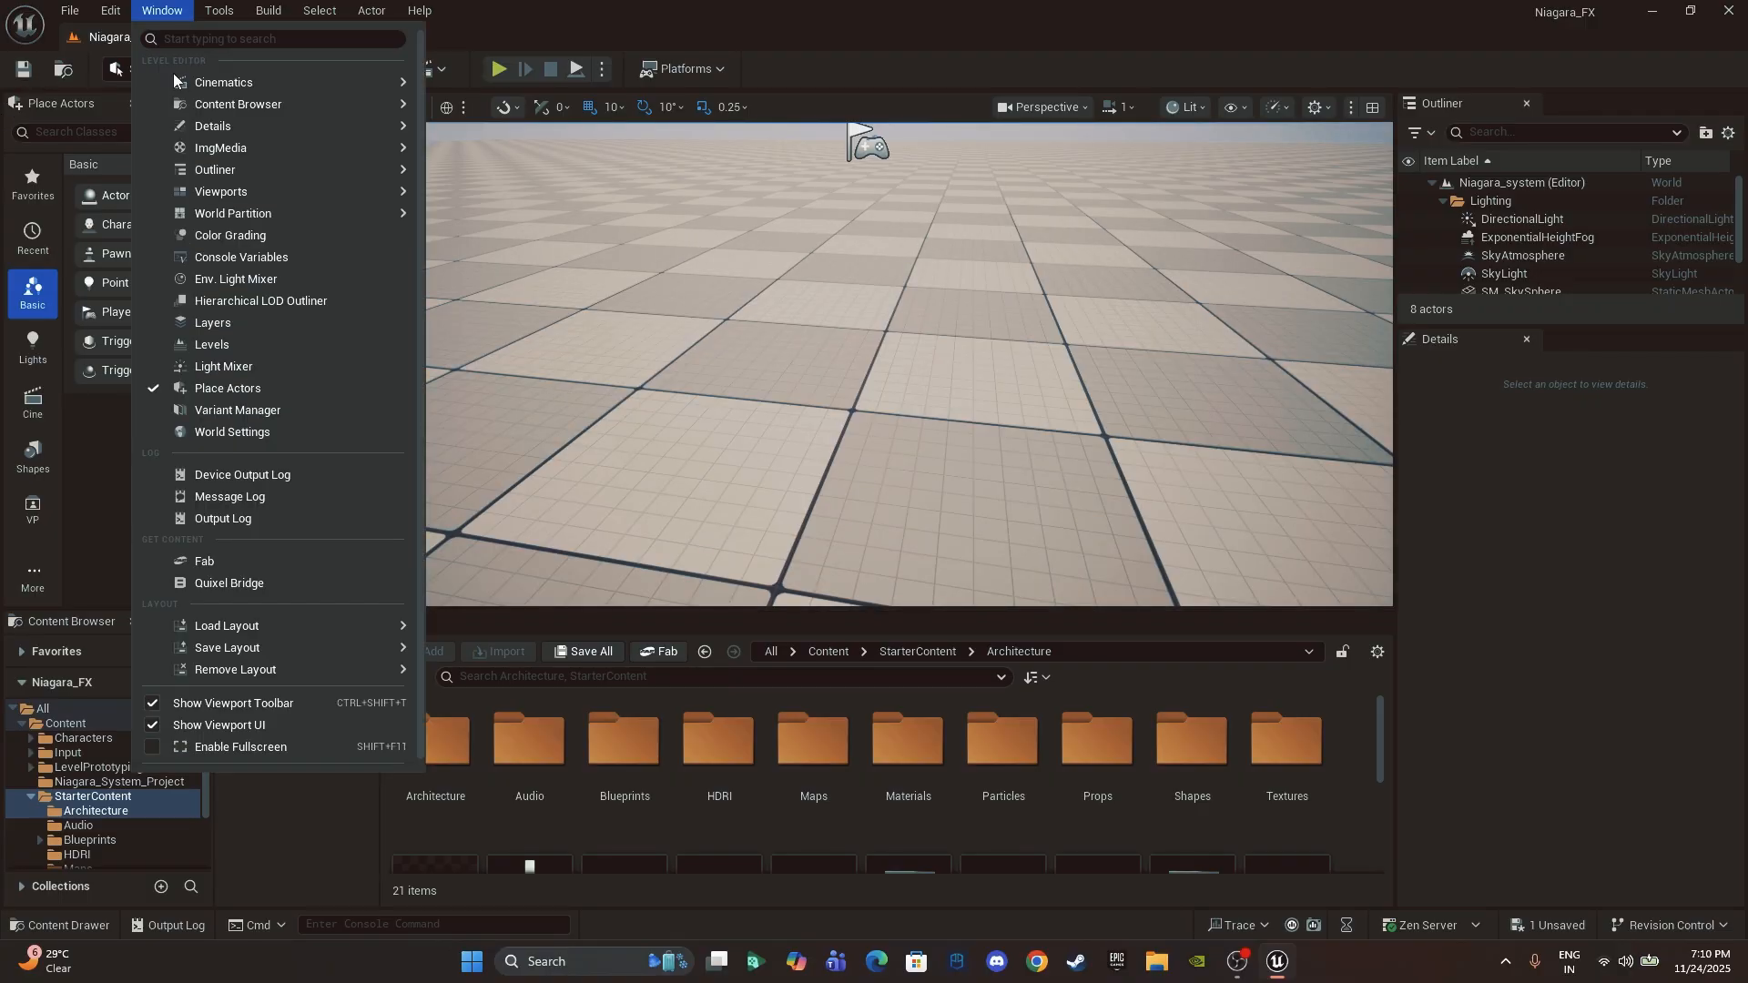
pyautogui.moveTo(303, 626)
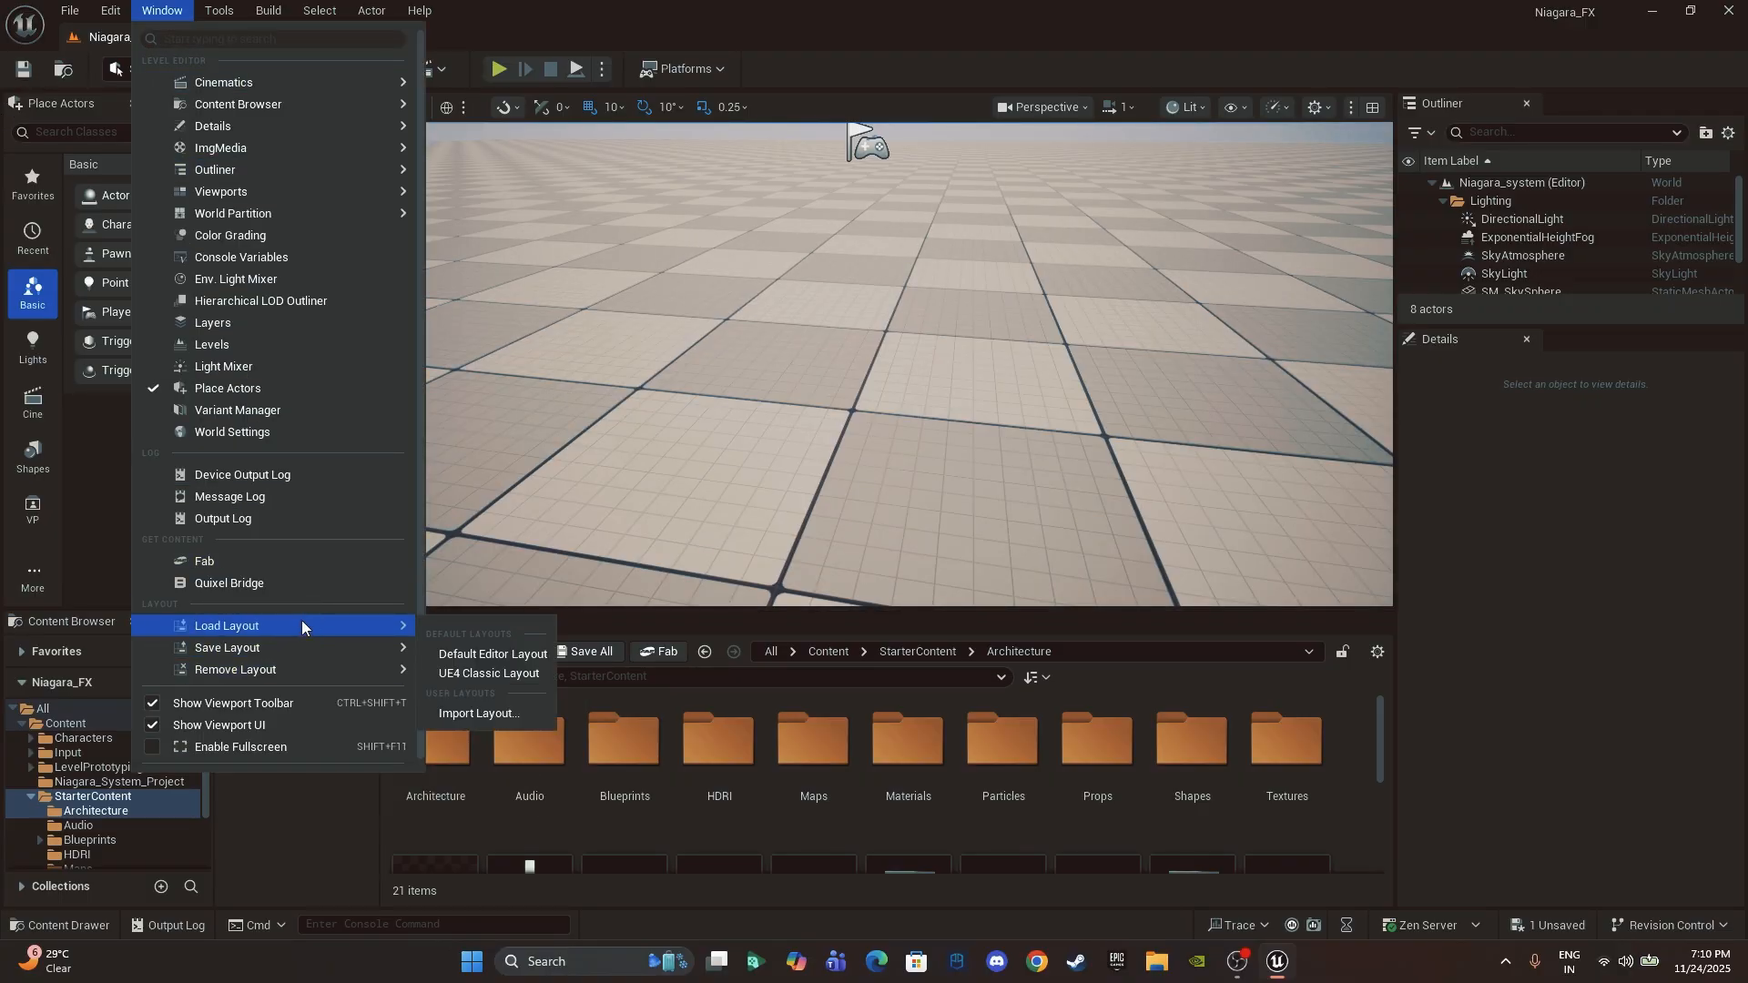
pyautogui.click(484, 654)
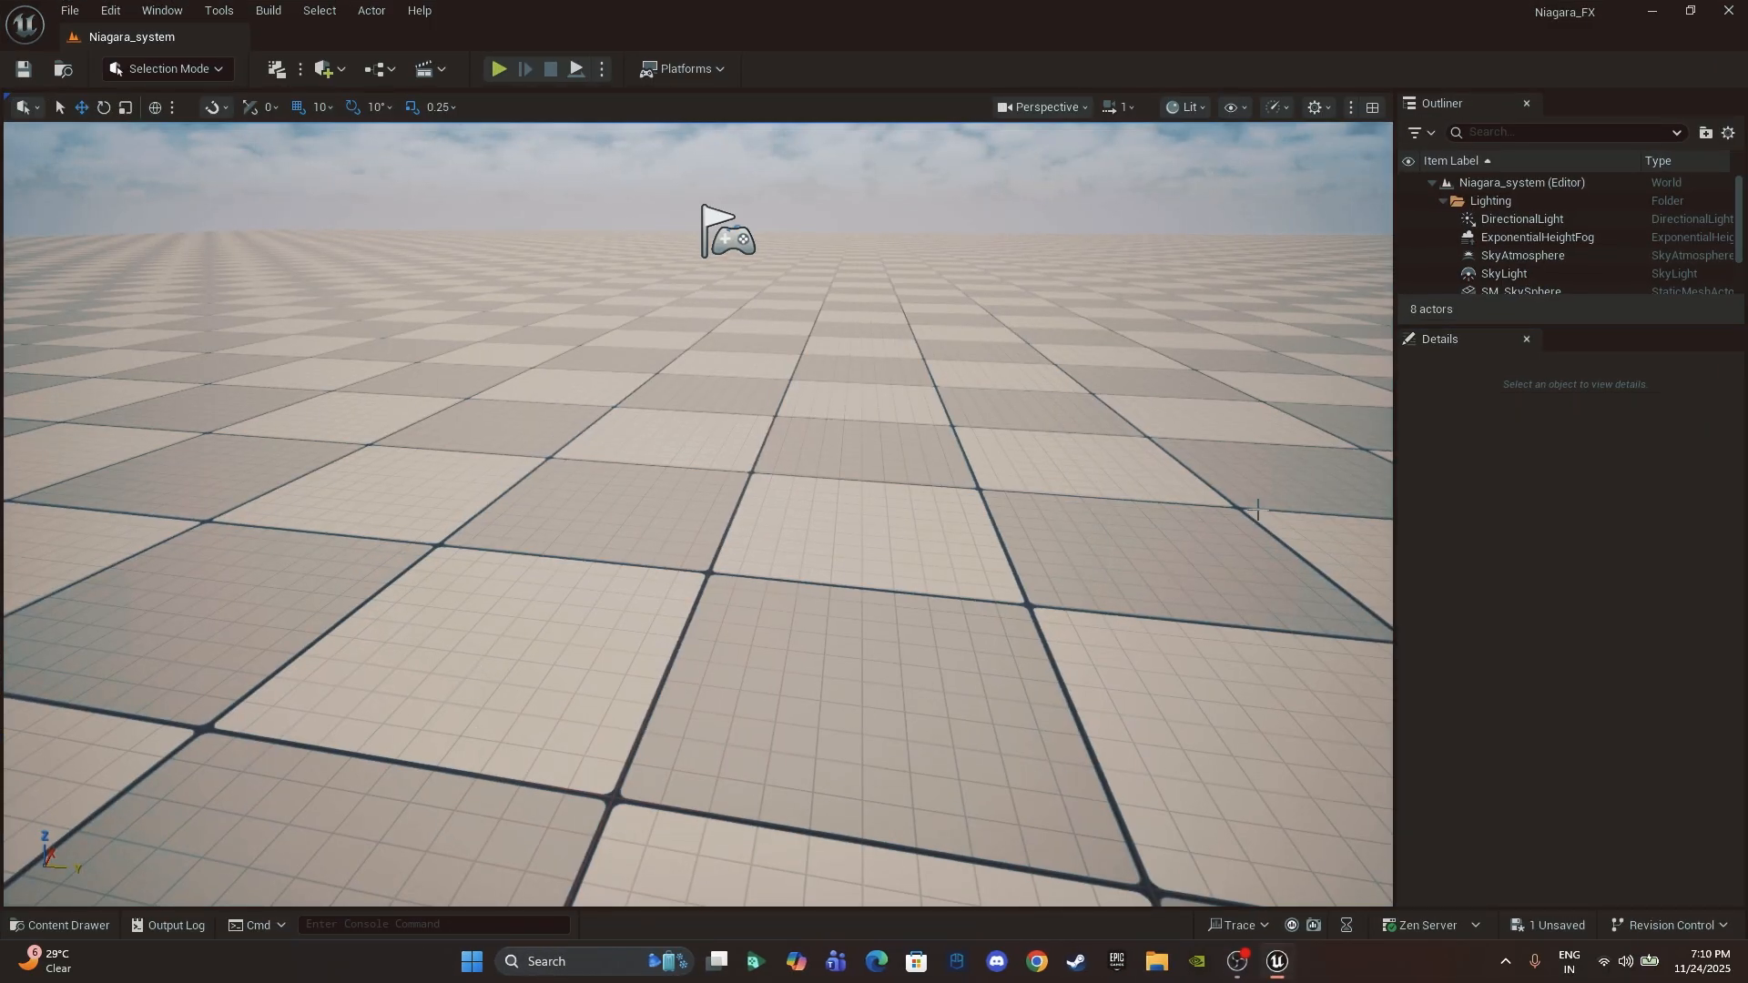
# Step: Save the unsaved NS_YOutube asset in the Niagara_System_Project folder
pyautogui.hotkey('ctrl', 'space')
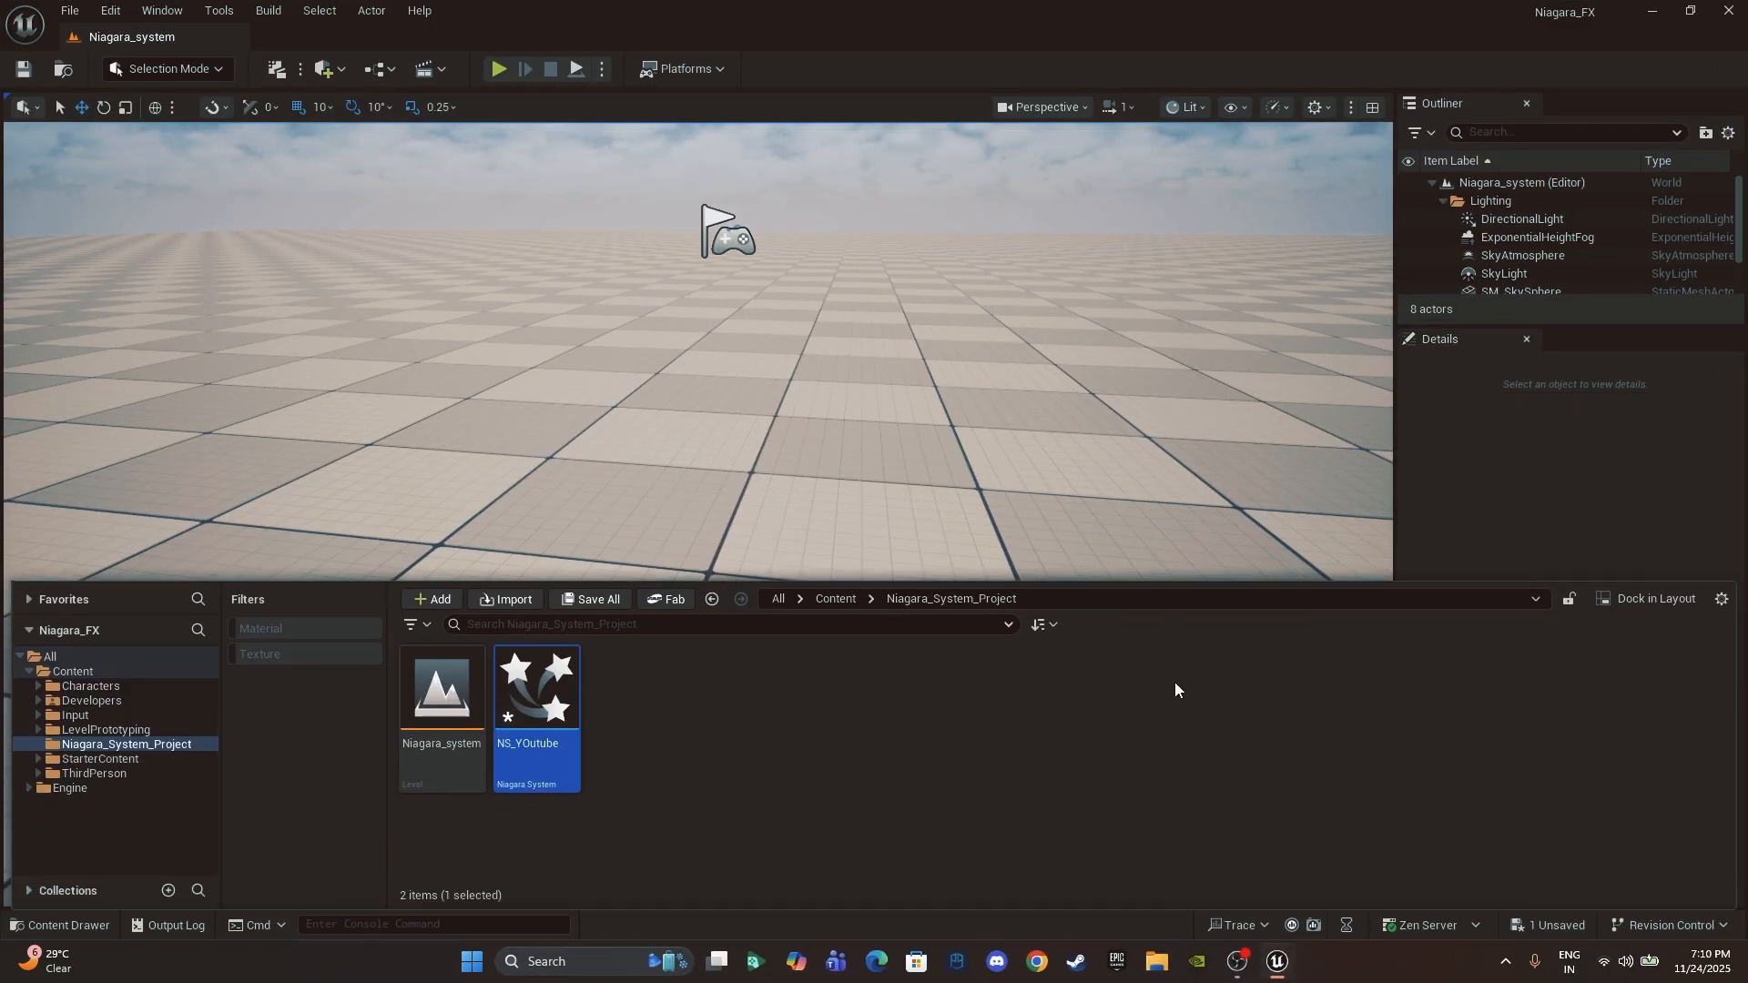
pyautogui.click(561, 599)
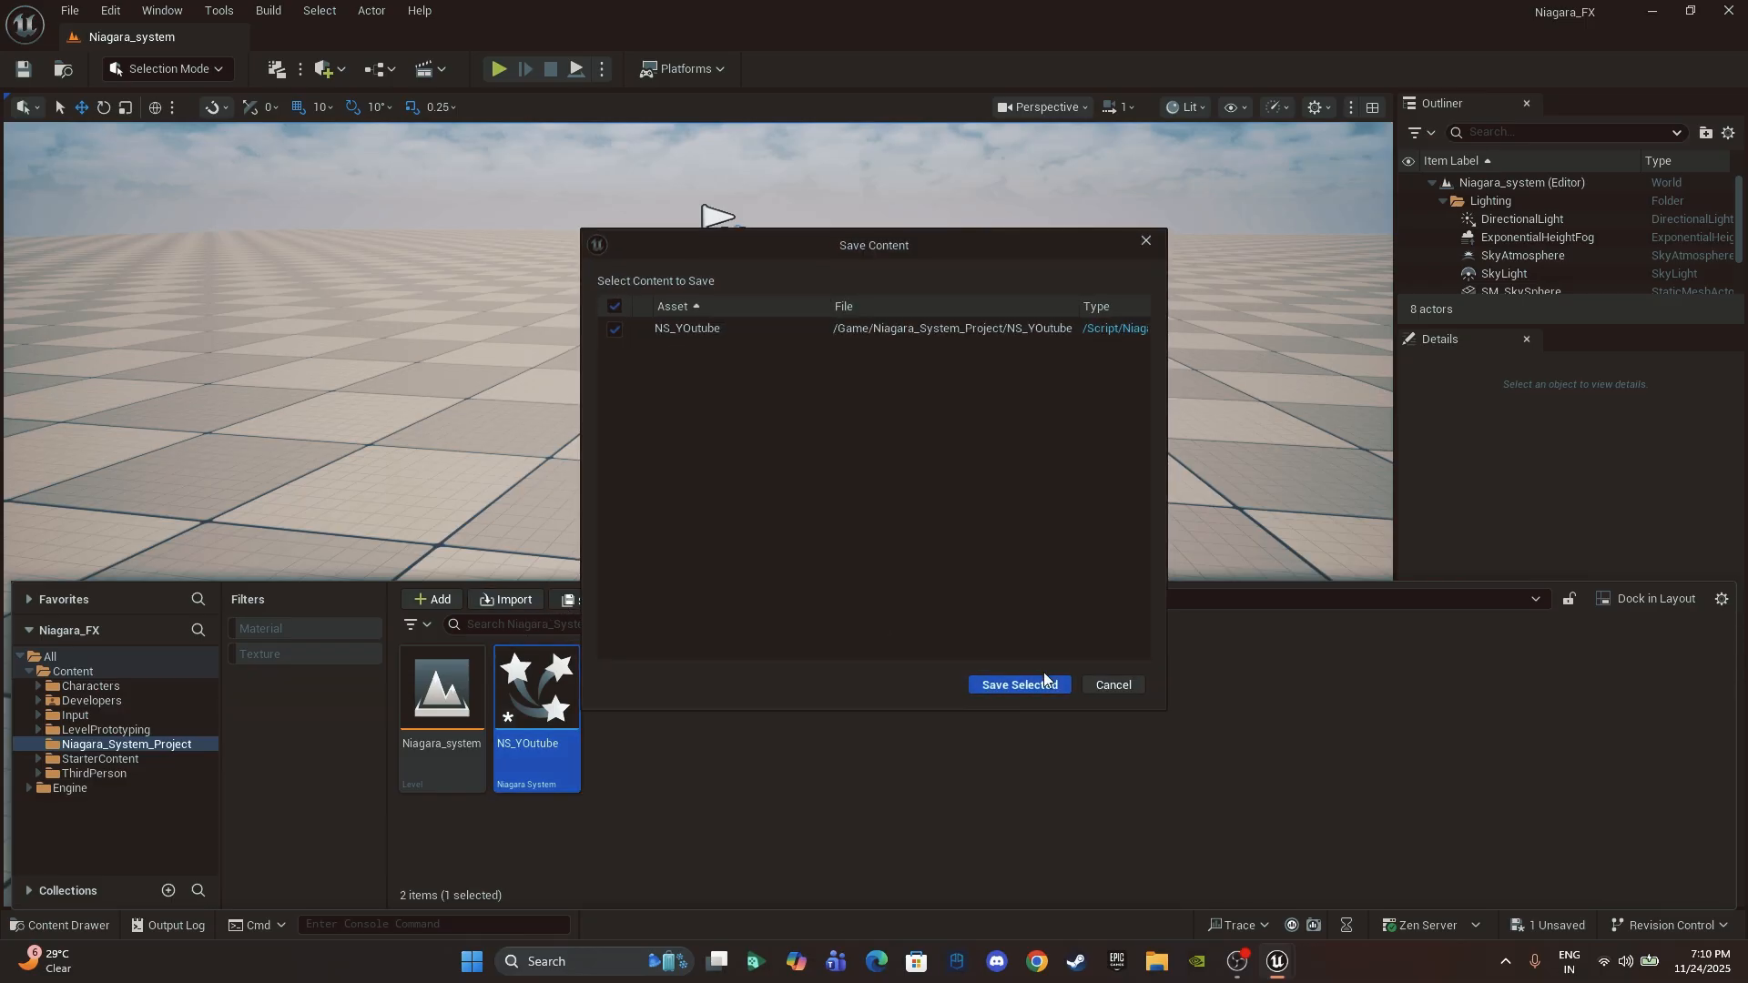
pyautogui.click(1019, 685)
# Step: Reopen NS_YOutube in a maximized editor and move its system node toward the upper-left of the System Overview graph
pyautogui.doubleClick(536, 692)
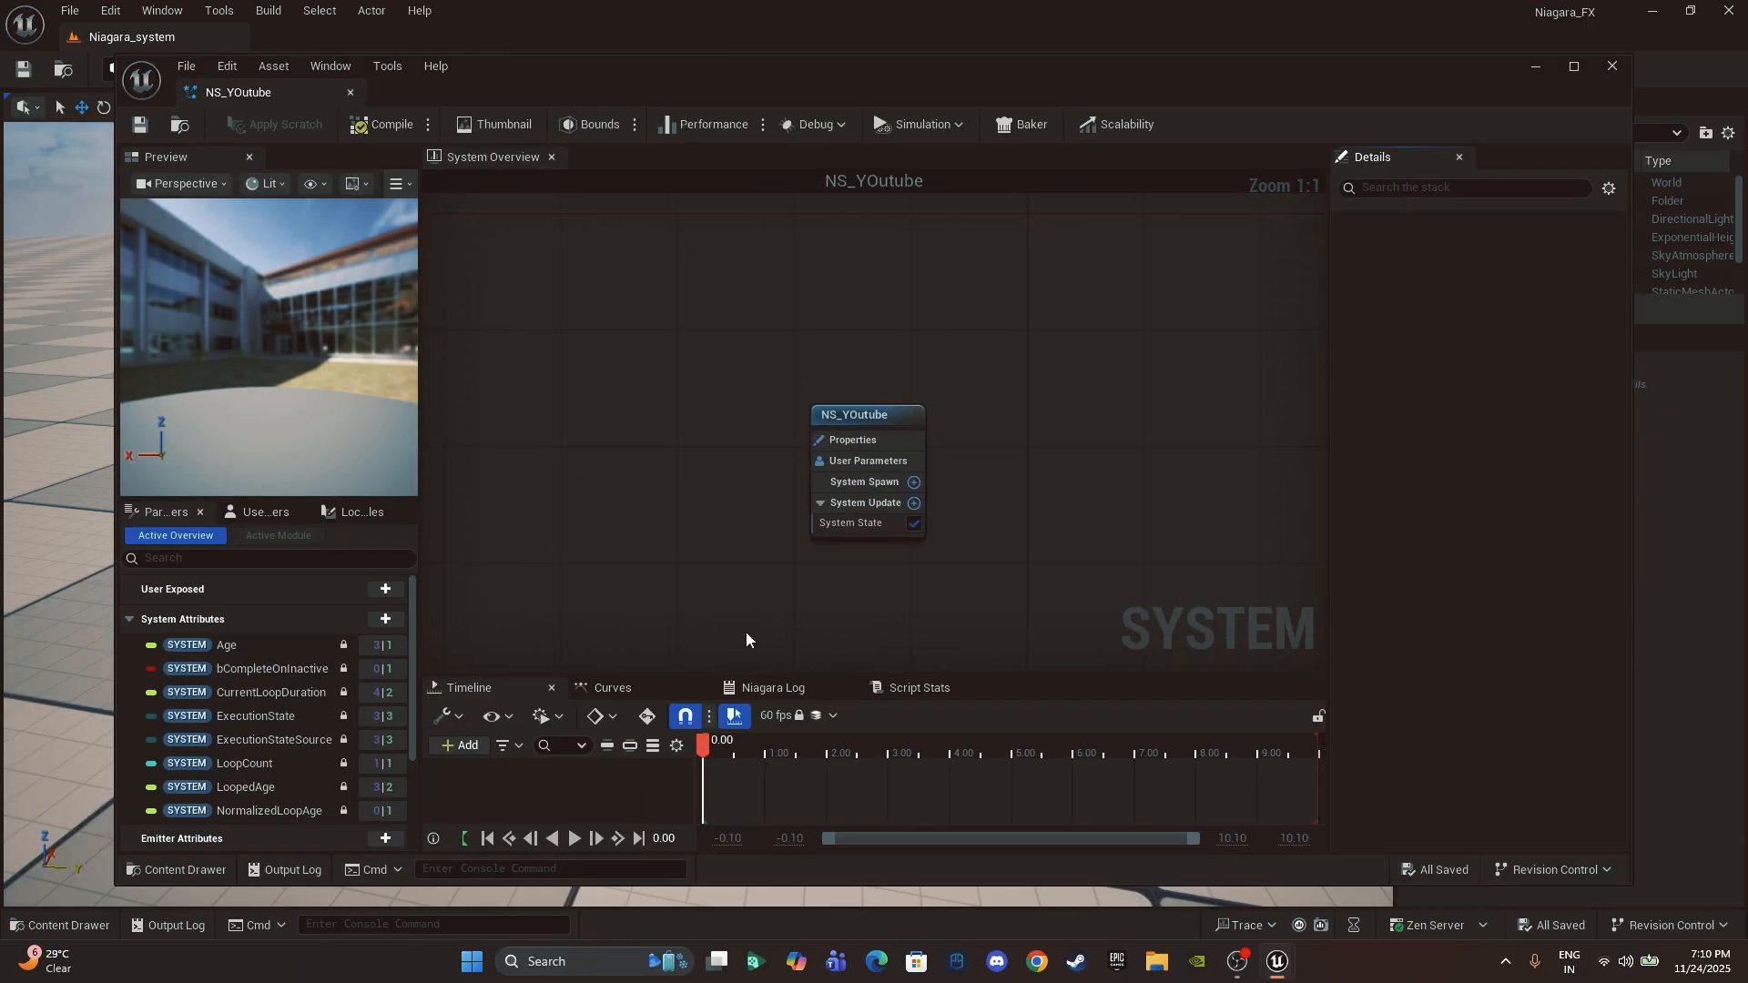
pyautogui.click(1575, 65)
pyautogui.moveTo(800, 359); pyautogui.dragTo(612, 301)
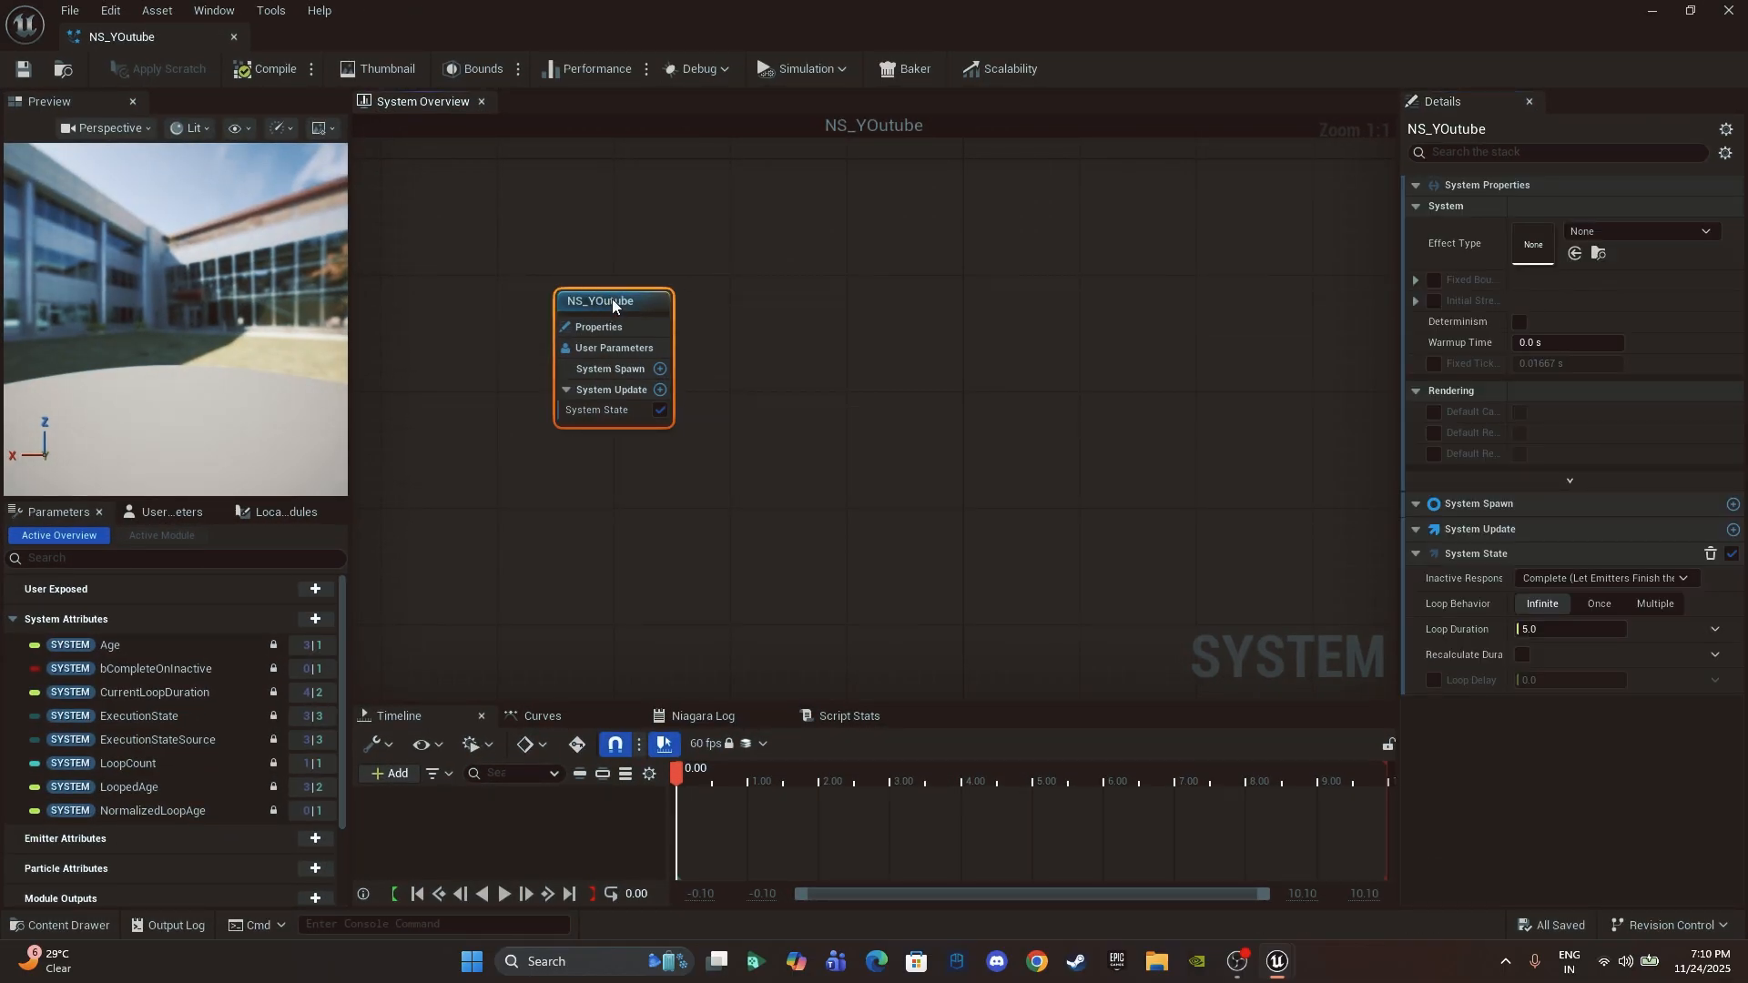
# Step: Start adding an emitter to the system and browse the Learning Content, Template, Recent and All emitter categories
pyautogui.rightClick(786, 312)
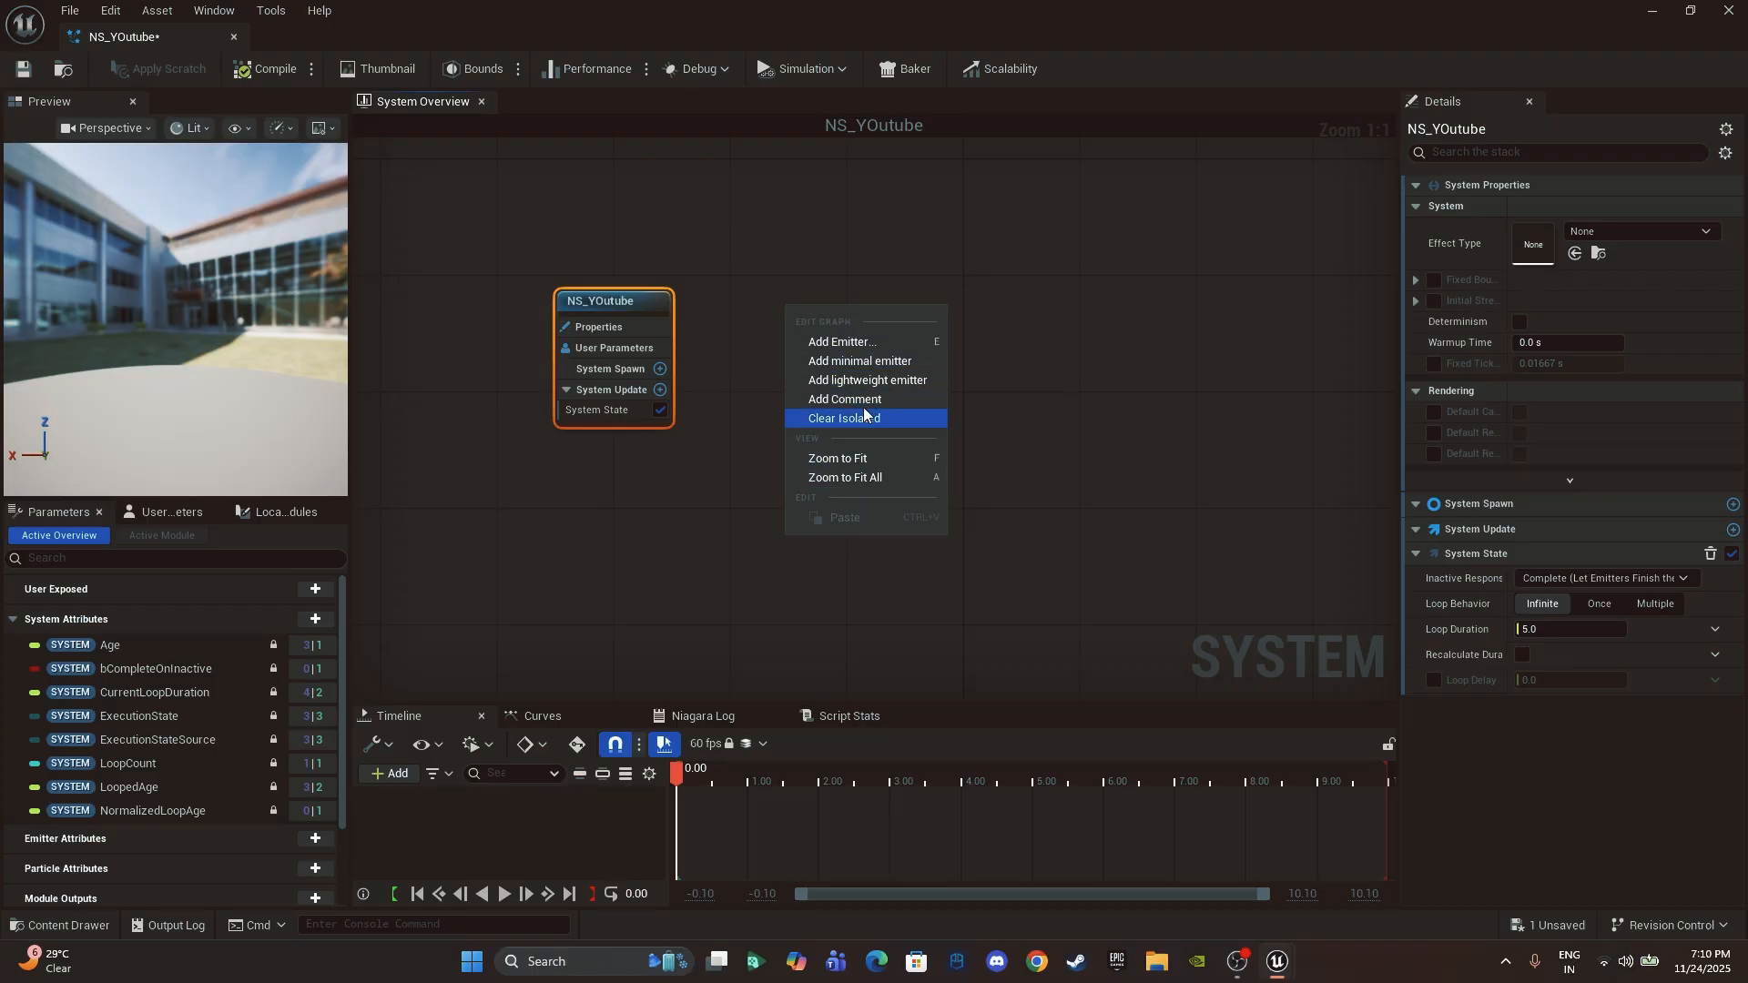
pyautogui.click(890, 342)
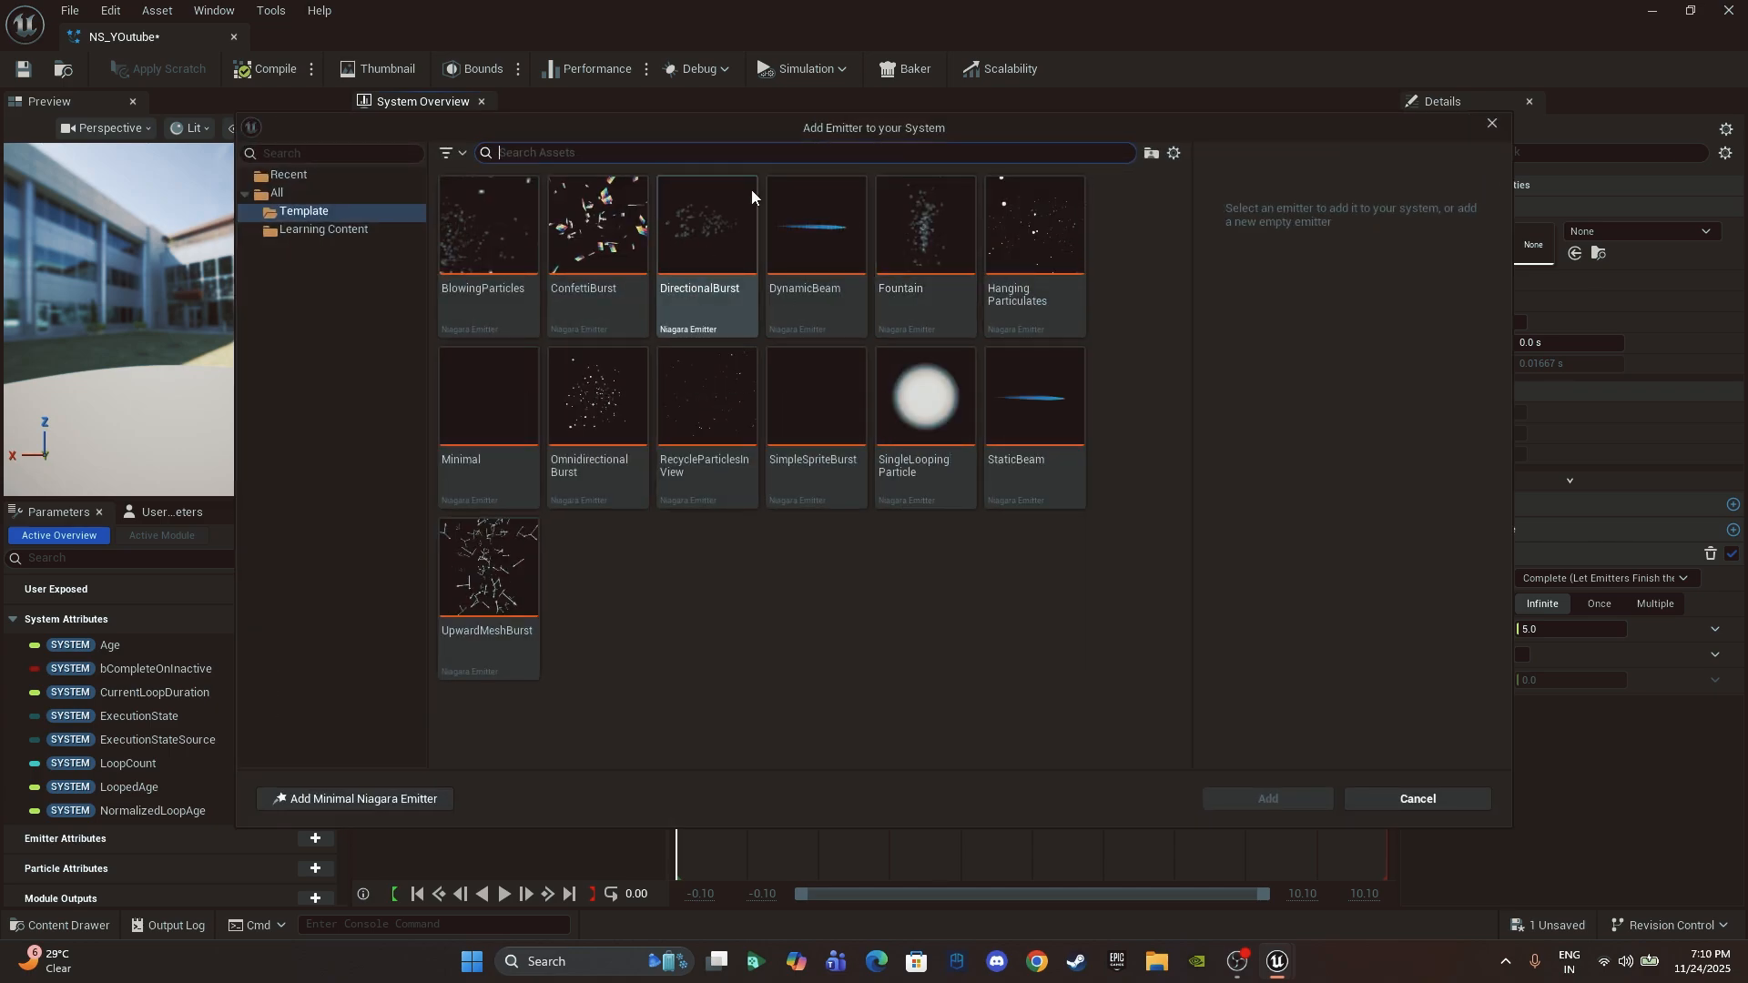
pyautogui.moveTo(665, 135); pyautogui.dragTo(791, 175)
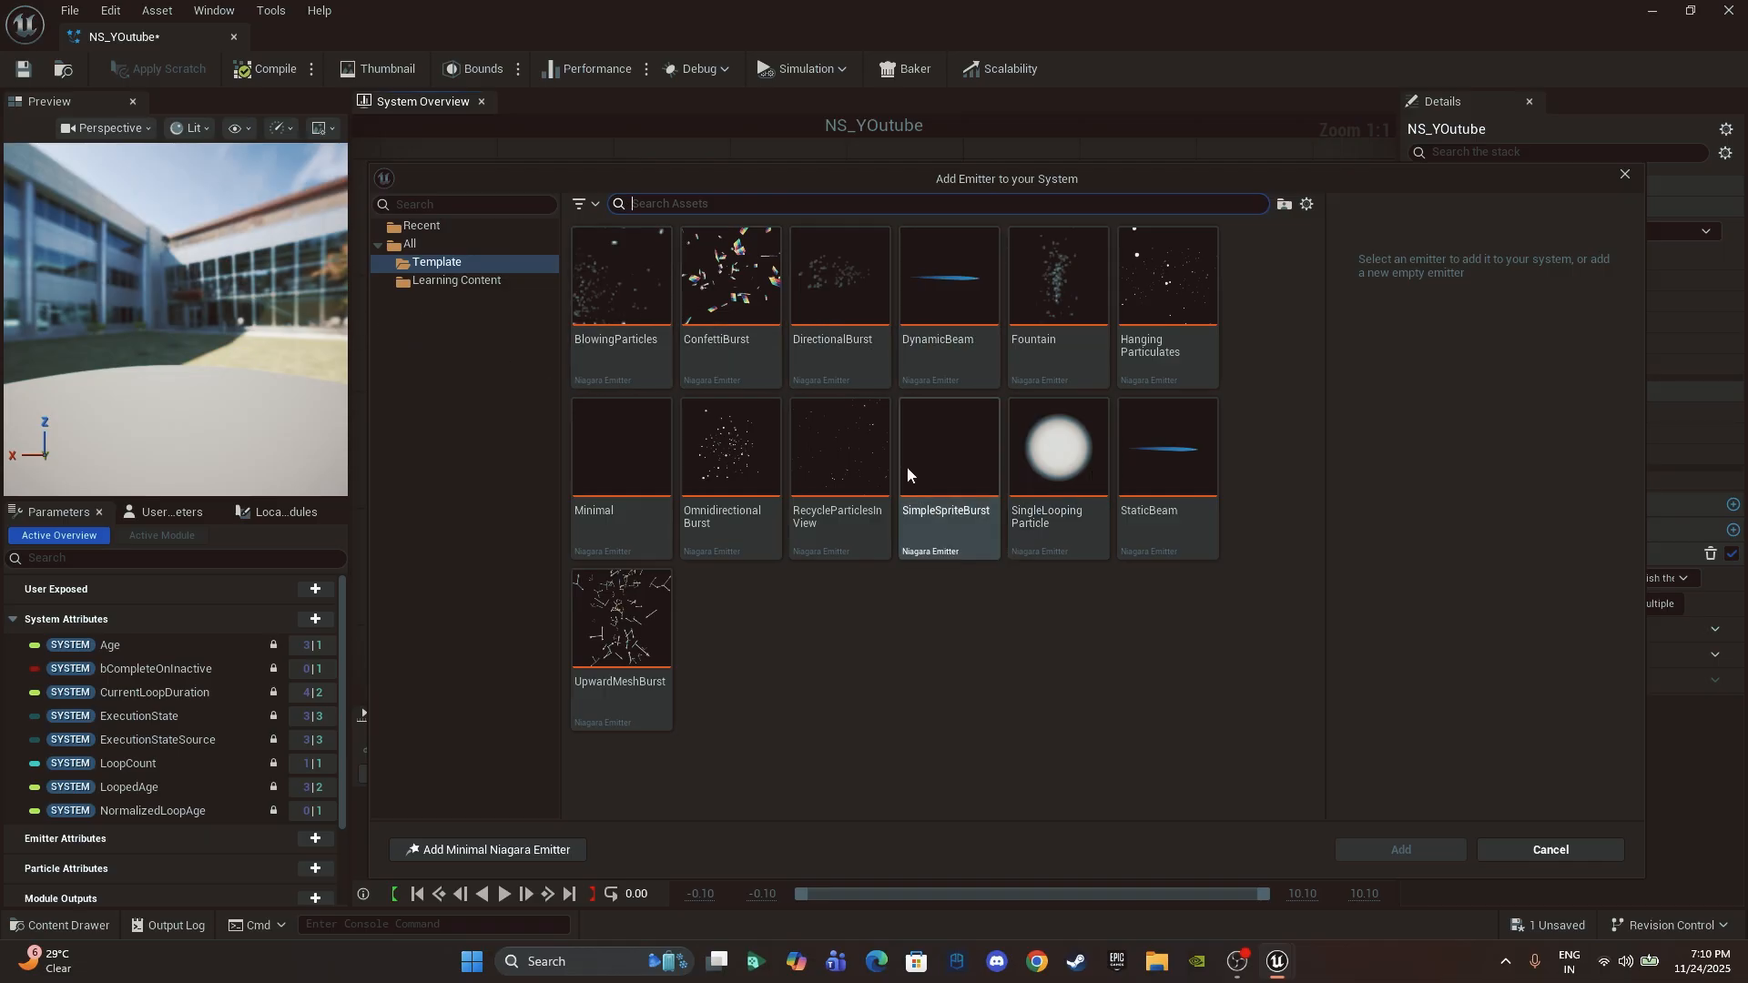
pyautogui.click(484, 281)
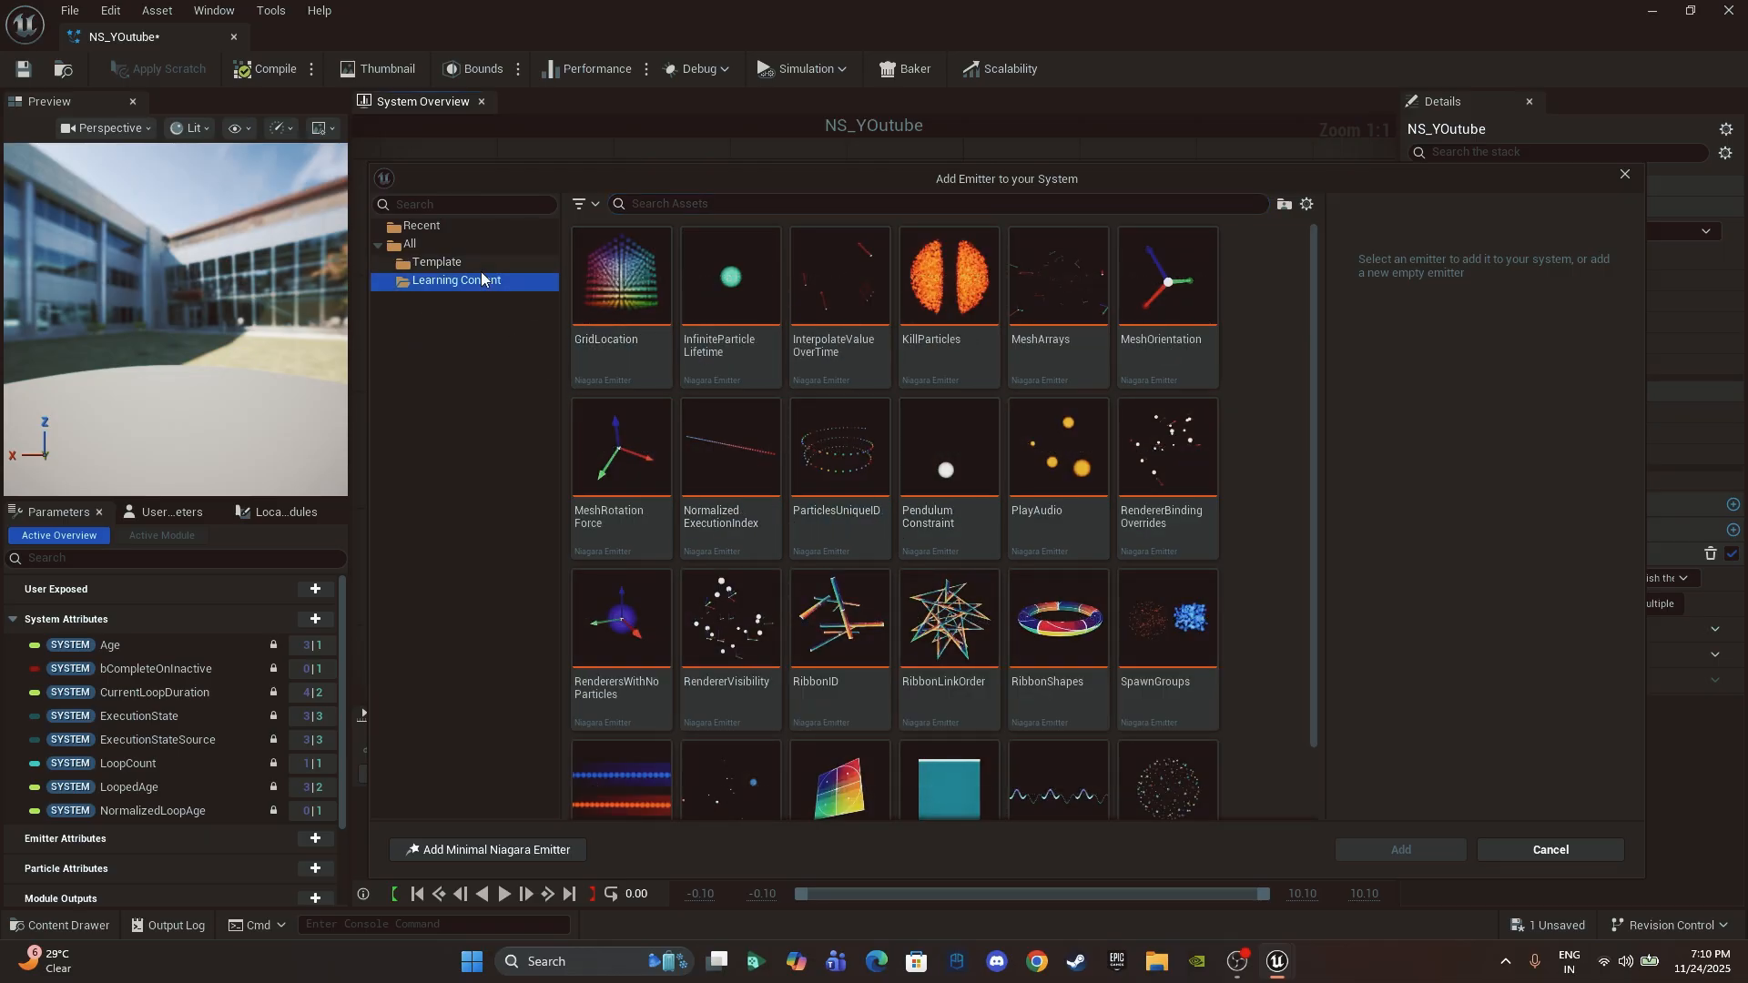
pyautogui.click(437, 262)
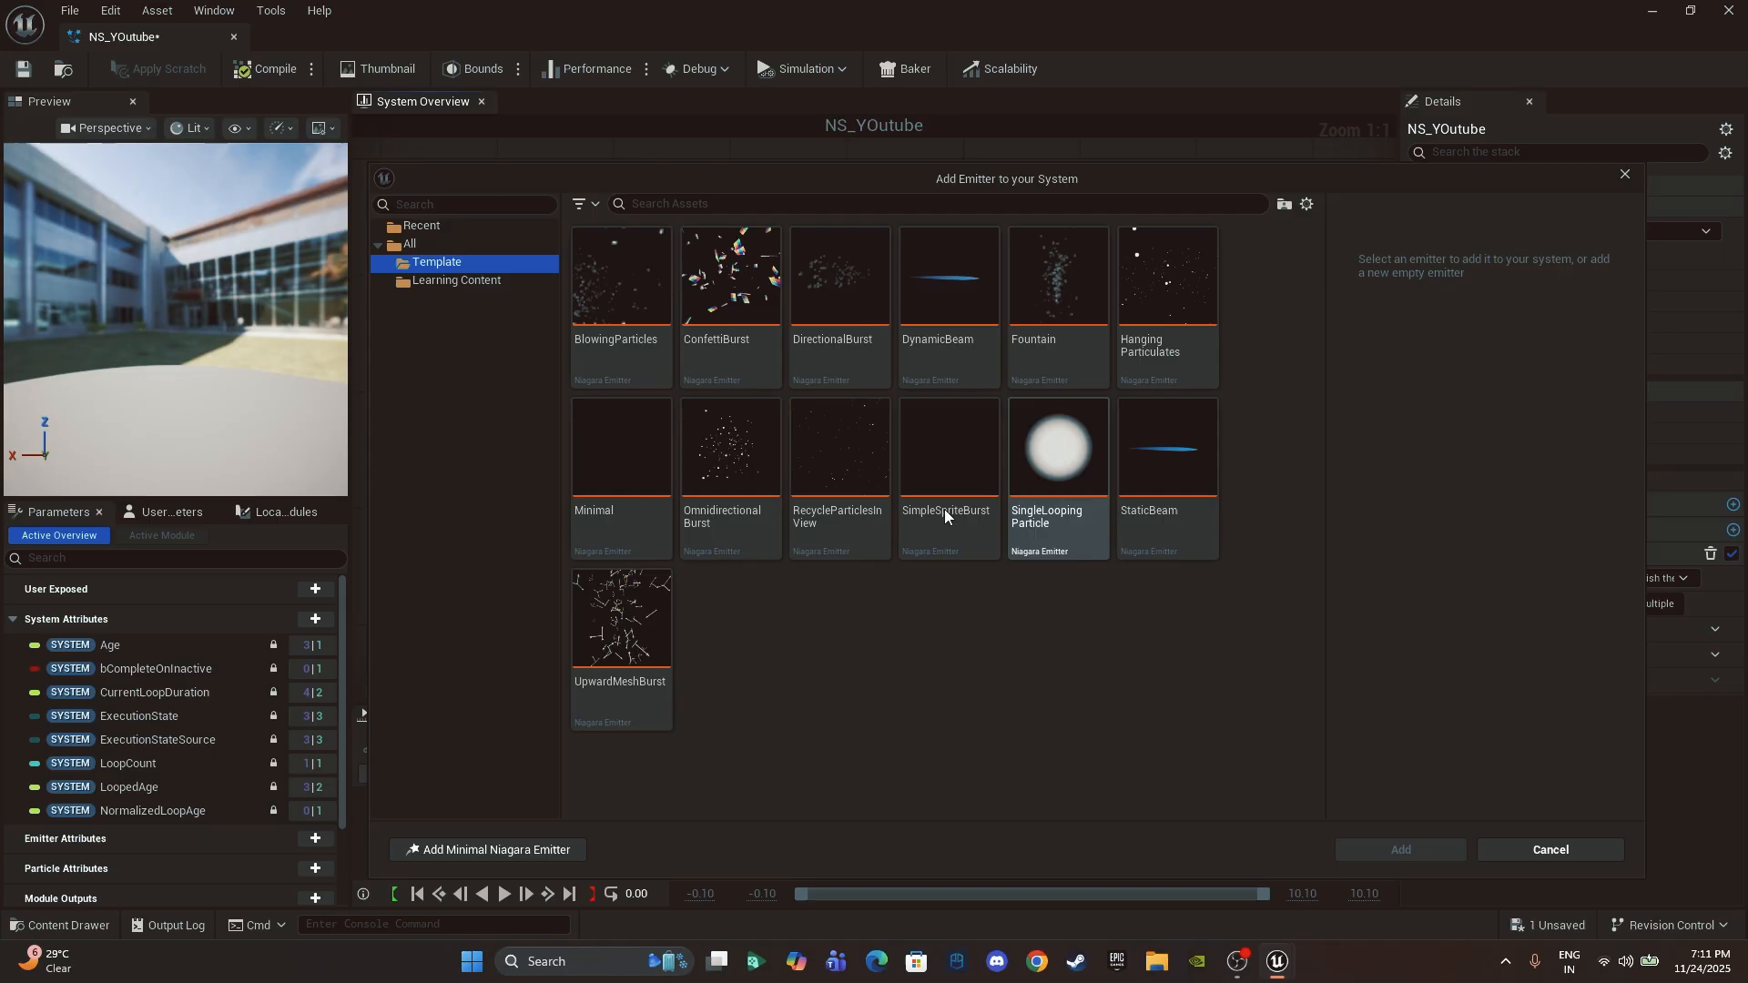
pyautogui.click(424, 228)
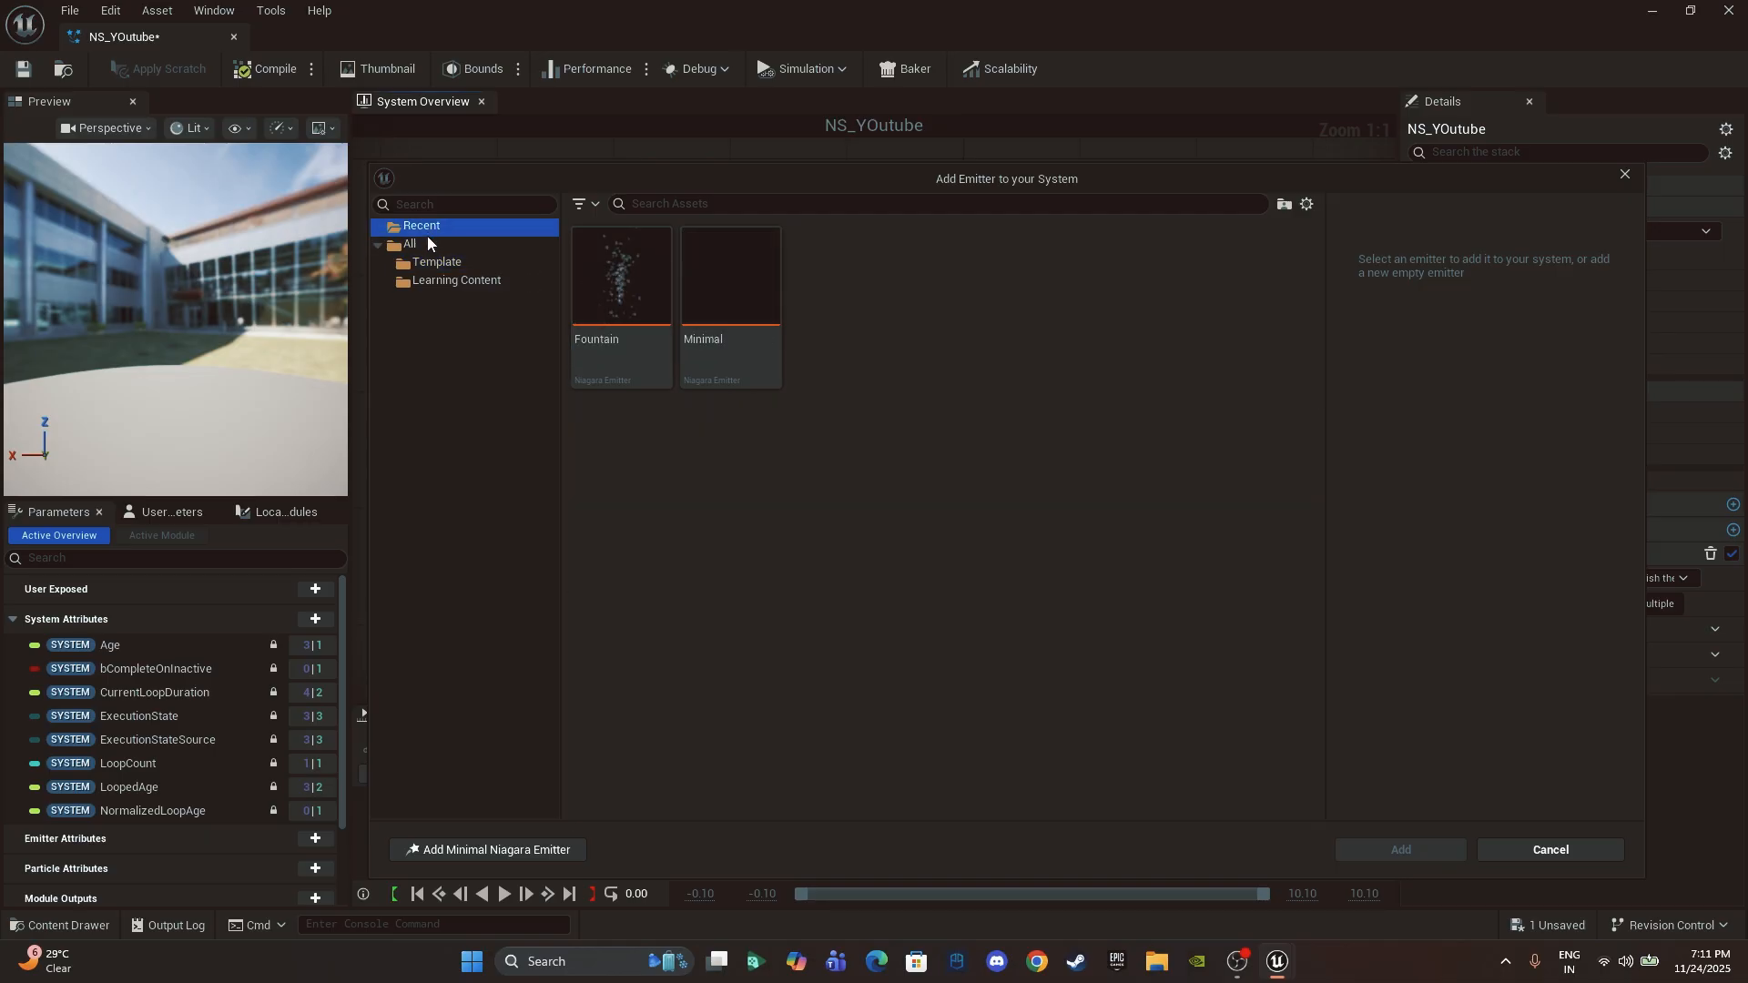
pyautogui.click(428, 242)
# Step: Search all emitters for "dire" and add the DirectionalBurst emitter to the system
pyautogui.click(672, 202)
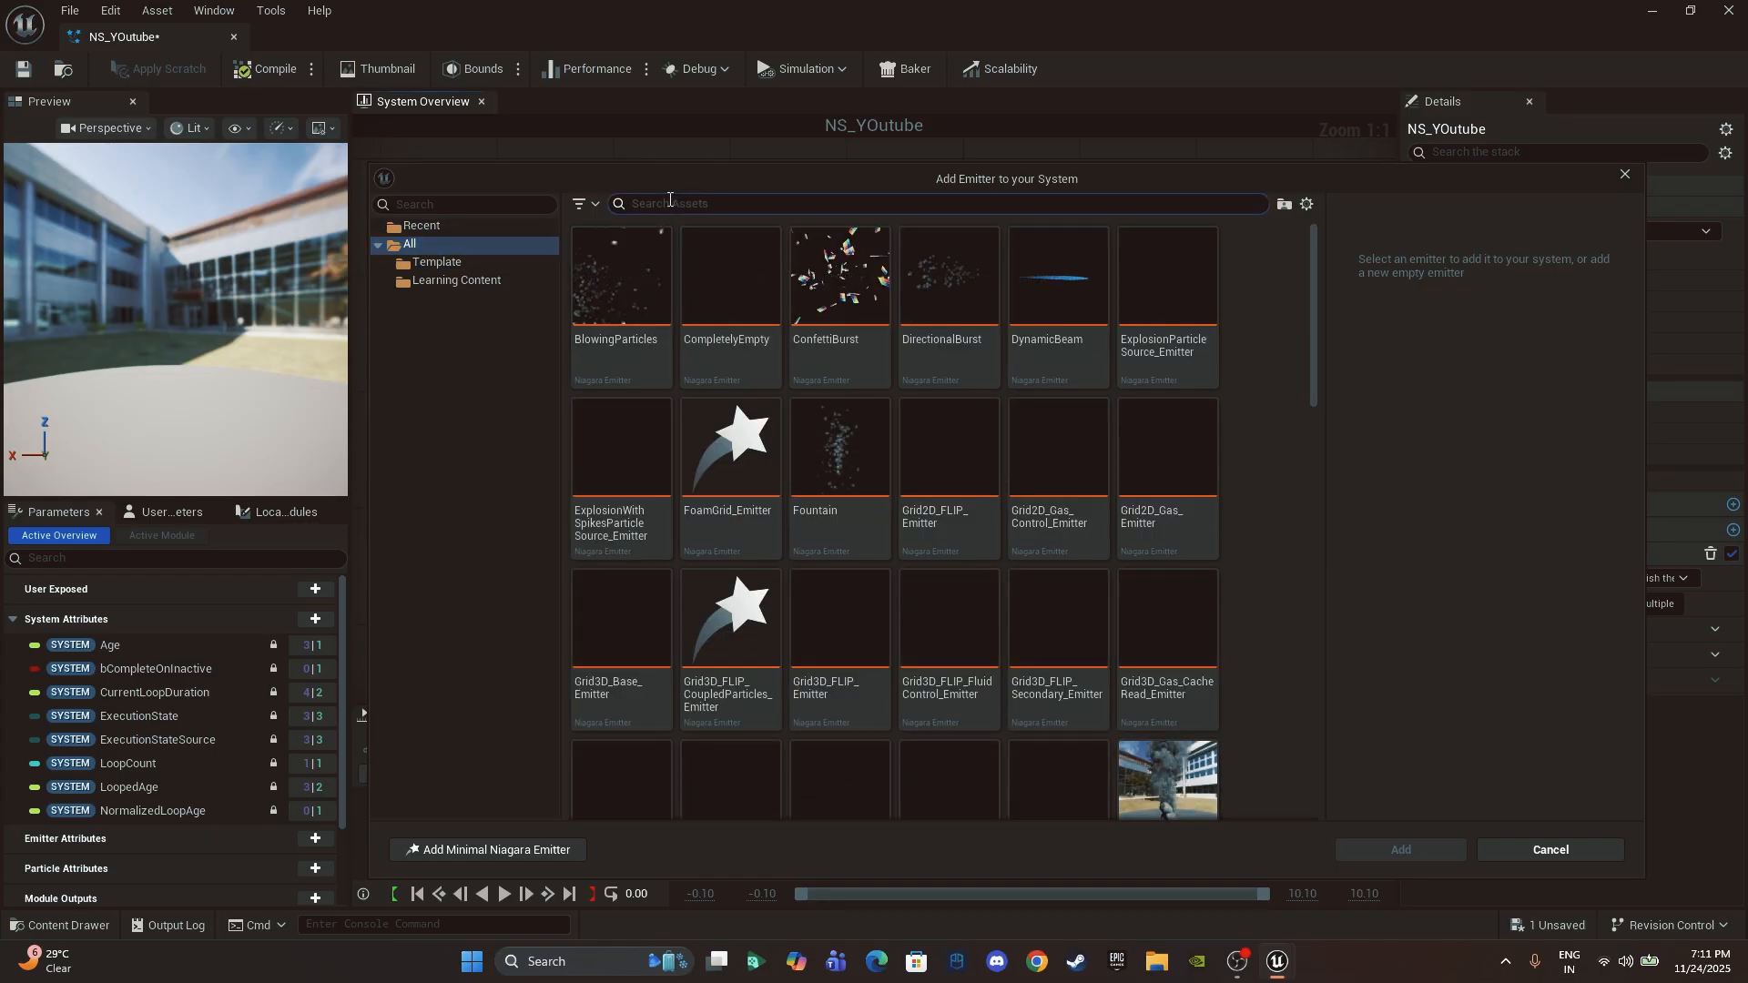
pyautogui.write('bru')
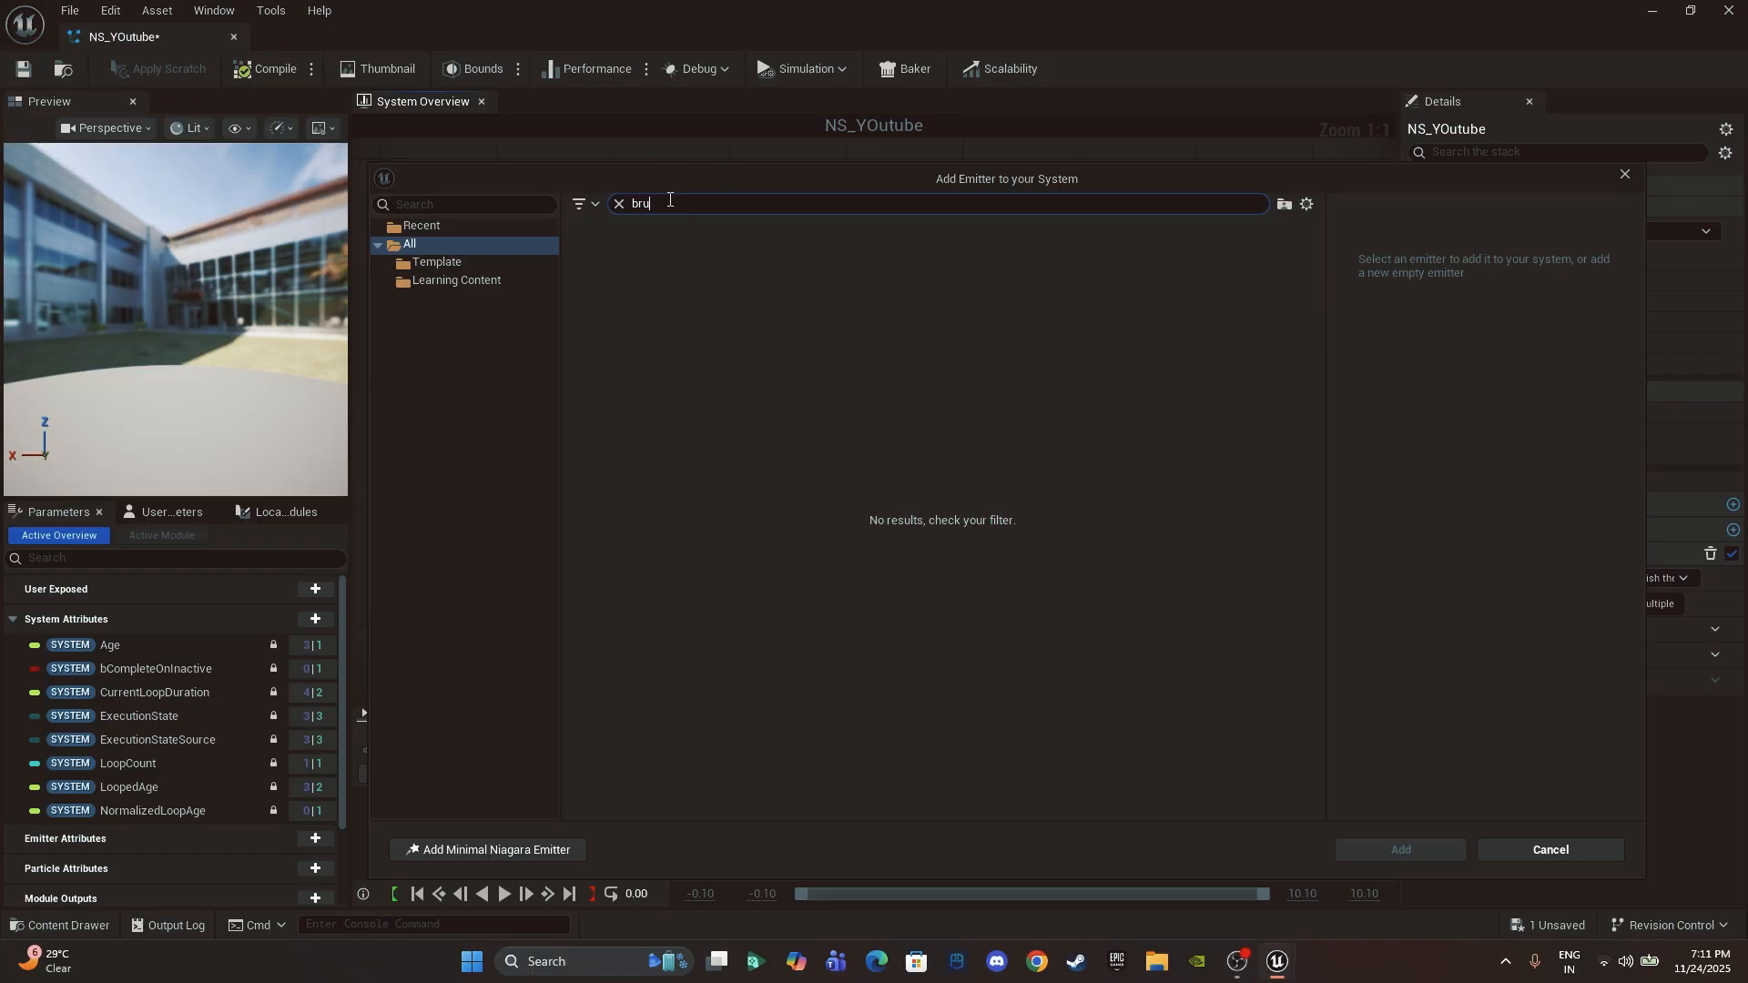
pyautogui.write('dire')
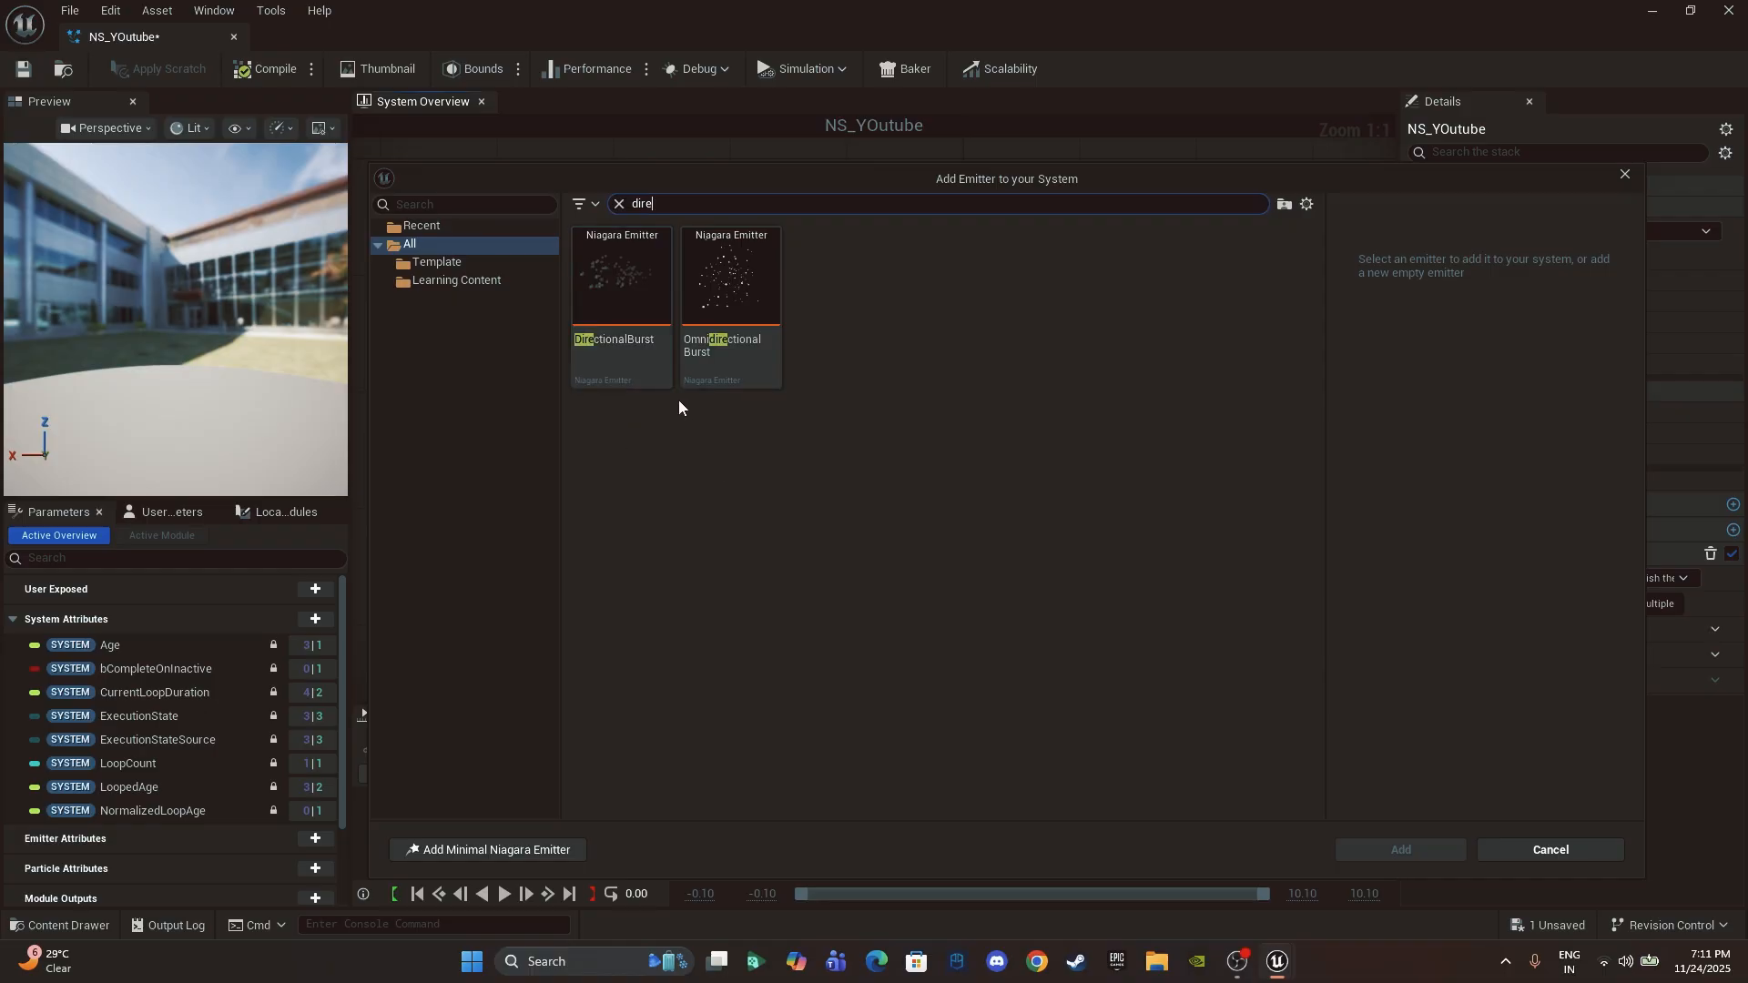
pyautogui.click(615, 280)
pyautogui.click(1377, 849)
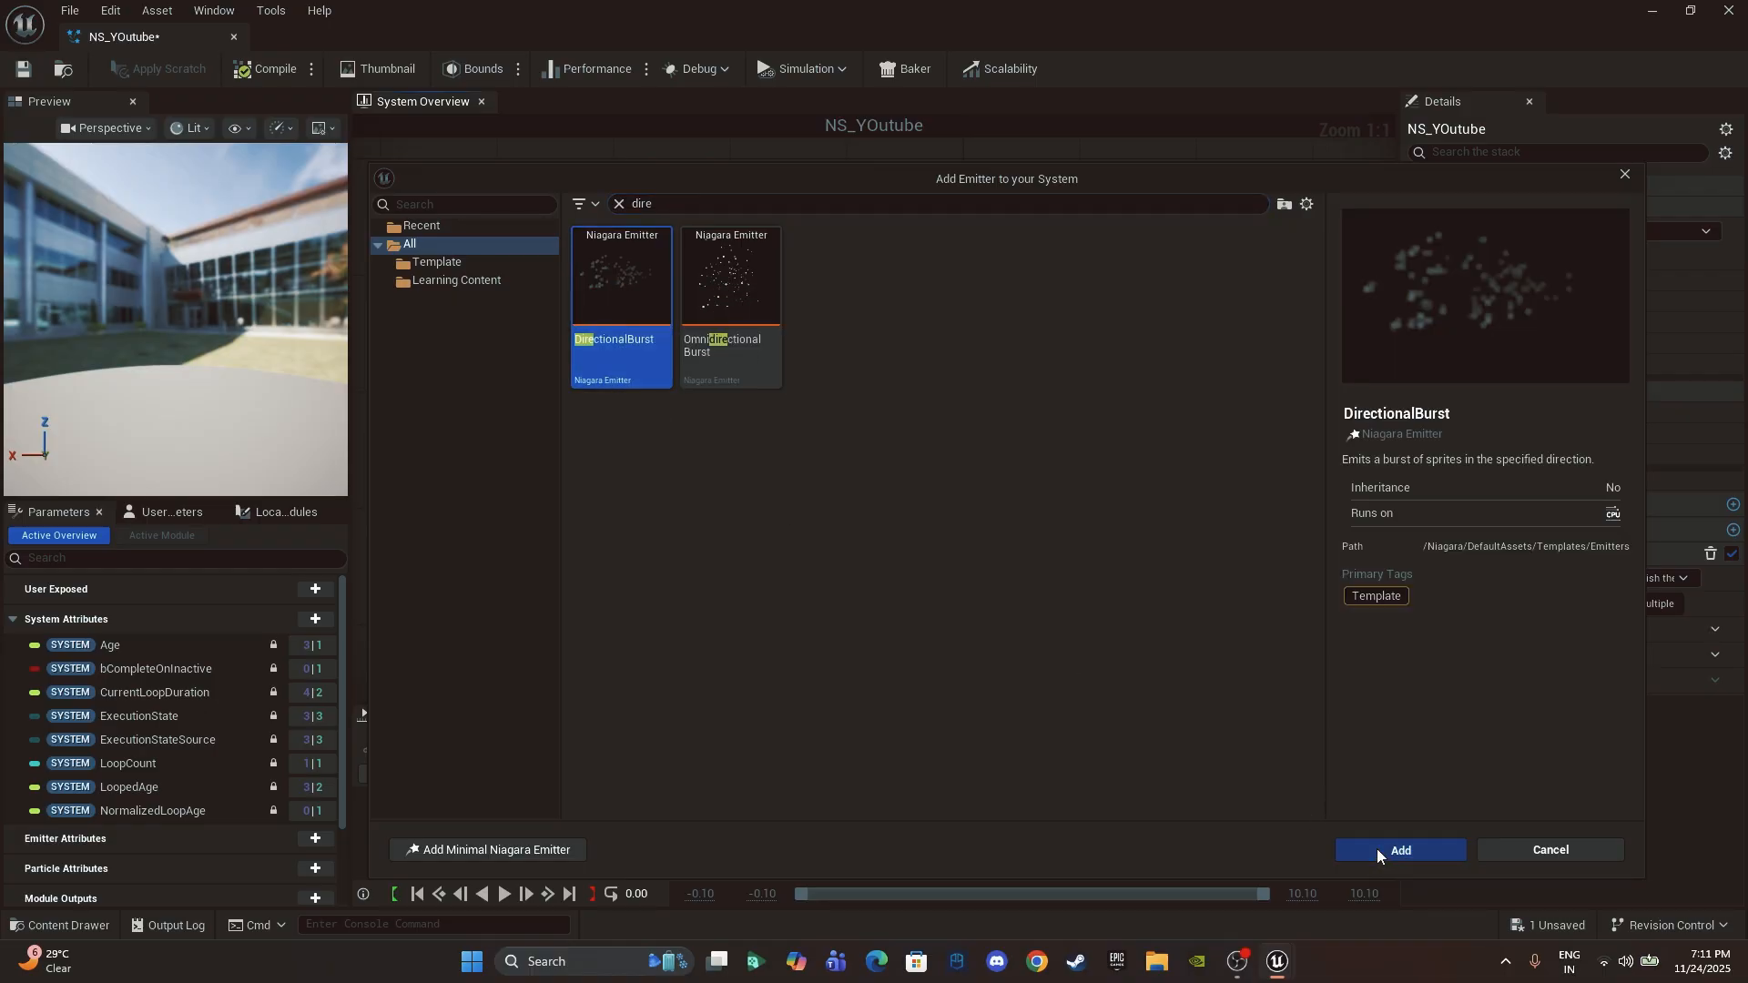
# Step: Place the DirectionalBurst emitter node to the right of the NS_YOutube system node in the System Overview graph
pyautogui.moveTo(1107, 637); pyautogui.dragTo(1035, 276, button='right')
pyautogui.moveTo(1058, 338); pyautogui.dragTo(1035, 592, button='right')
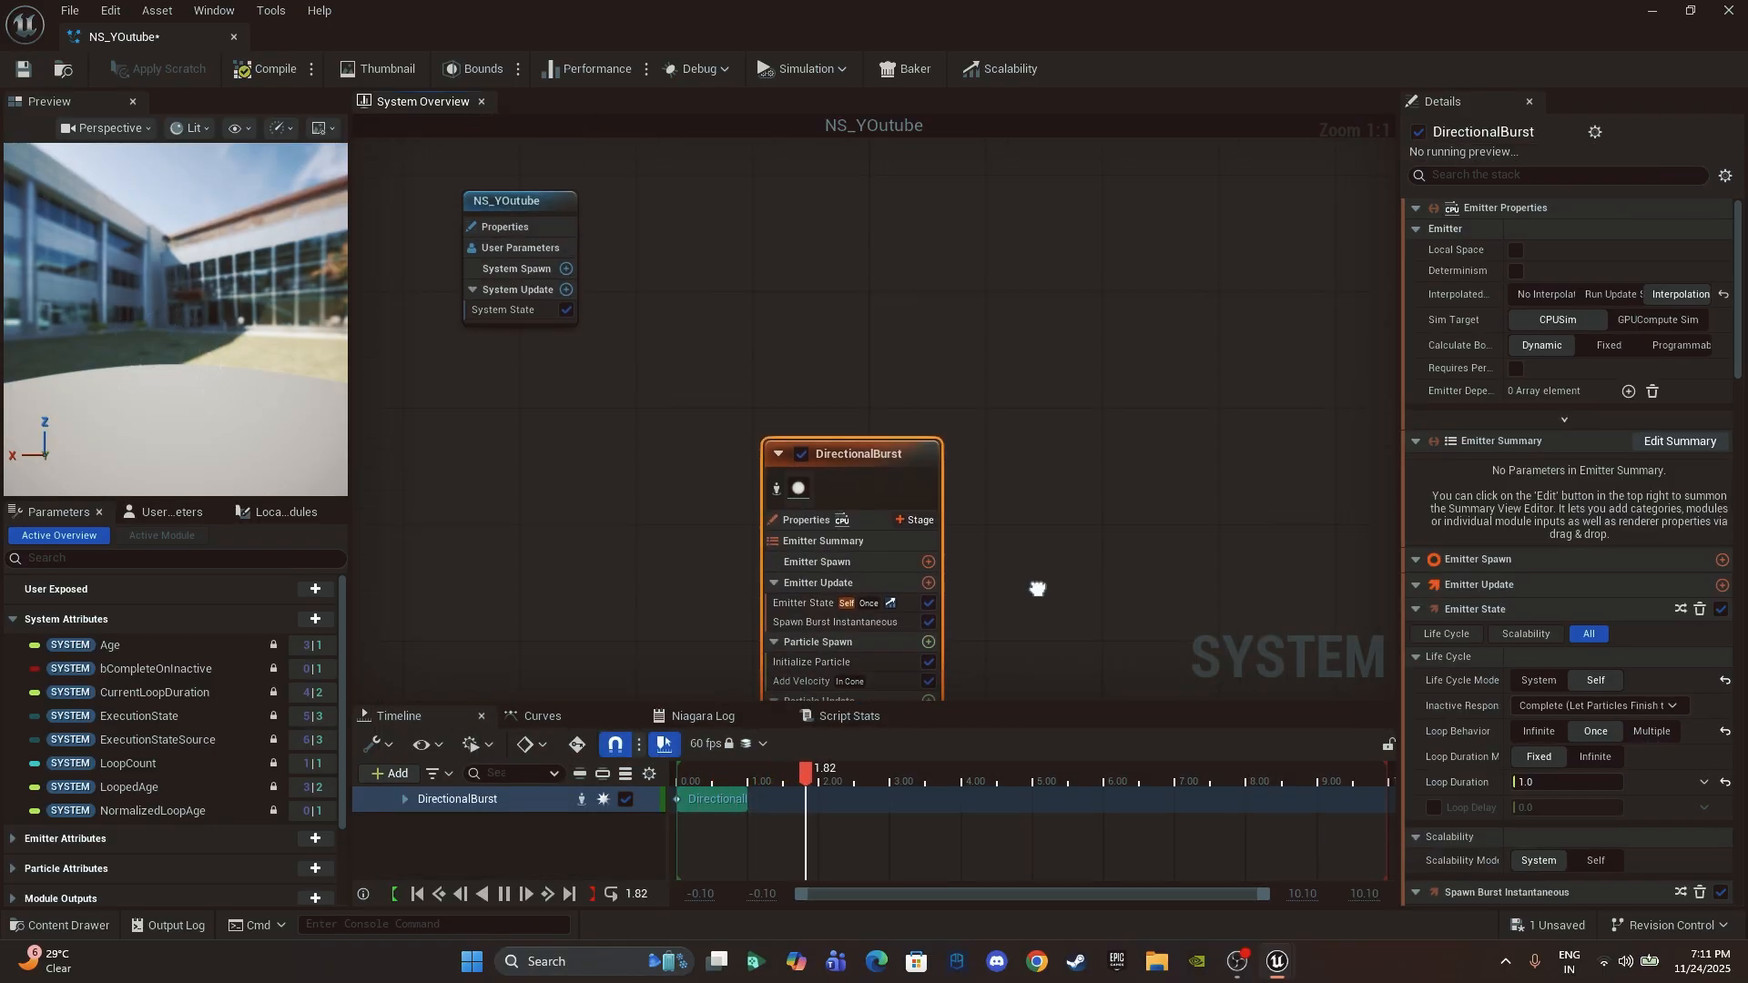
pyautogui.moveTo(829, 455); pyautogui.dragTo(758, 217)
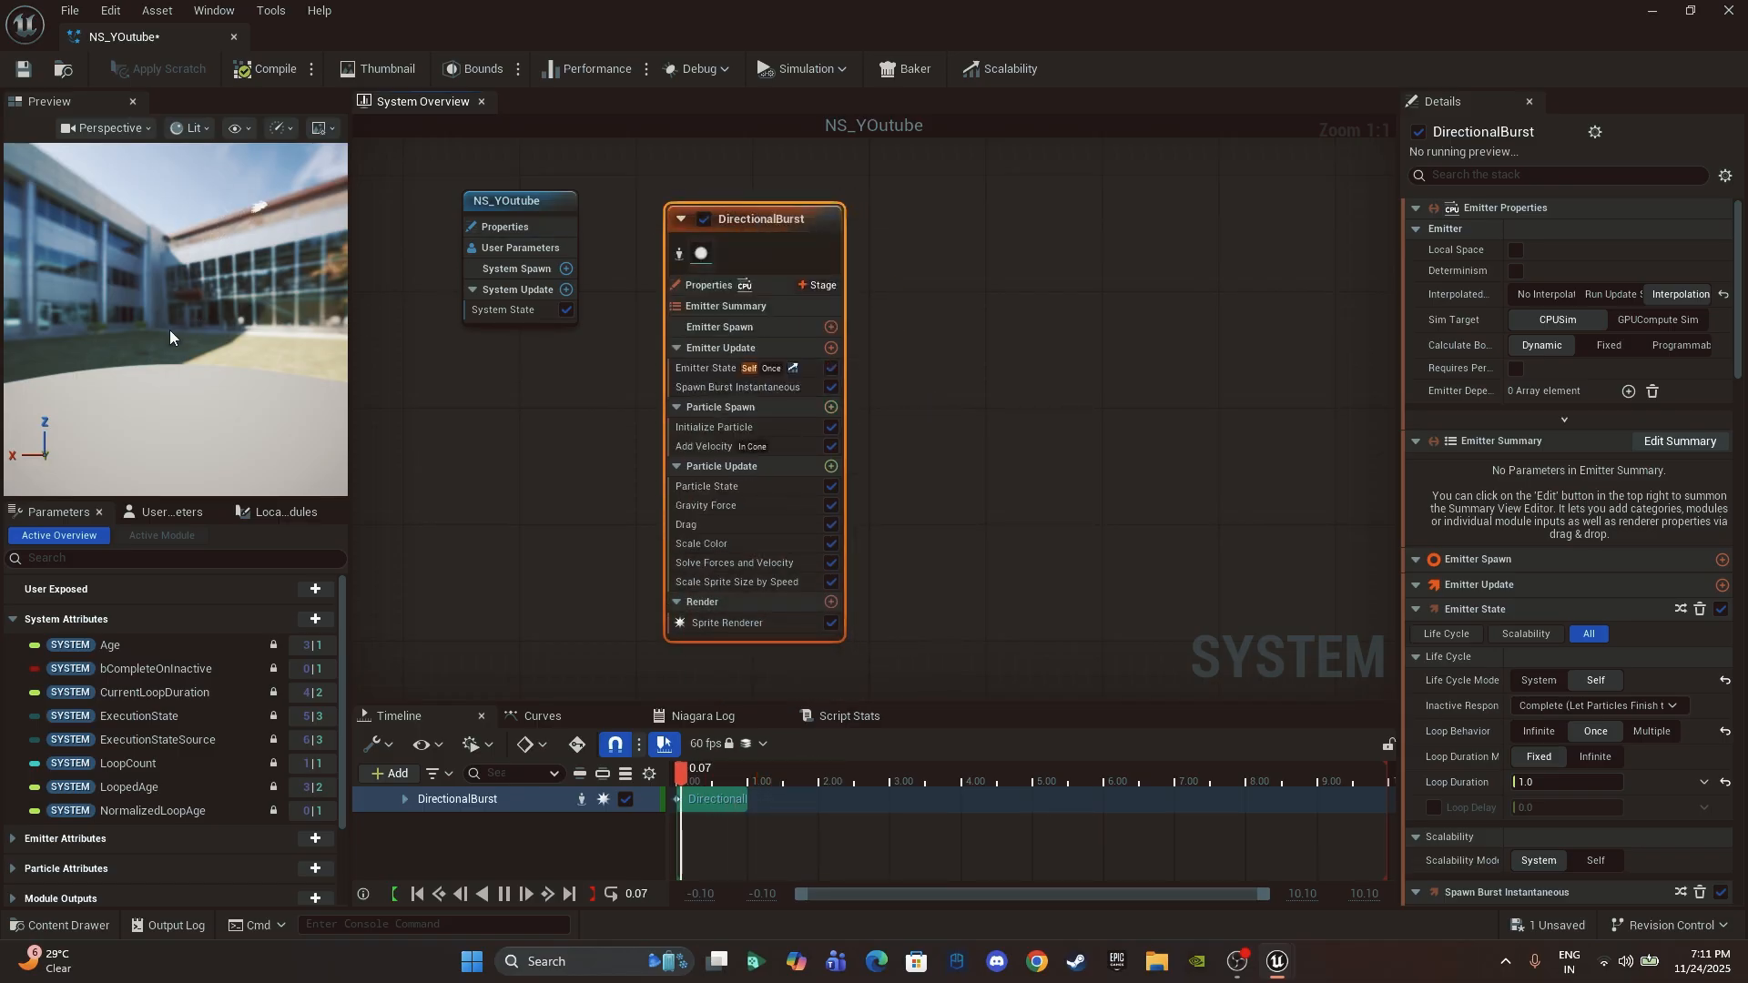
pyautogui.moveTo(166, 331); pyautogui.dragTo(167, 357)
pyautogui.moveTo(165, 331); pyautogui.dragTo(165, 339, button='right')
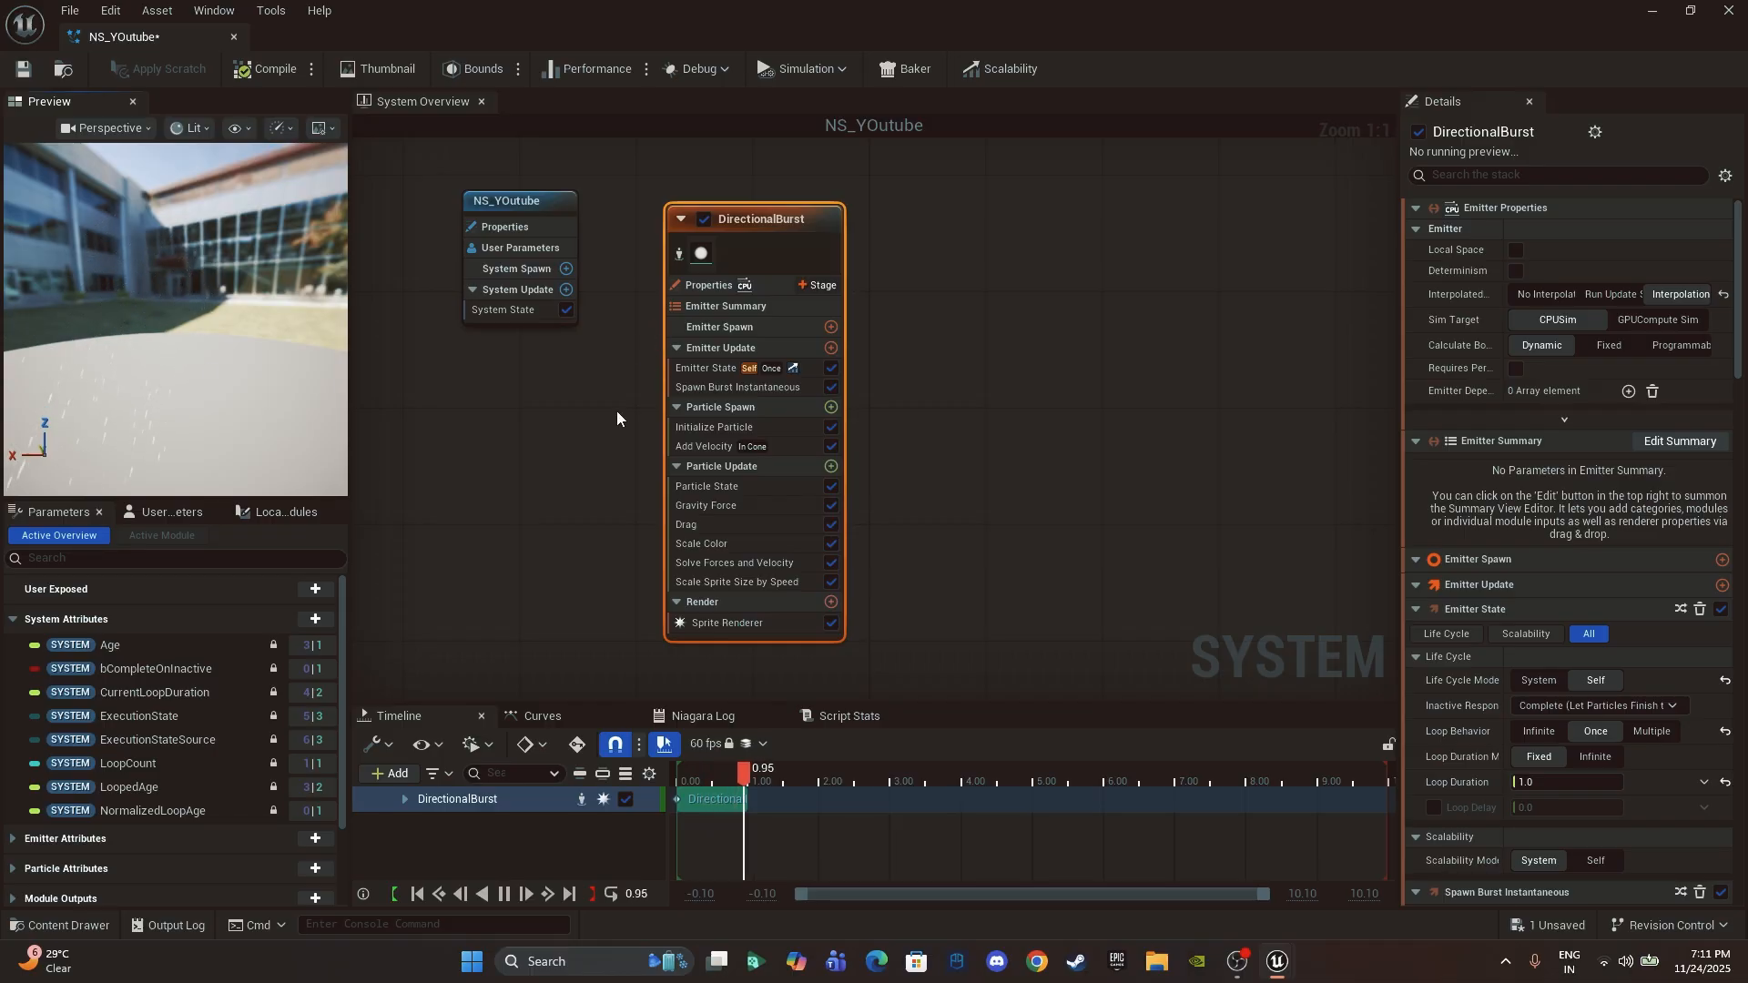
# Step: Open the preview scene settings, hide the environment in the preview, and show it again
pyautogui.click(856, 209)
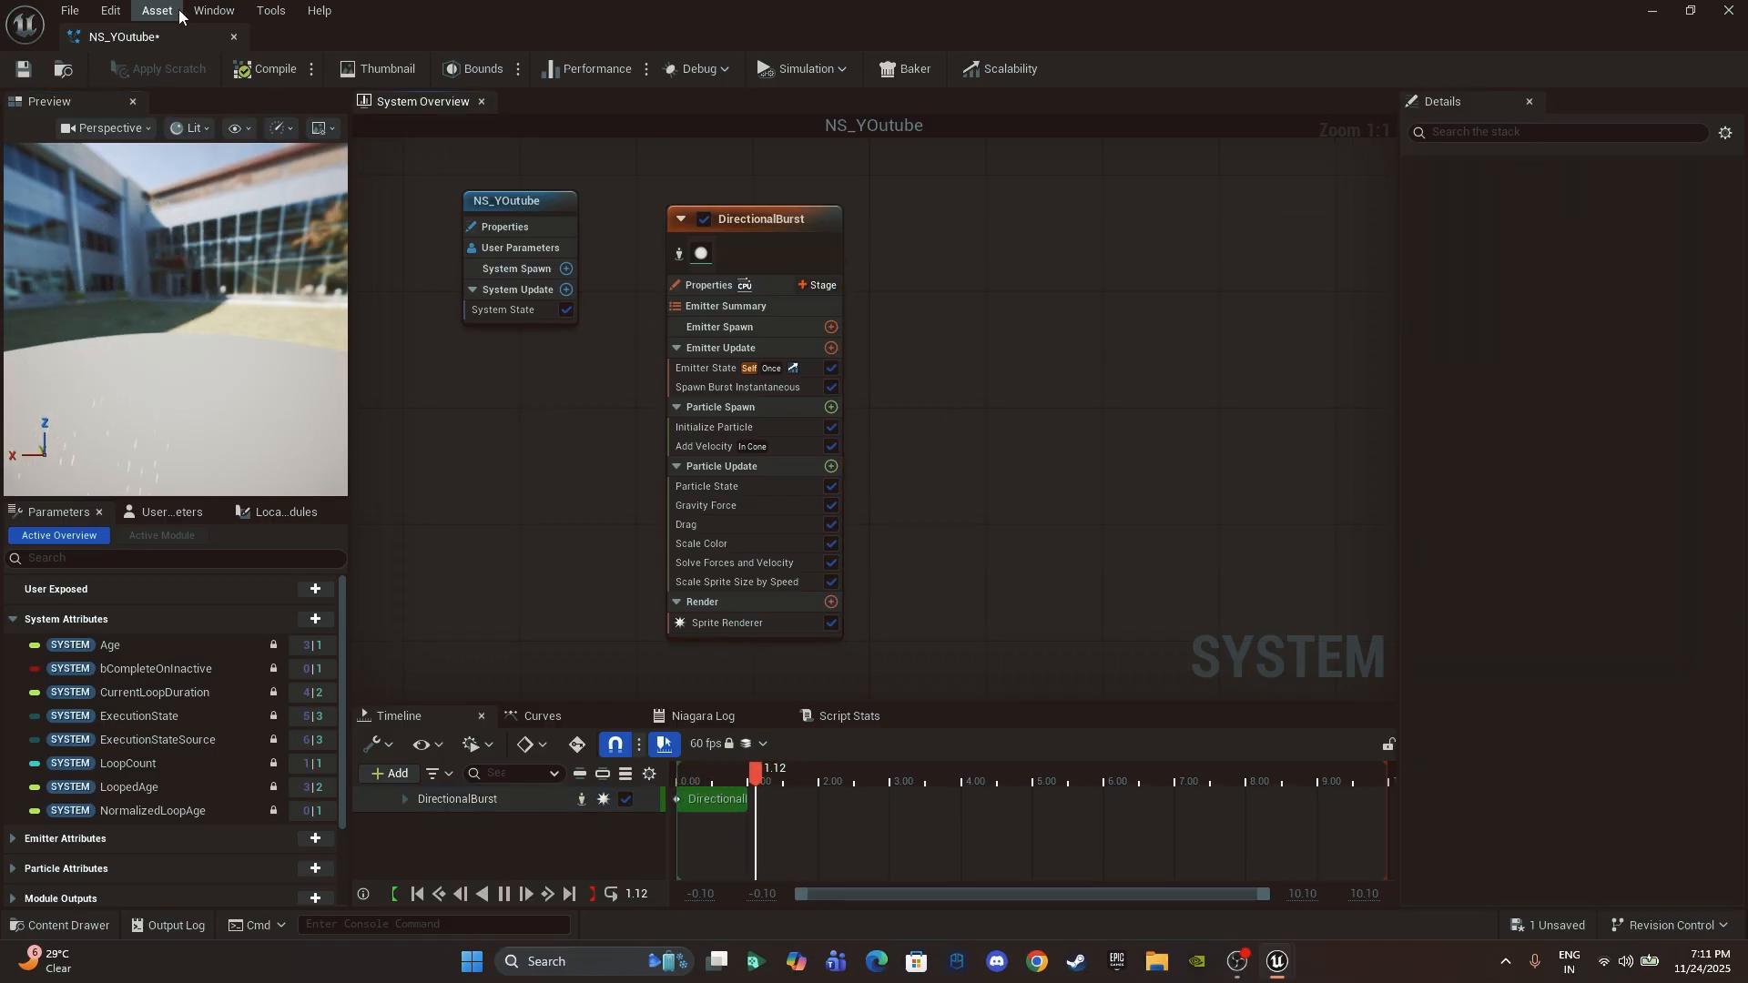
pyautogui.click(214, 10)
pyautogui.click(246, 214)
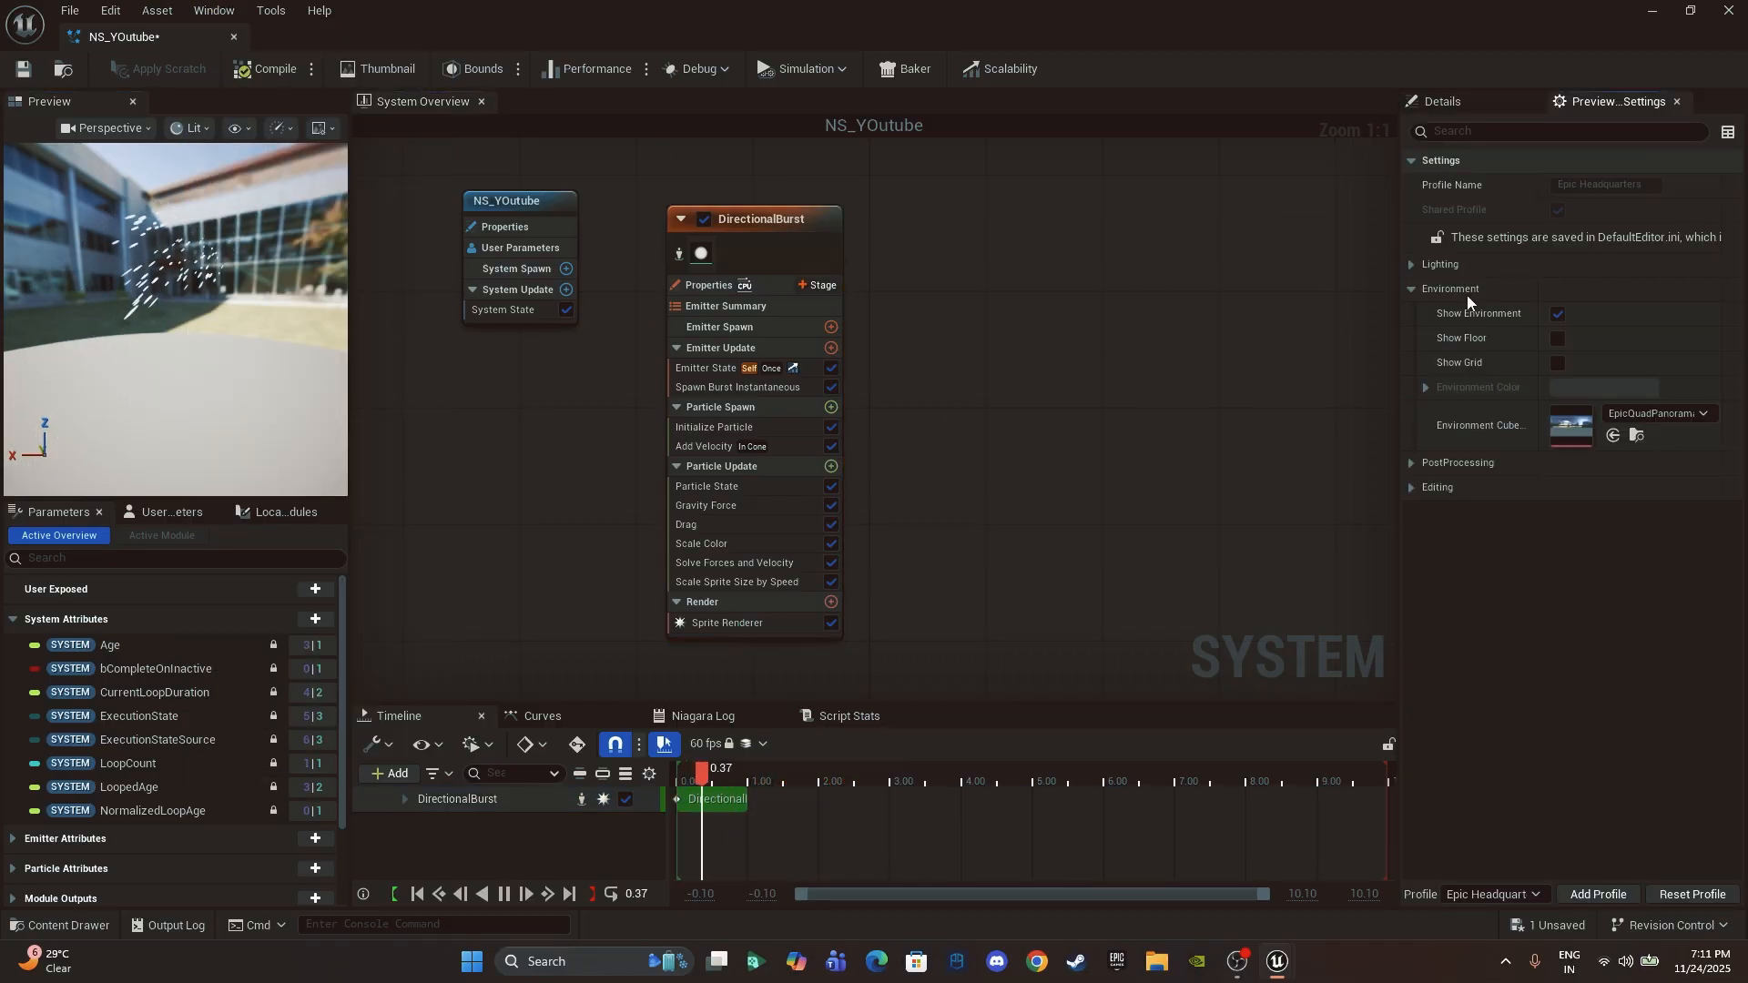
pyautogui.click(1560, 315)
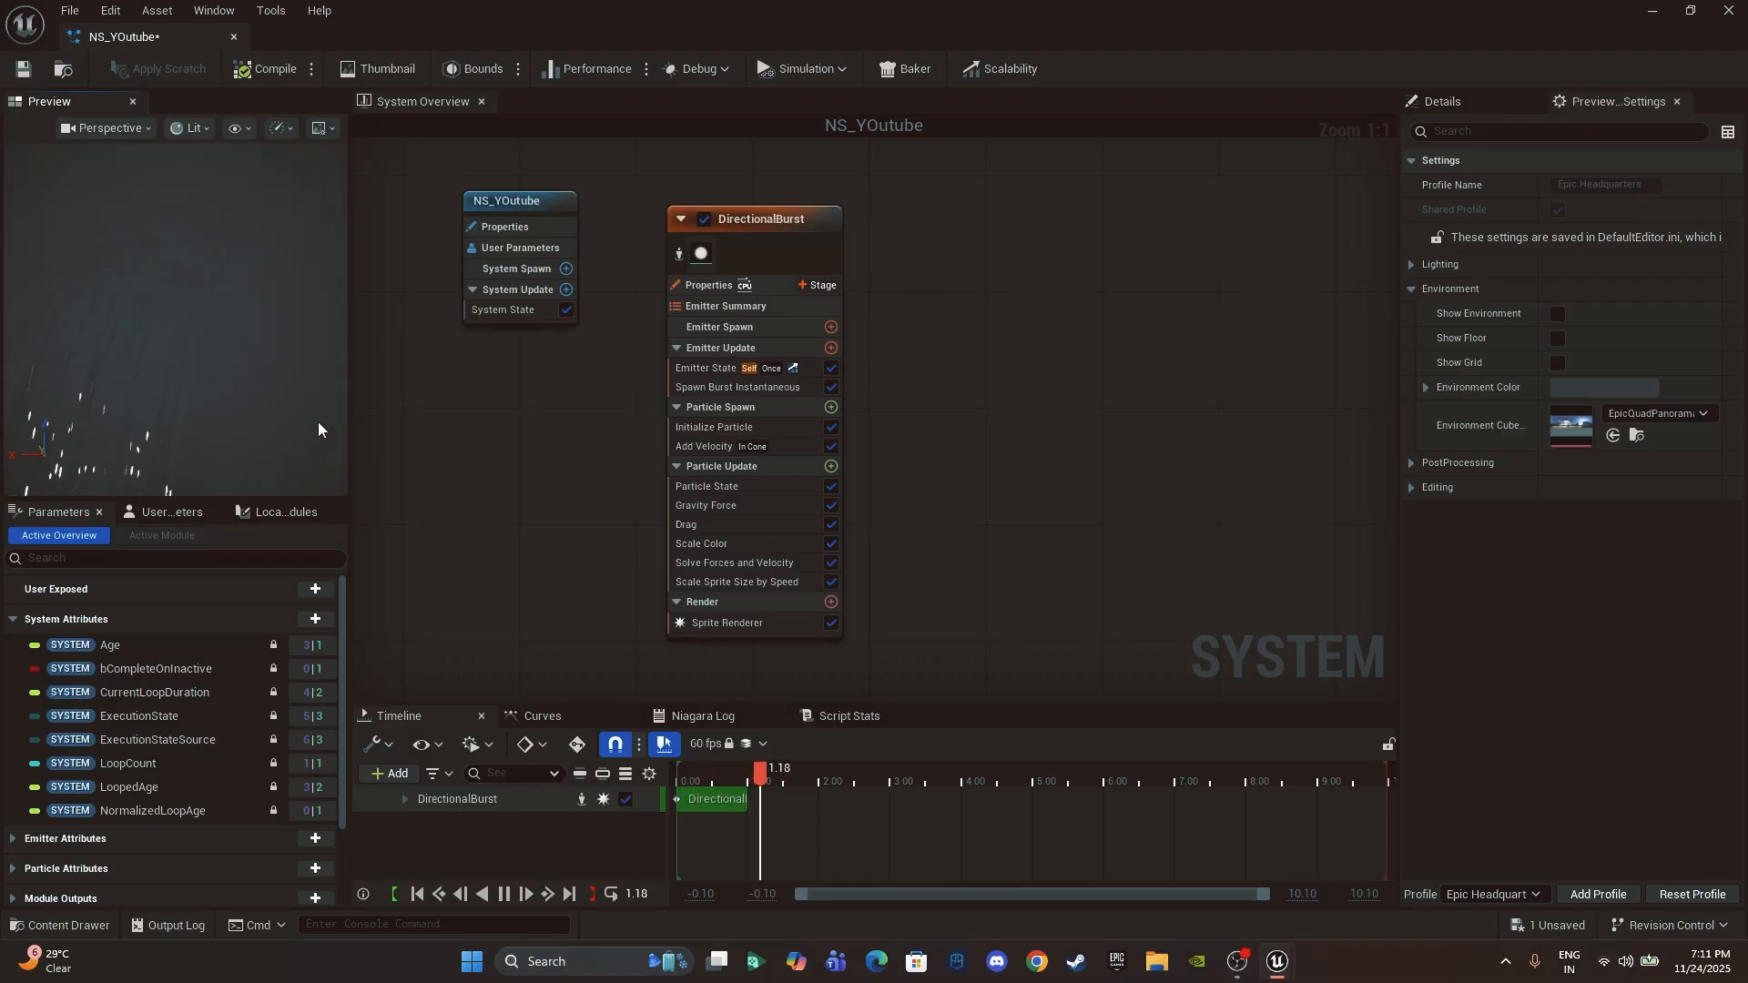
pyautogui.click(326, 130)
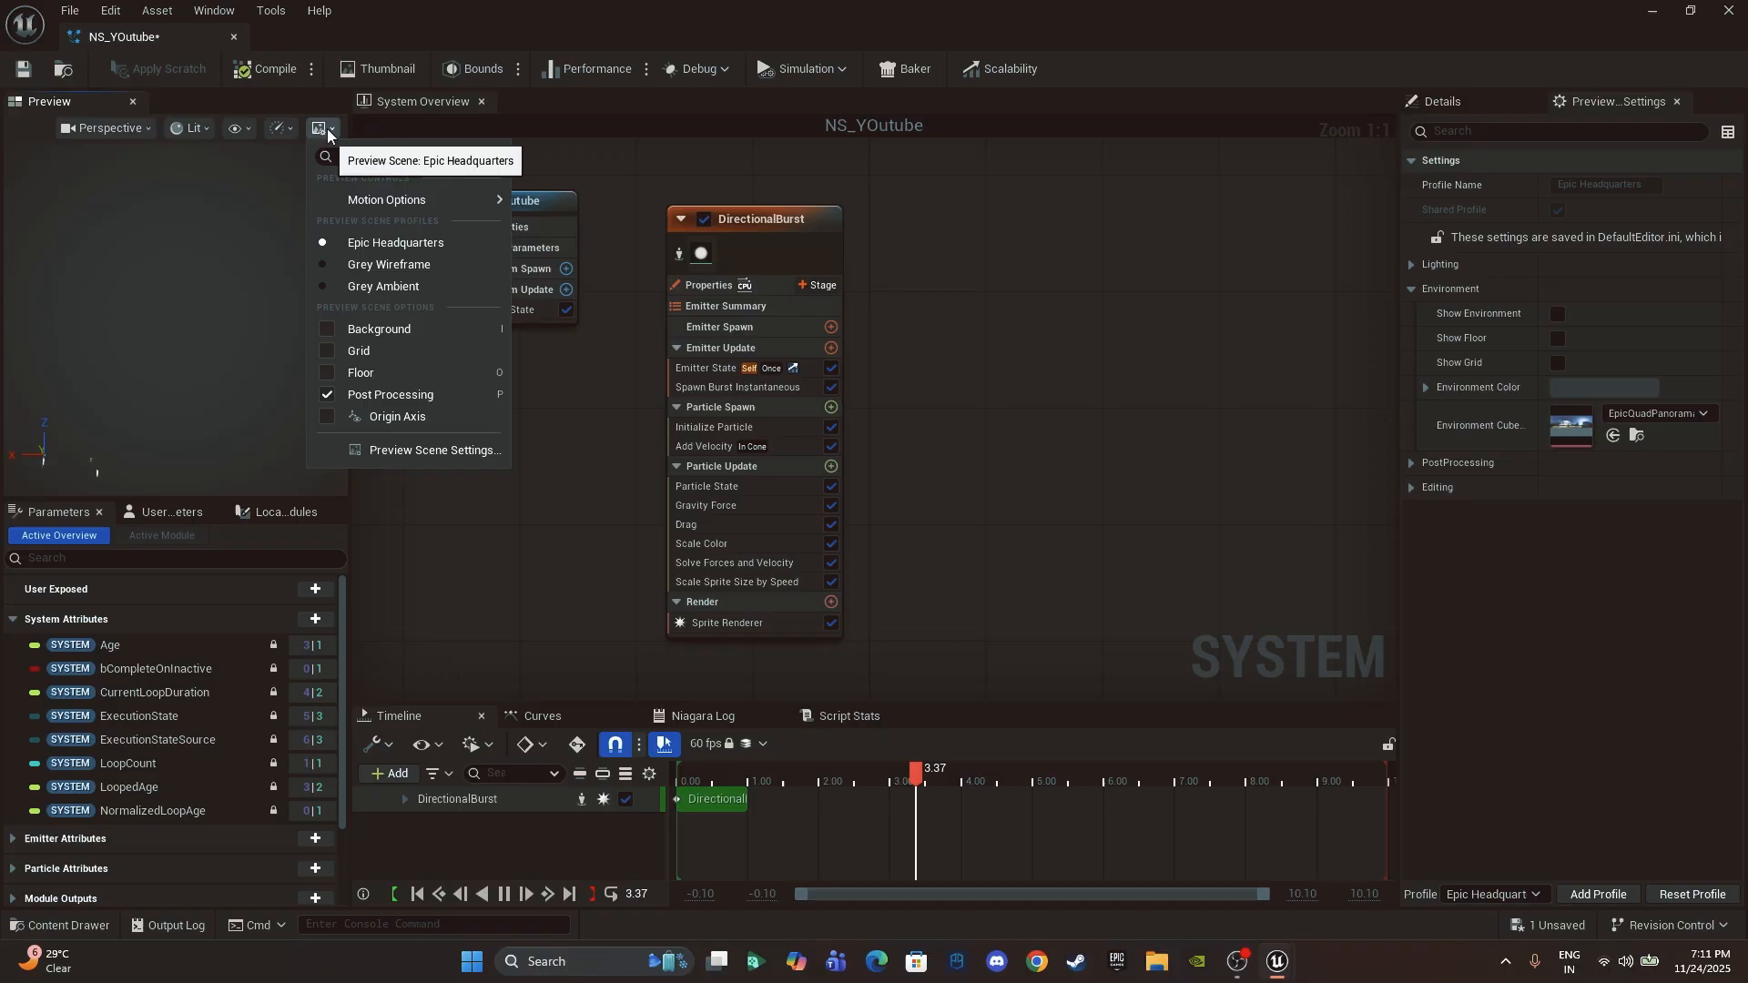
pyautogui.click(1107, 321)
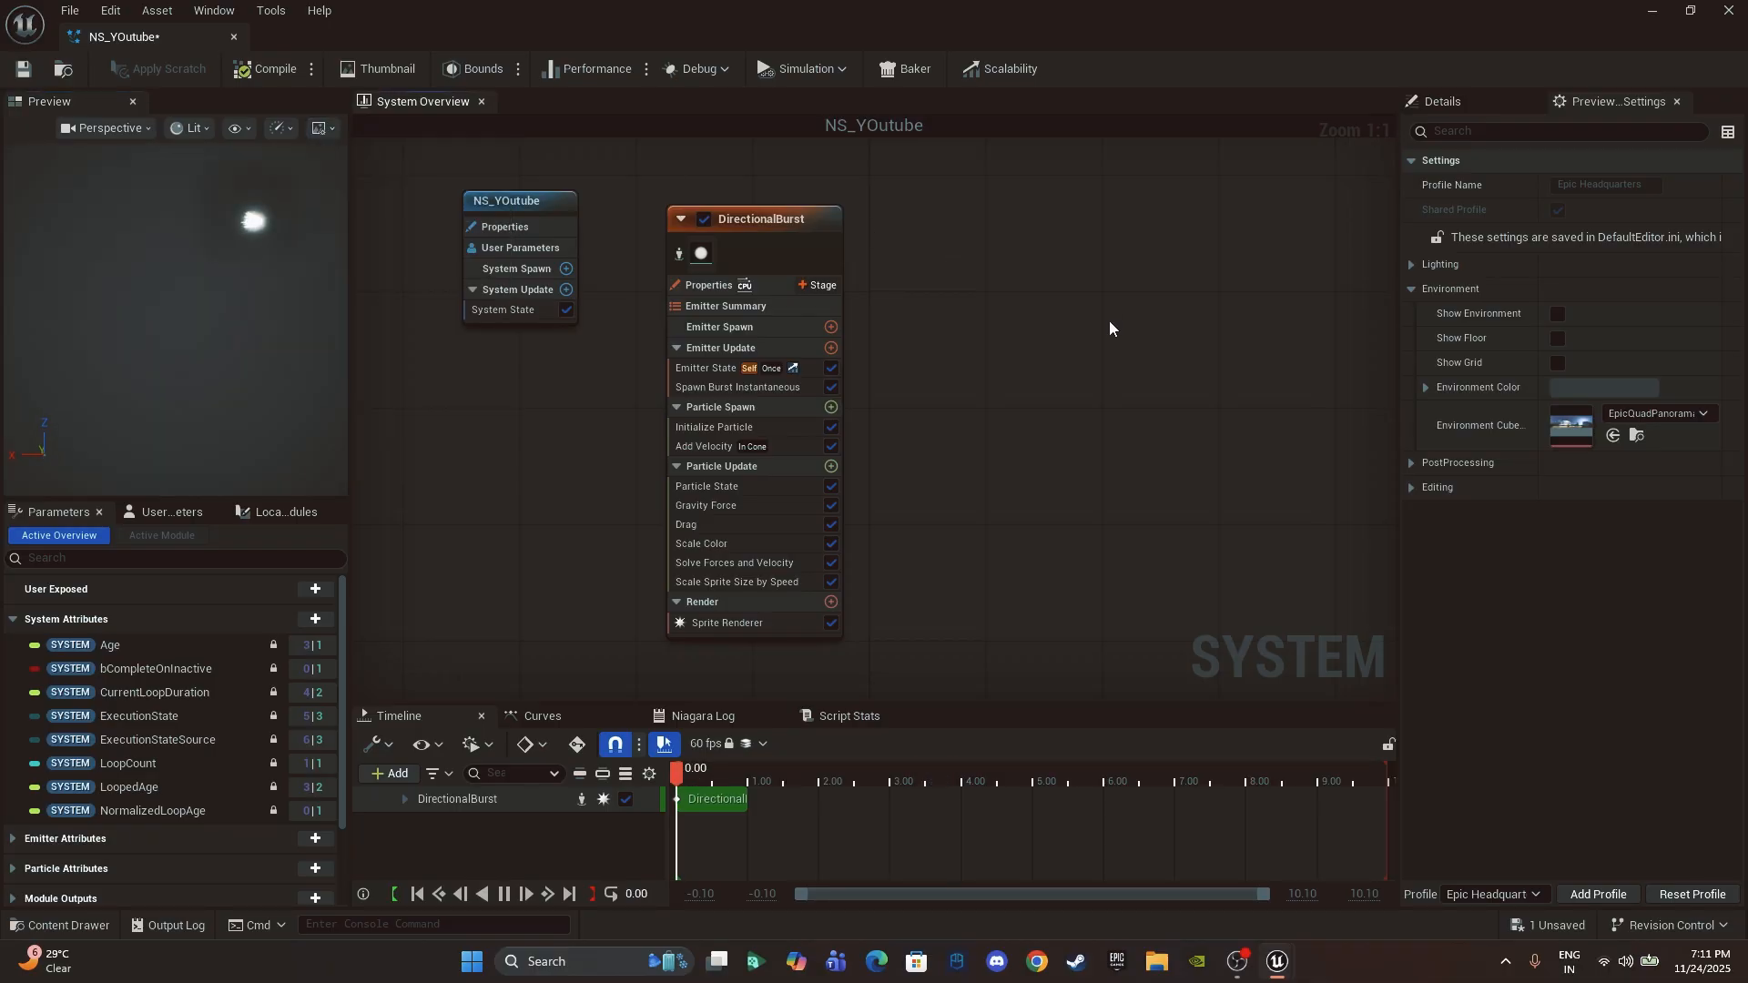
pyautogui.click(1559, 314)
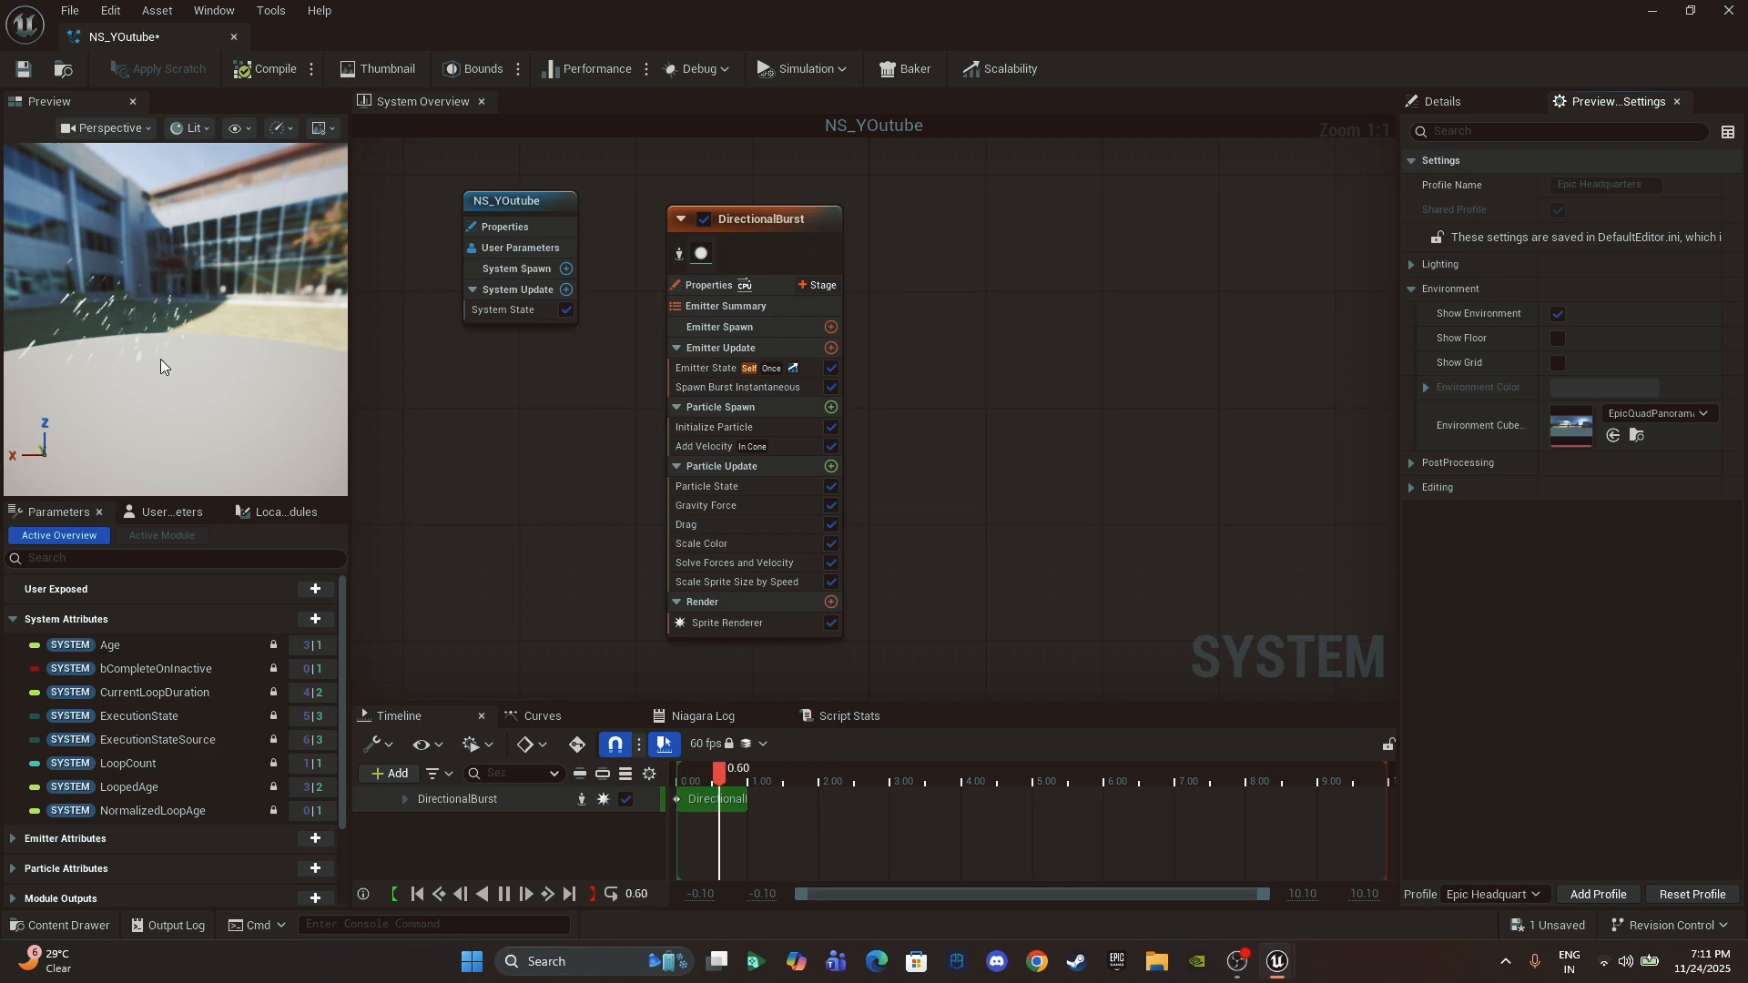
# Step: Move the DirectionalBurst node closer to the system node and try Fixed bounds in its emitter properties before returning to Dynamic
pyautogui.moveTo(772, 228); pyautogui.dragTo(736, 224)
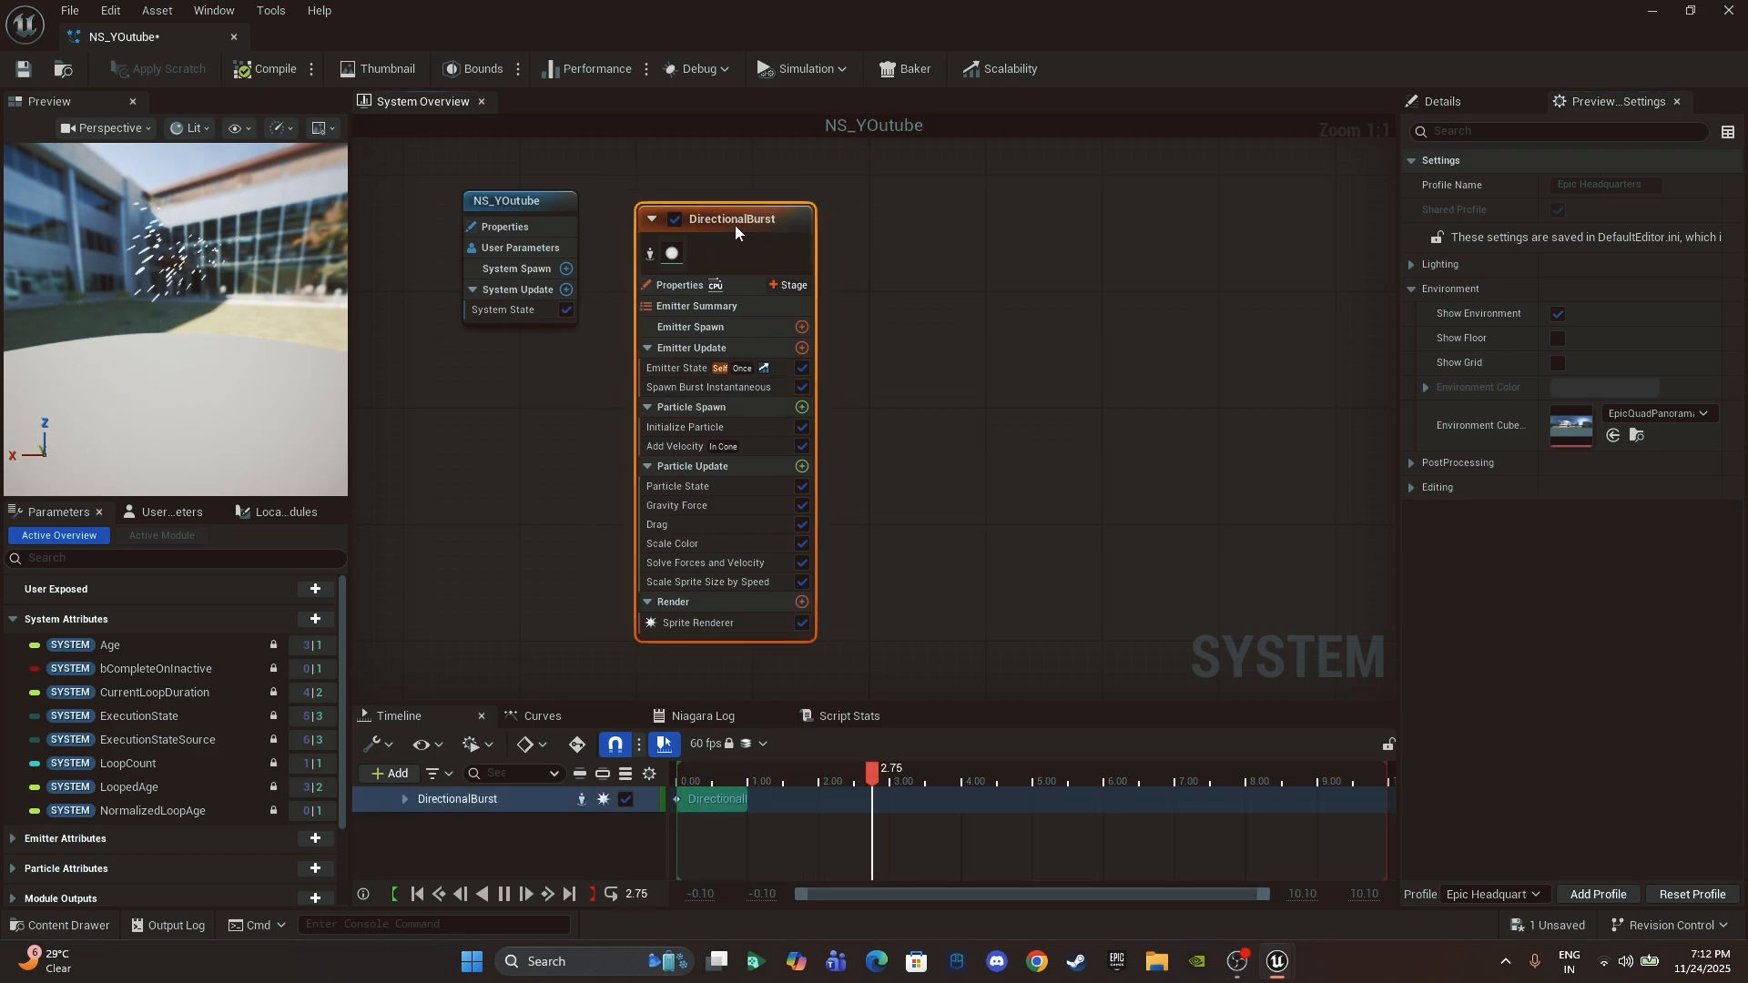
pyautogui.click(685, 286)
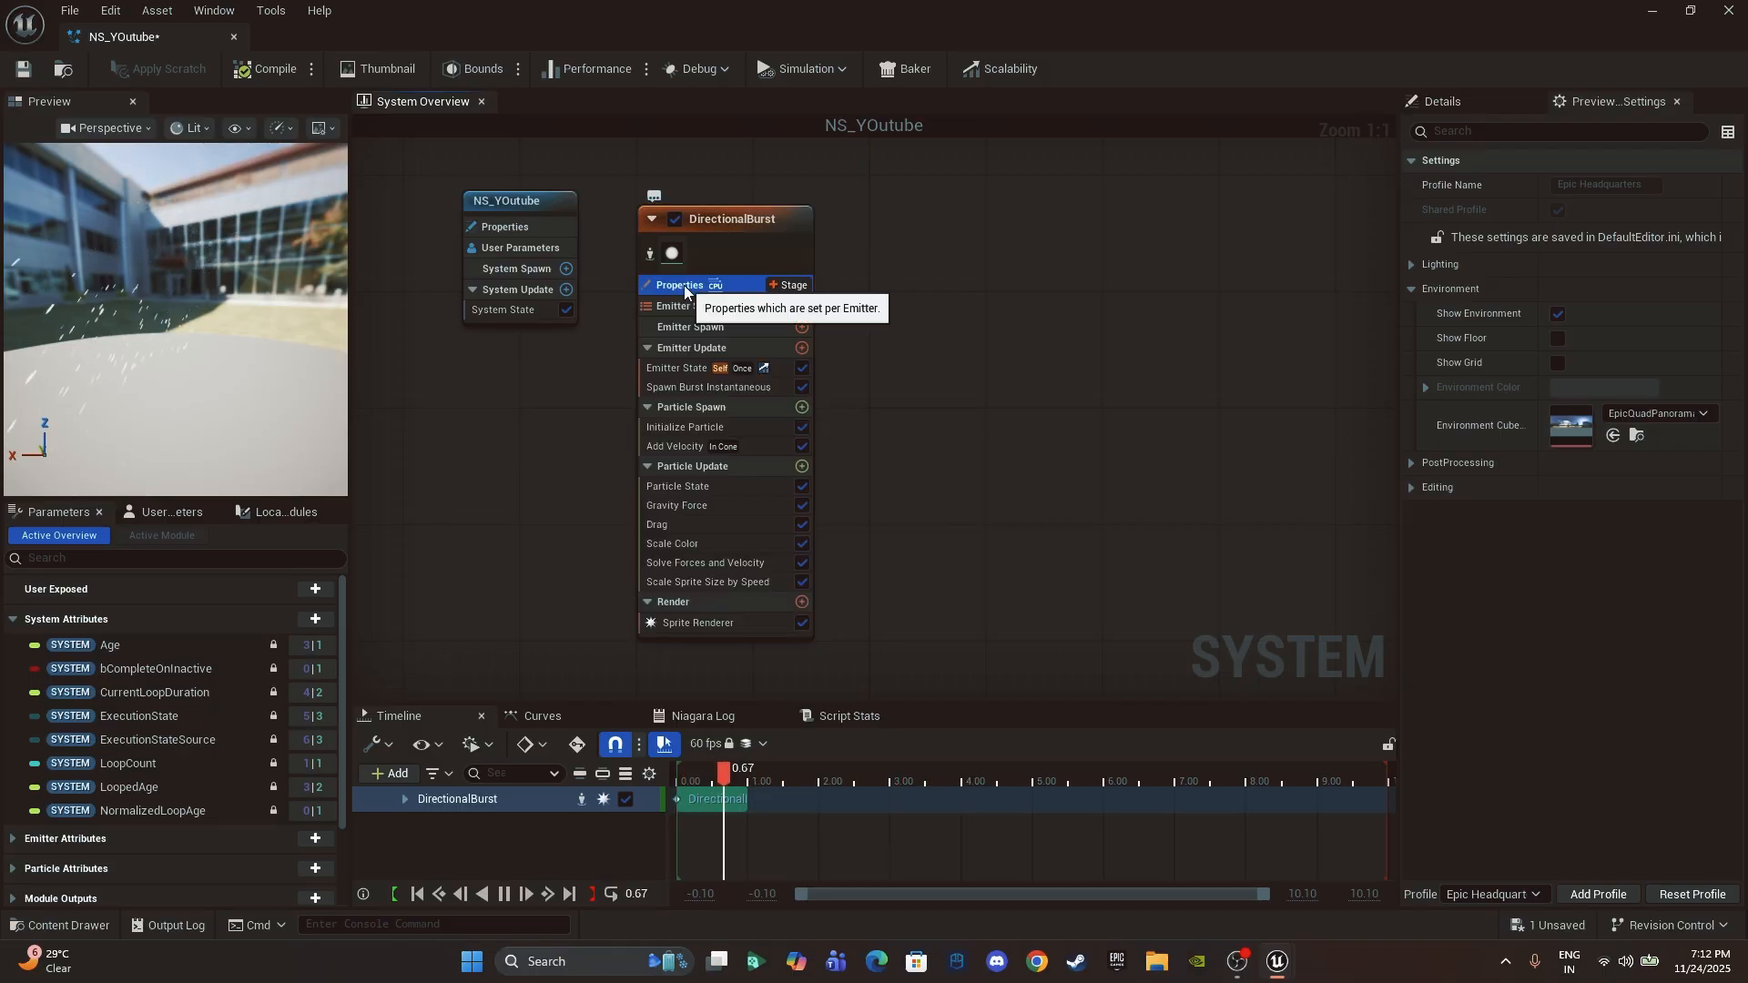
pyautogui.click(1501, 102)
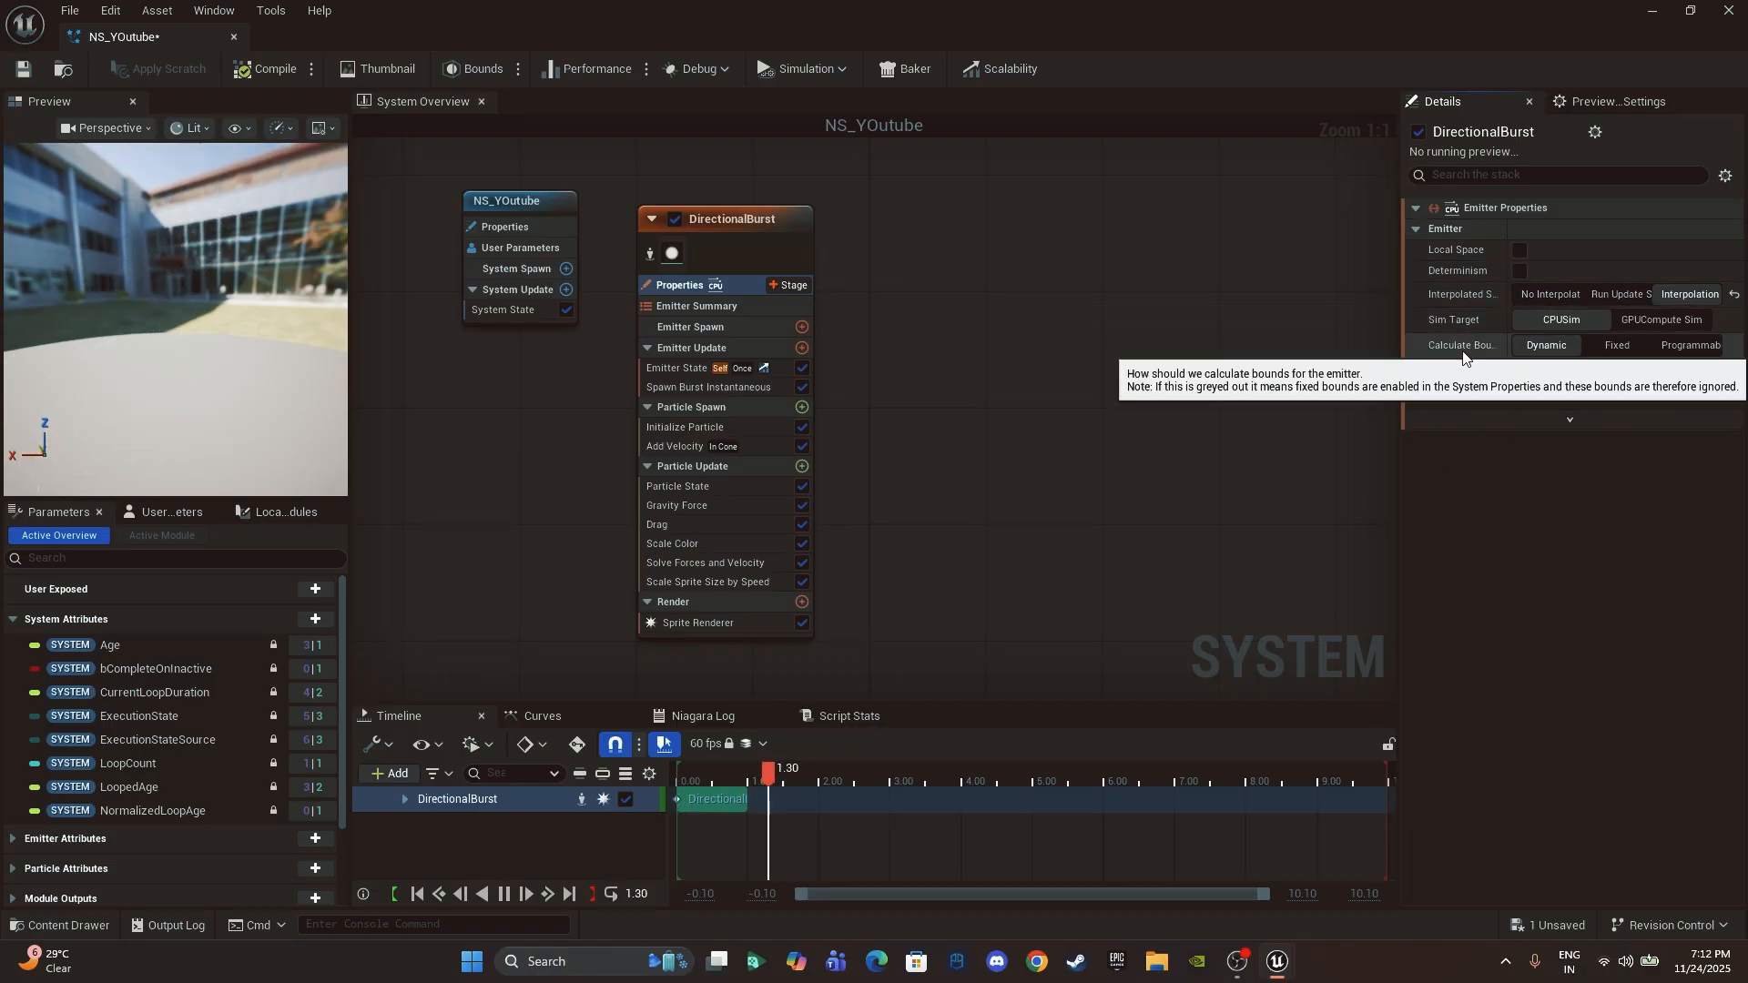
pyautogui.click(1604, 344)
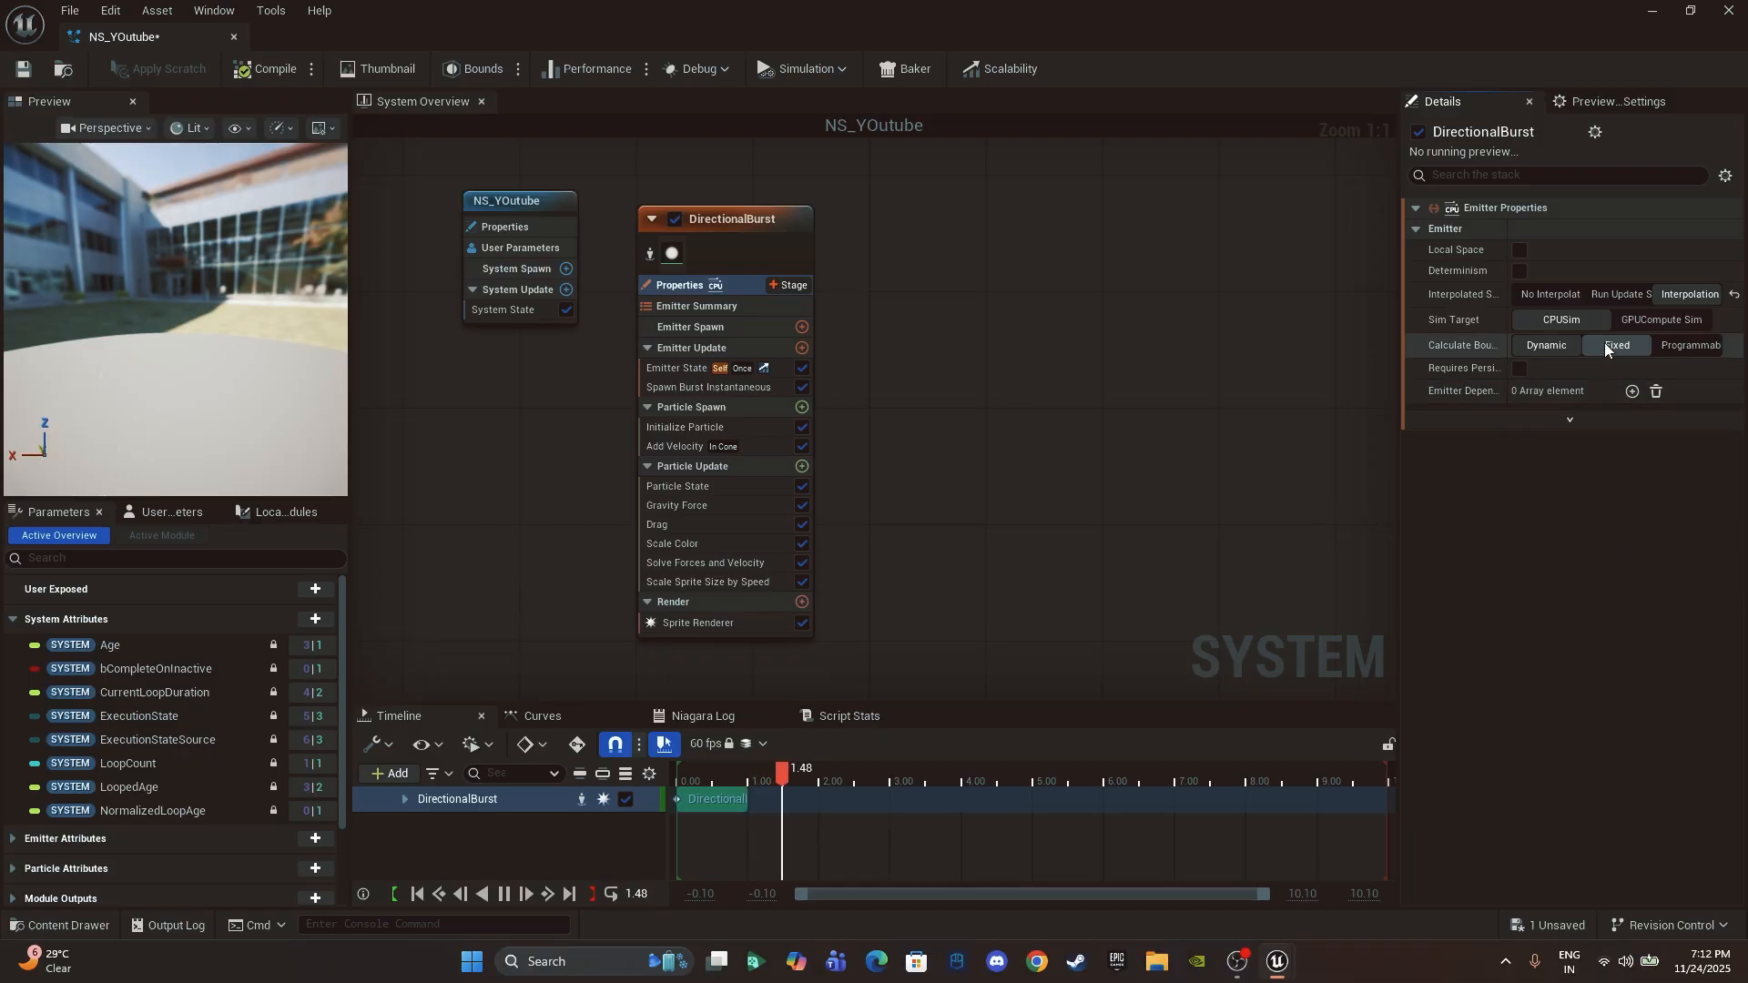
pyautogui.click(1546, 345)
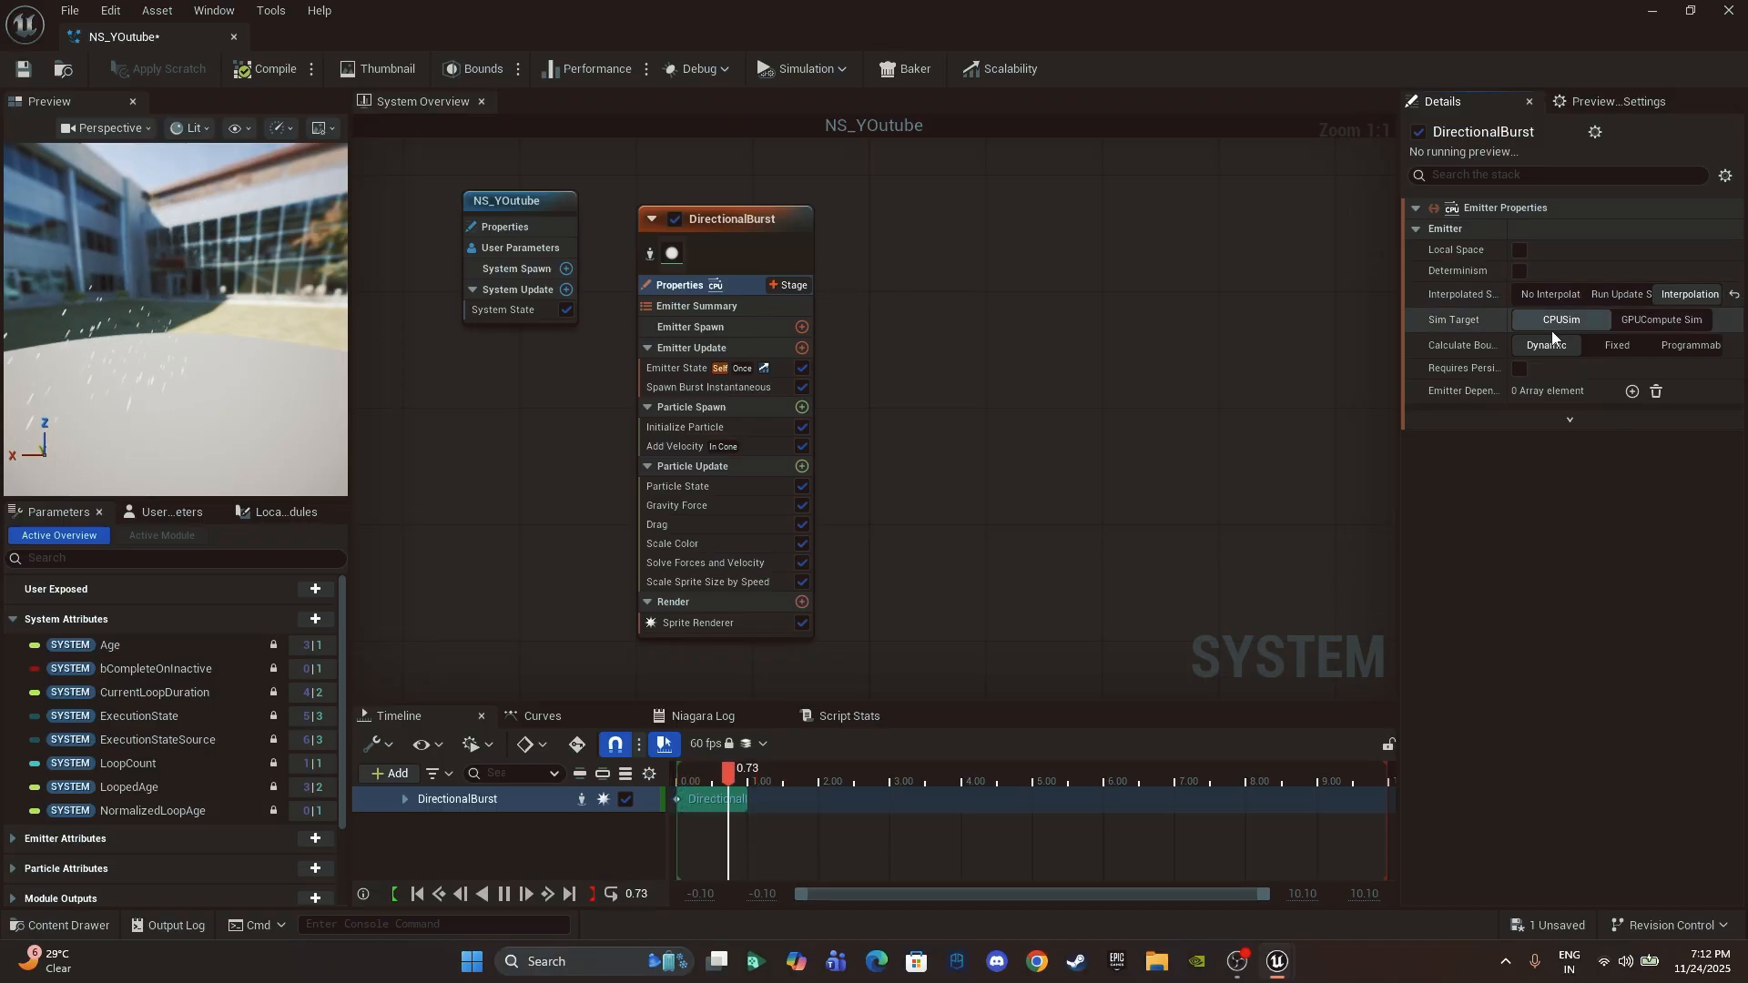
# Step: Examine the Emitter State, Spawn Burst Instantaneous, Emitter Update, Emitter Summary and Emitter Spawn details of DirectionalBurst
pyautogui.click(676, 369)
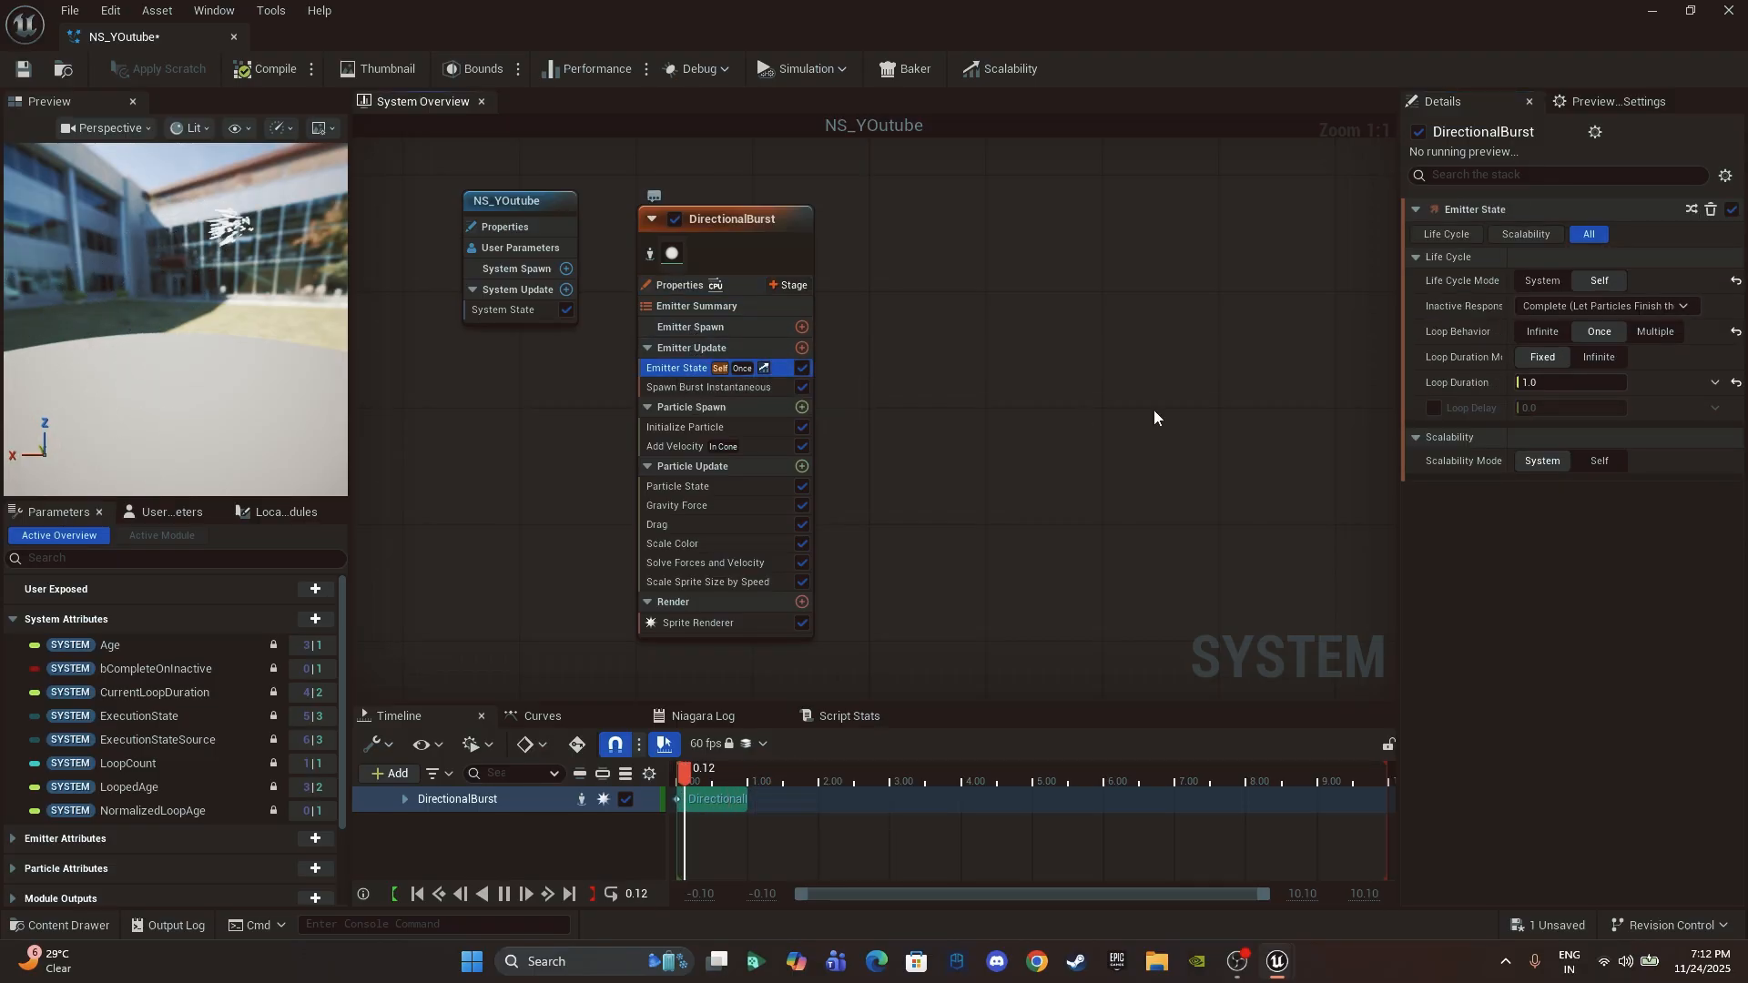
pyautogui.click(685, 387)
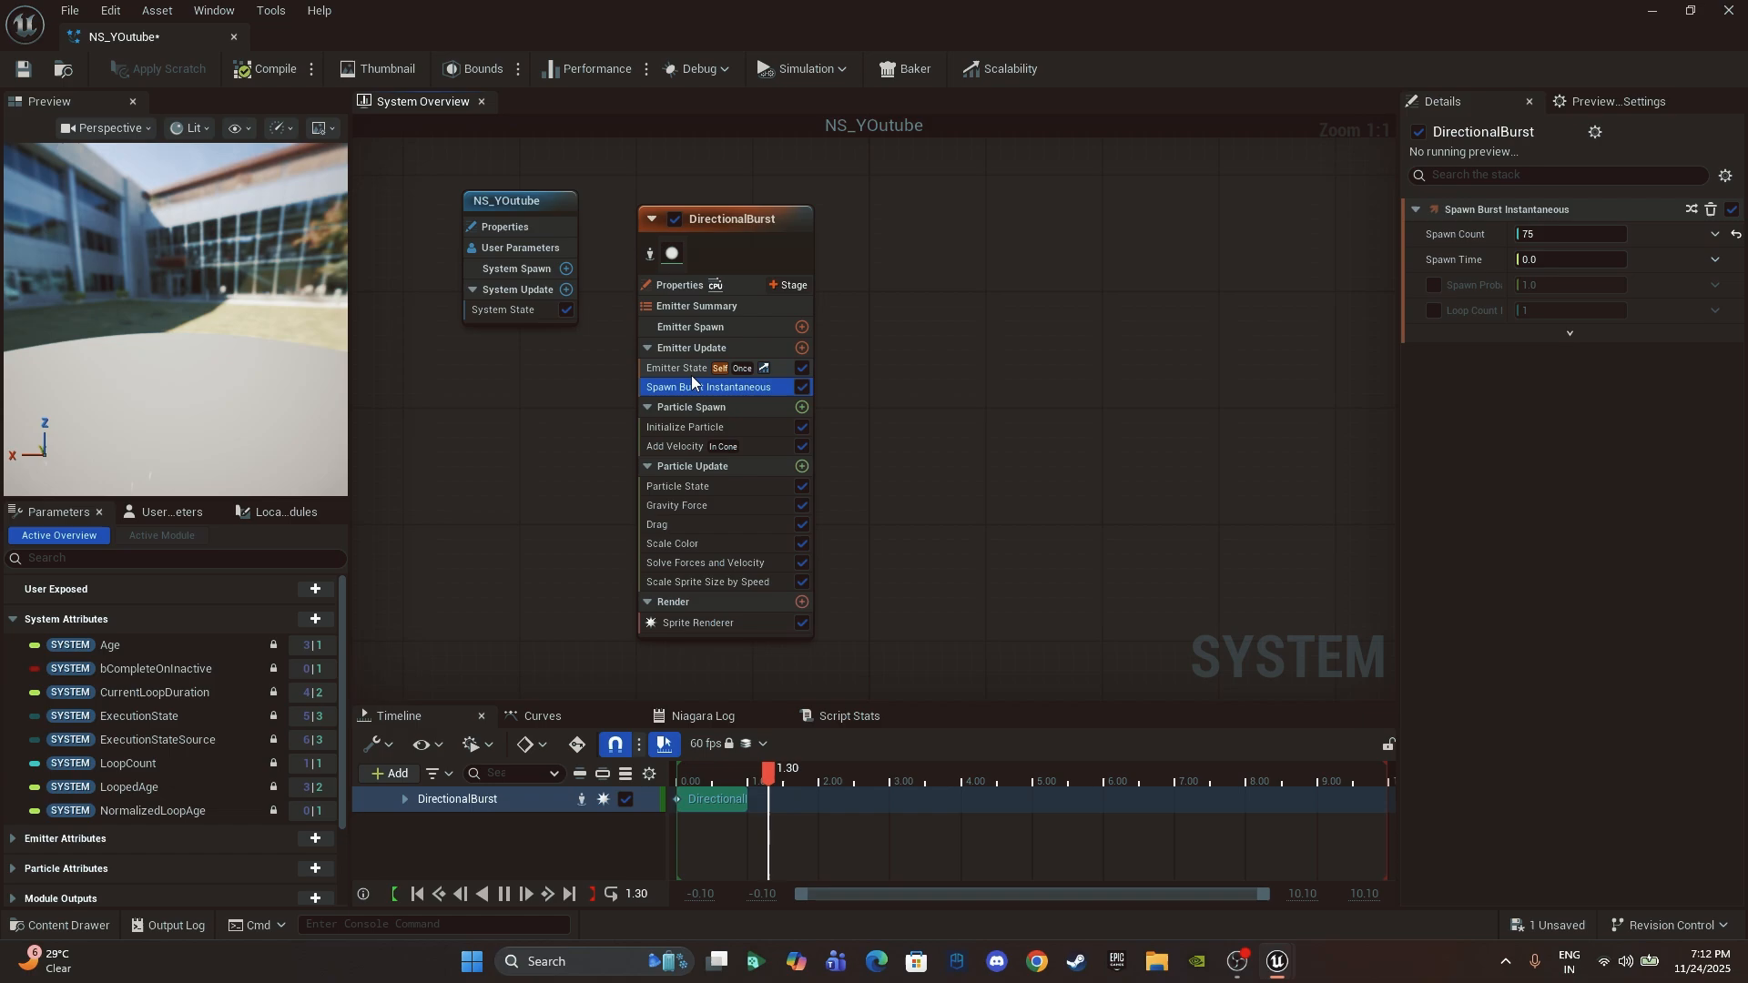
pyautogui.click(685, 352)
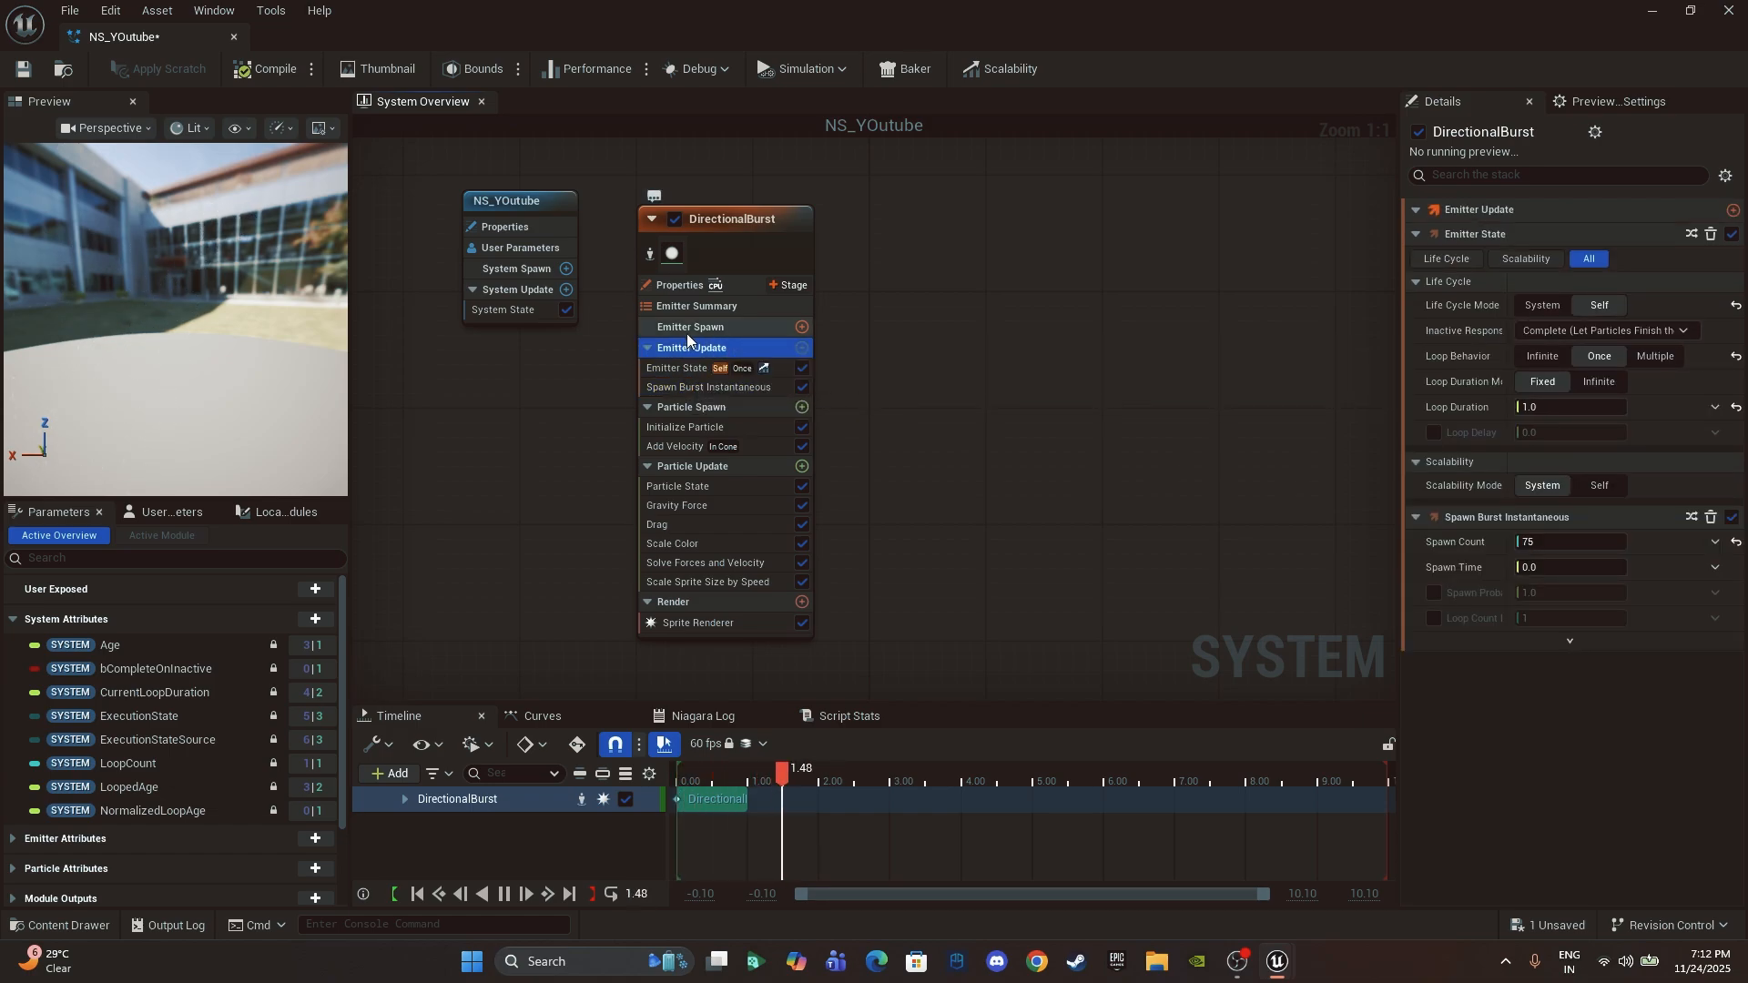
pyautogui.click(693, 306)
pyautogui.click(694, 328)
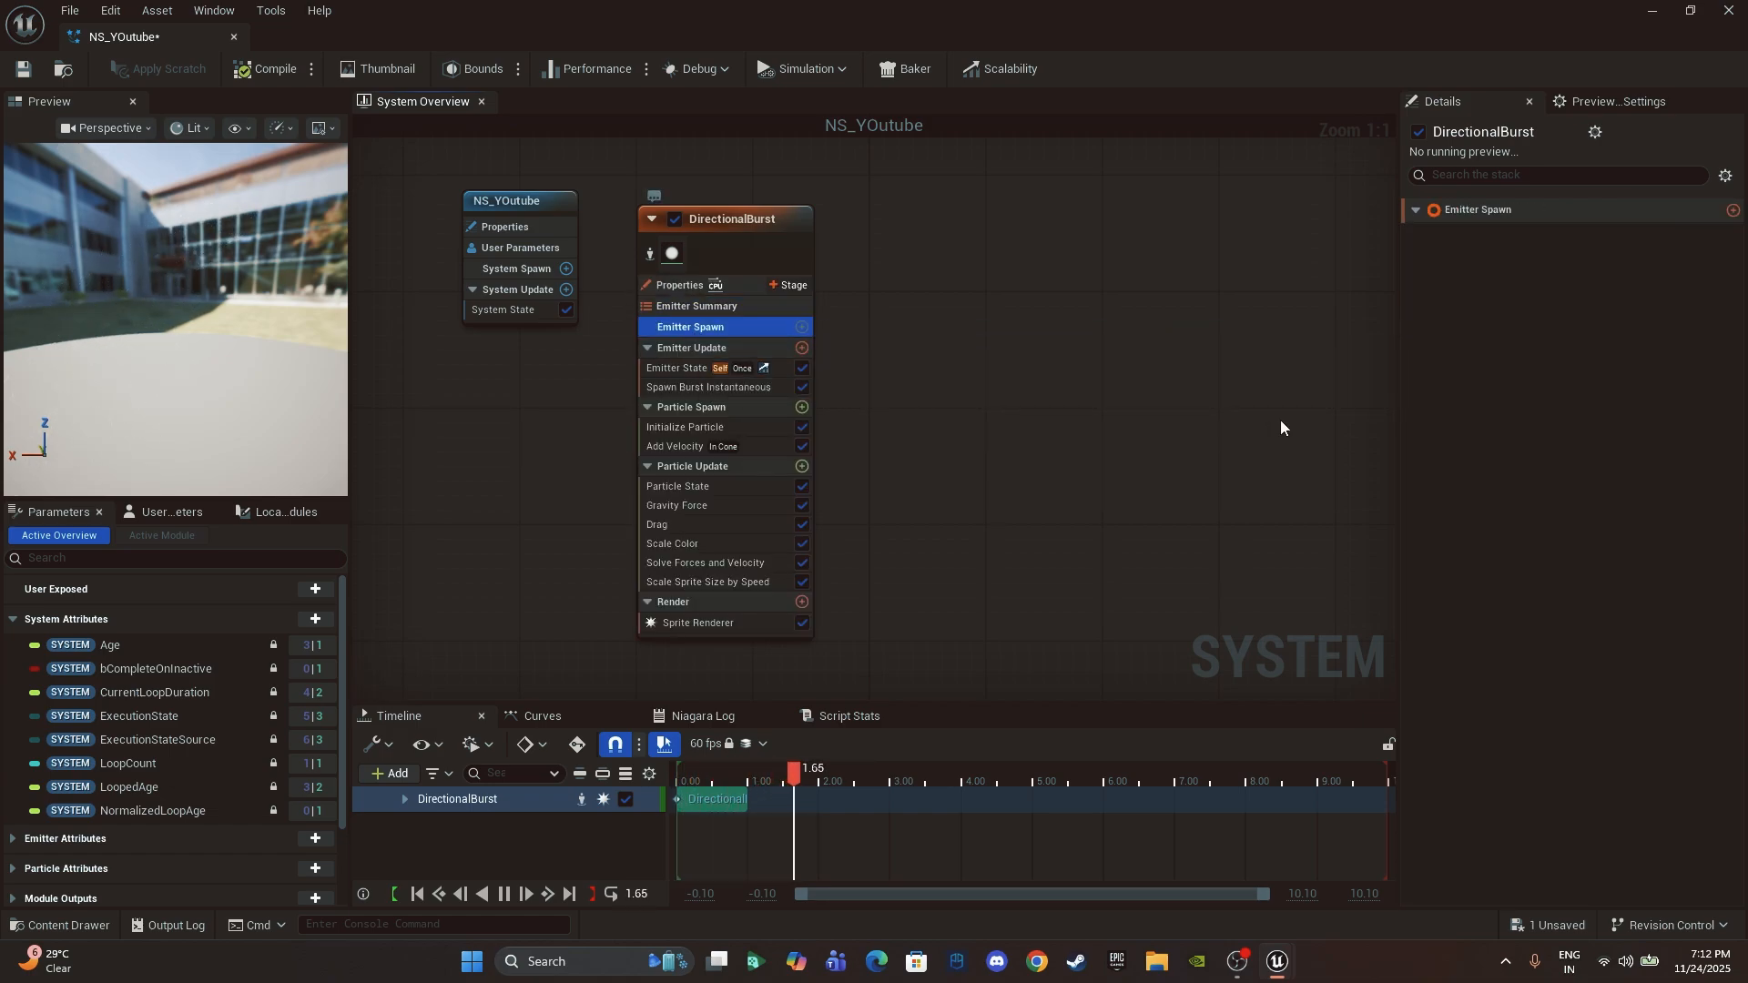
# Step: Set the Loop Duration Mode to Infinite in the Emitter State of DirectionalBurst
pyautogui.click(674, 370)
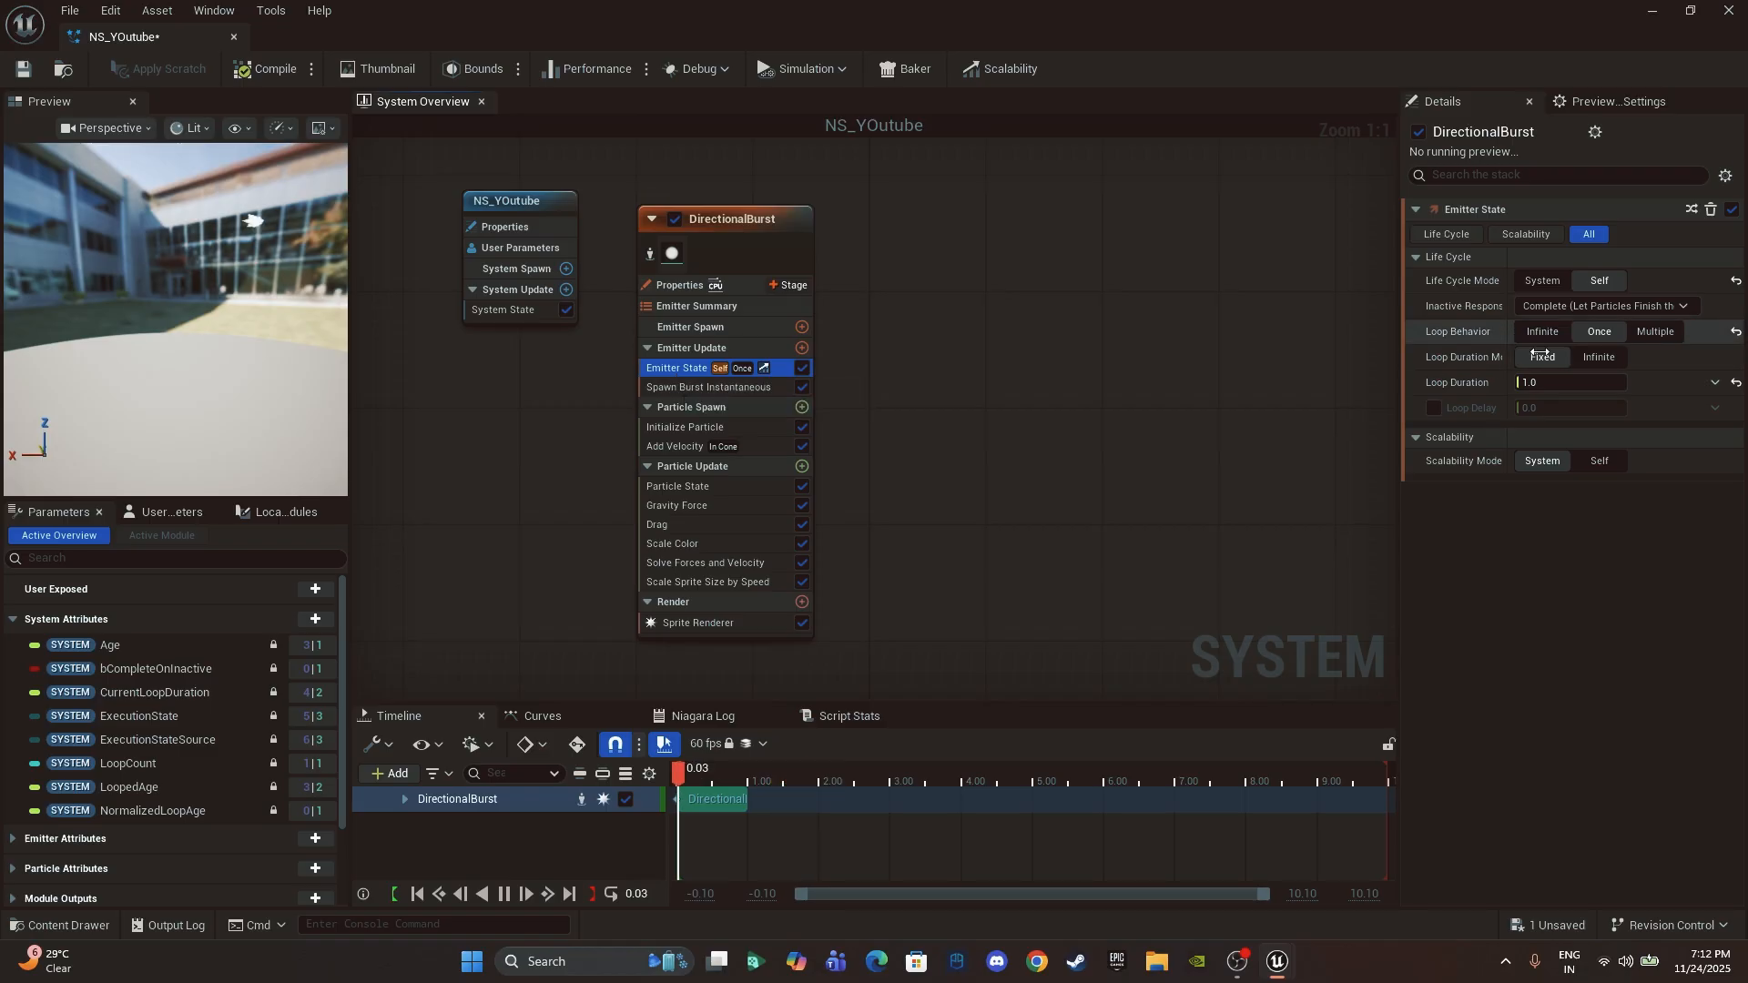
pyautogui.click(1595, 357)
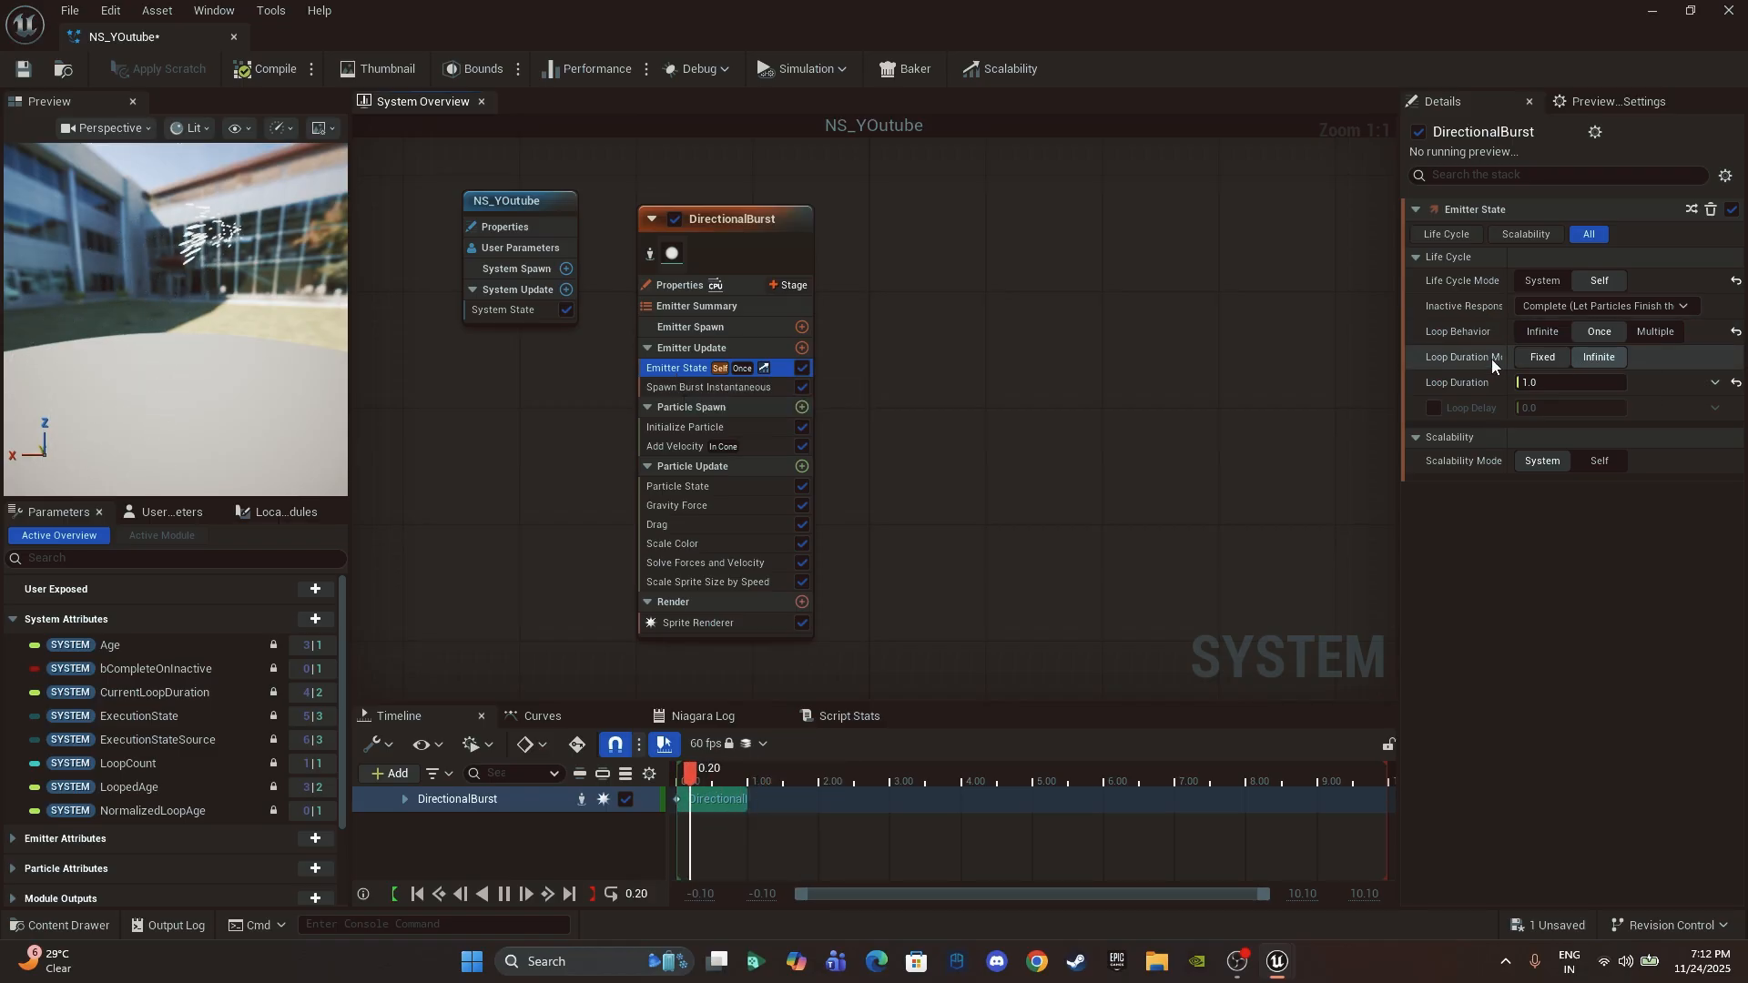
# Step: Set the DirectionalBurst emitter's bounds calculation to Fixed and its Sim Target to GPUCompute Sim
pyautogui.click(680, 285)
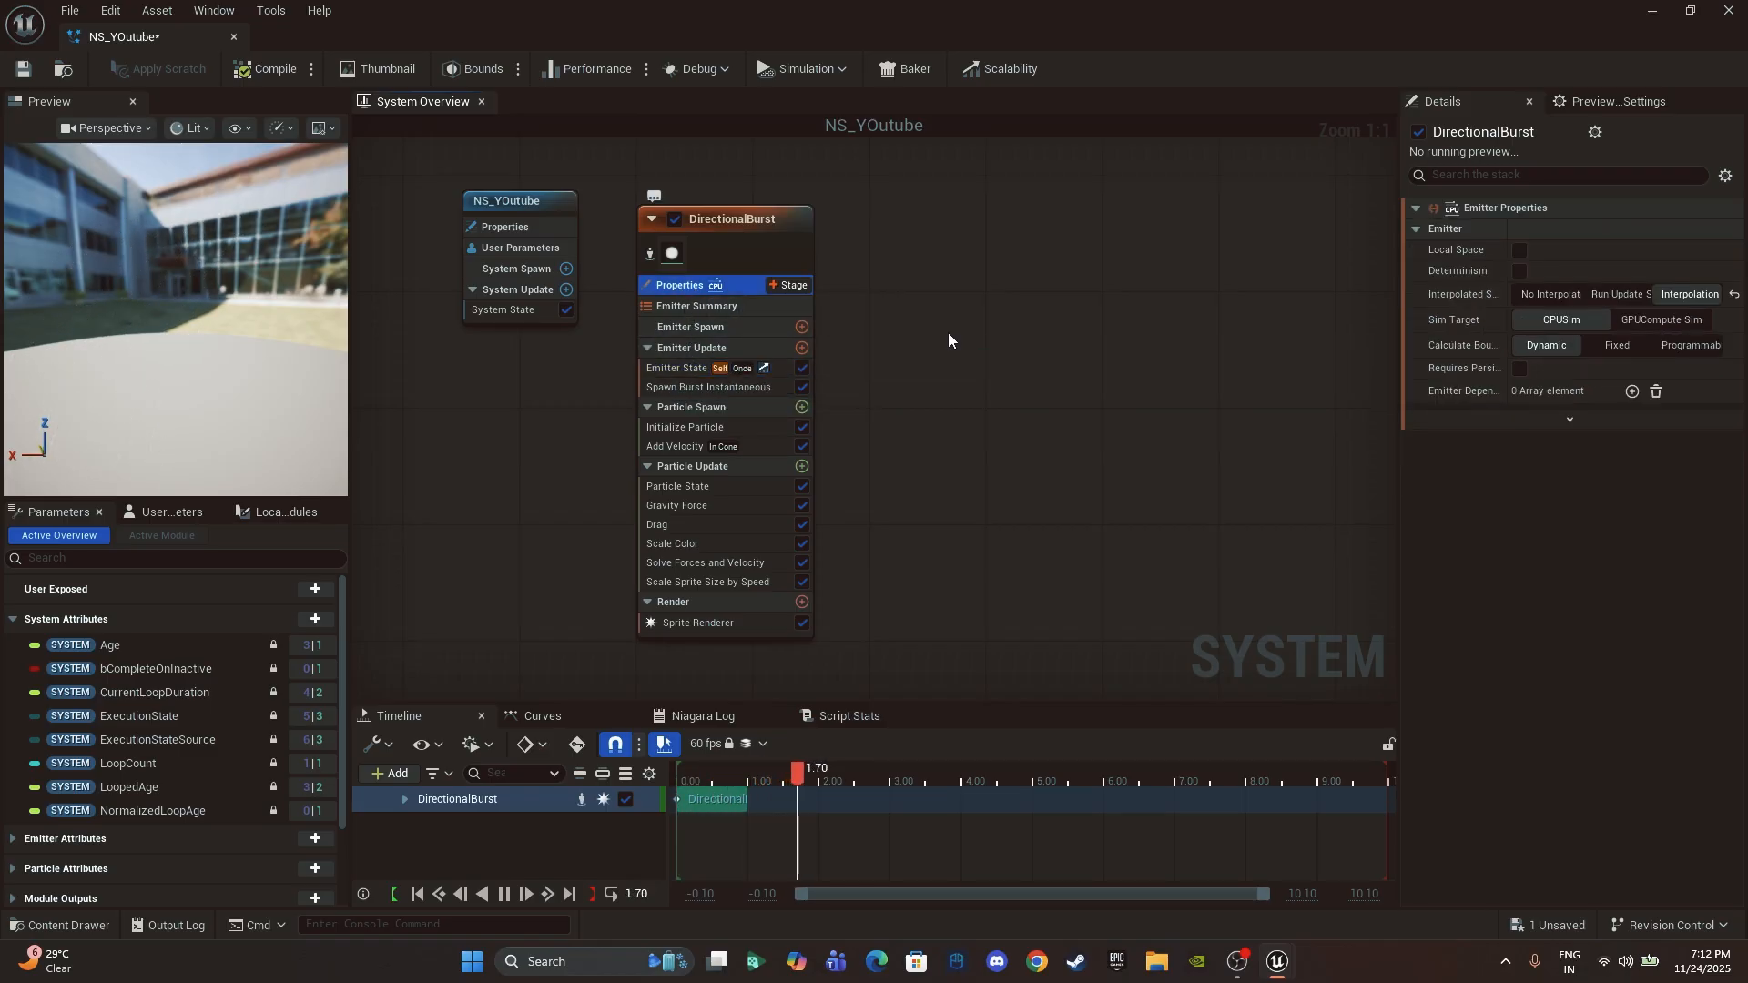
pyautogui.click(1612, 345)
pyautogui.click(1647, 320)
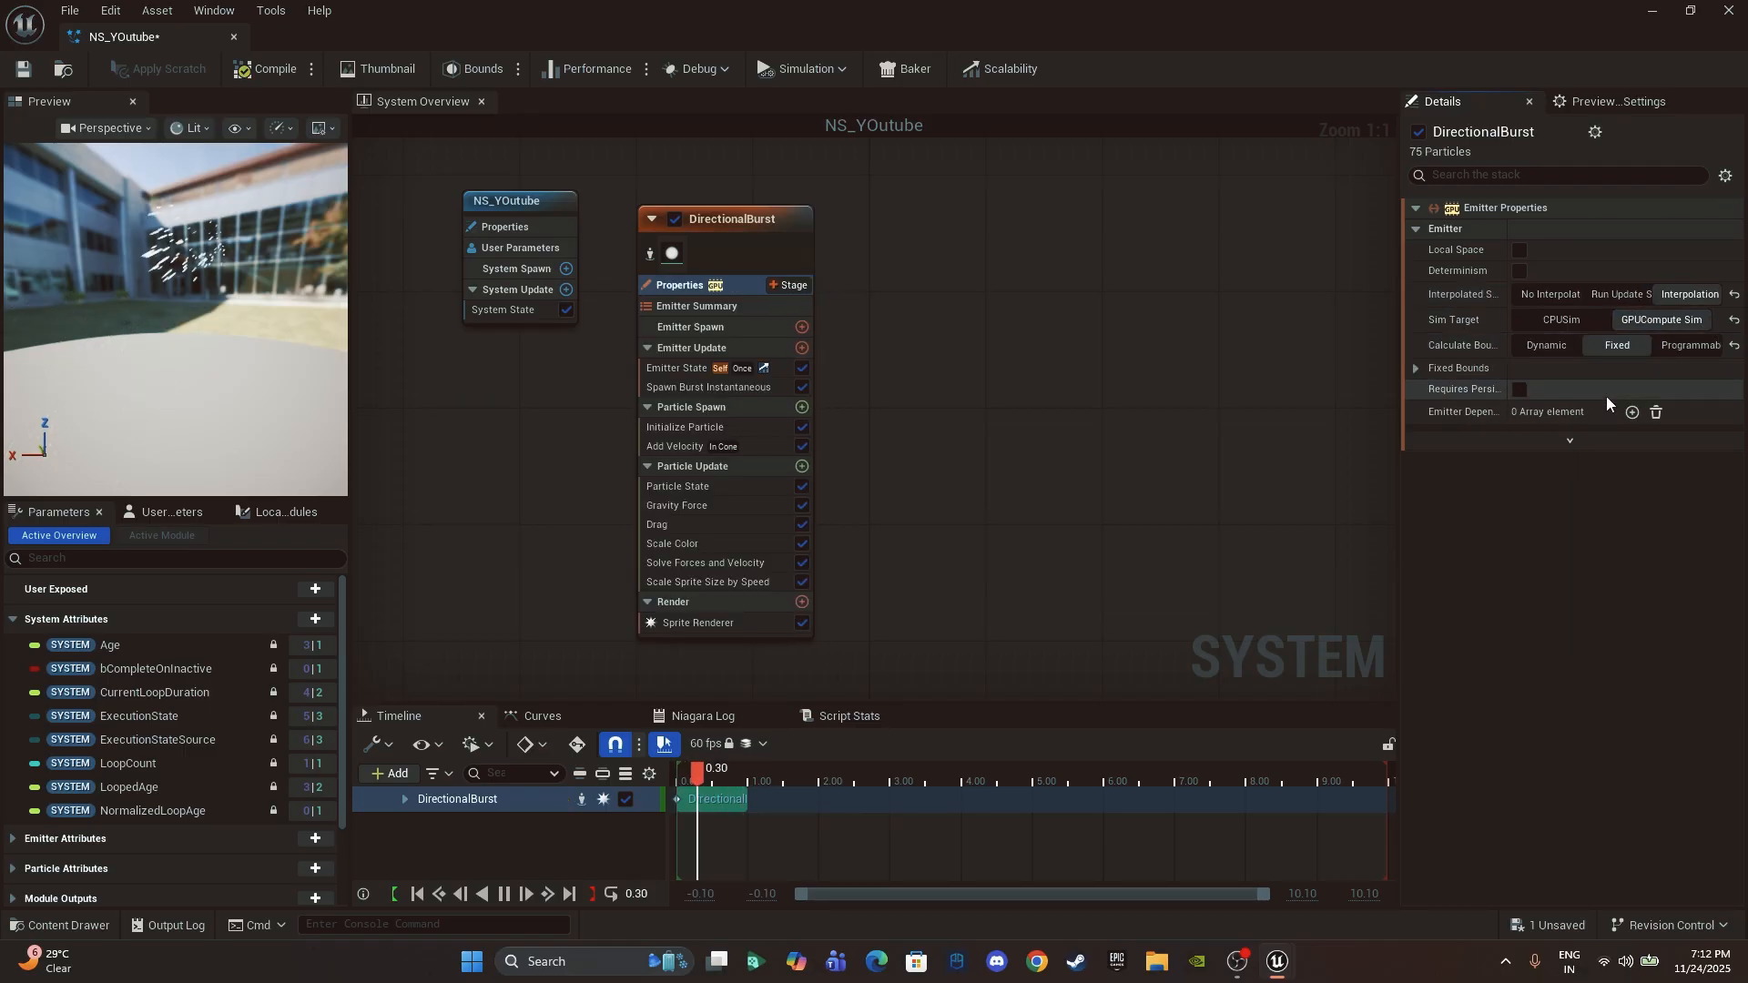
# Step: Set the Spawn Count of the Spawn Burst Instantaneous module to 500
pyautogui.click(651, 368)
pyautogui.click(663, 387)
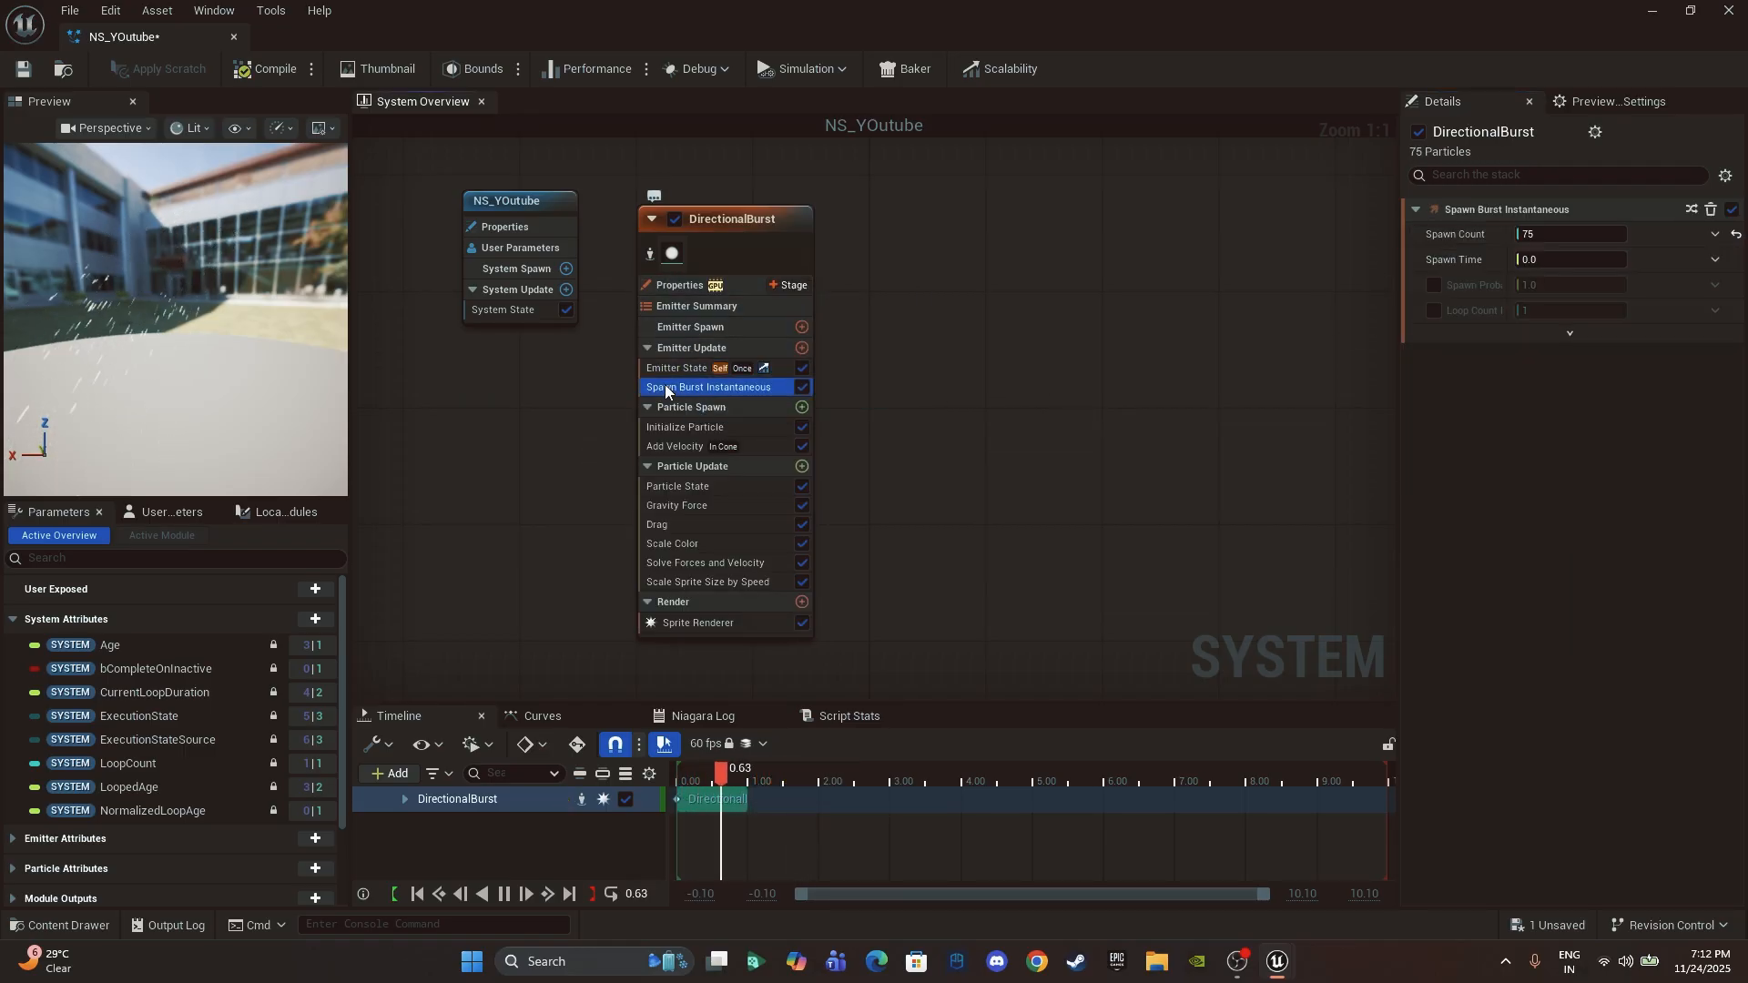
pyautogui.click(1549, 233)
pyautogui.write('500')
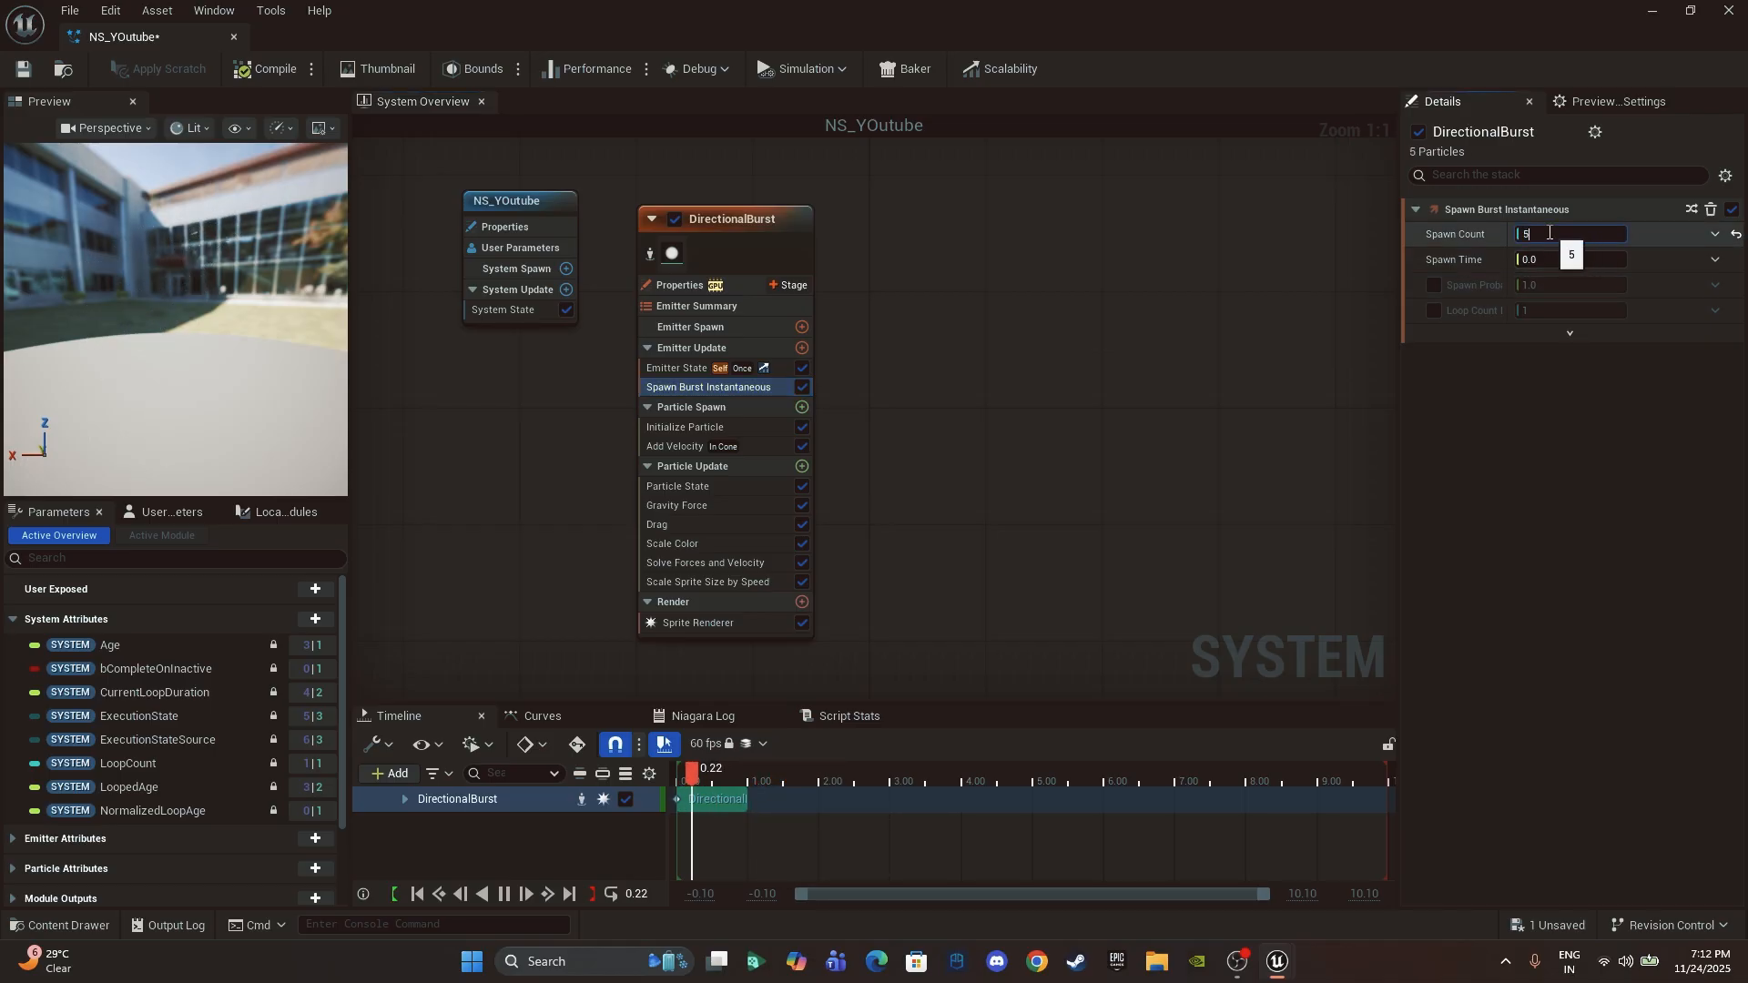
pyautogui.press('Return')
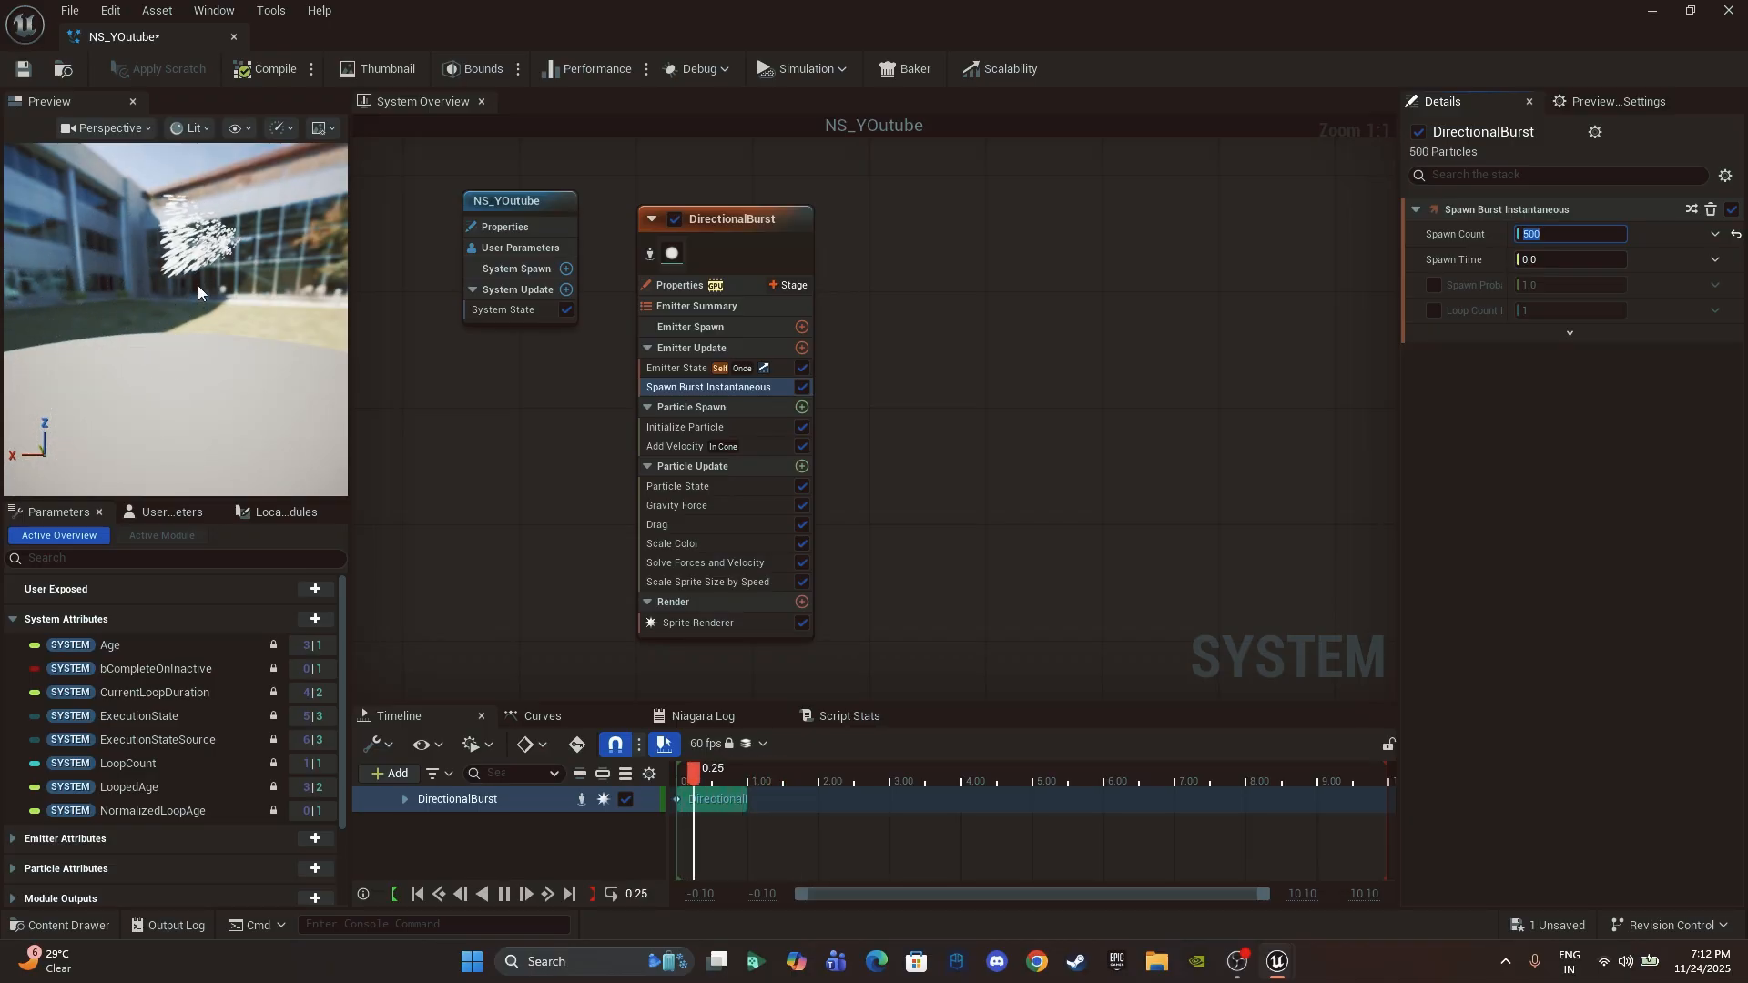
# Step: Set the Spawn Count of the Spawn Burst Instantaneous module to 75
pyautogui.write('75')
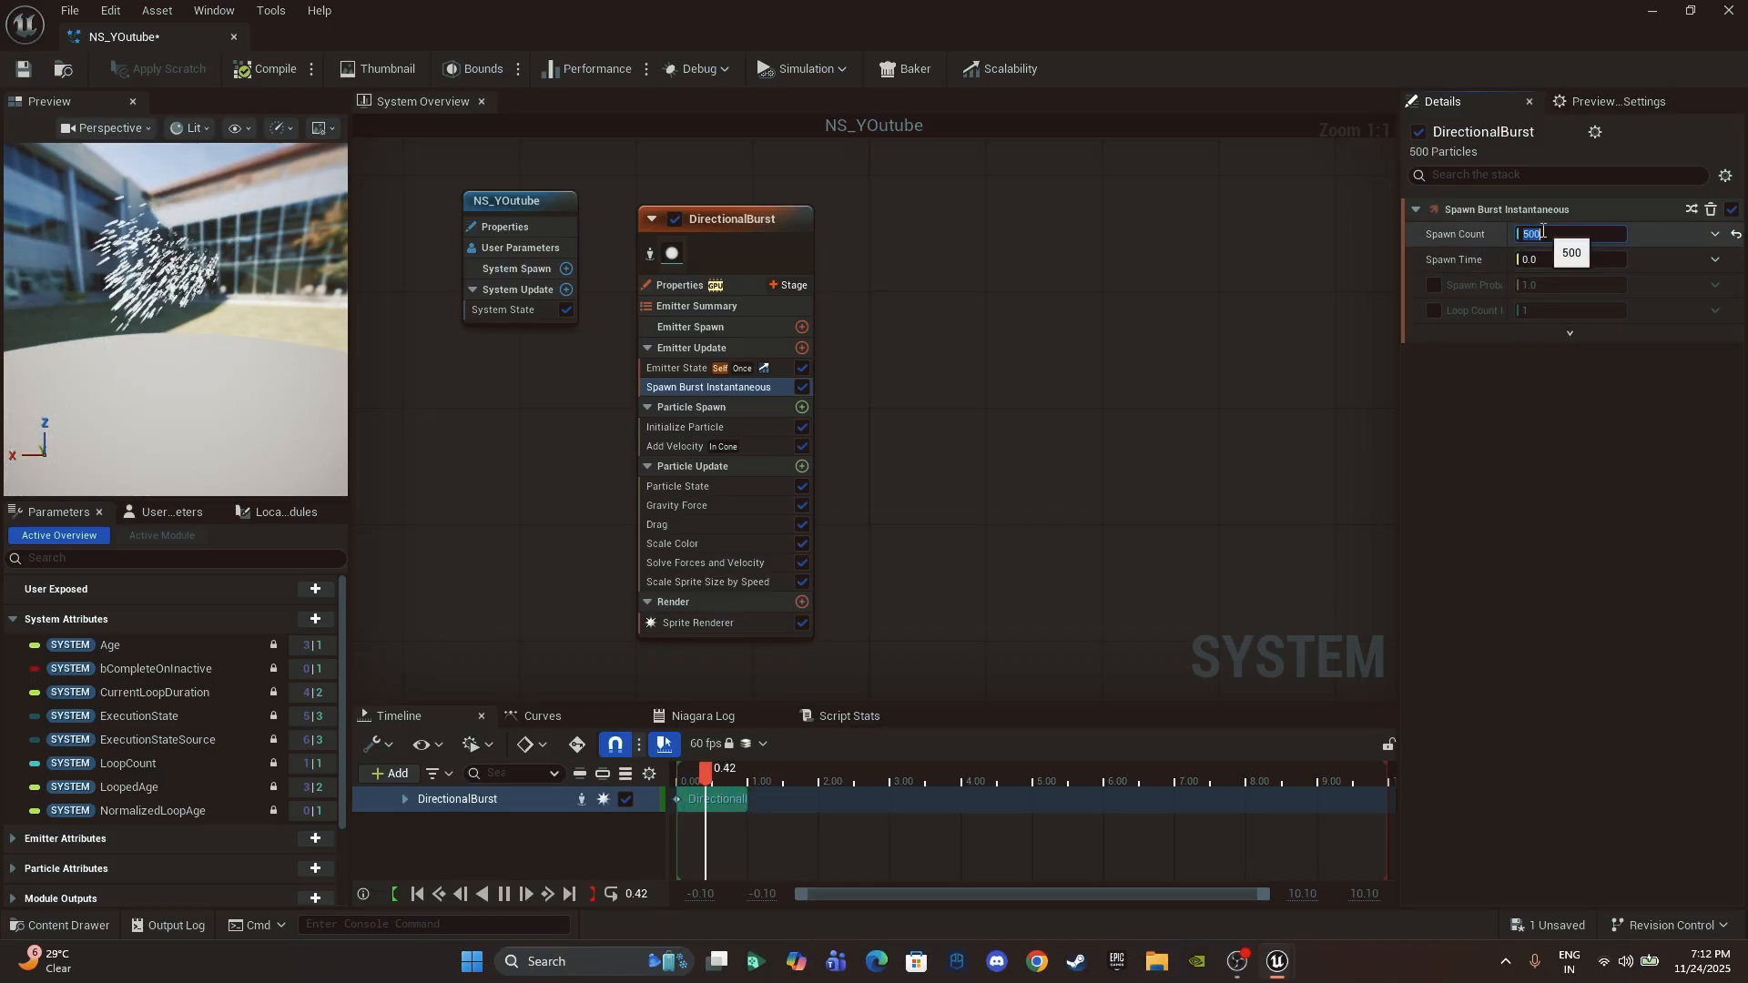
pyautogui.press('Return')
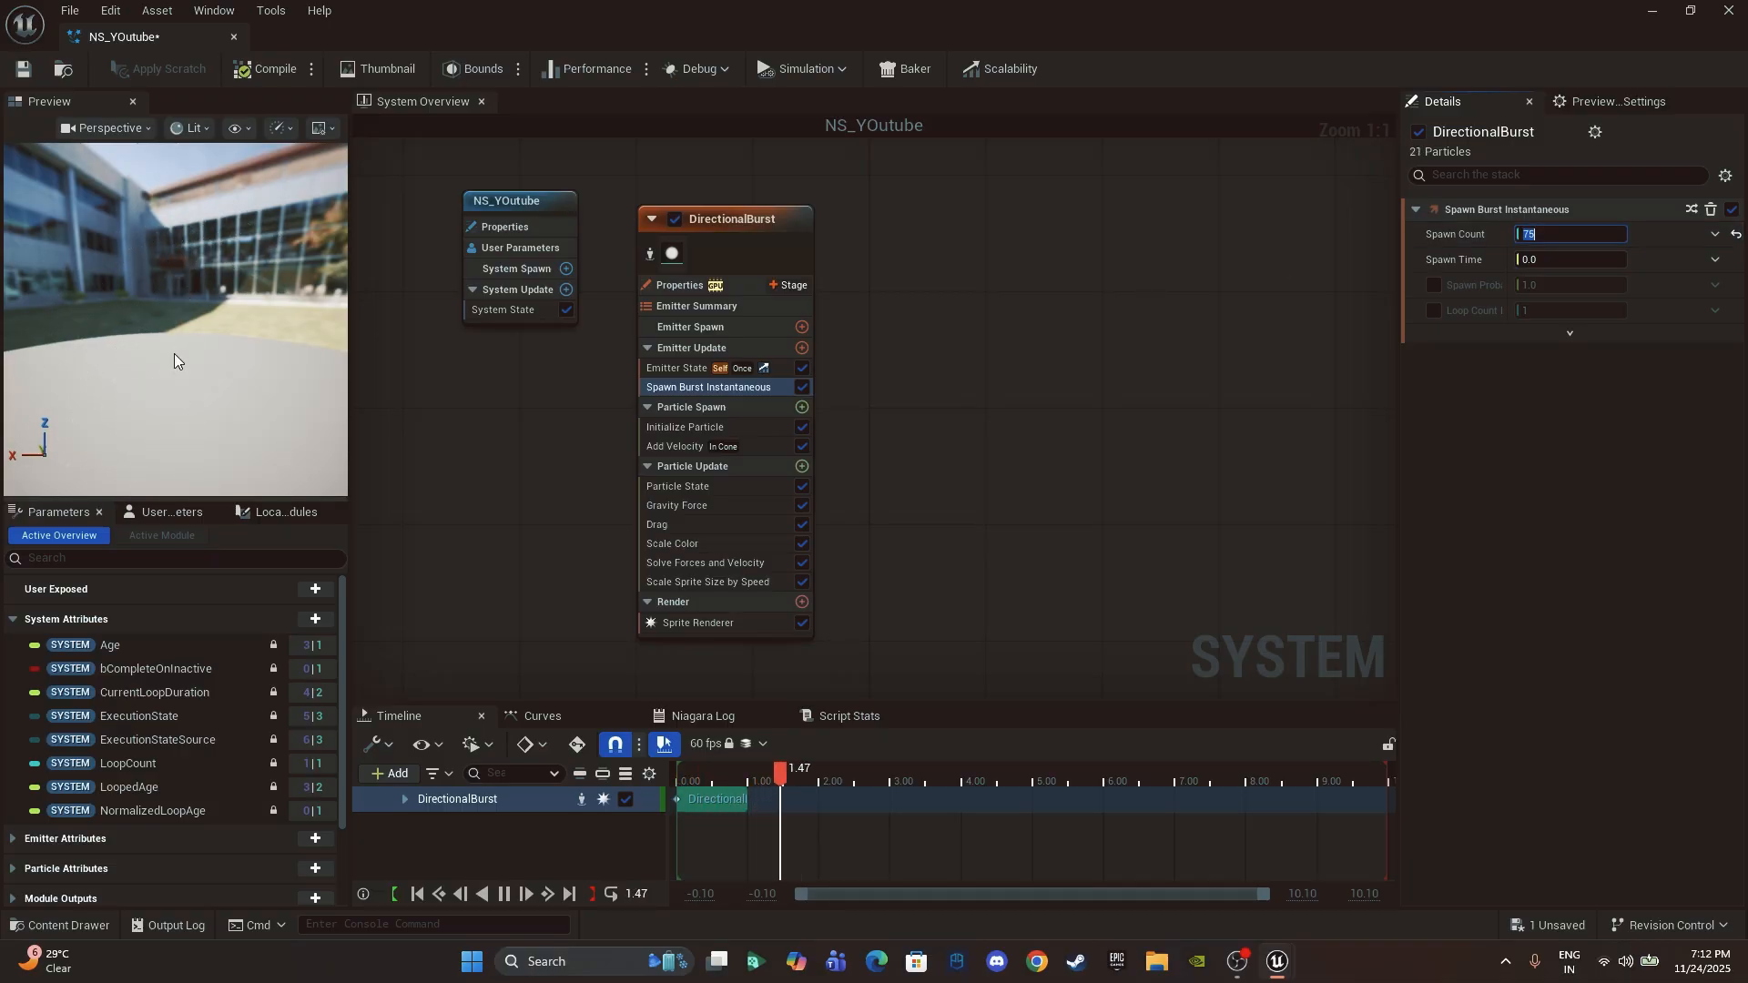
# Step: Enlarge the particle preview area by widening it and extending it downward over the parameters list
pyautogui.moveTo(380, 440); pyautogui.dragTo(422, 443, button='right')
pyautogui.moveTo(421, 441); pyautogui.dragTo(536, 461)
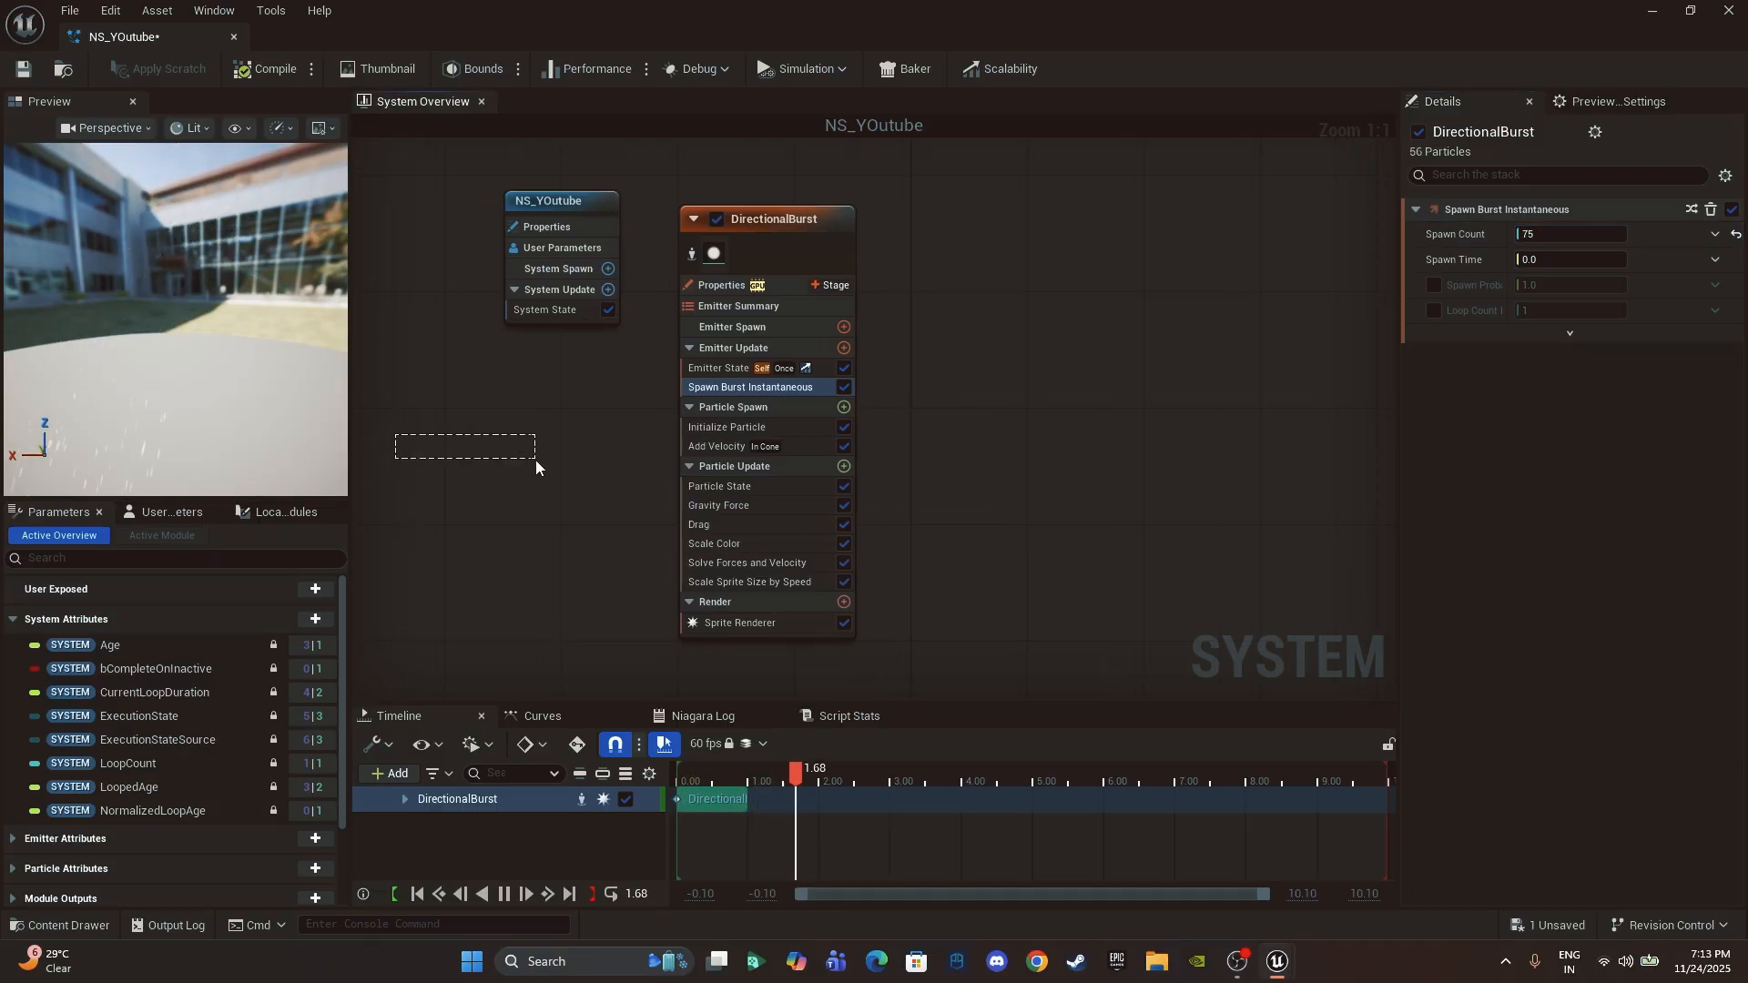
pyautogui.moveTo(349, 391); pyautogui.dragTo(521, 410)
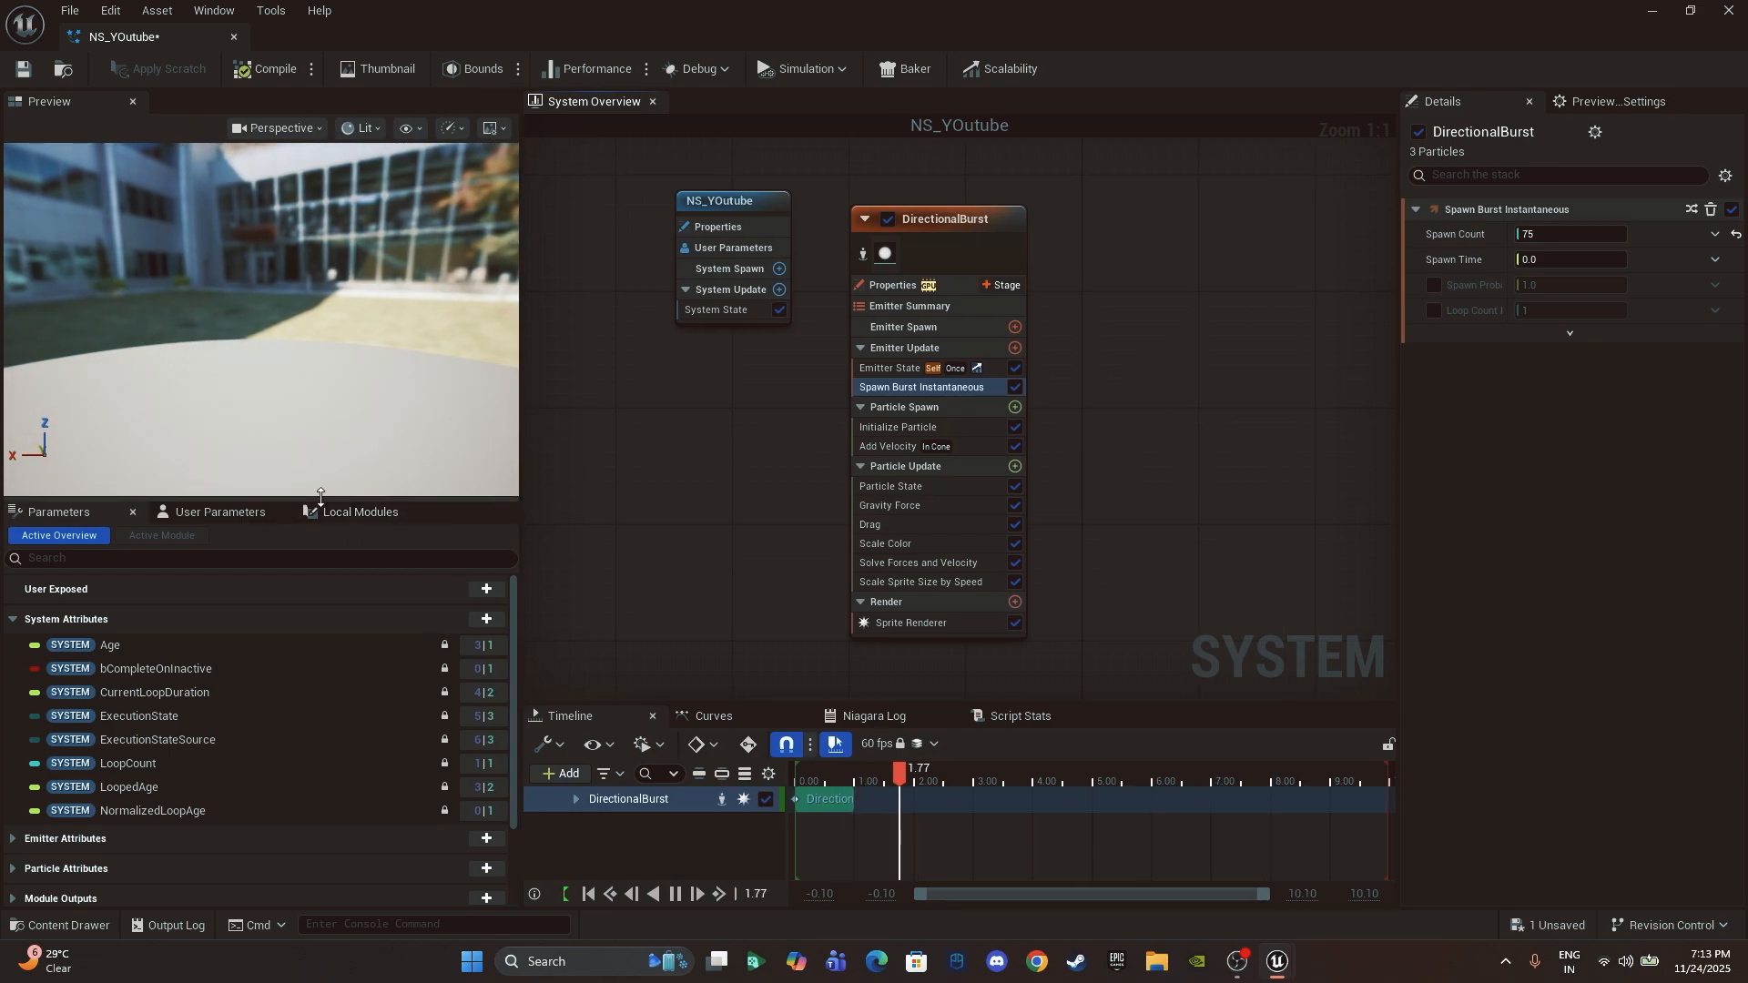
pyautogui.moveTo(320, 502); pyautogui.dragTo(346, 710)
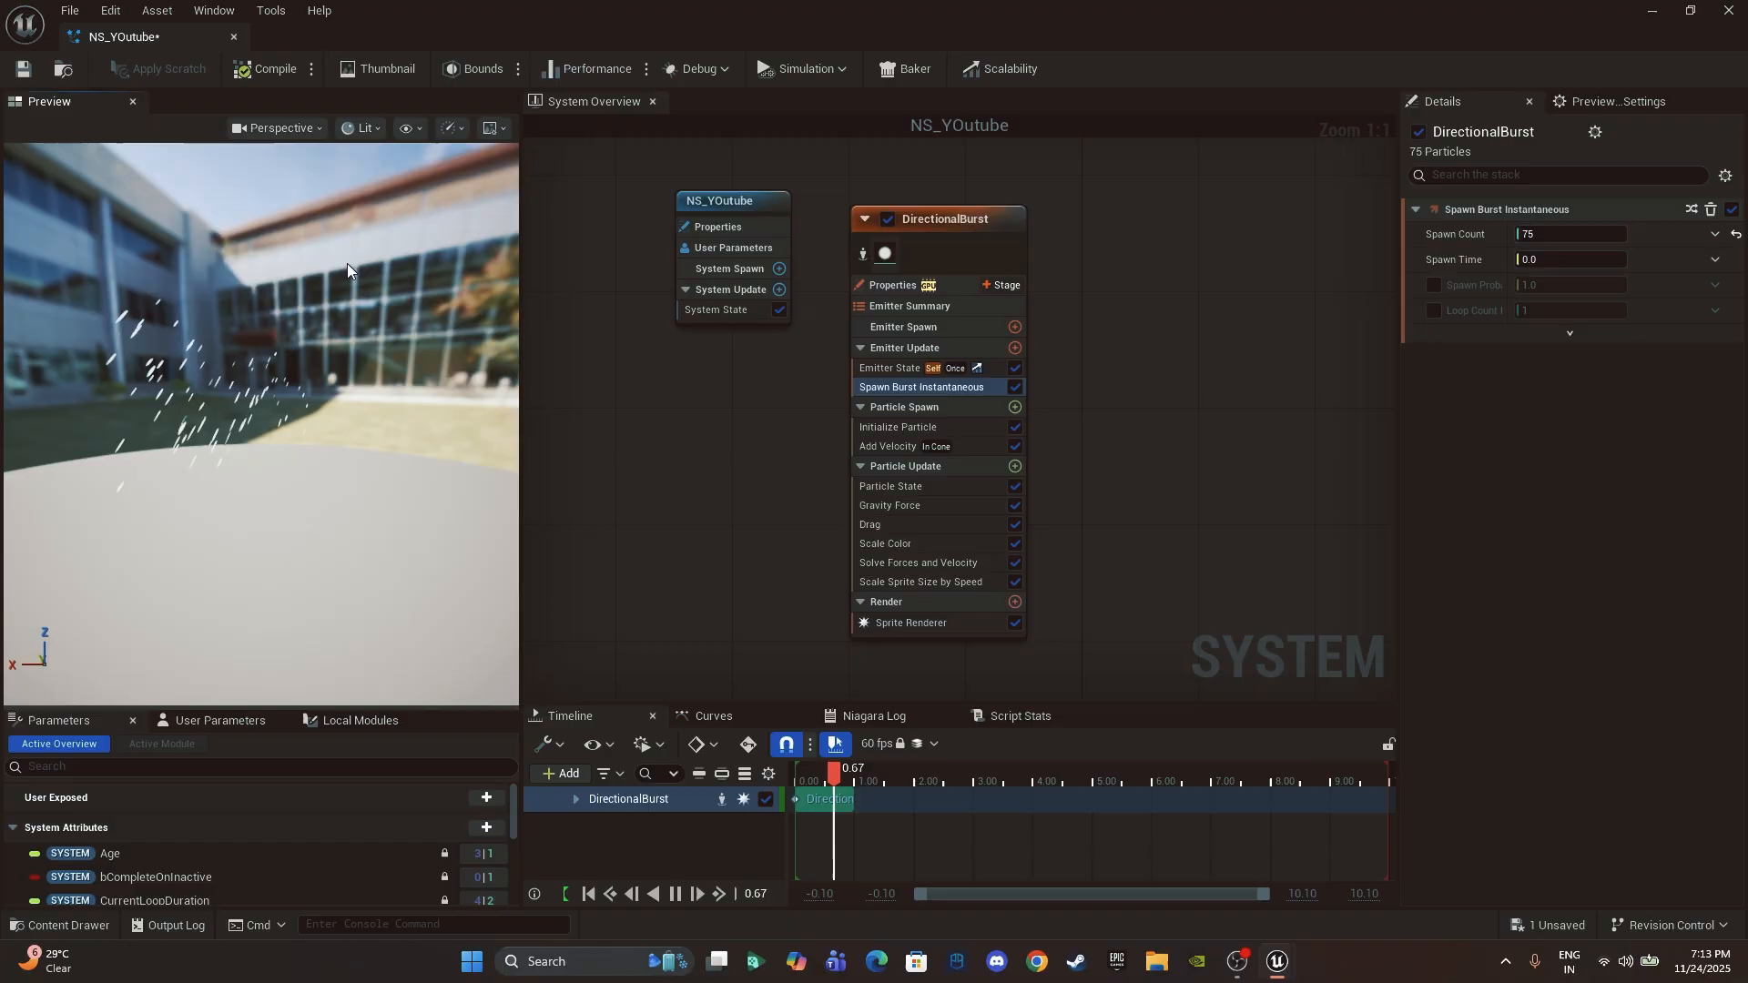
# Step: Set the Spawn Count of the Spawn Burst Instantaneous module to 600
pyautogui.click(1542, 234)
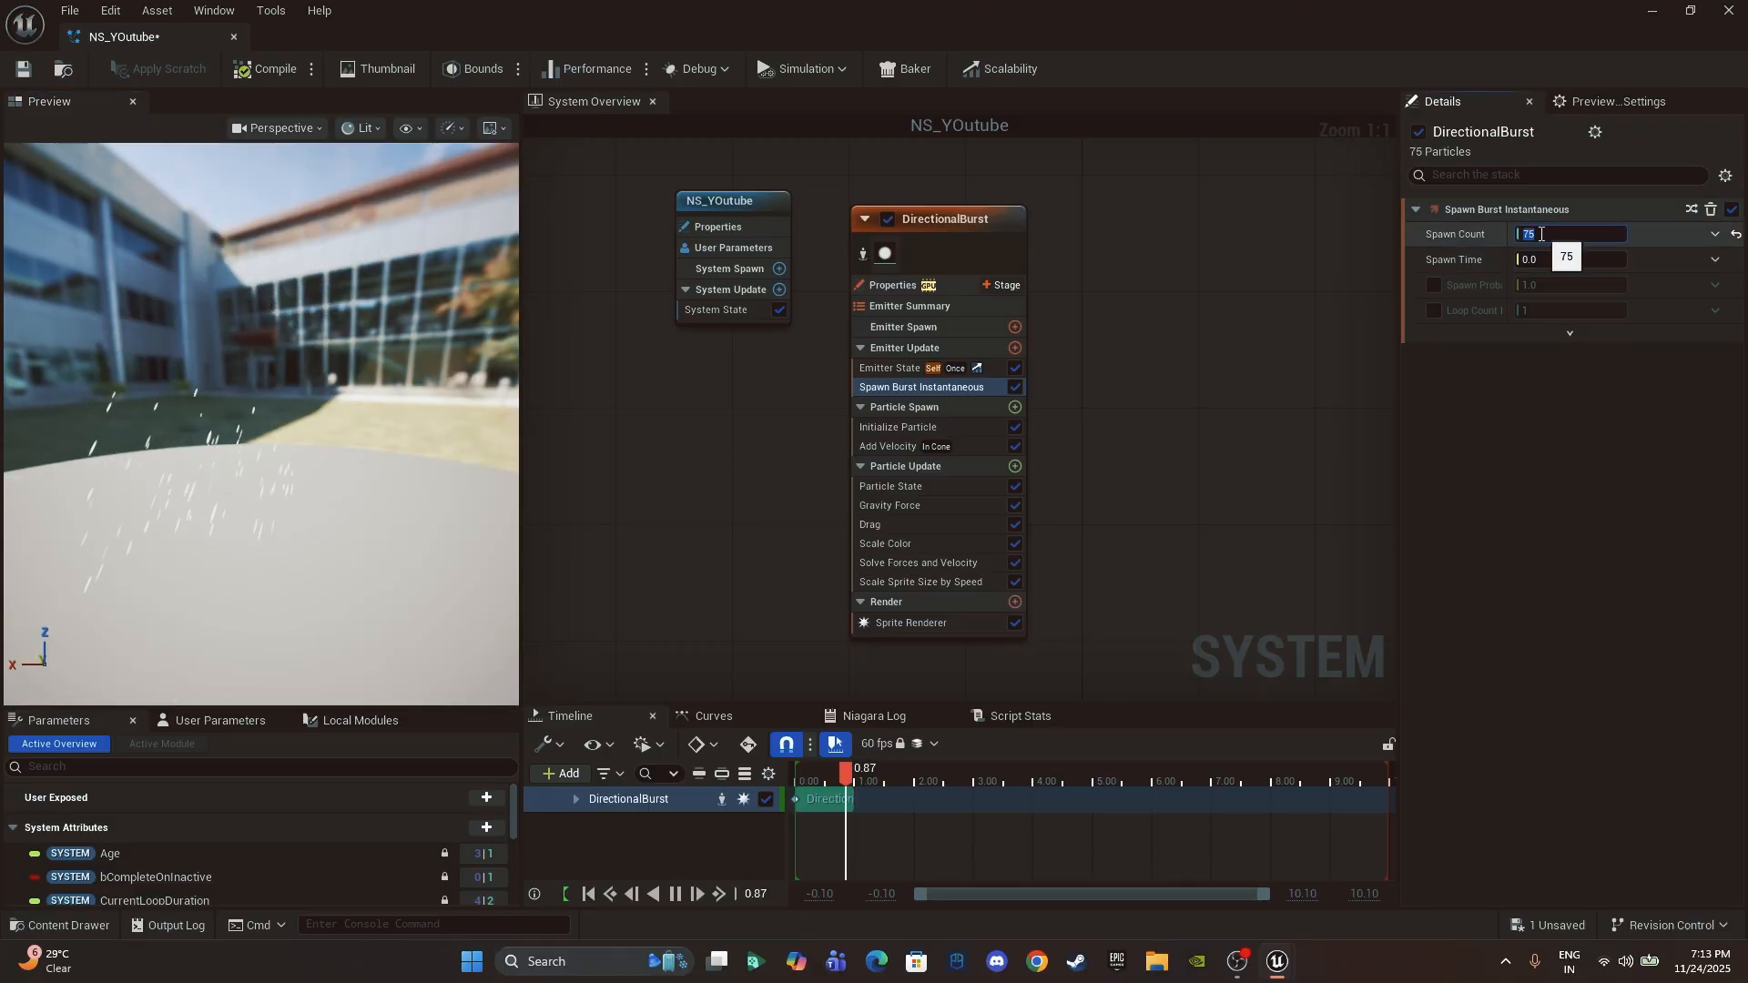
pyautogui.write('600')
pyautogui.press('Return')
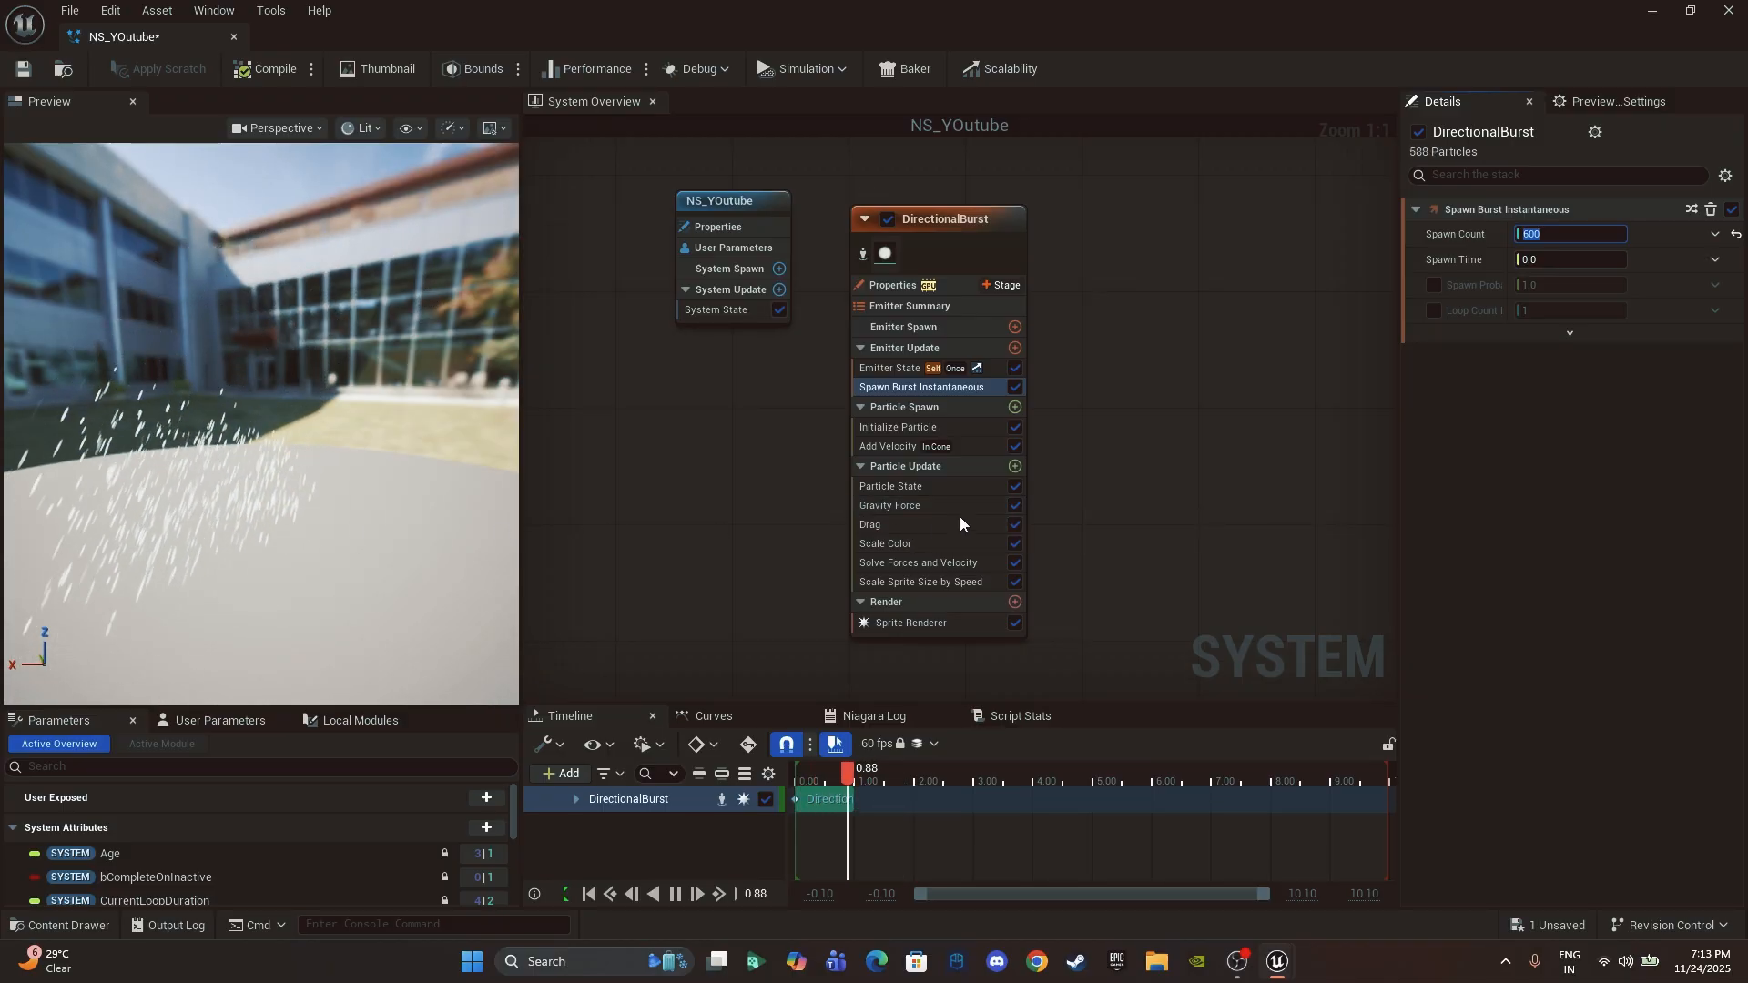
# Step: Disable the Gravity Force and Drag modules in Particle Update and scrub the timeline to preview the burst
pyautogui.click(1013, 506)
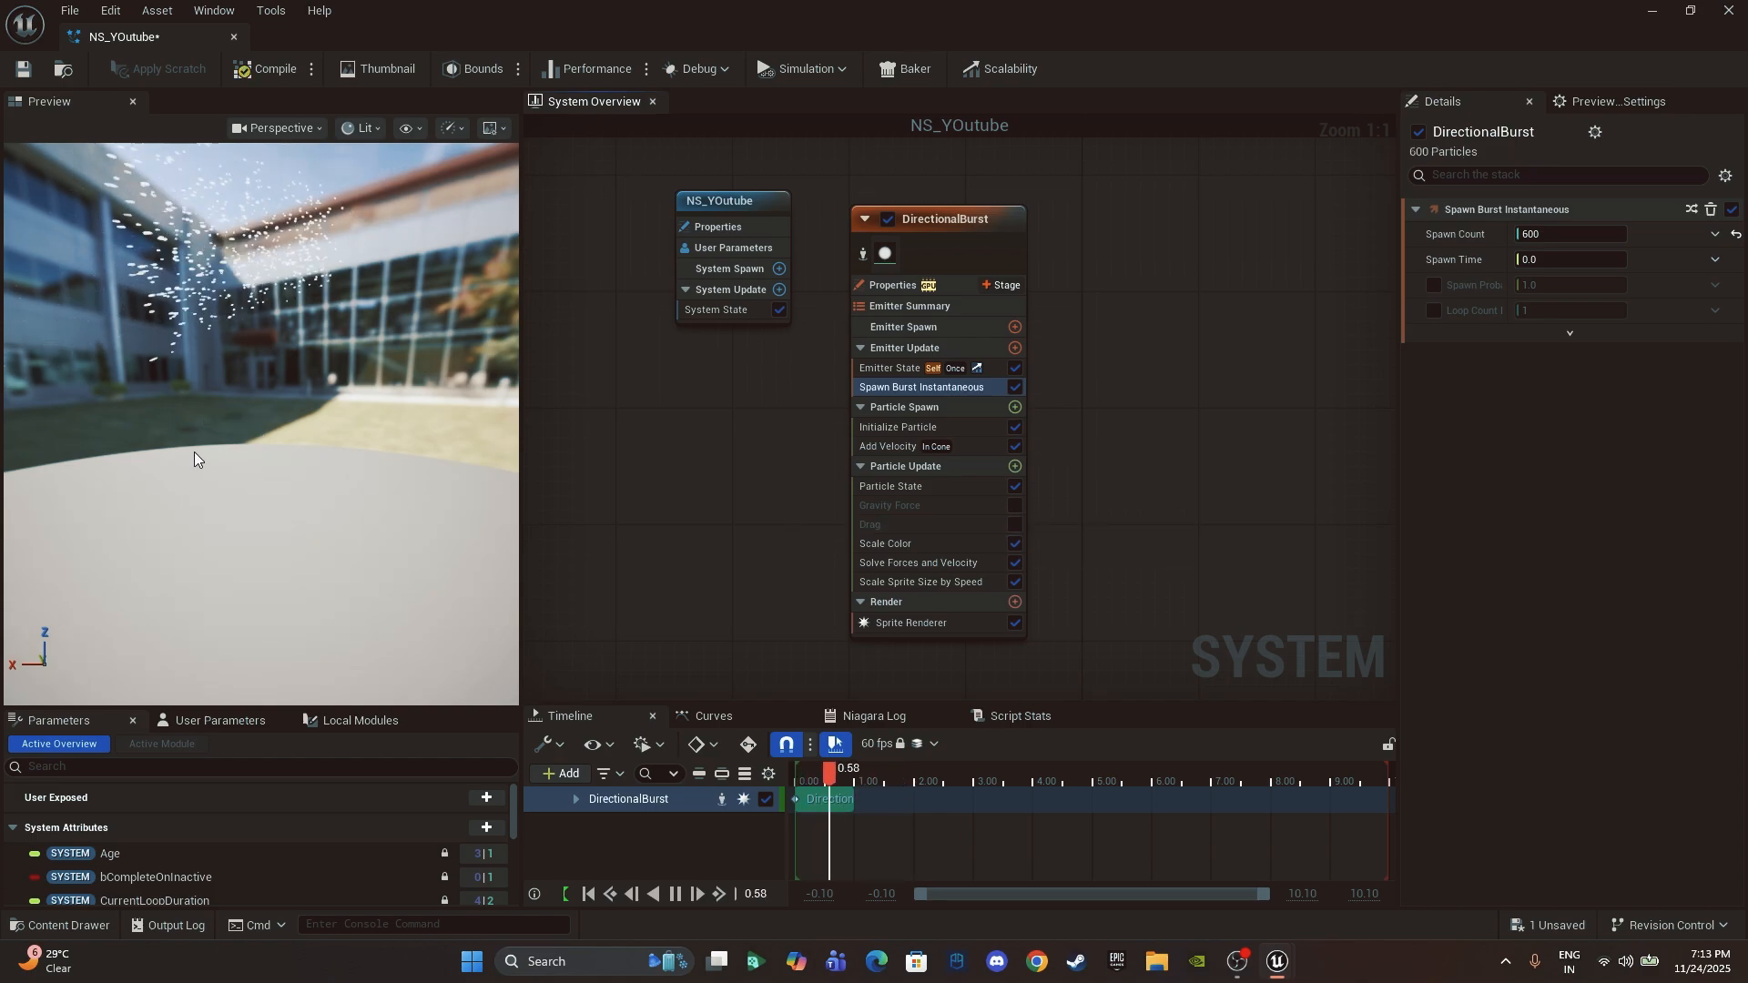
pyautogui.moveTo(307, 423); pyautogui.dragTo(193, 426)
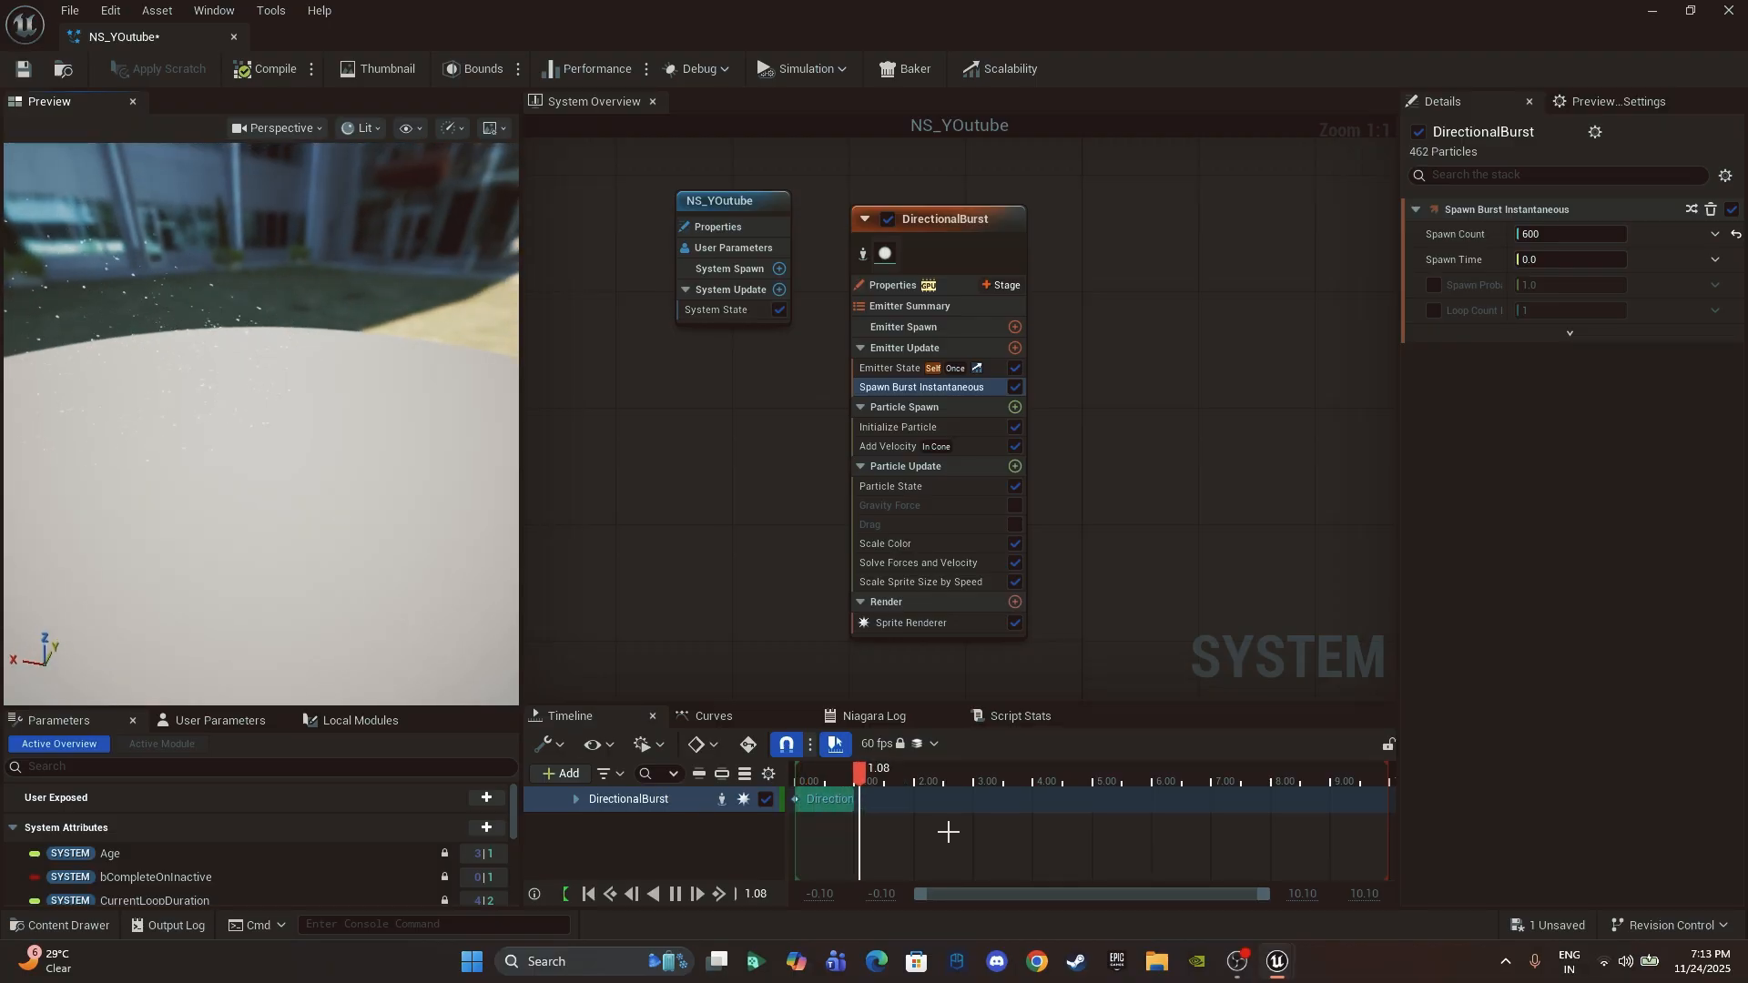
pyautogui.moveTo(889, 778); pyautogui.dragTo(822, 772)
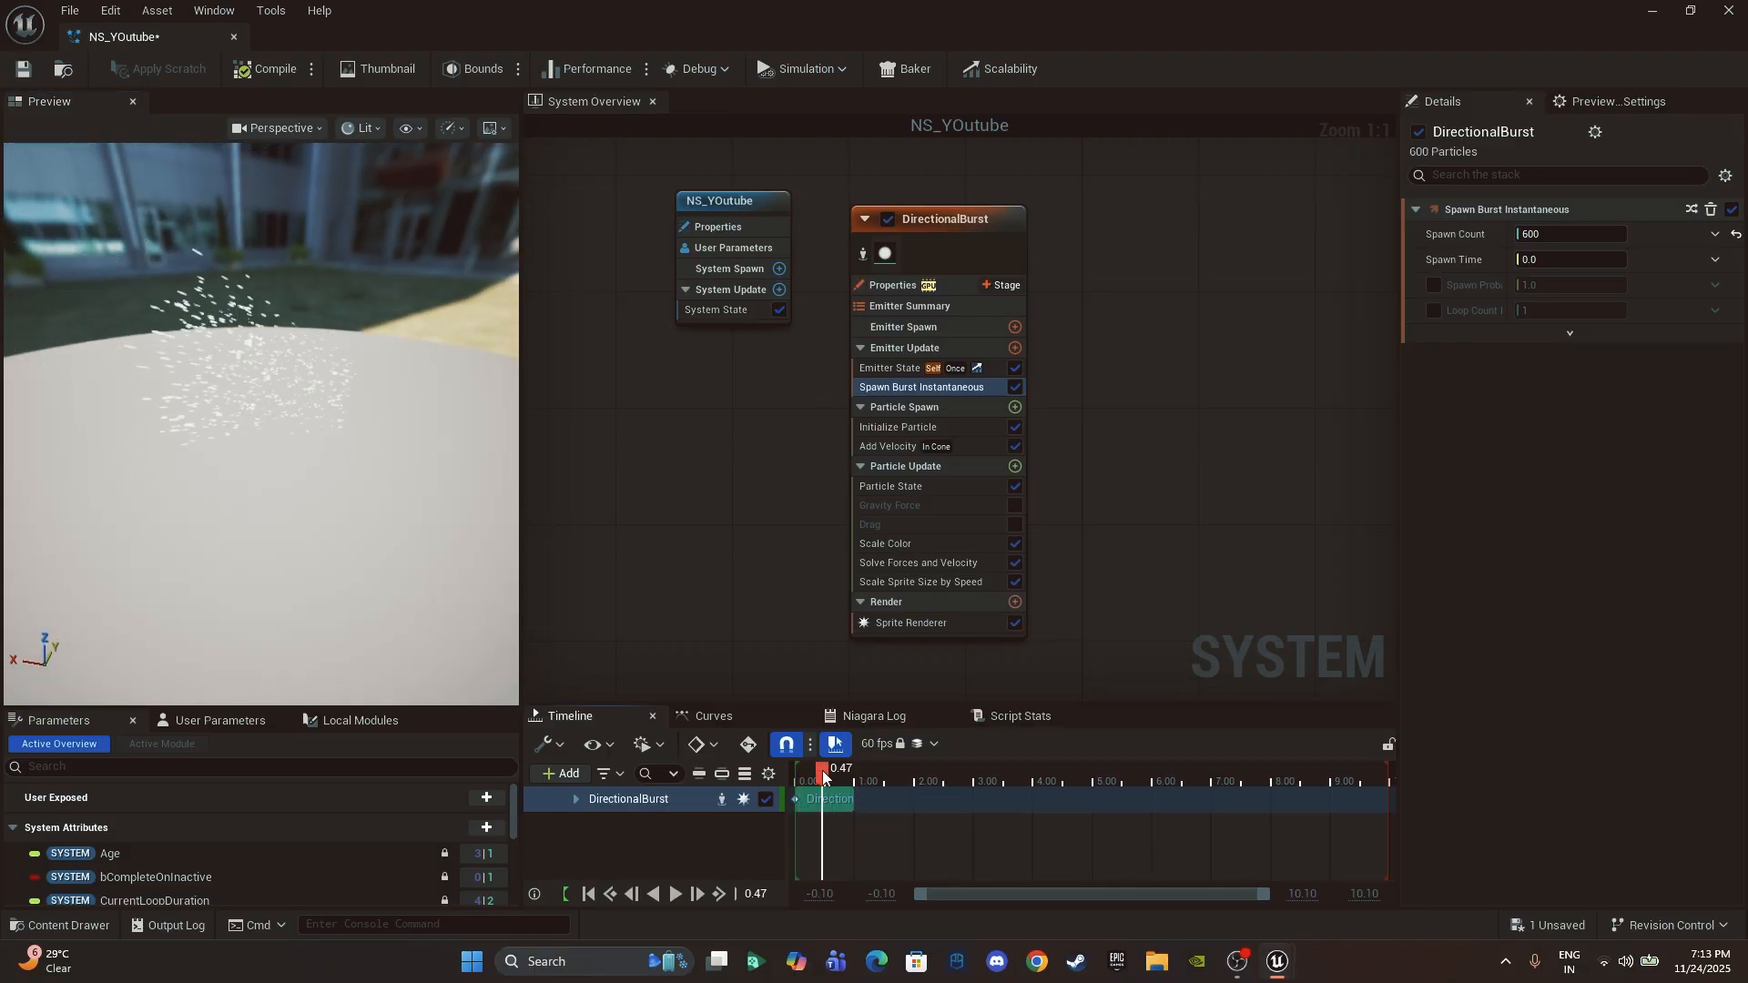
# Step: Add a Shape Location module to the Particle Spawn group of DirectionalBurst
pyautogui.click(898, 446)
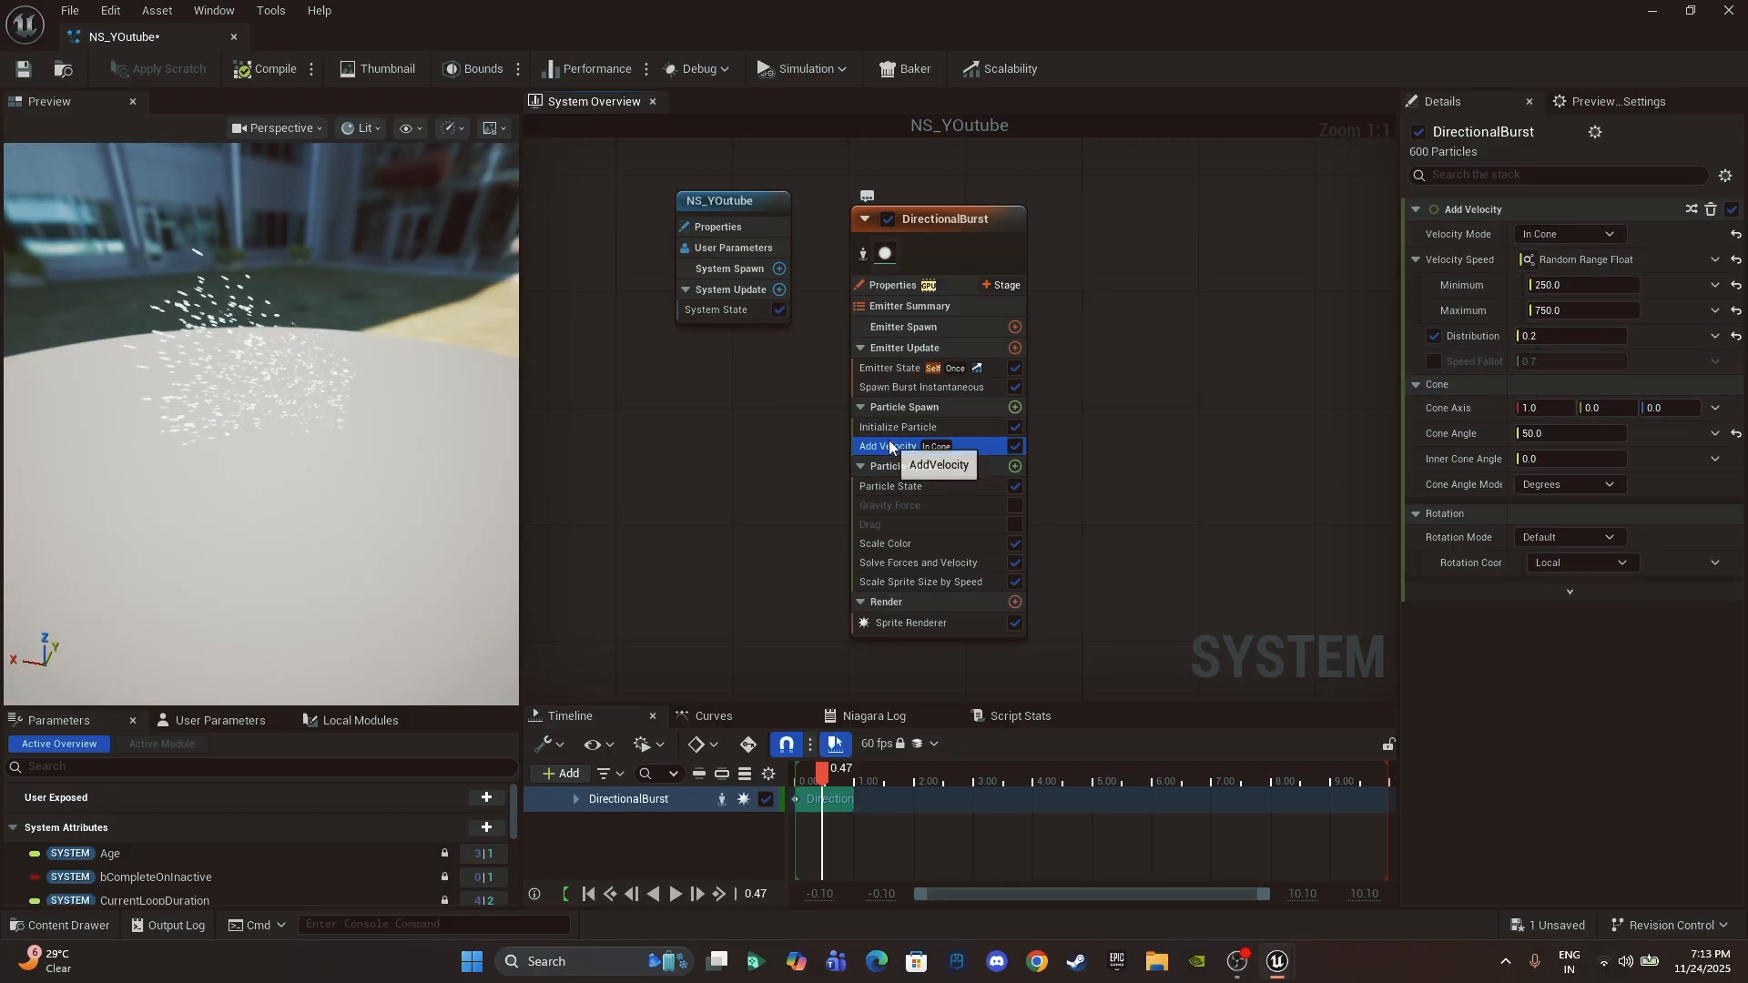
pyautogui.click(952, 408)
pyautogui.click(1015, 408)
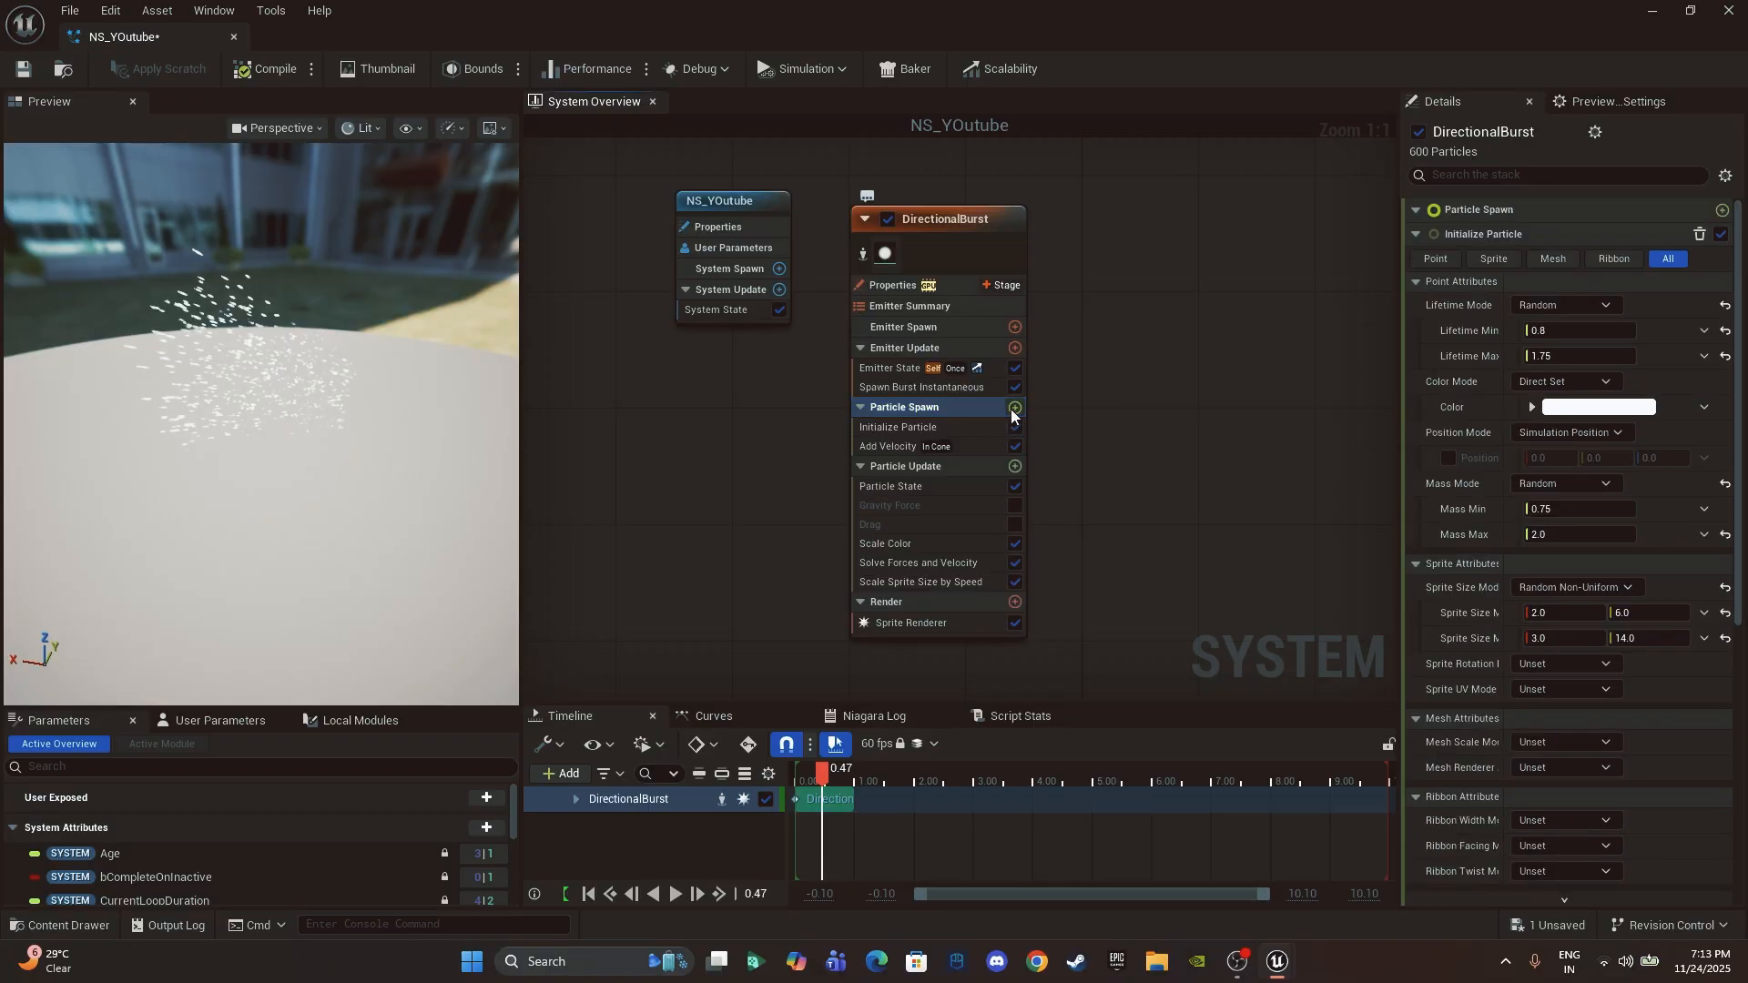
pyautogui.write('sha')
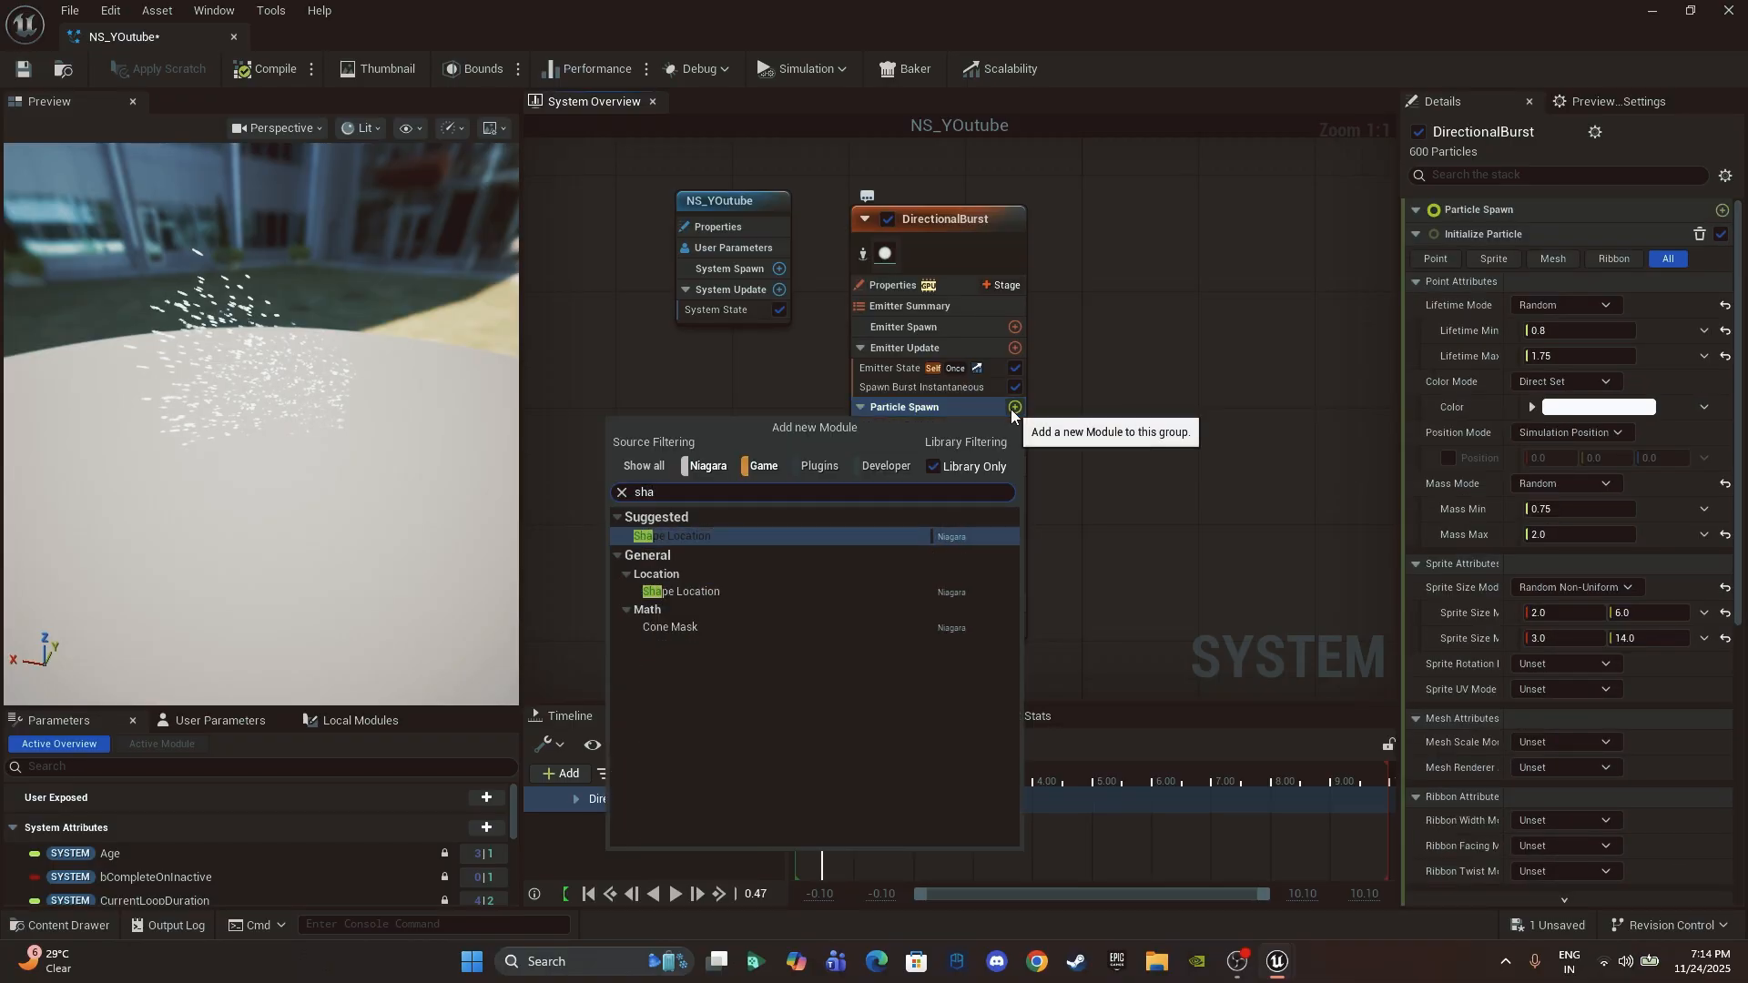
pyautogui.press('Return')
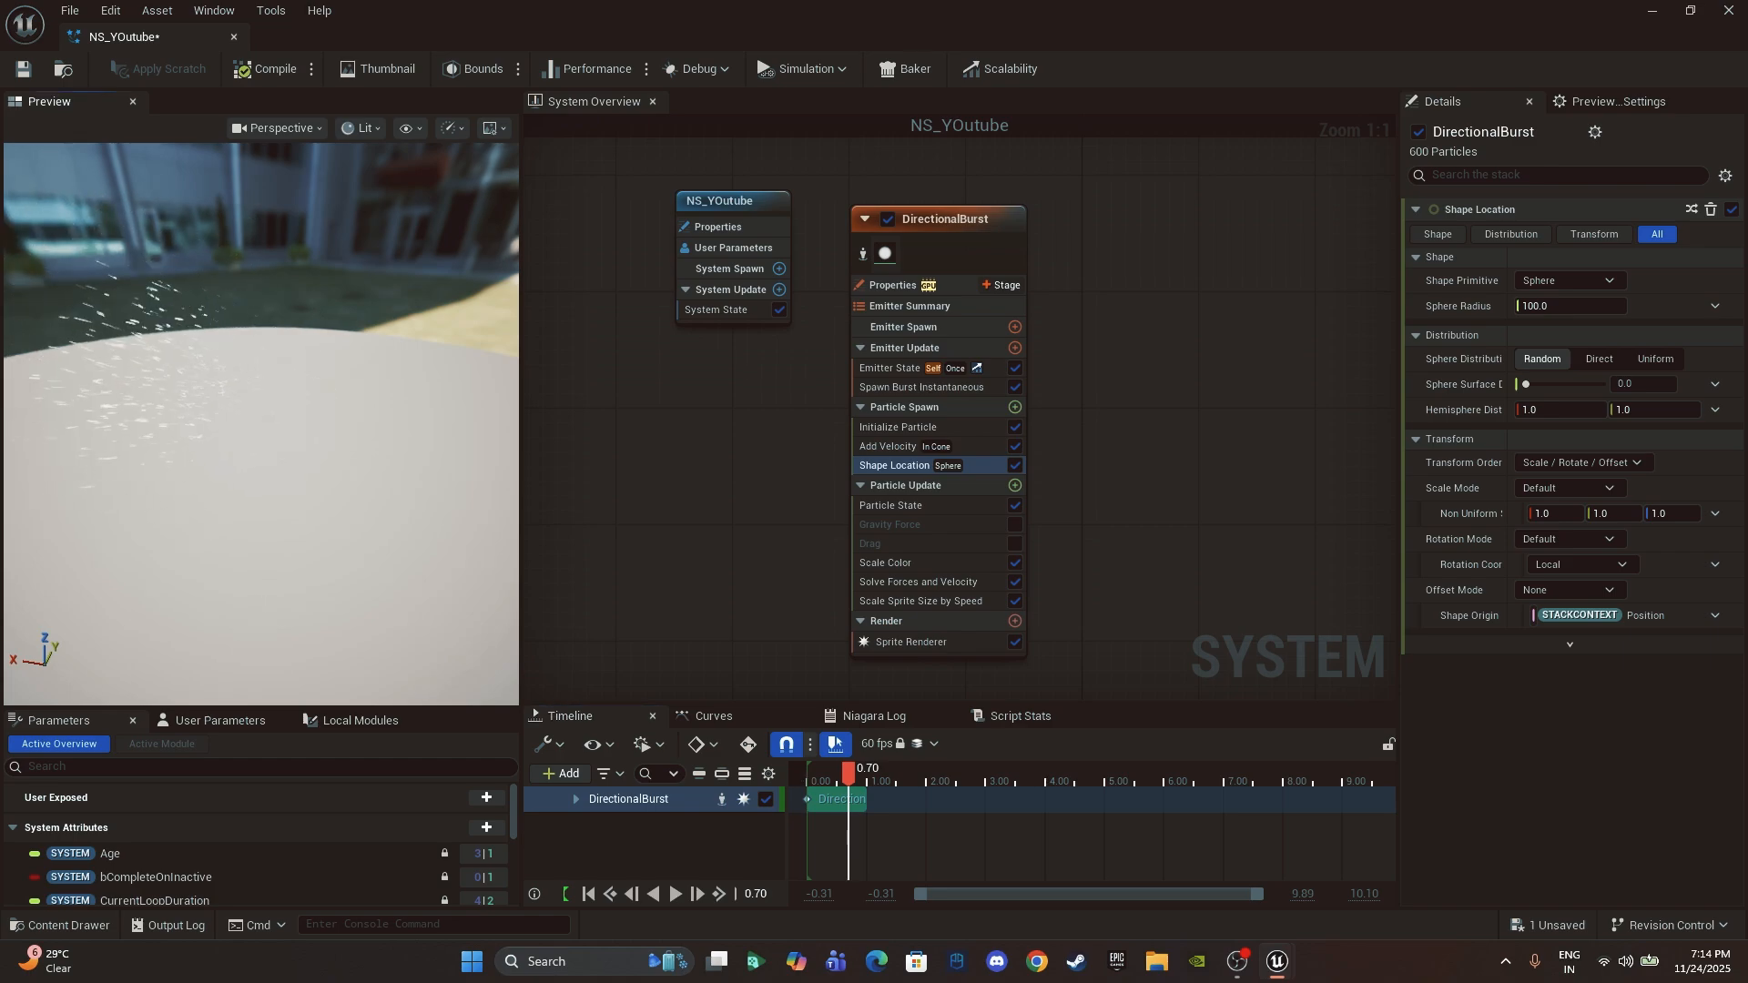
# Step: Disable the Add Velocity module, play and scrub the simulation to view the spawn shape, and re-enable the module
pyautogui.click(1016, 446)
pyautogui.moveTo(282, 415); pyautogui.dragTo(277, 351)
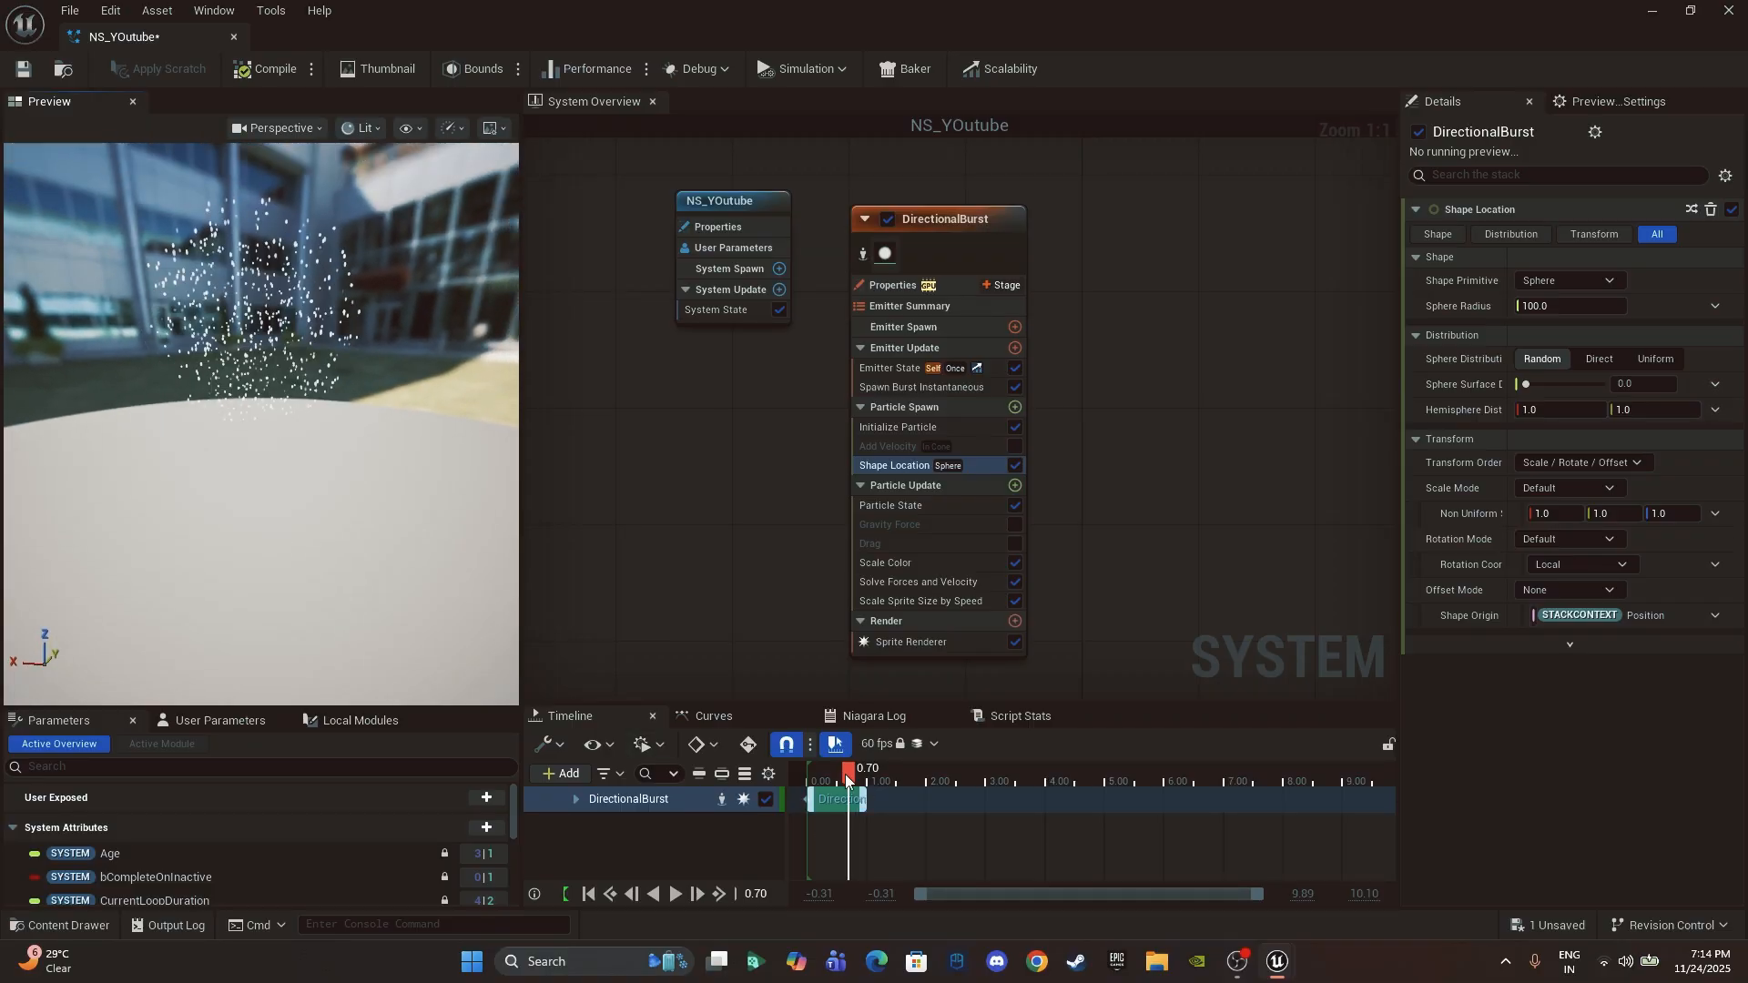
pyautogui.moveTo(846, 776); pyautogui.dragTo(805, 772)
pyautogui.press('space')
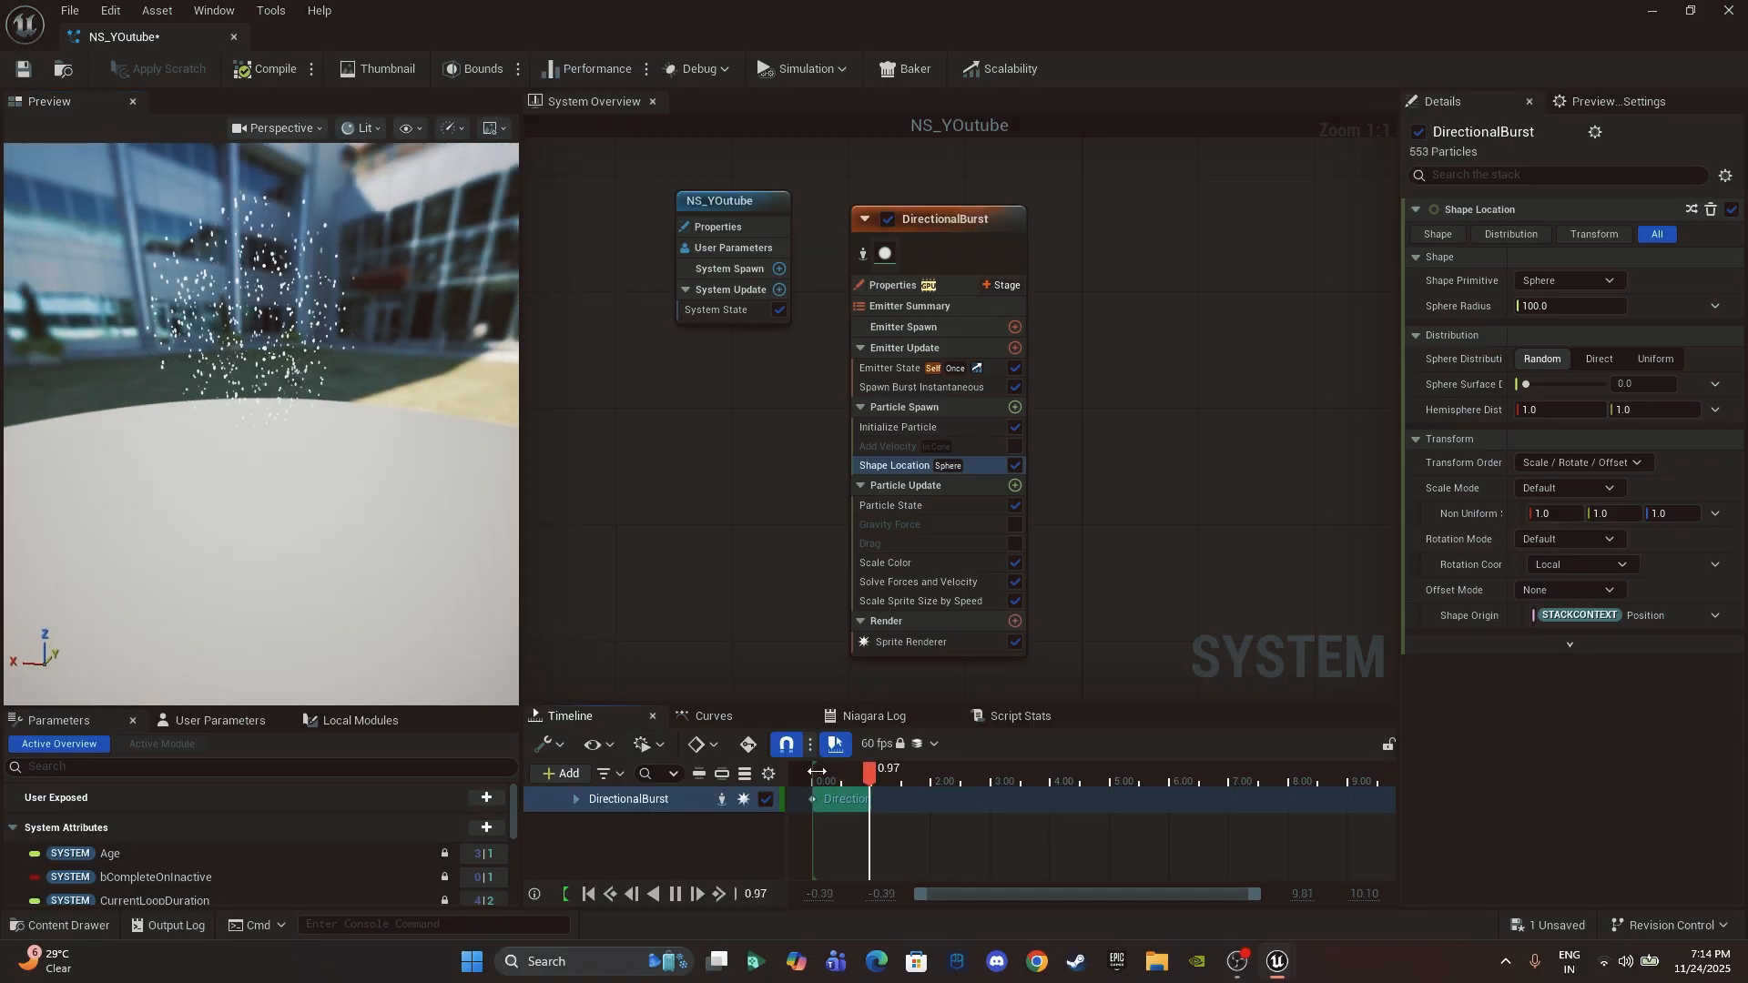
pyautogui.press('space')
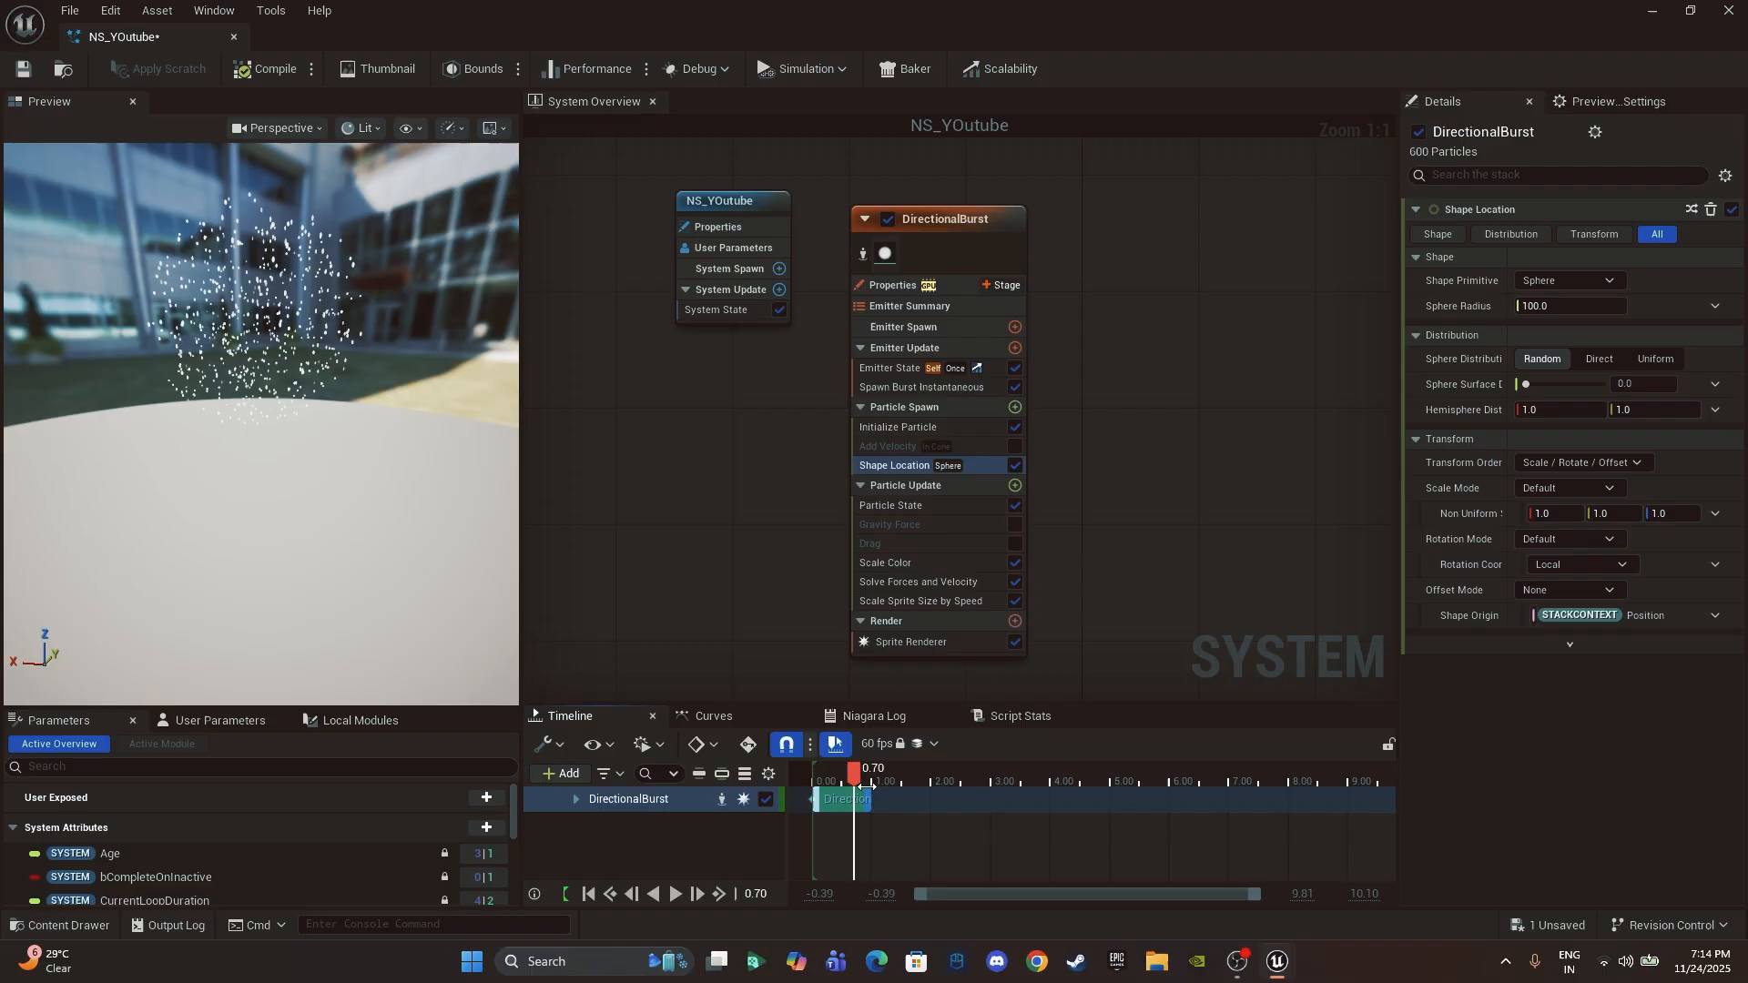
pyautogui.click(1014, 446)
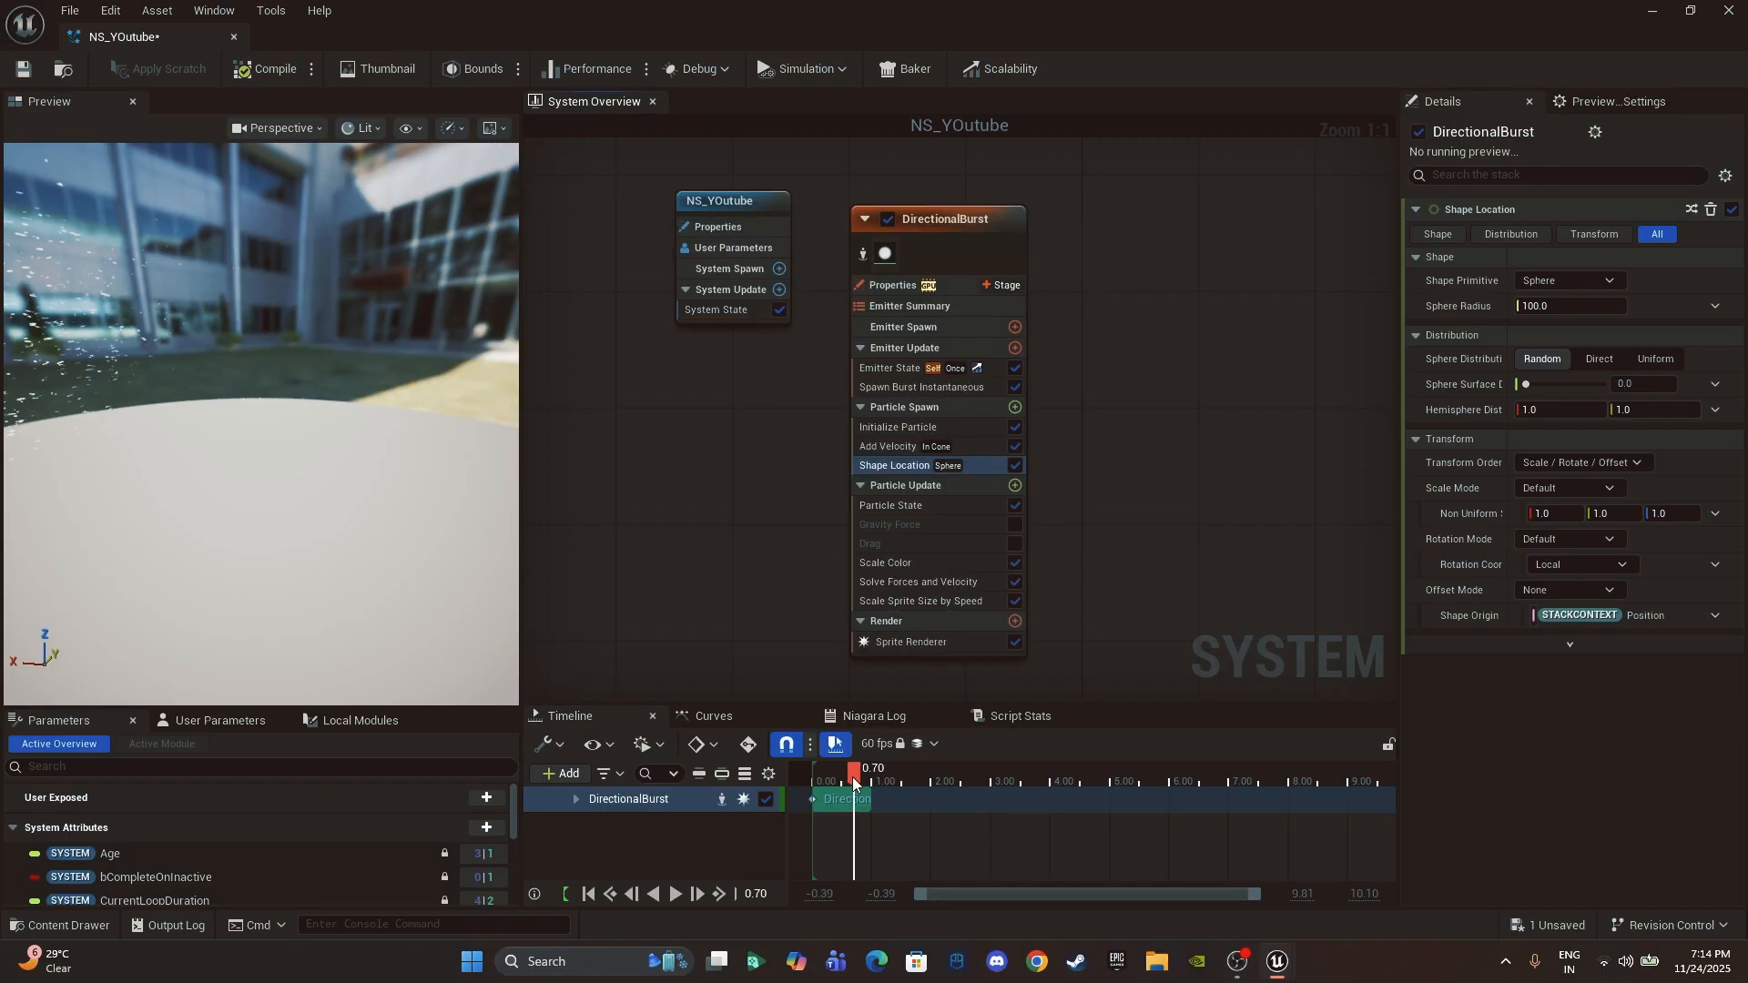
pyautogui.moveTo(854, 780); pyautogui.dragTo(804, 771)
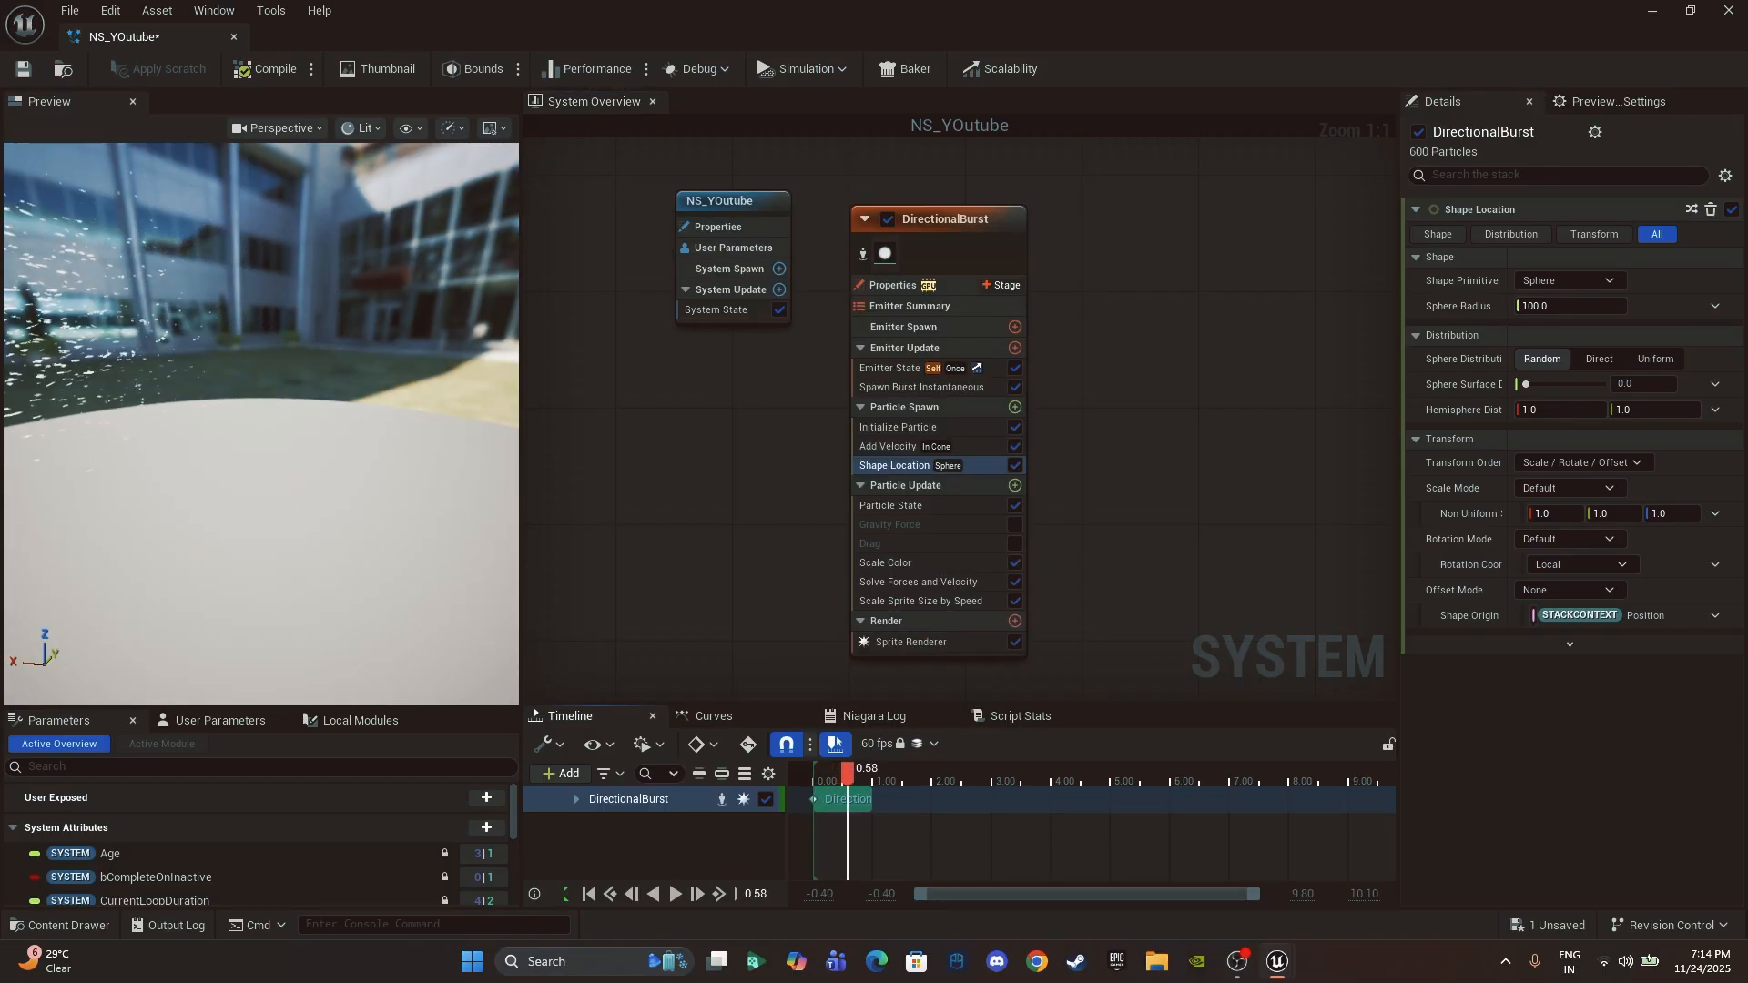
# Step: Set the Velocity Mode of the Add Velocity module to From Point and scrub the timeline to preview the burst
pyautogui.moveTo(260, 410); pyautogui.dragTo(228, 446)
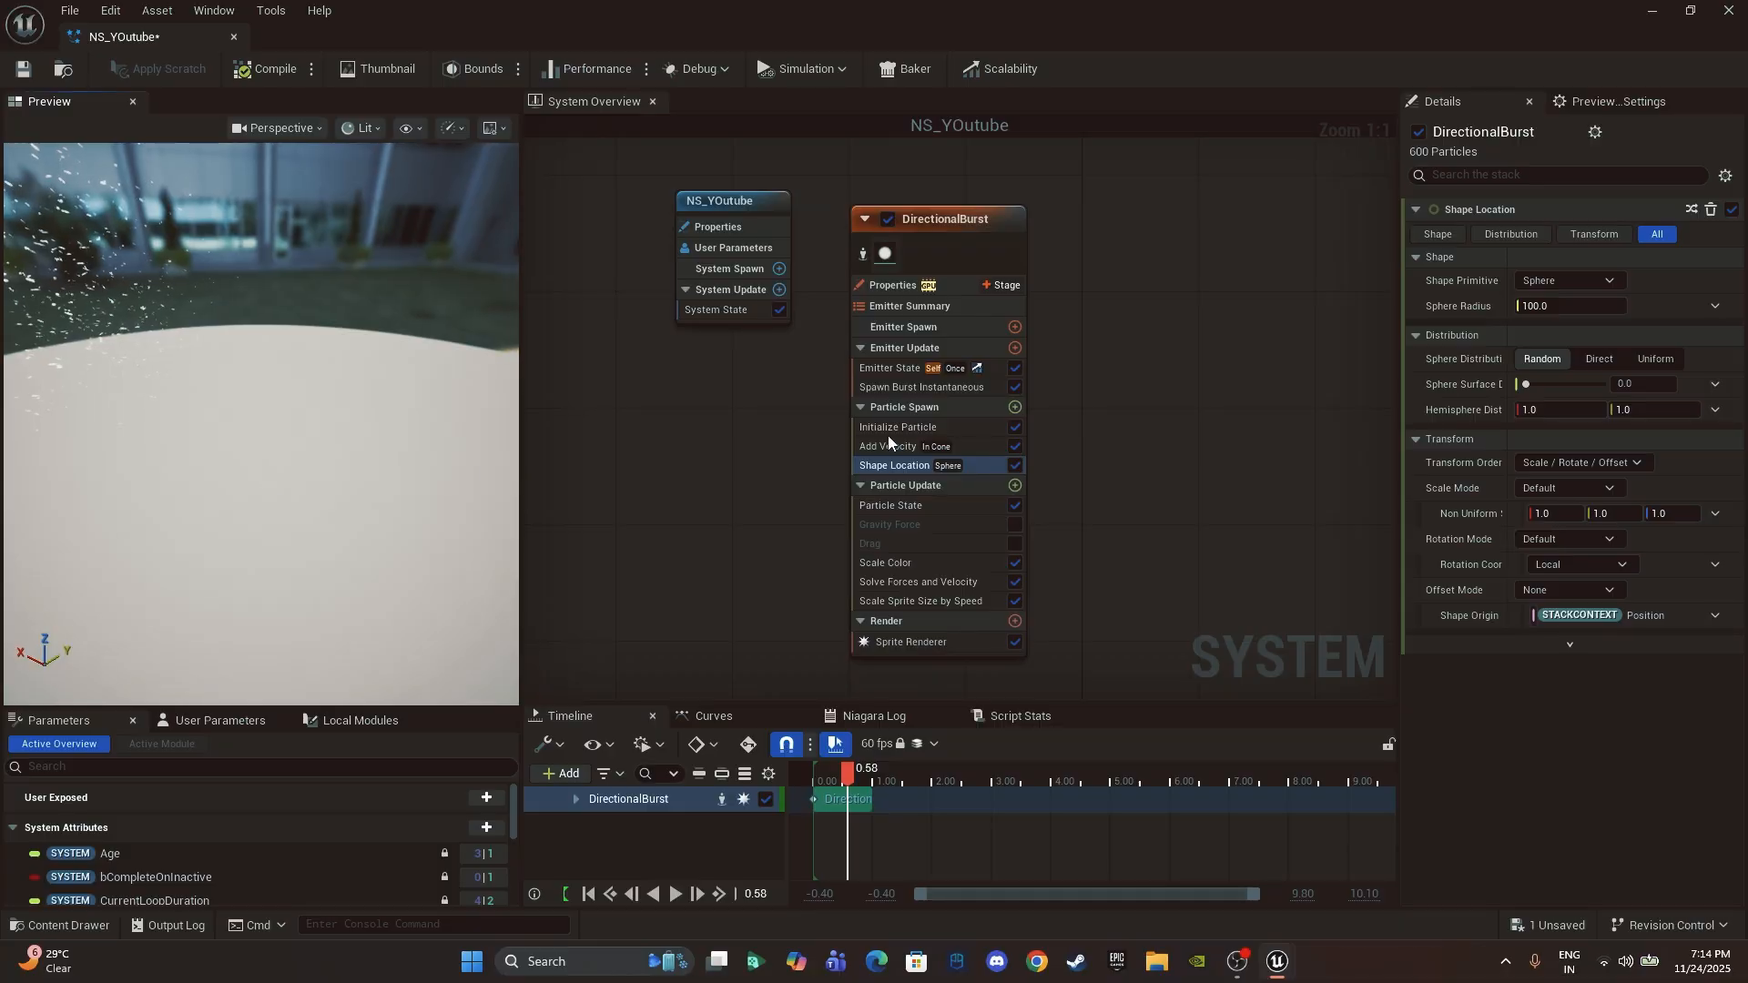
pyautogui.click(914, 445)
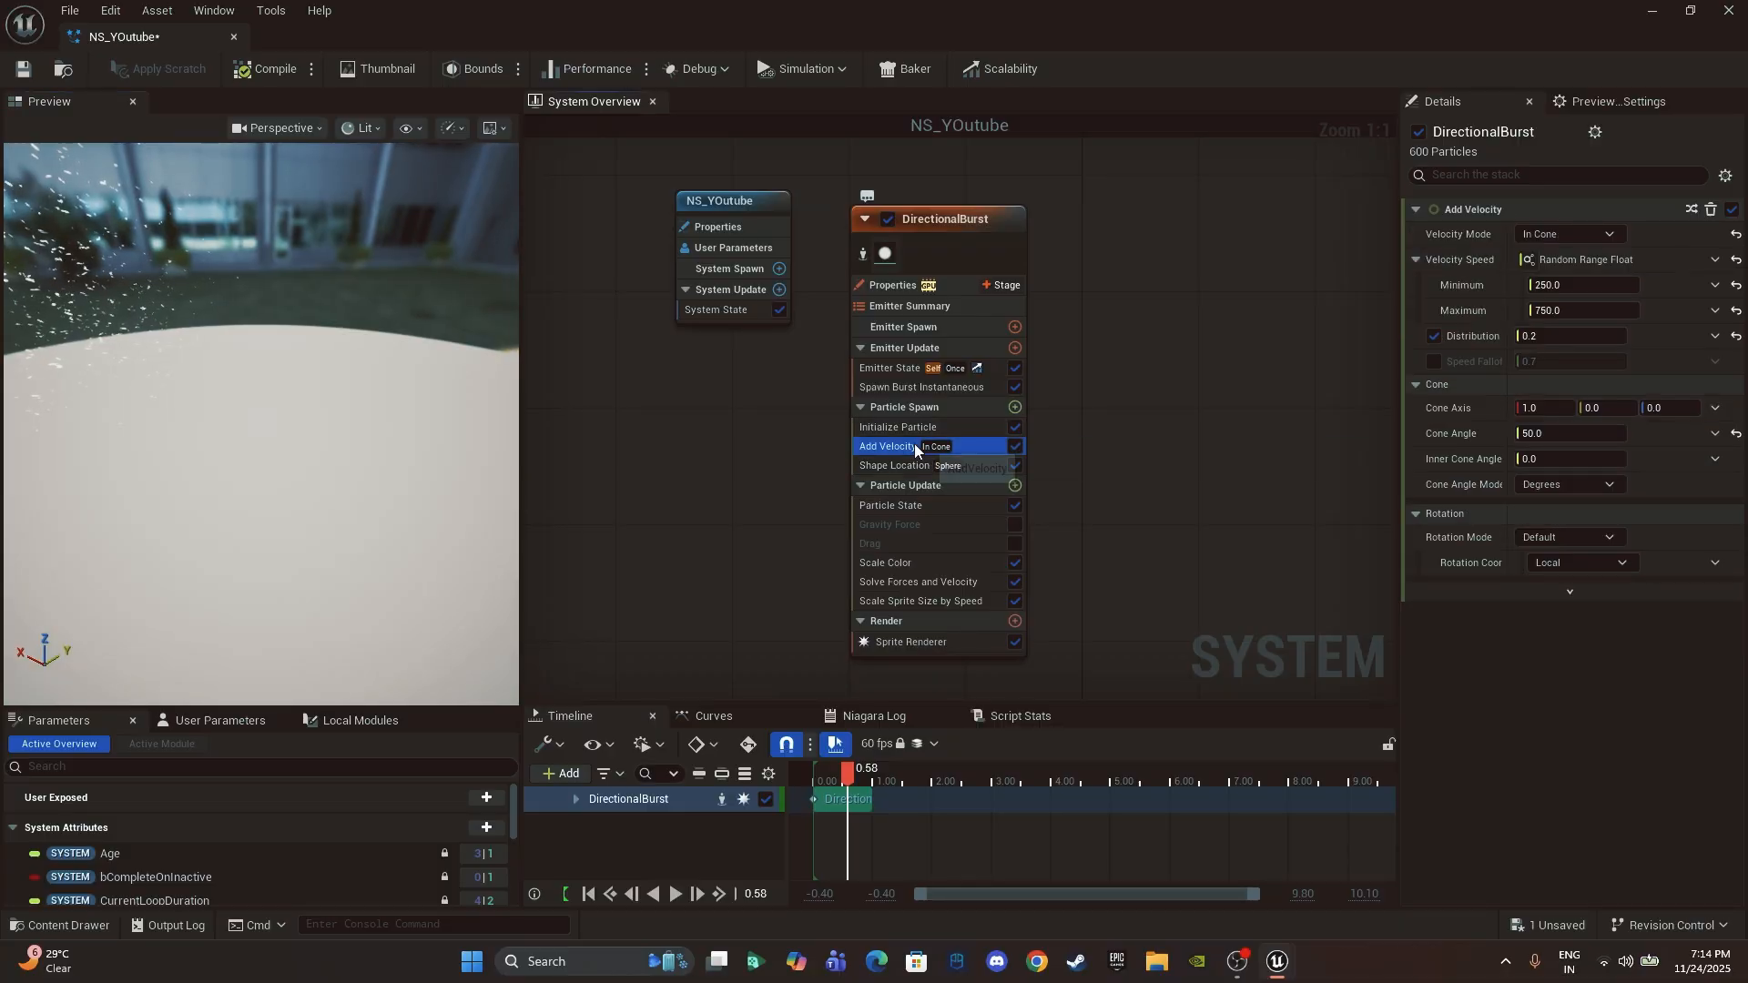
pyautogui.click(1570, 234)
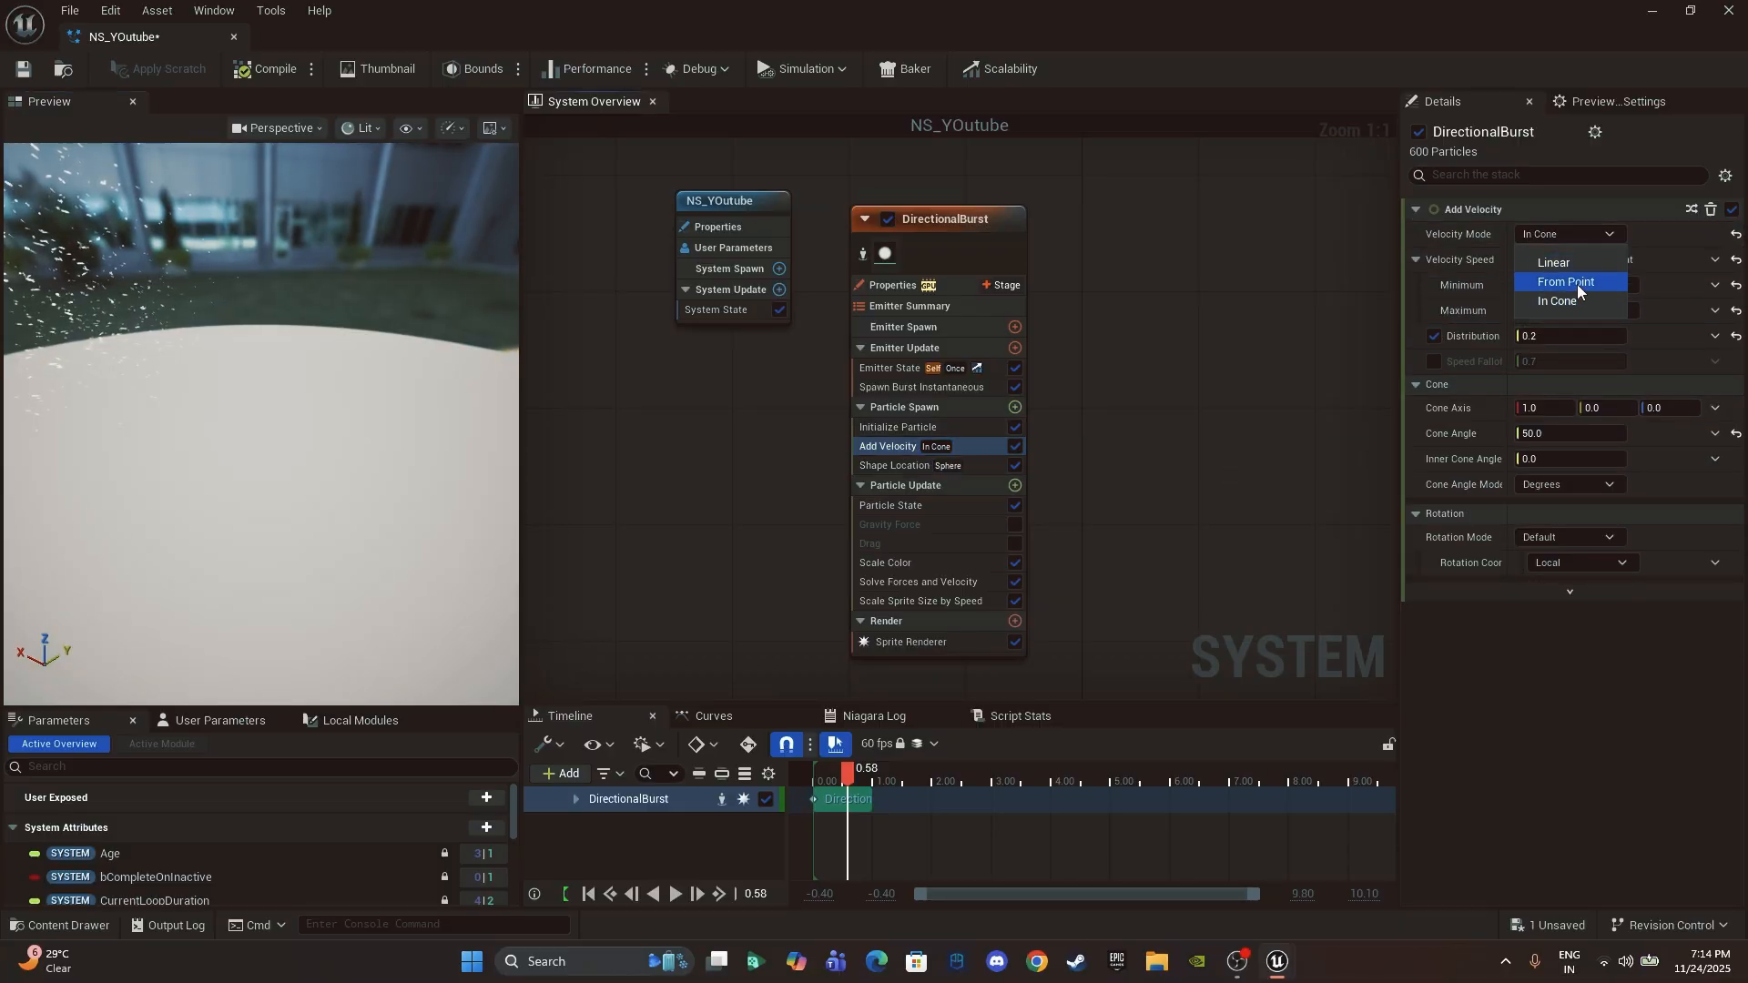
pyautogui.click(1588, 284)
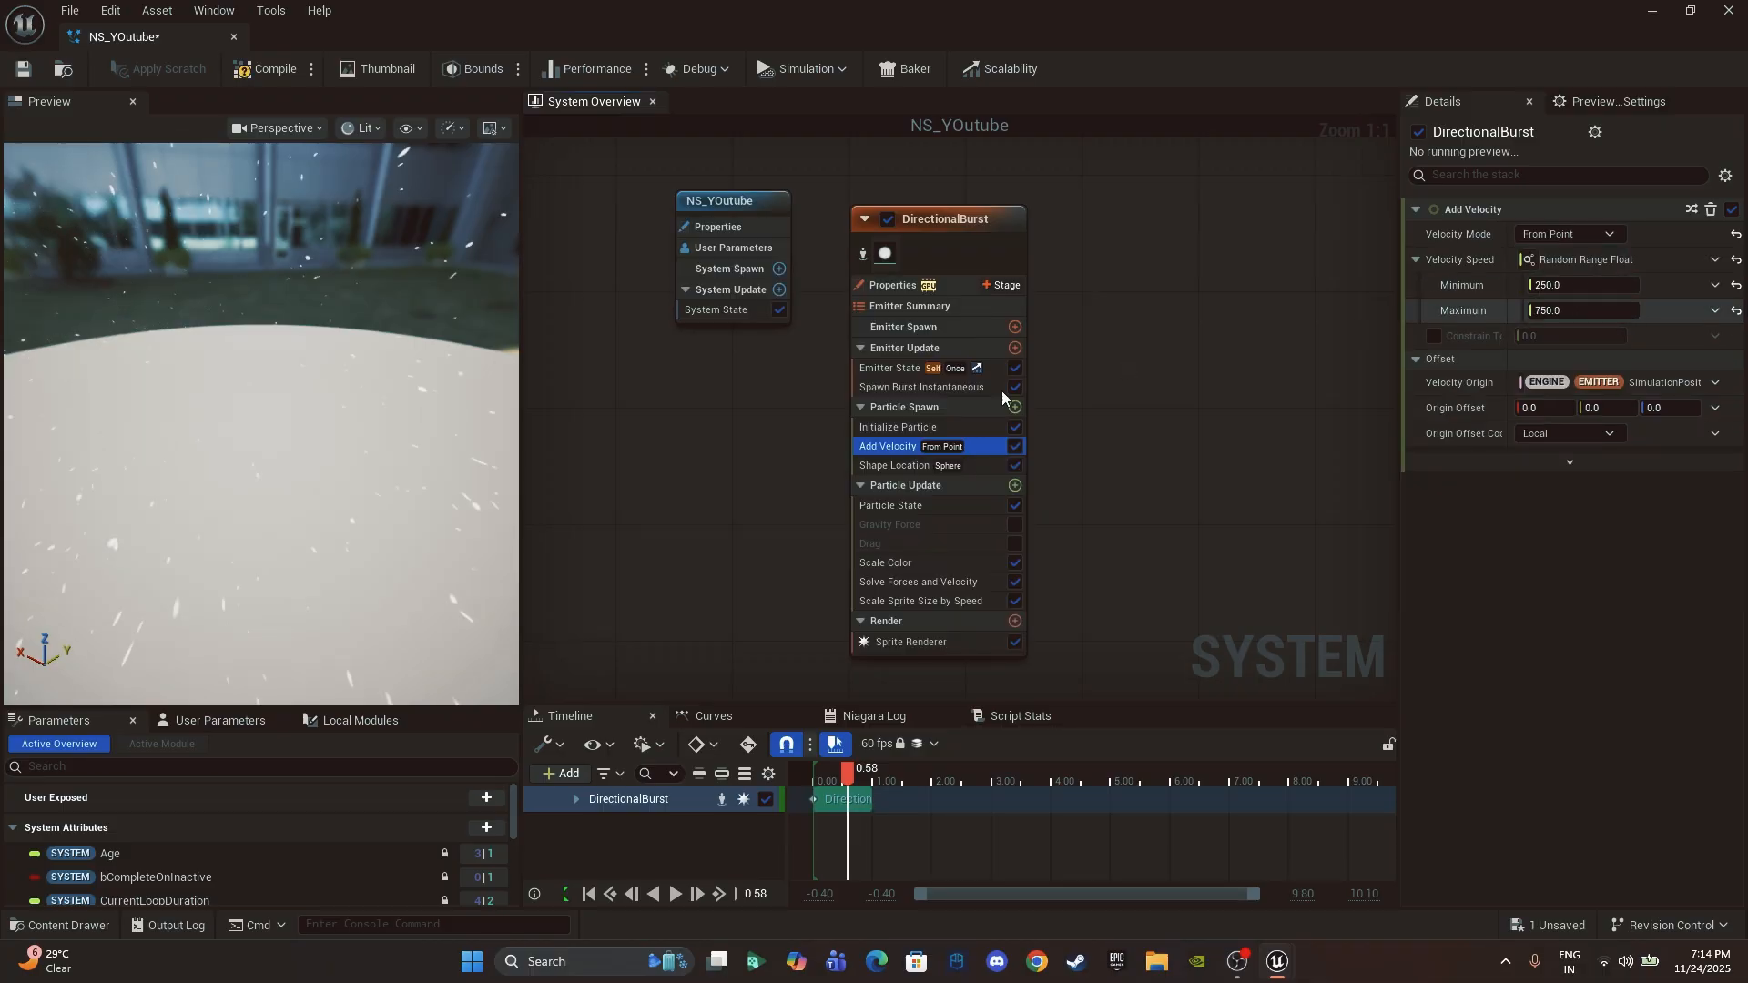
pyautogui.moveTo(280, 512); pyautogui.dragTo(353, 464)
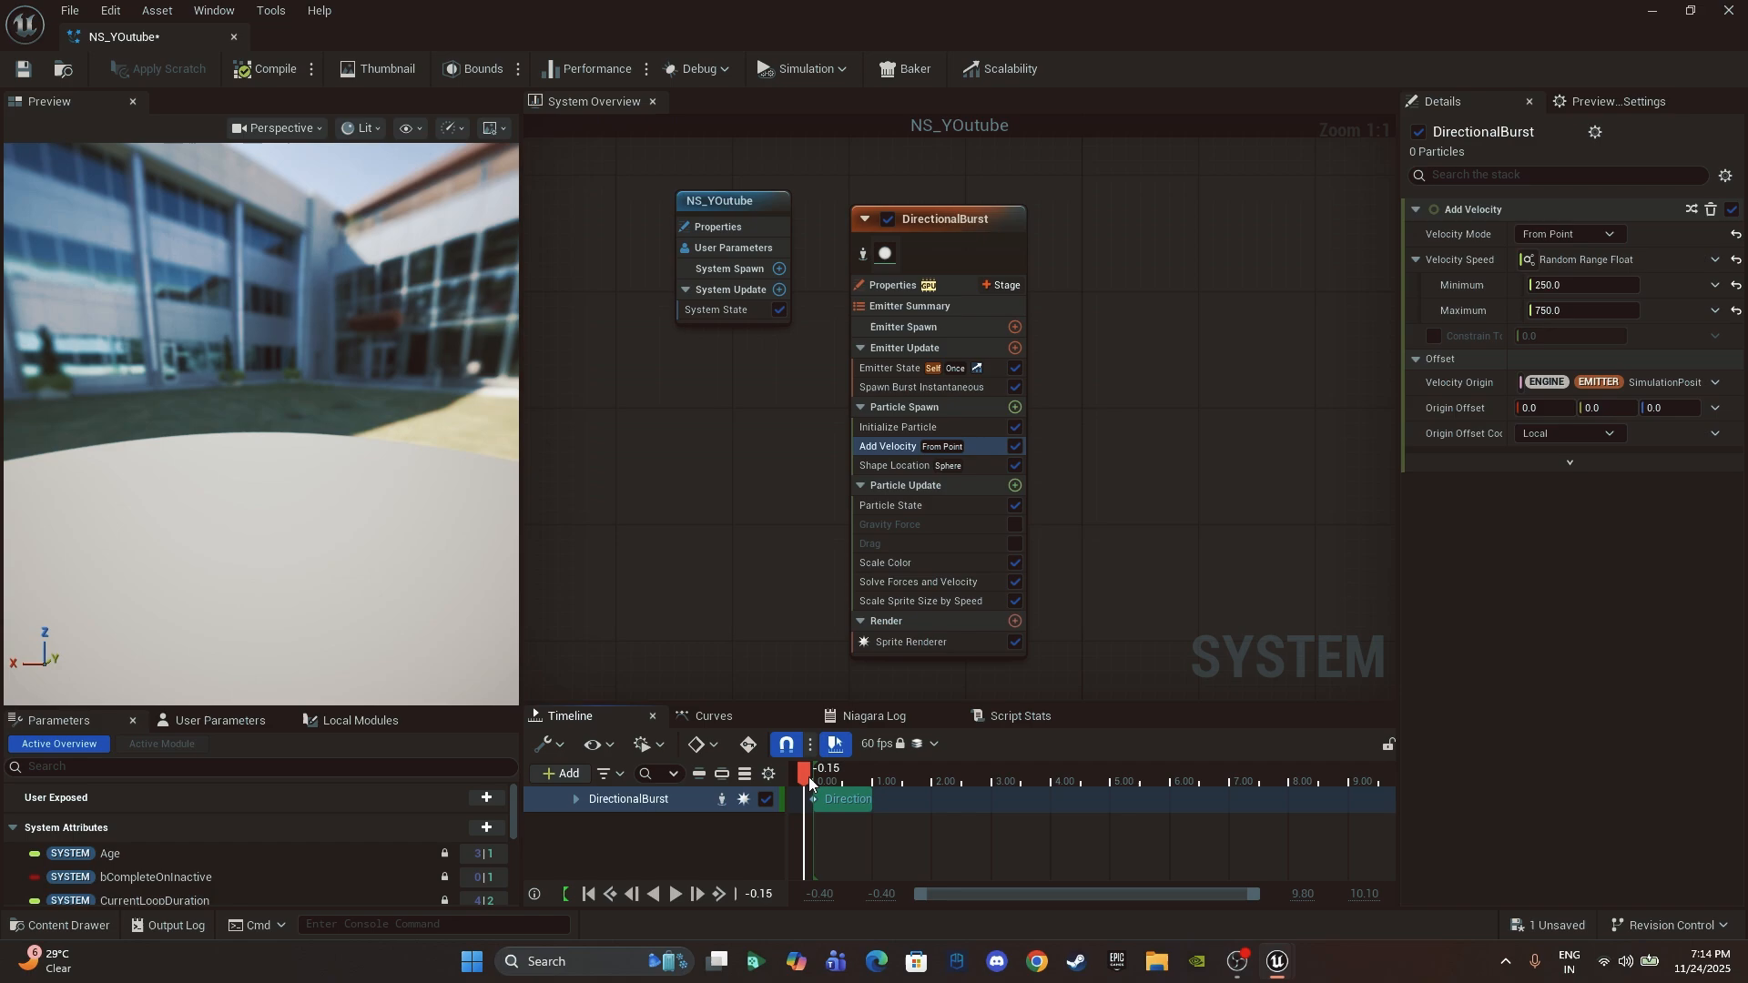
pyautogui.moveTo(824, 784)
pyautogui.mouseDown()
pyautogui.moveTo(842, 785)
pyautogui.moveTo(825, 785)
pyautogui.mouseUp()
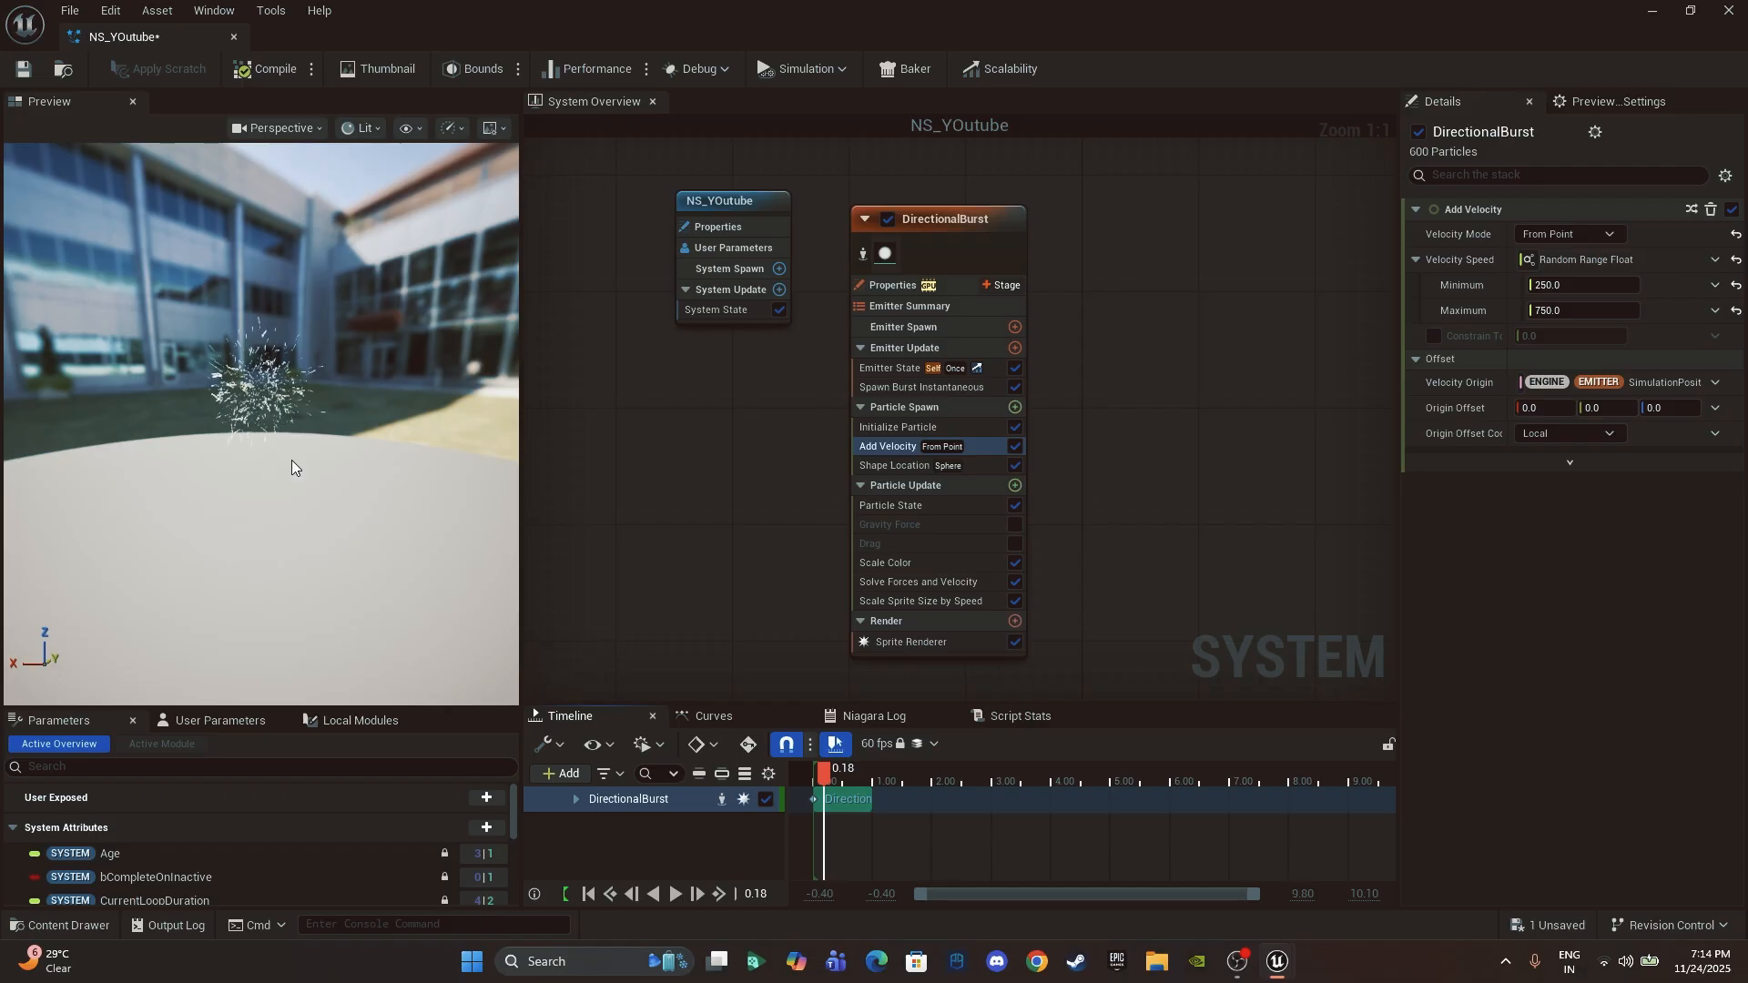
# Step: Set the Shape Primitive of the Shape Location module to Ring / Disc and scrub the timeline to preview it
pyautogui.click(900, 466)
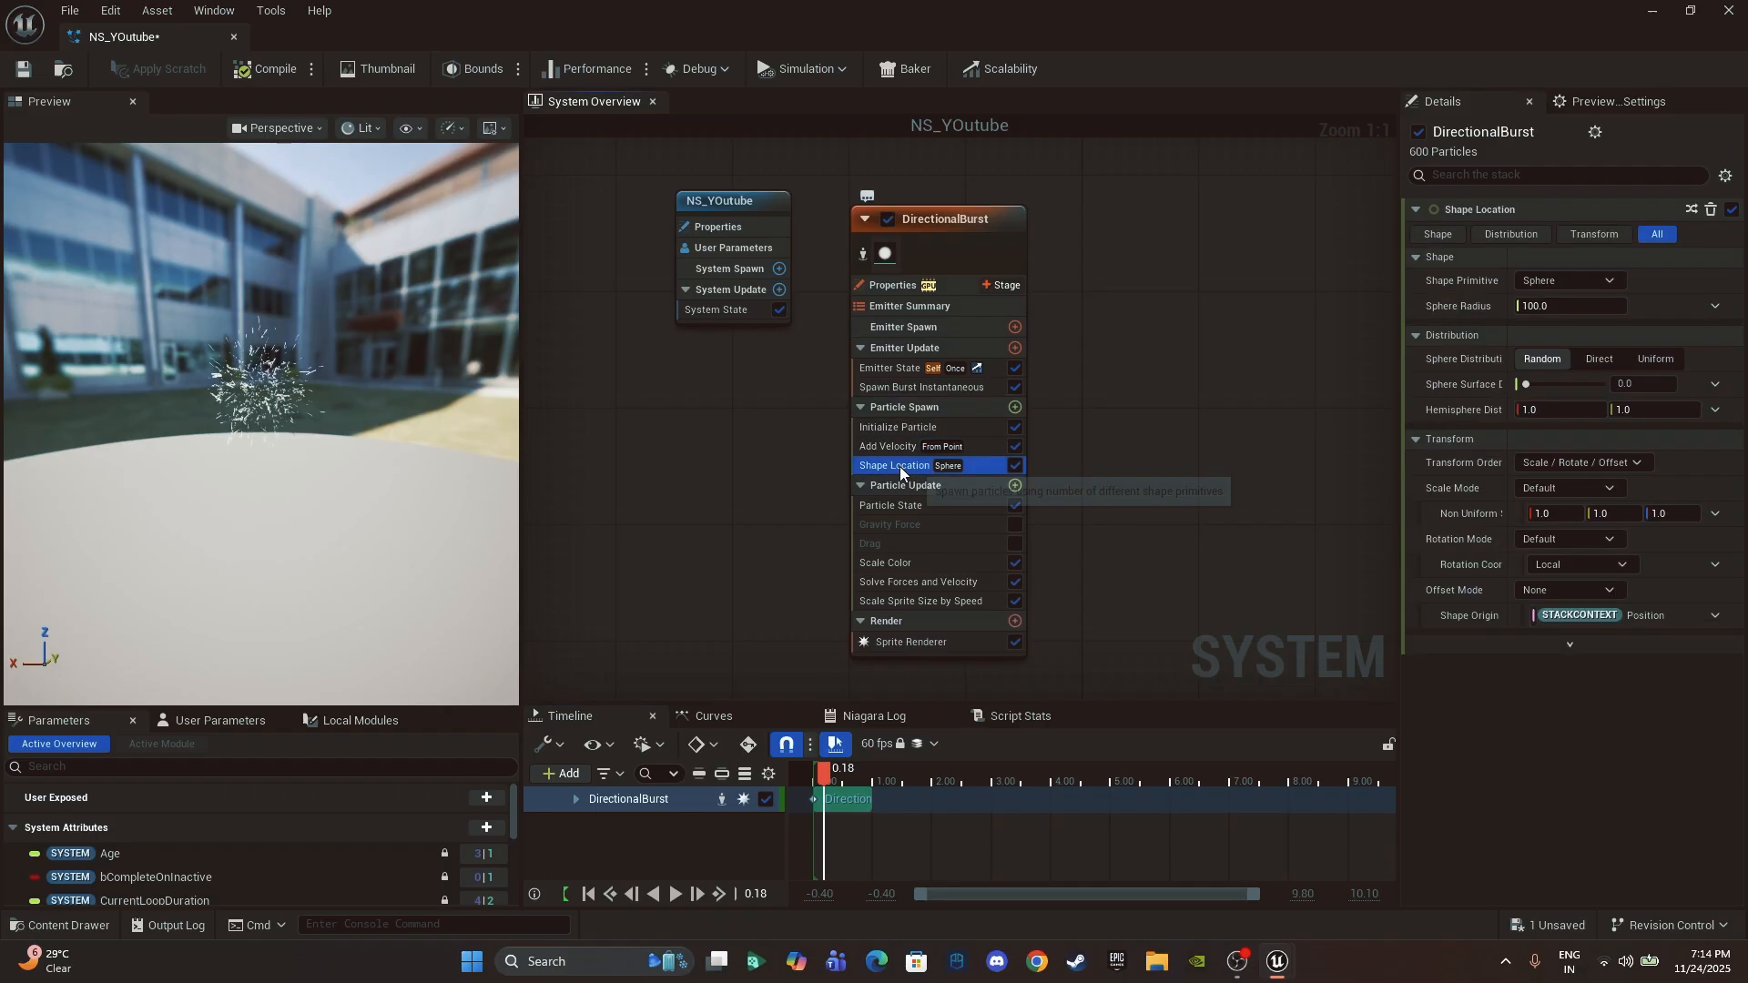
pyautogui.click(1586, 279)
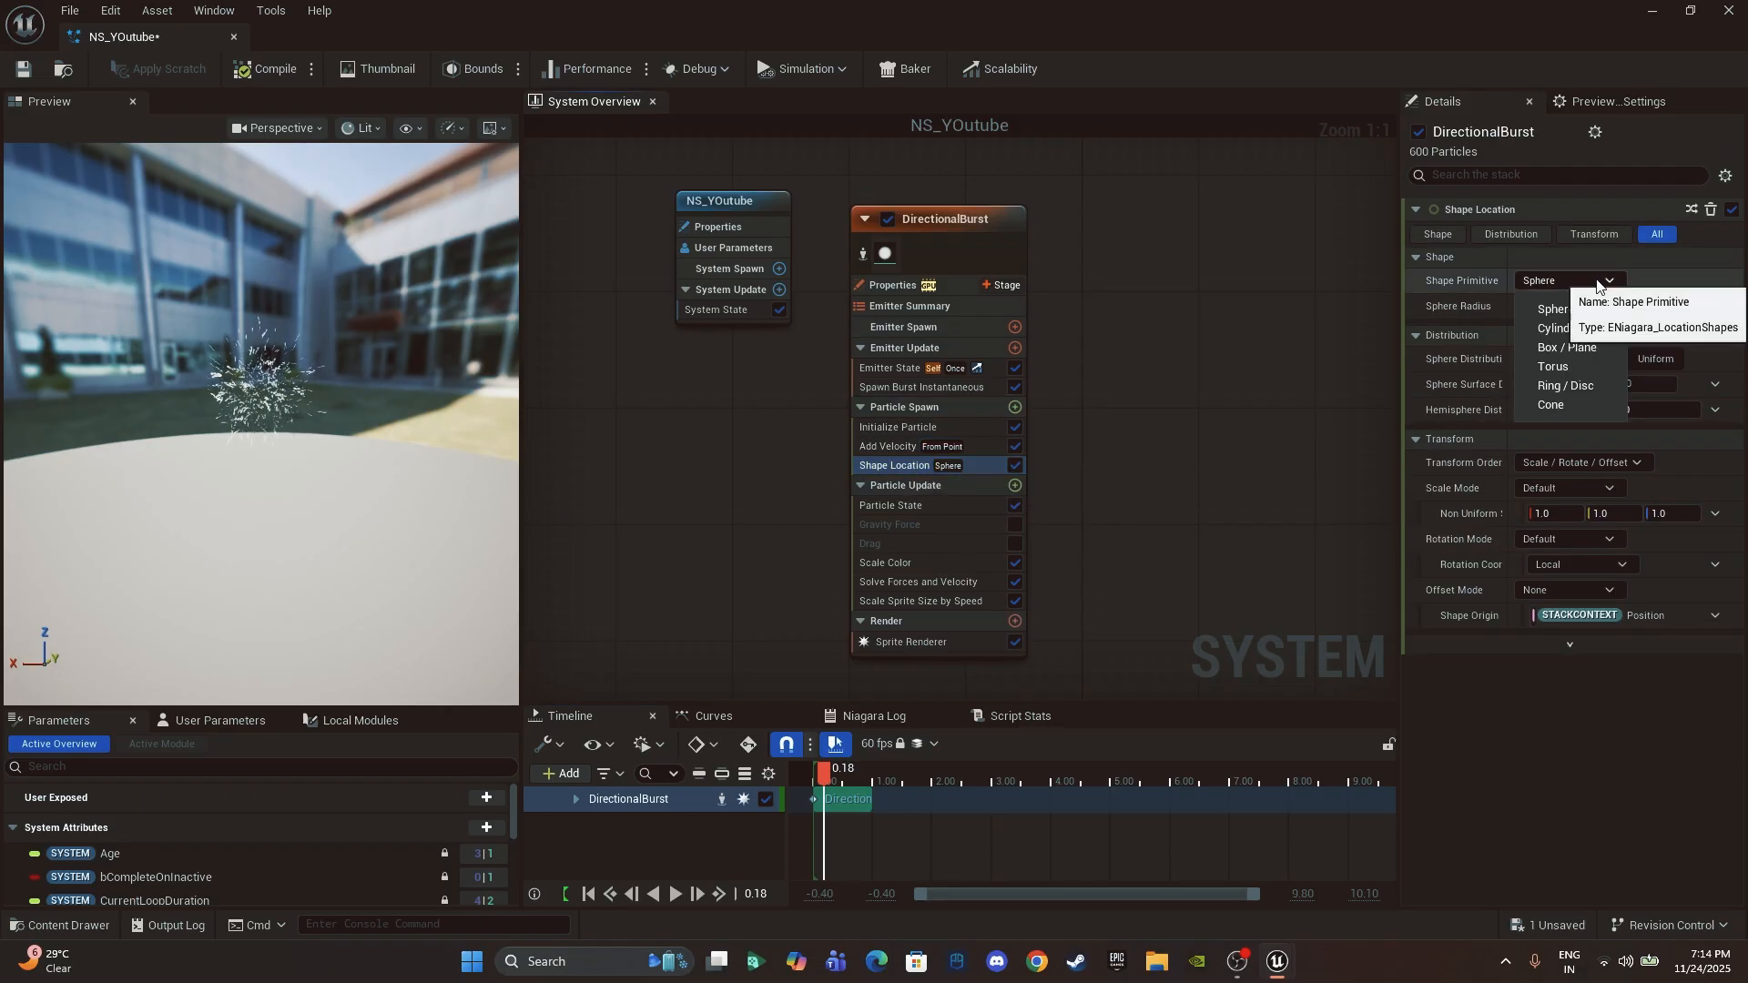
pyautogui.click(1577, 386)
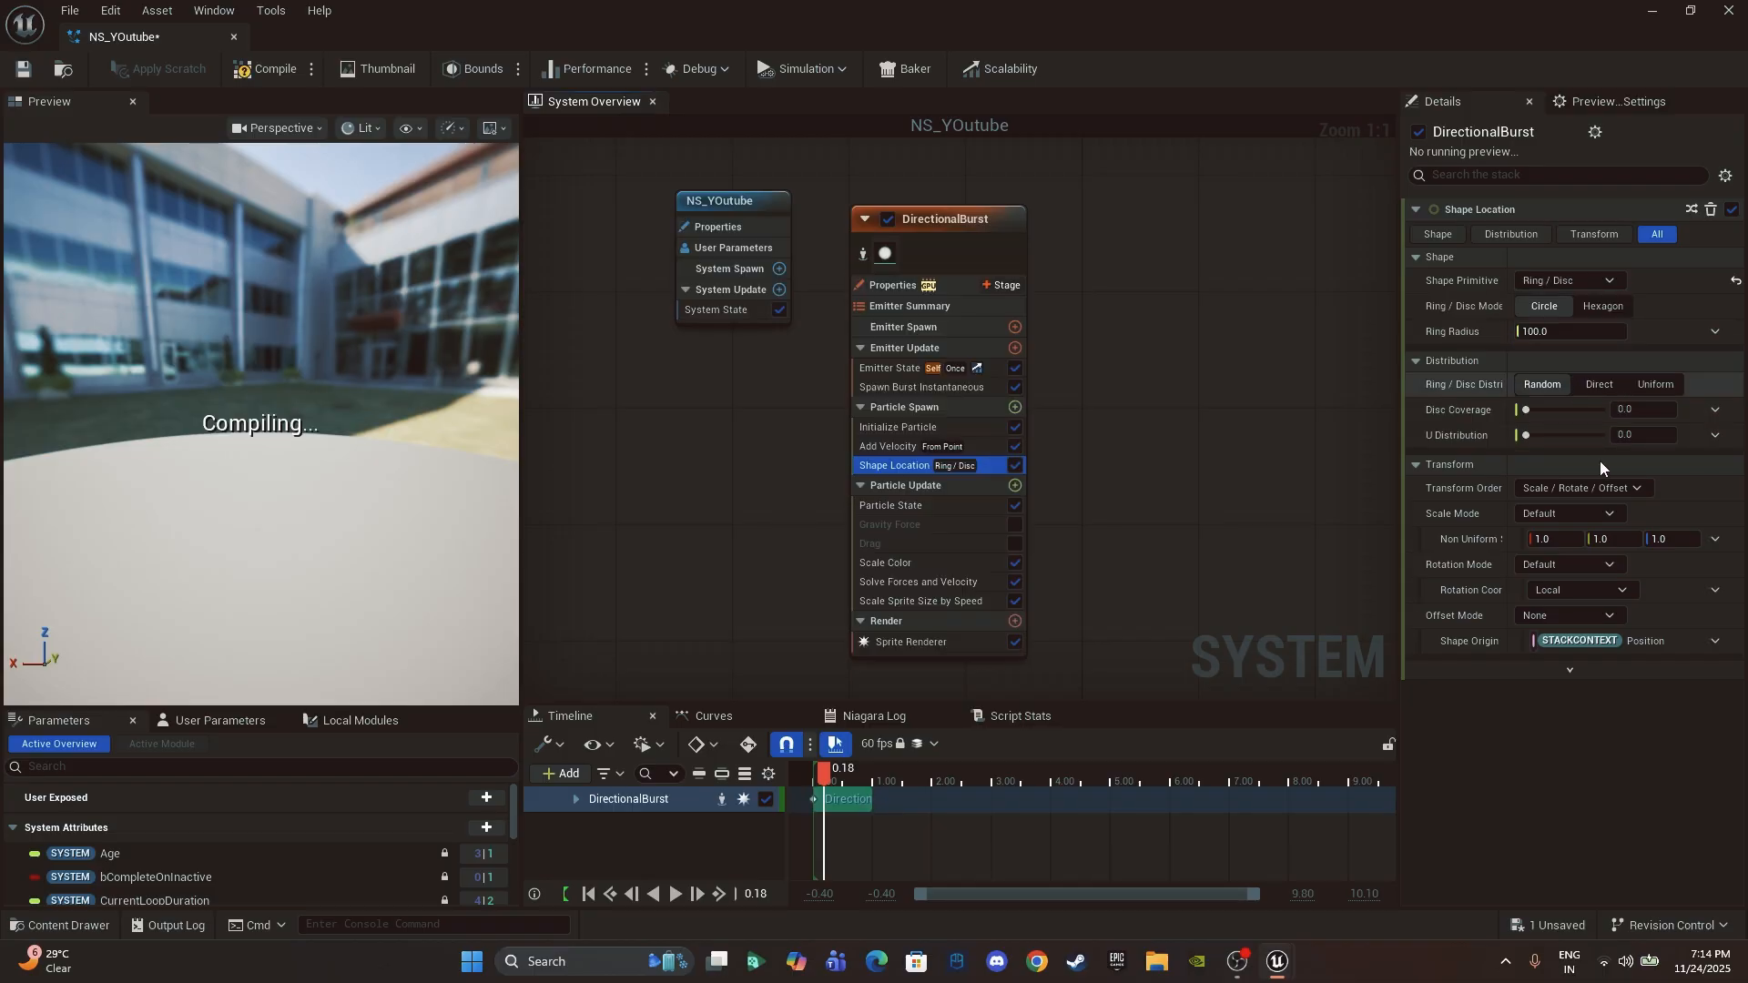
pyautogui.click(281, 504)
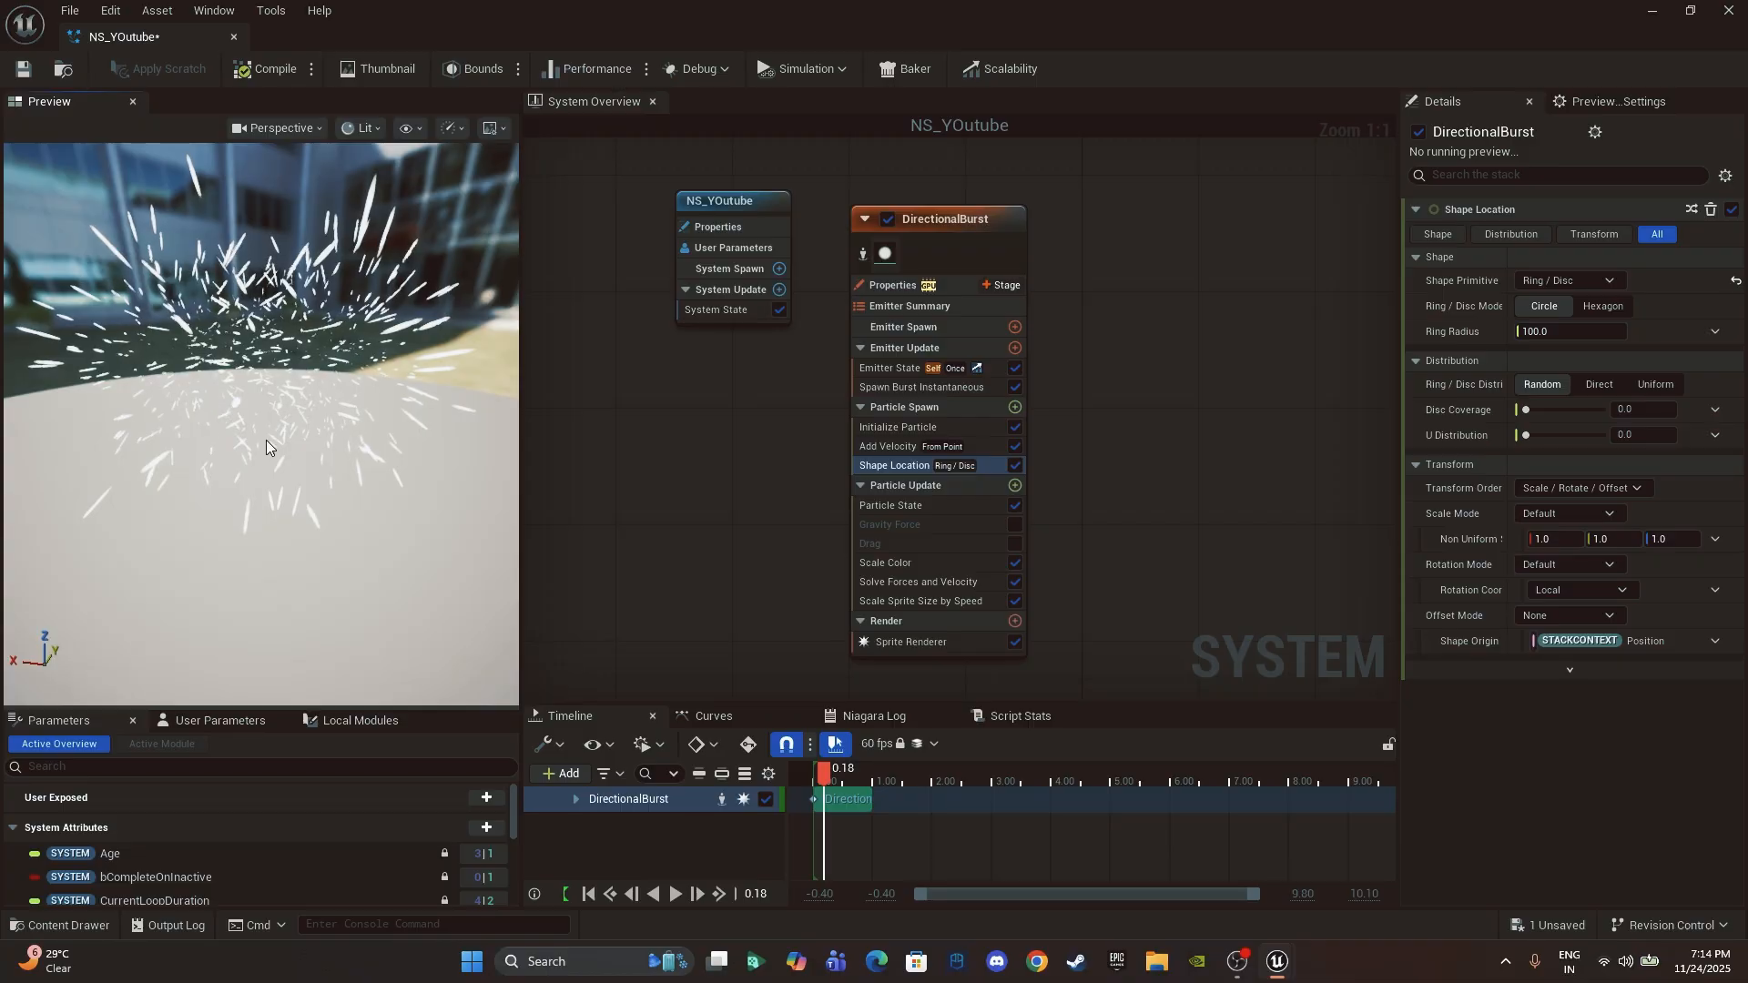
pyautogui.moveTo(826, 785); pyautogui.dragTo(838, 772)
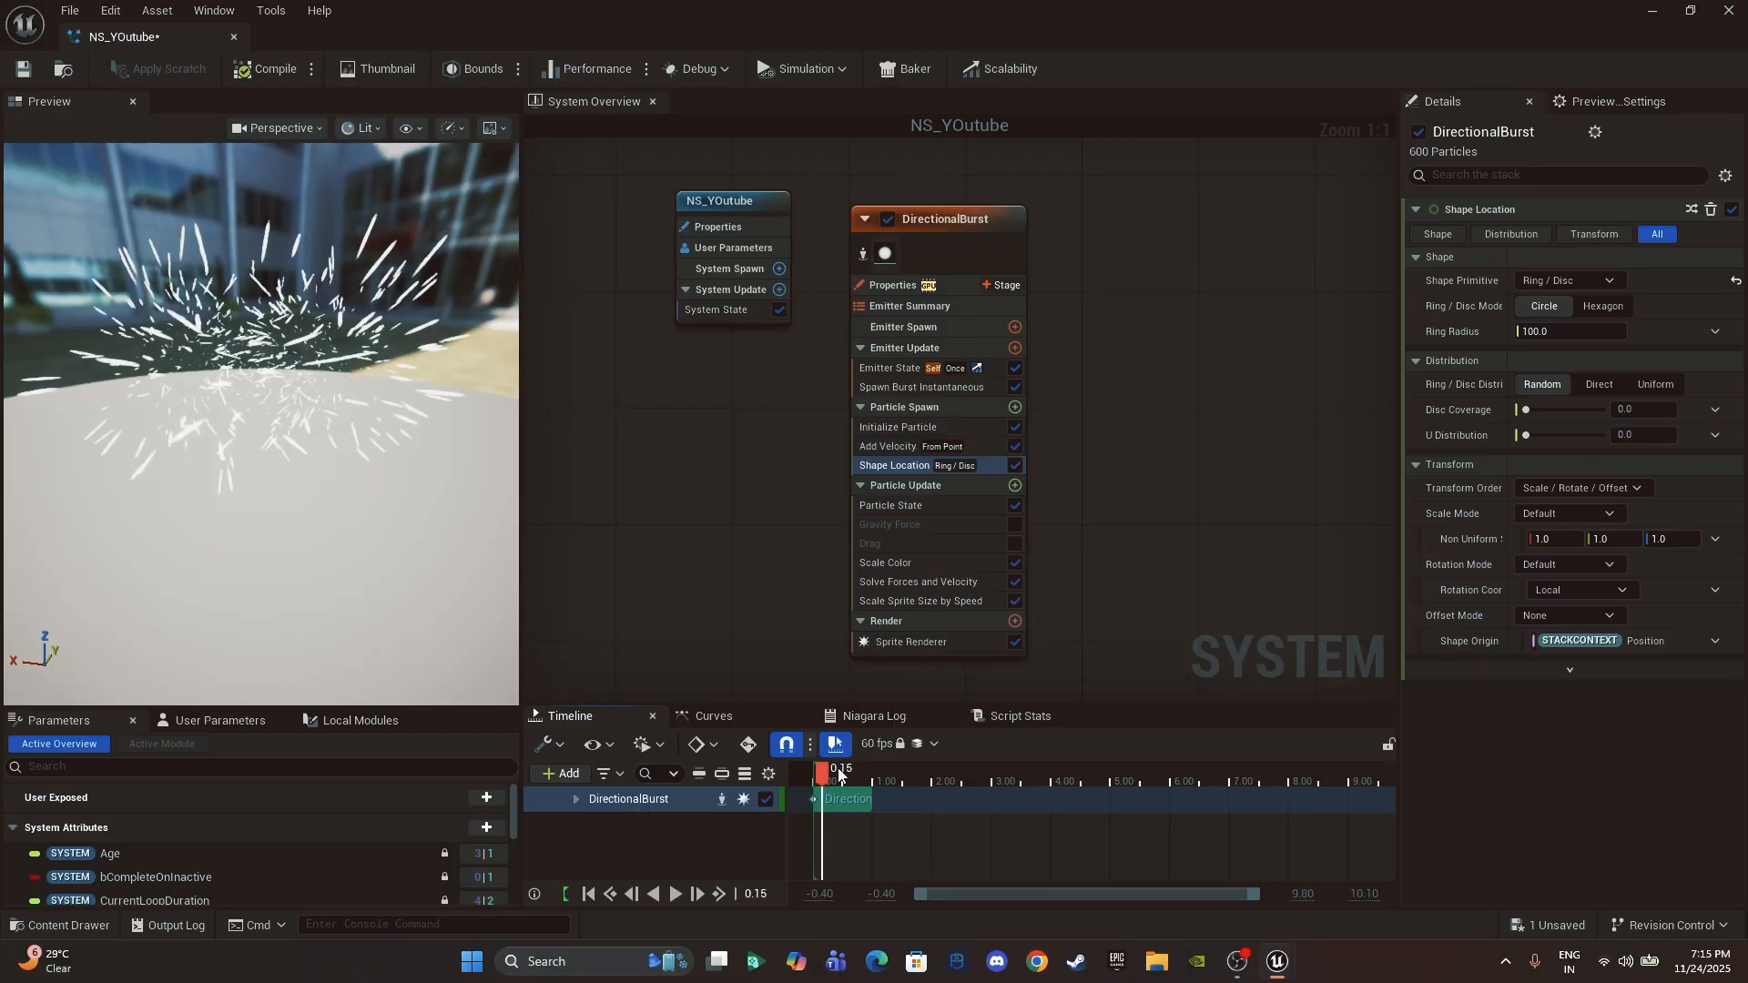
# Step: Reset and reselect From Point as Add Velocity's Velocity Mode, and restore its Velocity Speed to the default 25.0
pyautogui.click(890, 449)
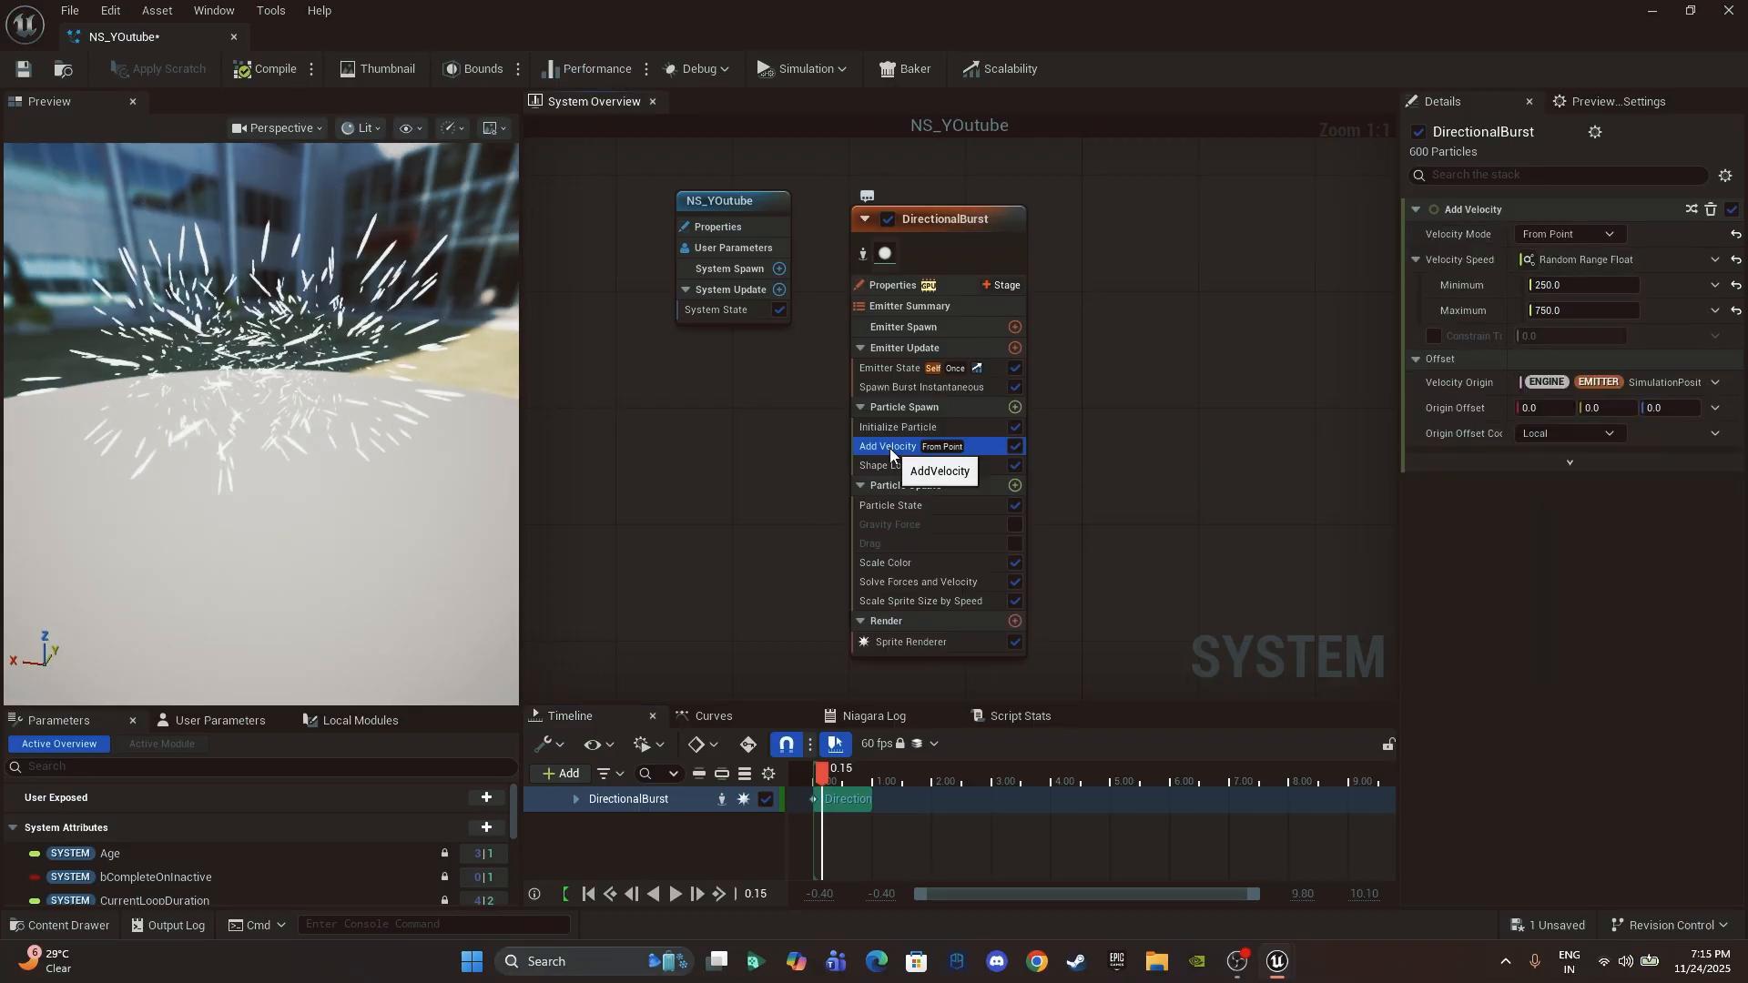
pyautogui.click(1742, 235)
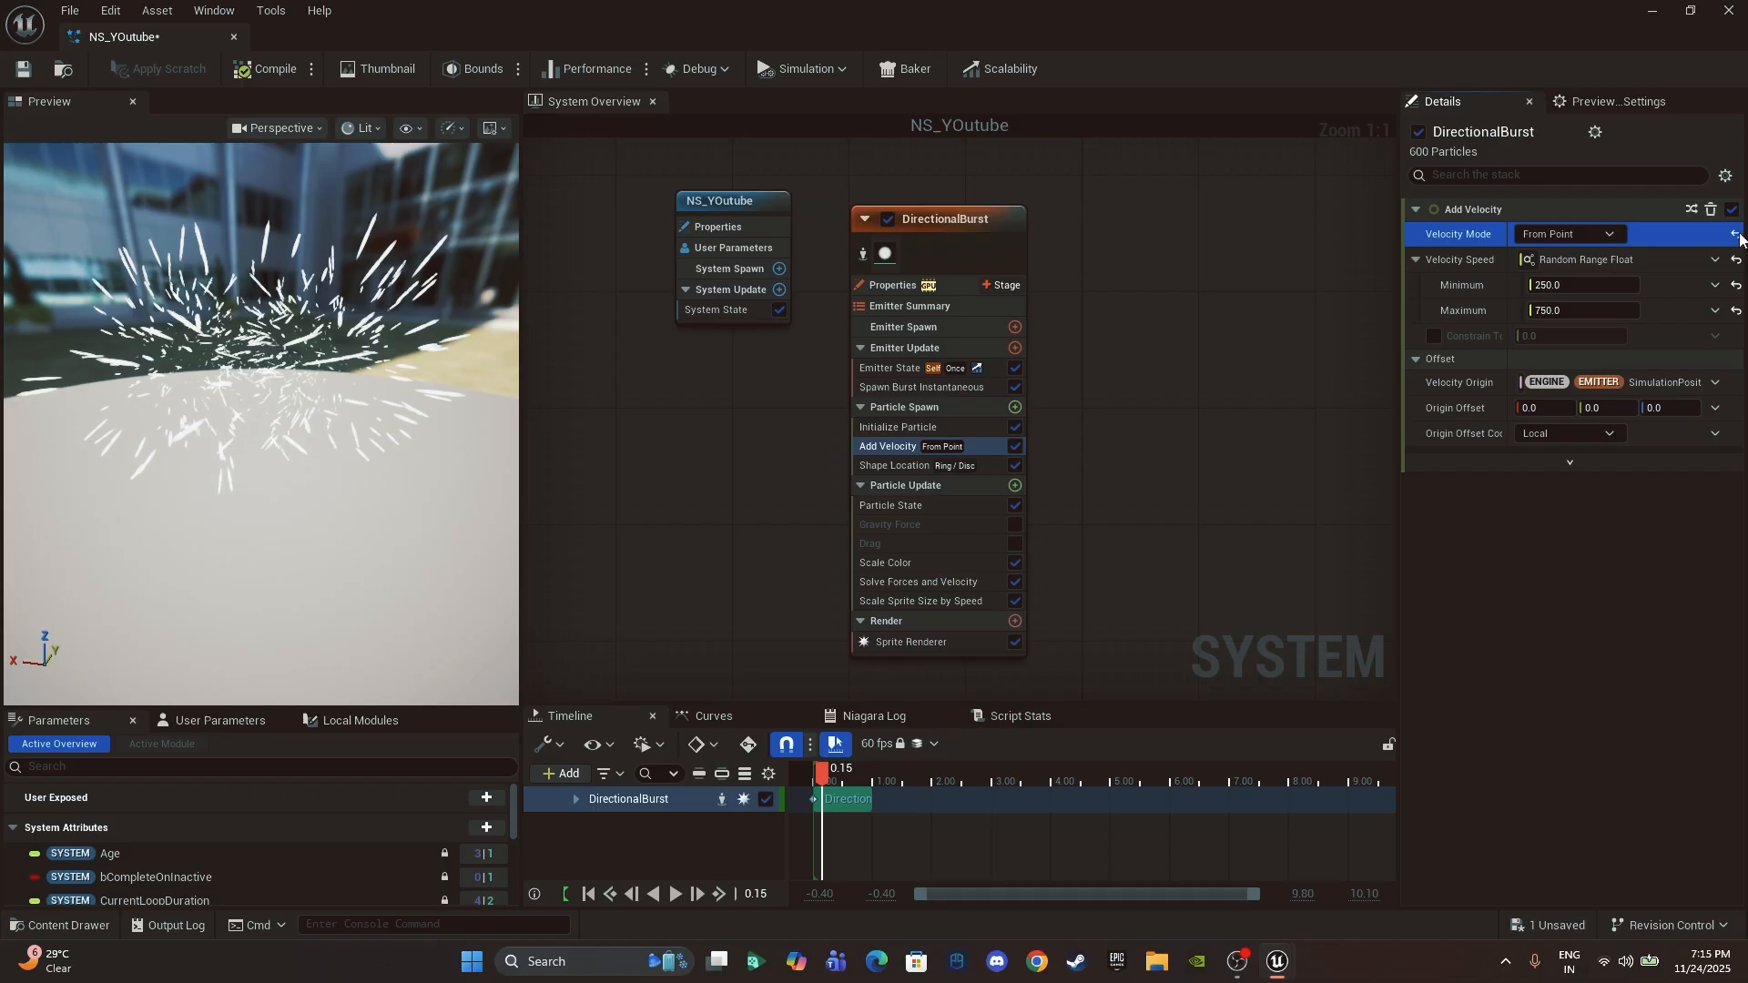
pyautogui.click(1736, 235)
pyautogui.click(1559, 237)
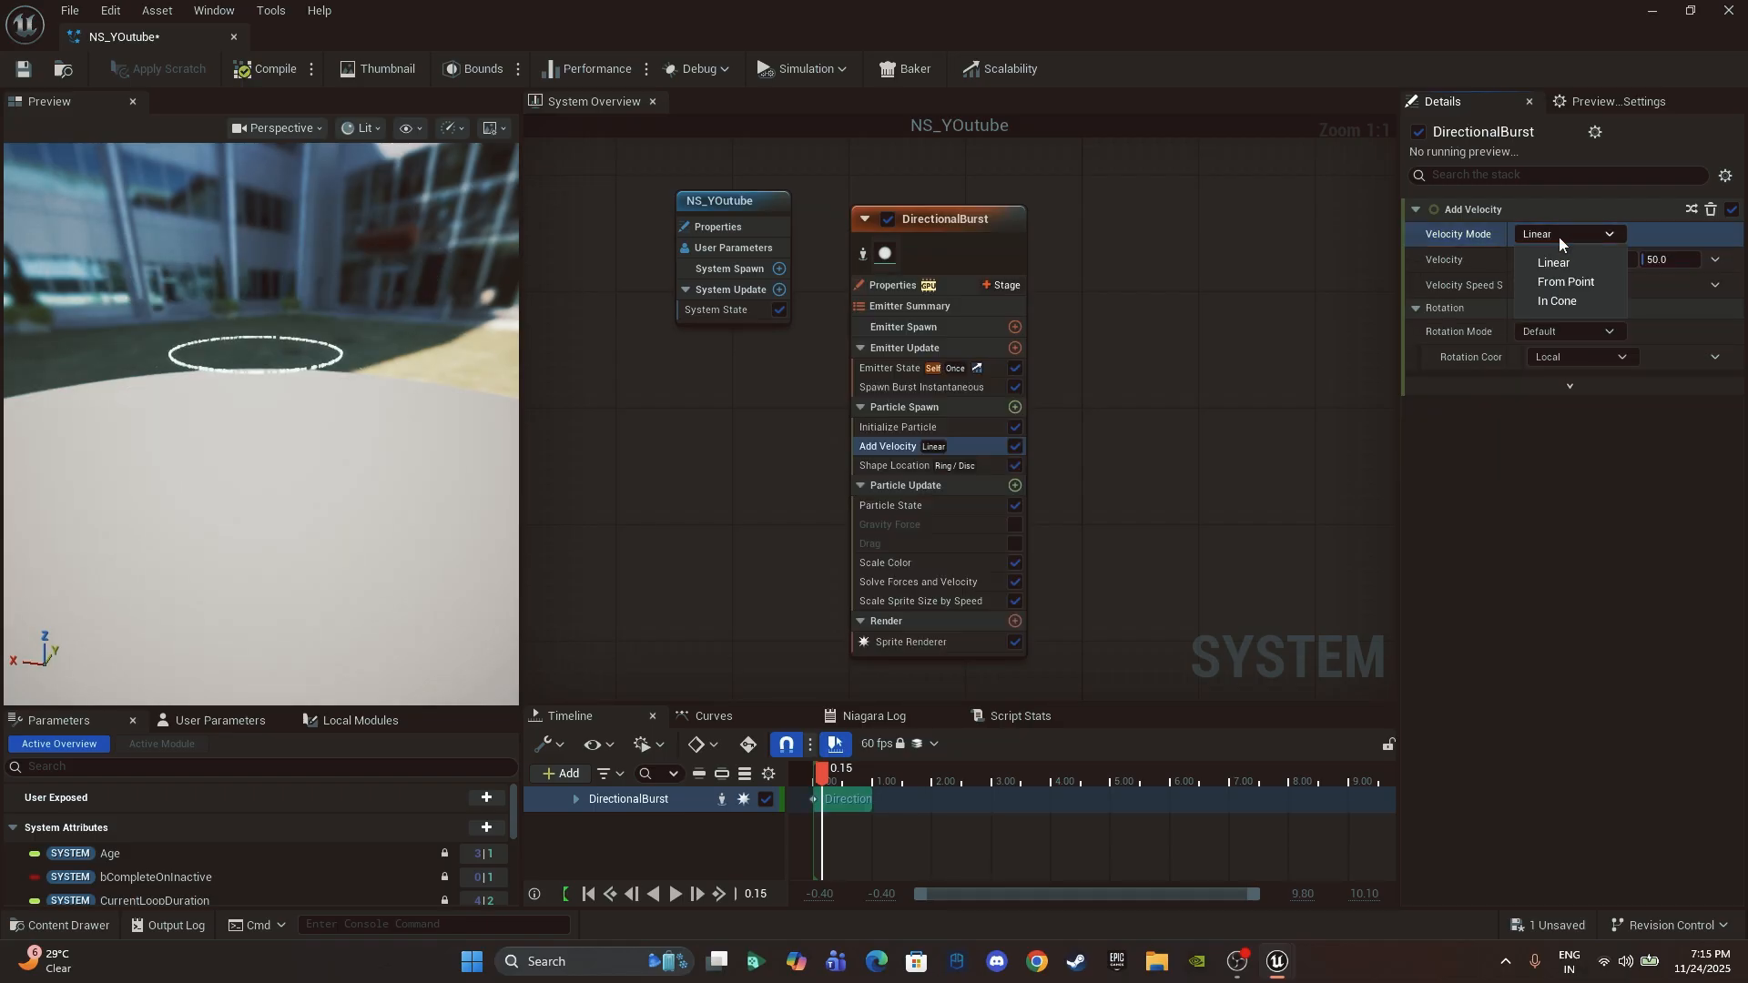
pyautogui.click(1566, 282)
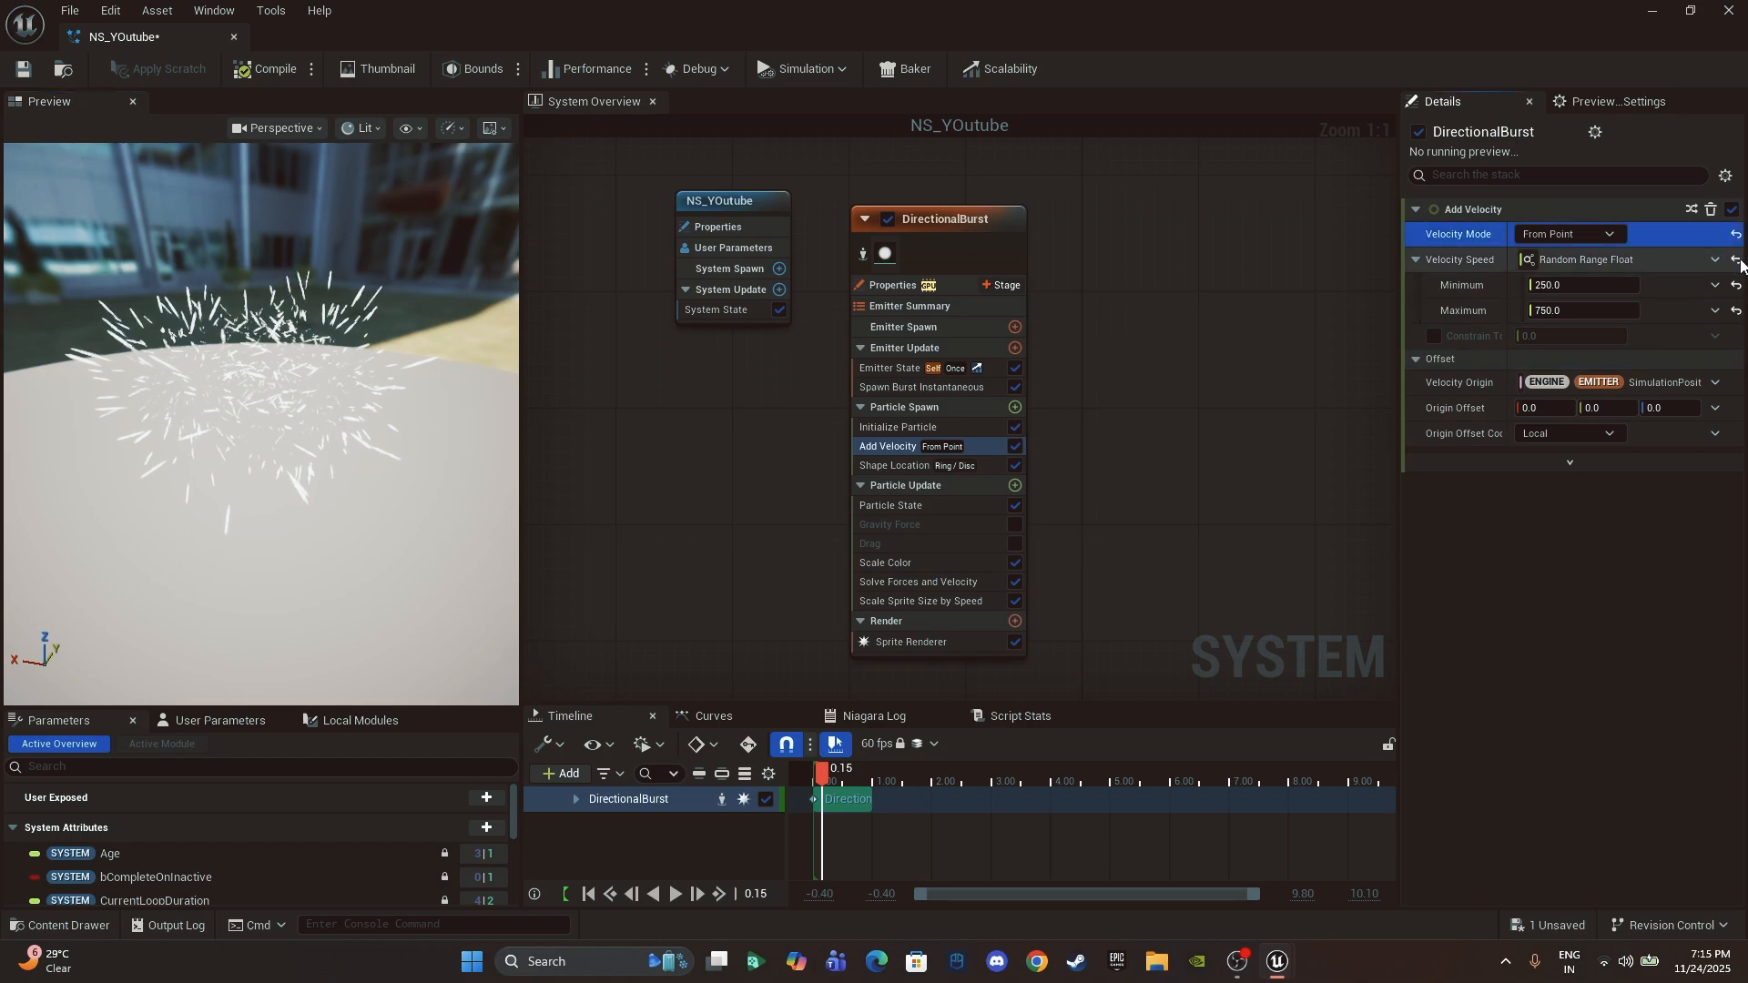
pyautogui.click(1736, 260)
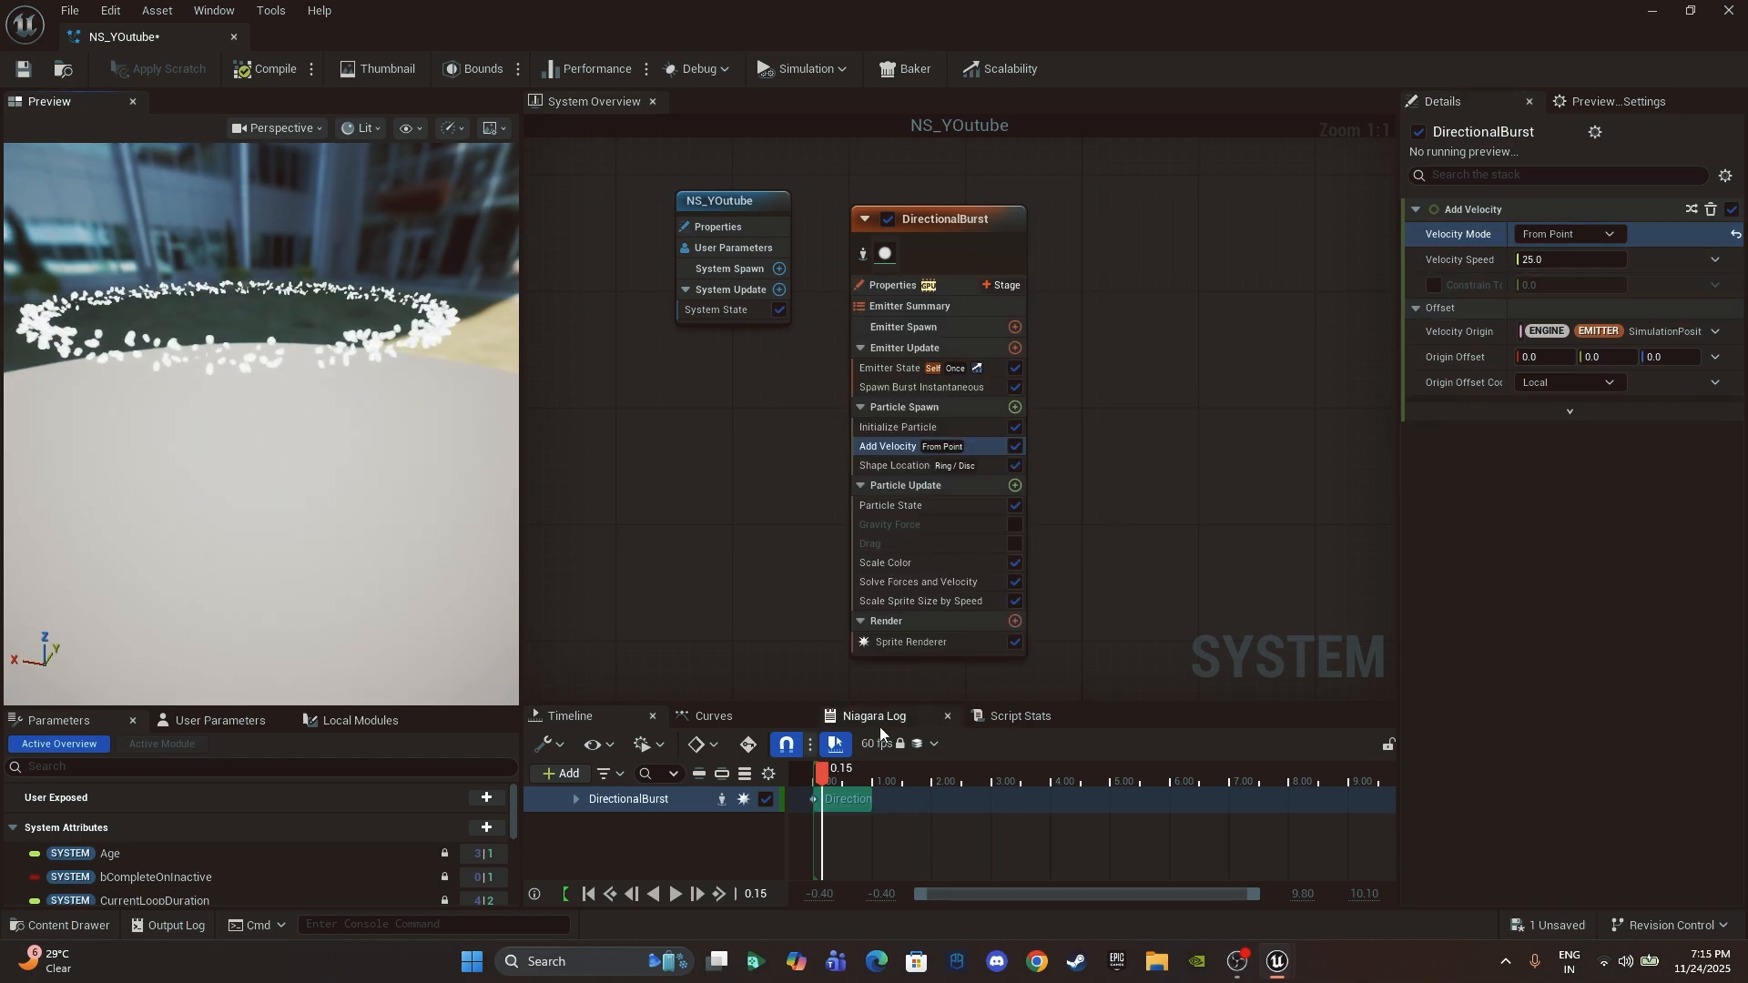
# Step: Replay the simulation from the start, scrub to about 0.63 s, and orbit the preview to examine the ring-shaped burst
pyautogui.moveTo(822, 783); pyautogui.dragTo(812, 784)
pyautogui.press('space')
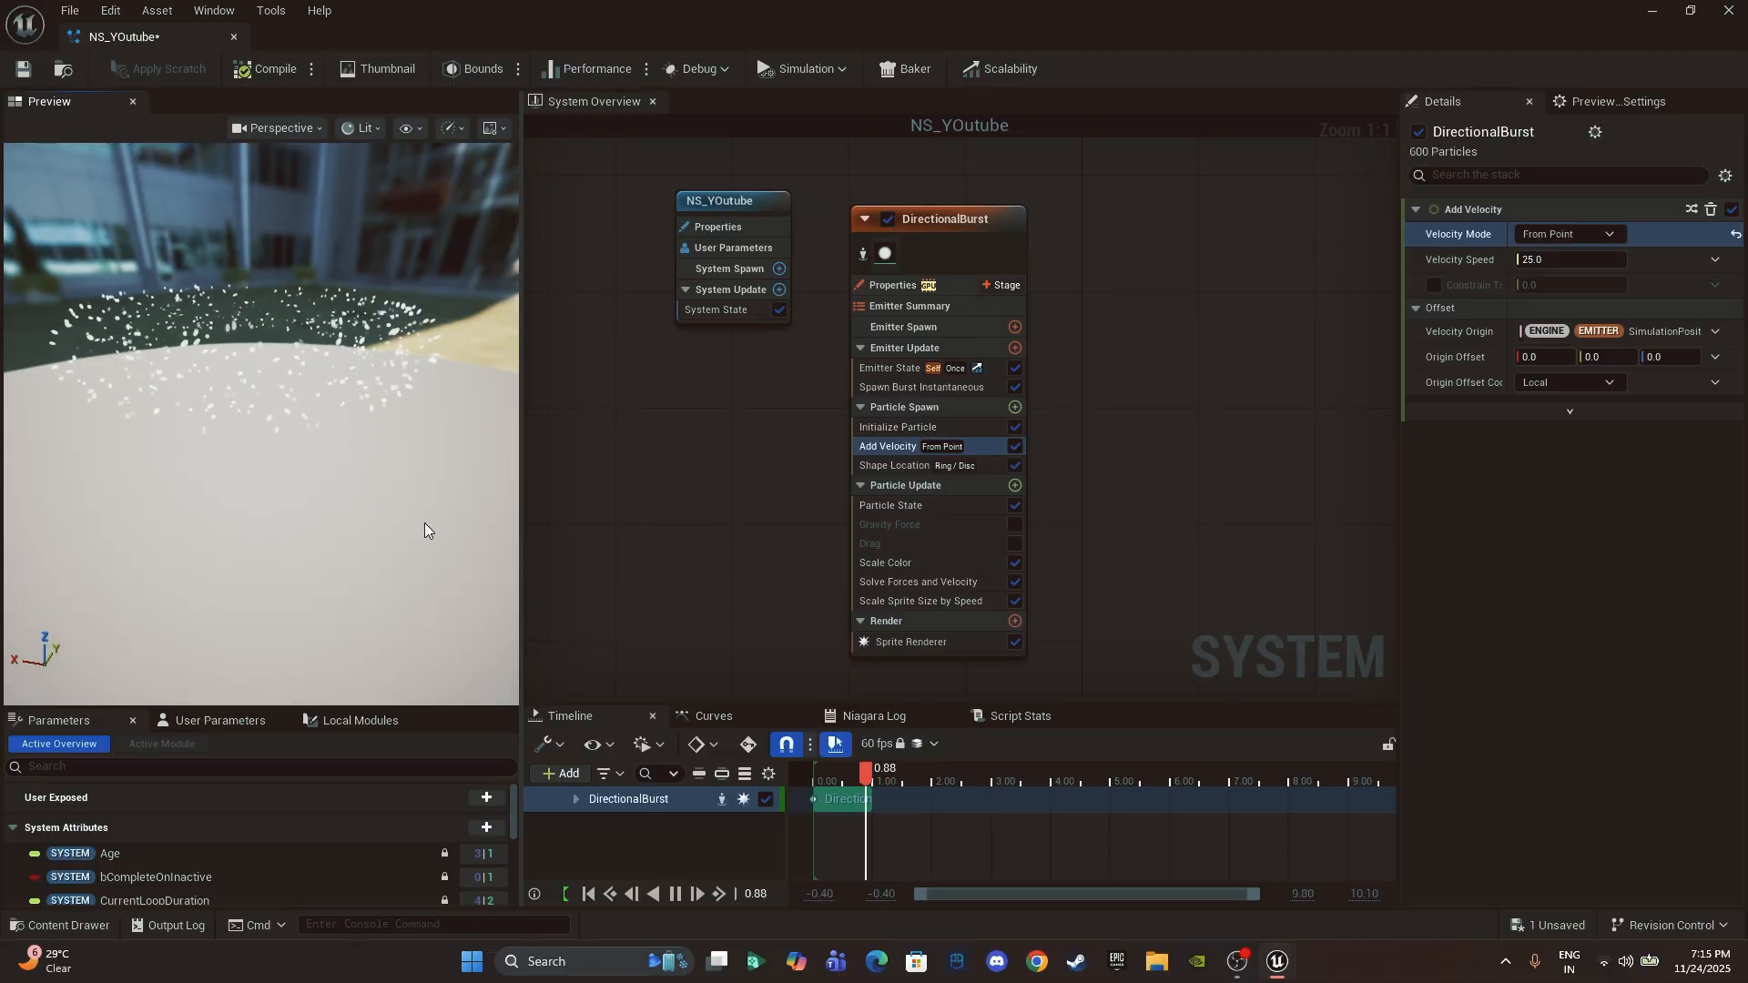
pyautogui.moveTo(897, 783); pyautogui.dragTo(854, 769)
pyautogui.scroll(4, 114, 406)
pyautogui.scroll(-2, 114, 406)
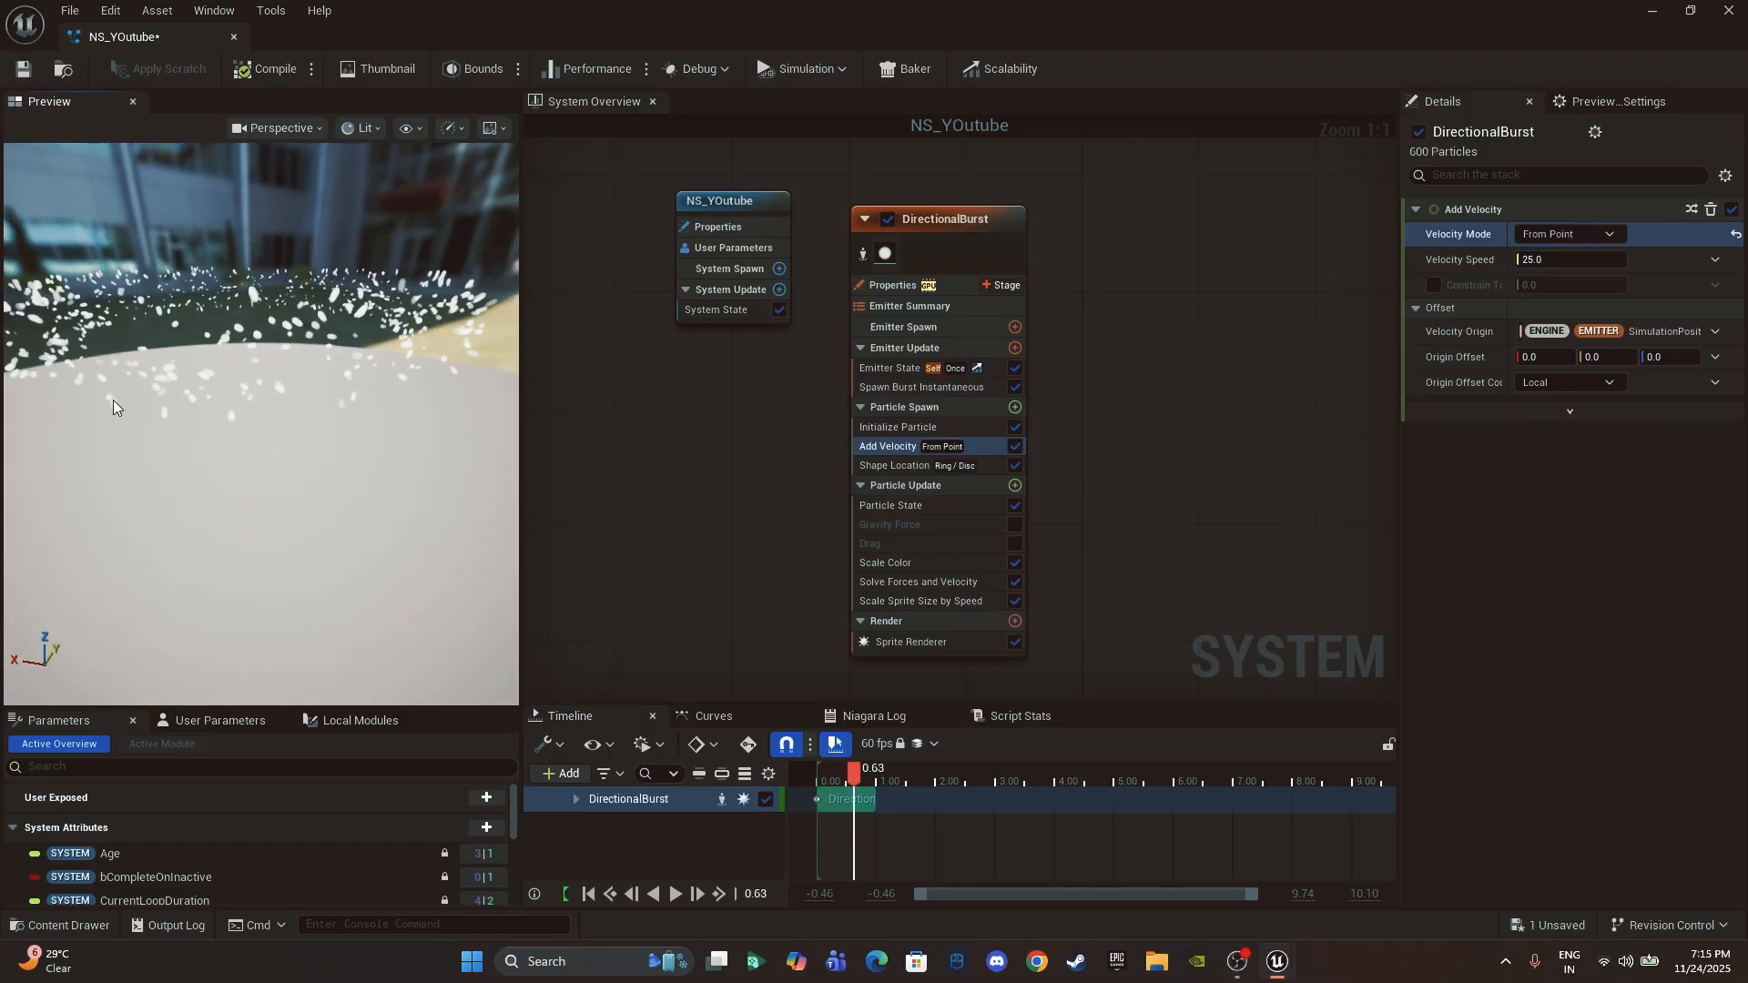
pyautogui.moveTo(115, 402)
pyautogui.mouseDown()
pyautogui.moveTo(121, 372)
pyautogui.moveTo(115, 386)
pyautogui.mouseUp()
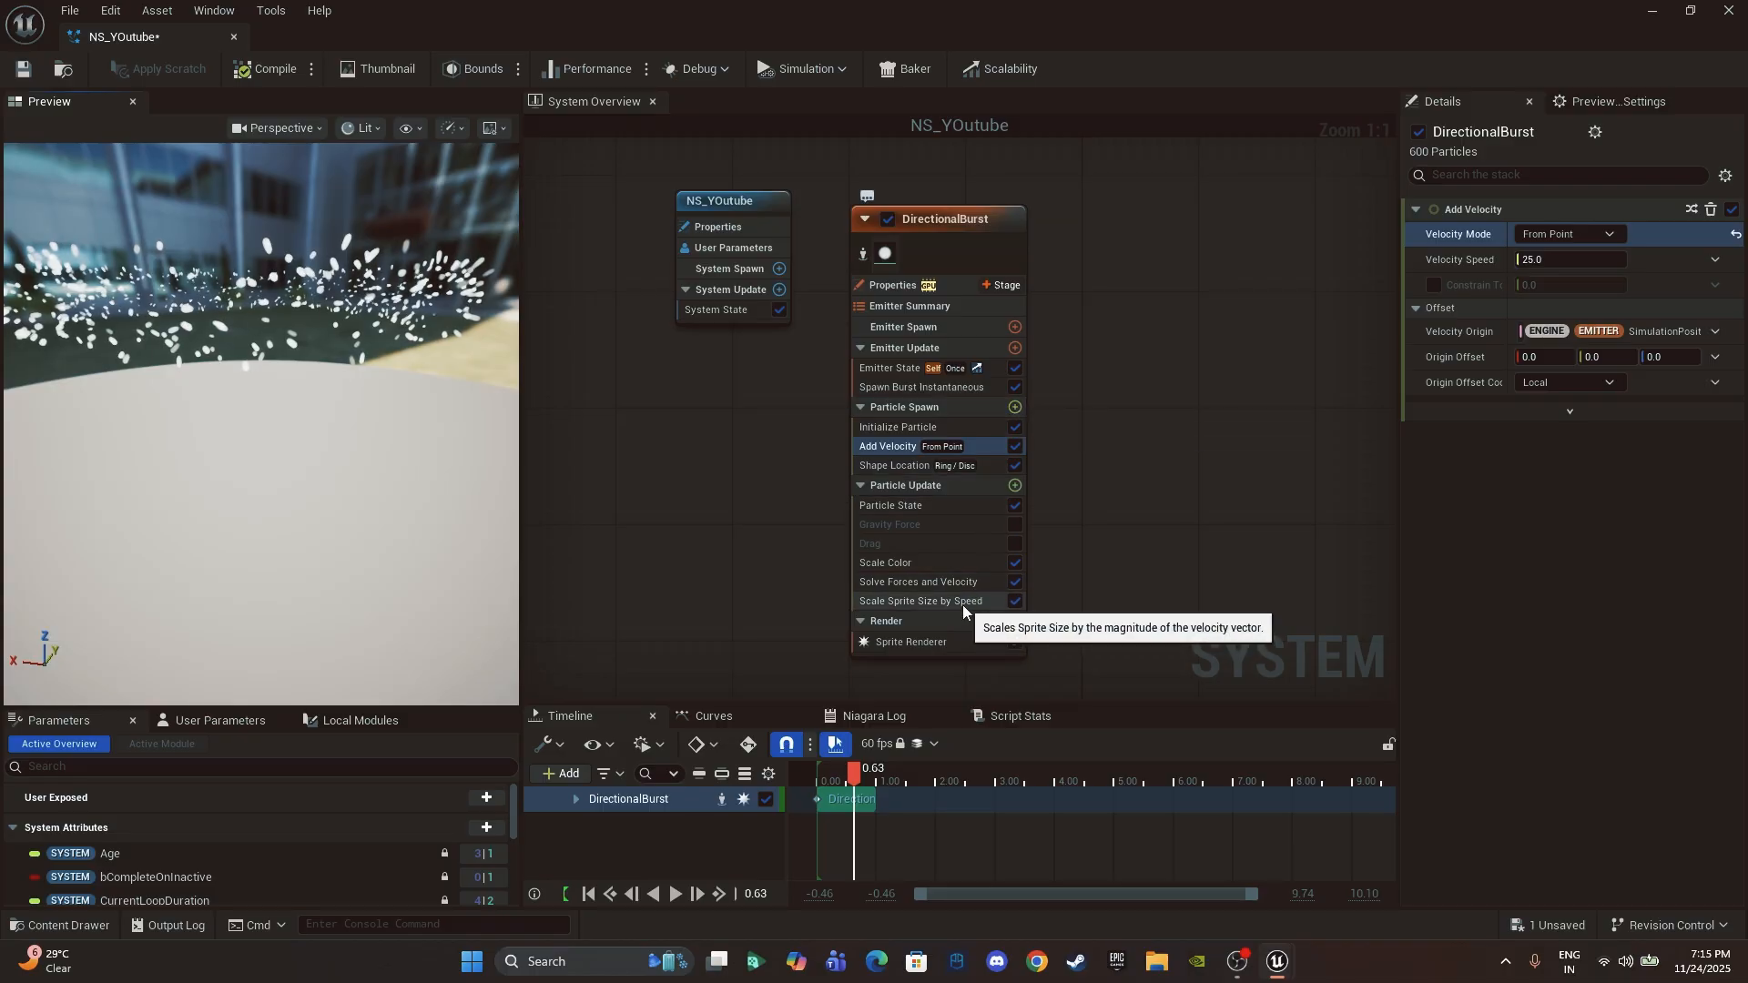
# Step: Add a Point Attraction Force module to Particle Spawn and resolve its dependency by adding the Apply Initial Forces module
pyautogui.click(1017, 407)
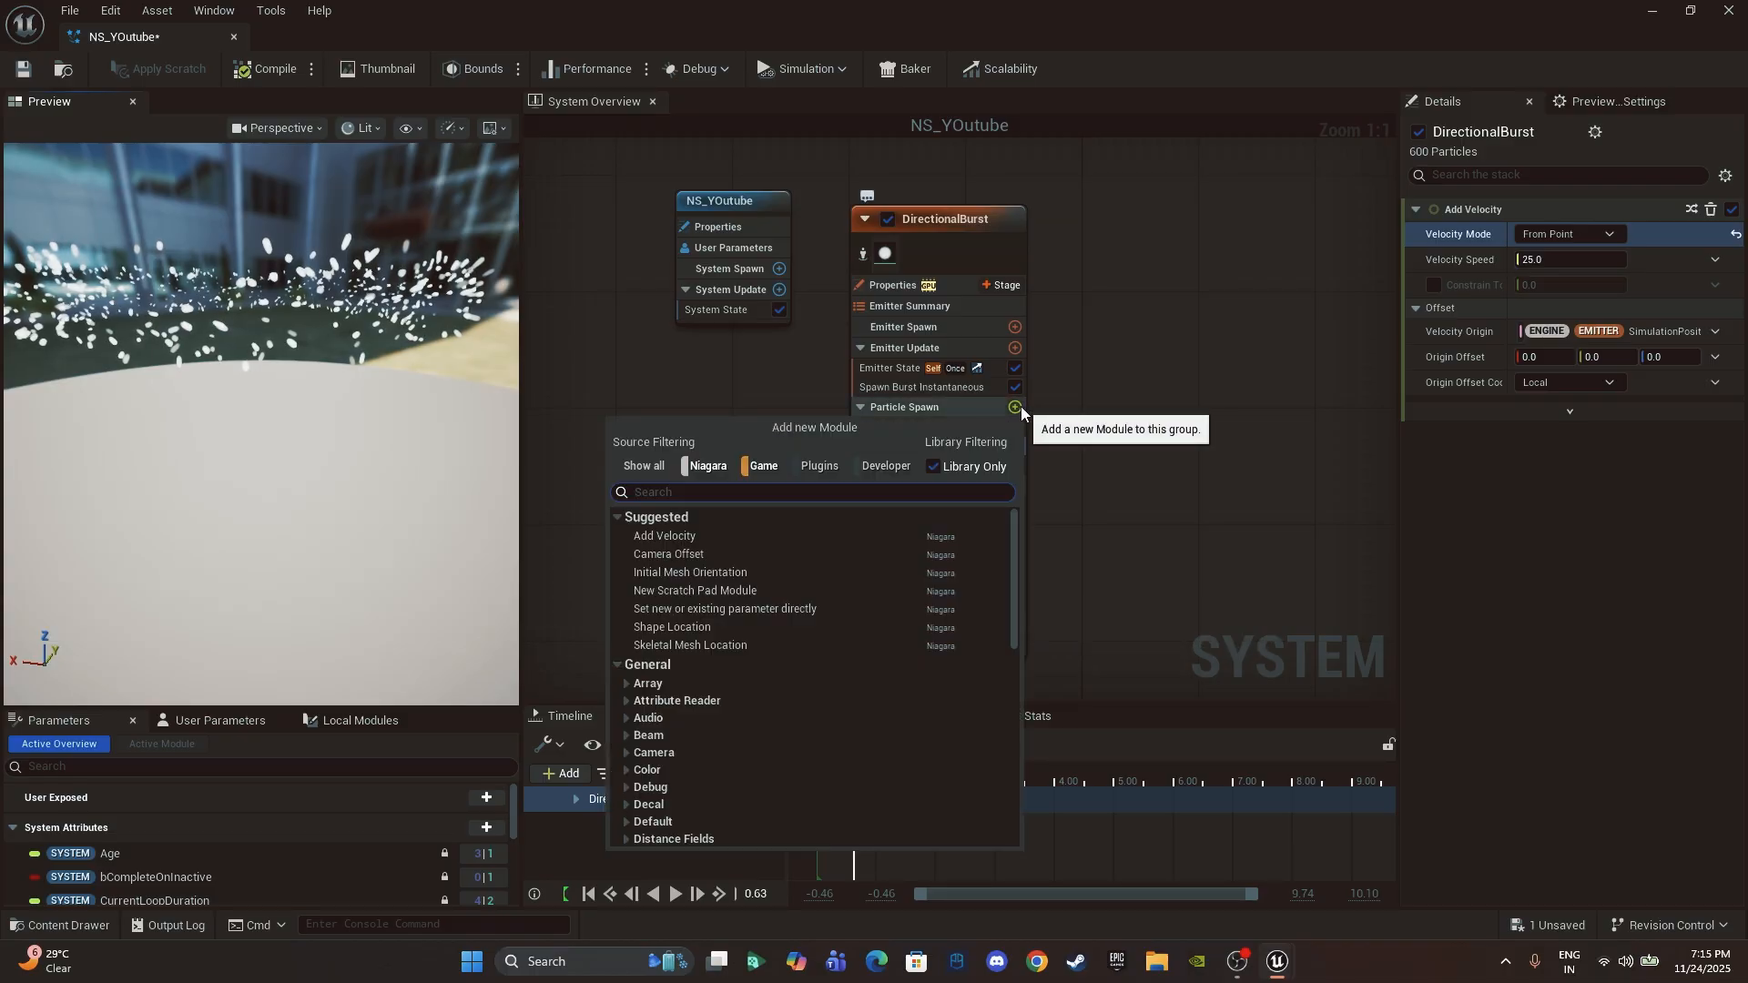
pyautogui.write('poin')
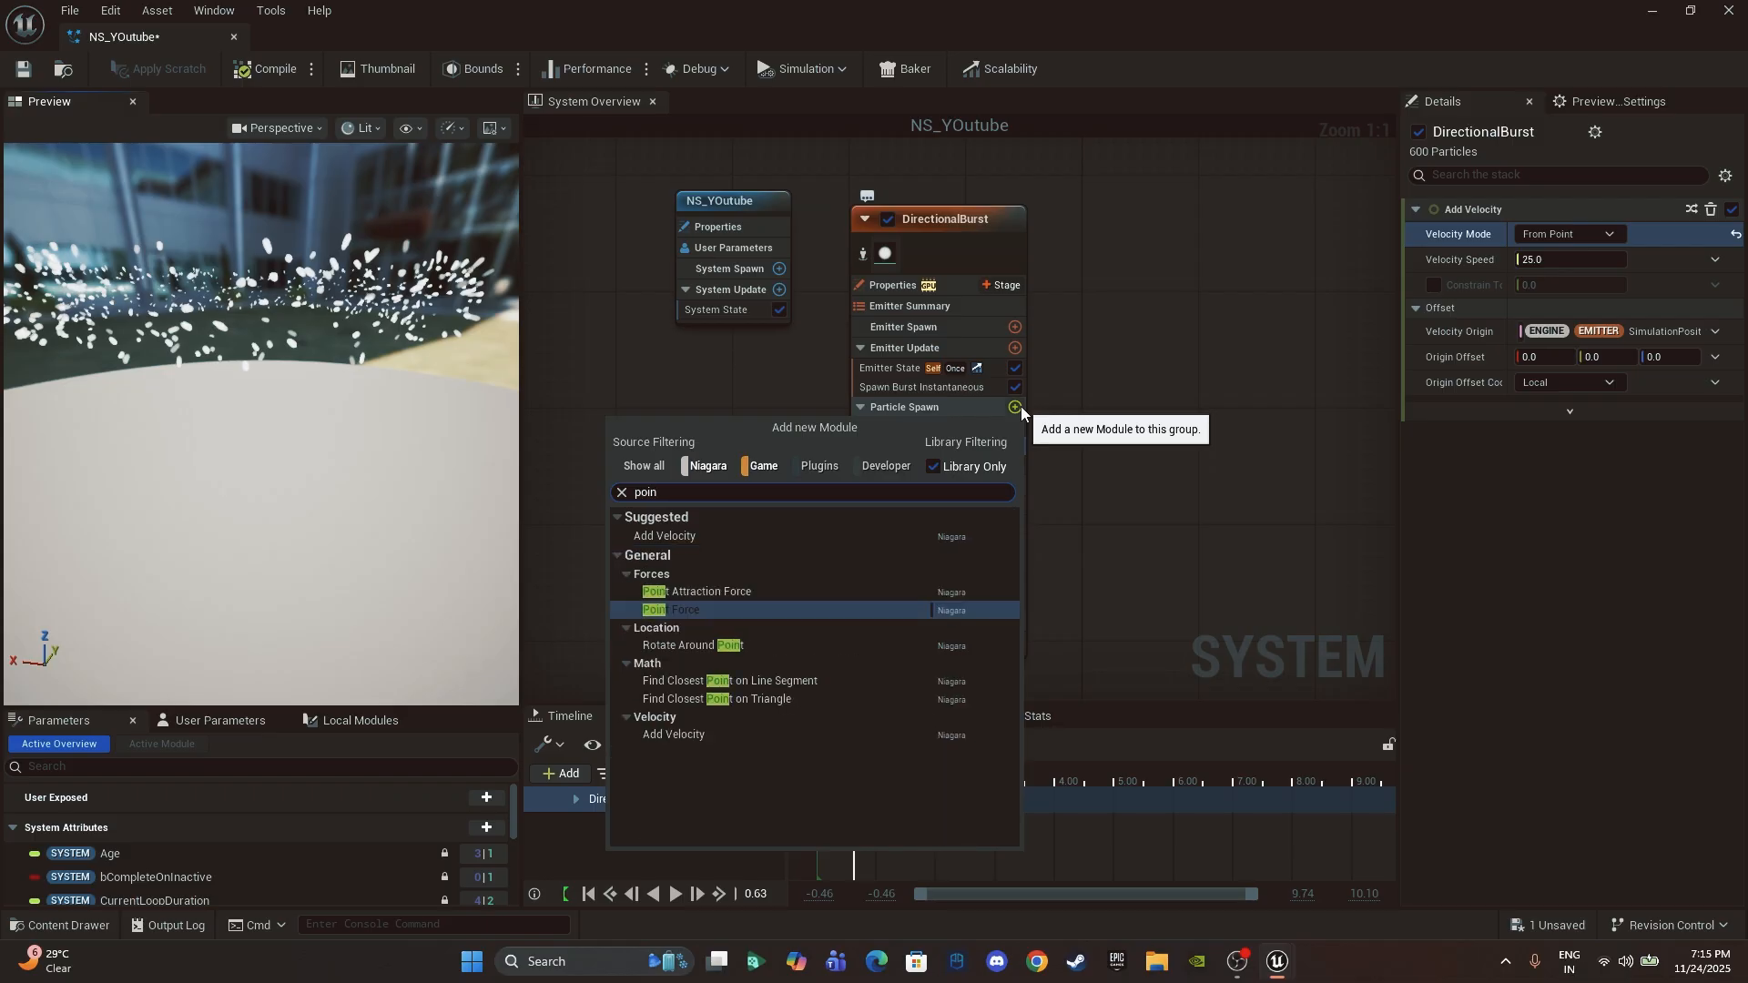
pyautogui.click(729, 592)
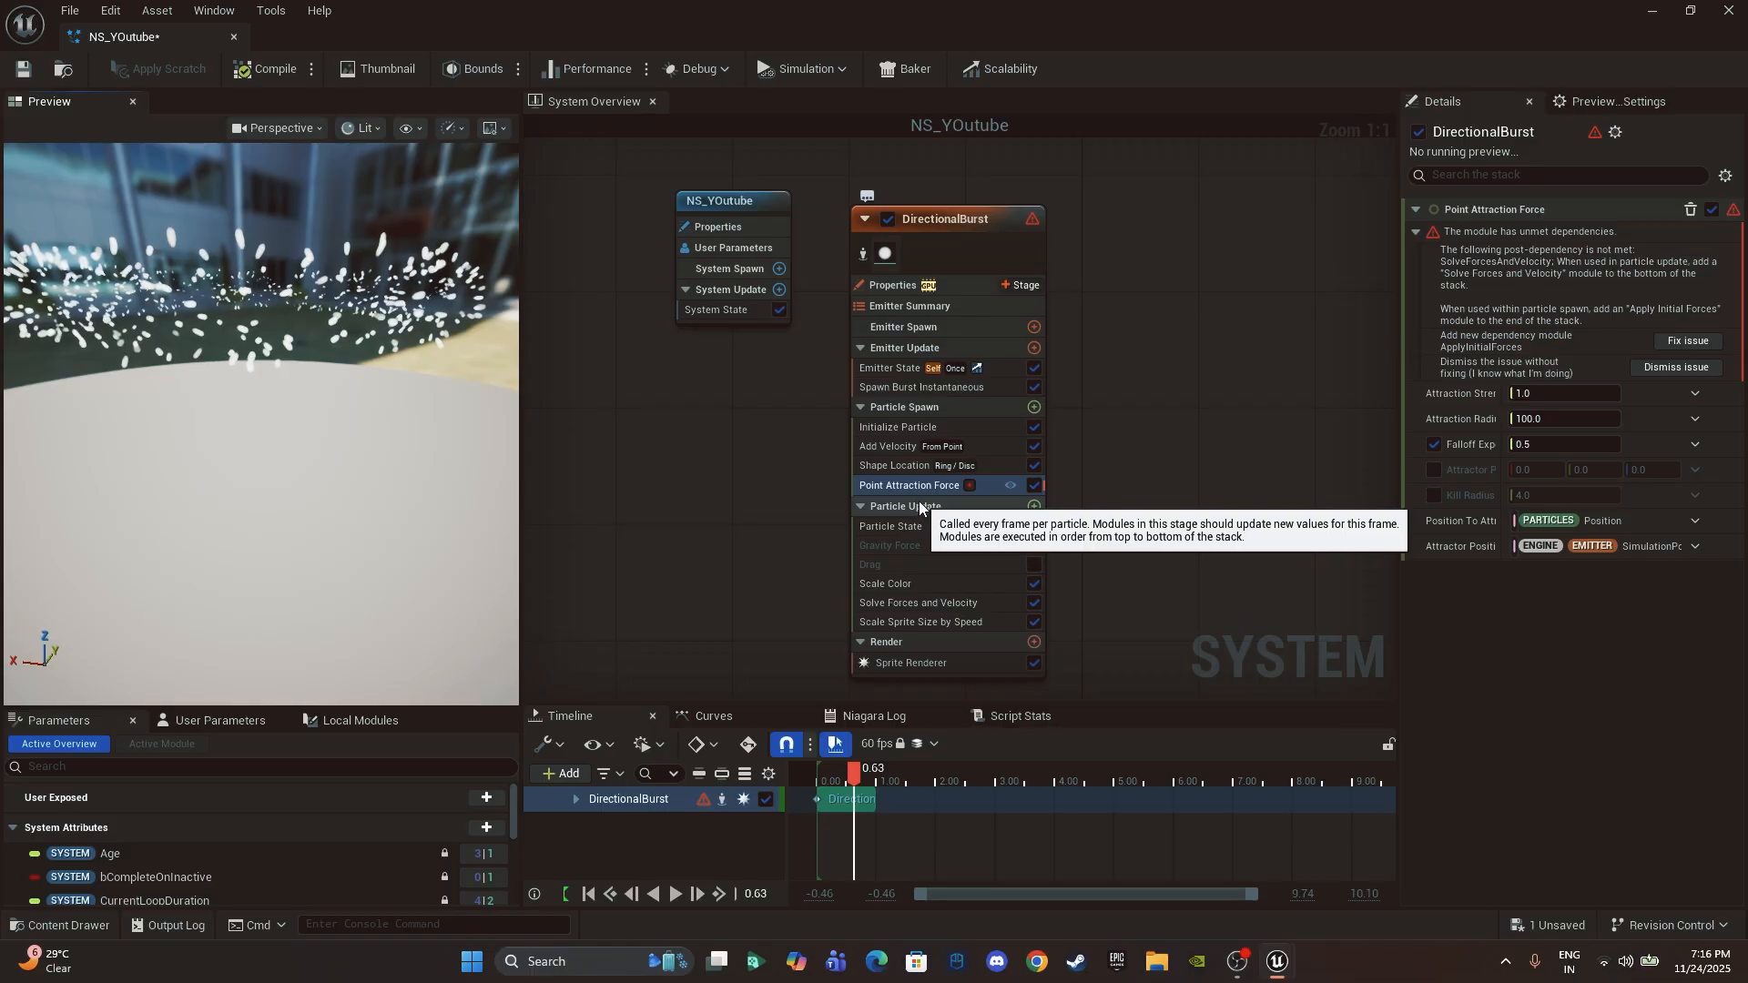
pyautogui.click(1693, 342)
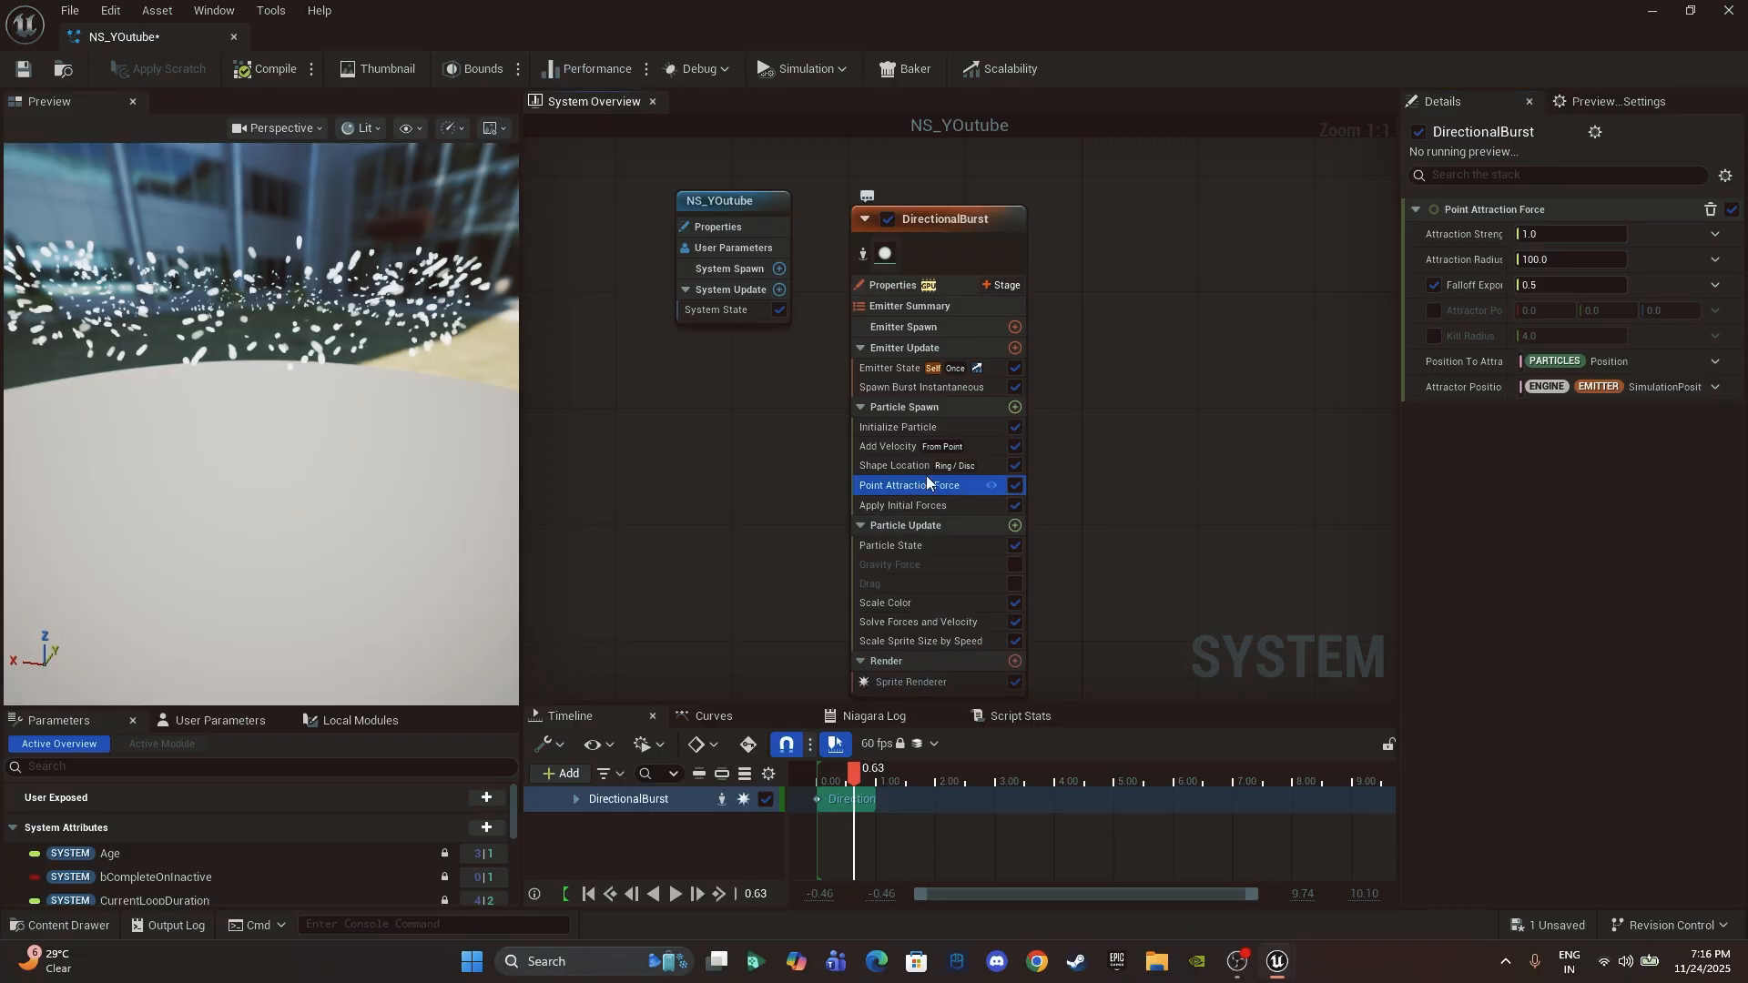
# Step: Set the Attraction Strength of the Point Attraction Force module to -50 and replay the simulation from before its start
pyautogui.click(900, 468)
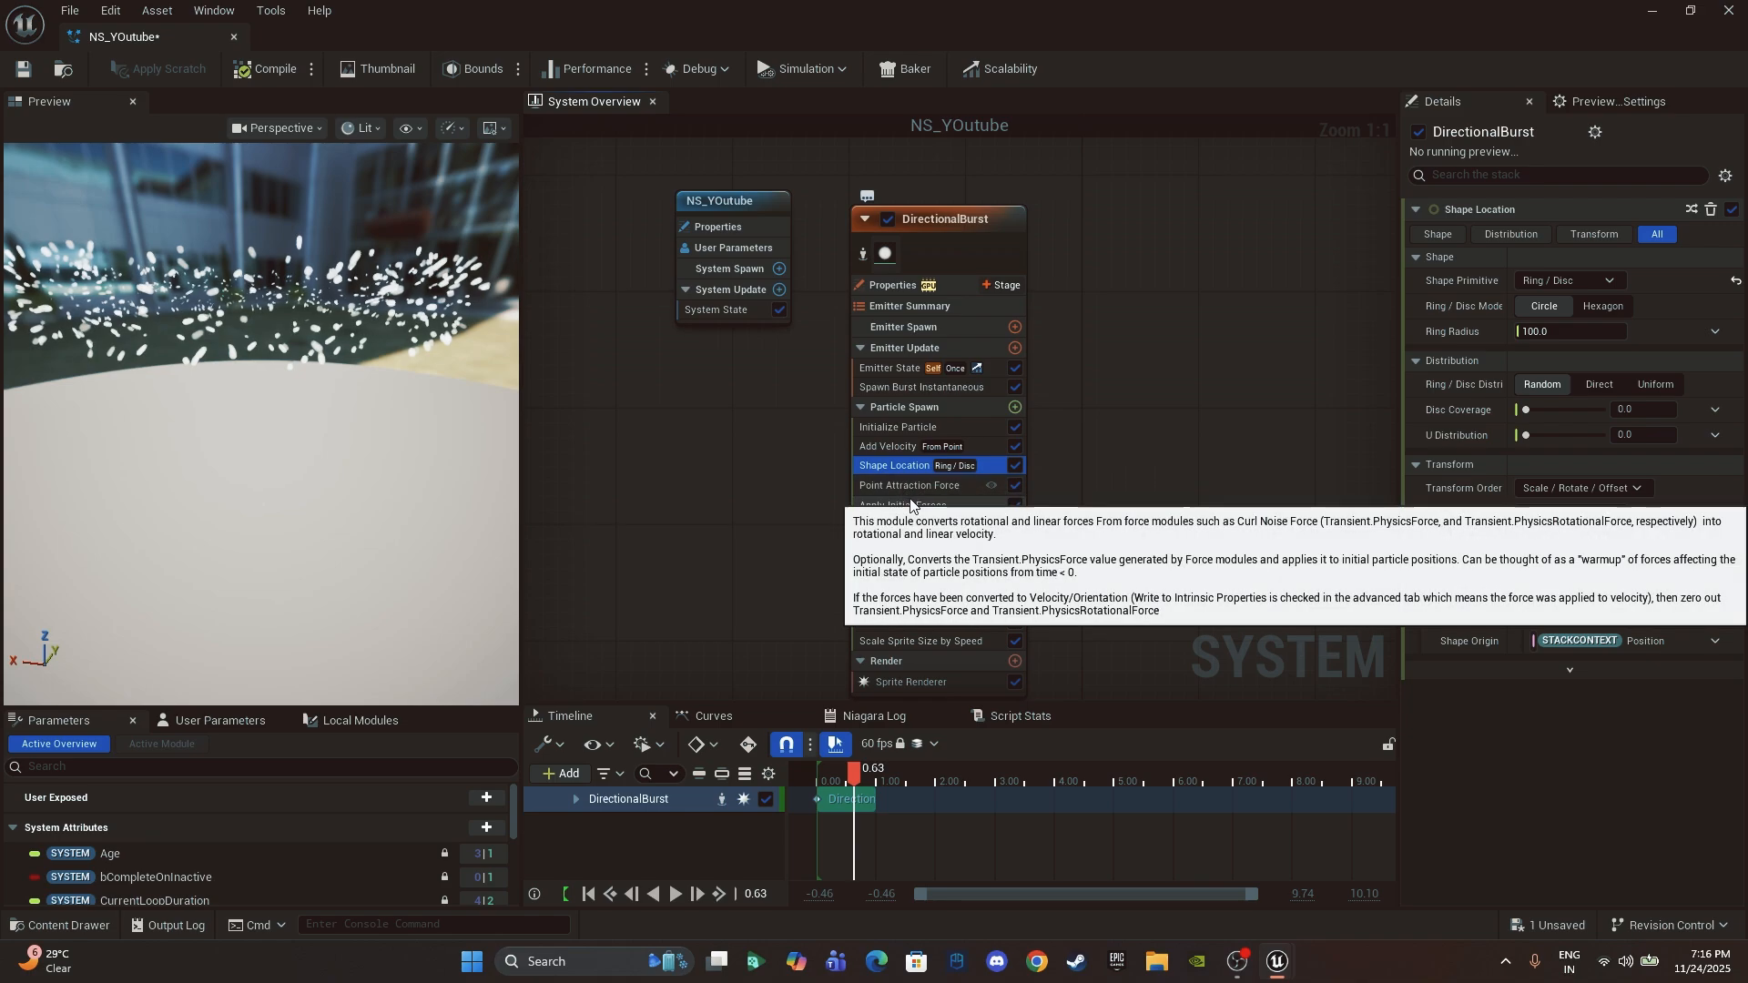
pyautogui.click(907, 505)
pyautogui.click(909, 487)
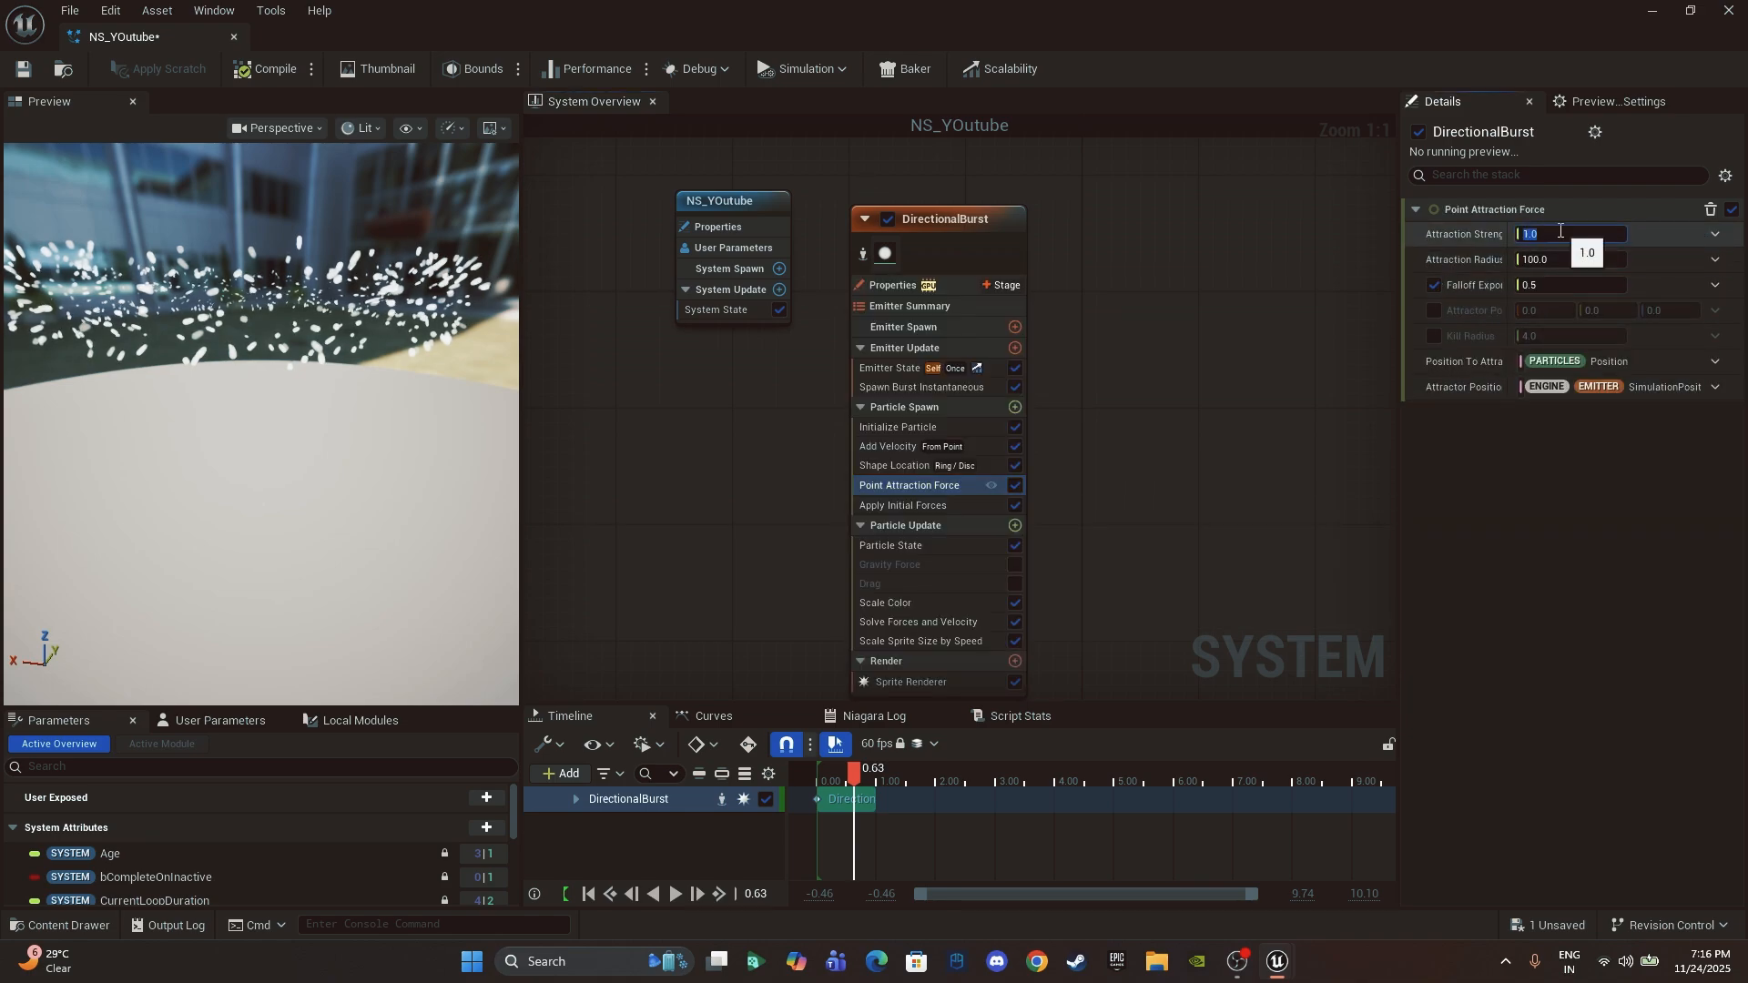
pyautogui.write('-50')
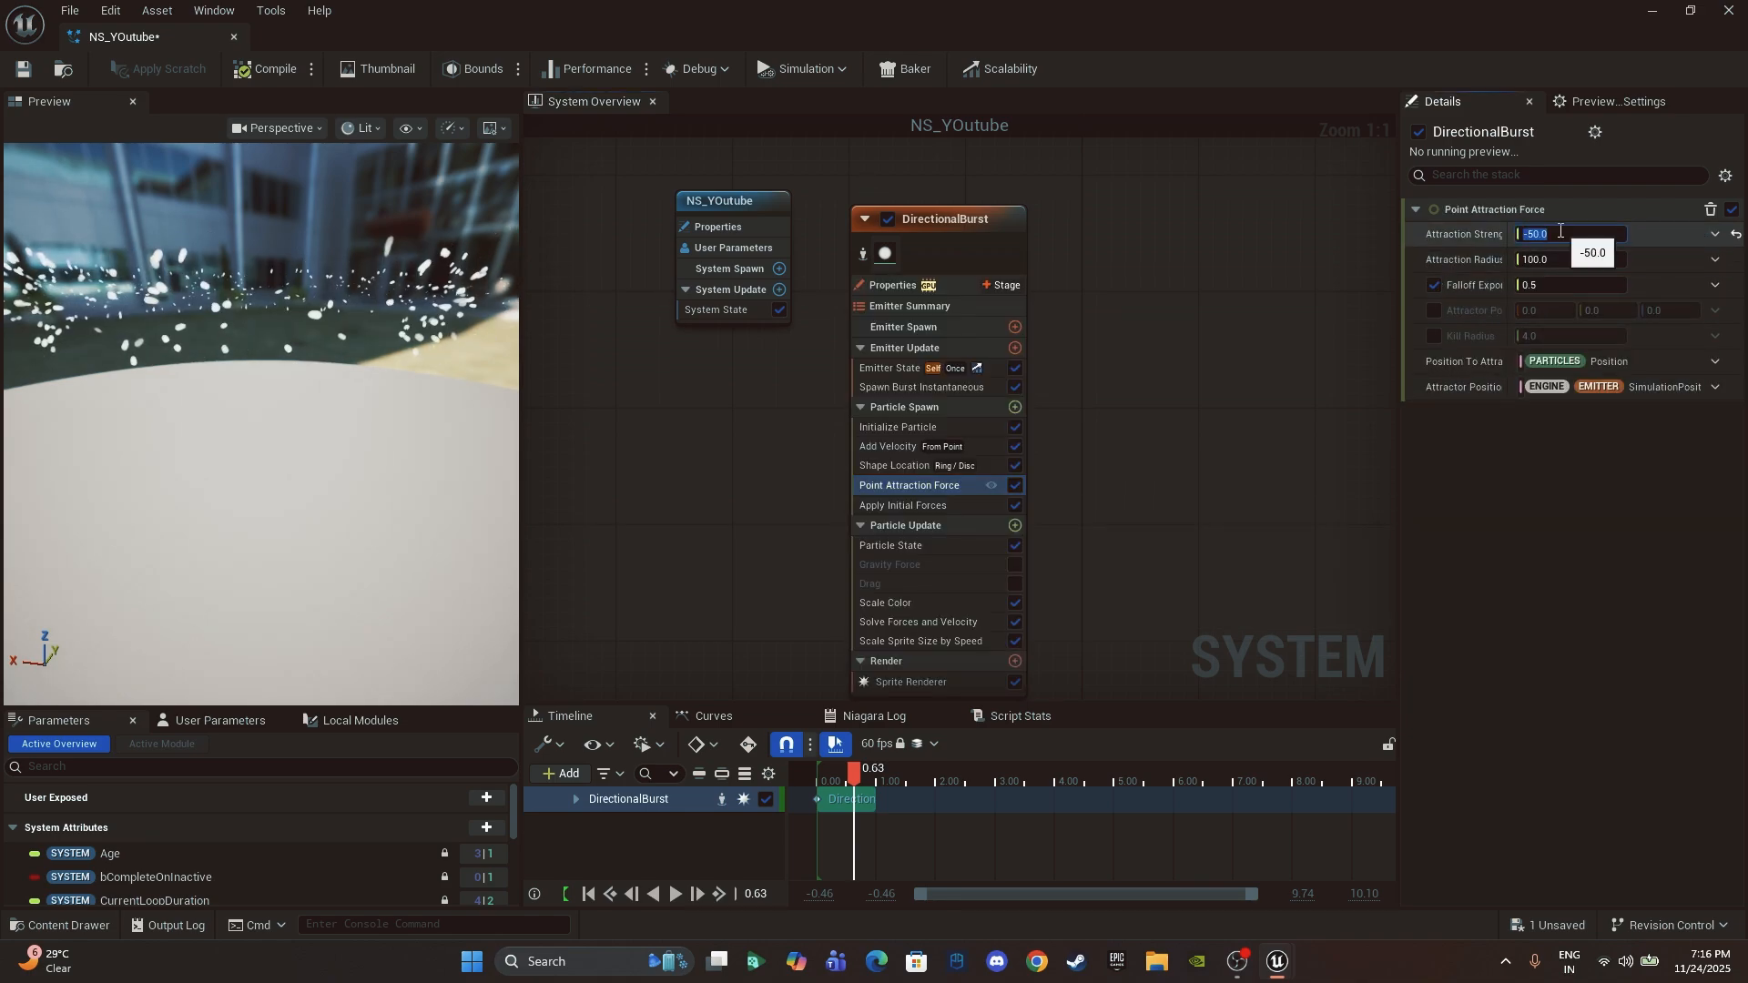
pyautogui.moveTo(856, 777); pyautogui.dragTo(809, 774)
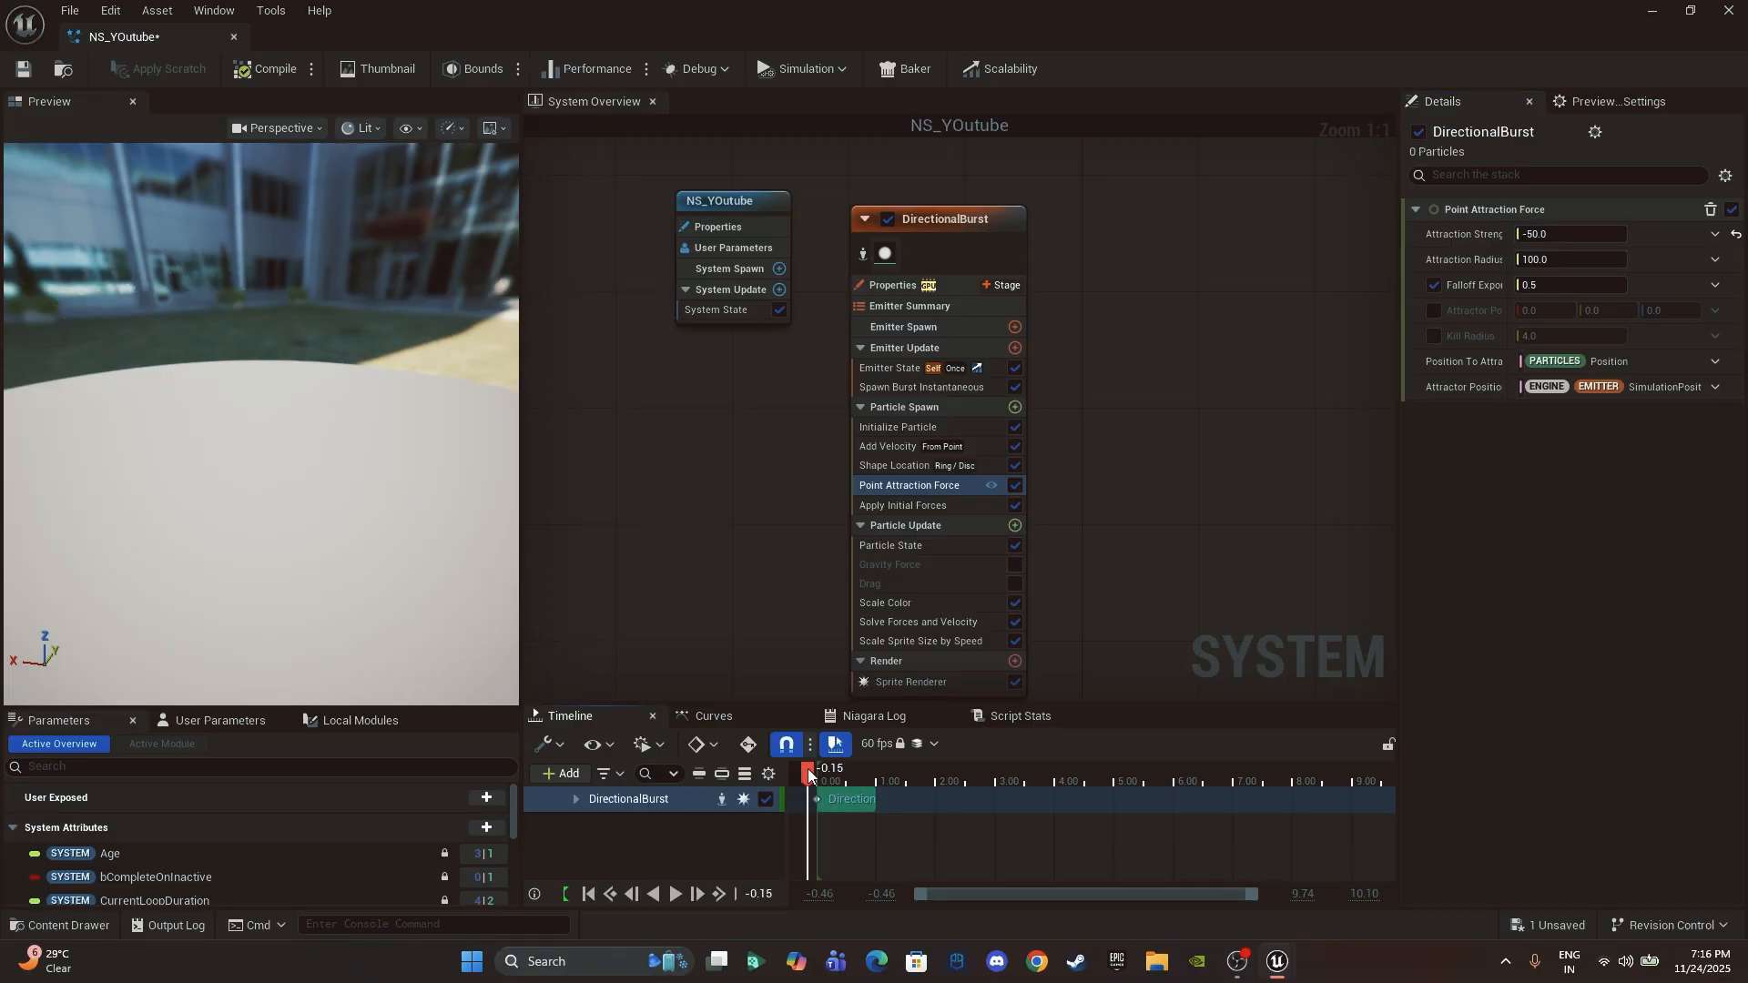
pyautogui.moveTo(237, 374); pyautogui.dragTo(257, 379)
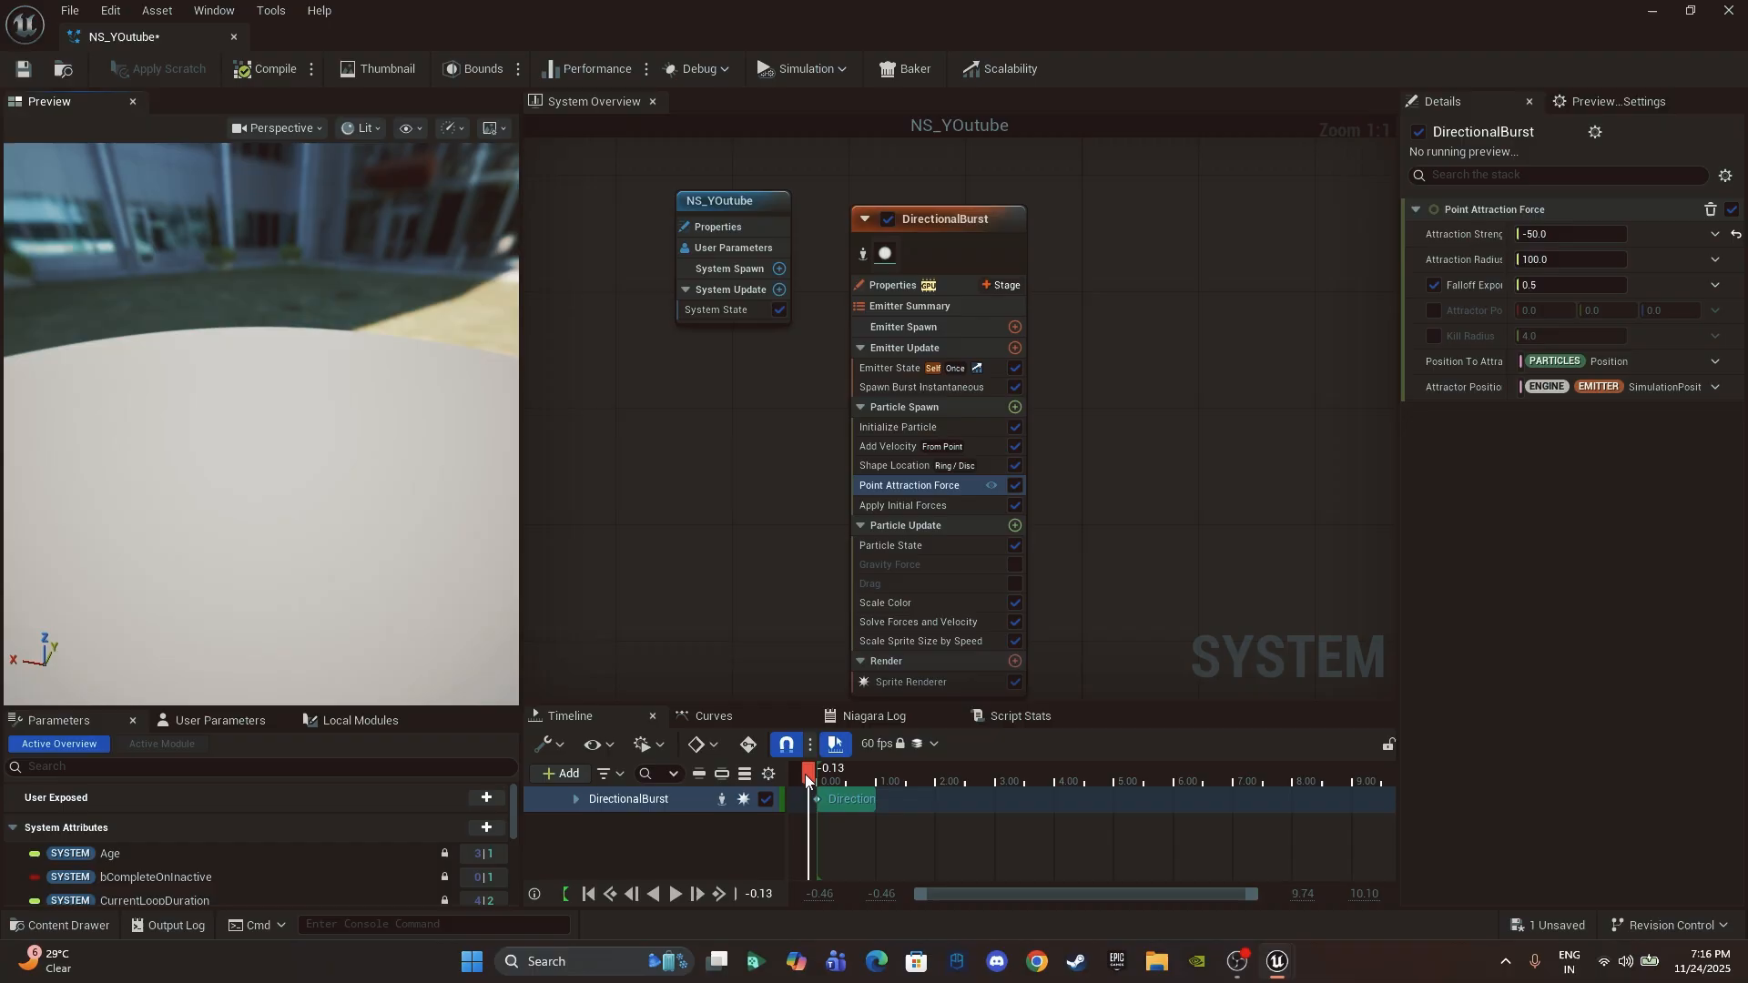
pyautogui.press('space')
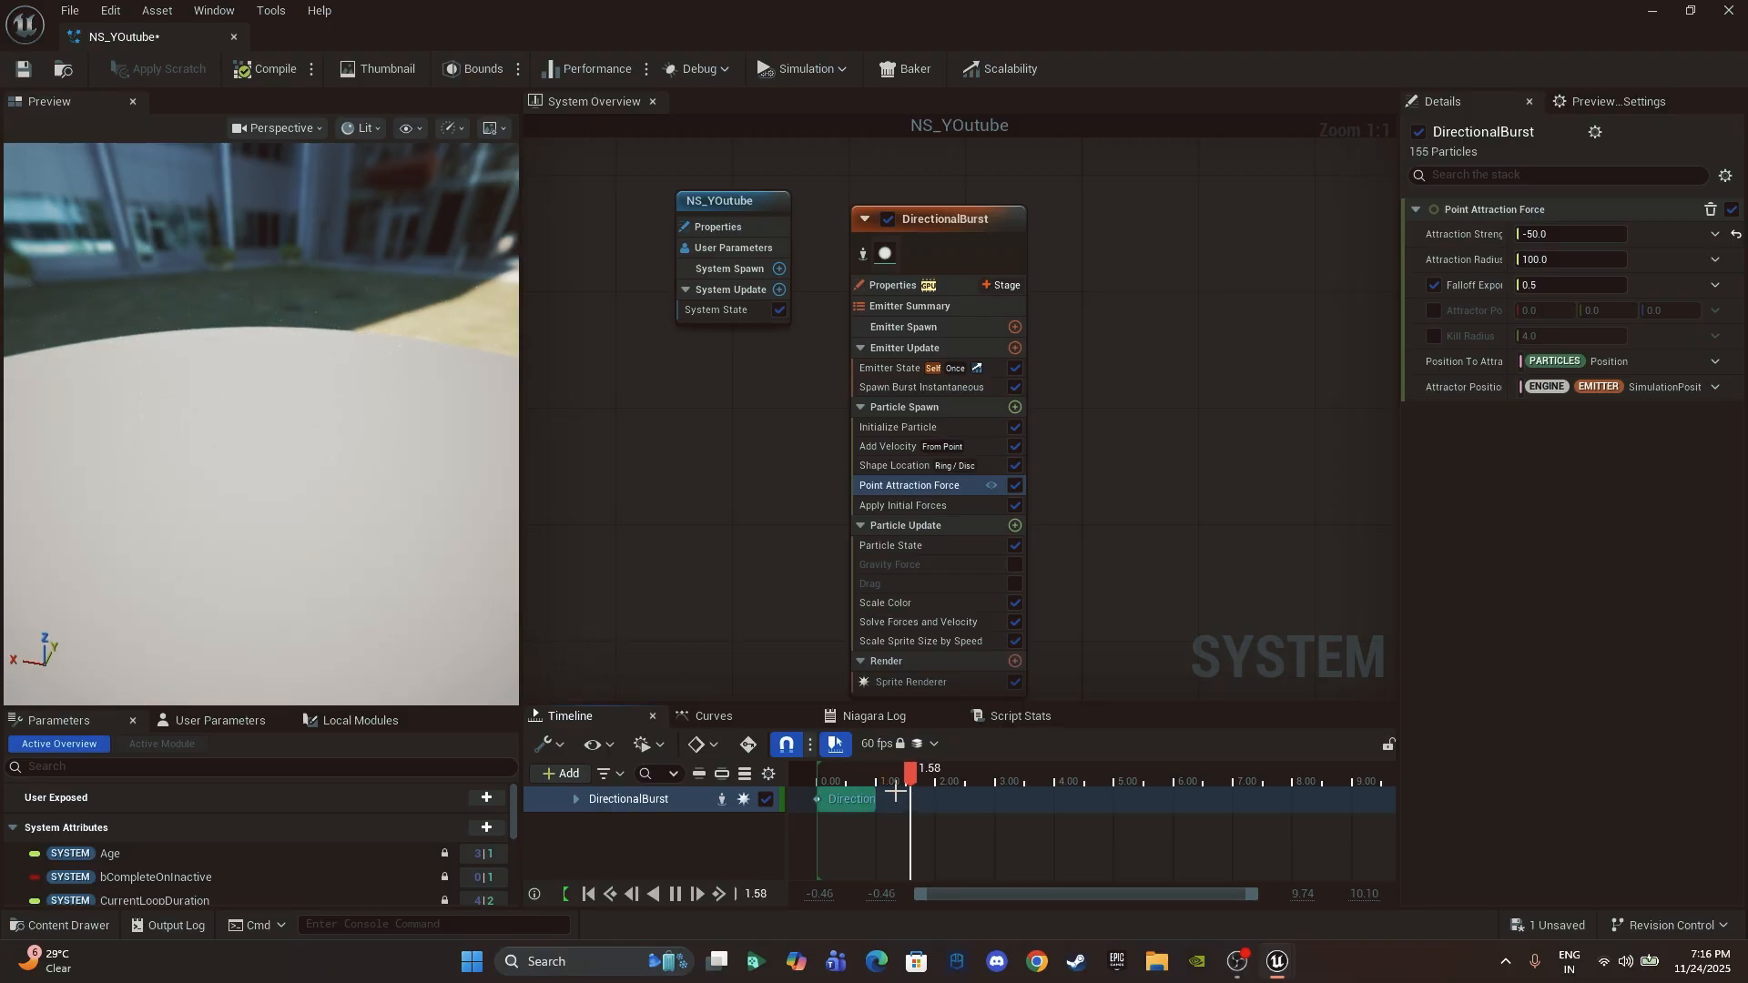
# Step: Set the Ring Radius of the Shape Location module to 5
pyautogui.click(903, 466)
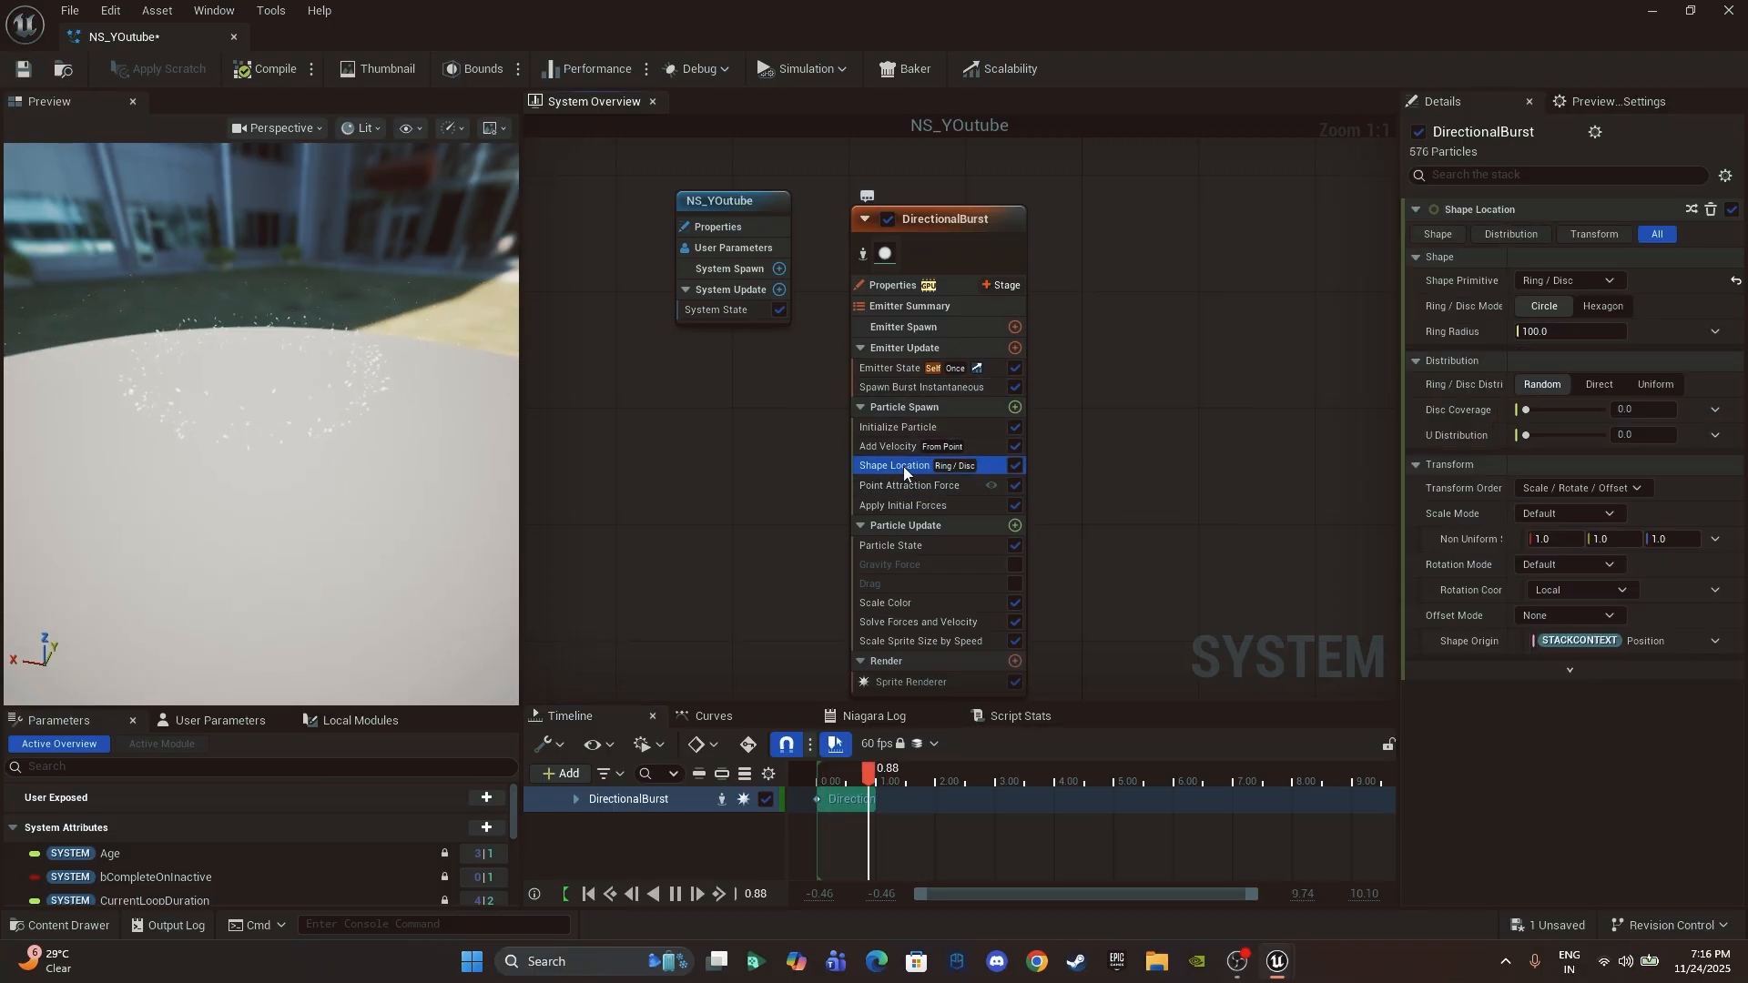
pyautogui.click(1567, 331)
pyautogui.write('5')
pyautogui.press('Return')
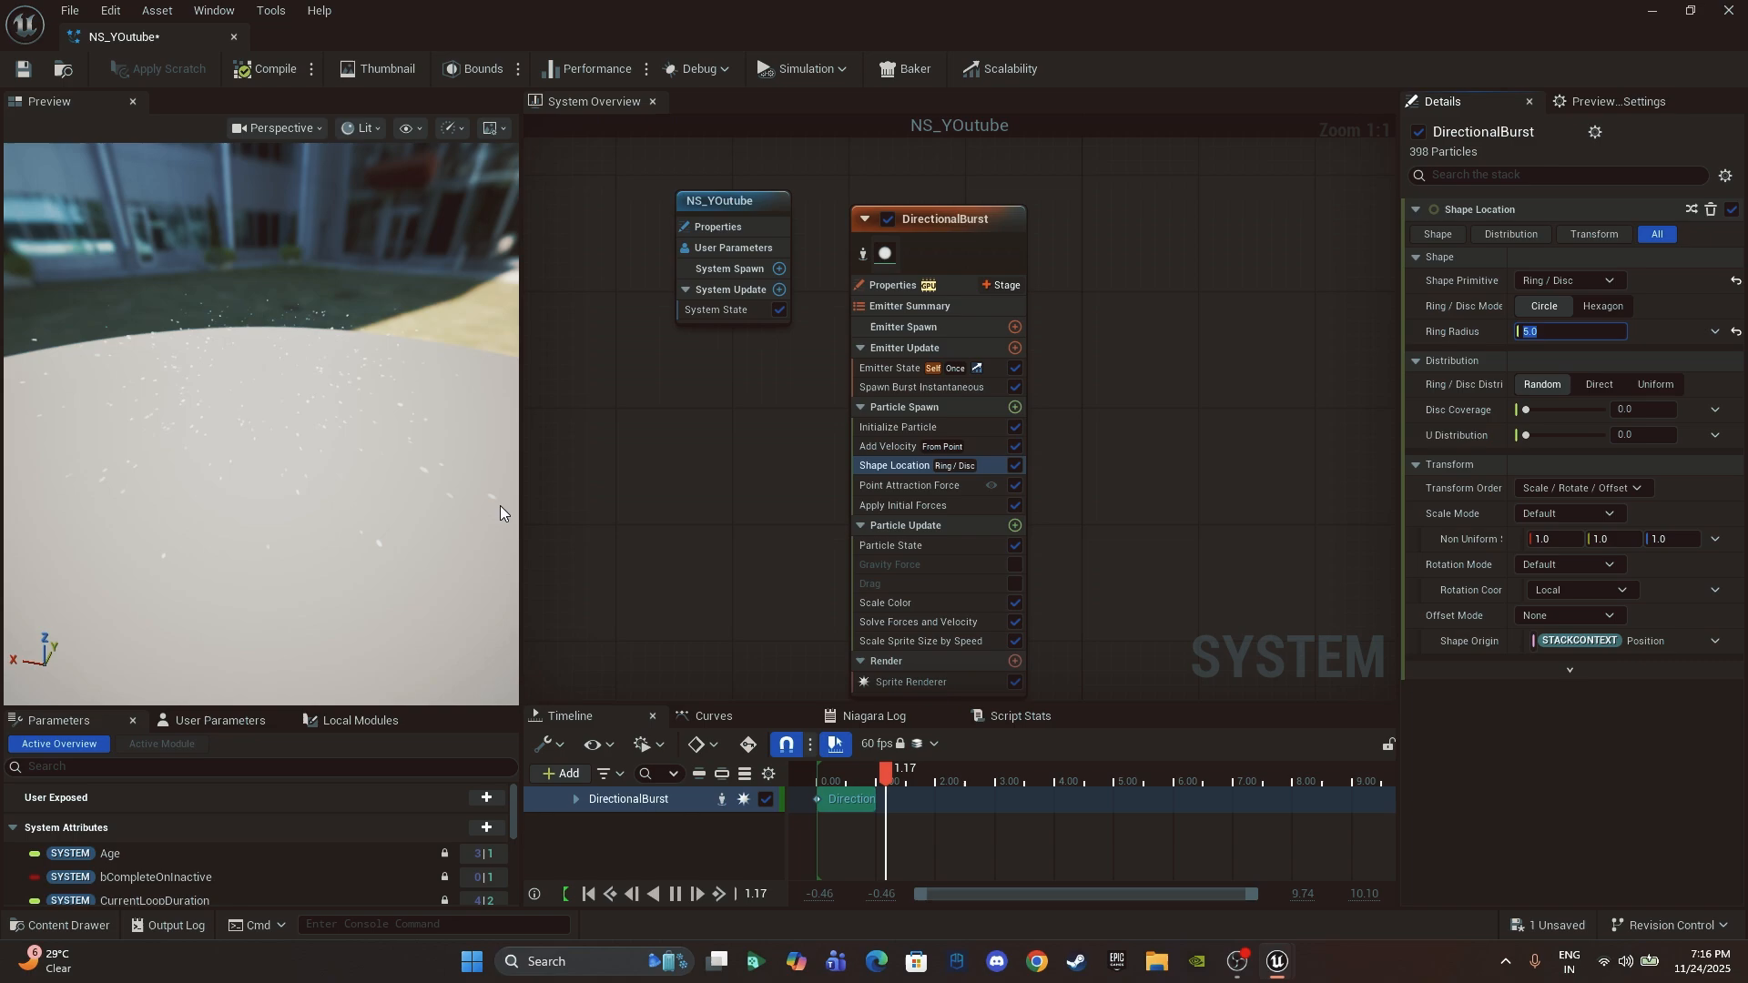
# Step: Set Add Velocity's Velocity Speed to about 7.95 and review the Apply Initial Forces and Point Attraction Force settings
pyautogui.click(888, 447)
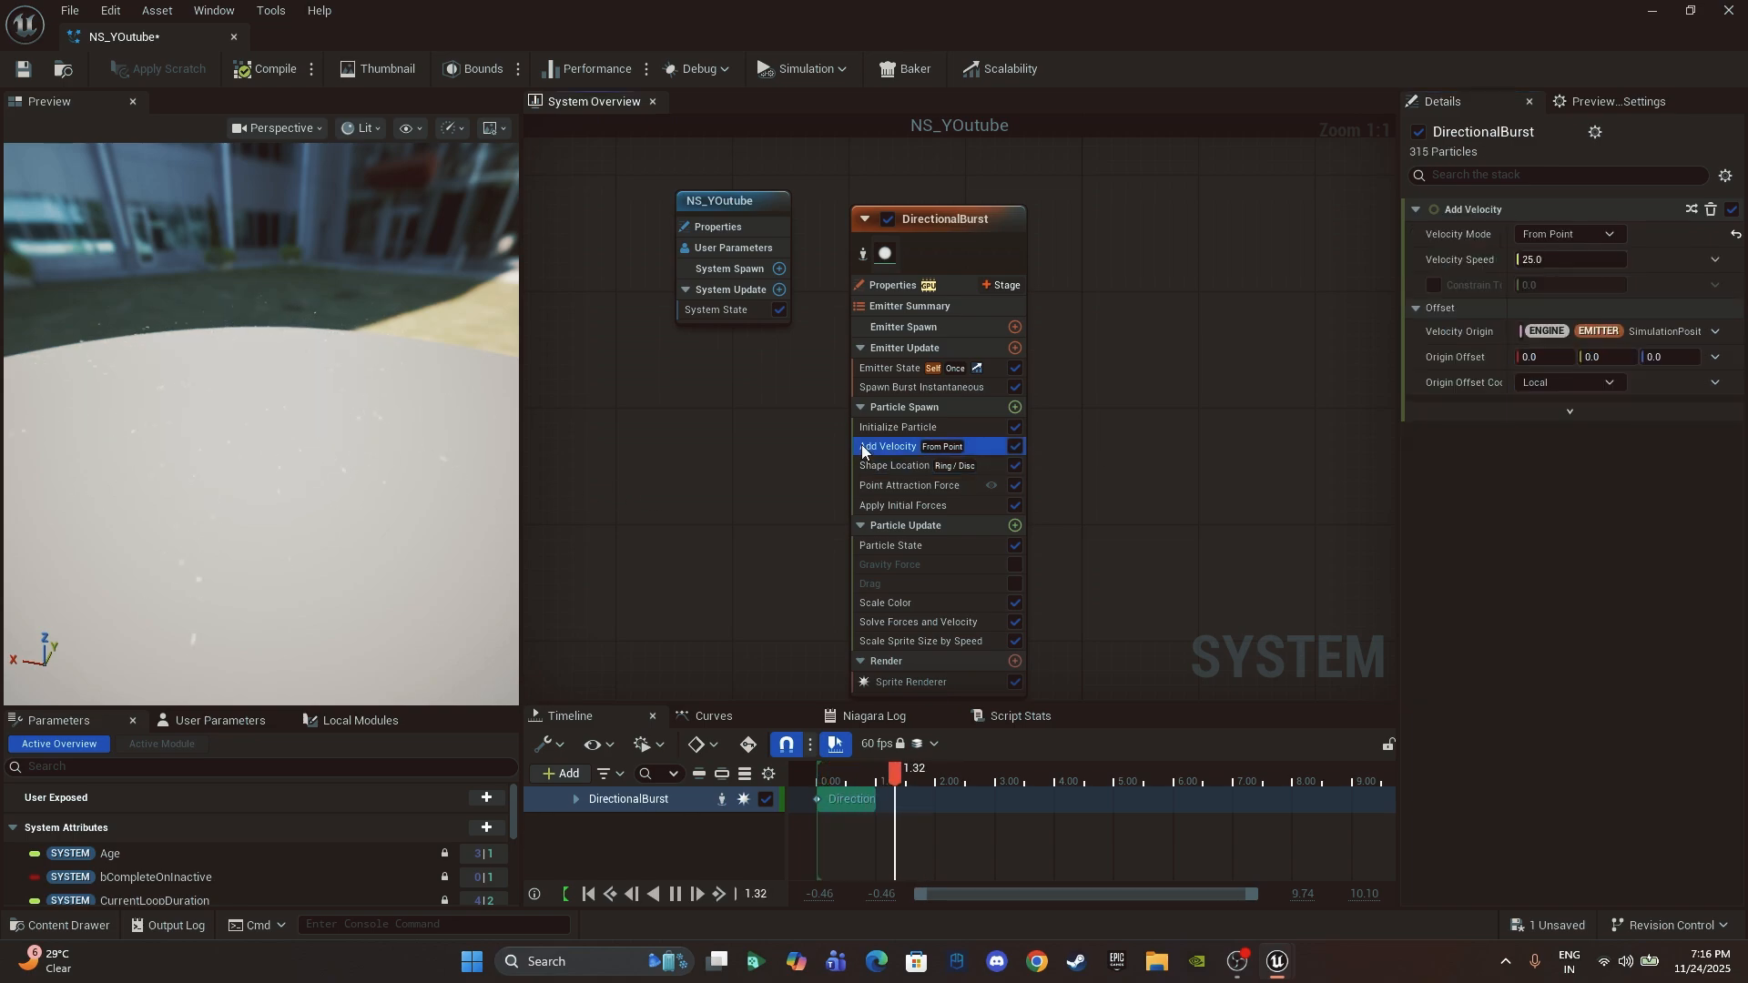
pyautogui.moveTo(1565, 268); pyautogui.dragTo(1539, 268)
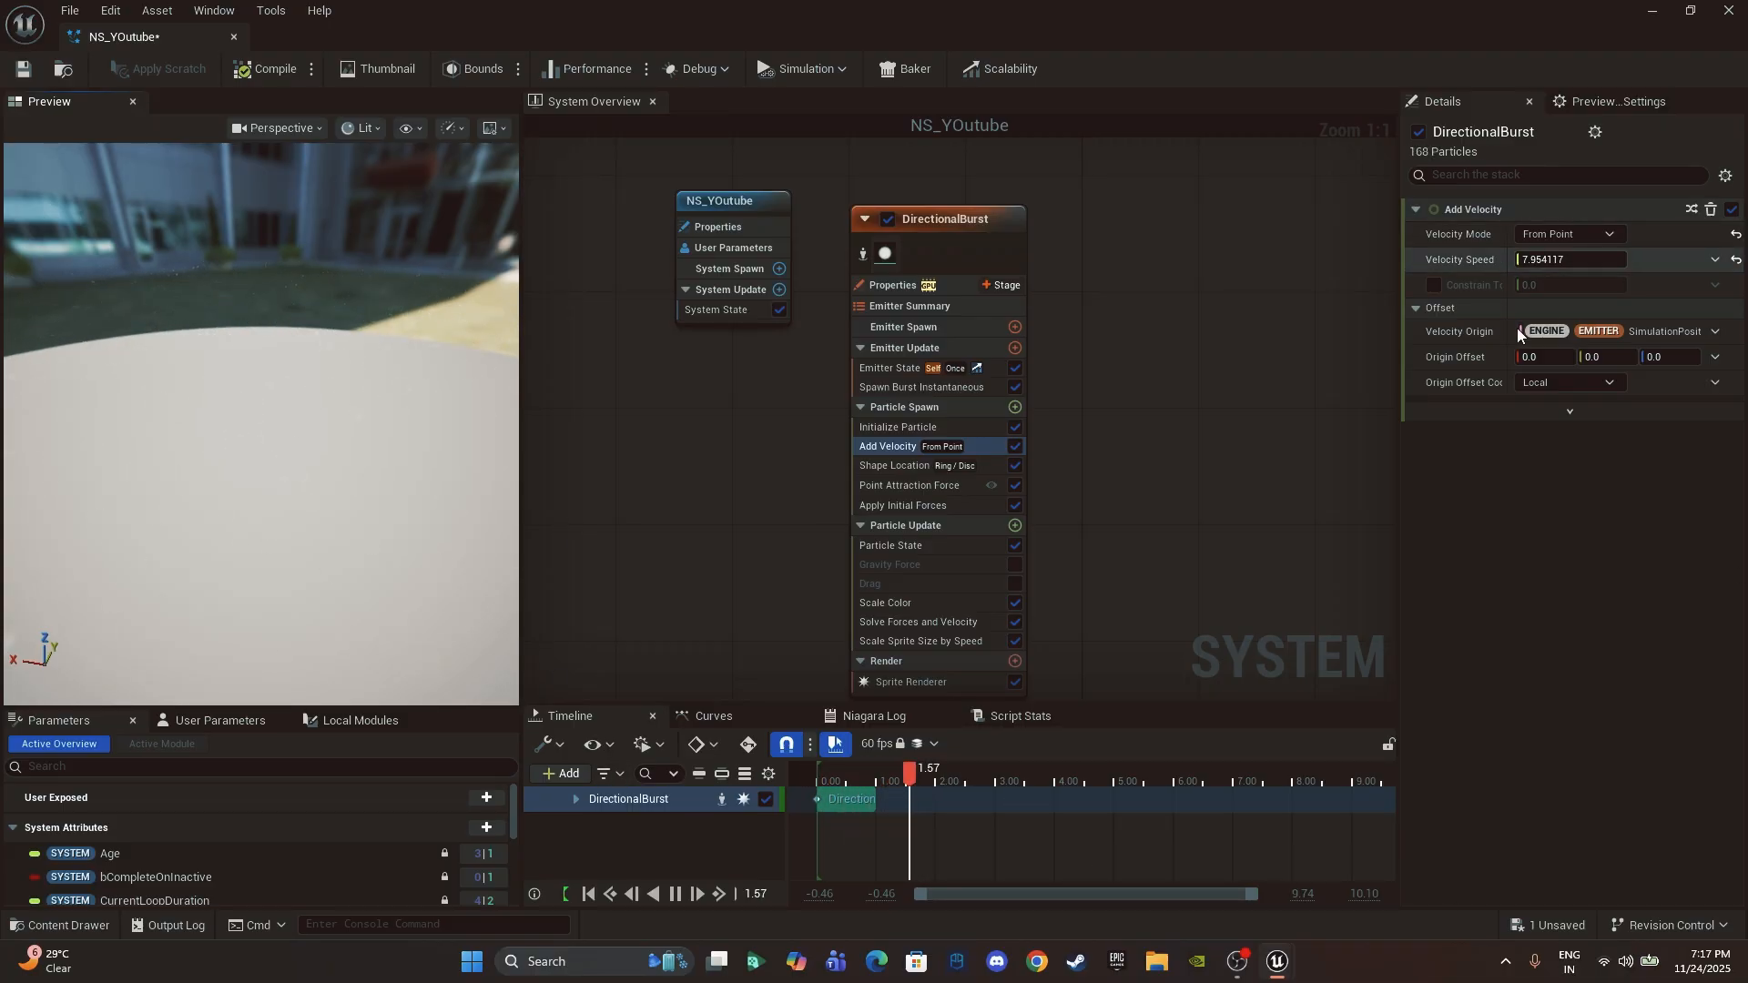
pyautogui.click(901, 507)
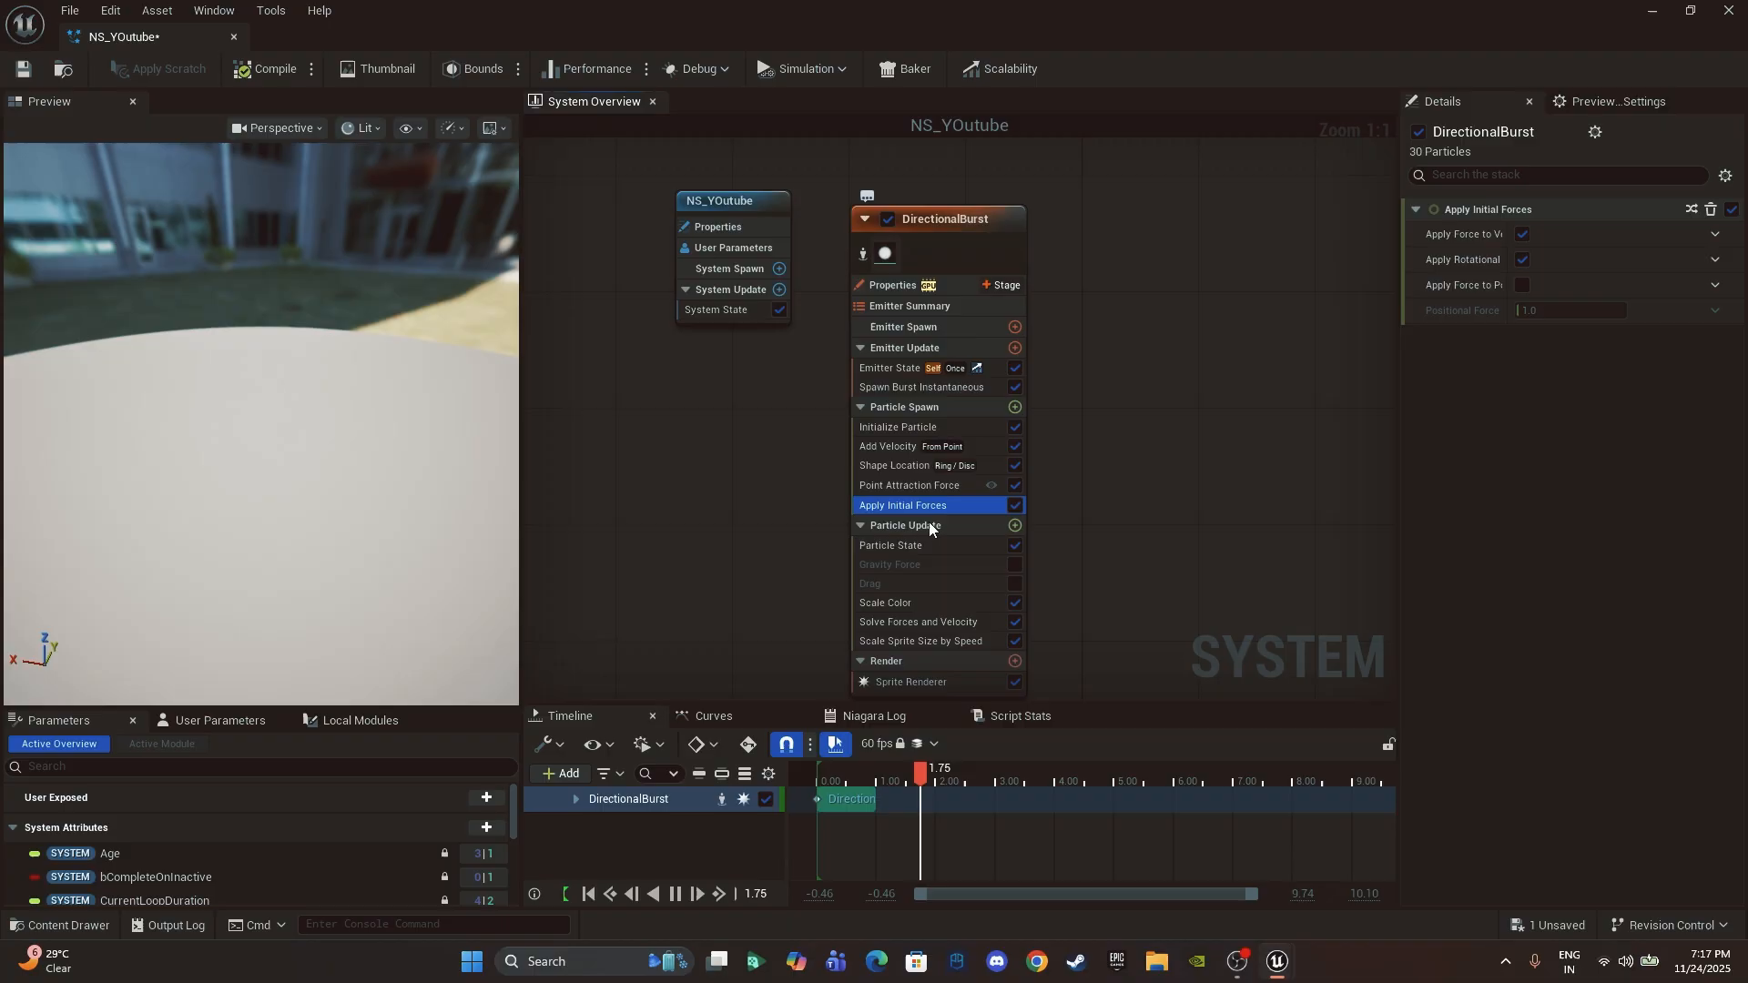
pyautogui.click(888, 485)
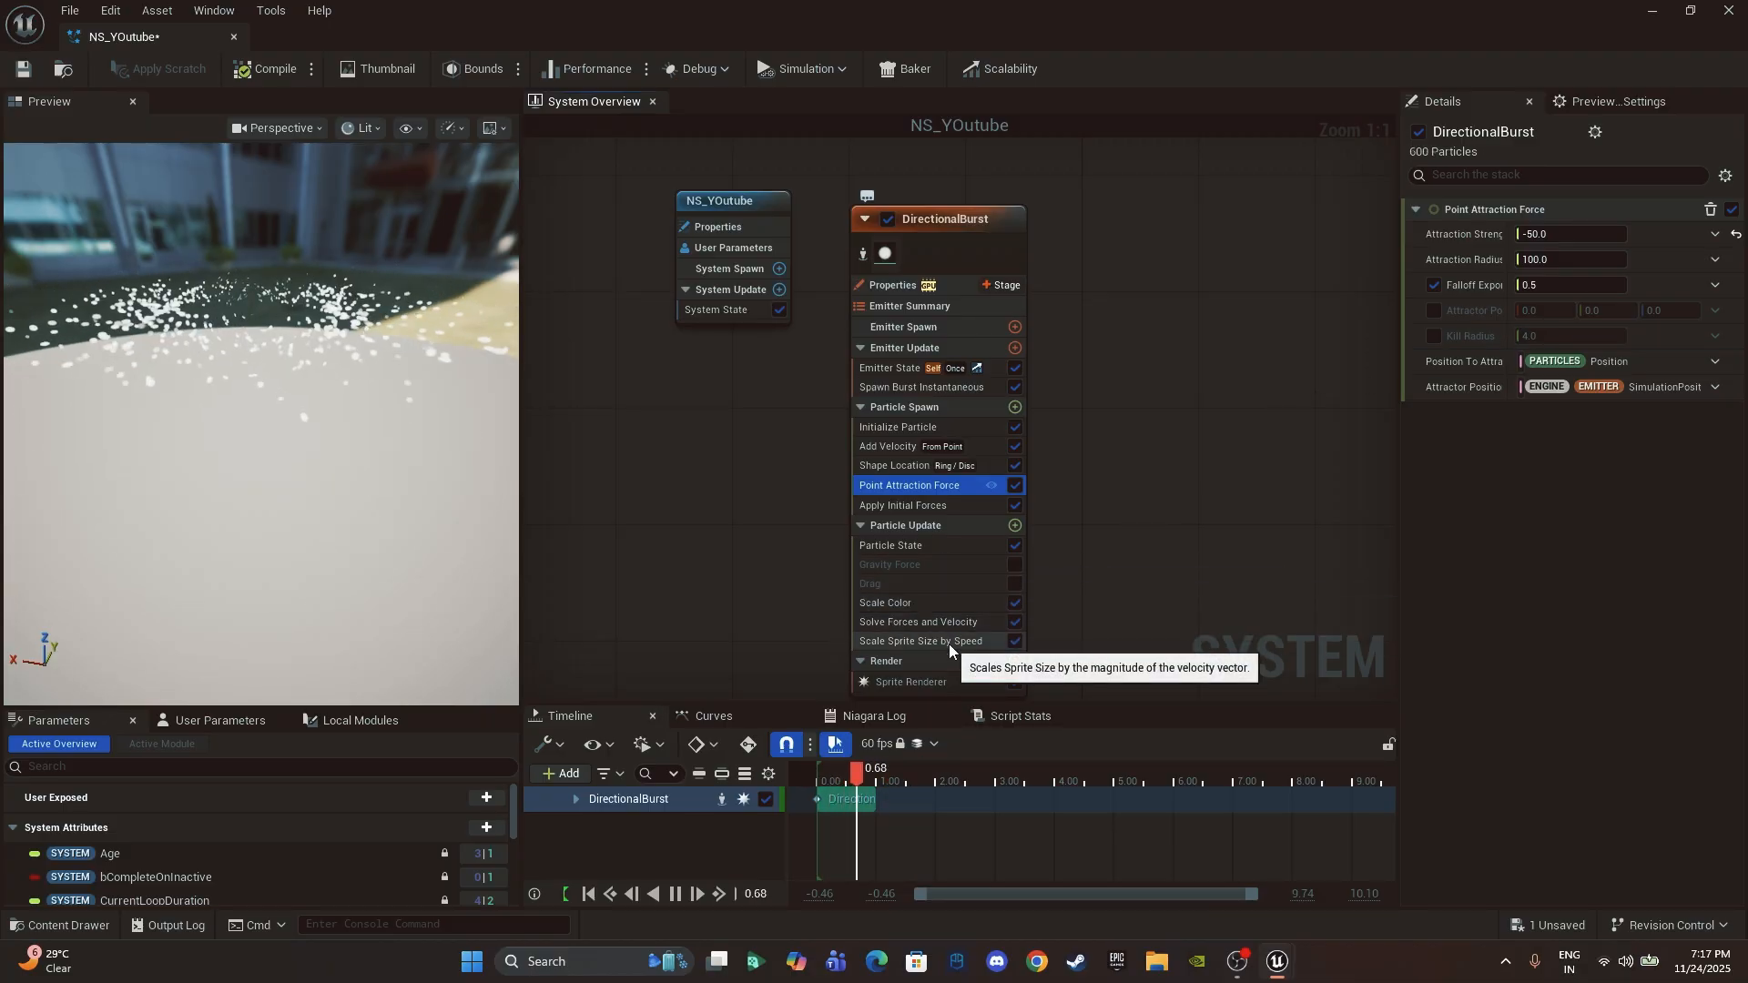
# Step: Enable the Gravity Force module in Particle Update, try a Z gravity of 15, and set it to -15
pyautogui.click(927, 565)
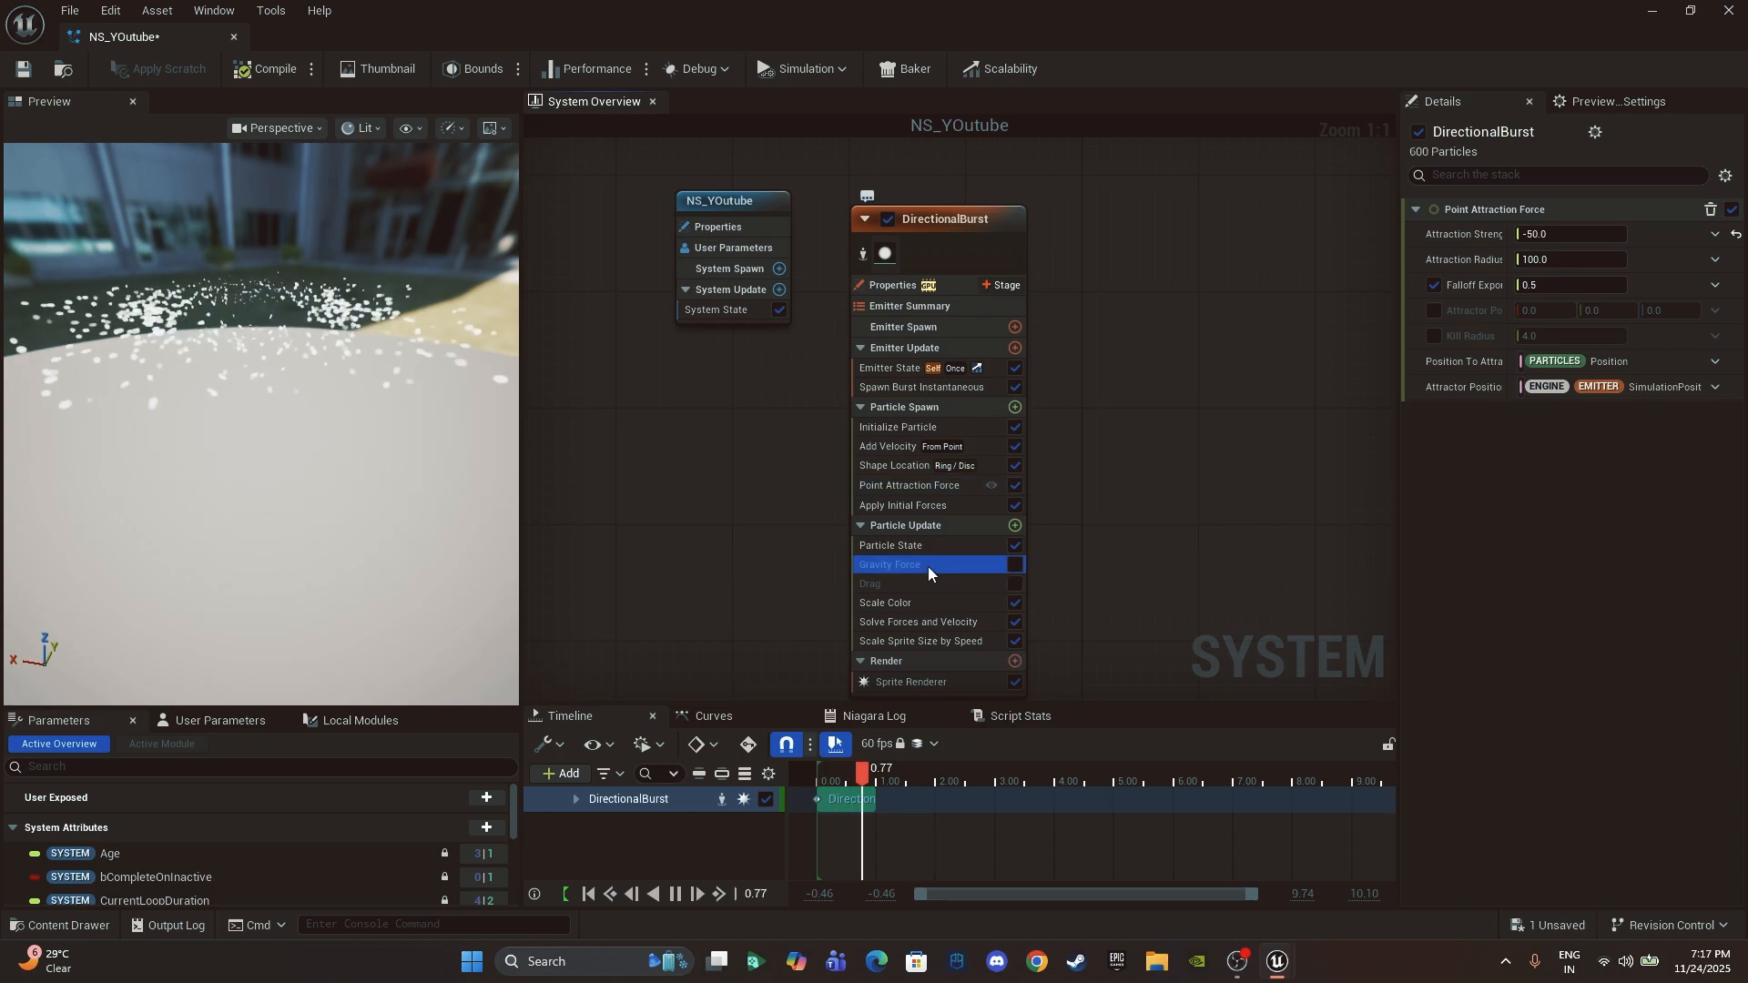
pyautogui.click(1013, 564)
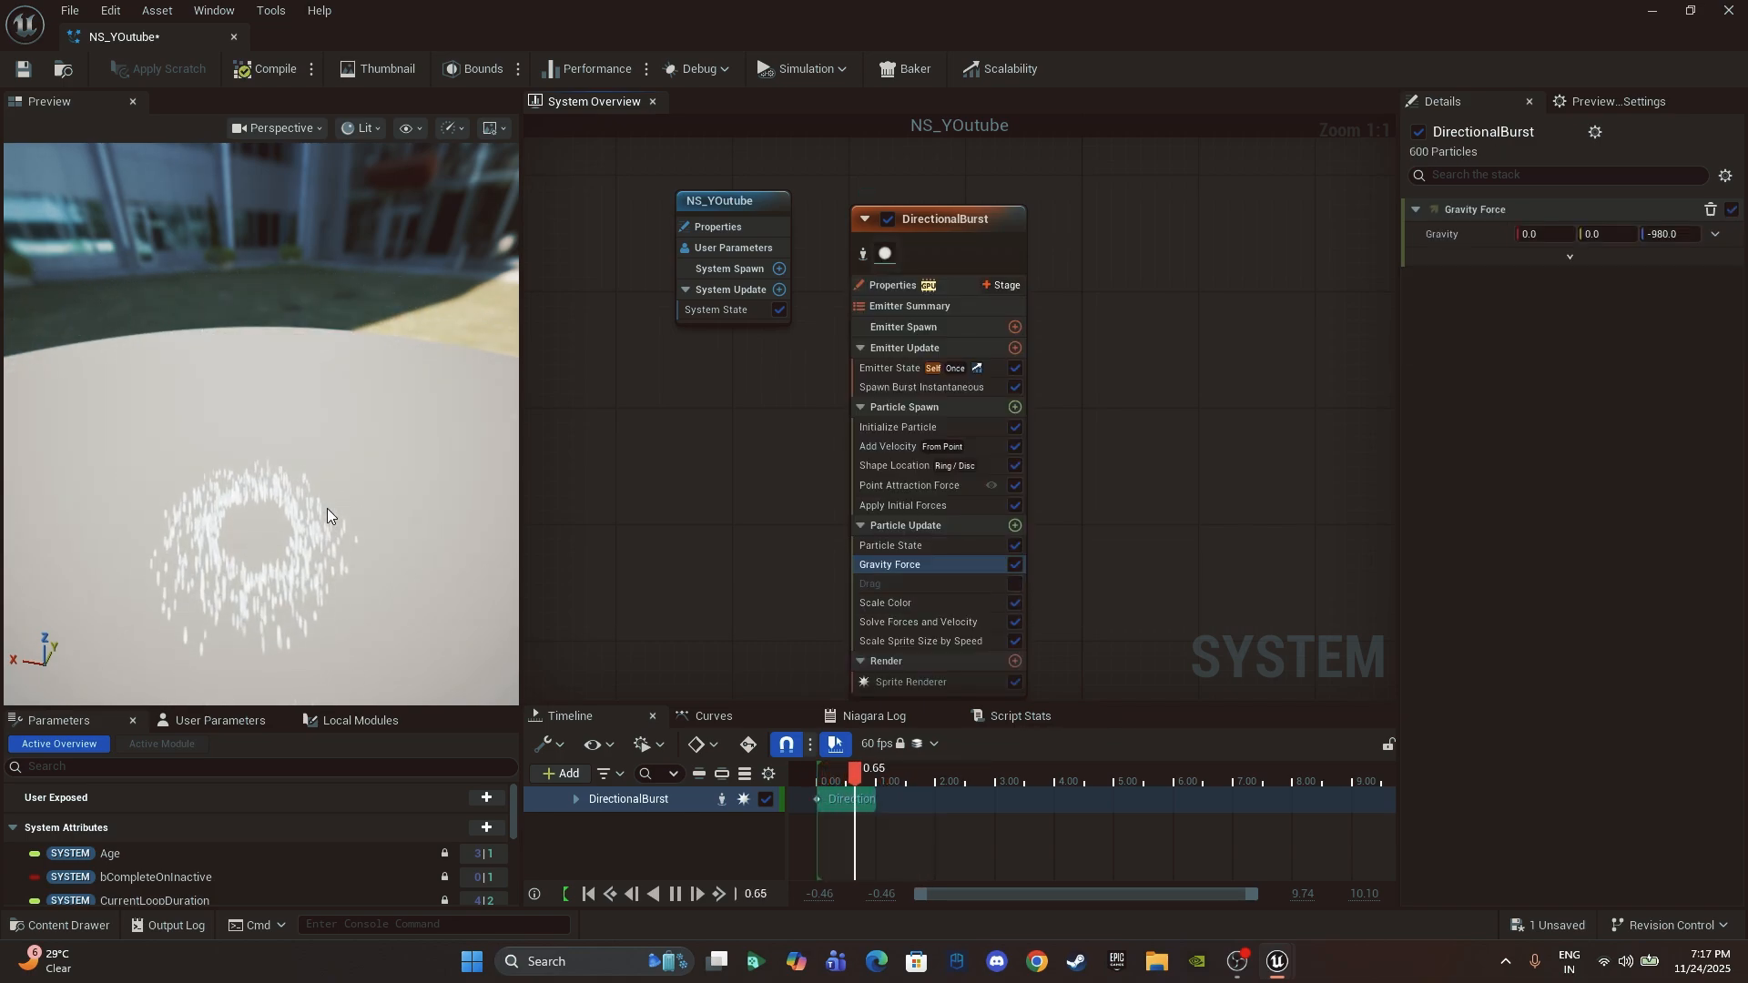
pyautogui.click(1667, 235)
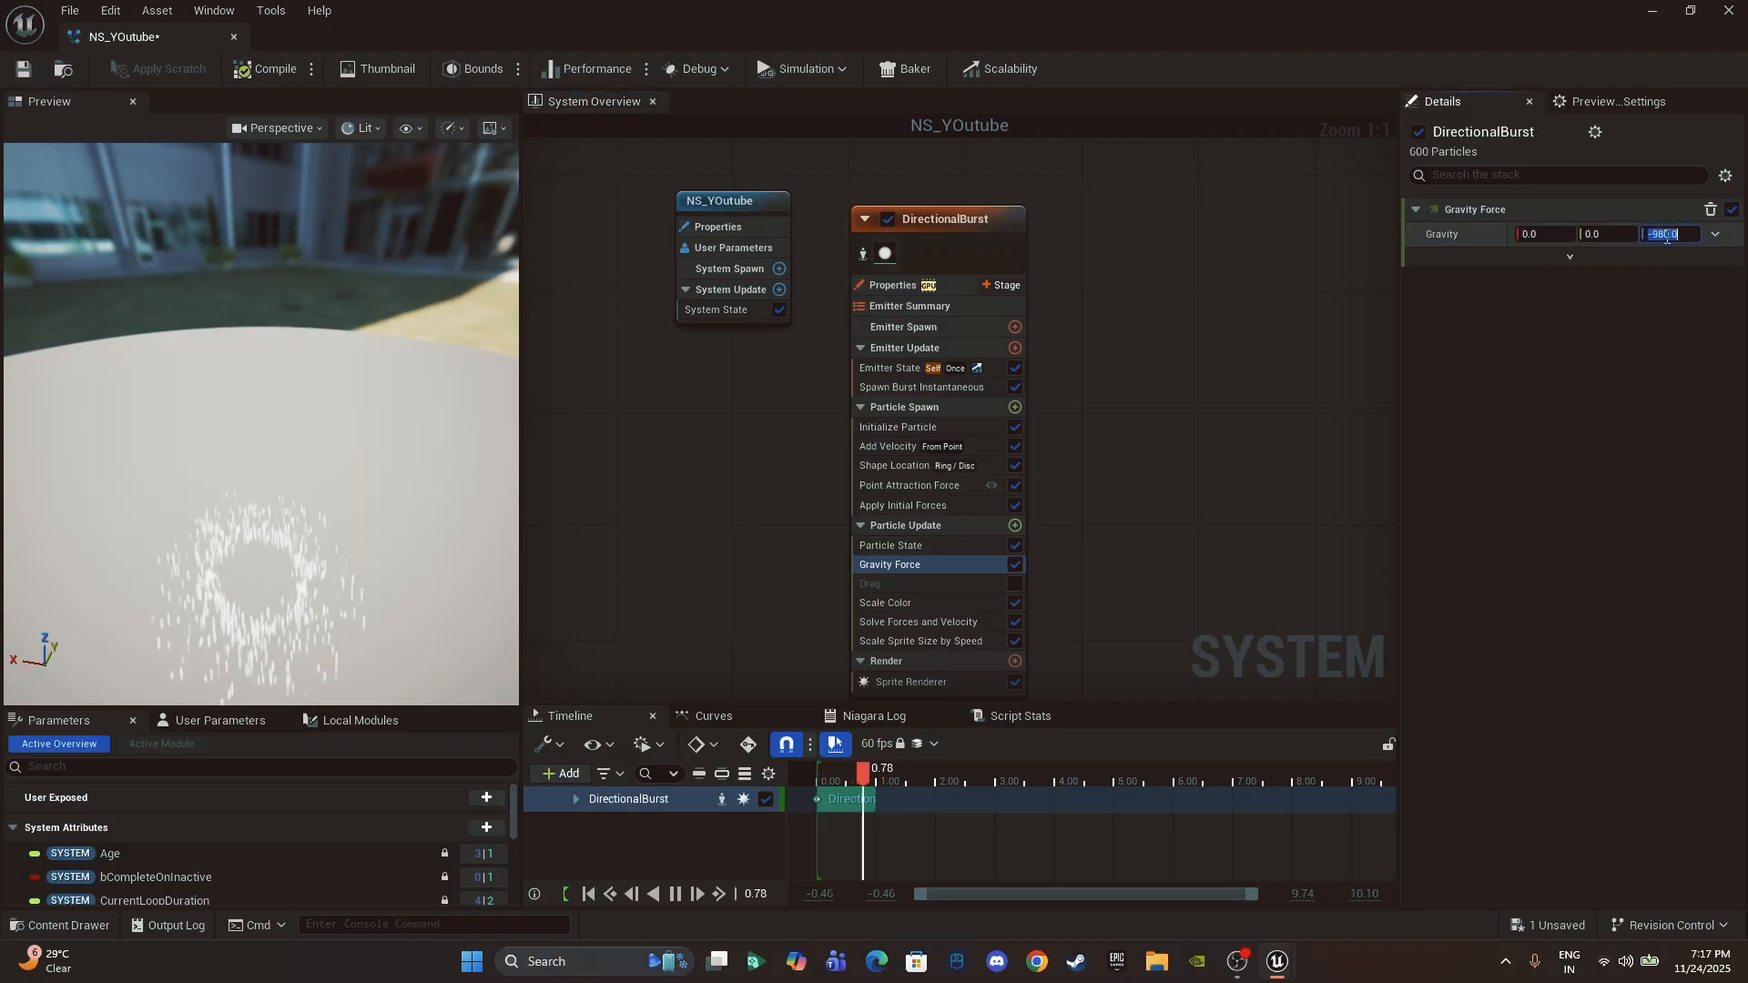
pyautogui.write('15')
pyautogui.press('Return')
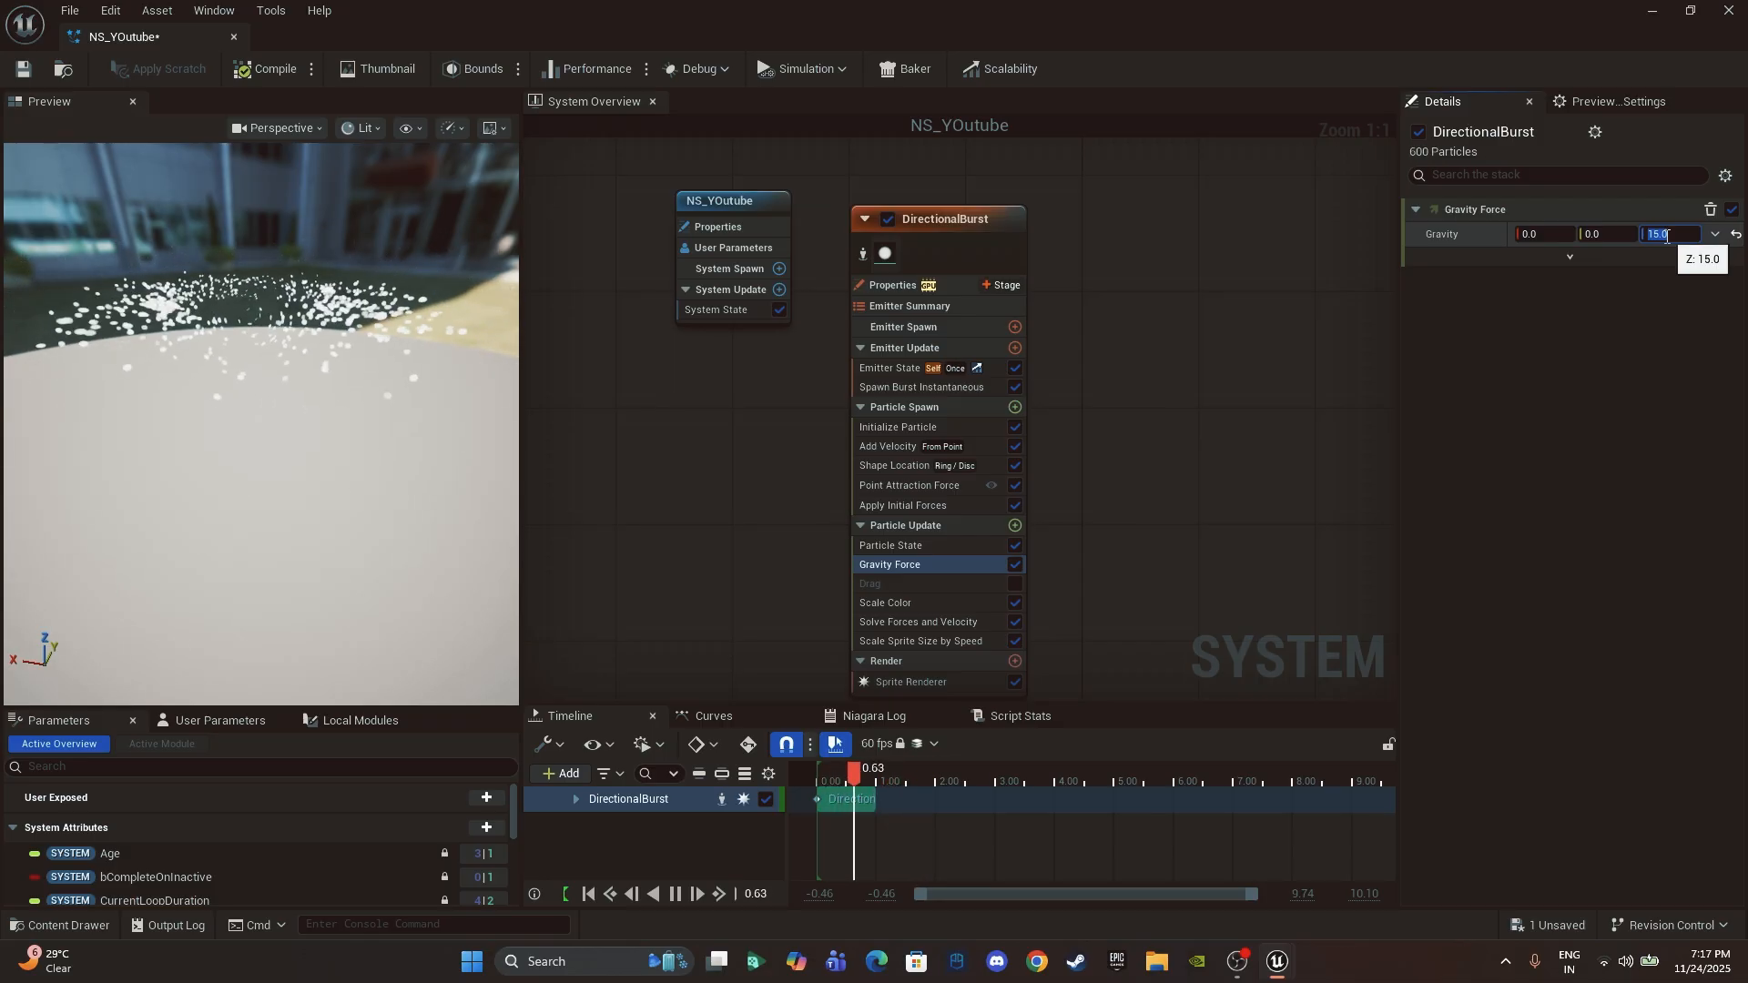
pyautogui.write('-15')
pyautogui.press('Return')
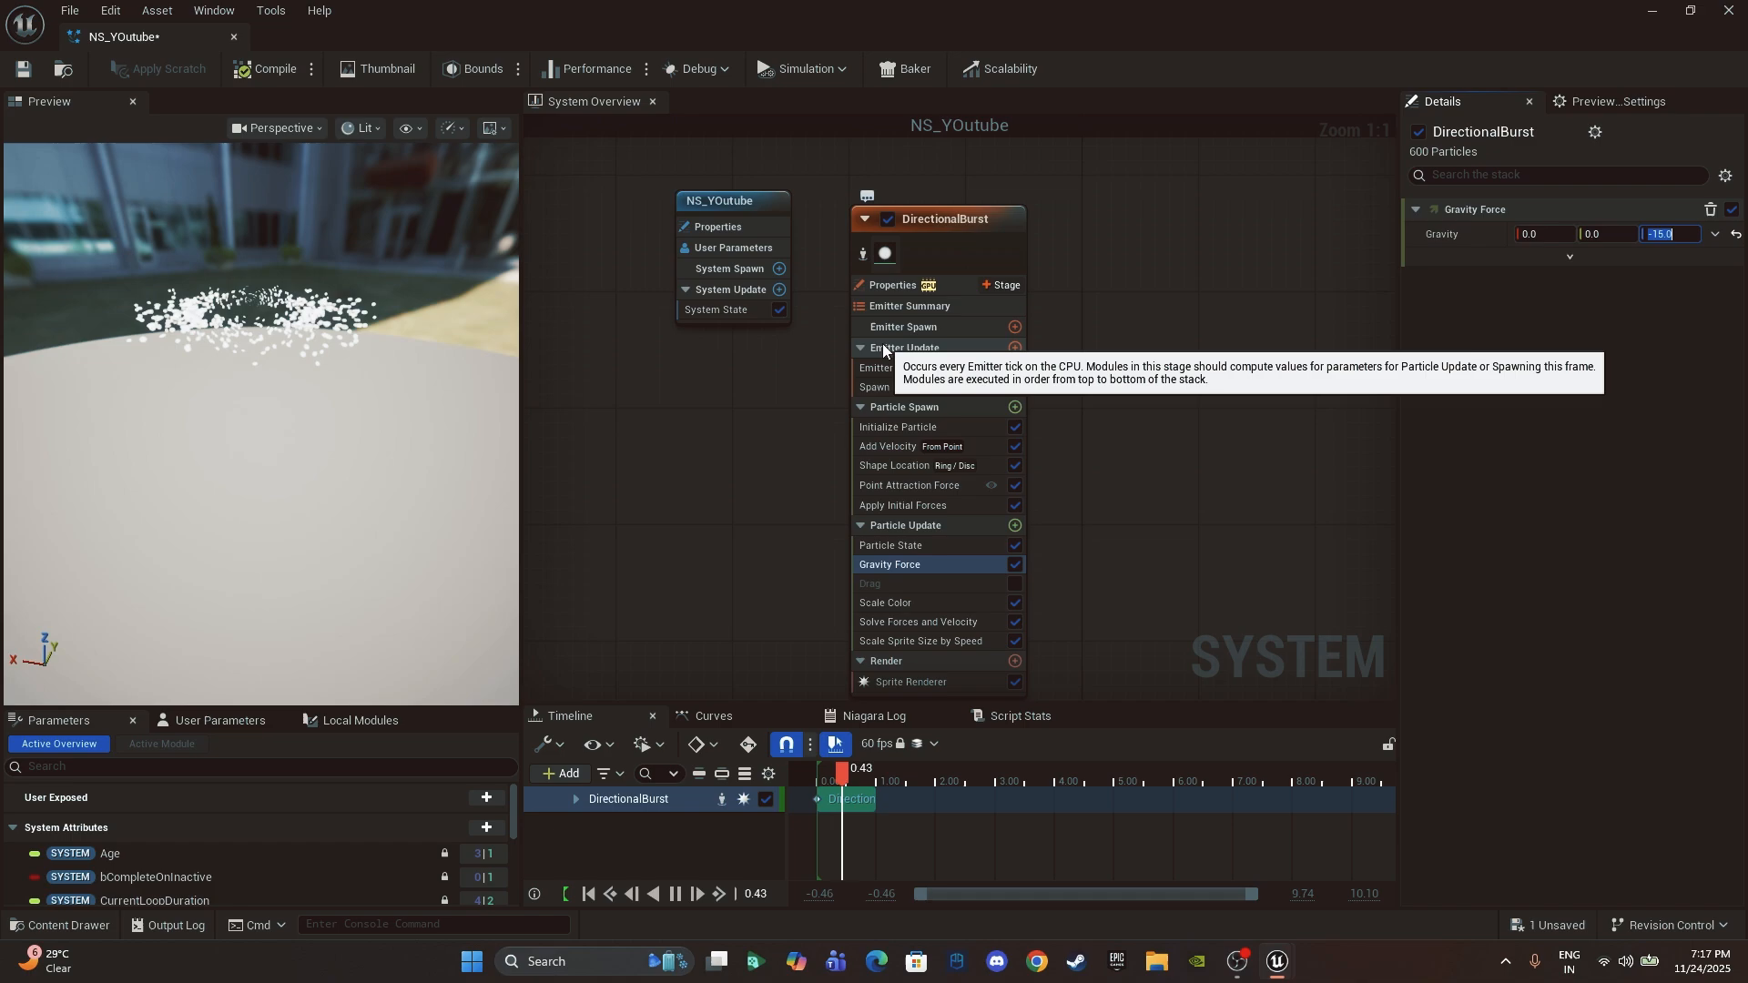
# Step: Inspect the disabled Drag module's settings and scrub the timeline to preview the burst
pyautogui.click(919, 588)
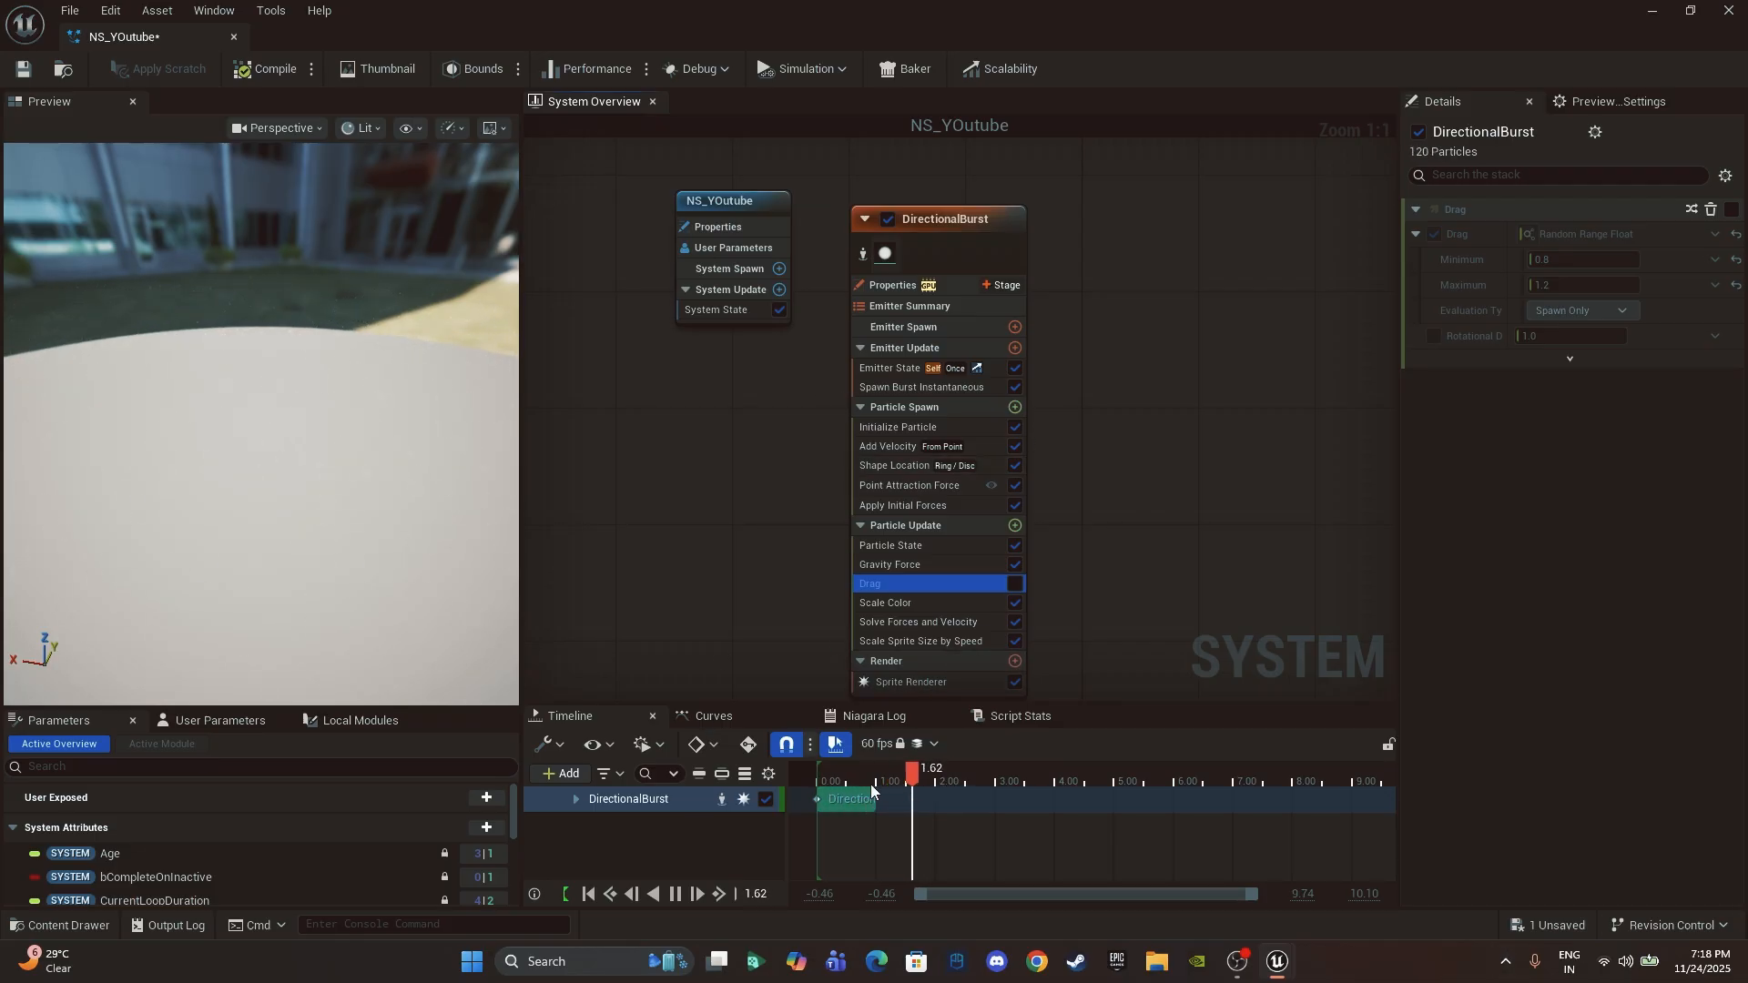
pyautogui.moveTo(871, 781); pyautogui.dragTo(828, 778)
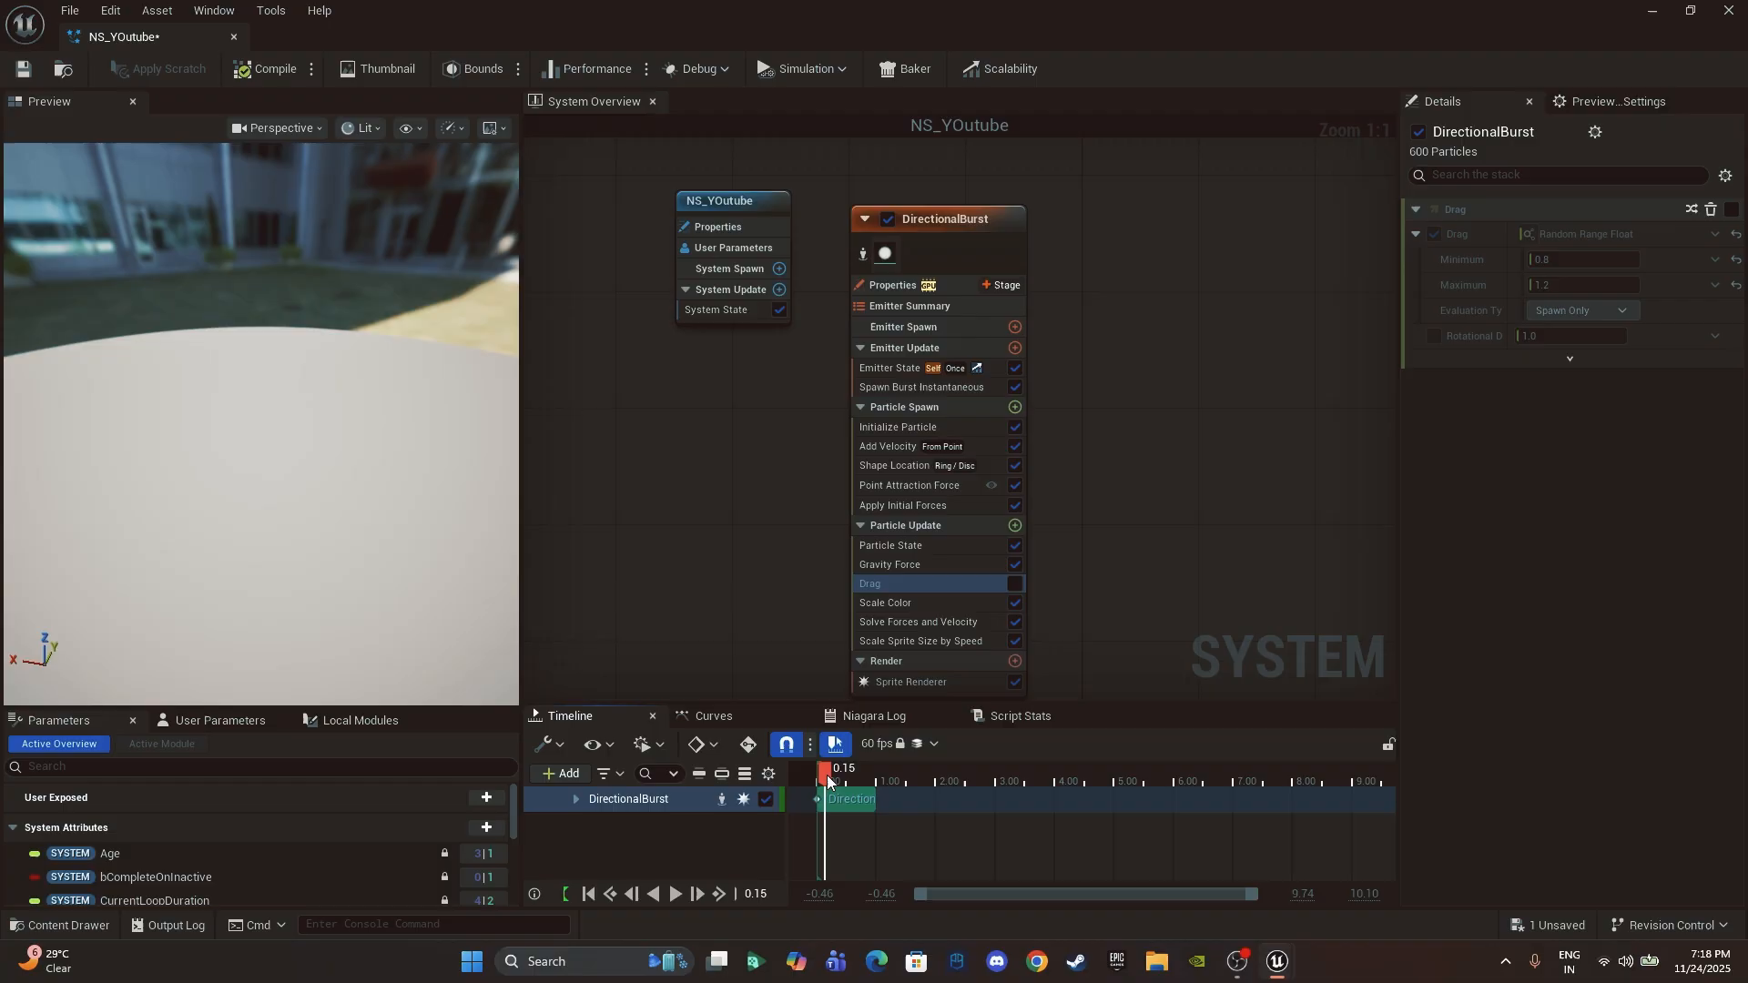
# Step: Show the Sprite Renderer settings and browse the StarterContent Materials folder for a particle material
pyautogui.click(909, 685)
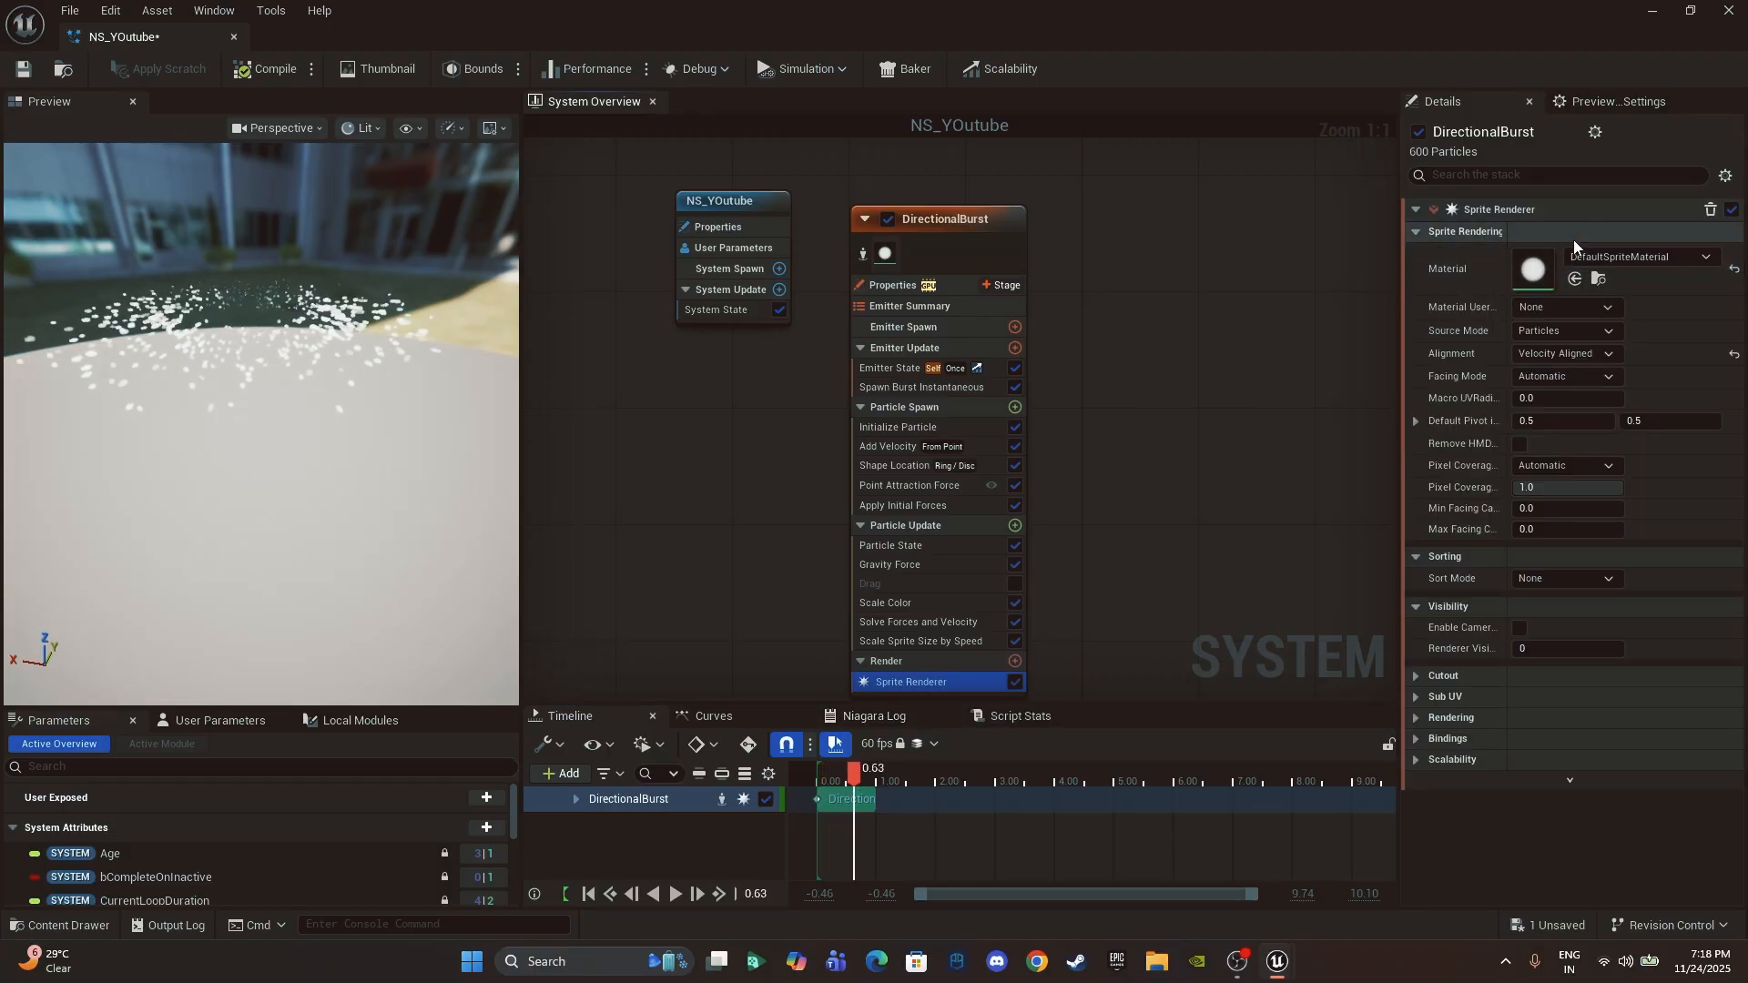
pyautogui.hotkey('ctrl', 'space')
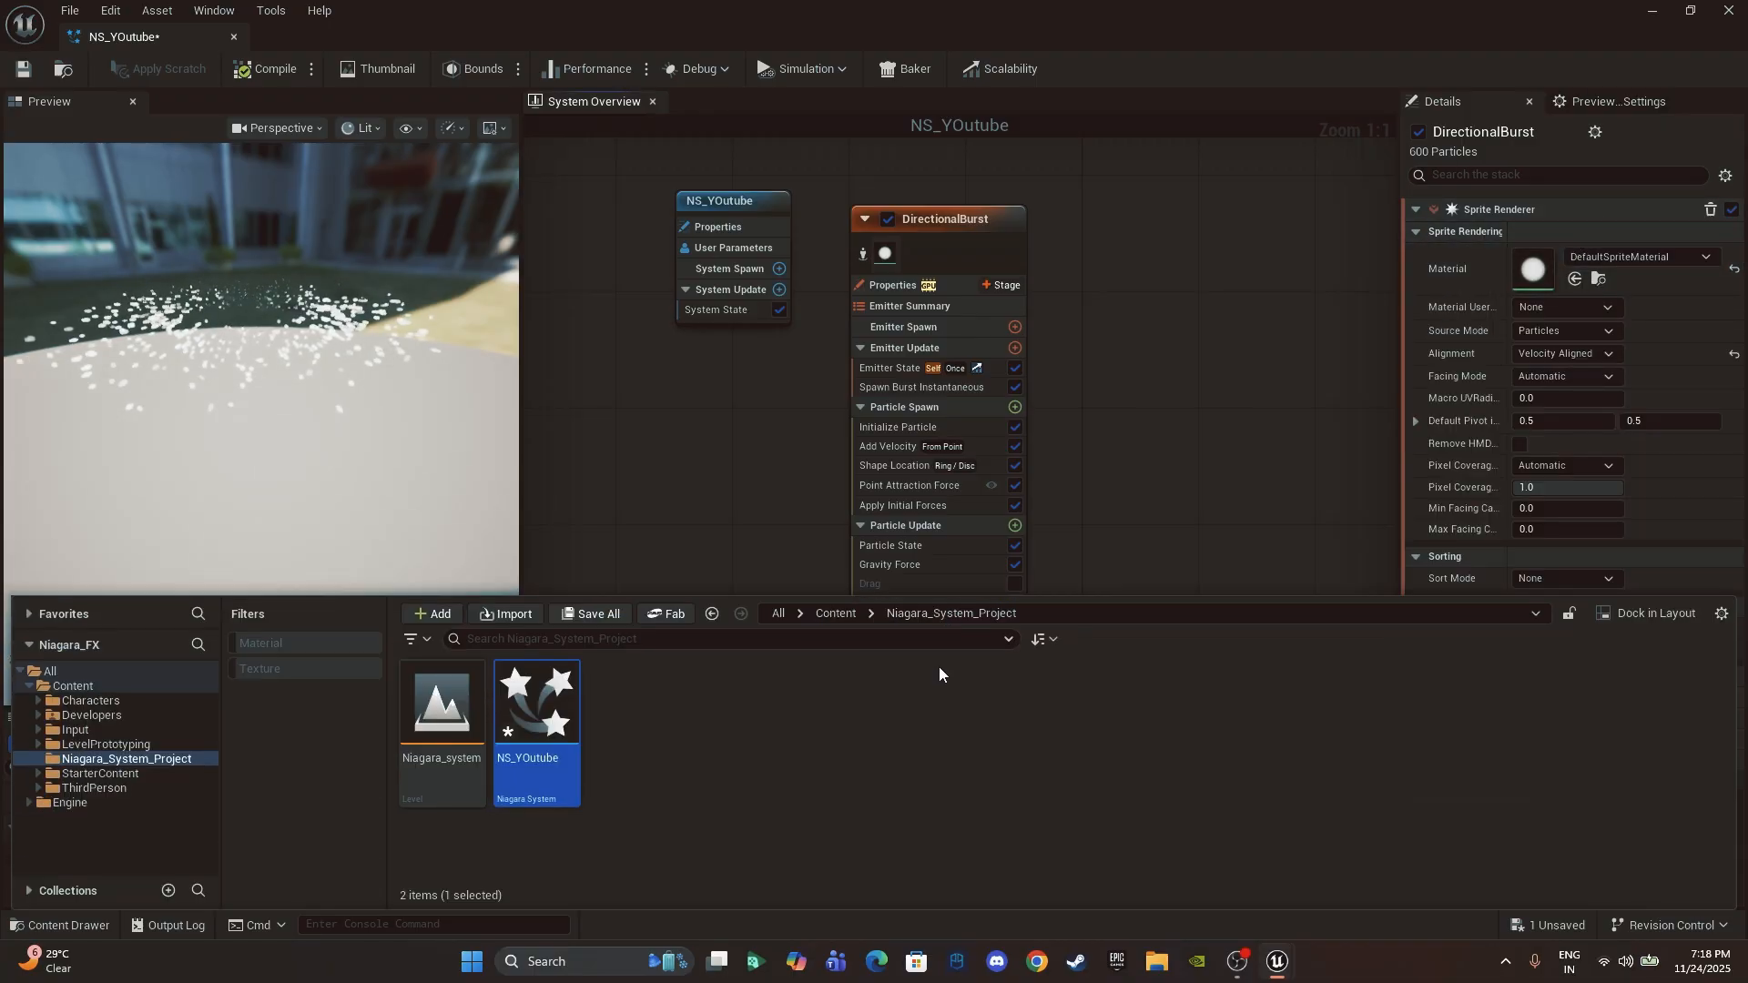
pyautogui.click(100, 774)
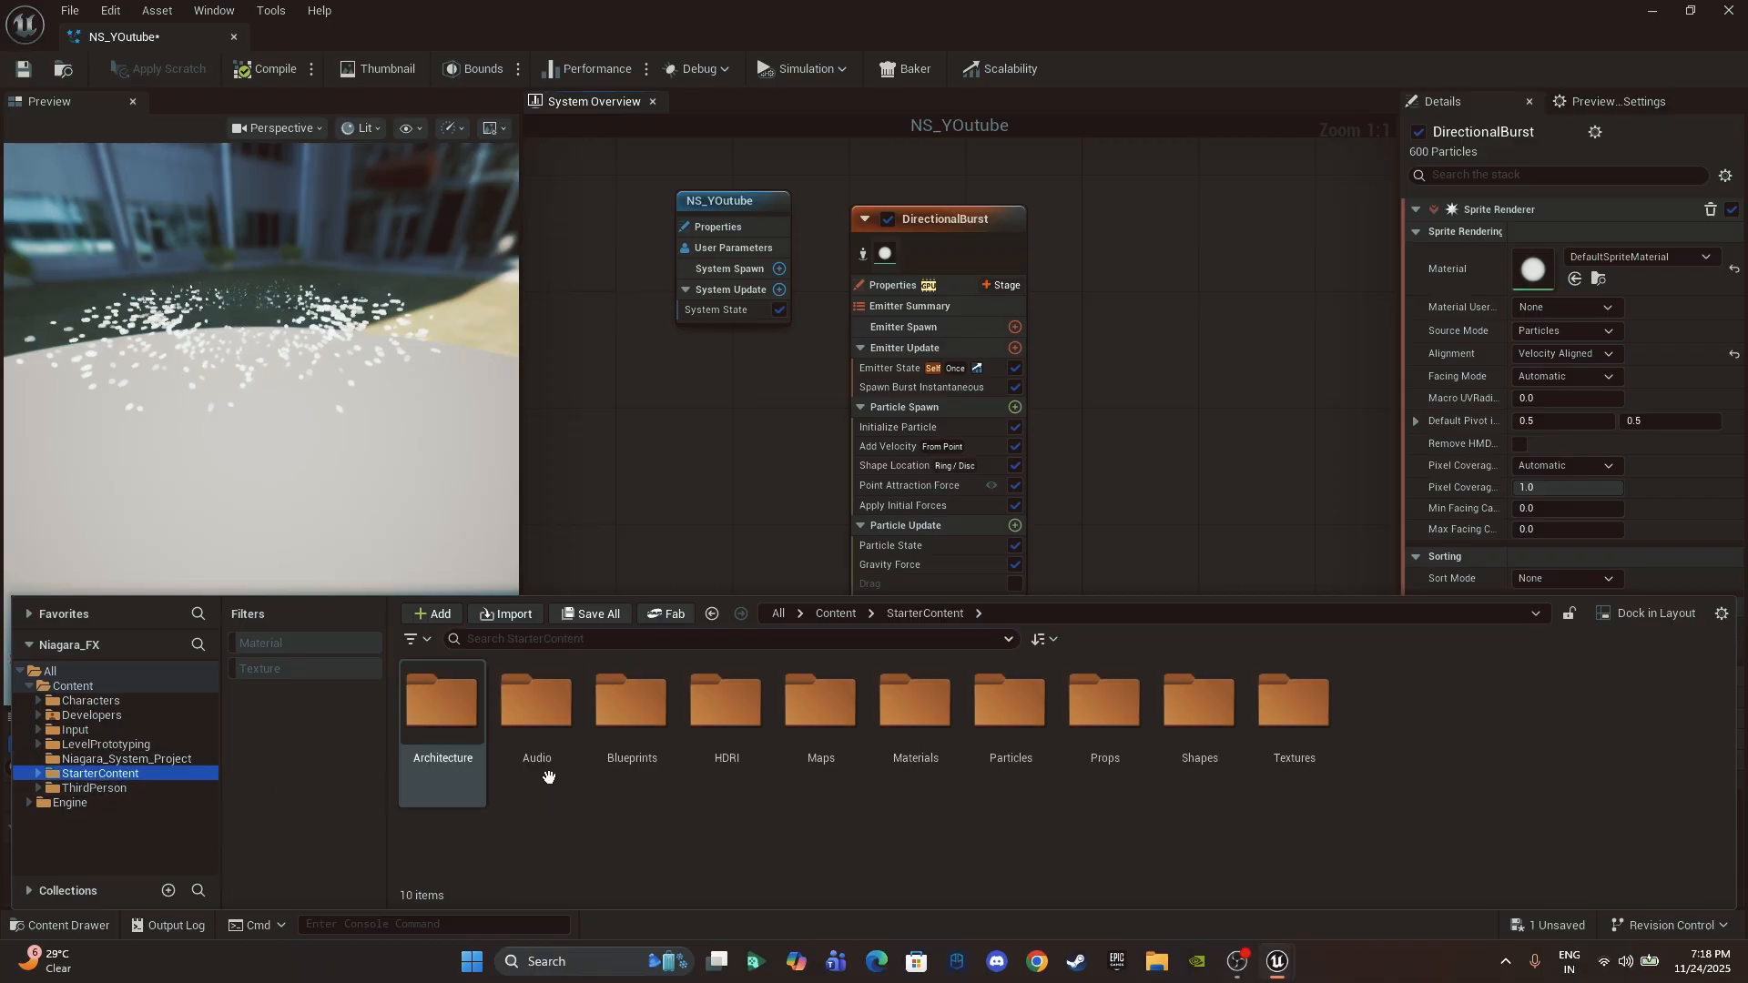
pyautogui.doubleClick(916, 705)
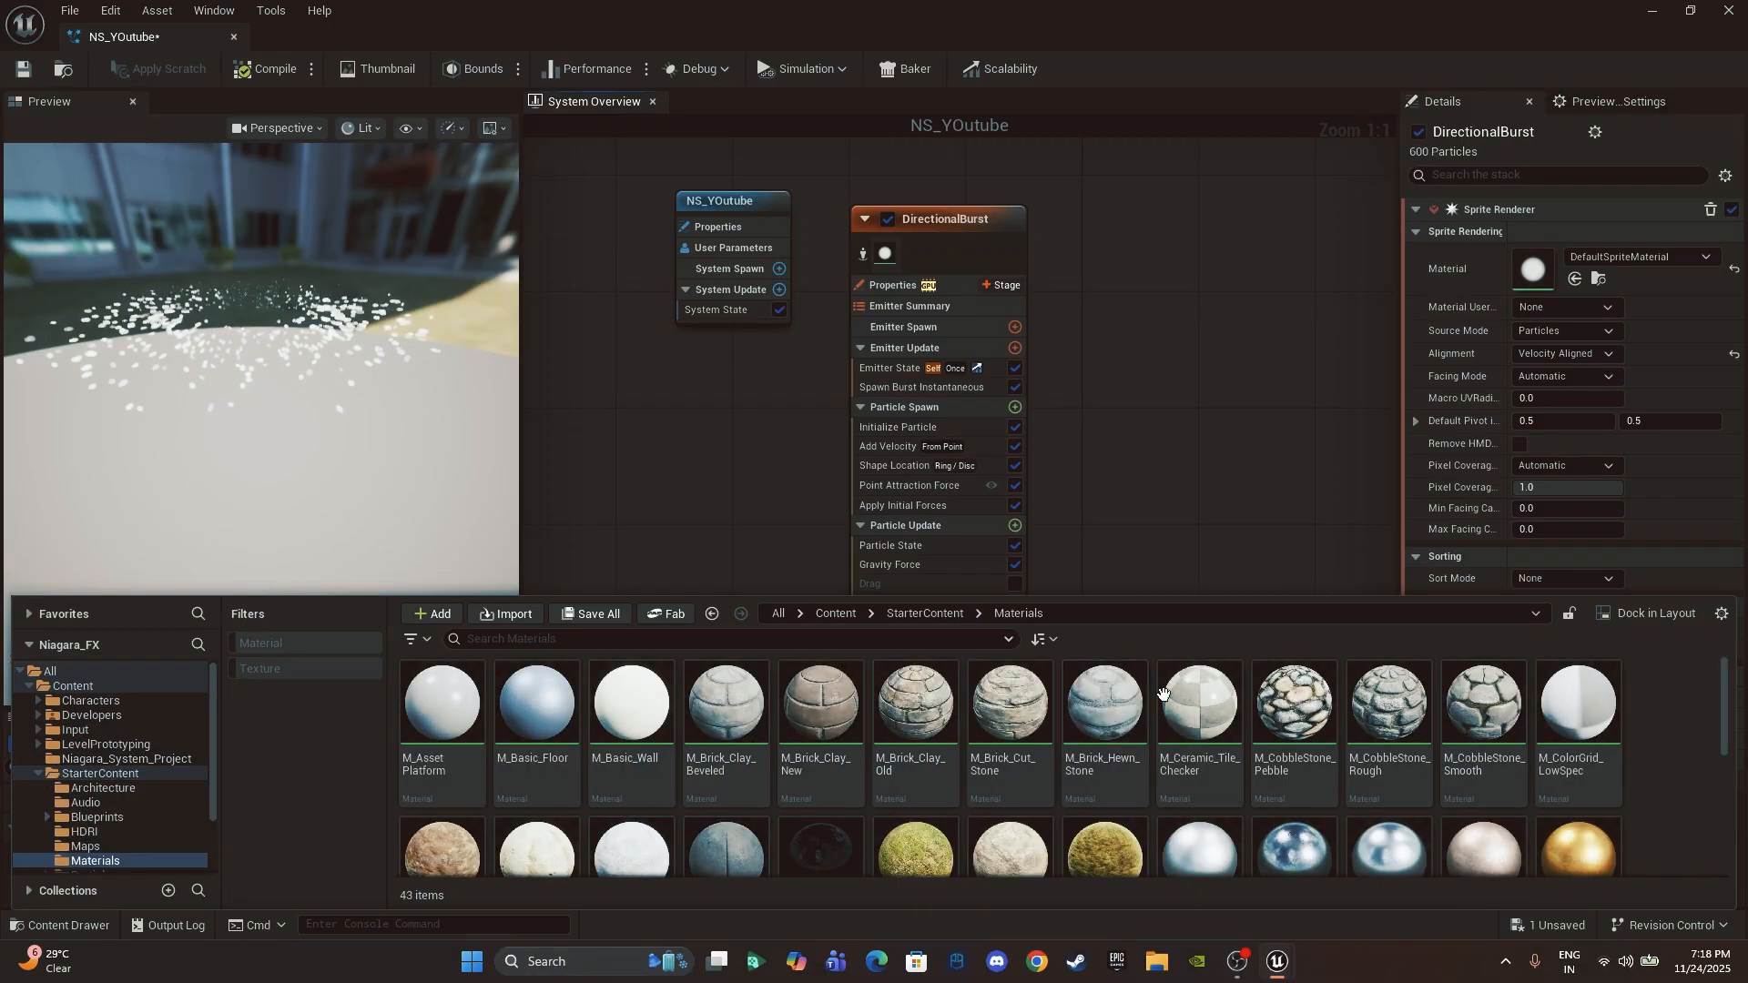
pyautogui.moveTo(1726, 702); pyautogui.dragTo(1728, 824)
# Step: Search StarterContent for "smok" and copy the M_smoke_subUV material into the Niagara_System_Project folder
pyautogui.click(111, 778)
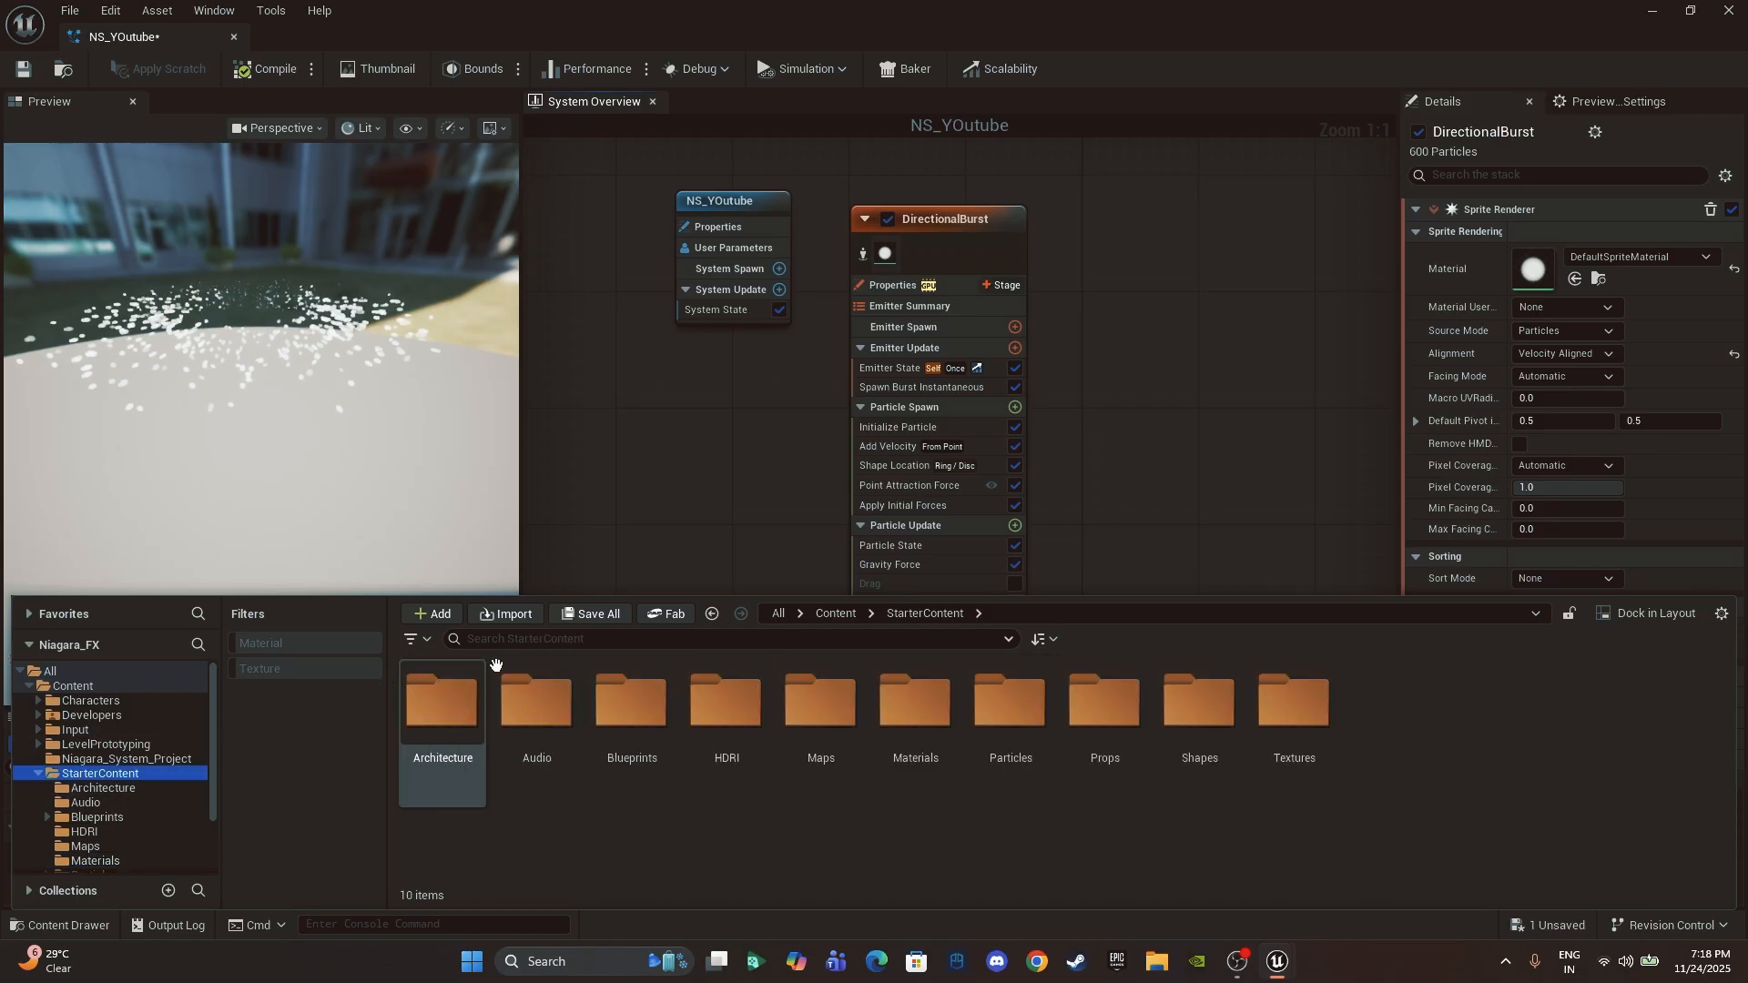
pyautogui.click(558, 638)
pyautogui.write('smok')
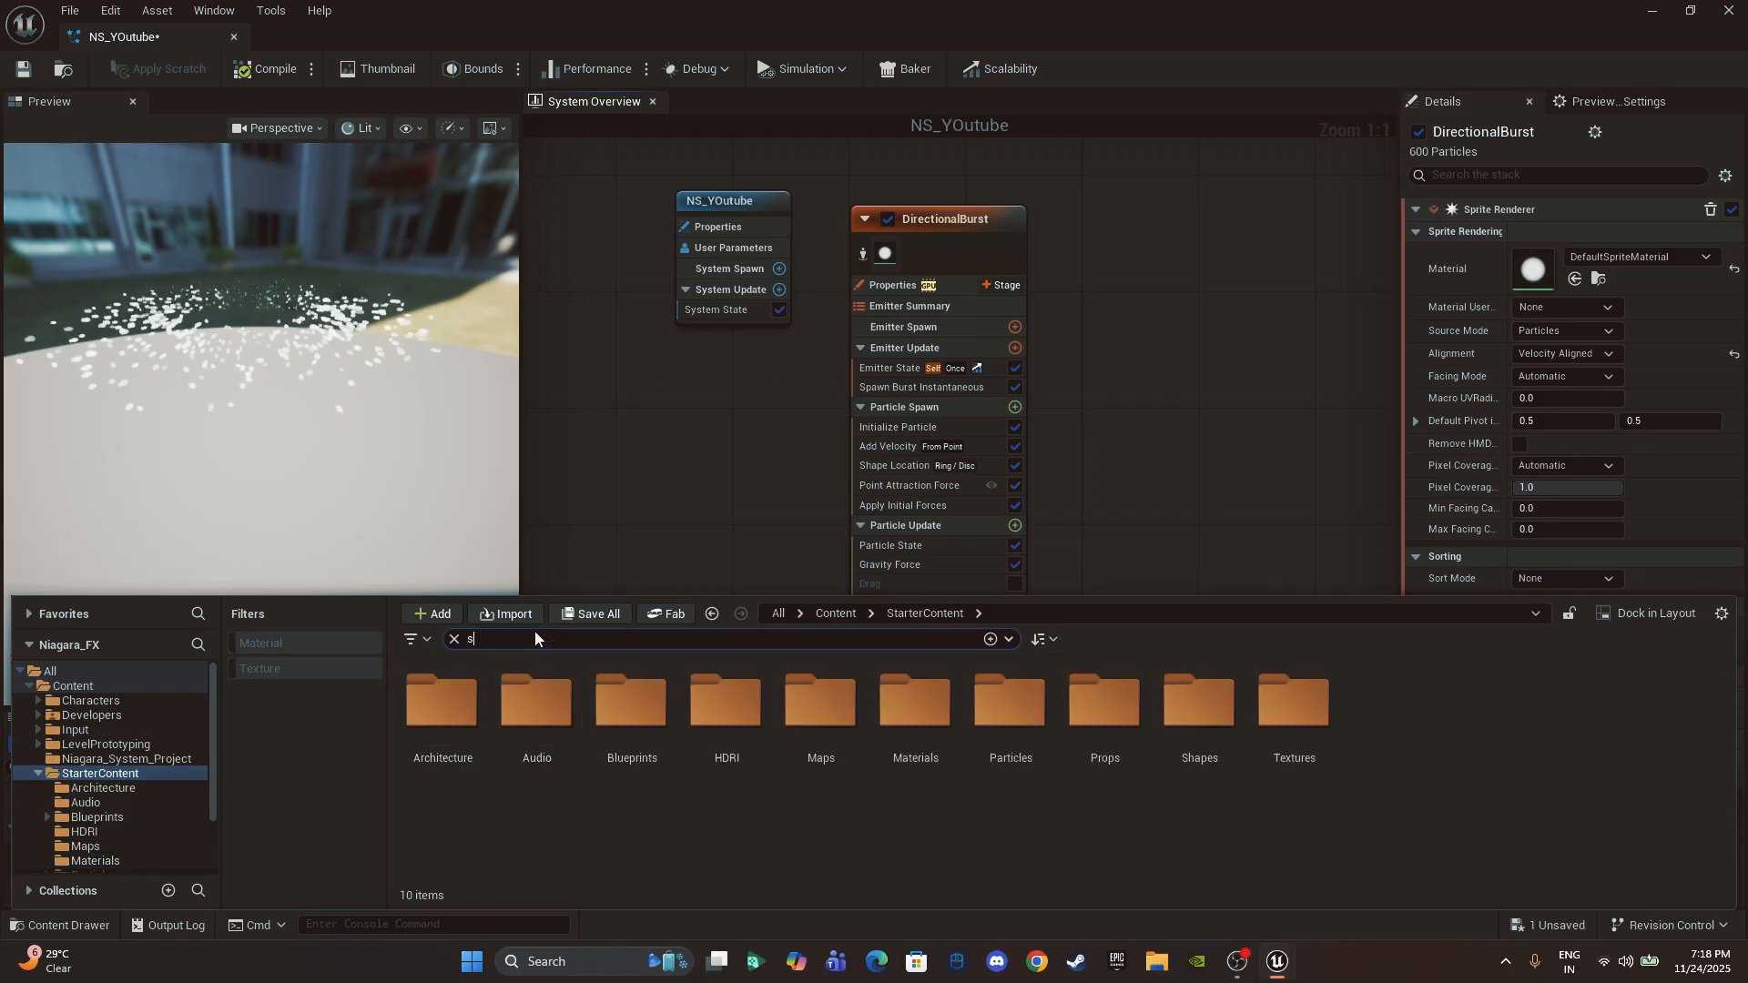
pyautogui.moveTo(546, 756)
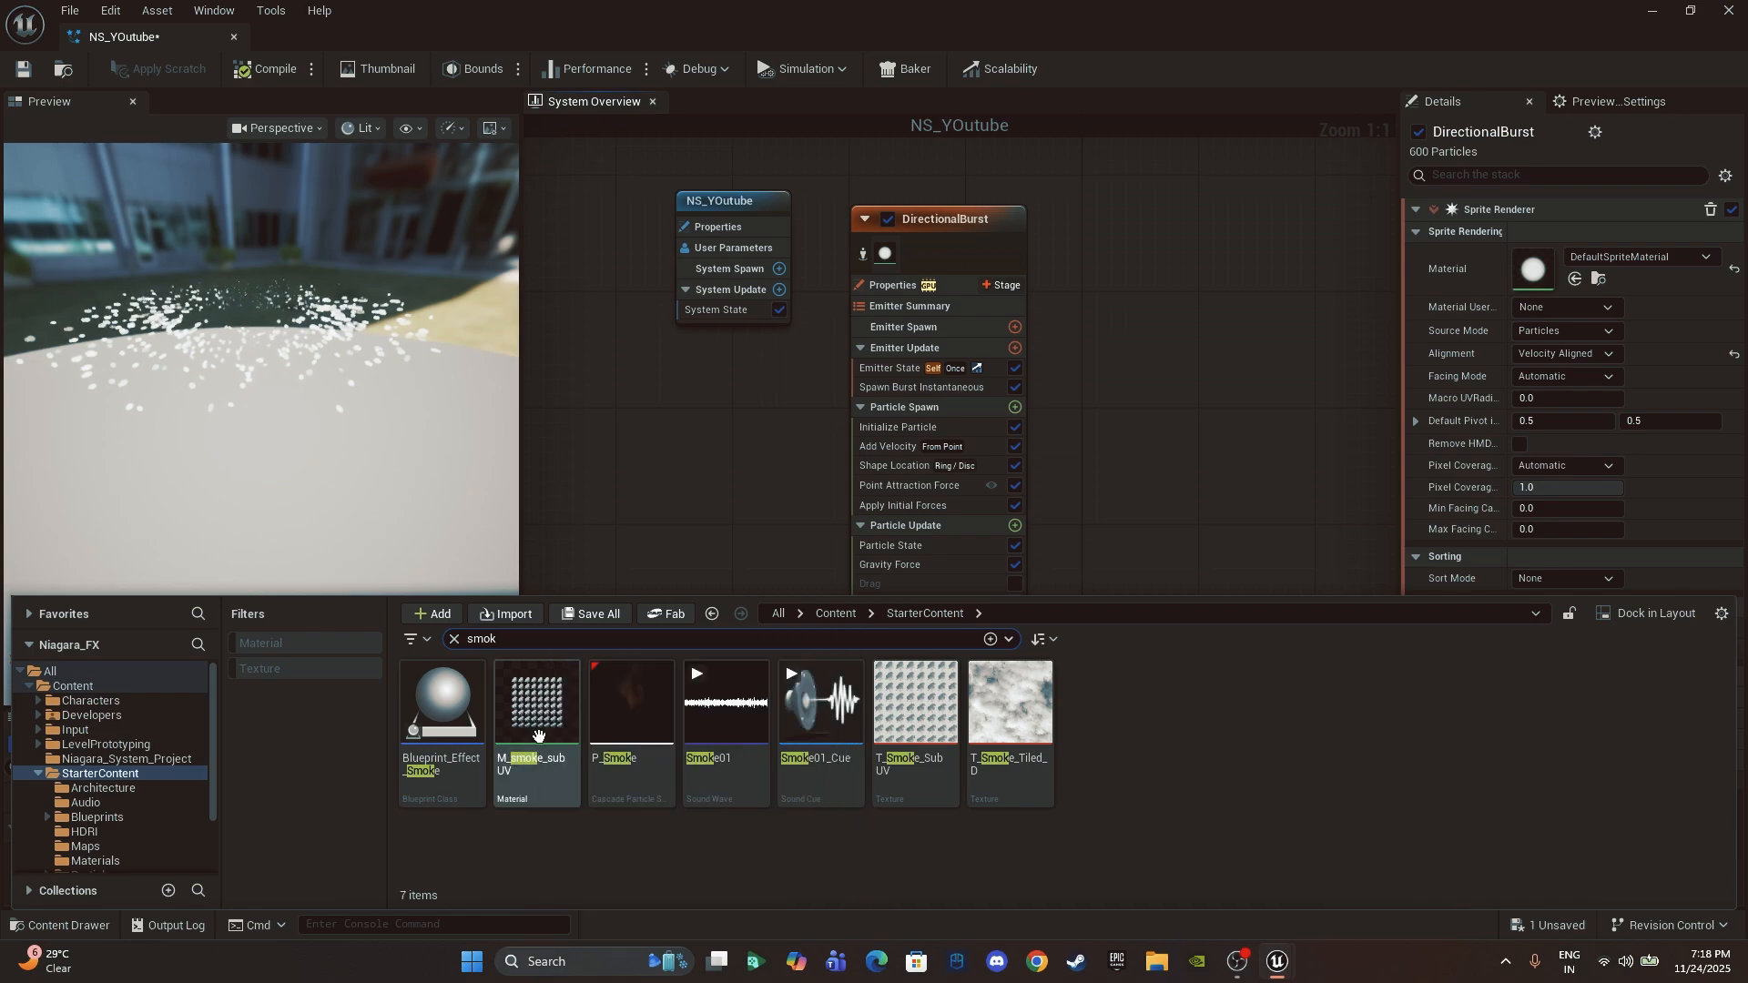
pyautogui.moveTo(535, 712); pyautogui.dragTo(134, 766)
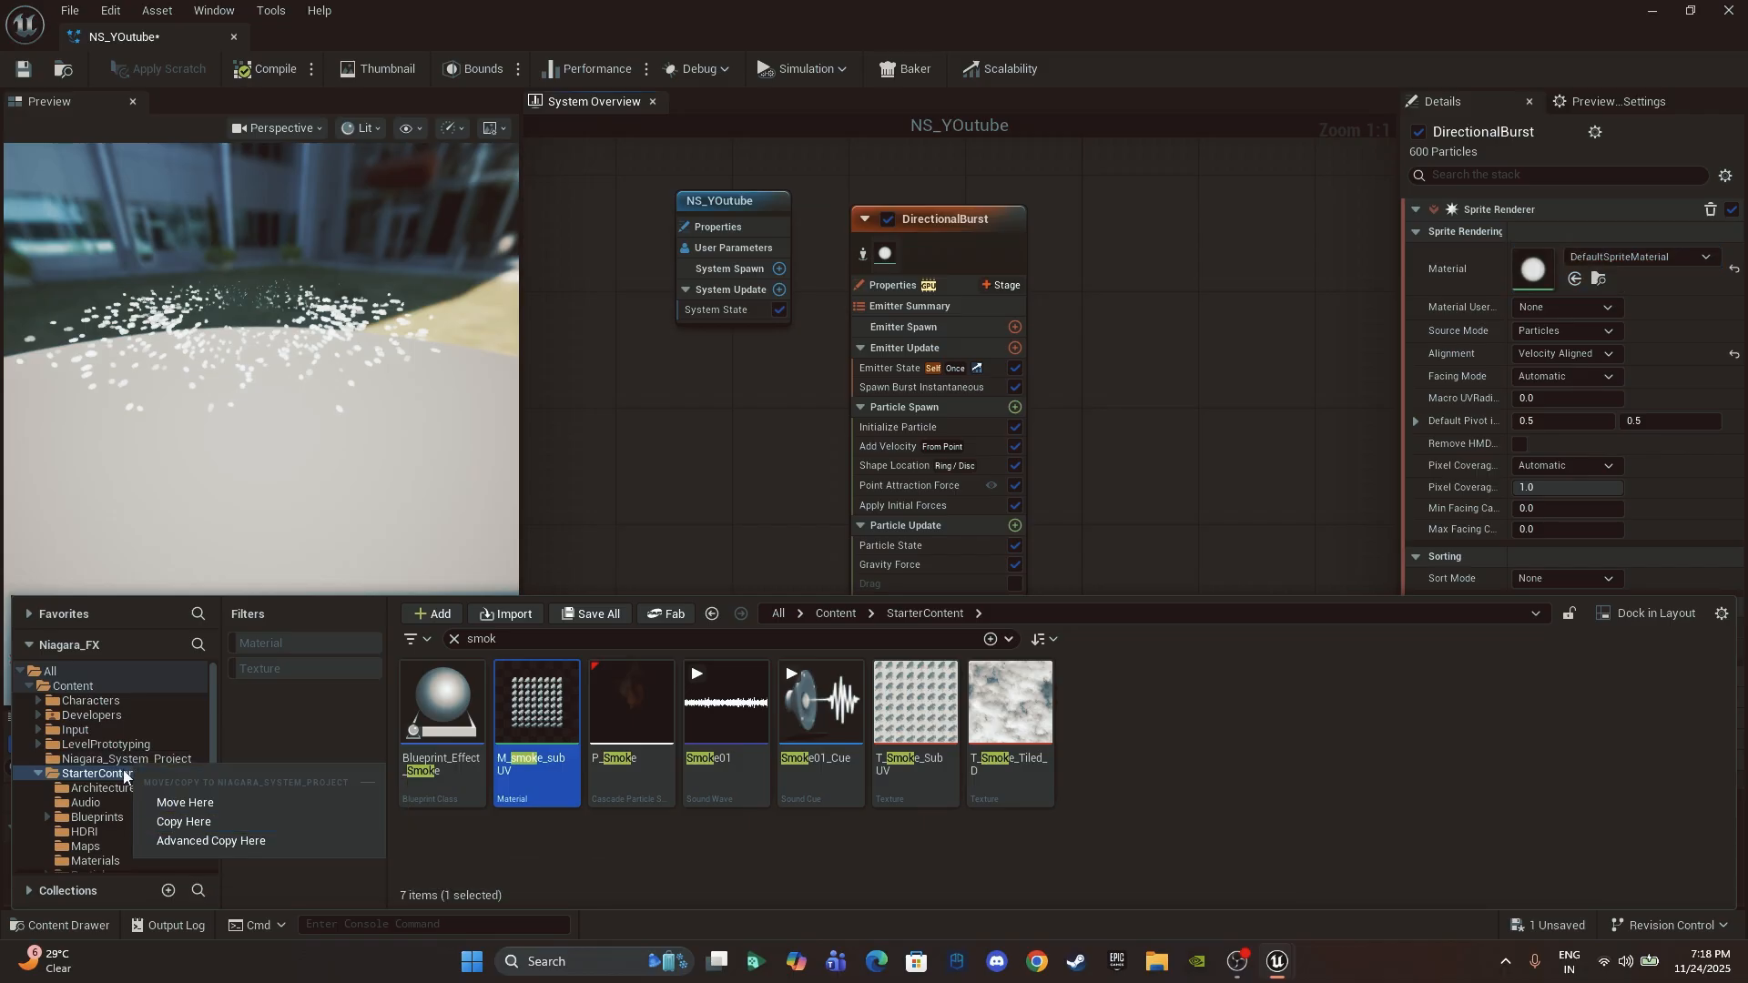
pyautogui.click(189, 822)
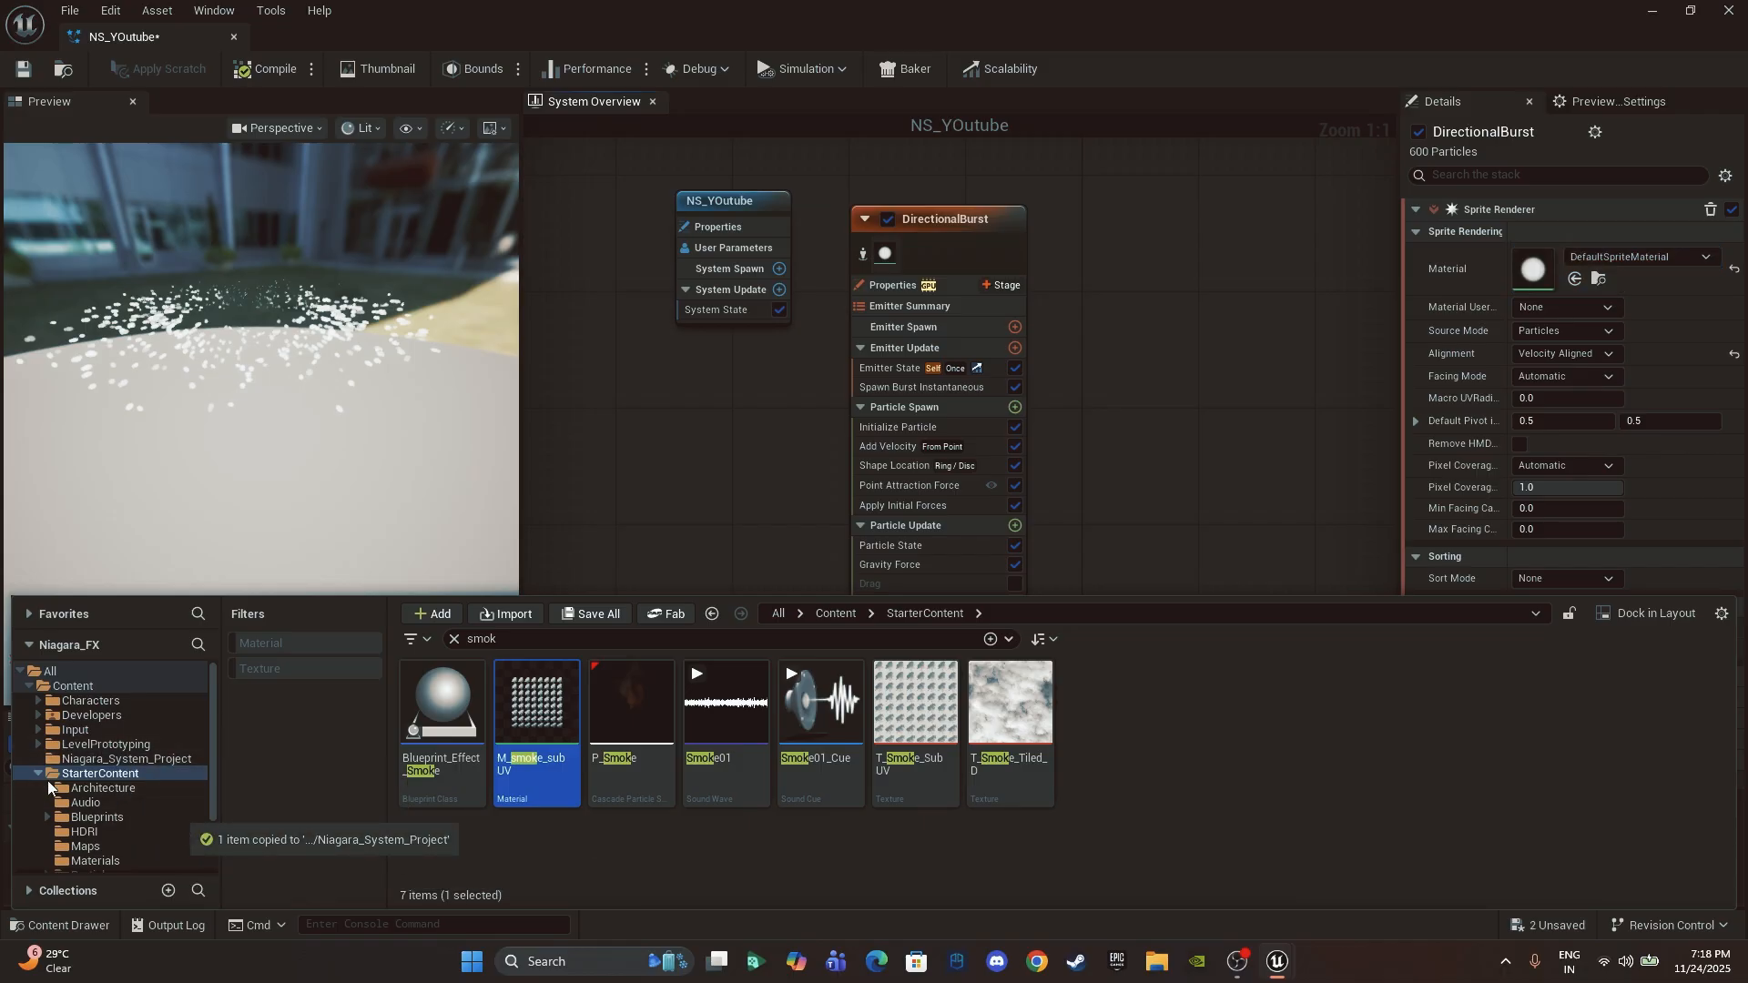
# Step: Rename the copied smoke material in the Niagara_System_Project folder to M_smoke_subUV_2
pyautogui.click(38, 774)
pyautogui.click(100, 760)
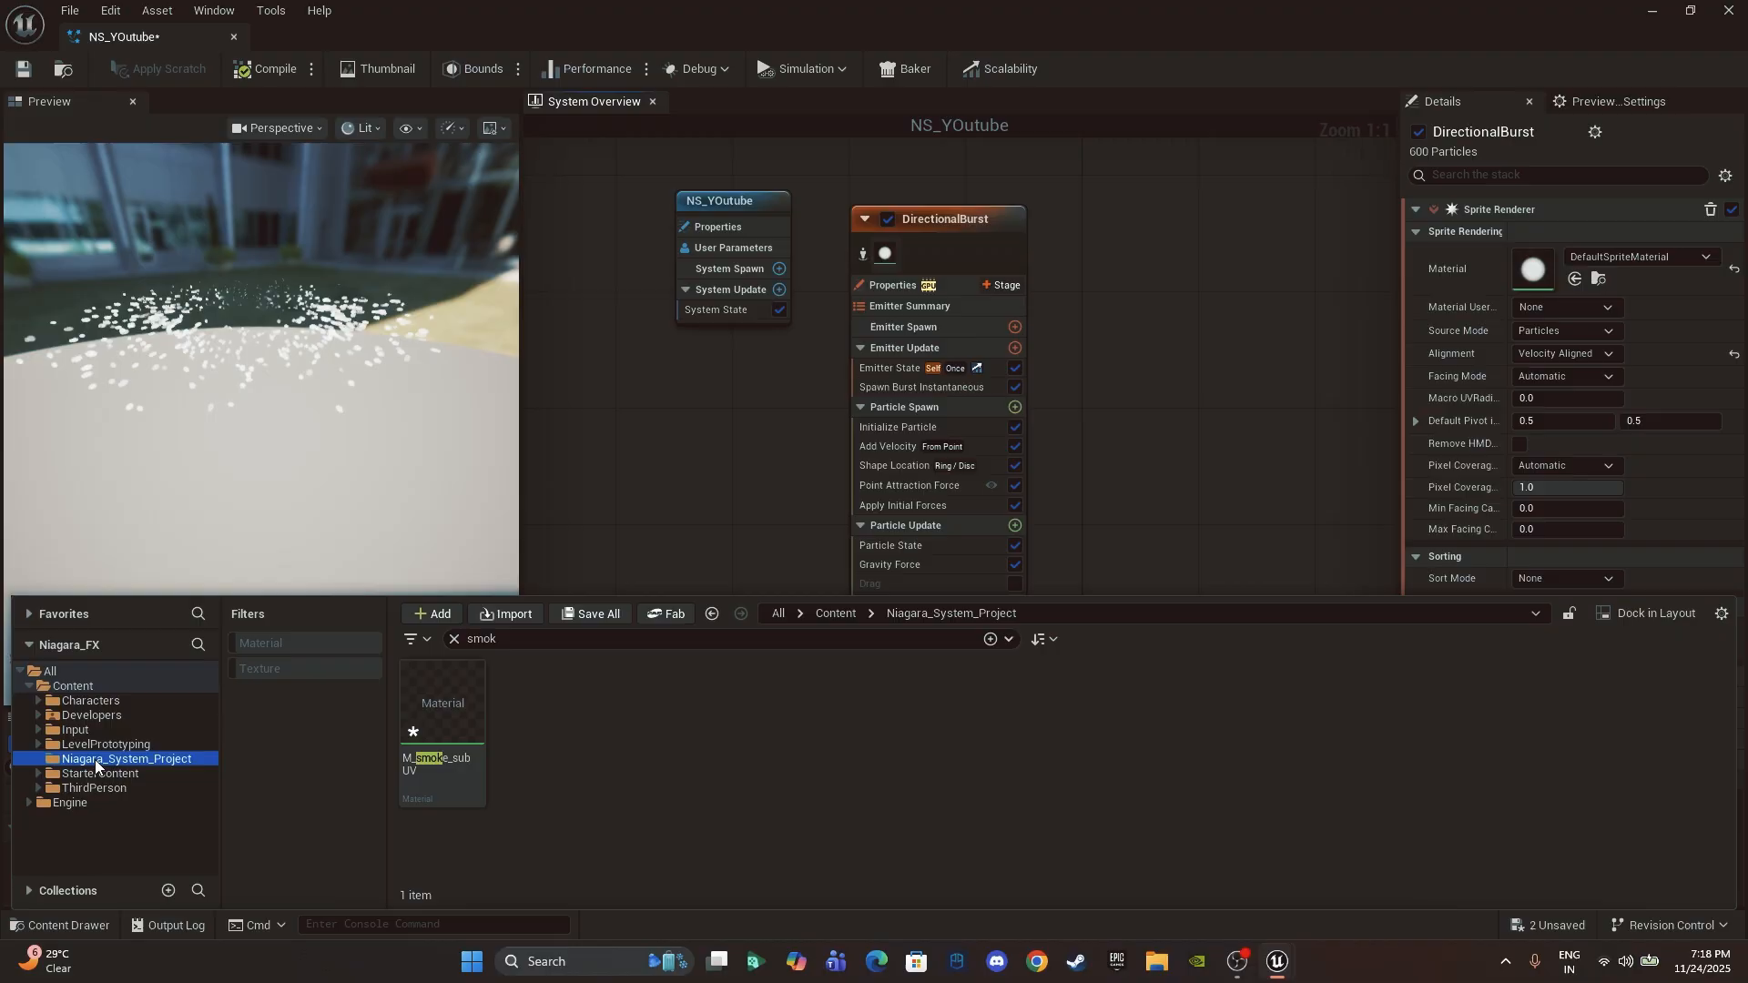
pyautogui.click(439, 717)
pyautogui.click(440, 791)
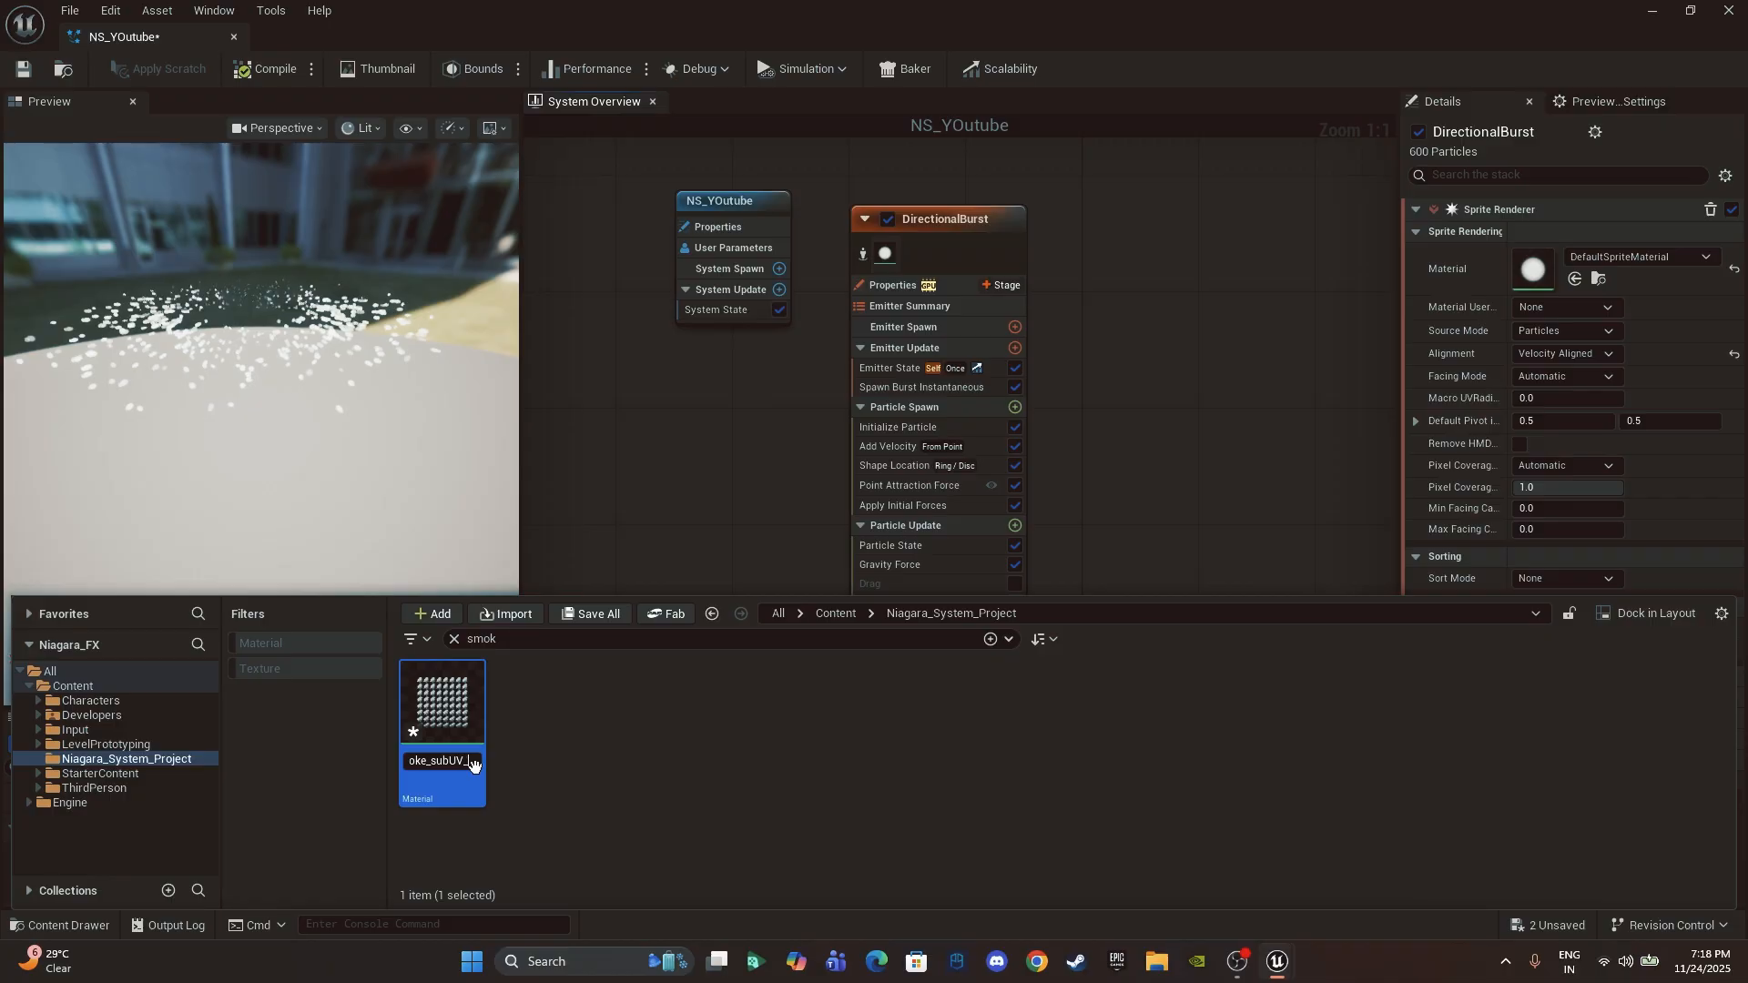
pyautogui.press('Return')
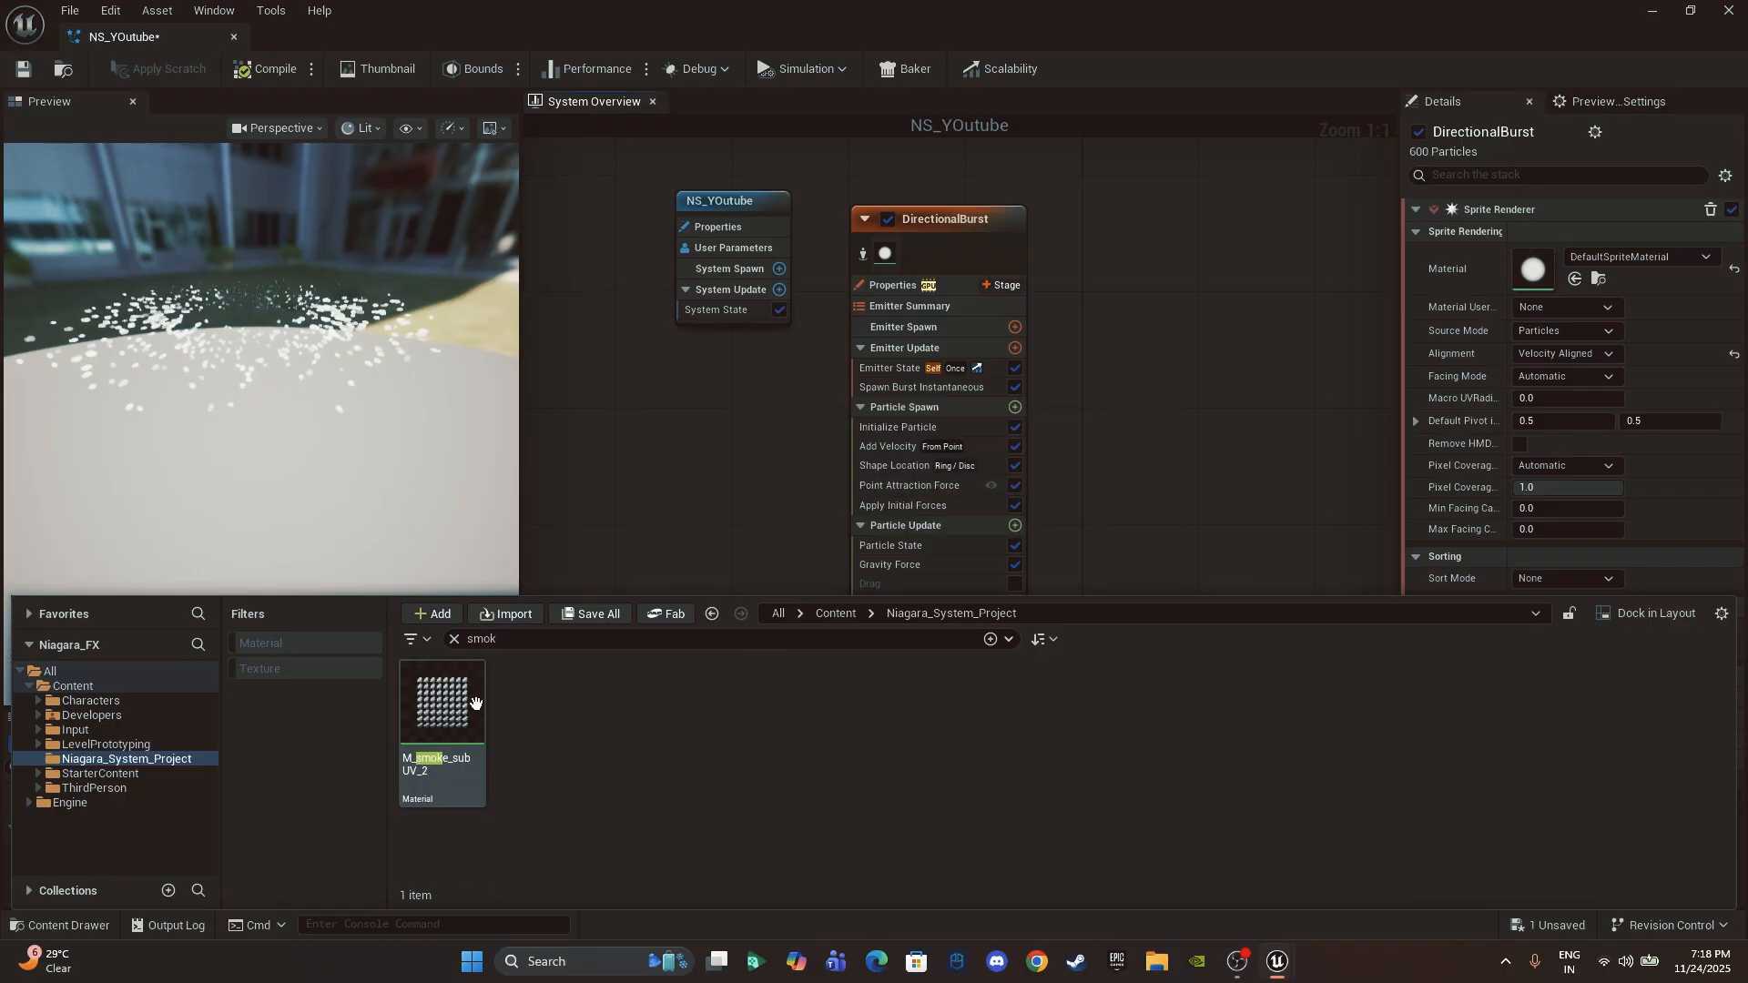
# Step: Assign M_smoke_subUV_2 as the Sprite Renderer's material and preview the burst
pyautogui.click(1576, 280)
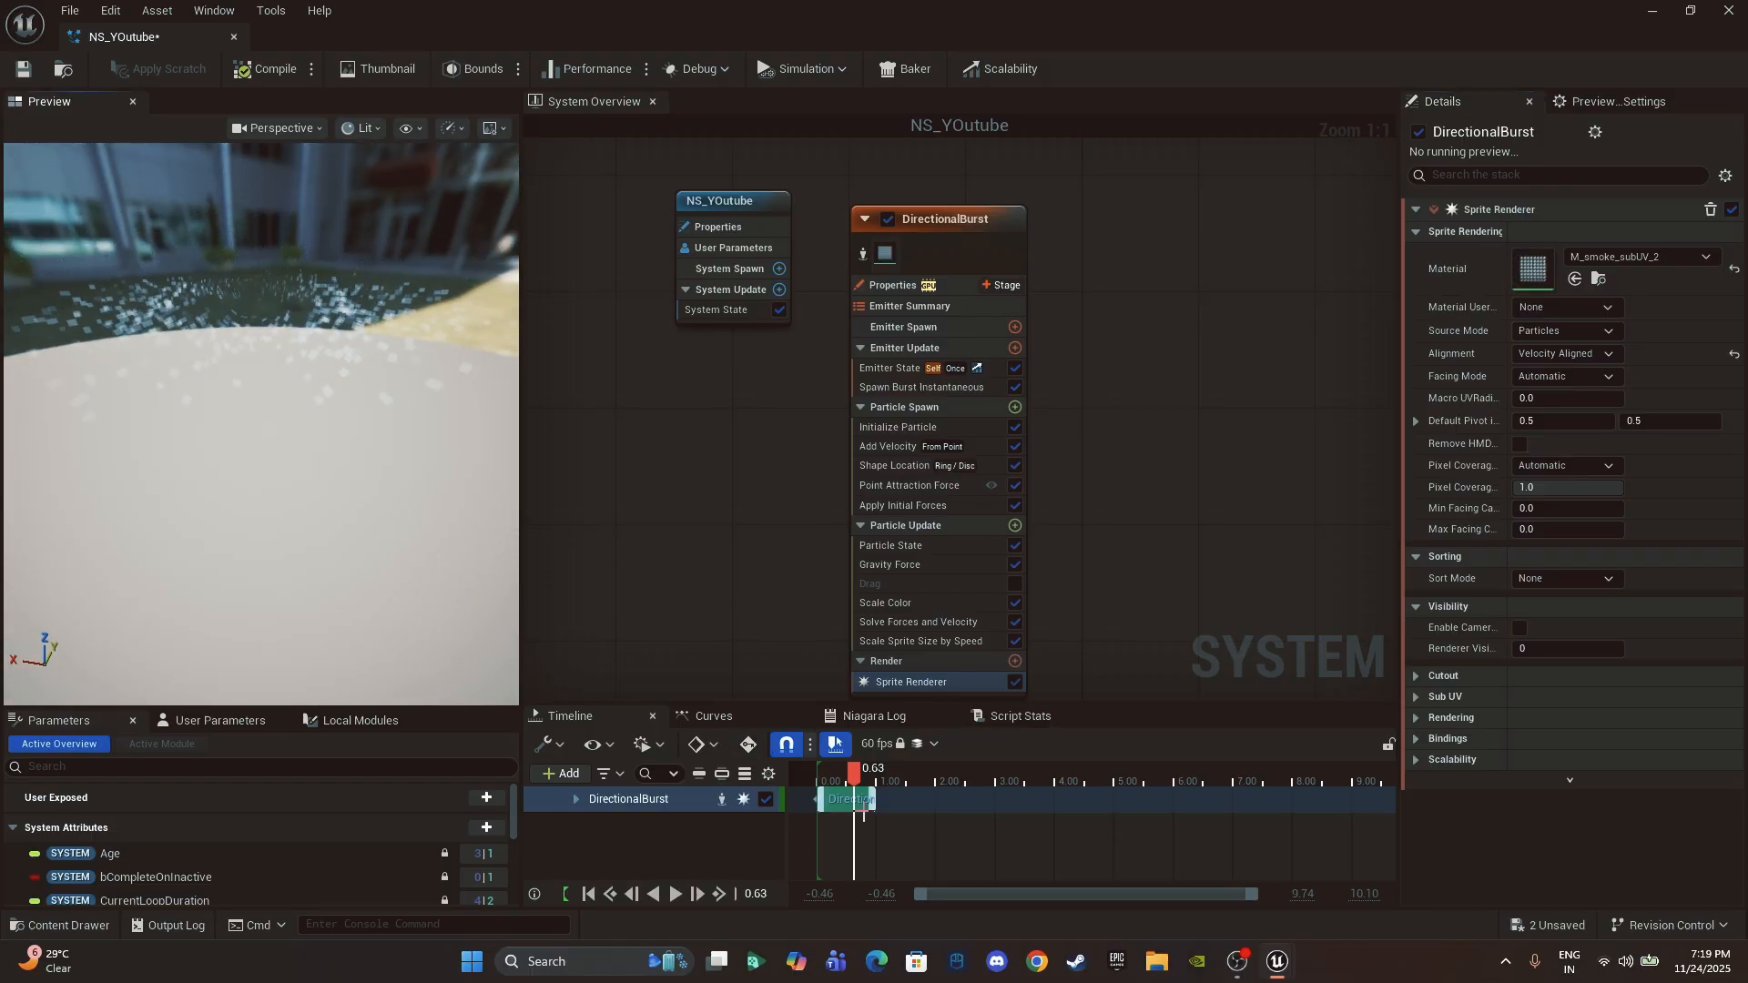
pyautogui.moveTo(854, 781)
pyautogui.mouseDown()
pyautogui.moveTo(816, 781)
pyautogui.moveTo(855, 779)
pyautogui.mouseUp()
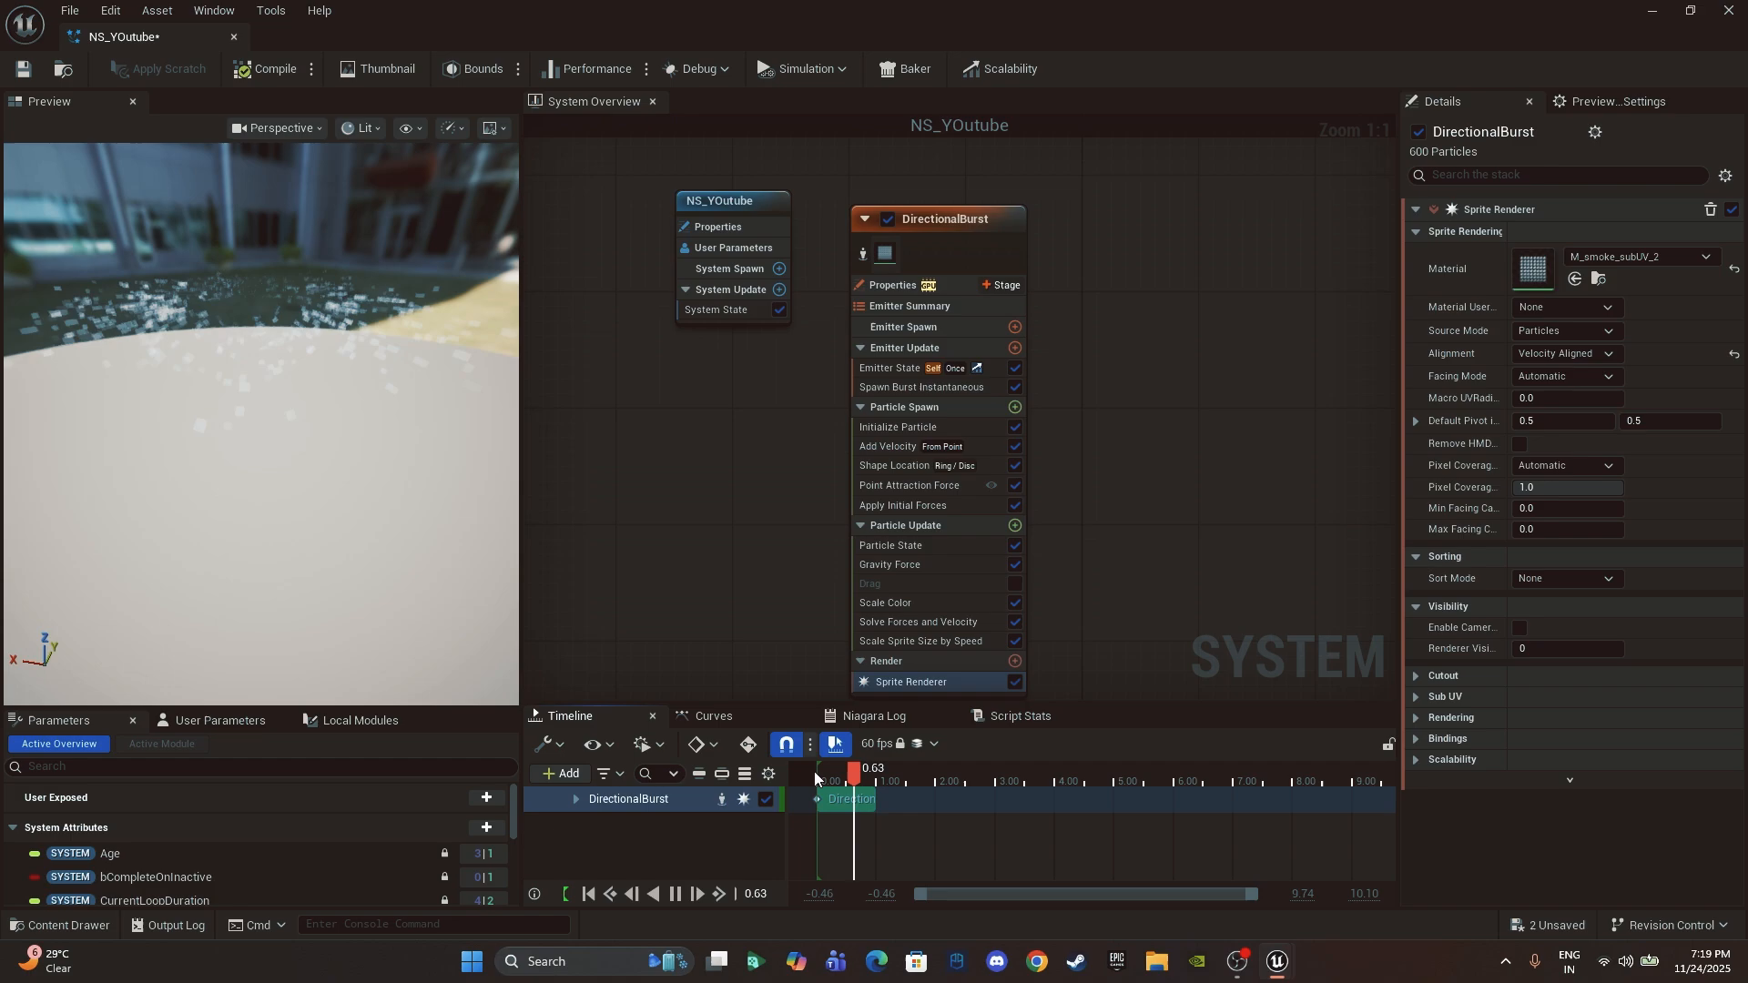
pyautogui.moveTo(222, 428)
pyautogui.mouseDown()
pyautogui.moveTo(223, 401)
pyautogui.moveTo(232, 428)
pyautogui.mouseUp()
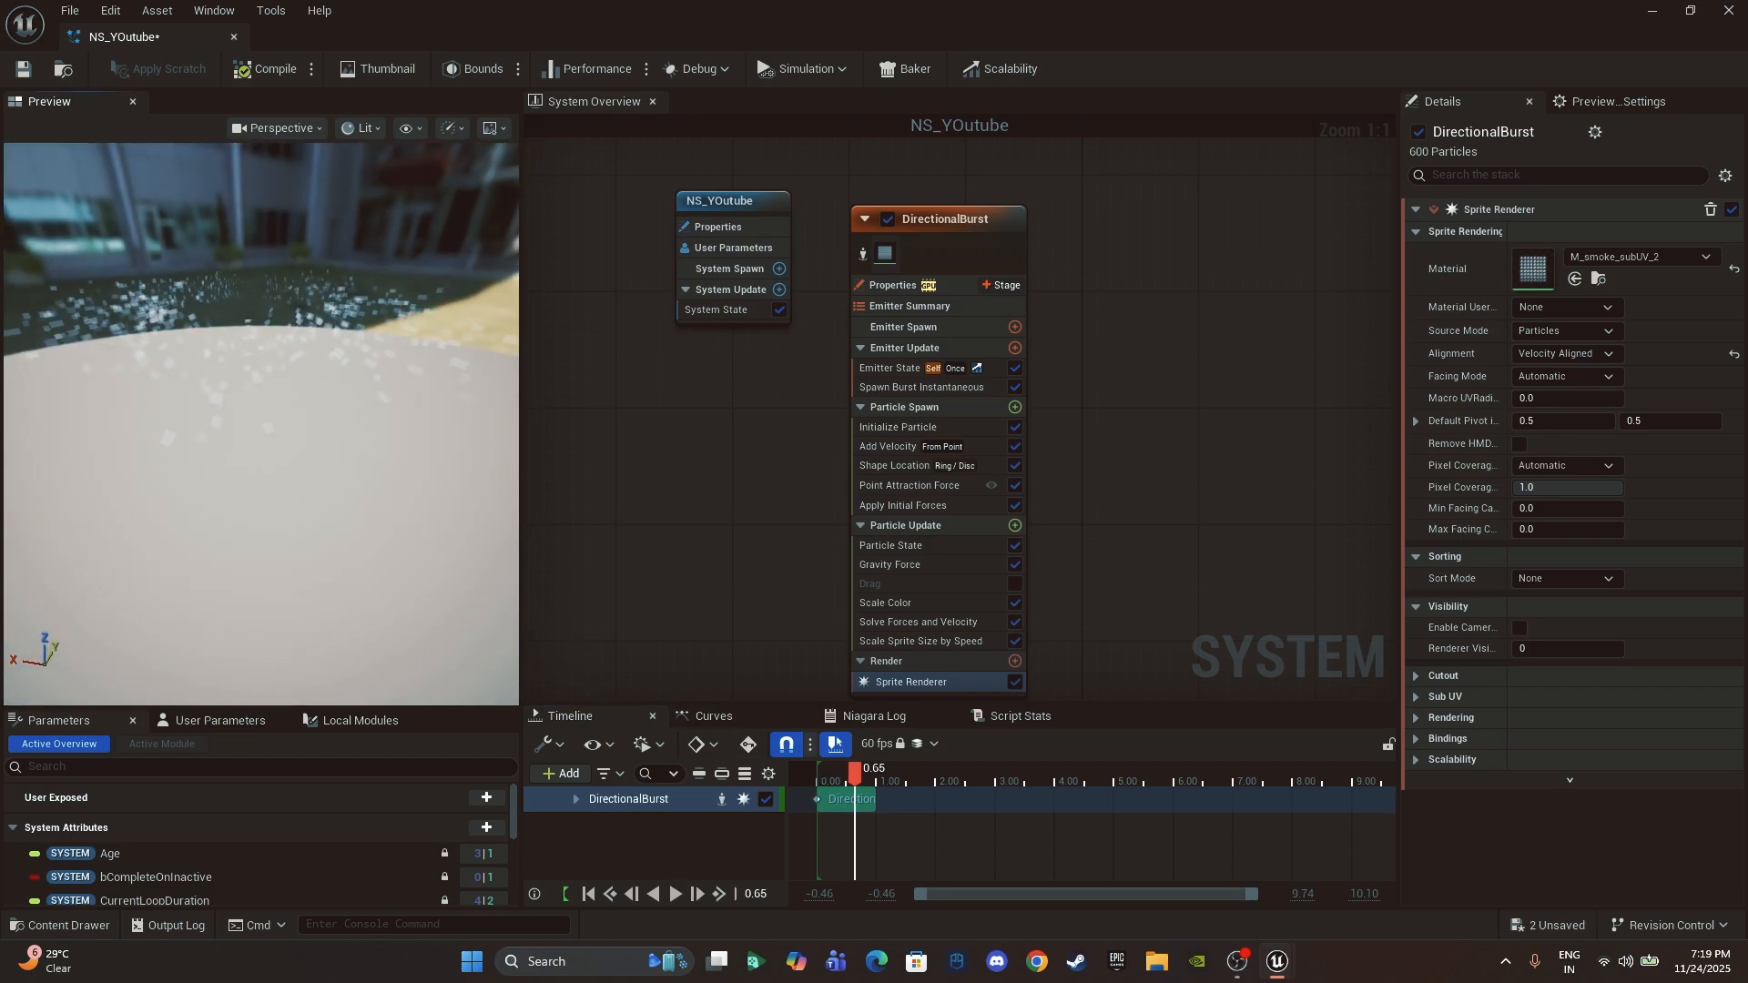
# Step: In M_smoke_subUV_2, reroute the Multiply output from Base Color to Emissive Color, then save and close the material
pyautogui.hotkey('ctrl', 'space')
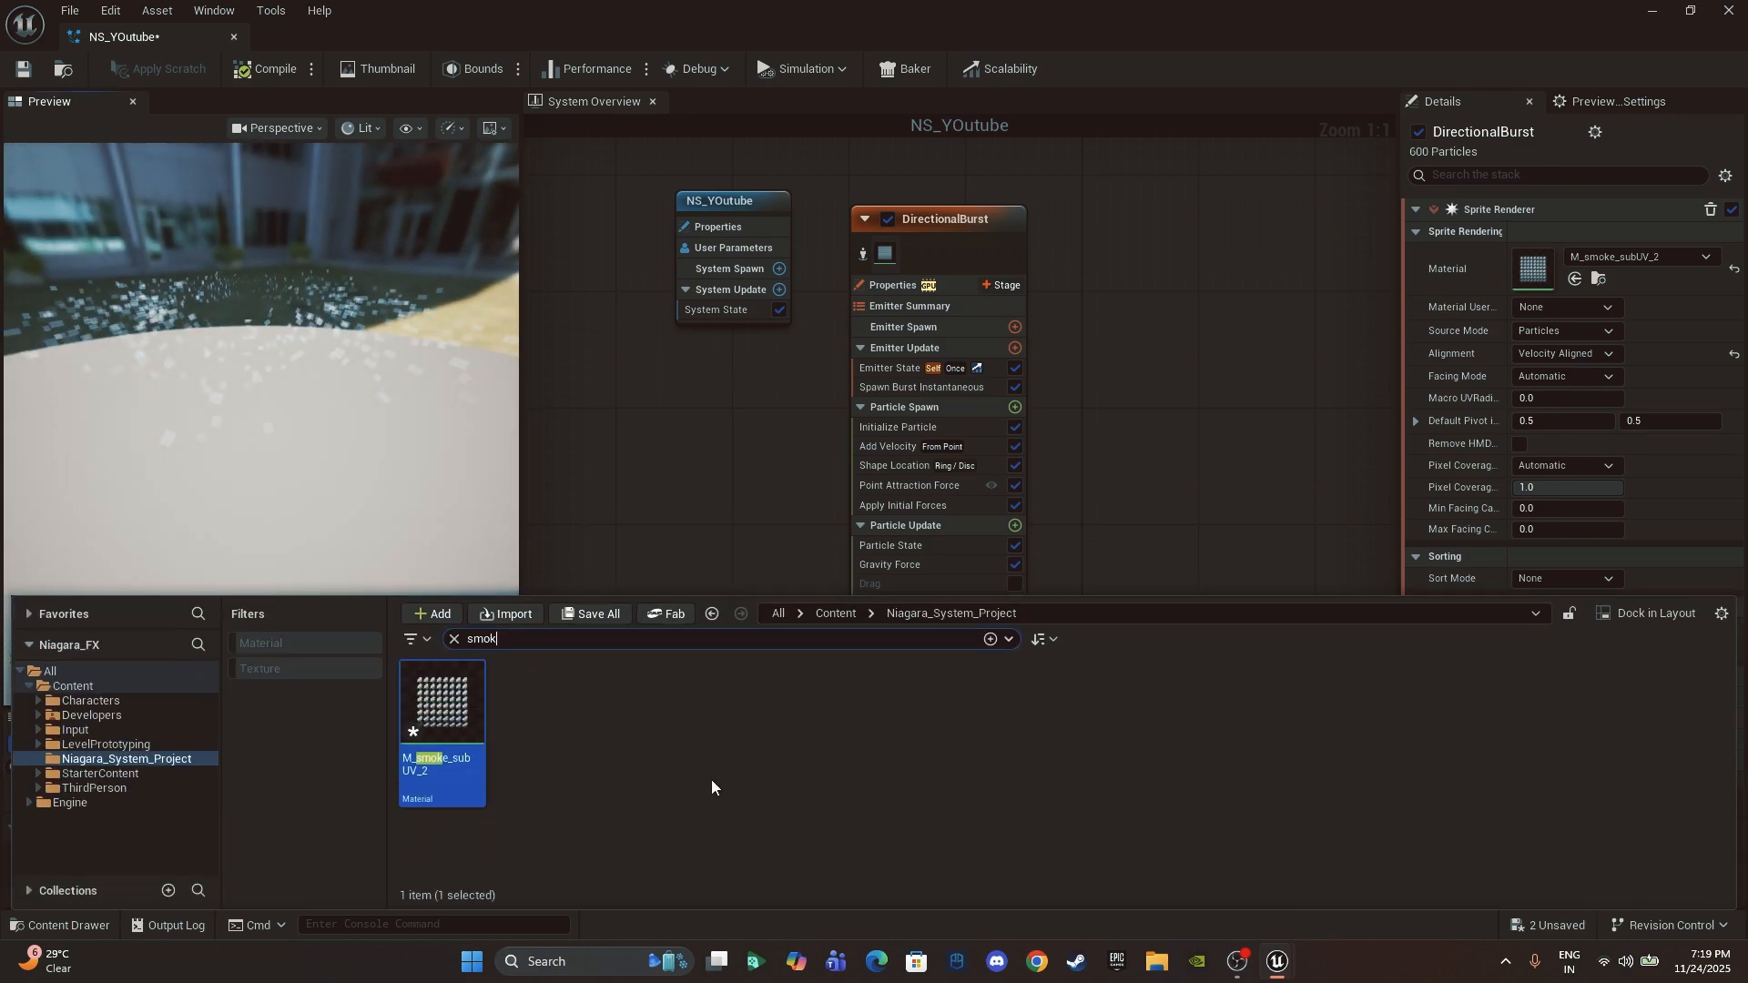
pyautogui.doubleClick(444, 697)
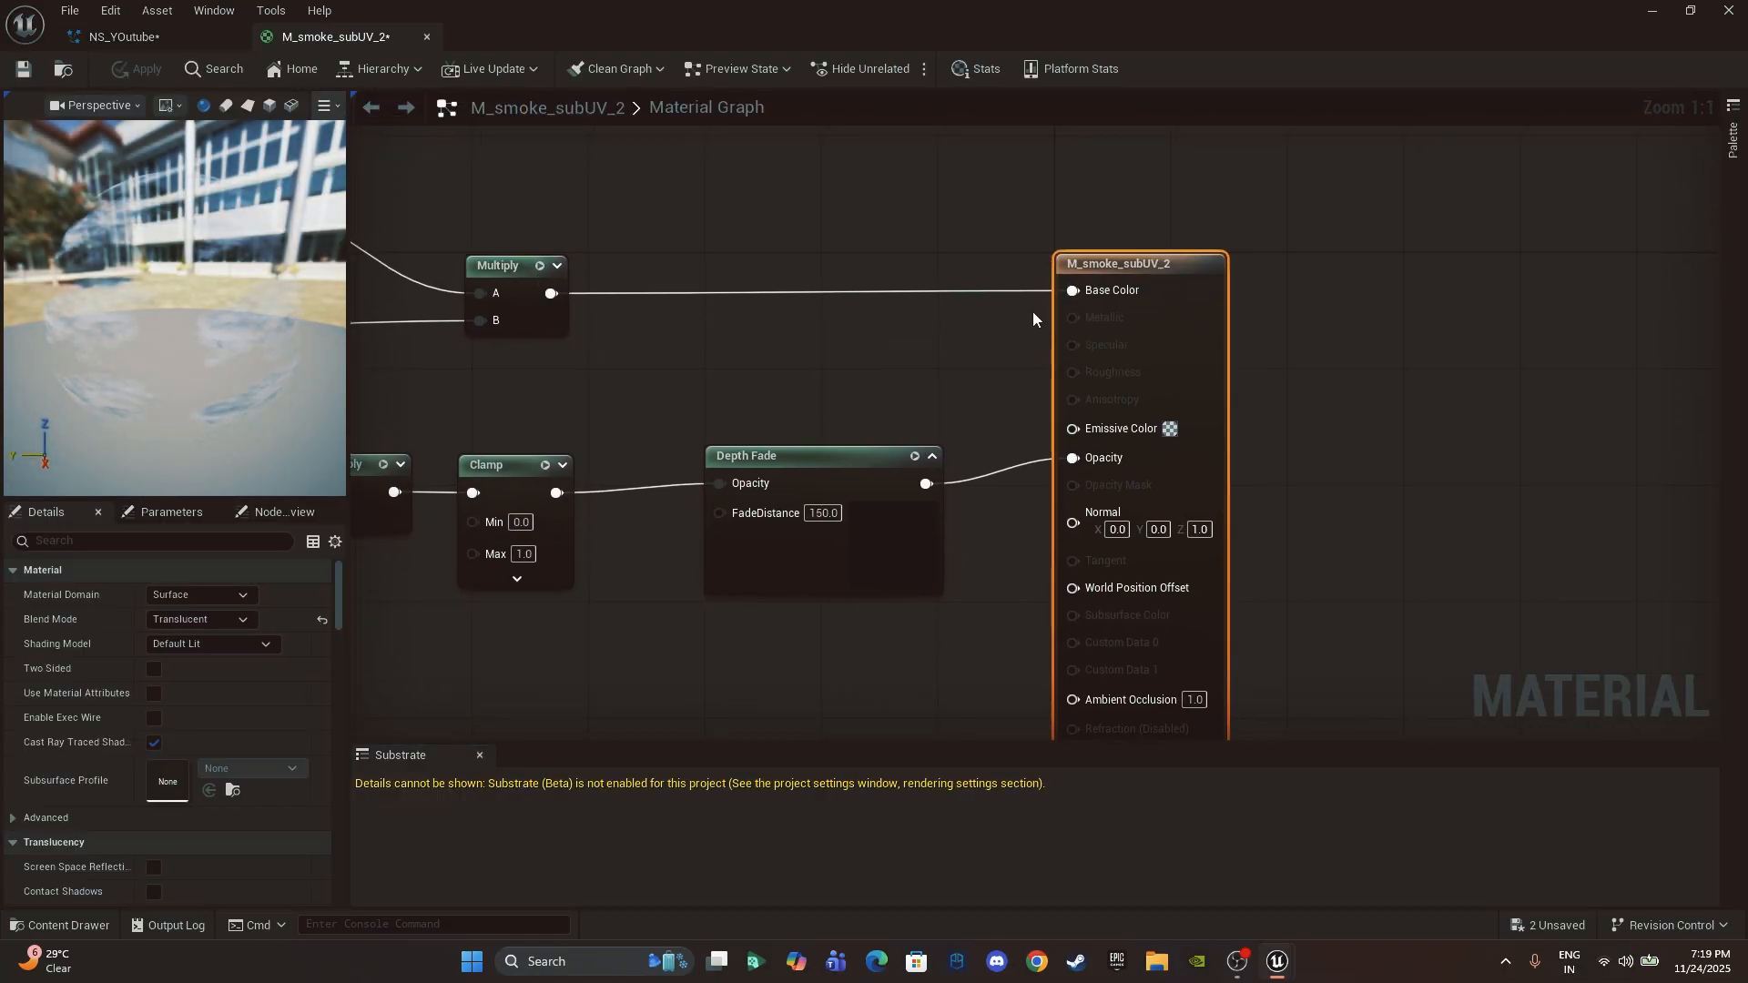
pyautogui.keyDown('alt'); pyautogui.click(1040, 291); pyautogui.keyUp('alt')
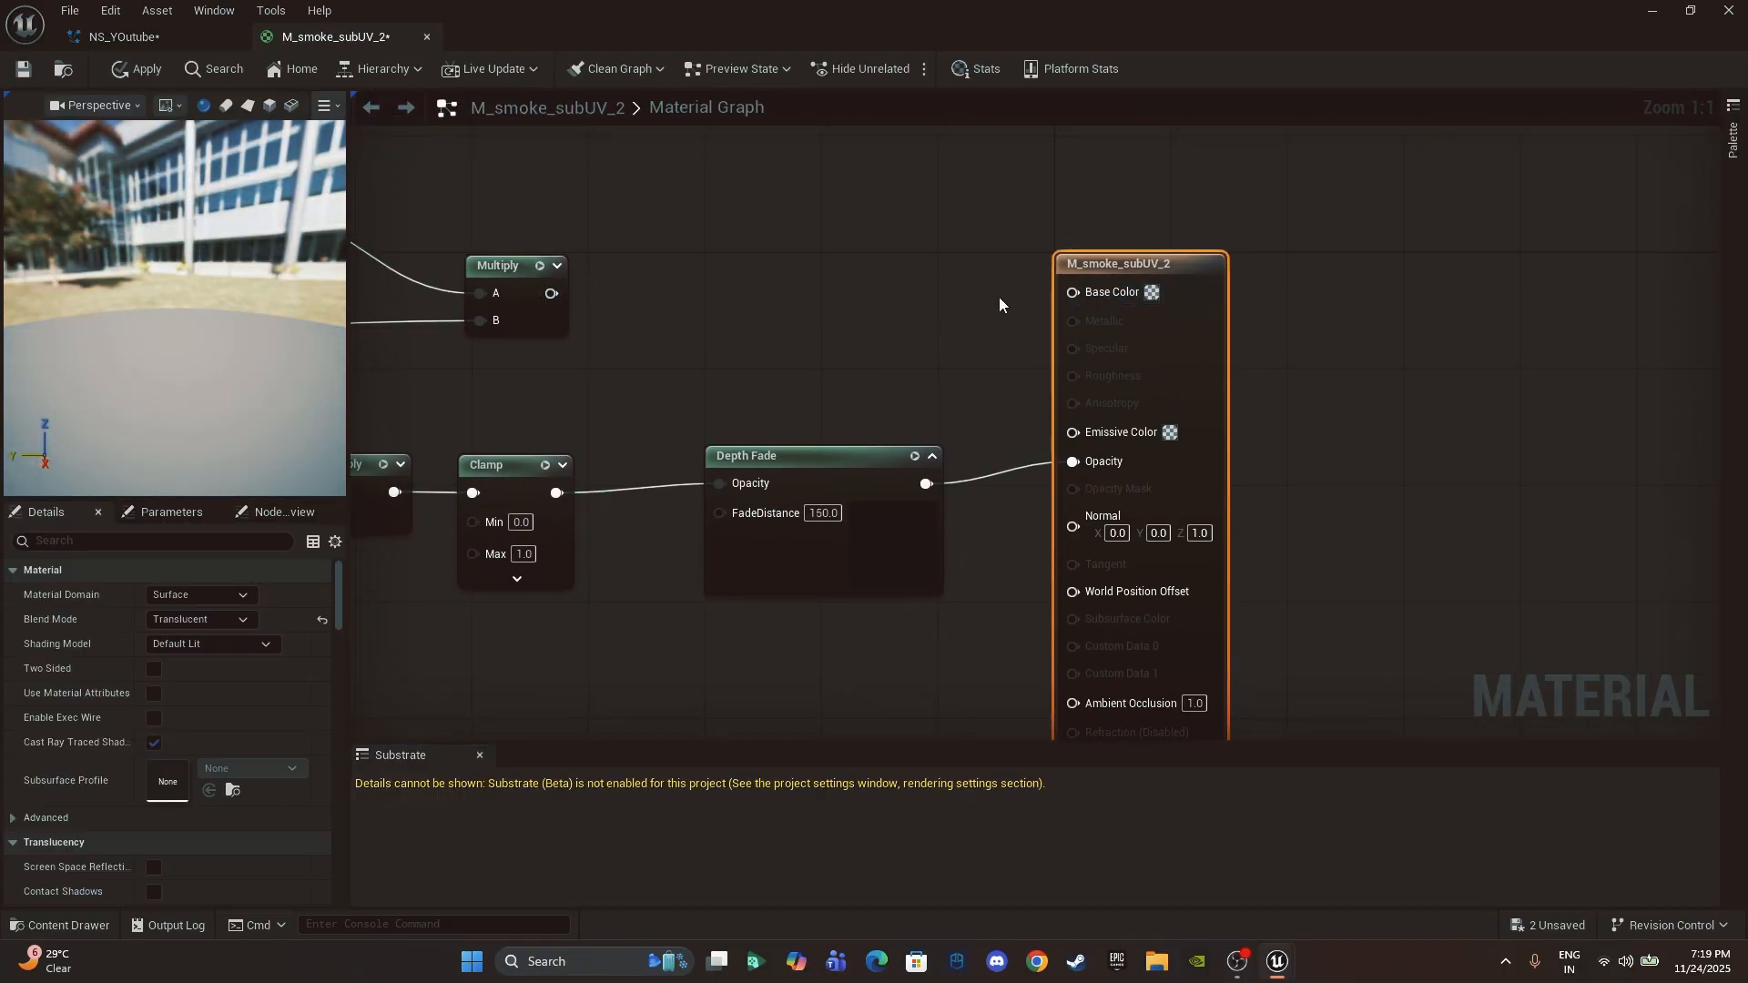
pyautogui.moveTo(551, 294); pyautogui.dragTo(1114, 434)
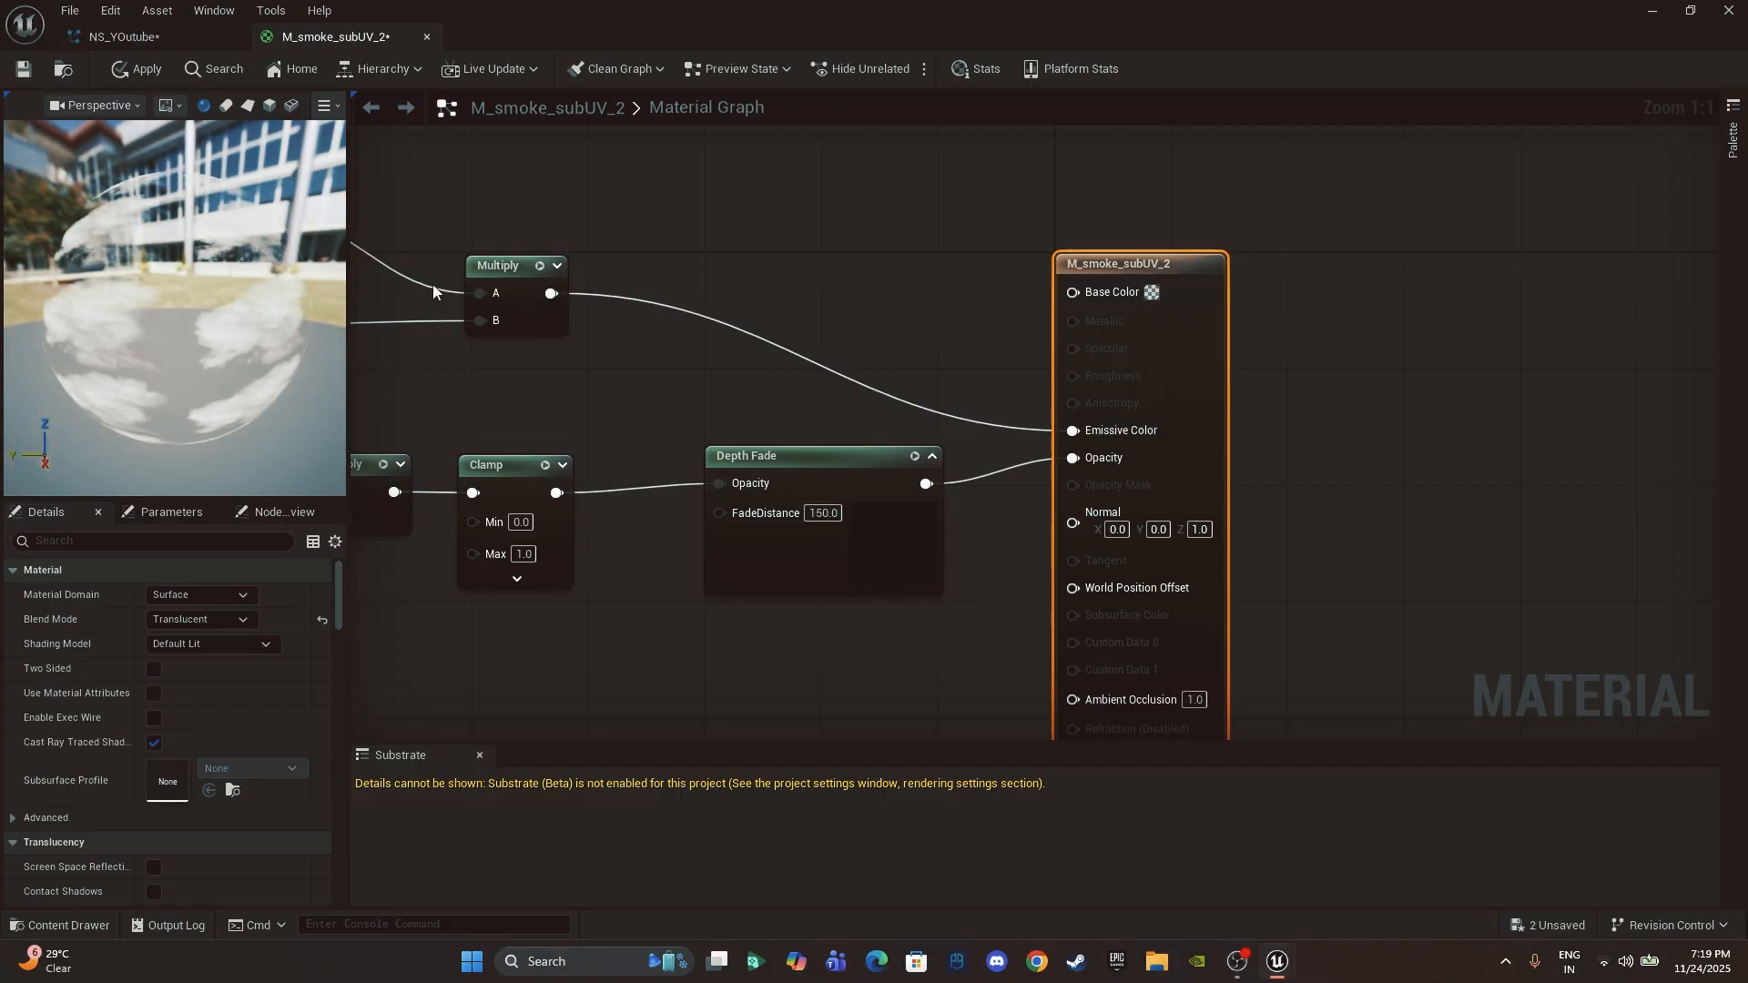
pyautogui.moveTo(539, 224); pyautogui.dragTo(1044, 283, button='right')
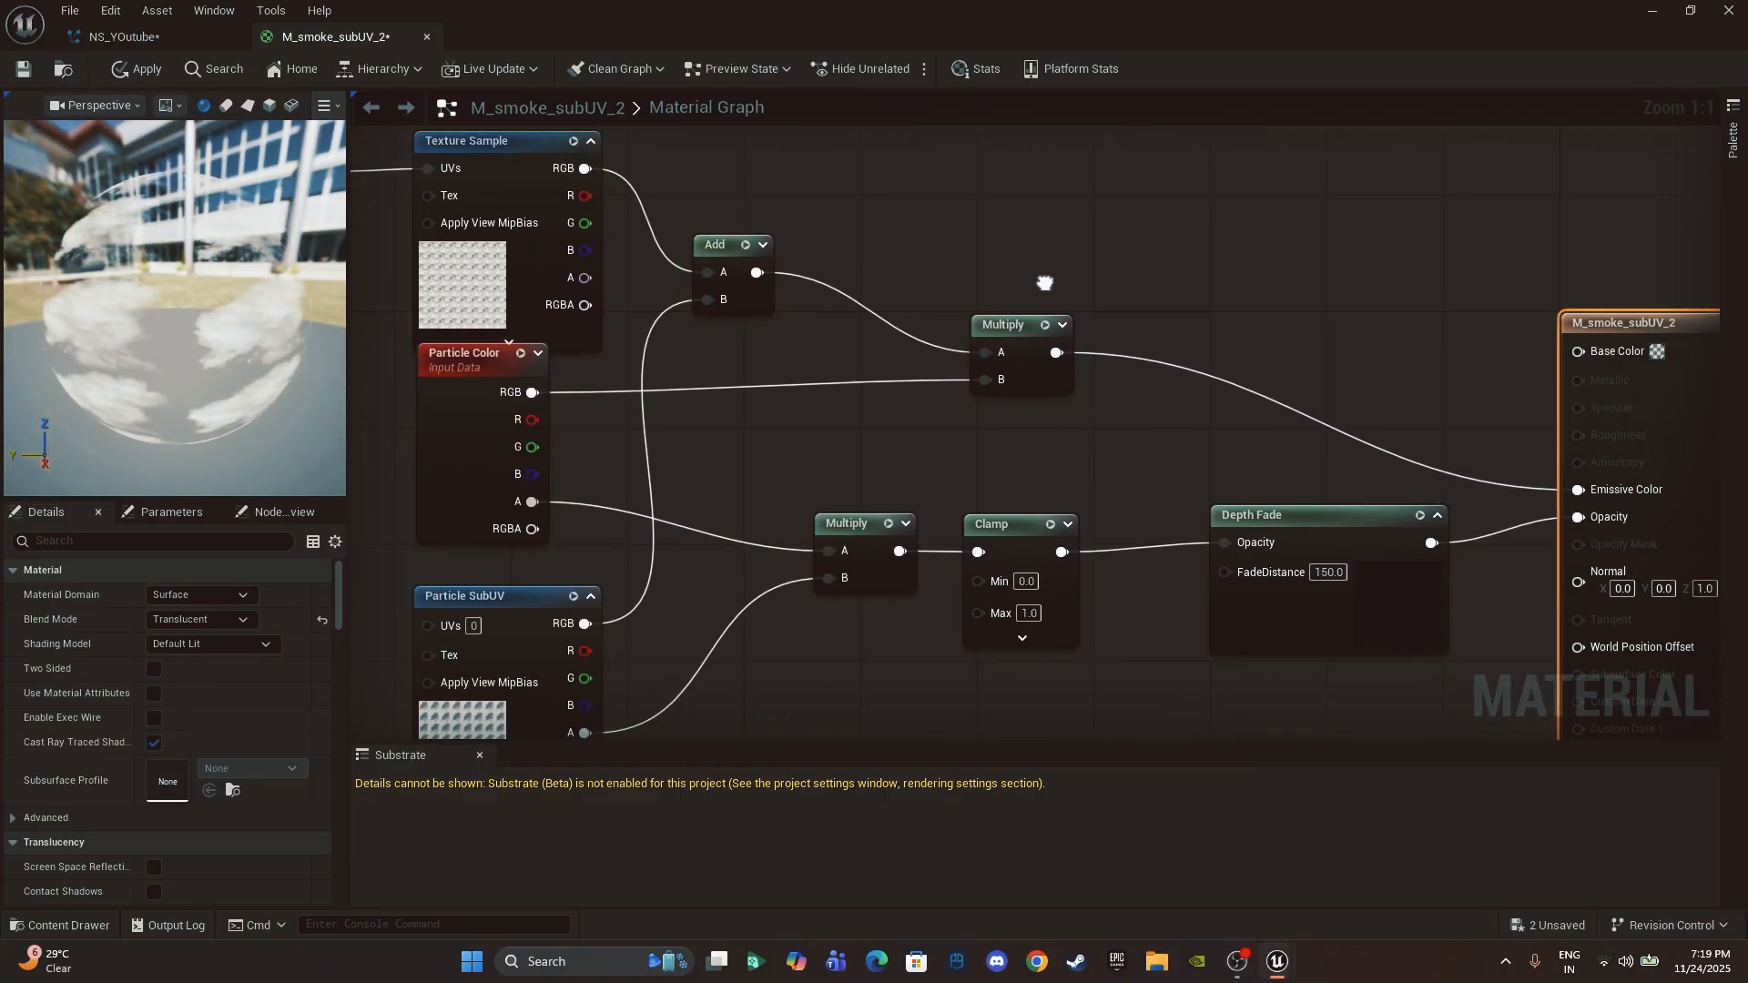
pyautogui.click(1030, 335)
pyautogui.moveTo(644, 390); pyautogui.dragTo(376, 408, button='right')
pyautogui.click(1344, 427)
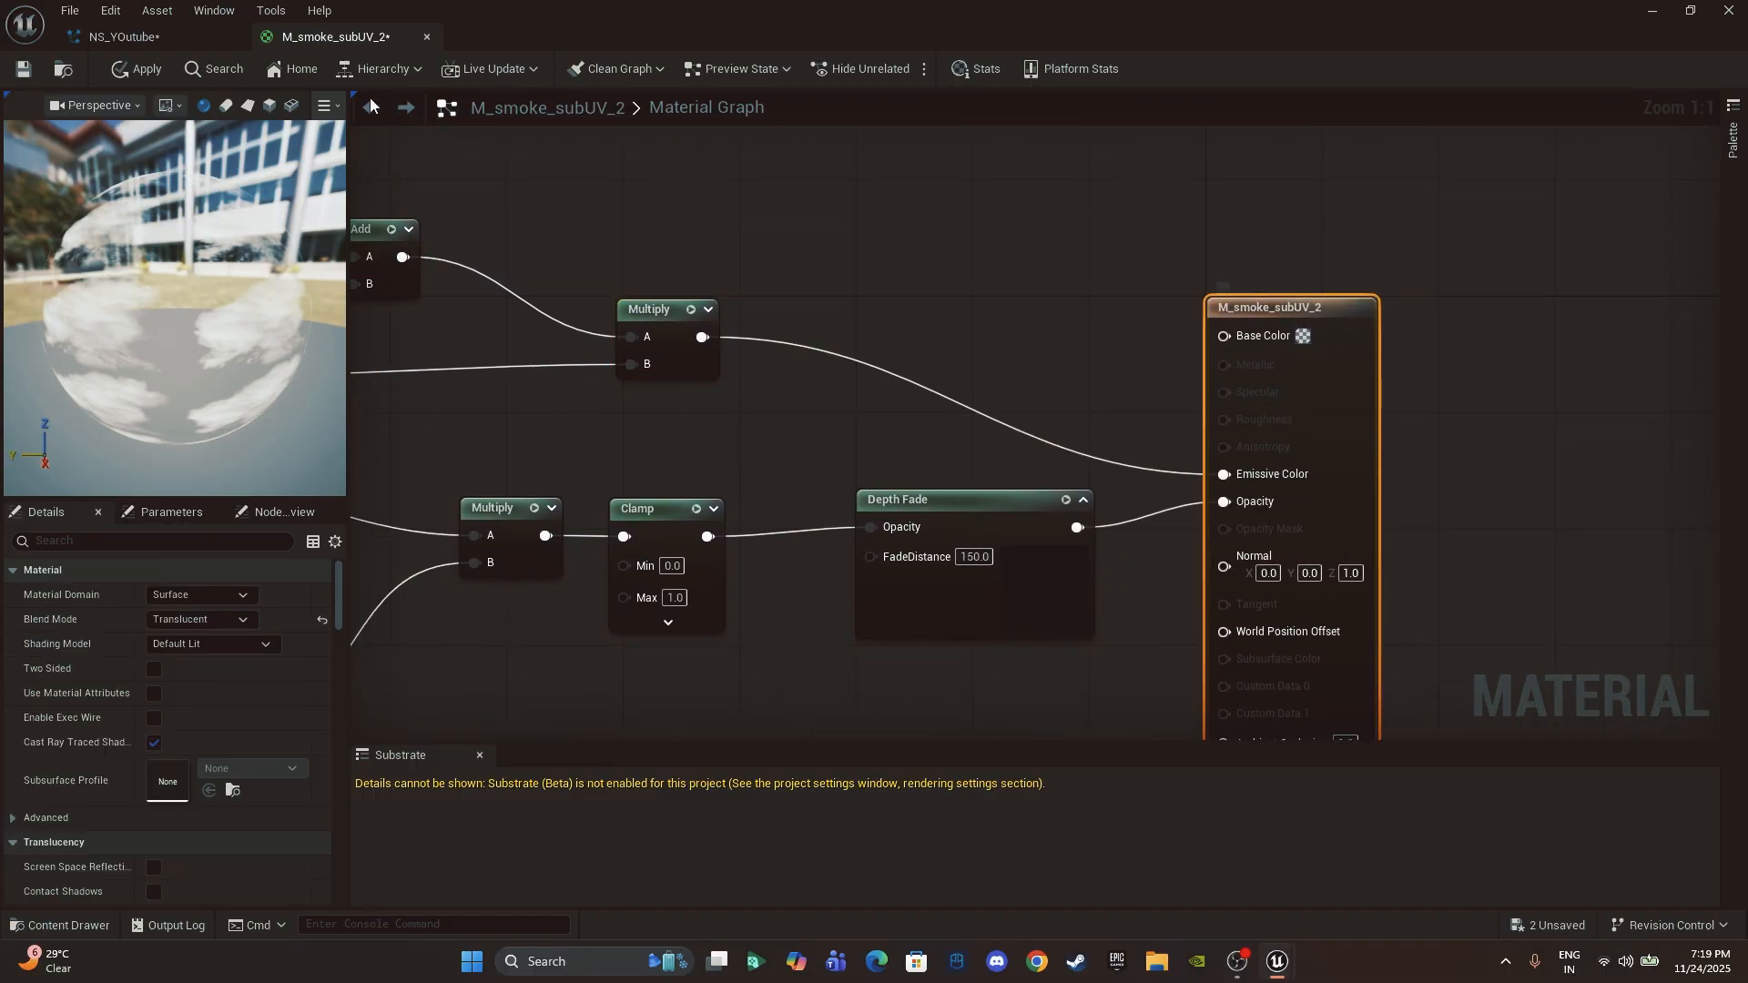
pyautogui.click(23, 71)
pyautogui.click(425, 36)
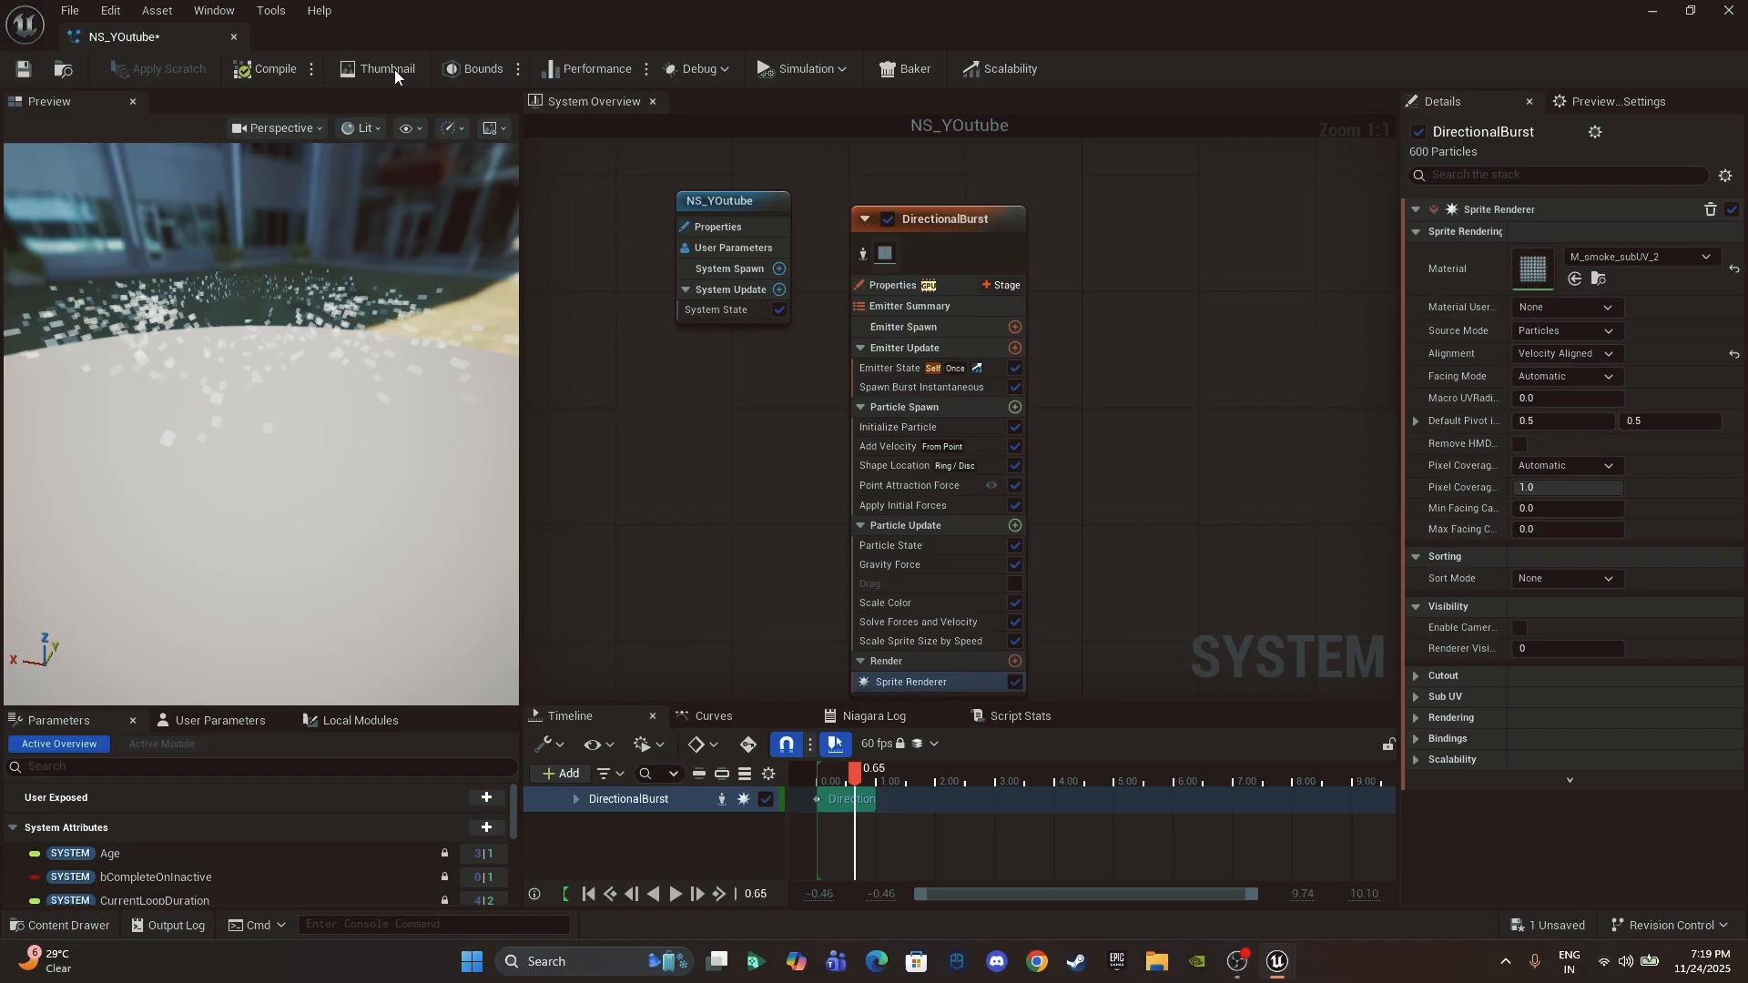
# Step: Delete the Scale Sprite Size by Speed module from Particle Update and examine the sprites up close in the preview
pyautogui.moveTo(242, 416); pyautogui.dragTo(245, 473, button='right')
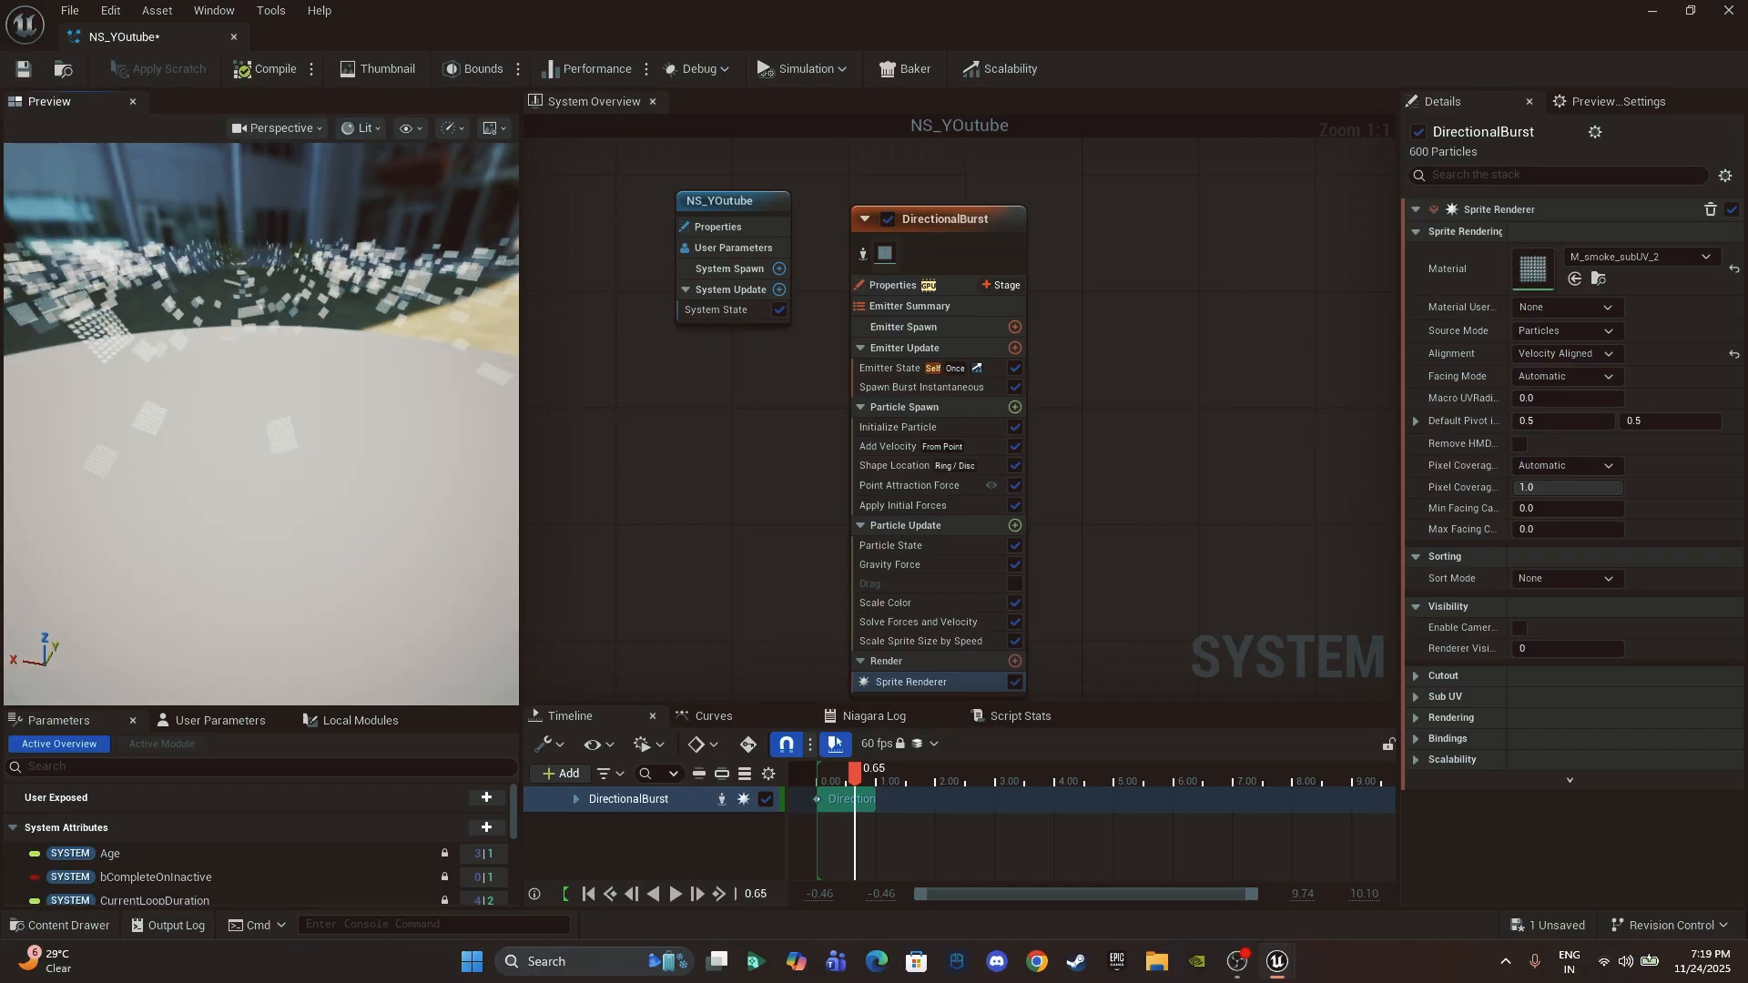
pyautogui.click(959, 640)
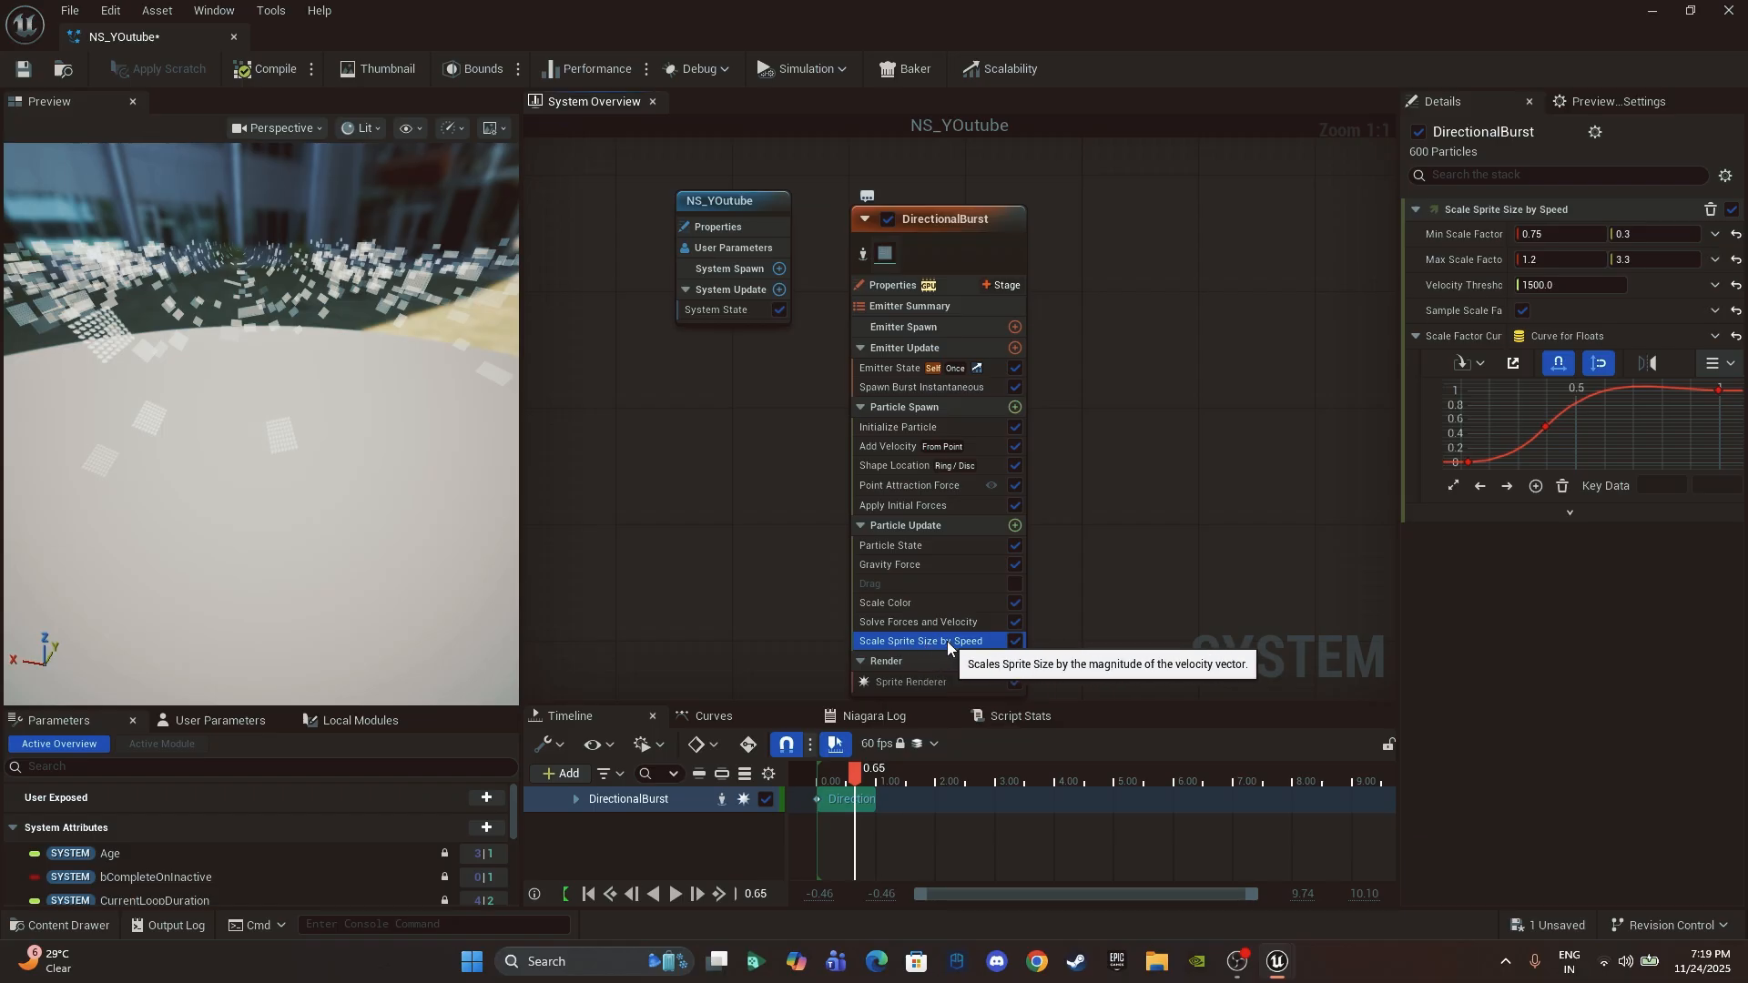
pyautogui.press('Delete')
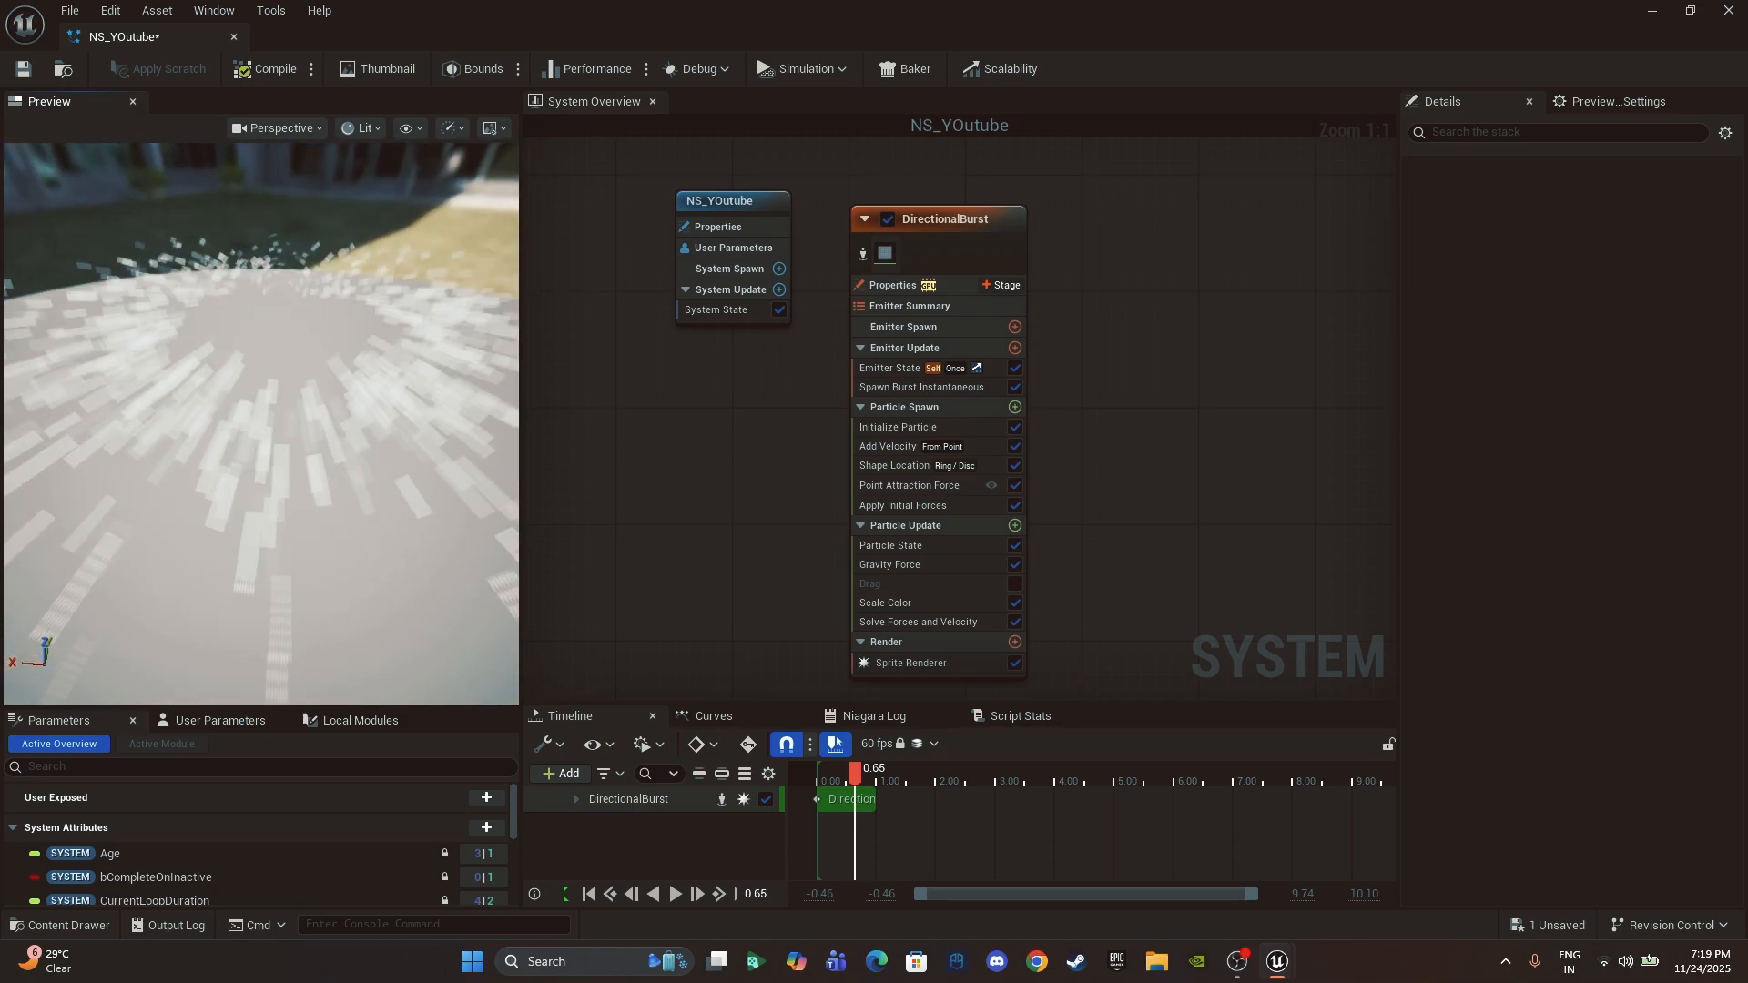
pyautogui.moveTo(860, 775); pyautogui.dragTo(812, 776)
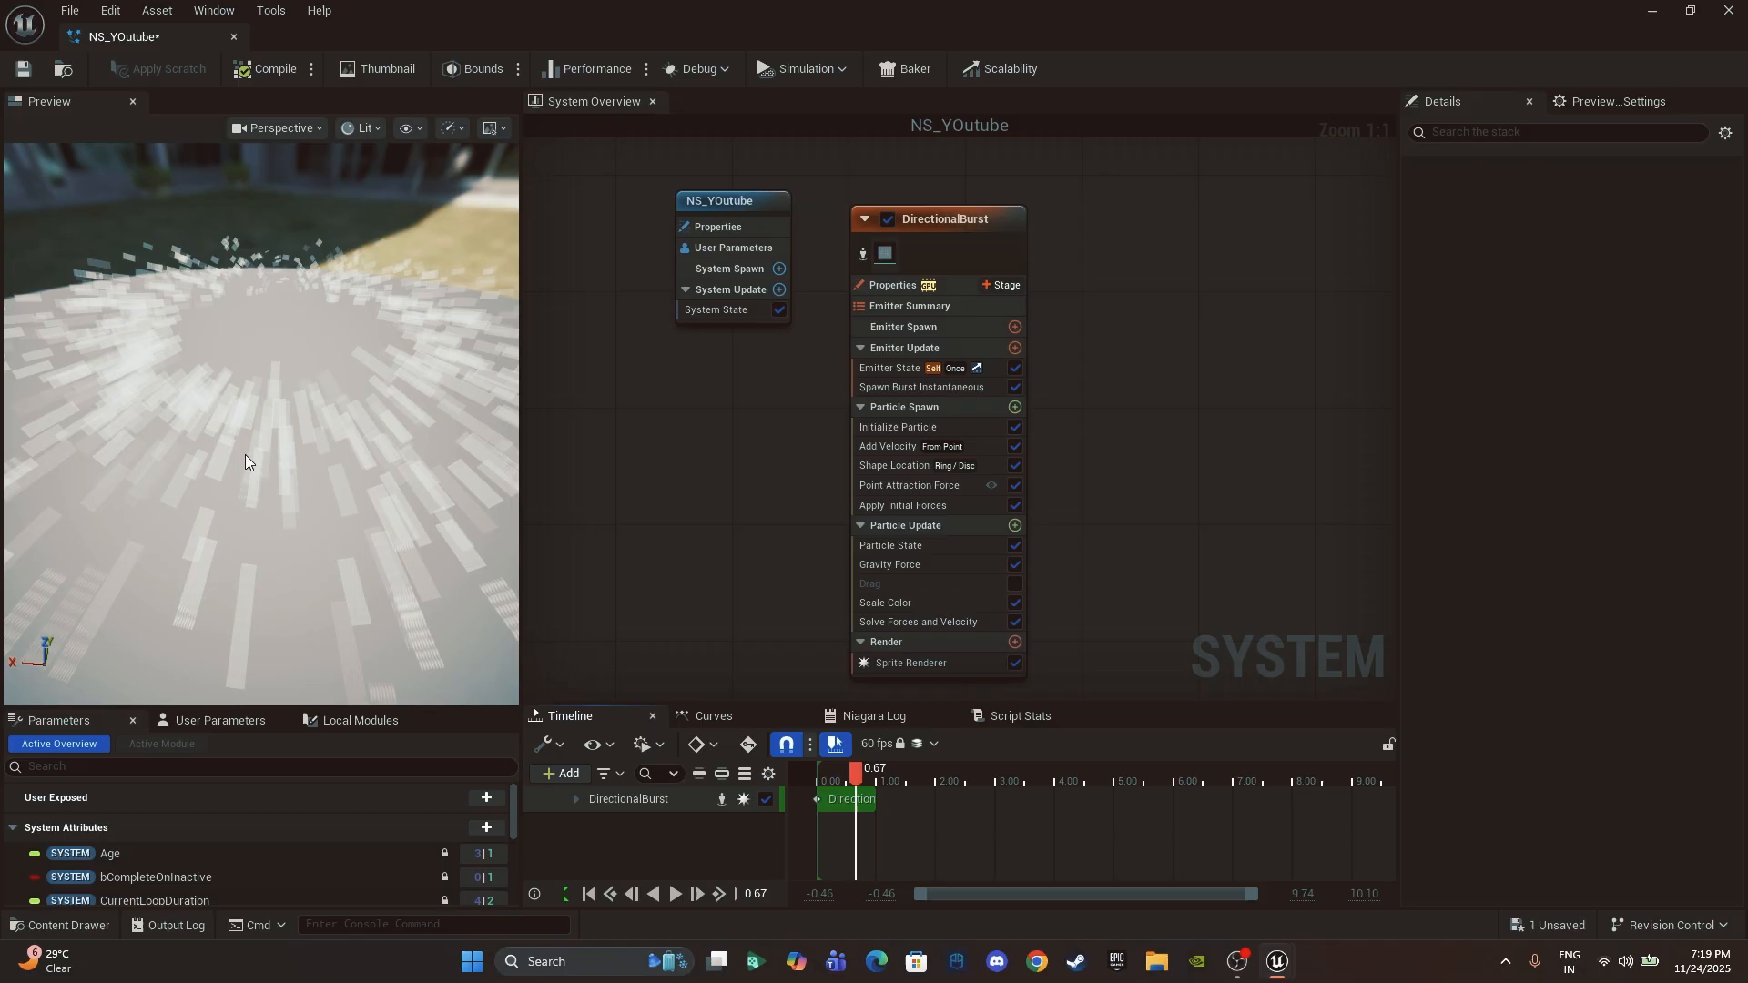
pyautogui.moveTo(232, 438)
pyautogui.mouseDown(button='right')
pyautogui.moveTo(244, 387)
pyautogui.moveTo(248, 450)
pyautogui.mouseUp(button='right')
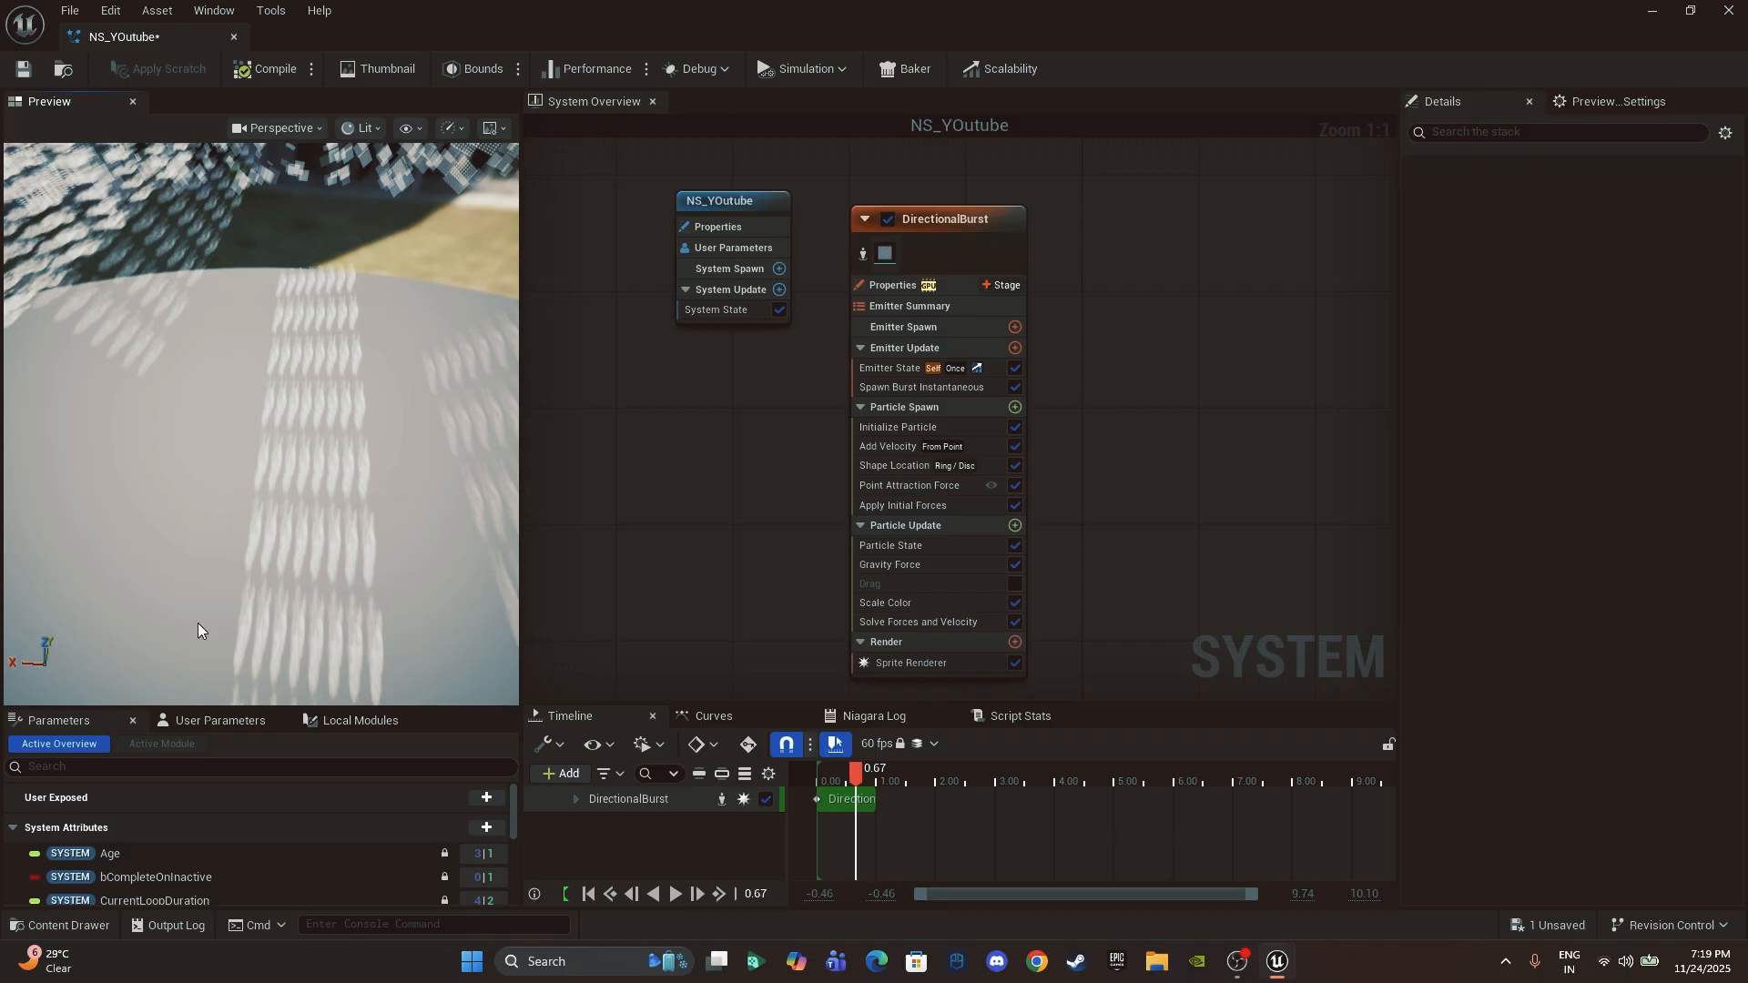
# Step: Open M_smoke_subUV_2 and look up the Particle SubUV node's texture in the StarterContent Textures folder
pyautogui.hotkey('ctrl', 'space')
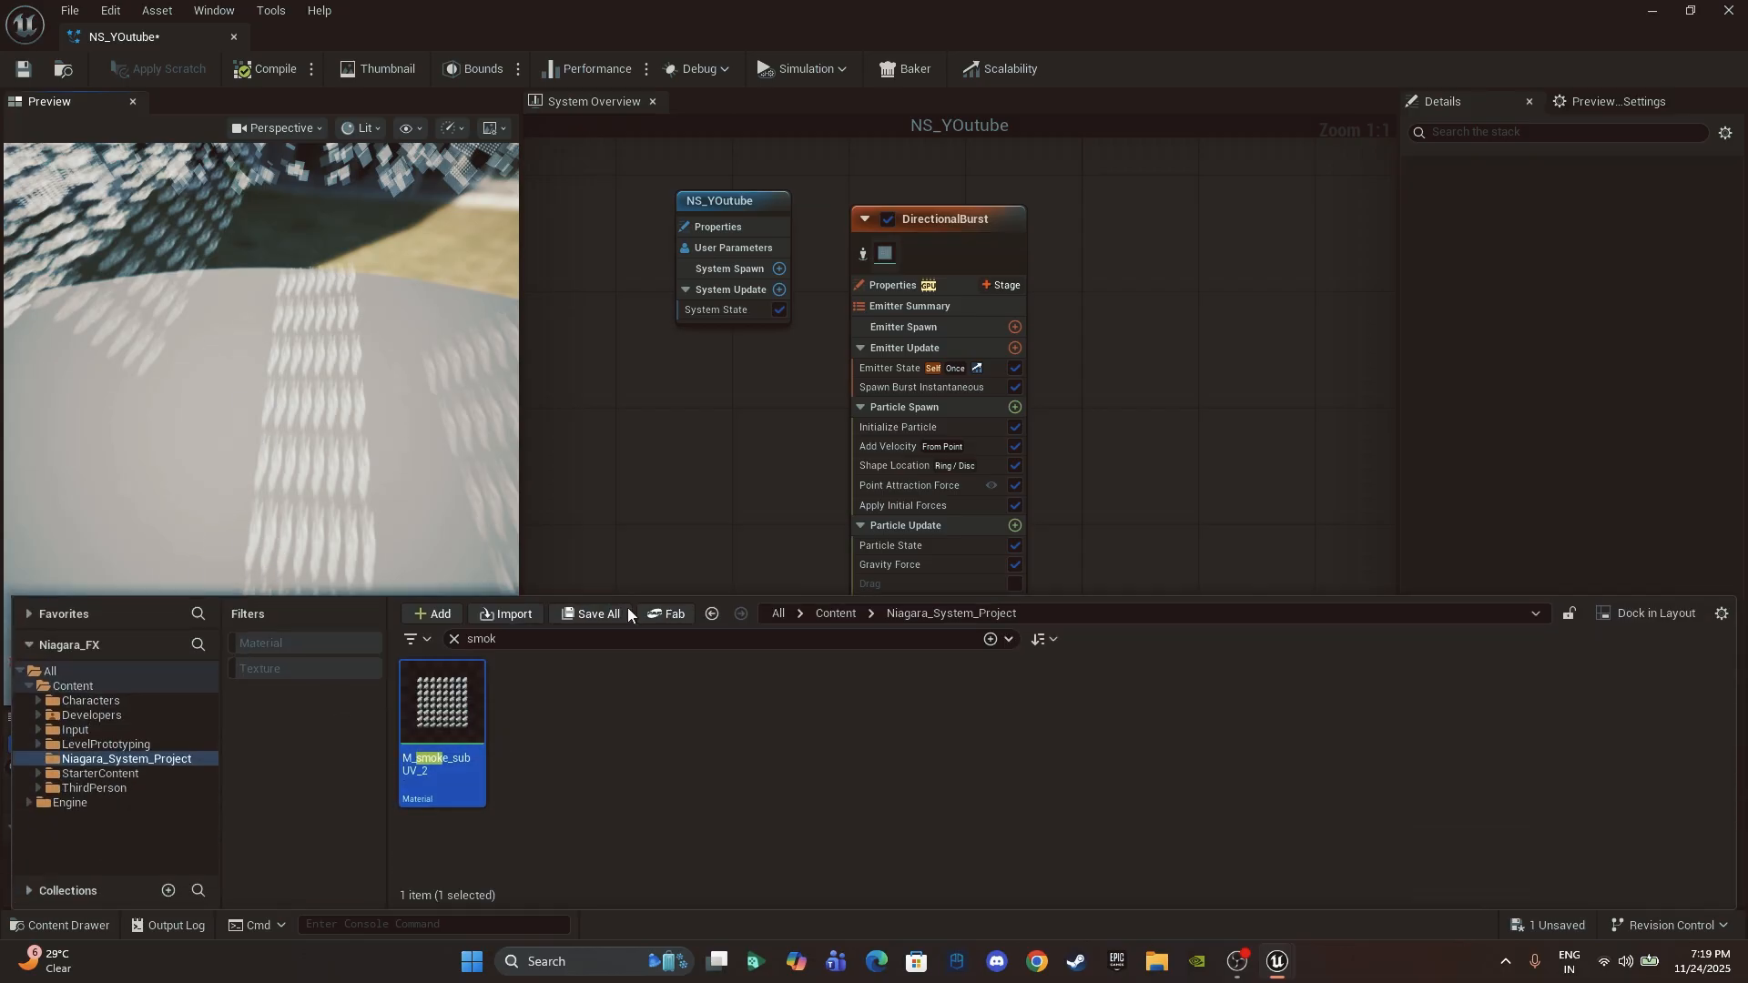
pyautogui.hotkey('ctrl', 'space')
pyautogui.hotkey('ctrl', 'space')
pyautogui.hotkey('ctrl', 'space')
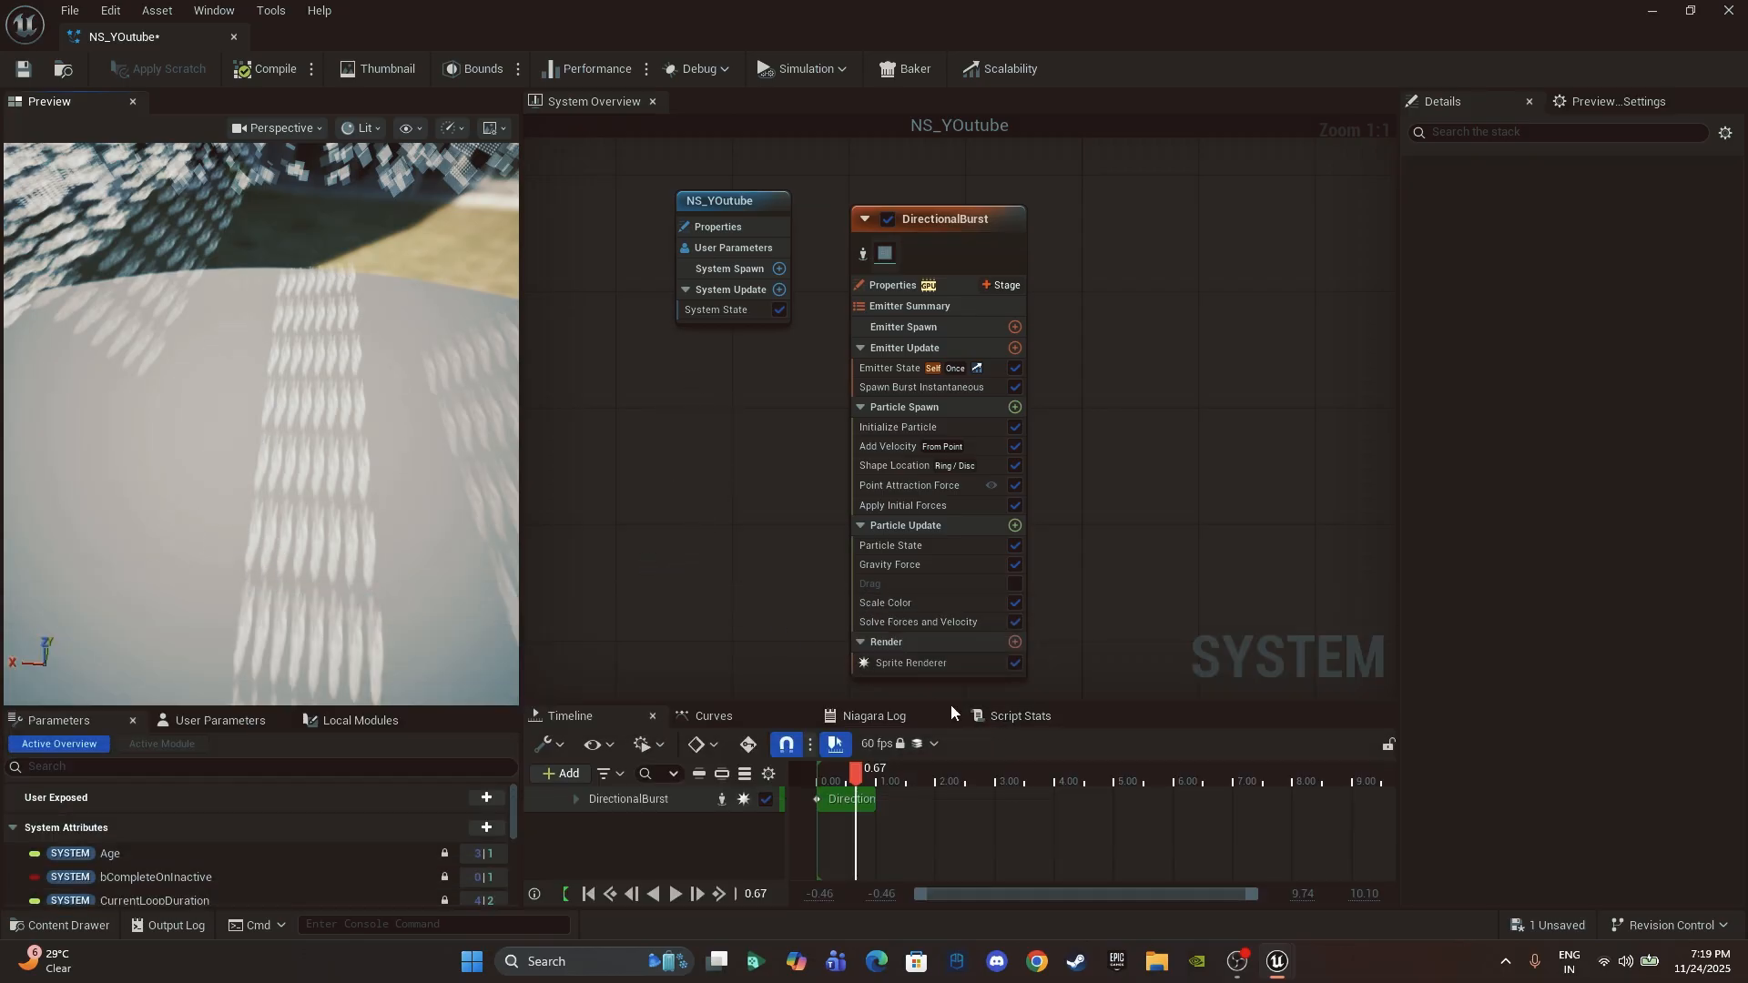
pyautogui.doubleClick(1511, 271)
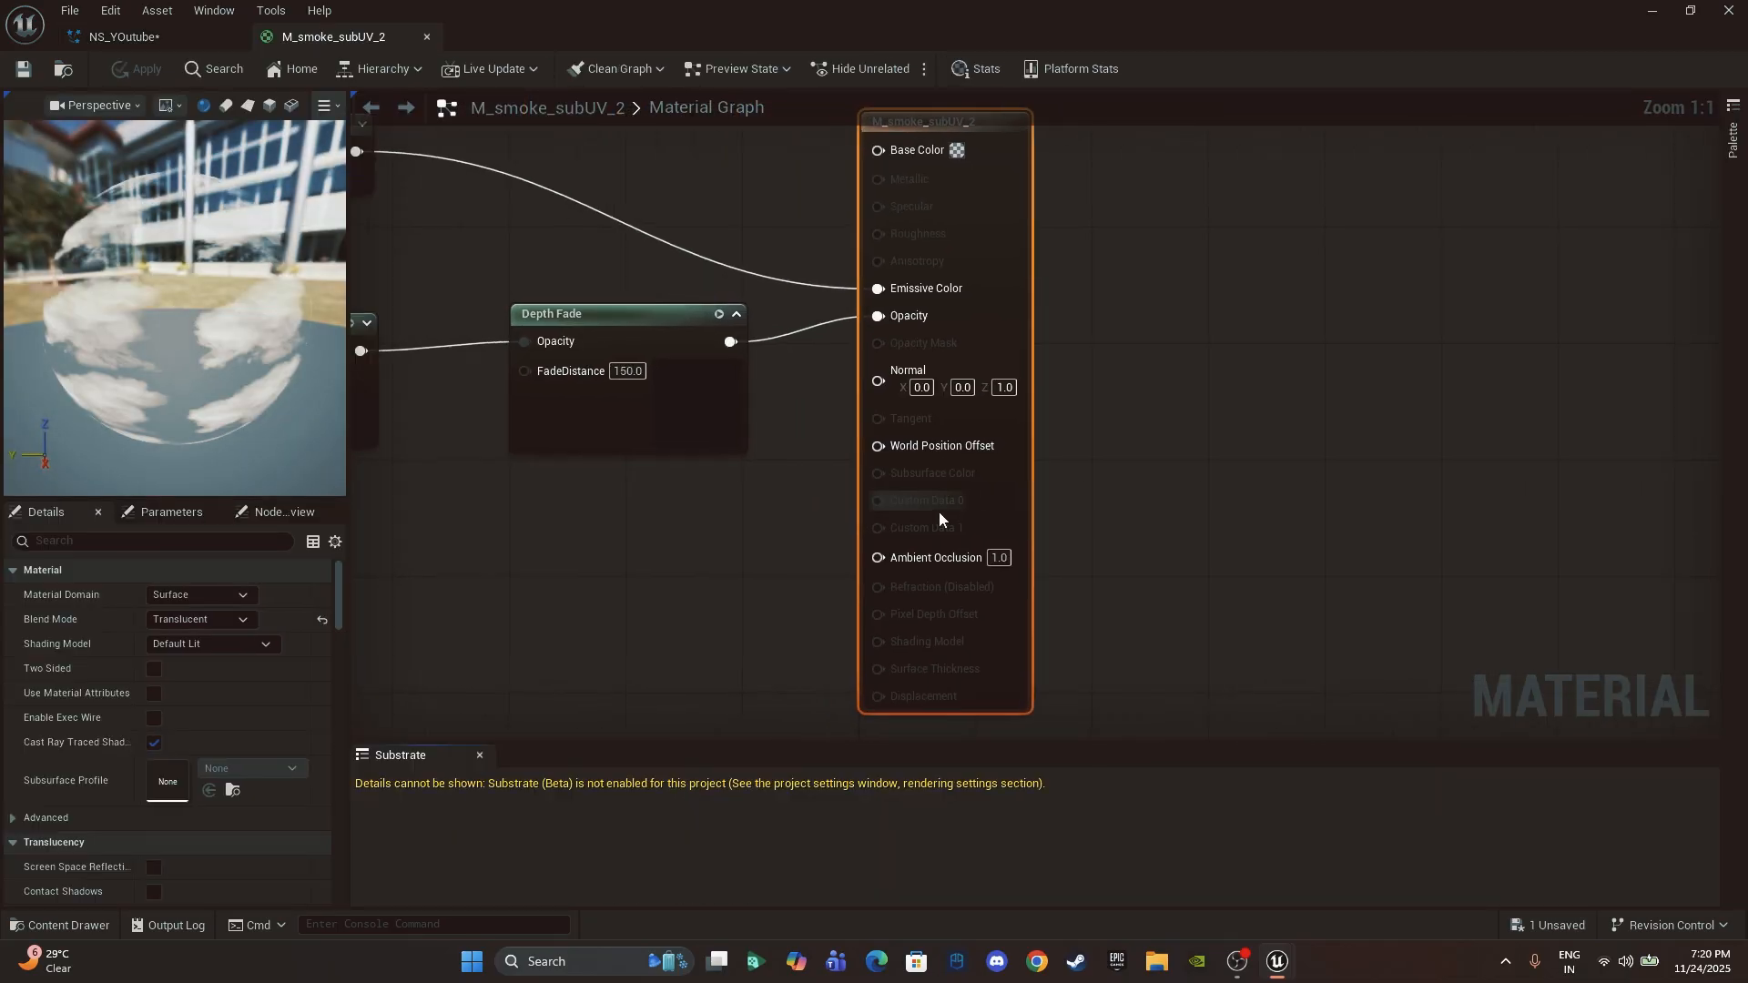
pyautogui.moveTo(655, 529); pyautogui.dragTo(1203, 559, button='right')
pyautogui.moveTo(726, 537); pyautogui.dragTo(962, 578, button='right')
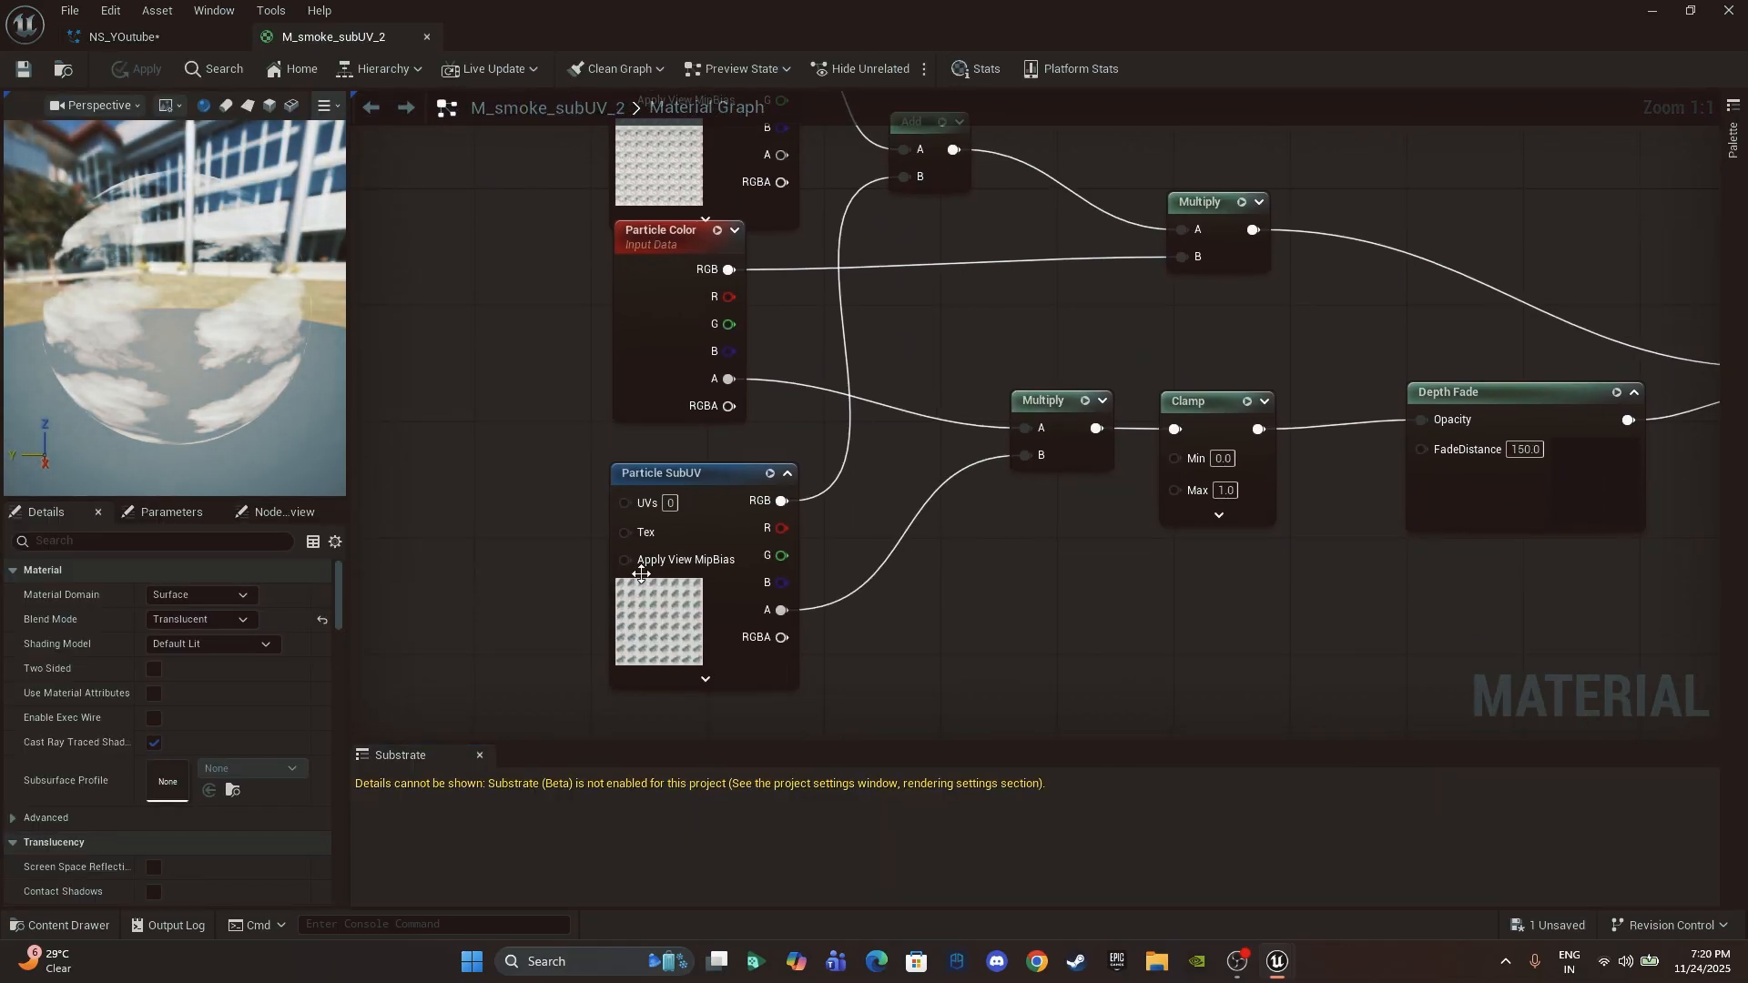
pyautogui.click(671, 598)
pyautogui.hotkey('ctrl', 'space')
pyautogui.click(426, 724)
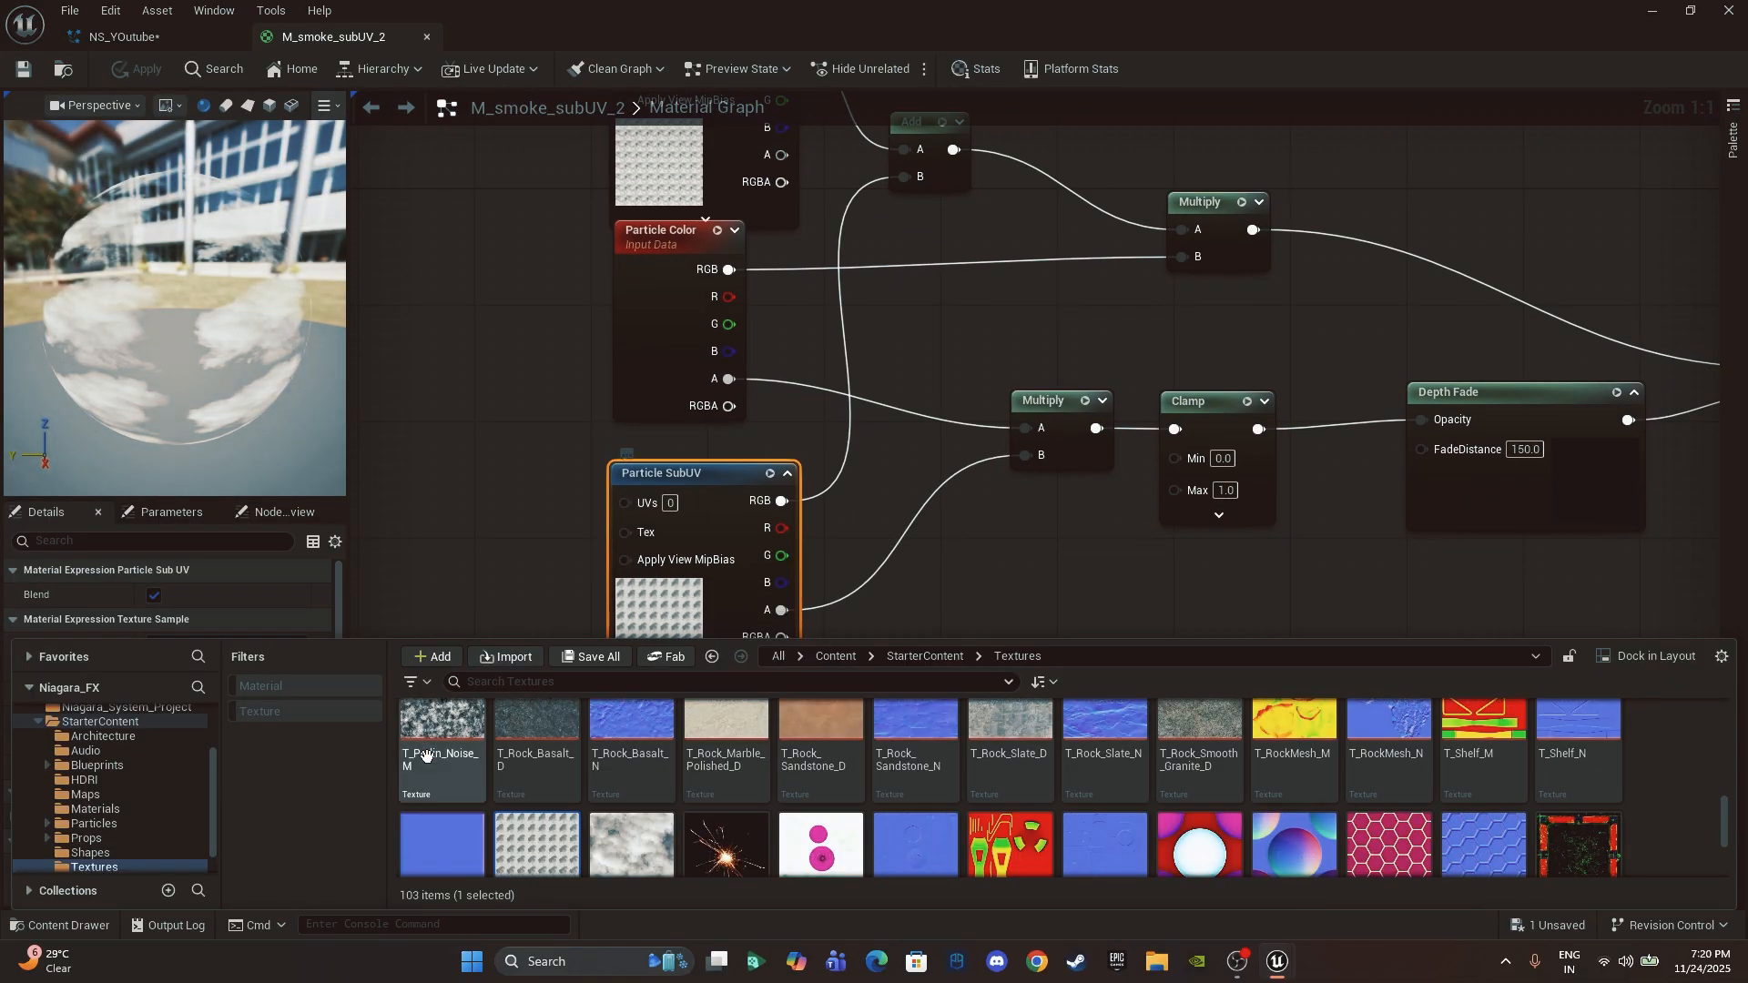
pyautogui.doubleClick(425, 724)
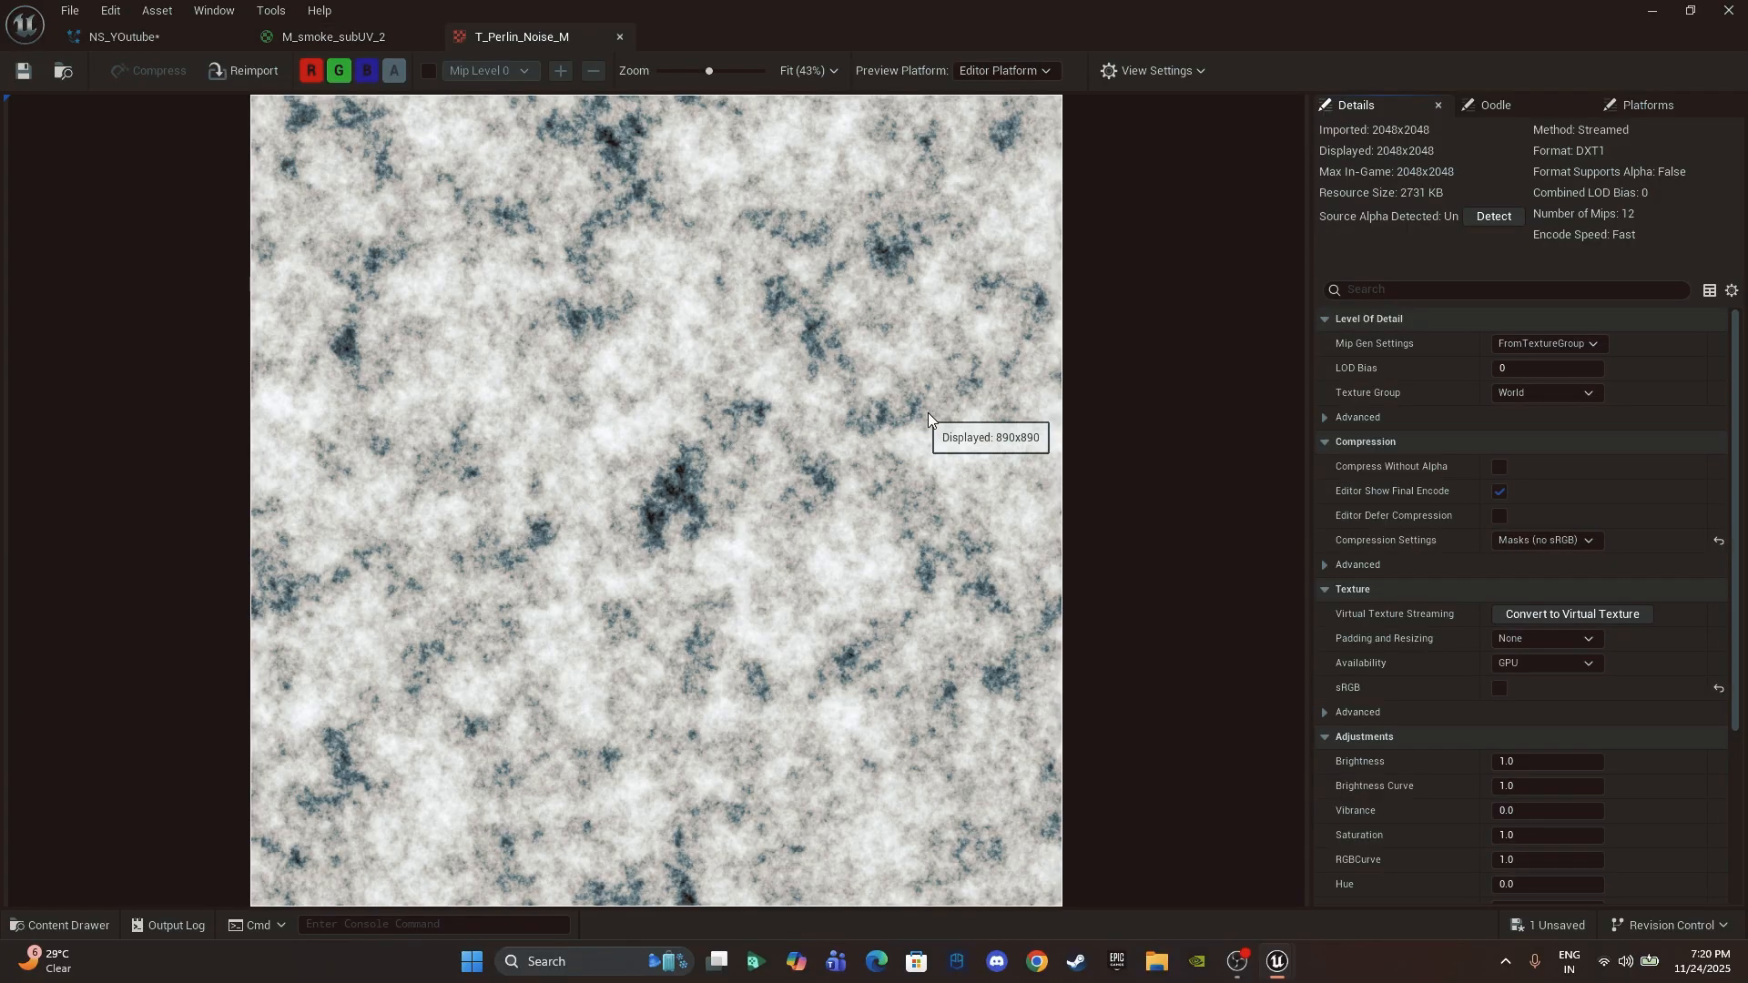
pyautogui.click(620, 36)
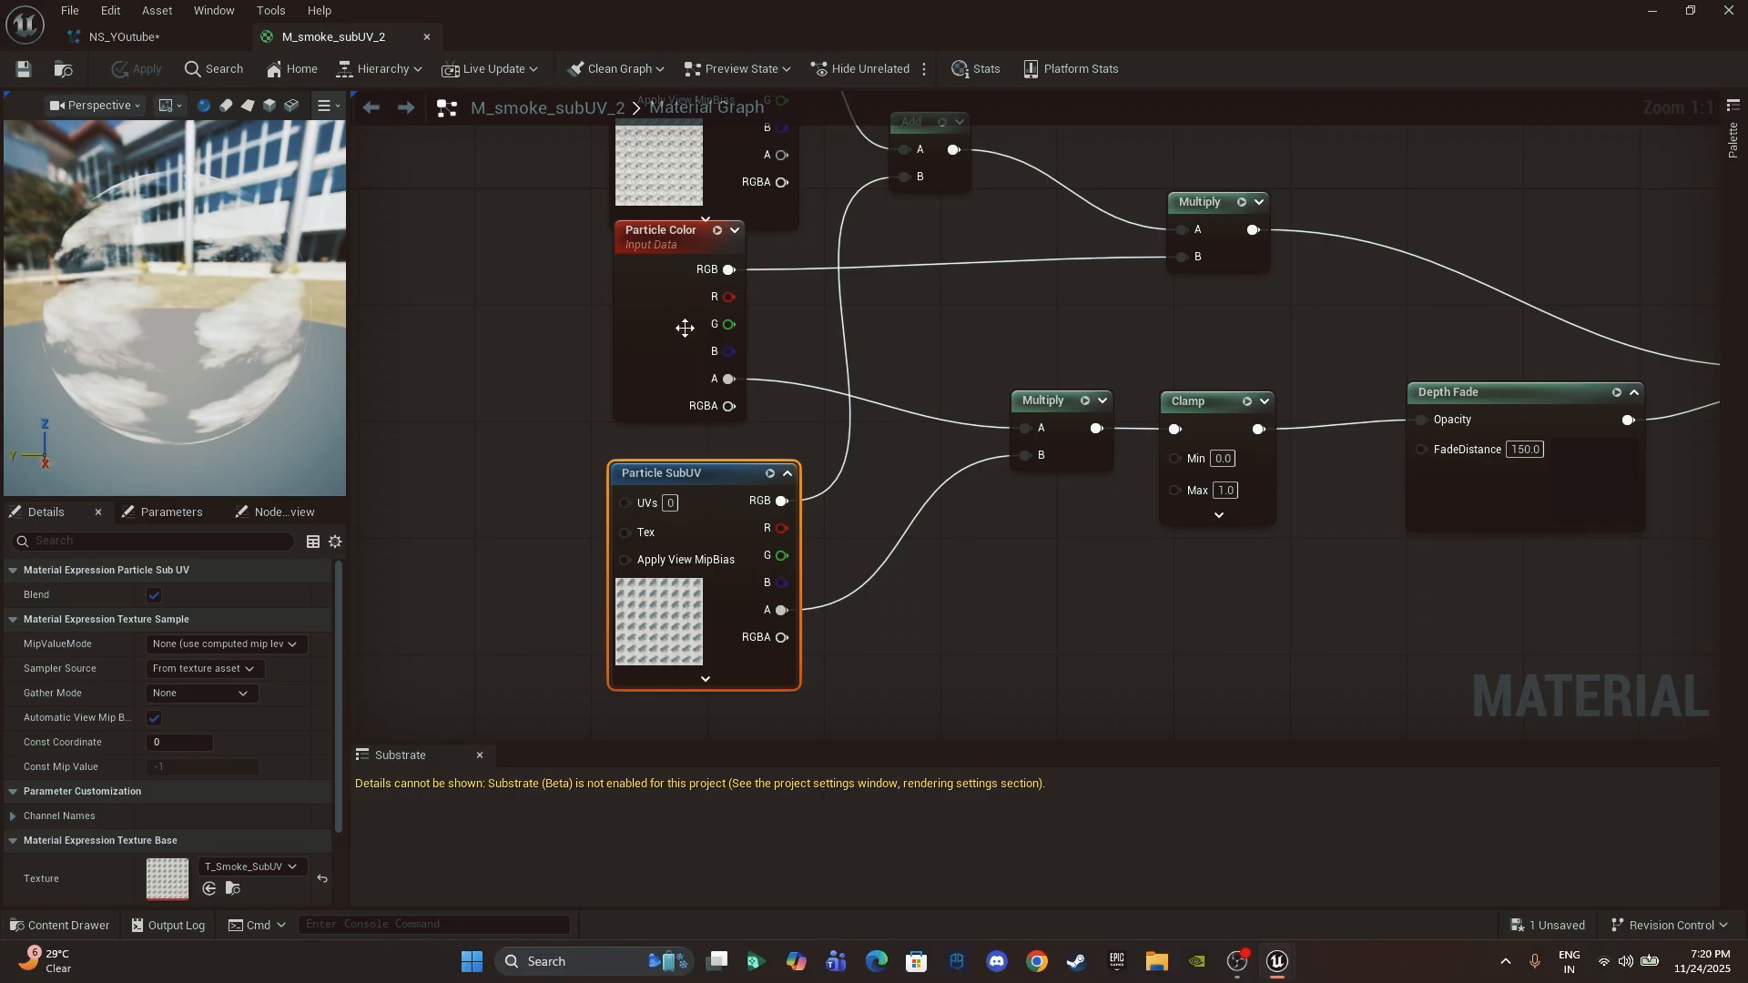
# Step: Locate the Texture Sample node's texture and inspect the T_Smoke_SubUV sprite sheet's grid of smoke frames
pyautogui.moveTo(792, 331); pyautogui.dragTo(908, 528, button='right')
pyautogui.click(639, 331)
pyautogui.hotkey('ctrl', 'space')
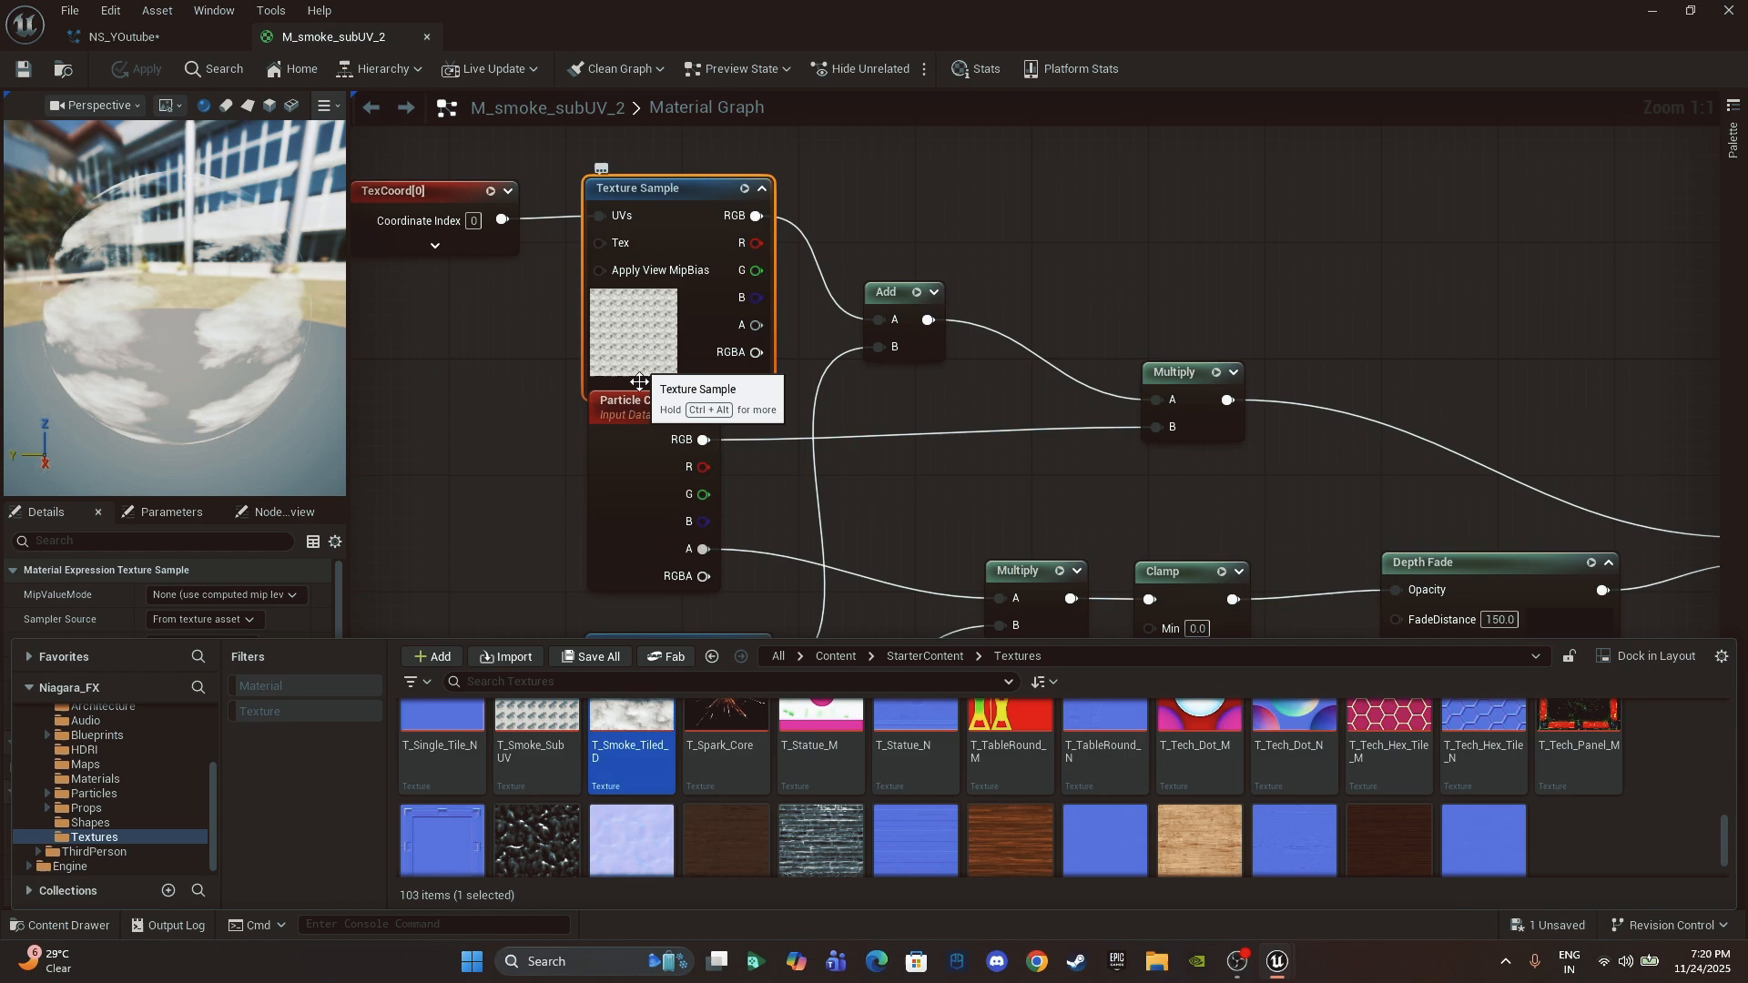
pyautogui.doubleClick(553, 722)
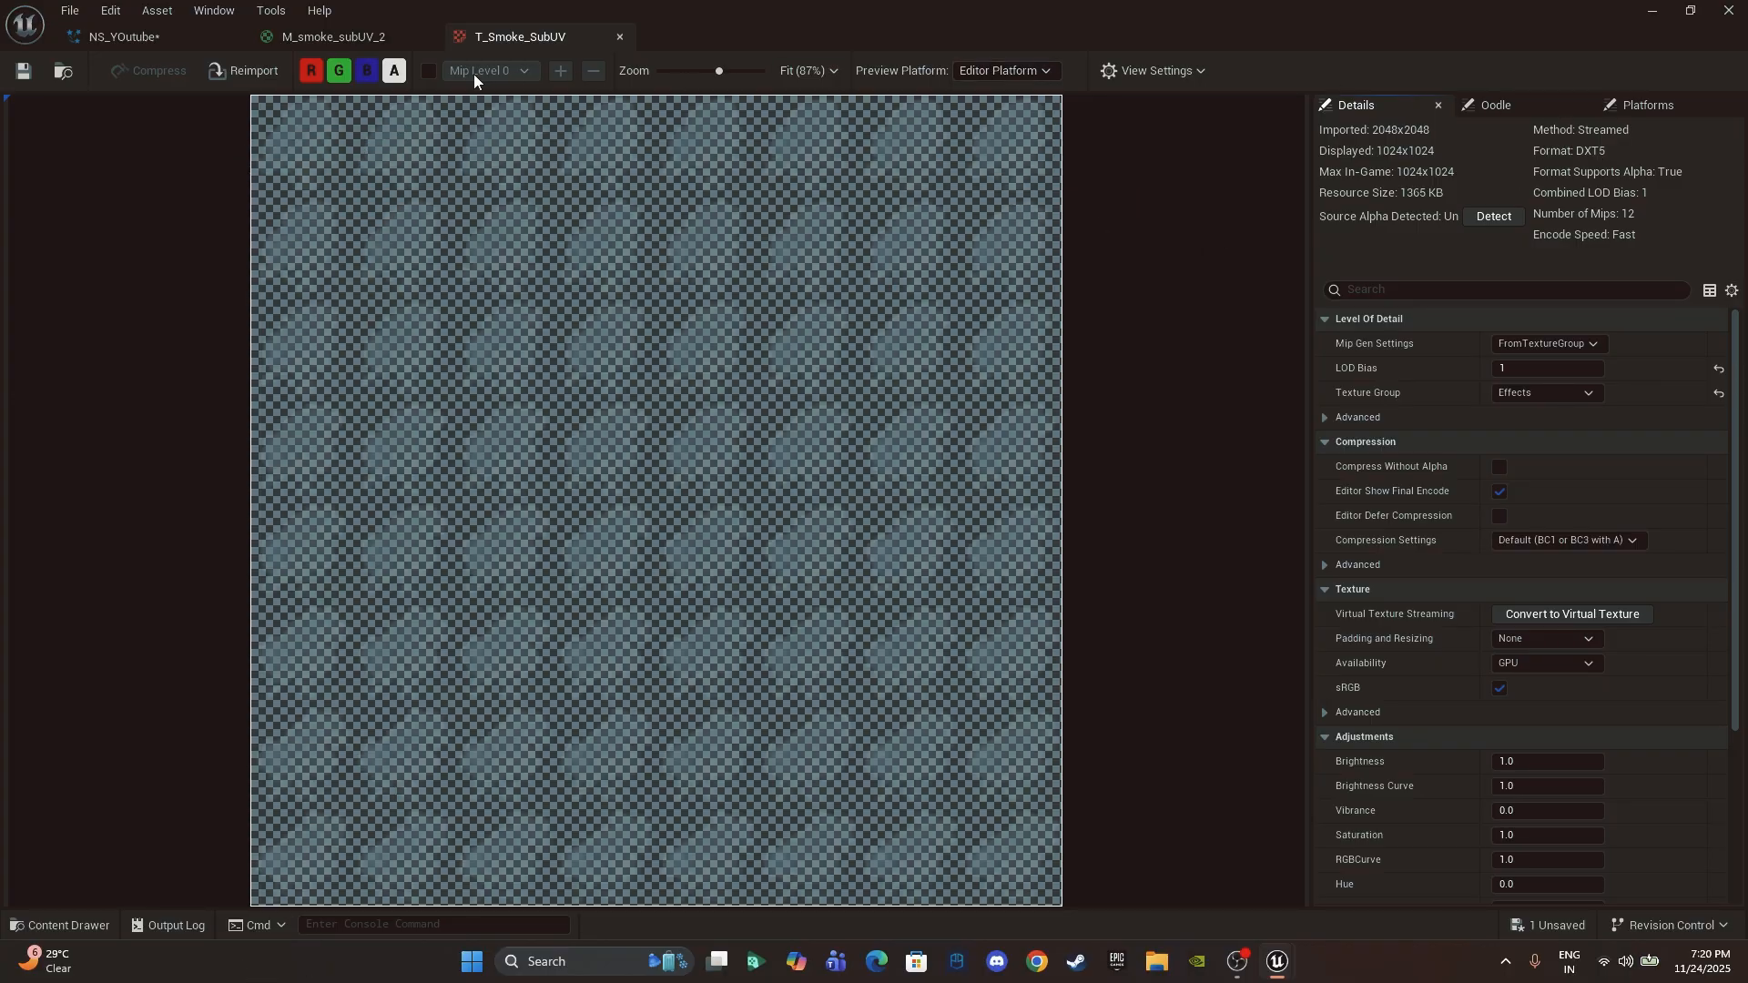
pyautogui.click(620, 37)
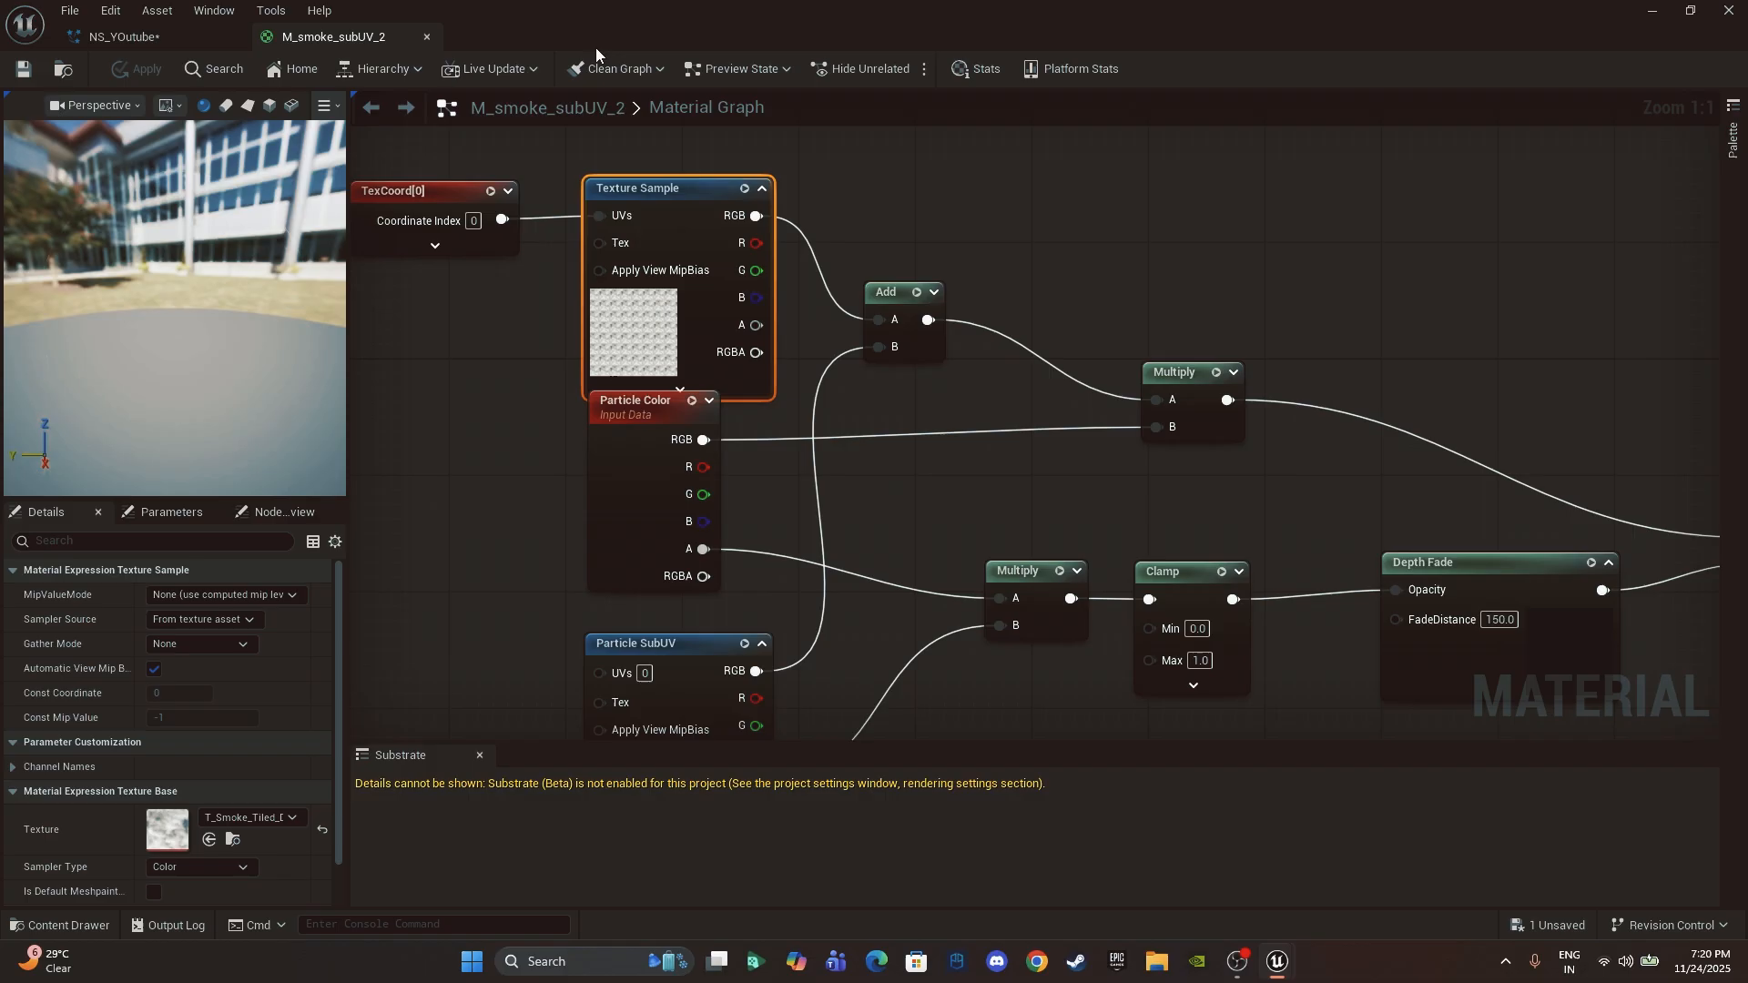
# Step: In NS_YOutube's Sprite Renderer, enable Sub UV Blending and set the Sub Image Size to 8 by 8
pyautogui.click(128, 36)
pyautogui.moveTo(1259, 573); pyautogui.dragTo(1146, 501, button='right')
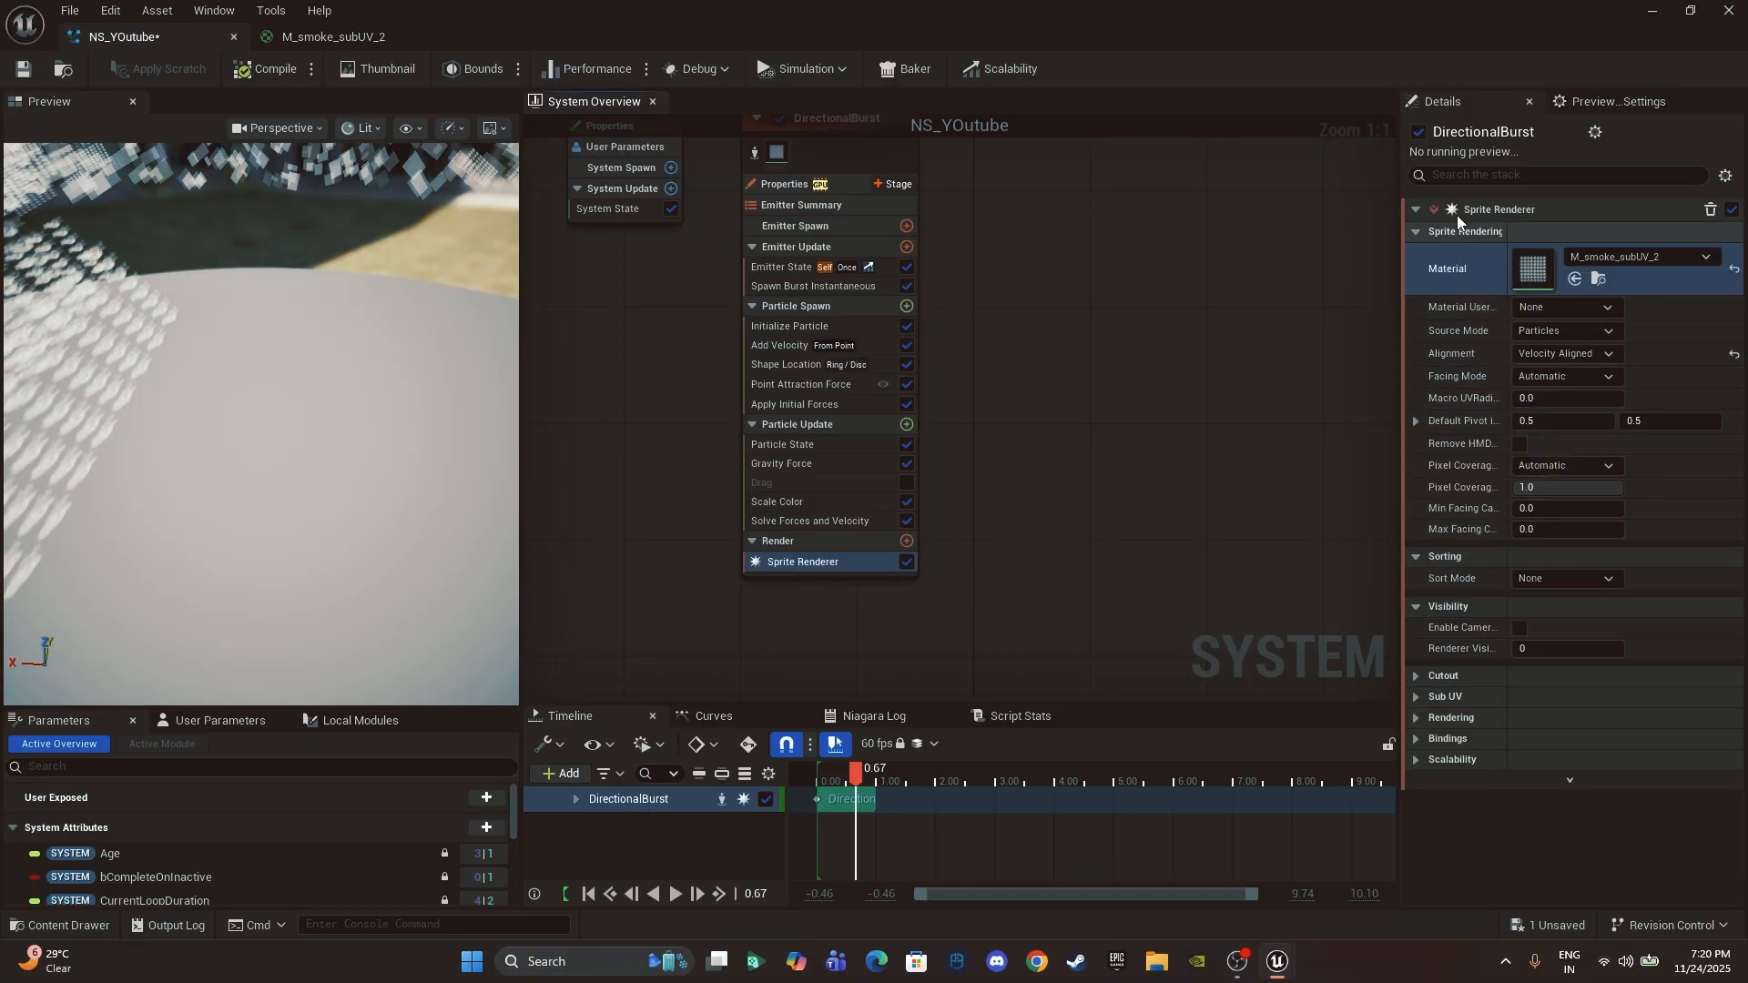
pyautogui.click(1416, 697)
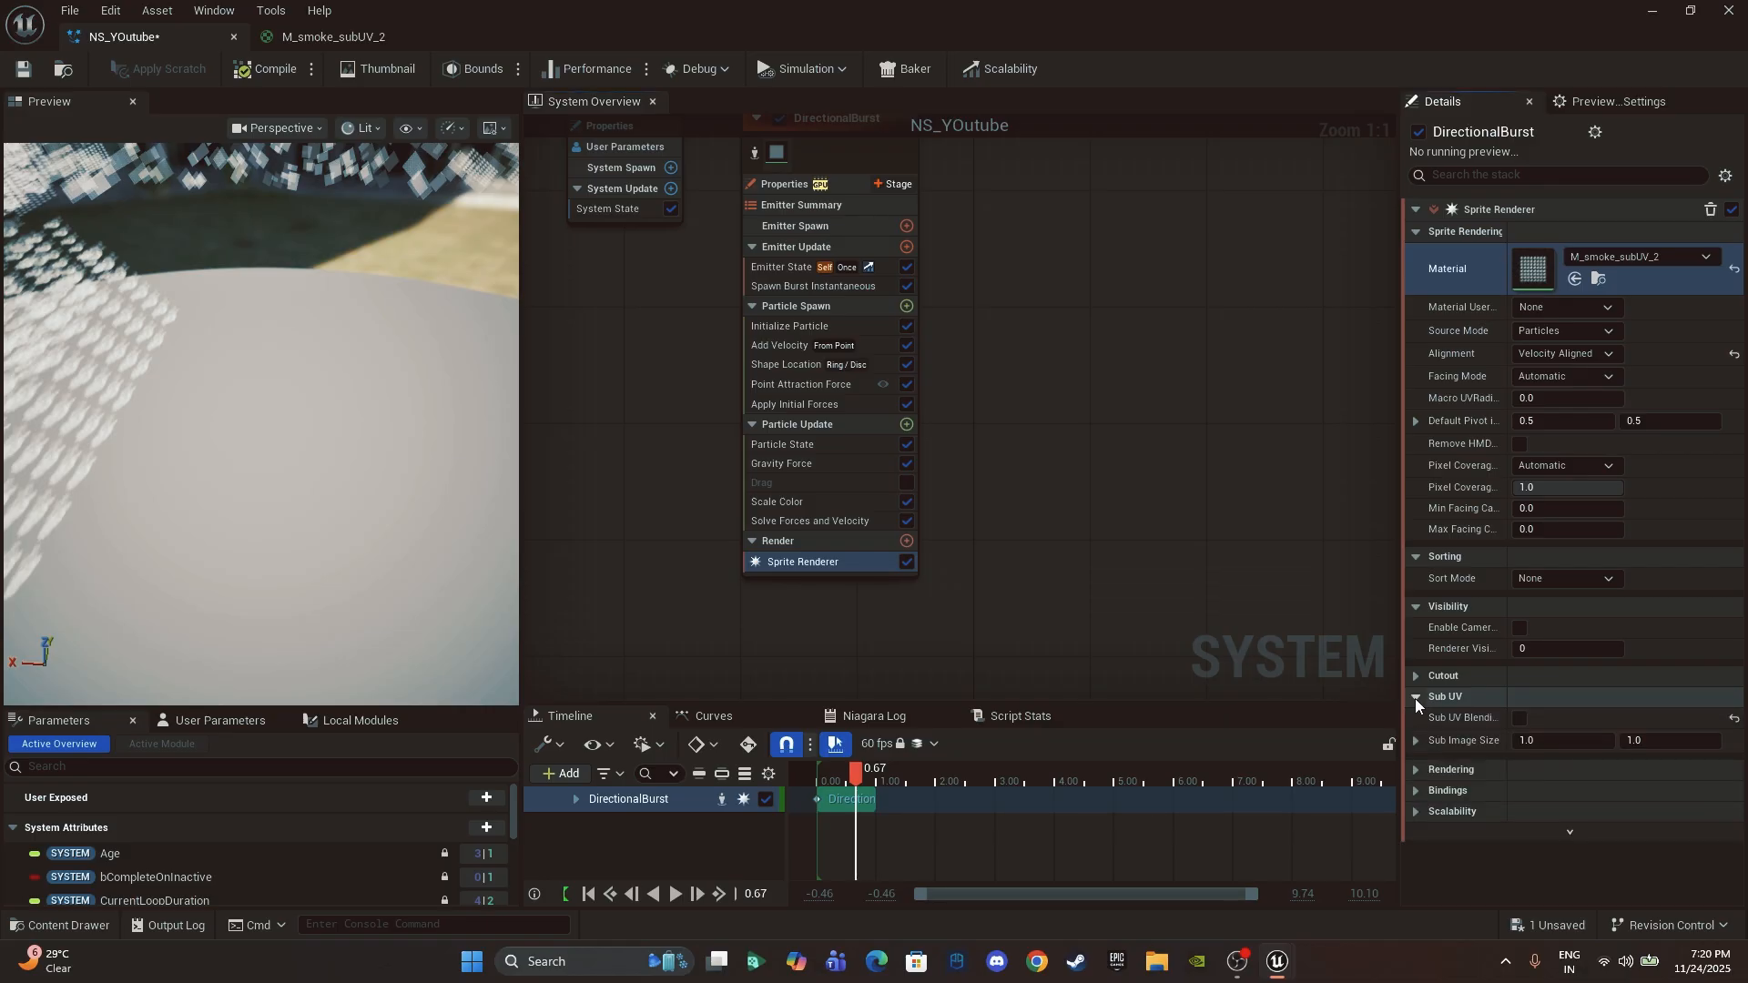
pyautogui.click(1519, 719)
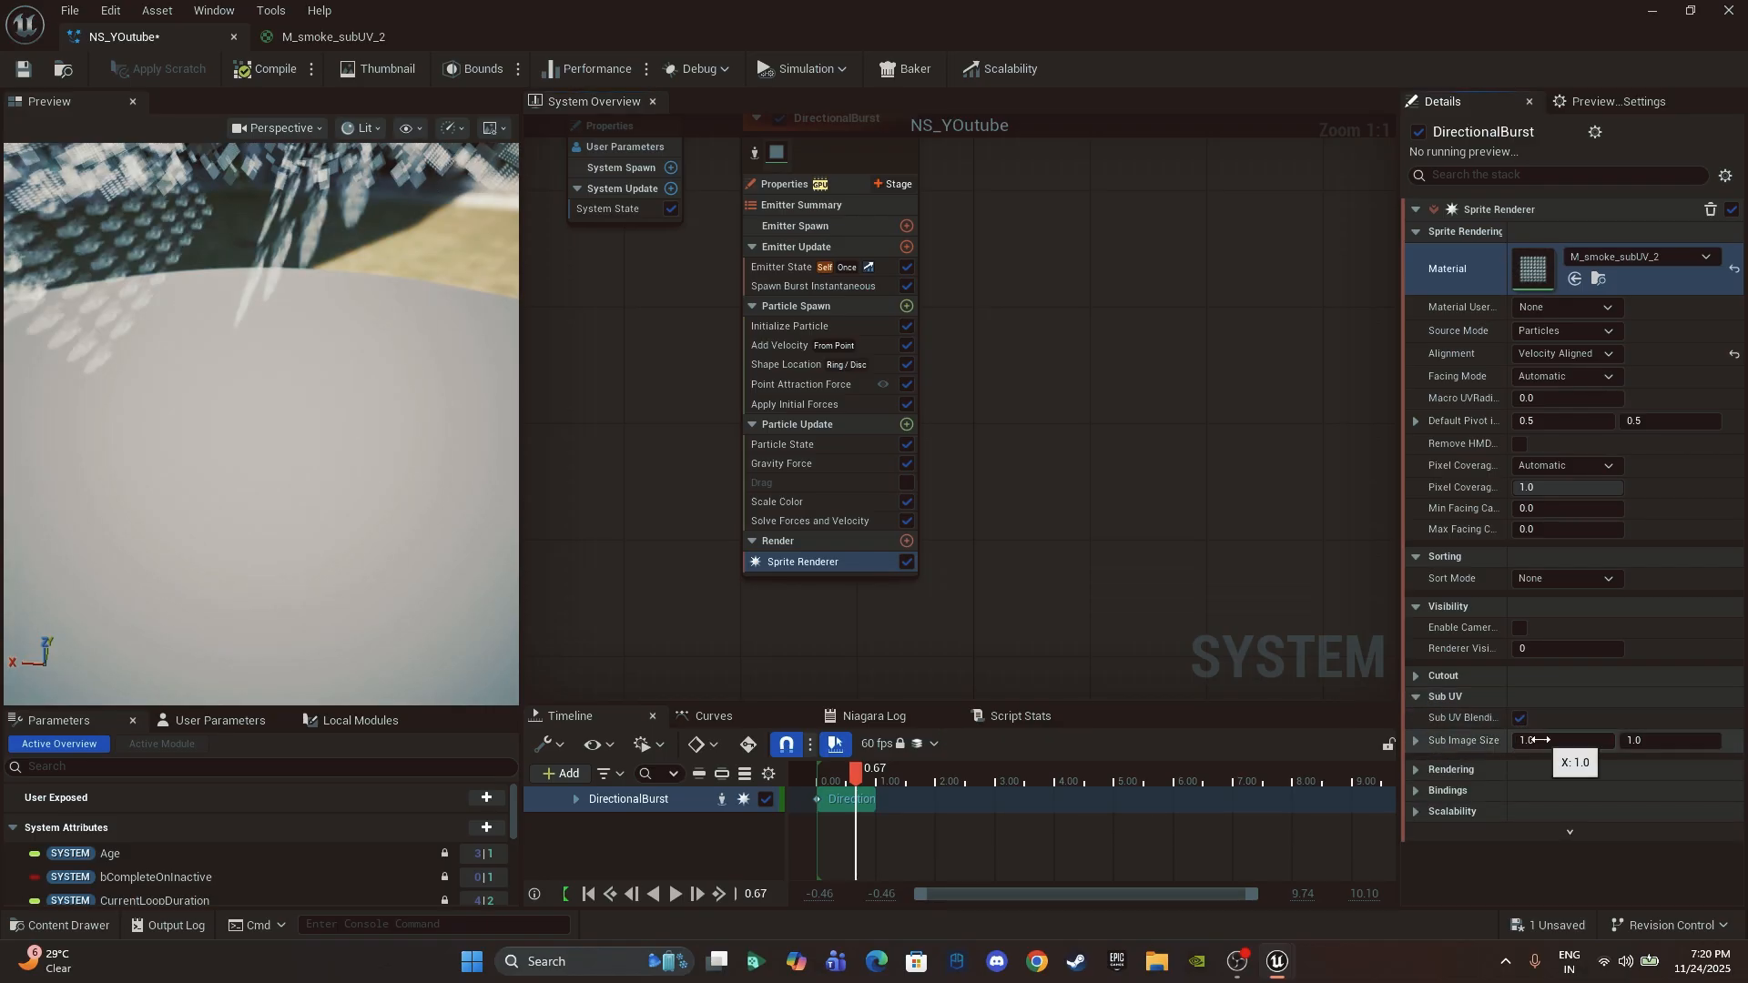
pyautogui.click(1647, 742)
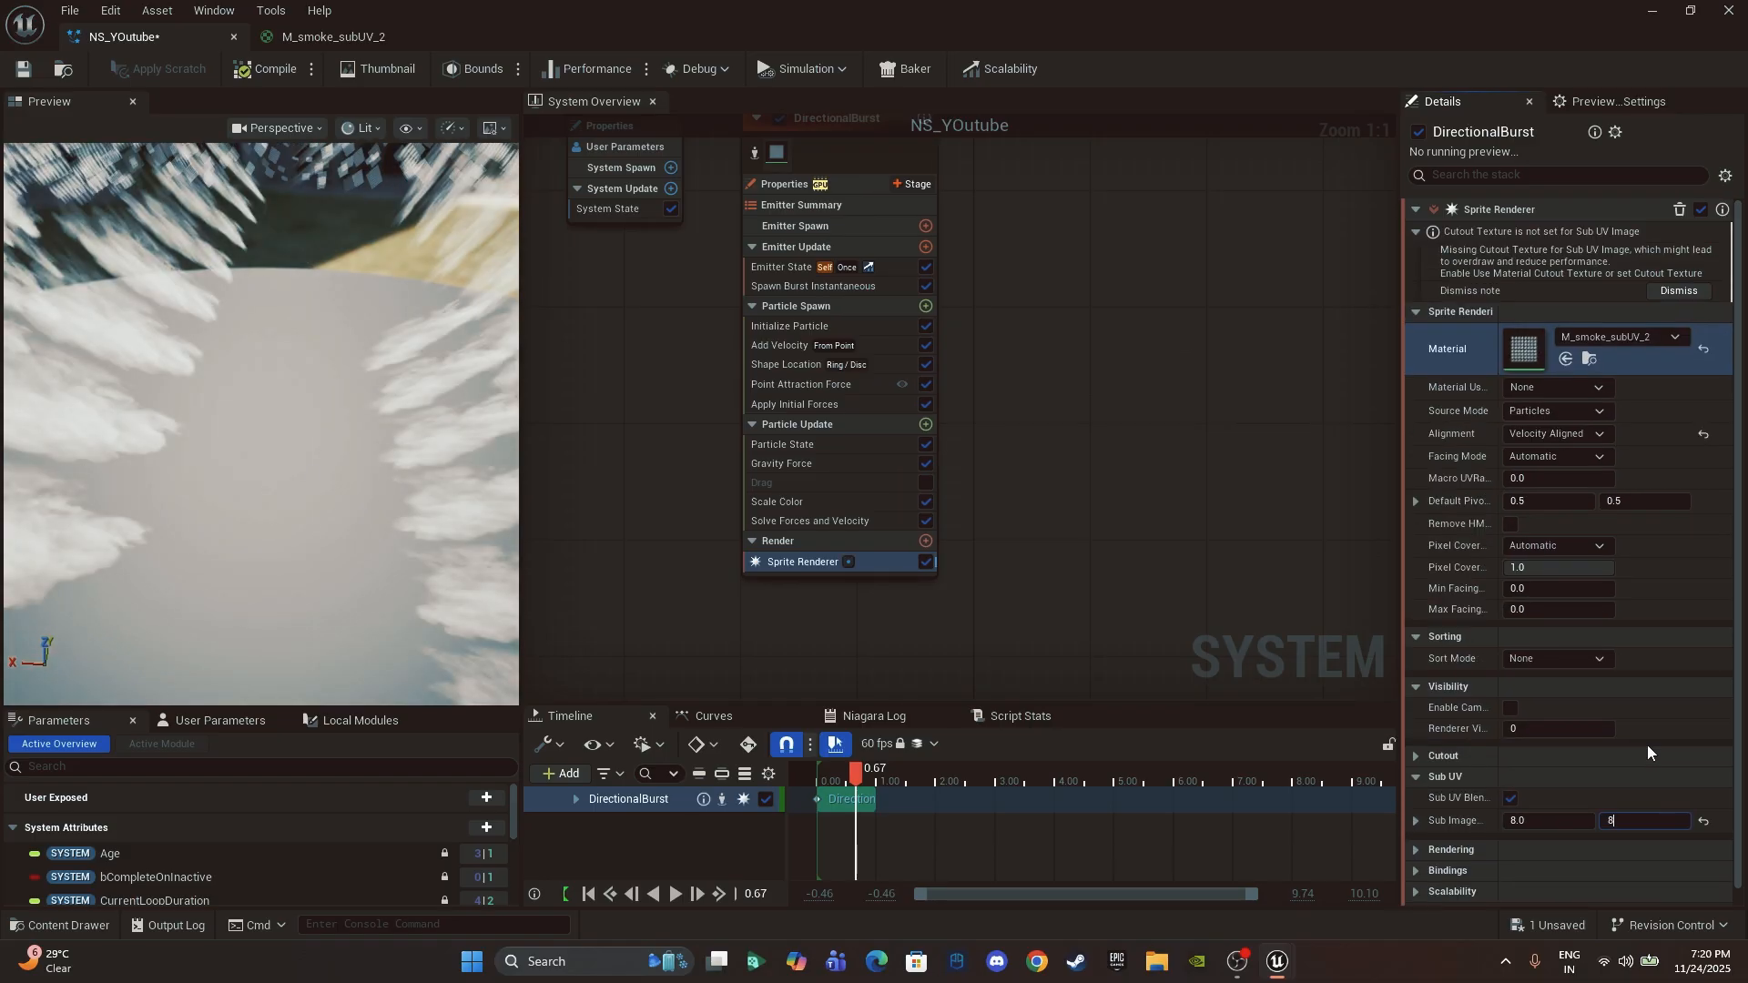
pyautogui.write('8')
pyautogui.press('Return')
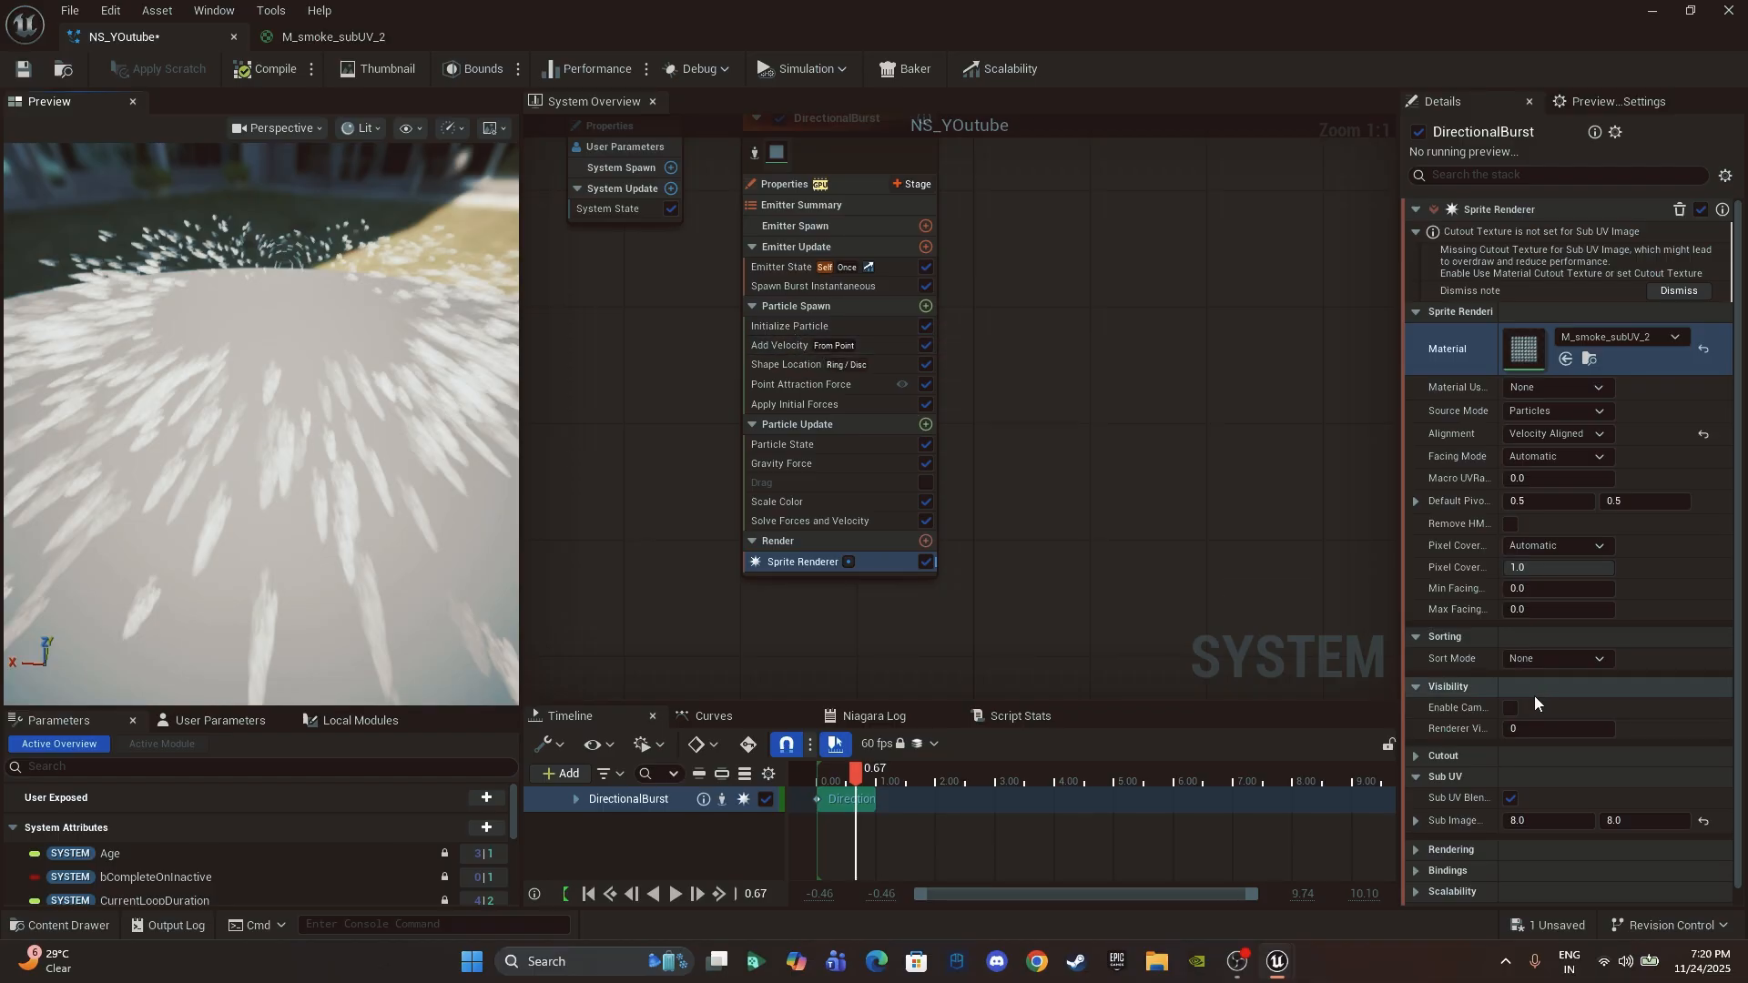
# Step: In Initialize Particle, set the Sprite Size Mode to Random Uniform with a minimum of 10 and a maximum of 20
pyautogui.click(790, 329)
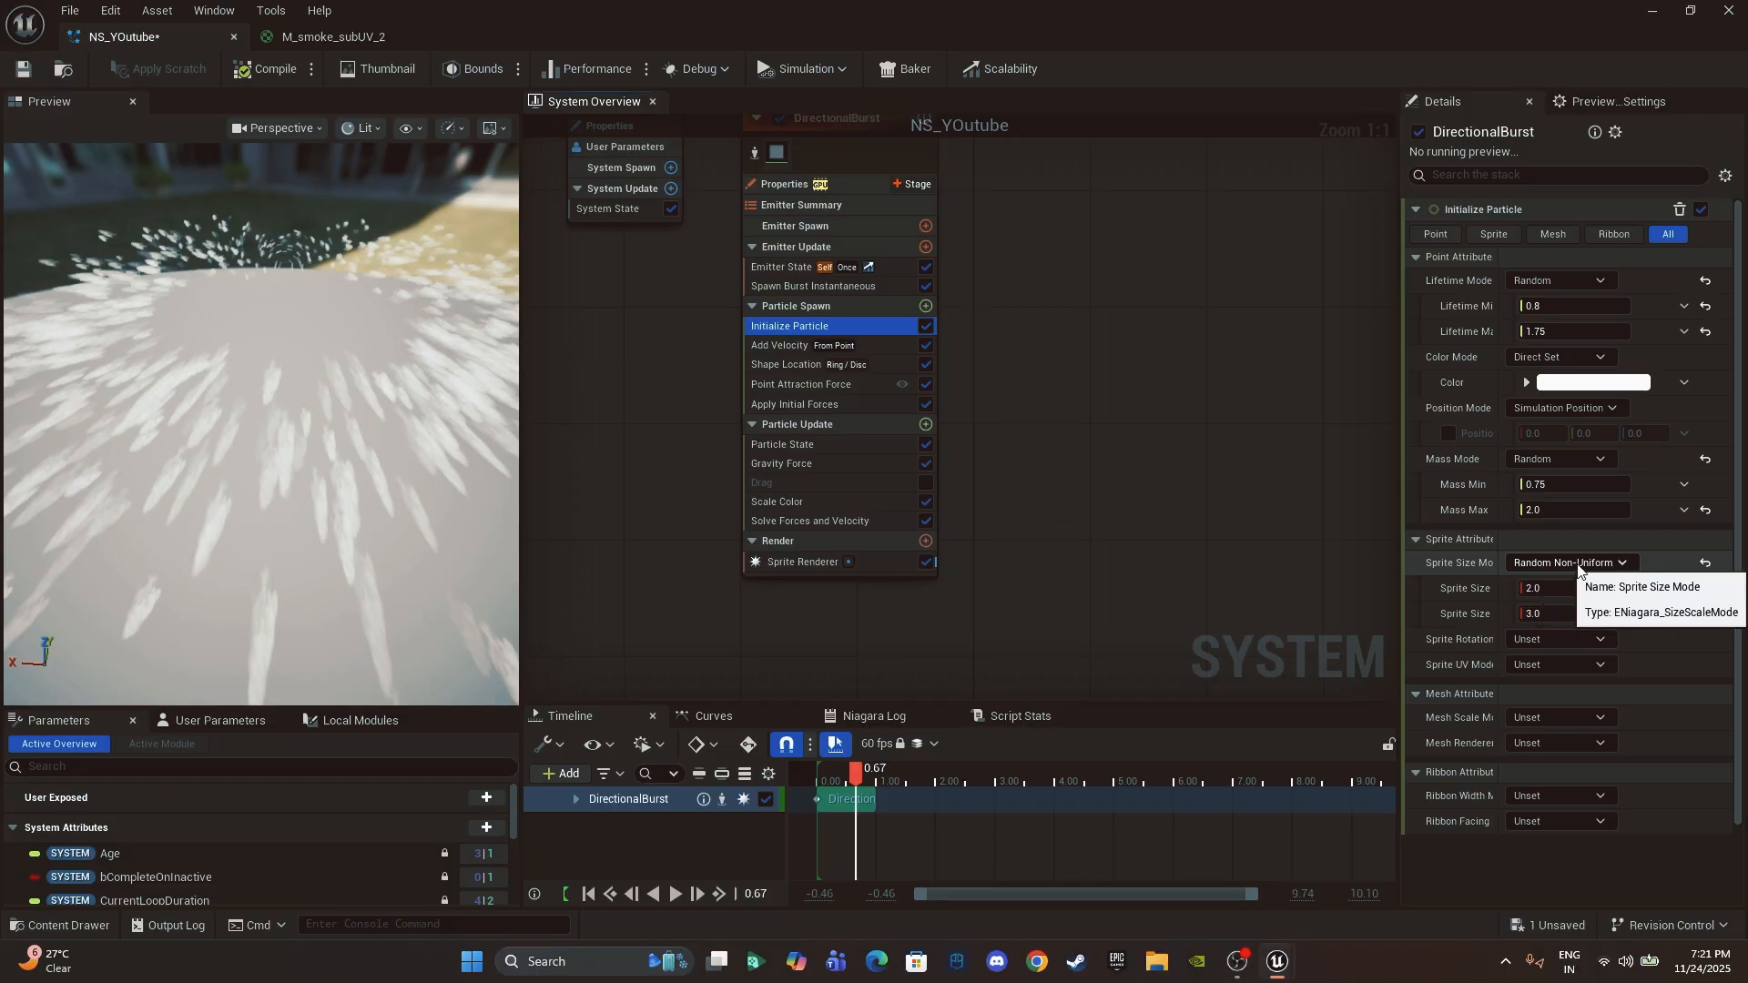
pyautogui.click(1634, 566)
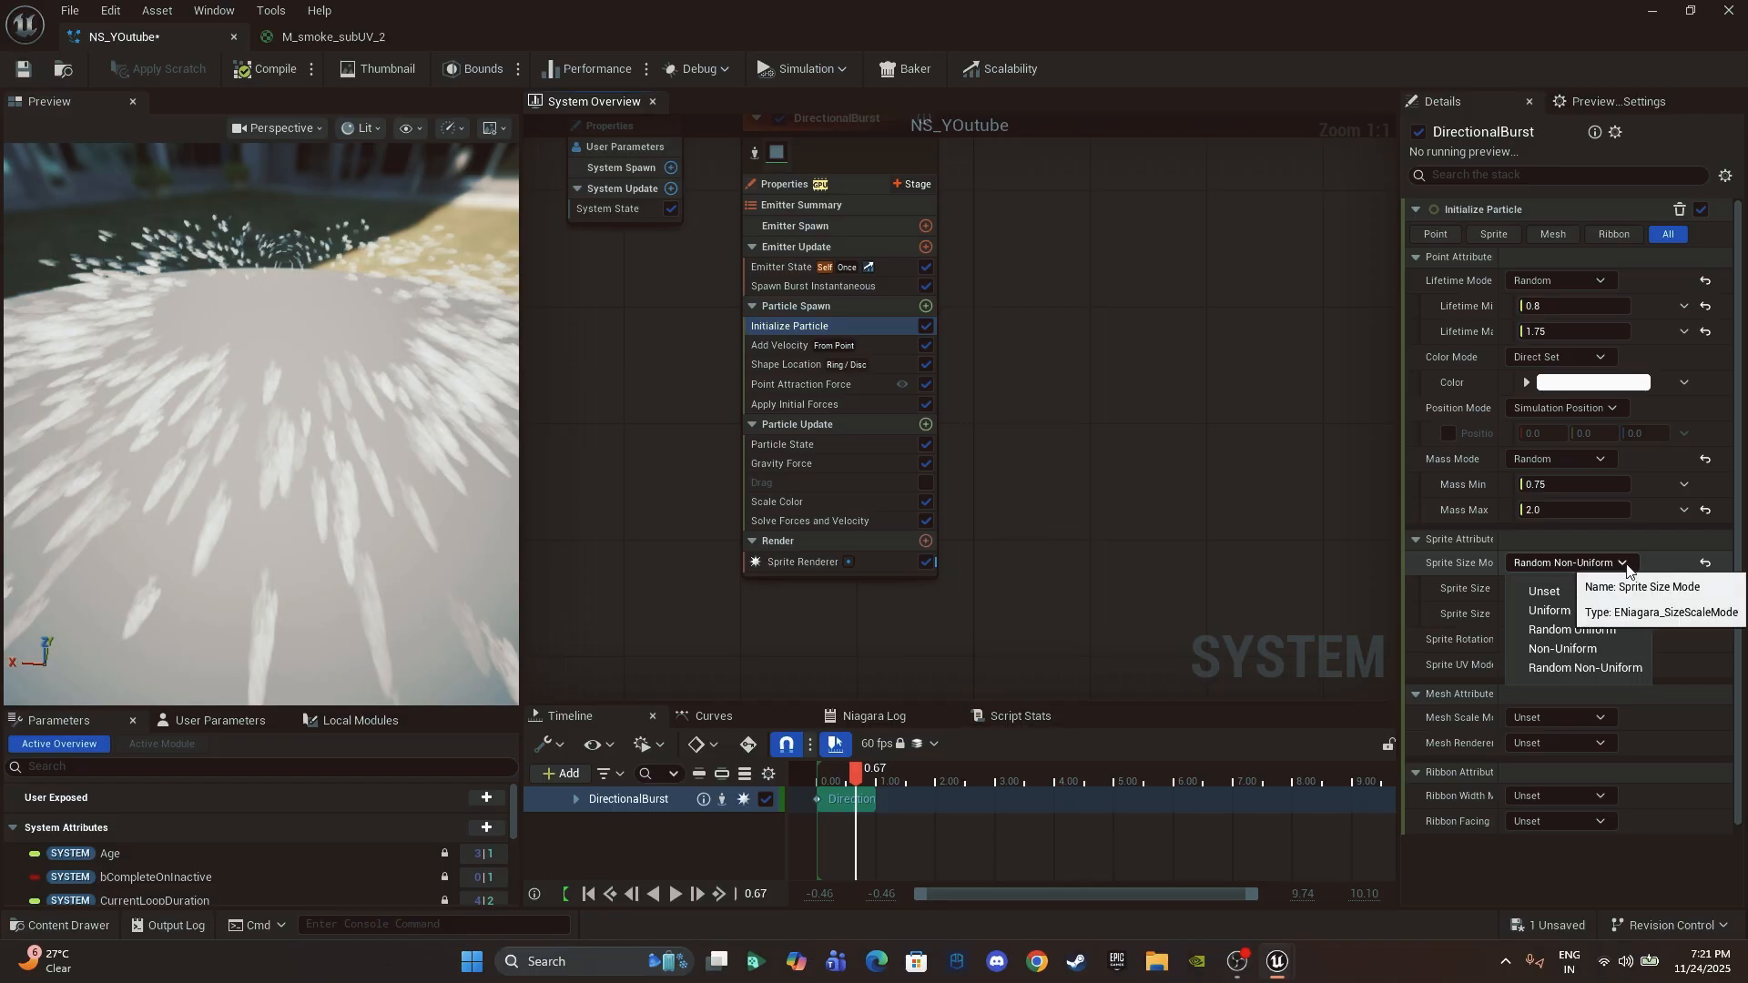
pyautogui.click(1600, 632)
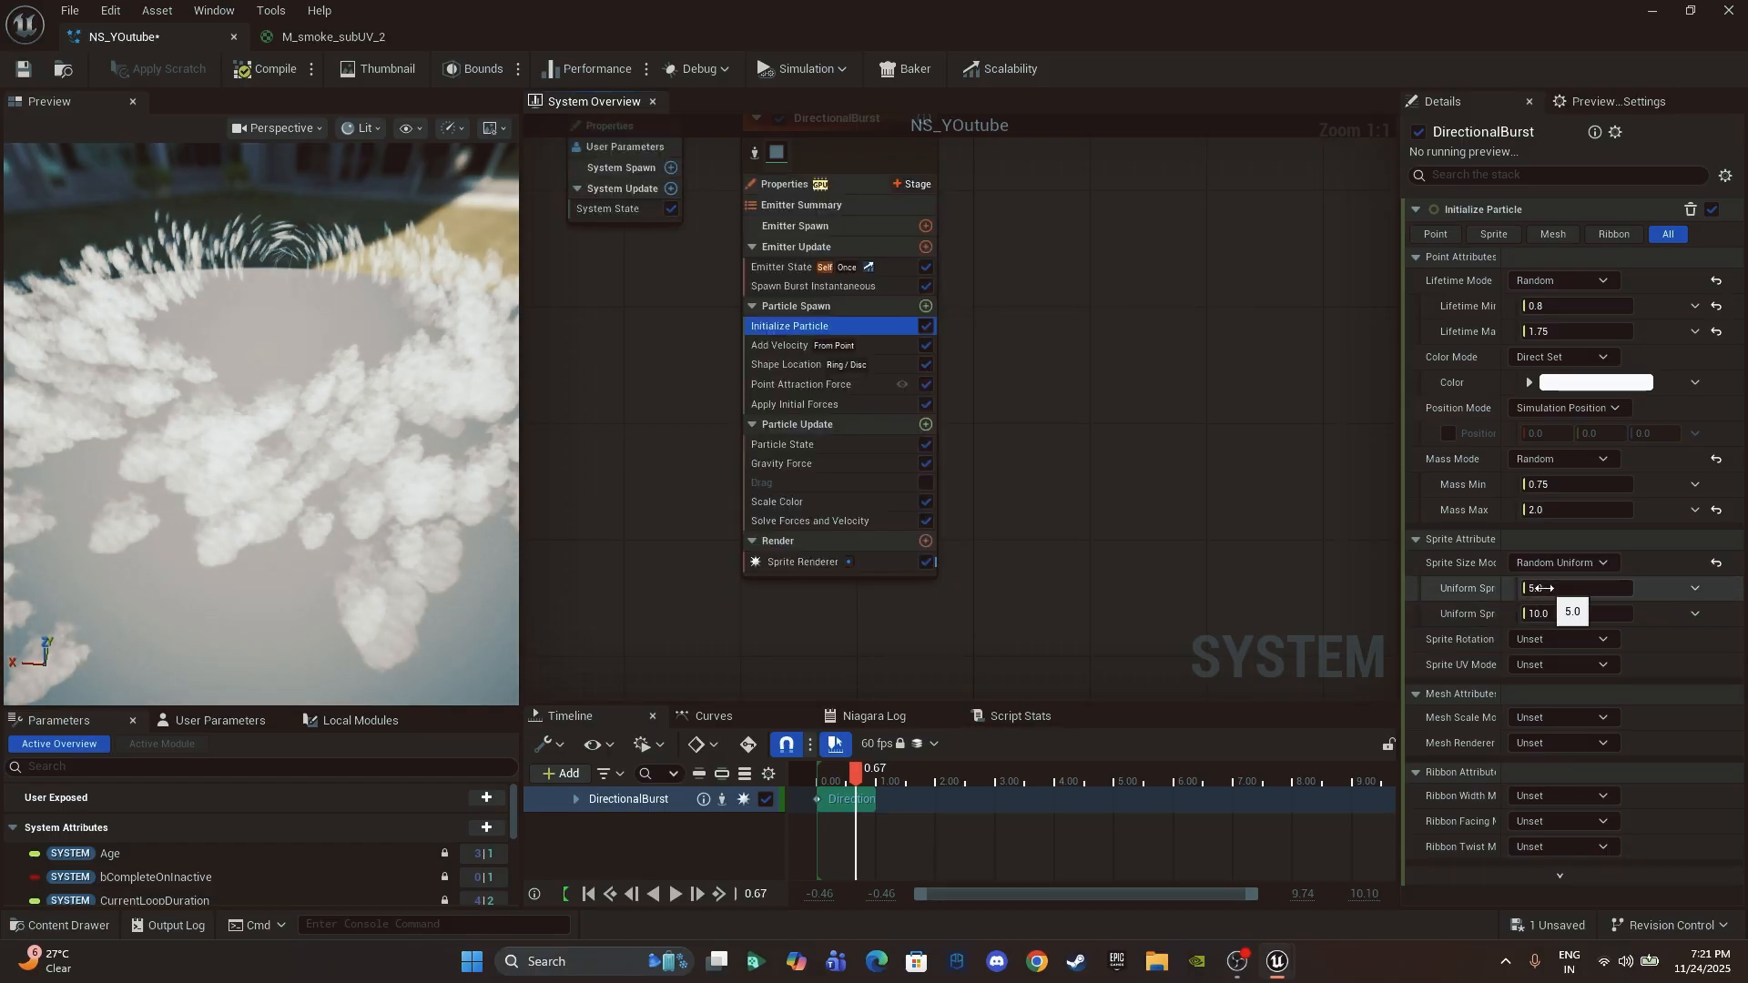
pyautogui.click(1541, 587)
pyautogui.write('10')
pyautogui.click(1560, 613)
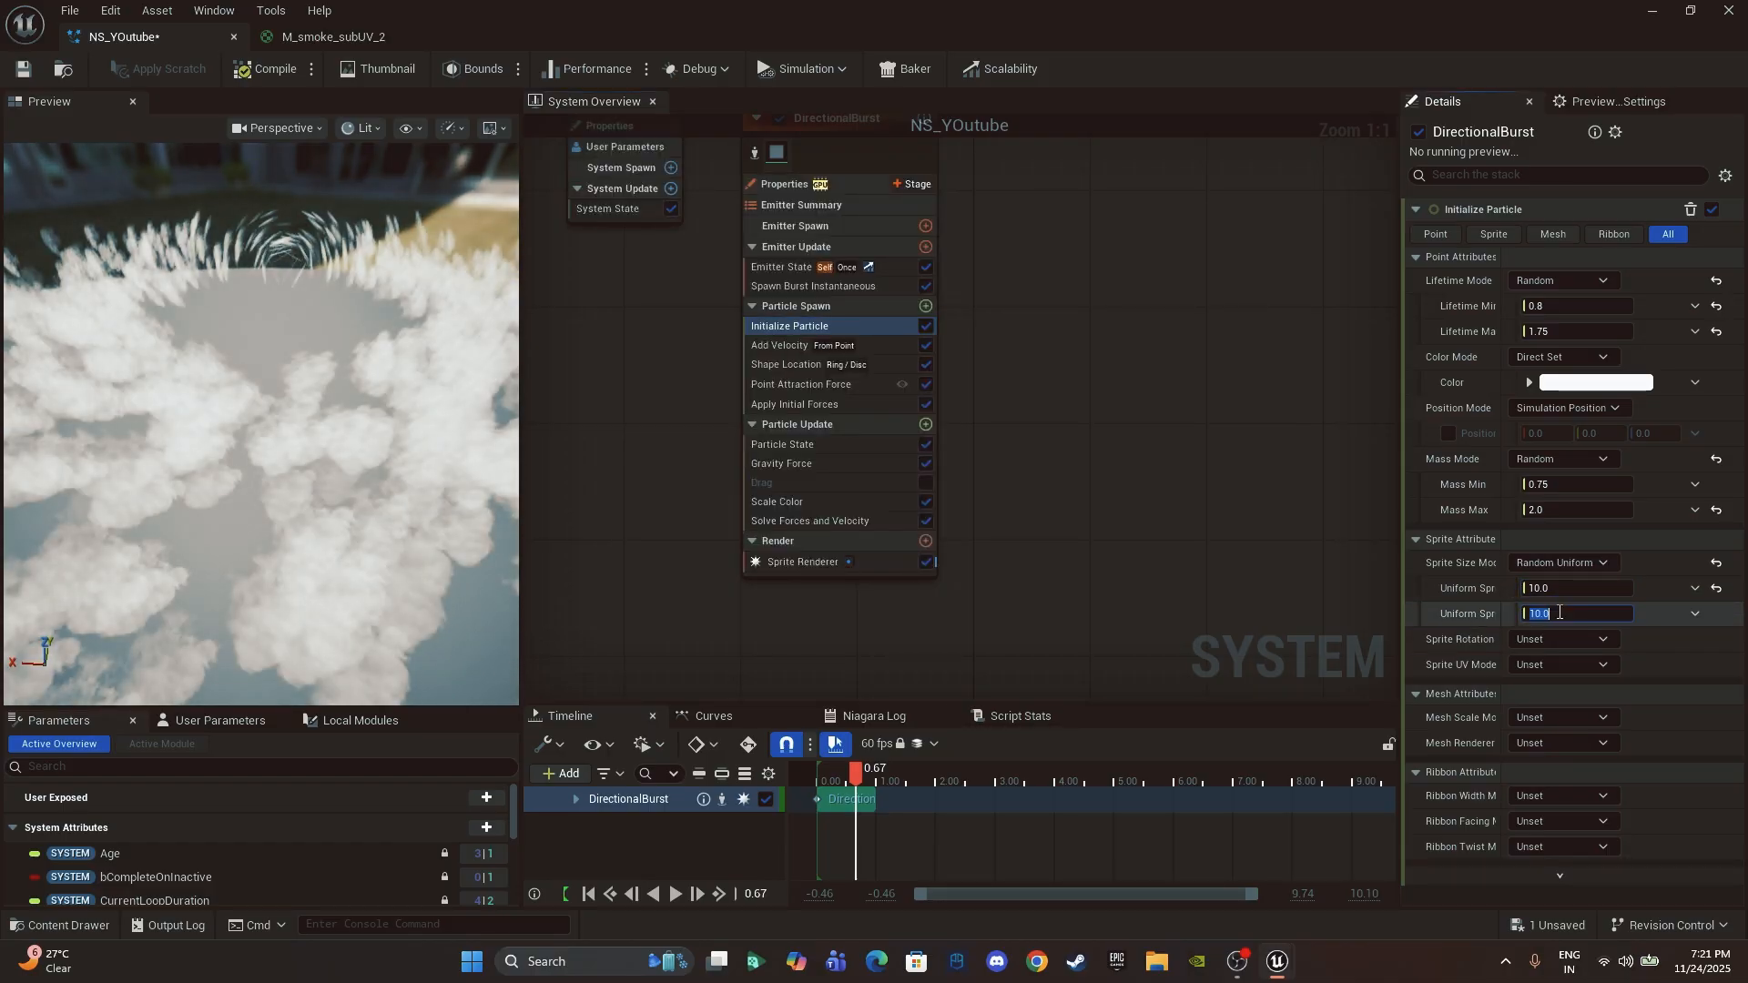
pyautogui.write('020')
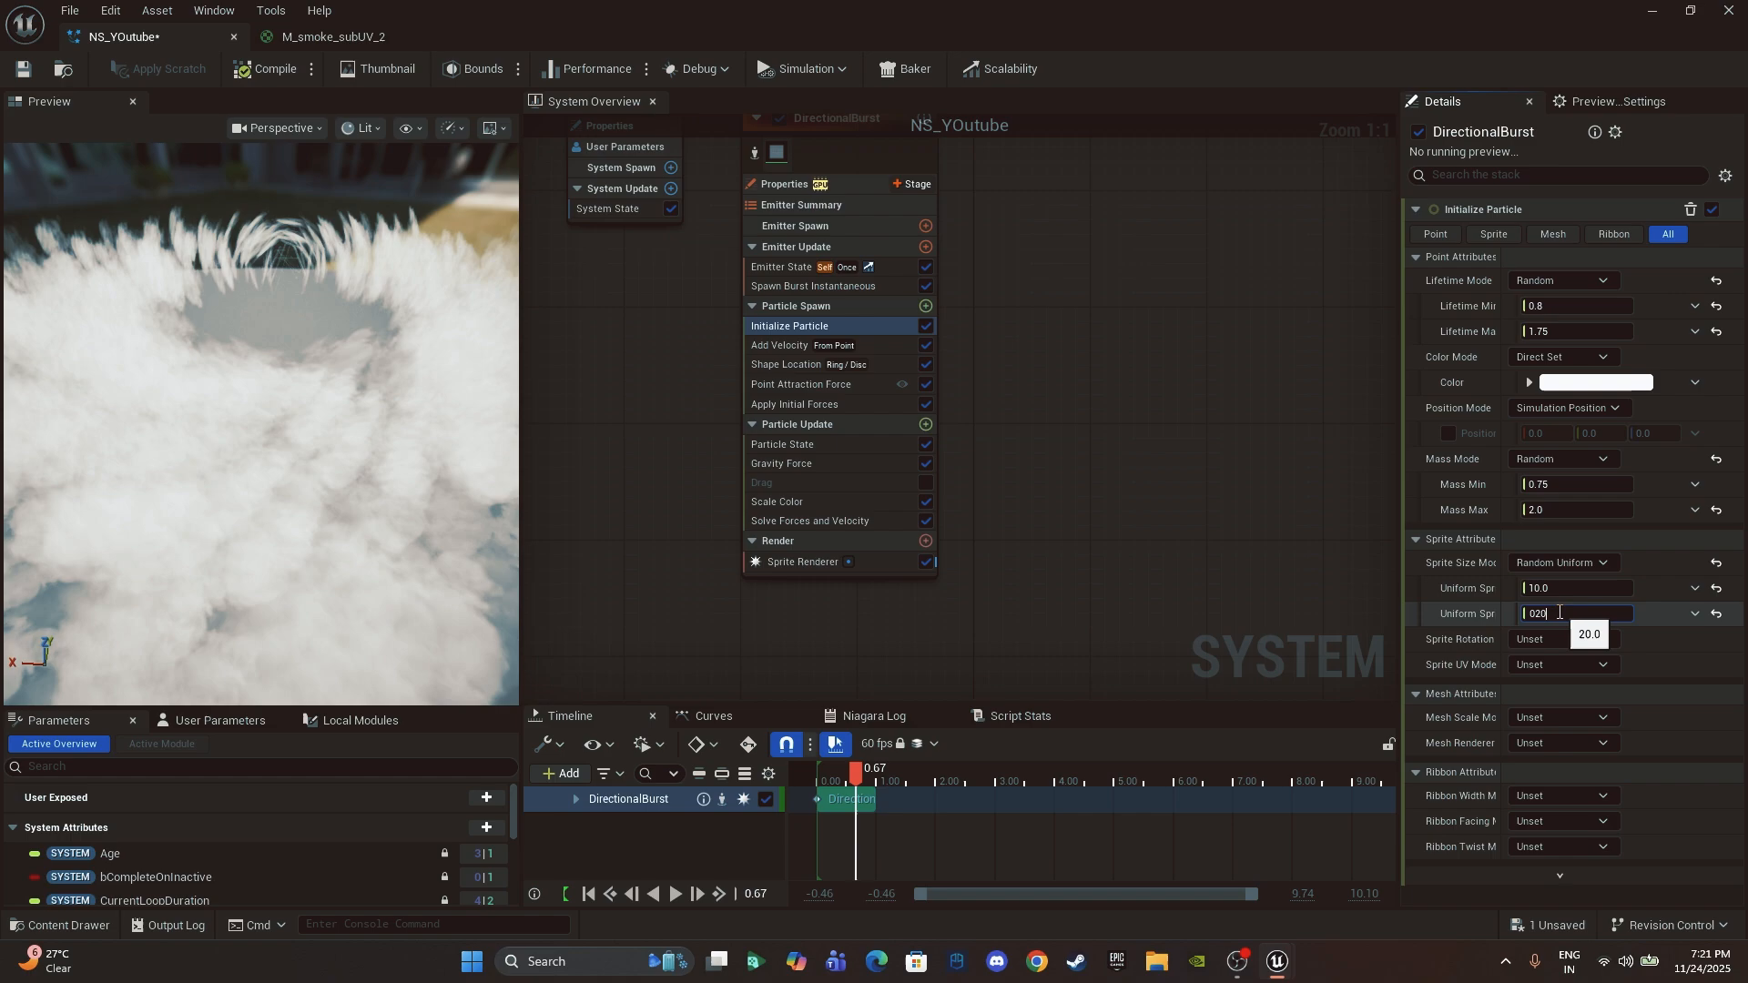
pyautogui.press('Return')
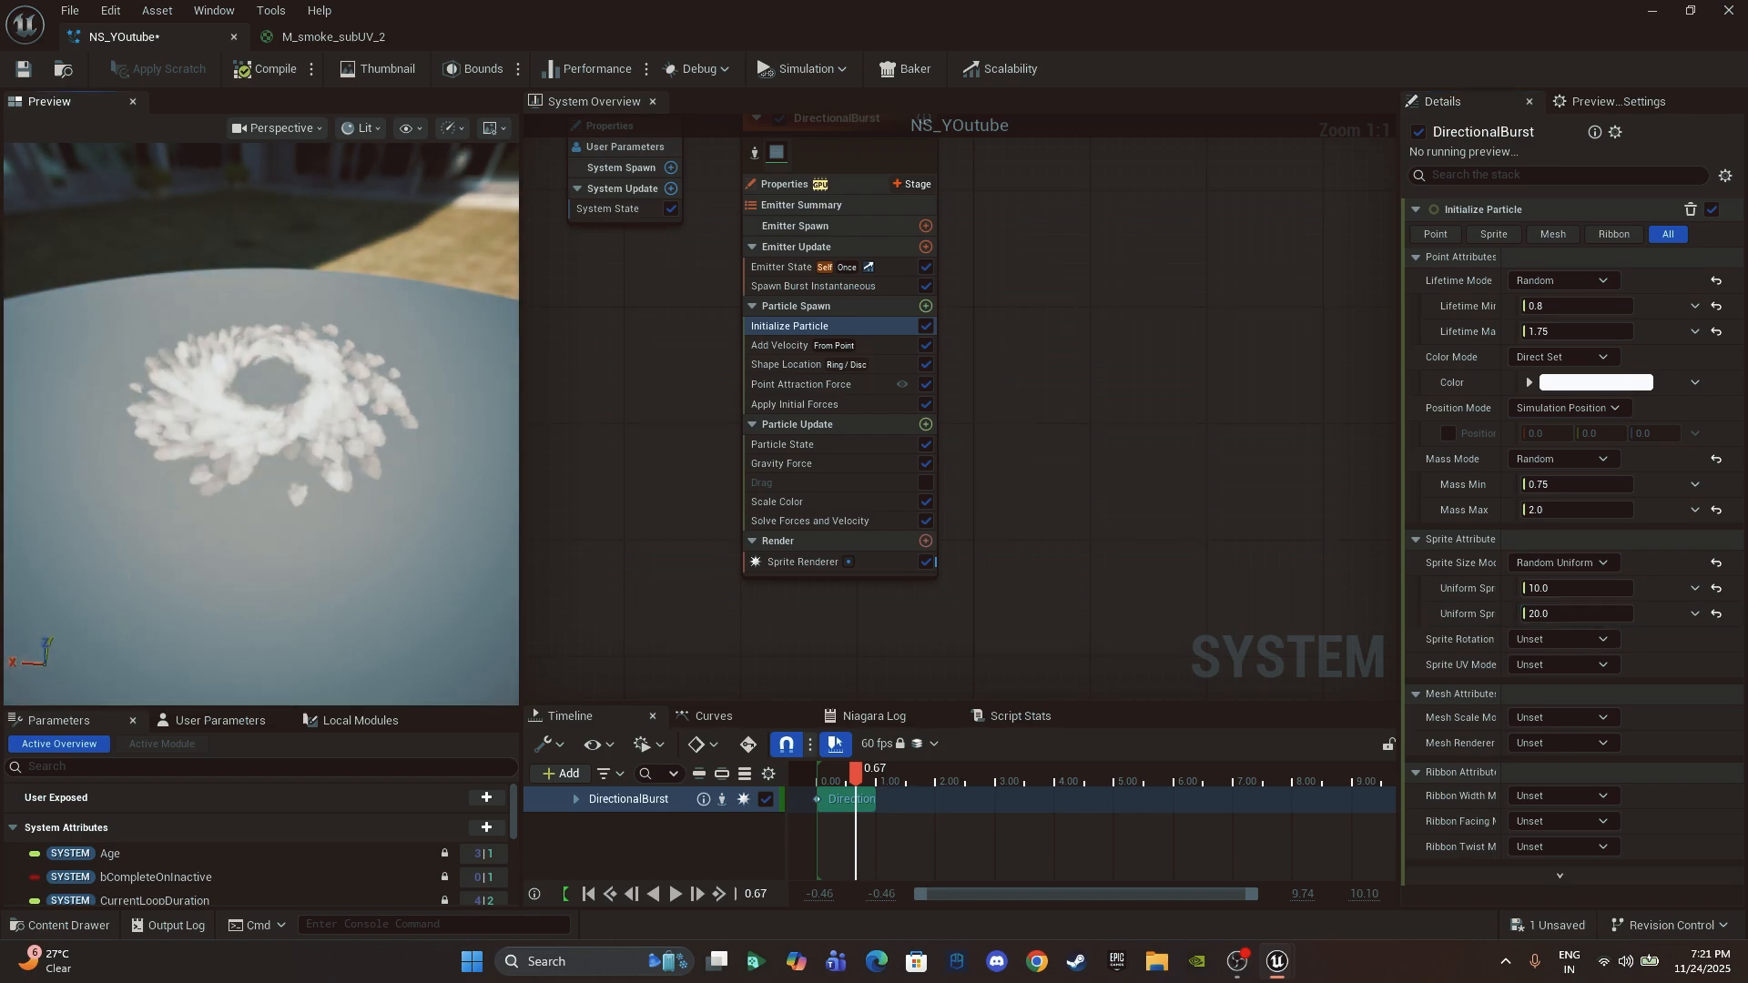
# Step: Replay the burst to check the smoke sprites up close, and set Initialize Particle's Sprite Rotation Mode to Random
pyautogui.moveTo(855, 773); pyautogui.dragTo(813, 770)
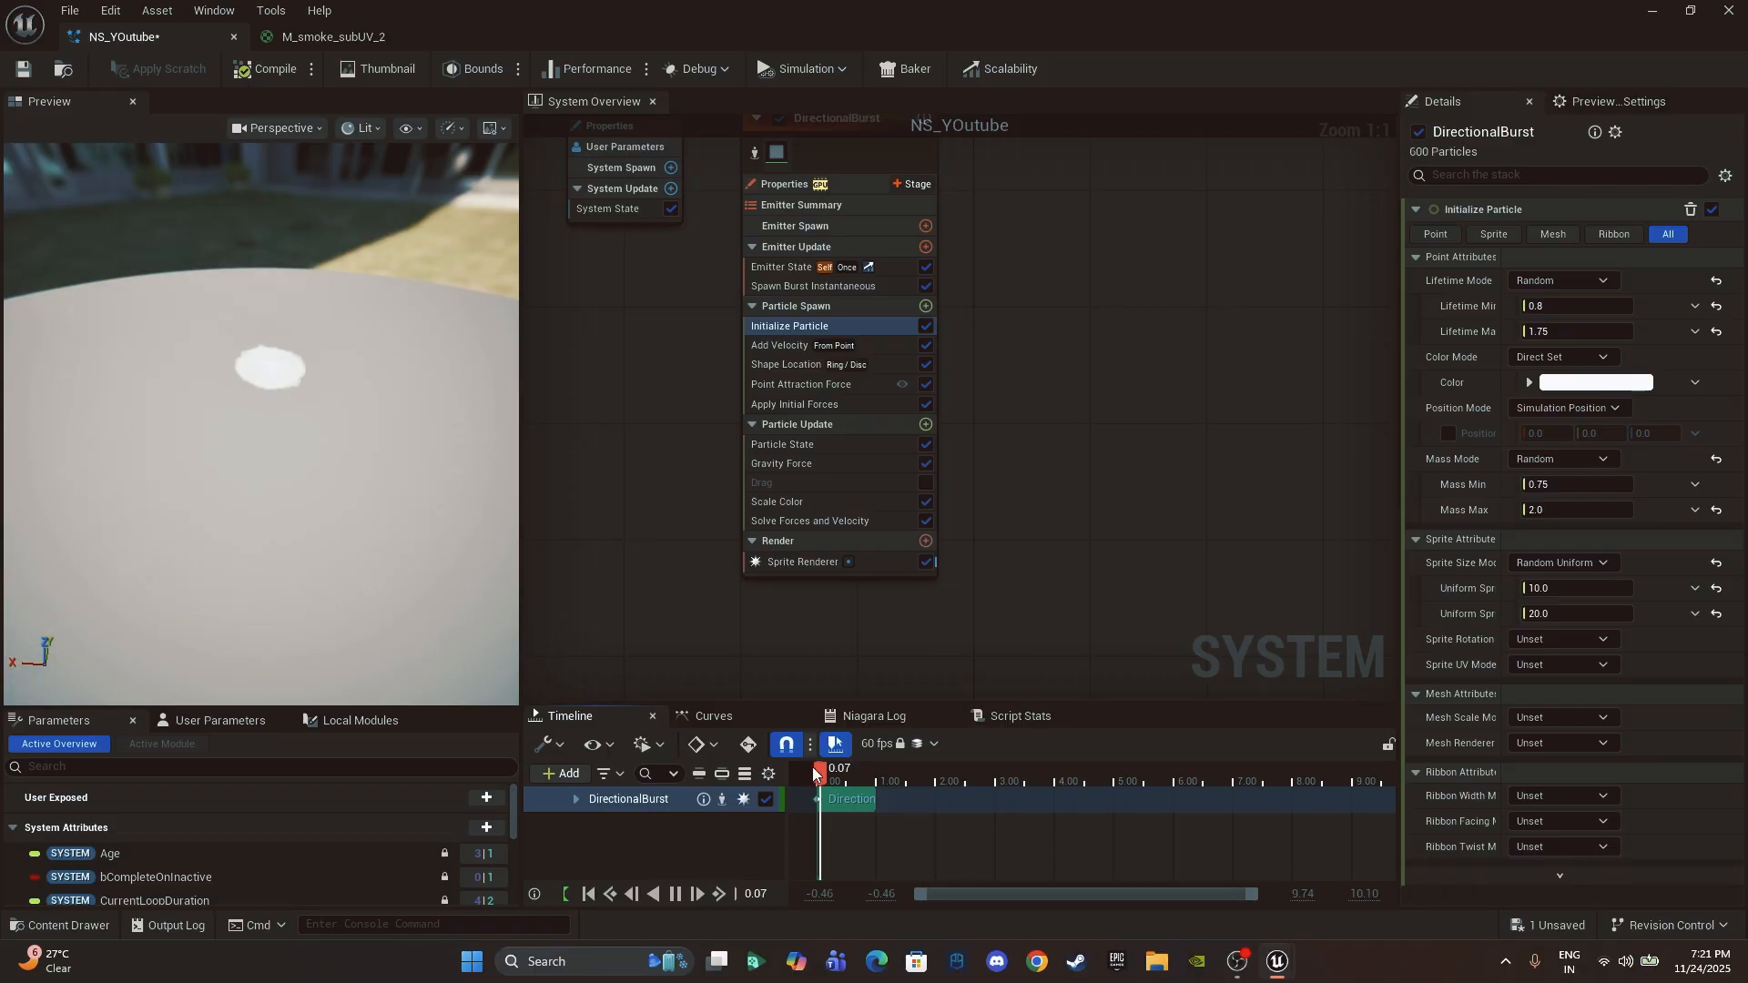
pyautogui.moveTo(223, 583); pyautogui.dragTo(455, 519)
pyautogui.moveTo(202, 460); pyautogui.dragTo(186, 459)
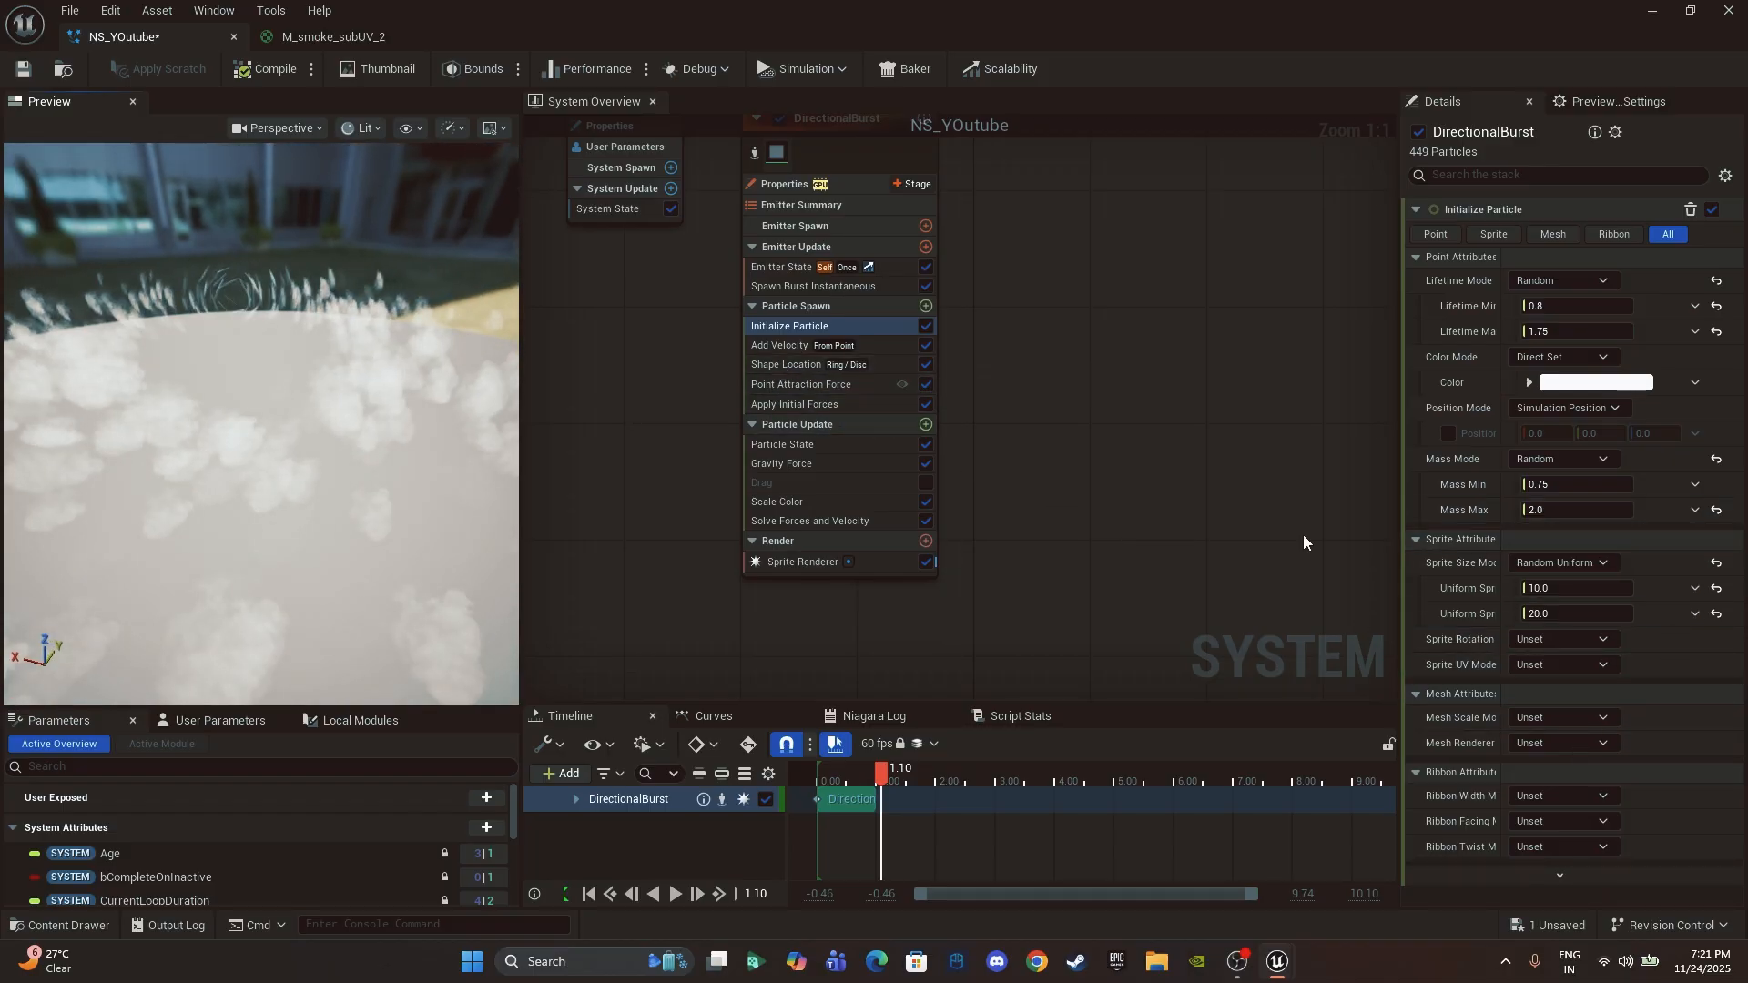
pyautogui.click(1568, 640)
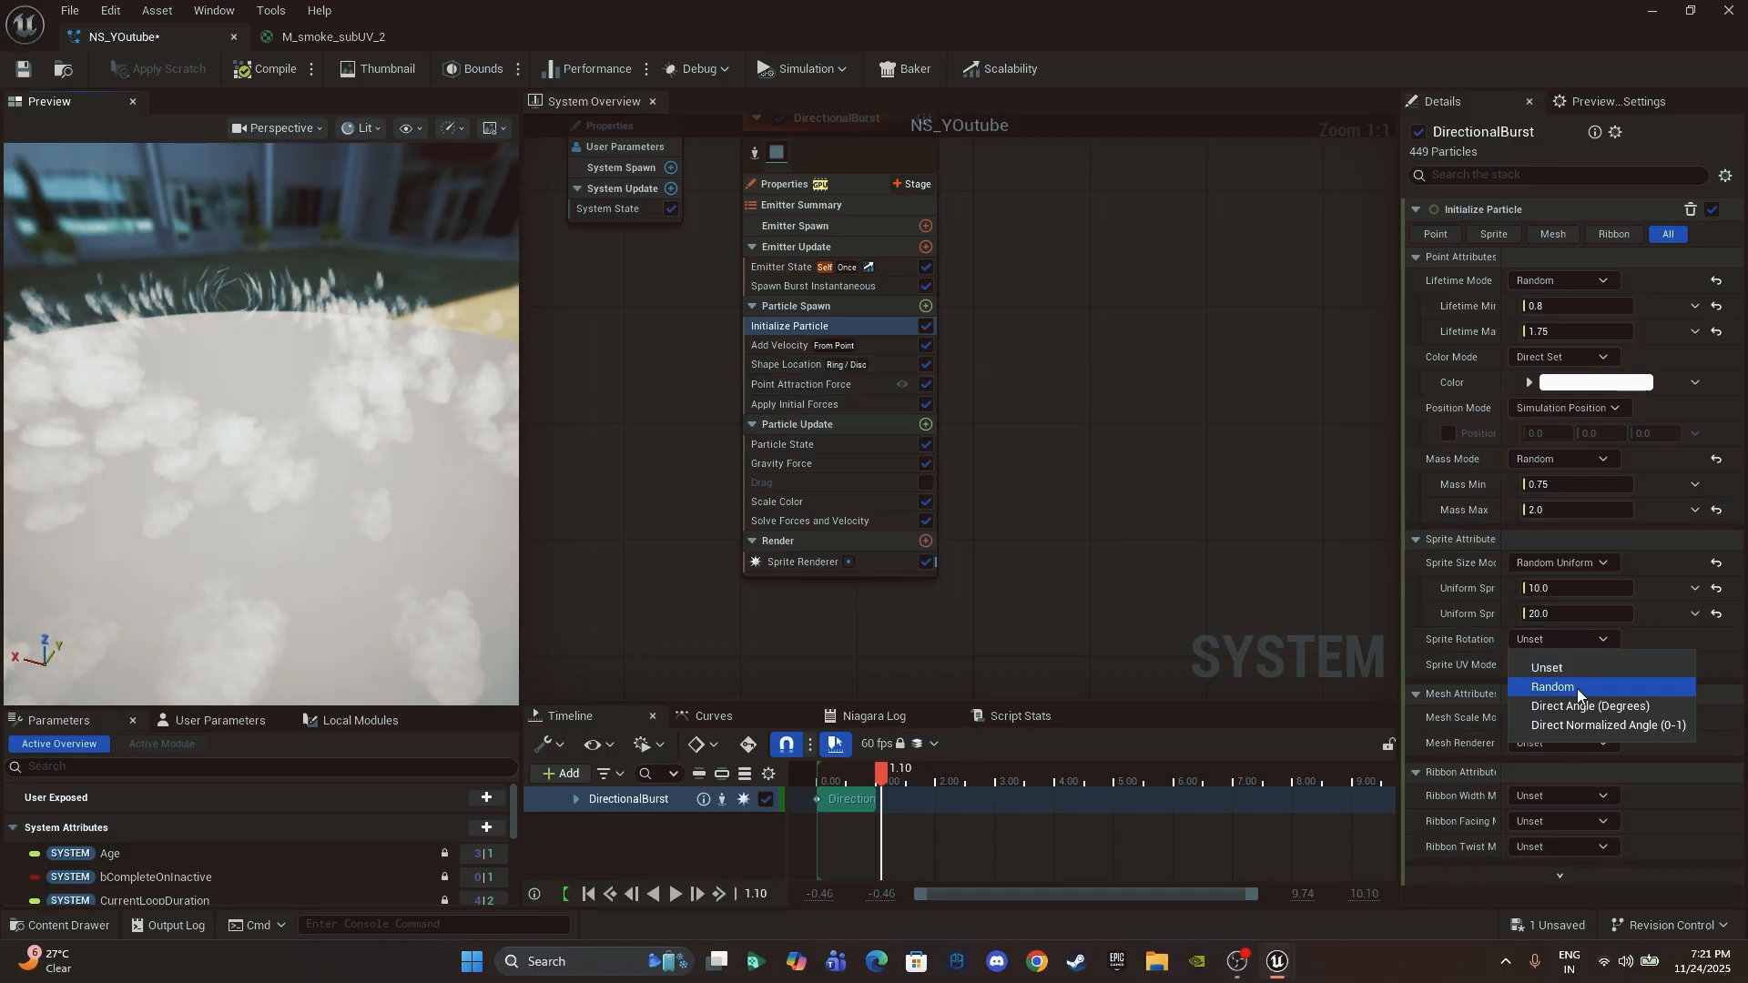
pyautogui.click(1552, 687)
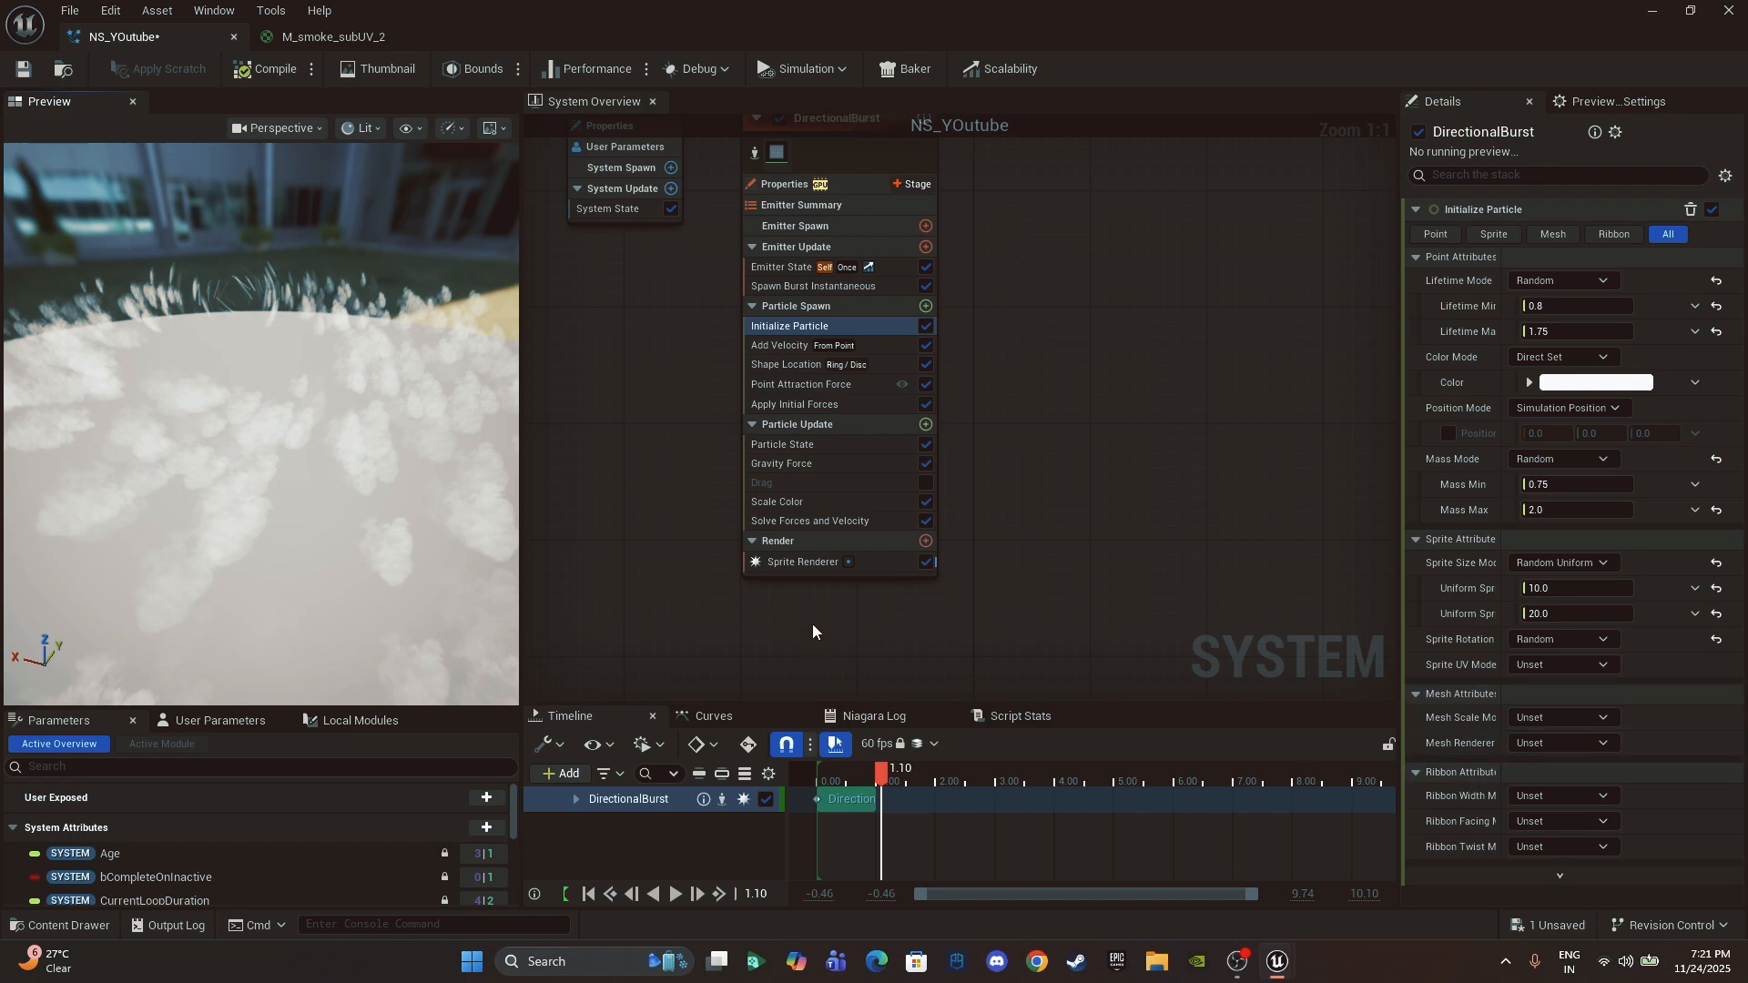
pyautogui.click(926, 540)
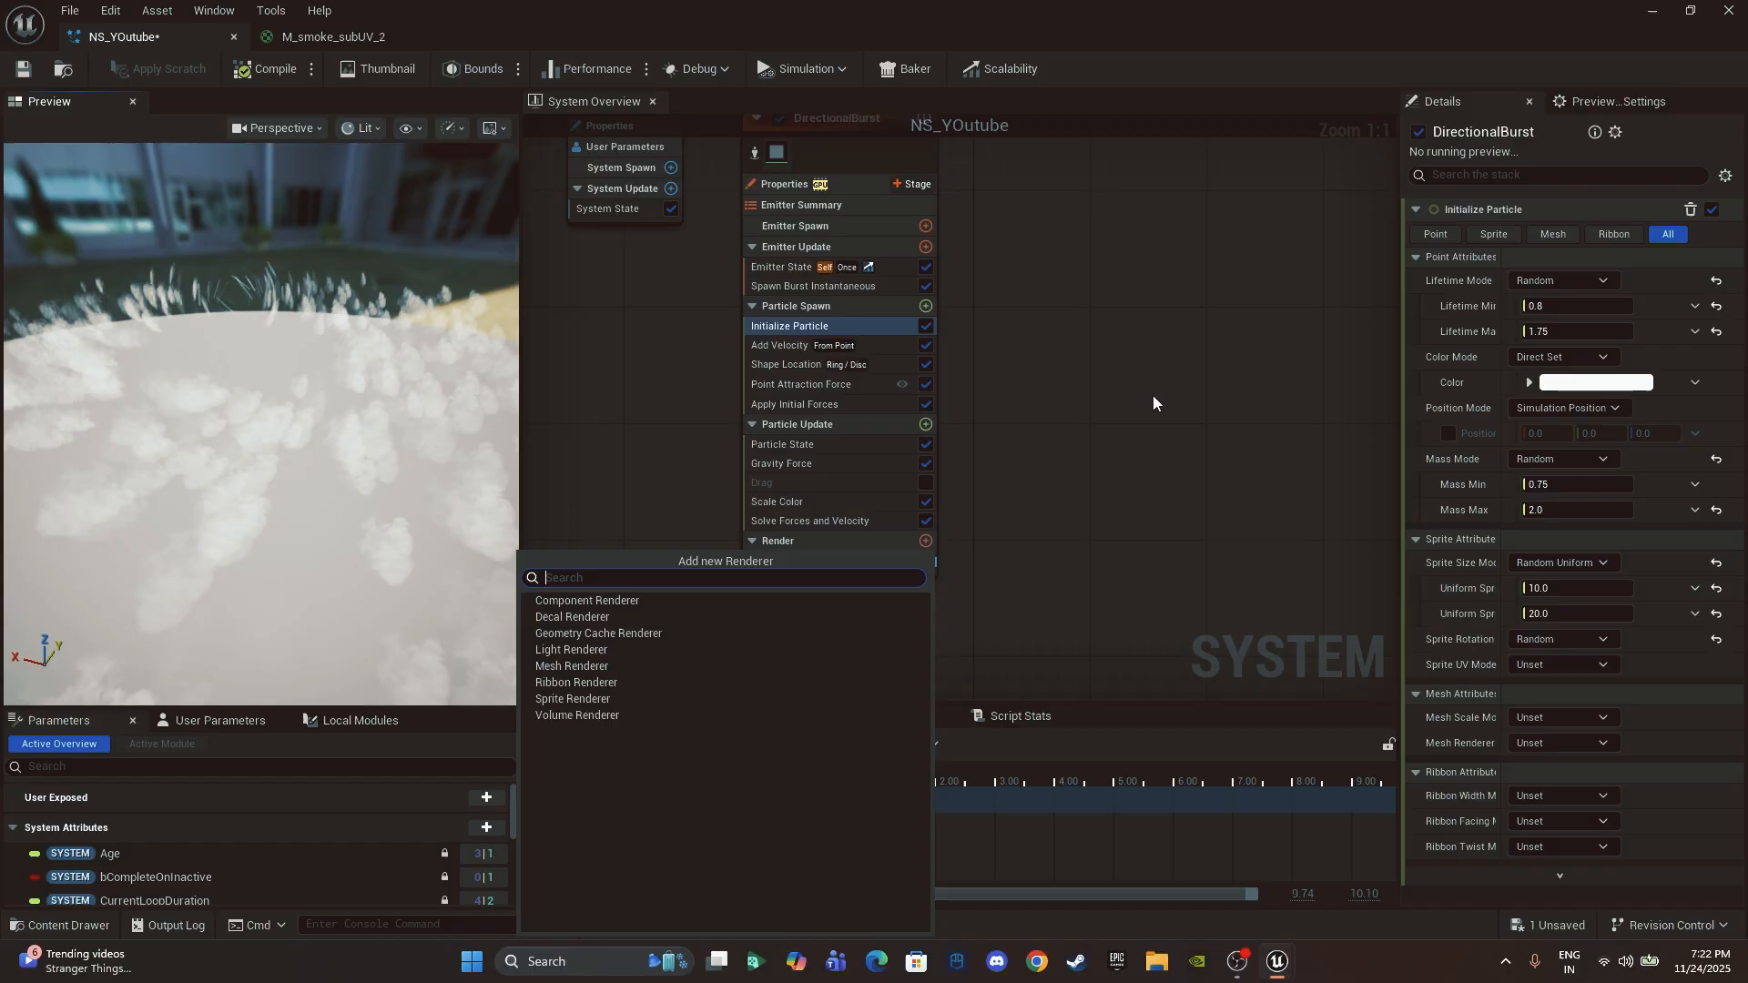
pyautogui.scroll(-2, 1138, 392)
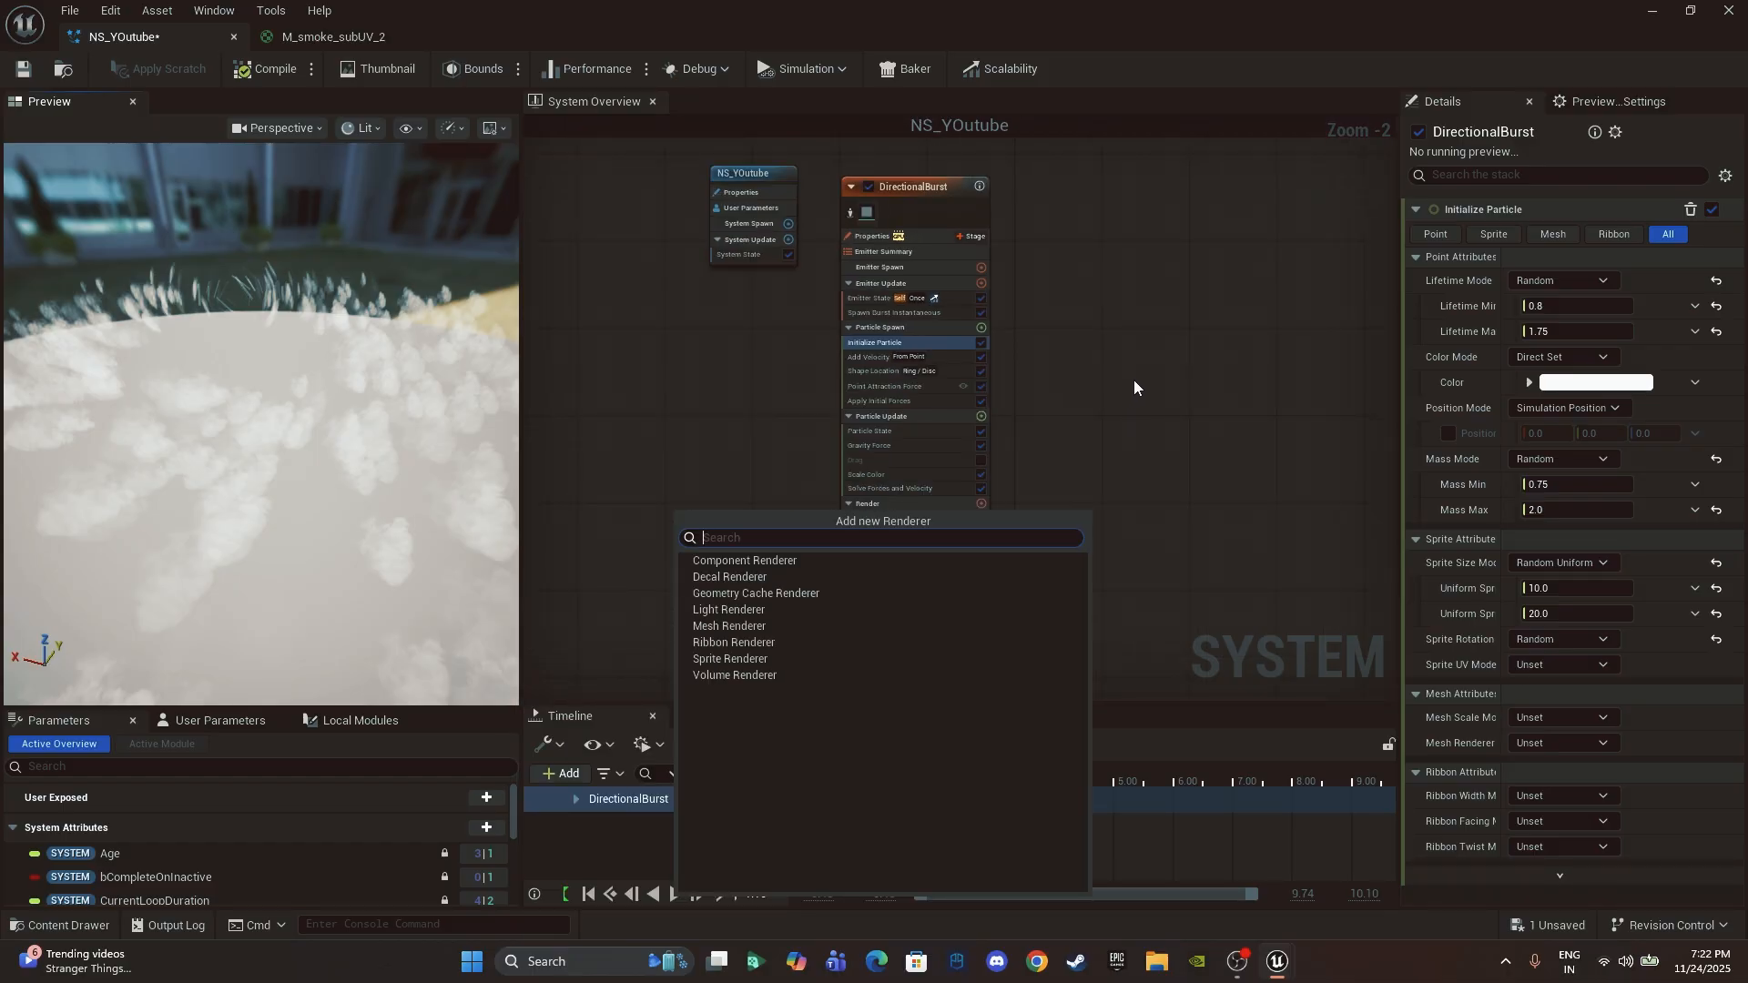
pyautogui.click(1143, 383)
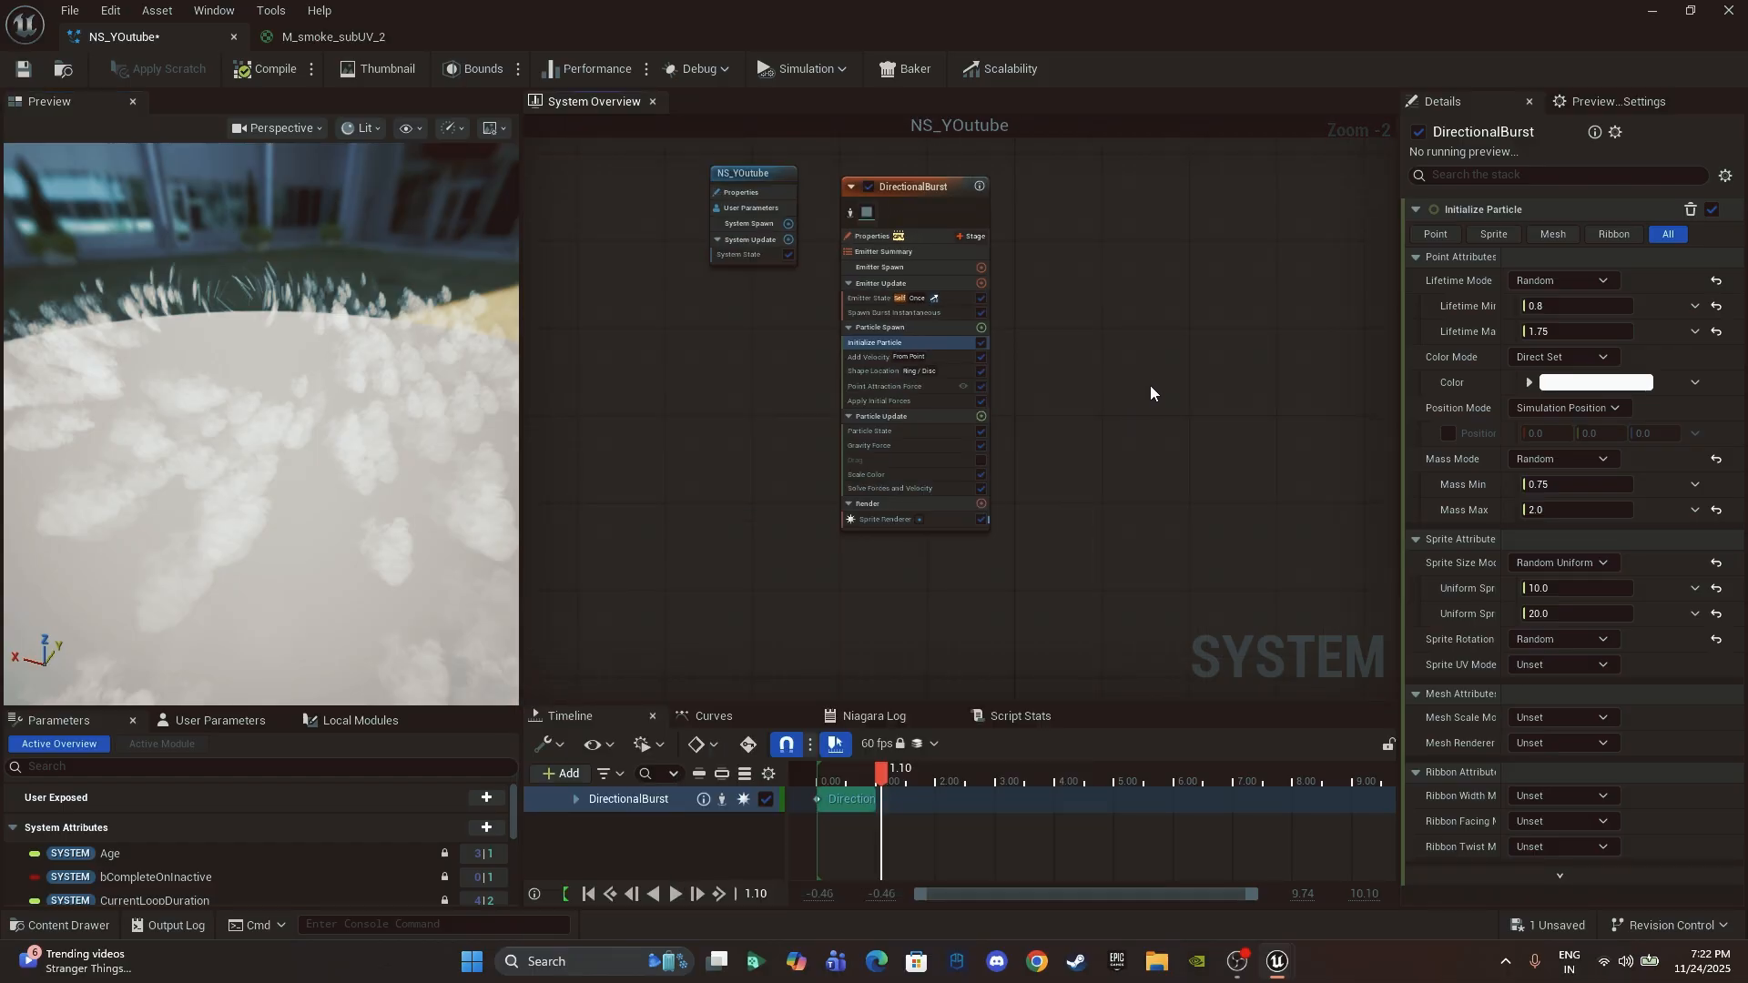
# Step: Set Initialize Particle's Color to light orange, hex FFC171FF, and replay the burst in the preview
pyautogui.click(1581, 383)
pyautogui.moveTo(1268, 526); pyautogui.dragTo(1336, 554)
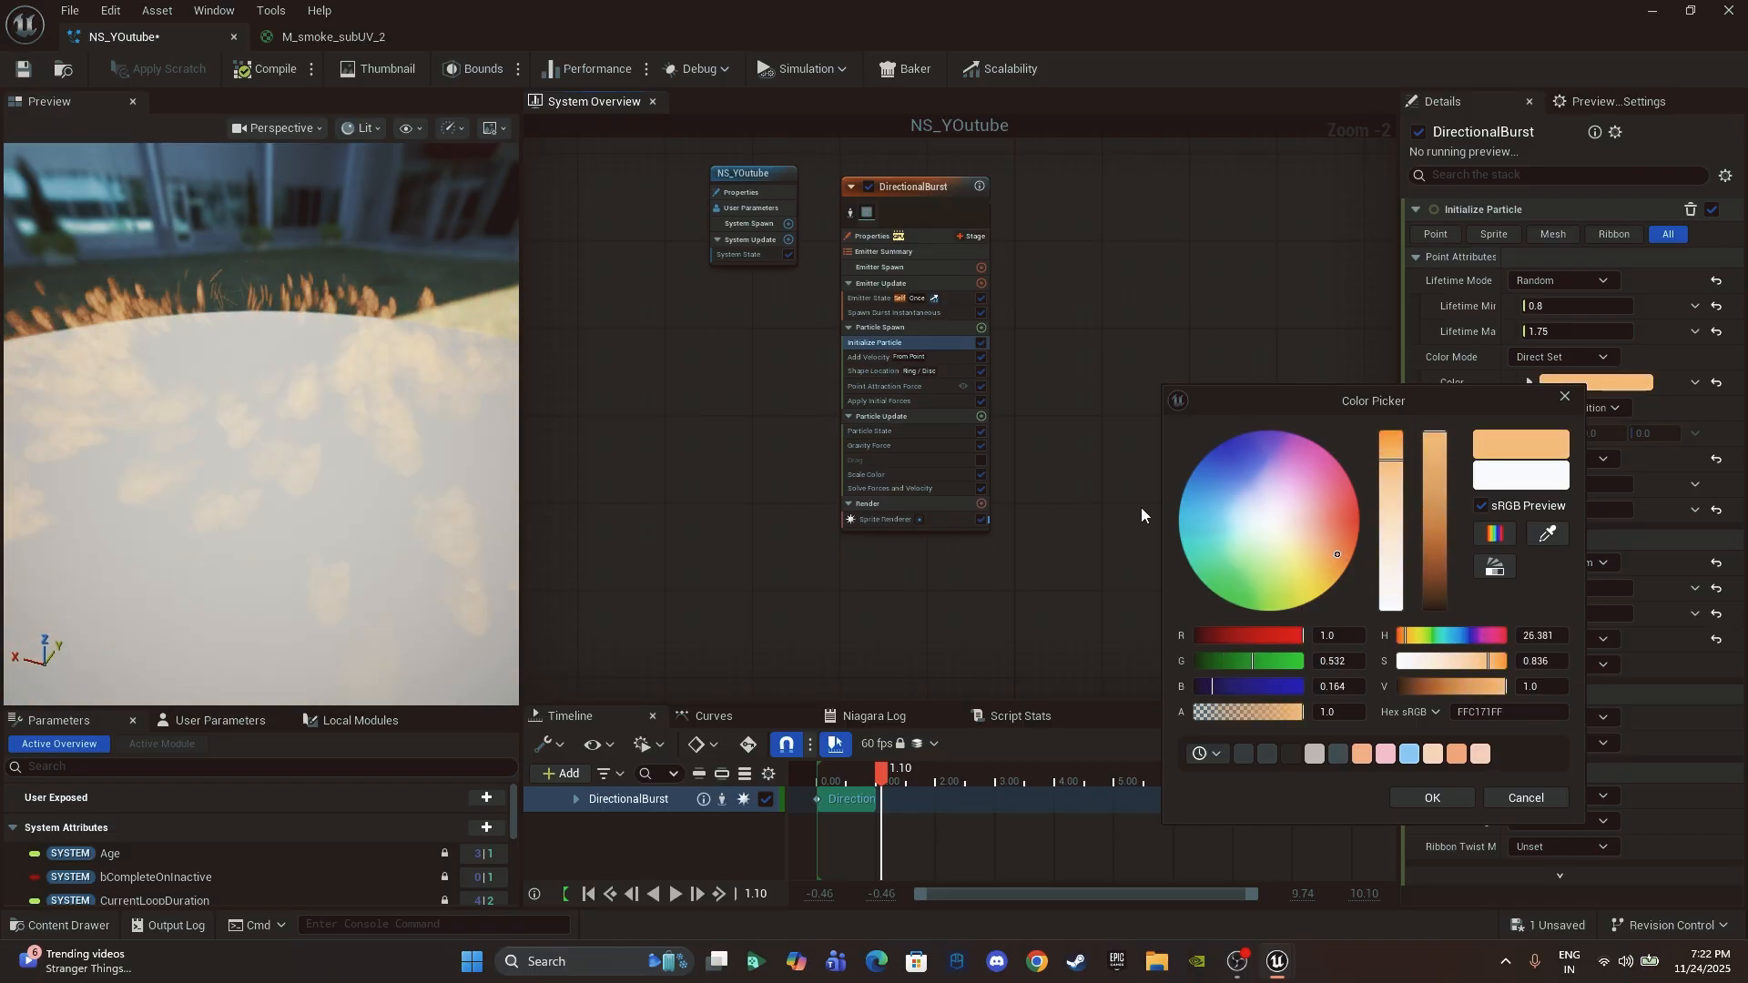
pyautogui.click(1457, 798)
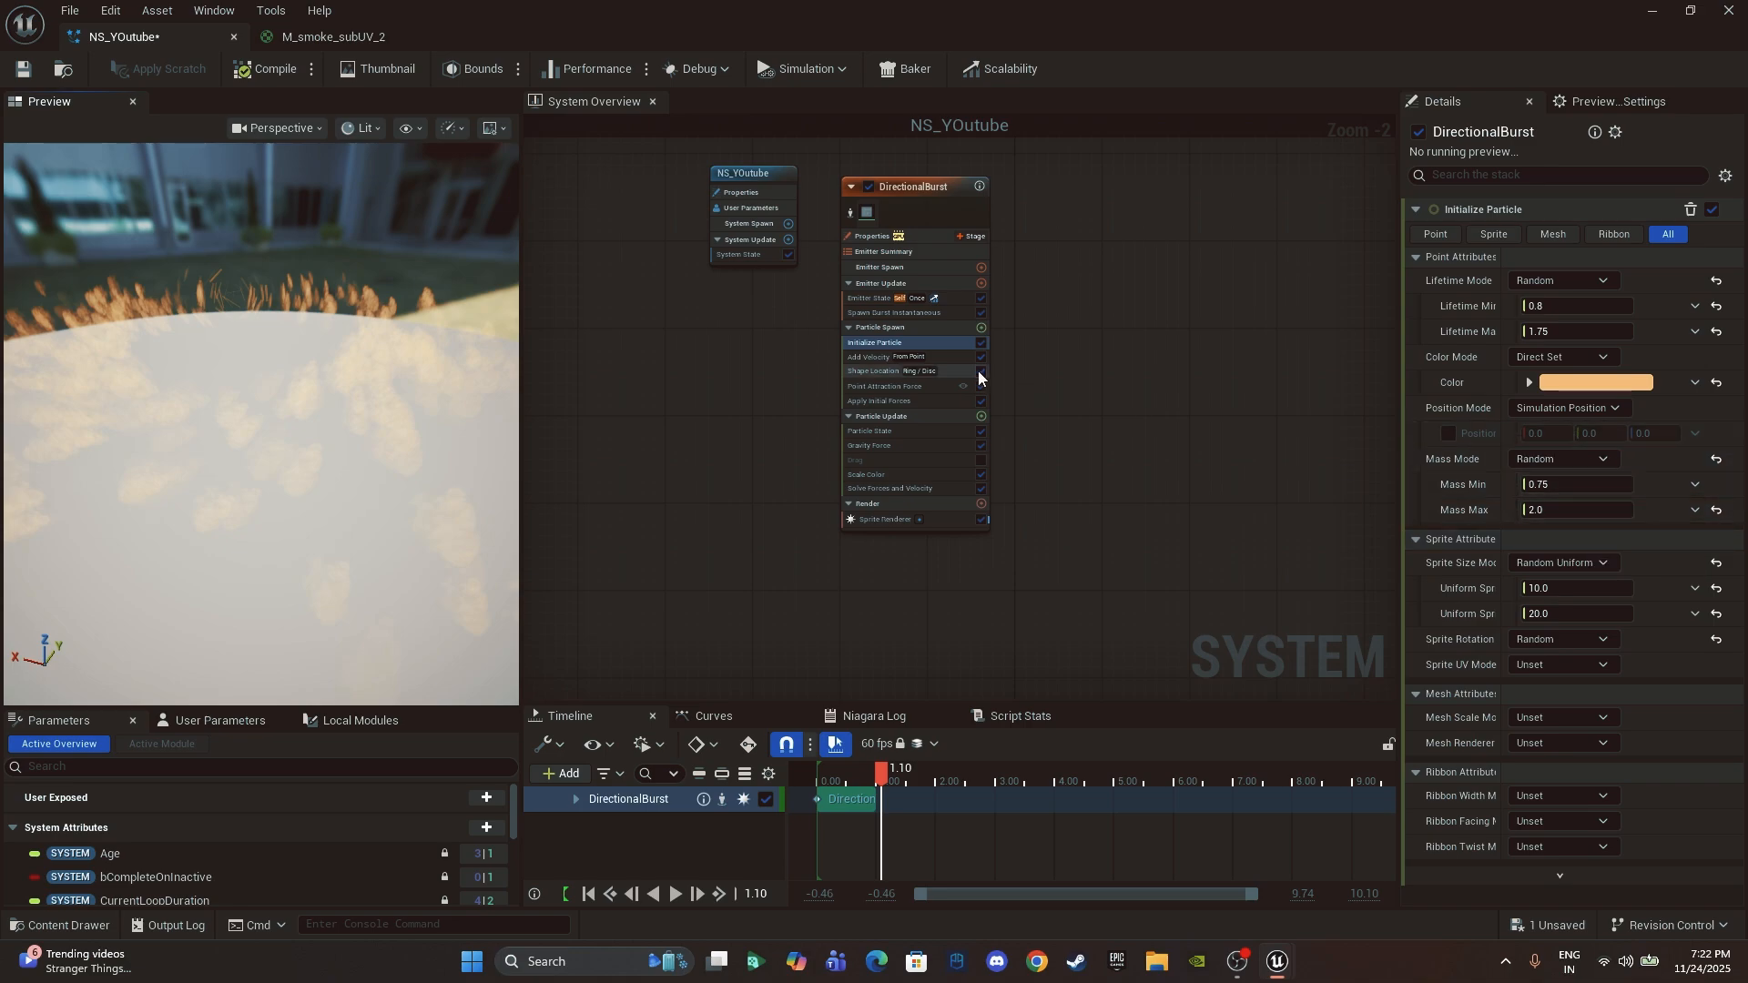
pyautogui.scroll(2, 1031, 399)
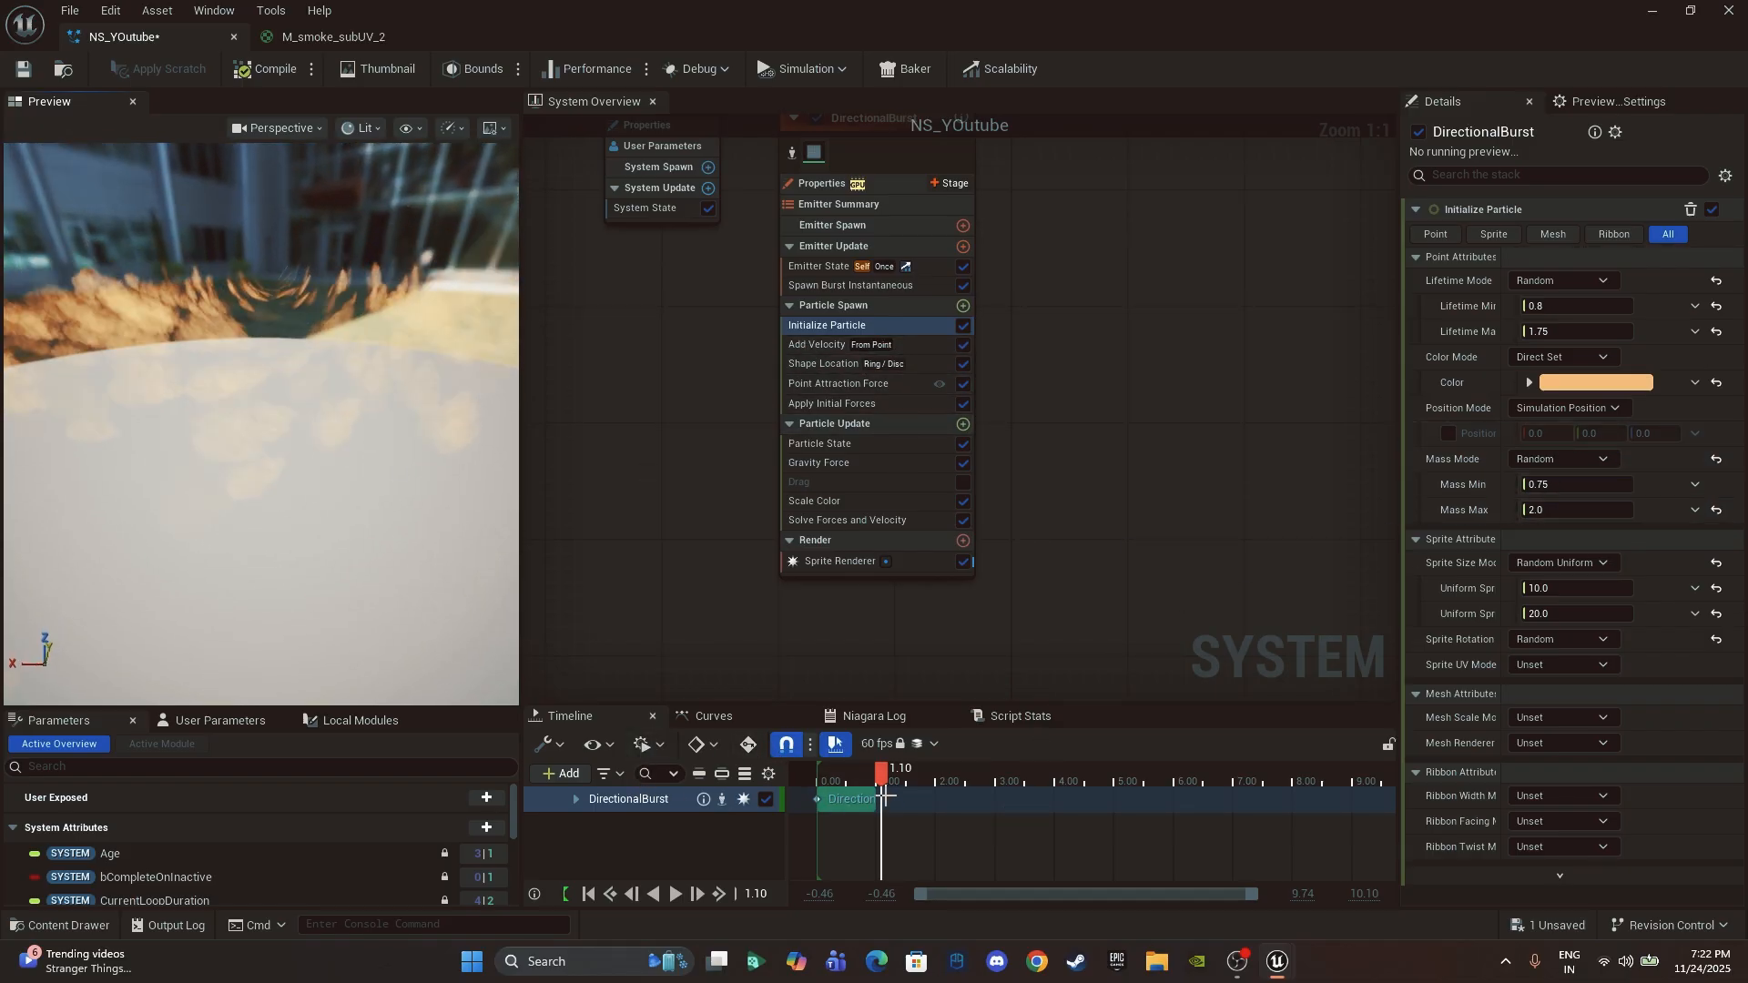
pyautogui.click(818, 781)
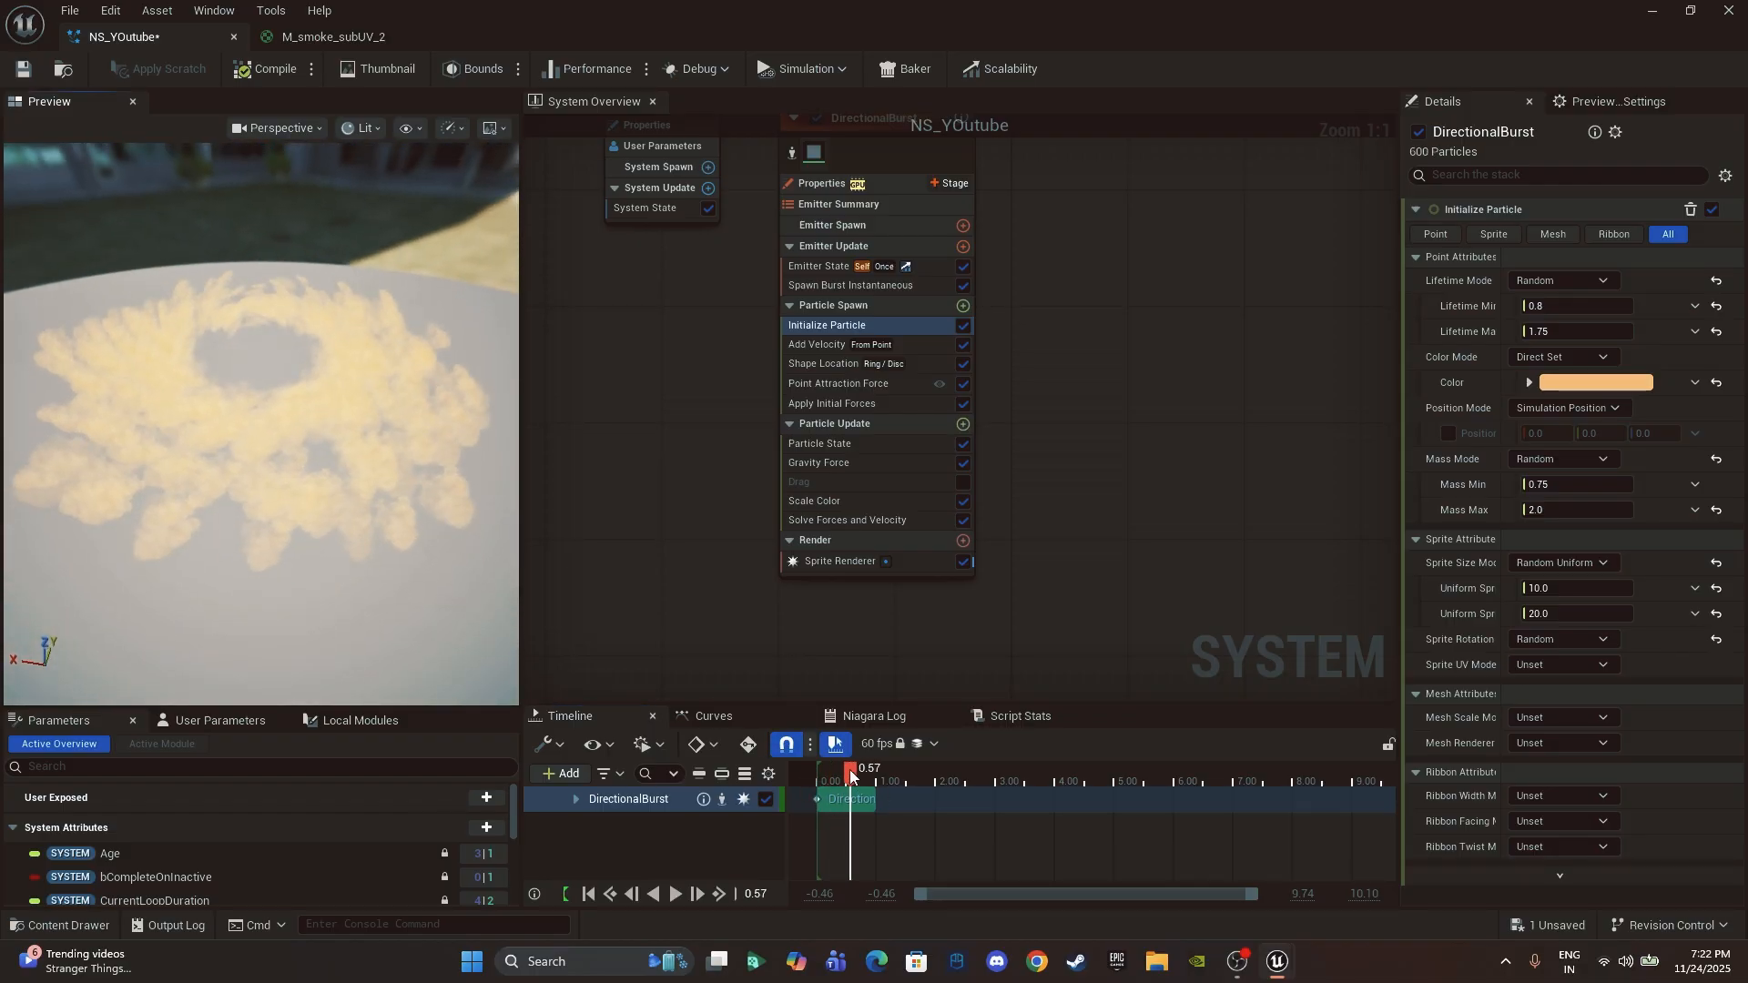
pyautogui.moveTo(849, 768); pyautogui.dragTo(799, 778)
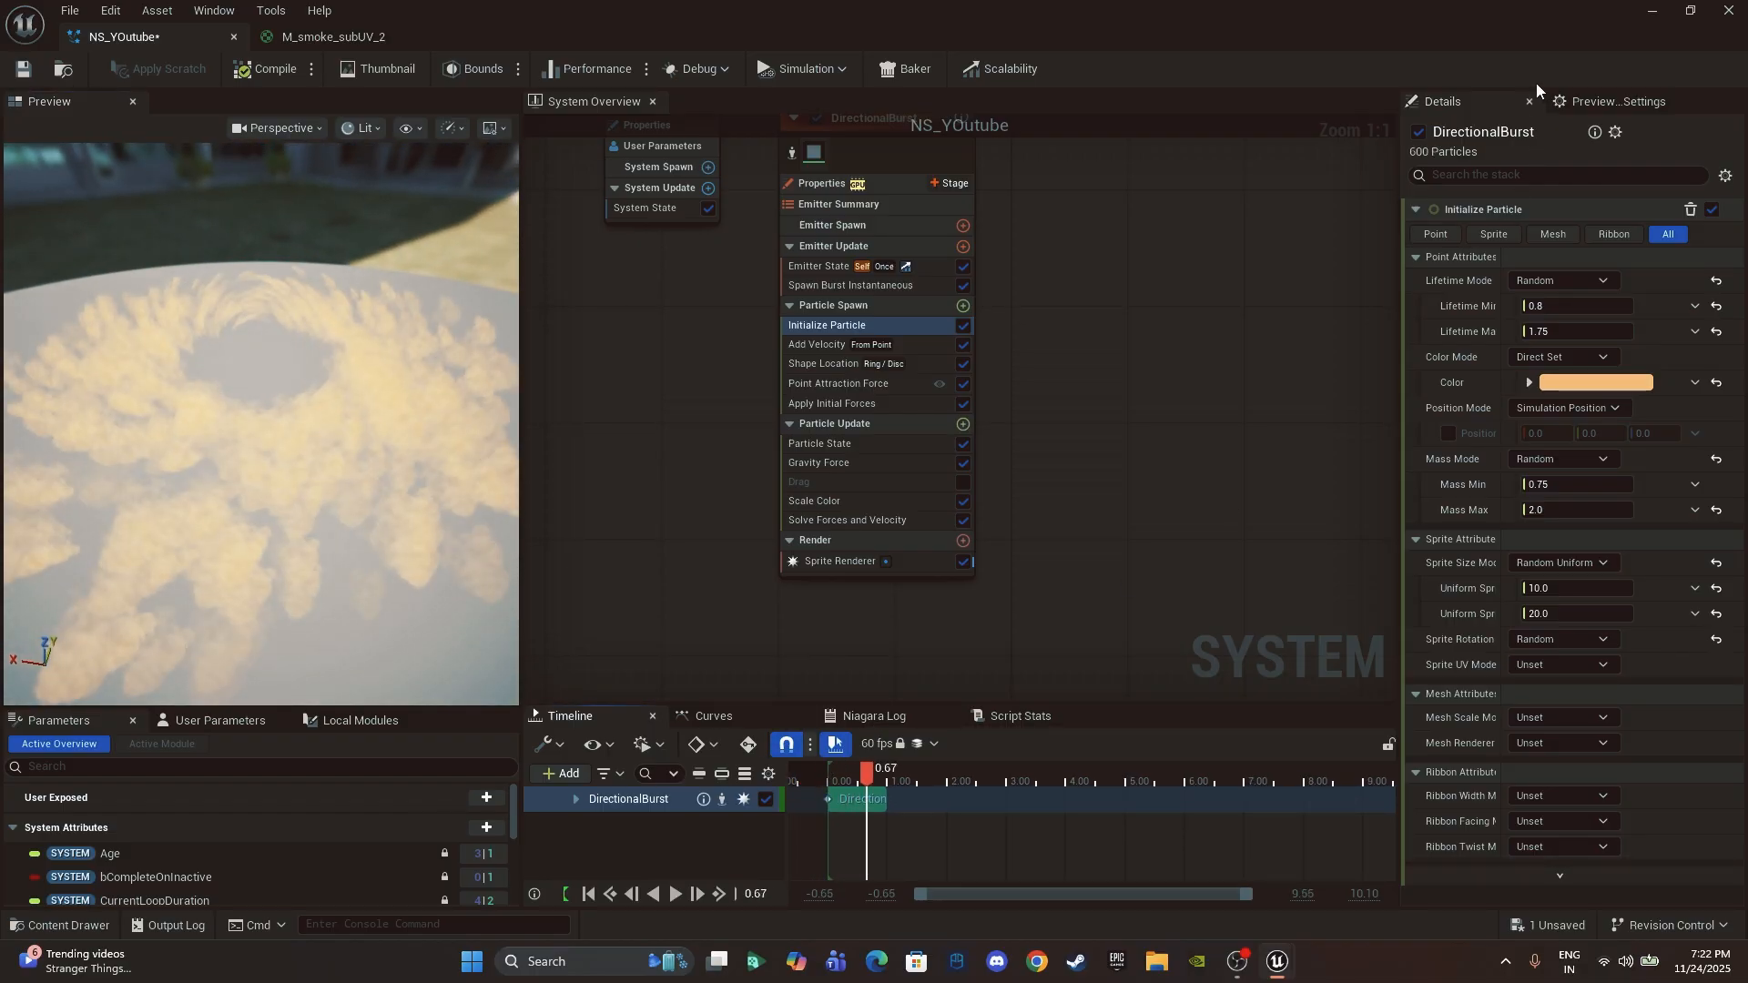
# Step: Disable Show Environment in the preview scene settings and replay the orange smoke burst against the plain background
pyautogui.click(1603, 101)
pyautogui.click(1558, 315)
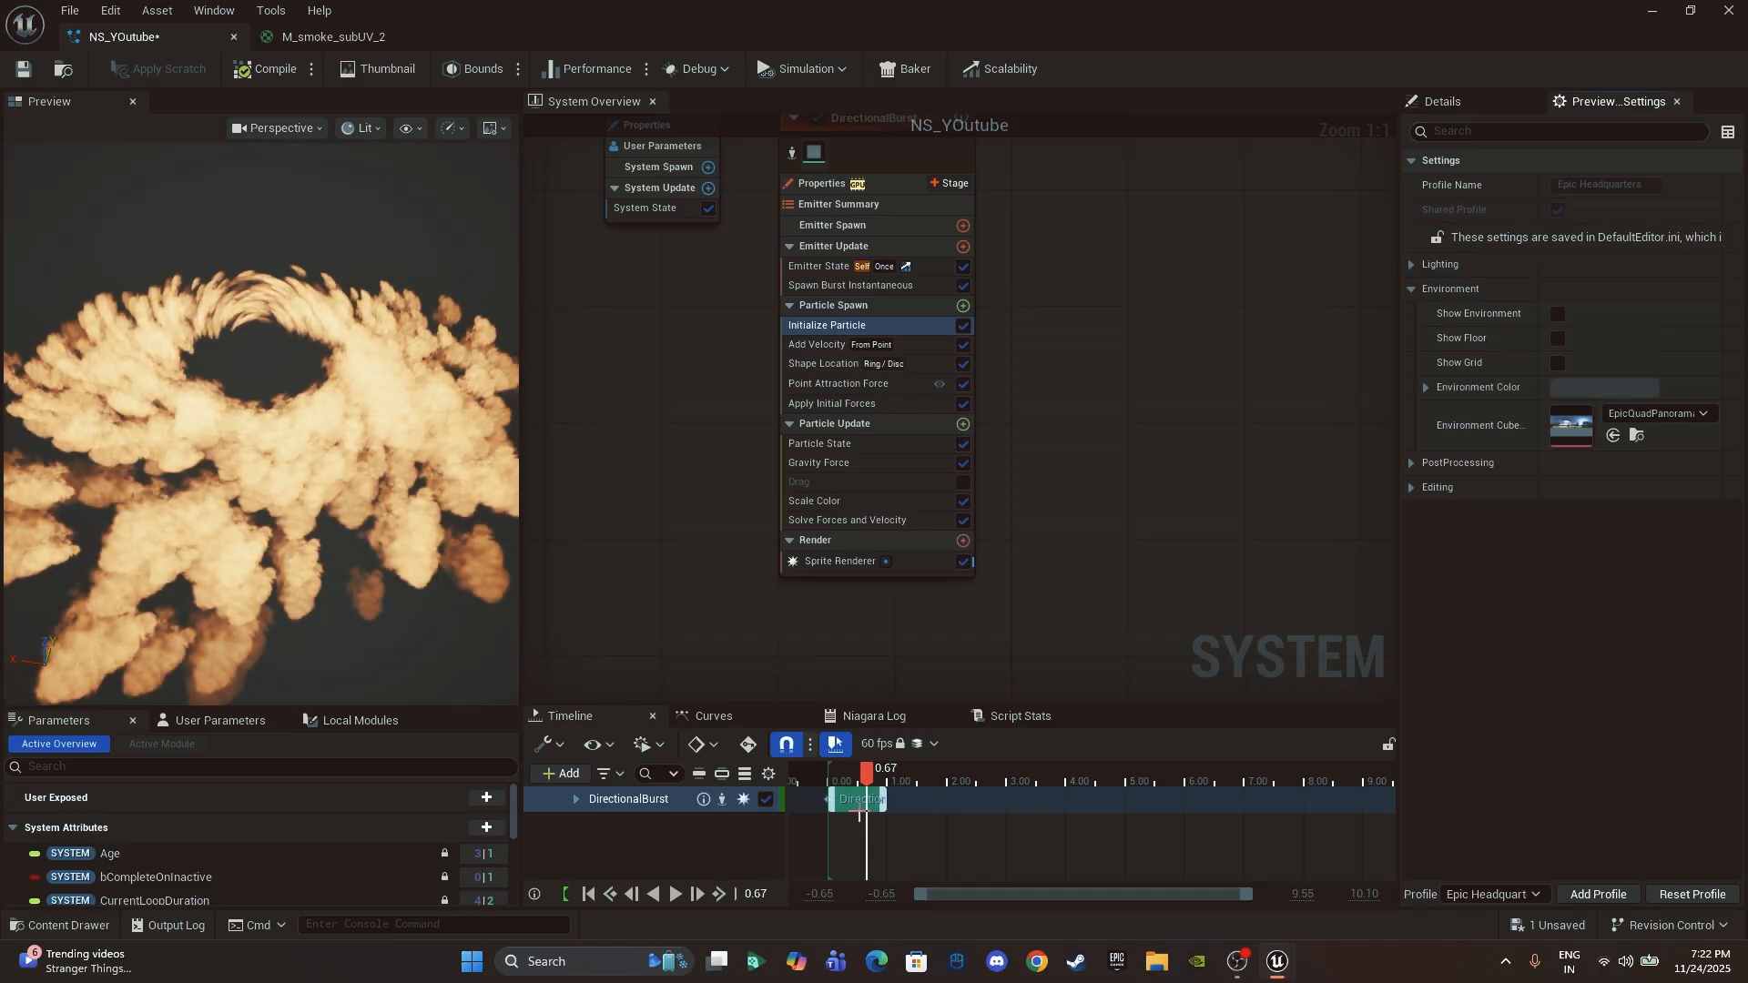
pyautogui.moveTo(866, 769); pyautogui.dragTo(825, 769)
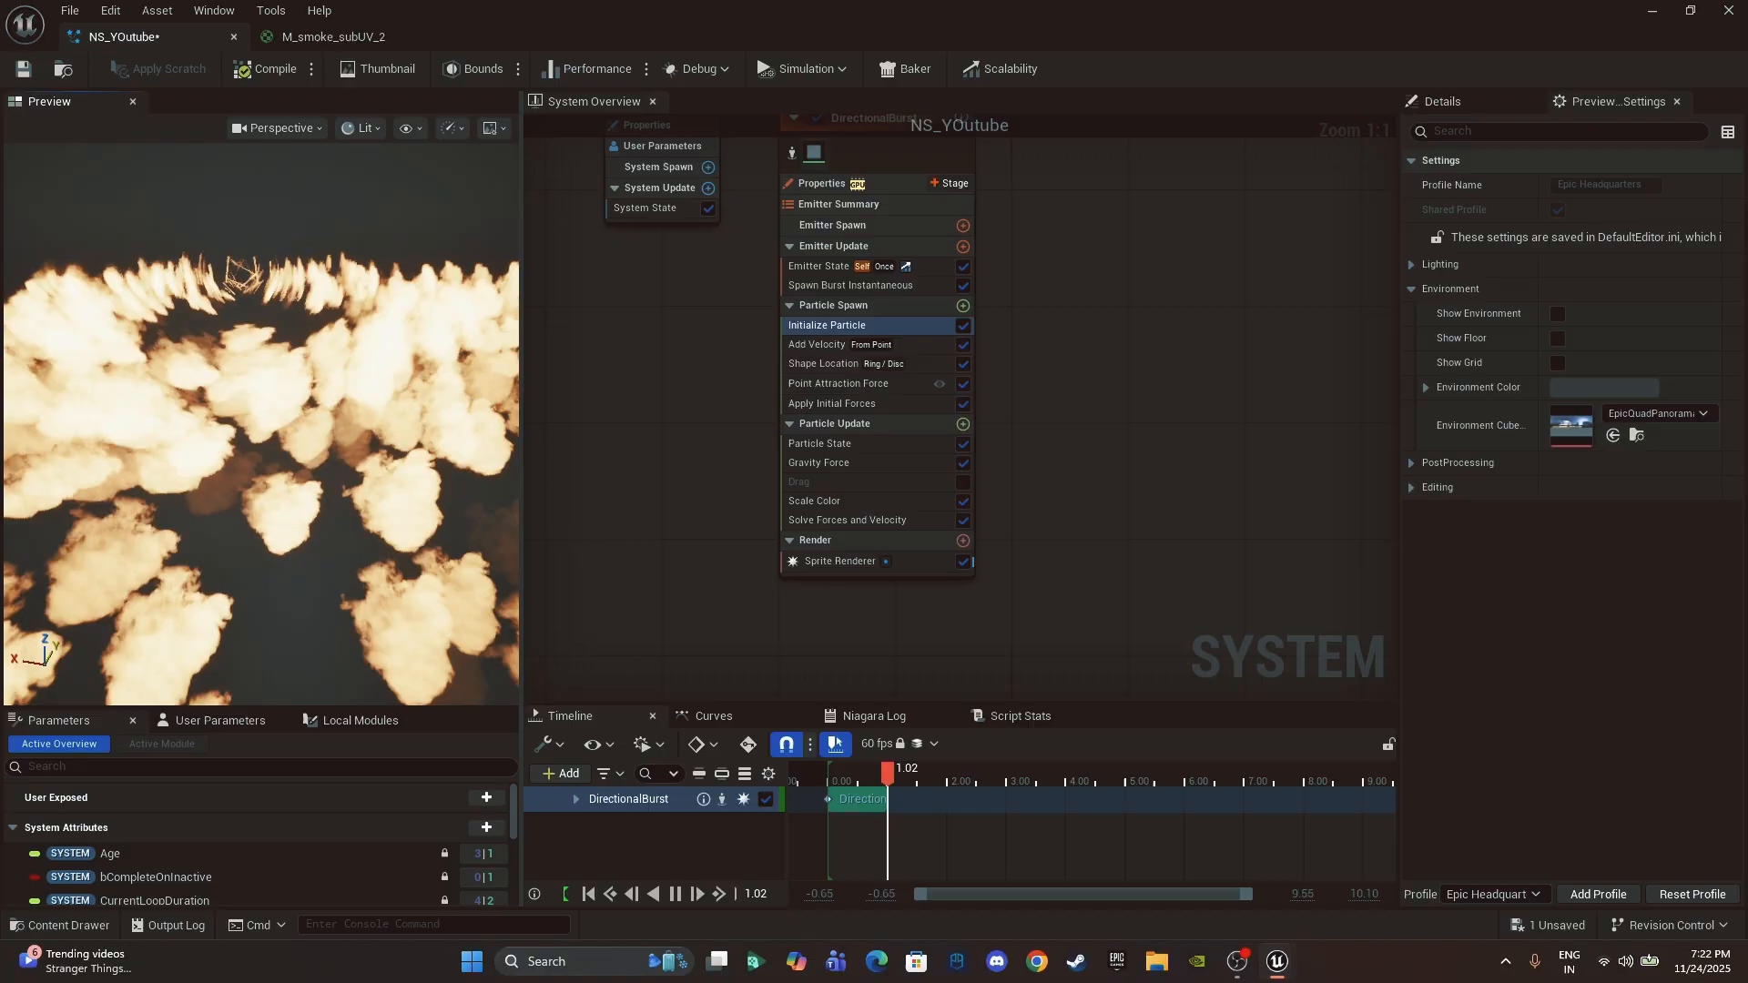
# Step: Rewind the burst preview to about 0.28 and turn on Show Environment in the preview scene settings
pyautogui.moveTo(324, 461); pyautogui.dragTo(410, 474)
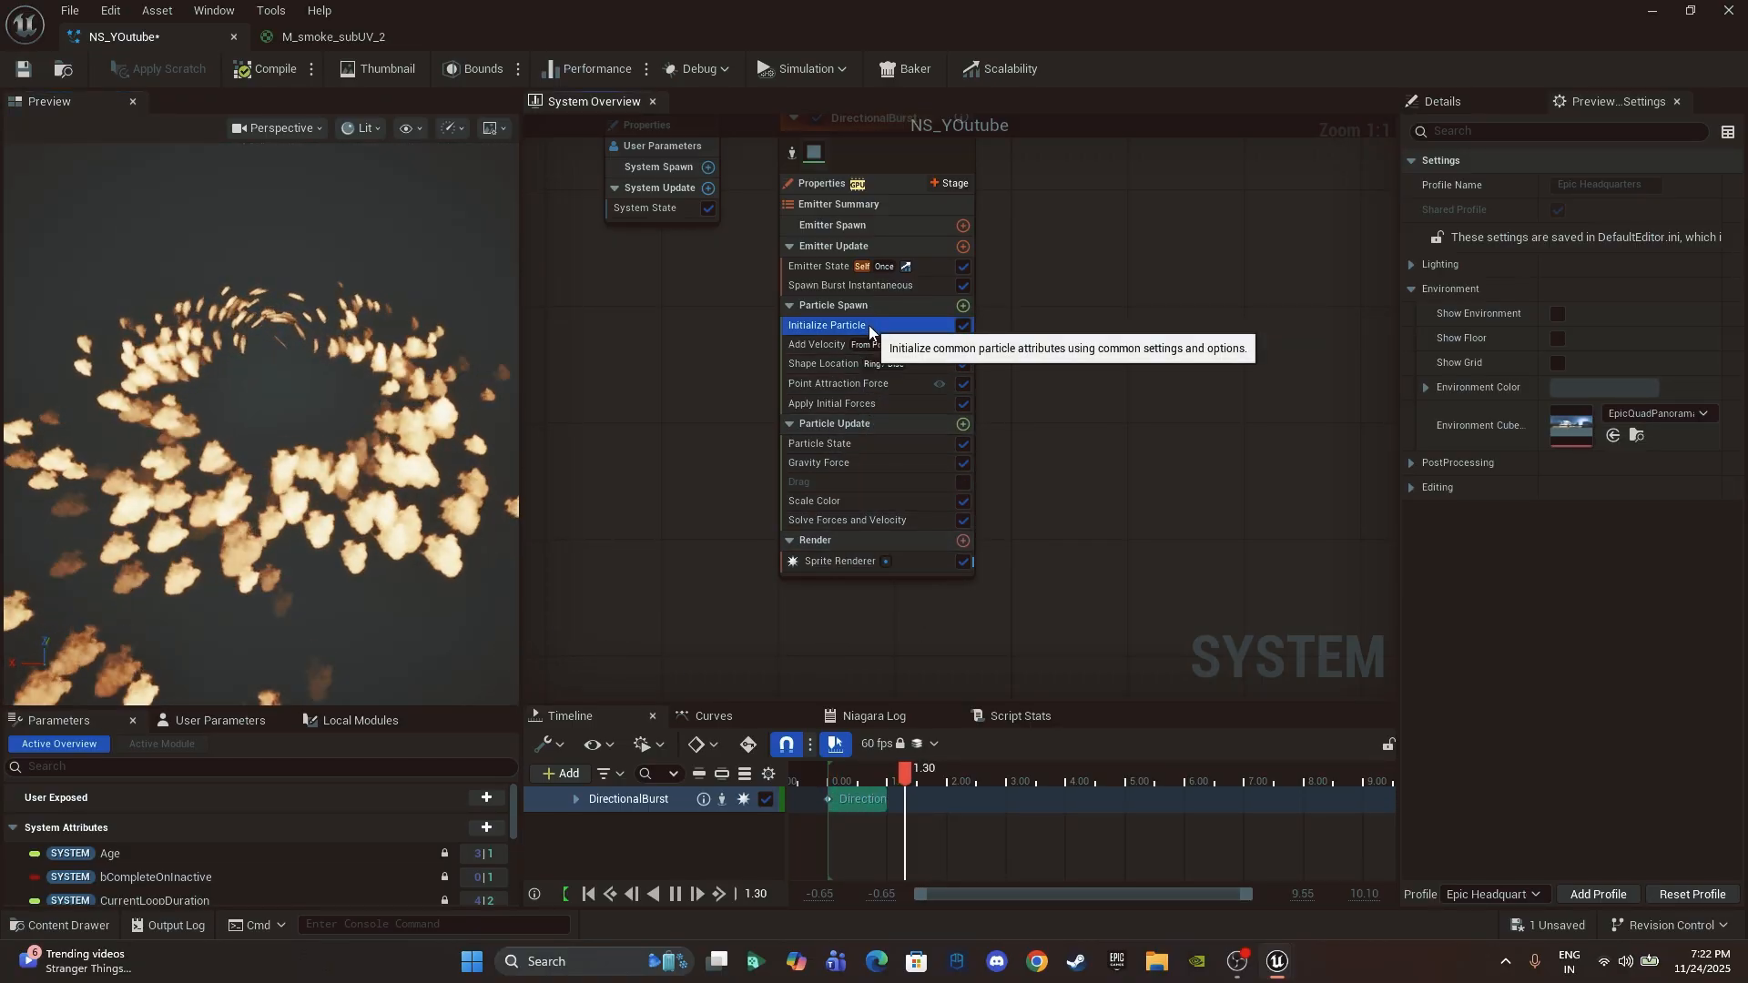
pyautogui.click(844, 774)
pyautogui.click(844, 774)
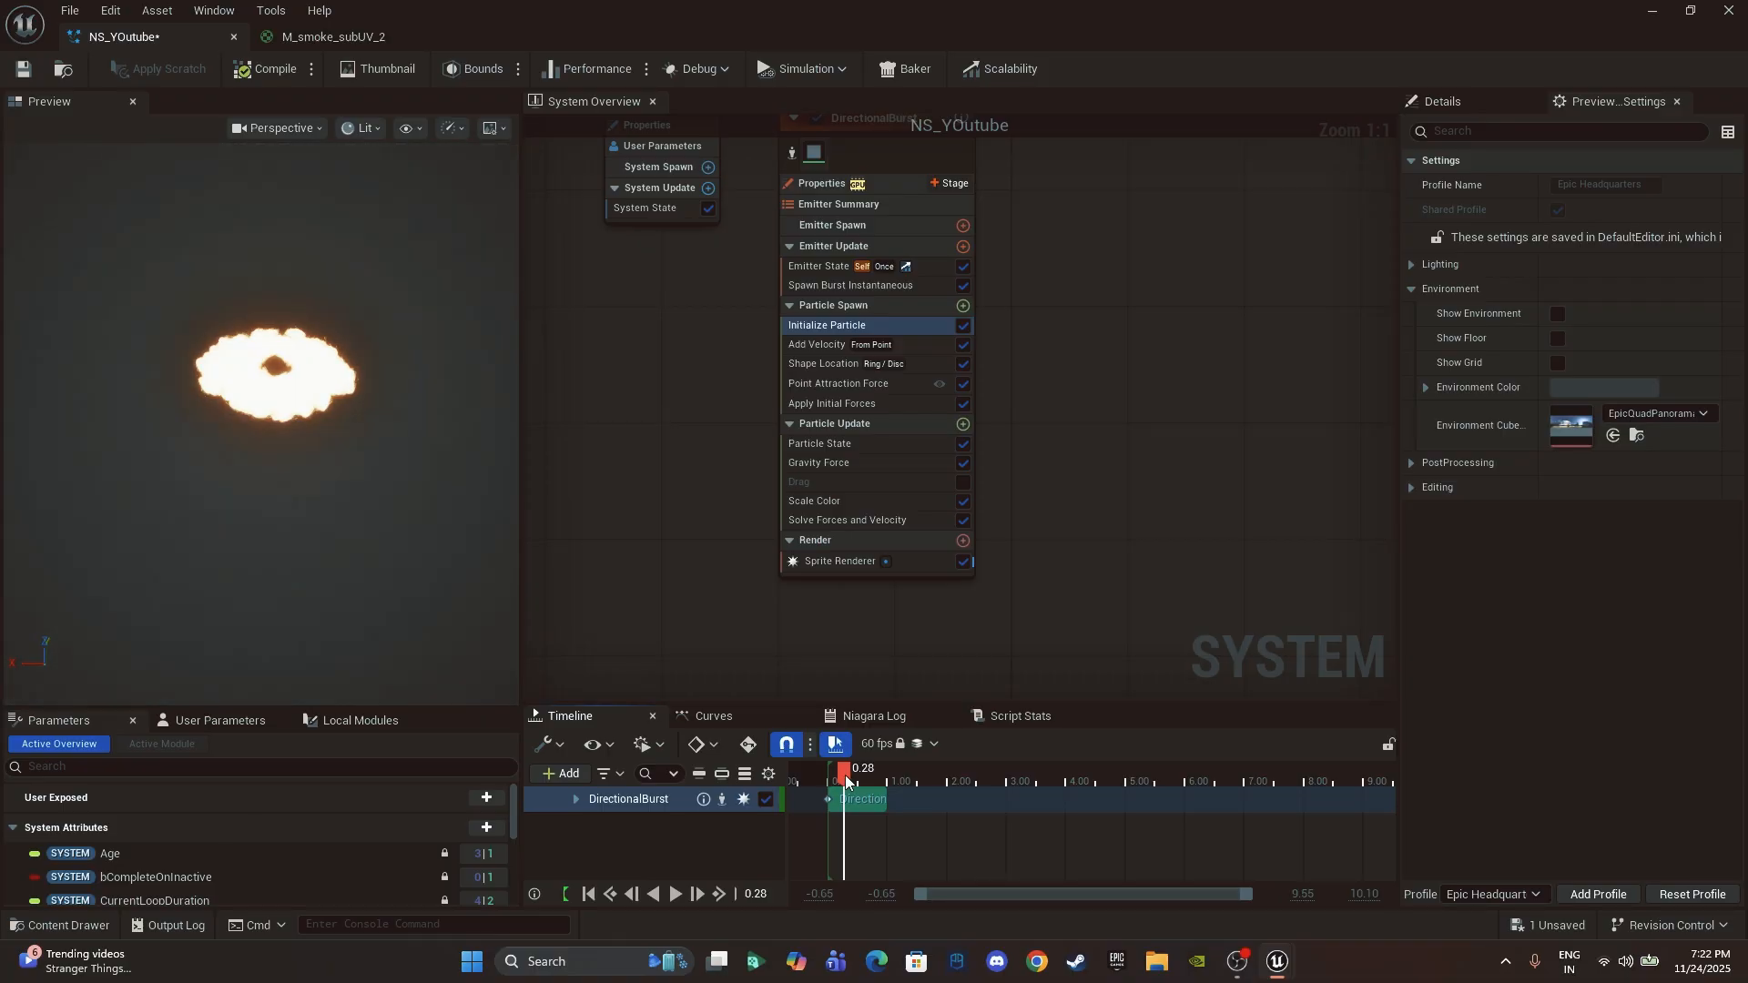
pyautogui.click(1559, 314)
pyautogui.click(1446, 102)
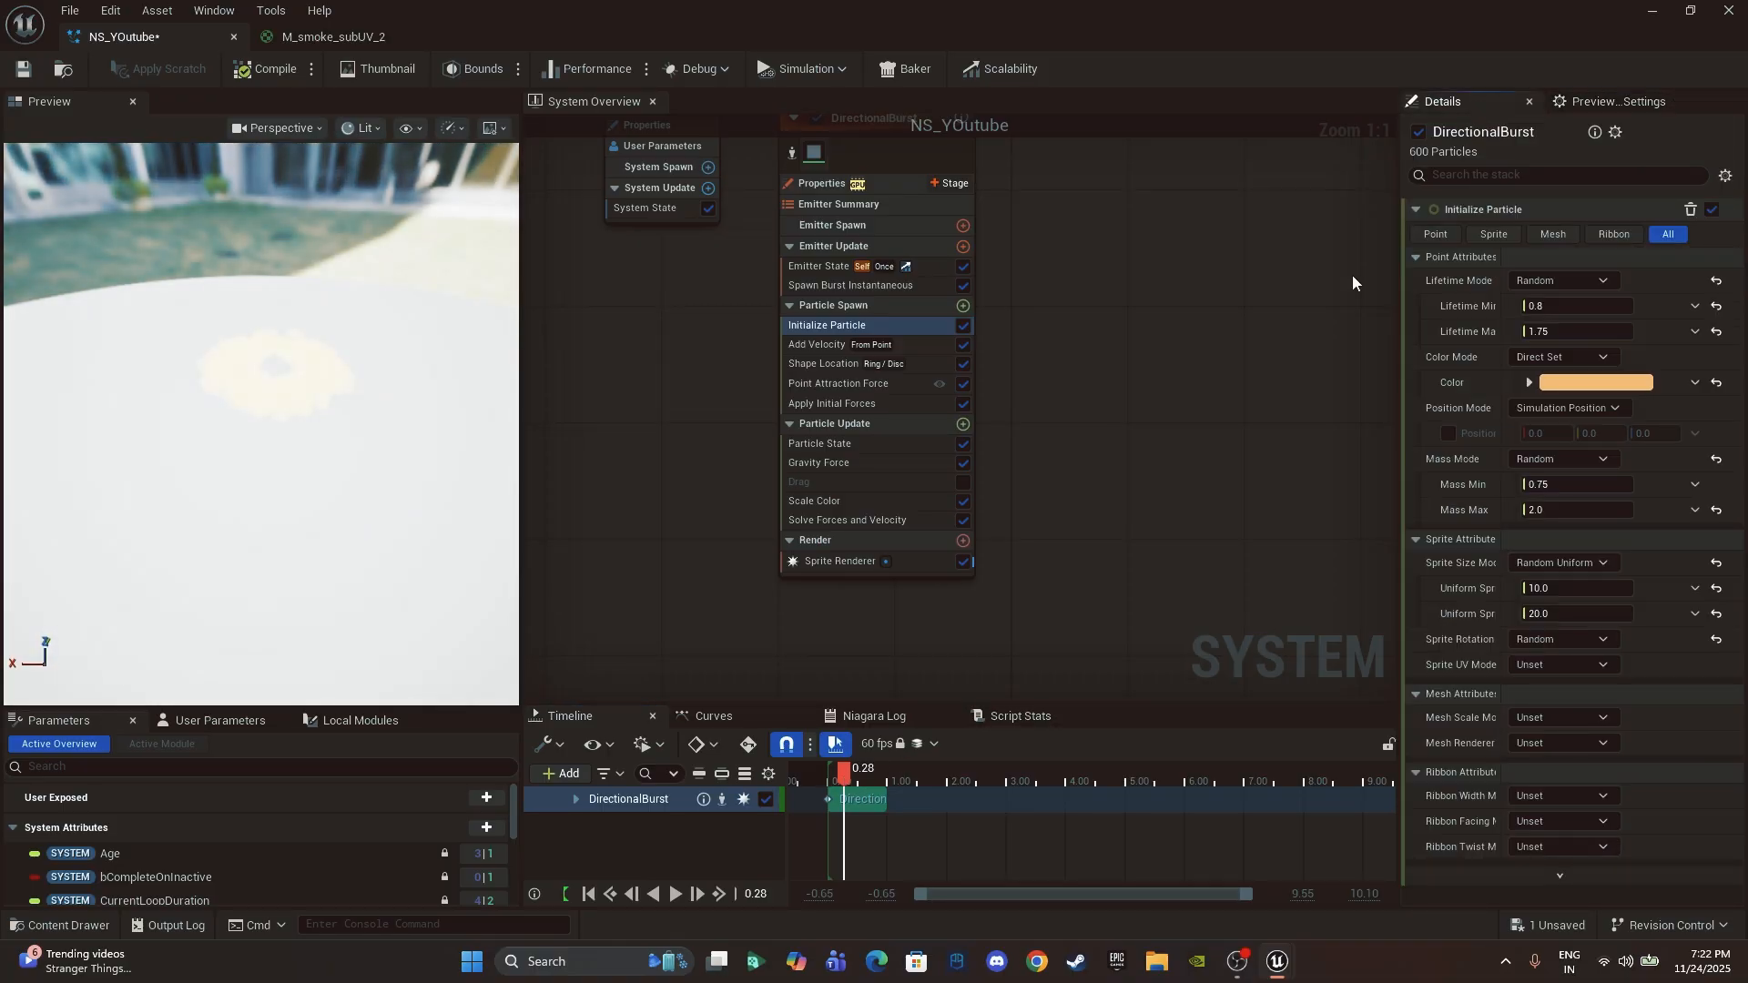
# Step: Enable the Drag module in Particle Update and play back the burst in the preview
pyautogui.click(824, 484)
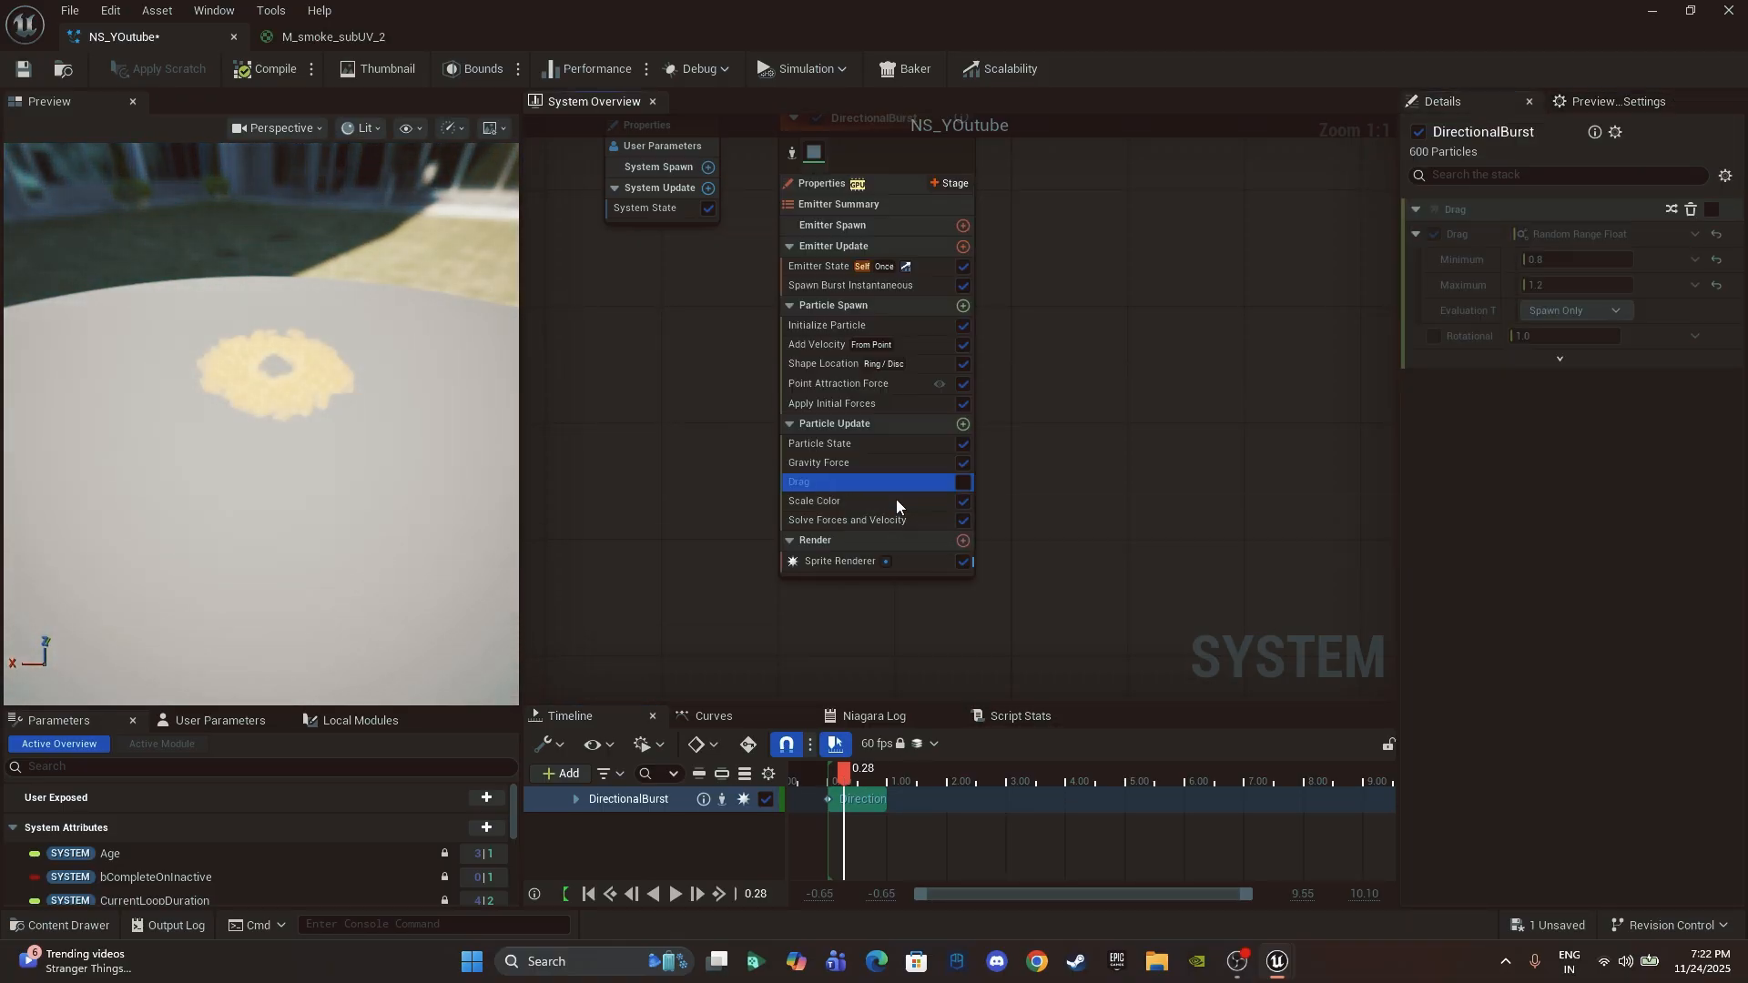
pyautogui.click(962, 482)
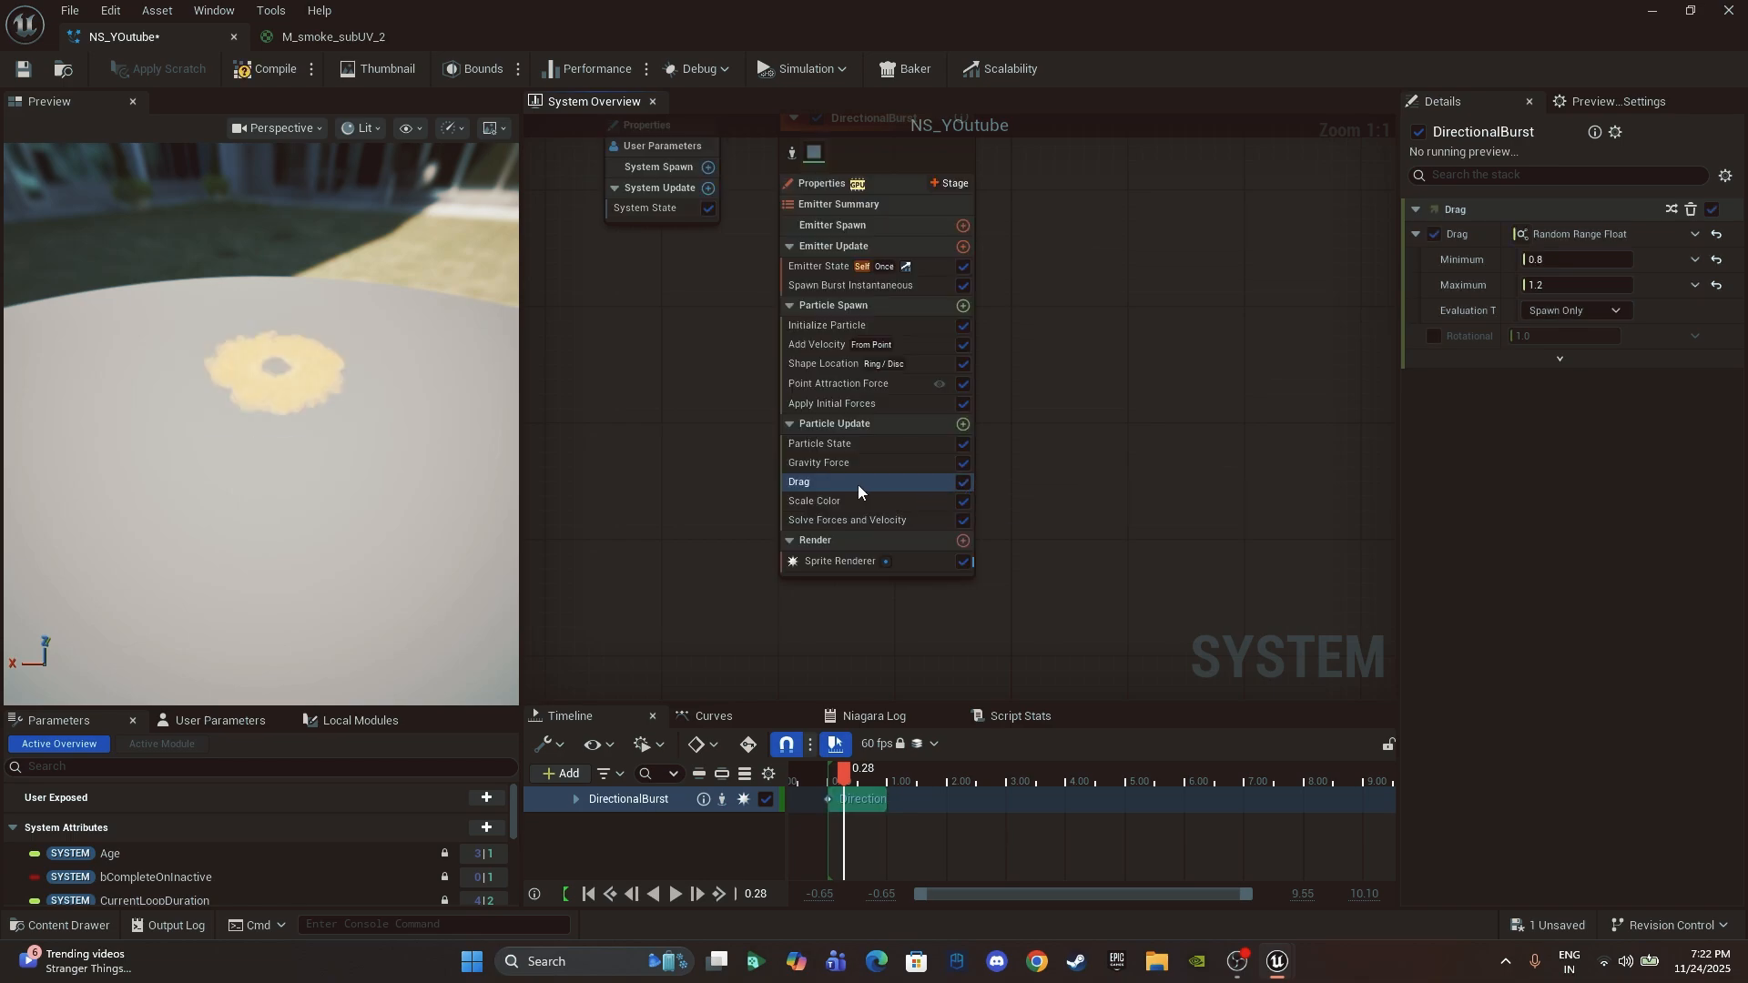
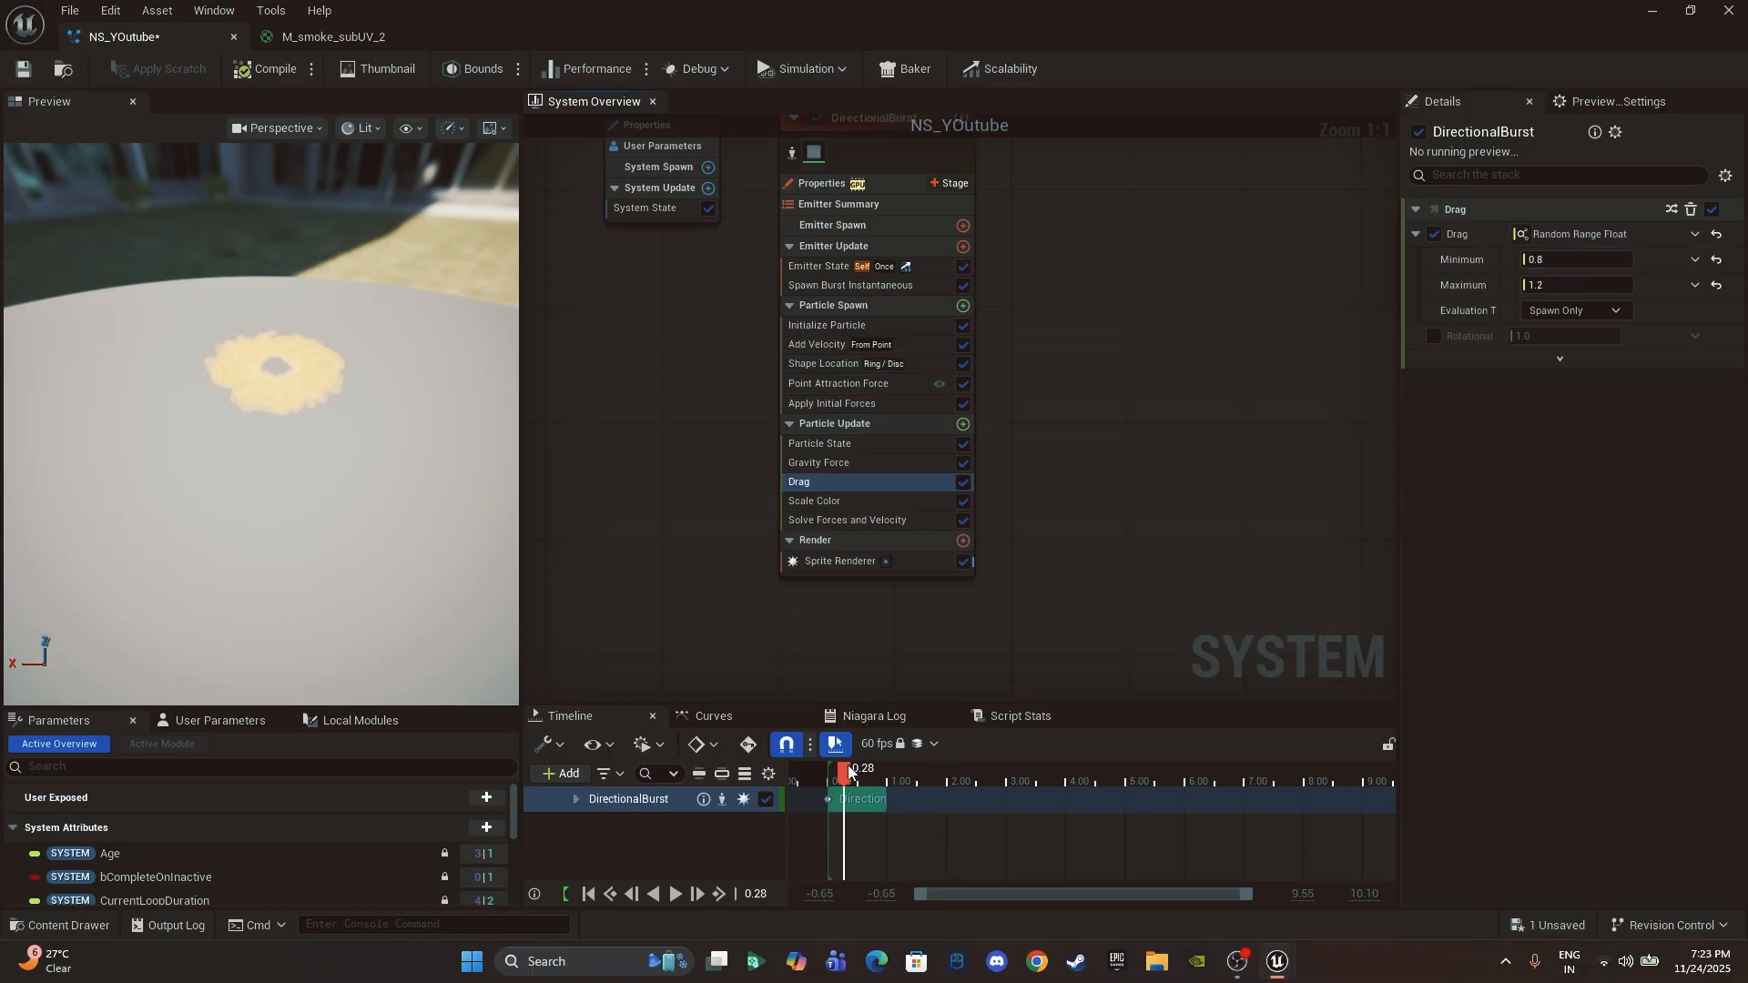
pyautogui.press('space')
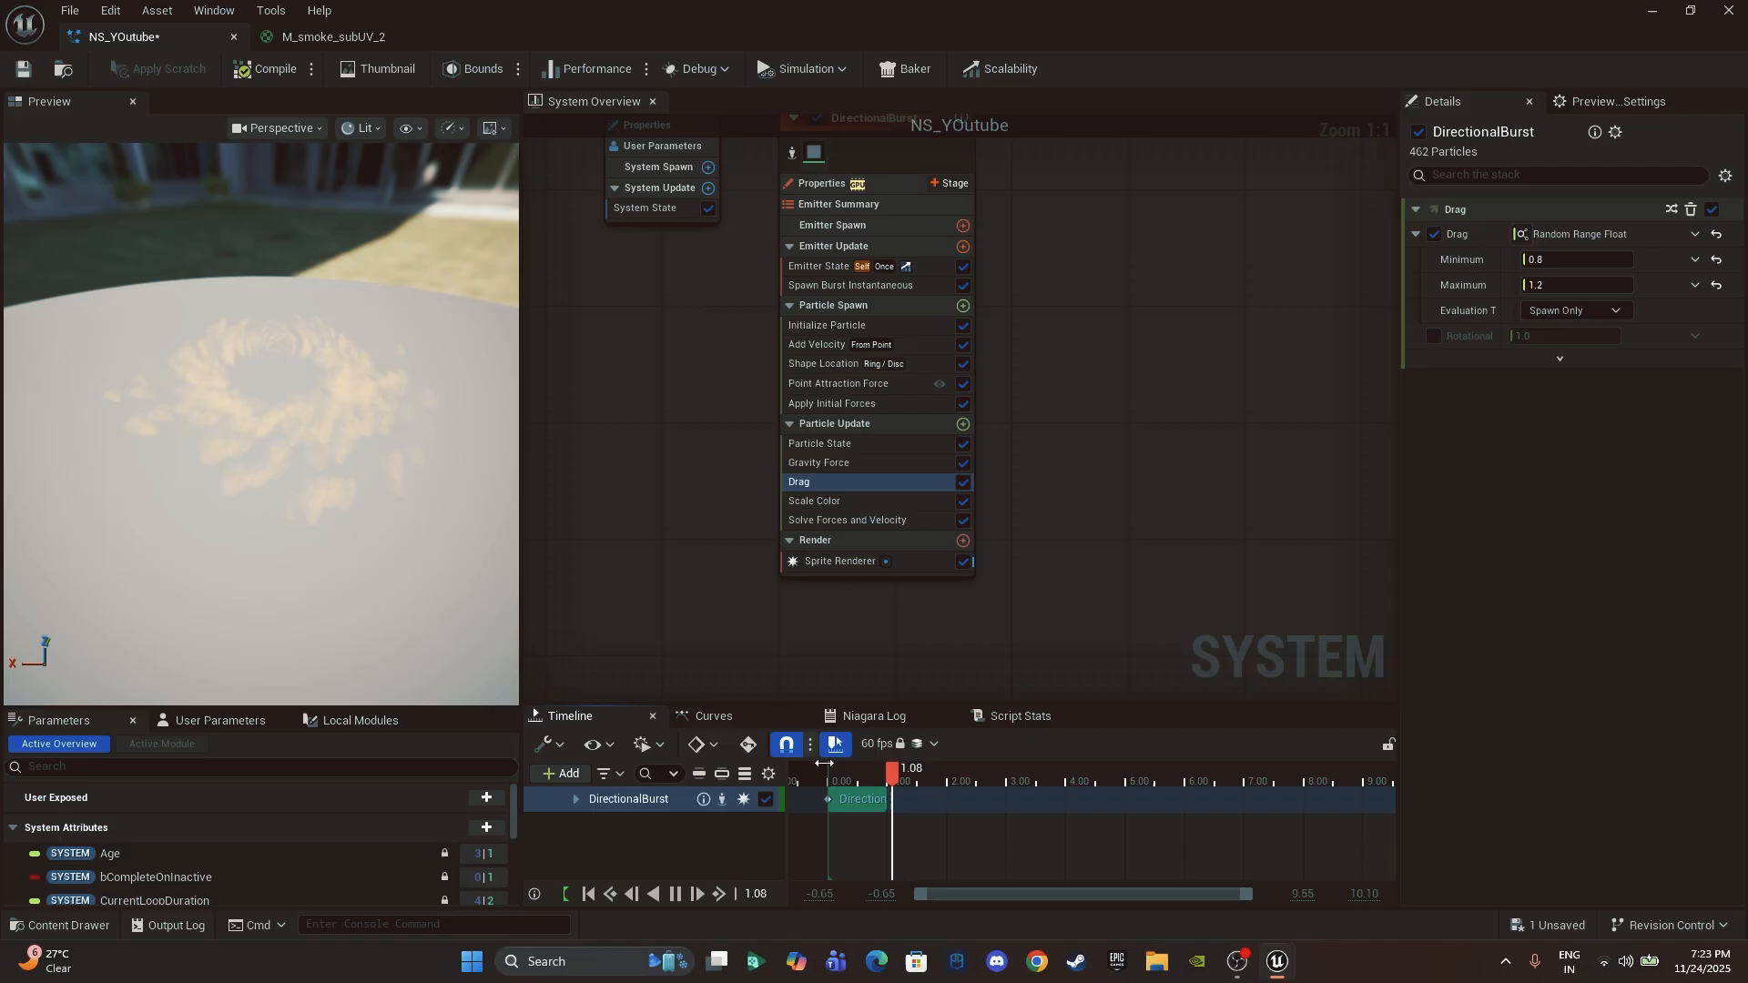
pyautogui.moveTo(264, 419); pyautogui.dragTo(300, 437)
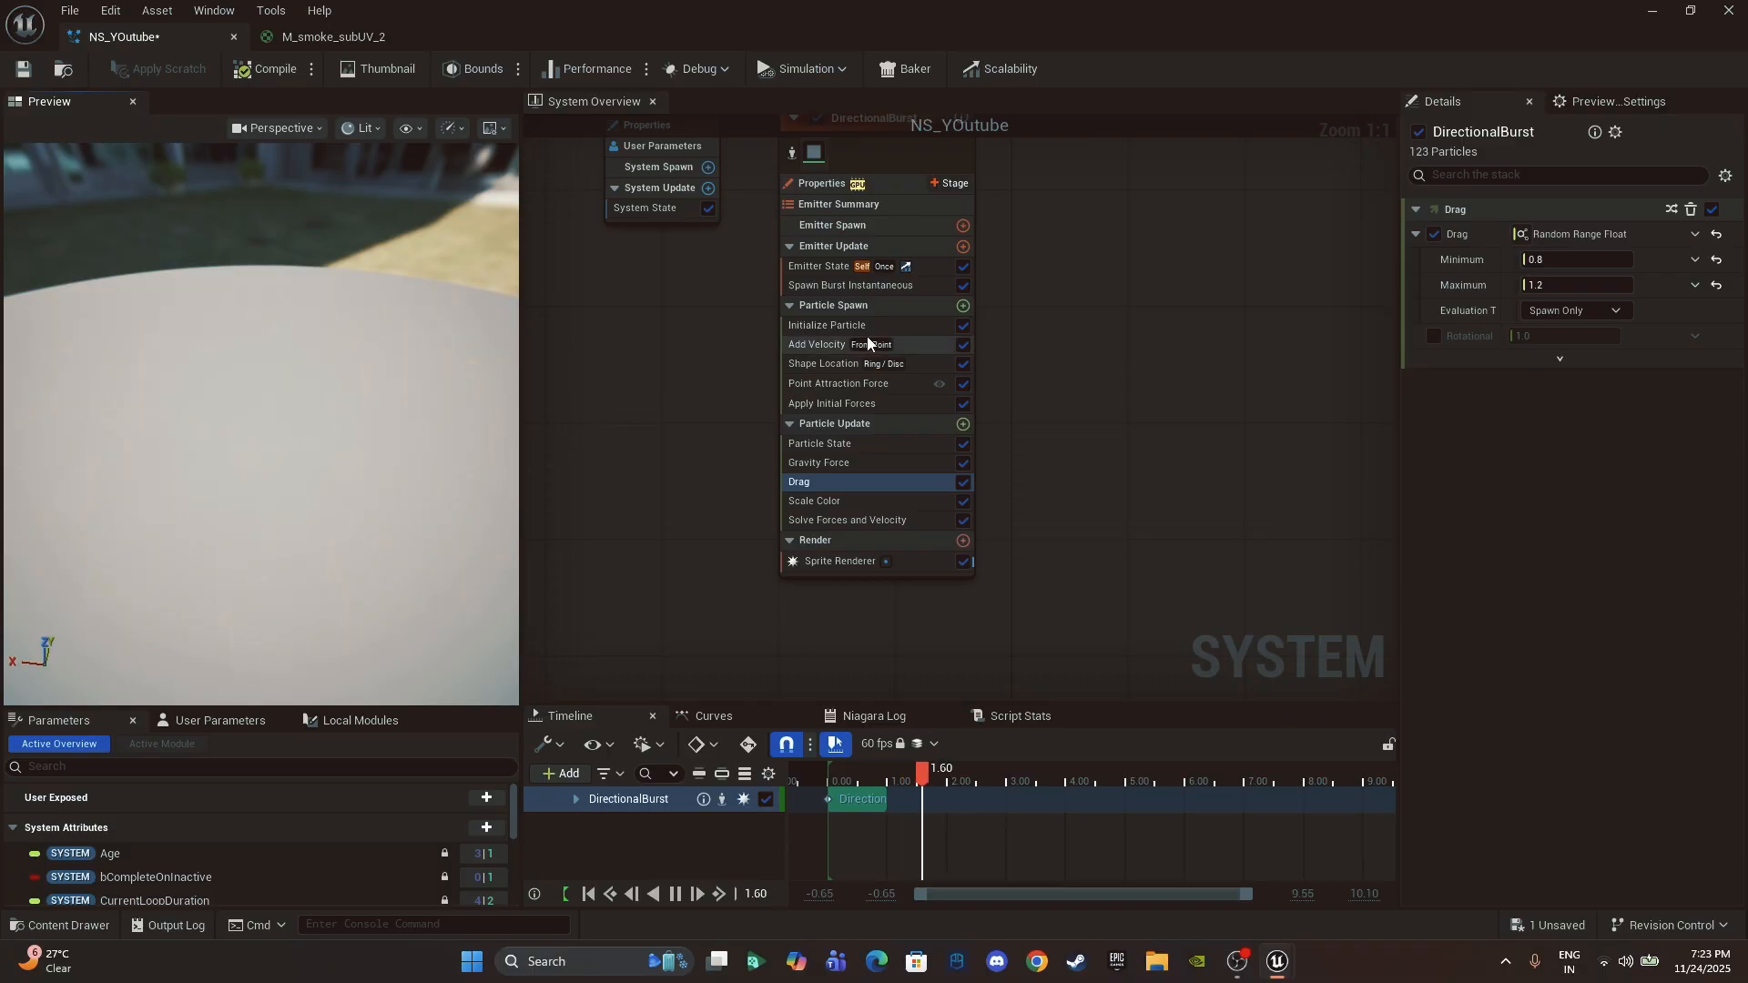
# Step: Review the Particle Spawn force and shape modules, and set the Add Velocity module's Velocity Speed to 10
pyautogui.click(844, 382)
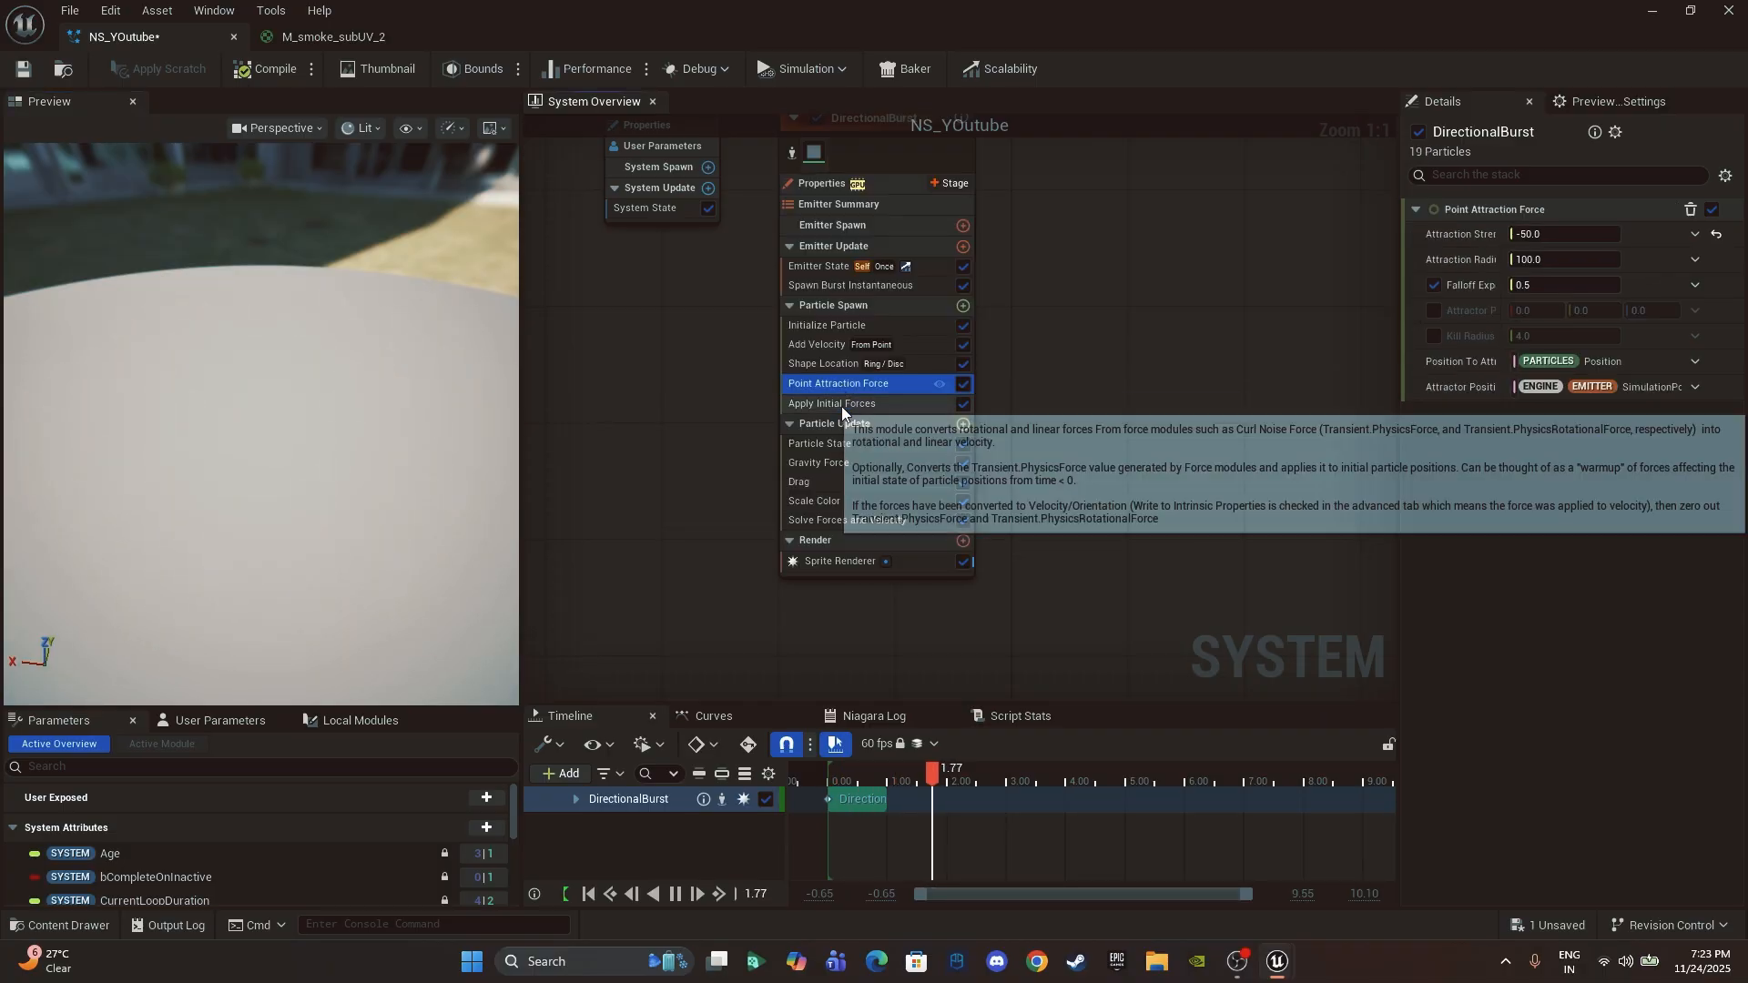
pyautogui.click(842, 404)
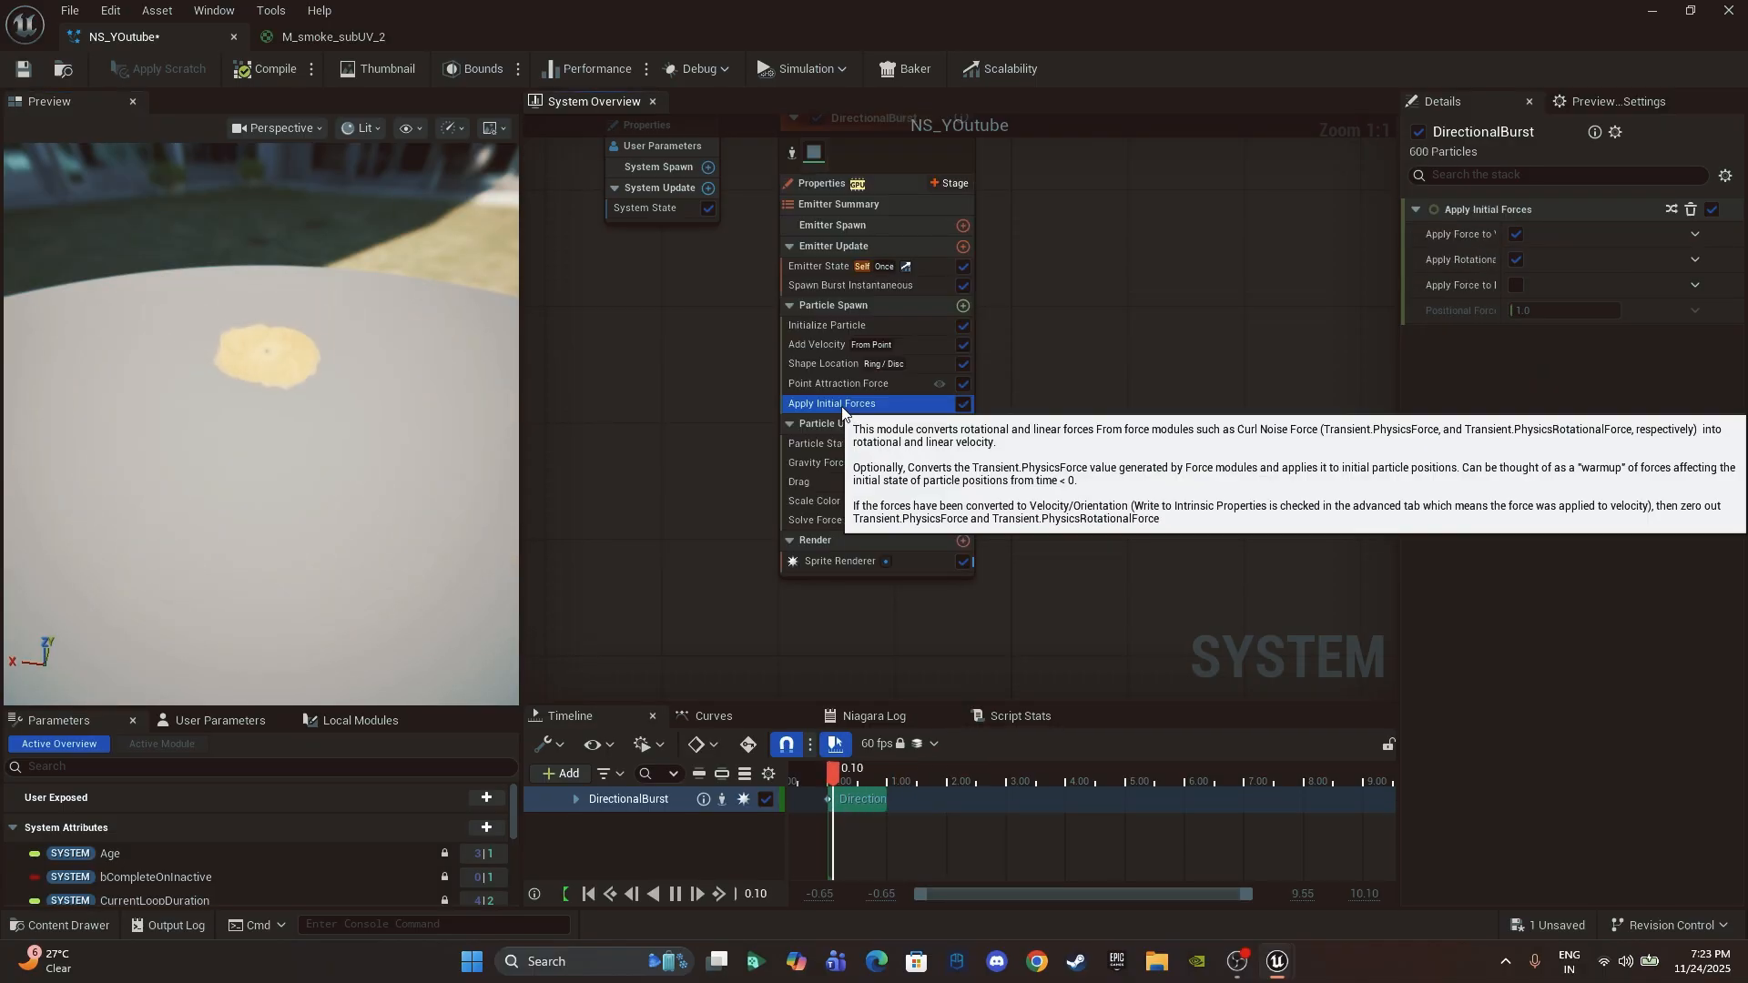
pyautogui.click(837, 386)
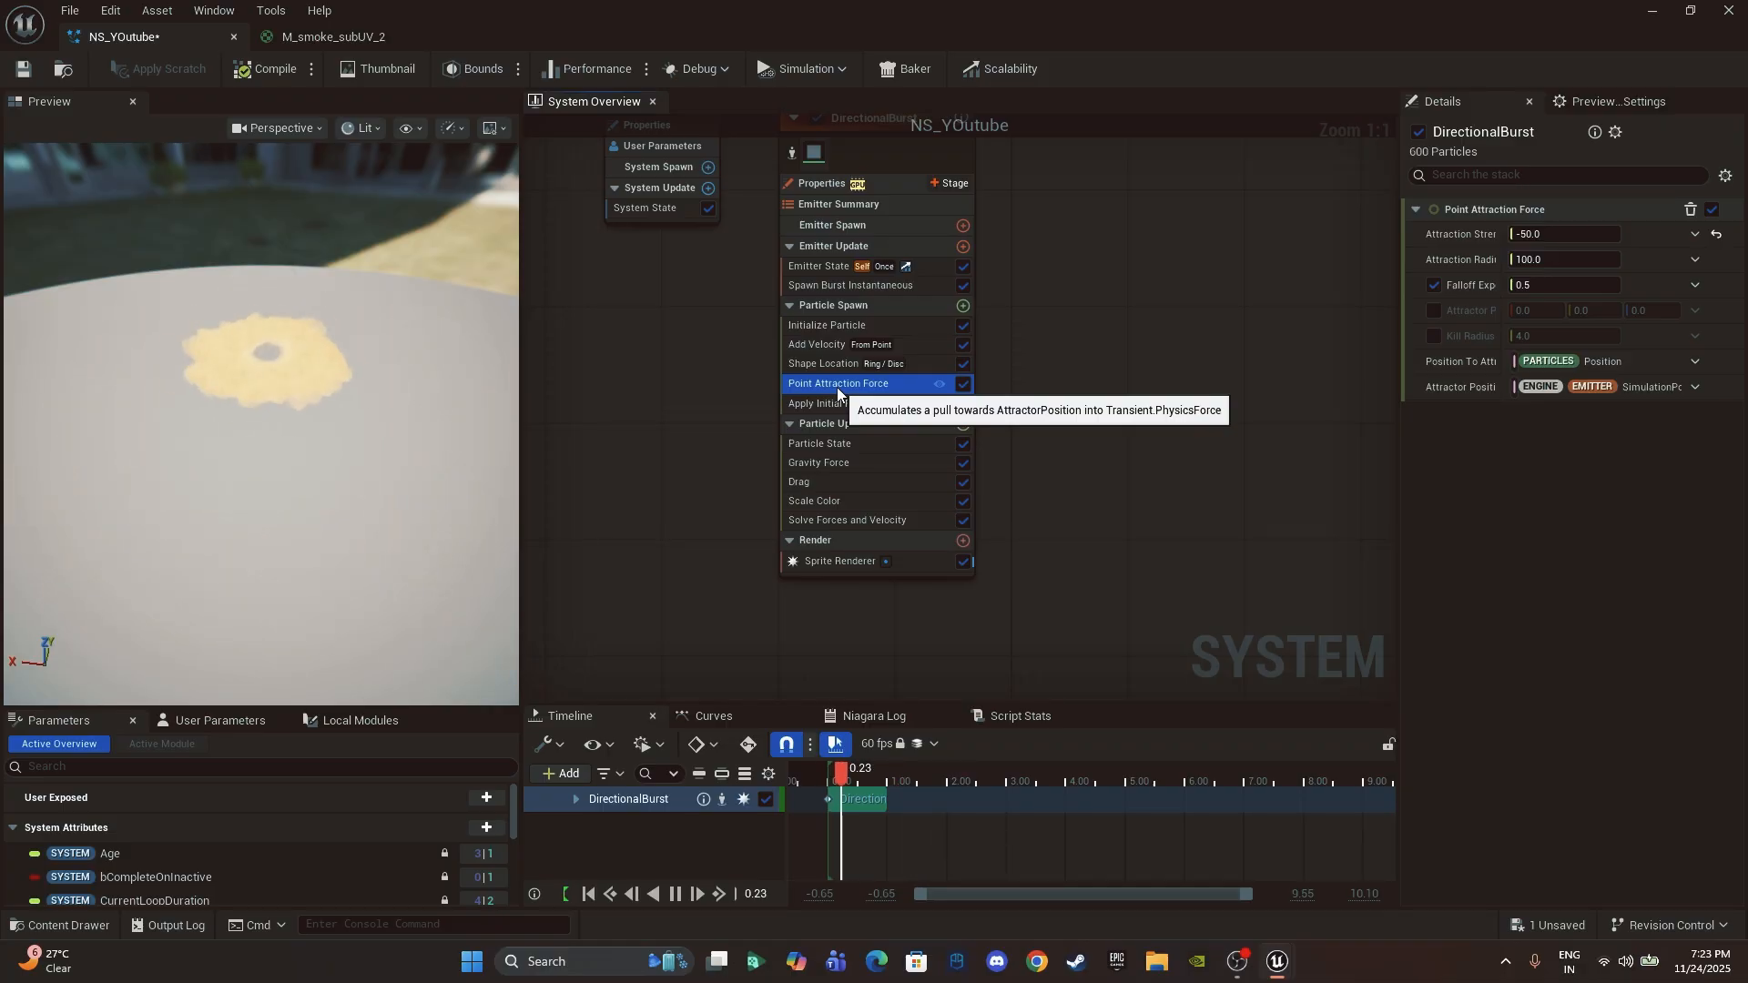
pyautogui.click(820, 369)
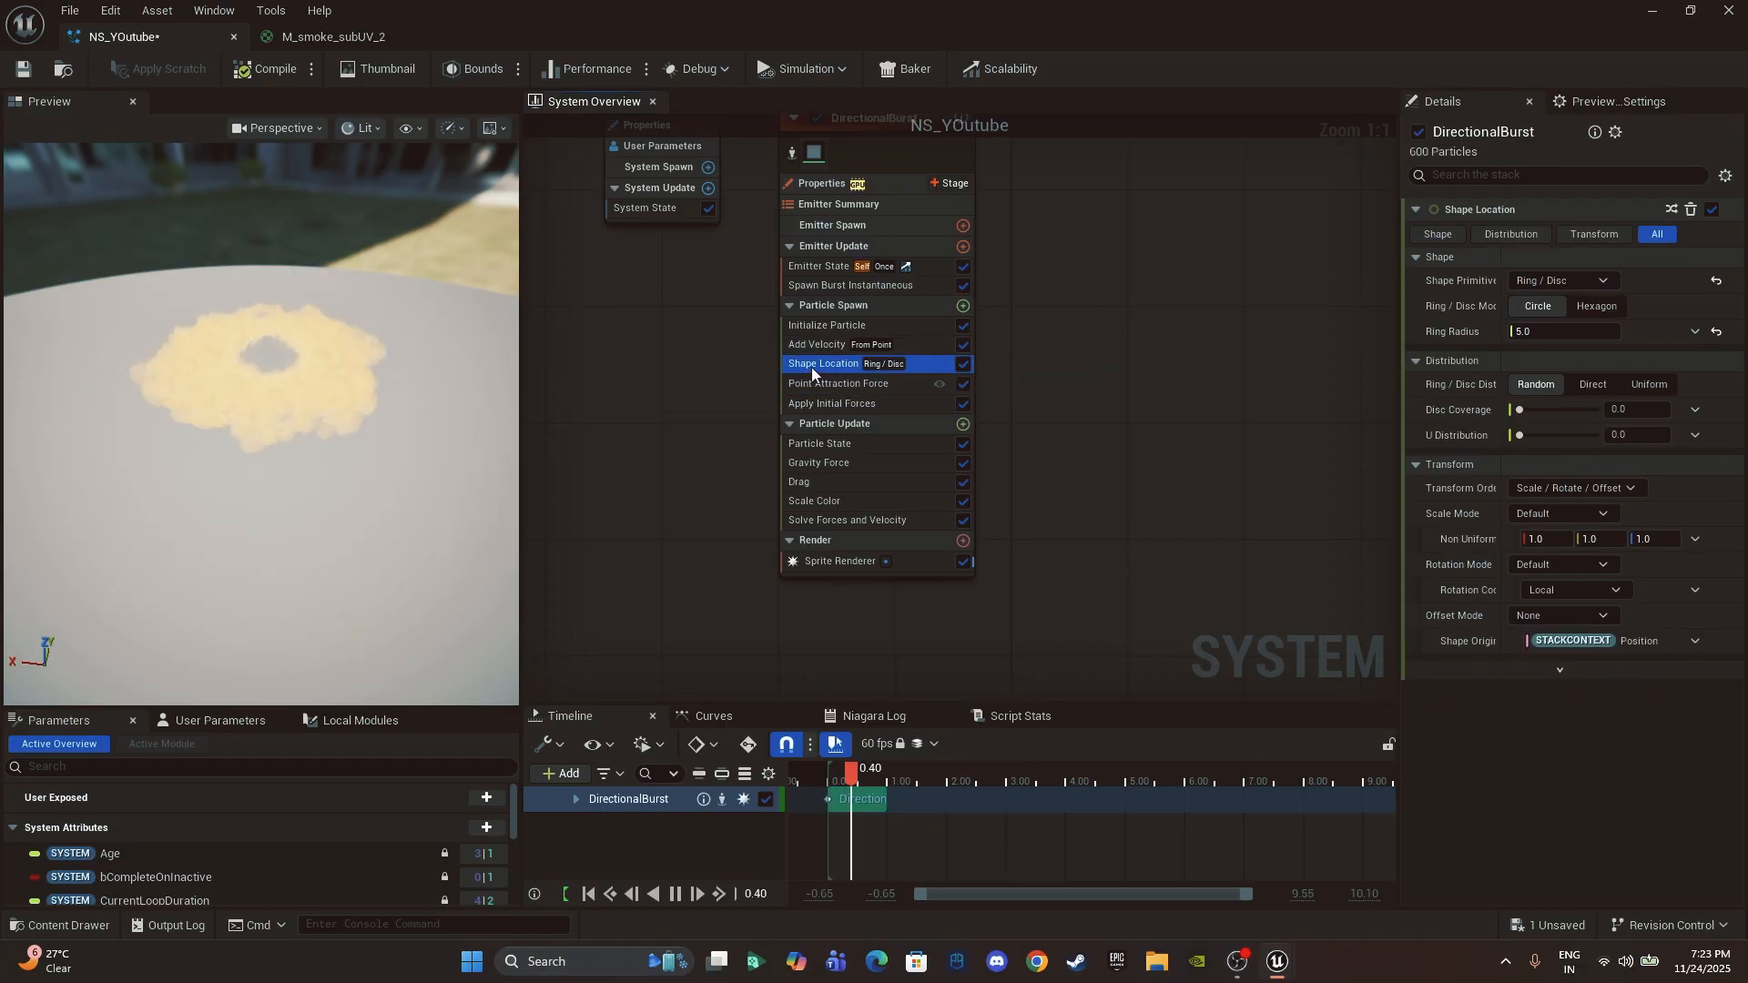
pyautogui.click(811, 346)
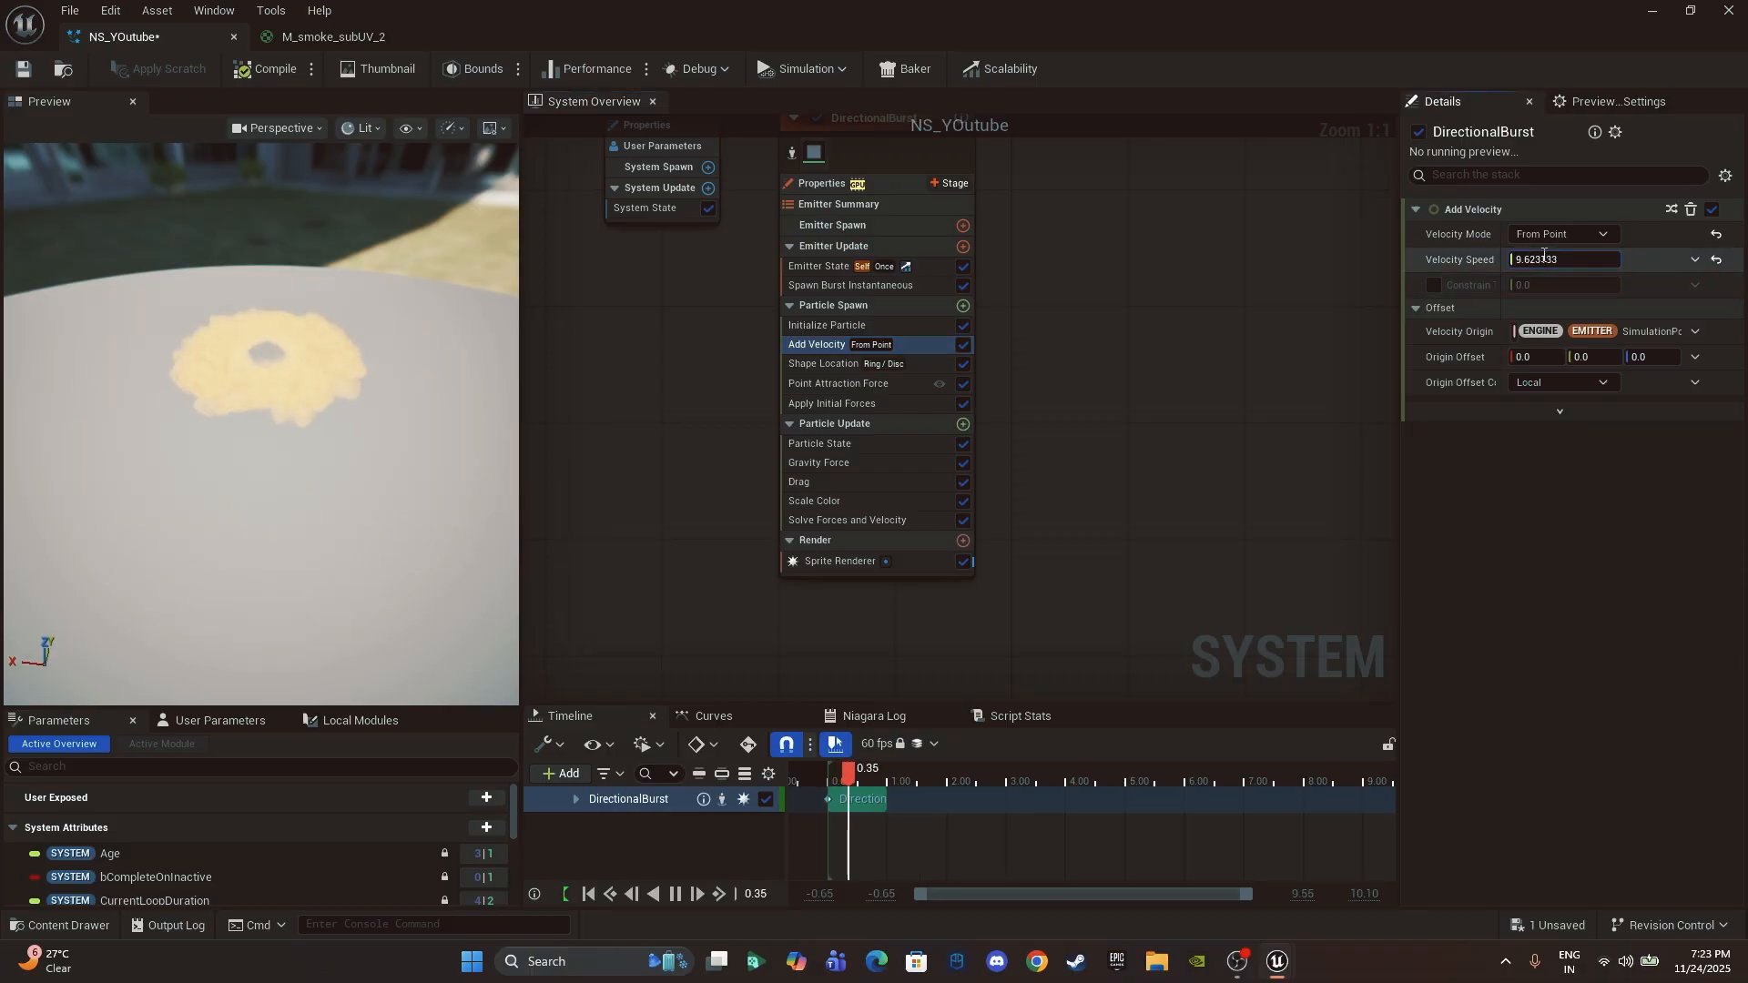
pyautogui.write('10')
pyautogui.press('Return')
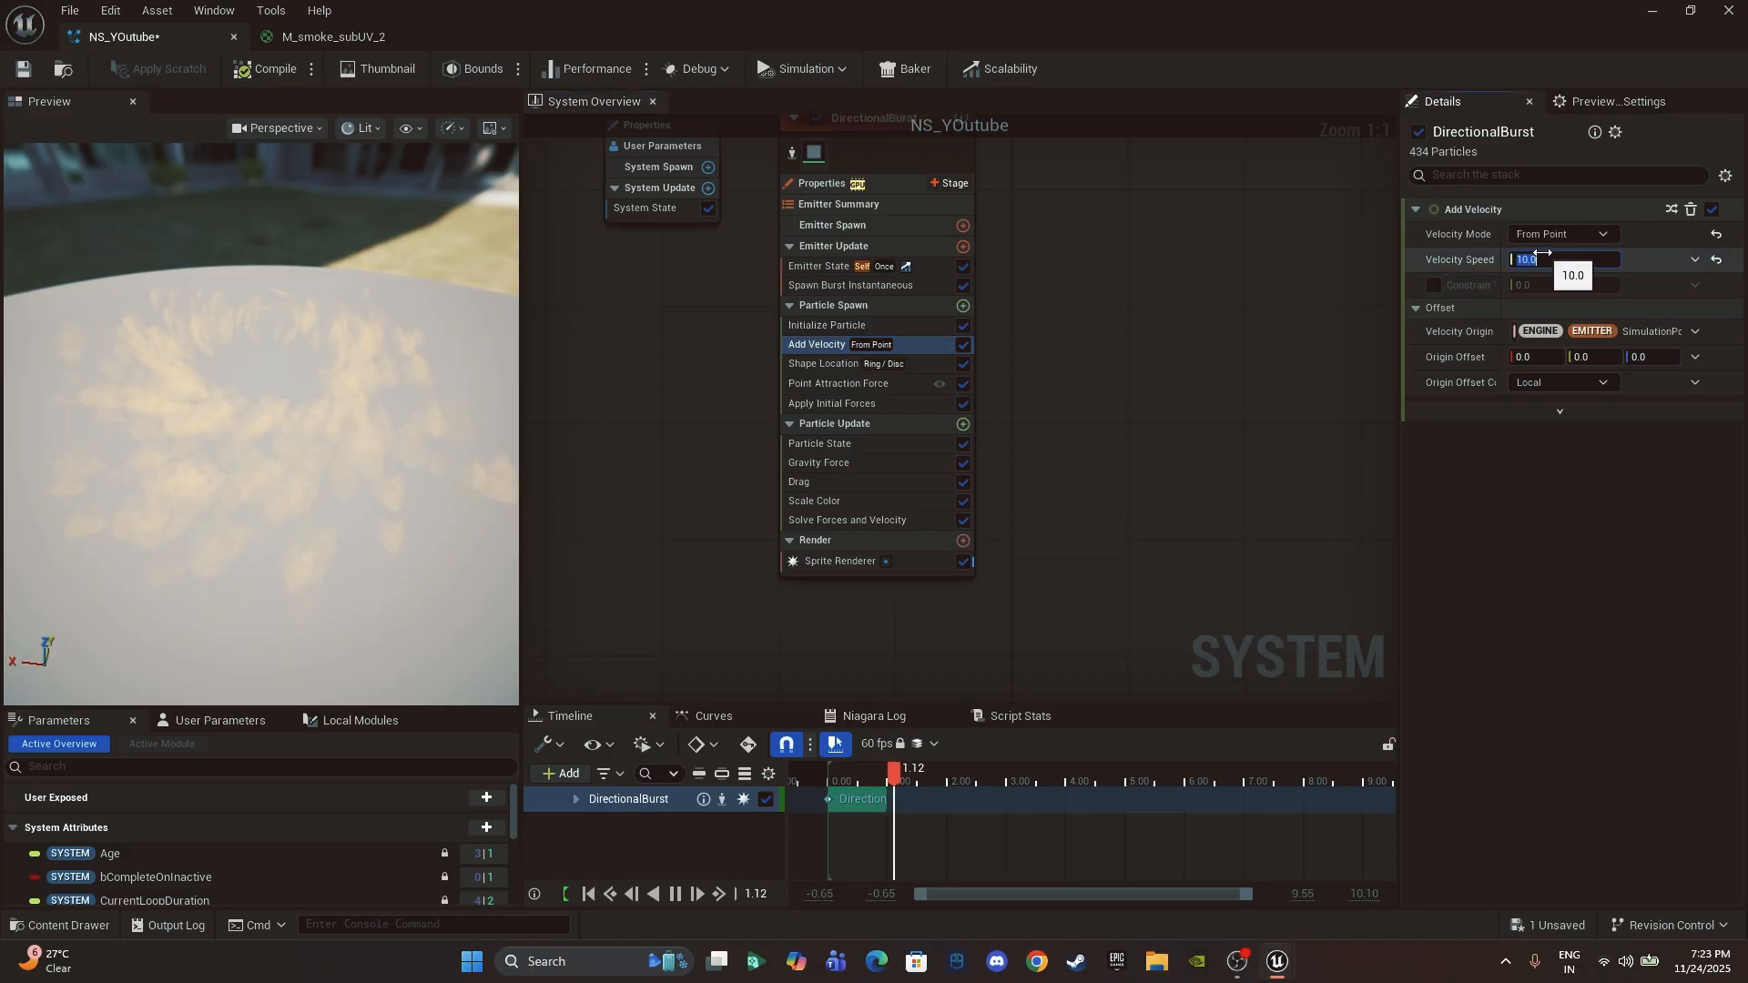
pyautogui.moveTo(261, 424); pyautogui.dragTo(278, 389)
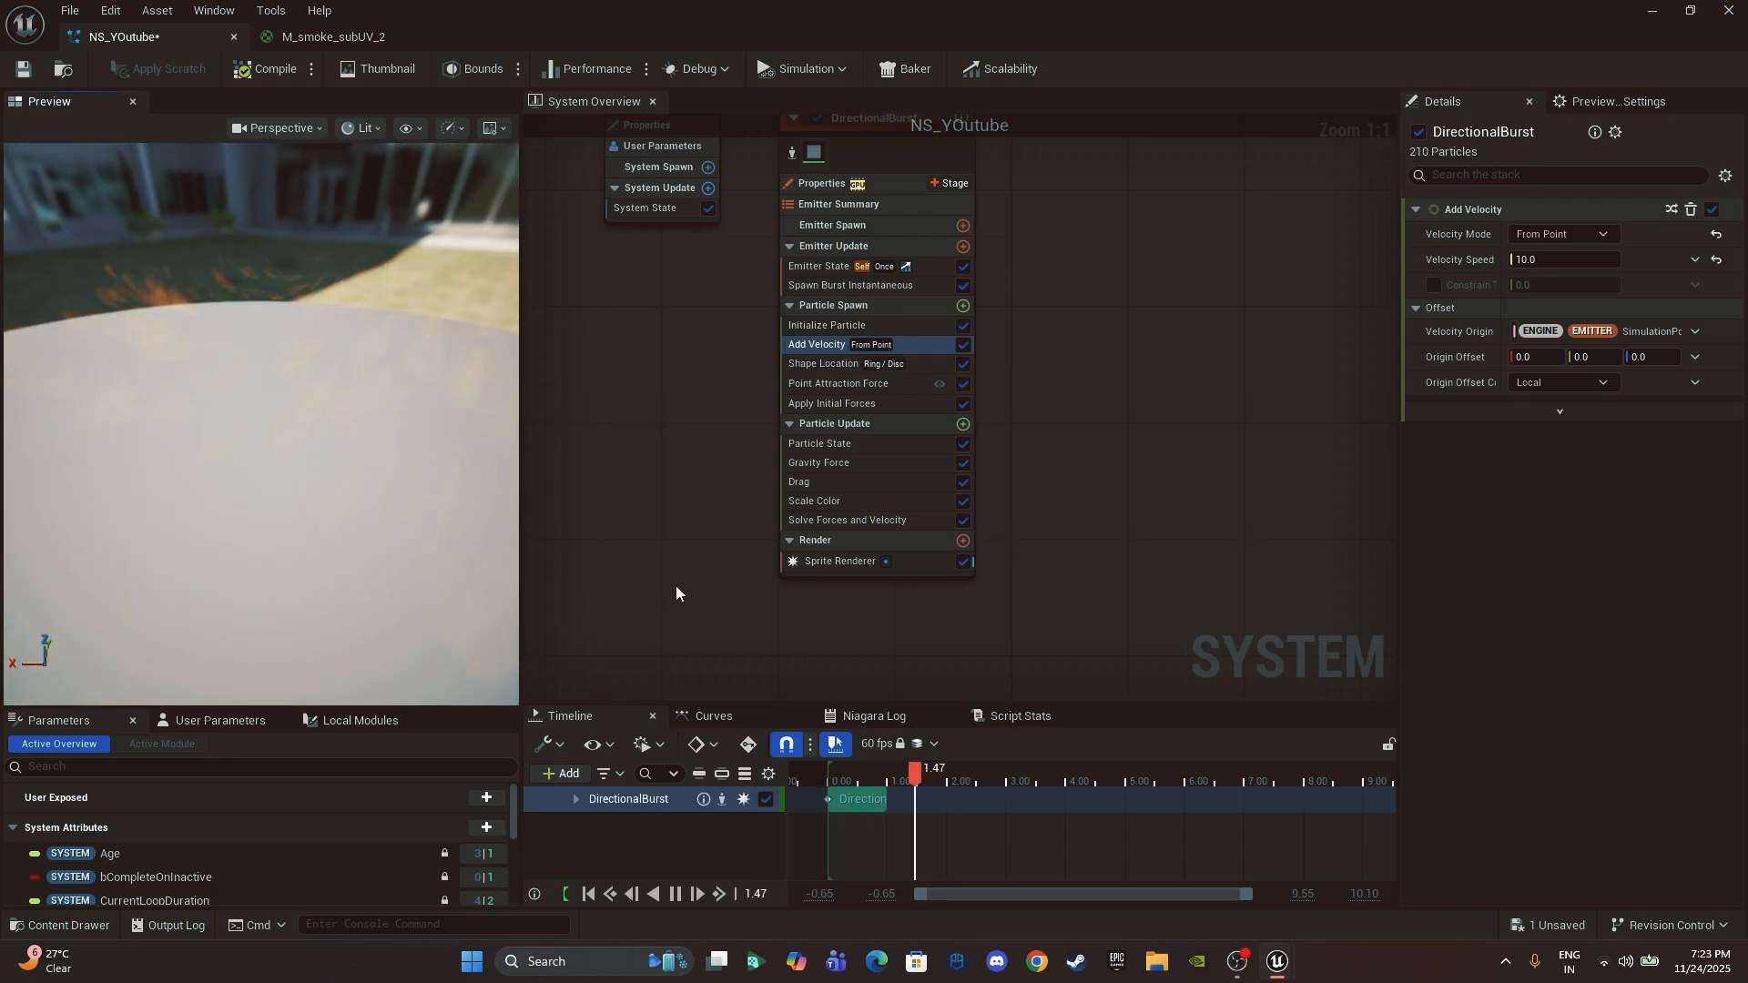
# Step: Try the burst with the Scale Color module disabled, and re-enable the module
pyautogui.click(893, 520)
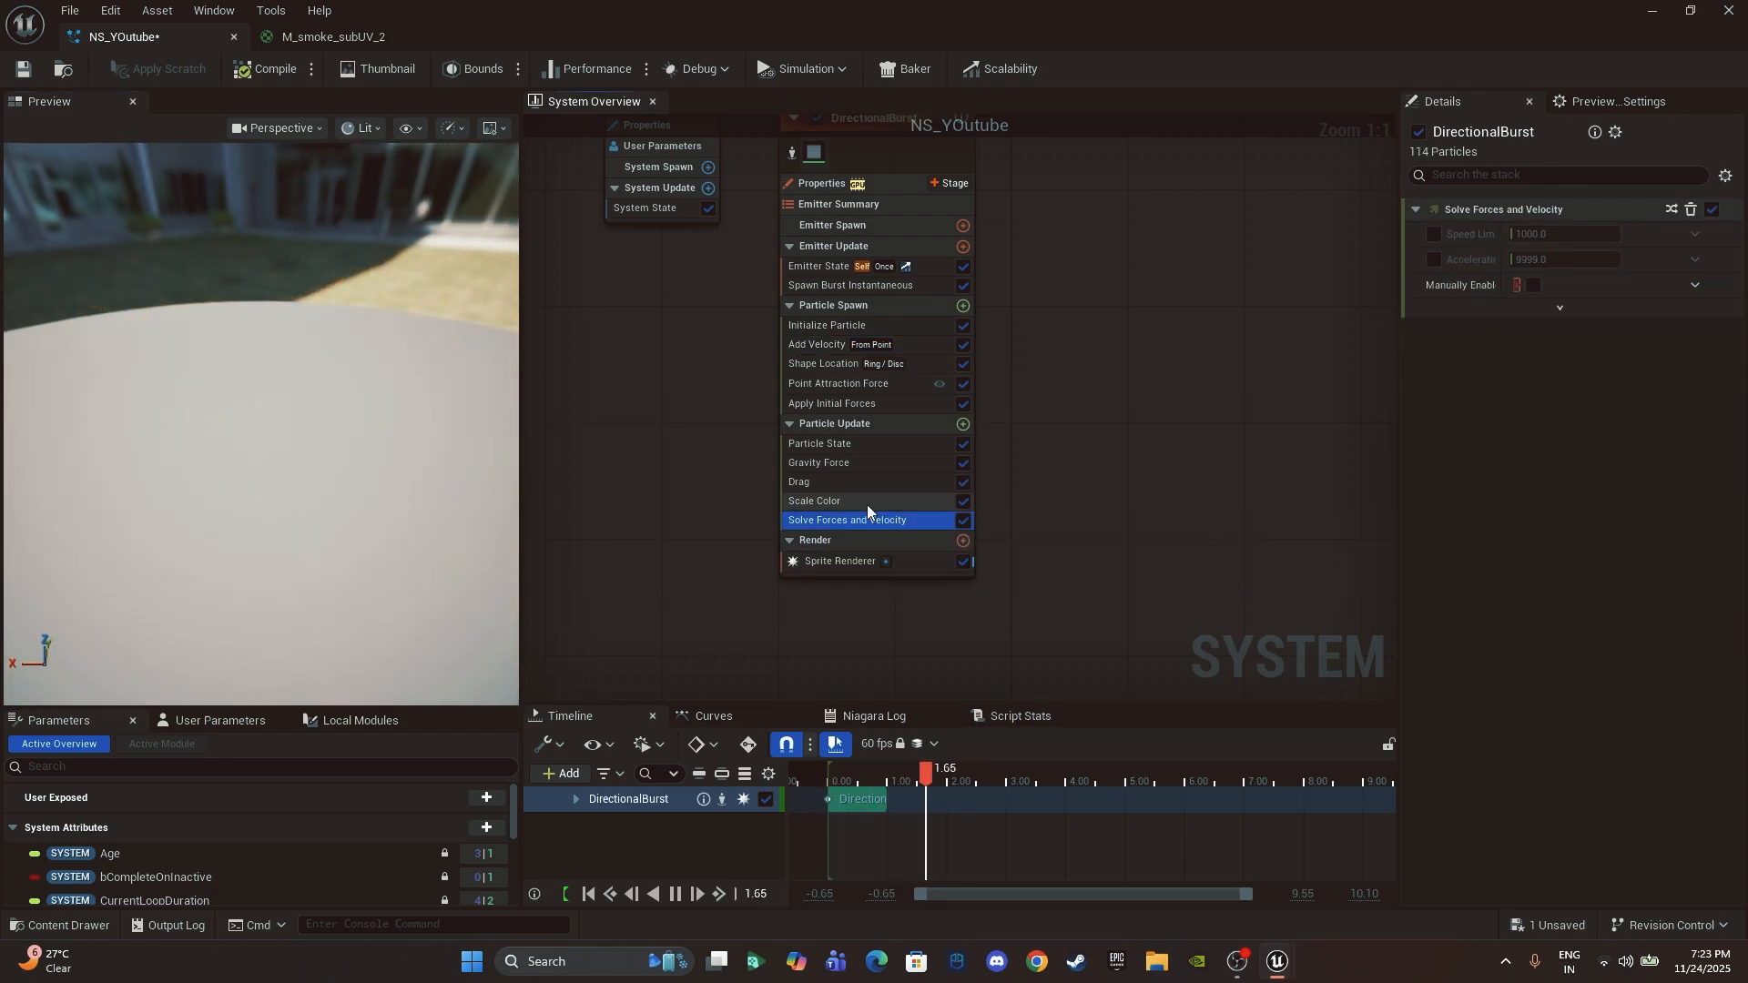
pyautogui.click(866, 502)
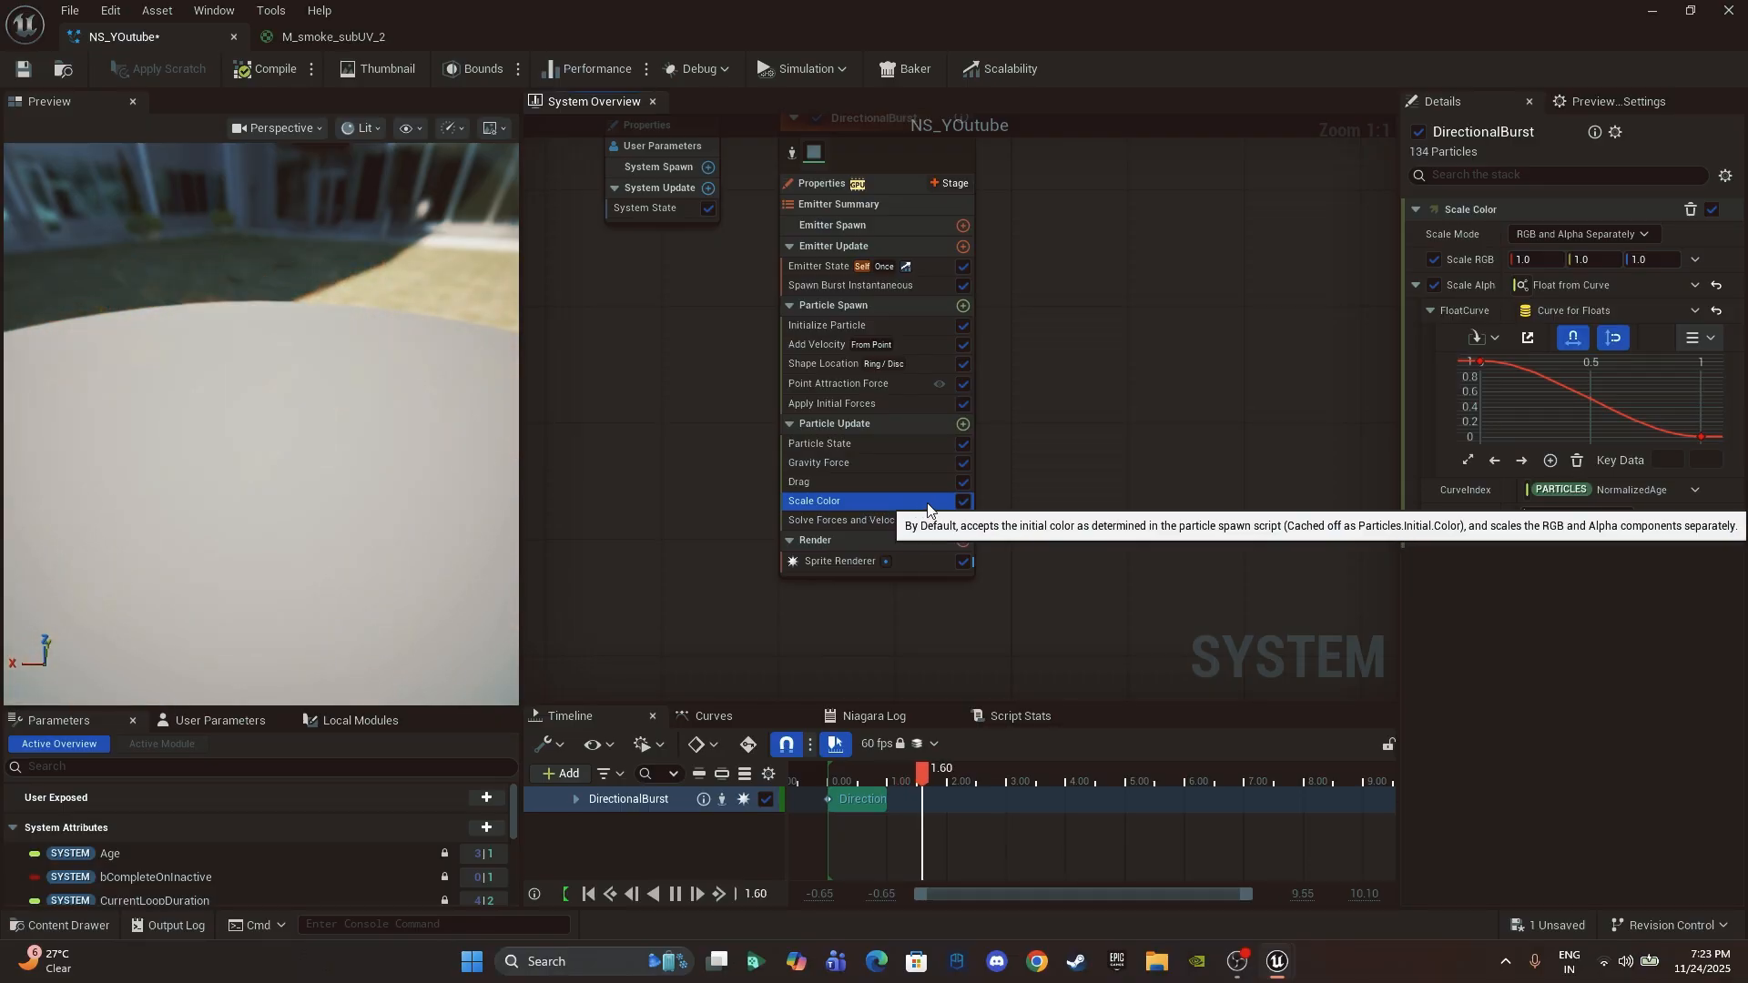
pyautogui.click(964, 502)
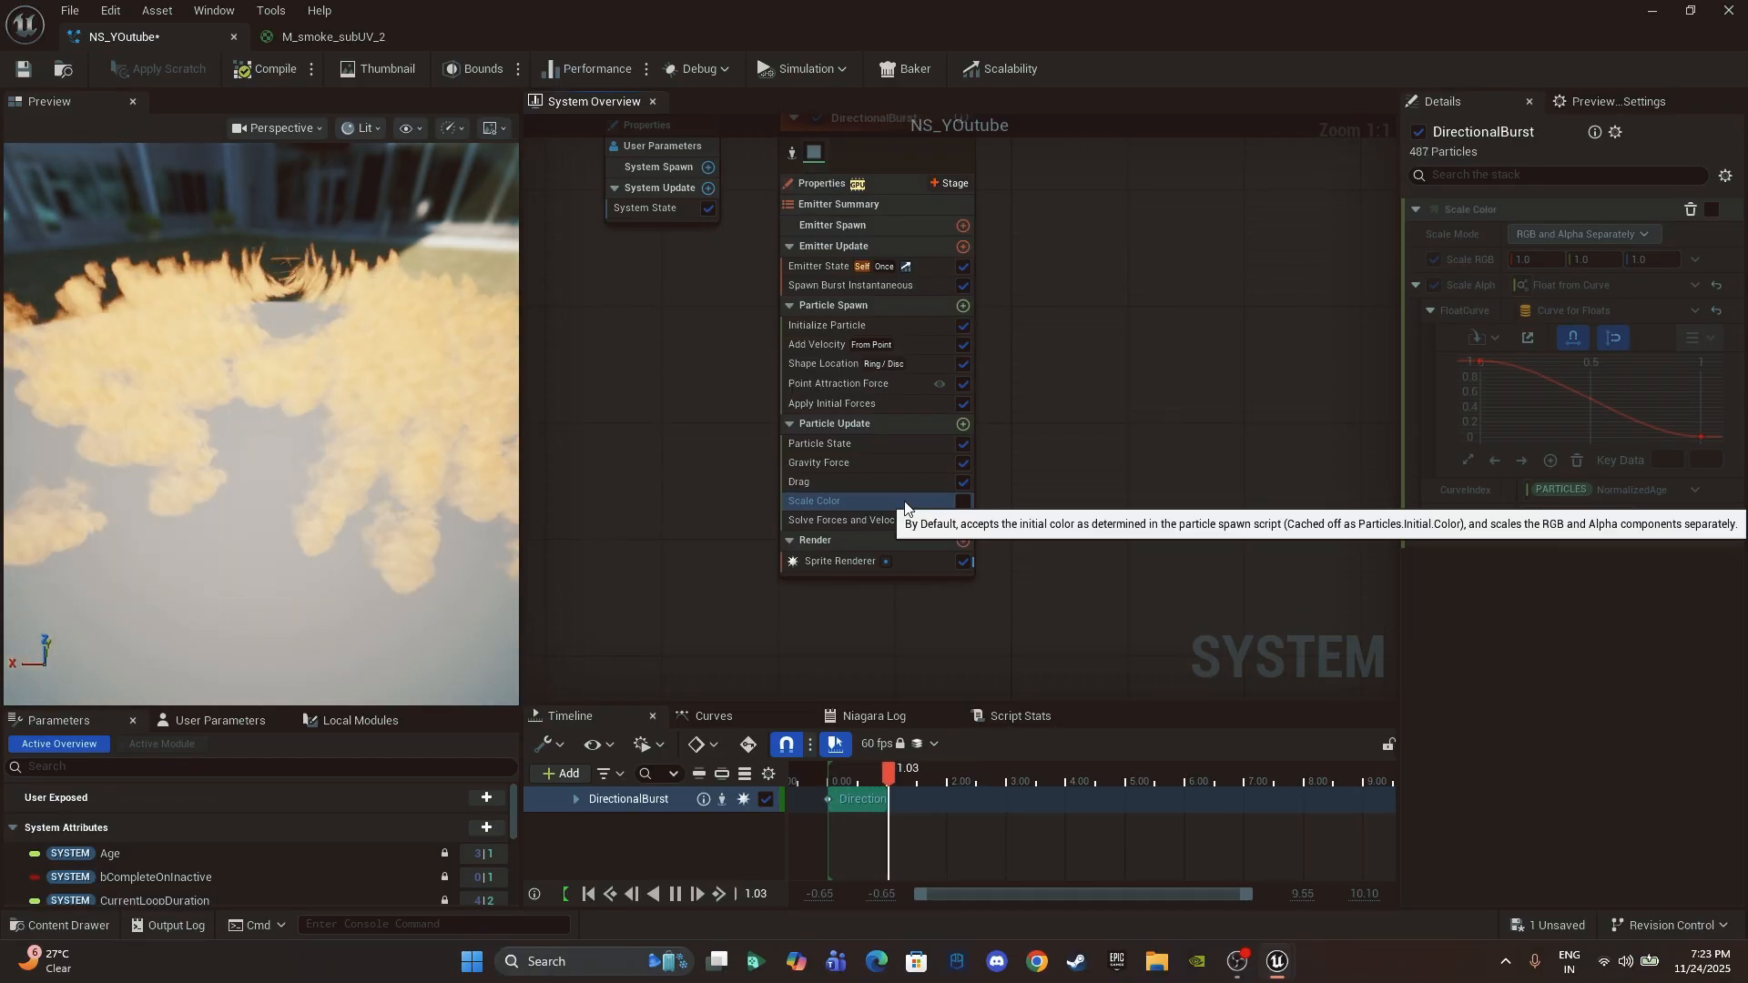
pyautogui.click(963, 502)
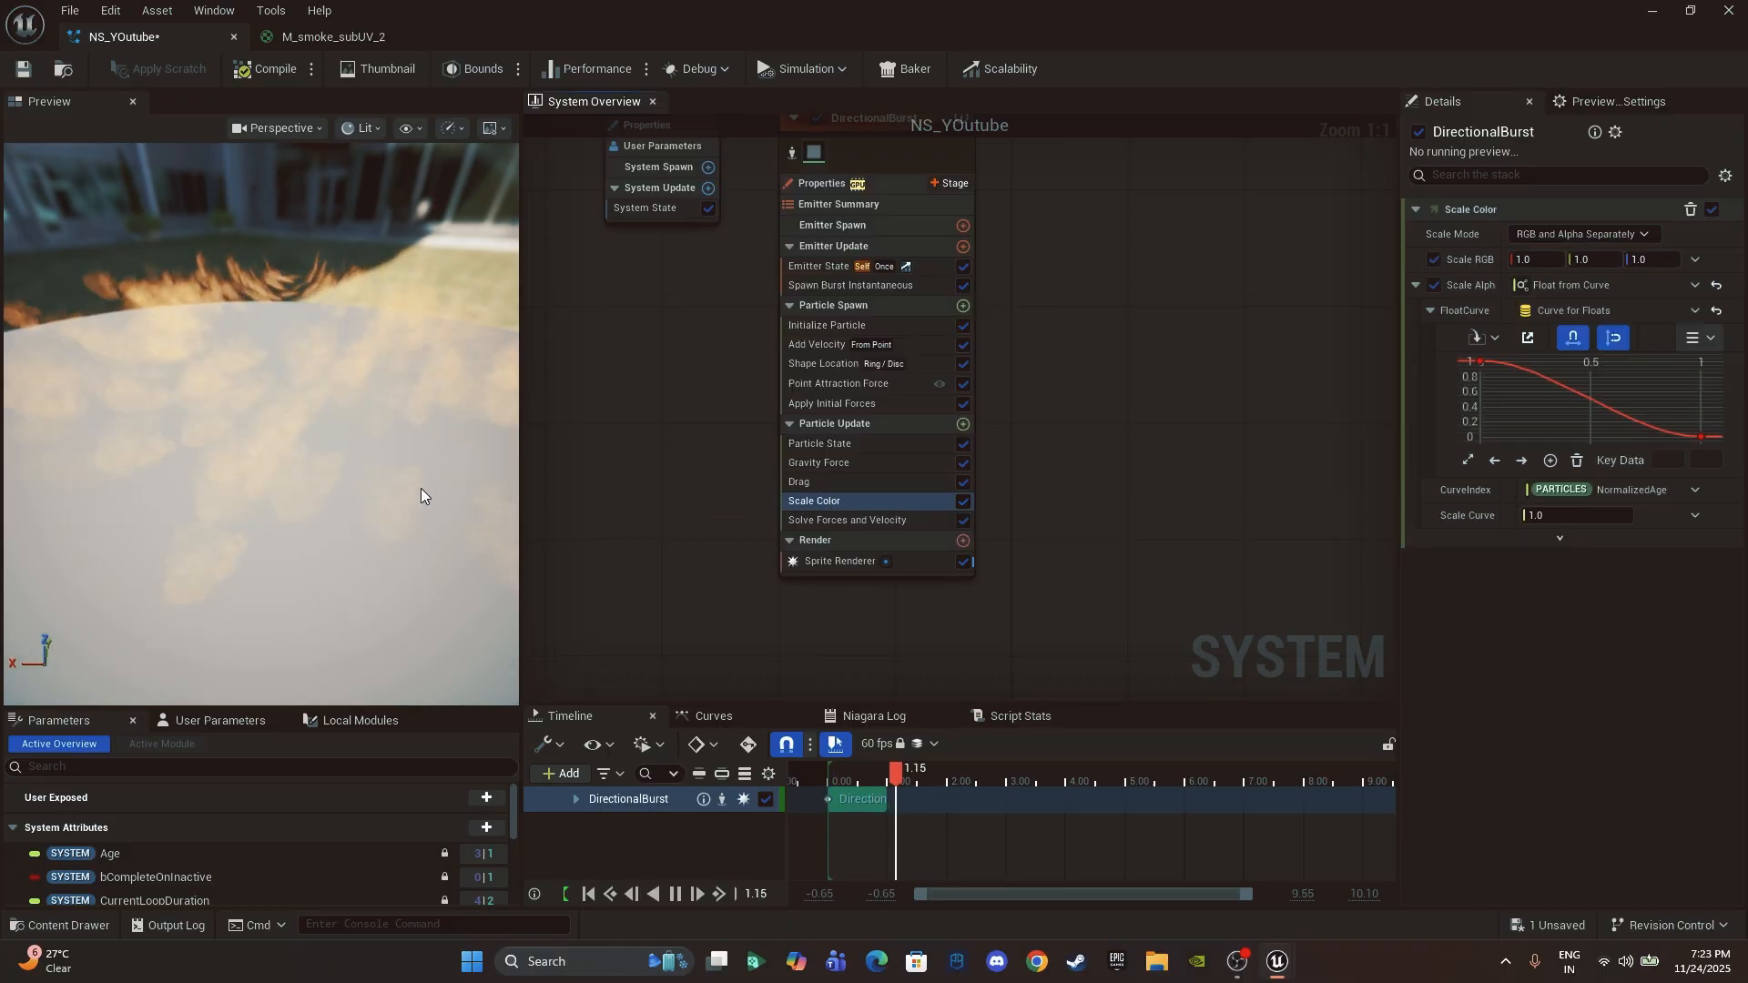
pyautogui.moveTo(395, 408); pyautogui.dragTo(423, 401)
# Step: Review the emitter's settings and set the Spawn Burst Instantaneous module's Spawn Count to 500
pyautogui.click(821, 328)
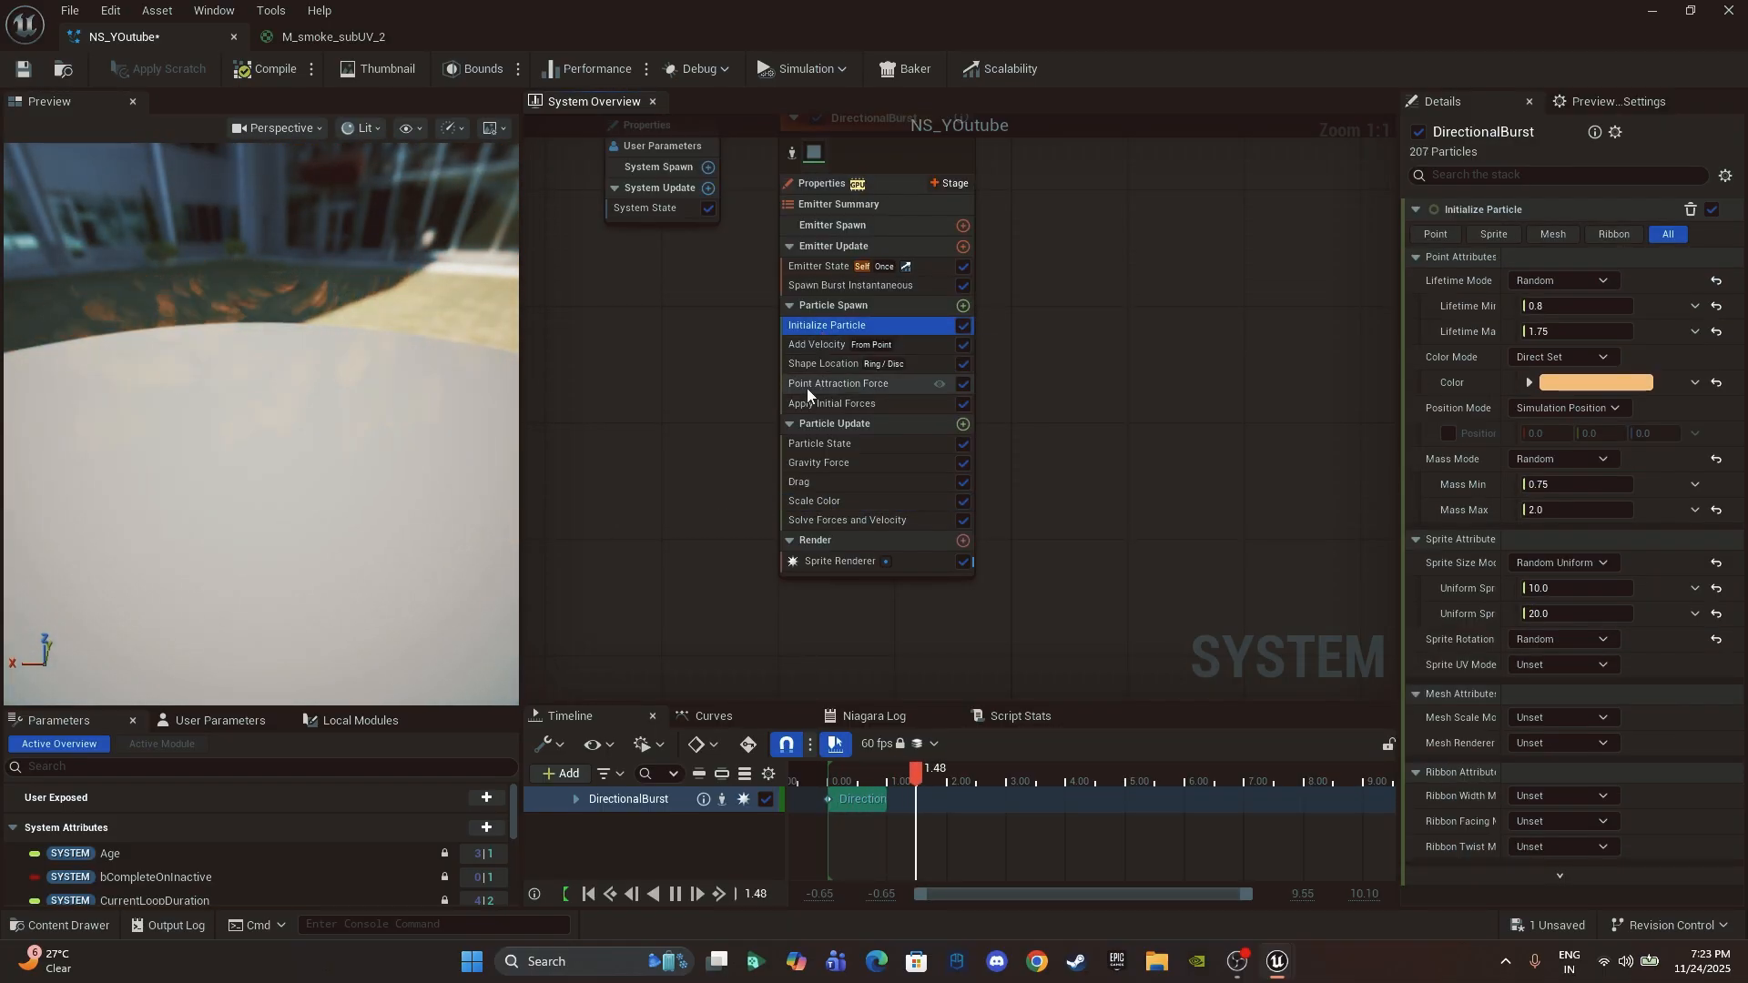
pyautogui.click(817, 270)
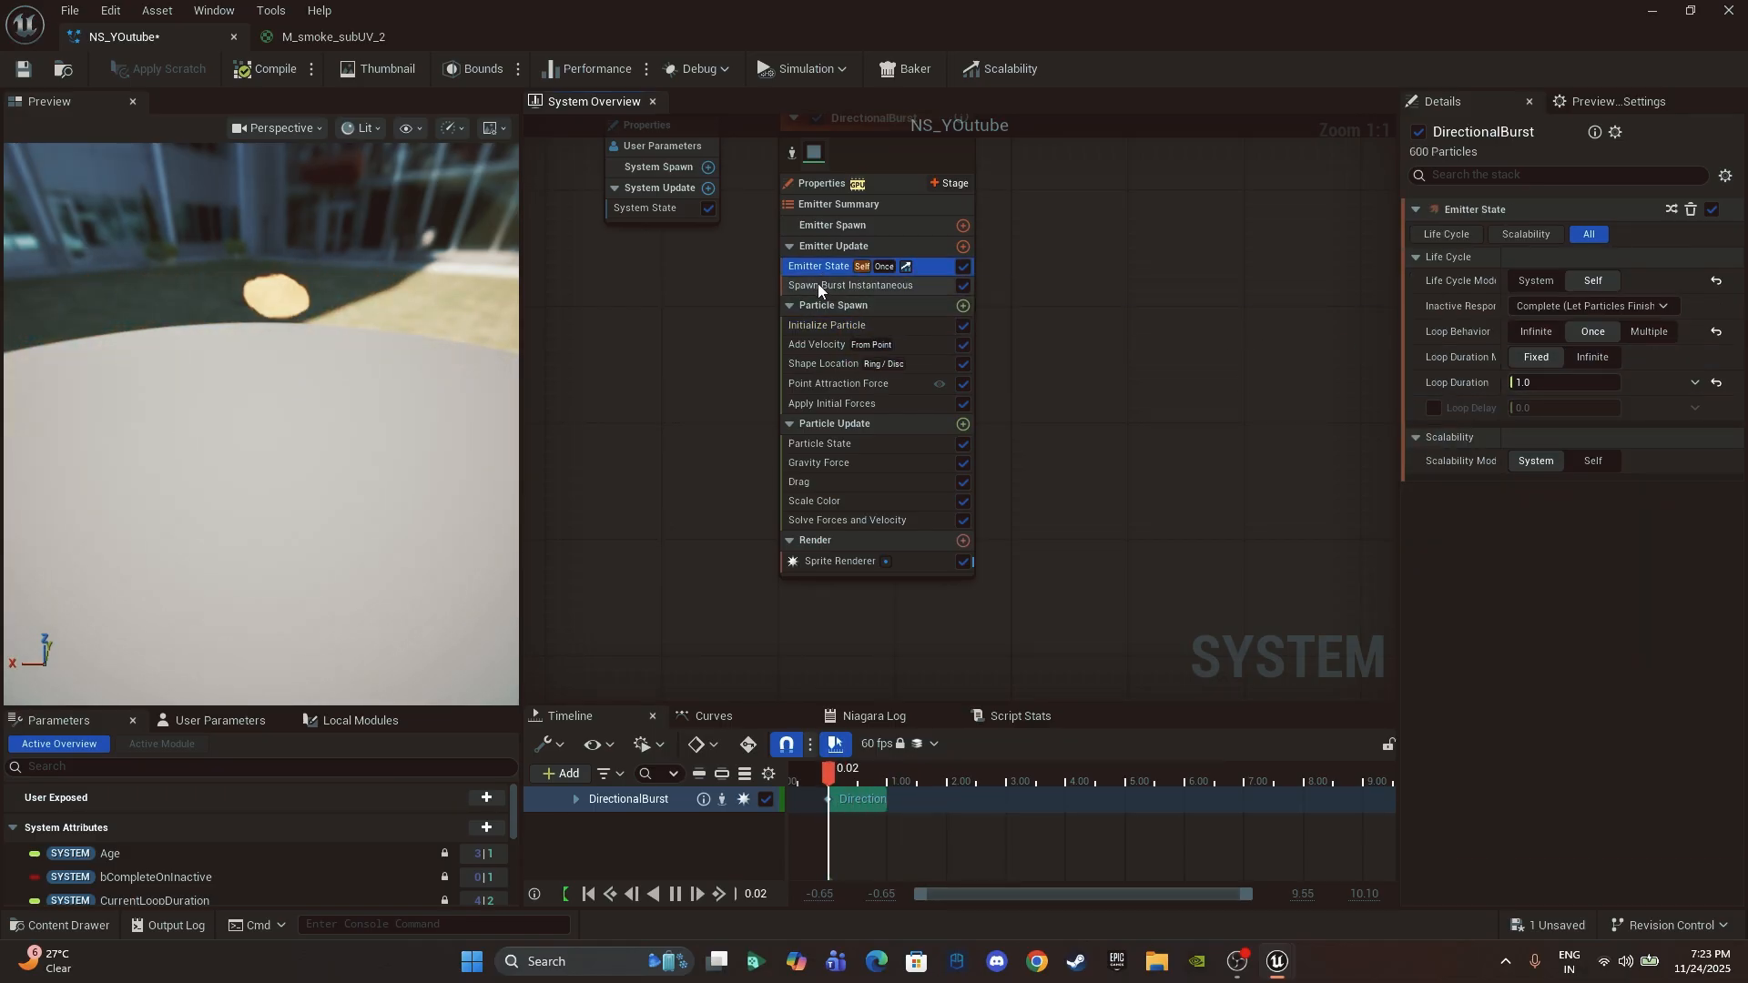
pyautogui.click(822, 231)
pyautogui.click(827, 203)
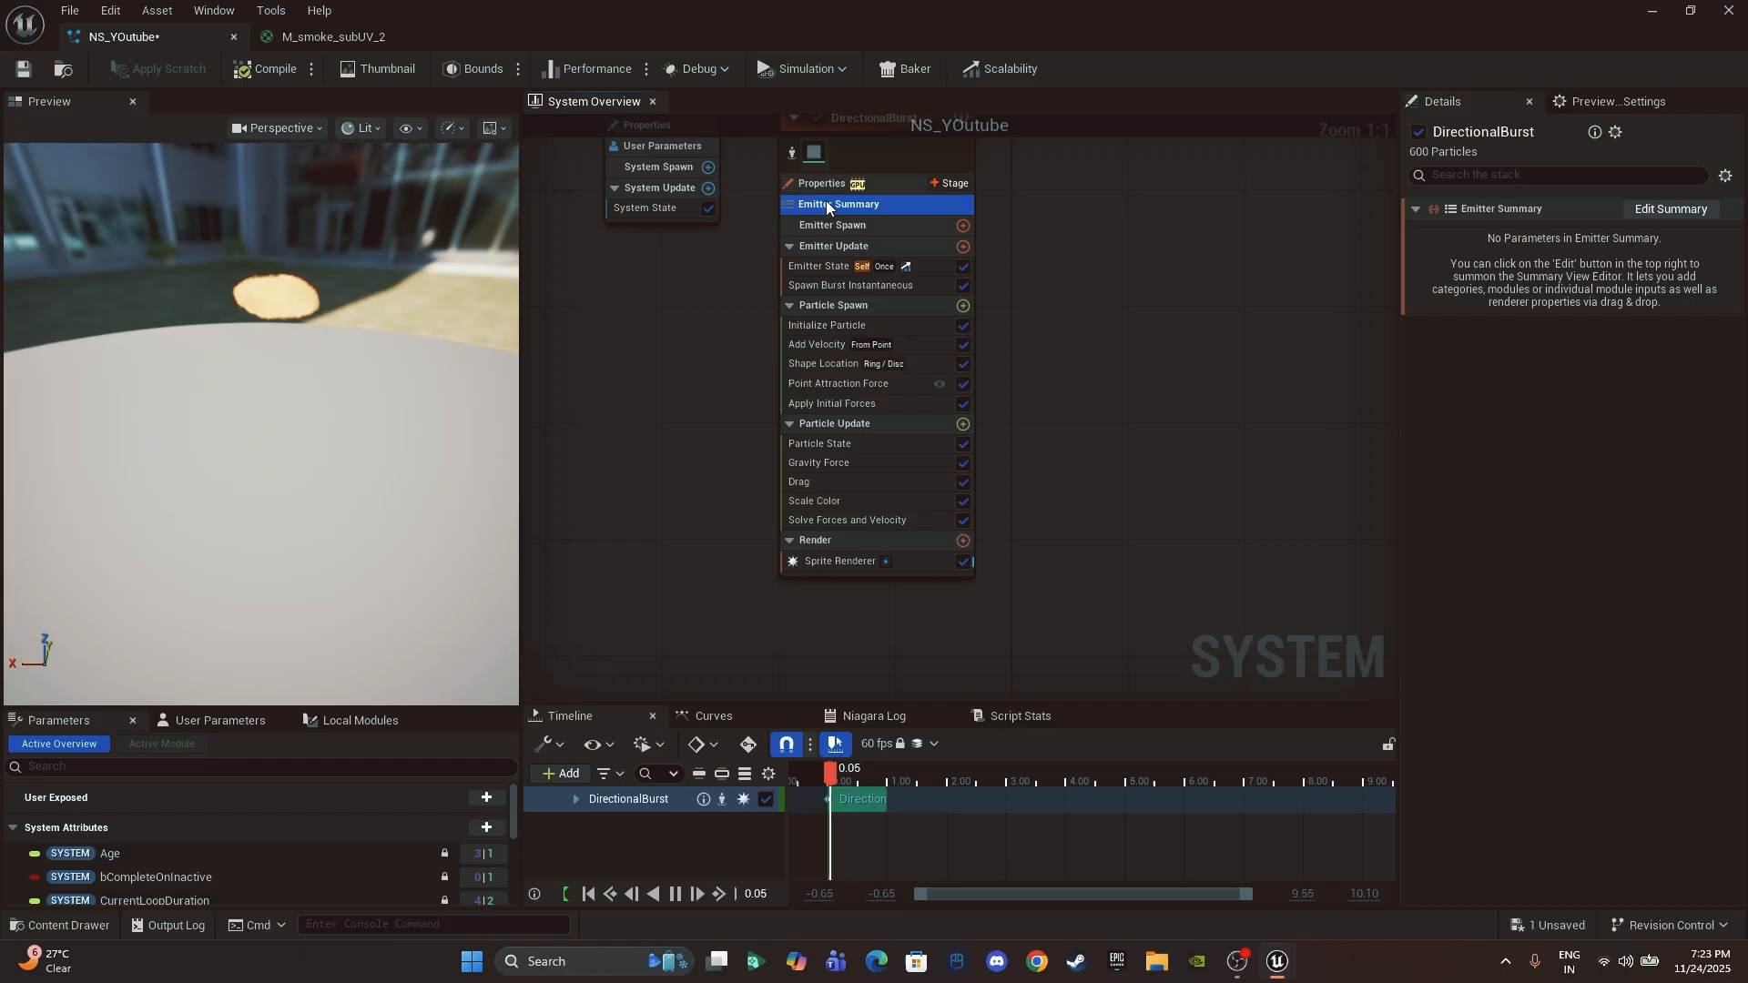
pyautogui.click(822, 187)
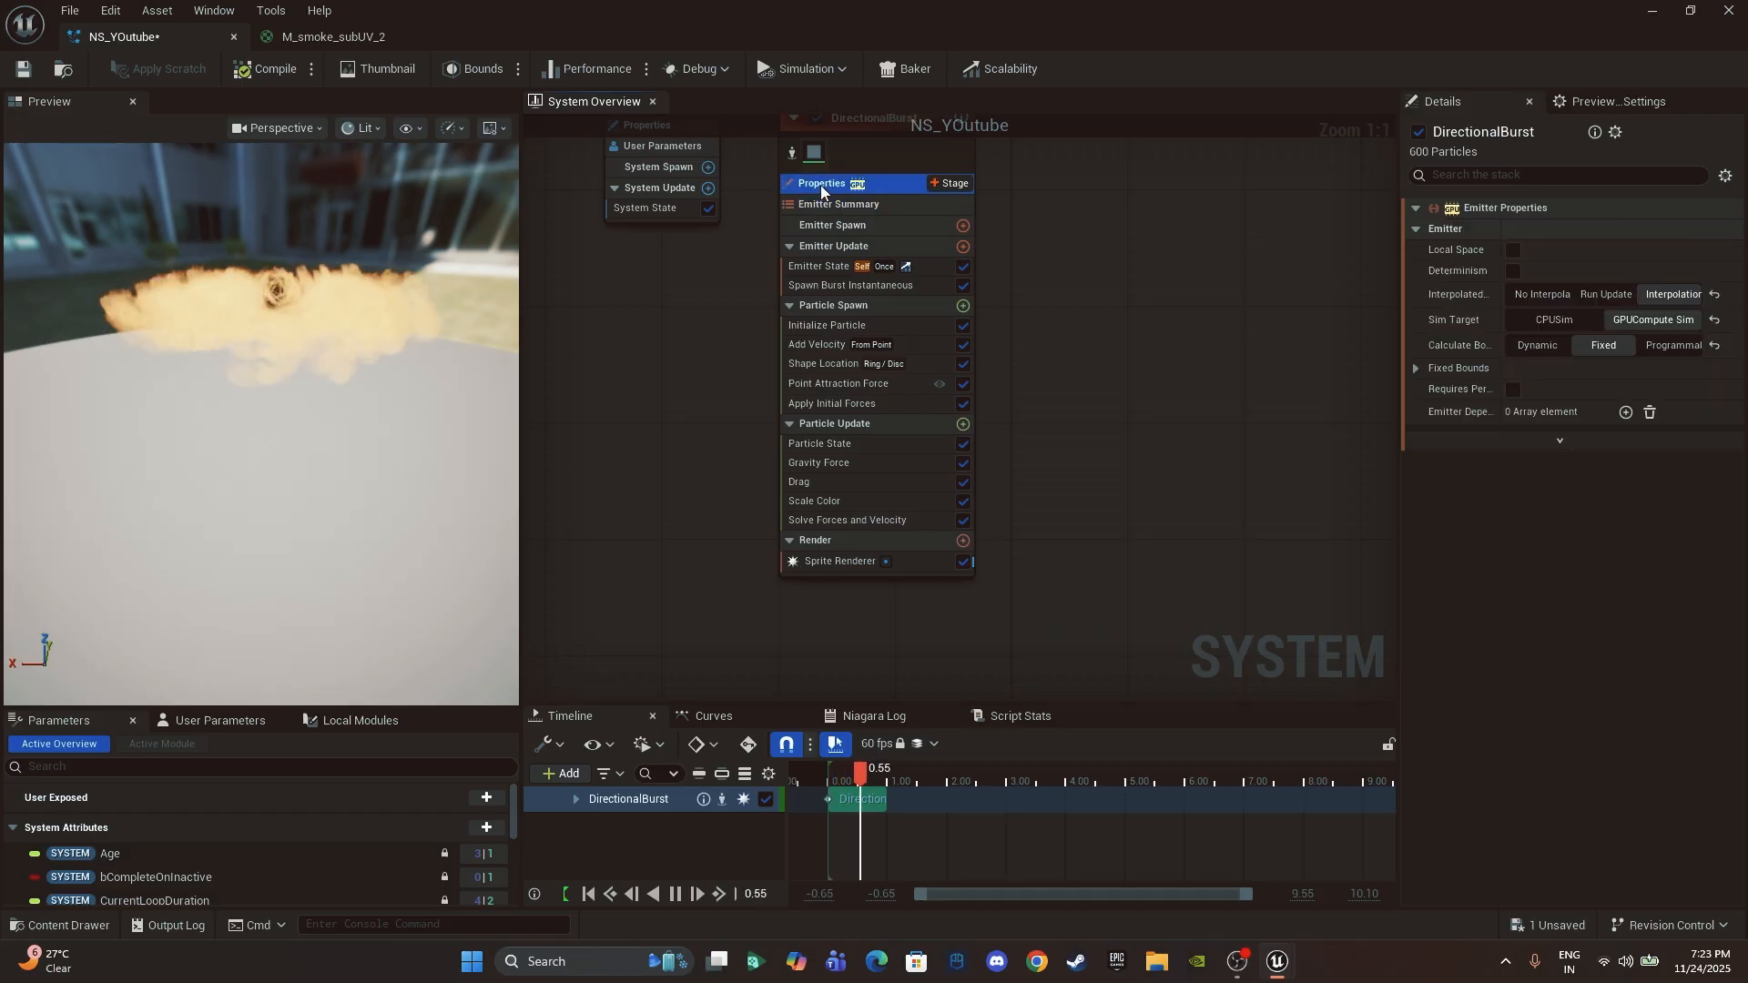
pyautogui.click(833, 285)
pyautogui.click(1536, 234)
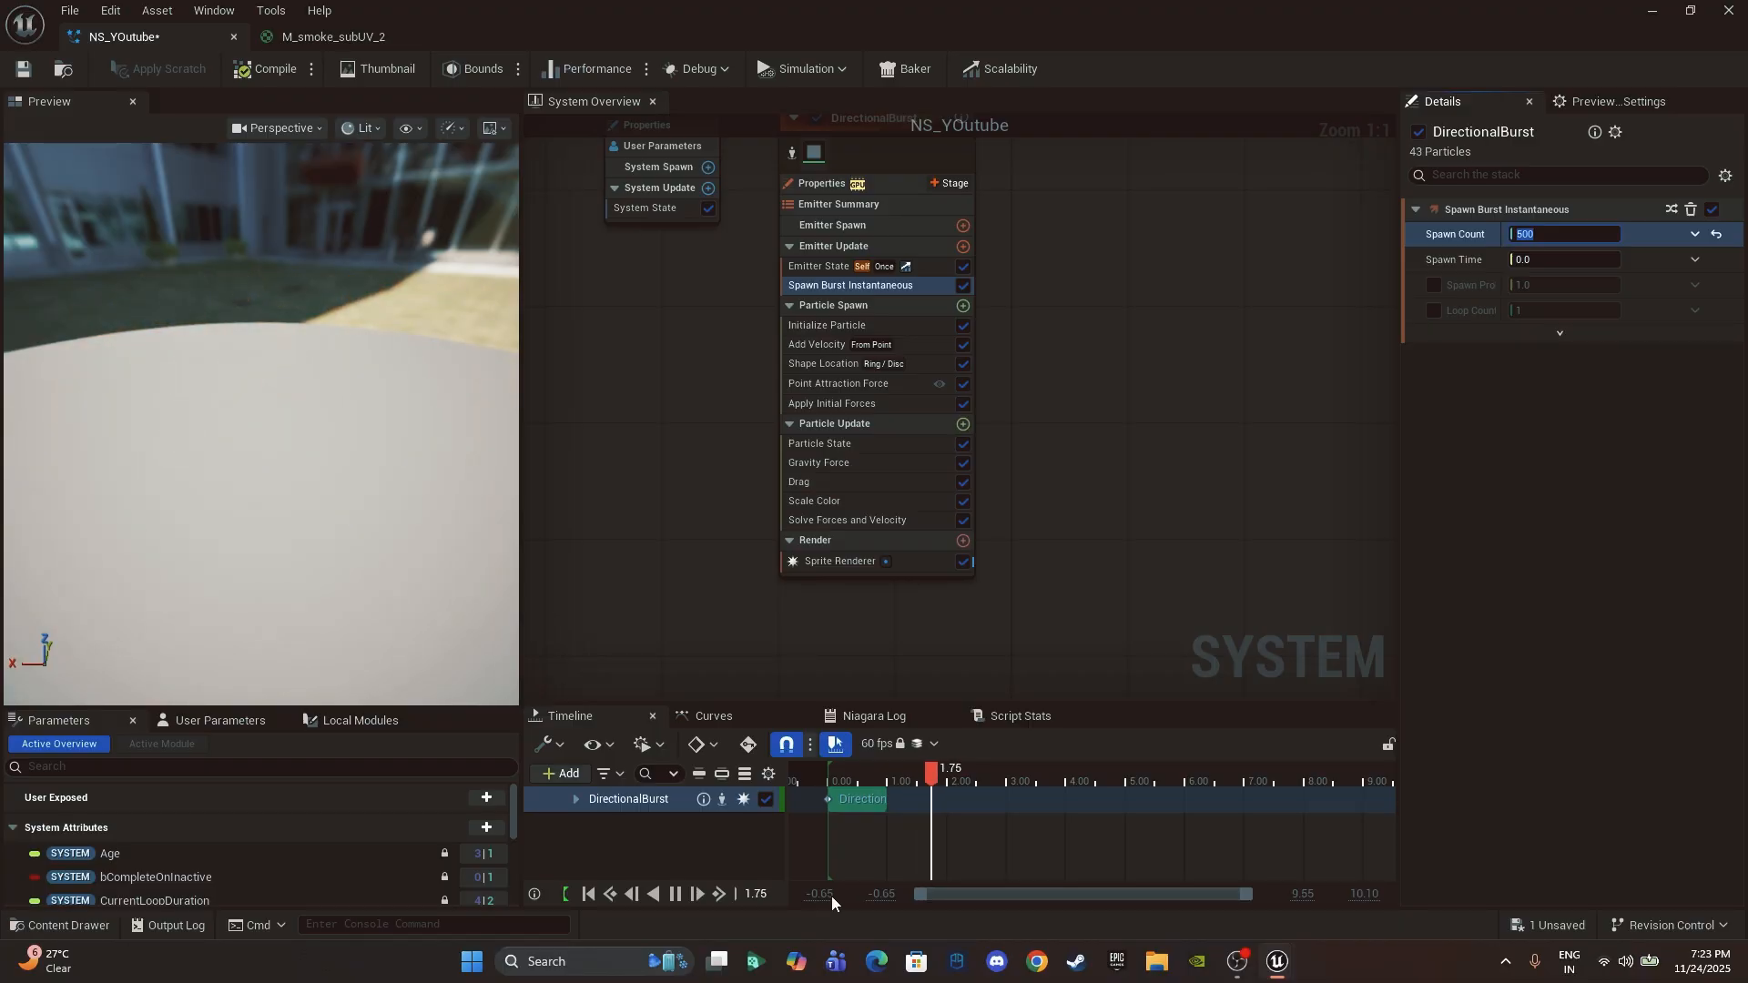
pyautogui.moveTo(363, 396); pyautogui.dragTo(314, 386)
# Step: Try a Uniform sprite size of about 6.47 in Initialize Particle, and restore the Random Uniform size mode
pyautogui.click(845, 326)
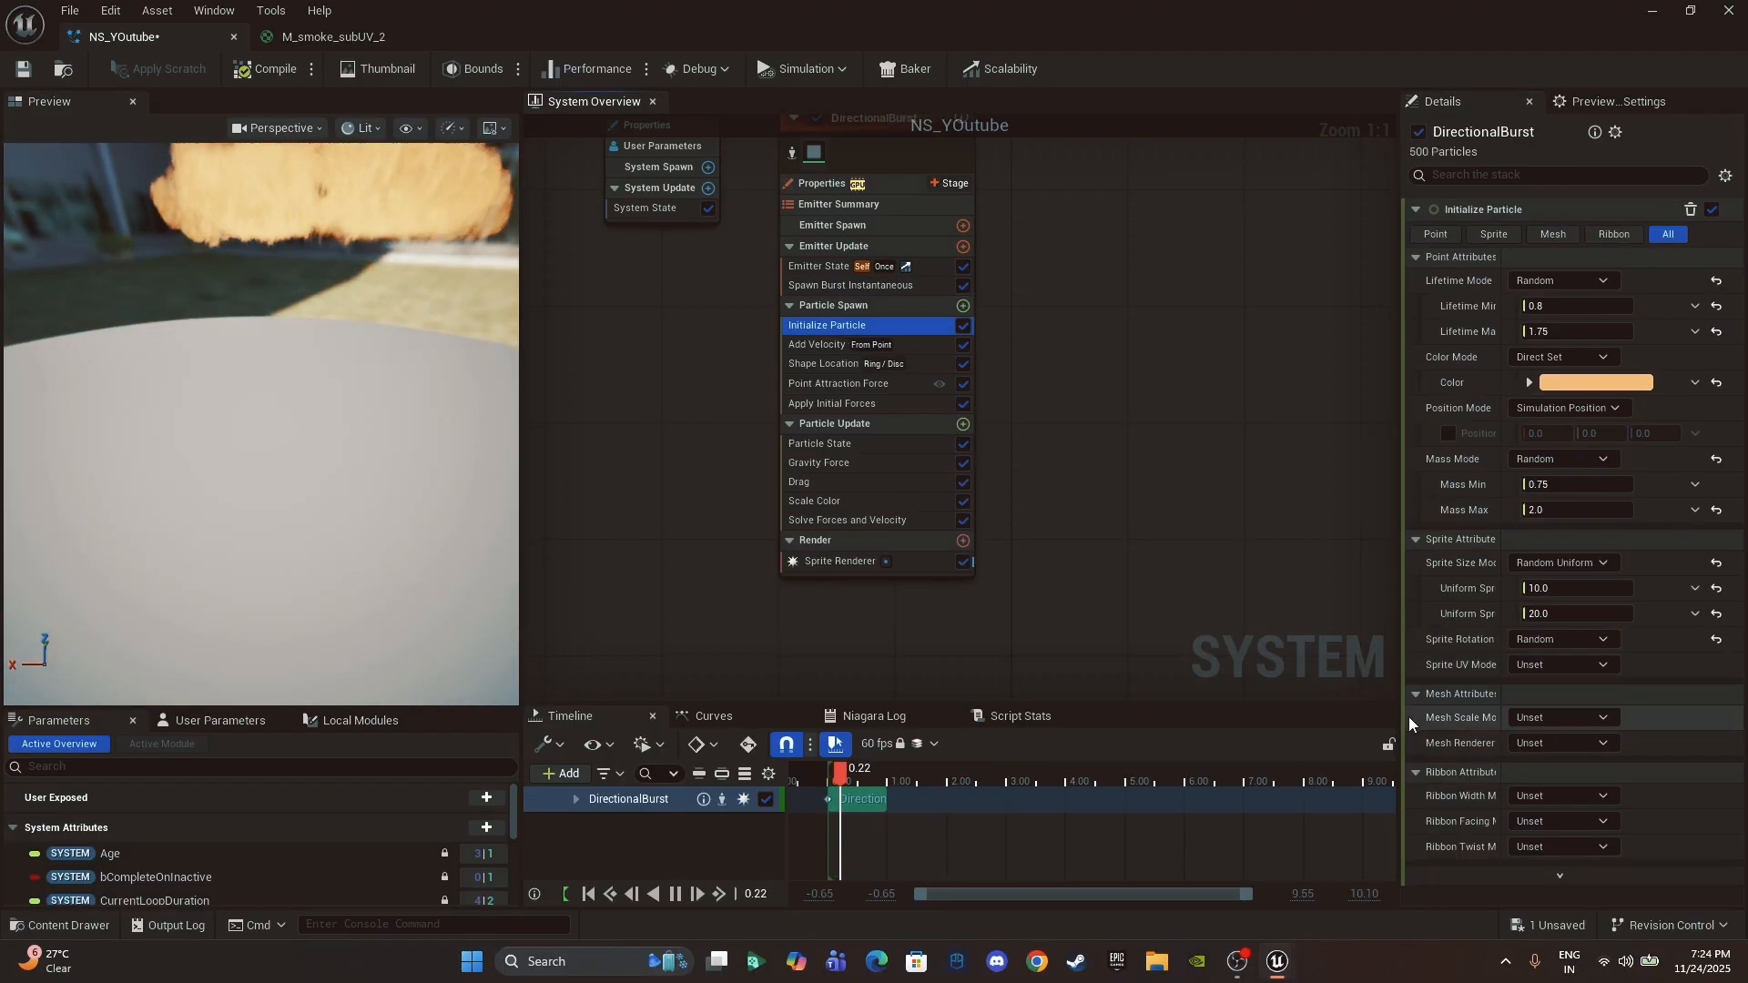
pyautogui.click(1572, 572)
pyautogui.click(1550, 603)
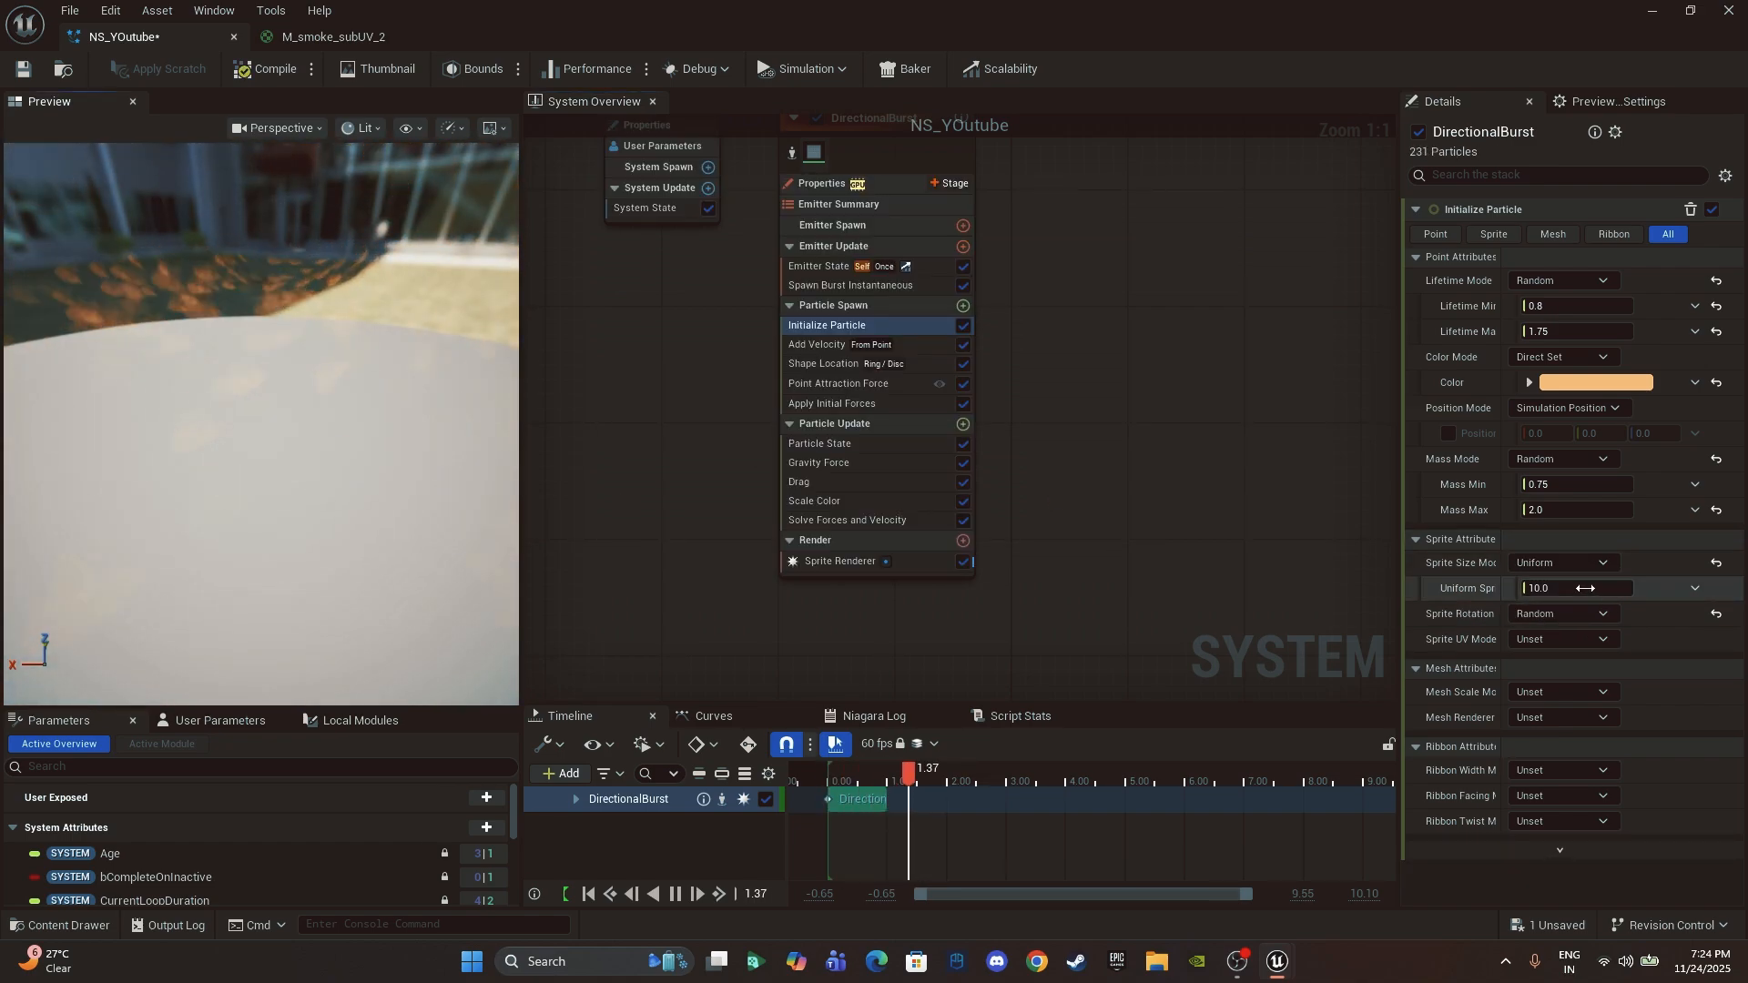
pyautogui.moveTo(1585, 588); pyautogui.dragTo(1561, 588)
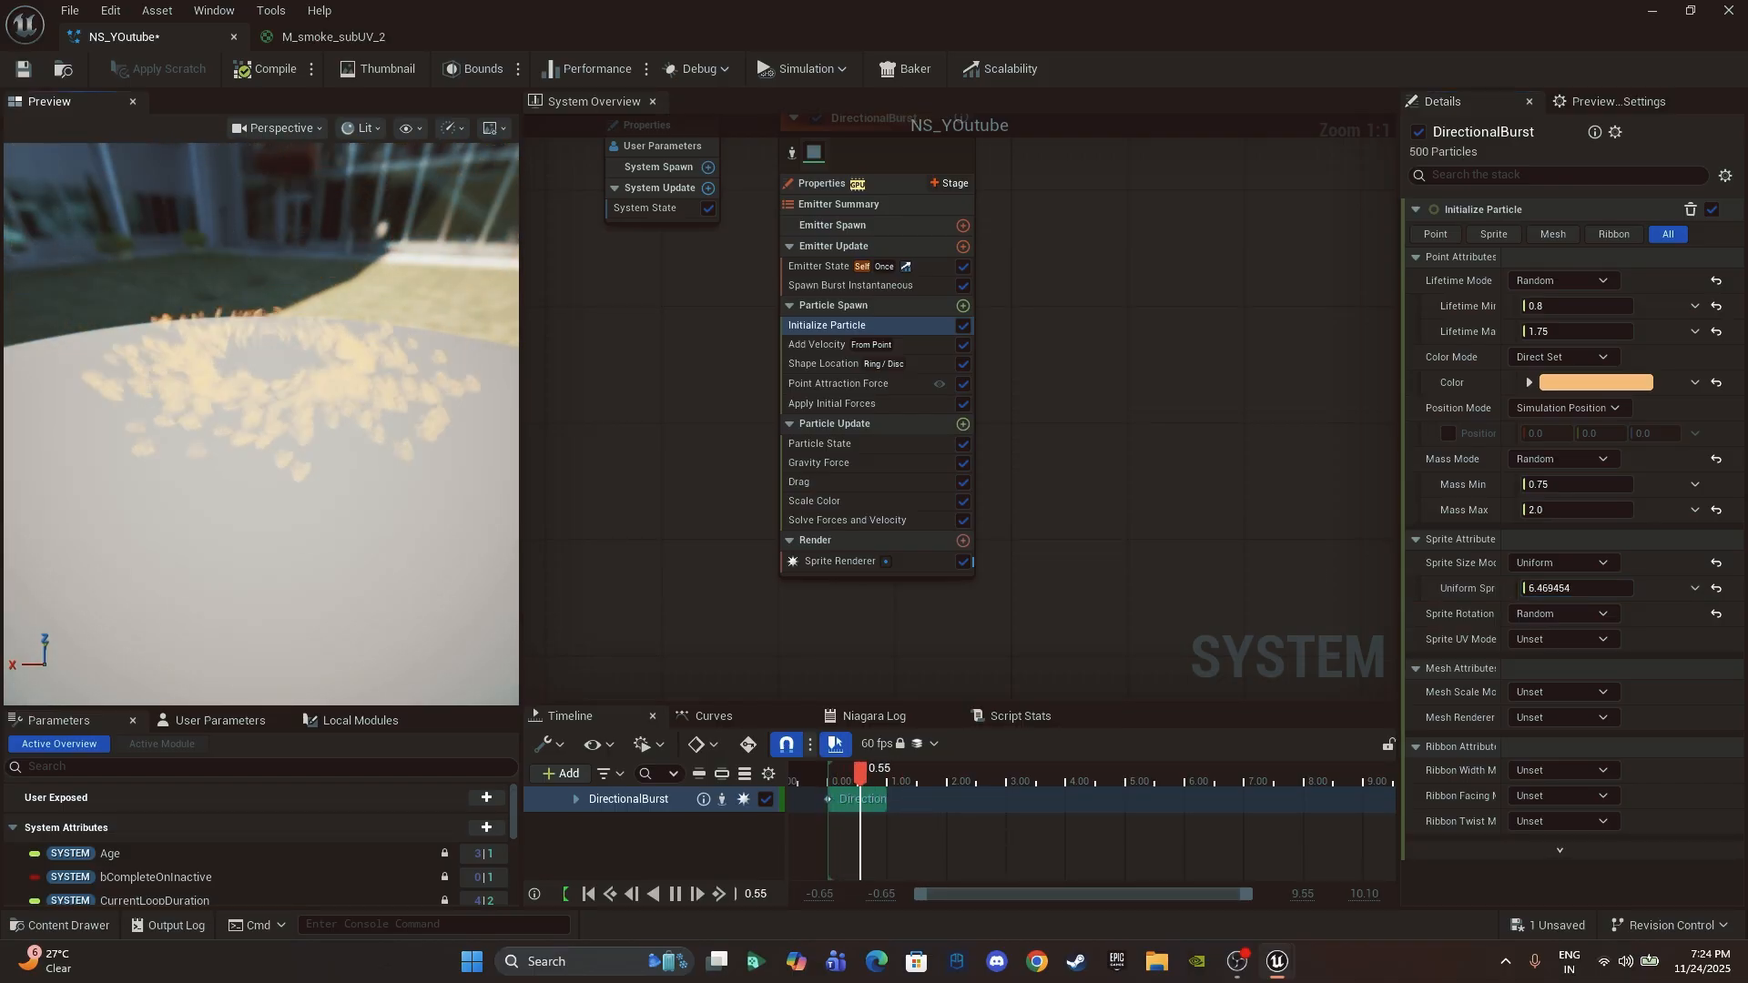
pyautogui.click(1600, 565)
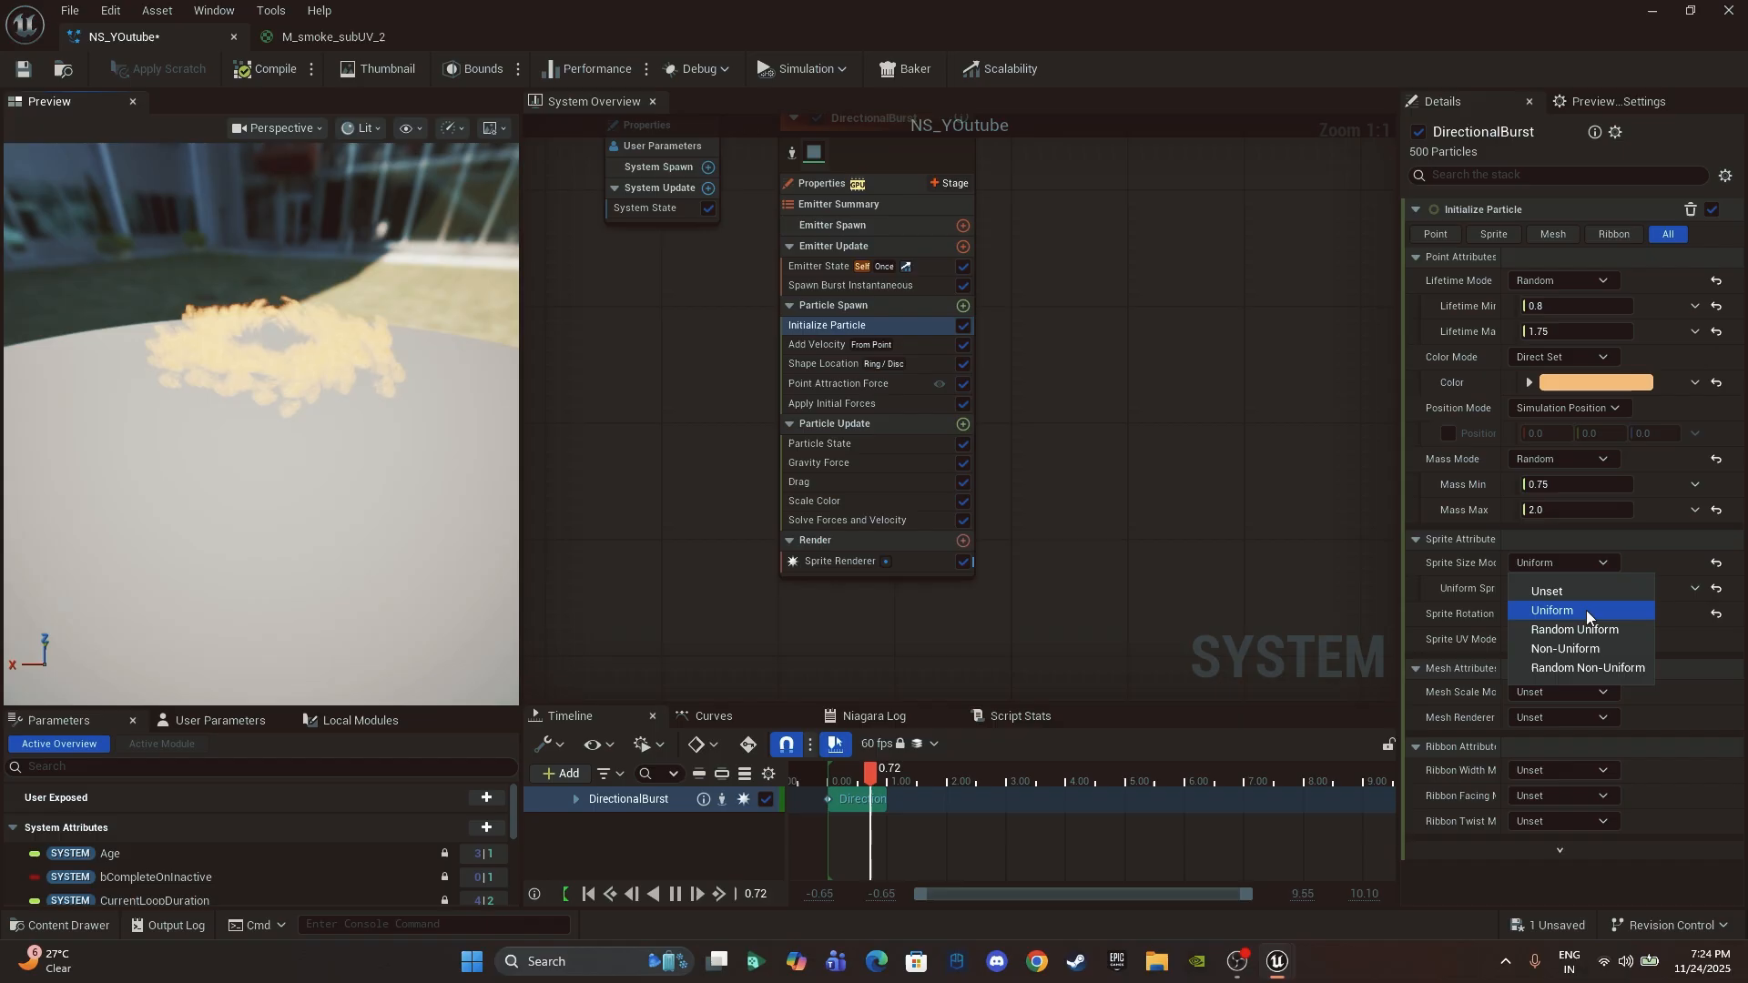
pyautogui.click(1578, 630)
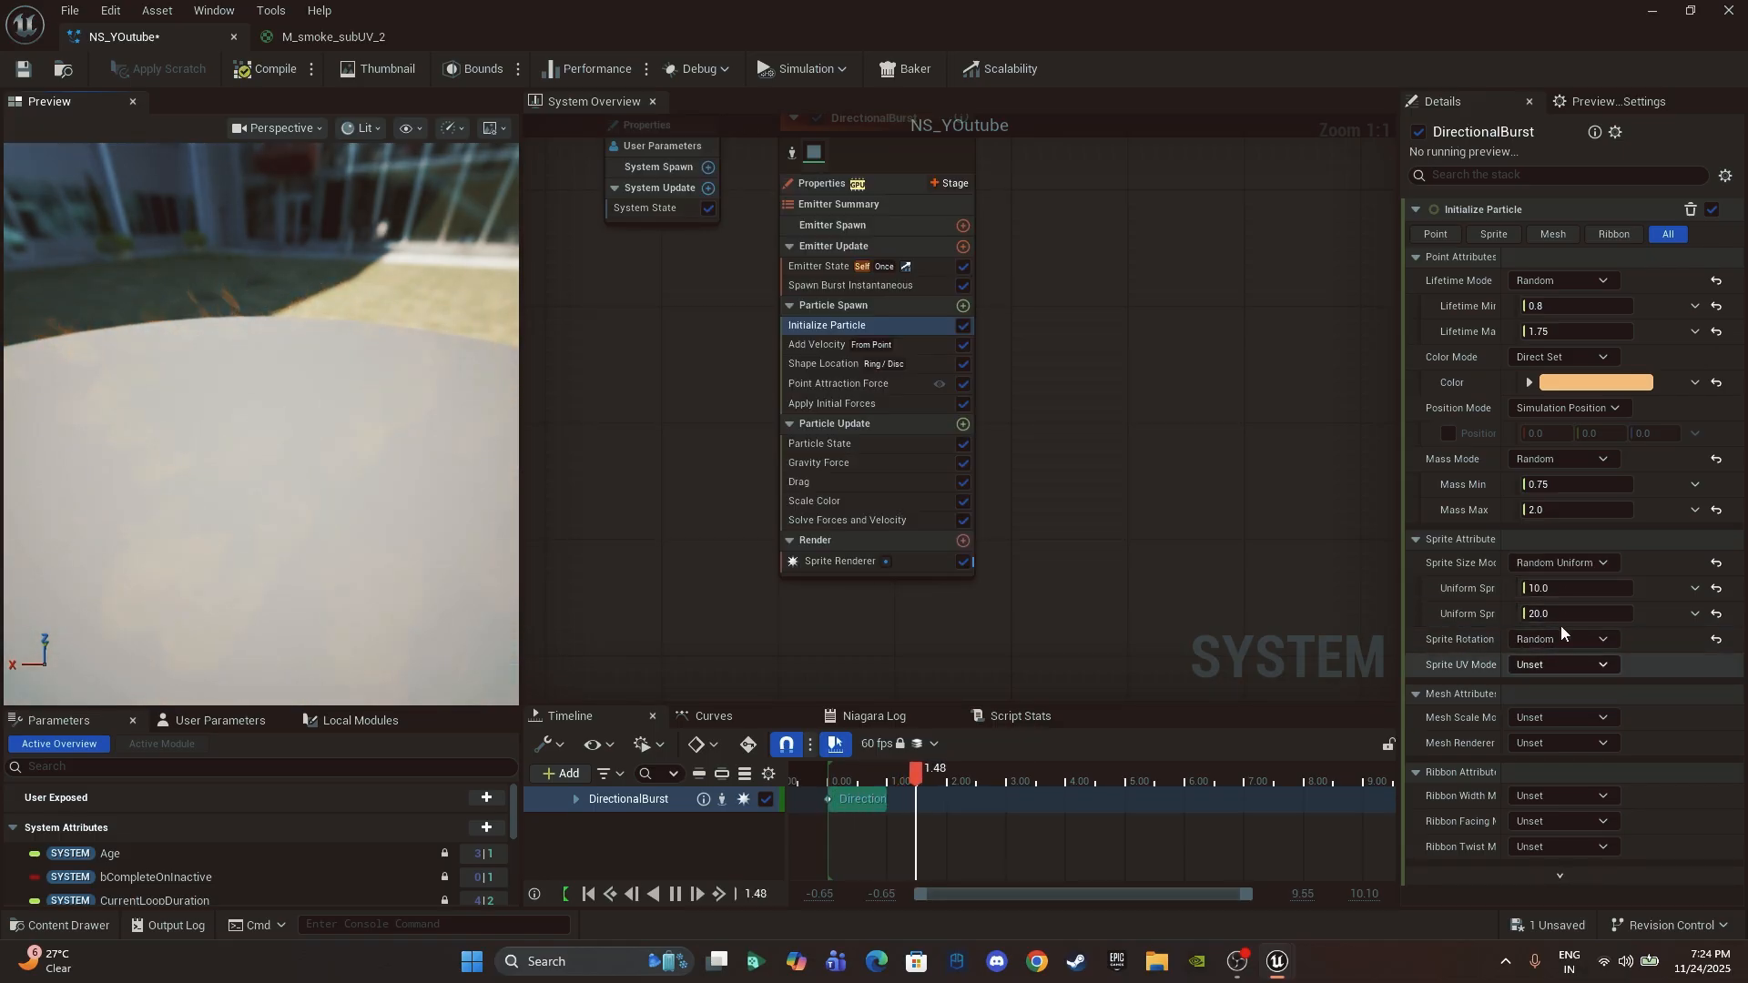
# Step: Search the modules available for Particle Spawn for "rotat" and "sprite"
pyautogui.click(964, 325)
pyautogui.click(964, 306)
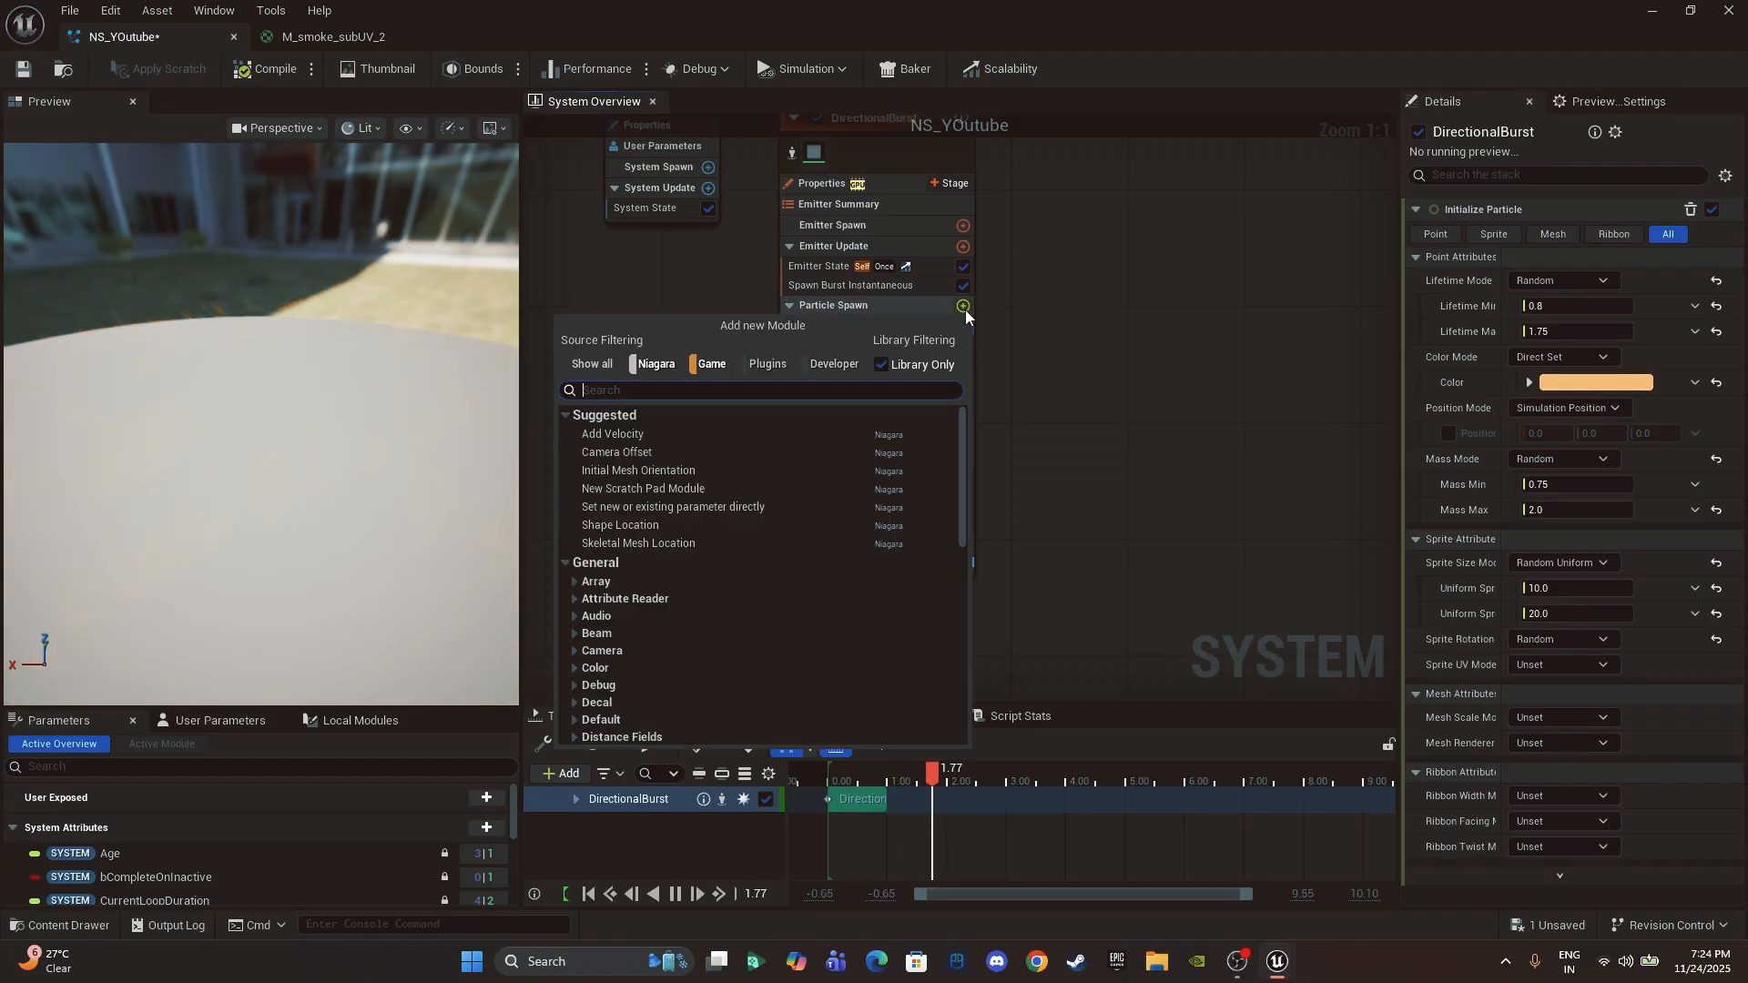
pyautogui.write('rotat')
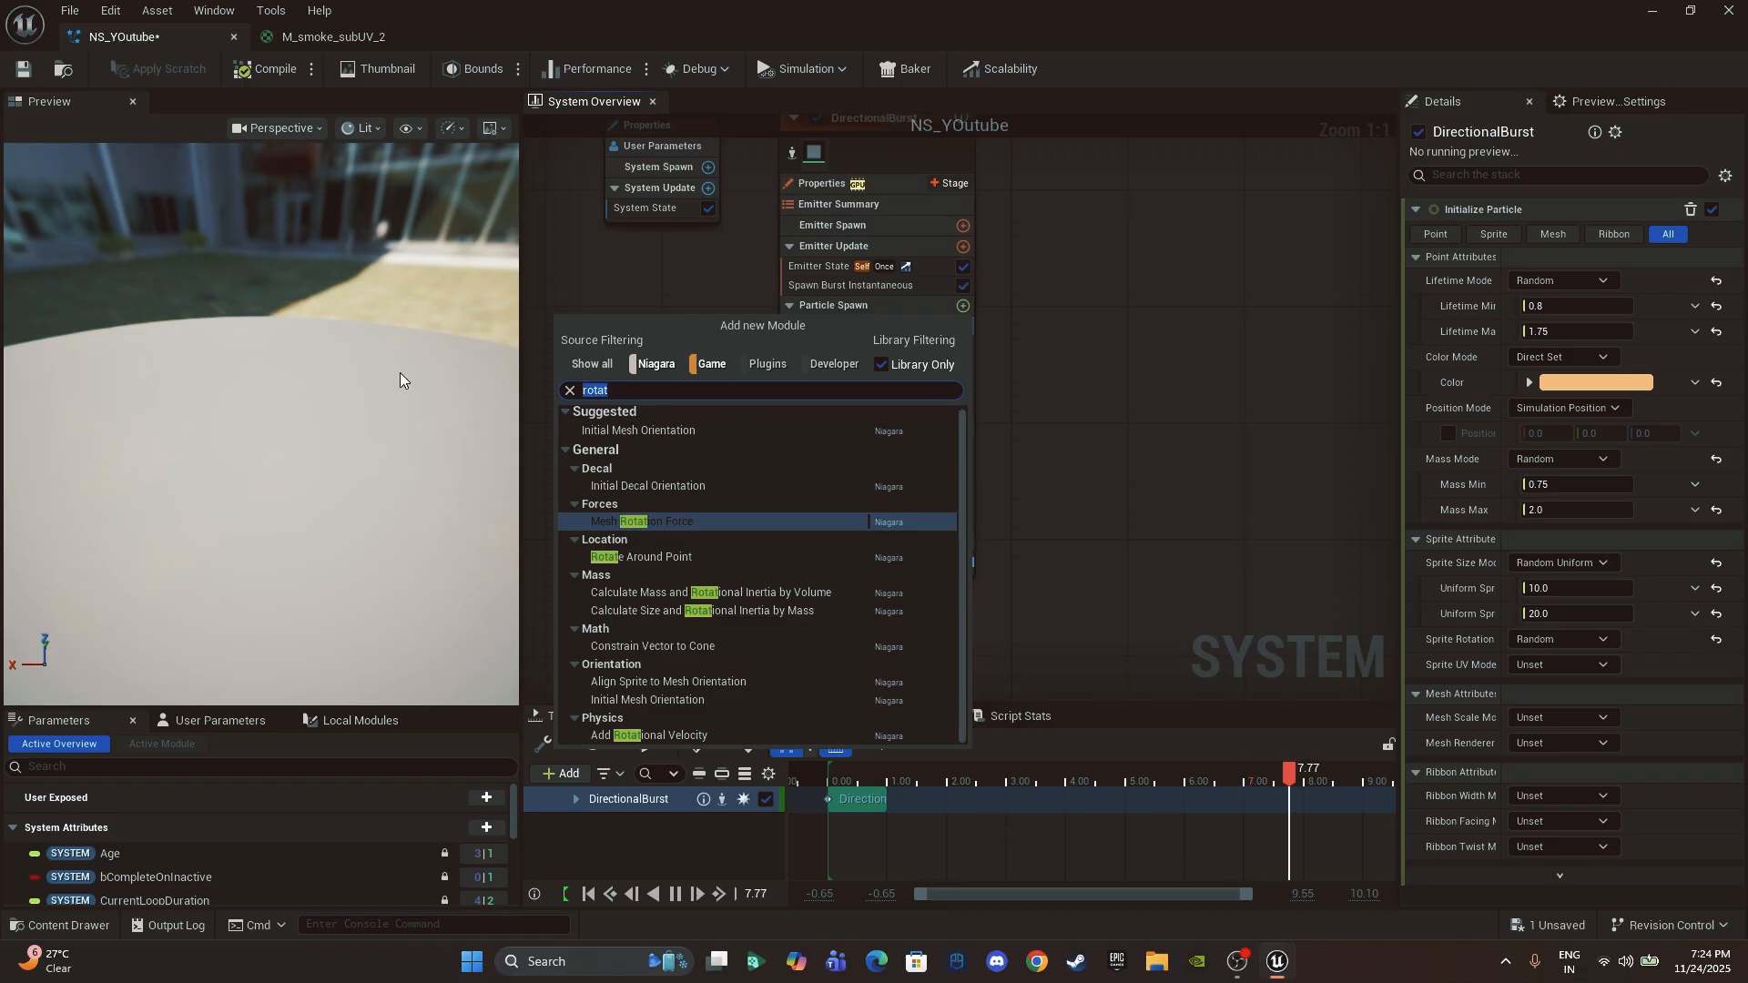
pyautogui.write('sprite')
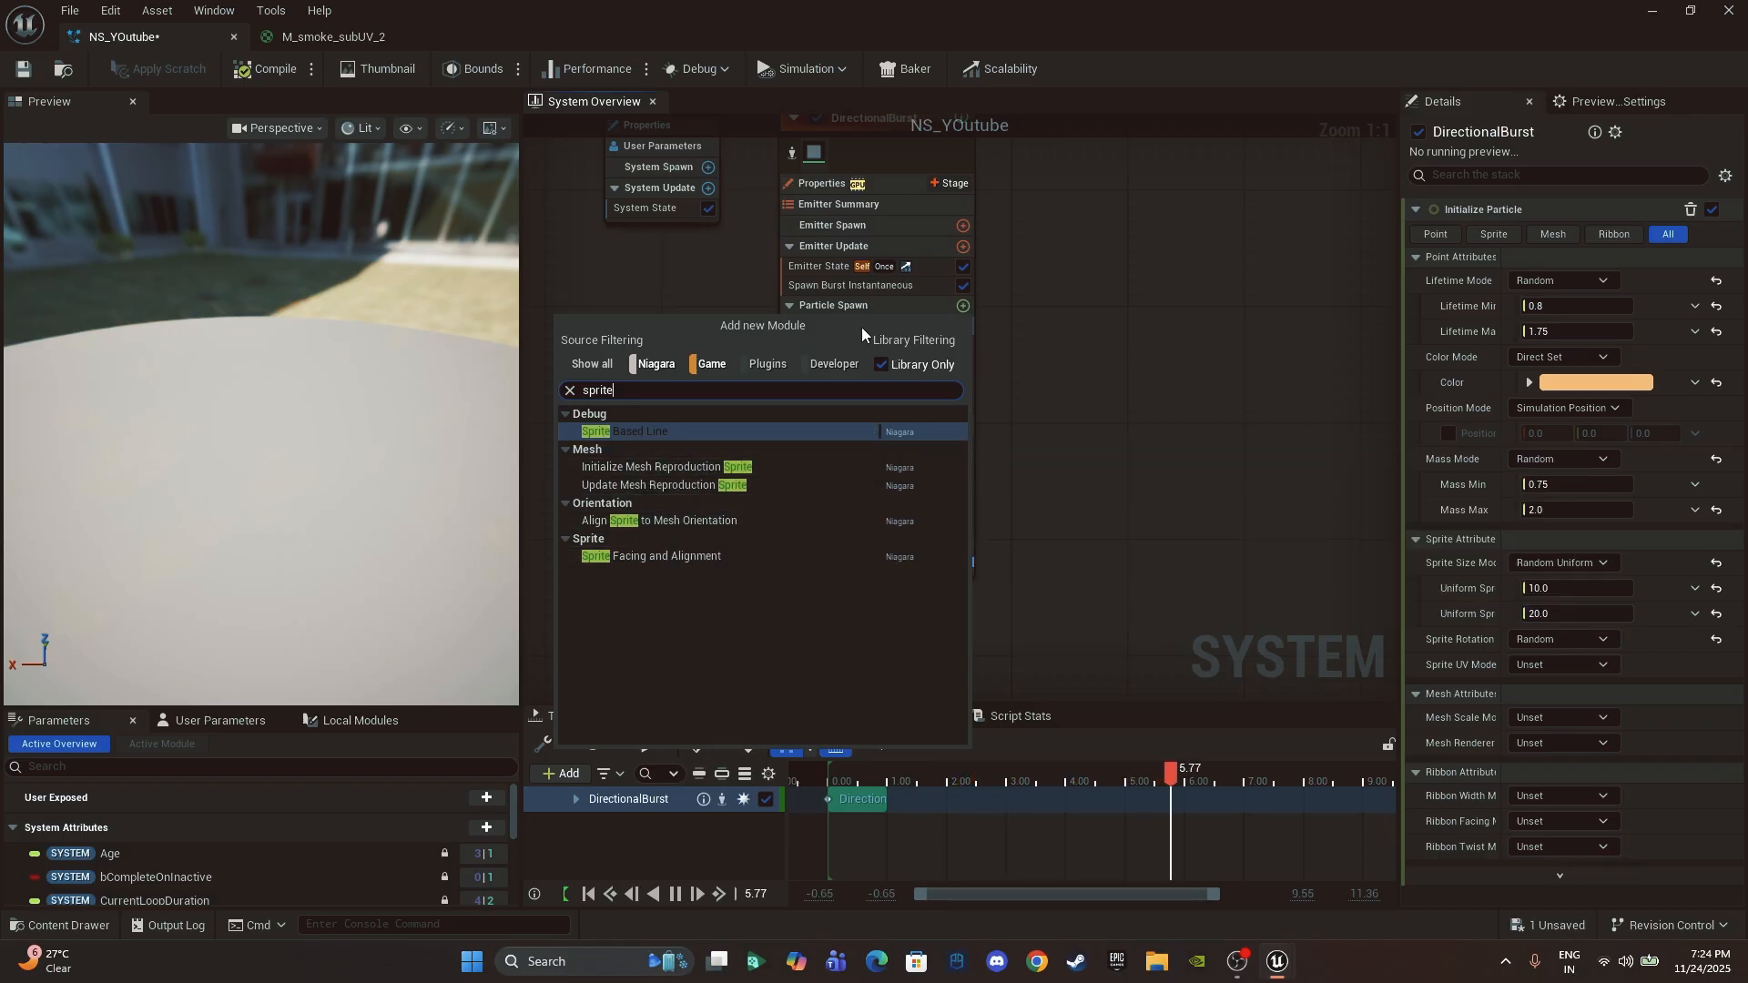
pyautogui.click(658, 253)
# Step: Find the Initial Mesh Orientation module with the search "rotat" and add it to Particle Spawn
pyautogui.click(960, 308)
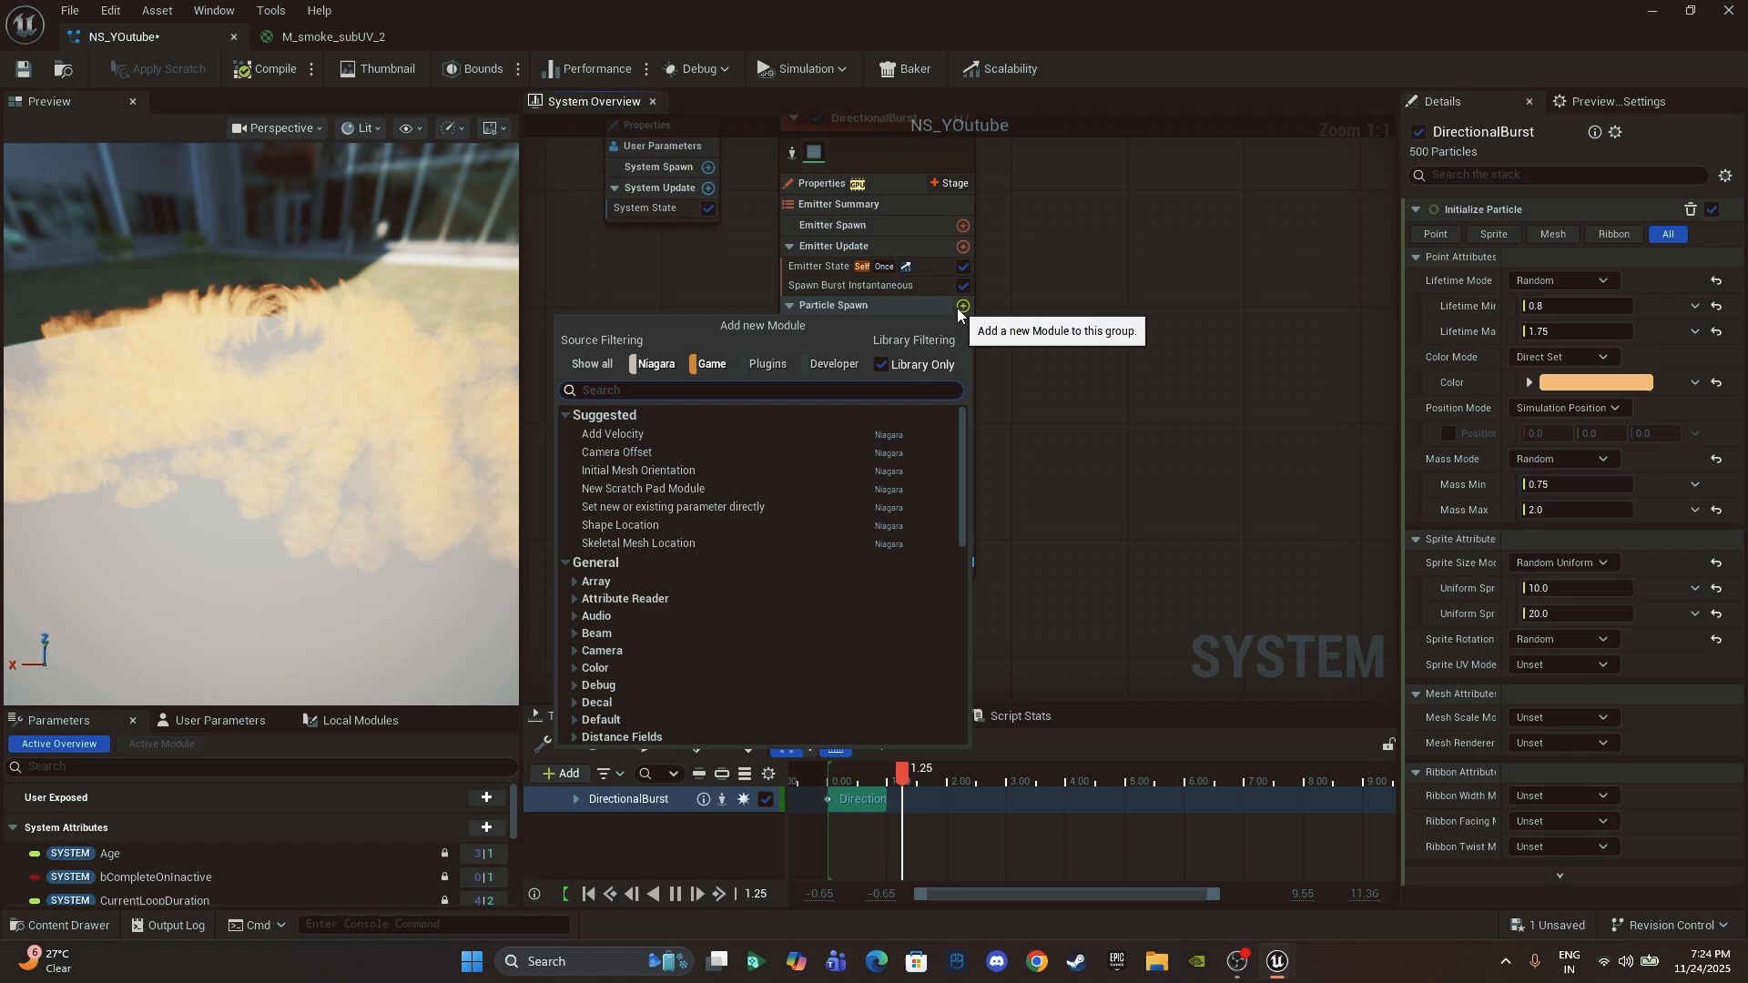
pyautogui.write('rotat')
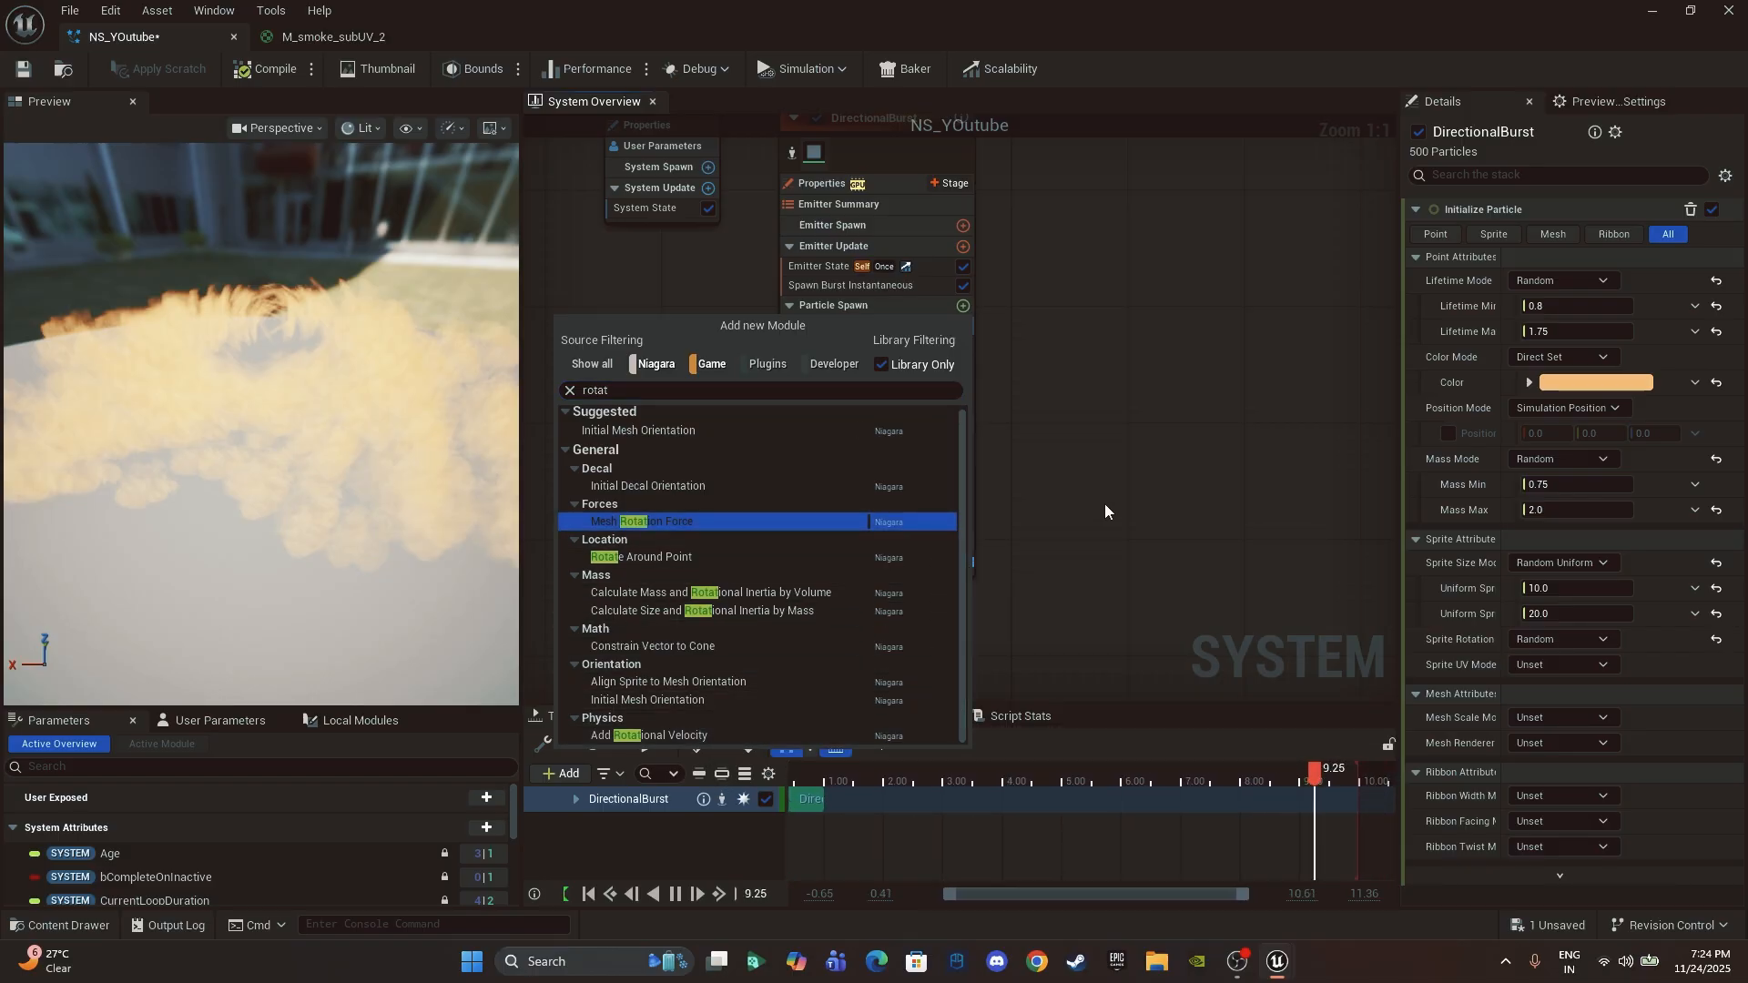
pyautogui.click(724, 428)
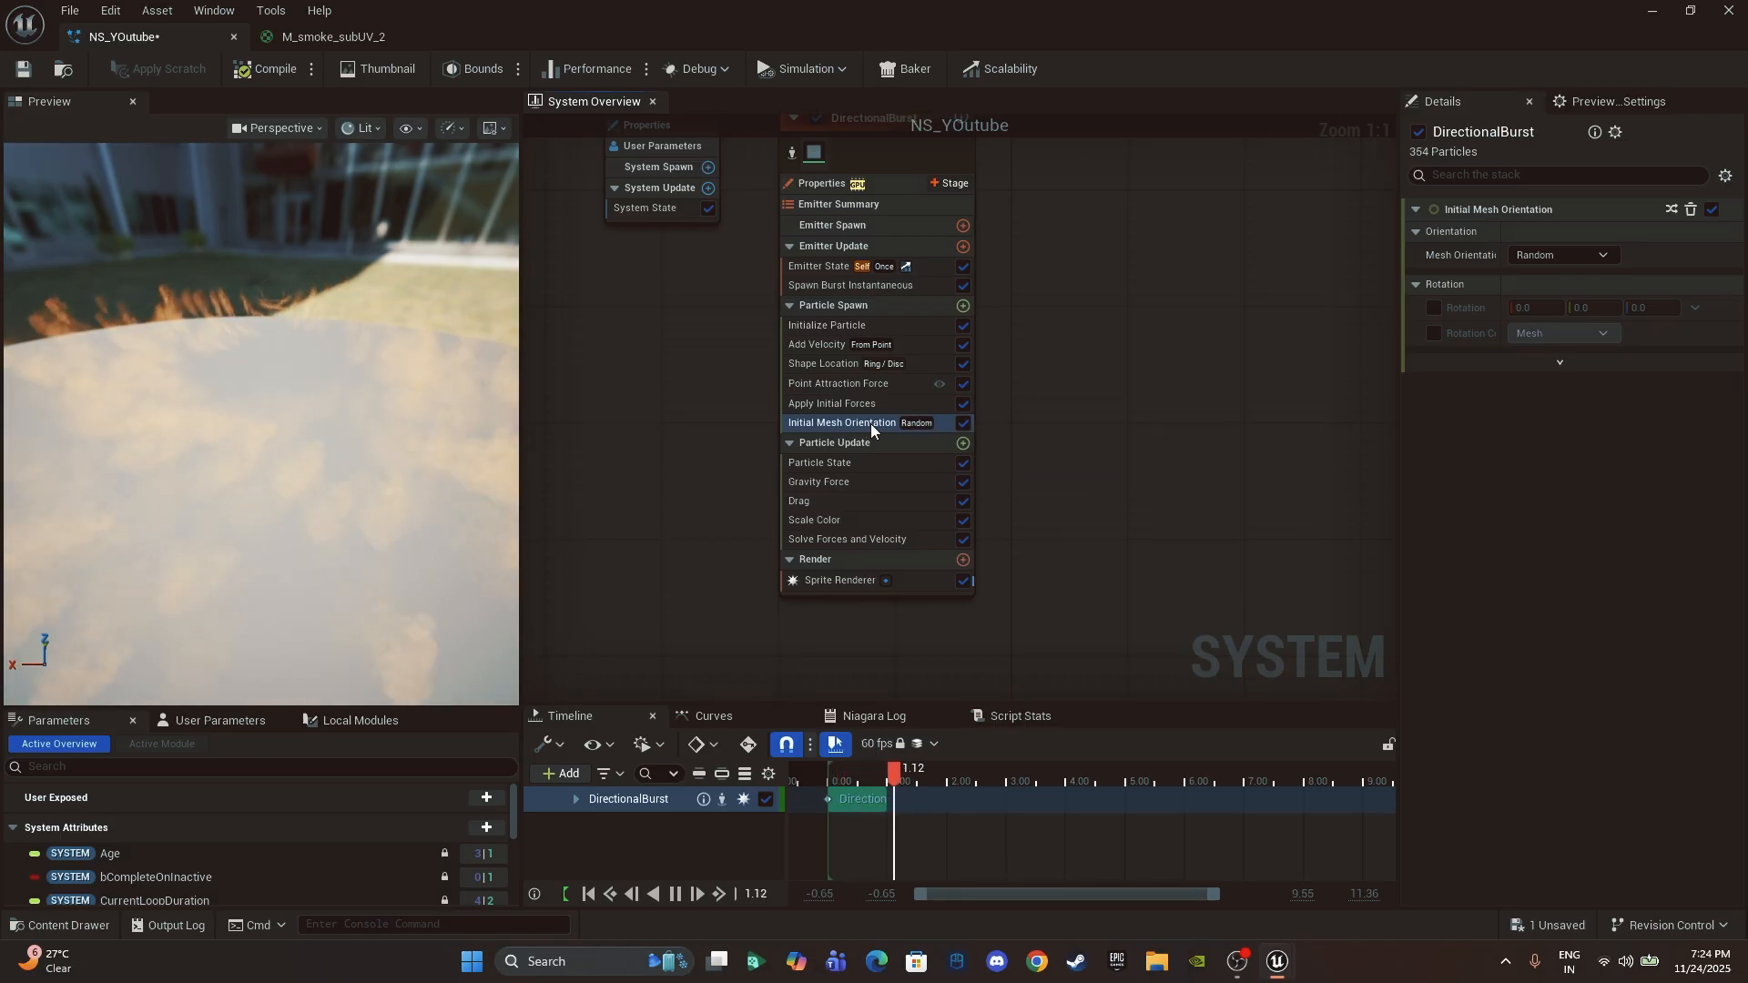
# Step: Undo the insertion of the Initial Mesh Orientation module and look through the dynamic inputs offered for the Drag value
pyautogui.hotkey('ctrl', 'z')
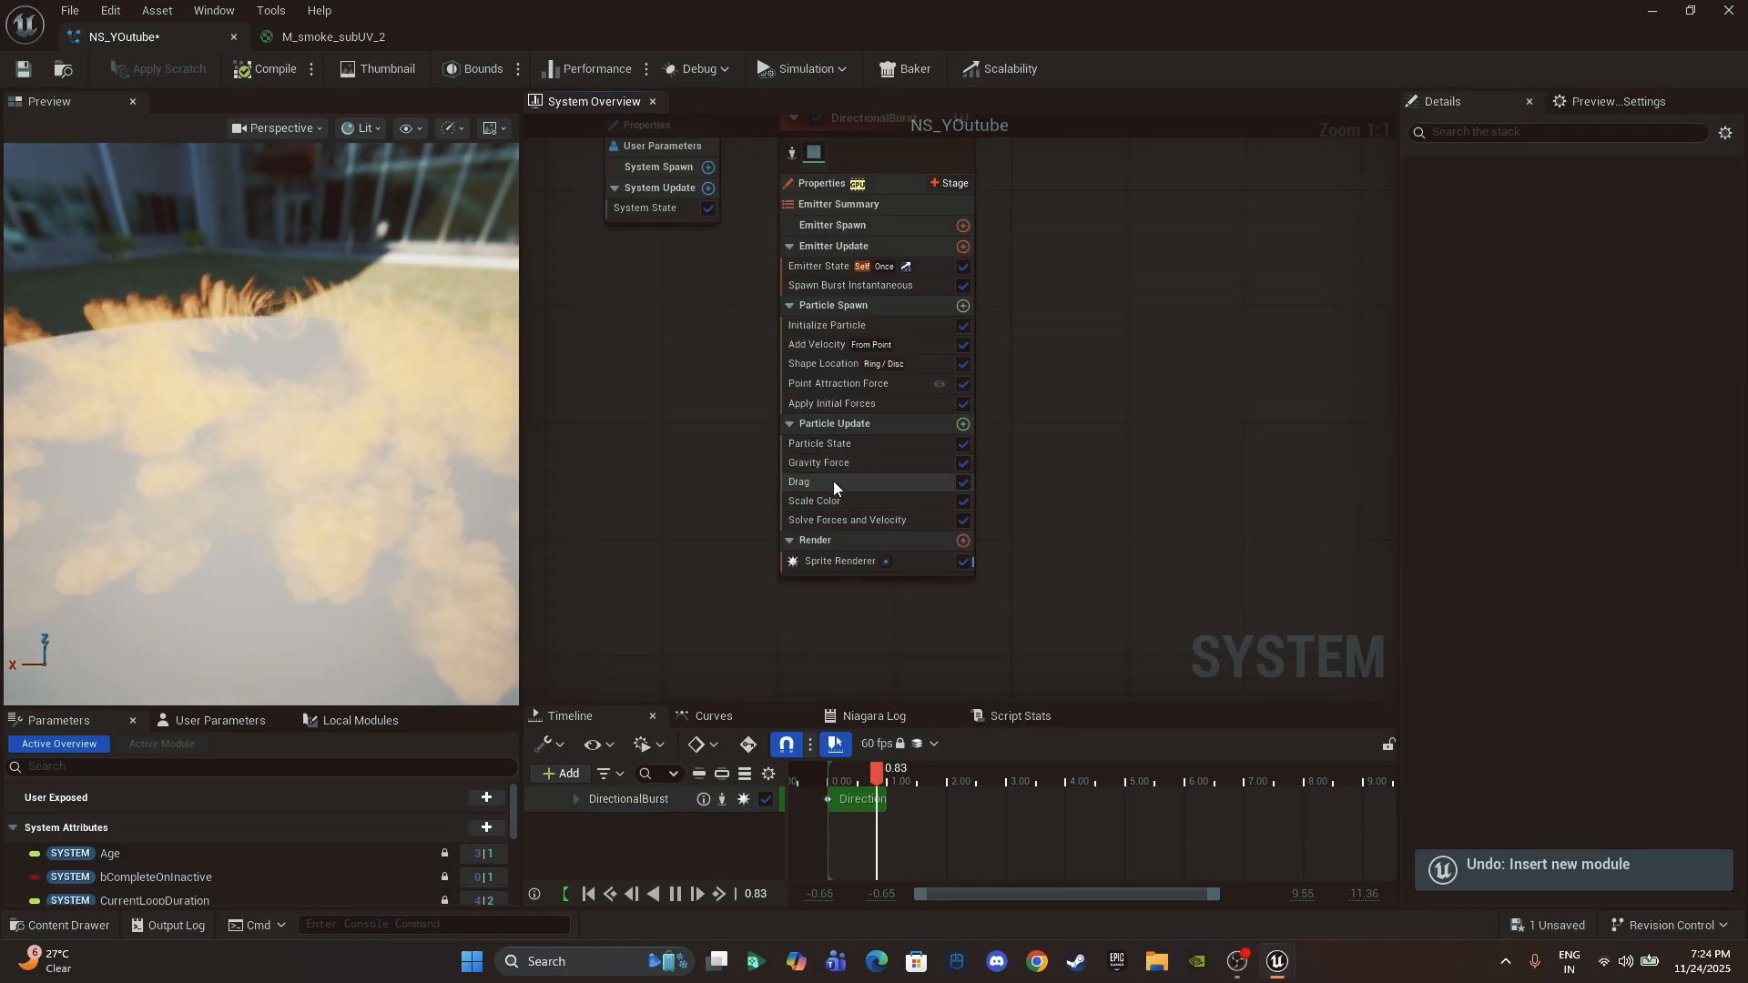
pyautogui.click(833, 481)
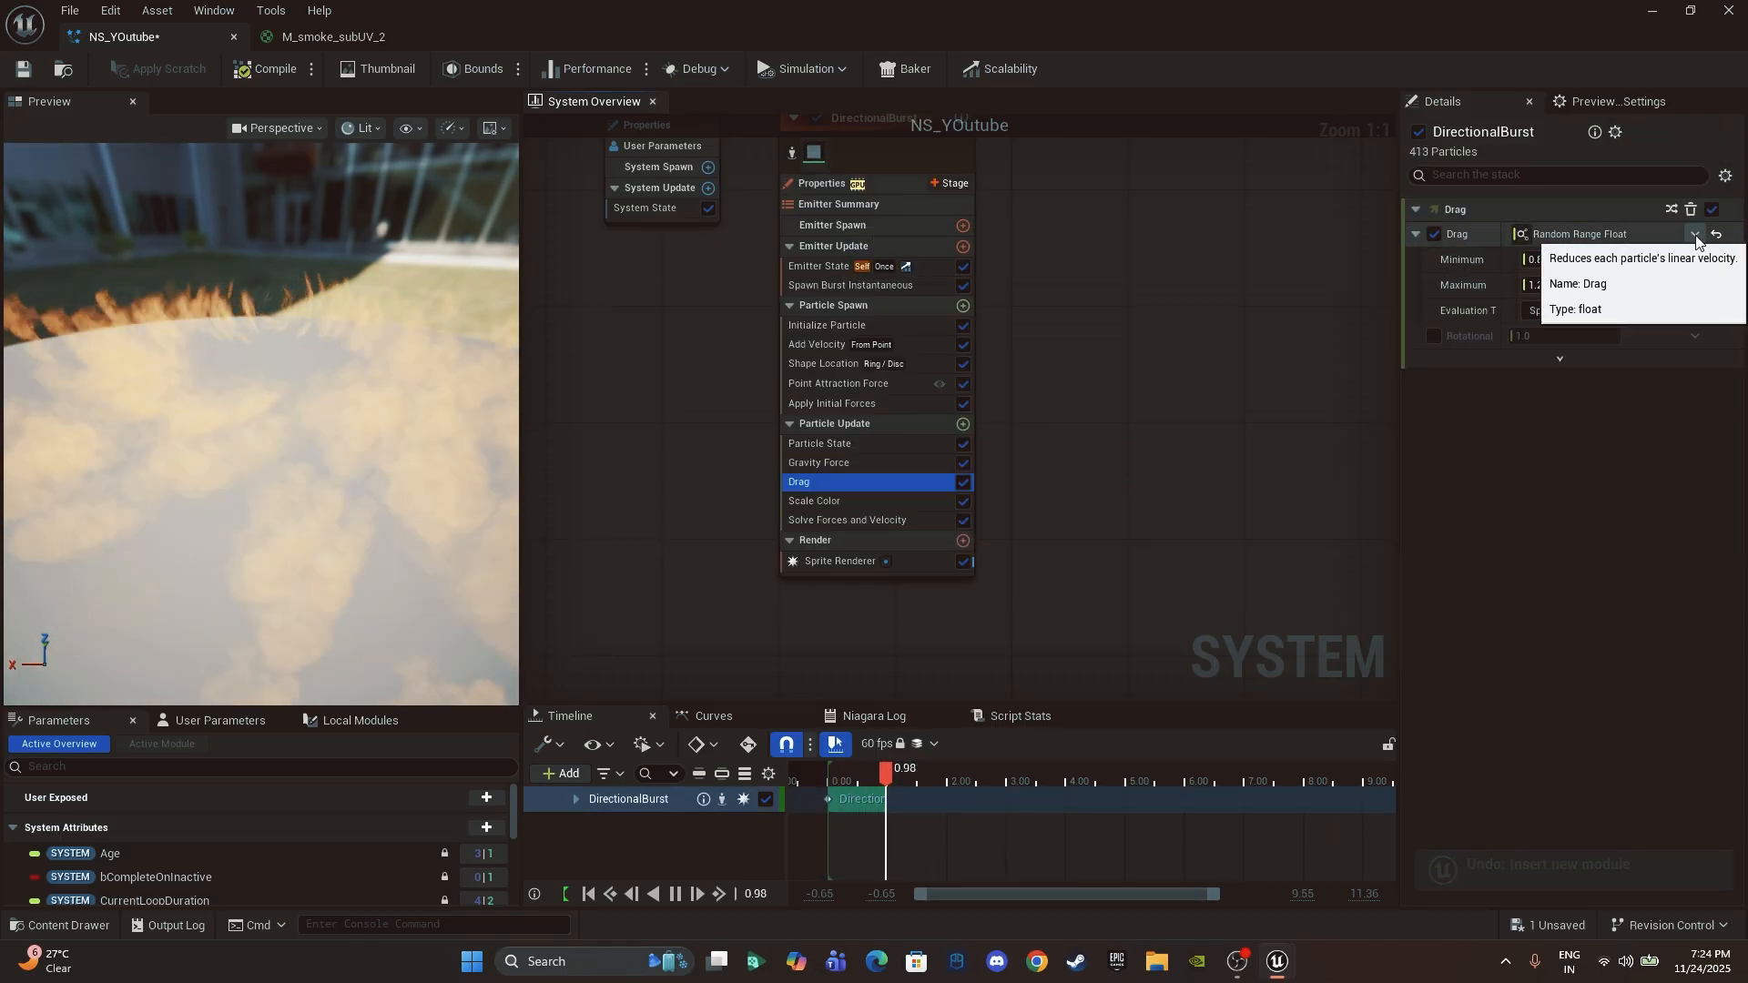
pyautogui.click(1564, 242)
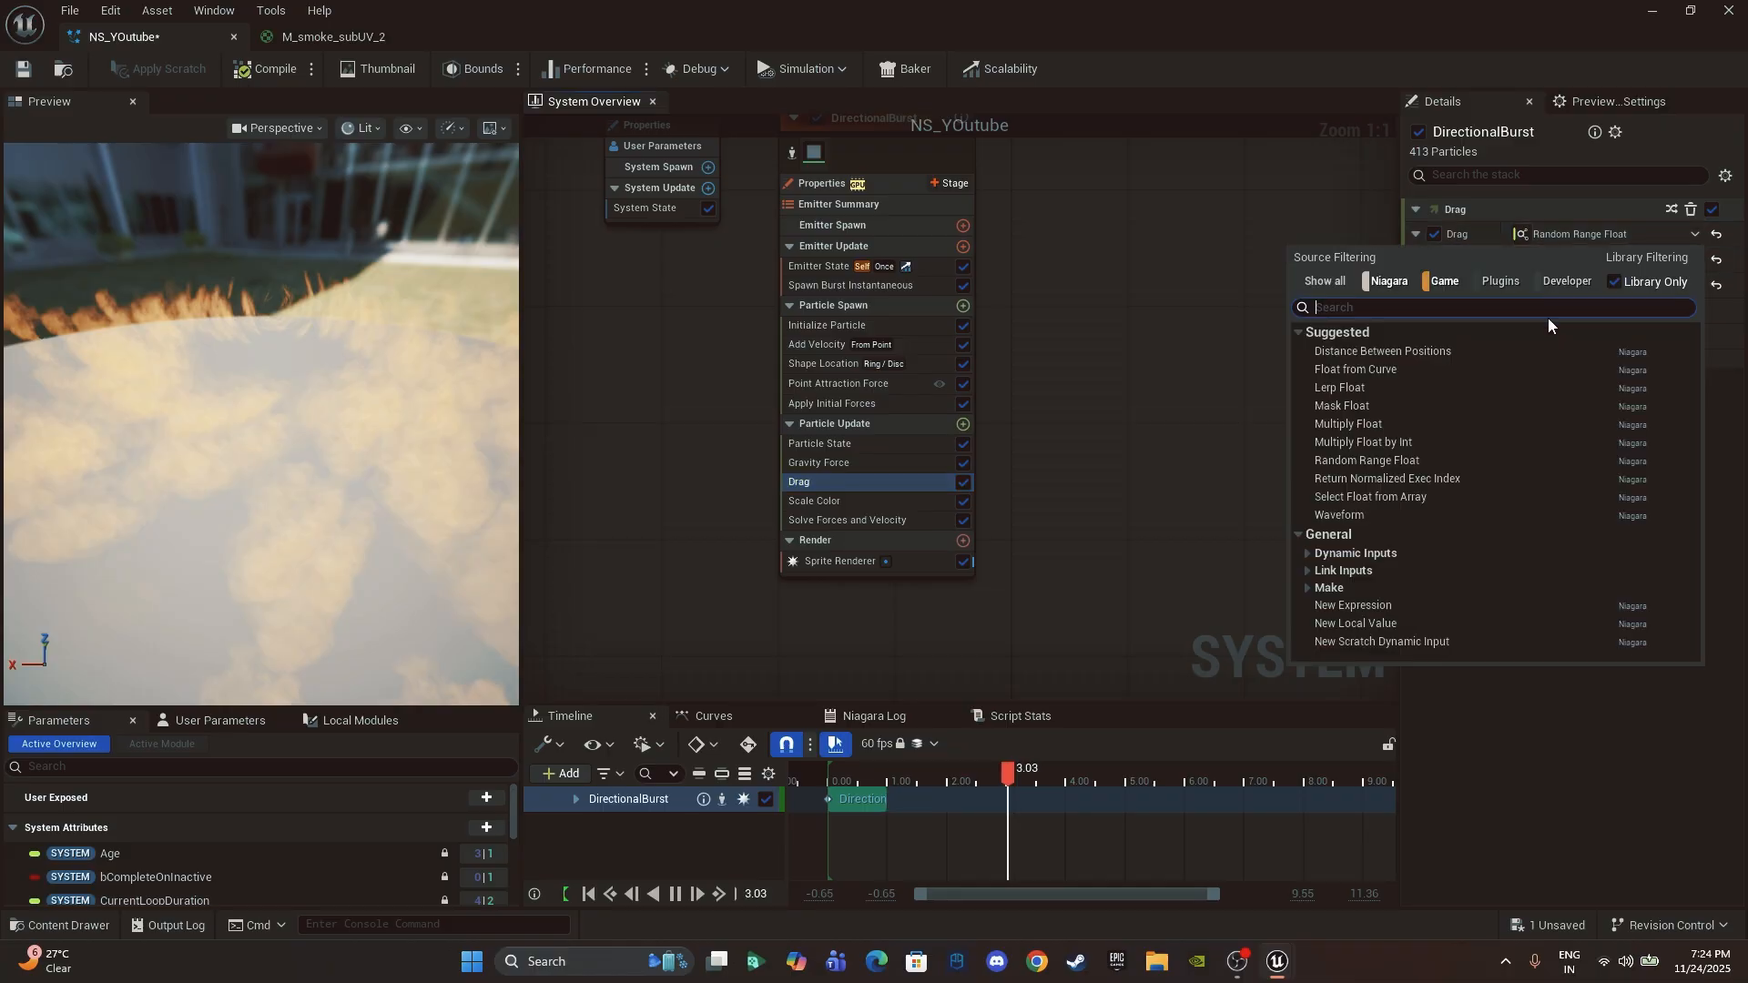
pyautogui.click(1267, 417)
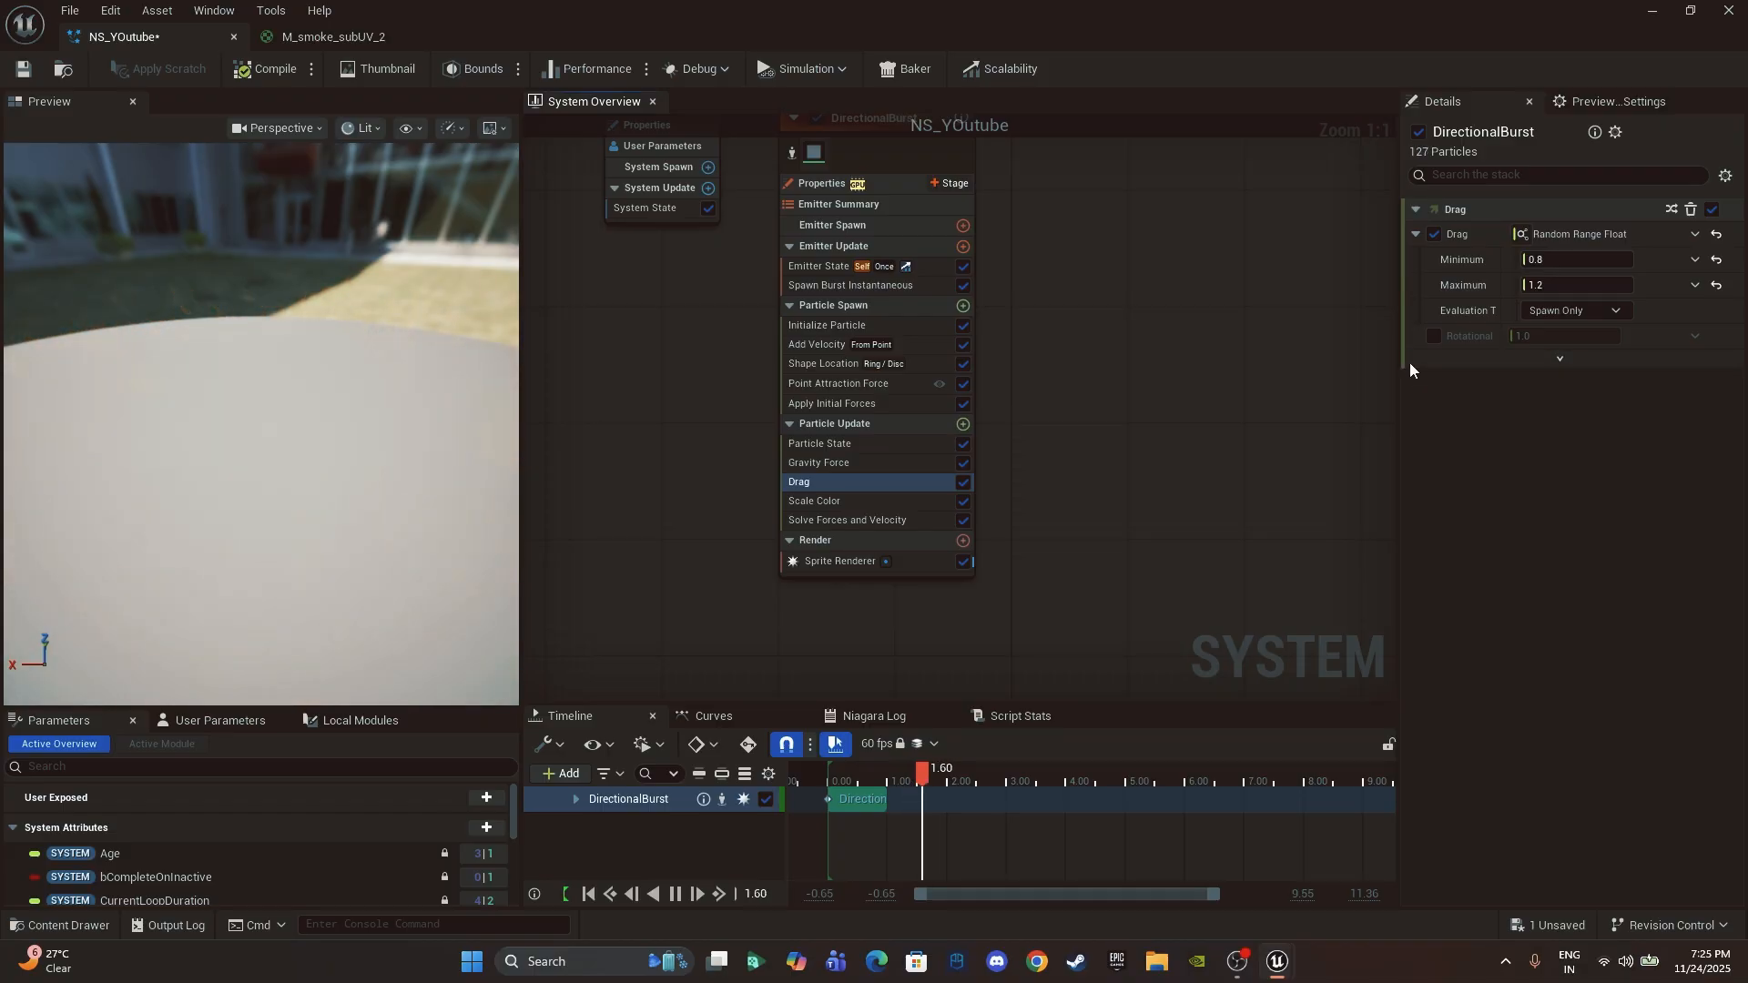
# Step: Find the SubUVAnimation module with the search "sub" and add it to the emitter's Particle Update group
pyautogui.click(304, 342)
pyautogui.moveTo(304, 343); pyautogui.dragTo(255, 345)
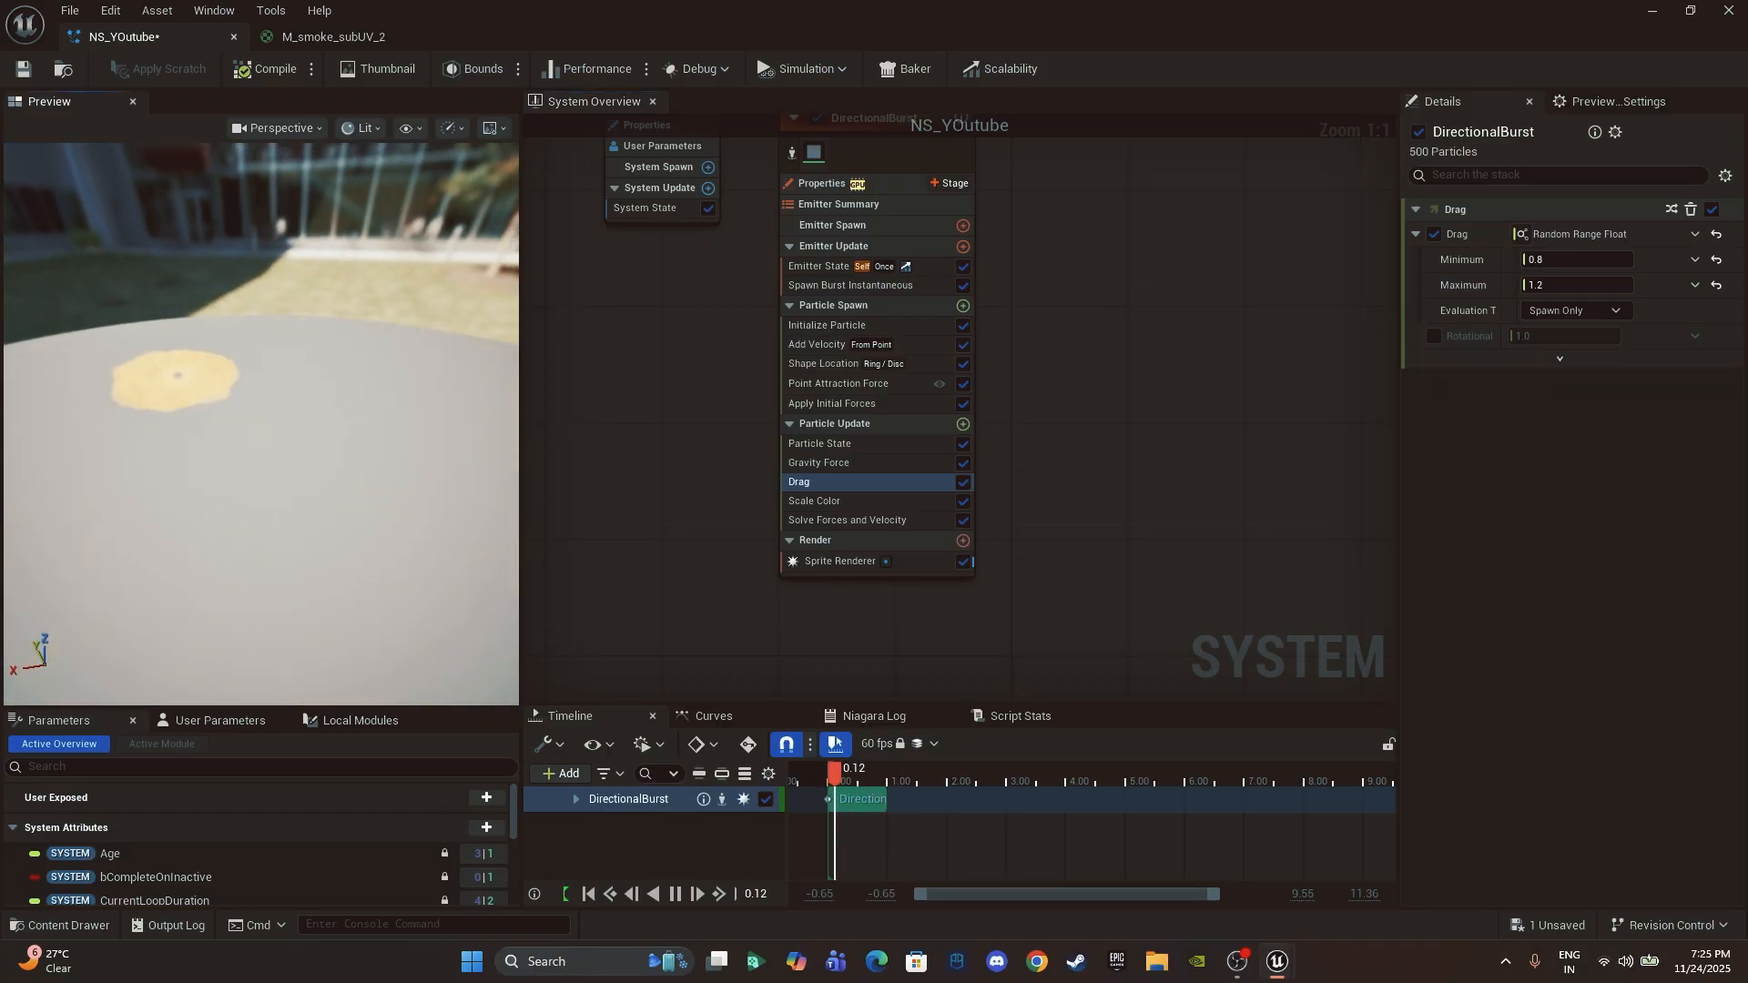
pyautogui.click(834, 559)
pyautogui.click(902, 425)
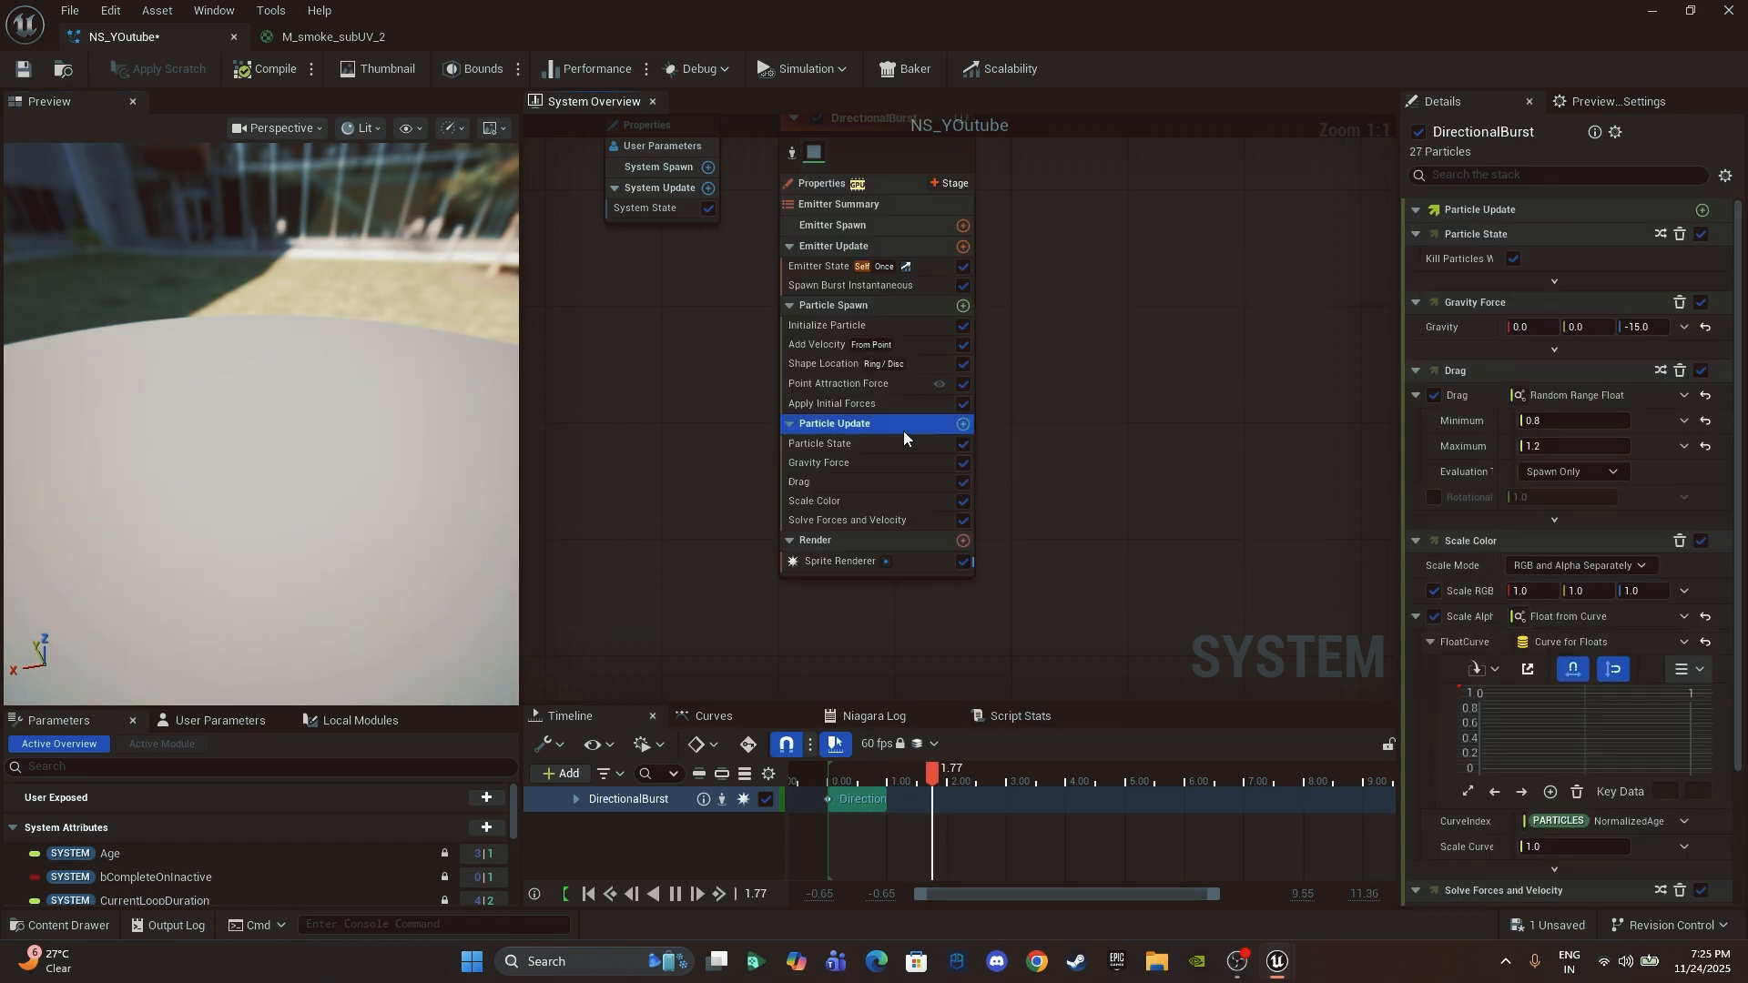
pyautogui.click(963, 426)
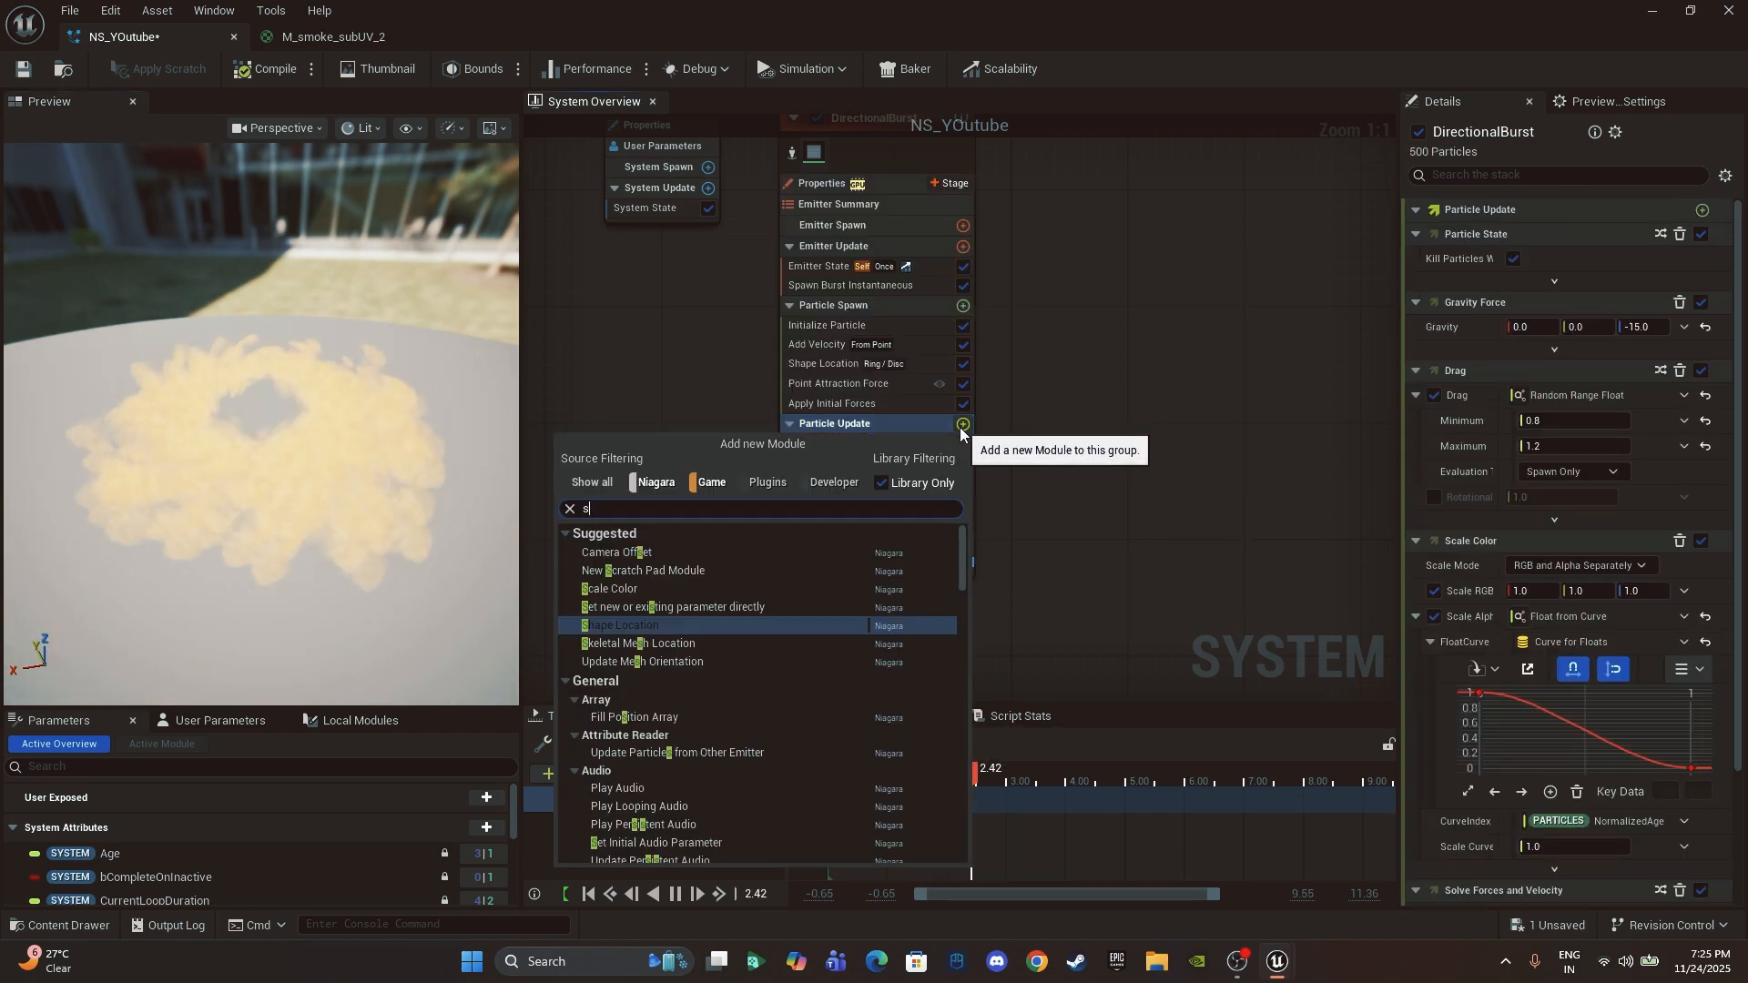
pyautogui.write('sub')
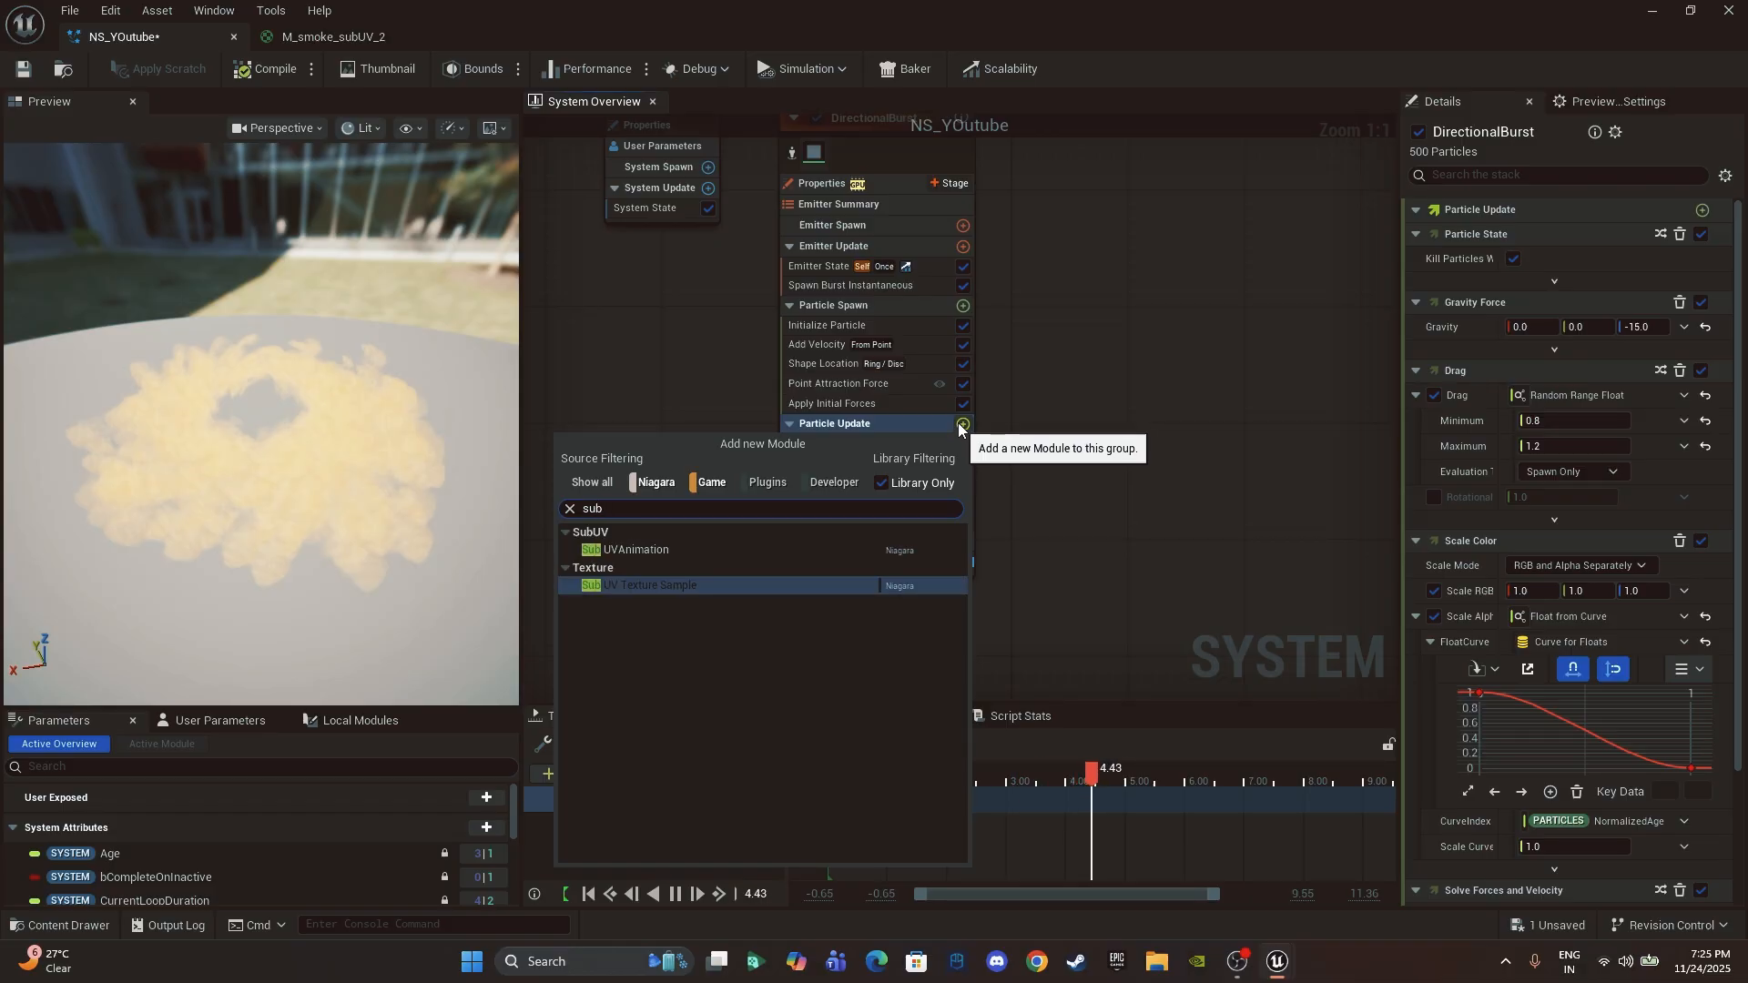
pyautogui.click(668, 550)
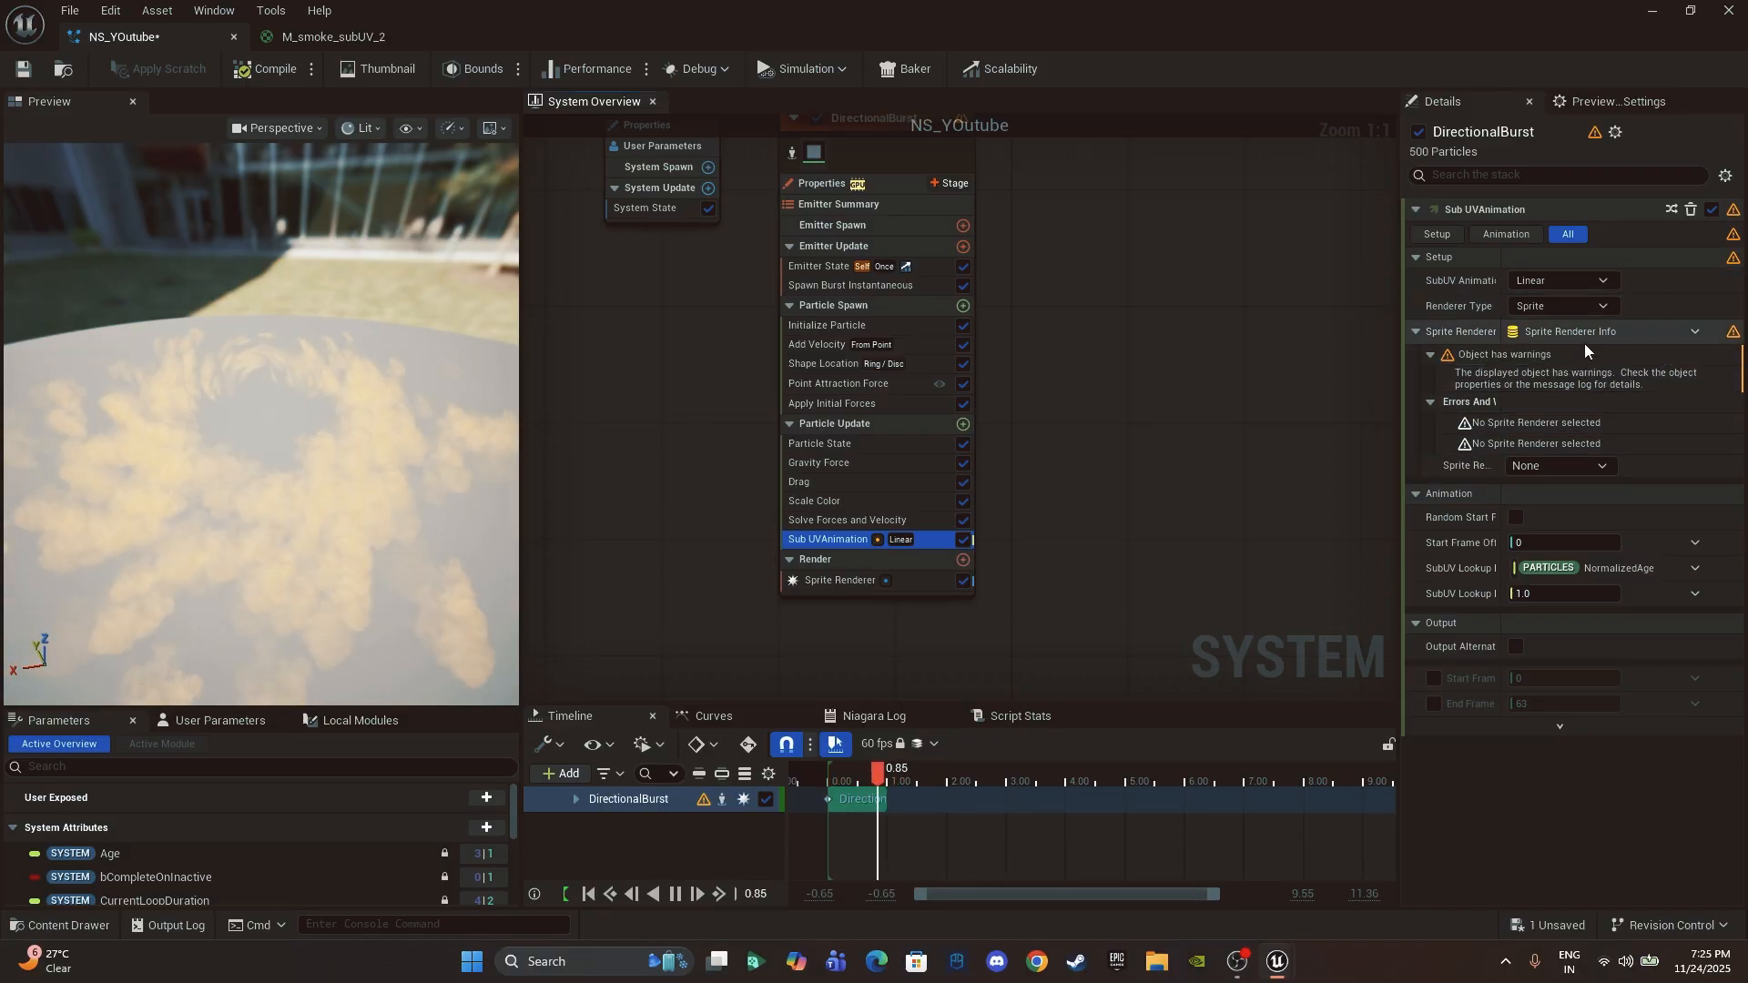
# Step: Assign the emitter's Sprite Renderer as the source renderer of the Sub UVAnimation module and check the smoke in the preview
pyautogui.click(1579, 463)
pyautogui.click(1576, 484)
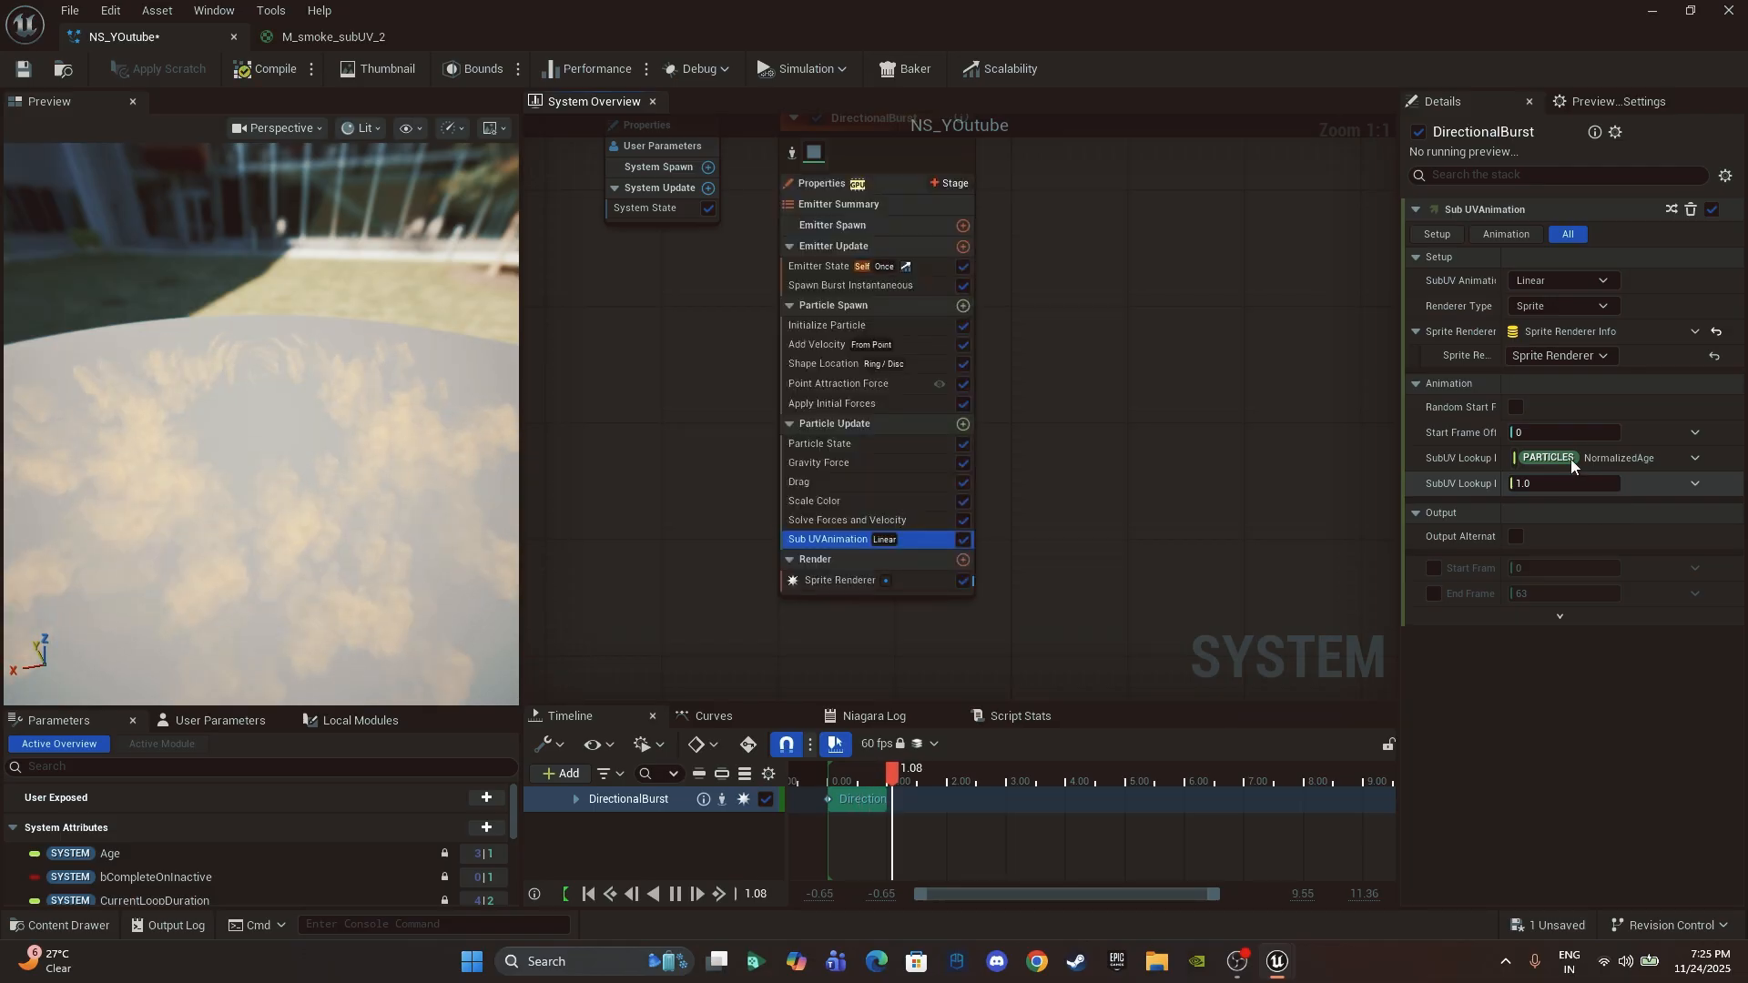
pyautogui.moveTo(222, 516); pyautogui.dragTo(225, 460)
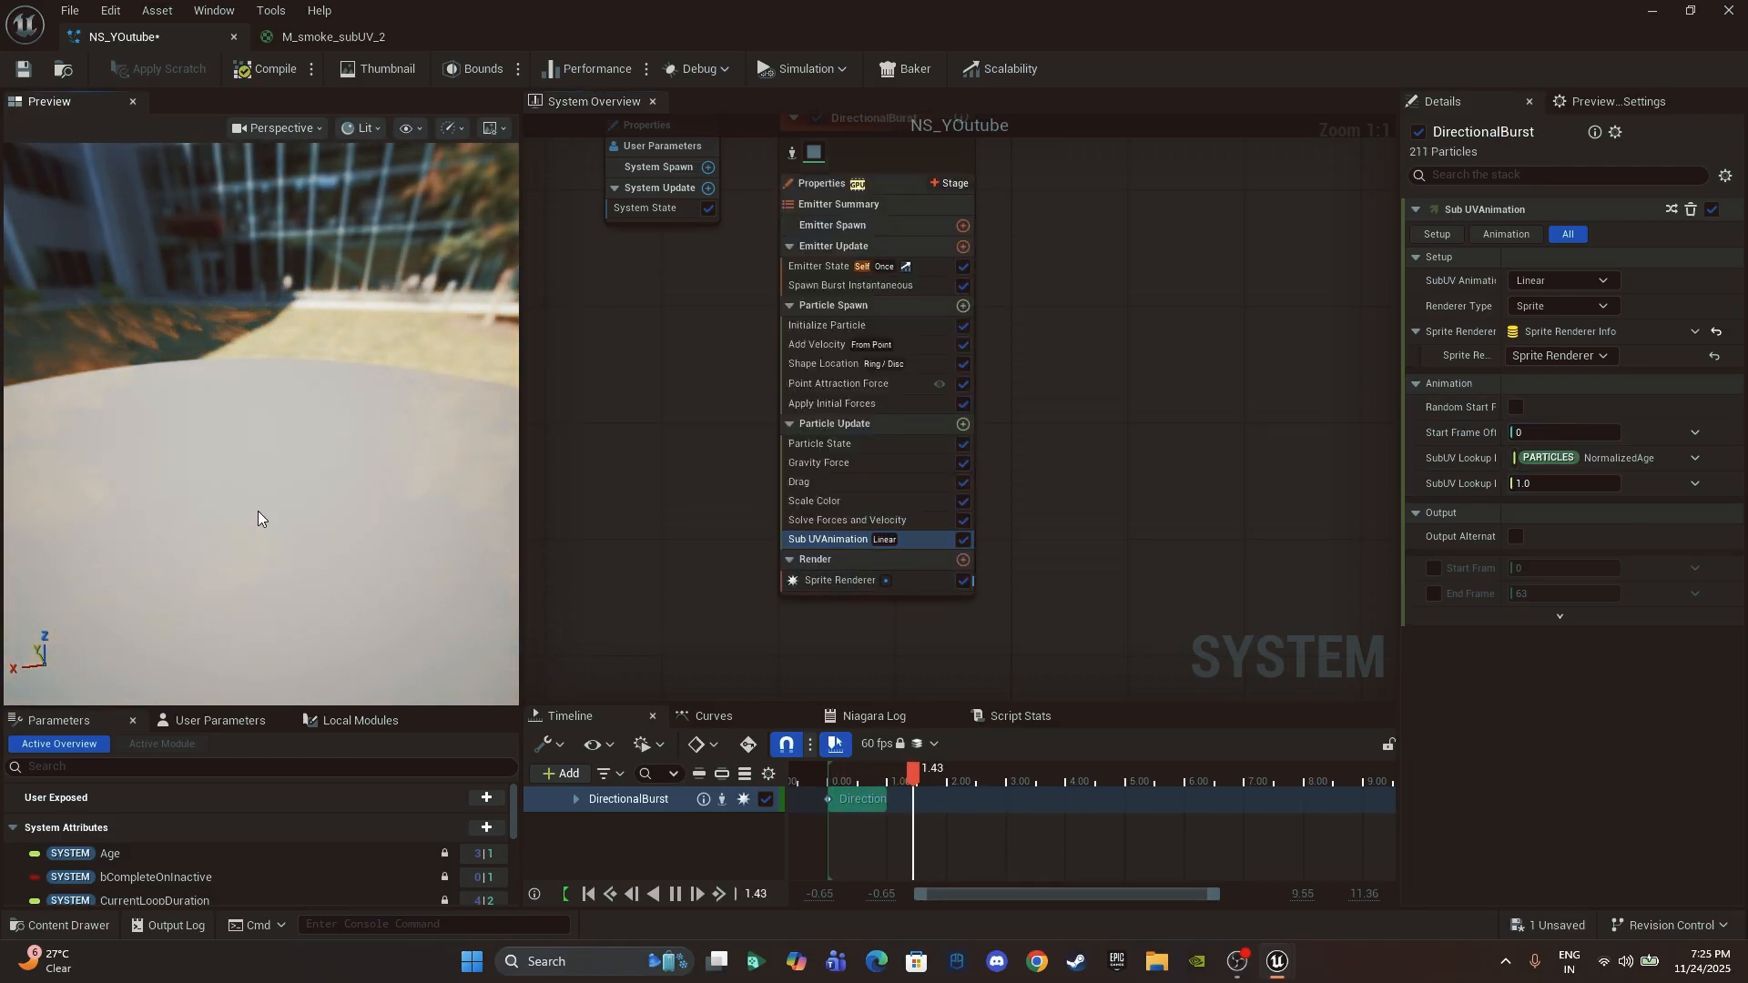
# Step: Reset the Sprite Renderer's Alignment to Automatic and inspect the smoke in the preview
pyautogui.click(859, 584)
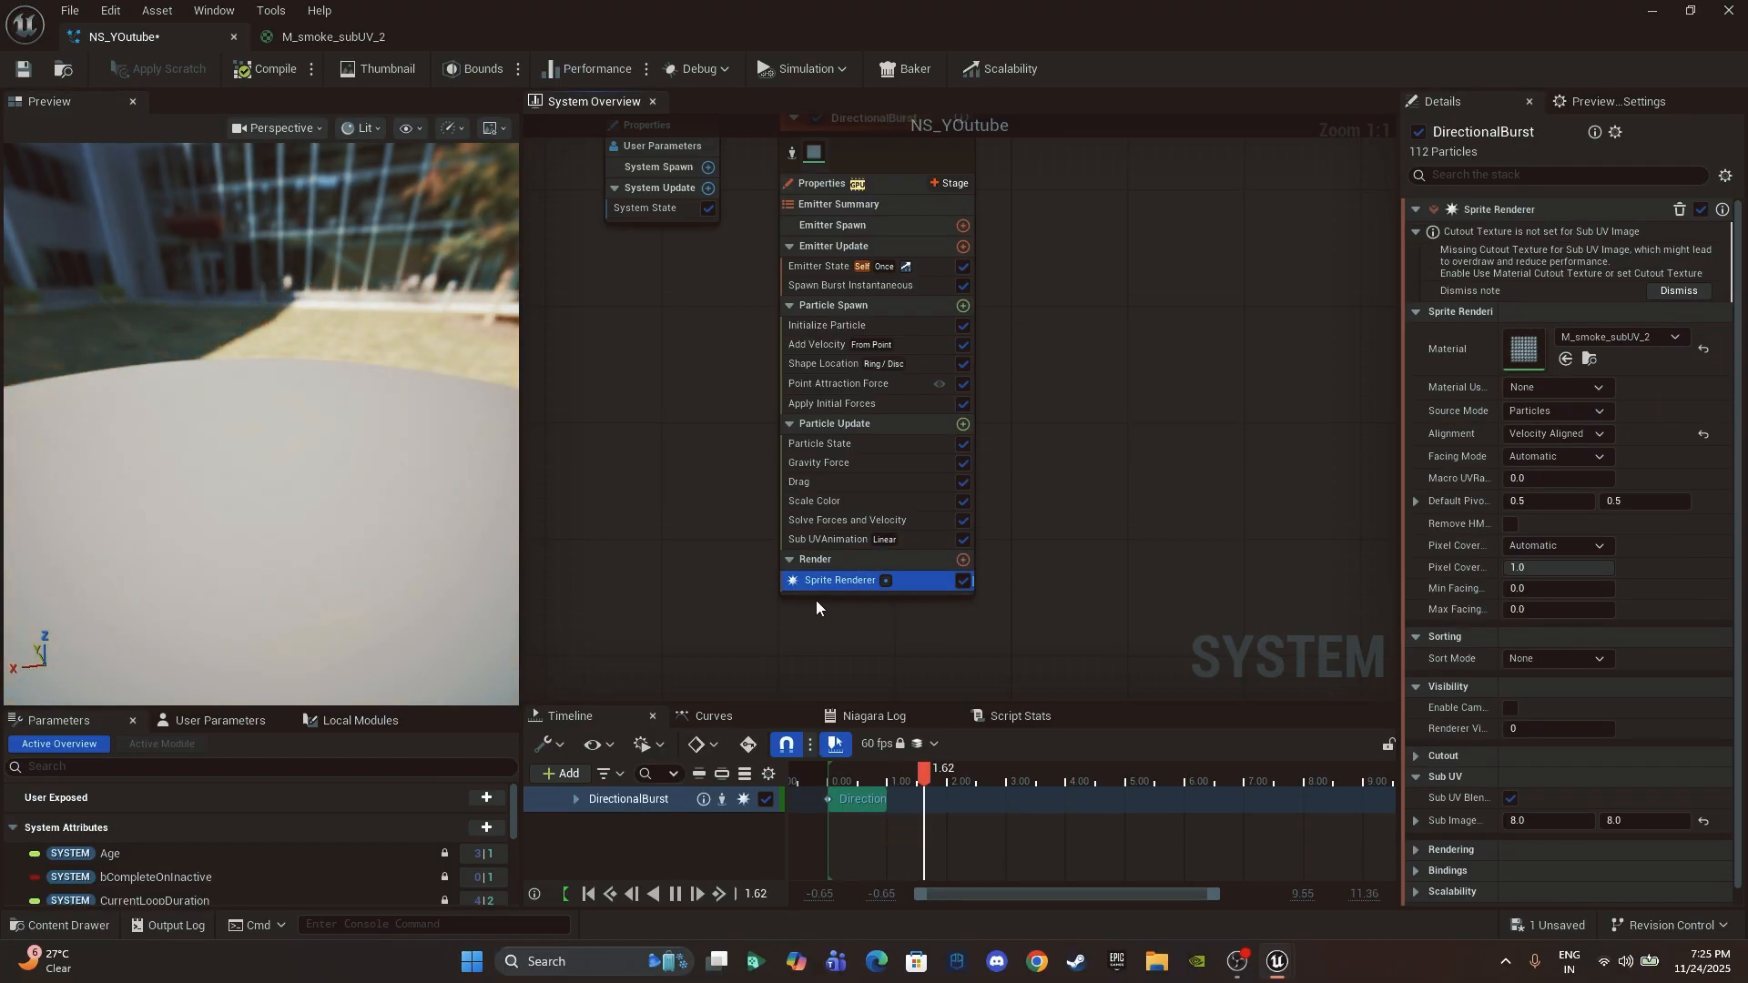
pyautogui.click(1559, 435)
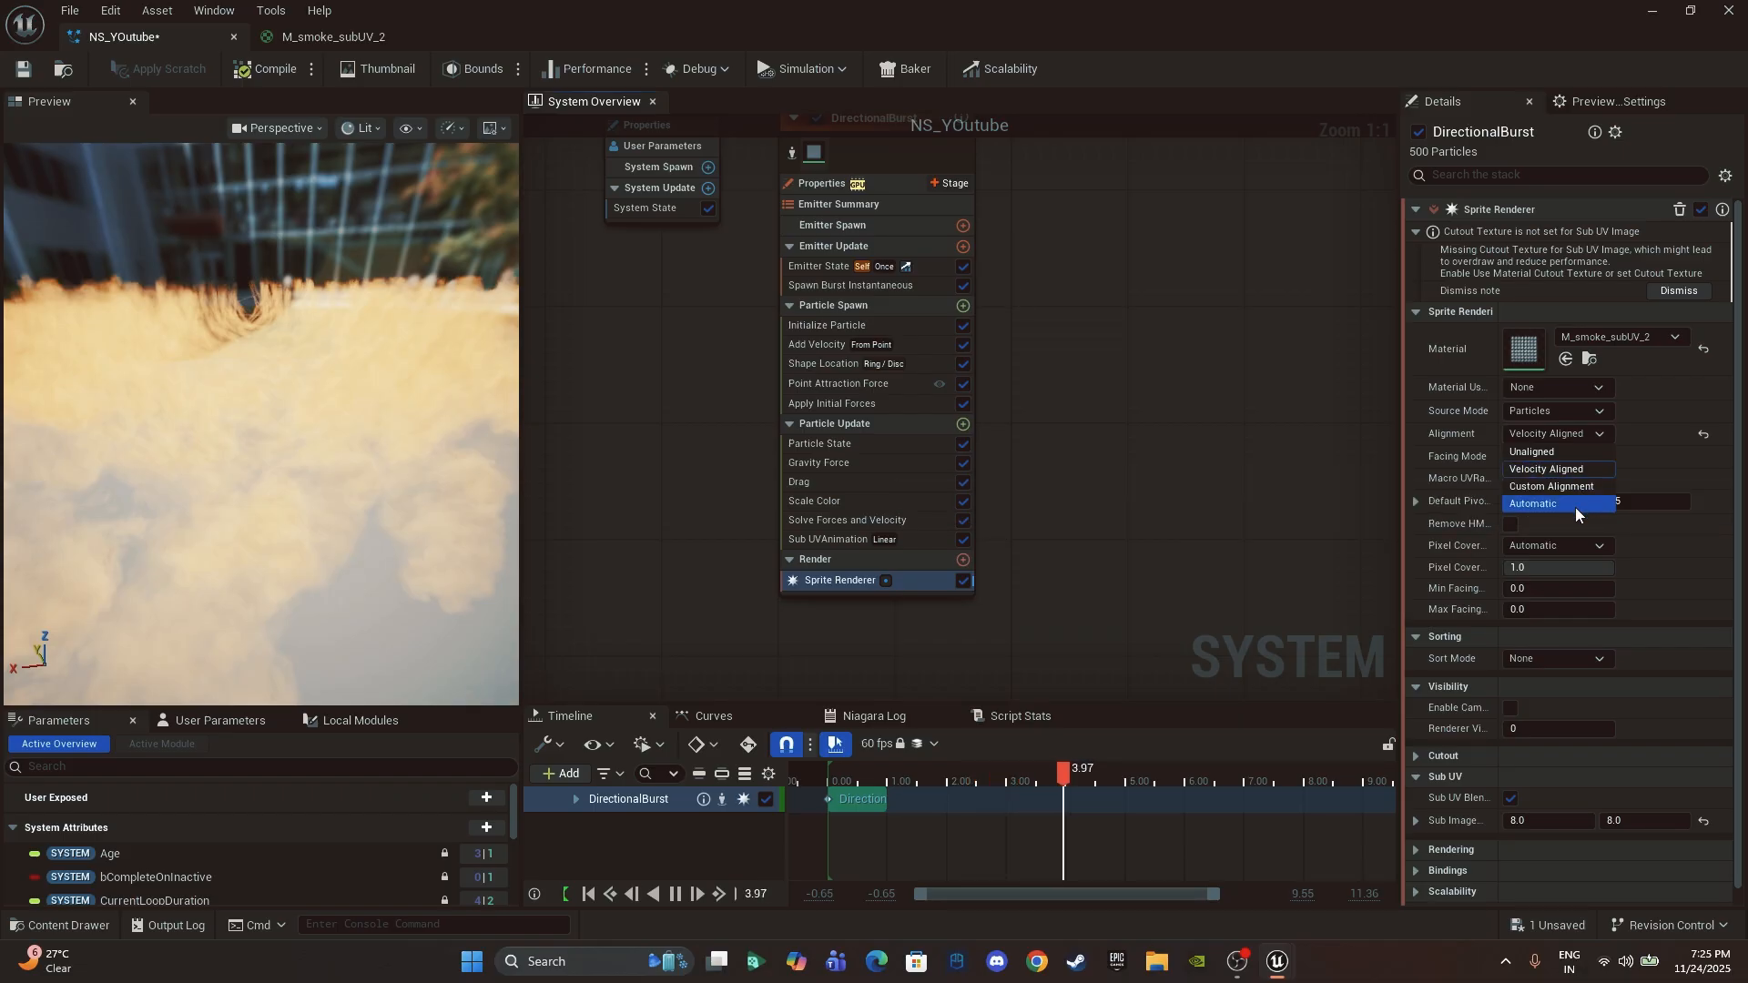
pyautogui.click(1703, 434)
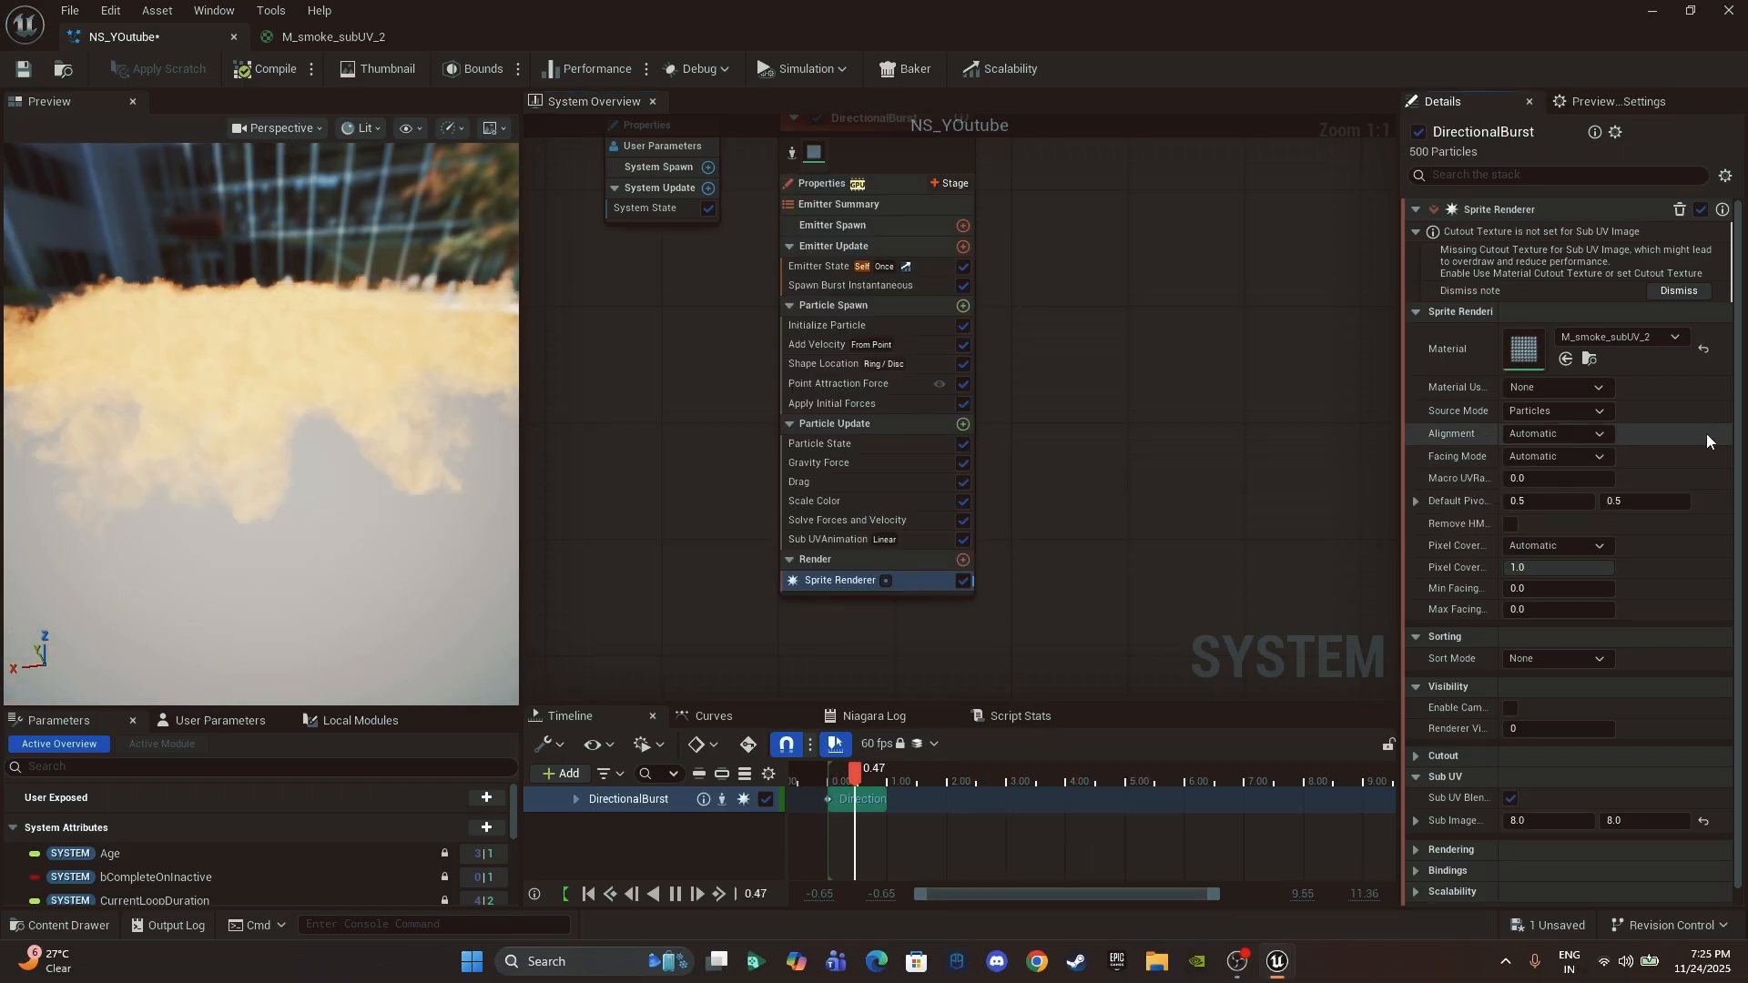
pyautogui.moveTo(289, 440)
pyautogui.mouseDown()
pyautogui.moveTo(273, 455)
pyautogui.moveTo(274, 436)
pyautogui.mouseUp()
pyautogui.press('/')
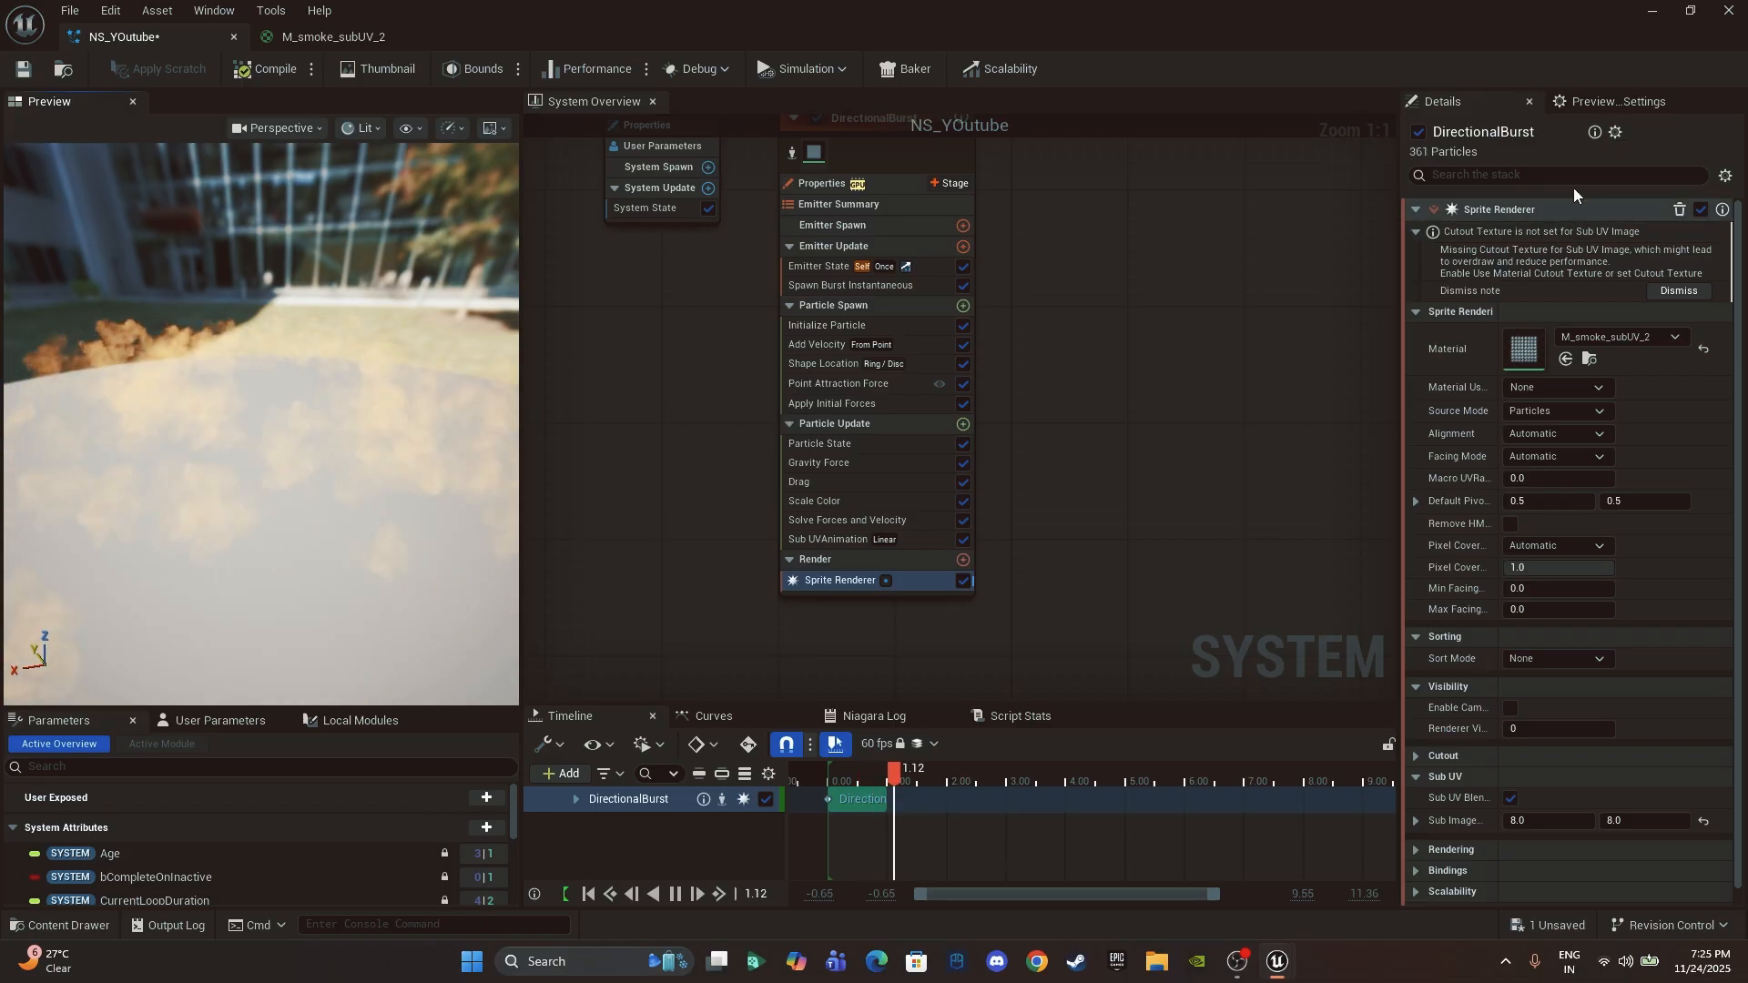
# Step: Hide the preview environment to examine the smoke on a plain background, and show the environment again
pyautogui.click(1610, 101)
pyautogui.click(1558, 314)
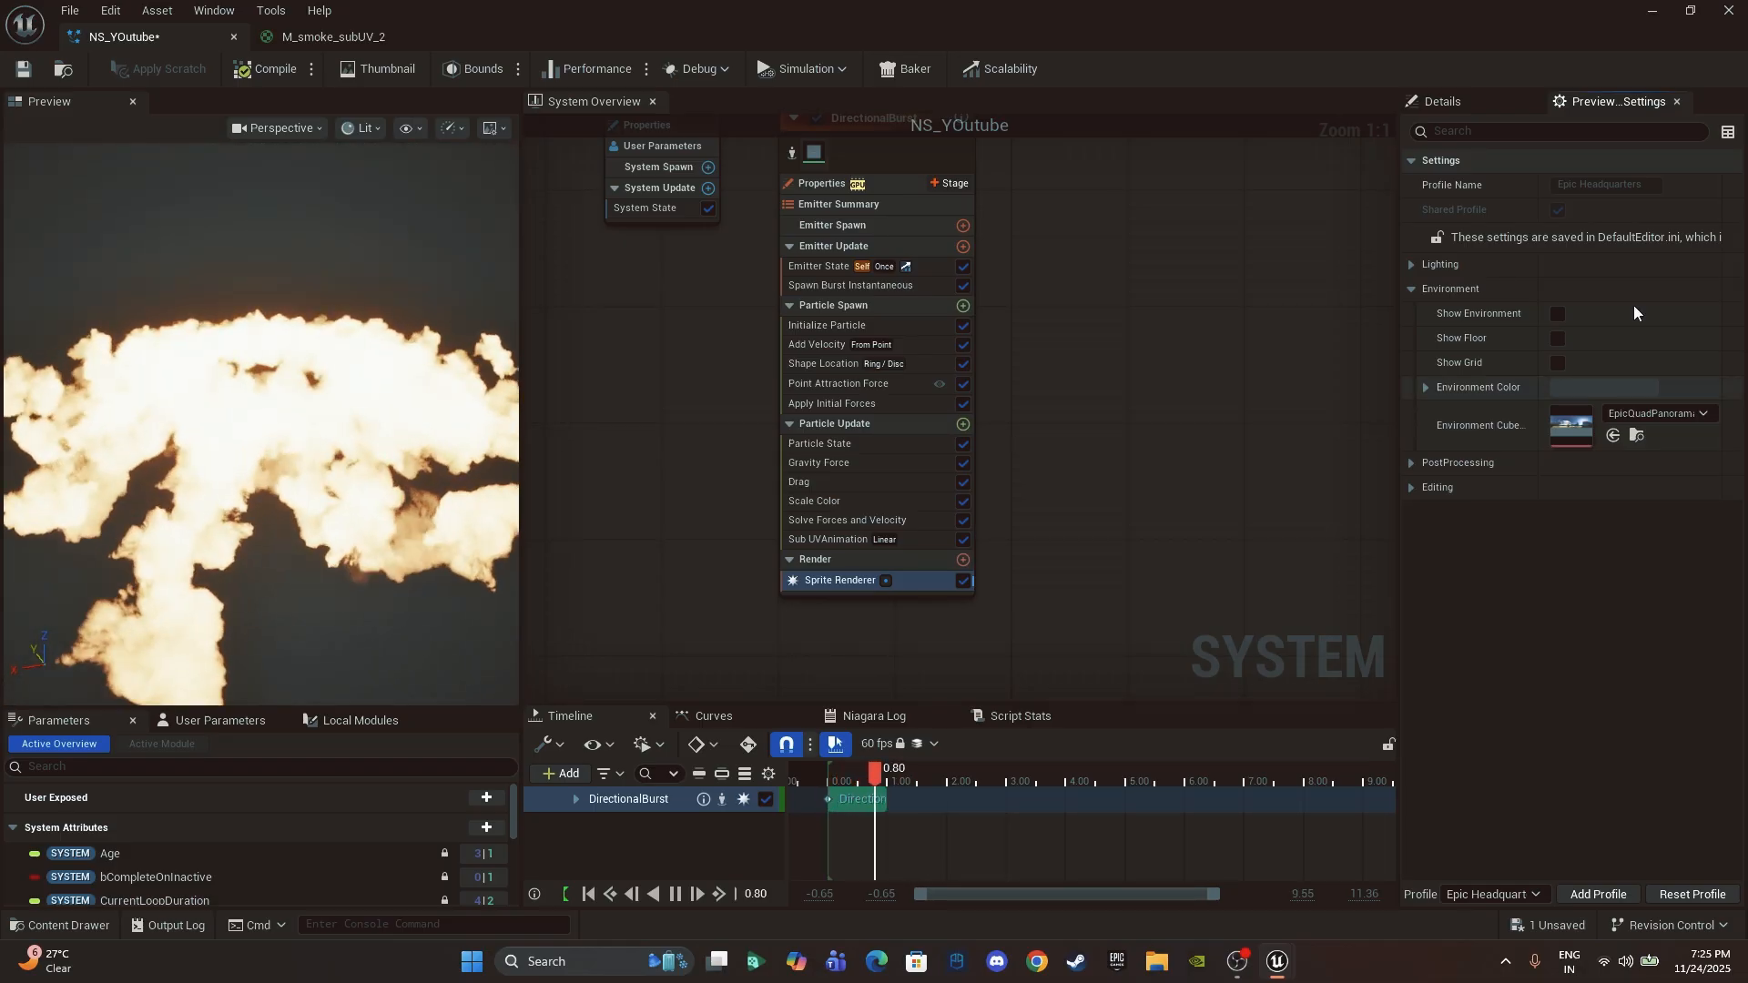
pyautogui.click(1556, 314)
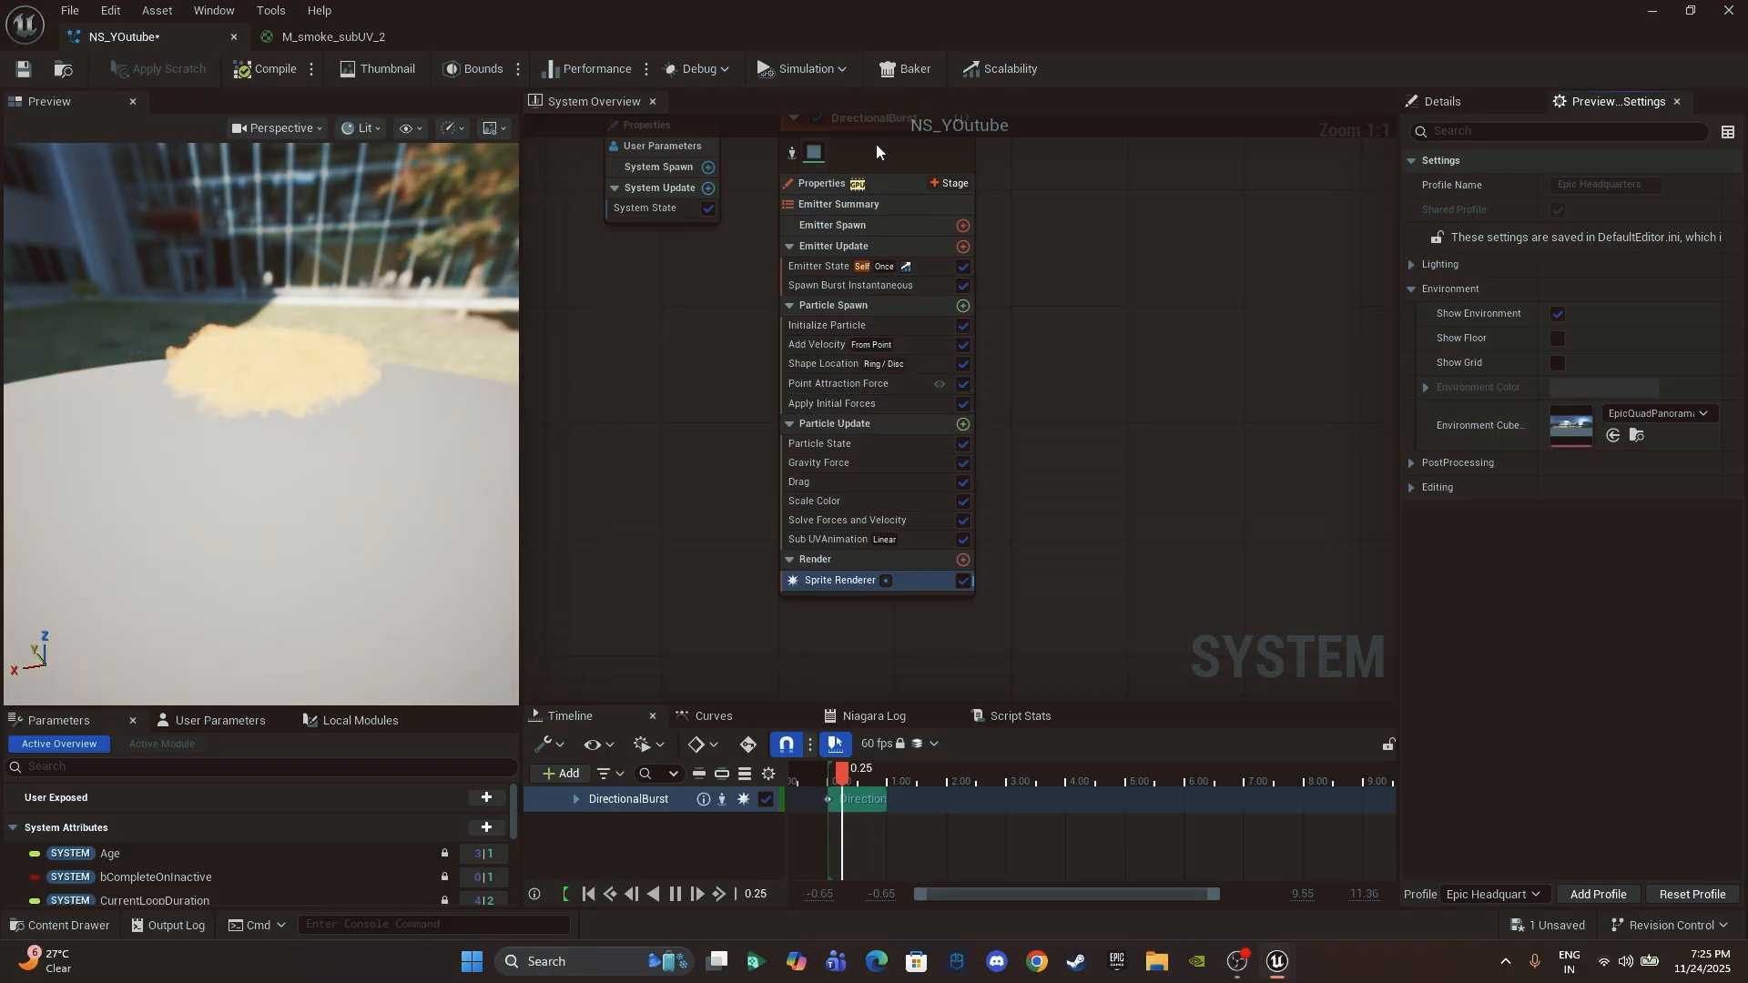
# Step: Duplicate the DirectionalBurst emitter, placing the copy beside the original, and isolate the copy
pyautogui.scroll(-3, 1116, 216)
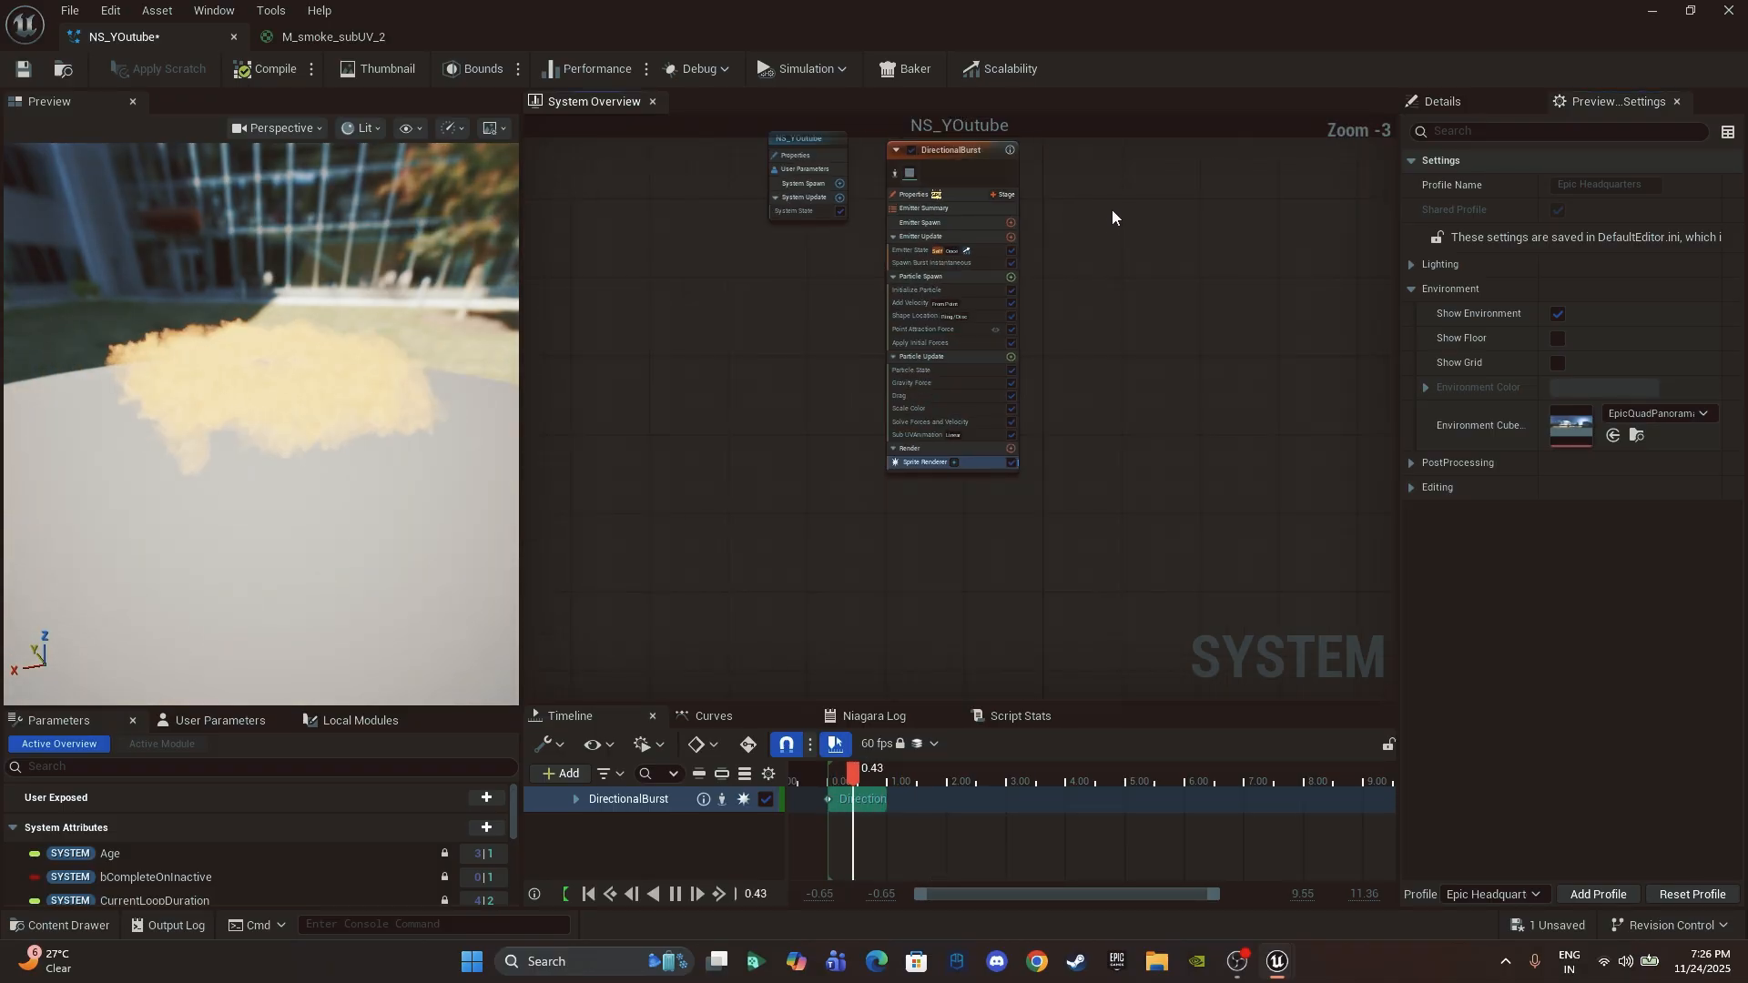
pyautogui.scroll(3, 937, 273)
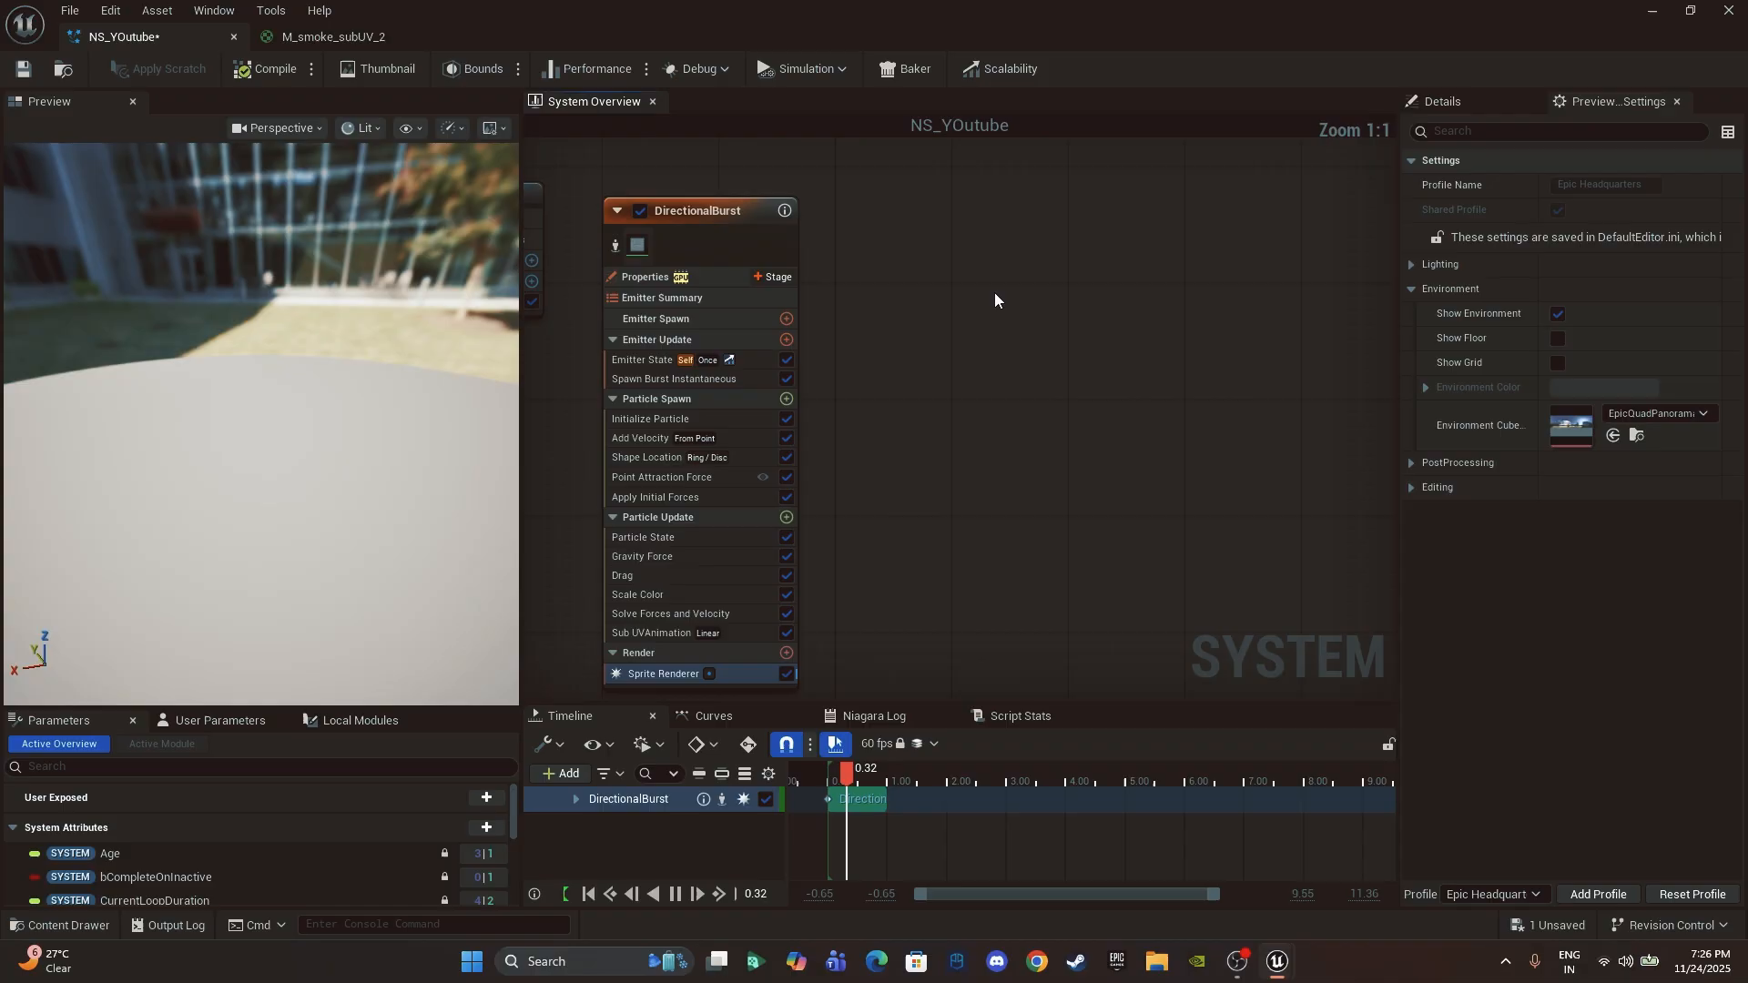
pyautogui.moveTo(692, 206); pyautogui.dragTo(696, 192)
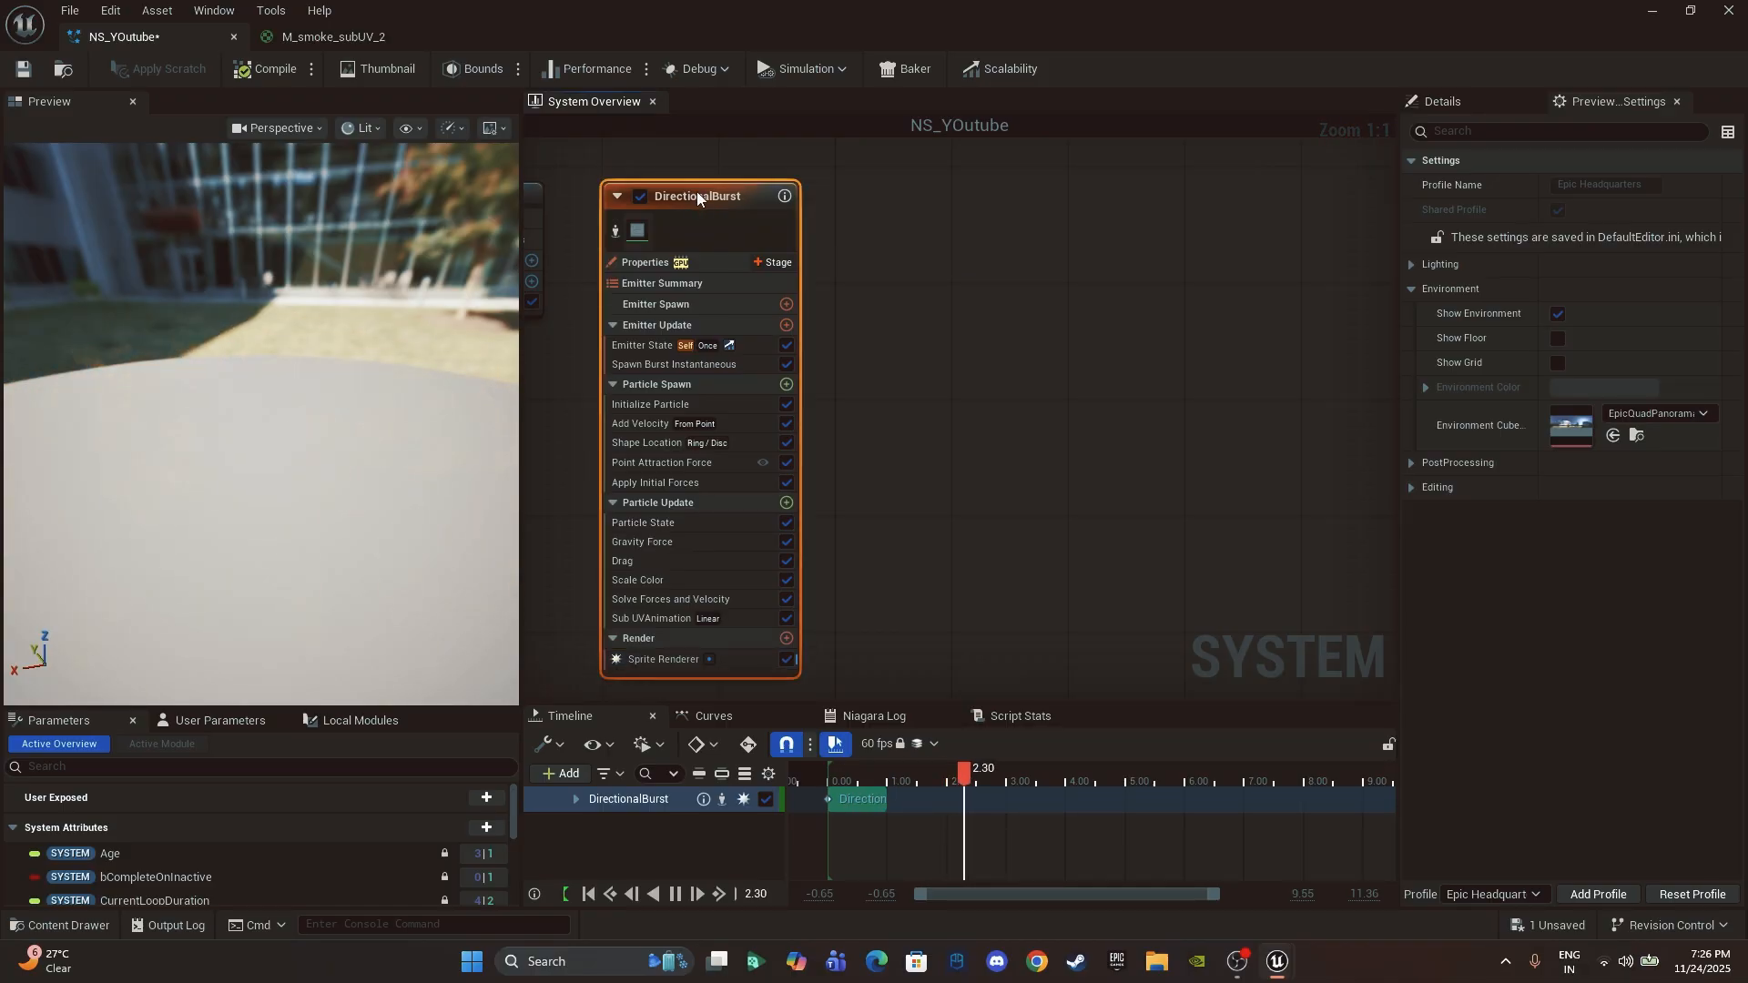
pyautogui.hotkey('ctrl', 'd')
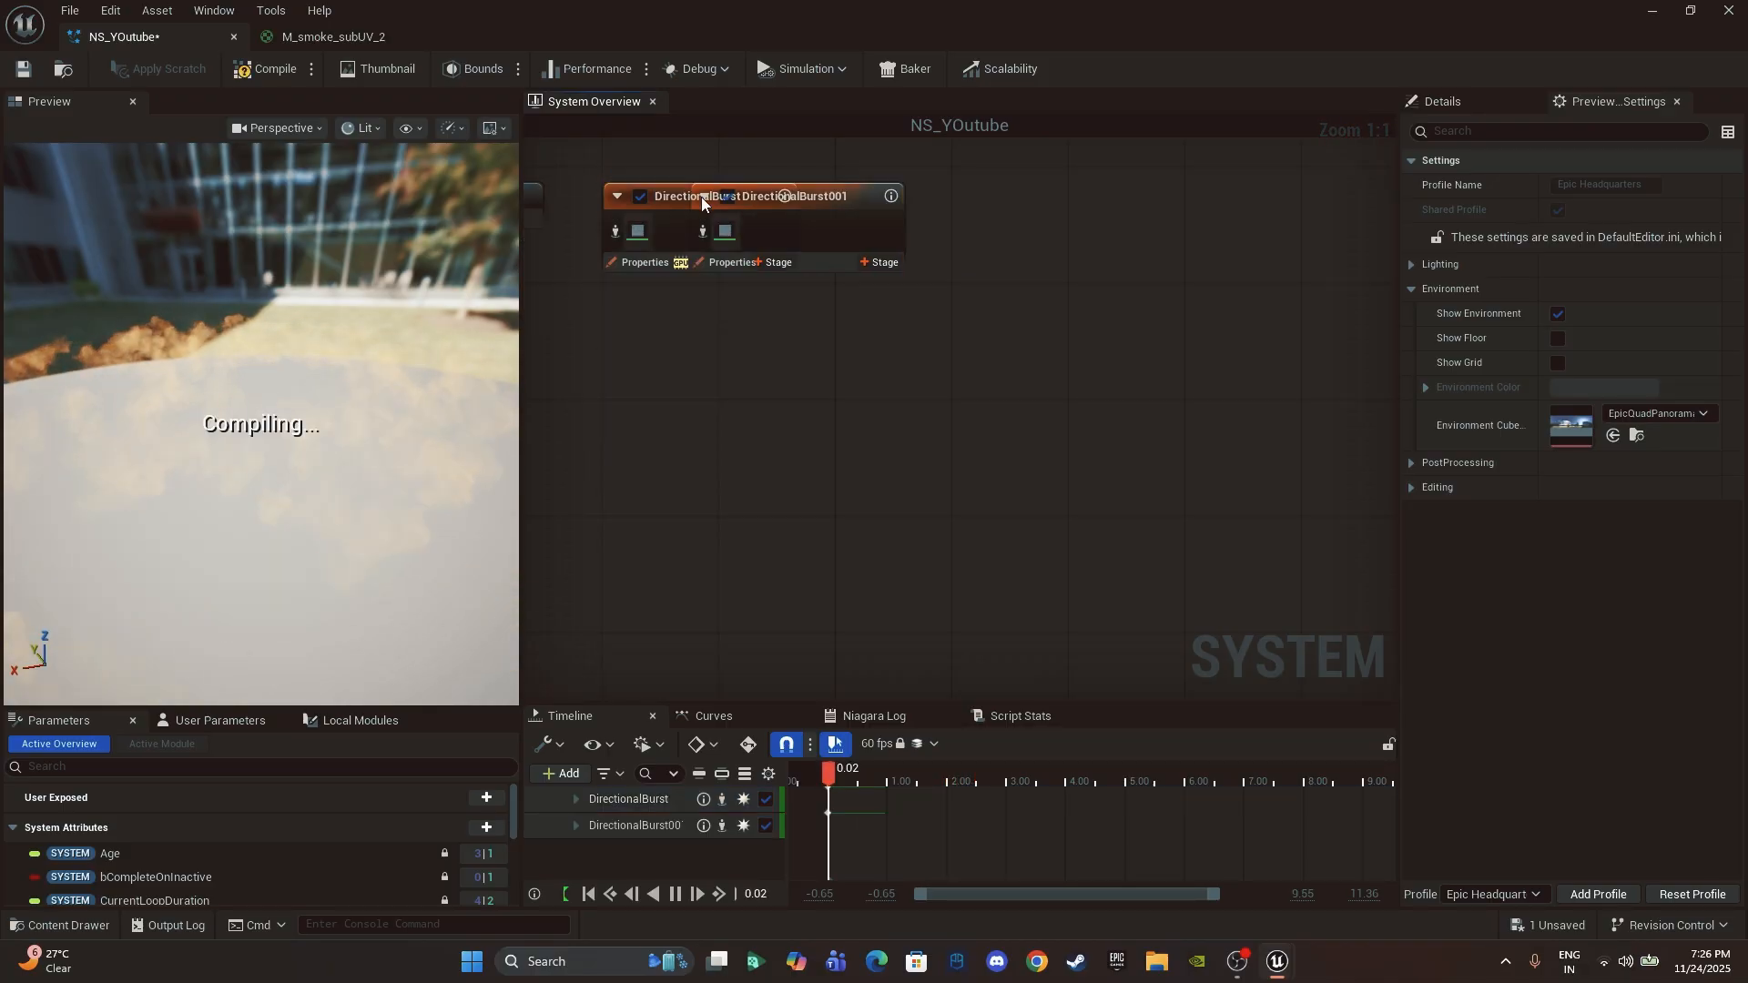
pyautogui.moveTo(873, 197); pyautogui.dragTo(966, 194)
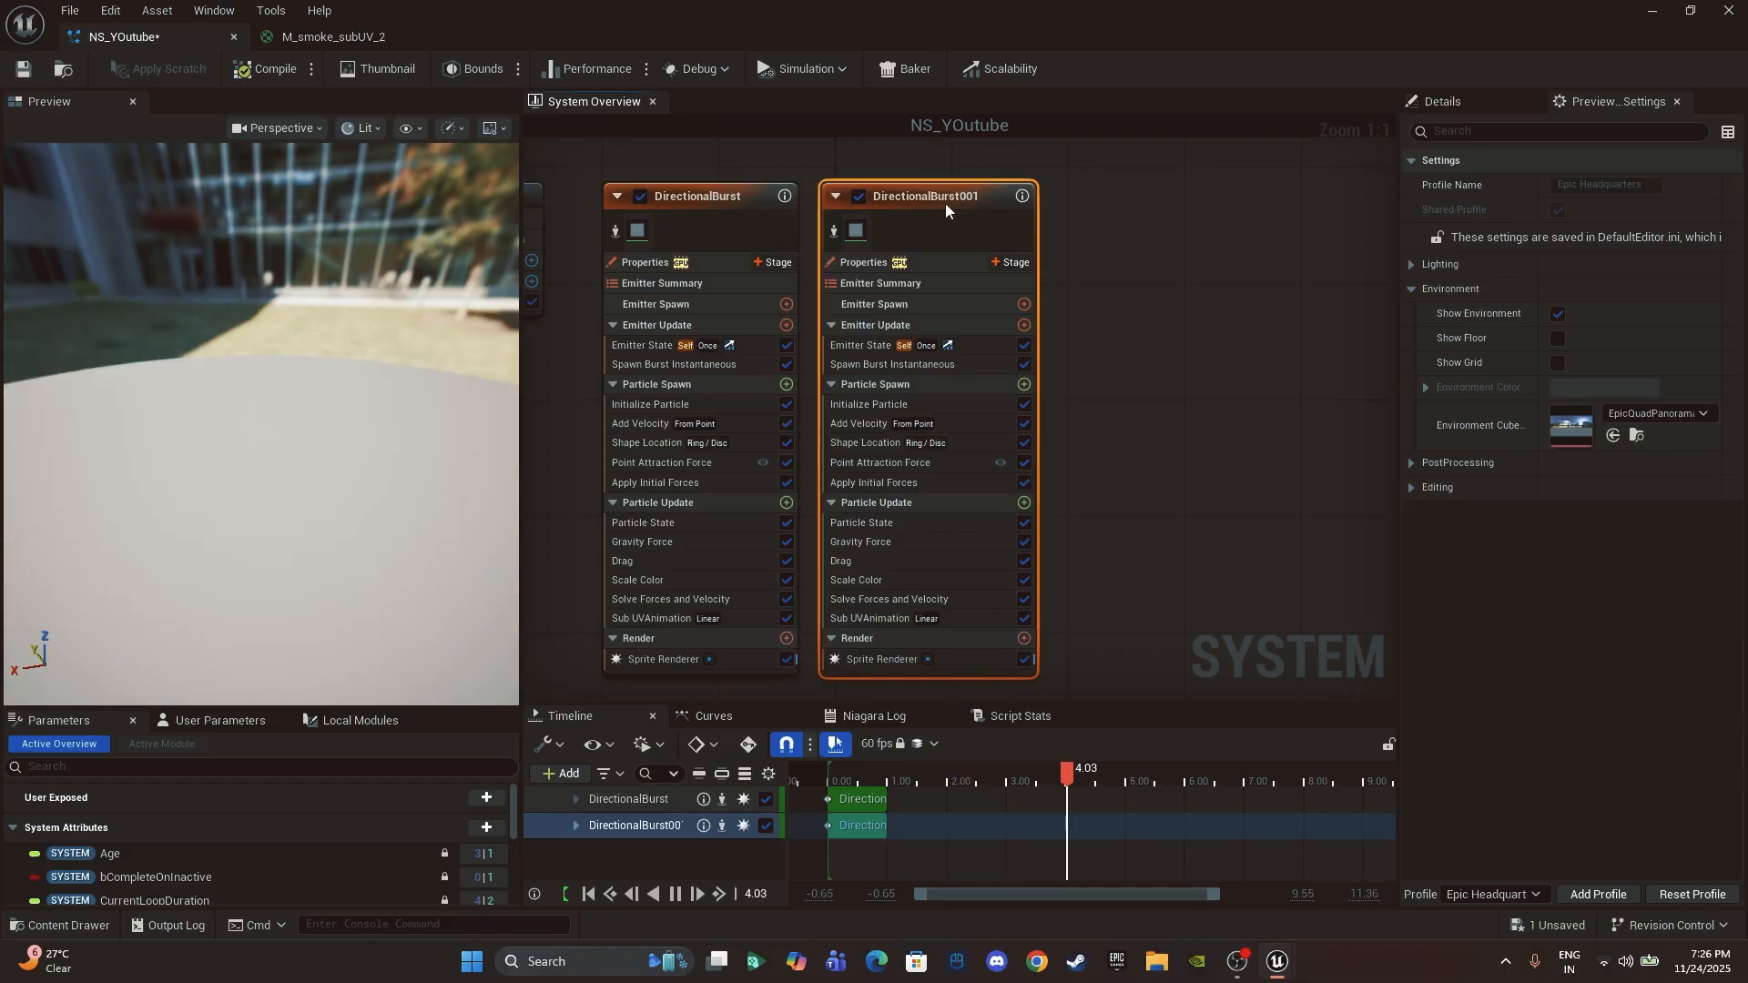
pyautogui.click(835, 231)
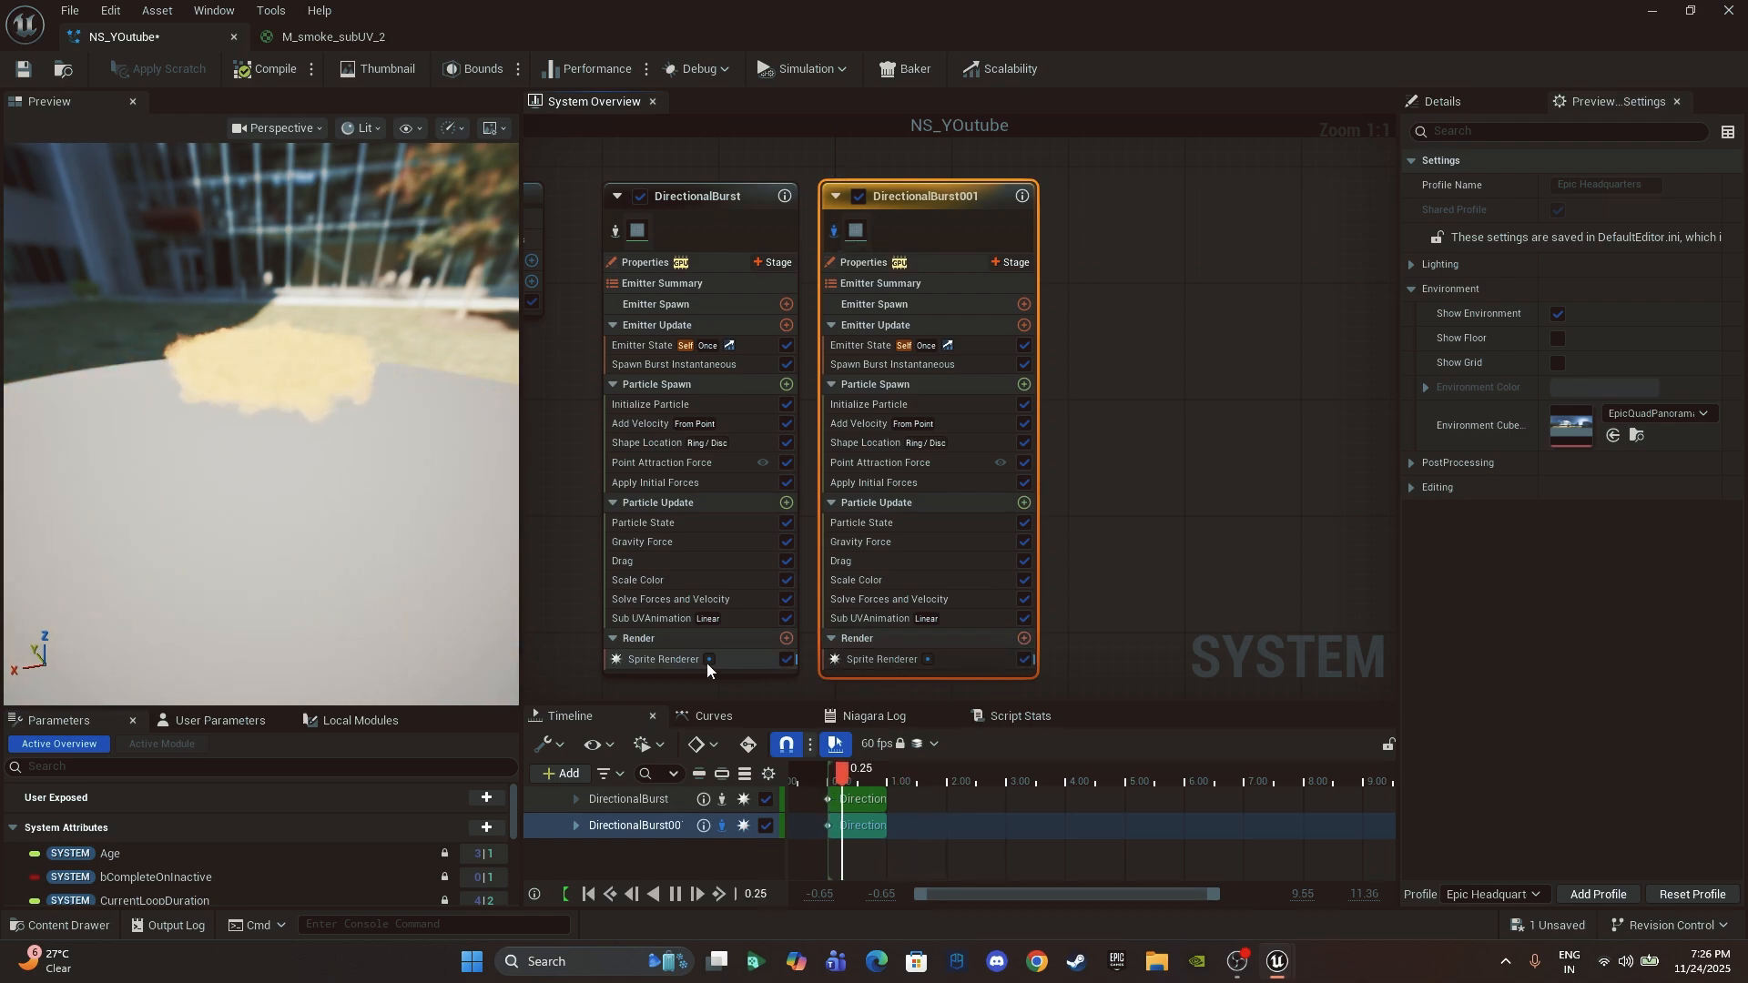
pyautogui.click(956, 663)
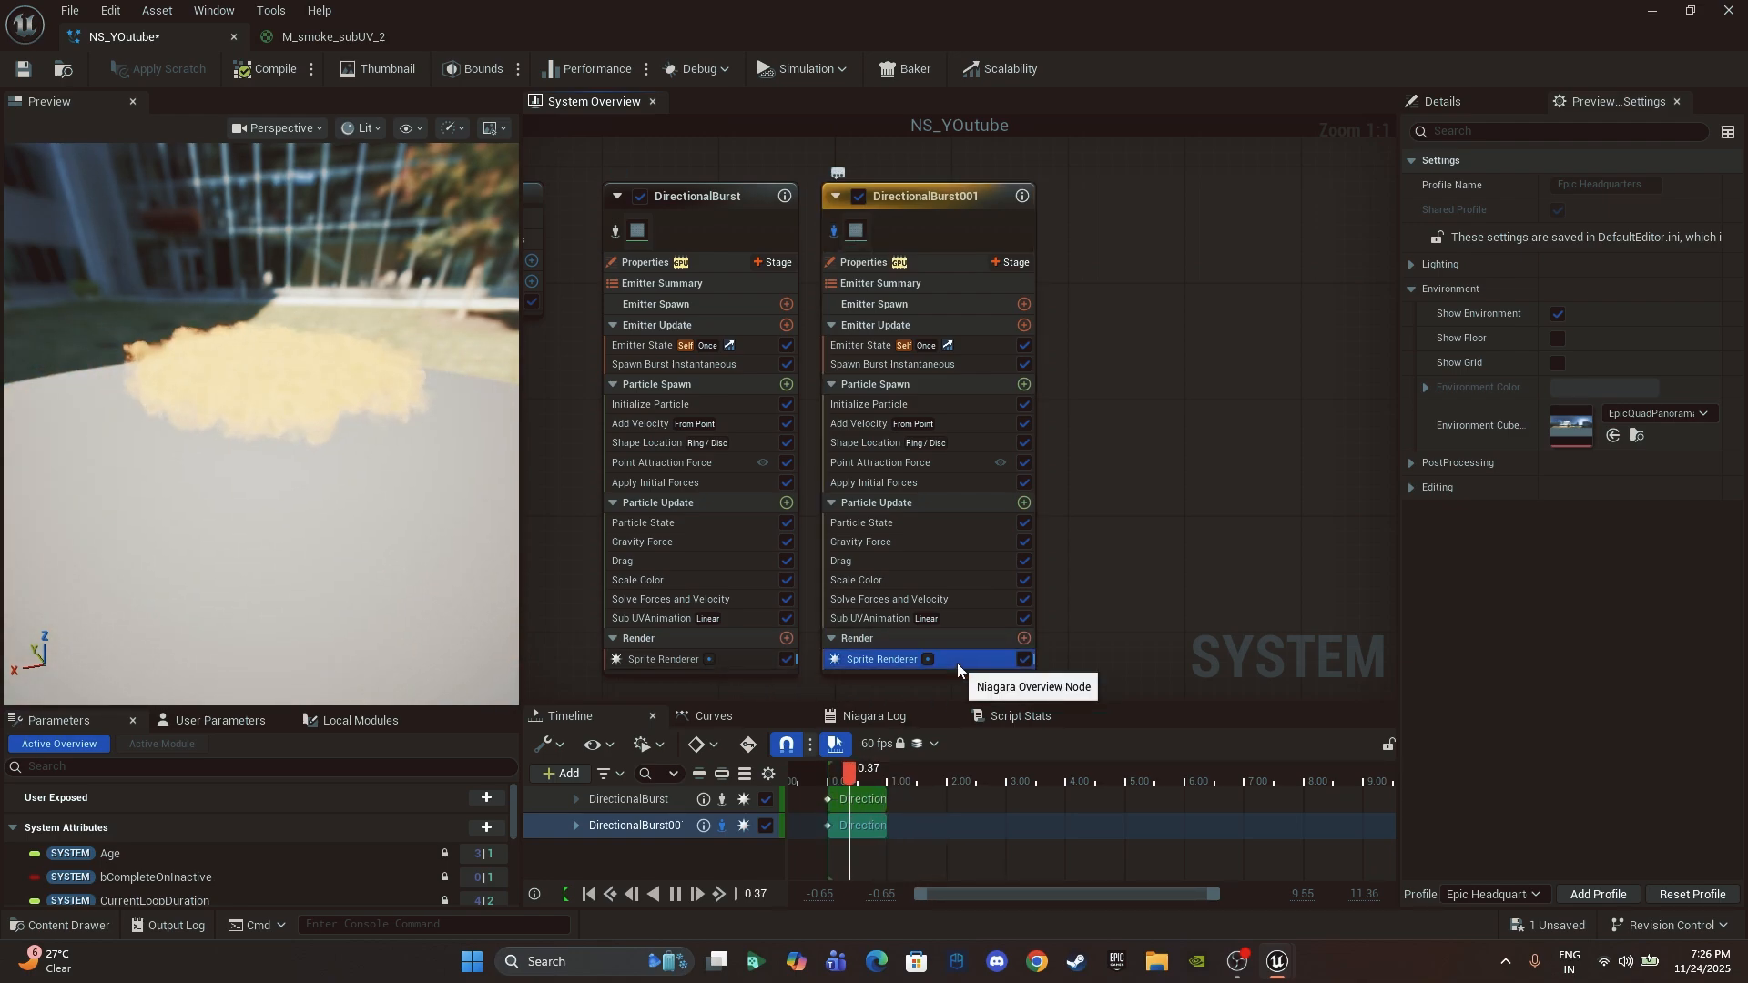
# Step: Add a minimal Niagara emitter to the system
pyautogui.rightClick(1134, 328)
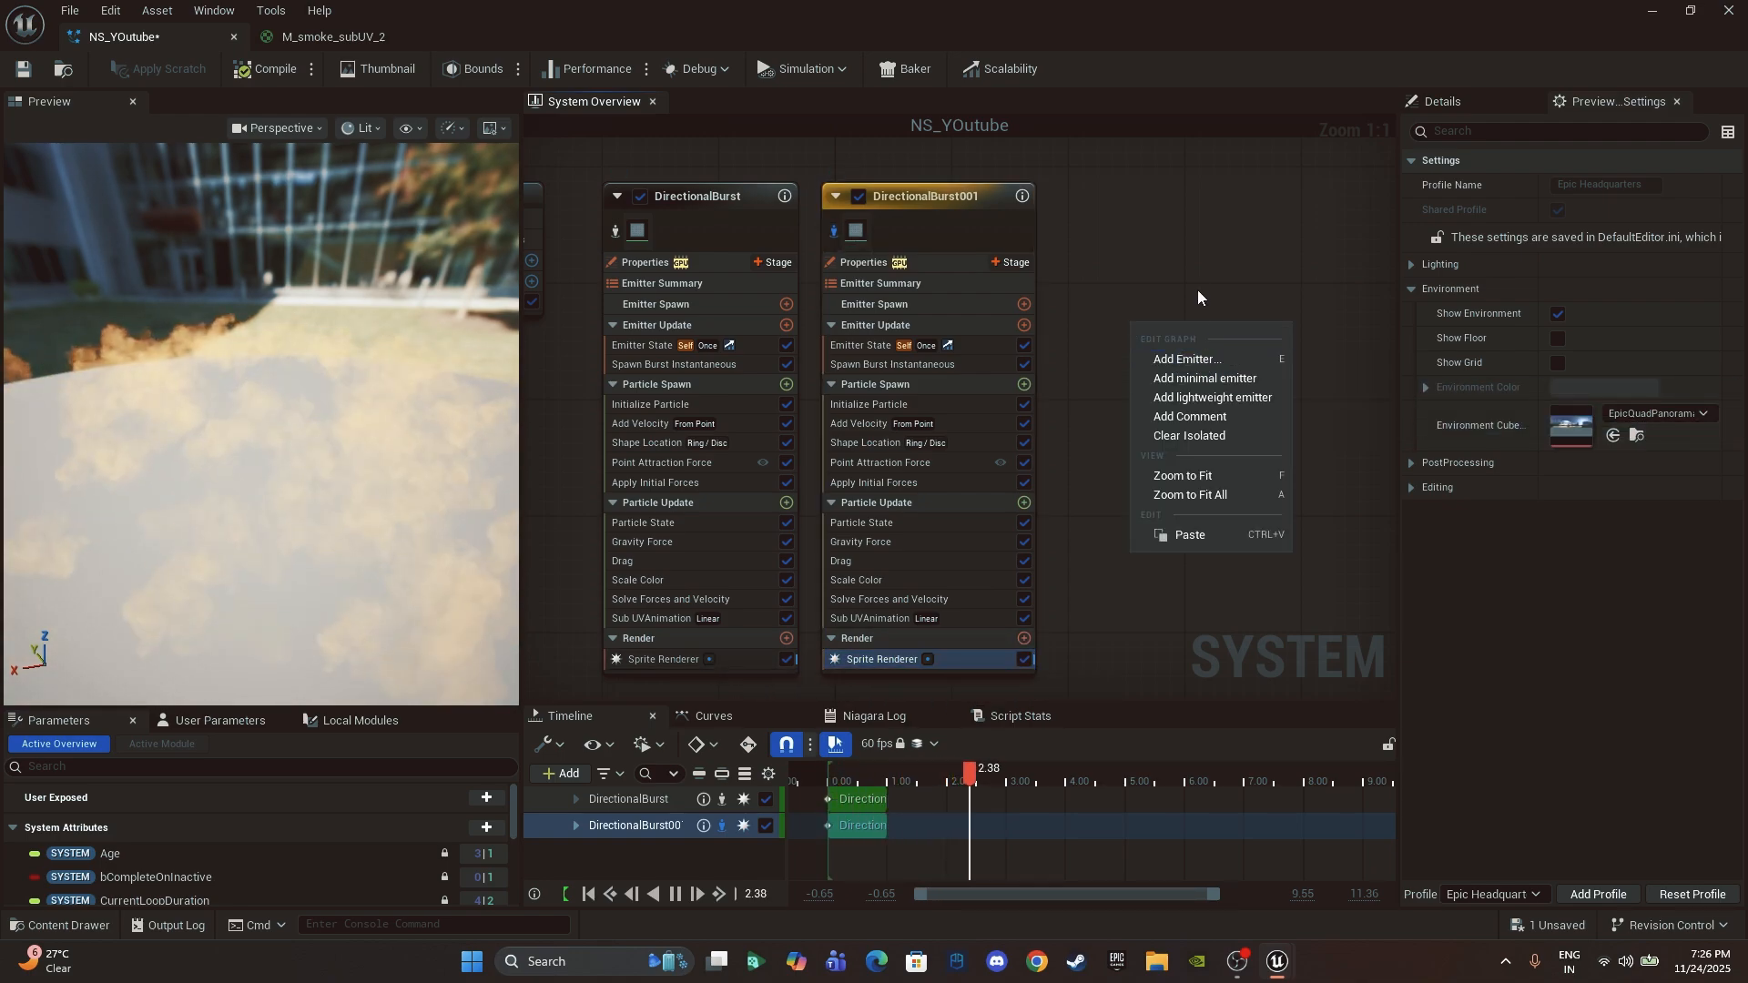
pyautogui.click(1195, 360)
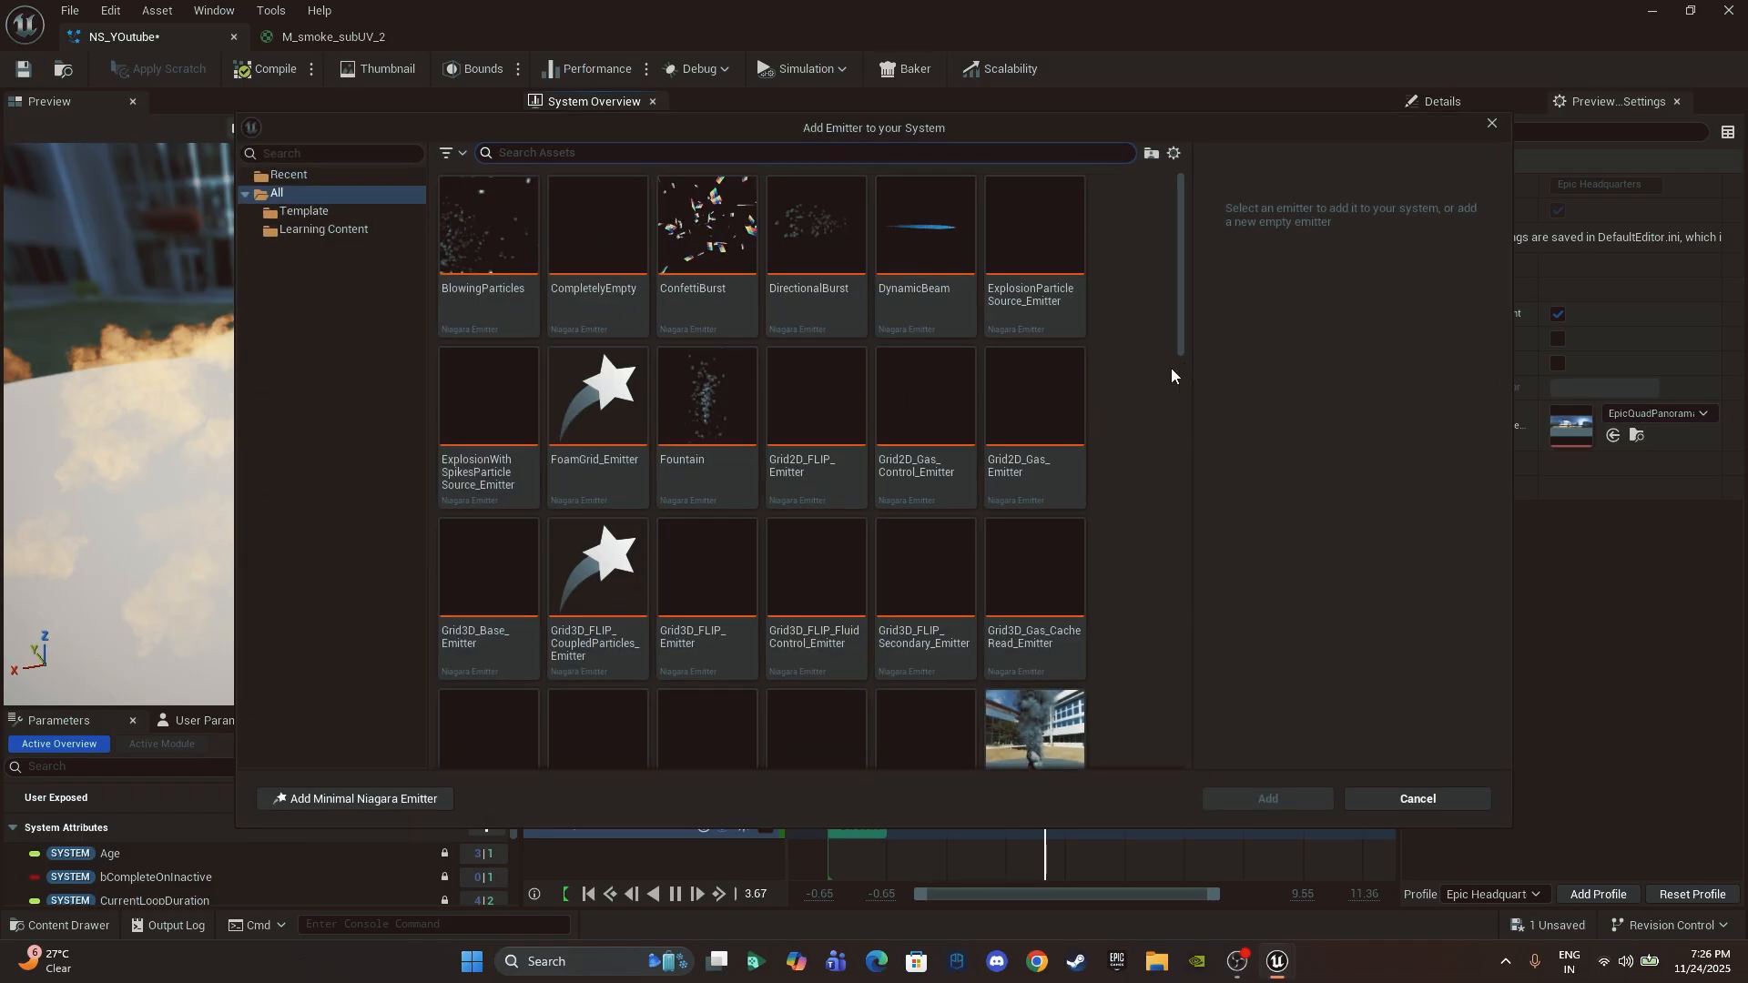
pyautogui.click(372, 806)
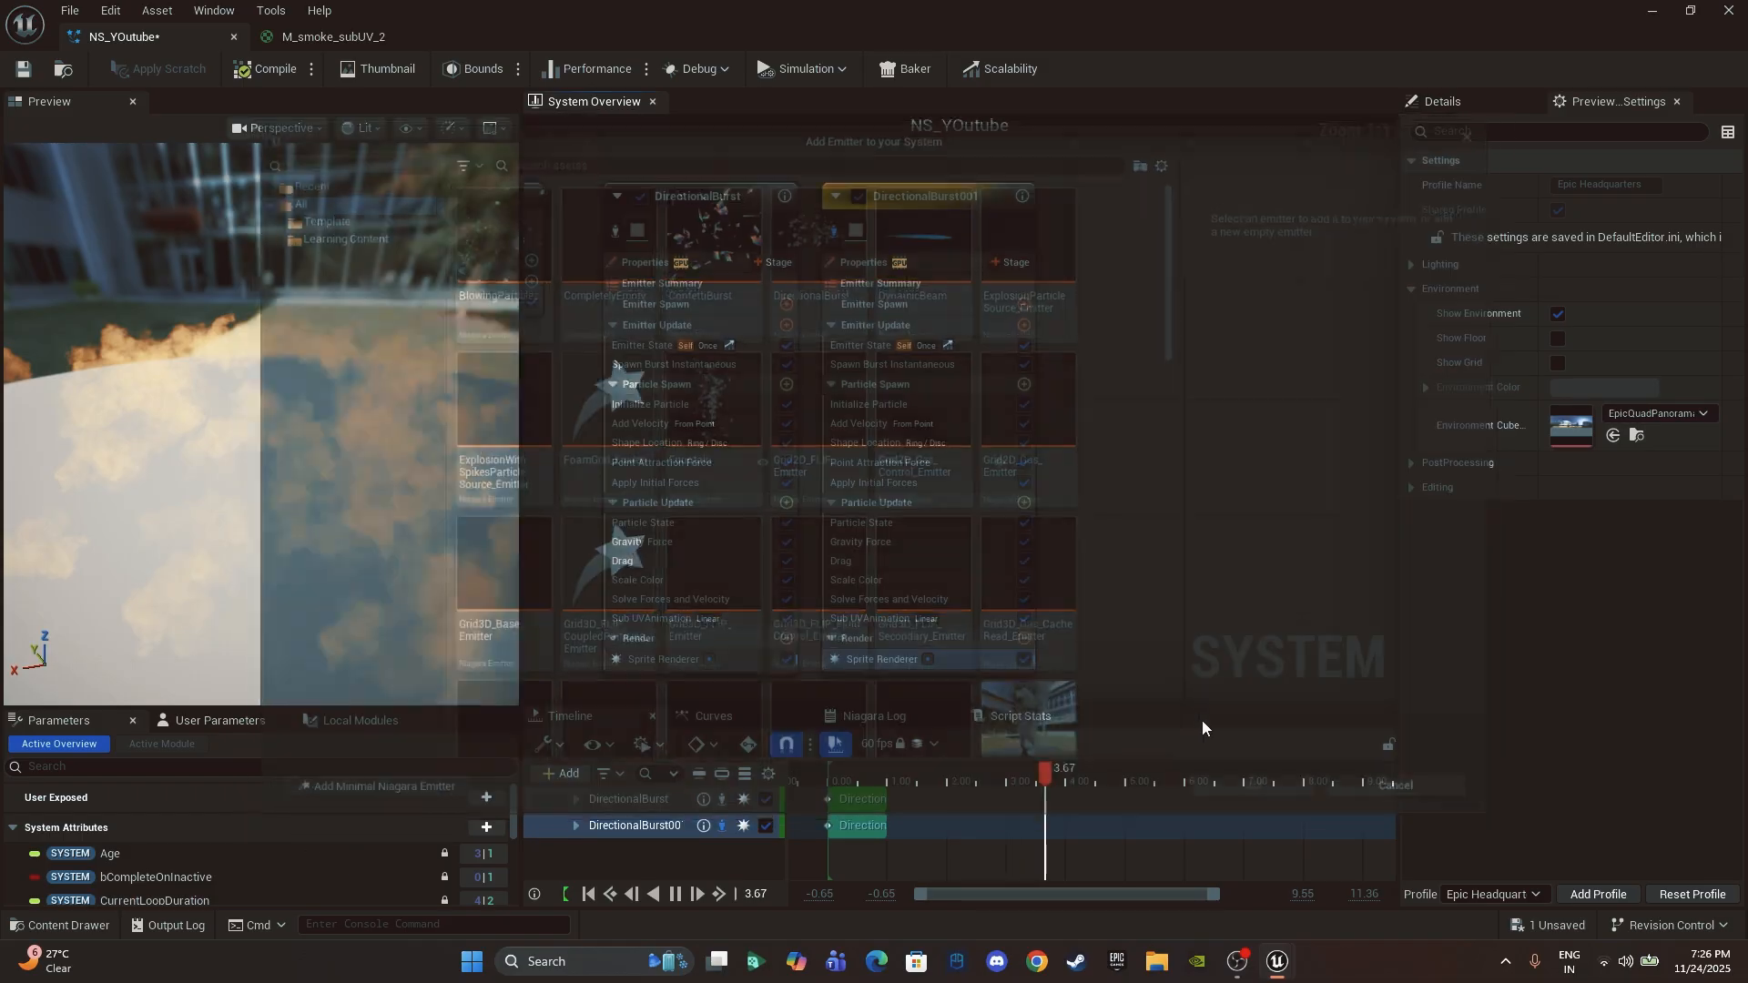
pyautogui.click(1013, 167)
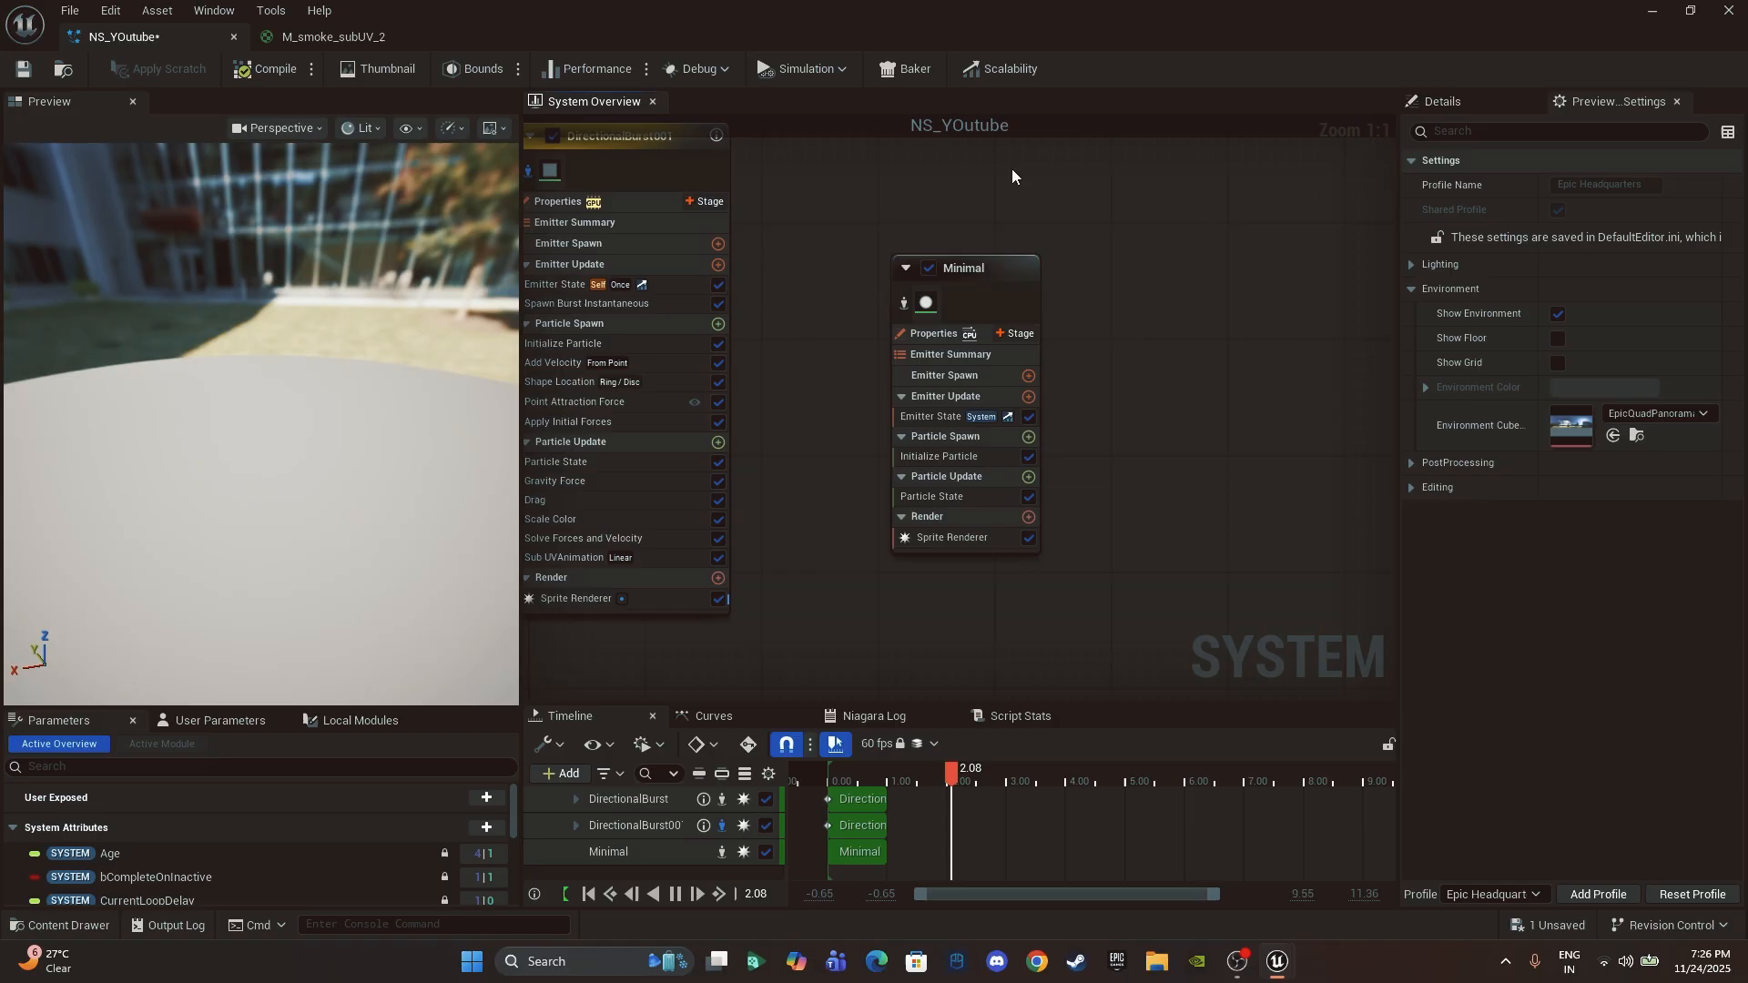
pyautogui.click(969, 301)
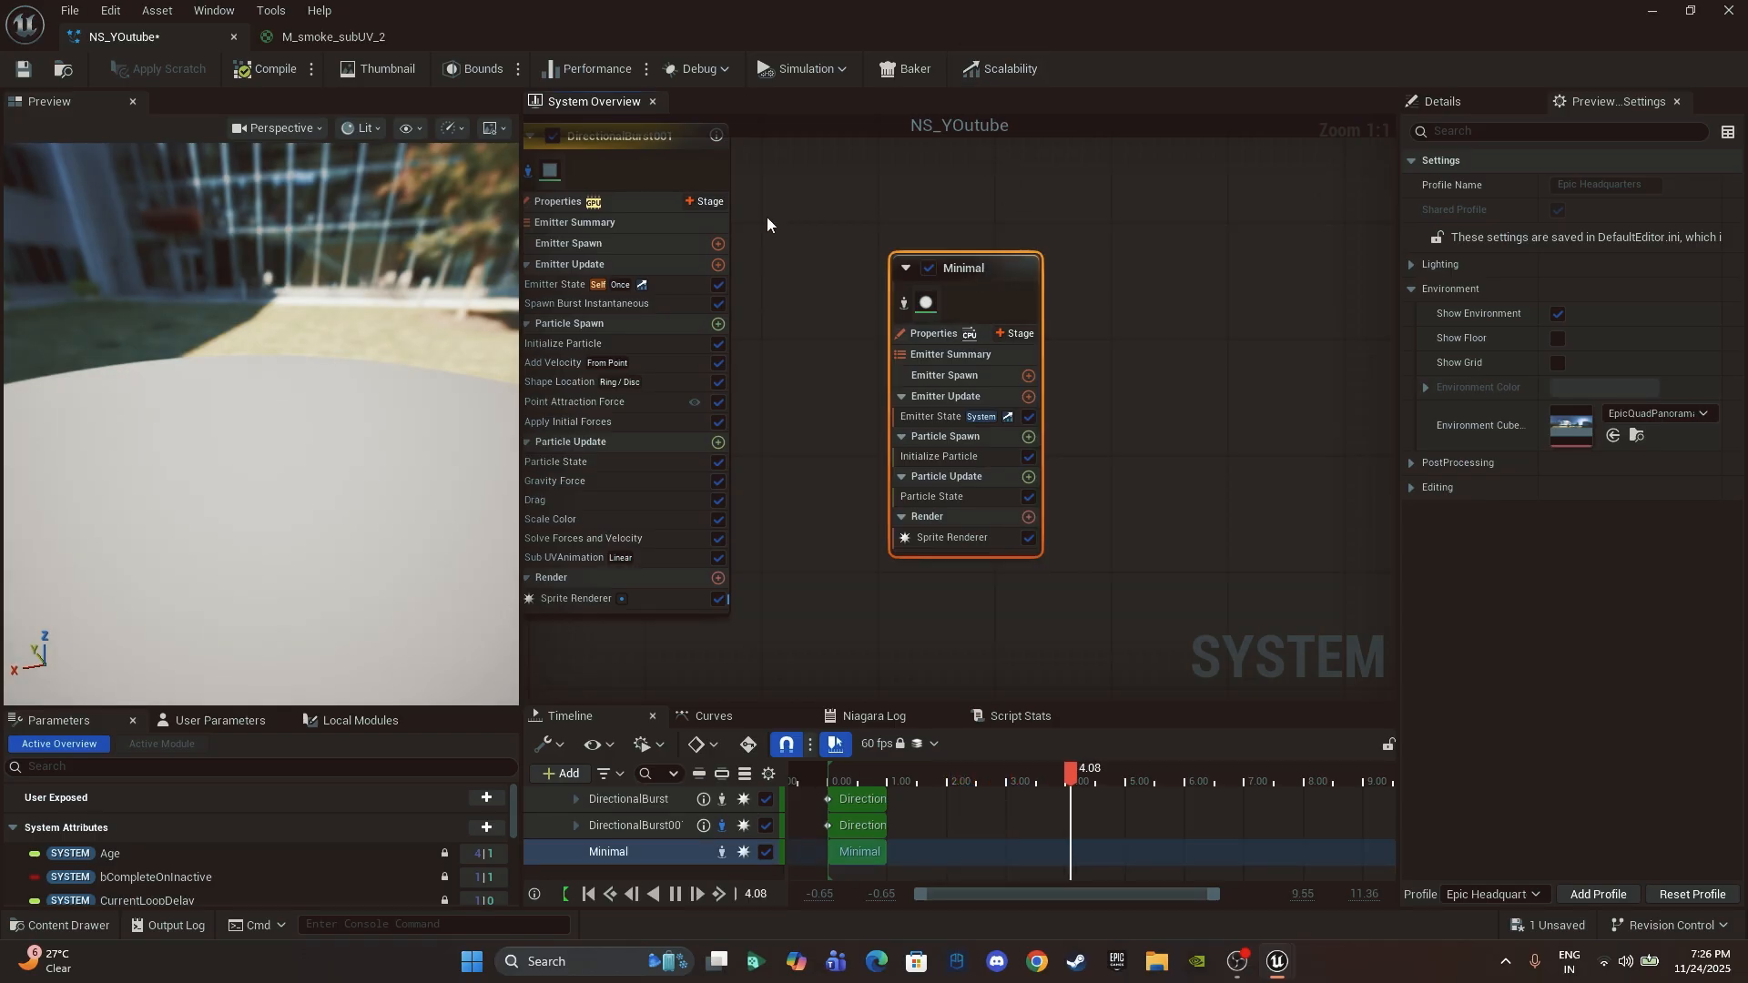
pyautogui.click(823, 205)
pyautogui.moveTo(849, 207); pyautogui.dragTo(858, 264, button='right')
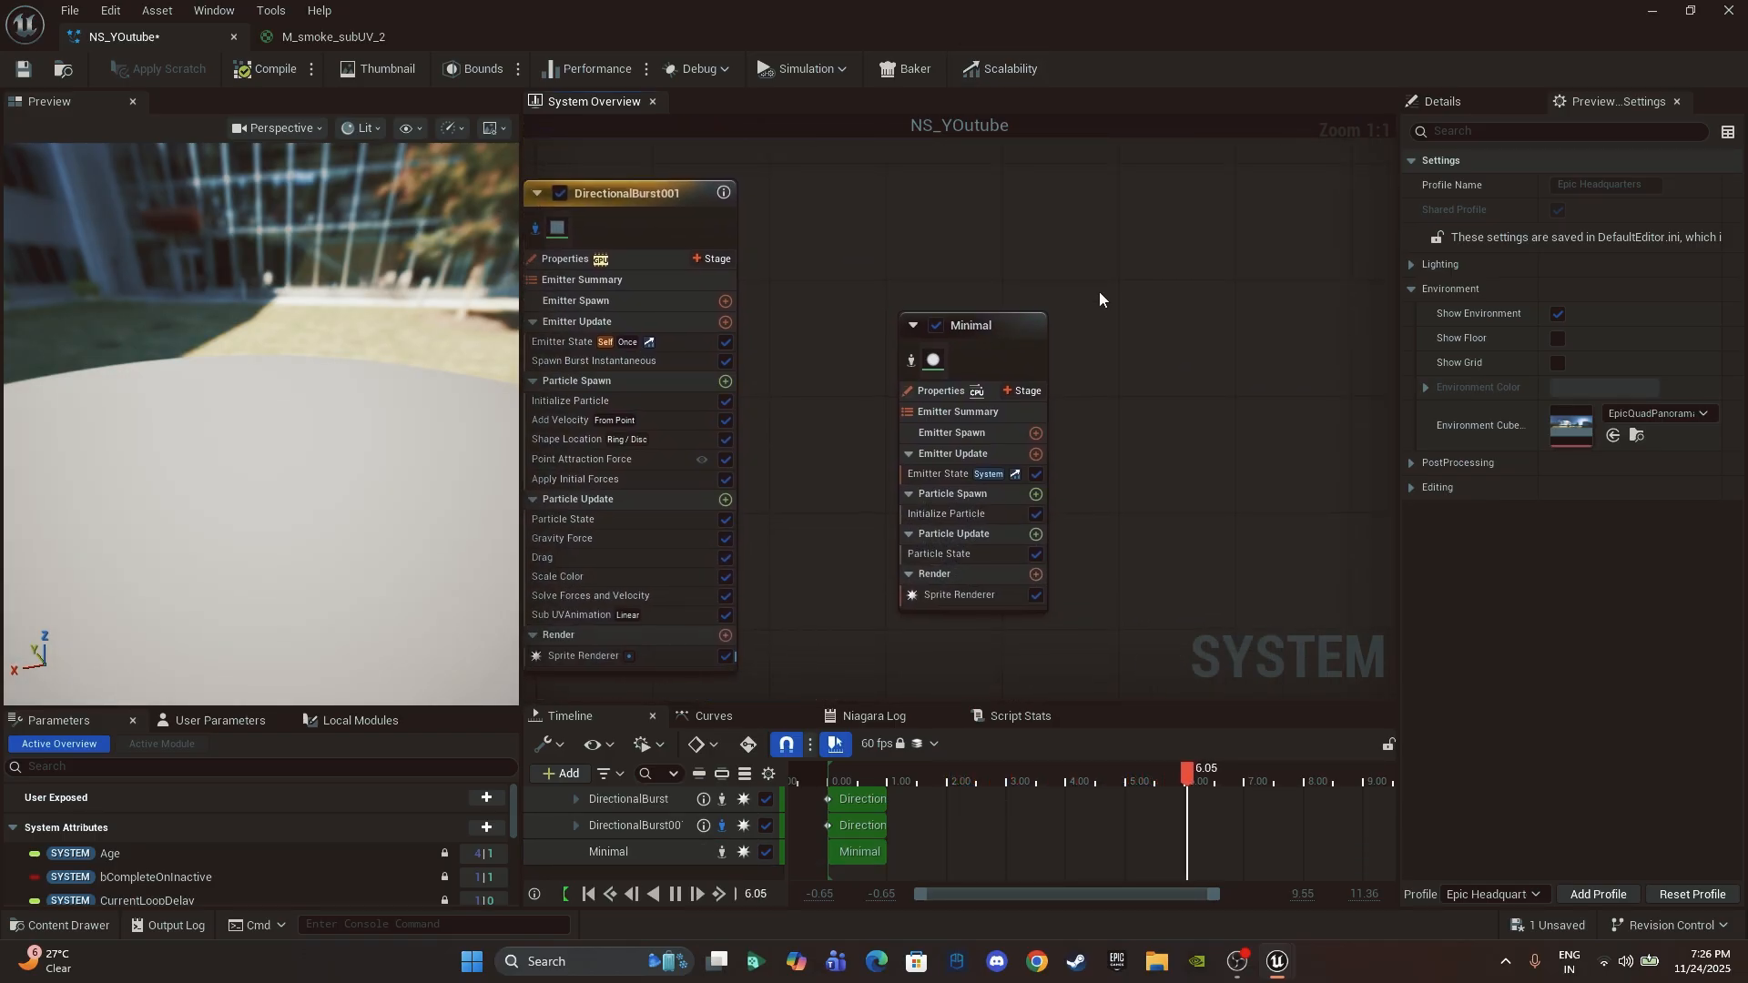
# Step: Examine the Sprite Renderer settings of the Minimal emitter and of the duplicated DirectionalBurst emitter
pyautogui.click(1021, 319)
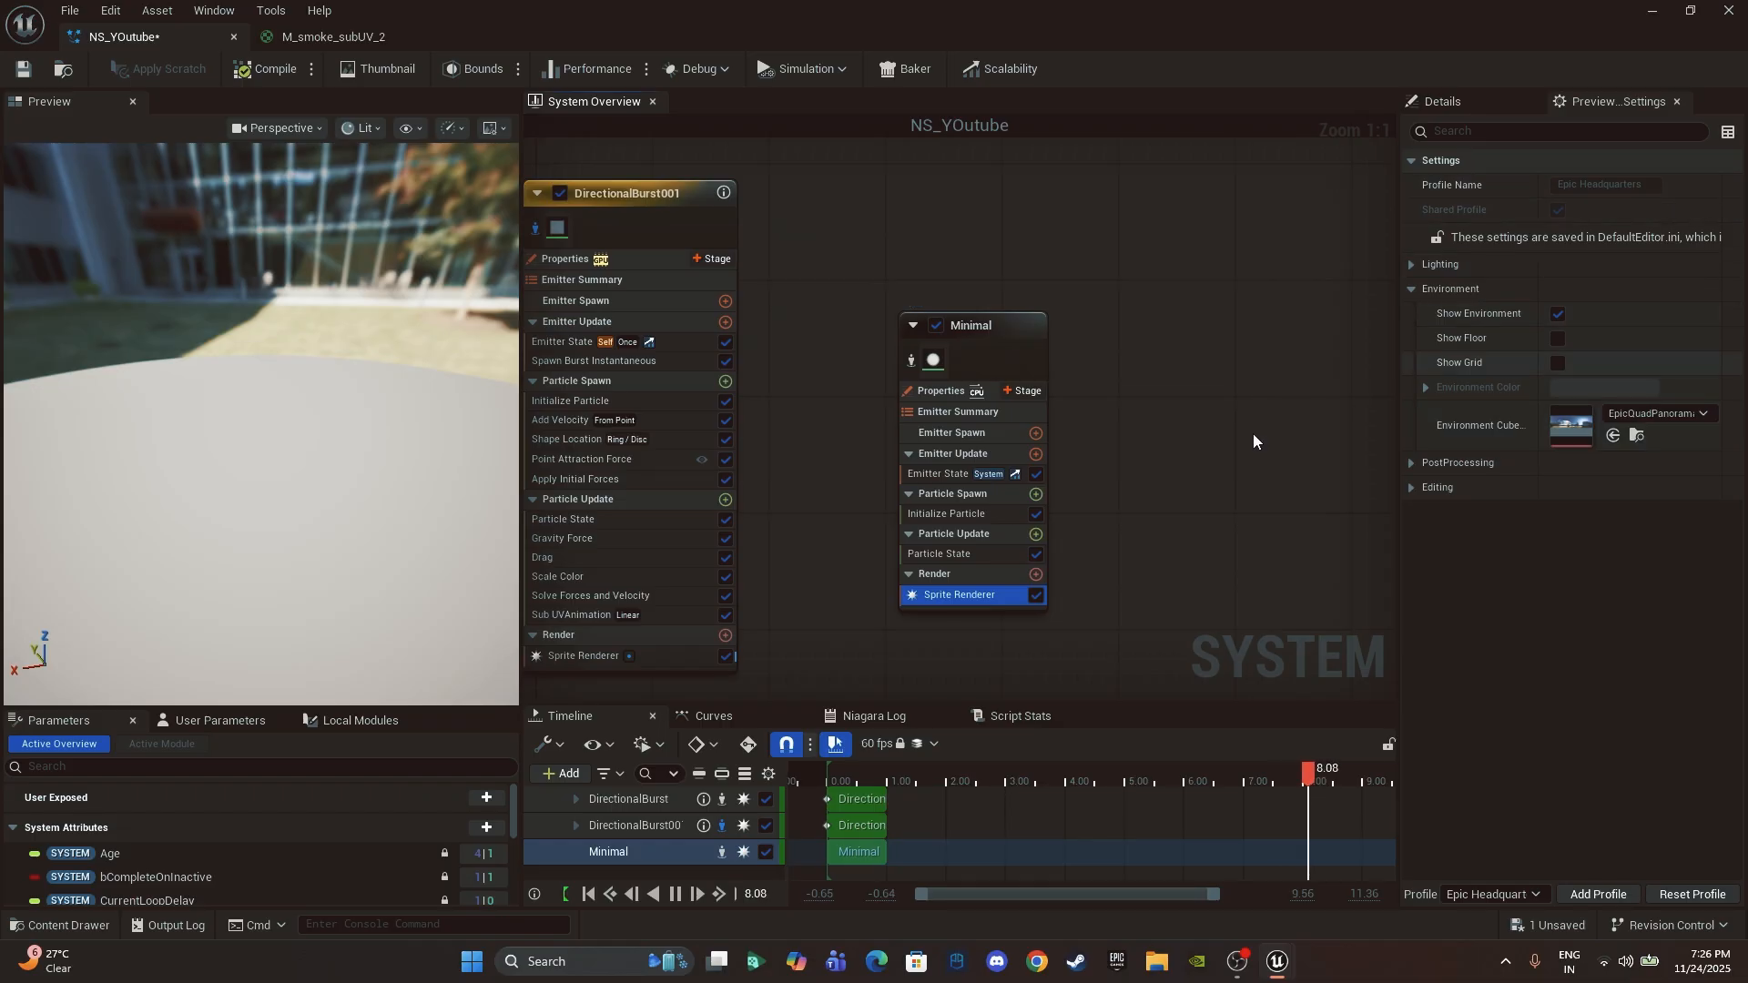
pyautogui.click(1109, 395)
pyautogui.click(996, 318)
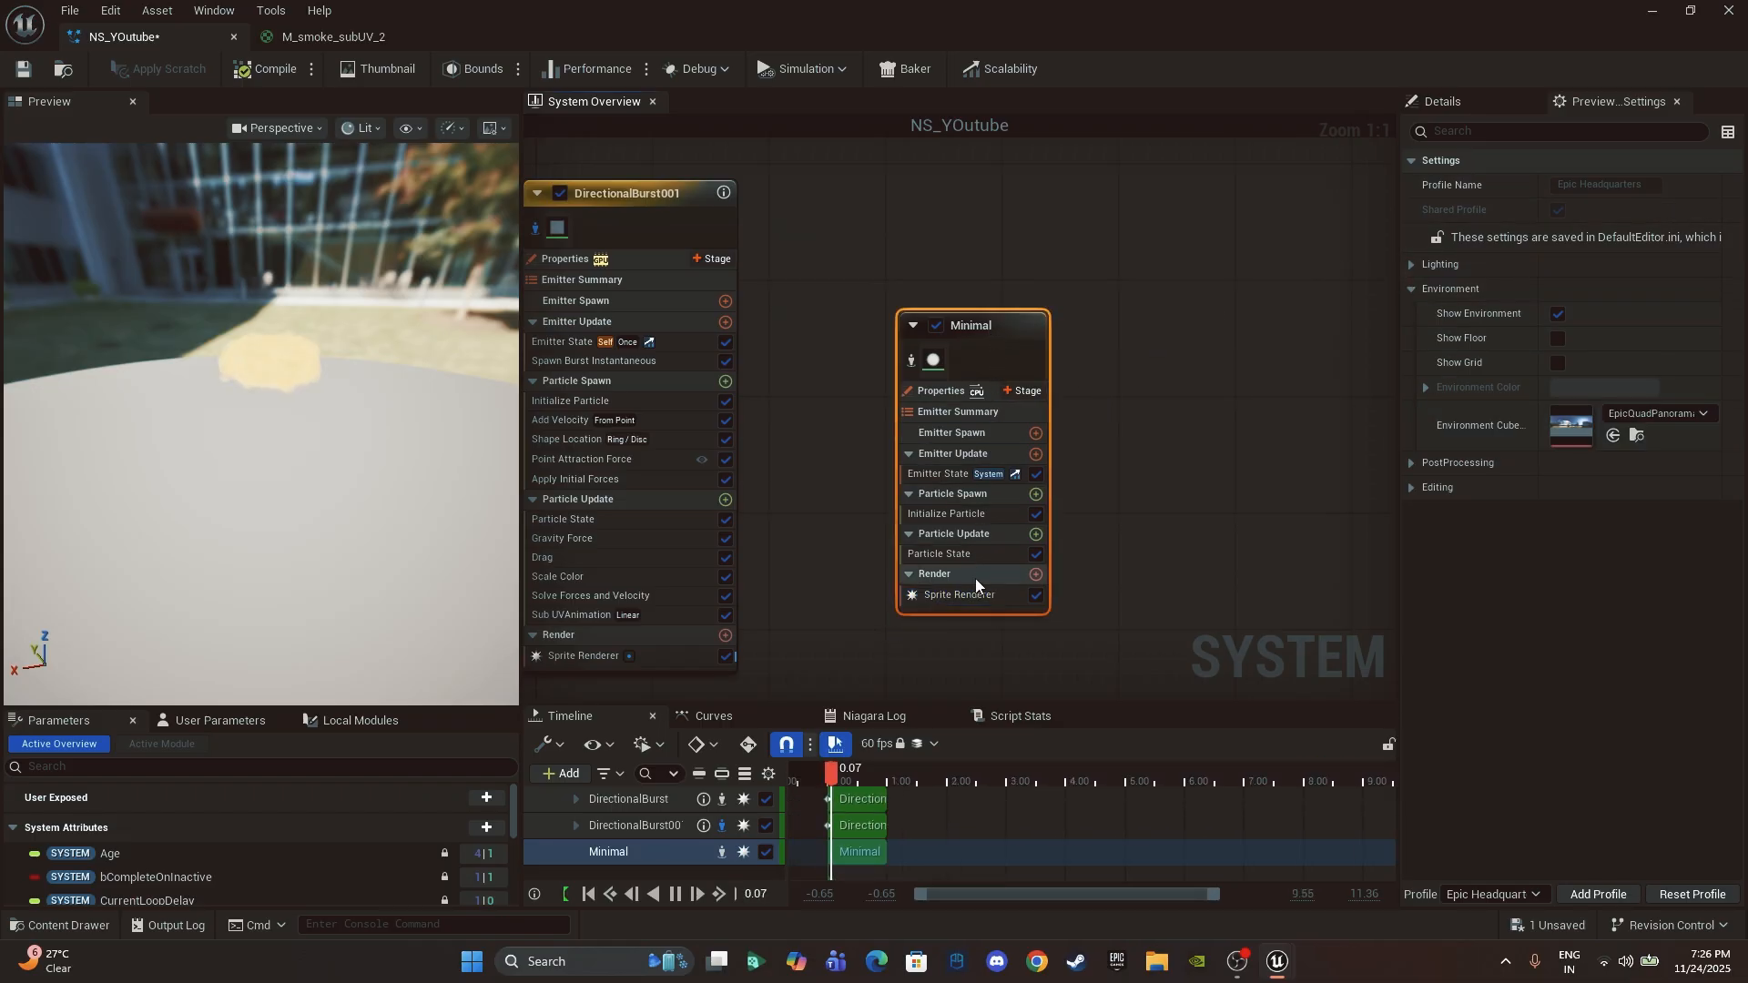
pyautogui.click(975, 592)
pyautogui.click(1494, 96)
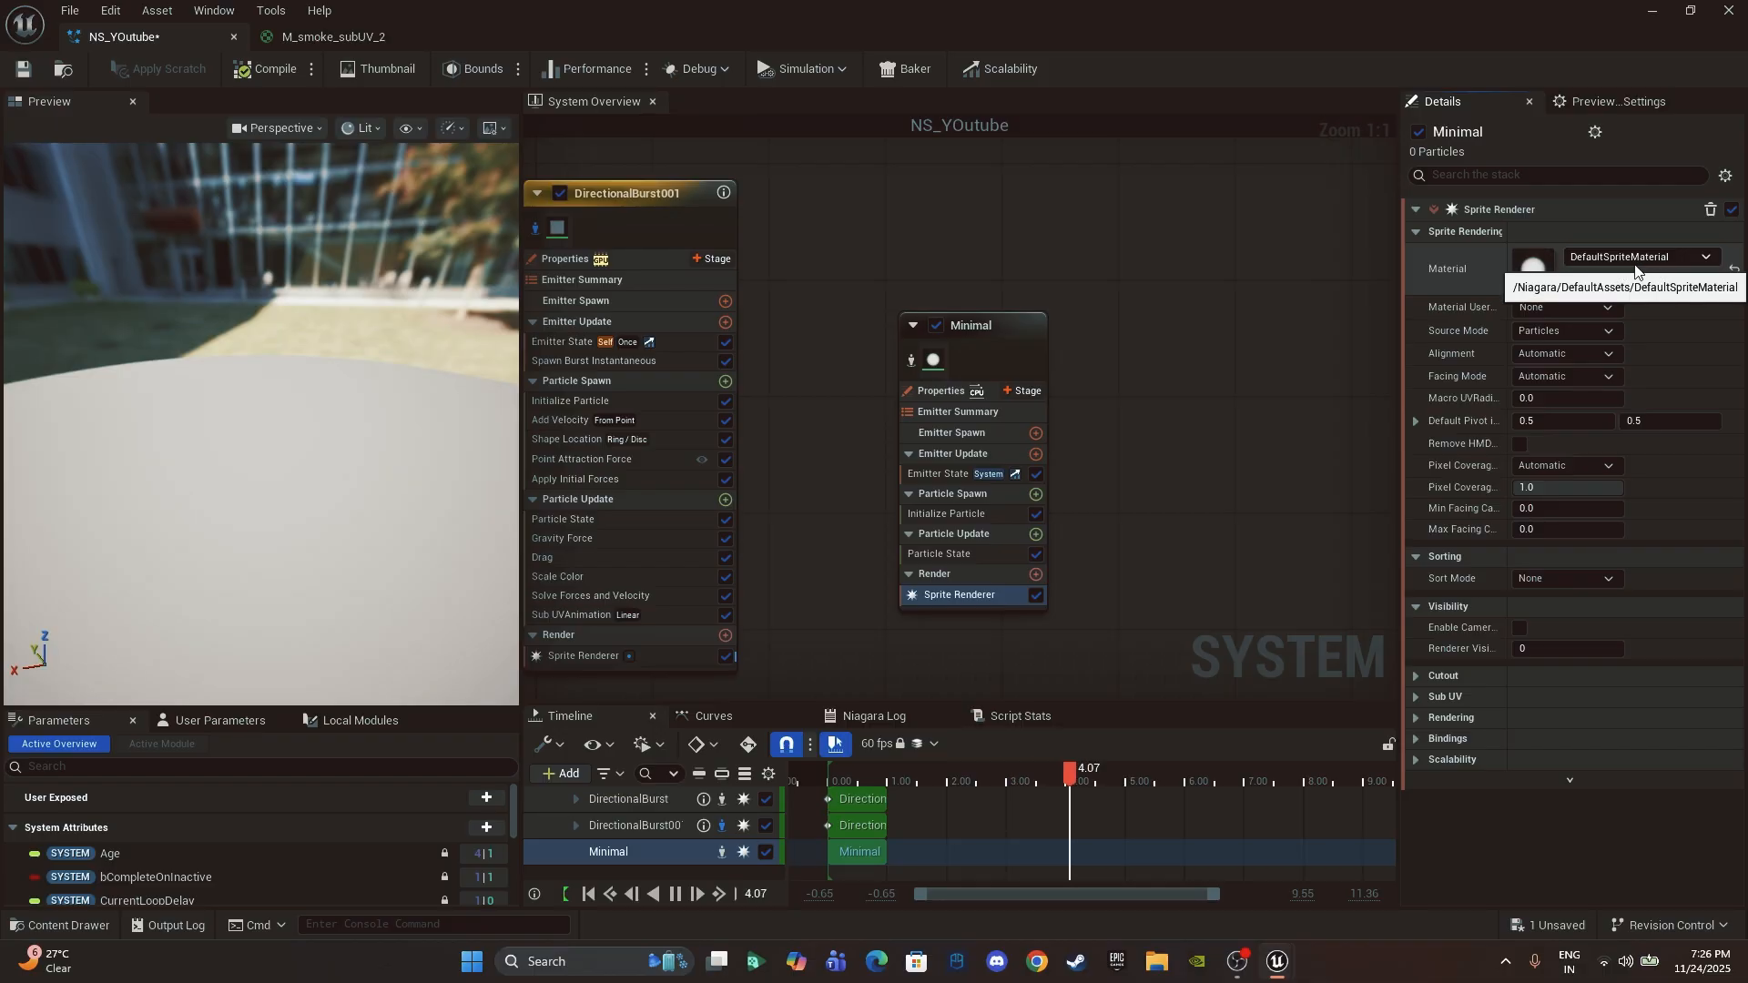
pyautogui.moveTo(990, 279); pyautogui.dragTo(1199, 282, button='right')
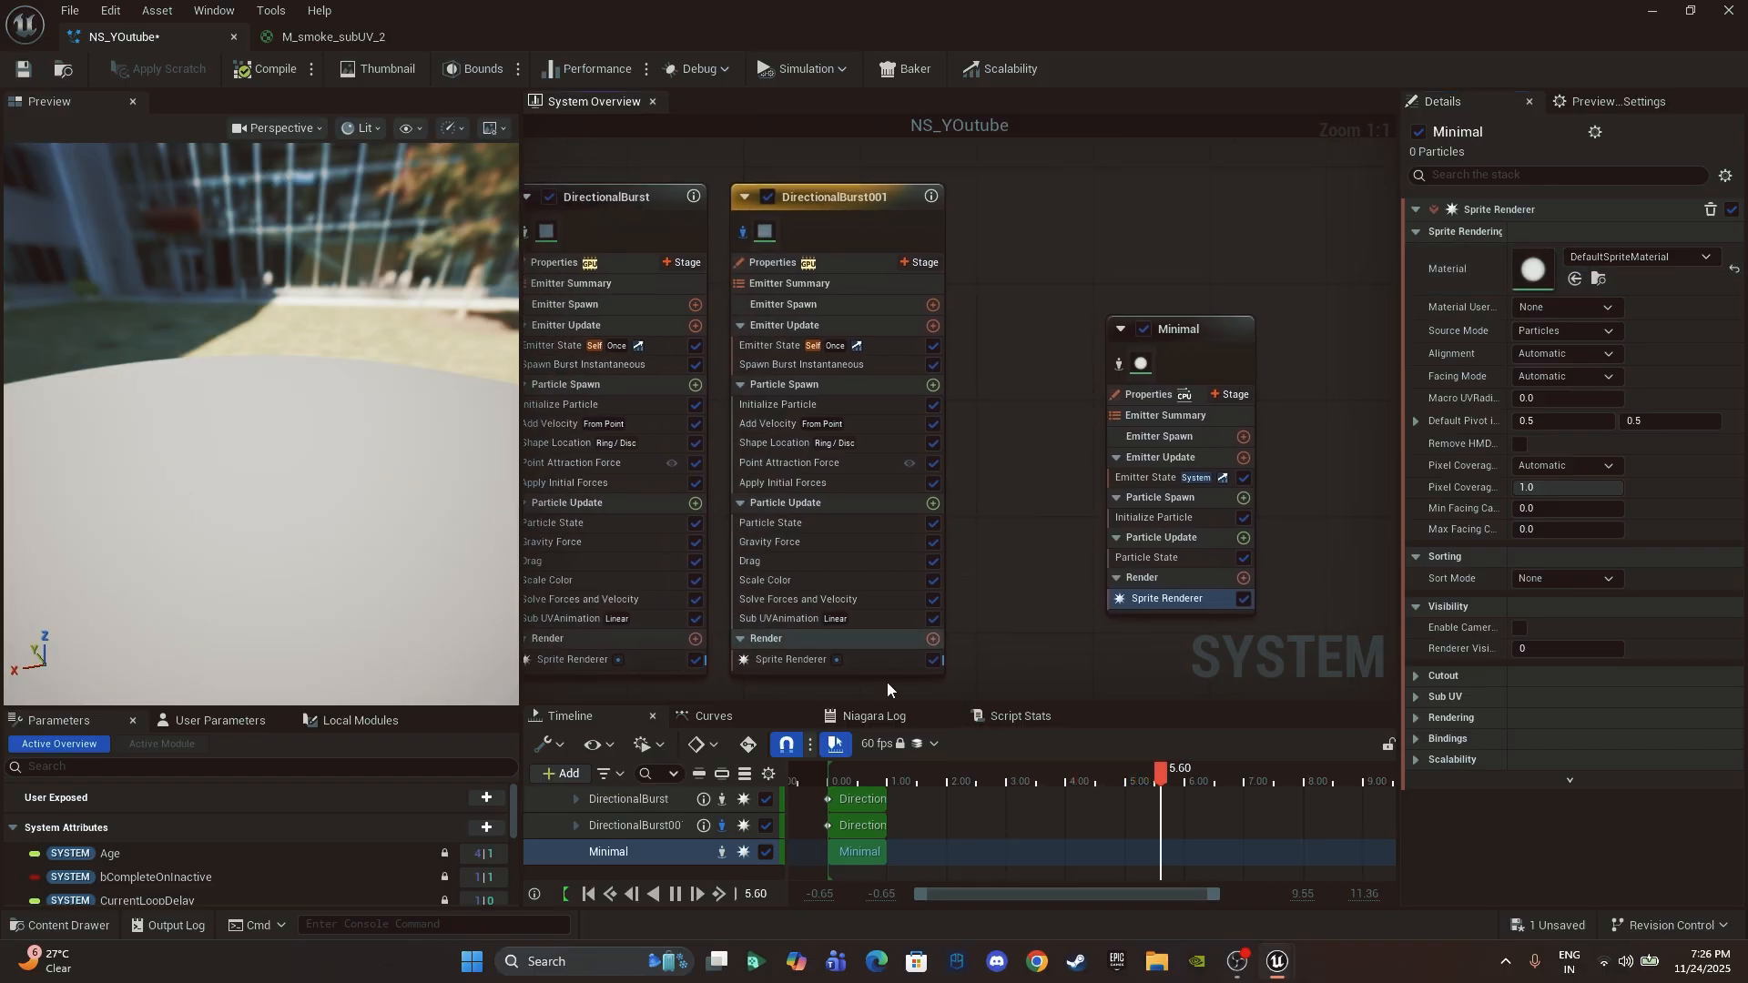
pyautogui.click(800, 661)
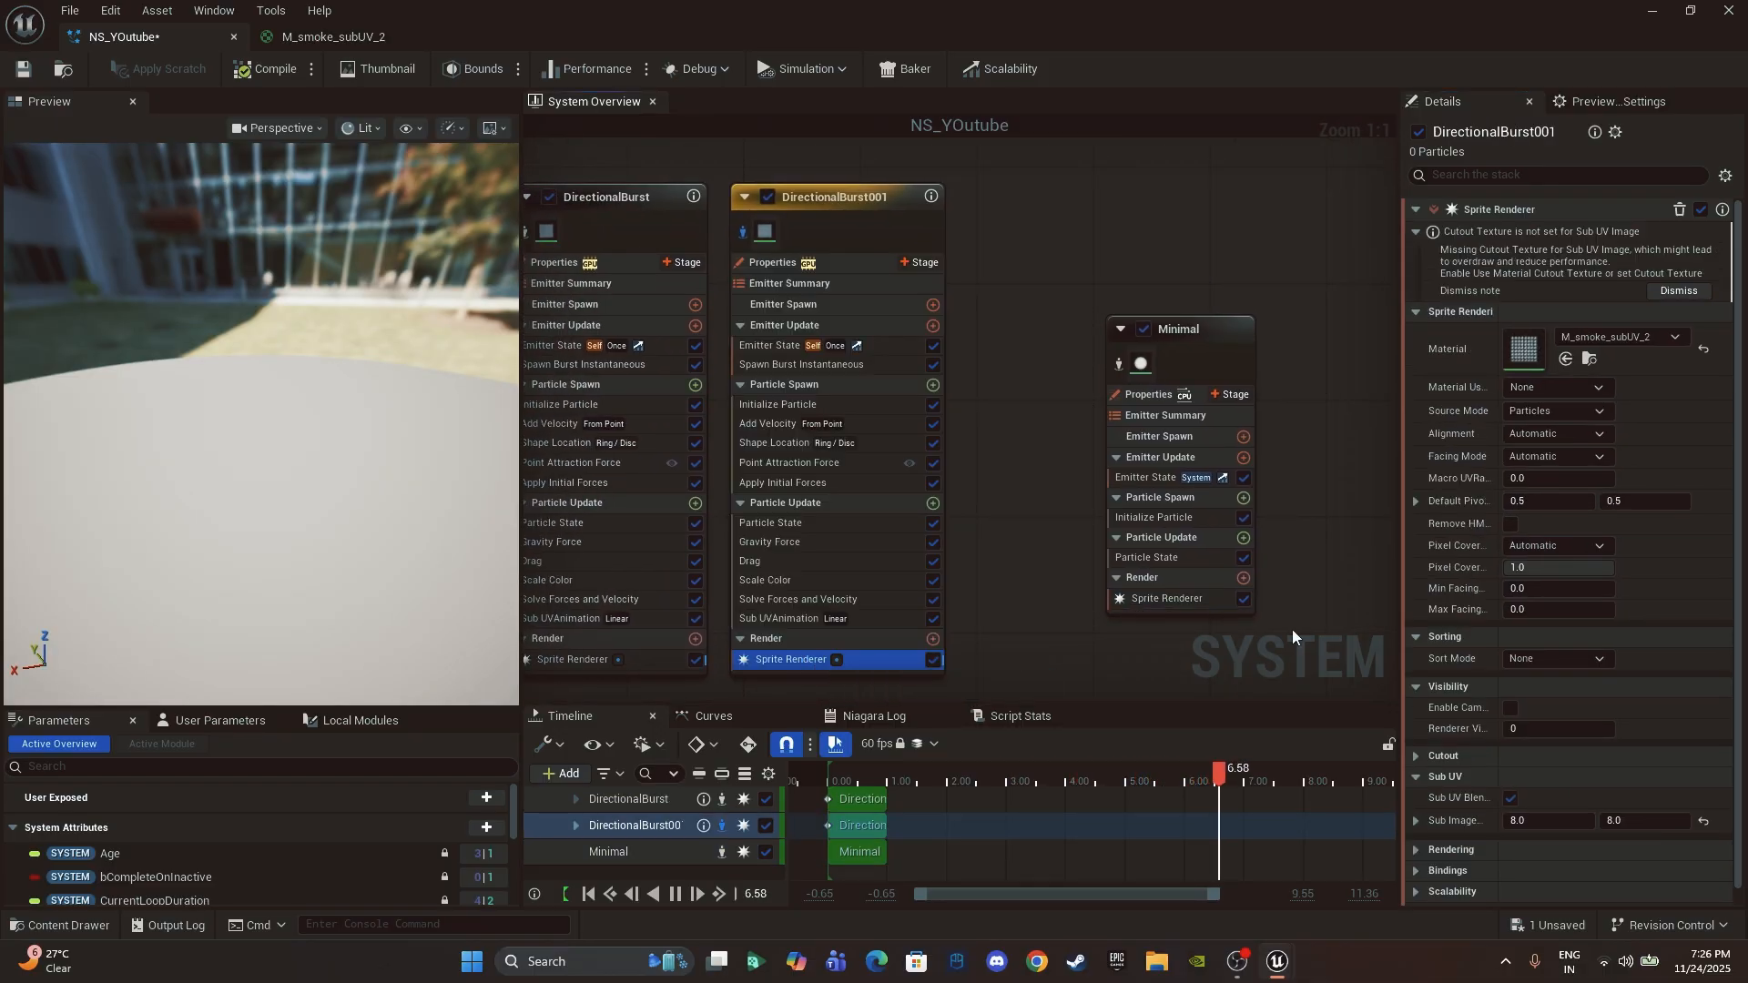
# Step: Reset the sprite material of DirectionalBurst001 and search the available materials for "sprite"
pyautogui.click(1704, 353)
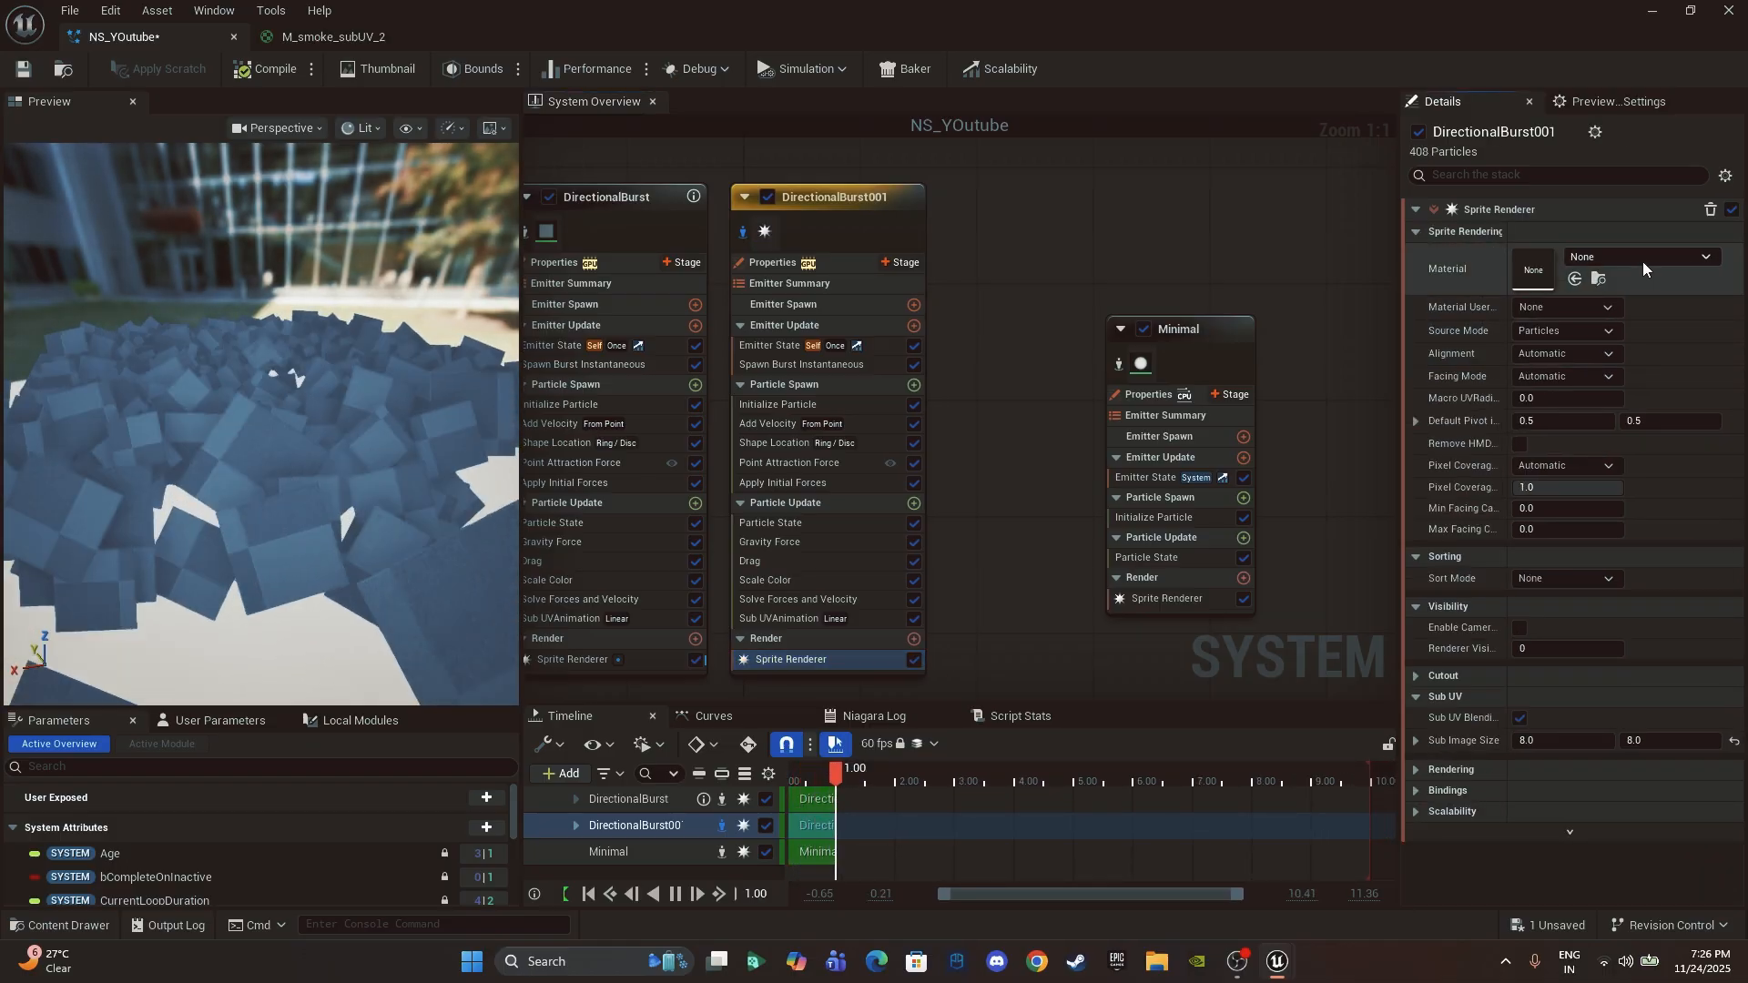
pyautogui.click(1642, 257)
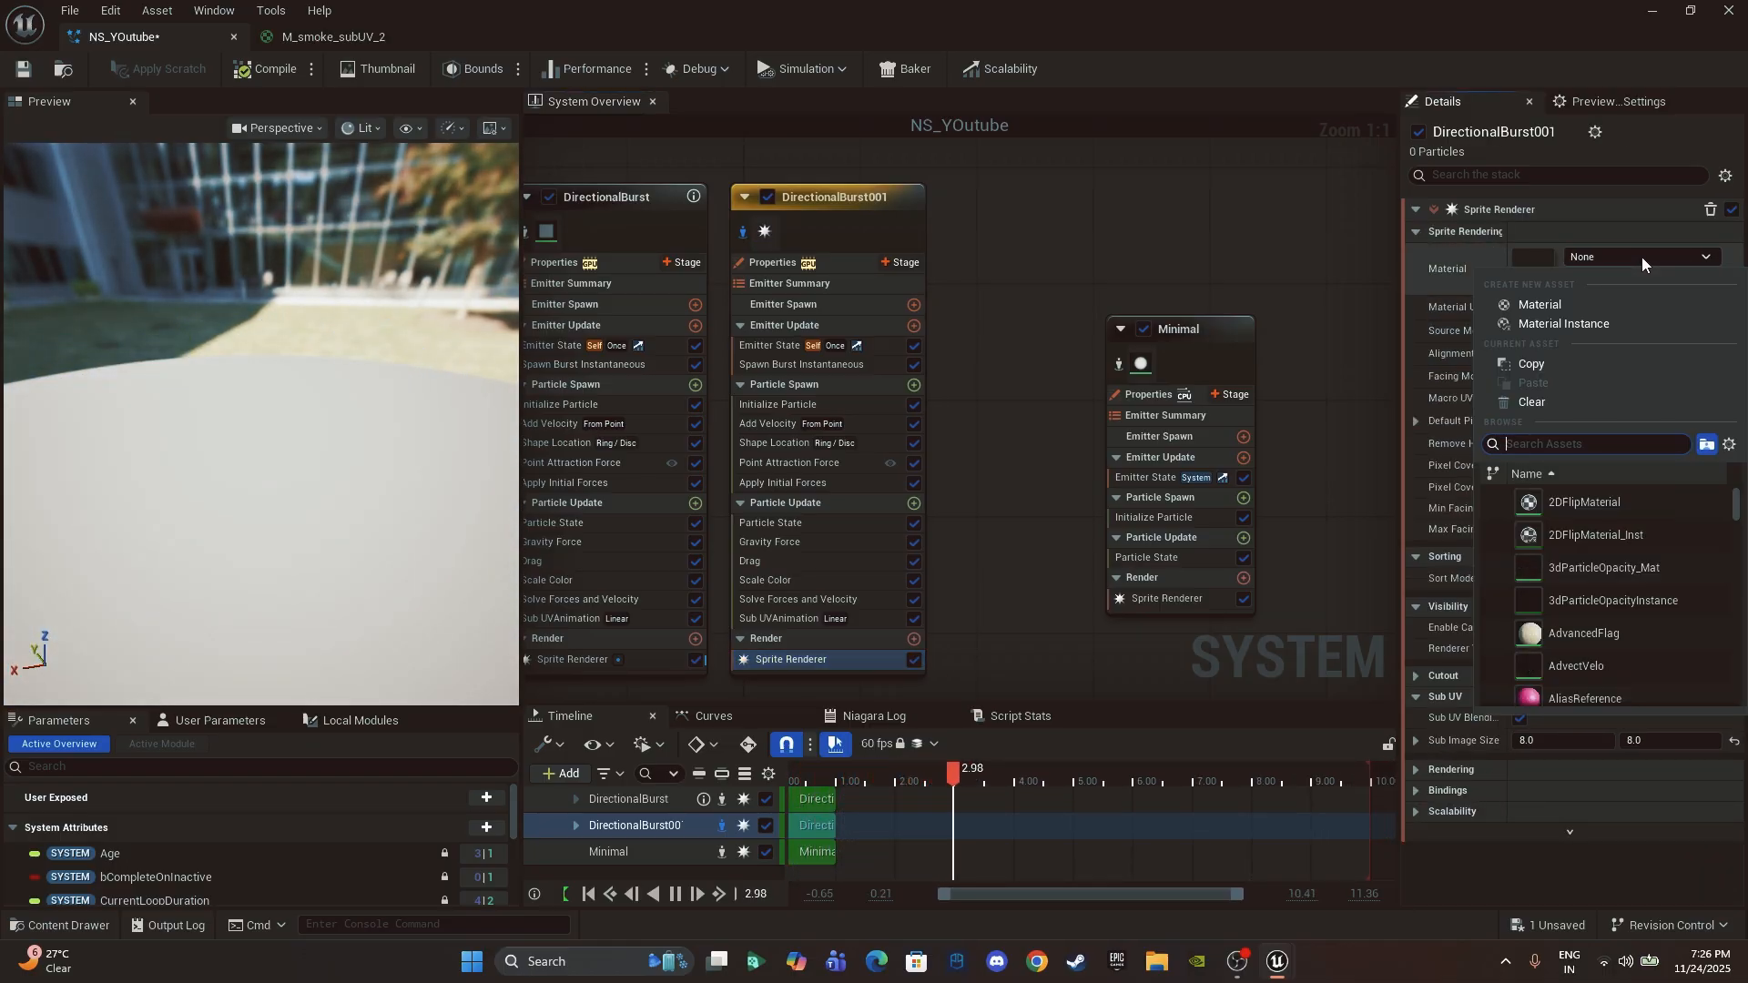
pyautogui.write('sprite')
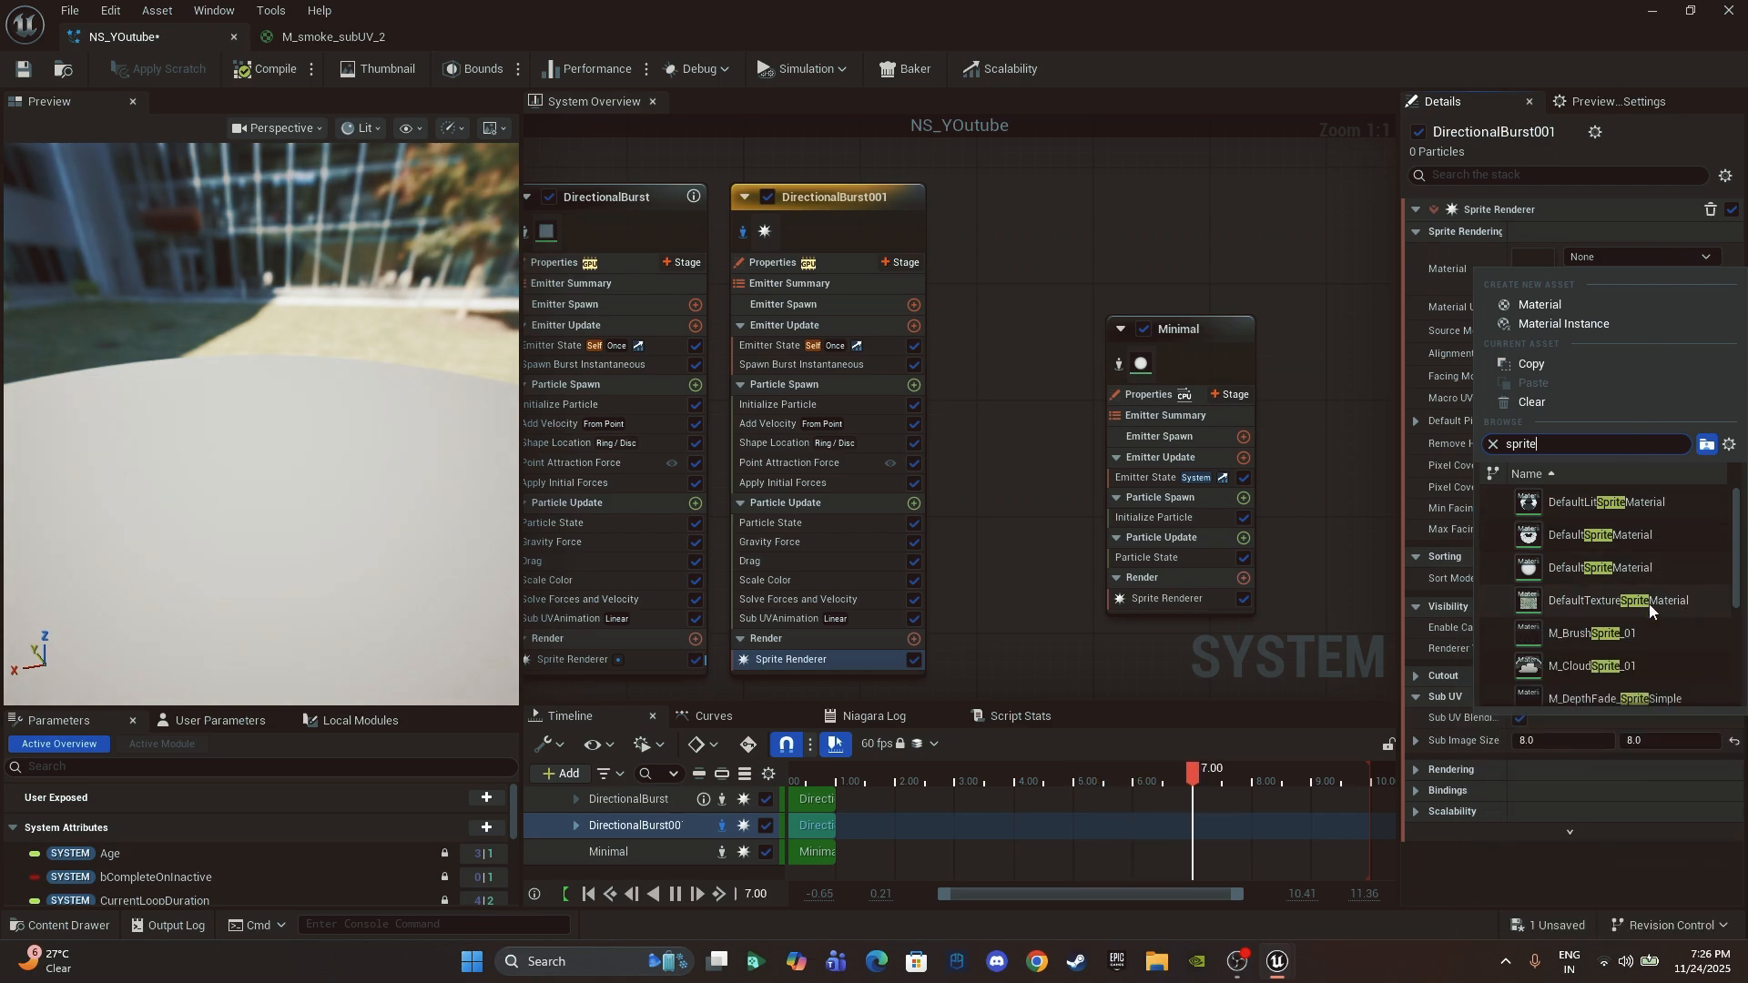
pyautogui.click(1330, 430)
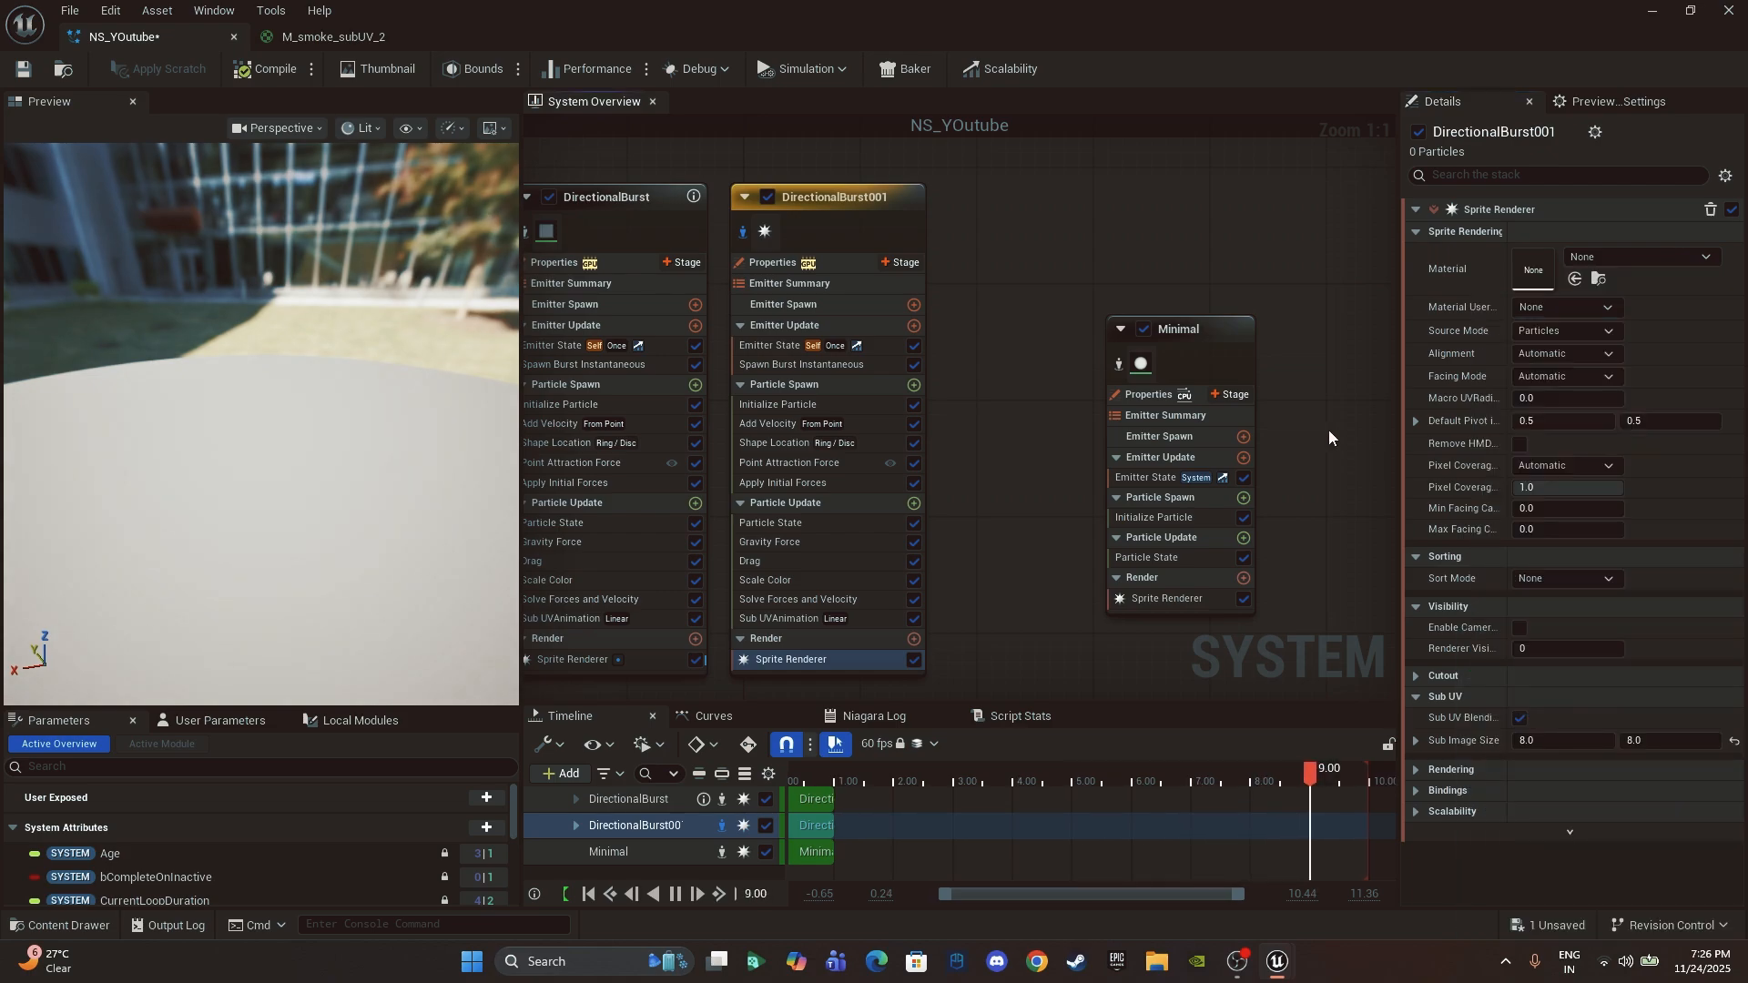
# Step: Assign the Minimal emitter's DefaultSpriteMaterial to the Sprite Renderer of DirectionalBurst001, locating the material asset from the Minimal emitter
pyautogui.click(1150, 599)
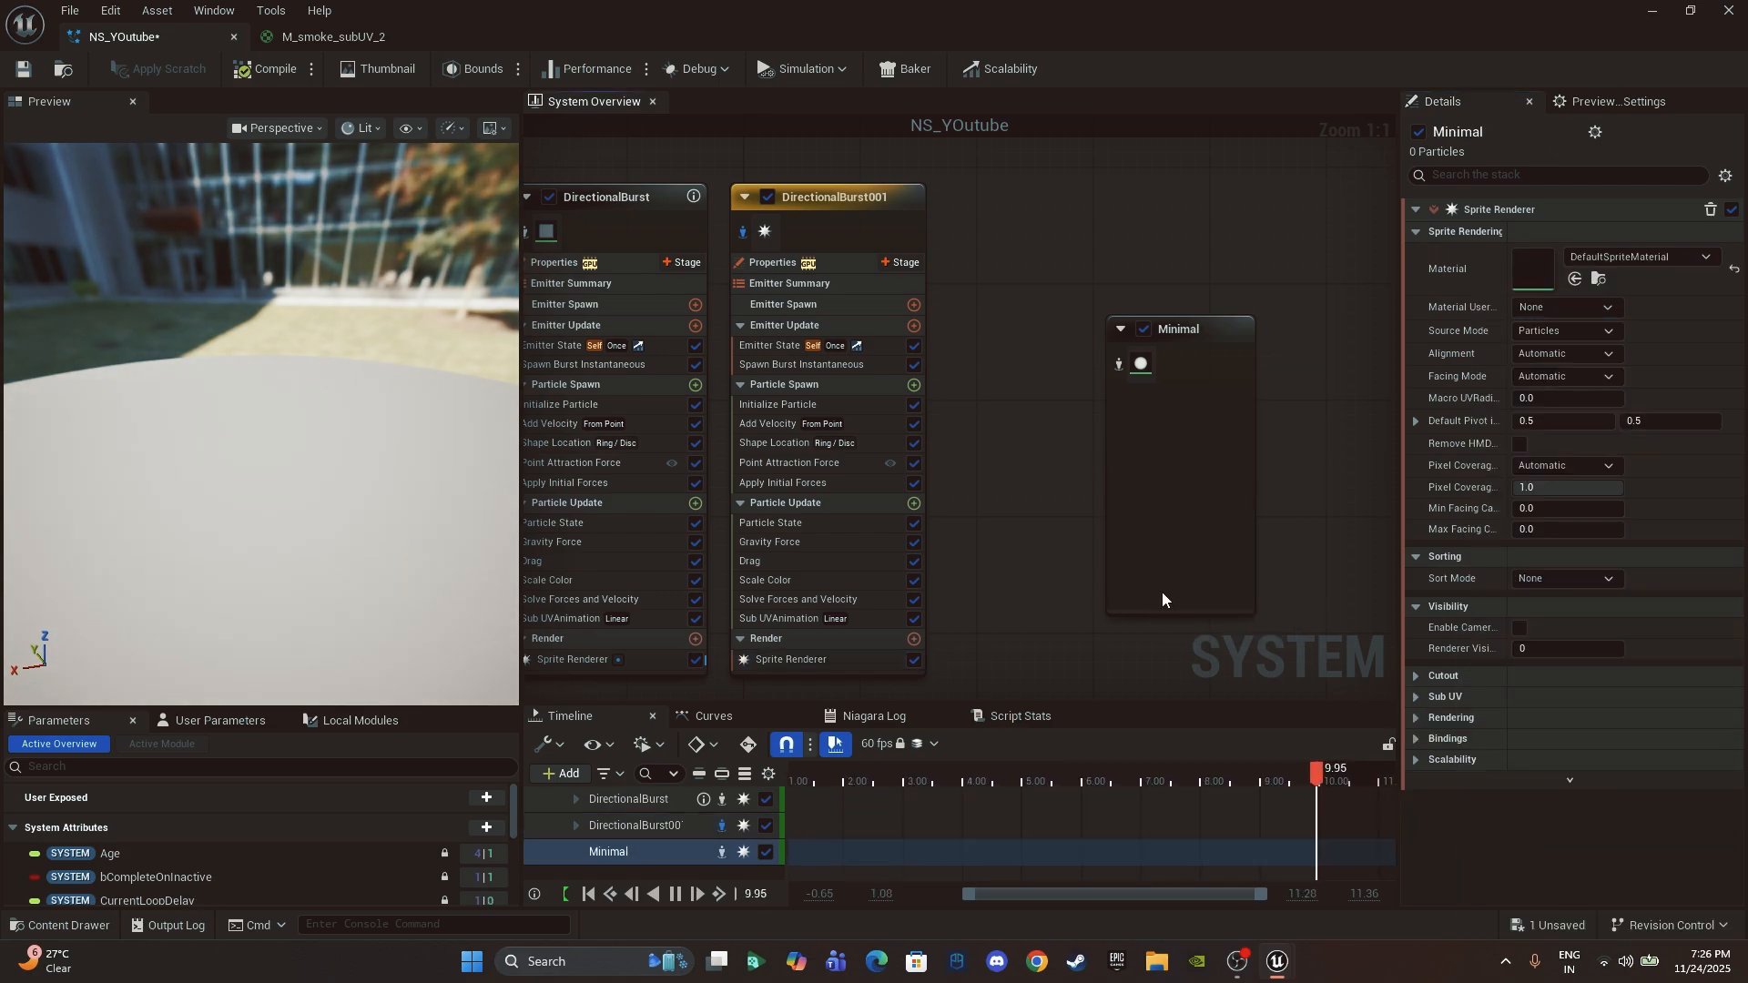
pyautogui.click(1599, 281)
pyautogui.moveTo(983, 388); pyautogui.dragTo(1001, 187, button='right')
pyautogui.click(824, 464)
pyautogui.click(1575, 279)
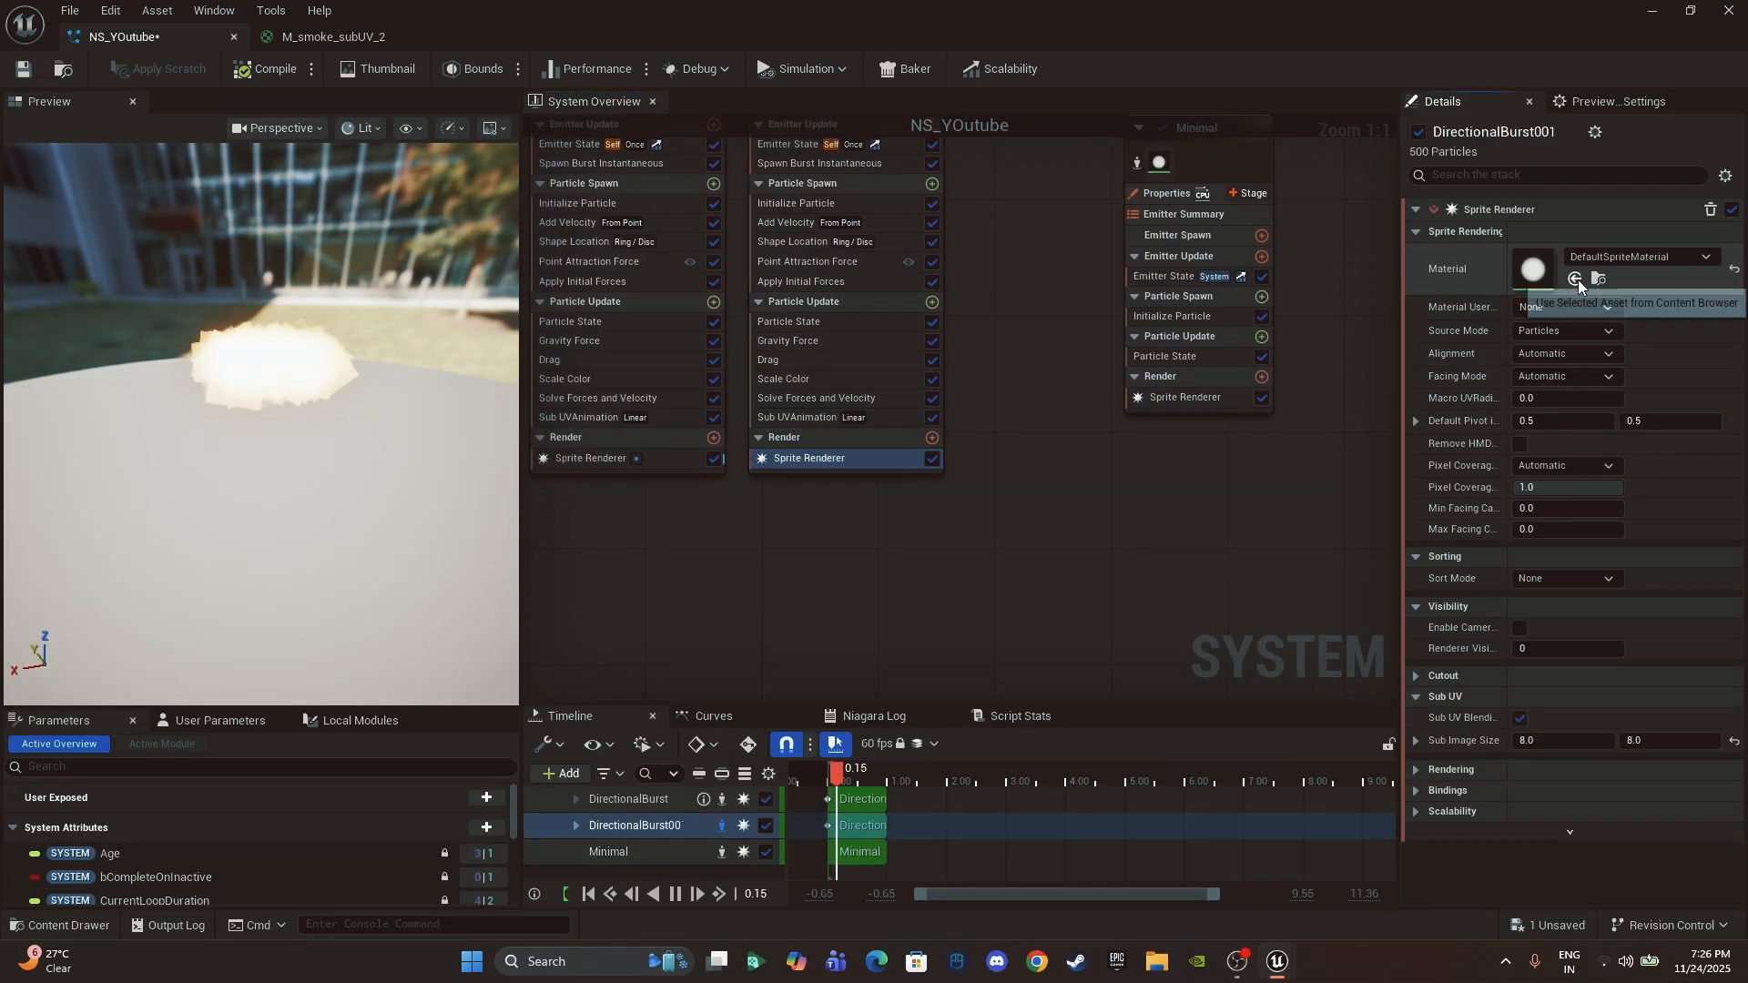
pyautogui.hotkey('ctrl', 'space')
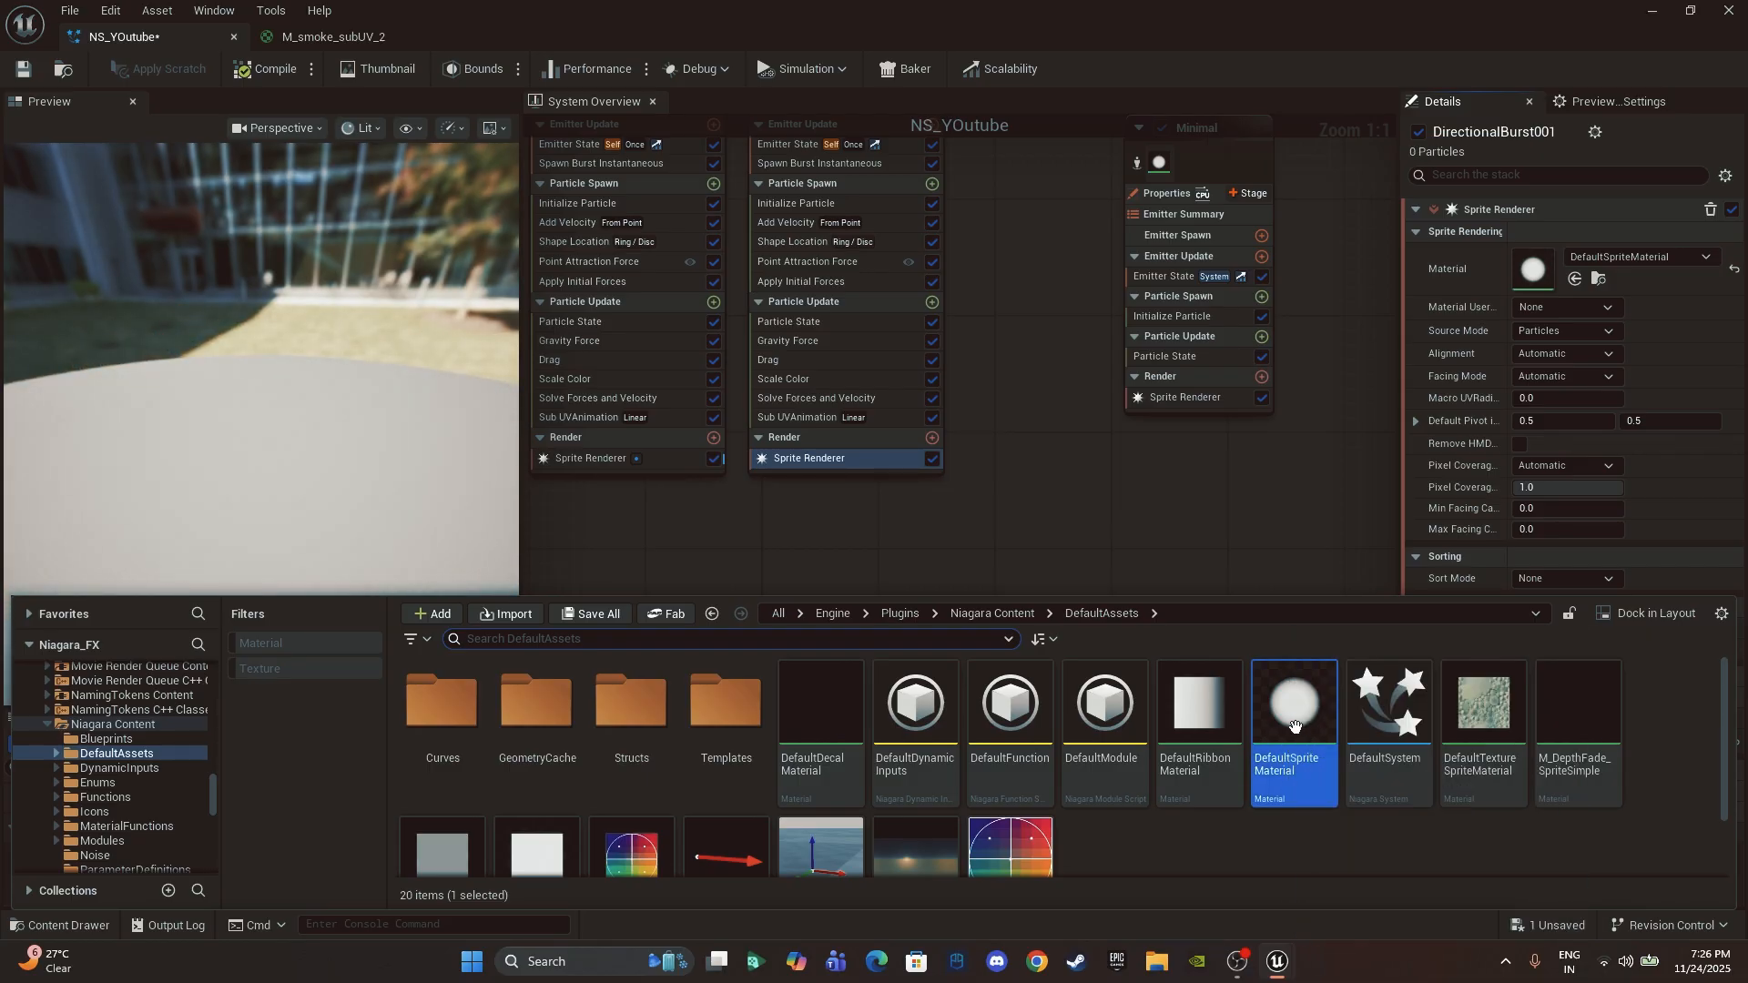
pyautogui.click(903, 510)
# Step: Remove the Sub UVAnimation module from DirectionalBurst001 and set its Sprite Renderer's Sub Image Size to 1.0 by 1.0
pyautogui.click(812, 419)
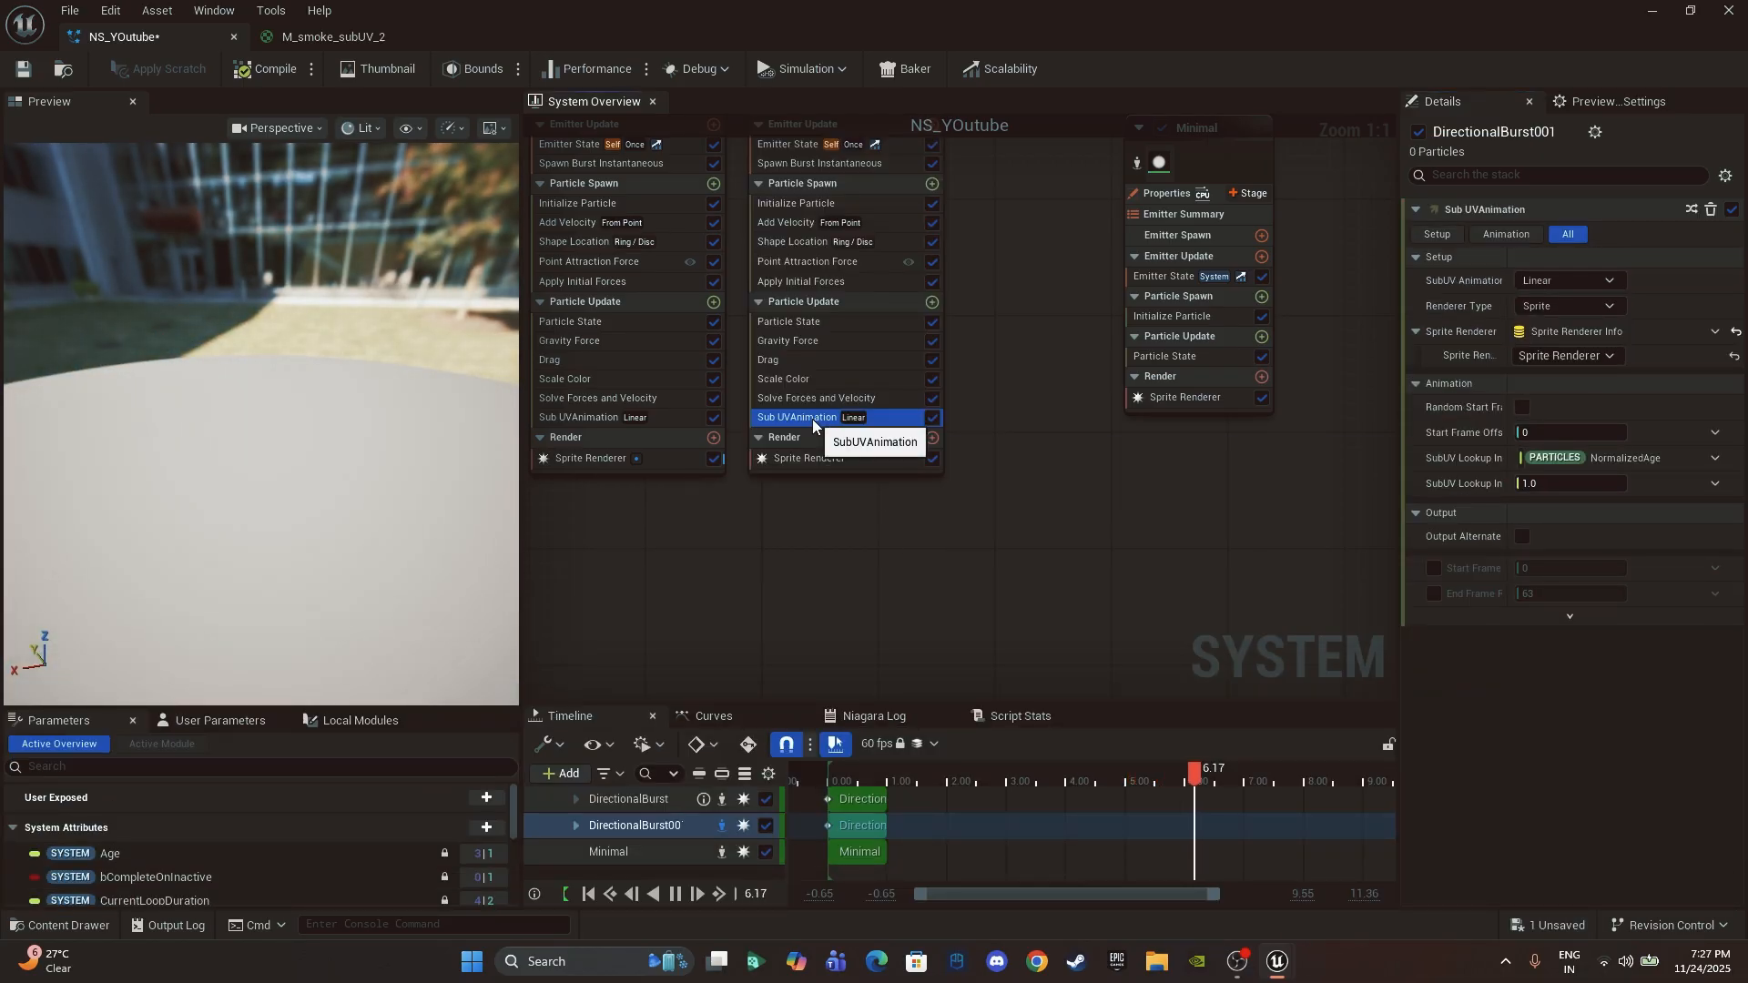
pyautogui.press('Delete')
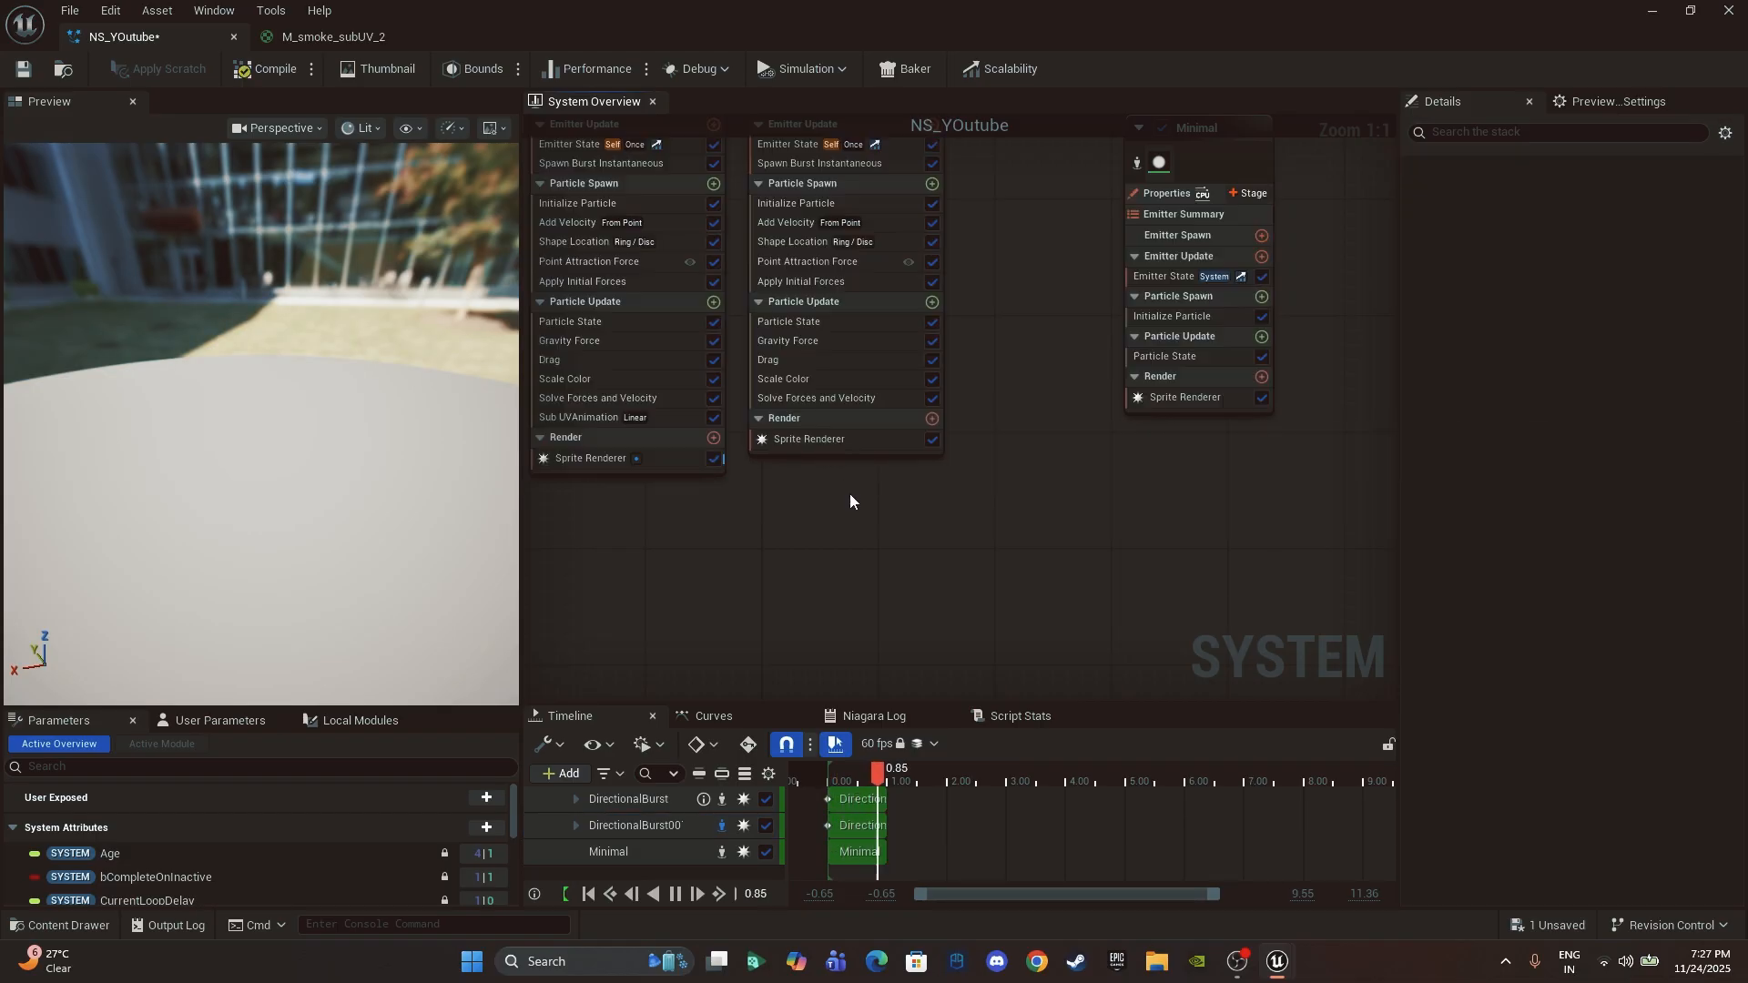
pyautogui.moveTo(861, 500); pyautogui.dragTo(856, 609, button='right')
pyautogui.click(843, 551)
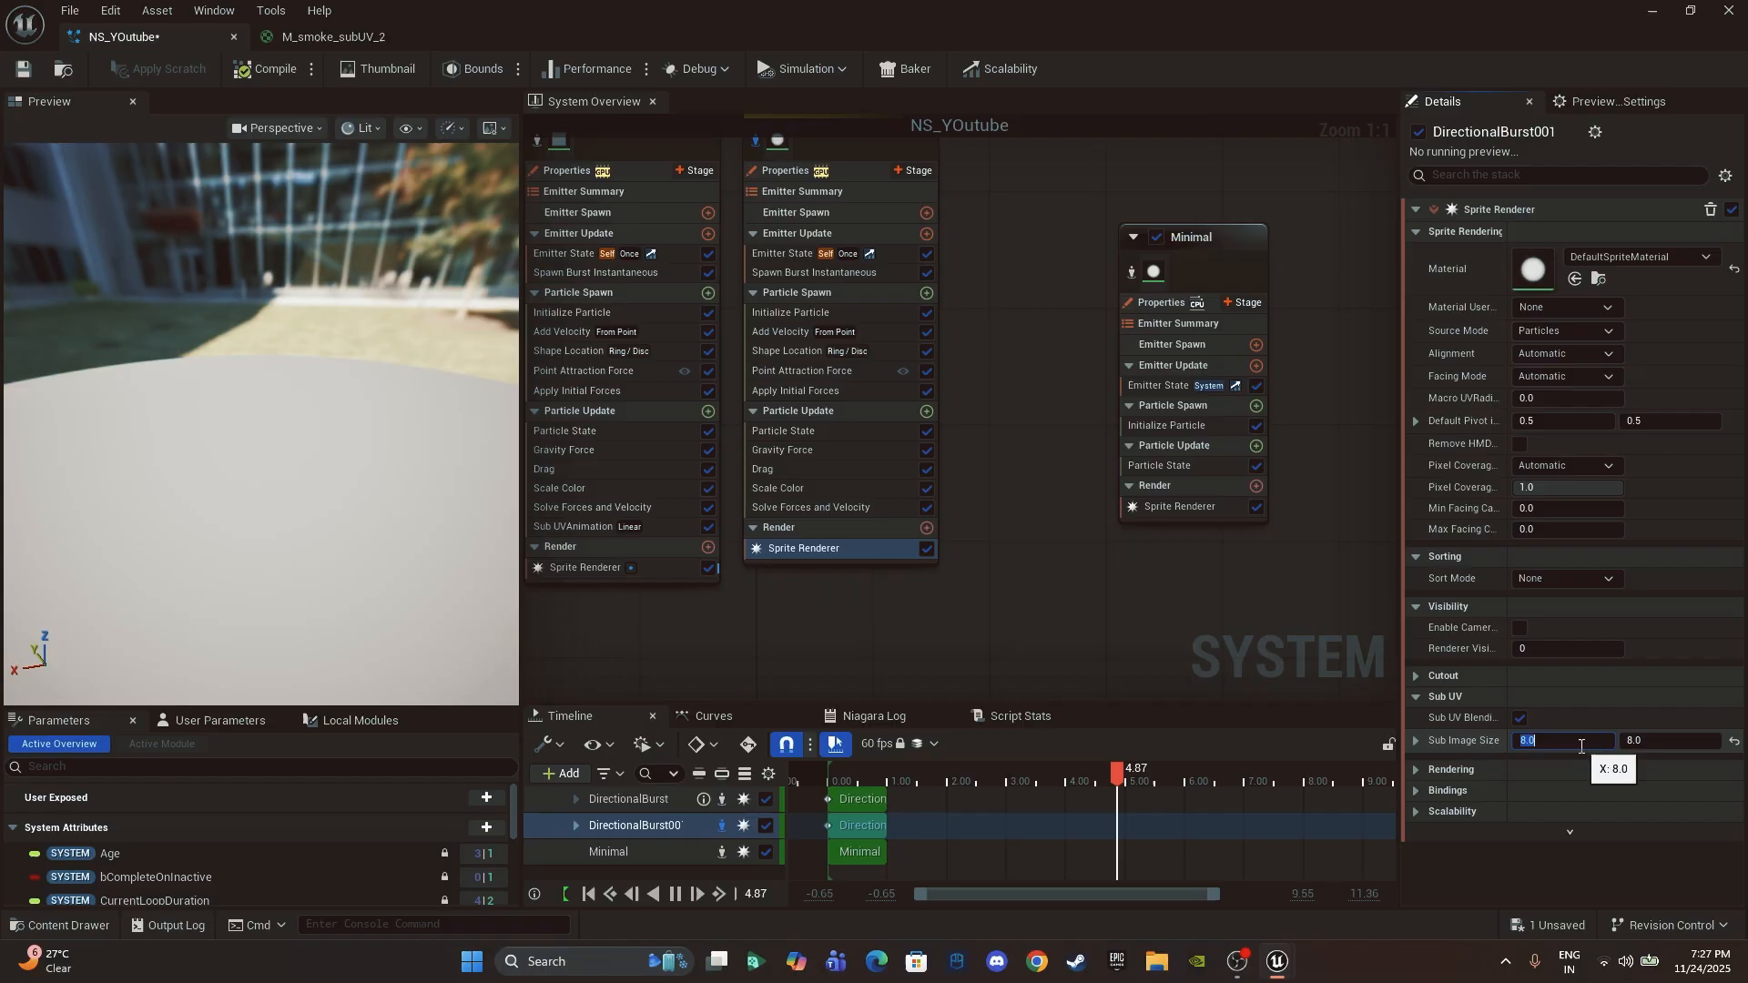
pyautogui.click(1636, 740)
pyautogui.write('1')
pyautogui.press('Return')
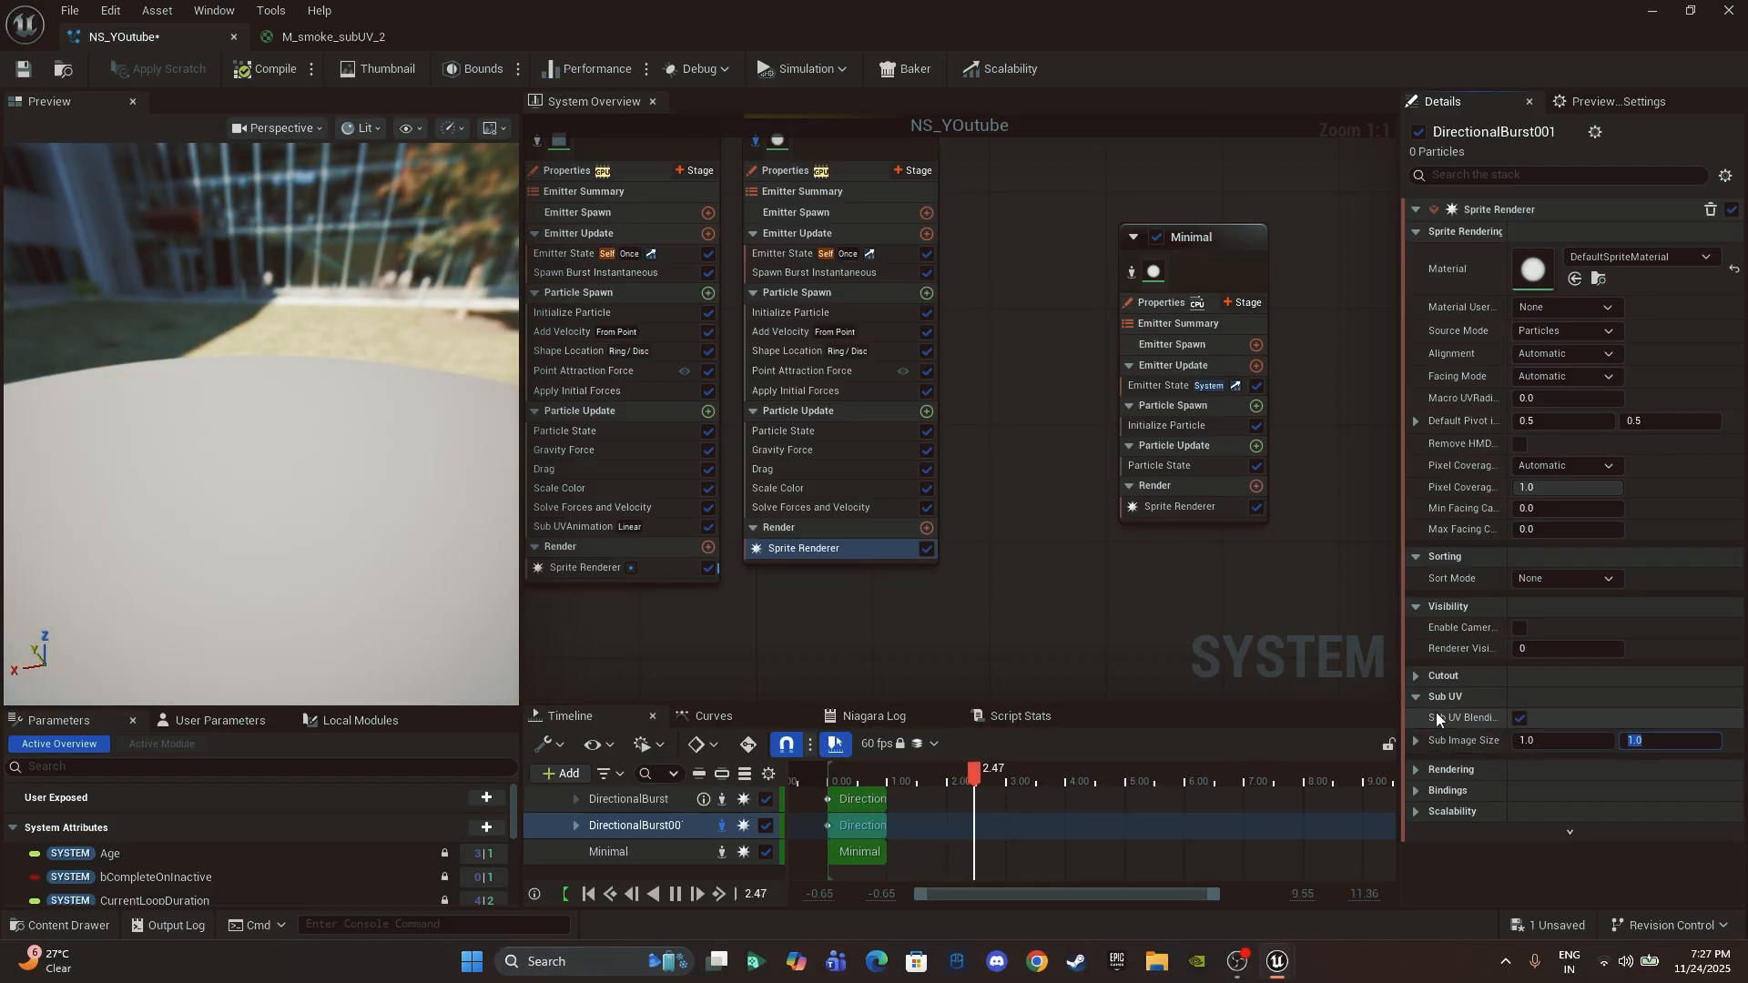
# Step: Delete the Minimal emitter from the system
pyautogui.click(1178, 237)
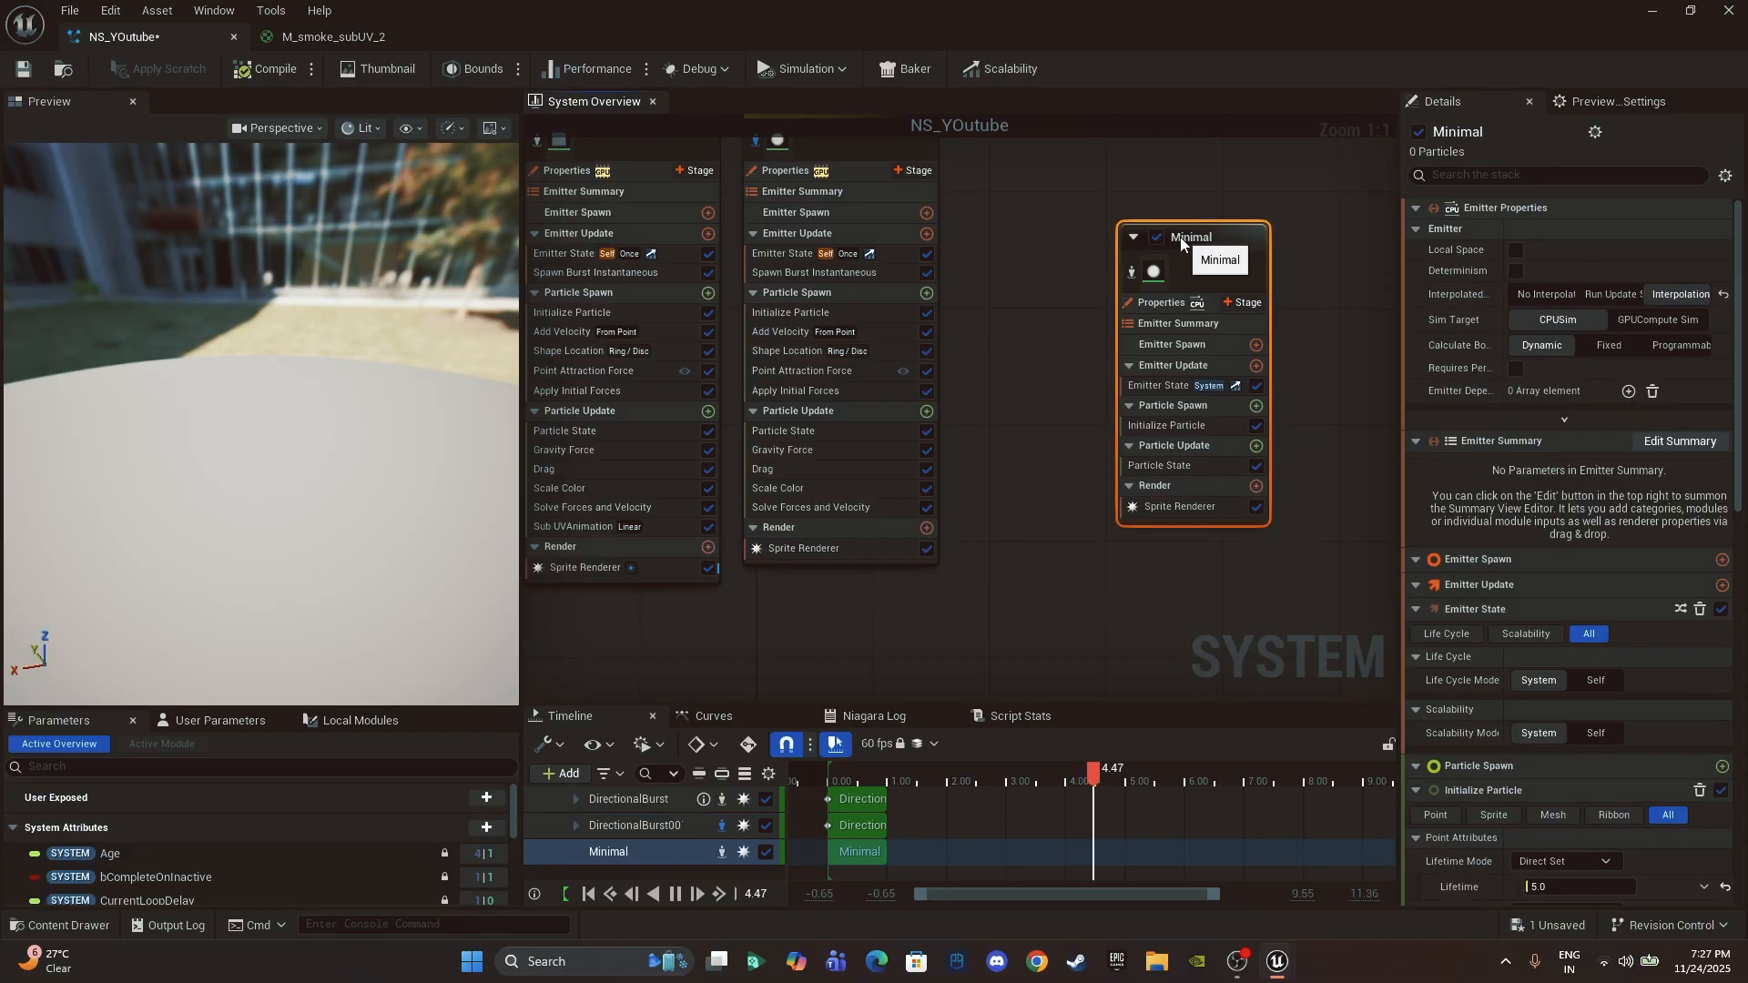
pyautogui.press('Delete')
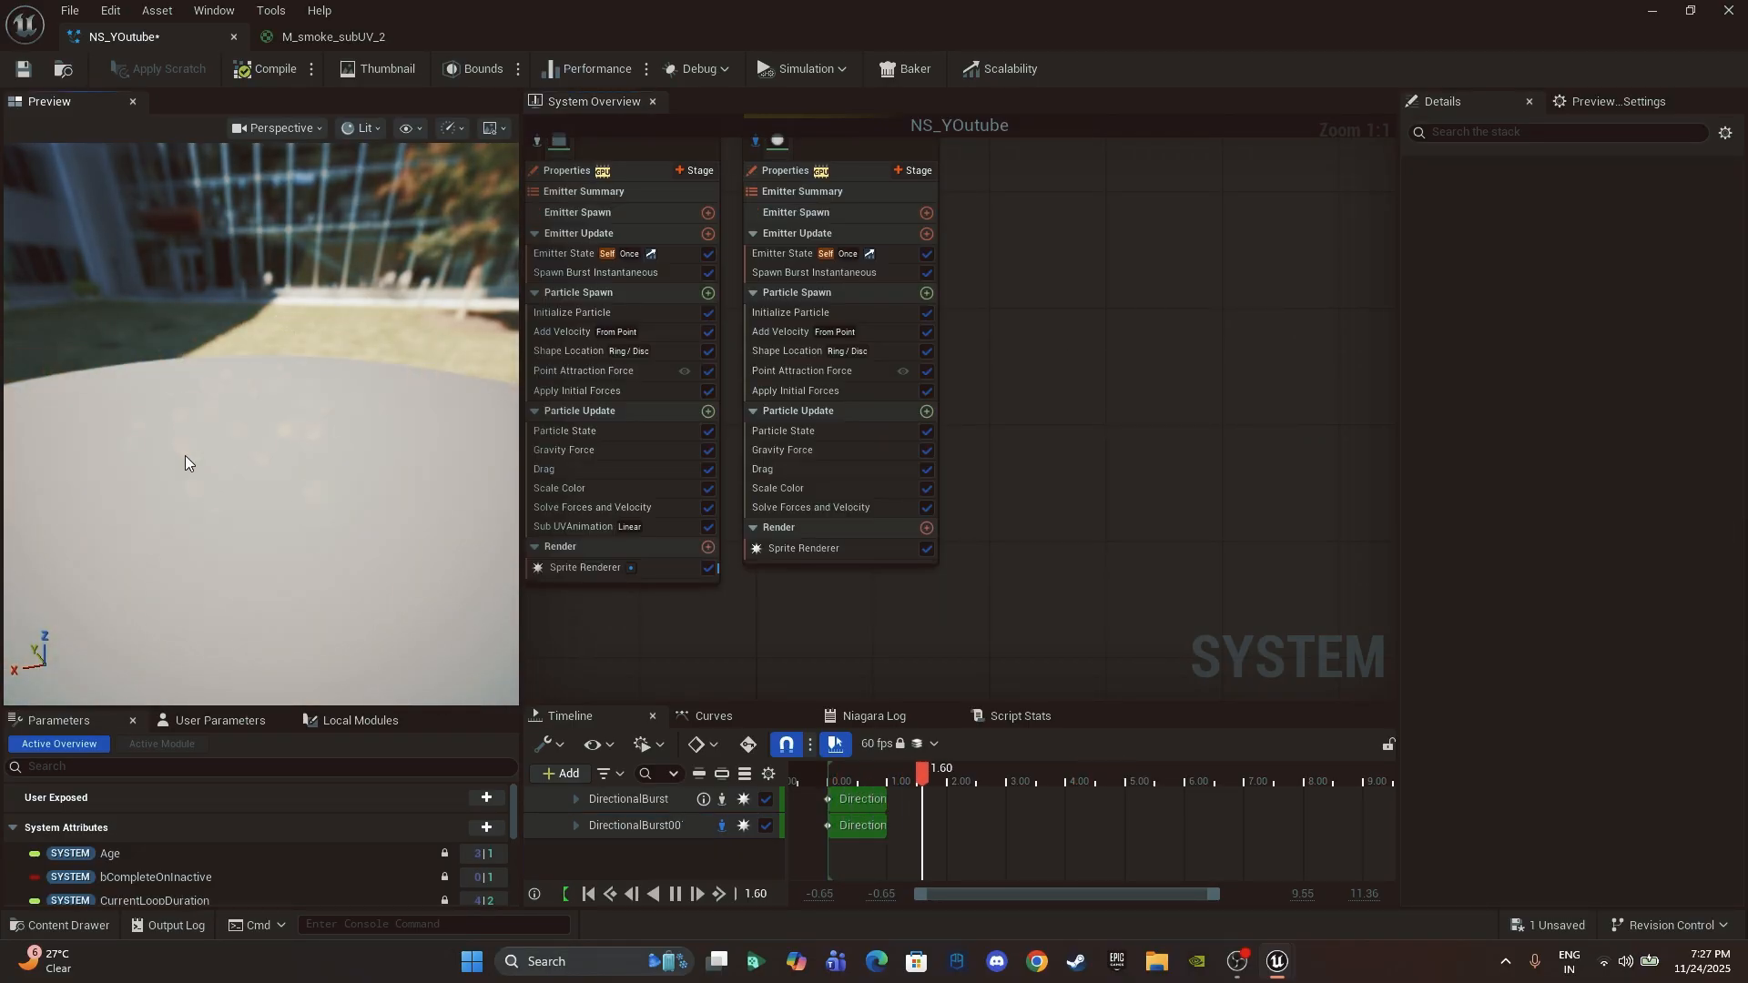
pyautogui.moveTo(1067, 288); pyautogui.dragTo(1093, 371, button='right')
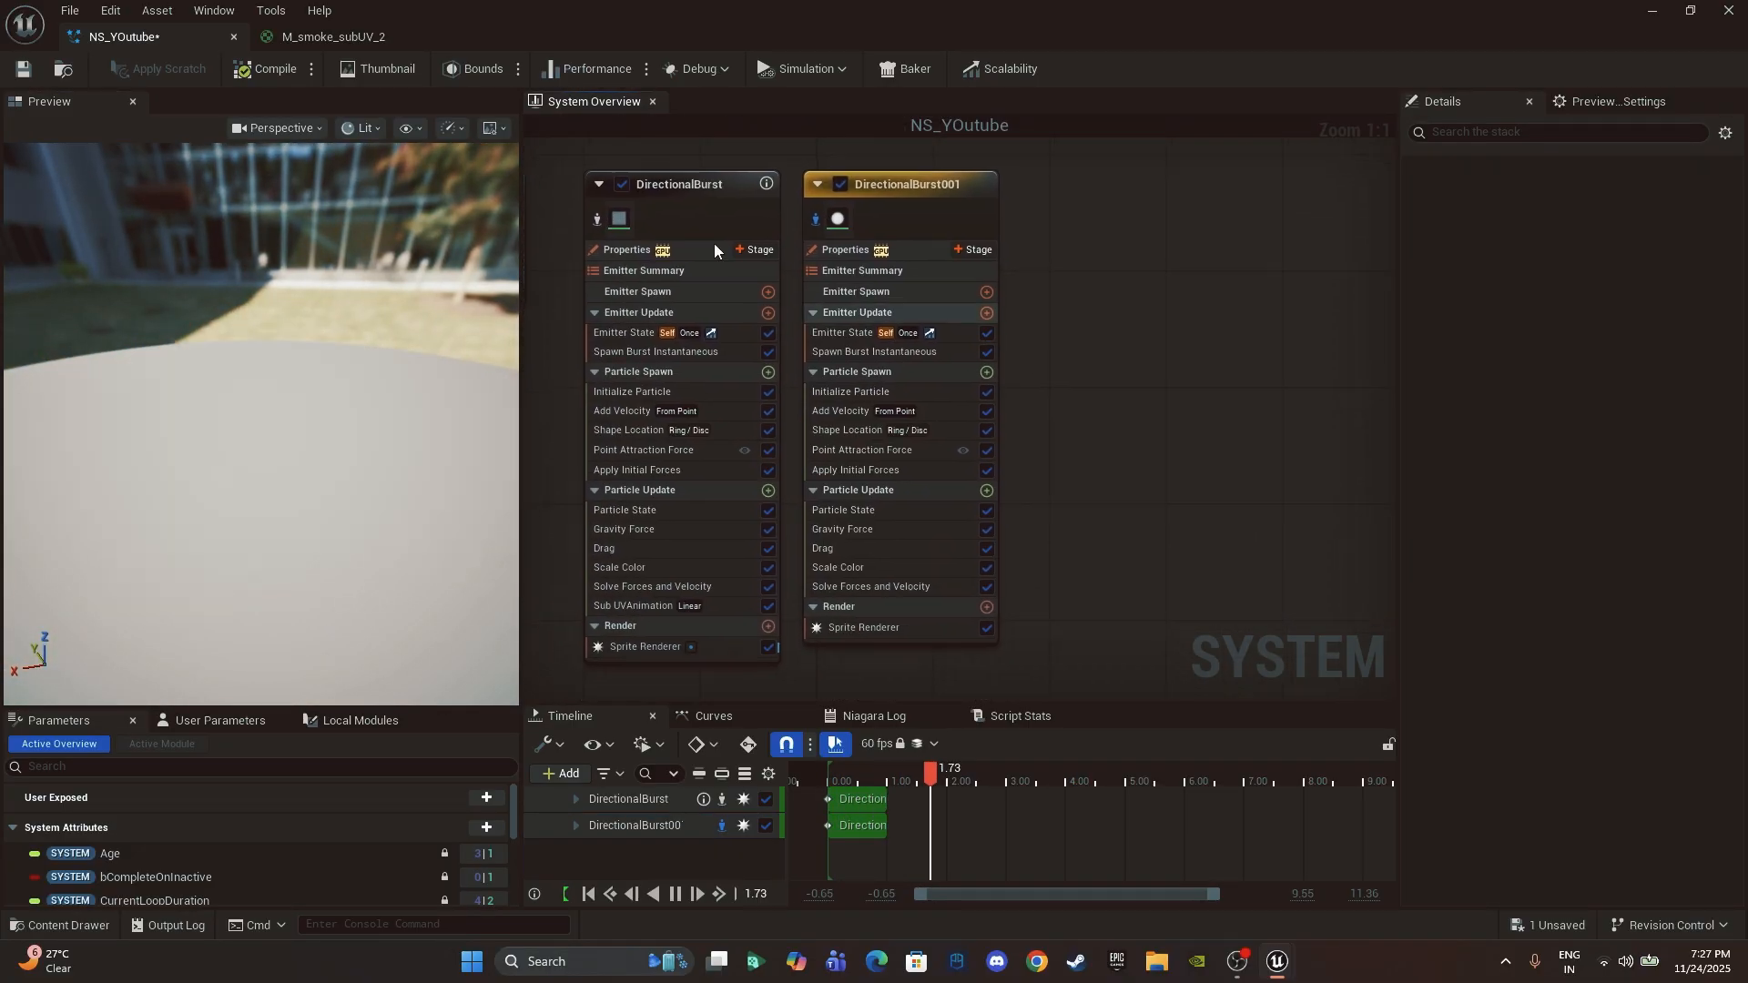
# Step: Set the Sprite Size Mode in DirectionalBurst001's Initialize Particle module to Random Non-Uniform
pyautogui.click(690, 176)
pyautogui.click(866, 205)
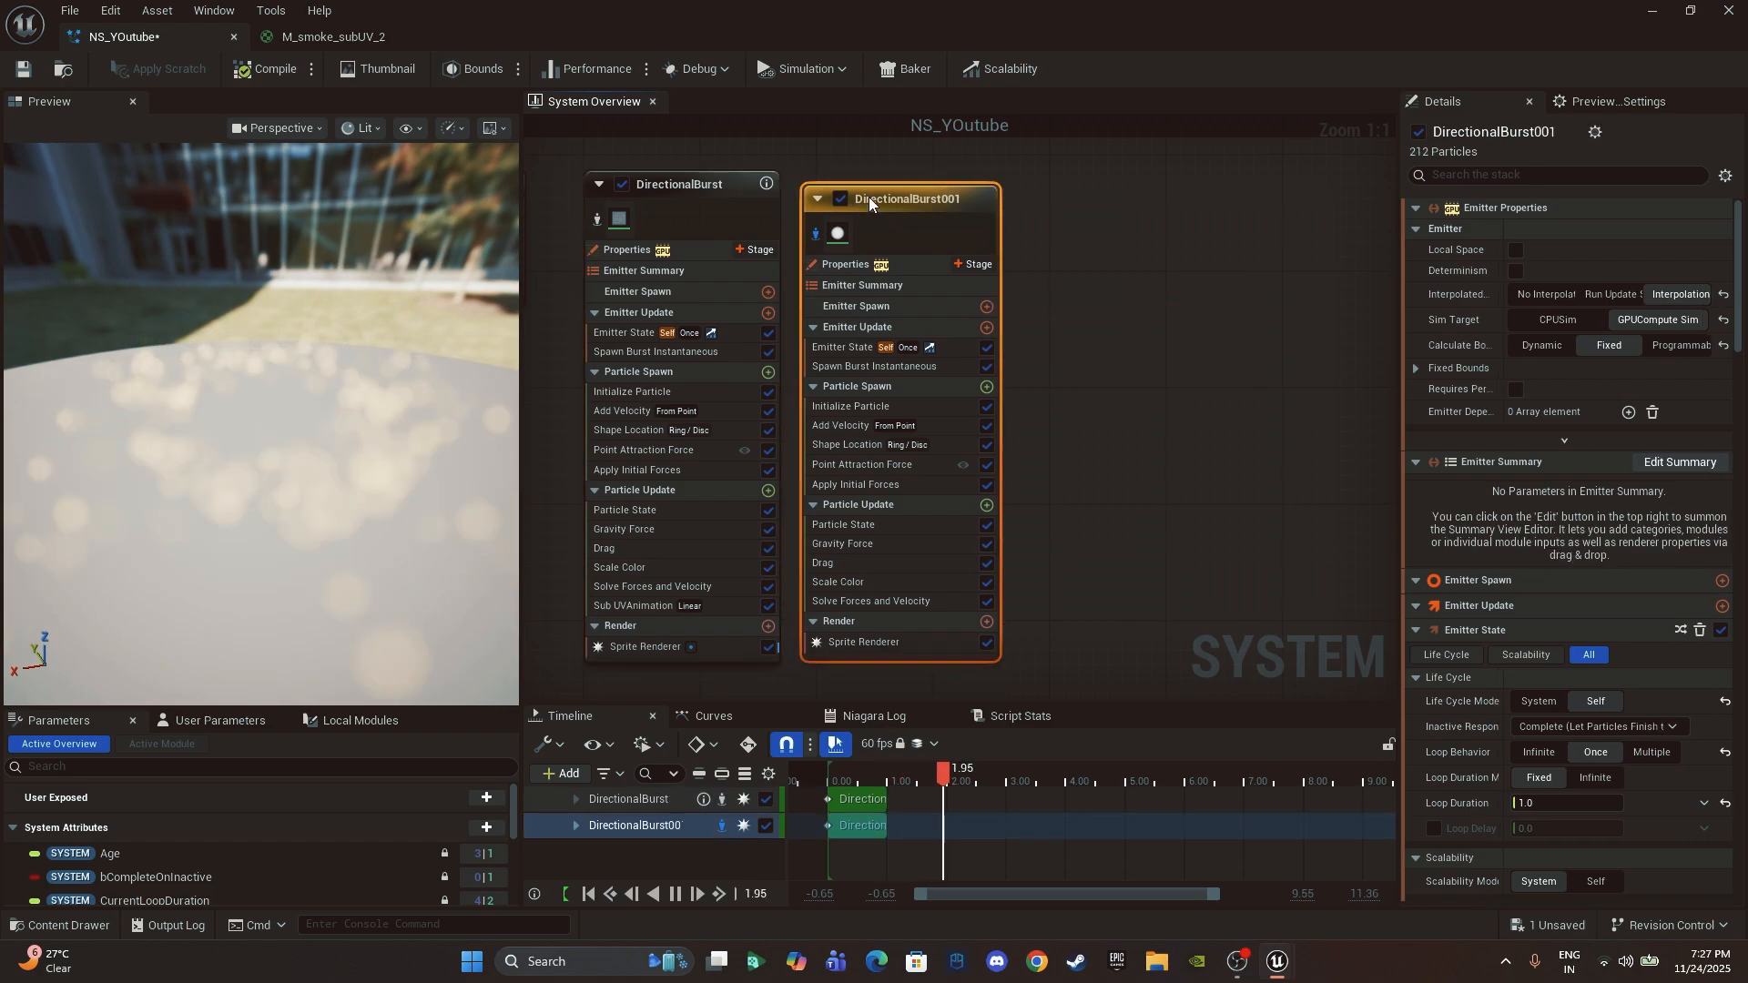
pyautogui.click(887, 406)
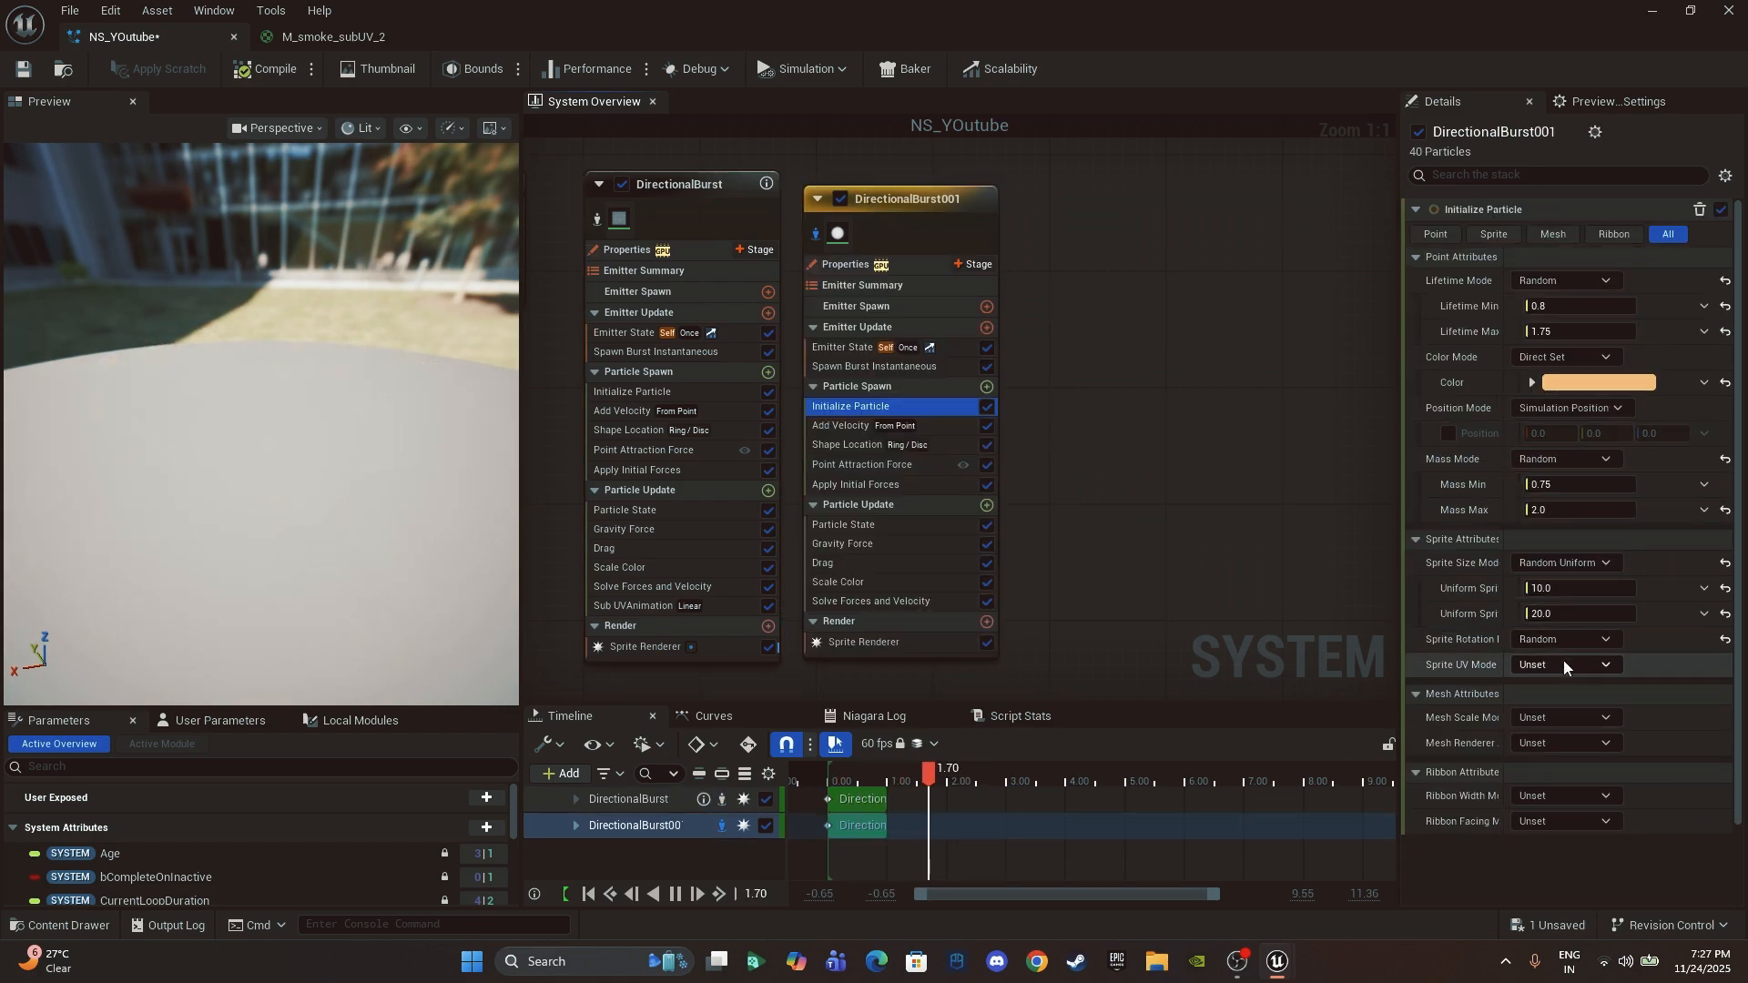
pyautogui.click(1573, 565)
pyautogui.click(1572, 565)
pyautogui.click(1573, 565)
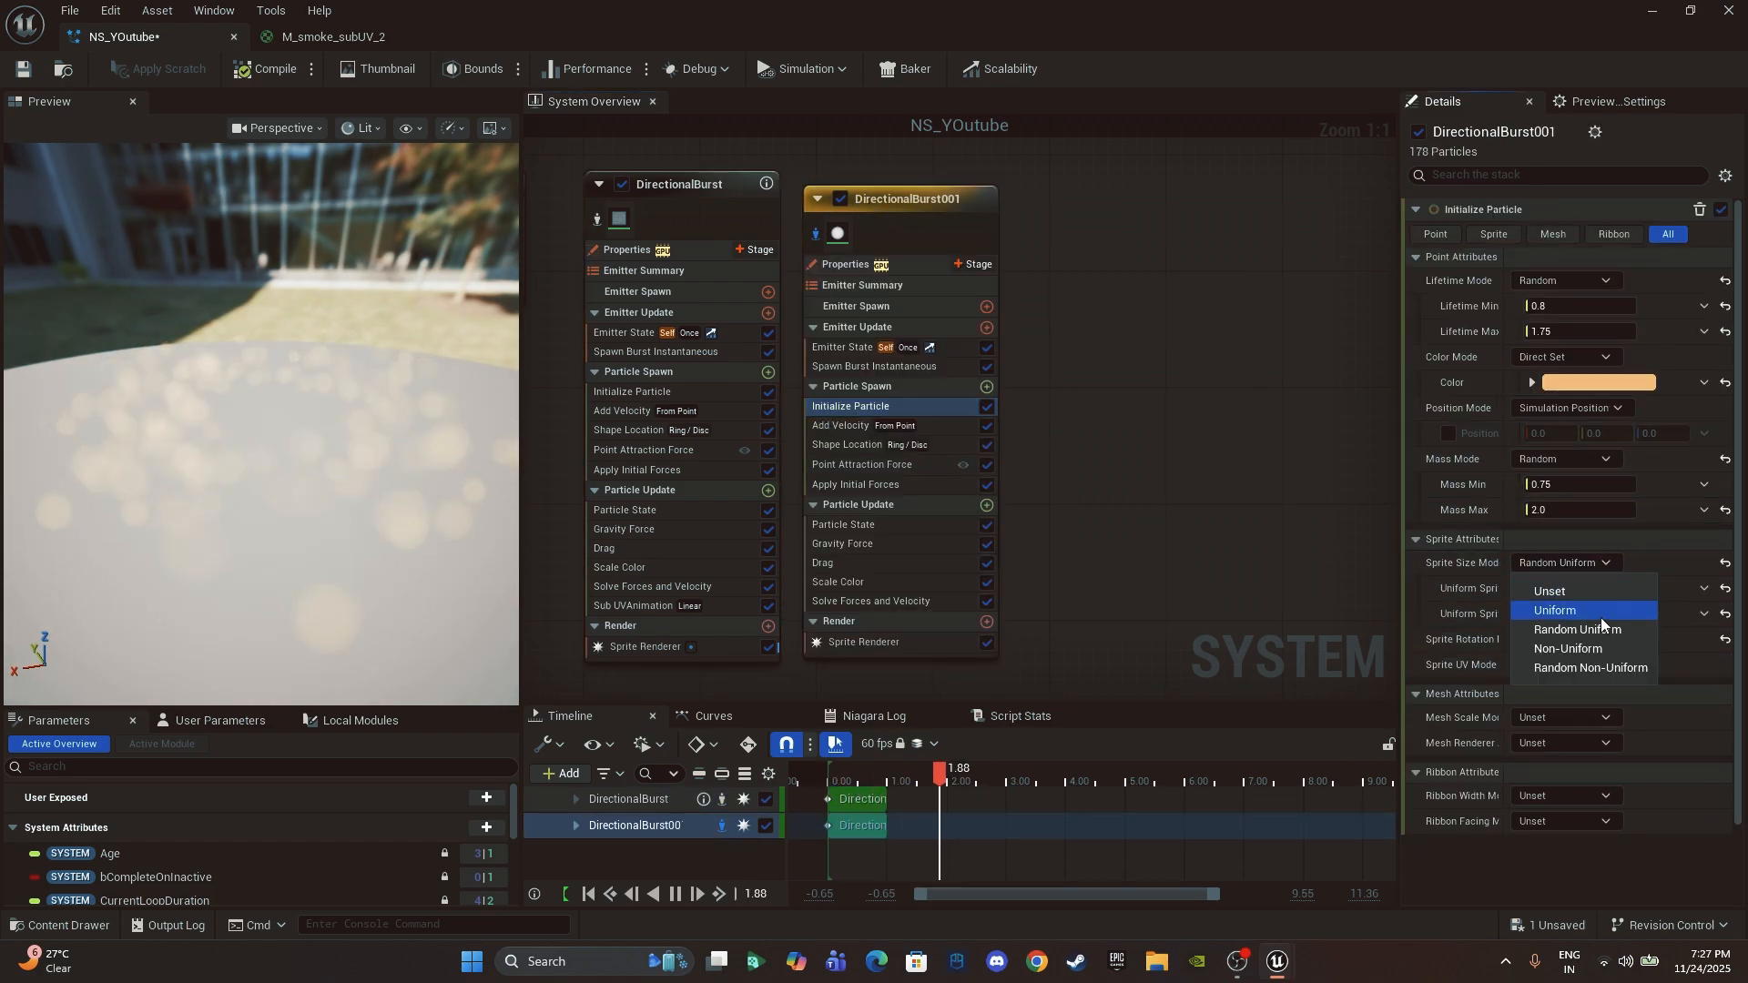
pyautogui.click(1608, 671)
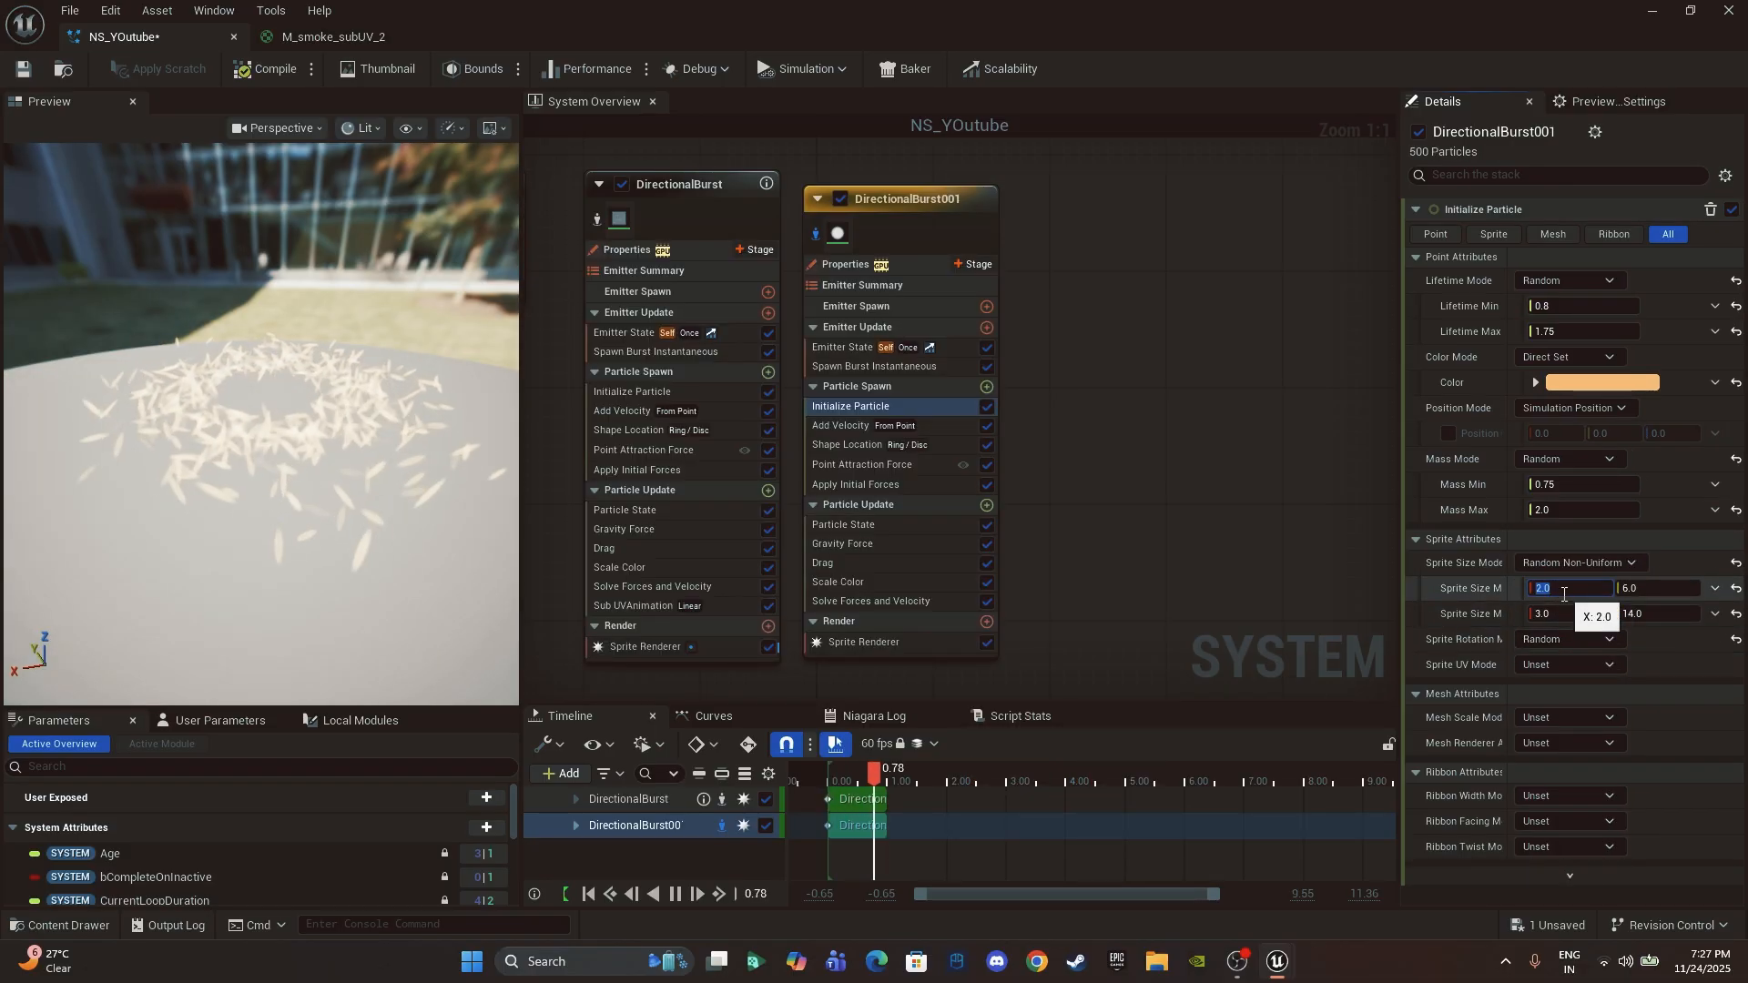
# Step: Set the X values of the minimum and maximum sprite size to 1.0 and 7.0
pyautogui.write('1')
pyautogui.click(1565, 613)
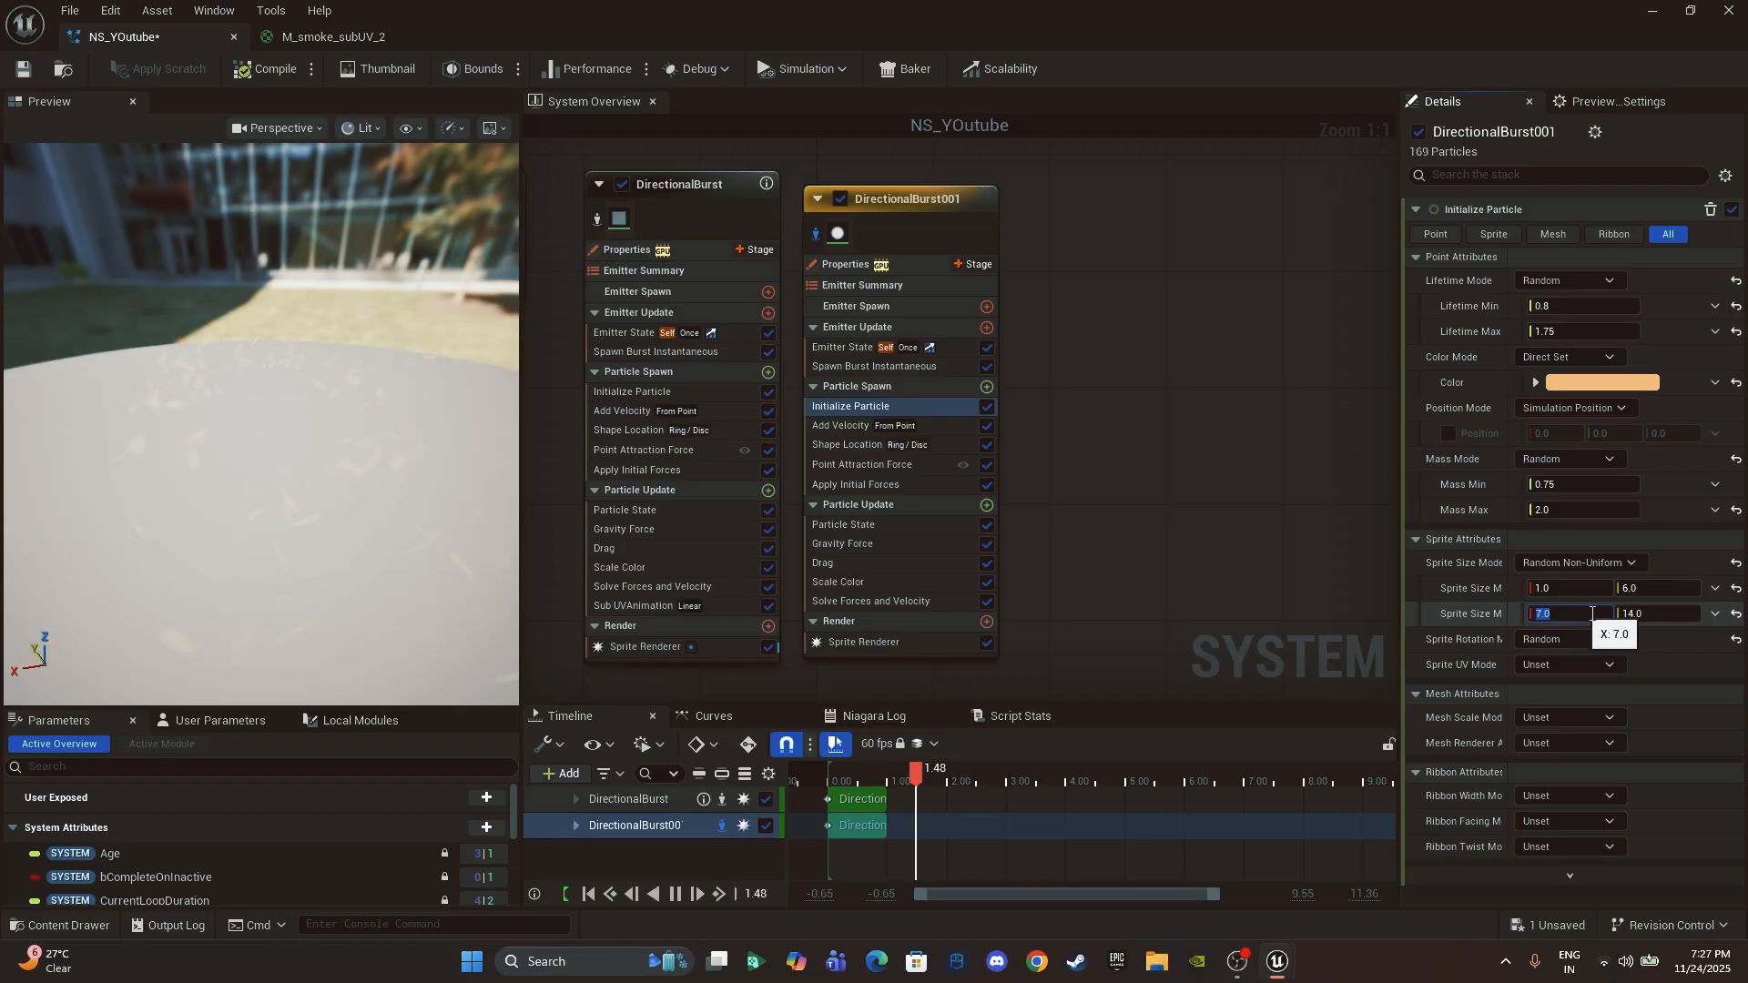
pyautogui.press('Return')
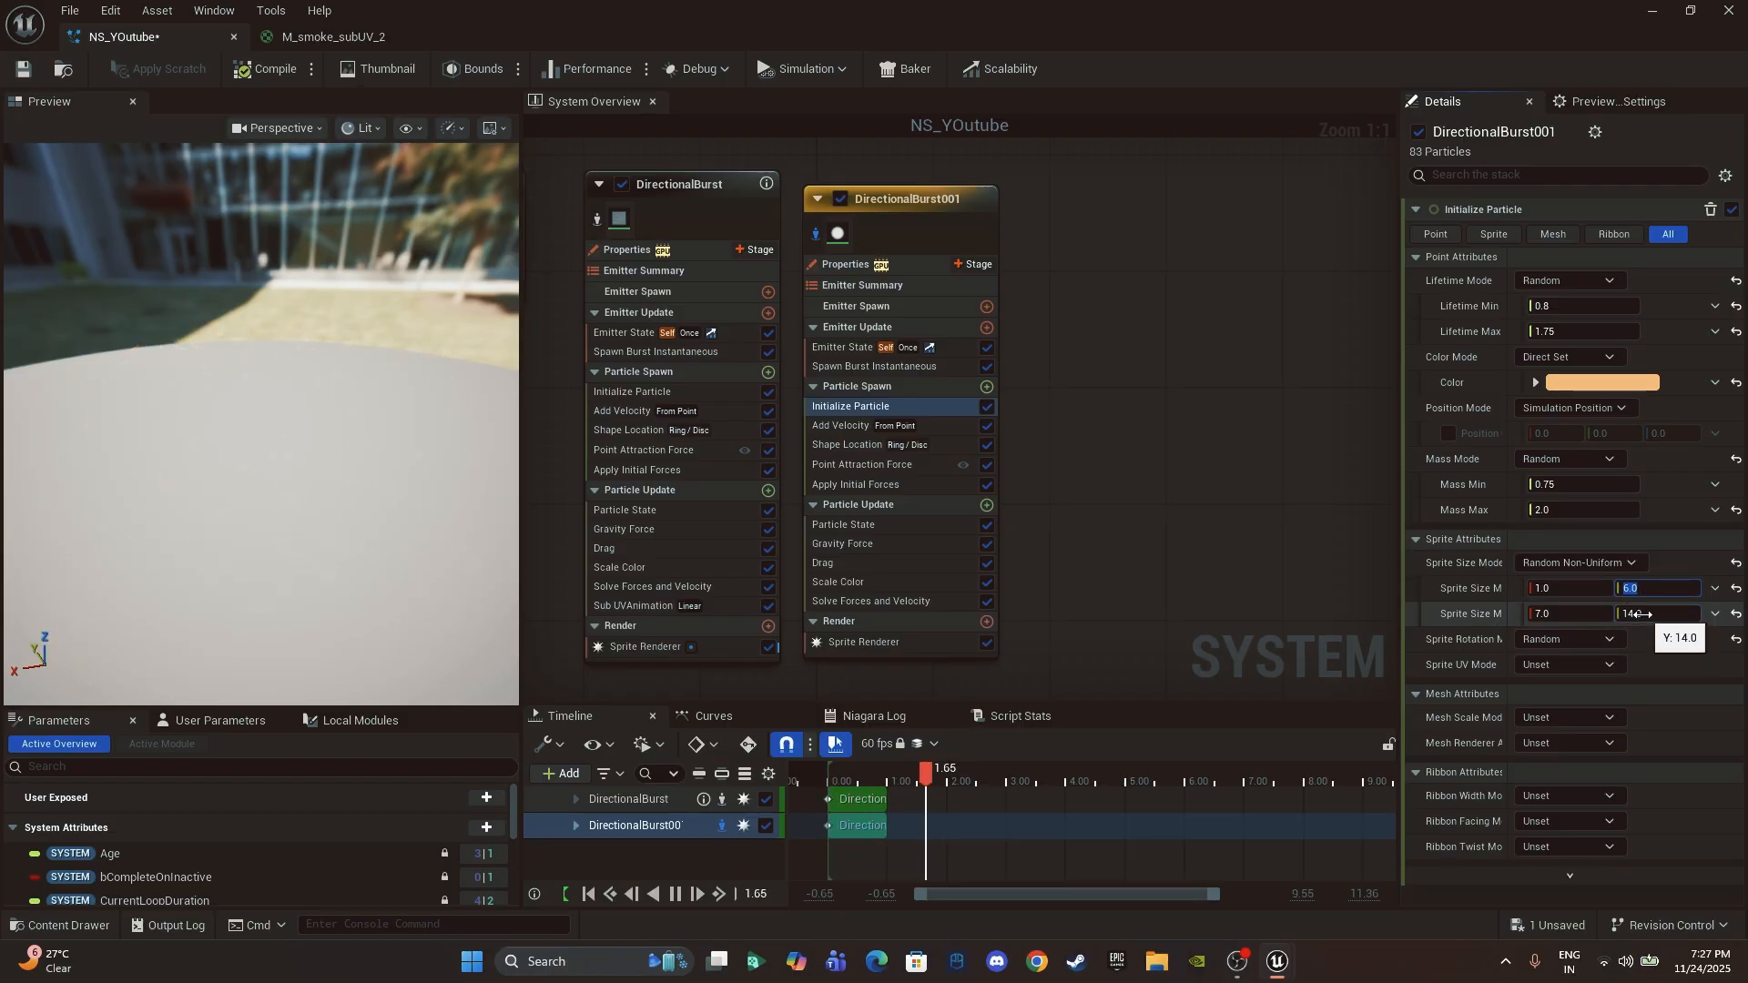
# Step: Reset the minimum and maximum sprite sizes to their defaults, and set their X values to 0.1 and 0.2
pyautogui.click(1735, 590)
pyautogui.click(1736, 615)
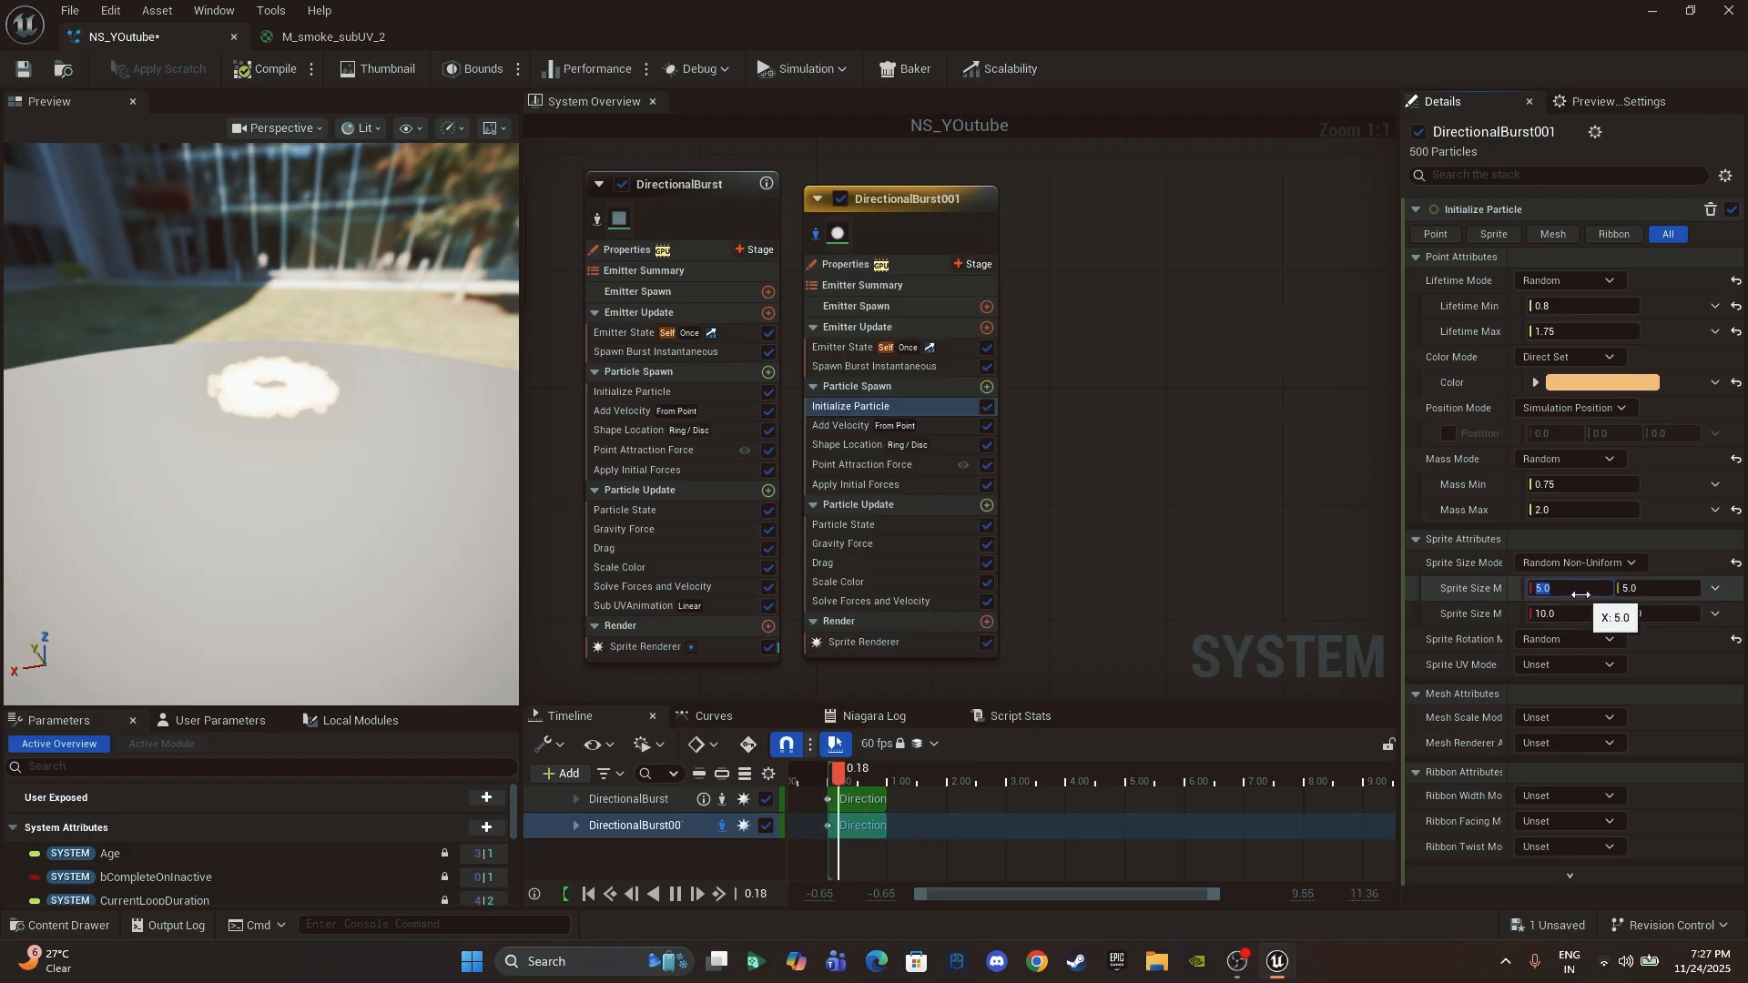
pyautogui.write('0.1')
pyautogui.press('Return')
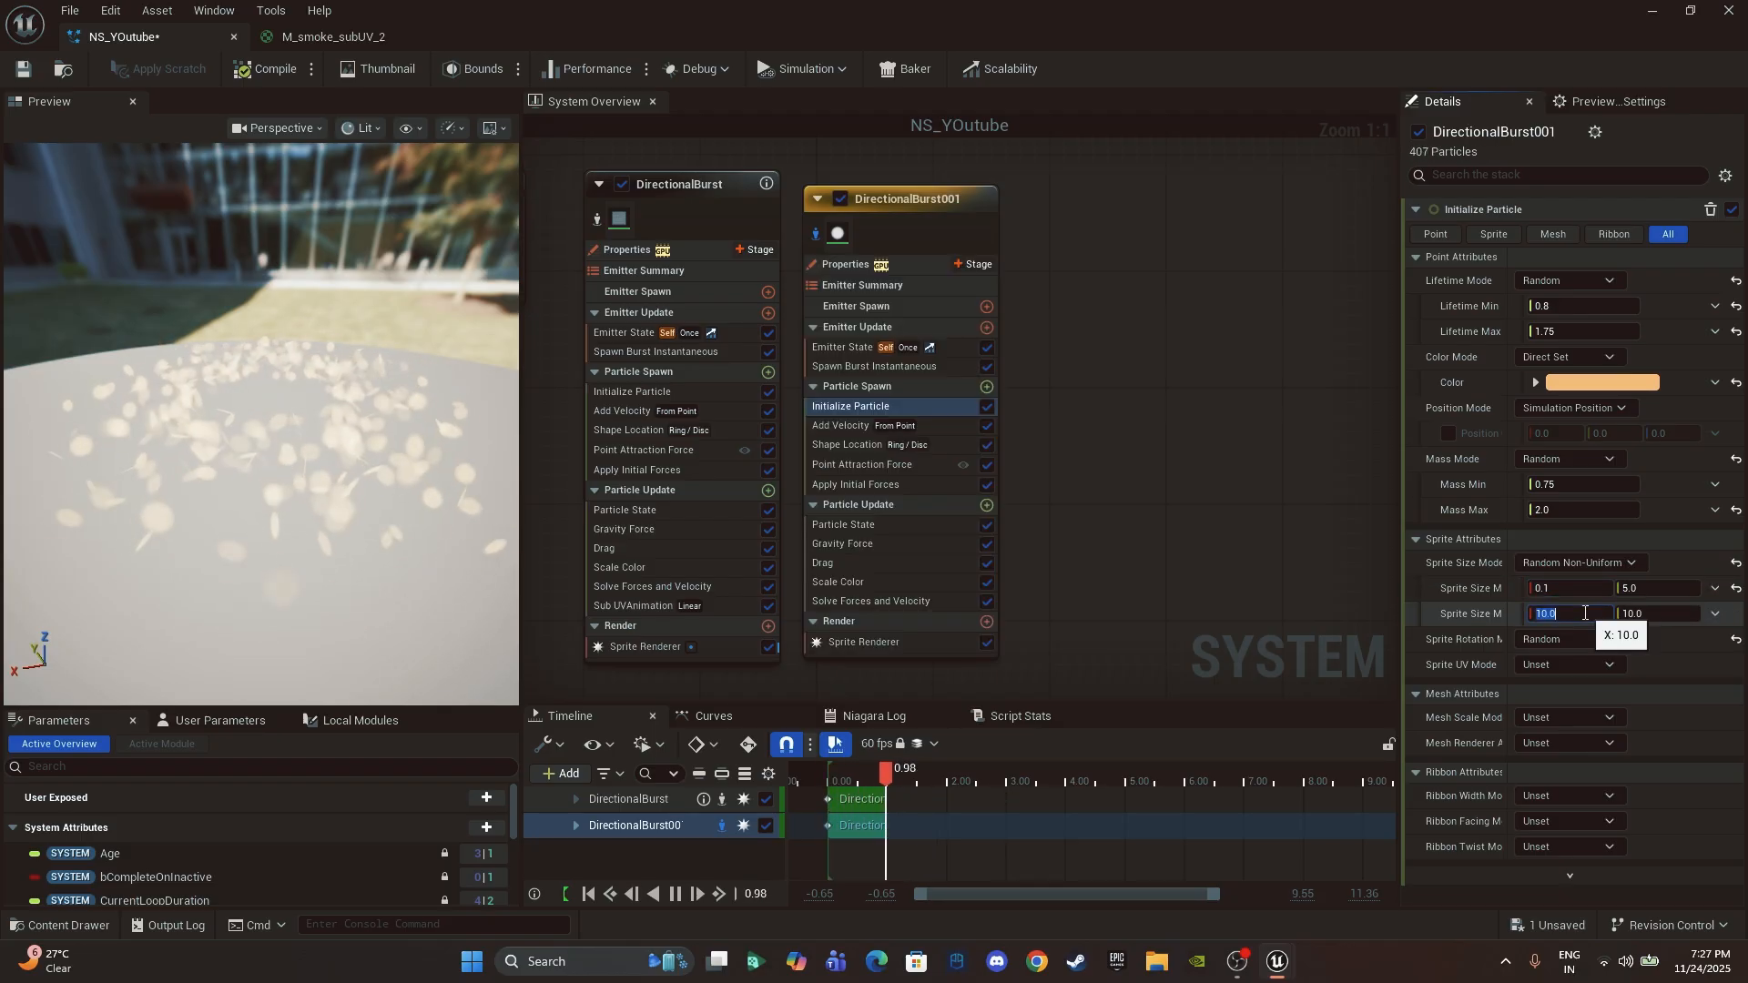
pyautogui.write('0.2')
pyautogui.press('Return')
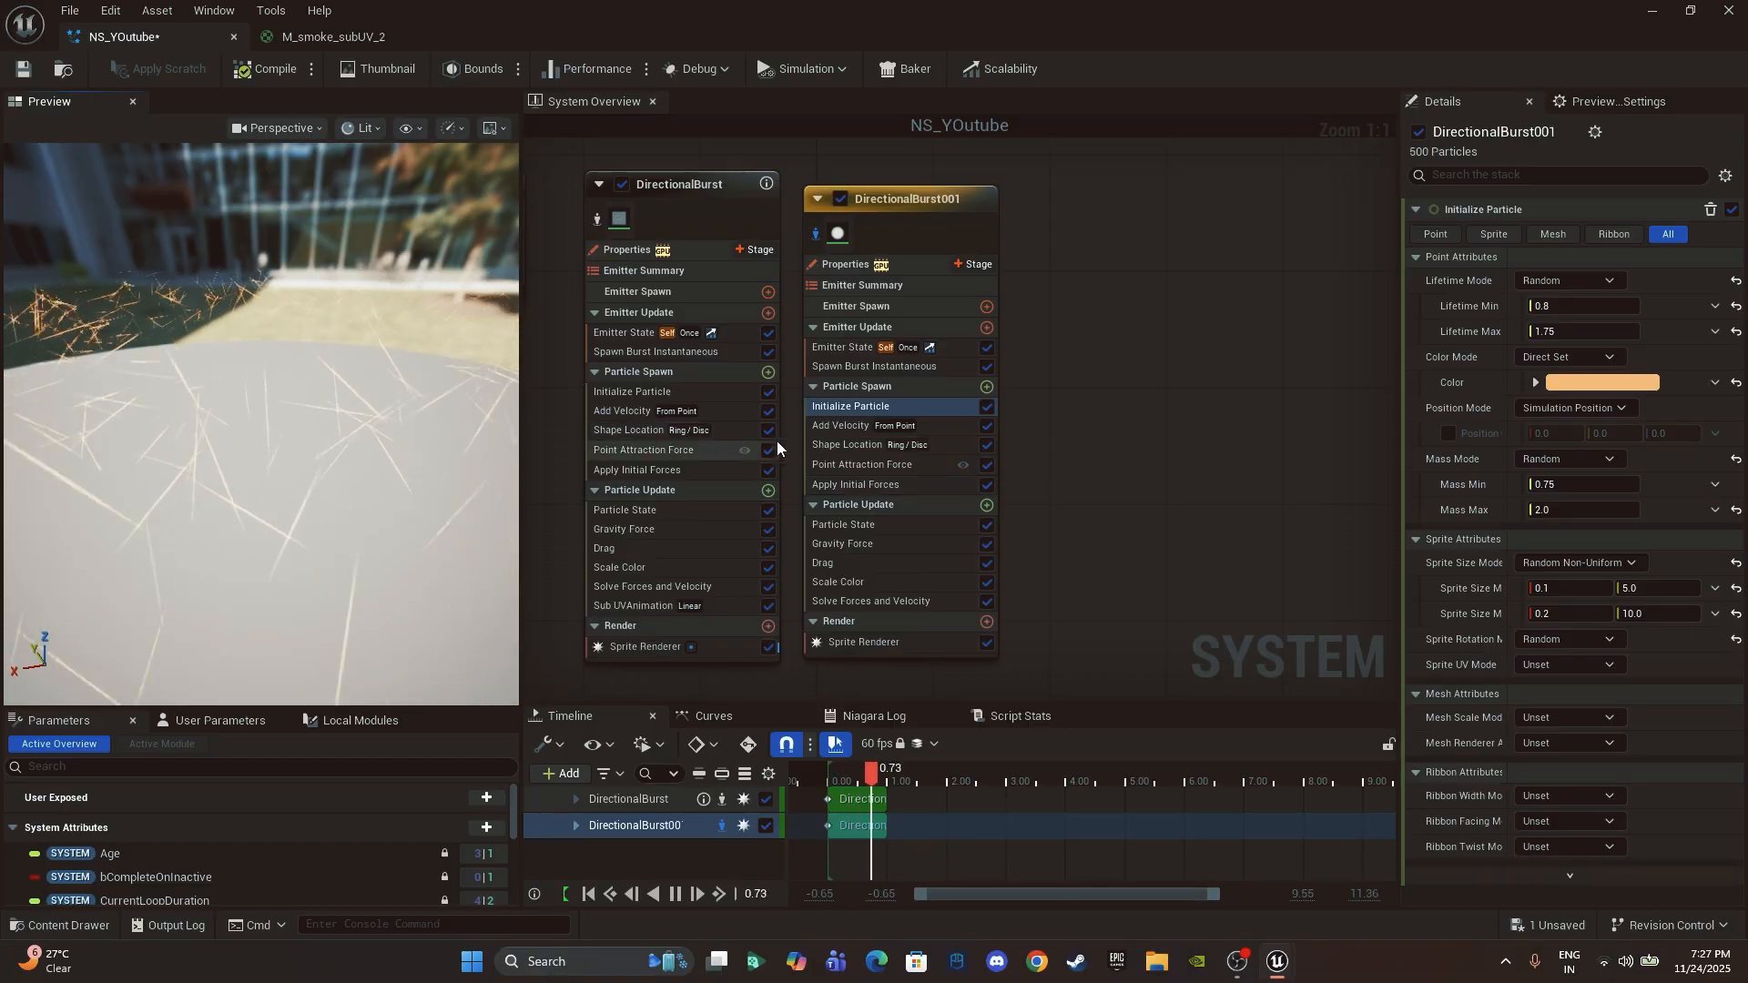
# Step: Set the Alignment of DirectionalBurst001's Sprite Renderer to Velocity Aligned
pyautogui.click(865, 642)
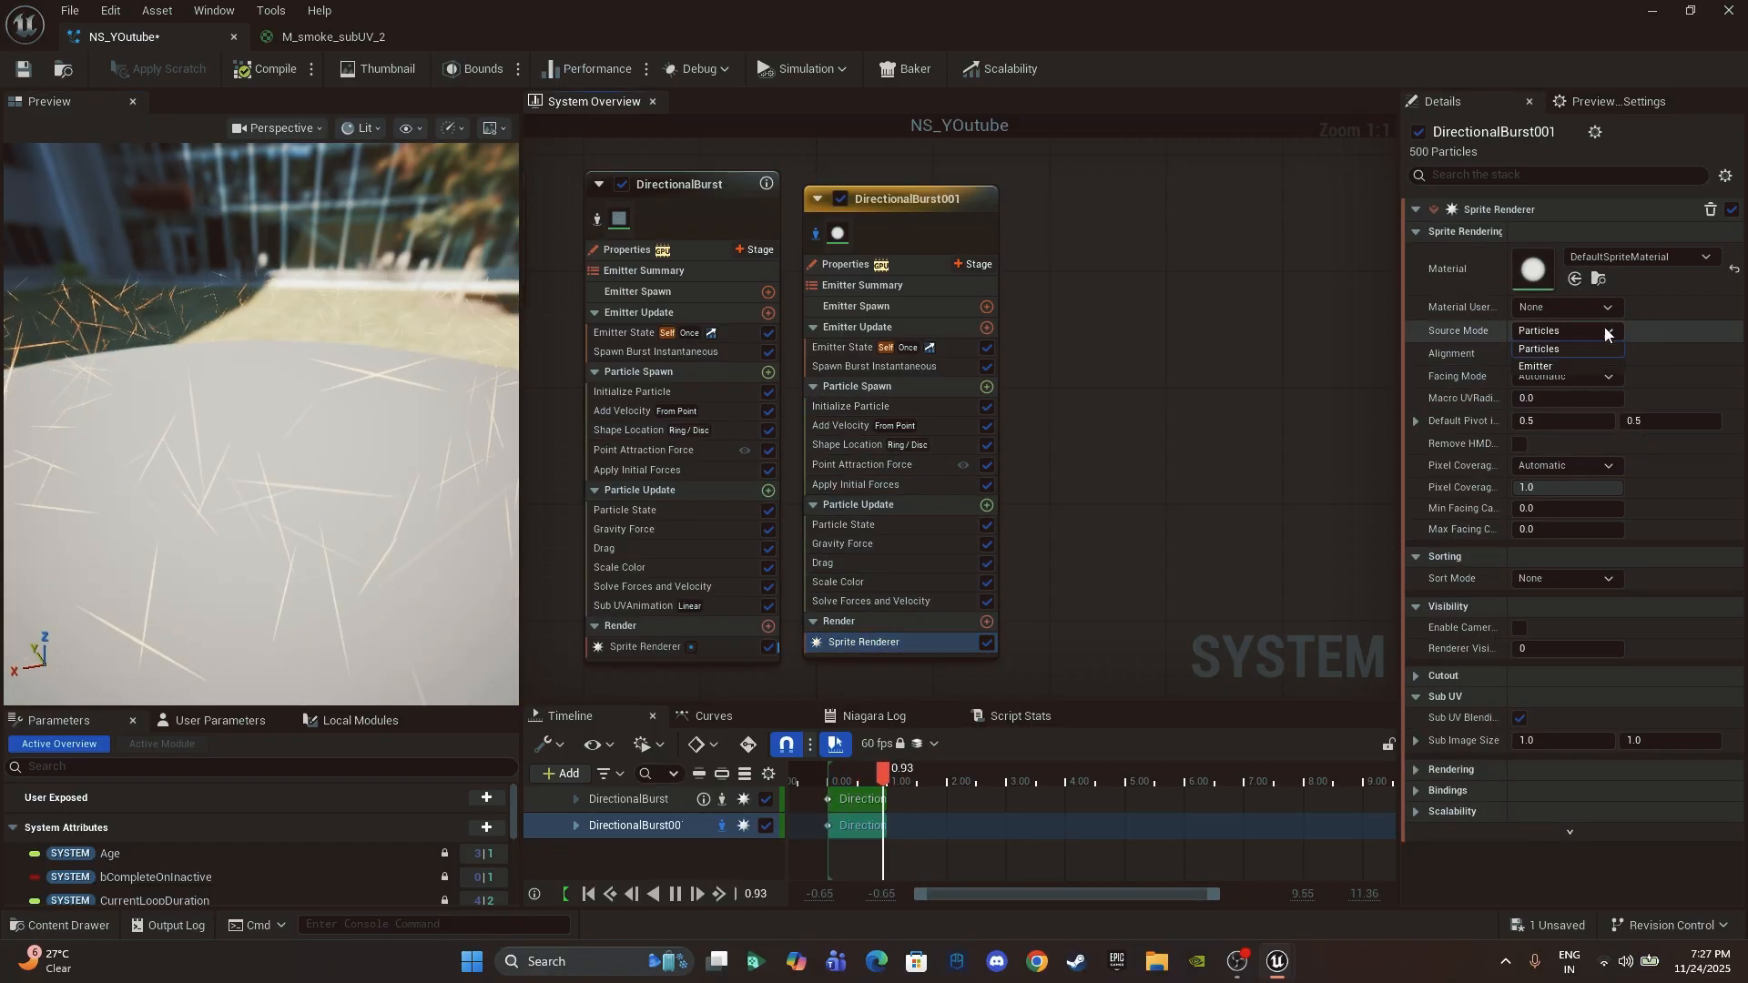
pyautogui.click(1598, 331)
pyautogui.click(1692, 342)
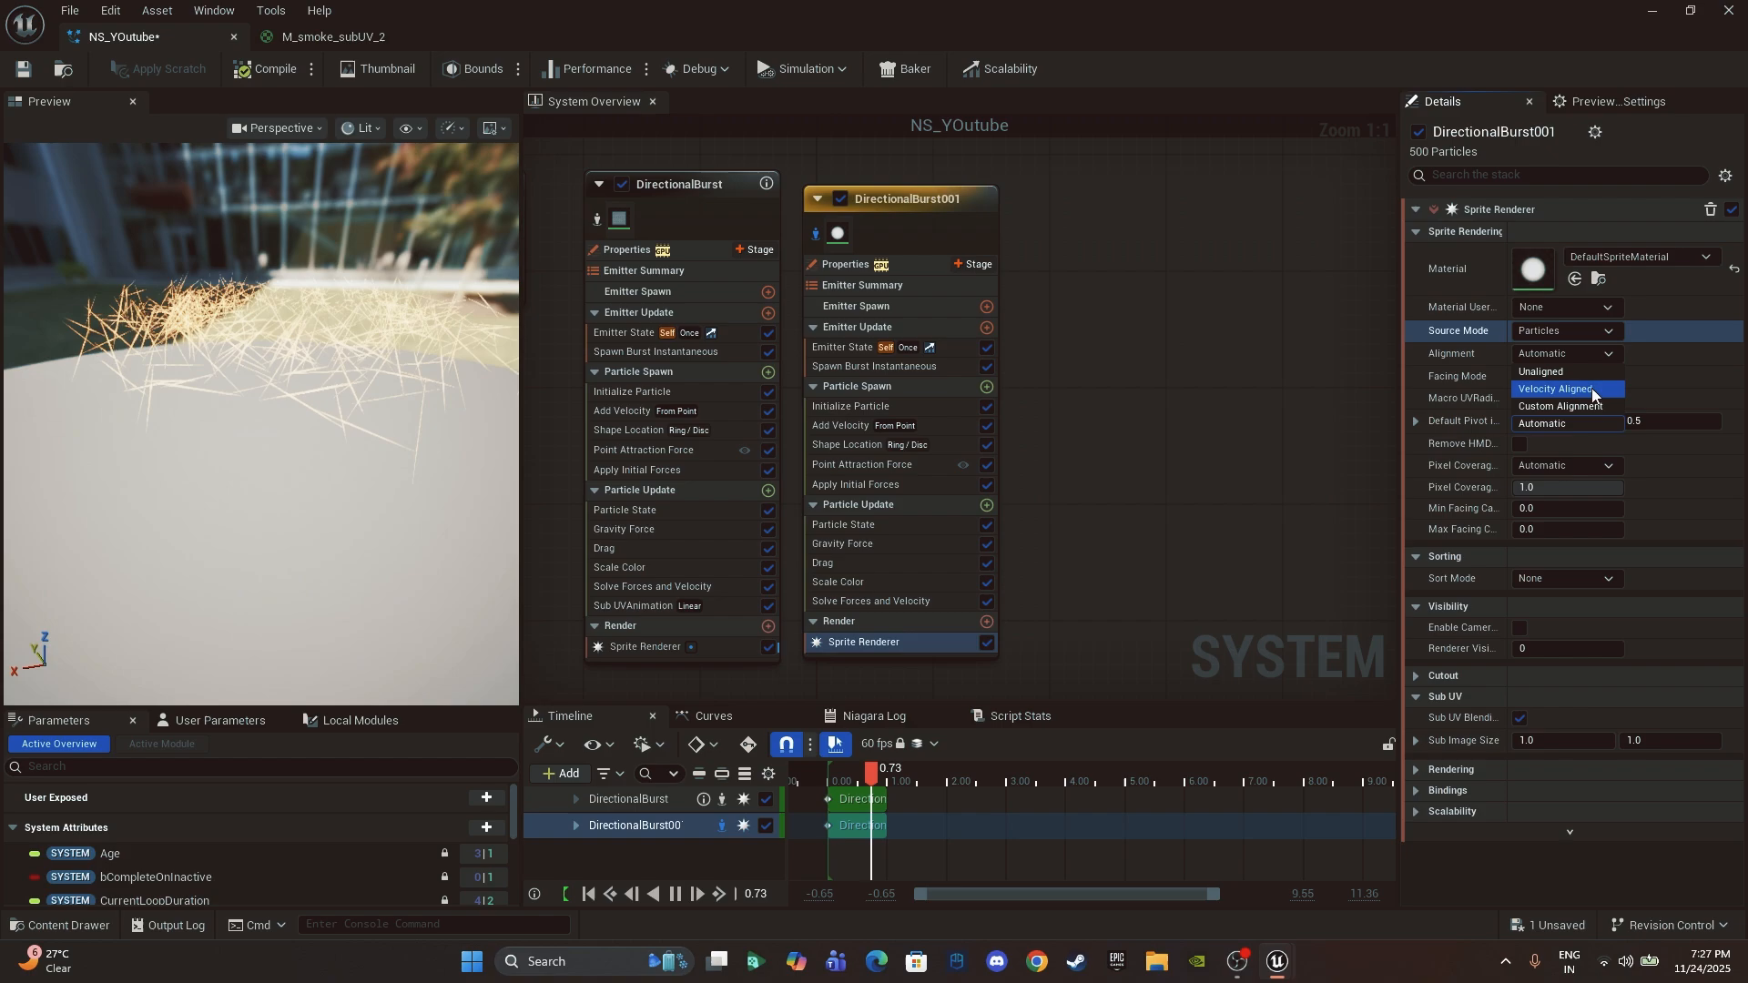
pyautogui.click(1592, 389)
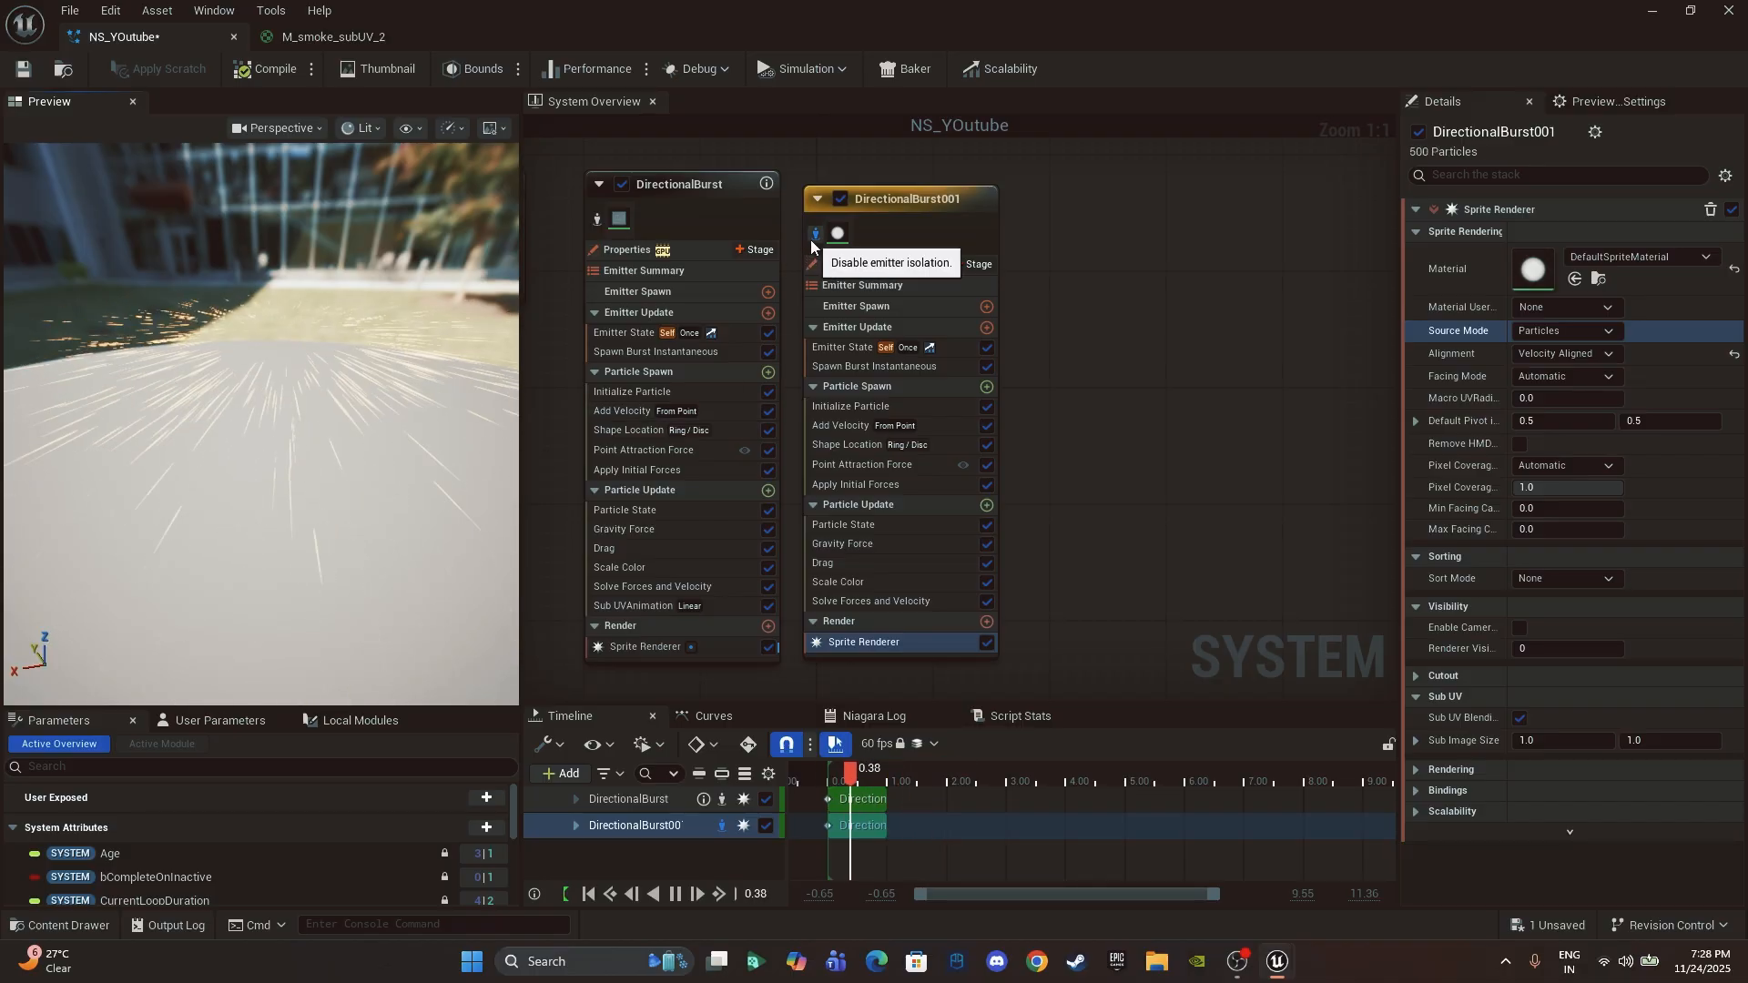
# Step: Change DirectionalBurst001's initial particle color to a deeper orange, hex FF9539FF, with an alpha of 2.0
pyautogui.click(854, 406)
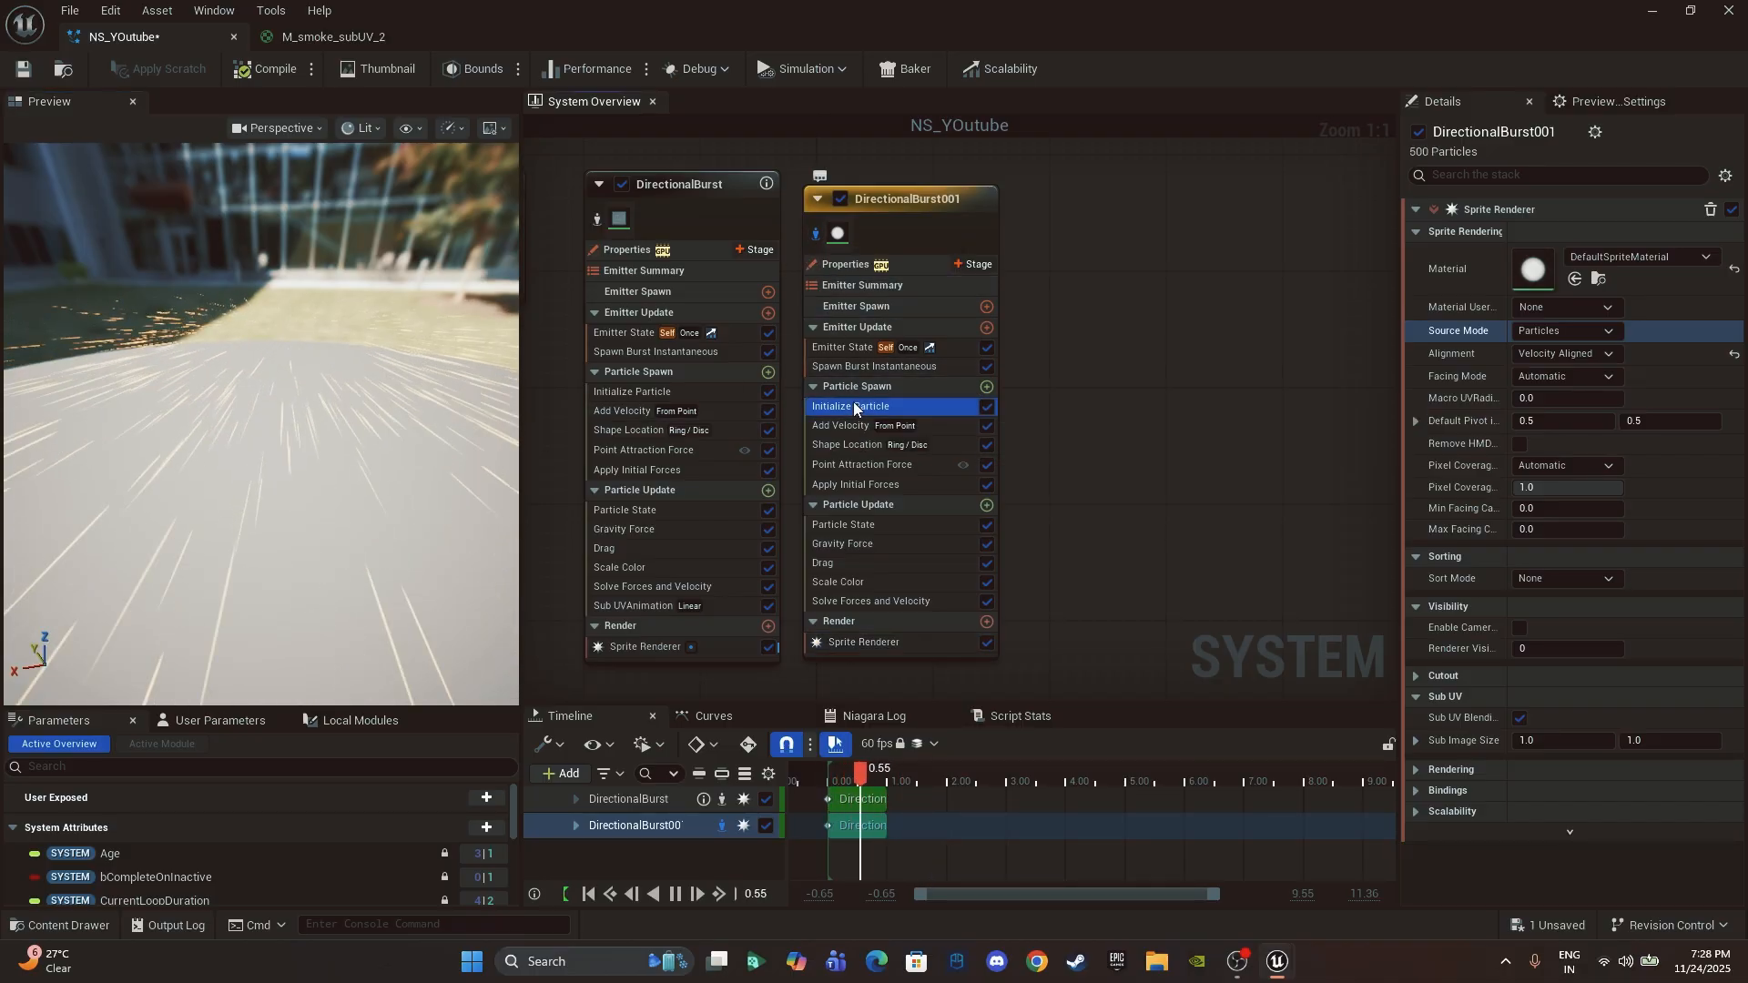
pyautogui.click(1589, 383)
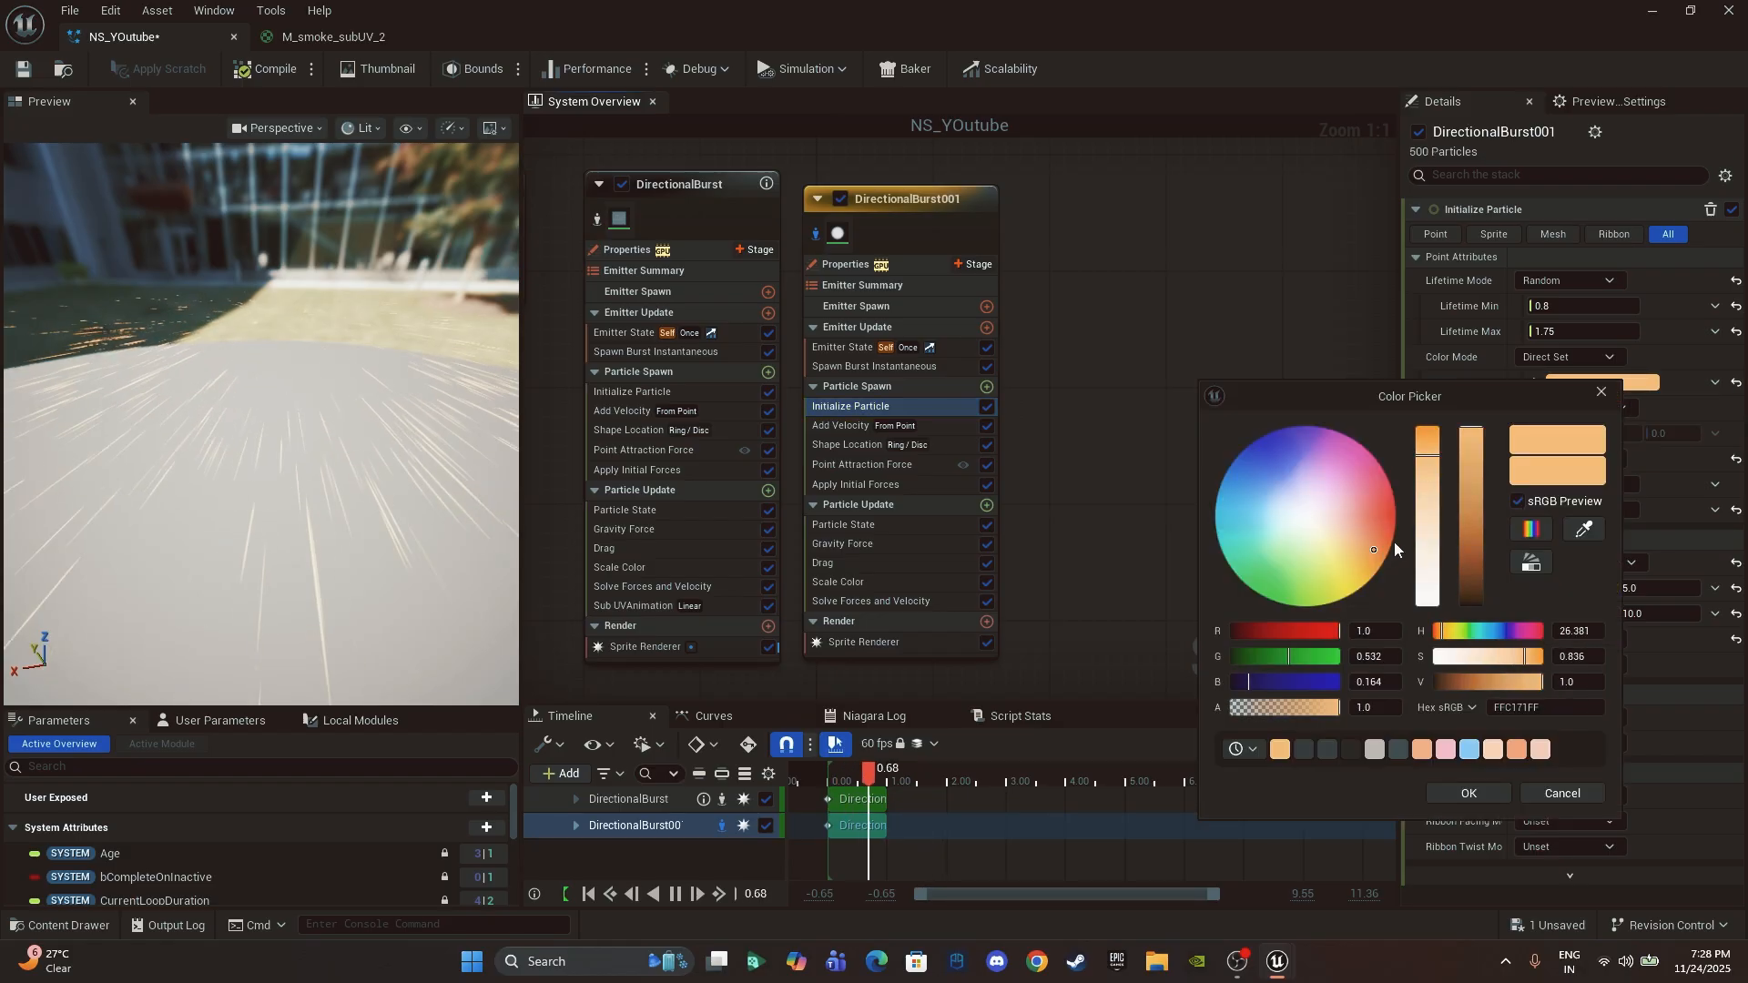
pyautogui.moveTo(1395, 542); pyautogui.dragTo(1385, 541)
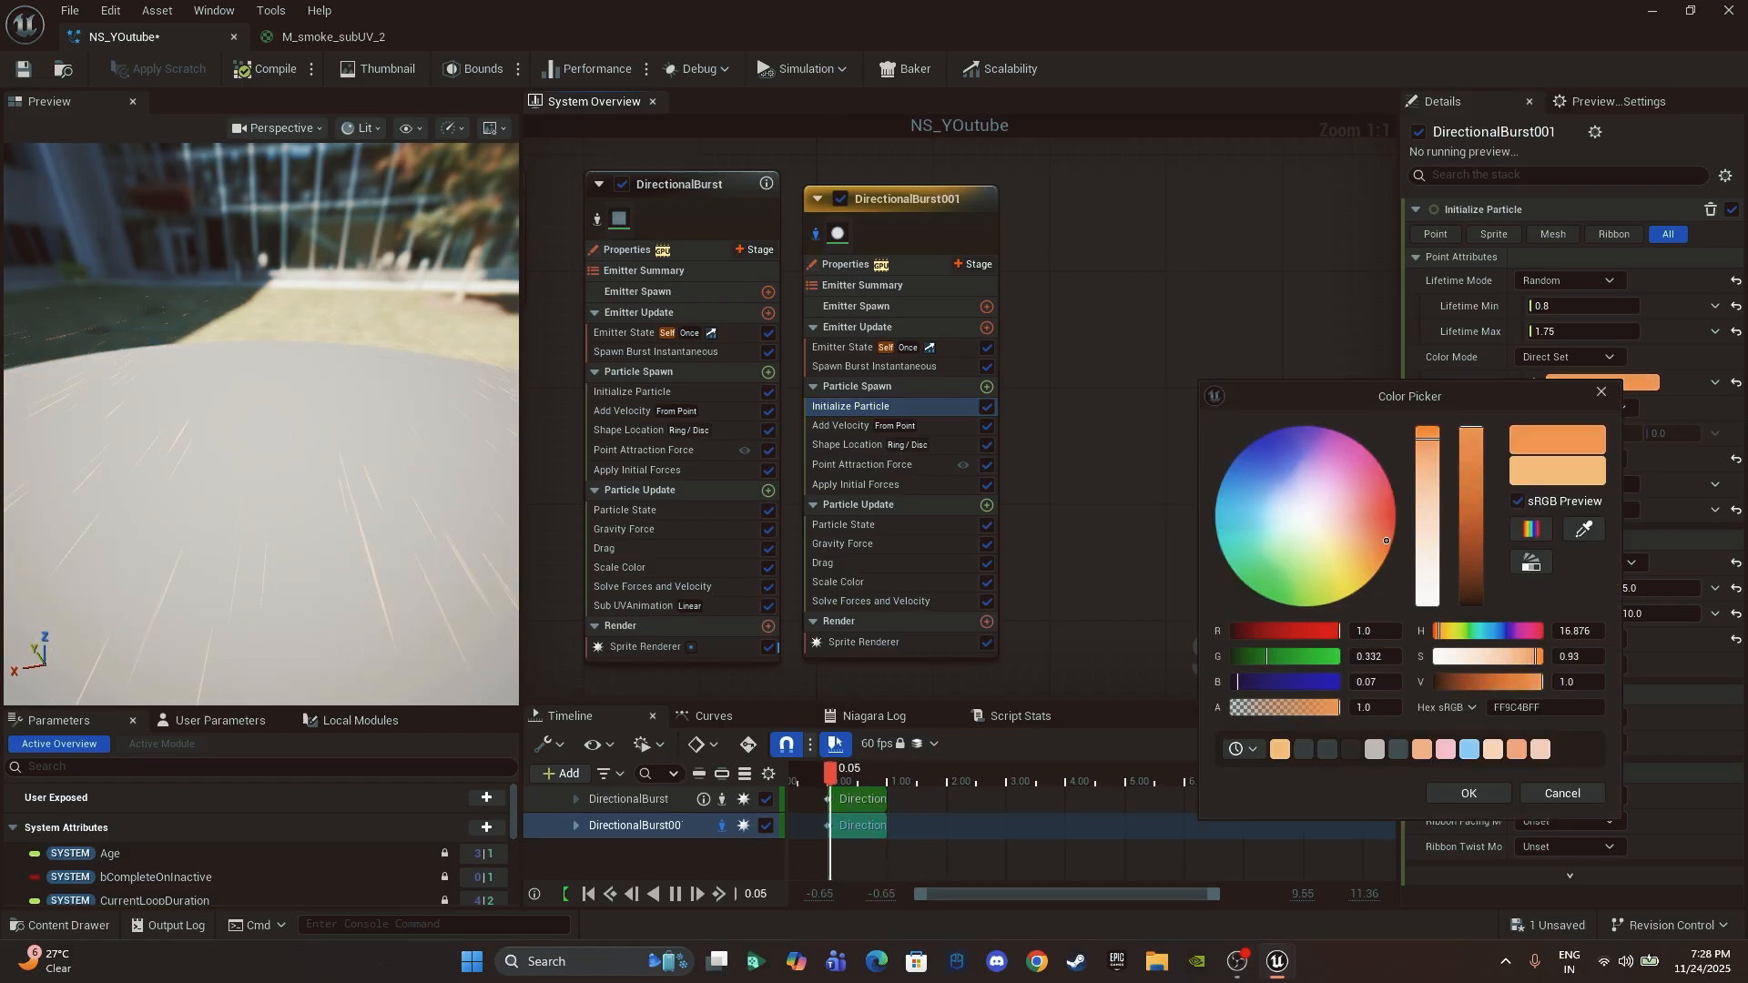
pyautogui.moveTo(1386, 541); pyautogui.dragTo(1390, 540)
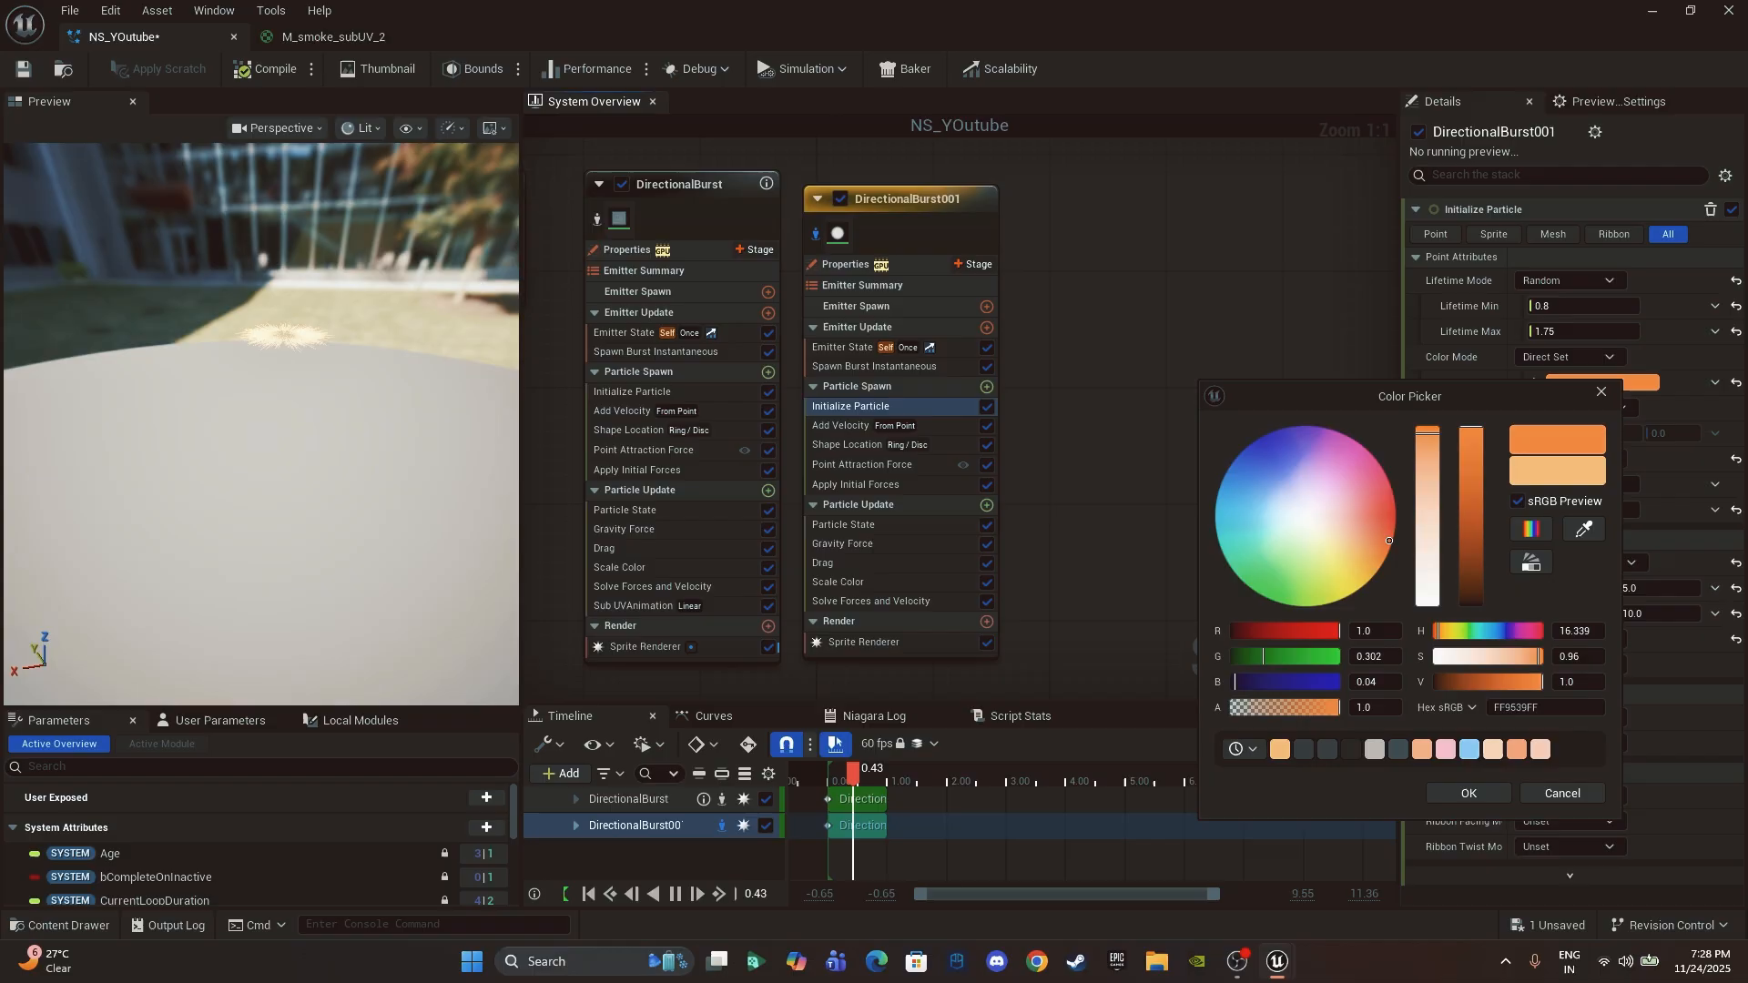
pyautogui.click(1364, 707)
pyautogui.write('2')
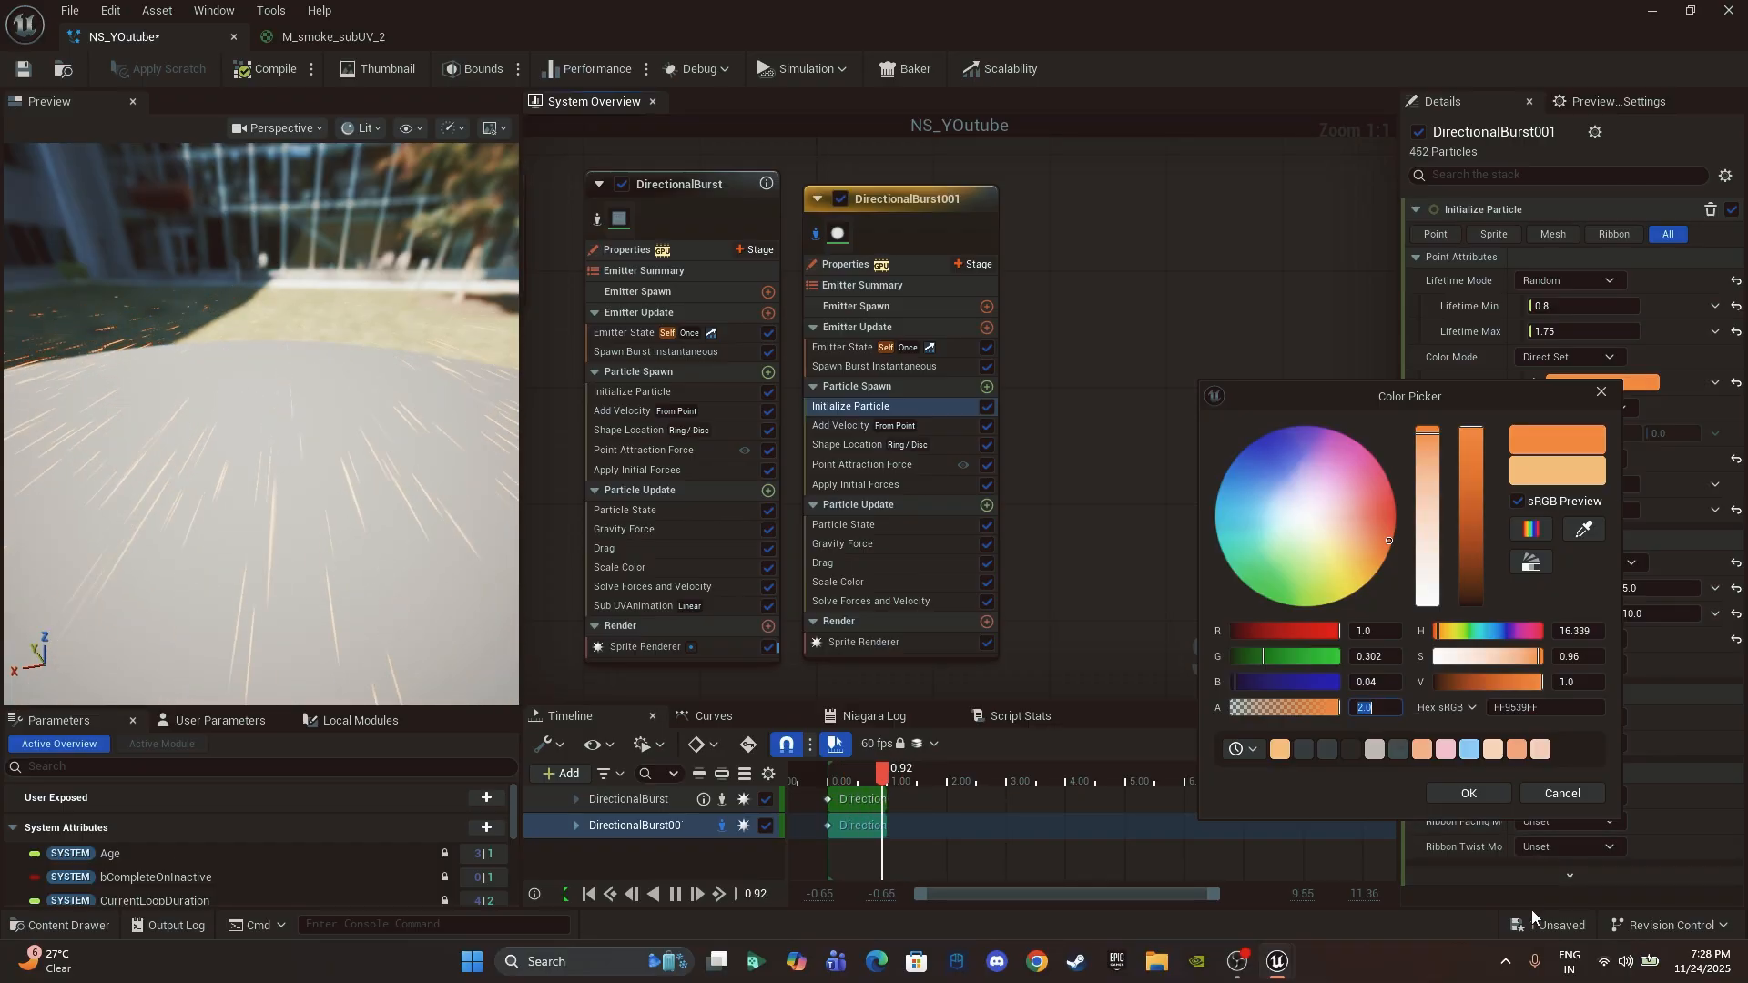
pyautogui.click(1489, 799)
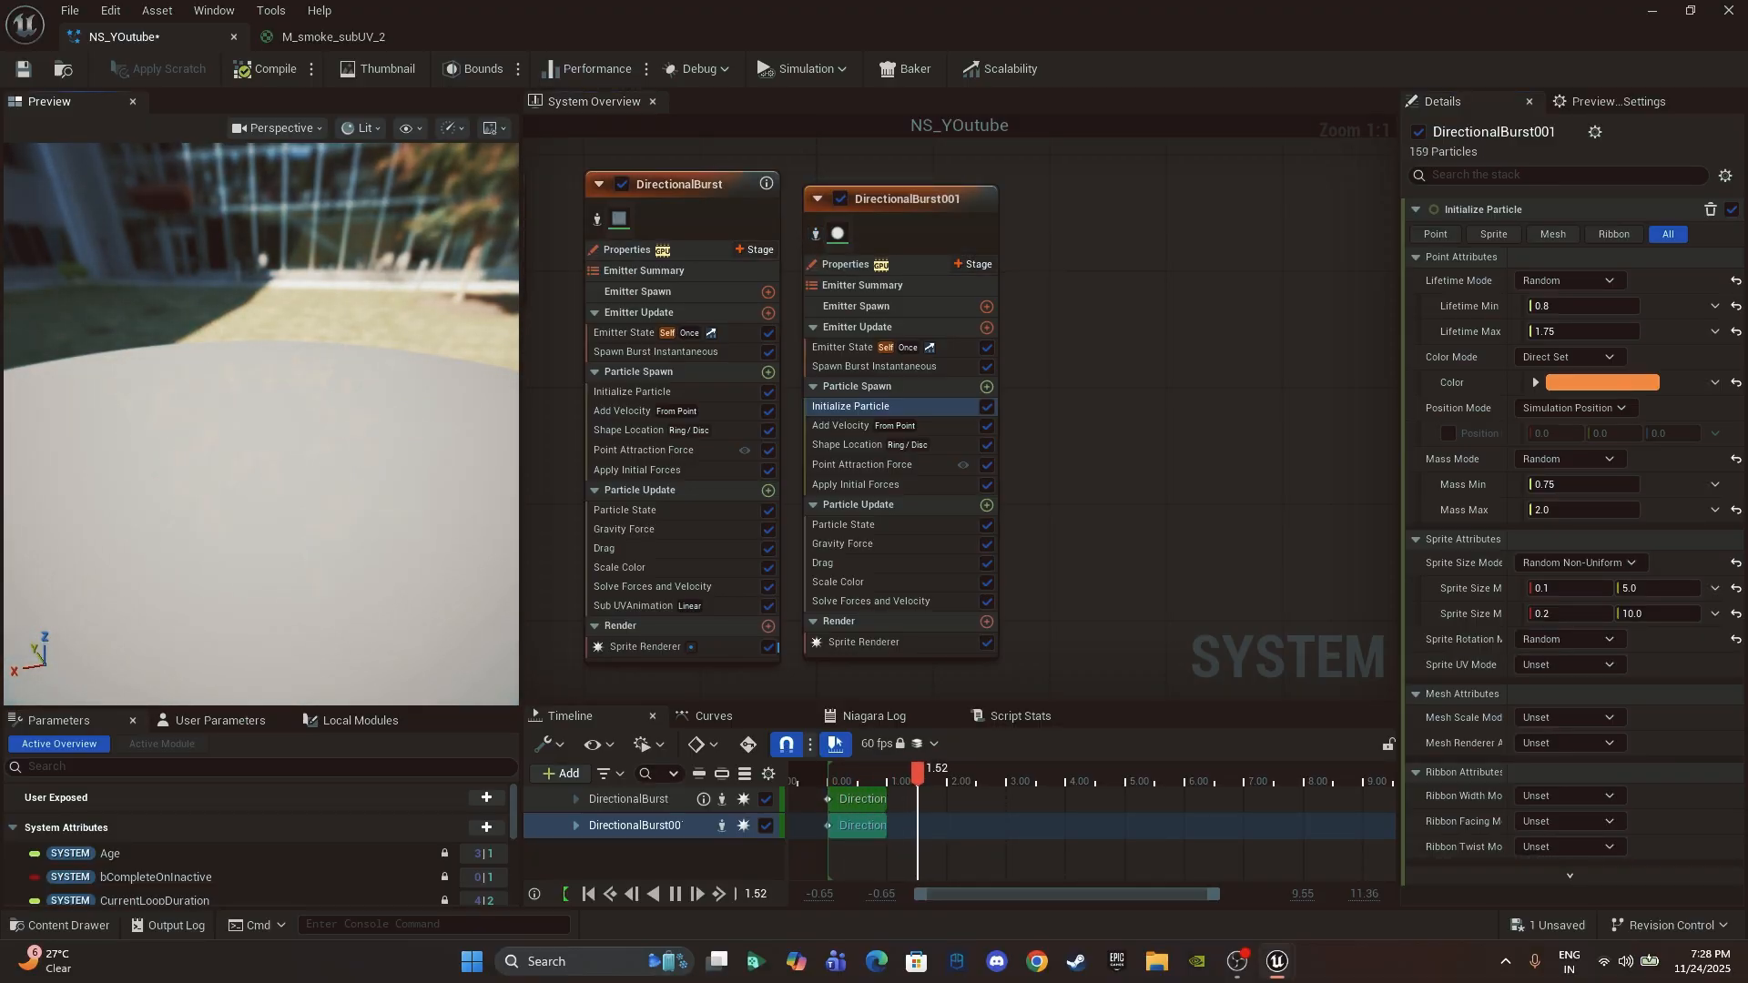
# Step: Hide the preview environment to view both emitters on a plain background
pyautogui.click(1661, 105)
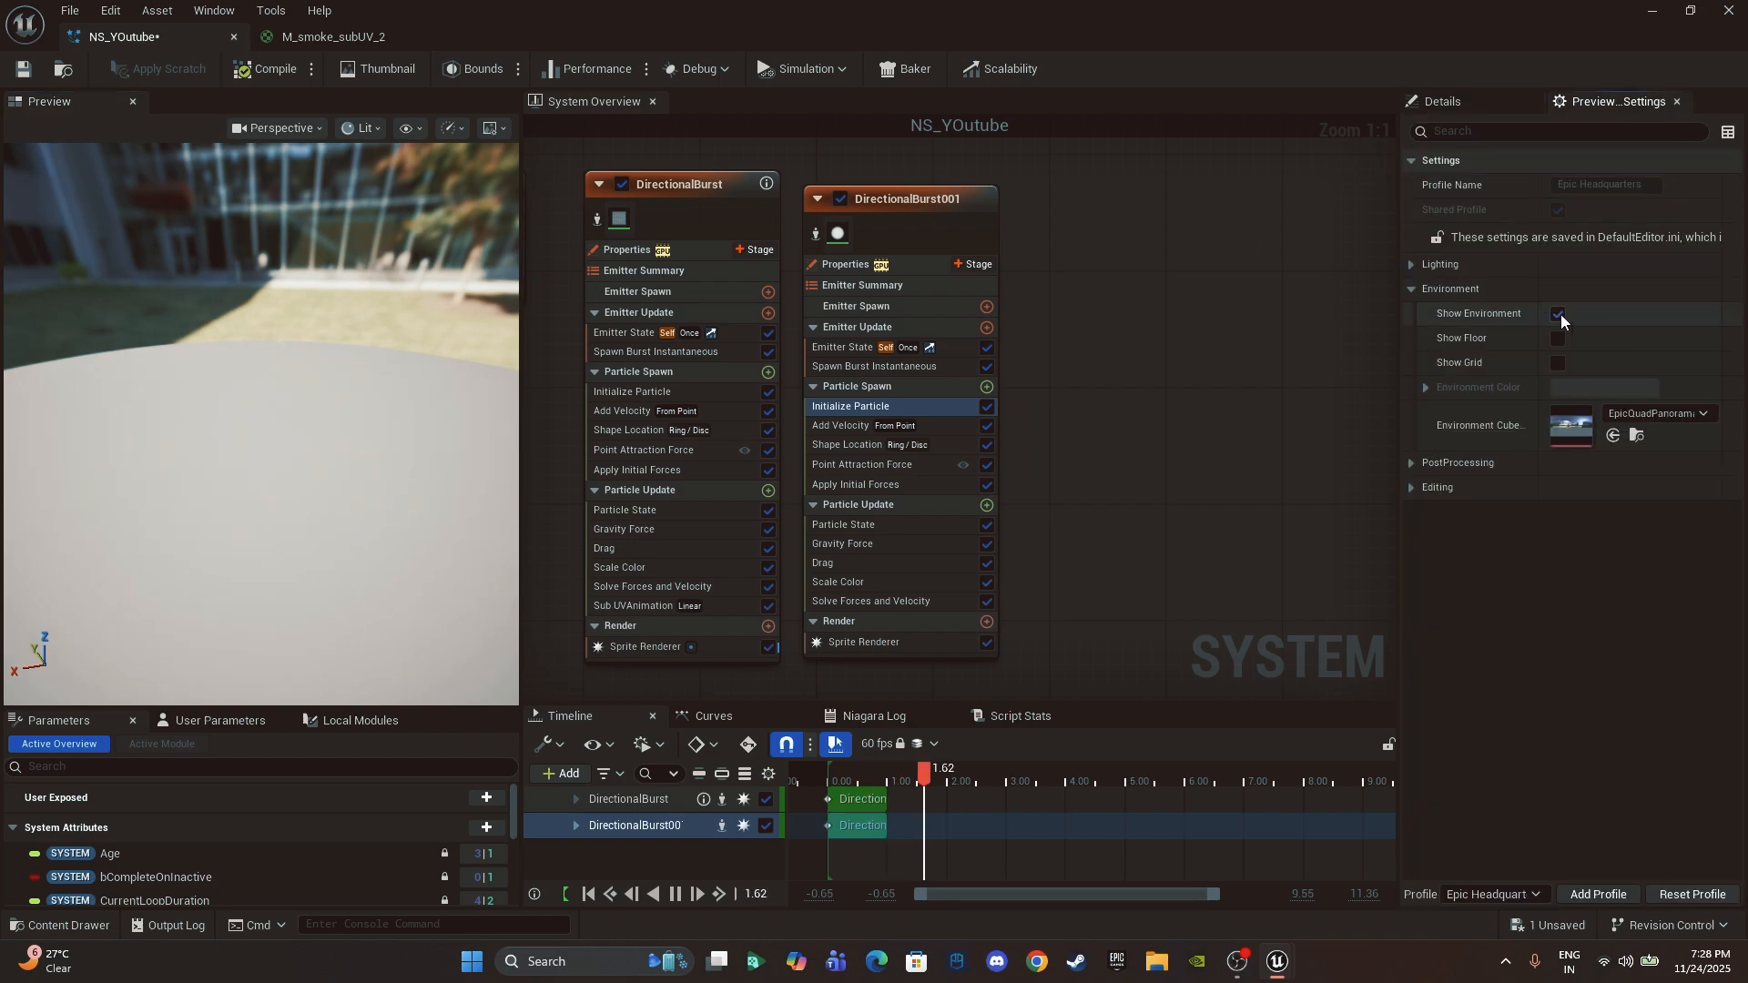
pyautogui.click(1558, 313)
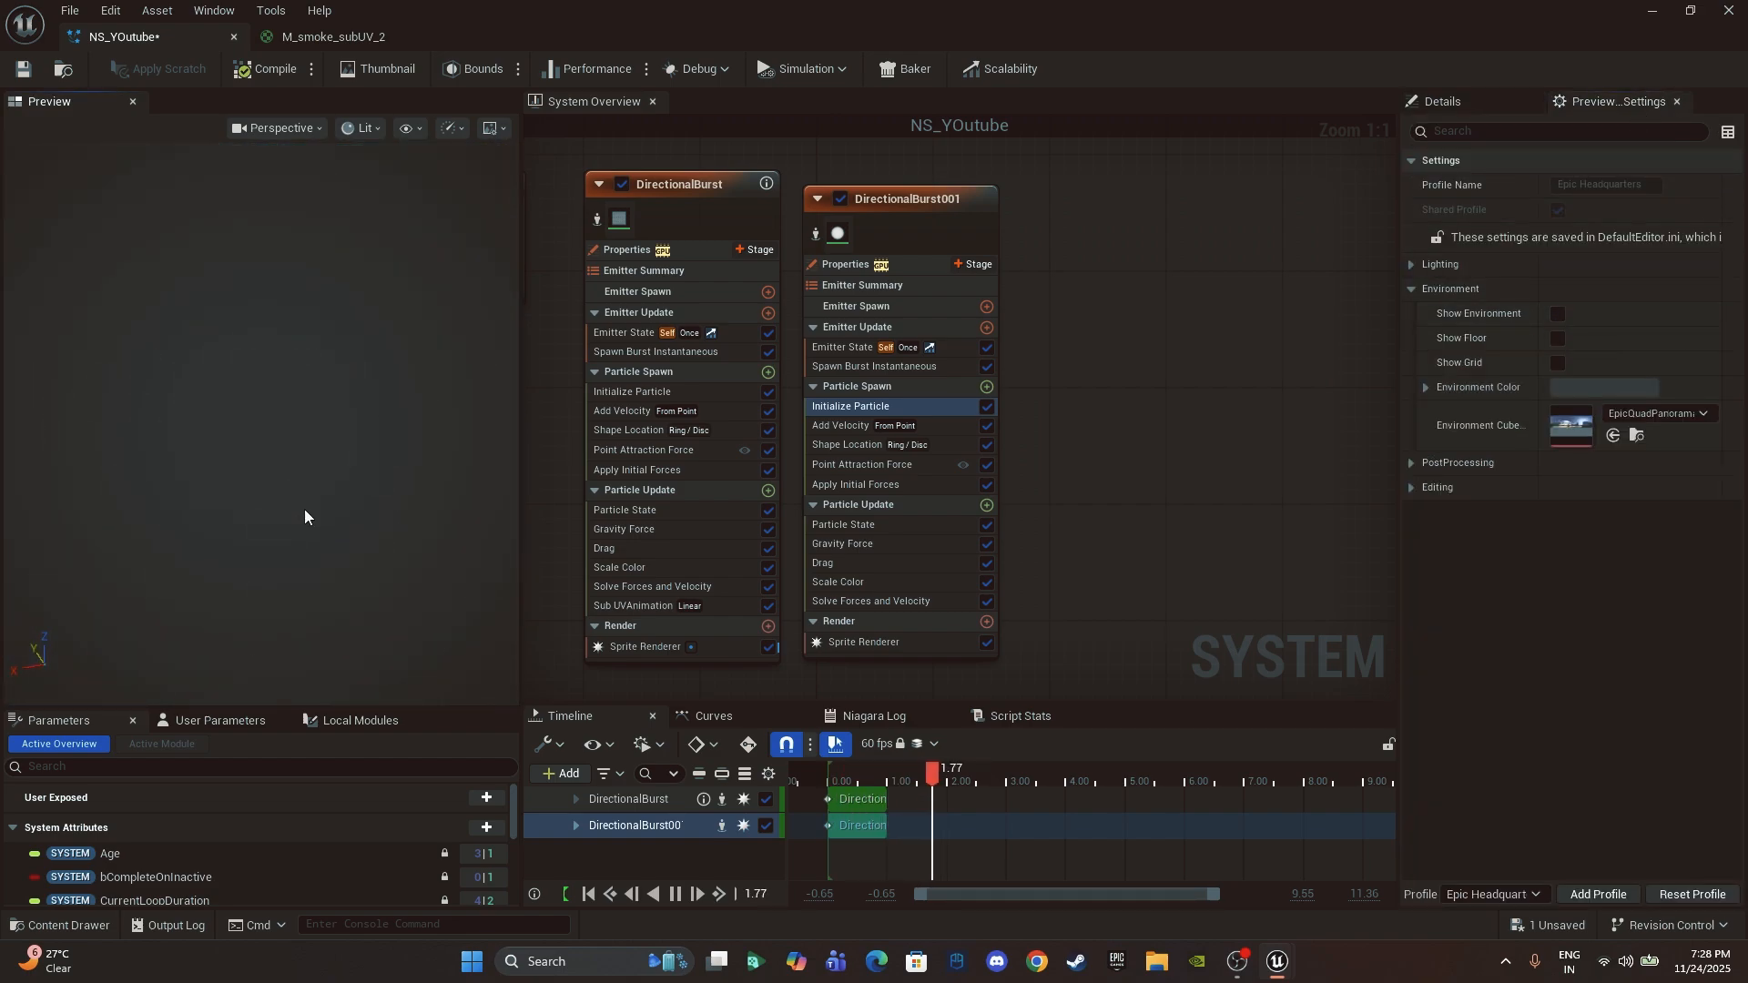
pyautogui.scroll(5, 304, 510)
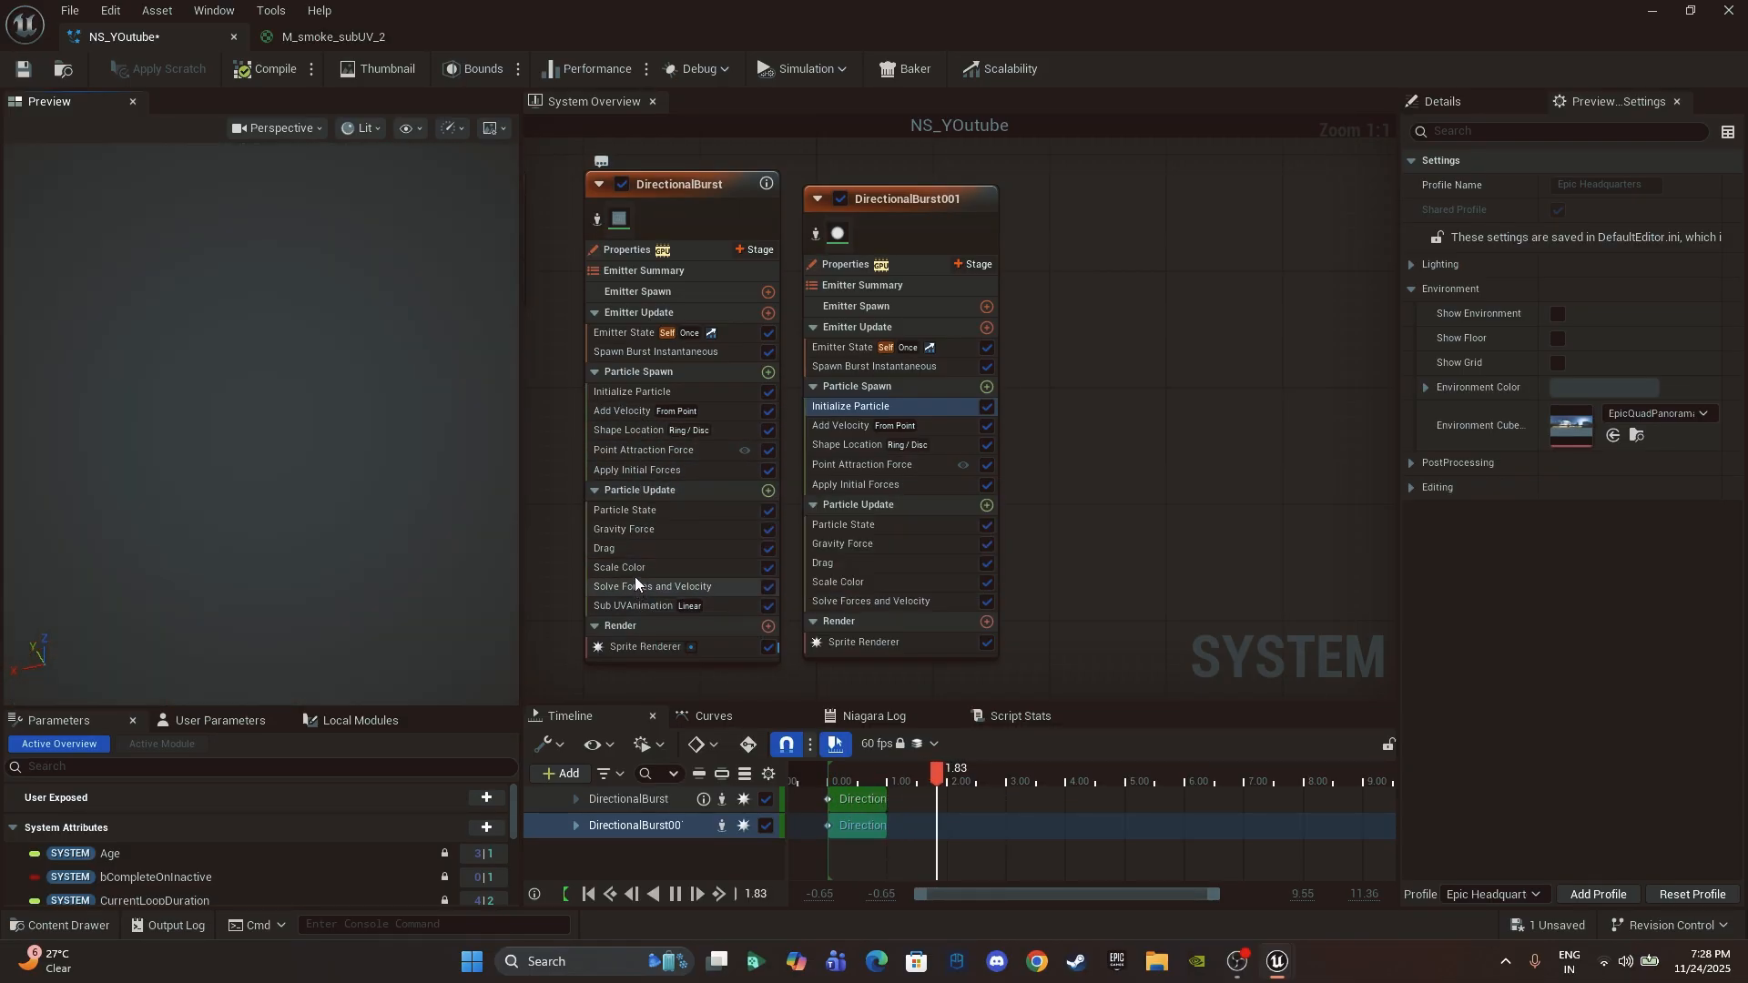
# Step: Set DirectionalBurst's minimum uniform sprite size to 5.0 and its maximum to 10.0
pyautogui.click(636, 570)
pyautogui.click(635, 390)
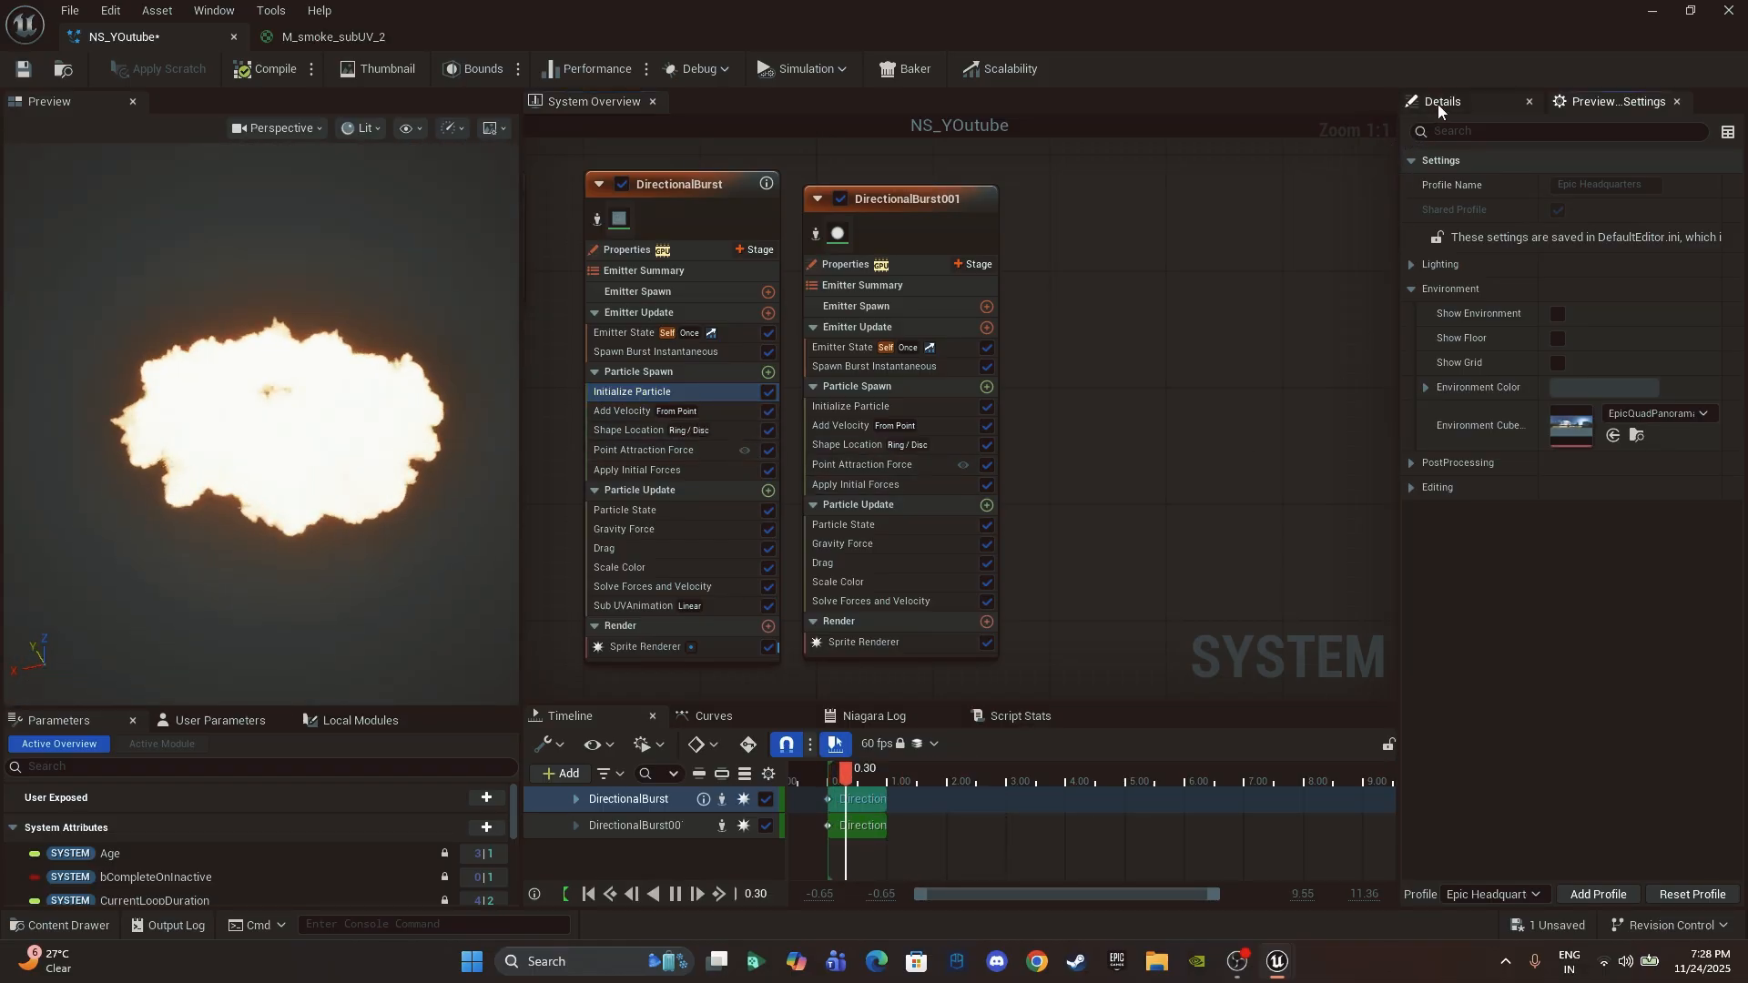
pyautogui.click(1439, 102)
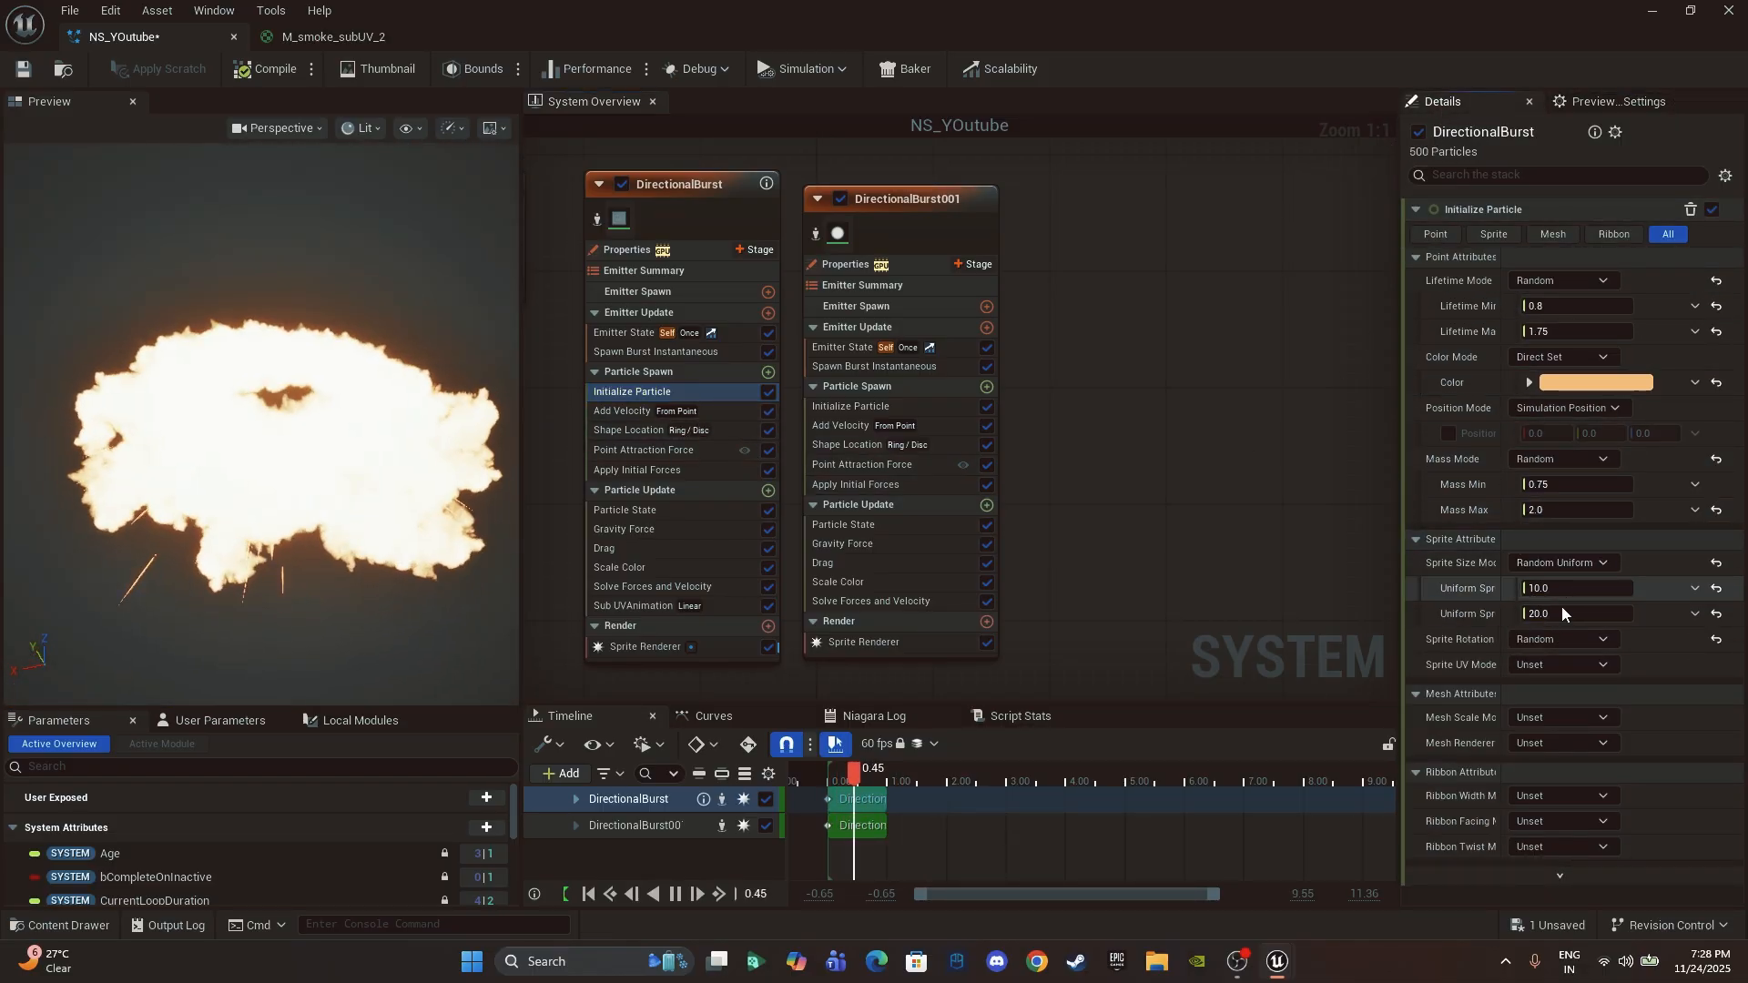
pyautogui.click(1563, 587)
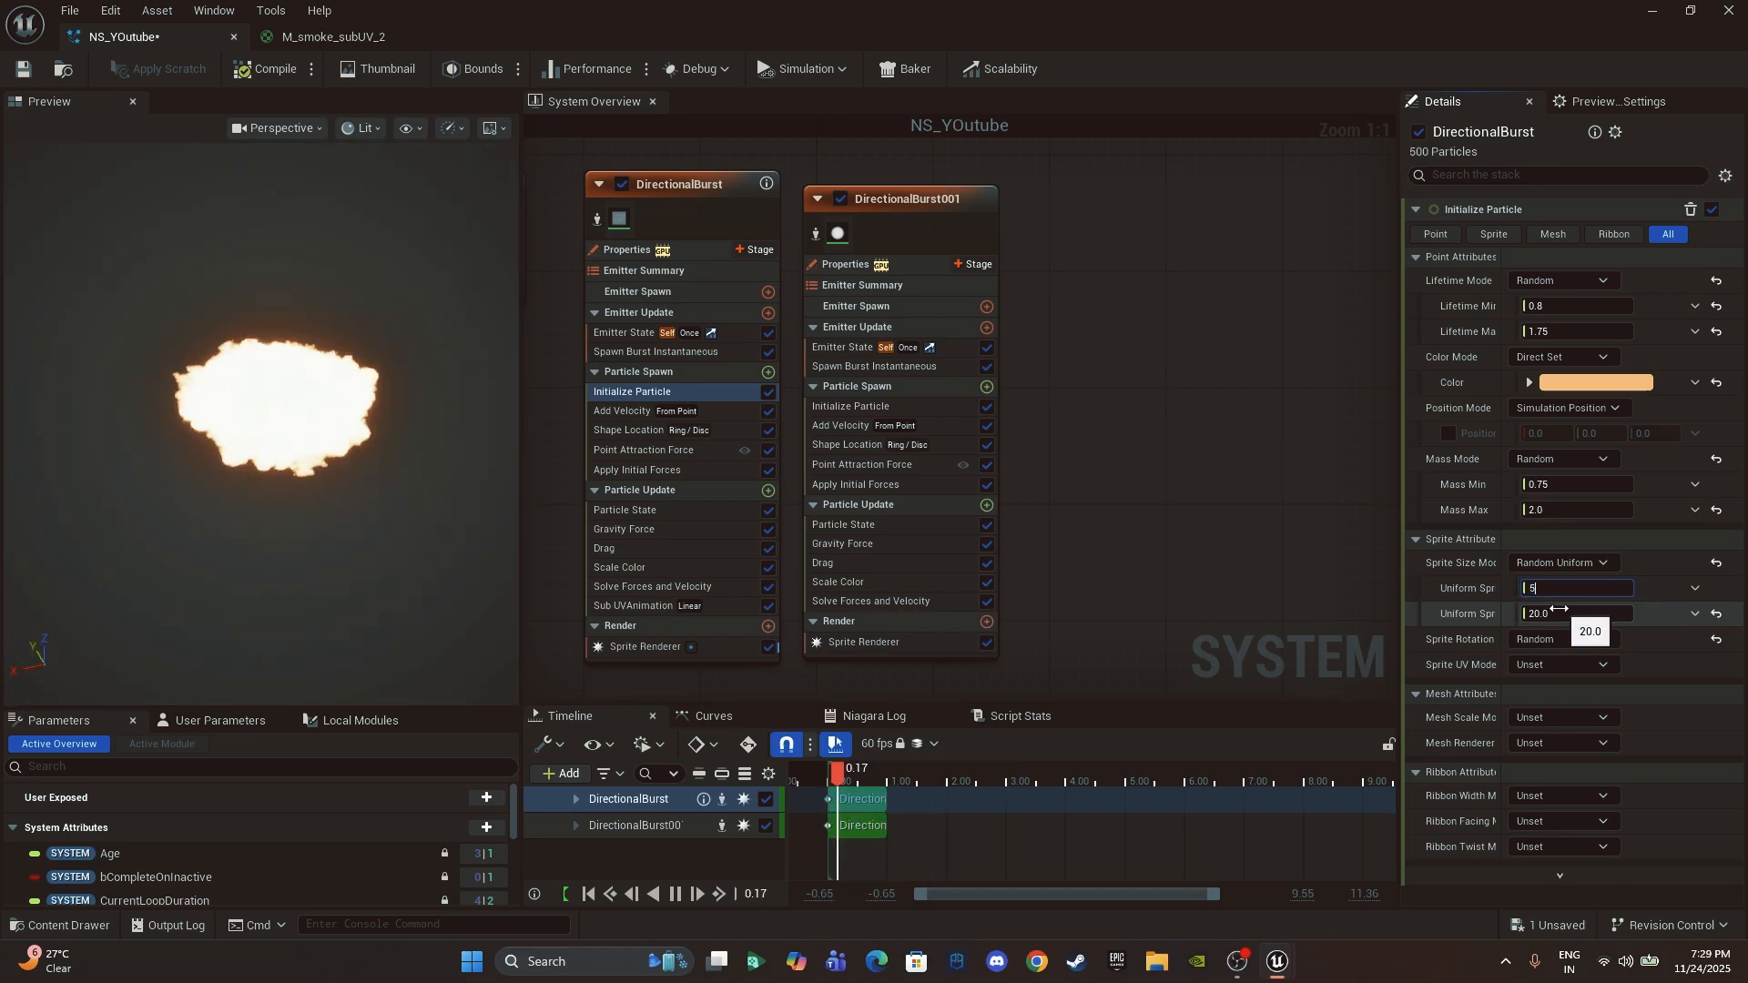
pyautogui.press('Return')
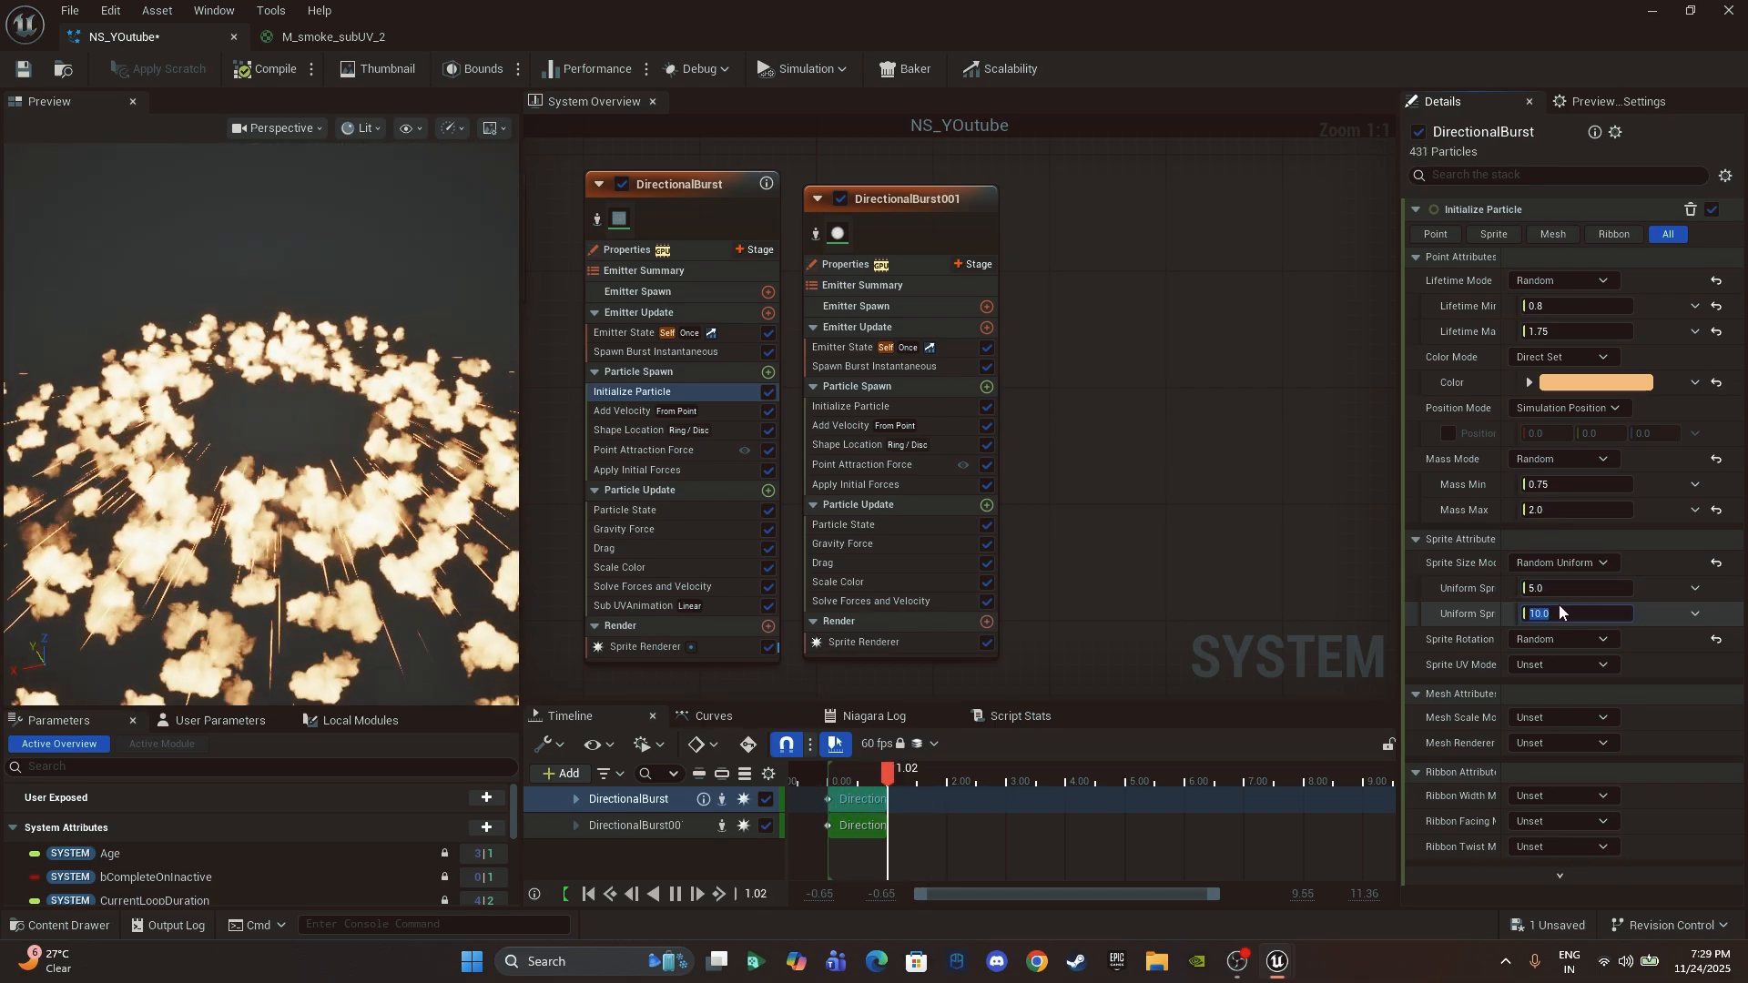
pyautogui.click(213, 583)
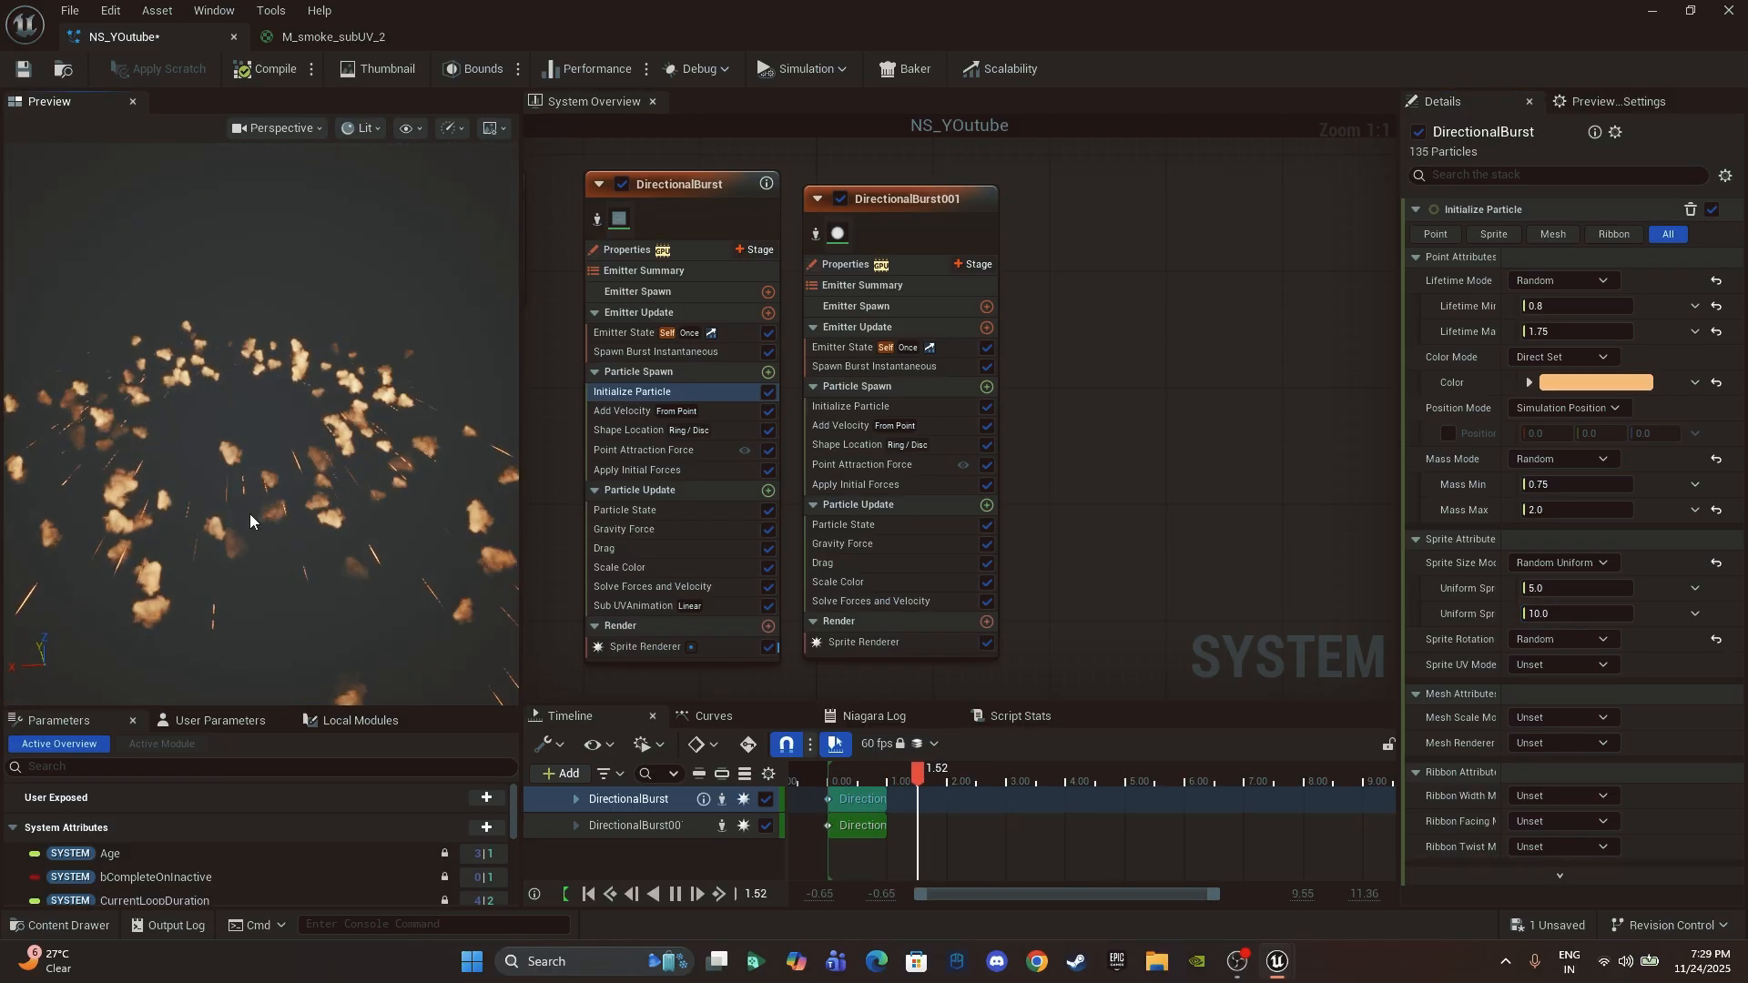
# Step: Duplicate the DirectionalBurst001 emitter and place the copy beside it in the system overview
pyautogui.click(903, 204)
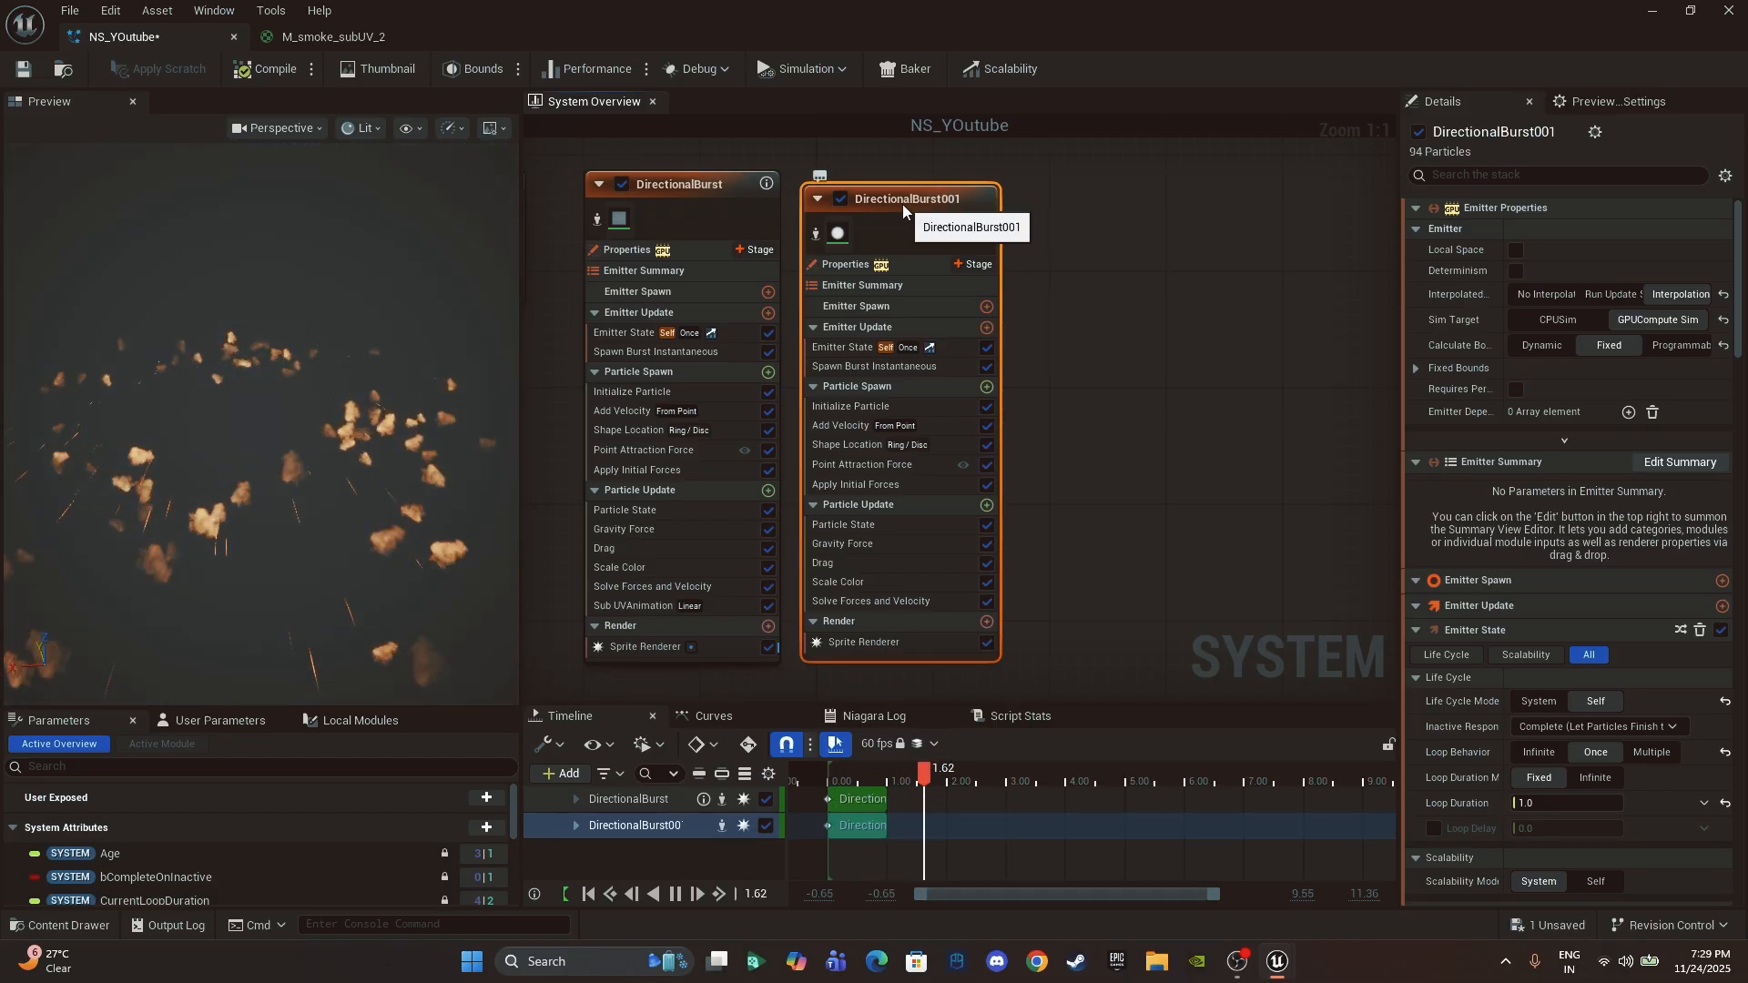
pyautogui.hotkey('ctrl', 'd')
pyautogui.moveTo(1004, 210); pyautogui.dragTo(1123, 200)
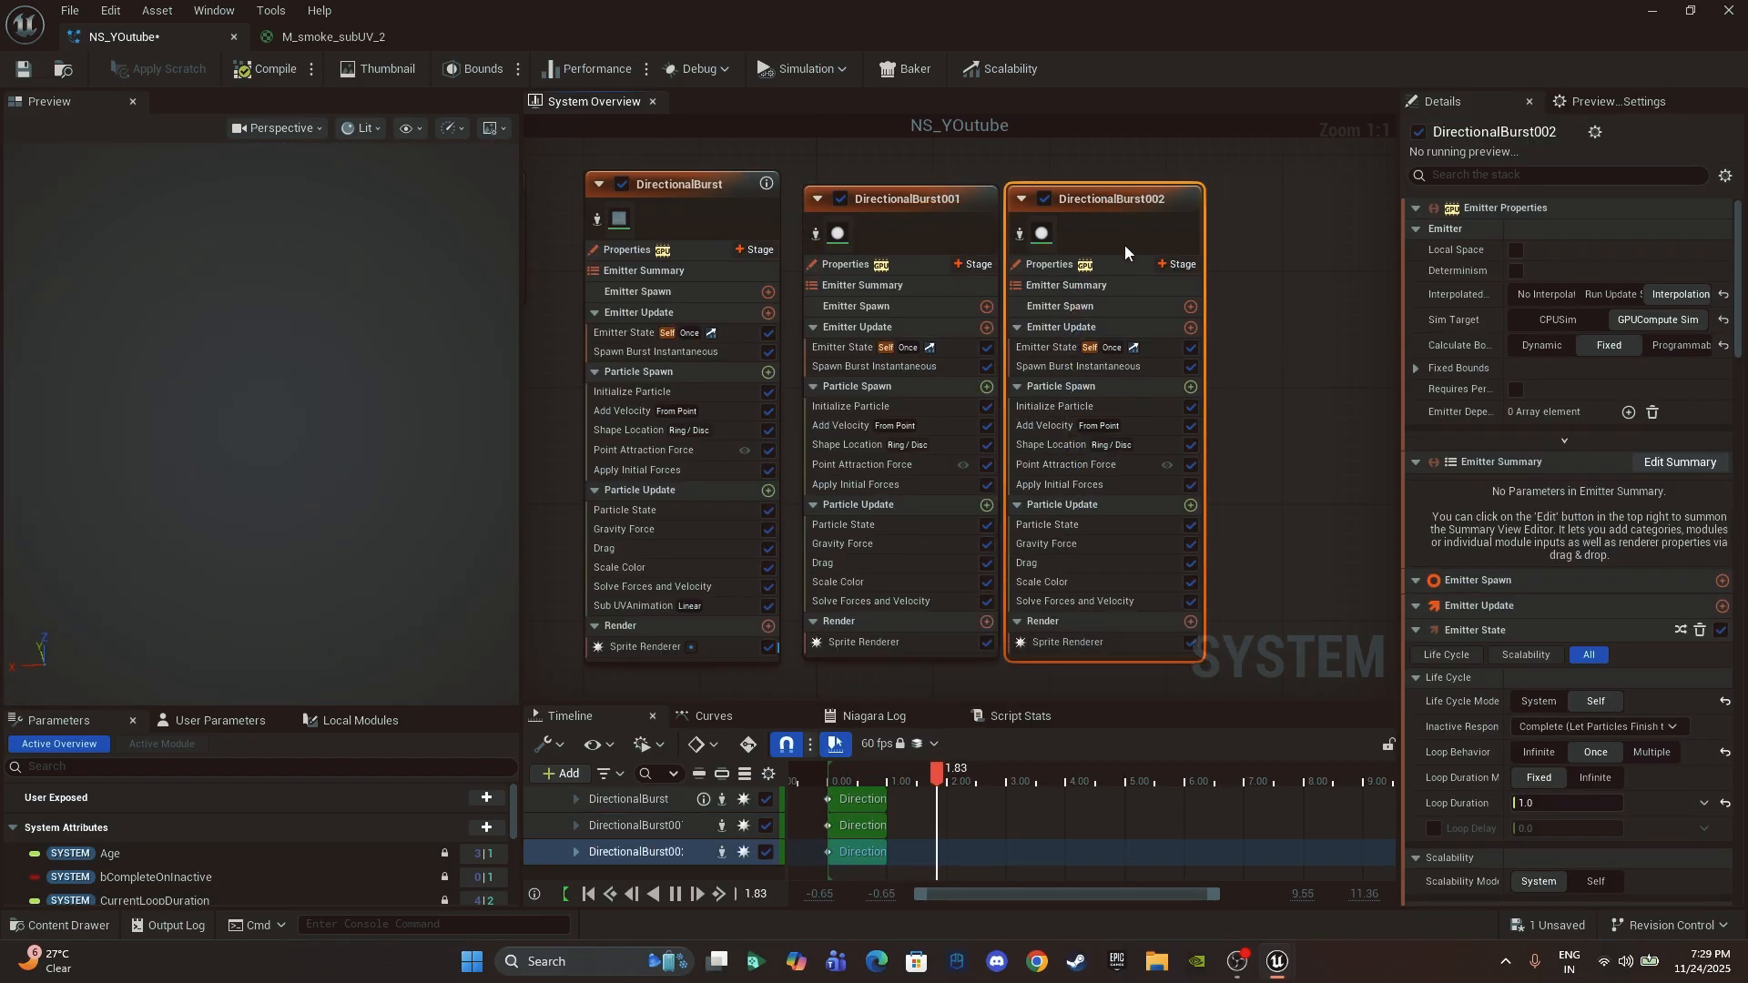
# Step: Set DirectionalBurst002's sprite size mode to Uniform with a uniform sprite size of 1.0
pyautogui.click(1078, 406)
pyautogui.click(1630, 563)
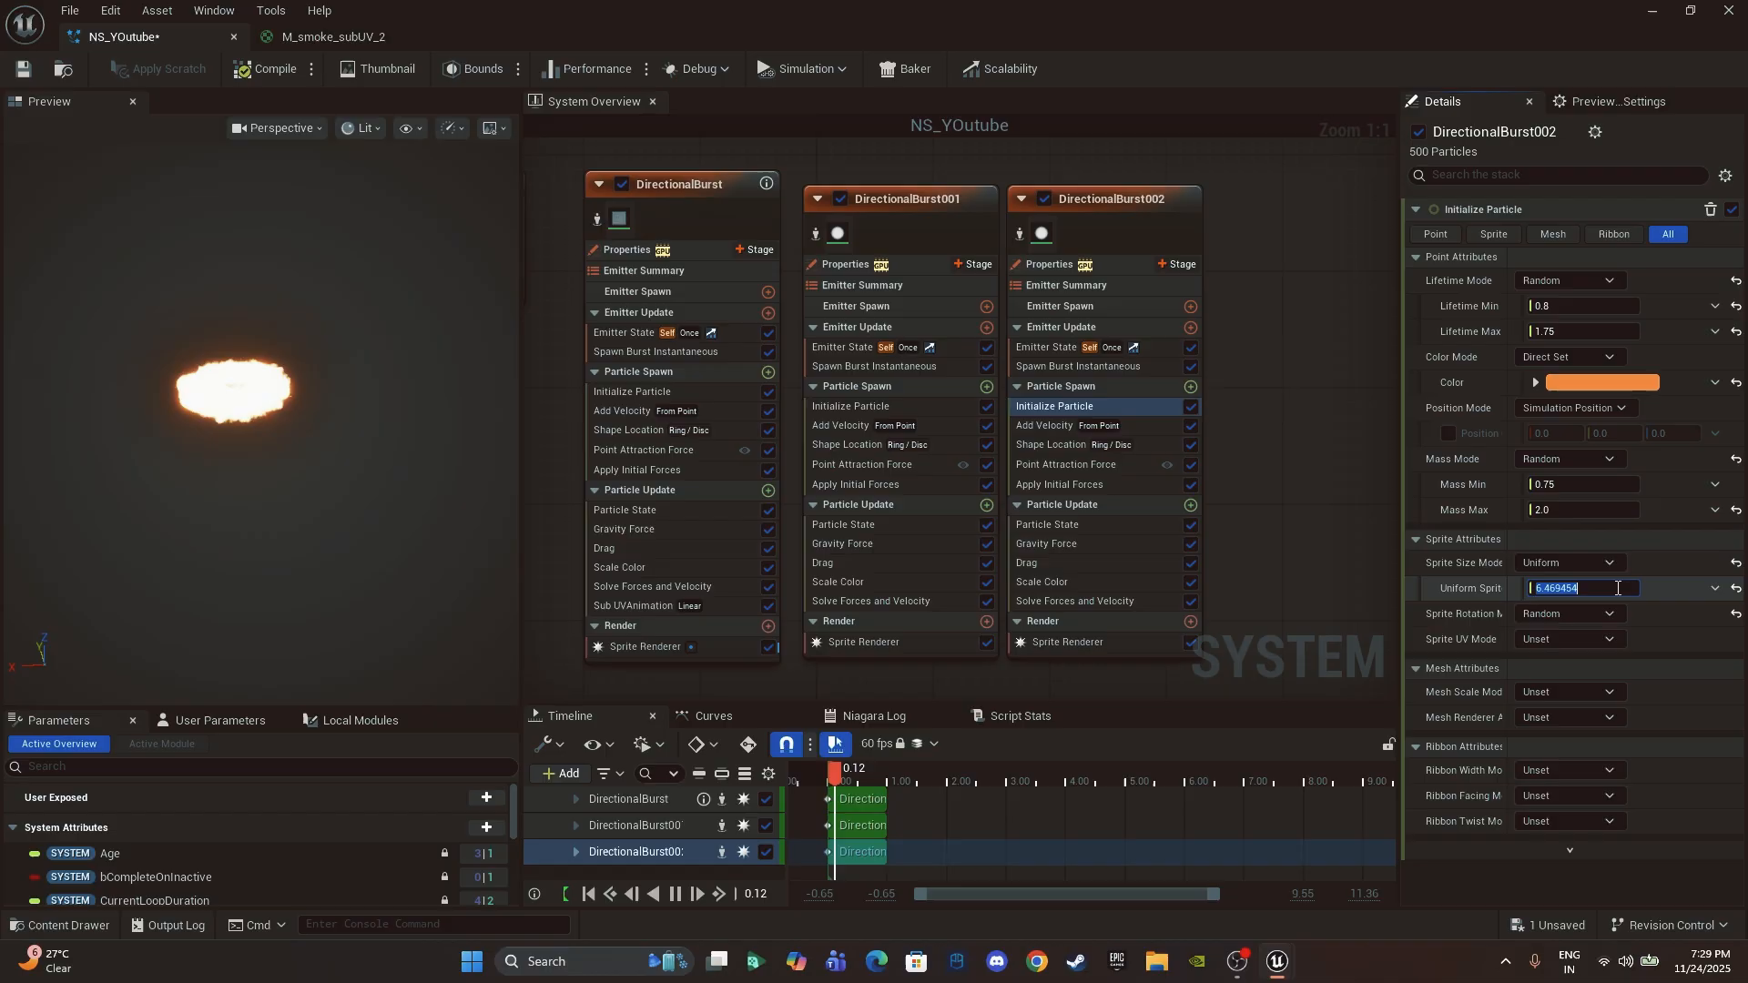
pyautogui.write('2')
pyautogui.press('Return')
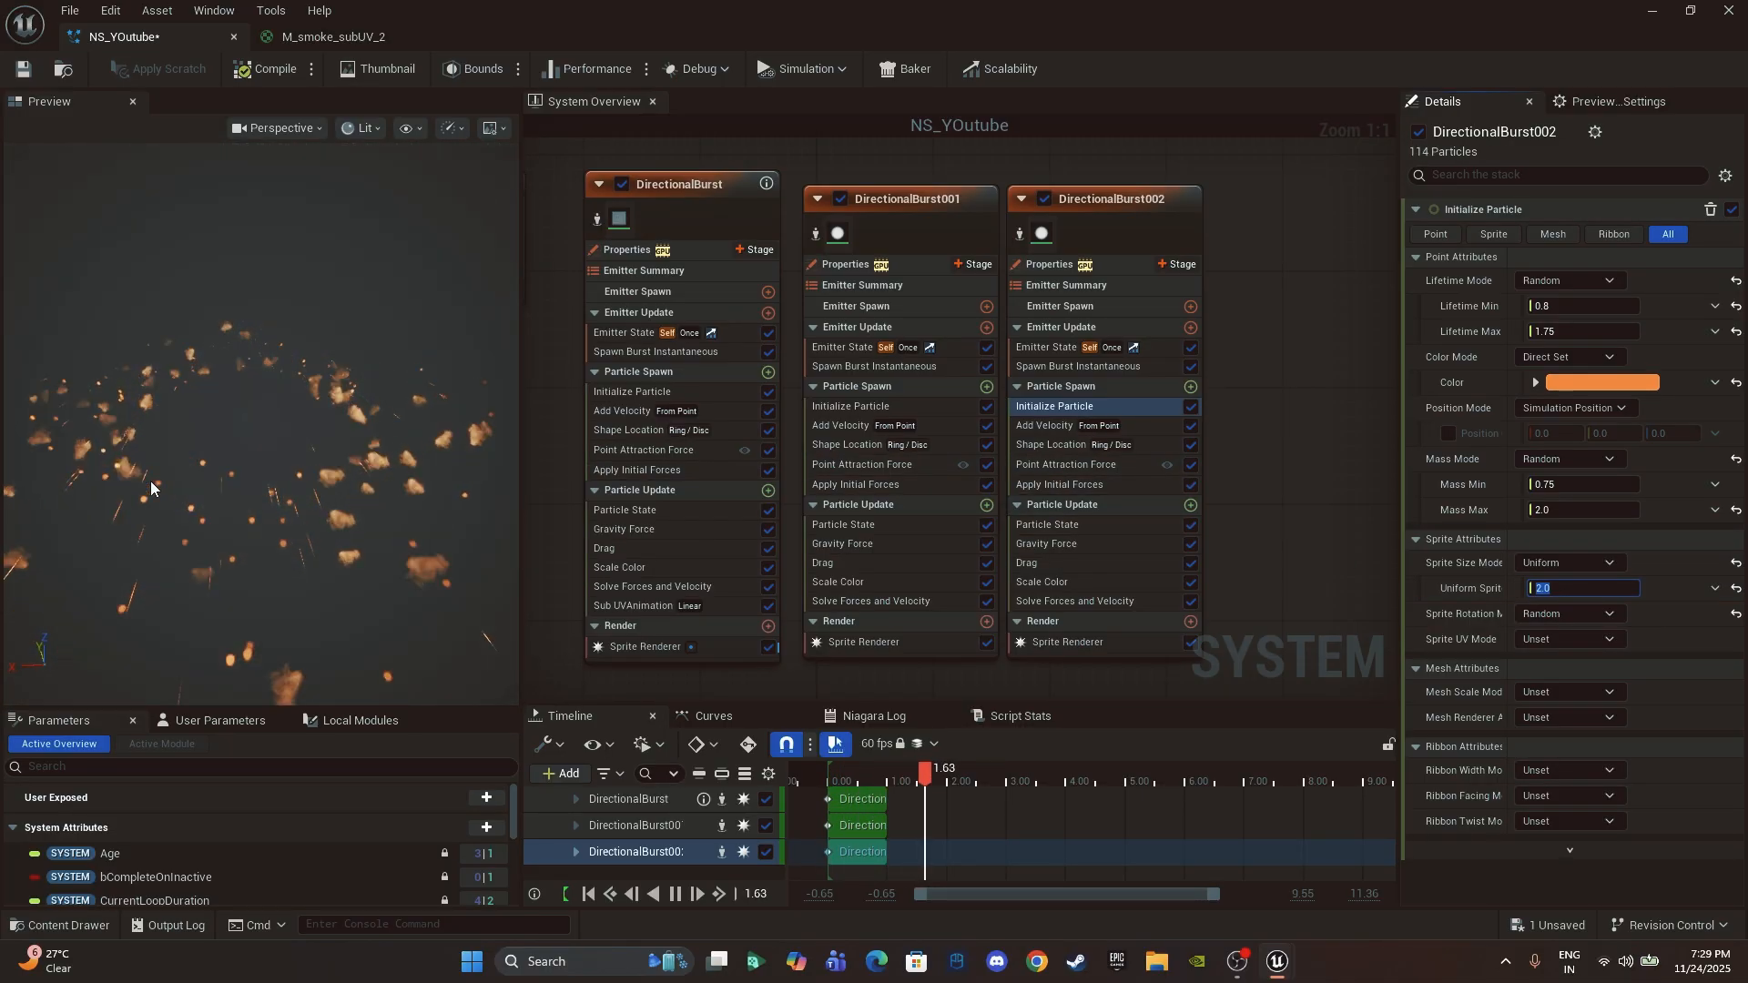
pyautogui.click(1564, 588)
pyautogui.write('1')
pyautogui.press('Return')
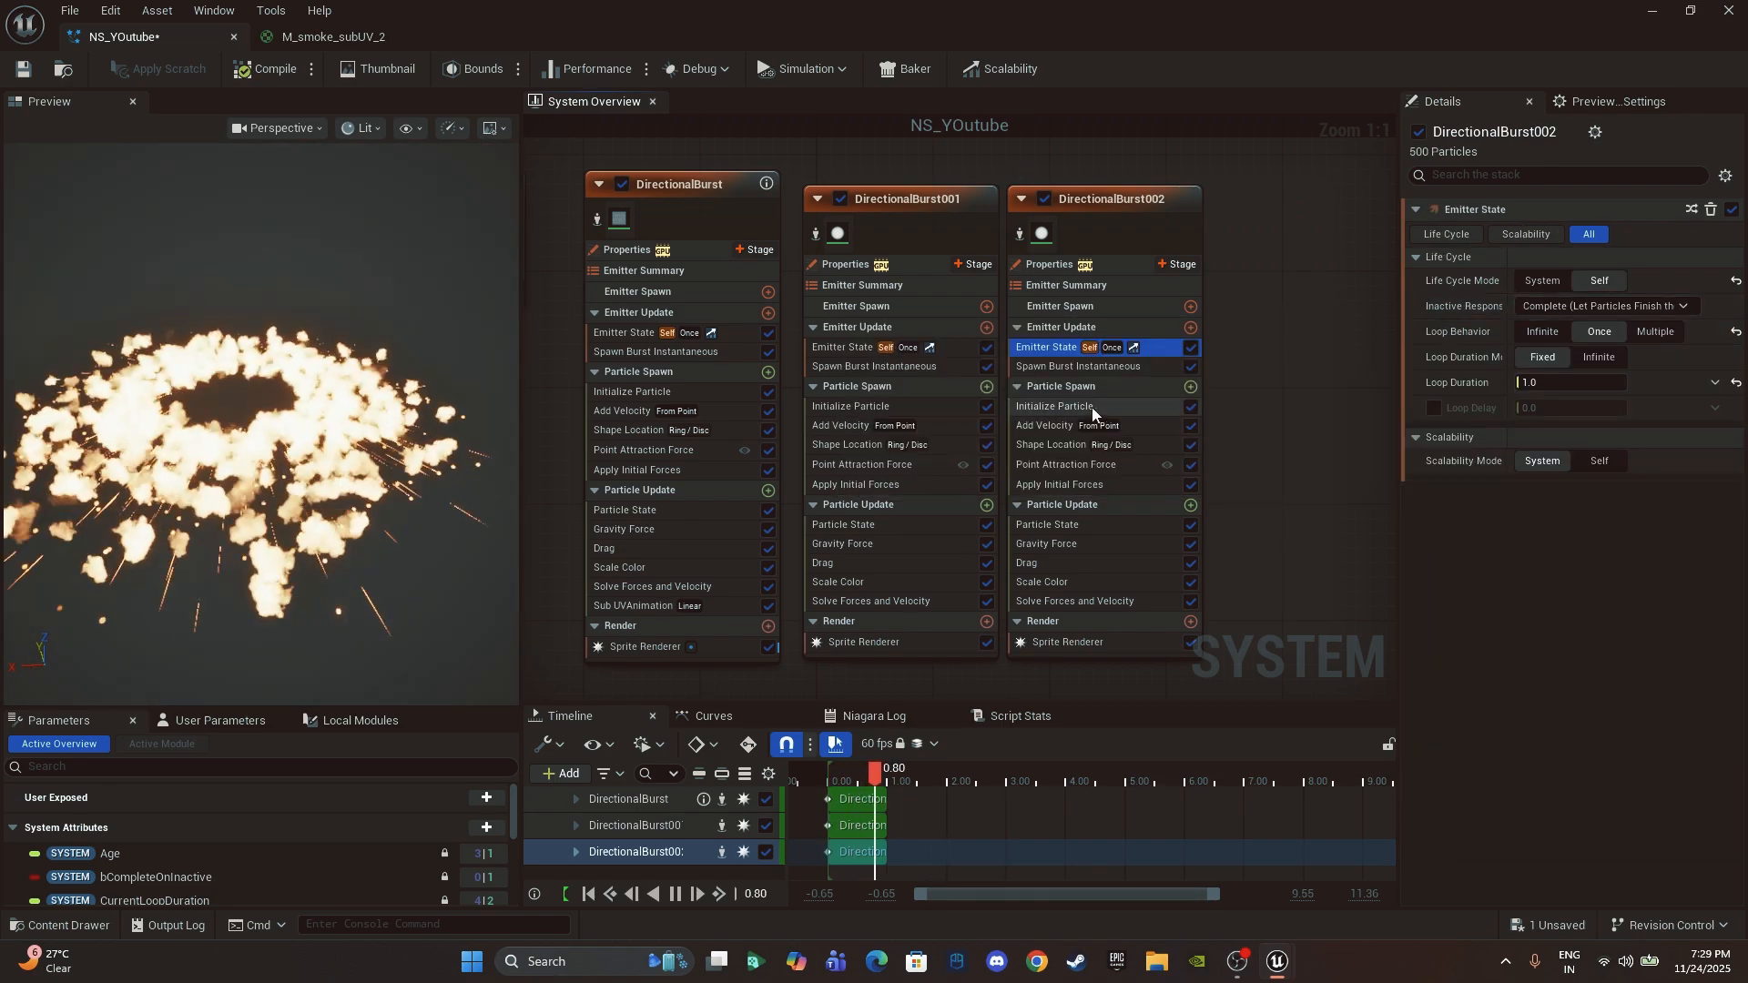
# Step: Set the Spawn Burst Instantaneous spawn count of DirectionalBurst002 to 600
pyautogui.click(1044, 367)
pyautogui.click(1594, 235)
pyautogui.write('600')
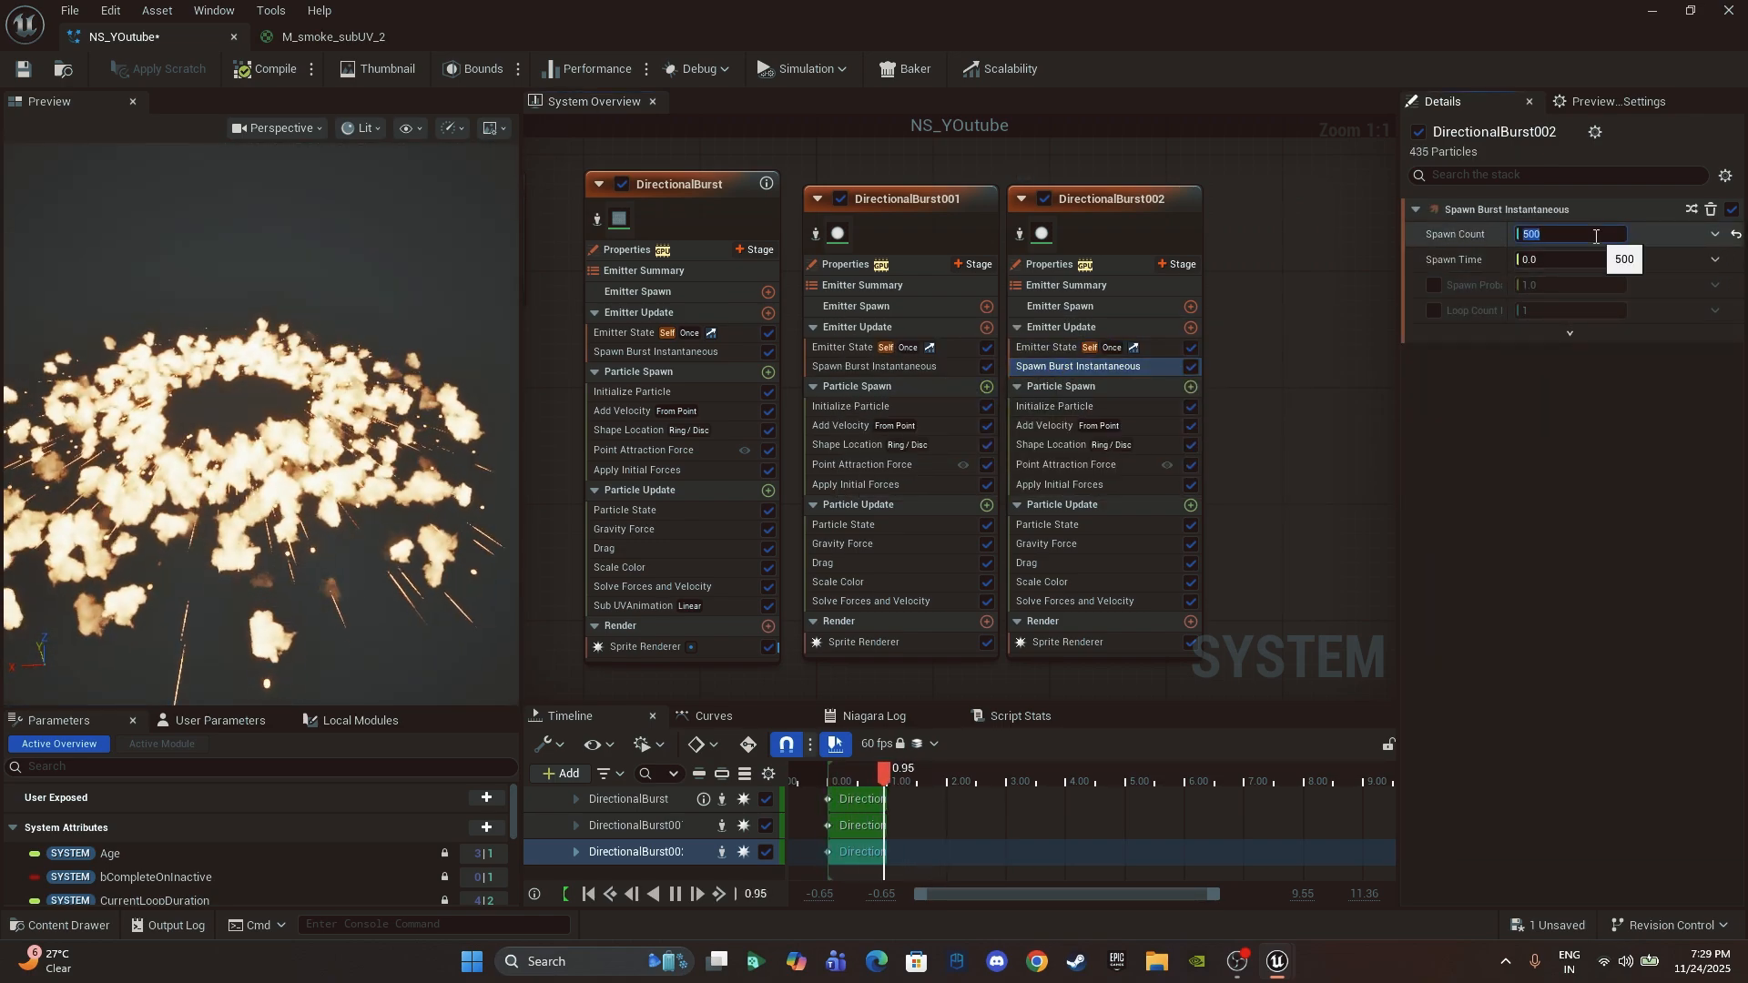
pyautogui.press('Return')
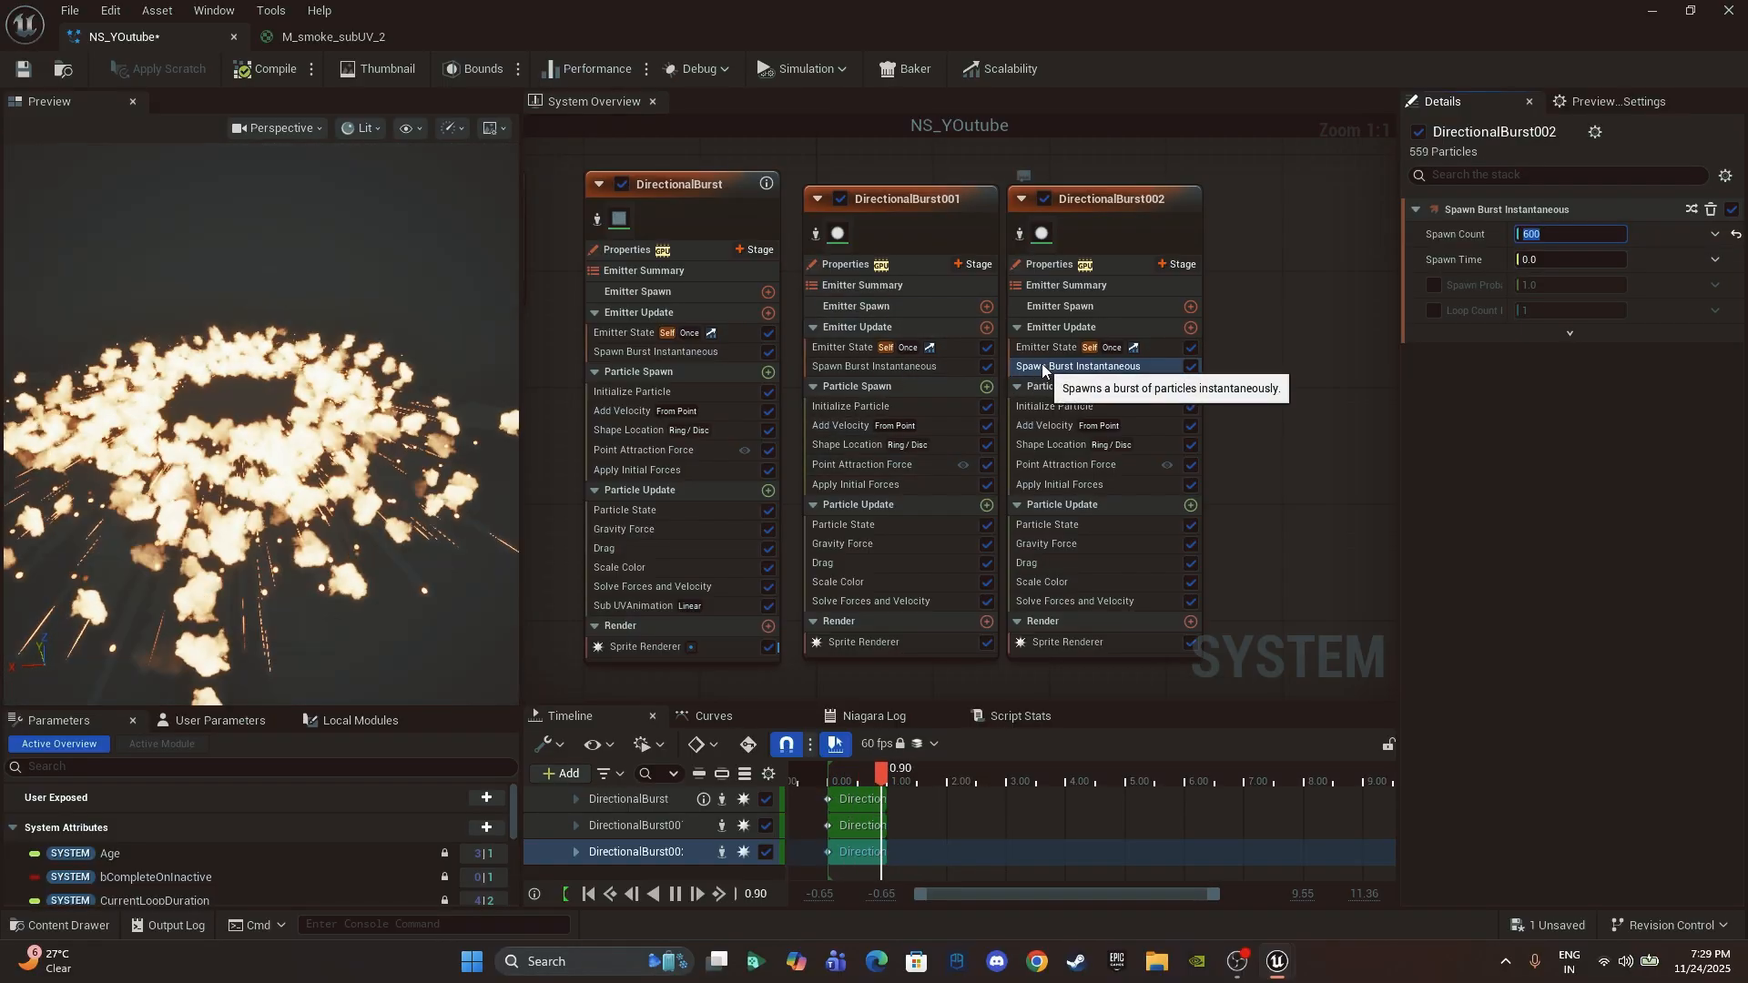
# Step: Change DirectionalBurst002's initial particle color to light blue, hex A1E1FFFF
pyautogui.click(1042, 408)
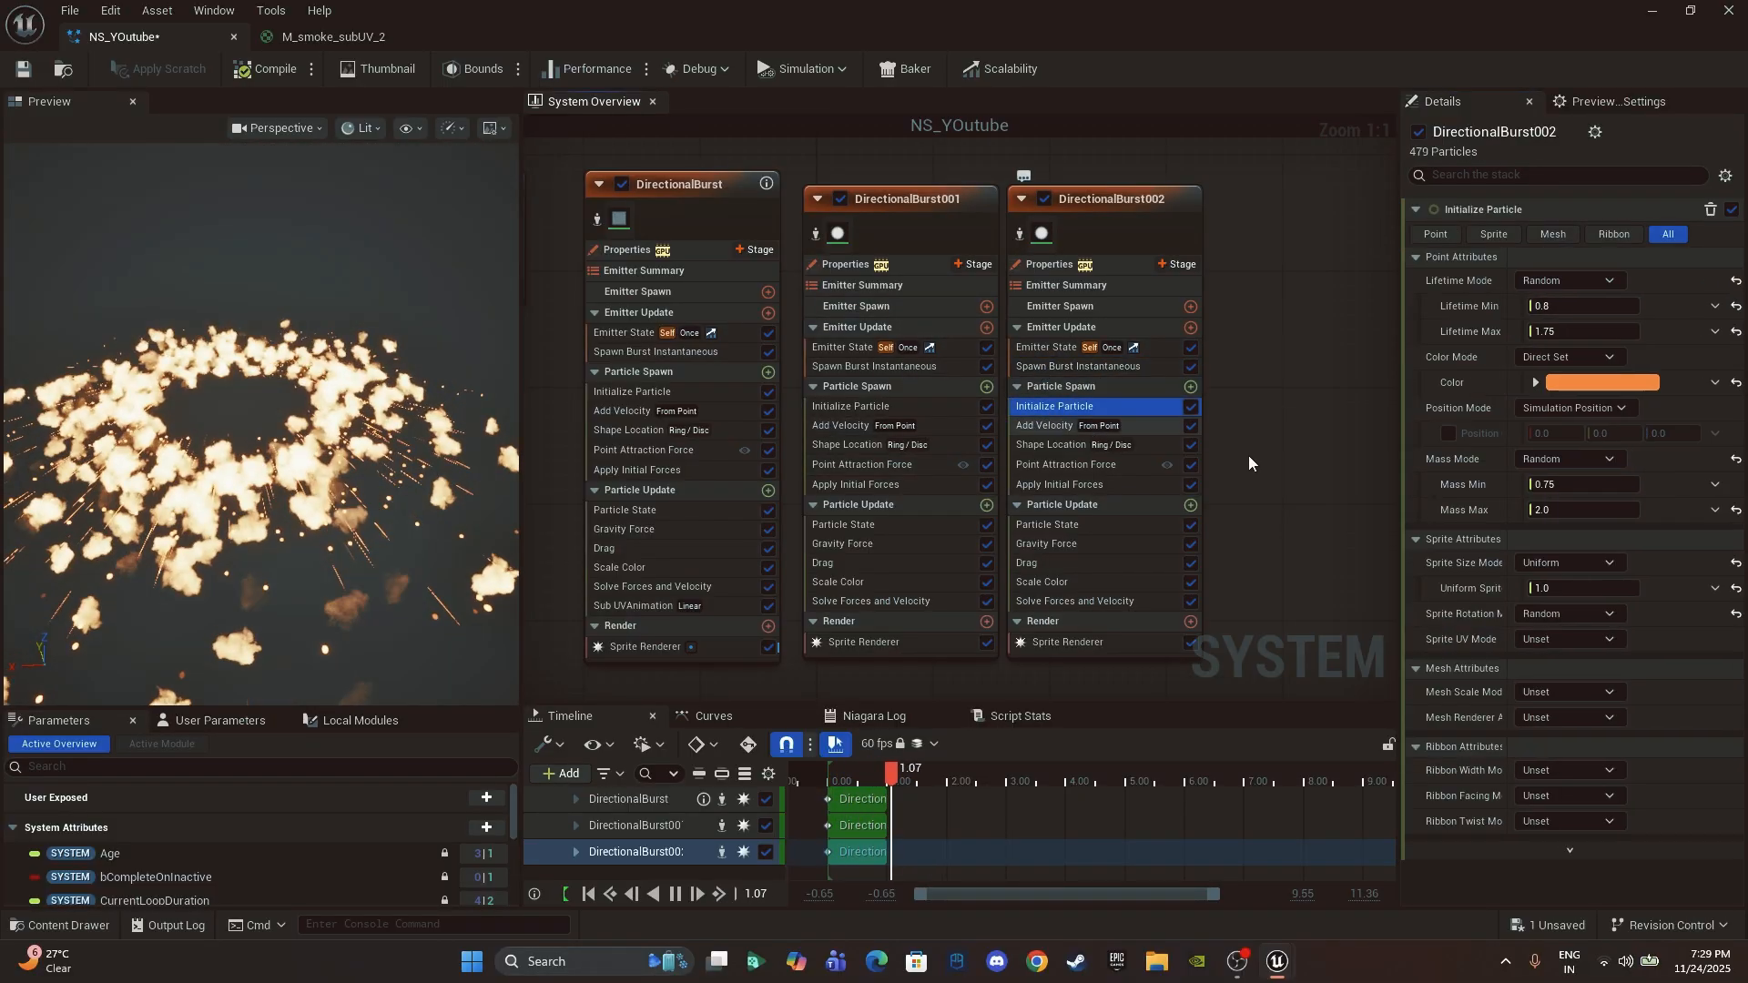
pyautogui.click(1612, 385)
pyautogui.moveTo(1317, 508); pyautogui.dragTo(1257, 511)
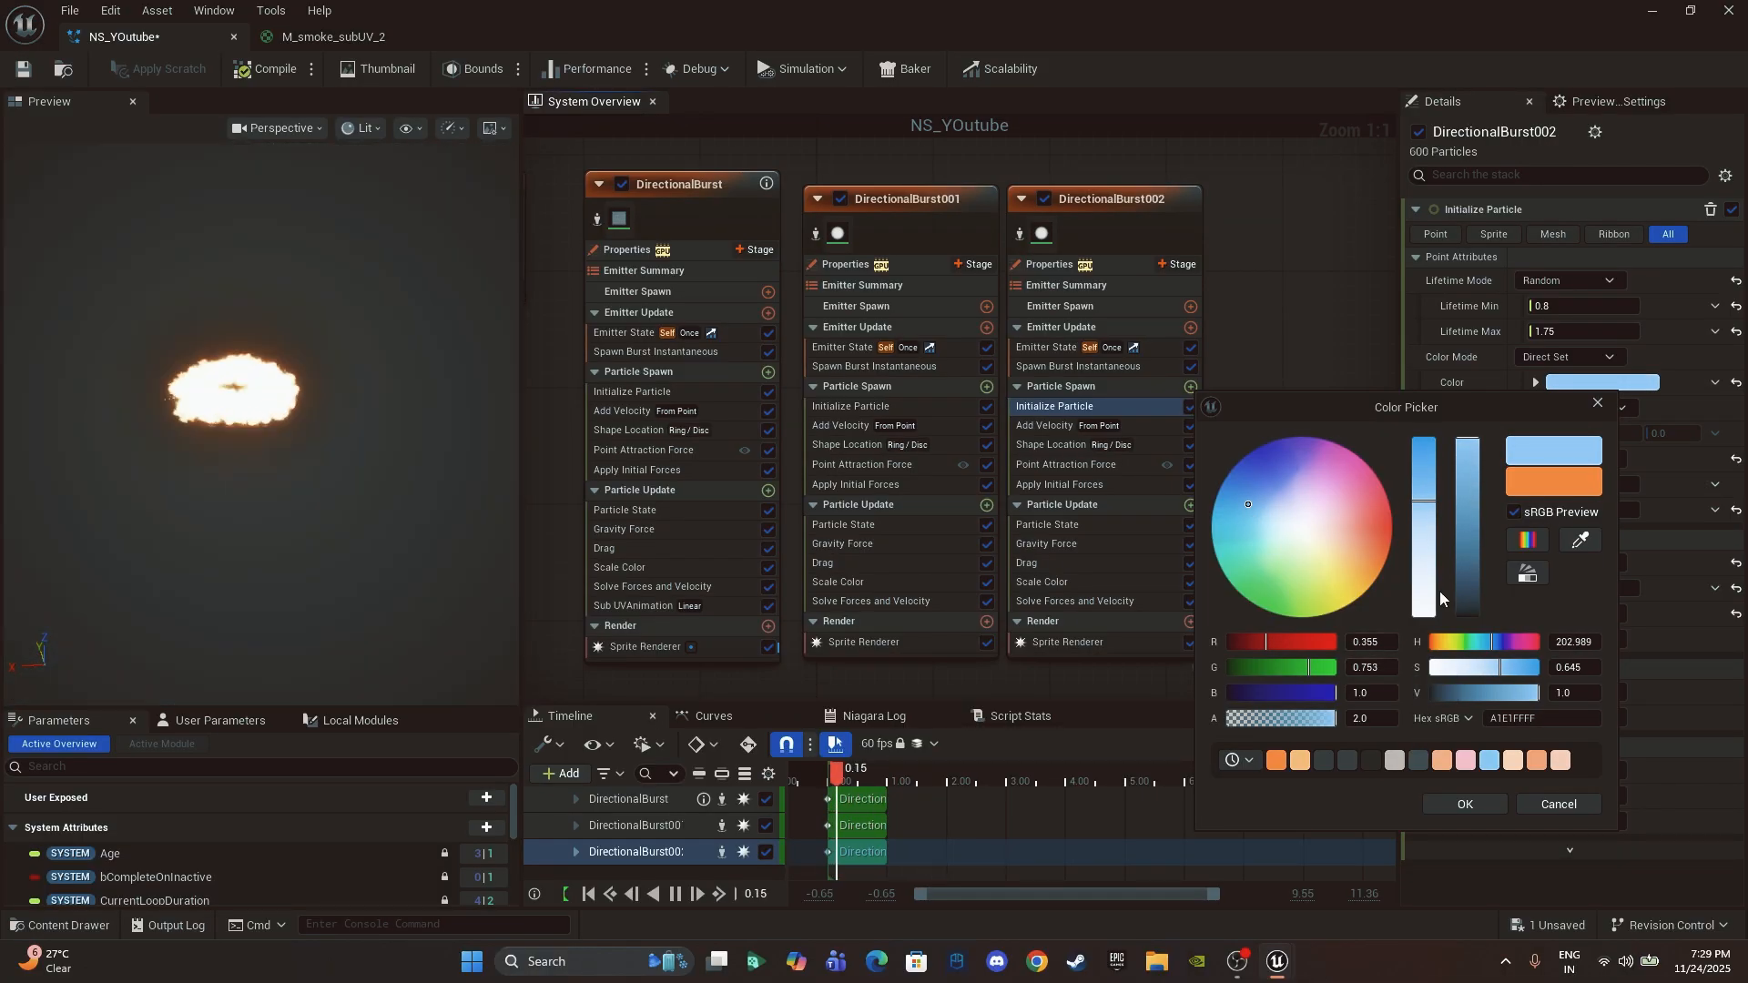
pyautogui.click(1457, 796)
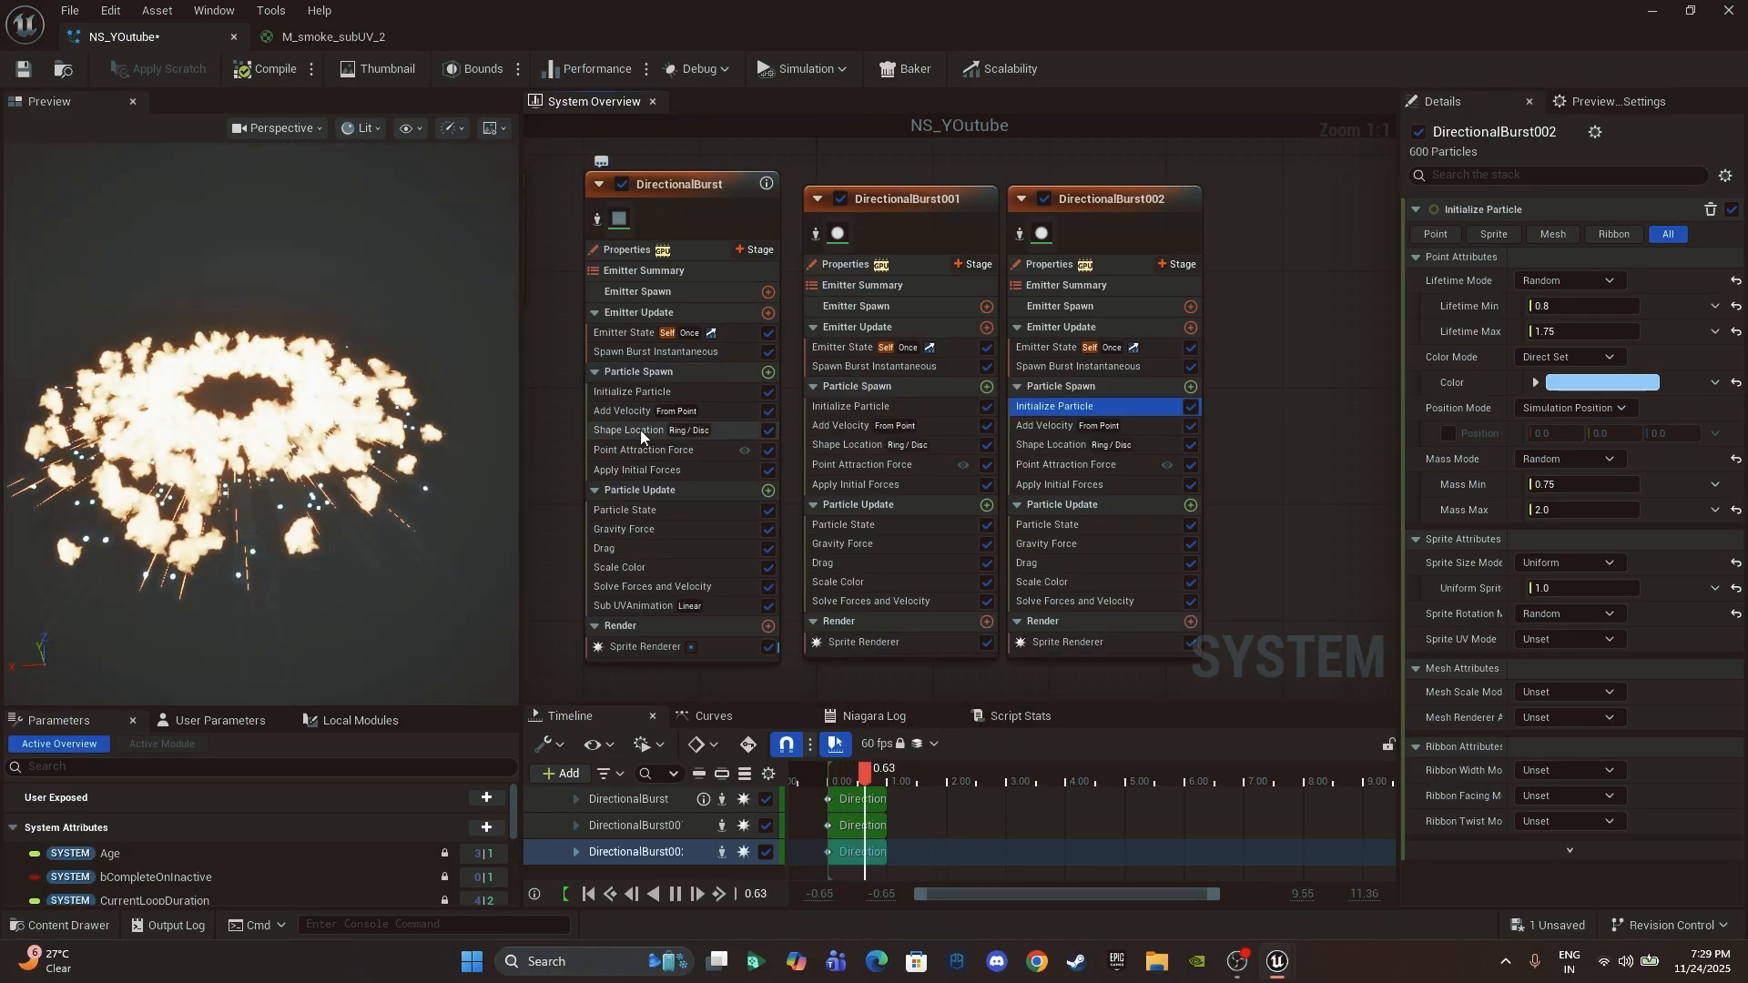
# Step: Review DirectionalBurst's Drag and Apply Initial Forces settings and save the Niagara system
pyautogui.click(638, 546)
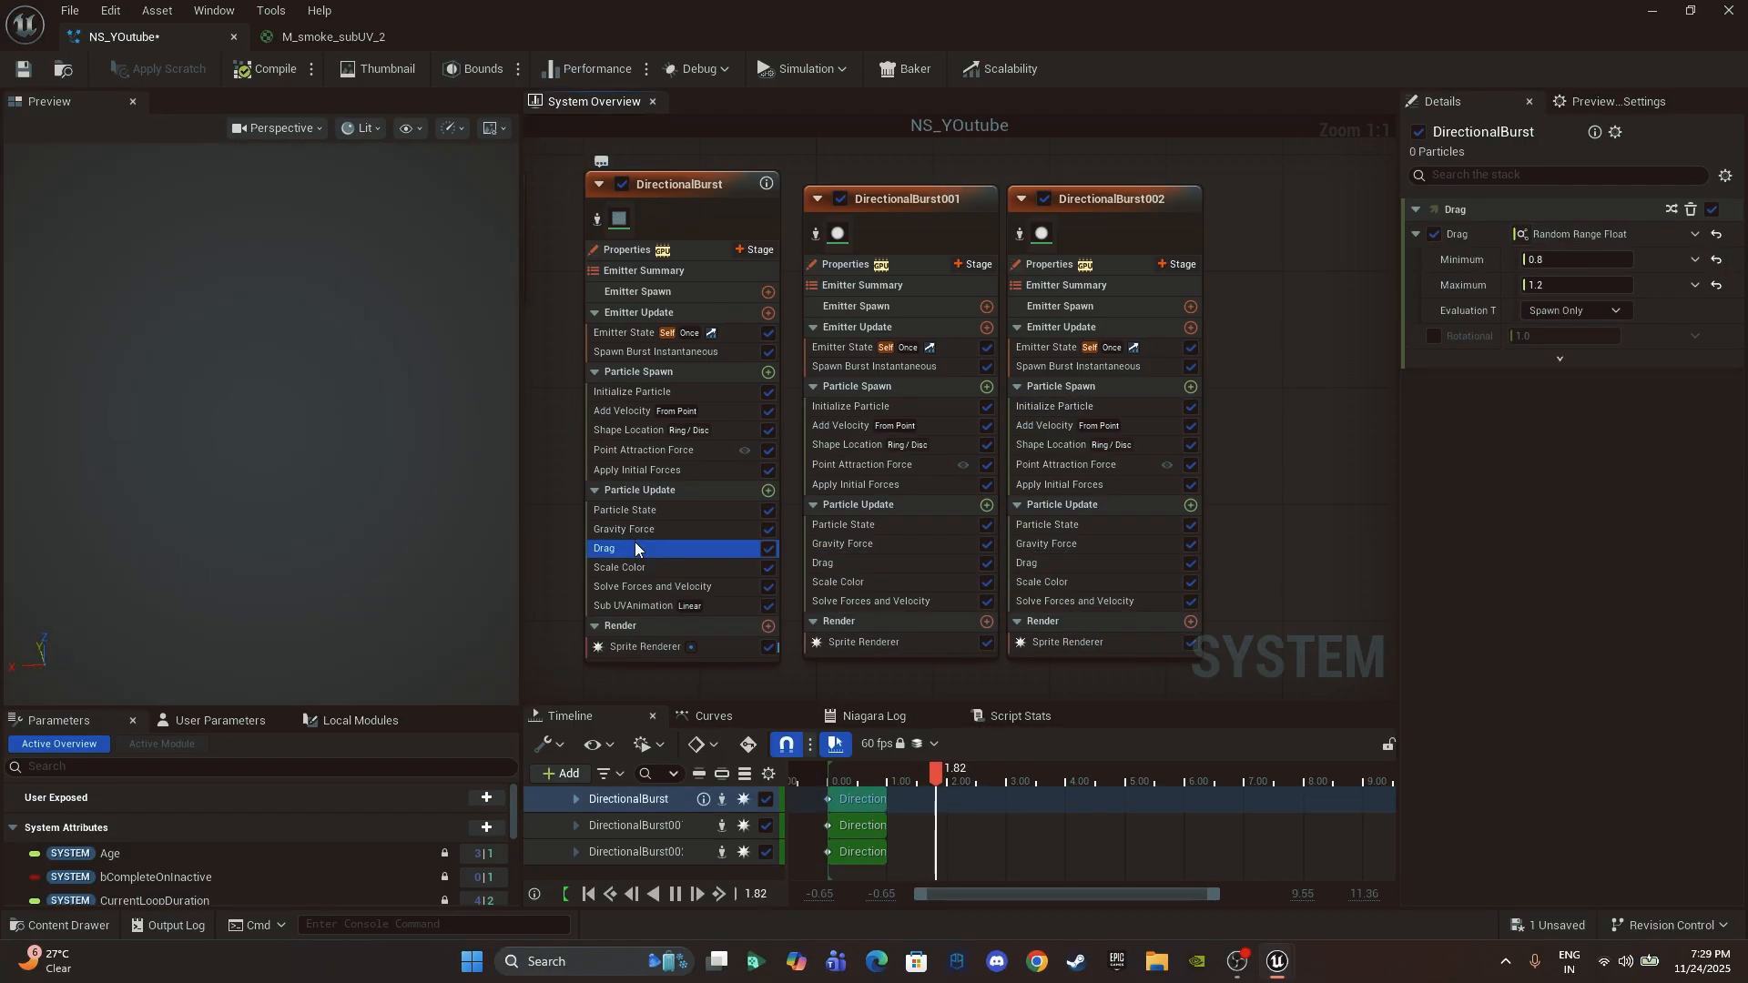
pyautogui.click(662, 473)
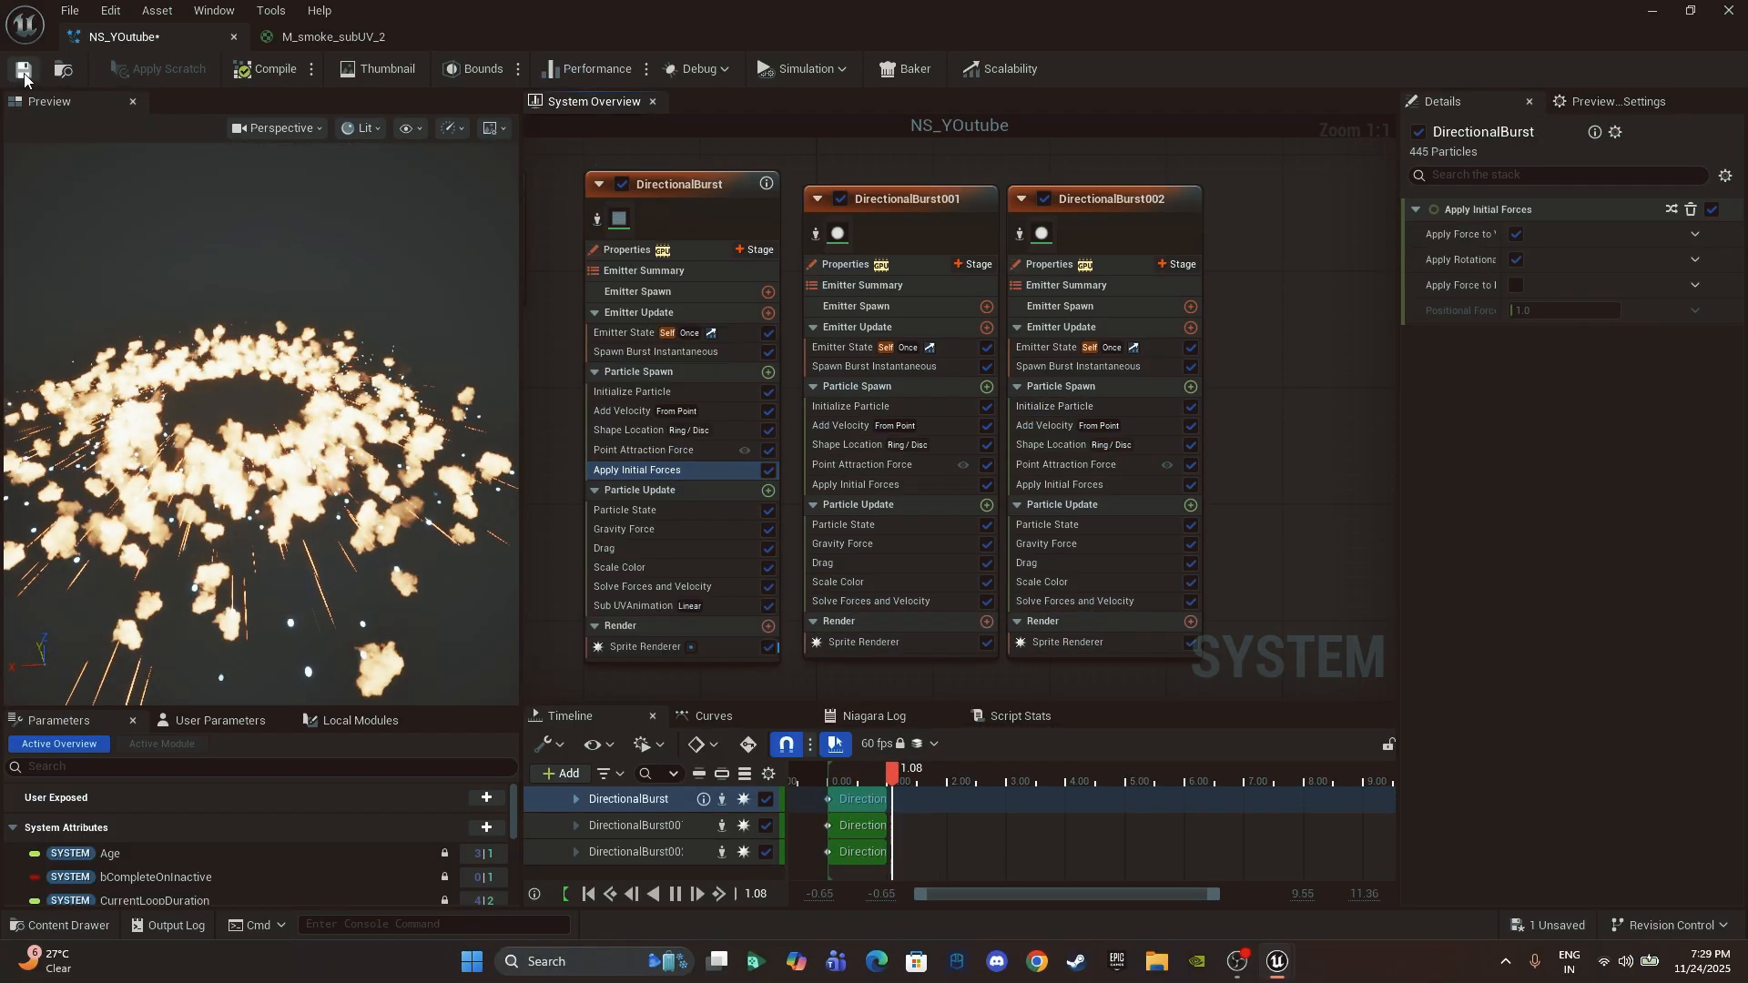
pyautogui.click(24, 71)
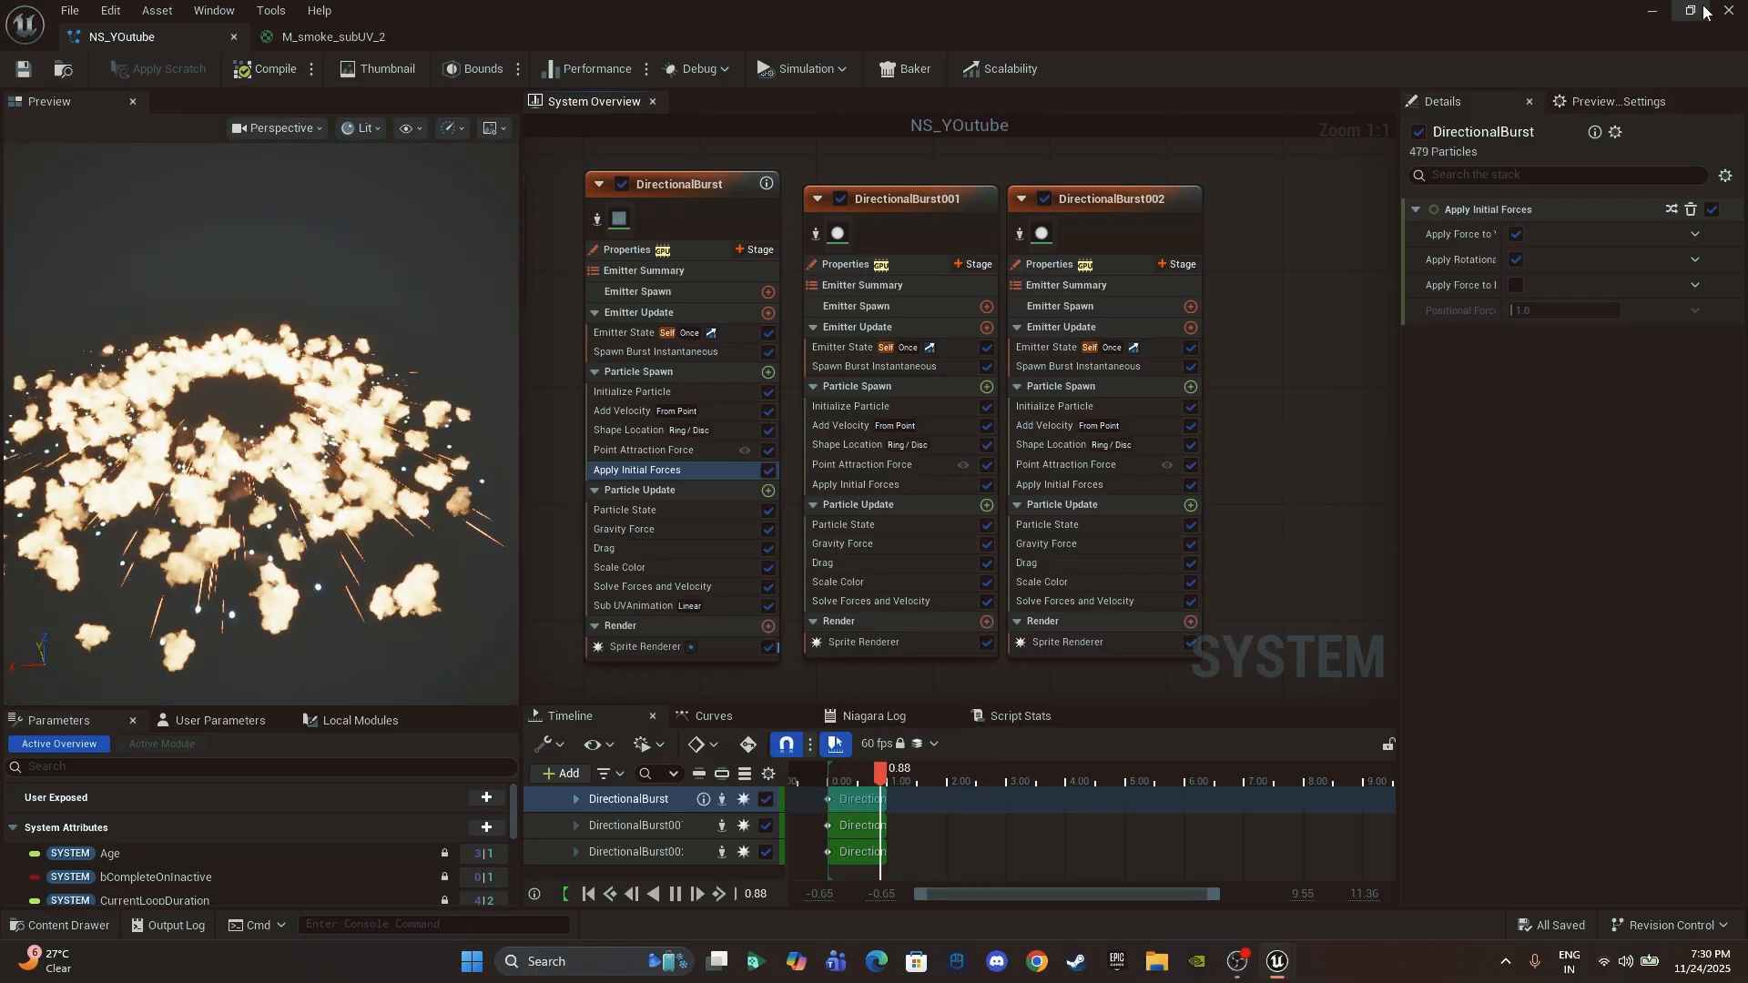
# Step: Return to the level and open the Niagara_System_Project folder among the project's content
pyautogui.click(1650, 17)
pyautogui.hotkey('ctrl', 'space')
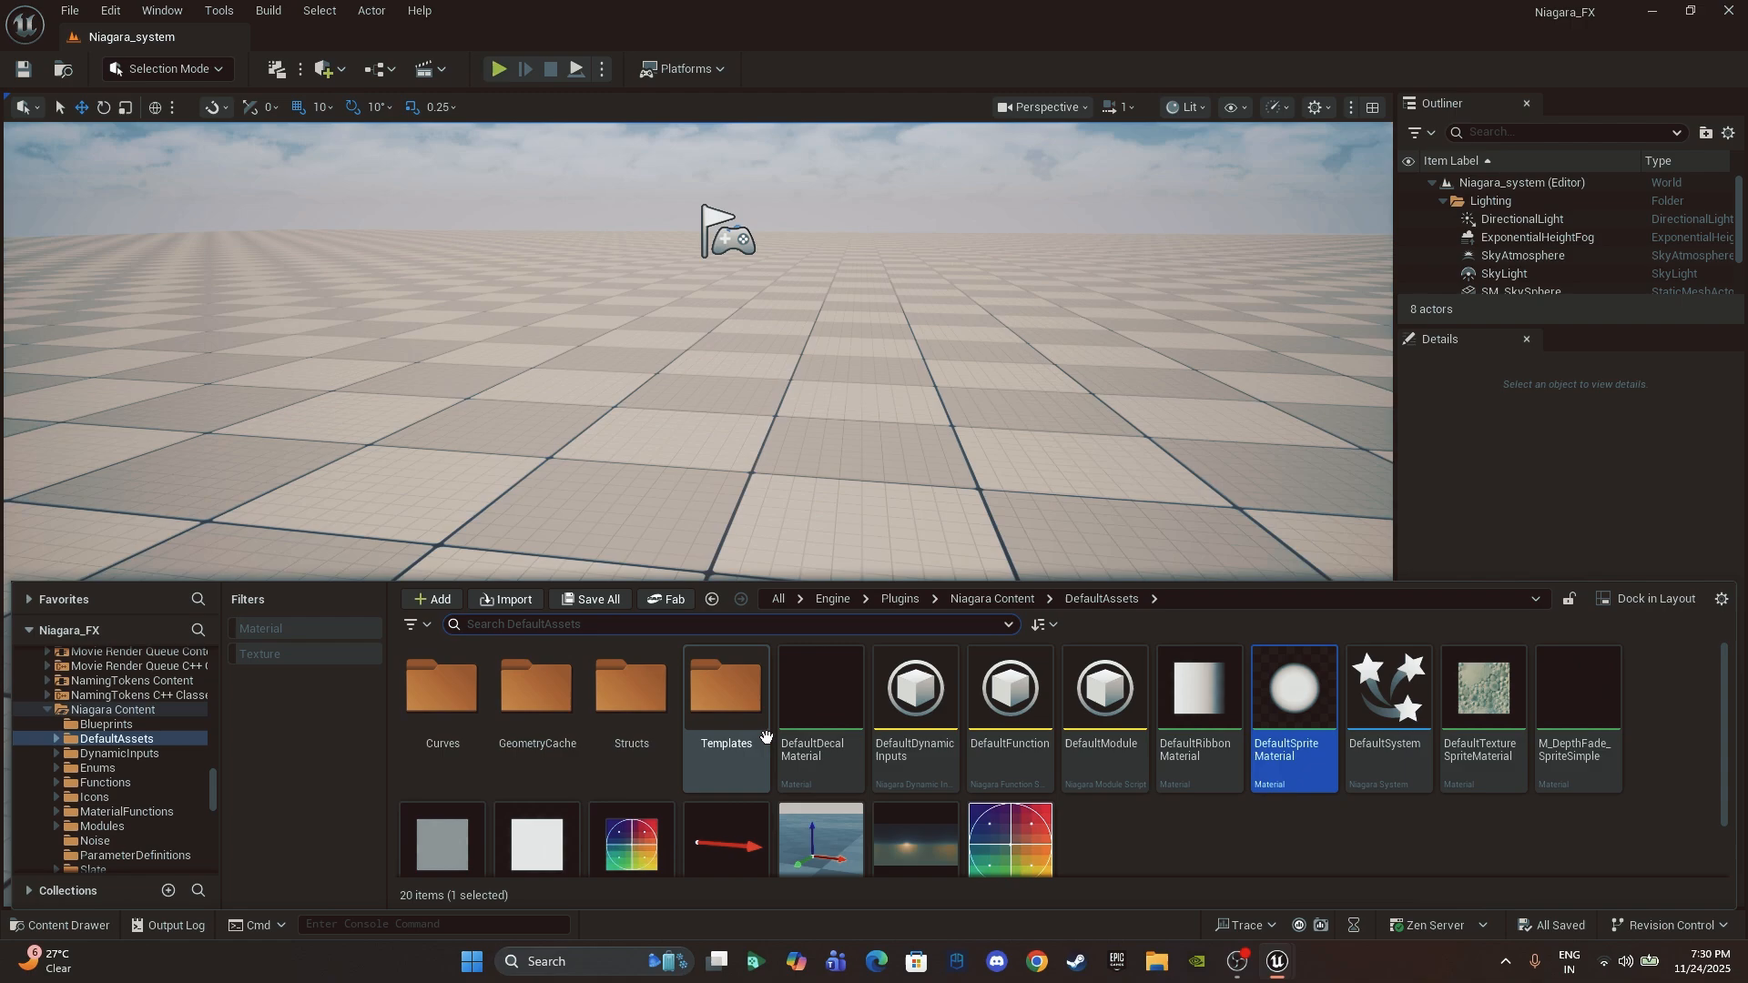
pyautogui.hotkey('ctrl', 'space')
pyautogui.hotkey('ctrl', 'space')
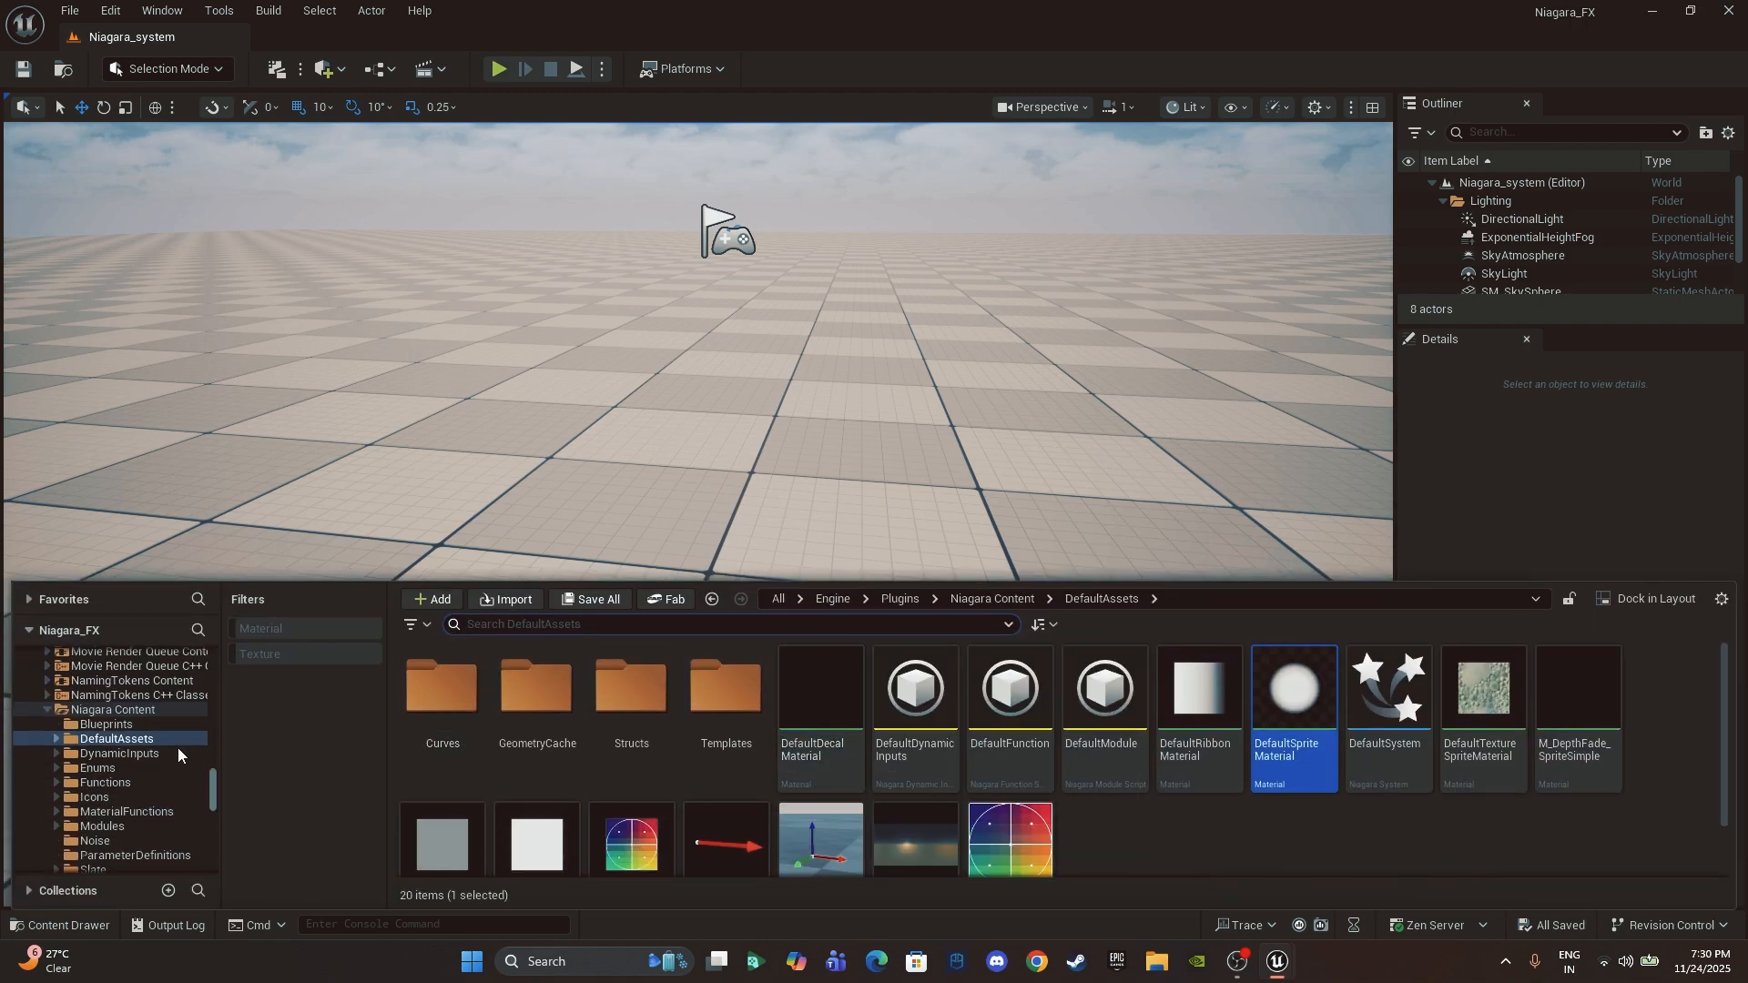
pyautogui.click(51, 711)
pyautogui.moveTo(211, 775); pyautogui.dragTo(222, 664)
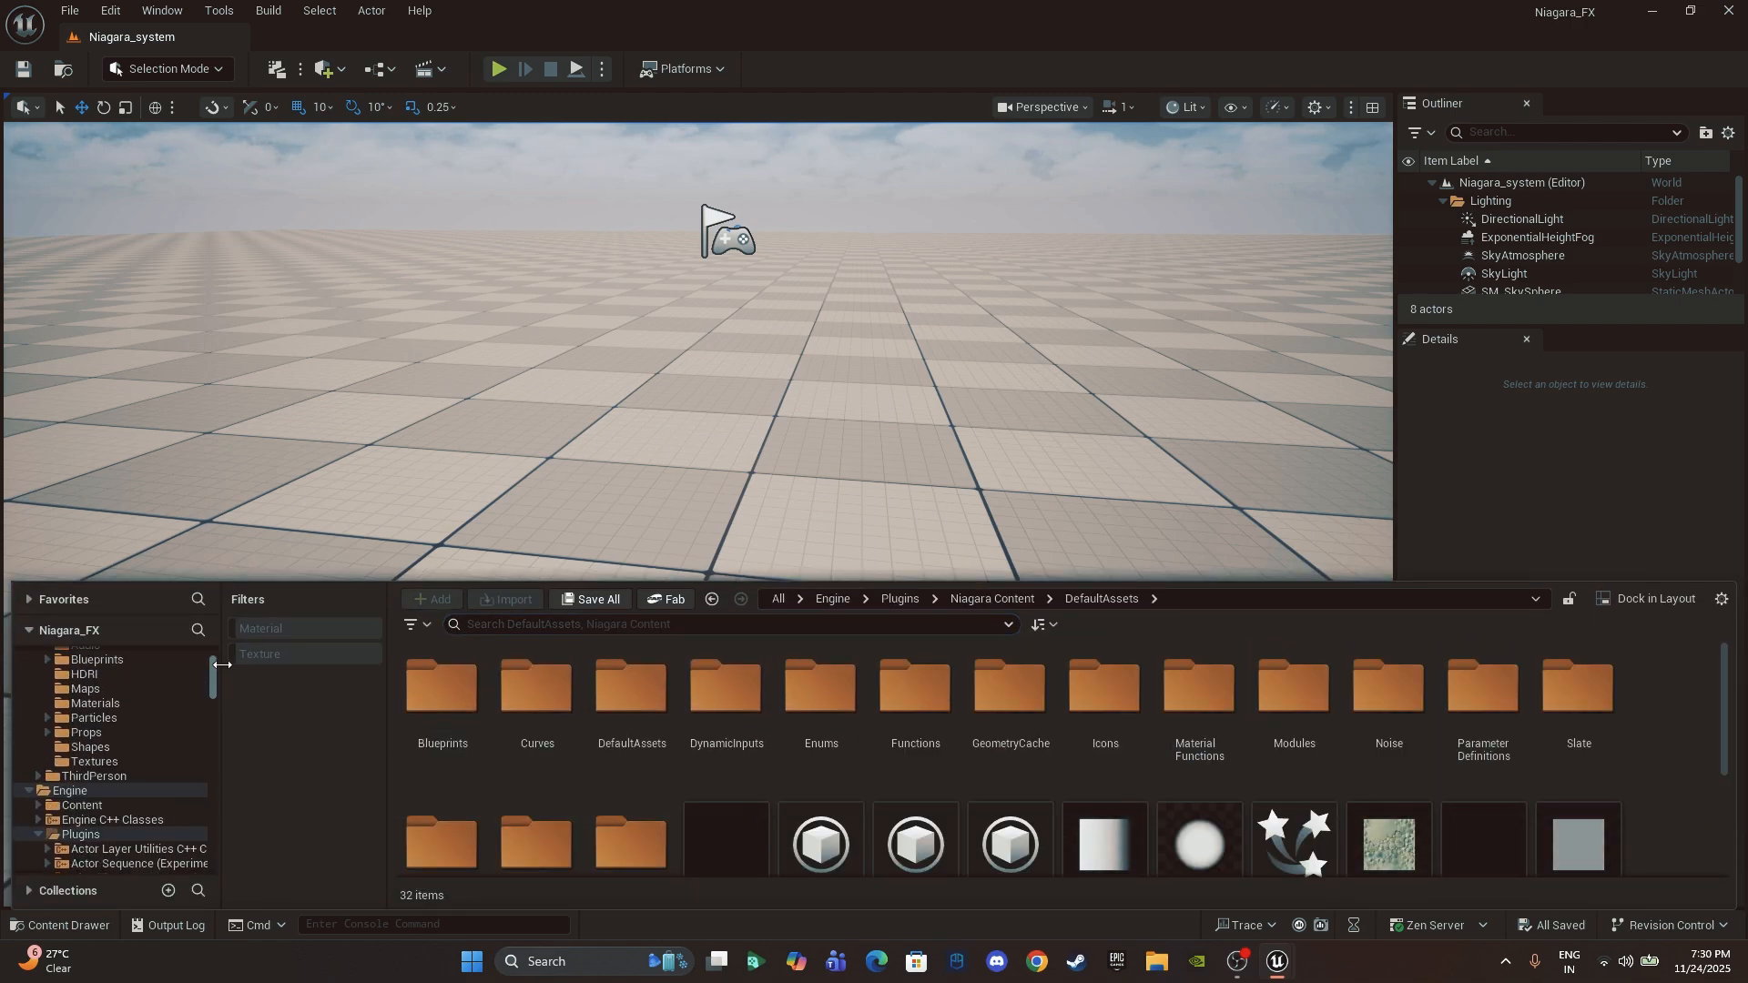
pyautogui.scroll(5, 210, 684)
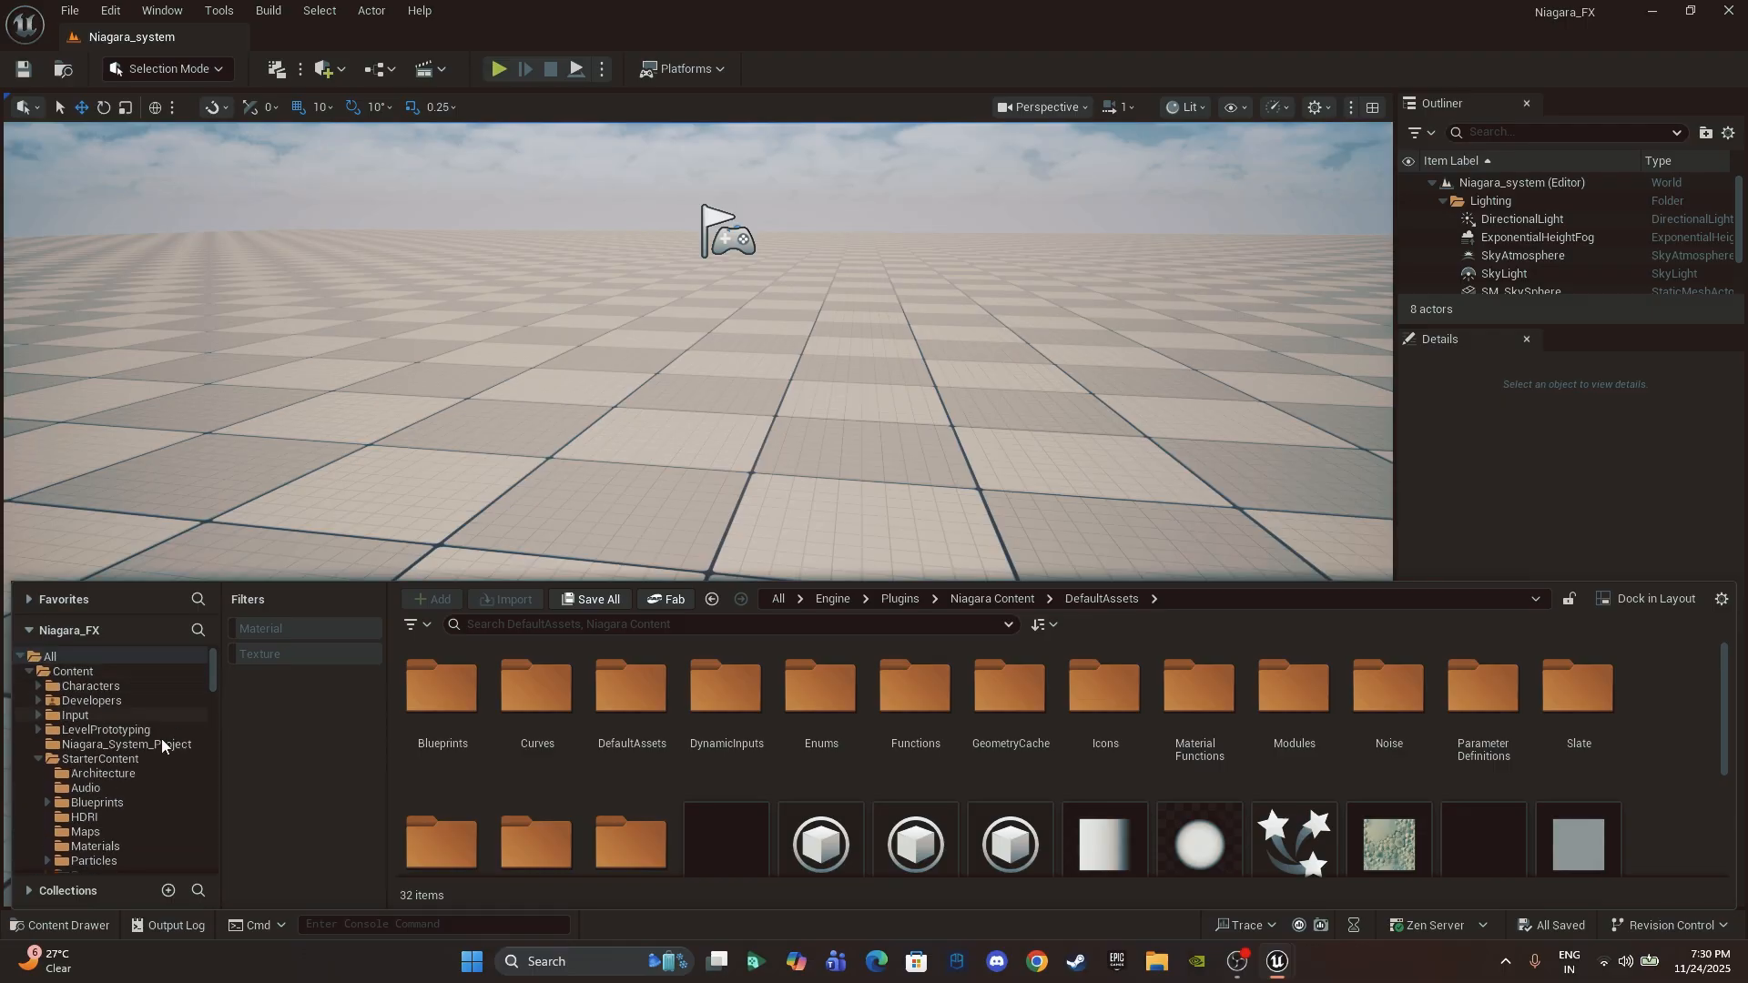
pyautogui.click(151, 744)
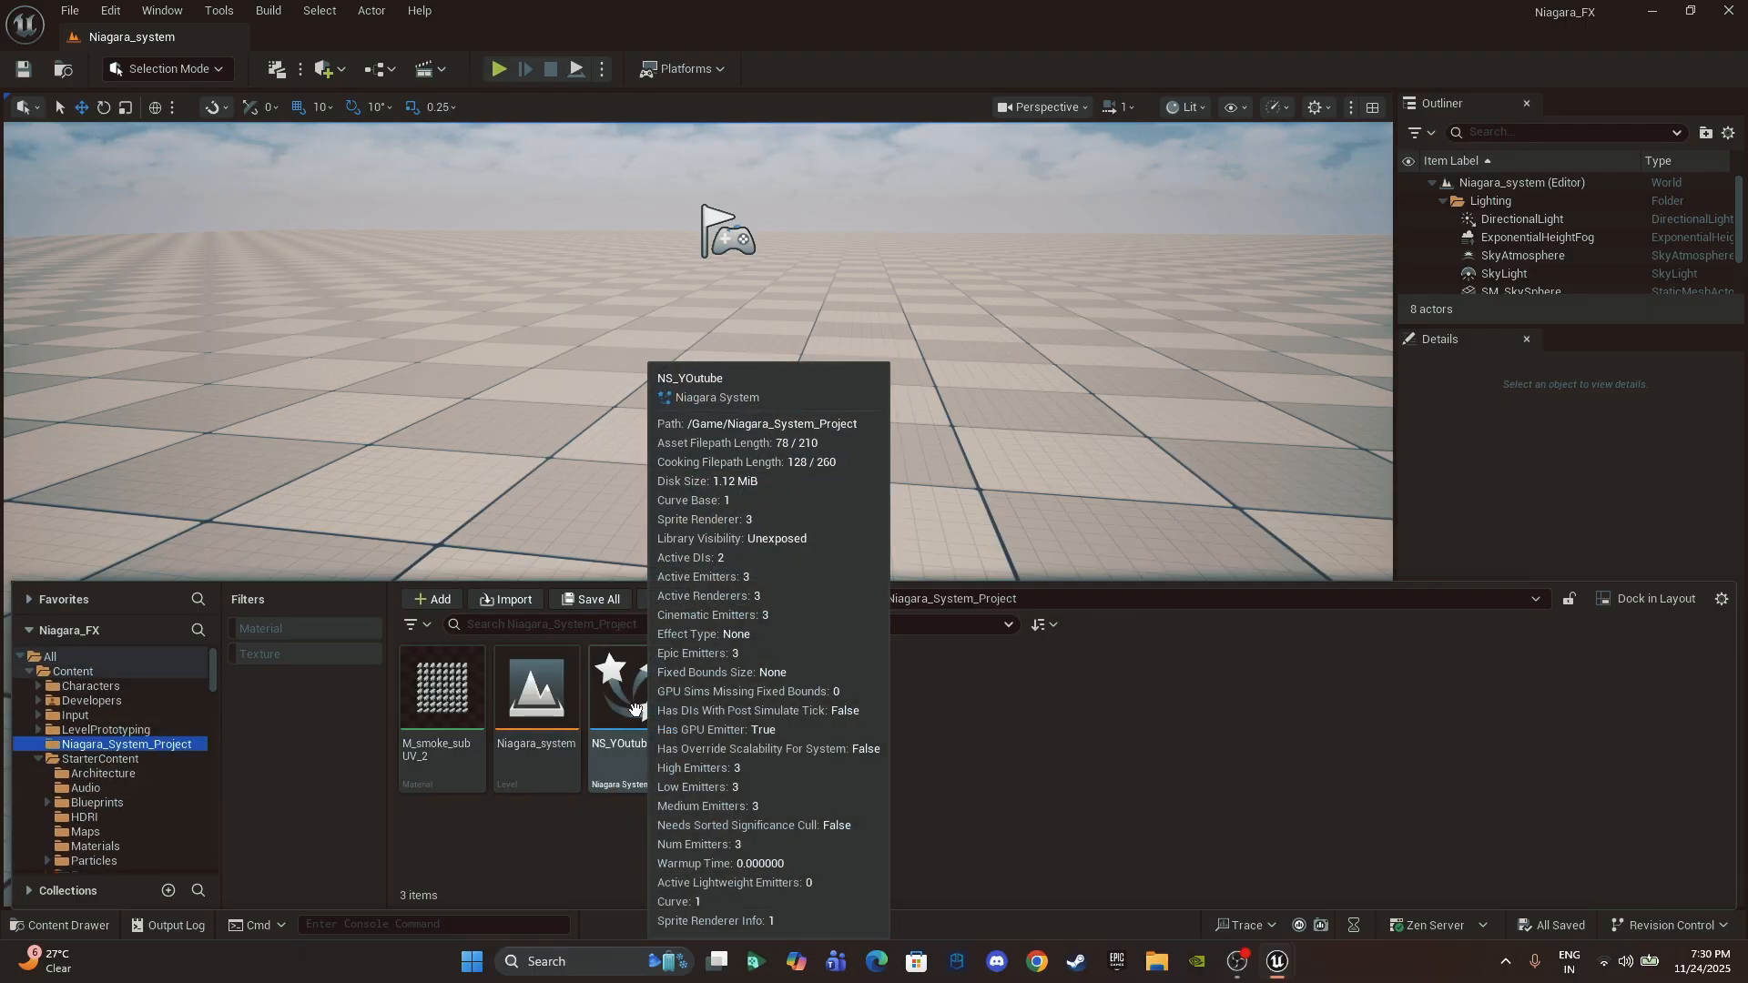
# Step: Place the NS_YOutube system in the level at about X -500, Y 70, Z 50 and select it
pyautogui.moveTo(626, 701); pyautogui.dragTo(692, 320)
pyautogui.click(903, 185)
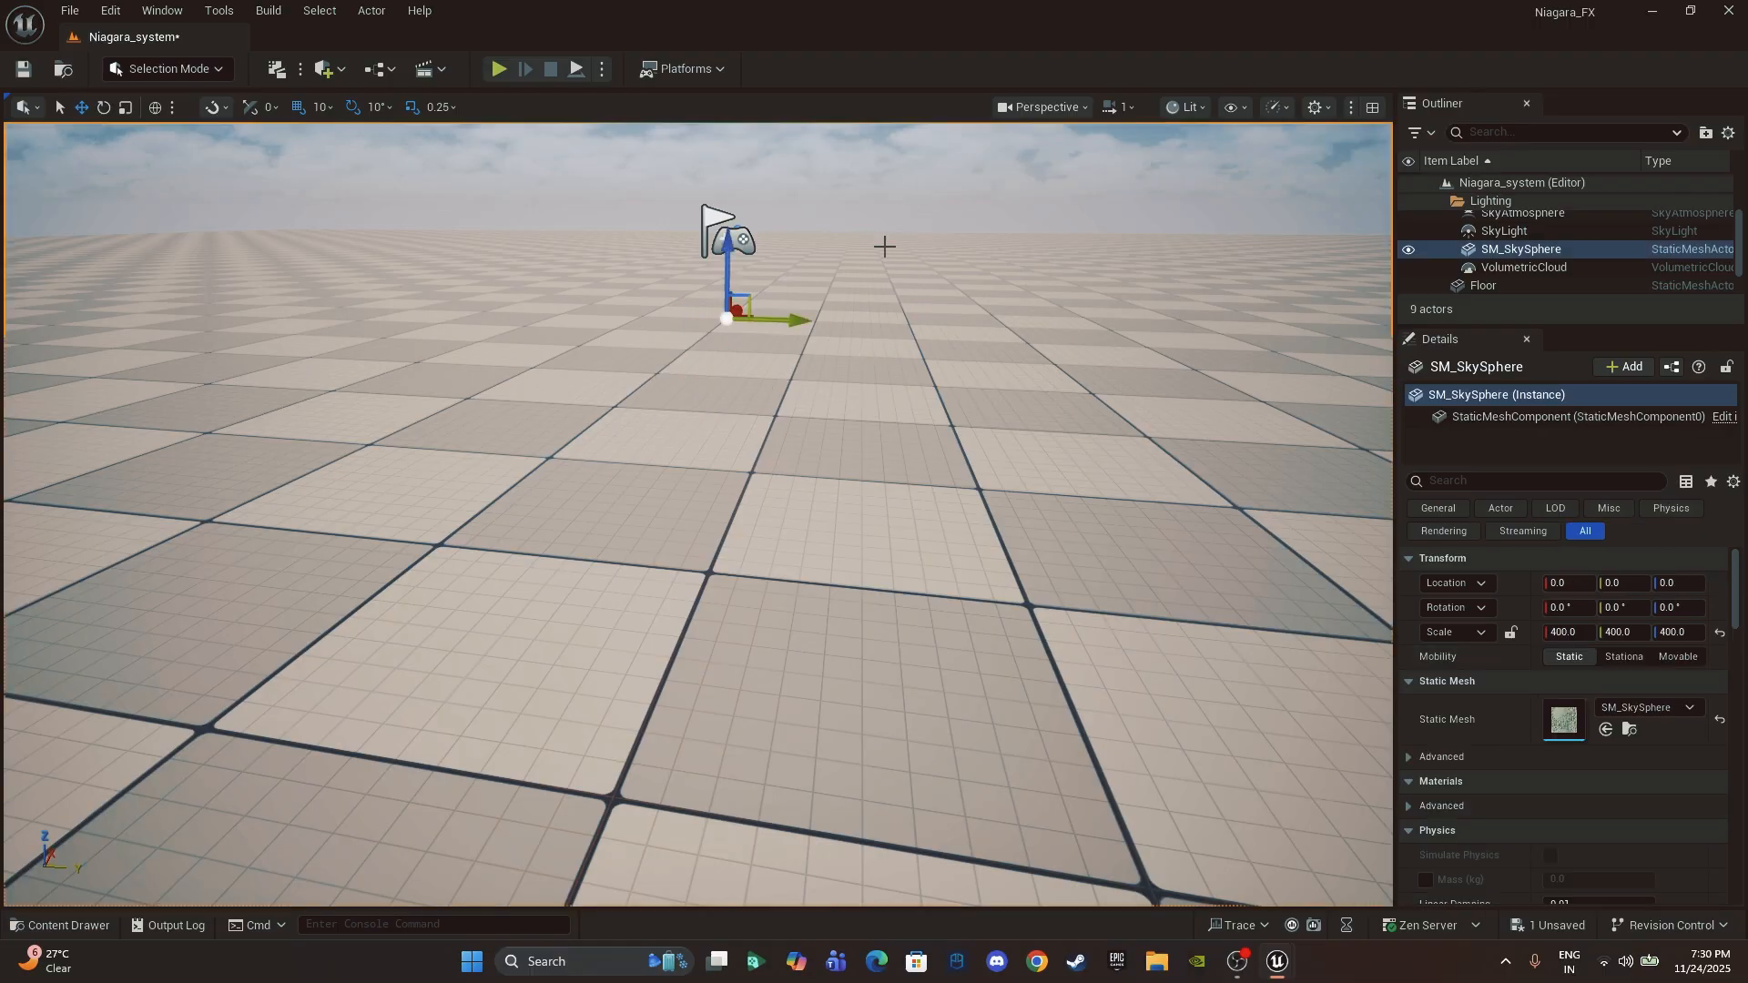
pyautogui.keyDown('alt'); pyautogui.moveTo(883, 246); pyautogui.dragTo(847, 259); pyautogui.keyUp('alt')
pyautogui.keyDown('alt'); pyautogui.moveTo(652, 461); pyautogui.dragTo(674, 460); pyautogui.keyUp('alt')
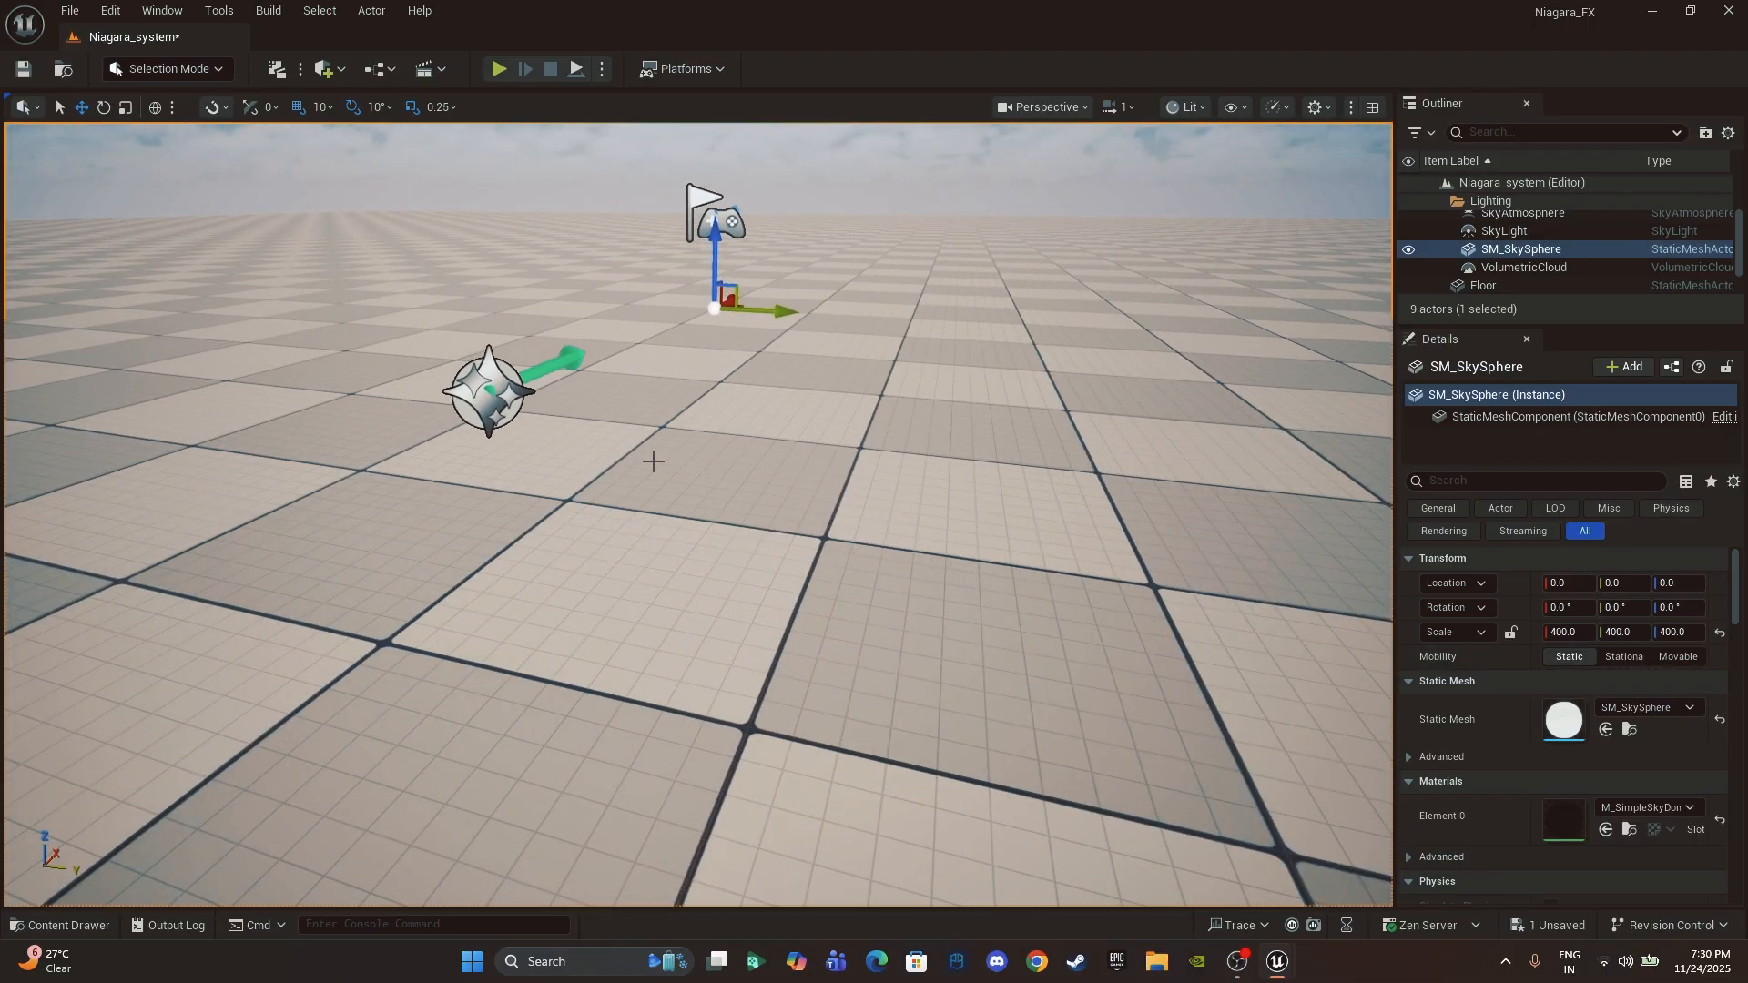
pyautogui.click(489, 393)
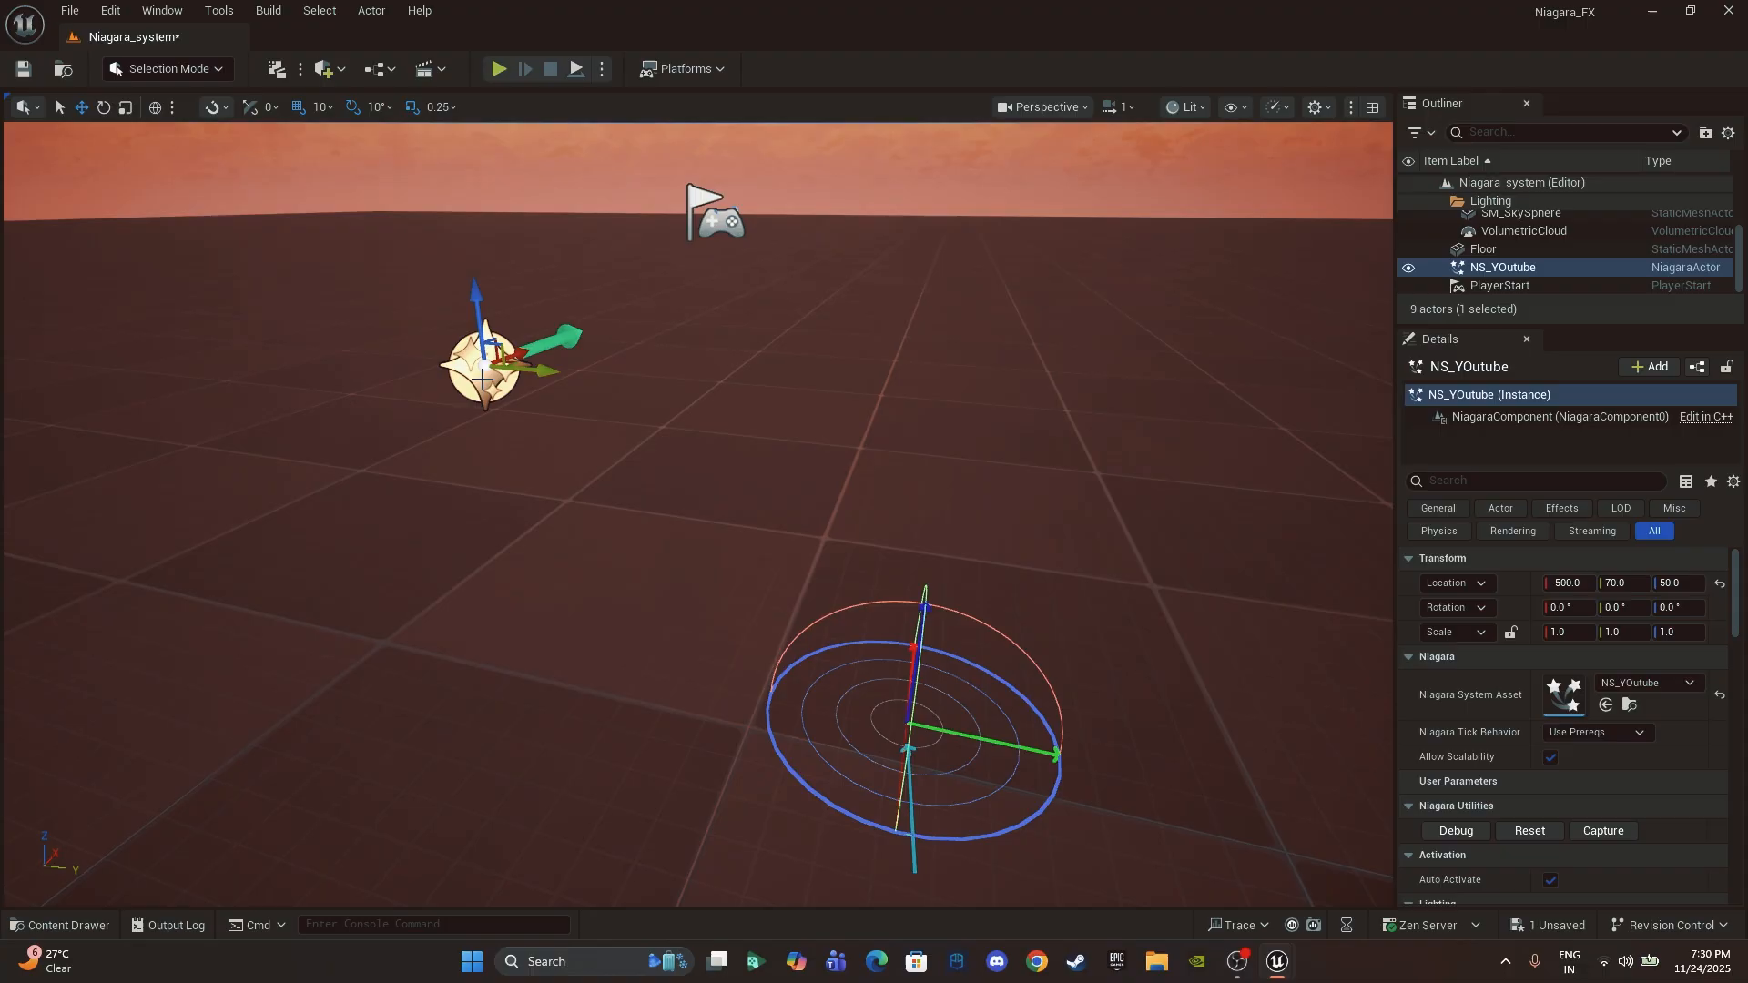
pyautogui.click(663, 421)
pyautogui.keyDown('alt'); pyautogui.moveTo(663, 421); pyautogui.dragTo(701, 424); pyautogui.keyUp('alt')
pyautogui.click(796, 385)
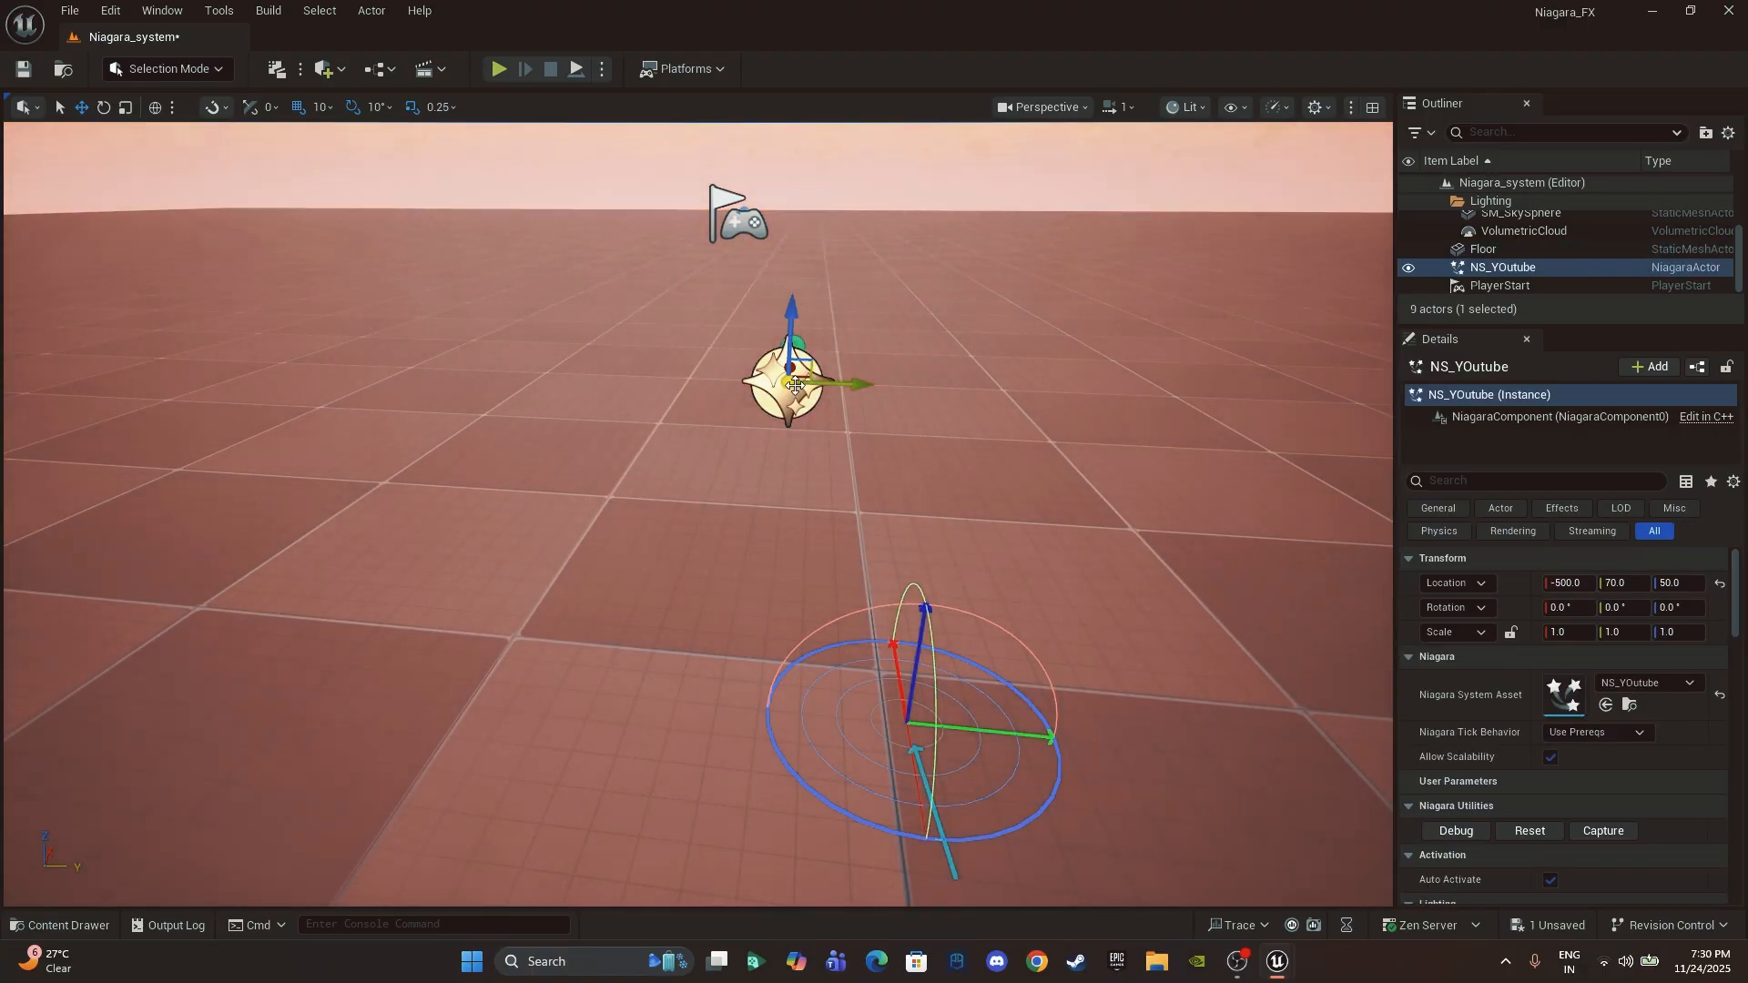
# Step: Reopen NS_YOutube for editing and set DirectionalBurst's loop behavior to Infinite
pyautogui.hotkey('ctrl', 'space')
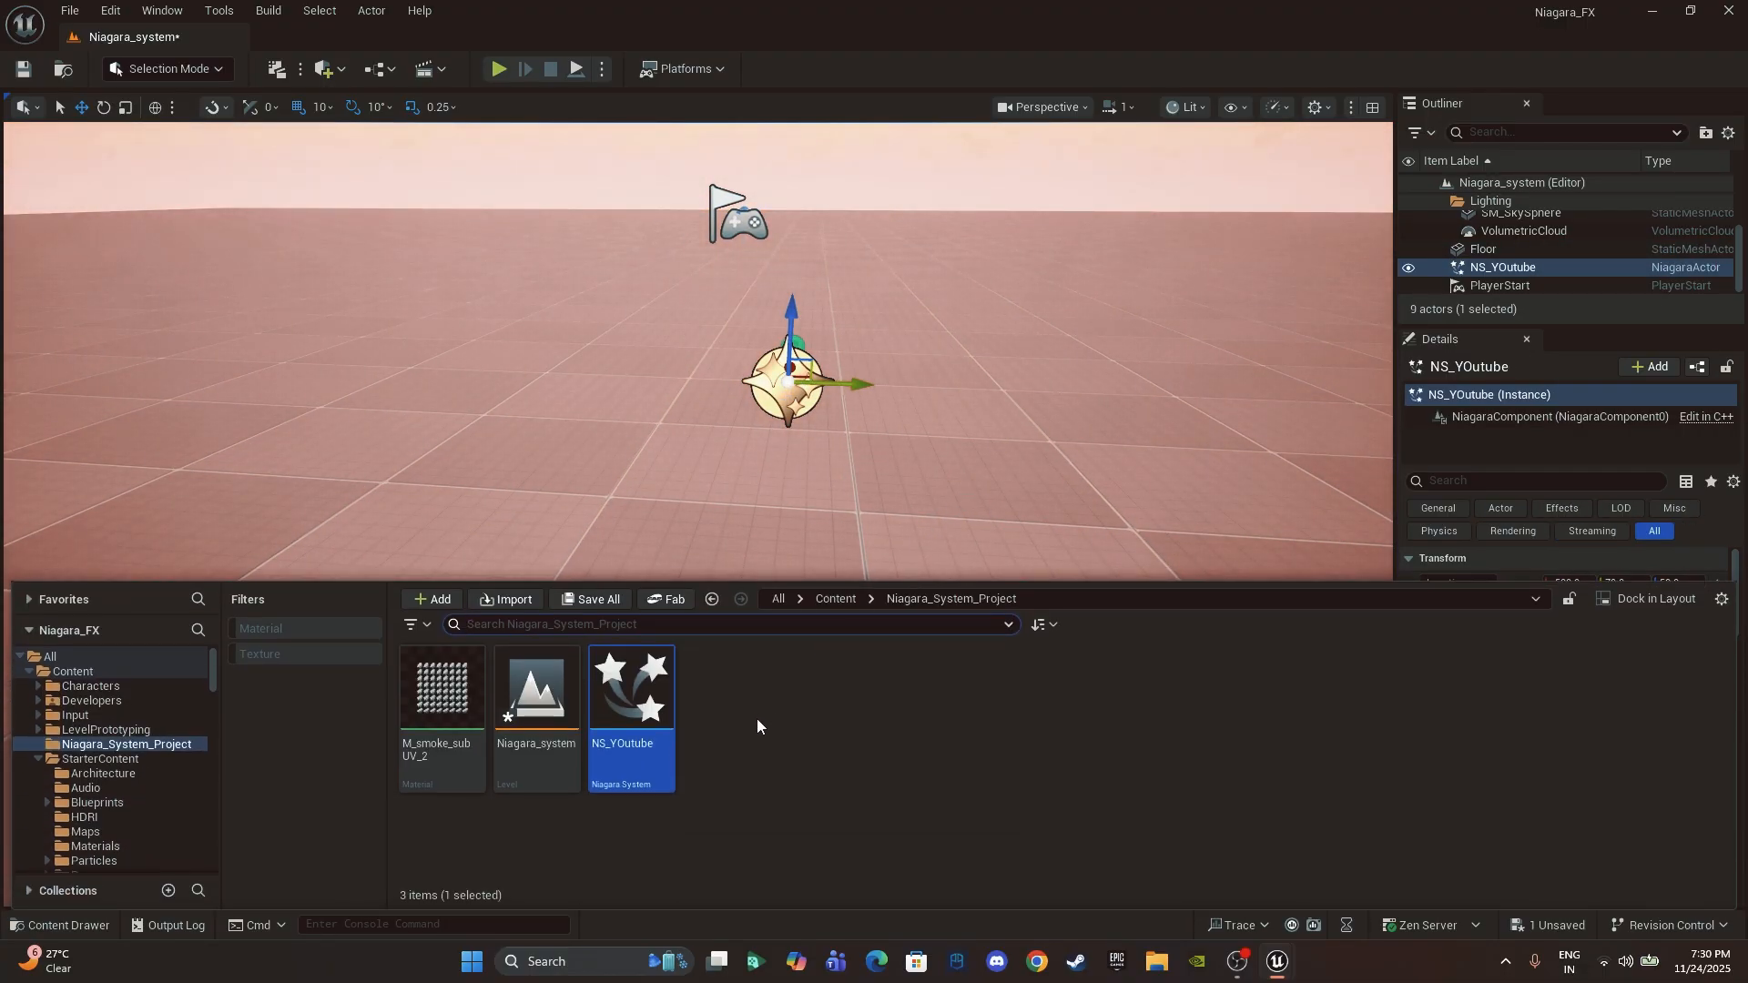
pyautogui.doubleClick(650, 692)
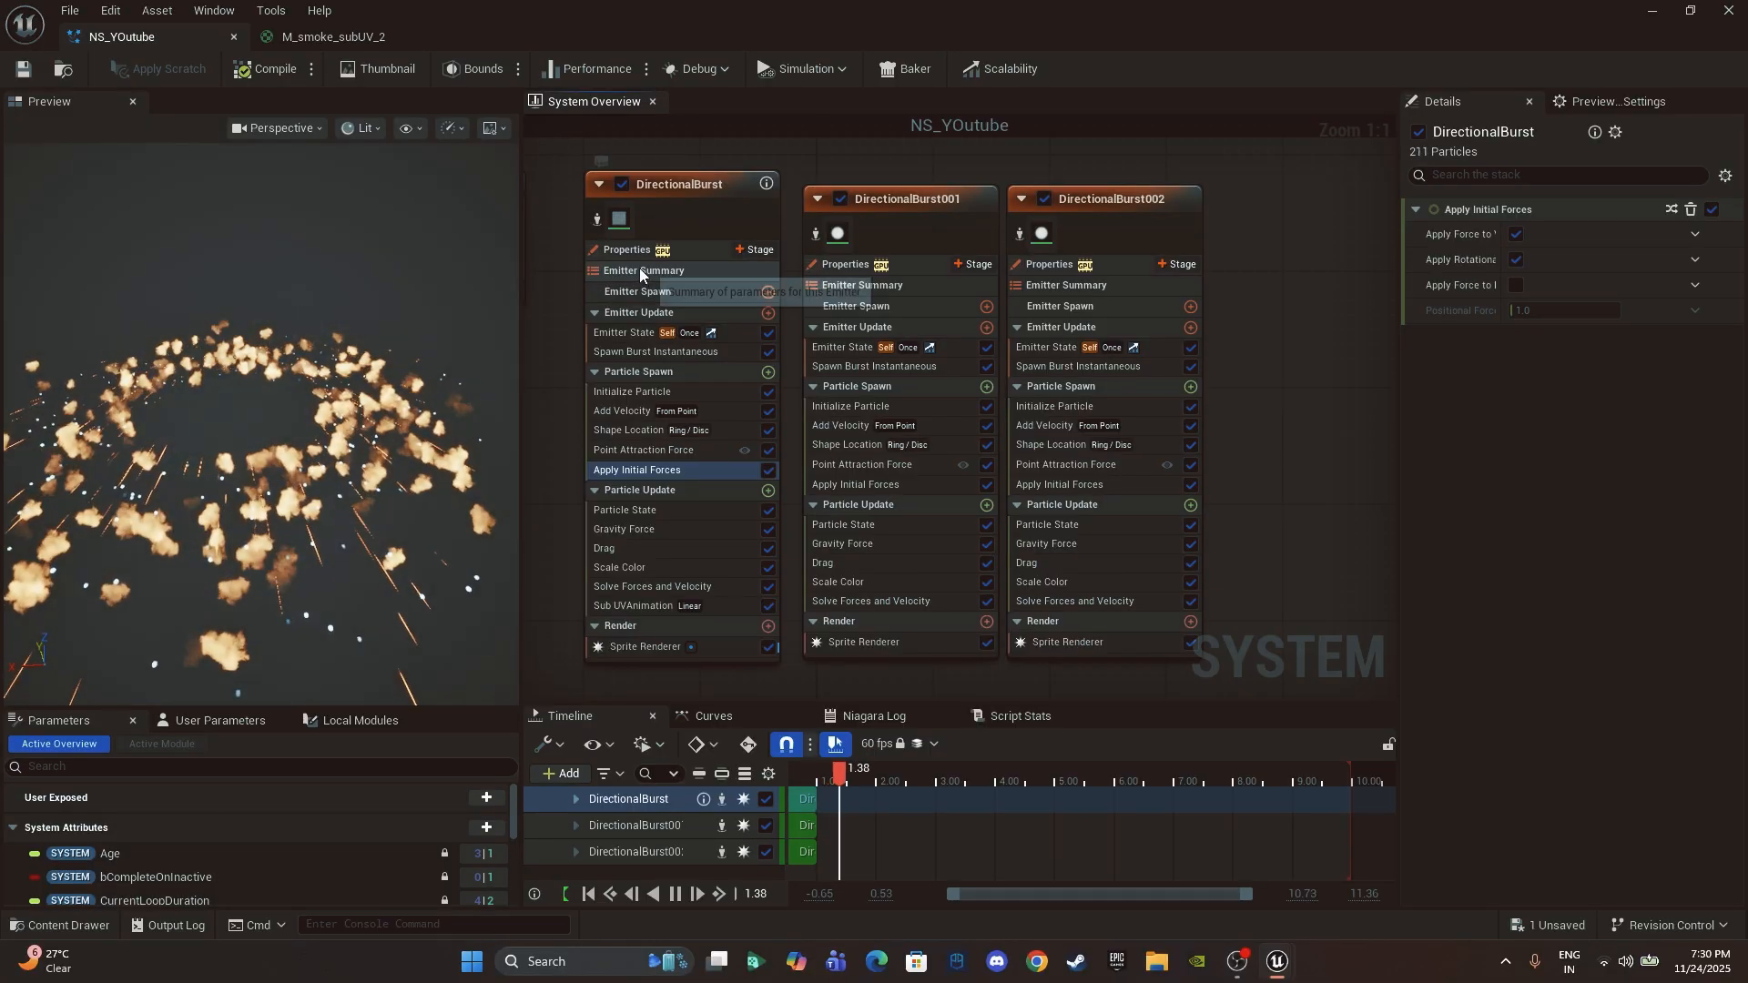
pyautogui.click(626, 251)
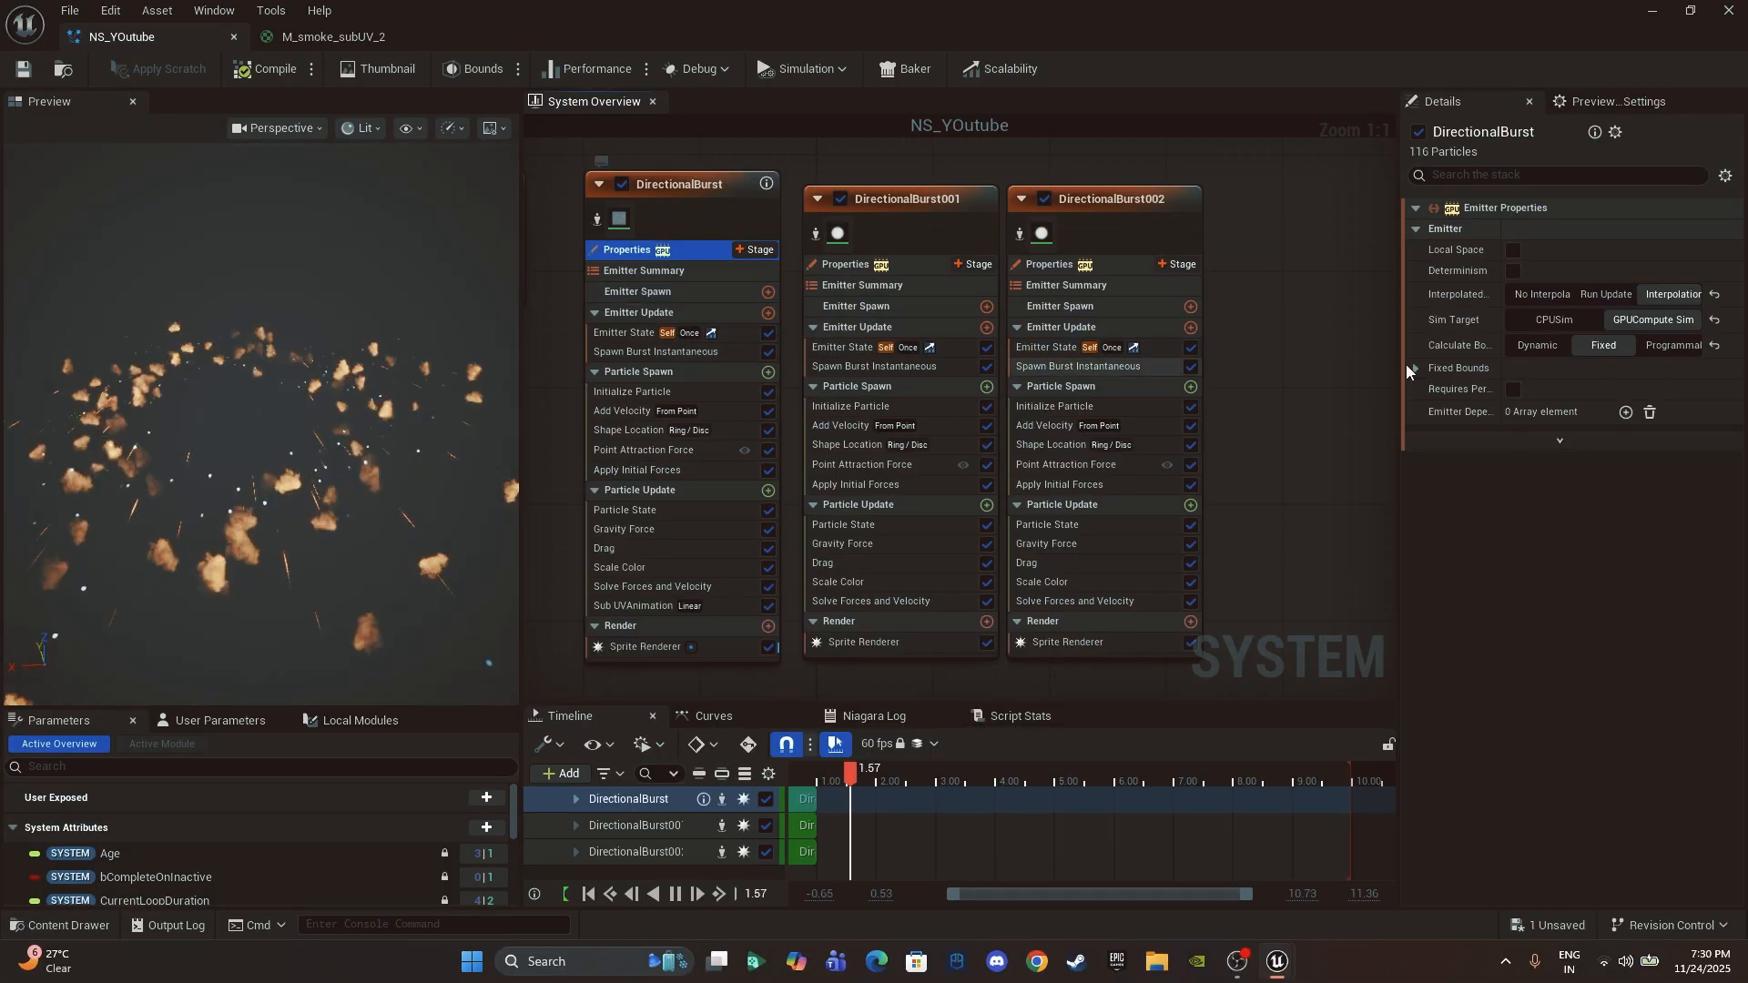
pyautogui.click(620, 351)
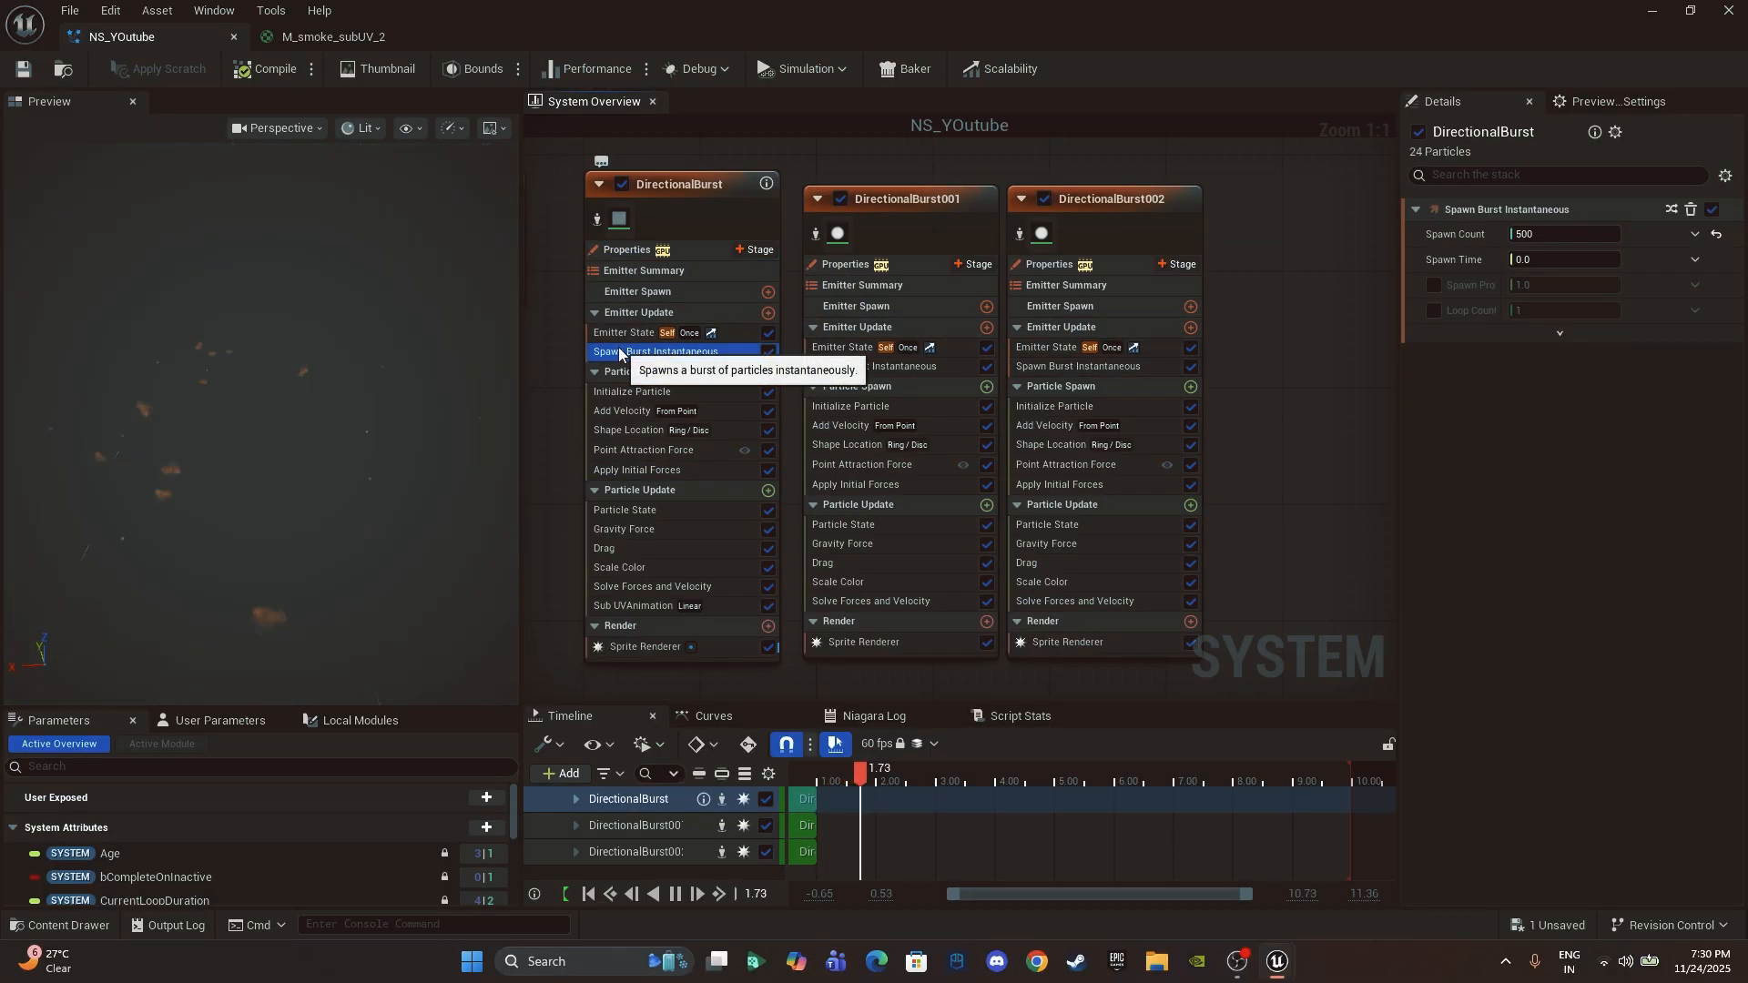
pyautogui.click(621, 334)
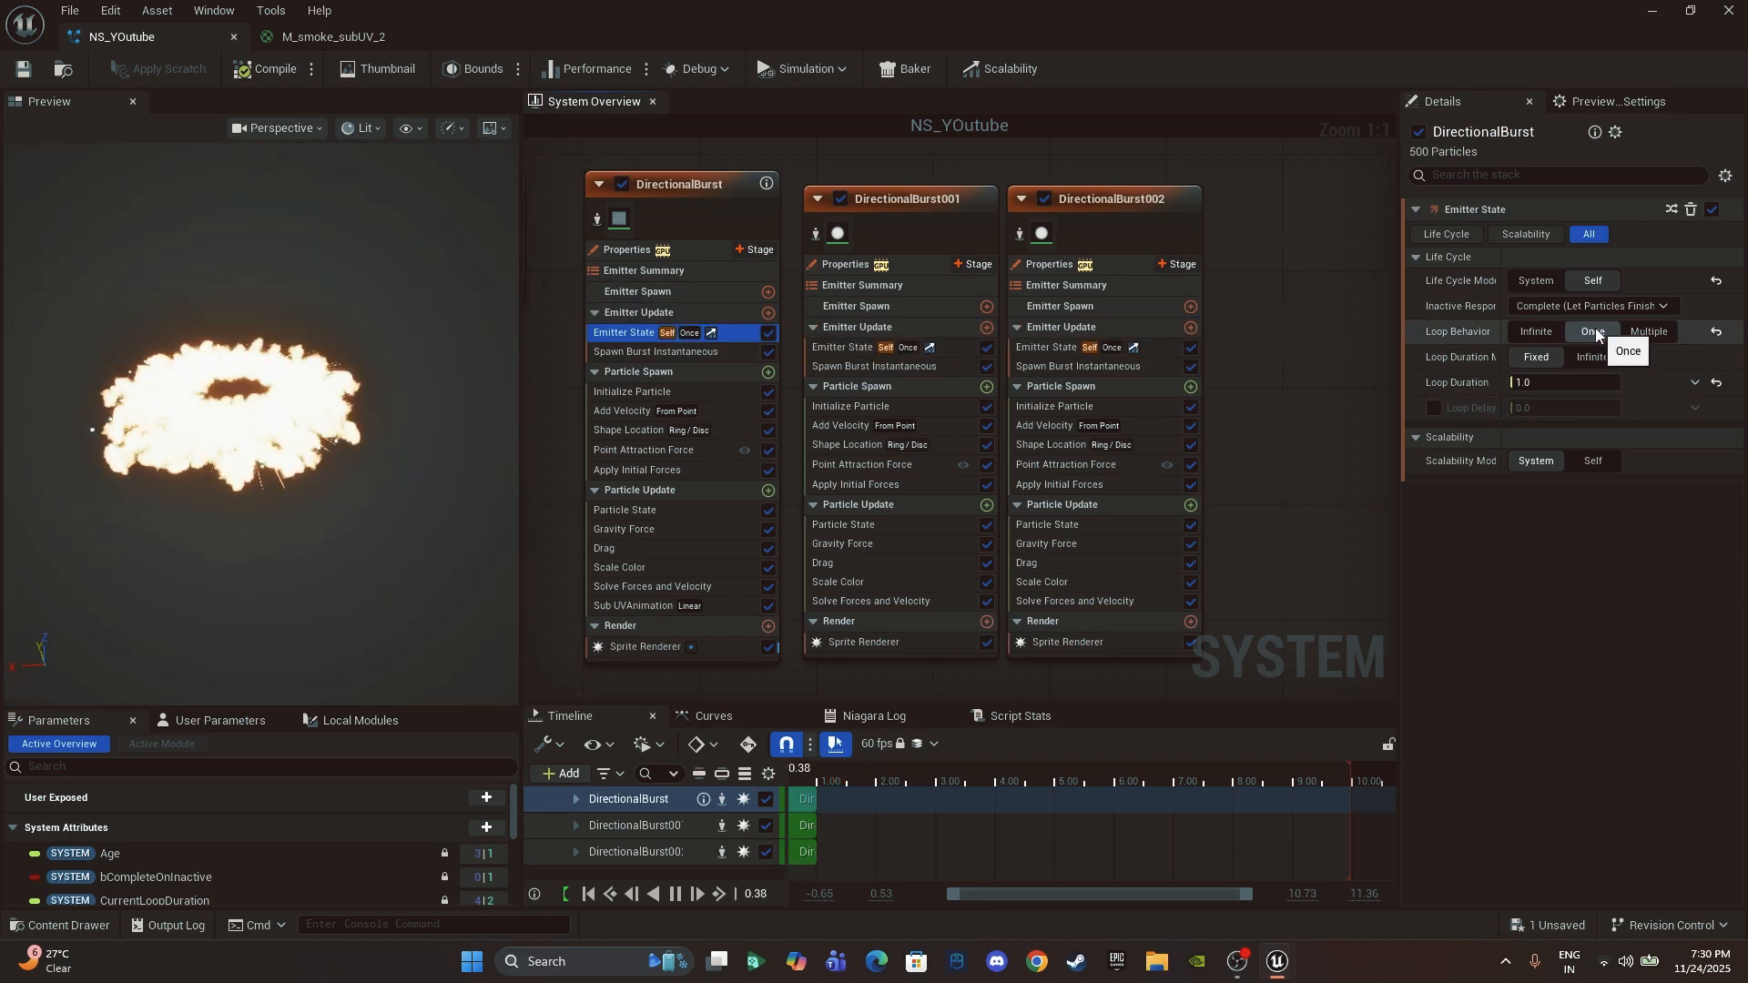
pyautogui.click(1535, 332)
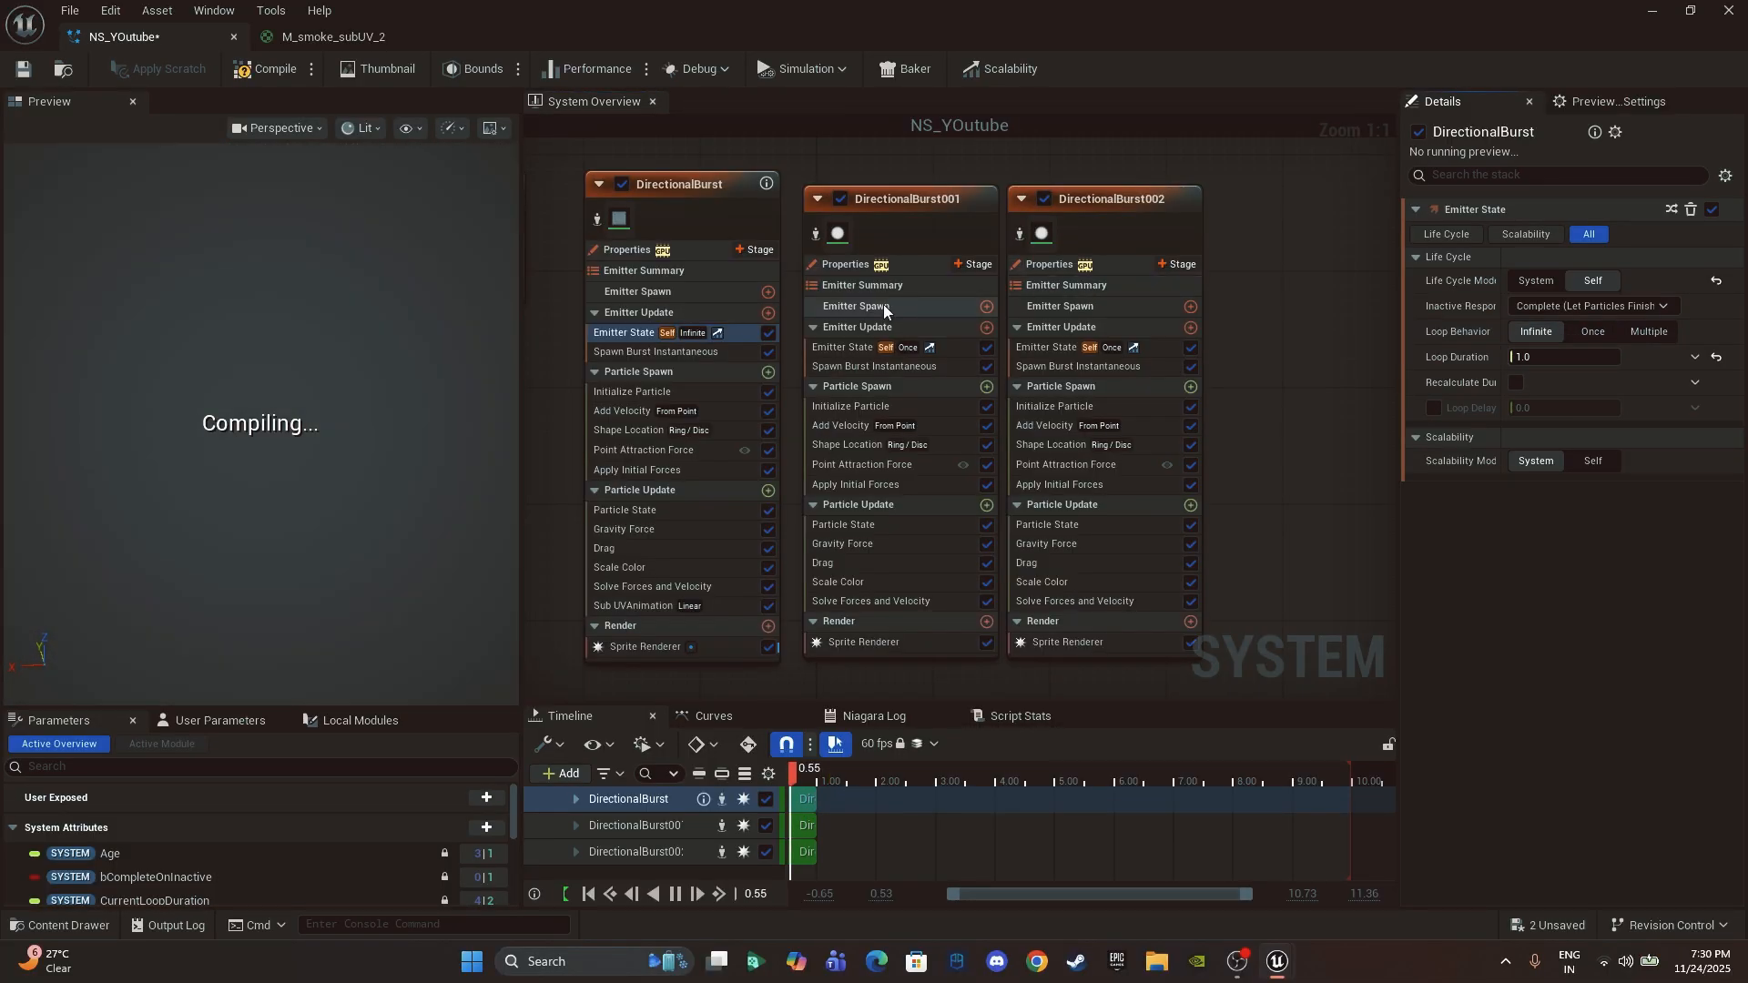
# Step: Set the loop behavior of DirectionalBurst001 and DirectionalBurst002 to Infinite
pyautogui.click(865, 347)
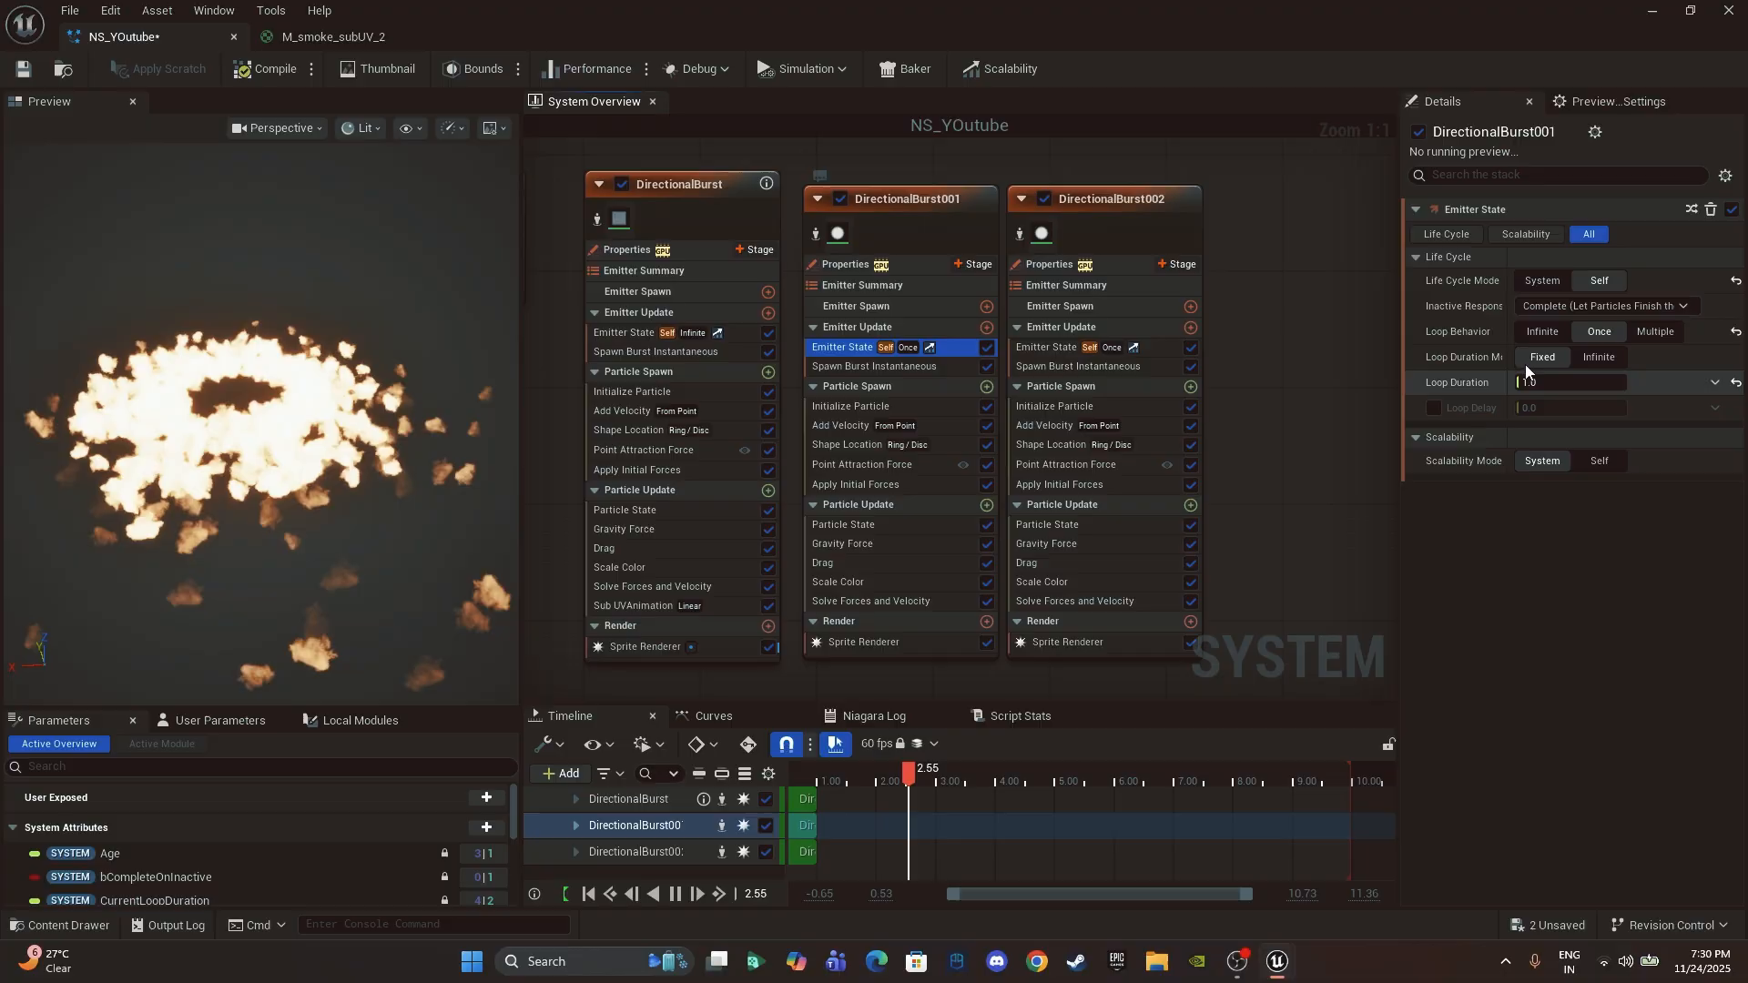
pyautogui.click(1131, 330)
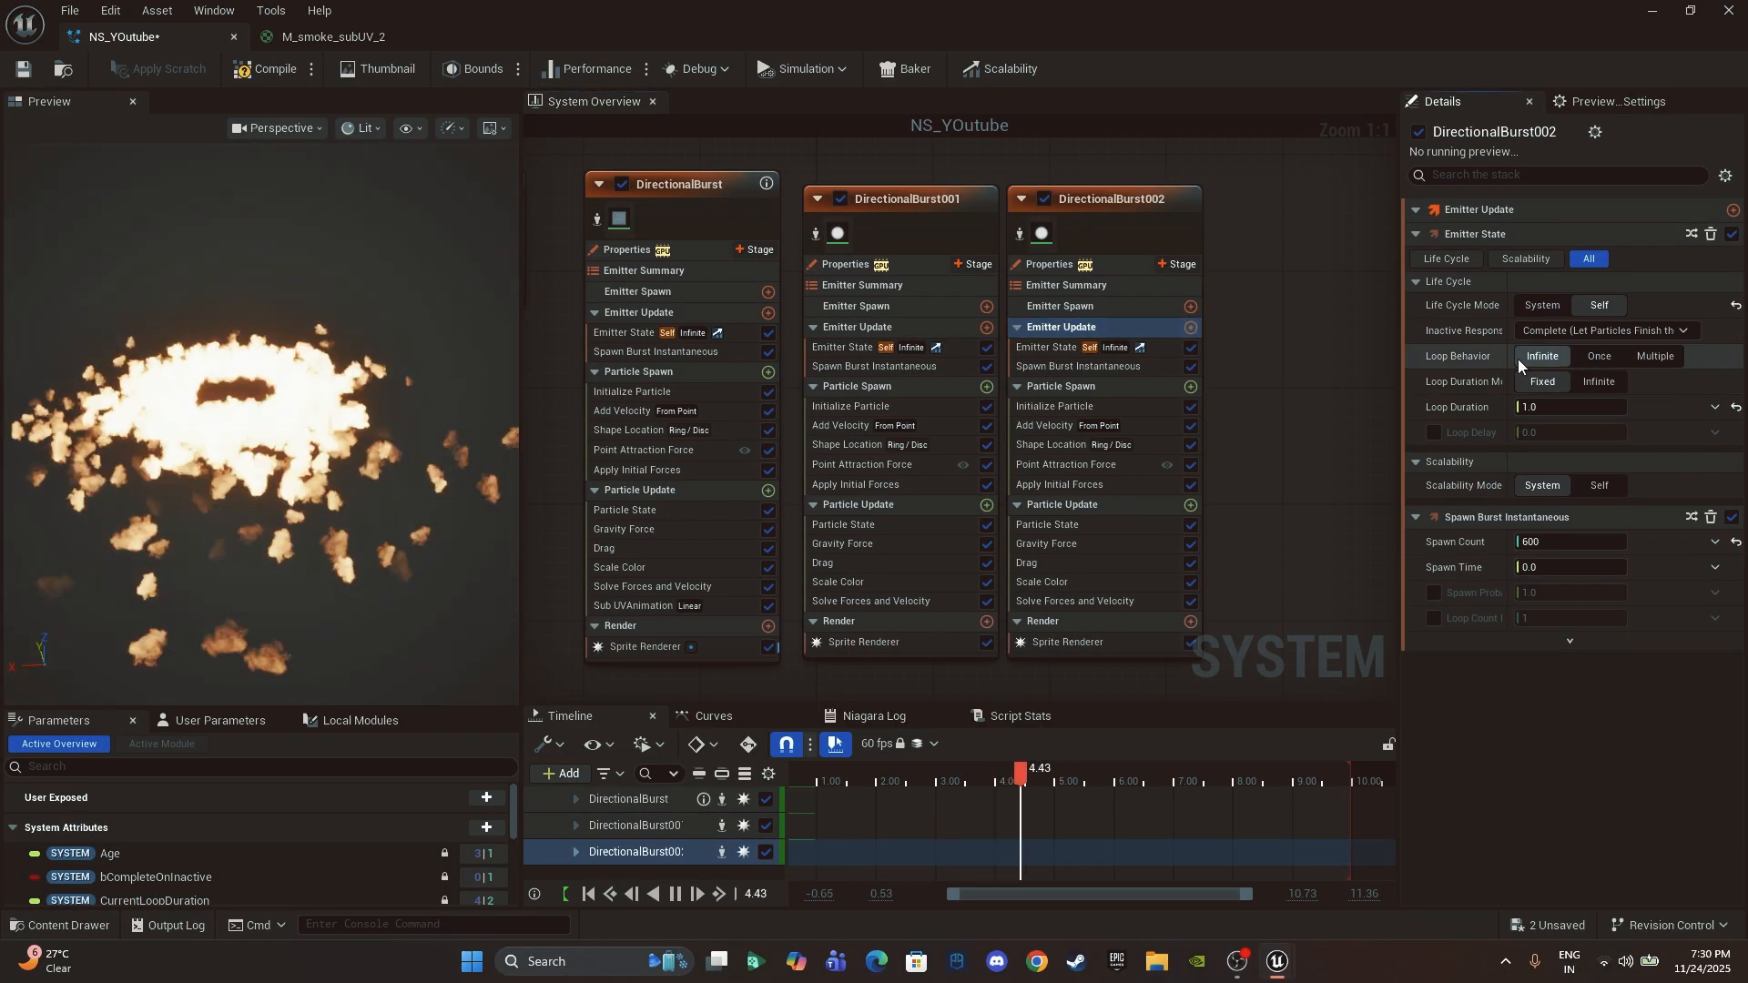
# Step: Keep DirectionalBurst002's loop behavior on Infinite, save NS_YOutube and return to the level
pyautogui.click(1518, 358)
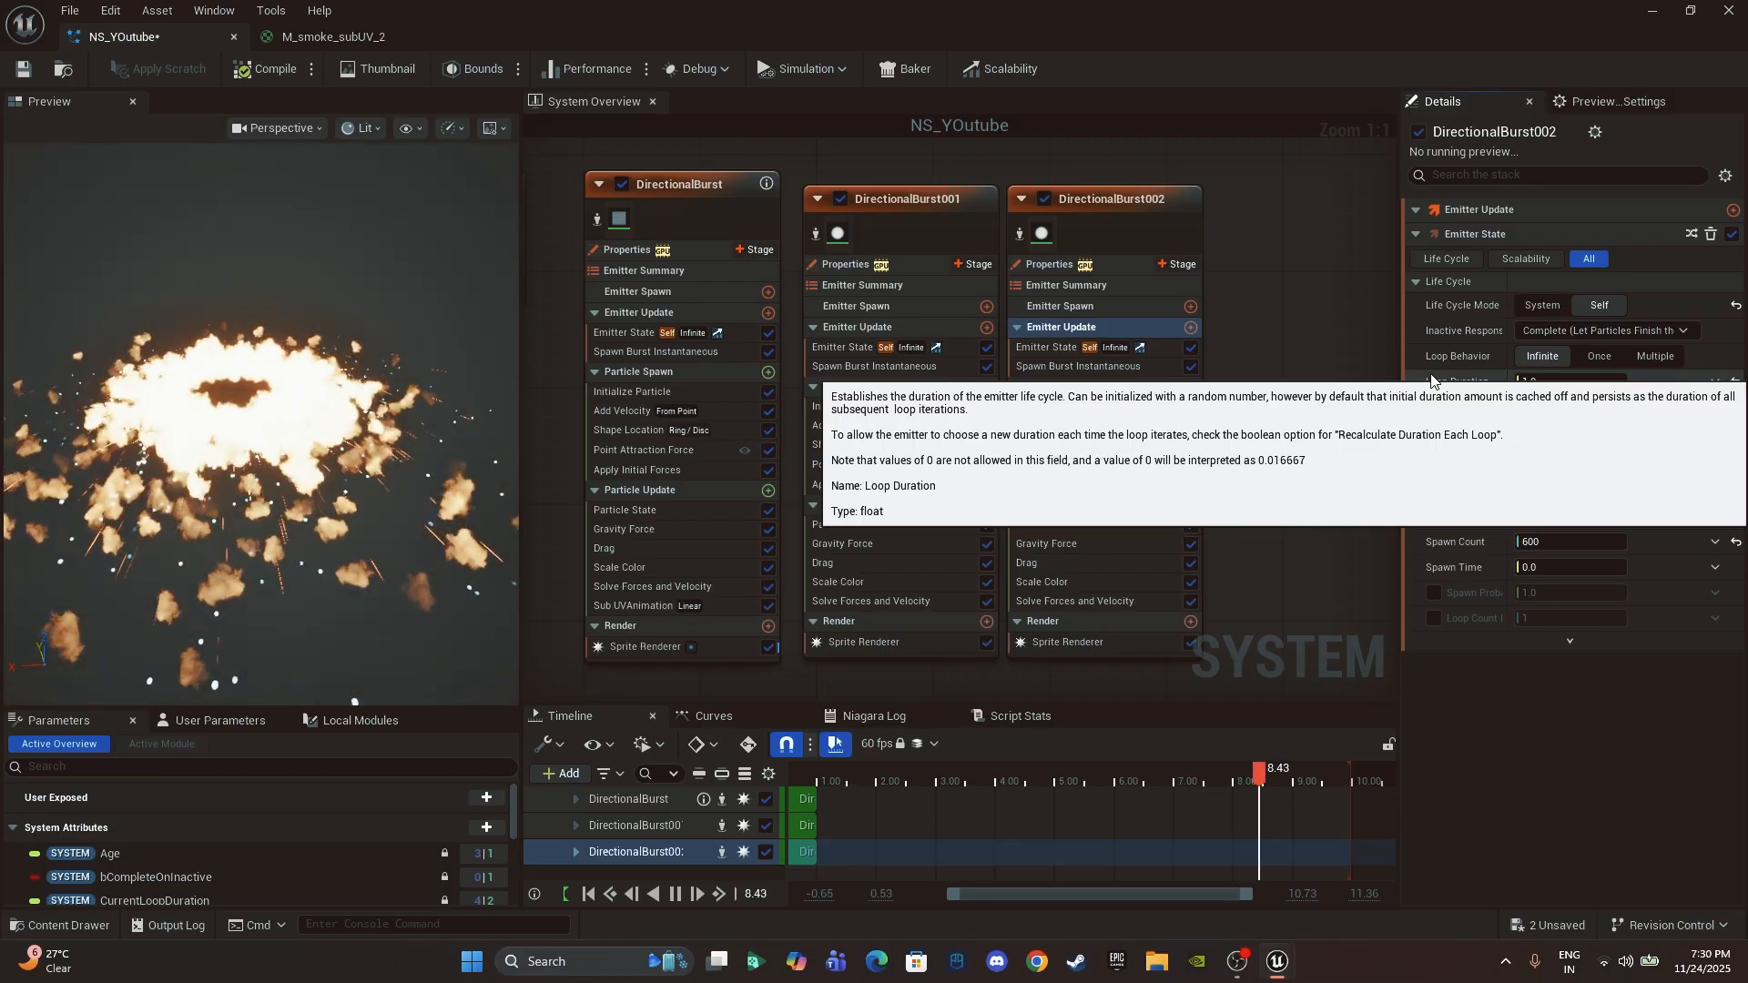
pyautogui.click(20, 73)
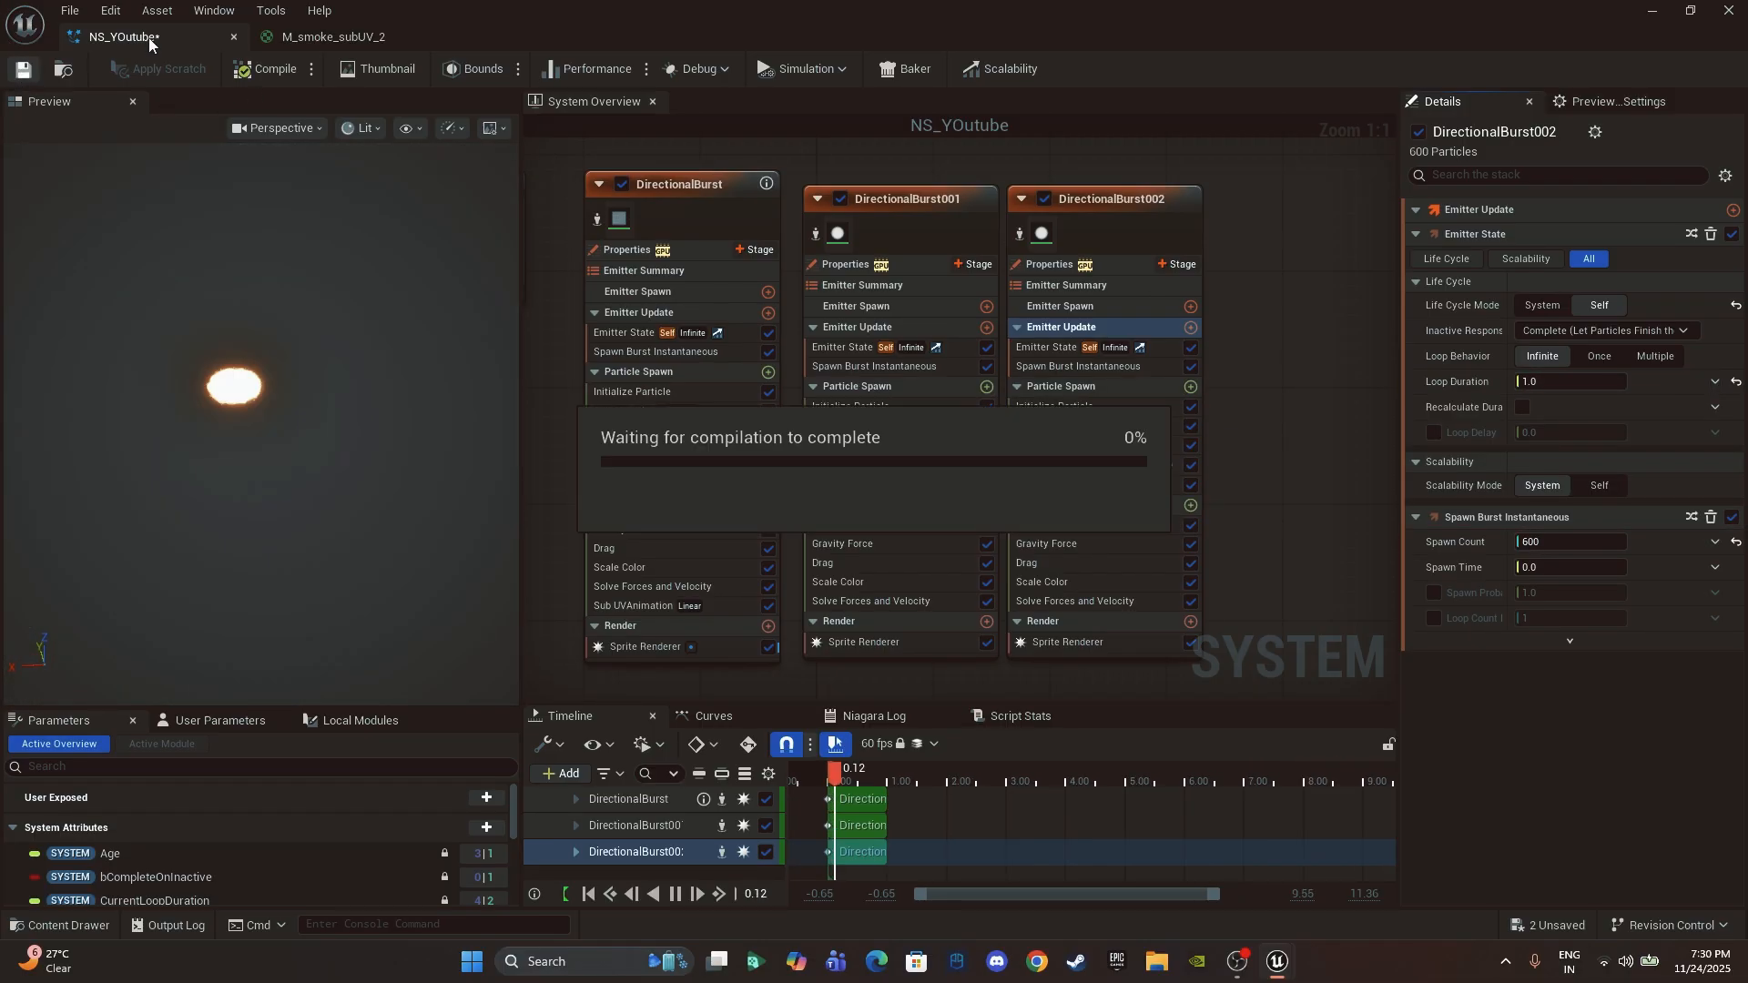
pyautogui.click(1653, 11)
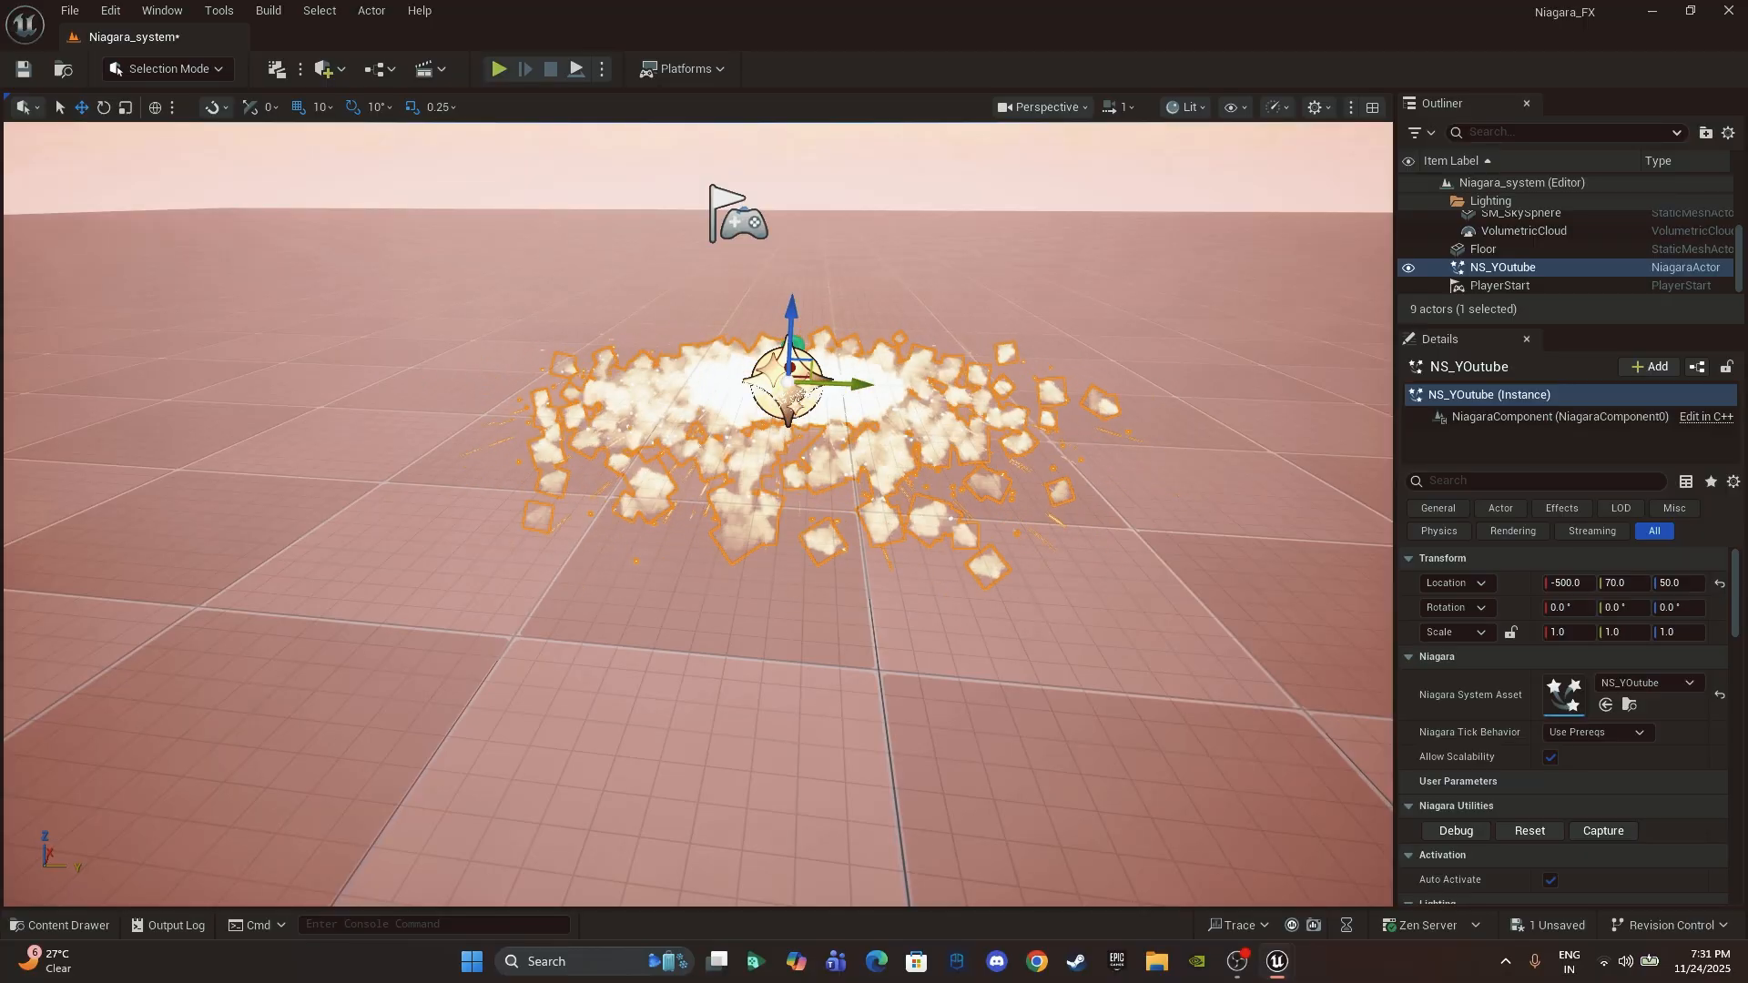
# Step: Inspect the looping burst in the level and lower the NS_YOutube actor to Z 30
pyautogui.click(953, 508)
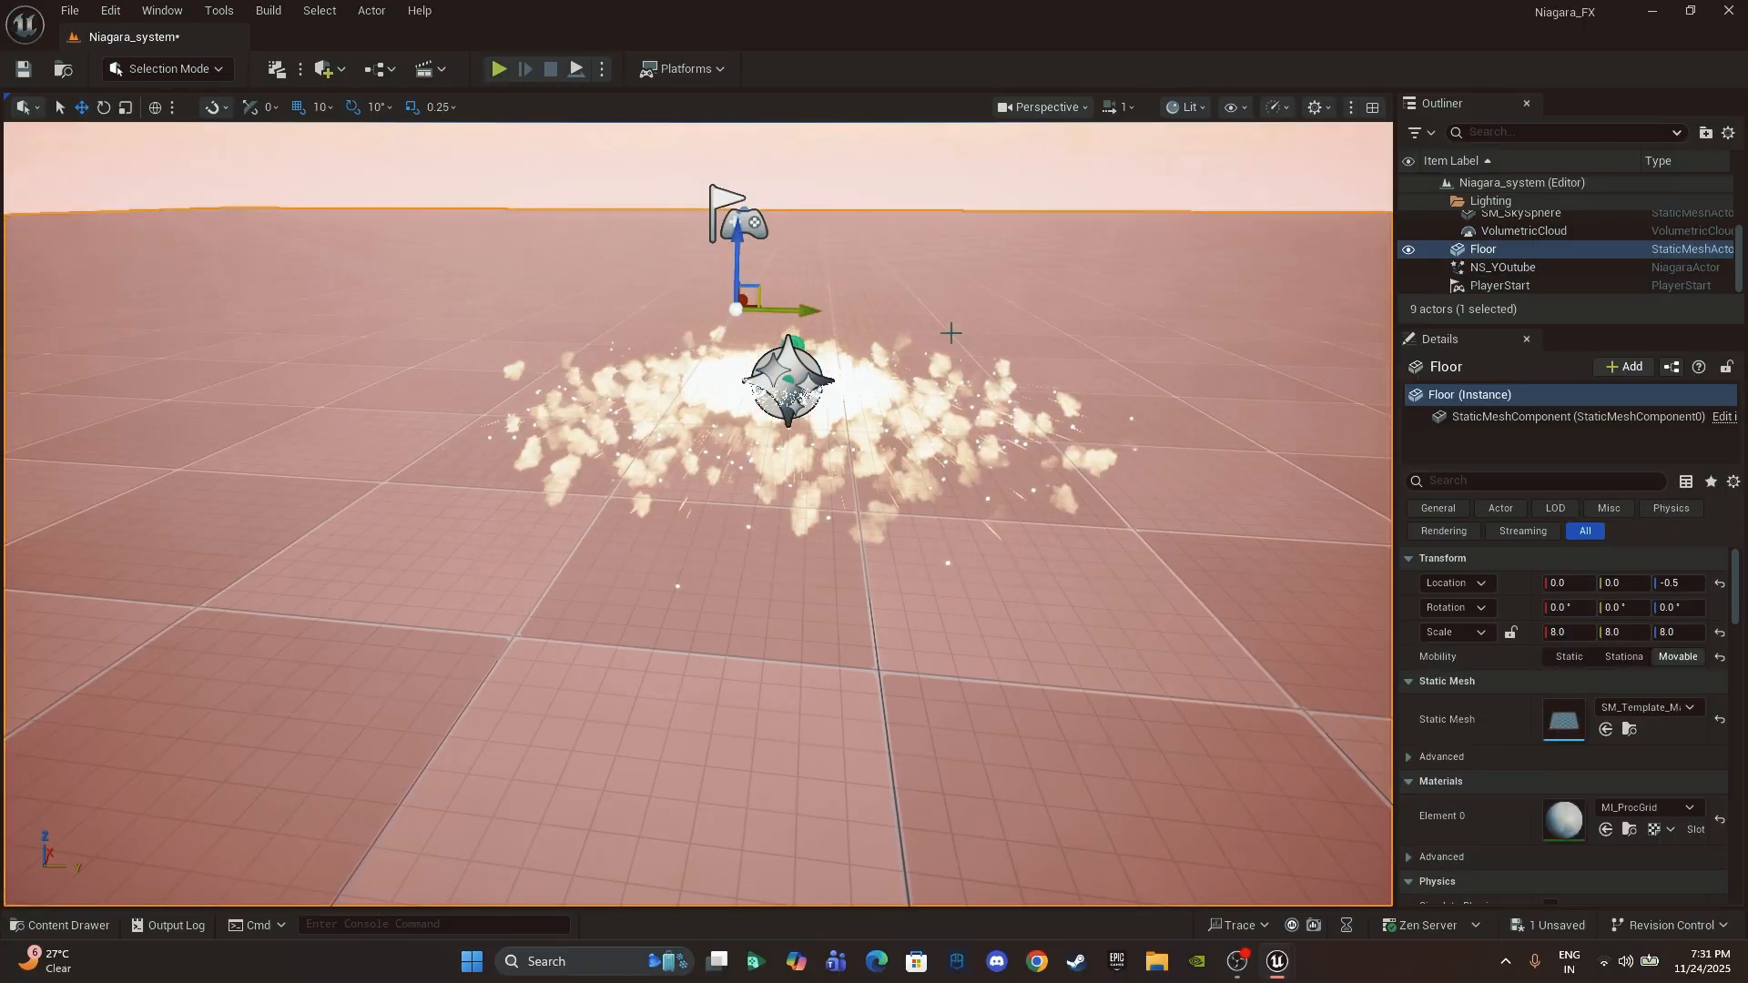
pyautogui.moveTo(948, 359); pyautogui.dragTo(914, 353, button='right')
pyautogui.press('g')
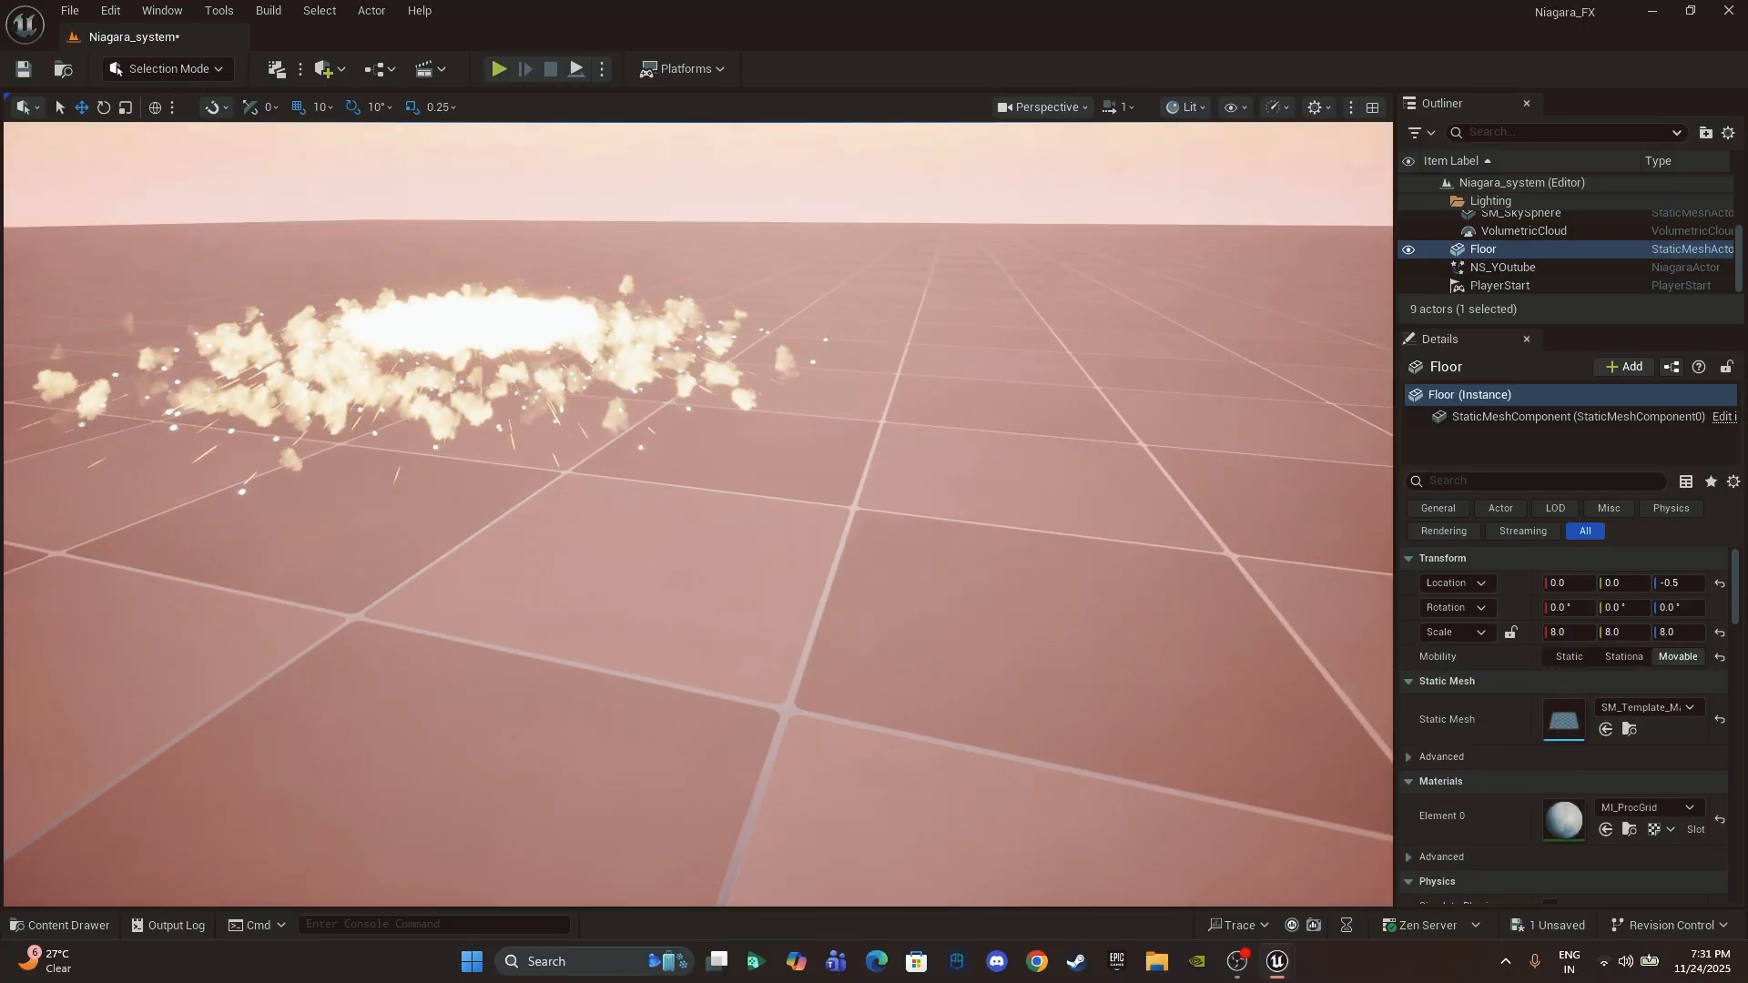
pyautogui.scroll(2, 625, 444)
pyautogui.moveTo(625, 445); pyautogui.dragTo(654, 428, button='right')
pyautogui.press('w')
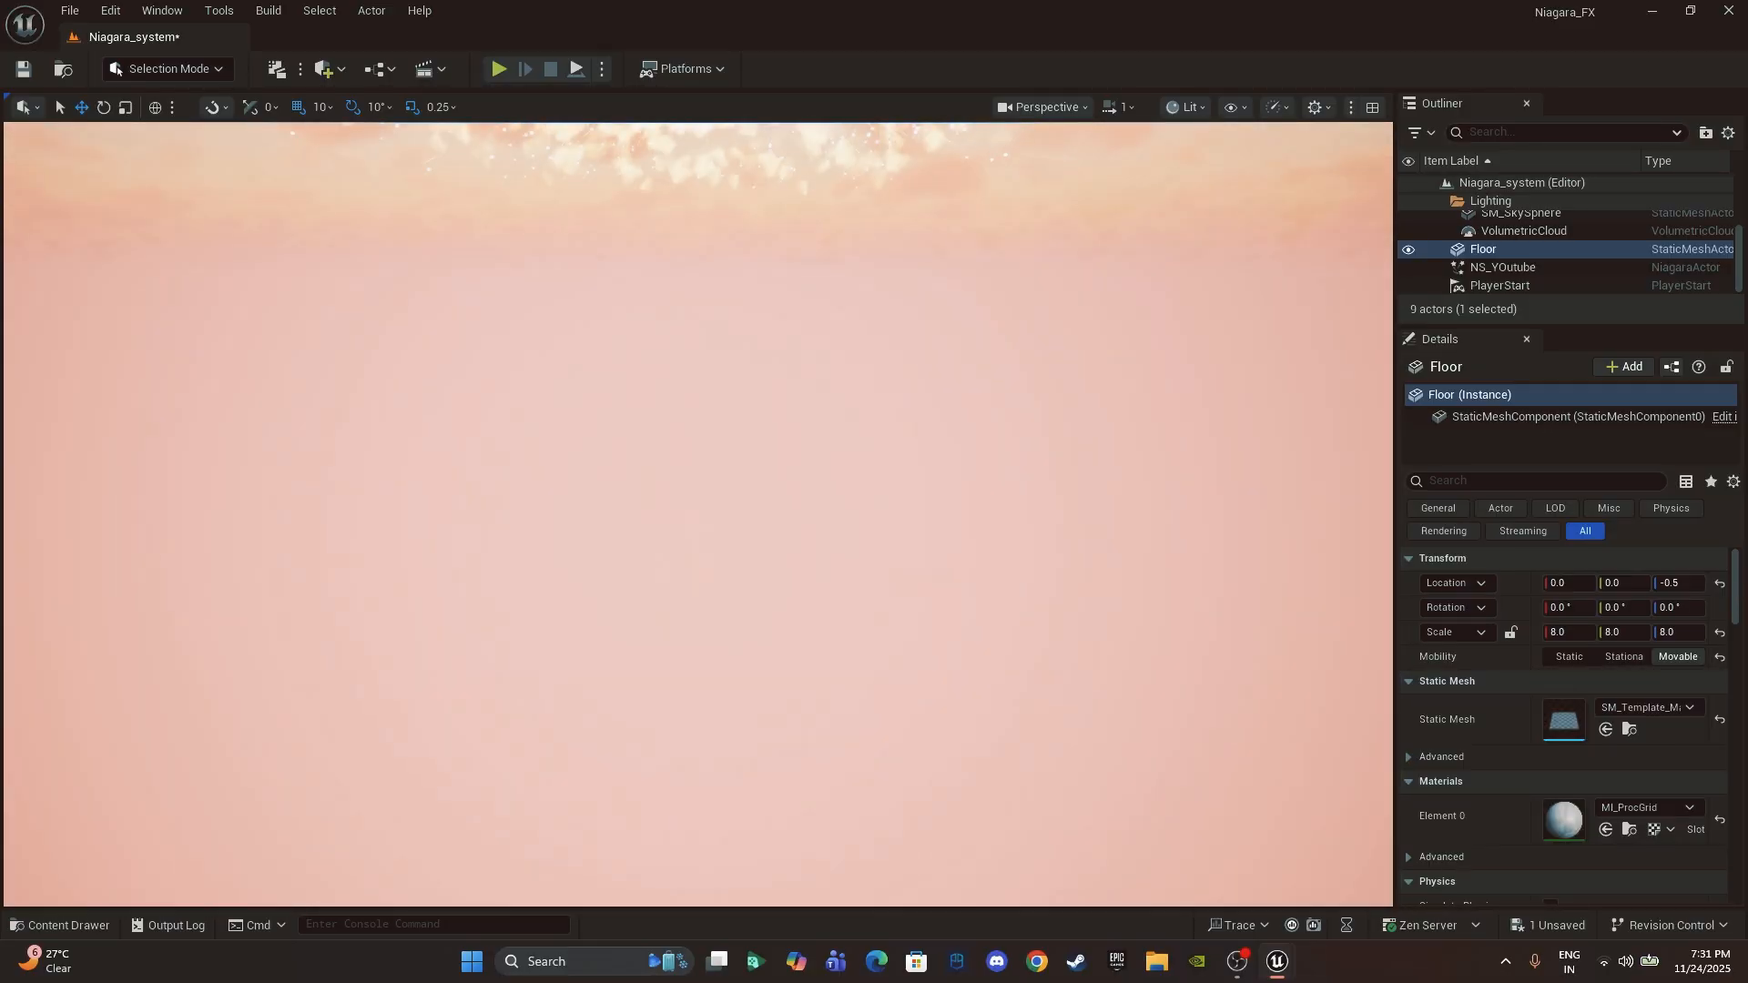
pyautogui.press('s')
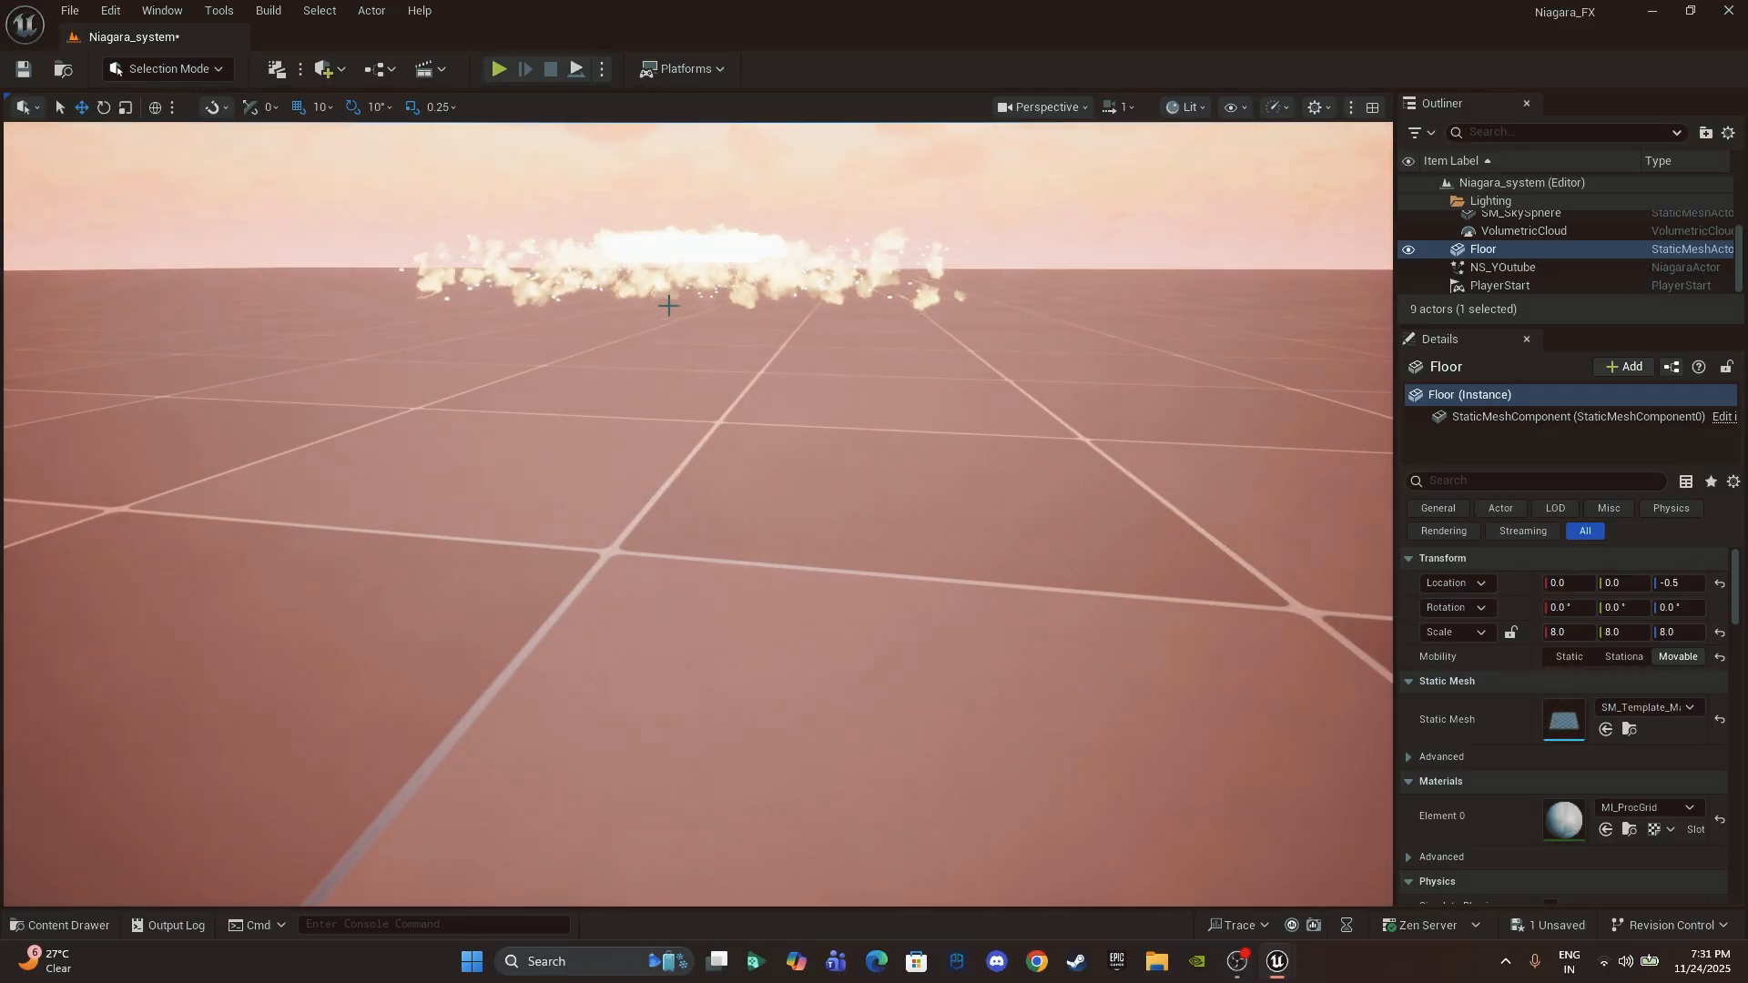
pyautogui.click(673, 258)
pyautogui.moveTo(690, 184); pyautogui.dragTo(694, 240)
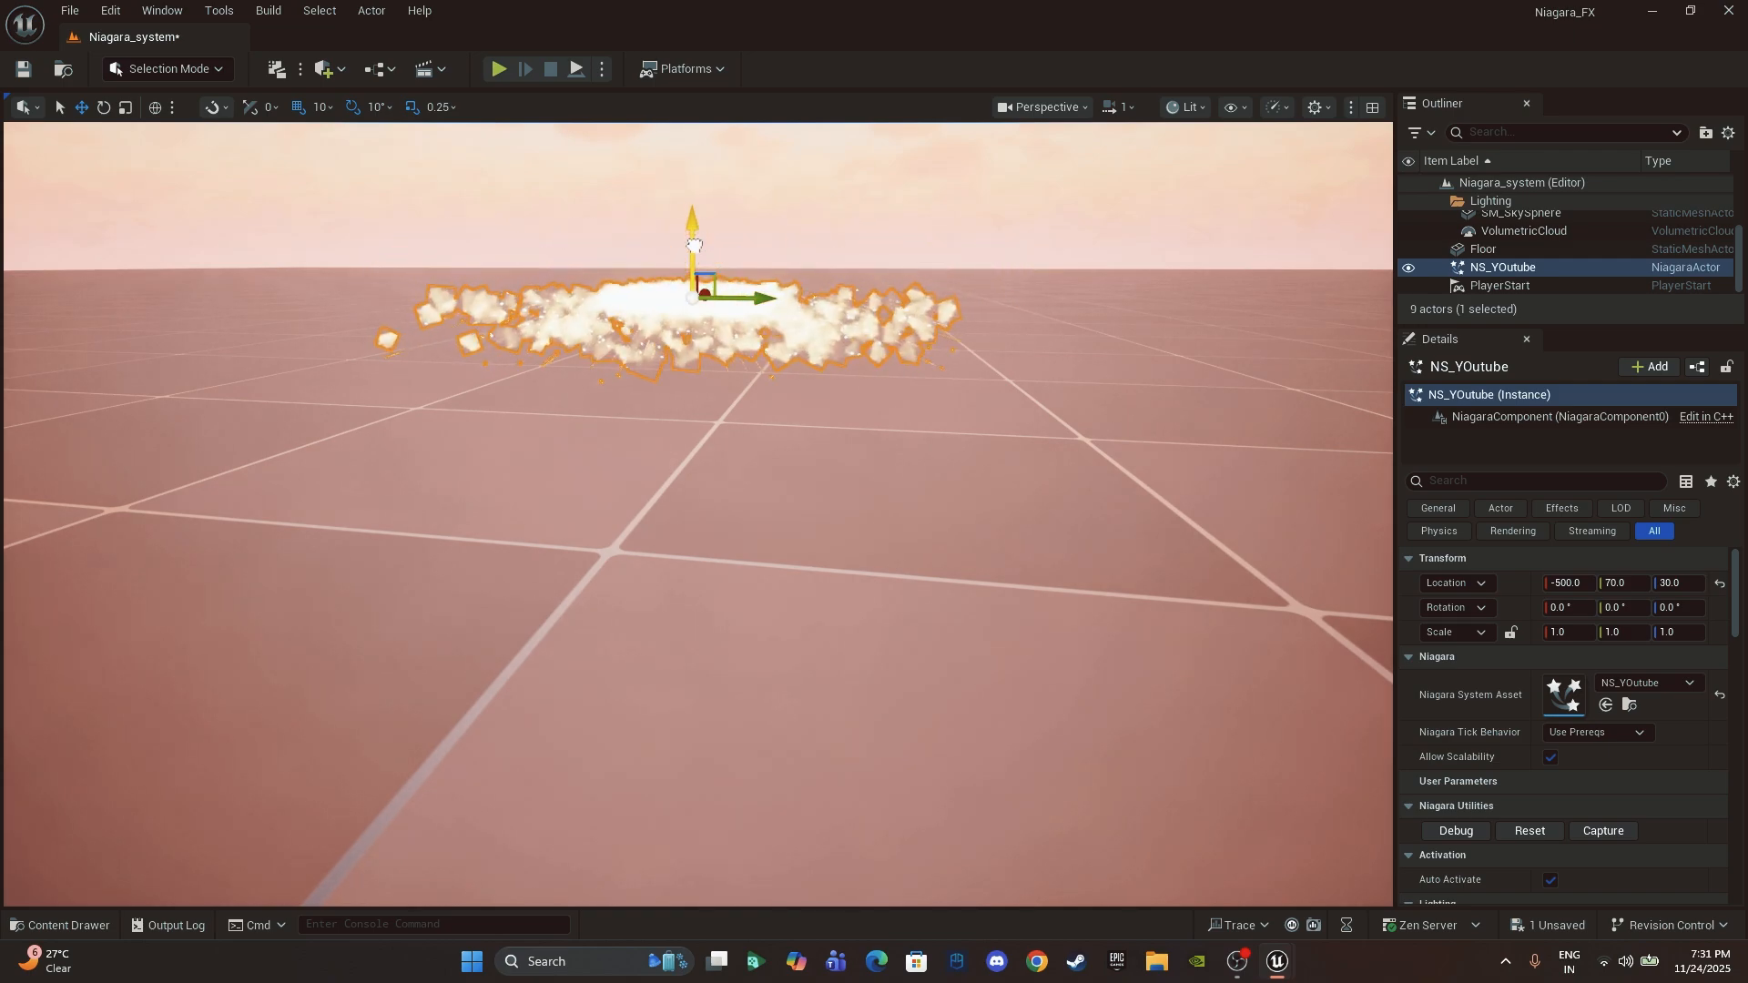
# Step: Reopen NS_YOutube for editing and set the Gravity Force of DirectionalBurst002 to -25 on Z
pyautogui.hotkey('ctrl', 'space')
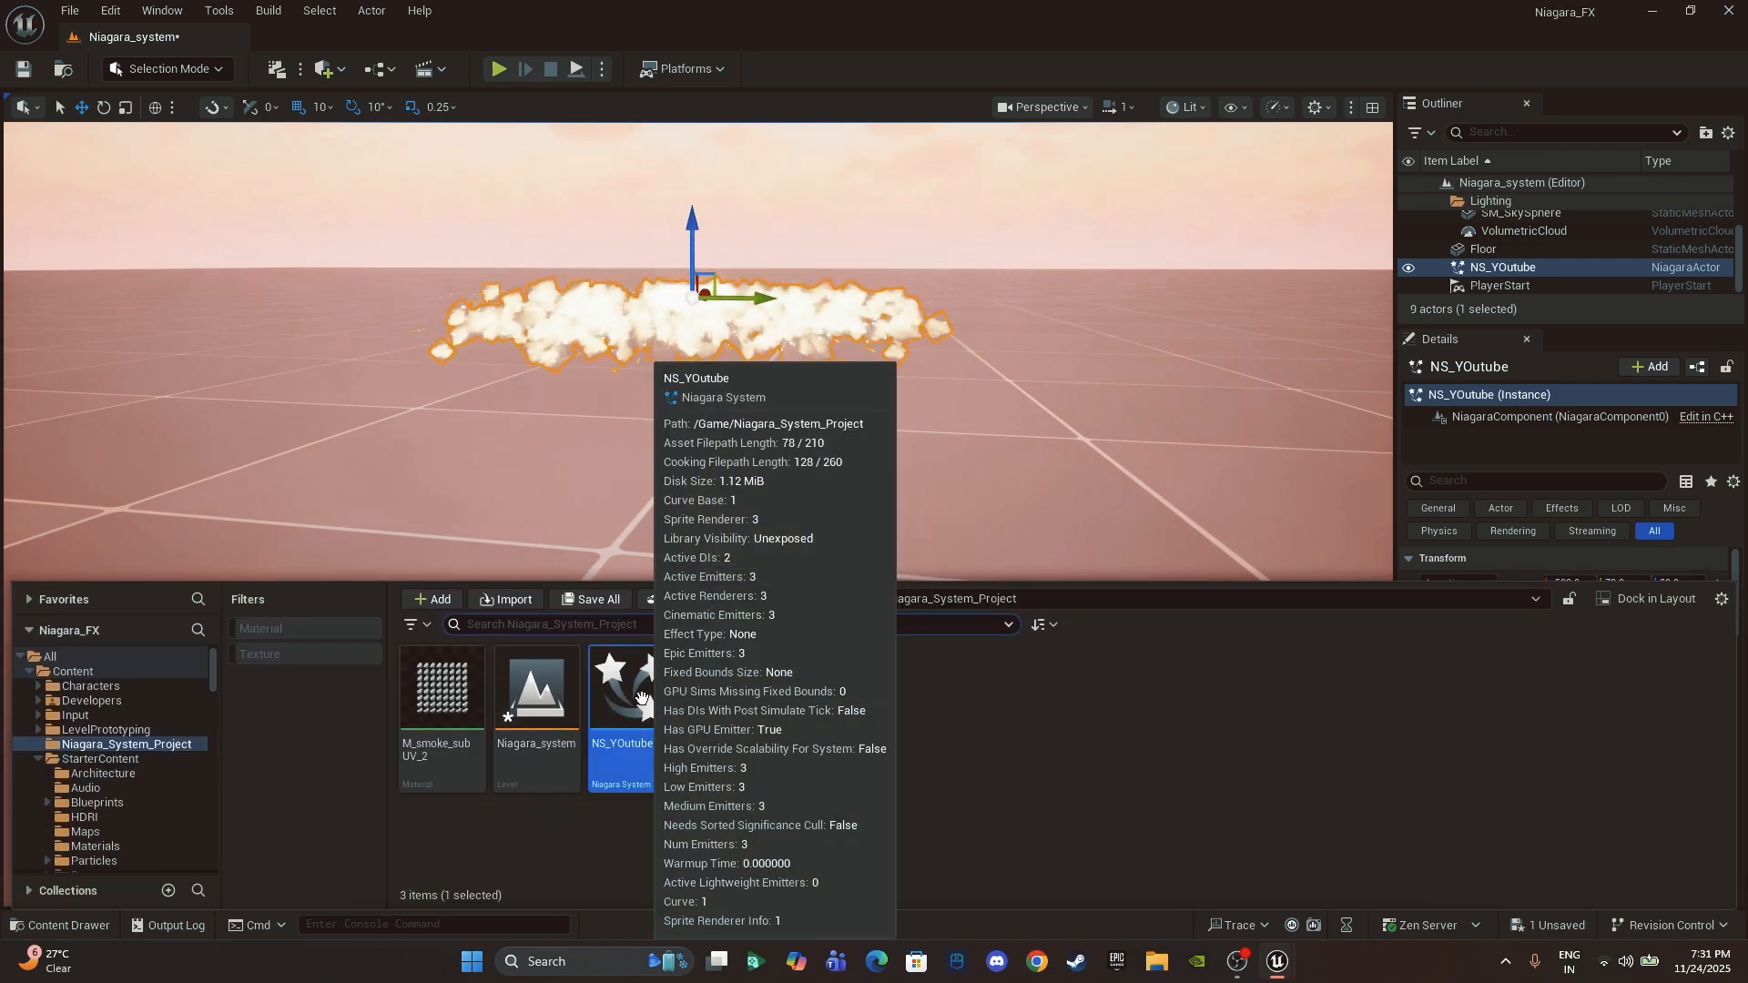
pyautogui.doubleClick(631, 675)
pyautogui.click(934, 199)
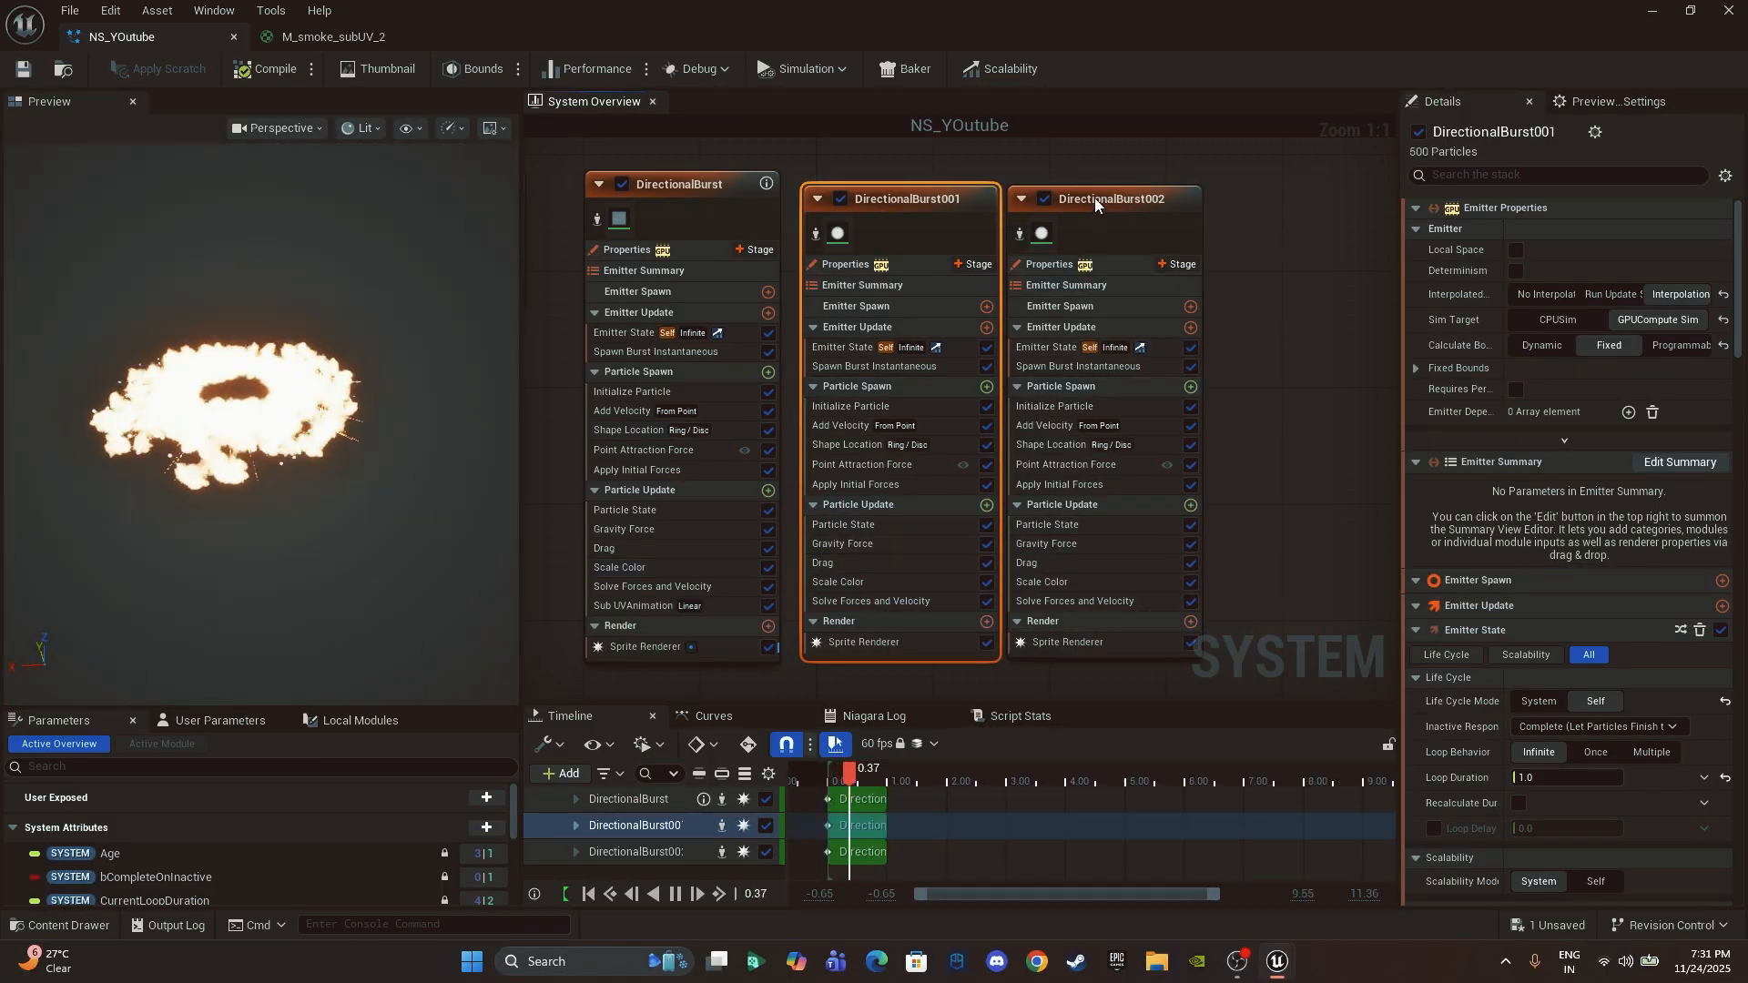
pyautogui.click(1095, 199)
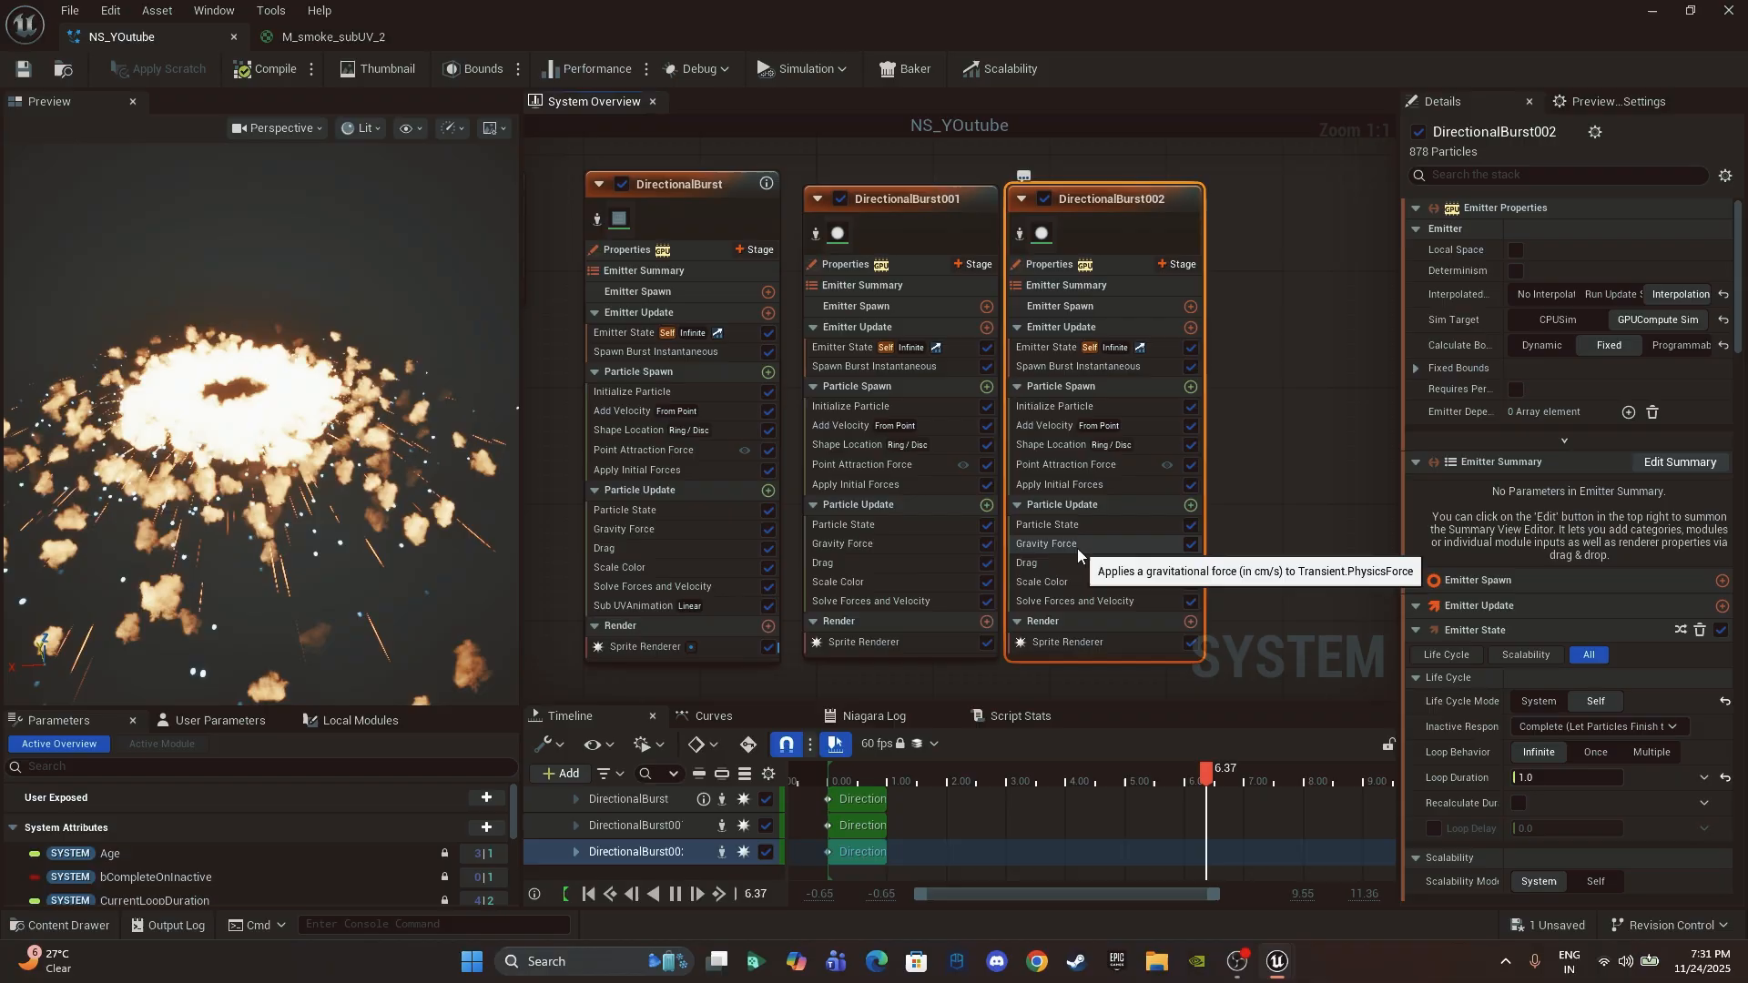
pyautogui.click(1090, 546)
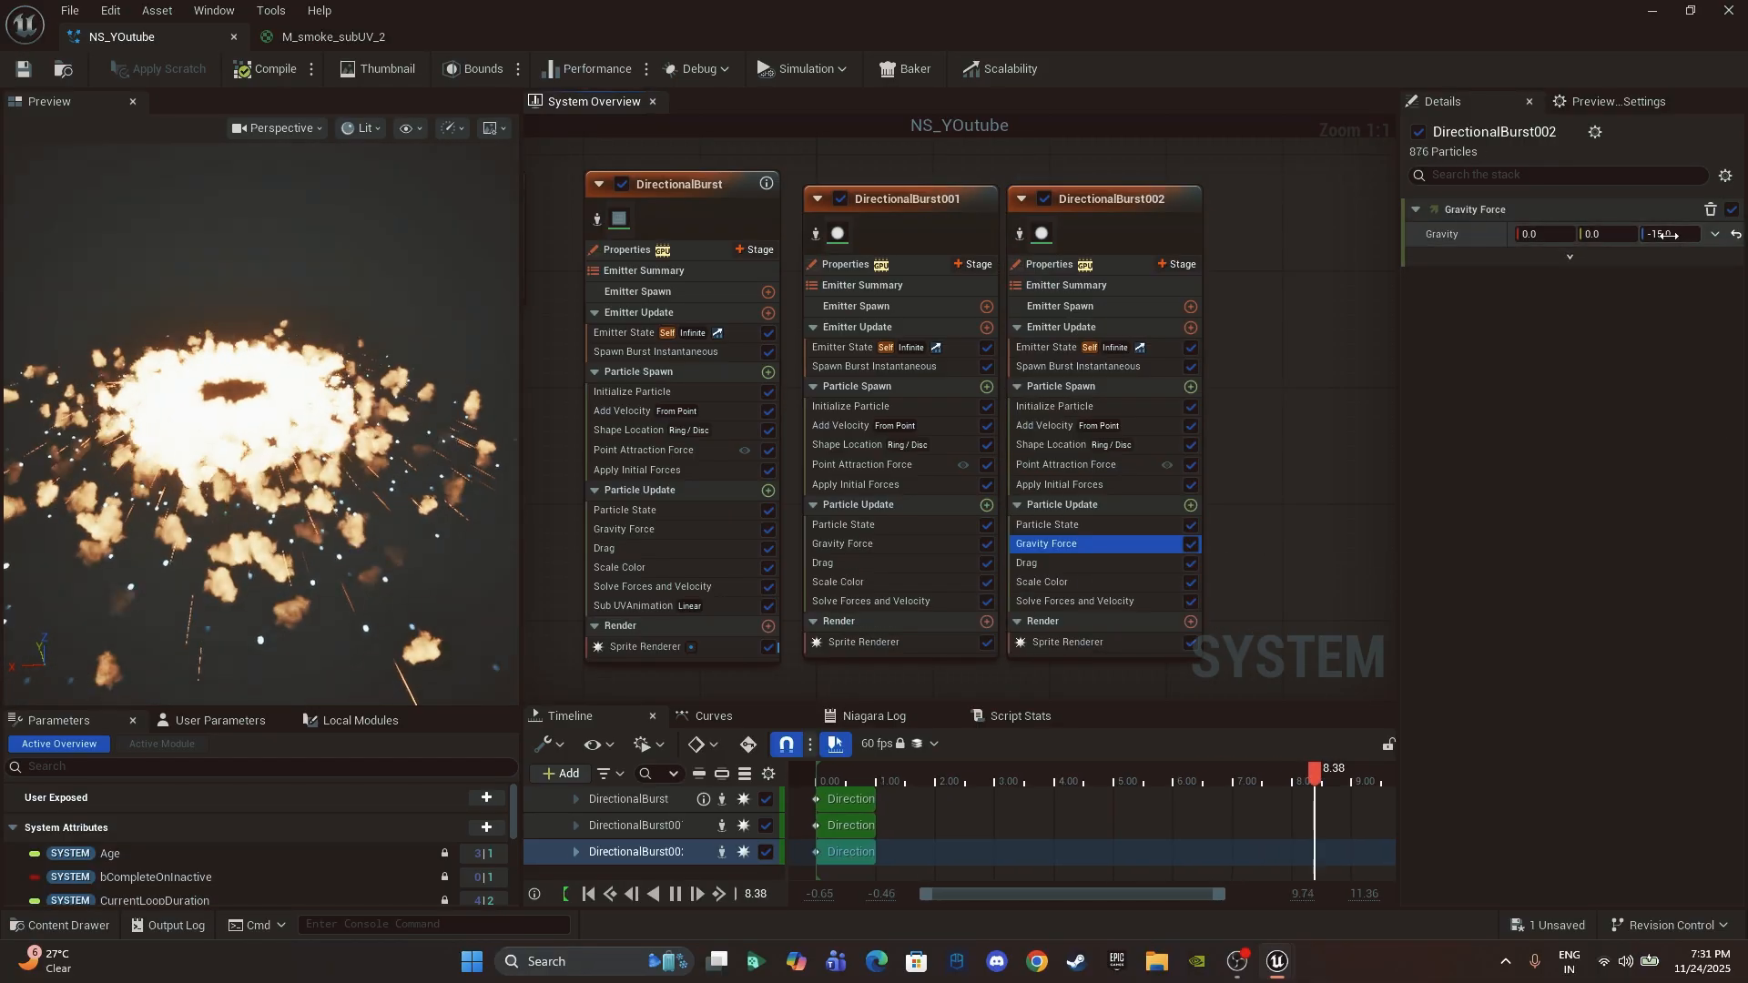
pyautogui.click(1664, 234)
pyautogui.press('Return')
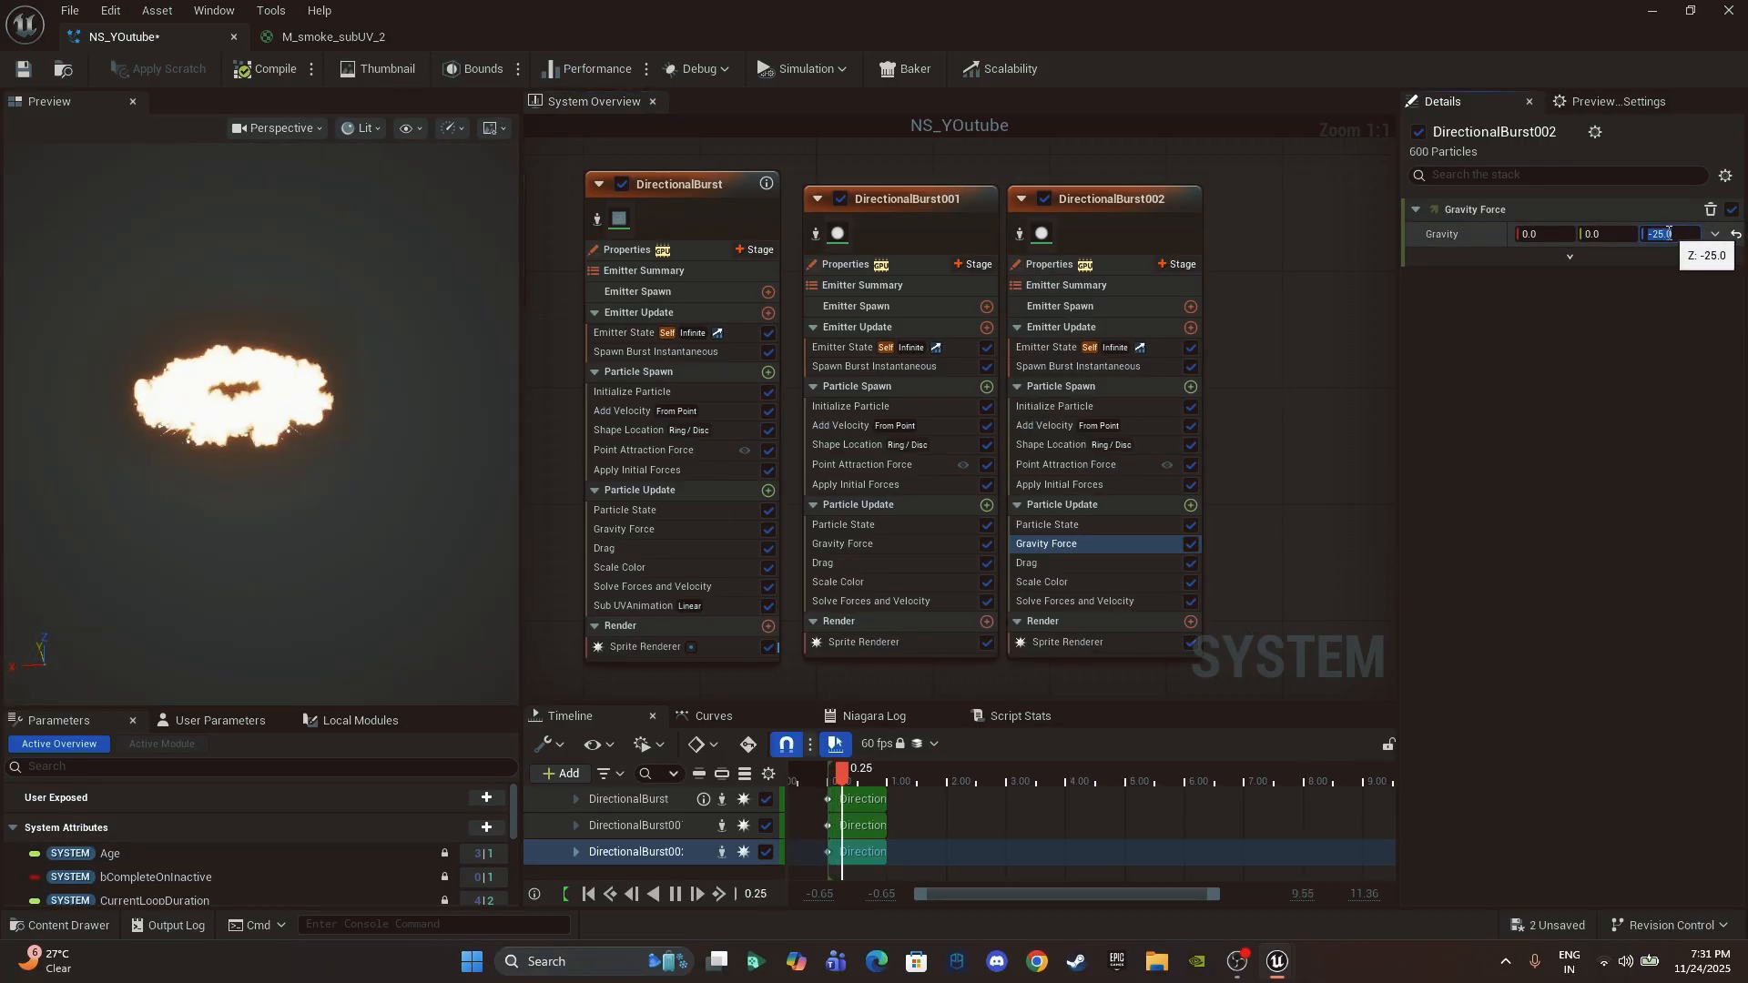
# Step: Enter -15 as the Z value of DirectionalBurst001's Gravity Force
pyautogui.click(887, 543)
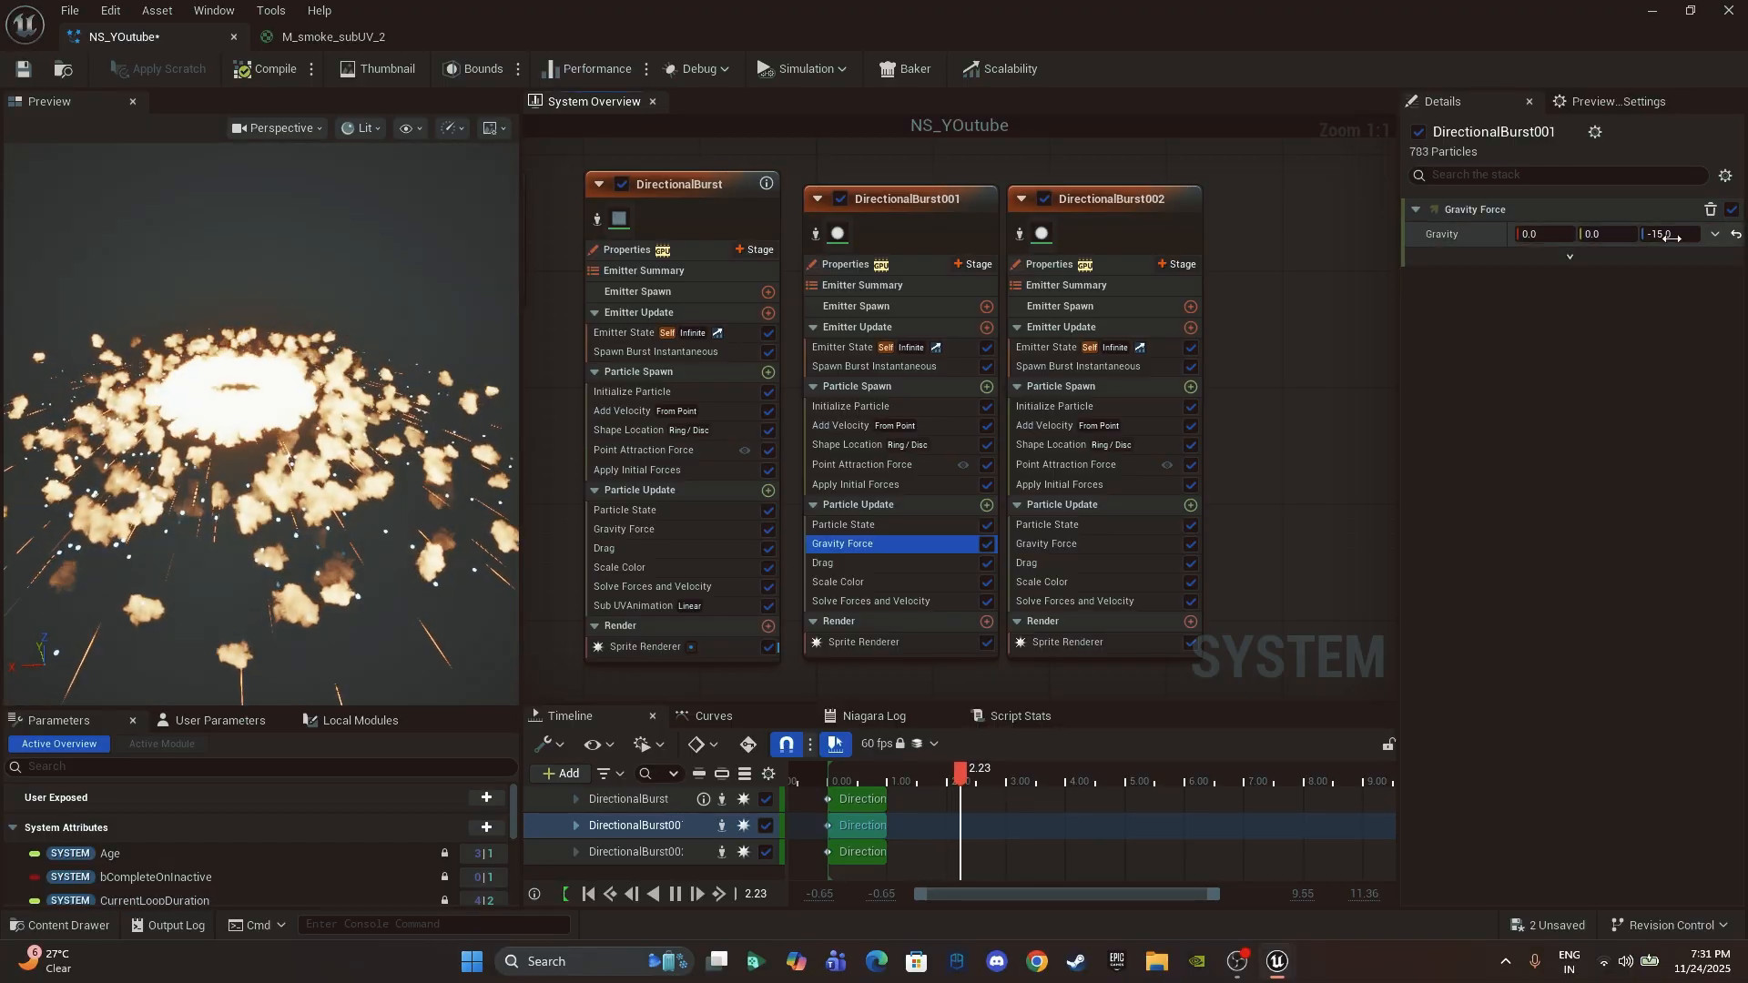
pyautogui.click(1671, 234)
pyautogui.press('Return')
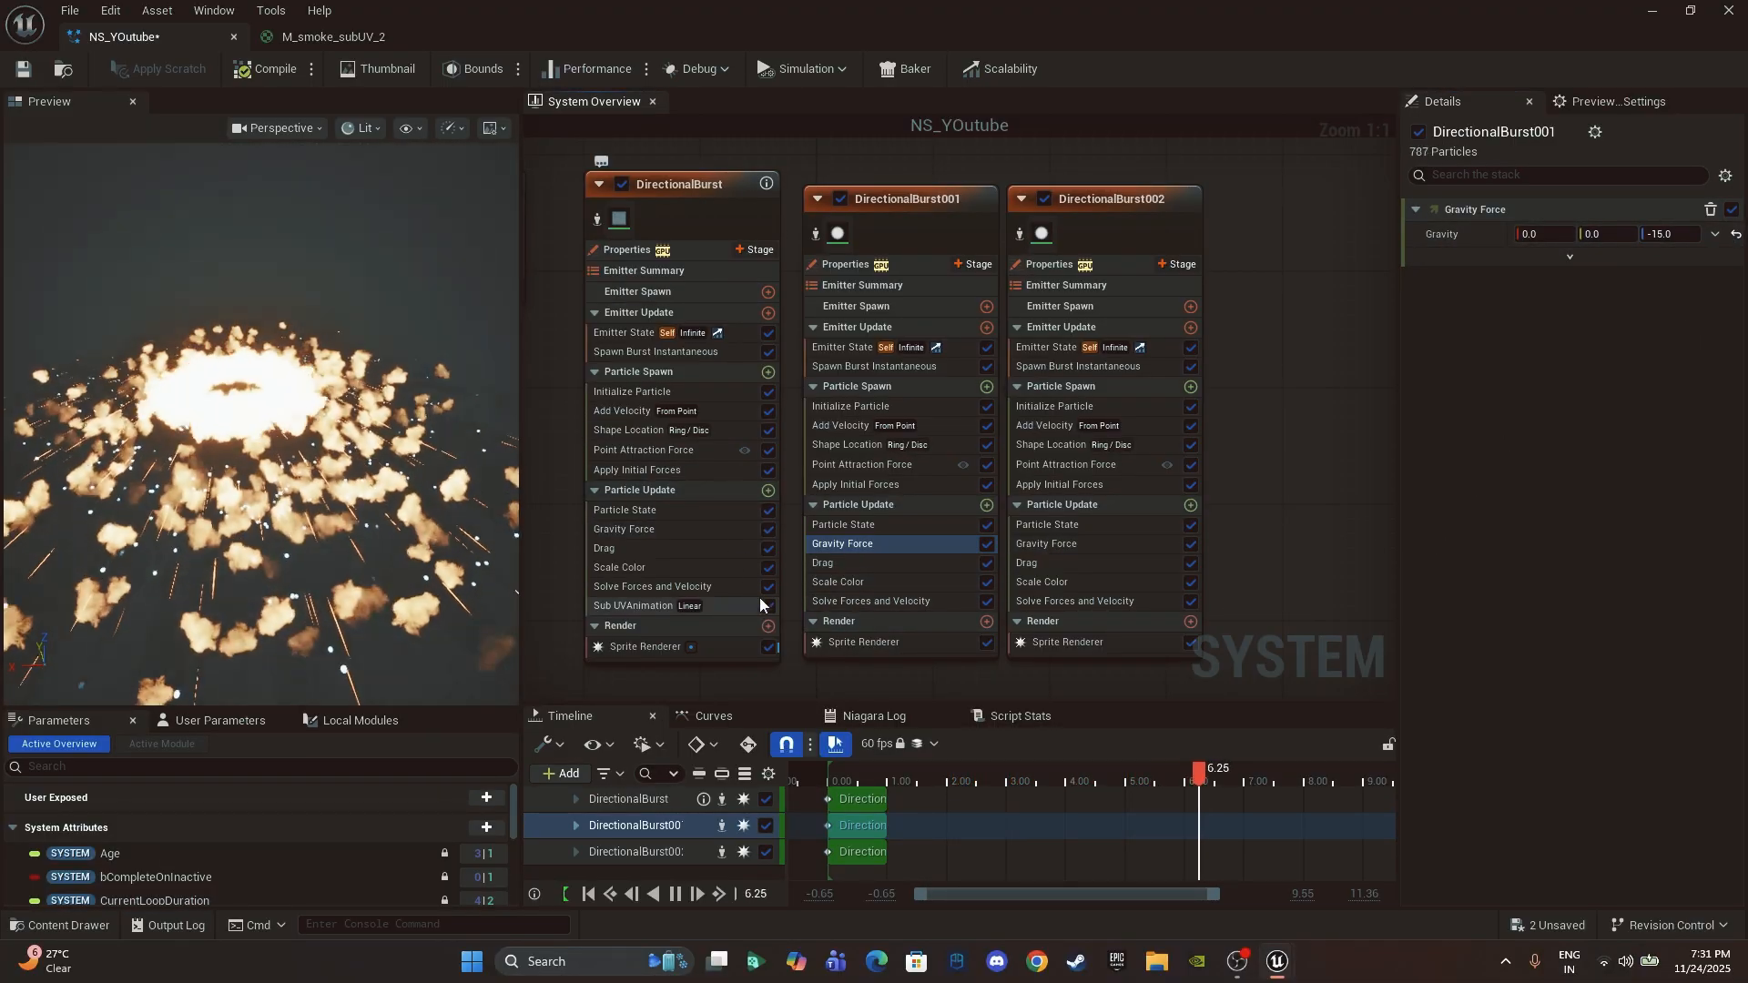
# Step: Add a Collision module to the Particle Update group of DirectionalBurst001
pyautogui.click(768, 491)
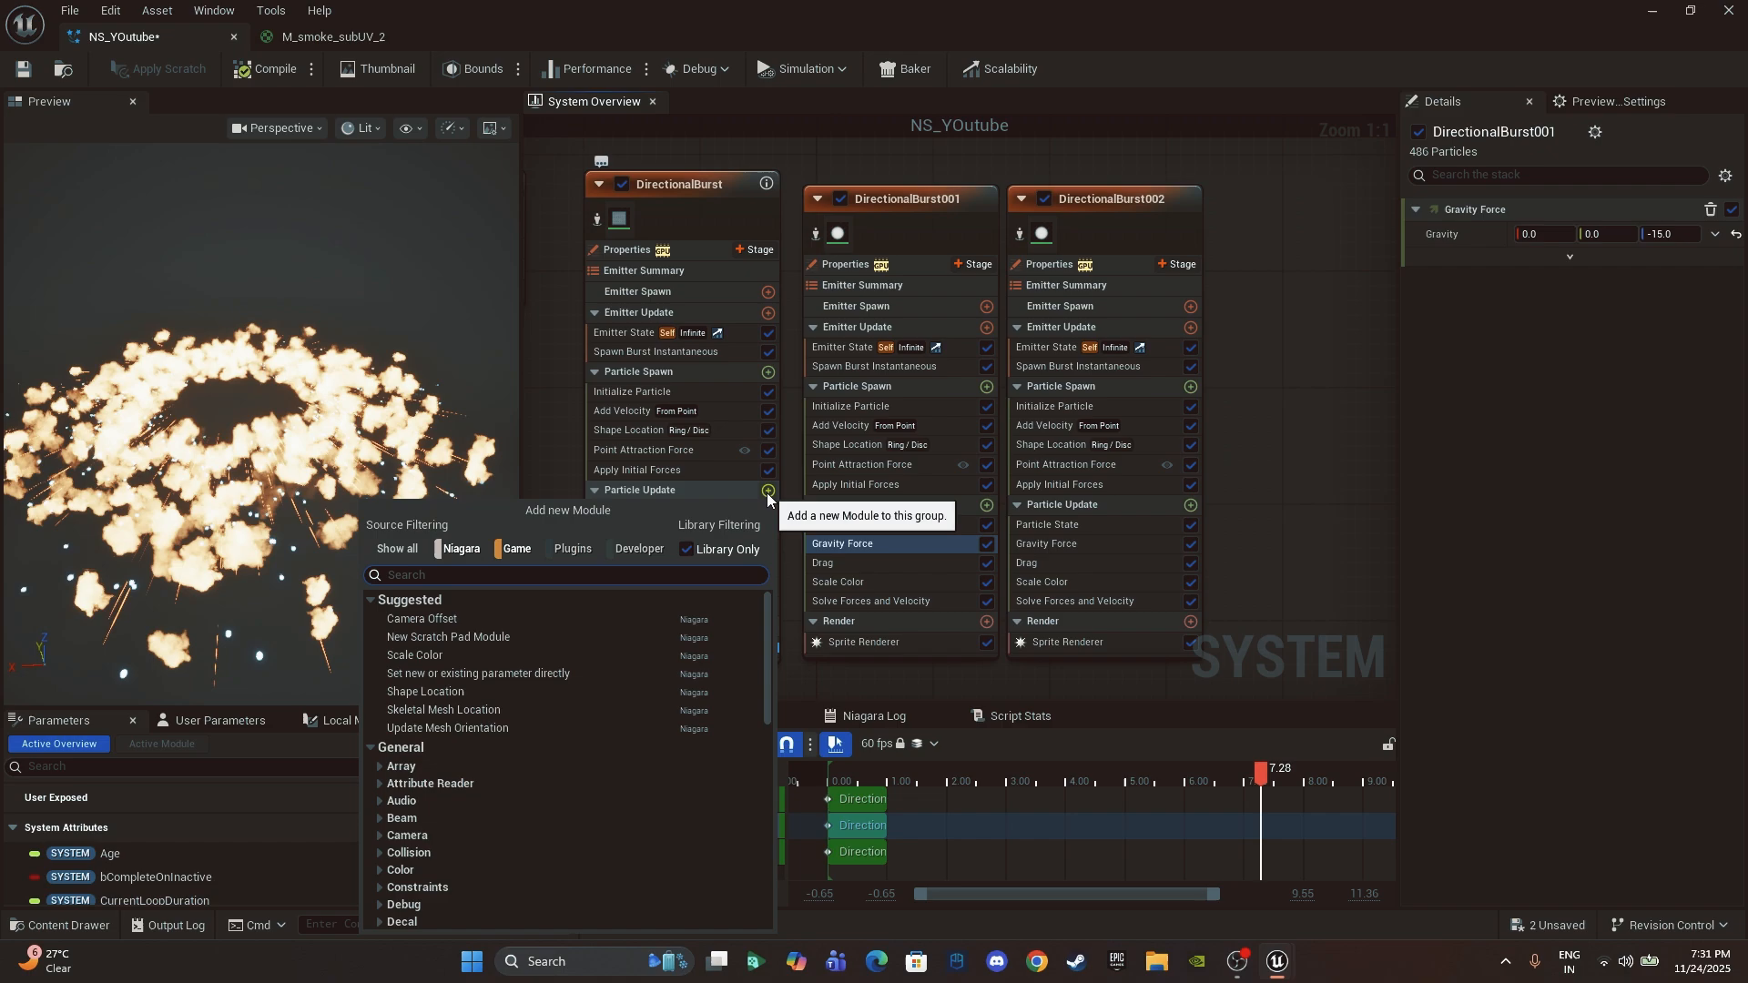
pyautogui.click(989, 506)
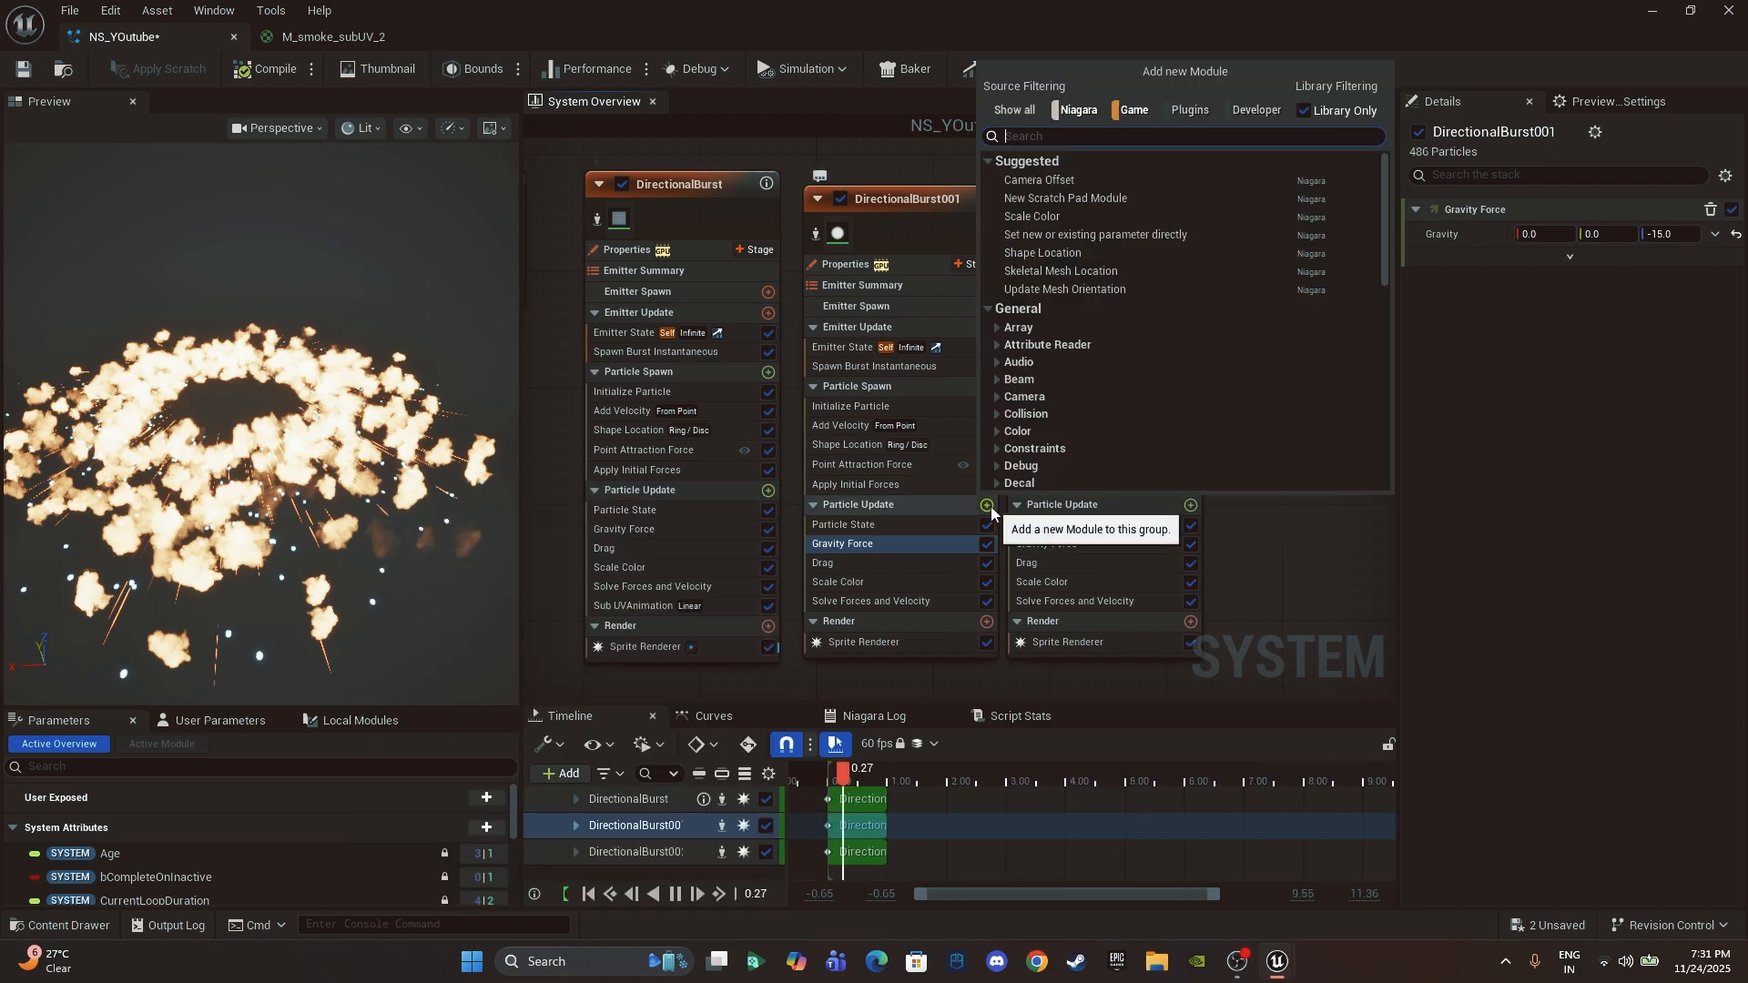
pyautogui.write('col\\')
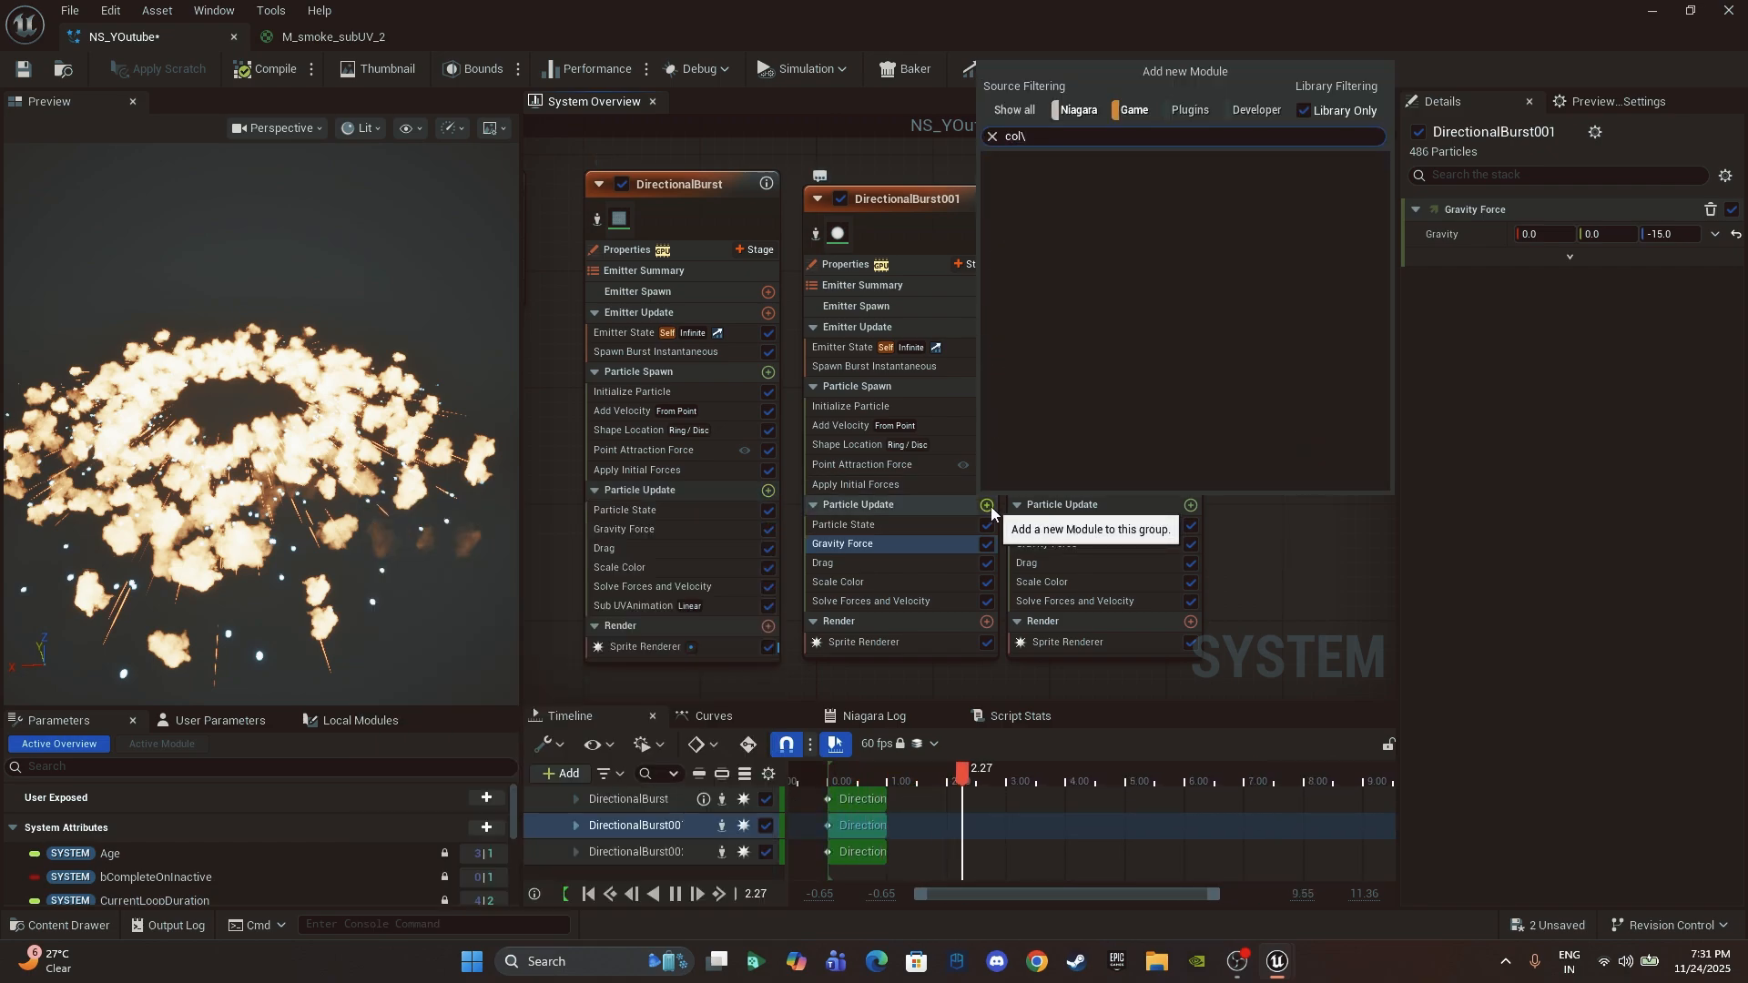
pyautogui.press('BackSpace')
pyautogui.press('BackSpace')
pyautogui.press('BackSpace')
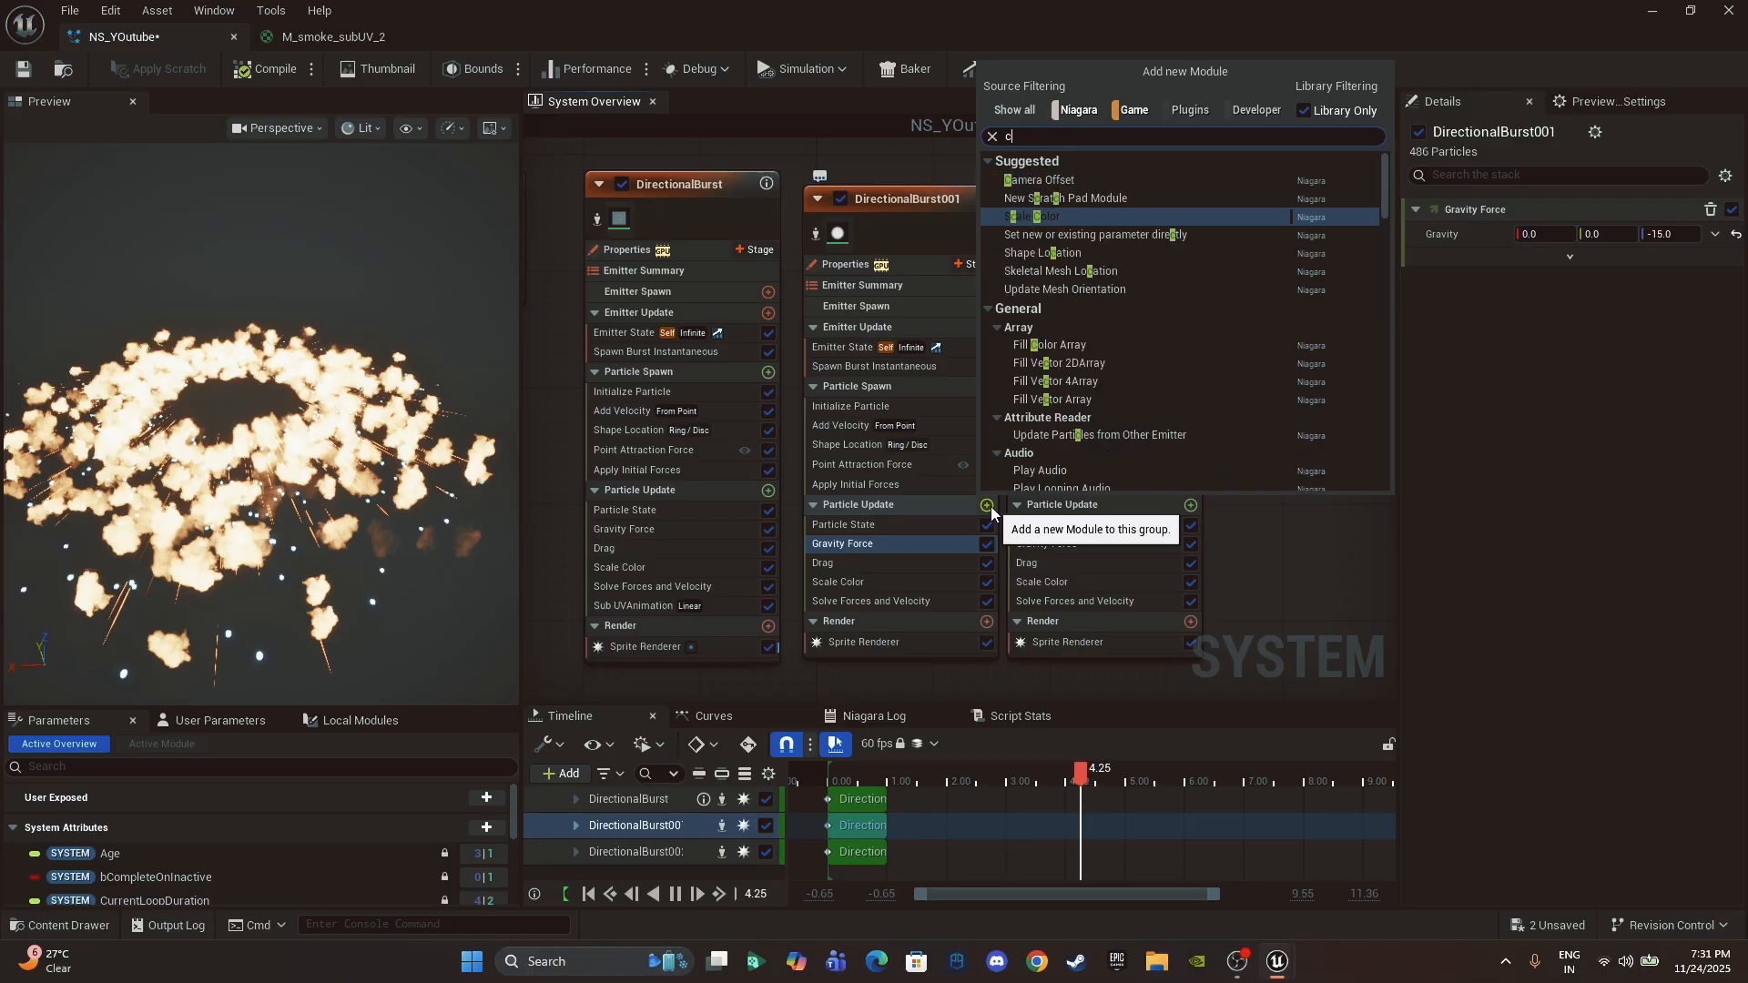
pyautogui.write('oll')
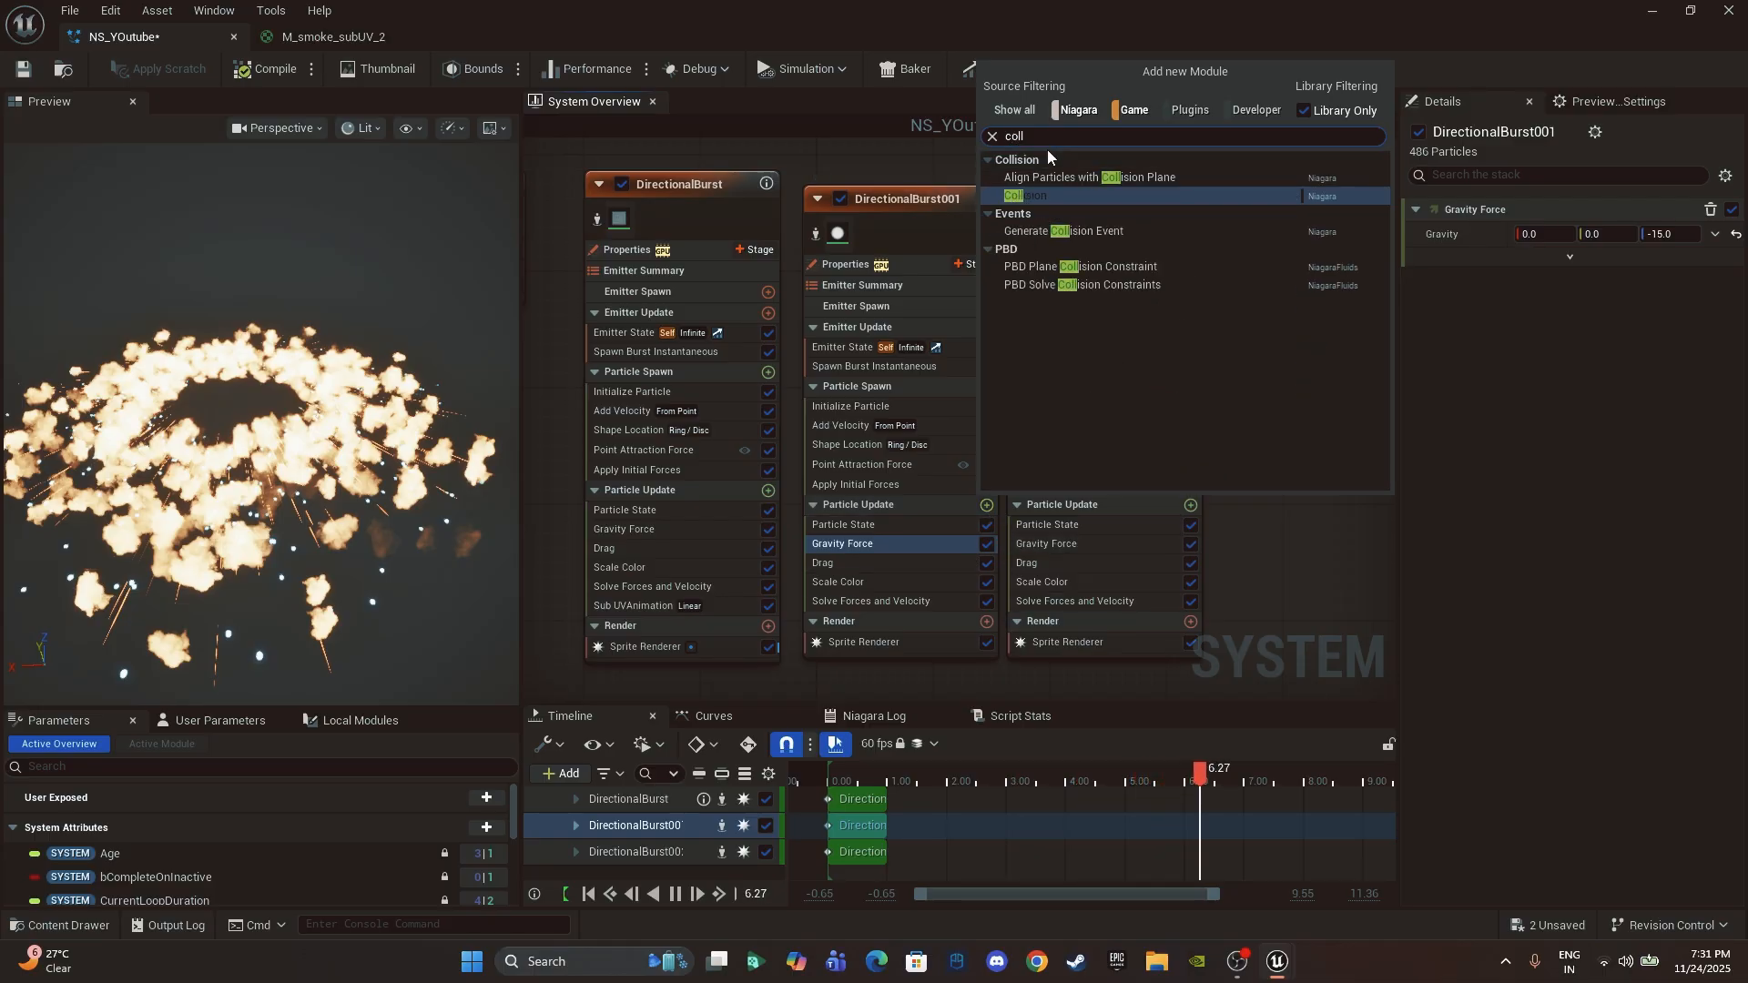
pyautogui.click(1035, 199)
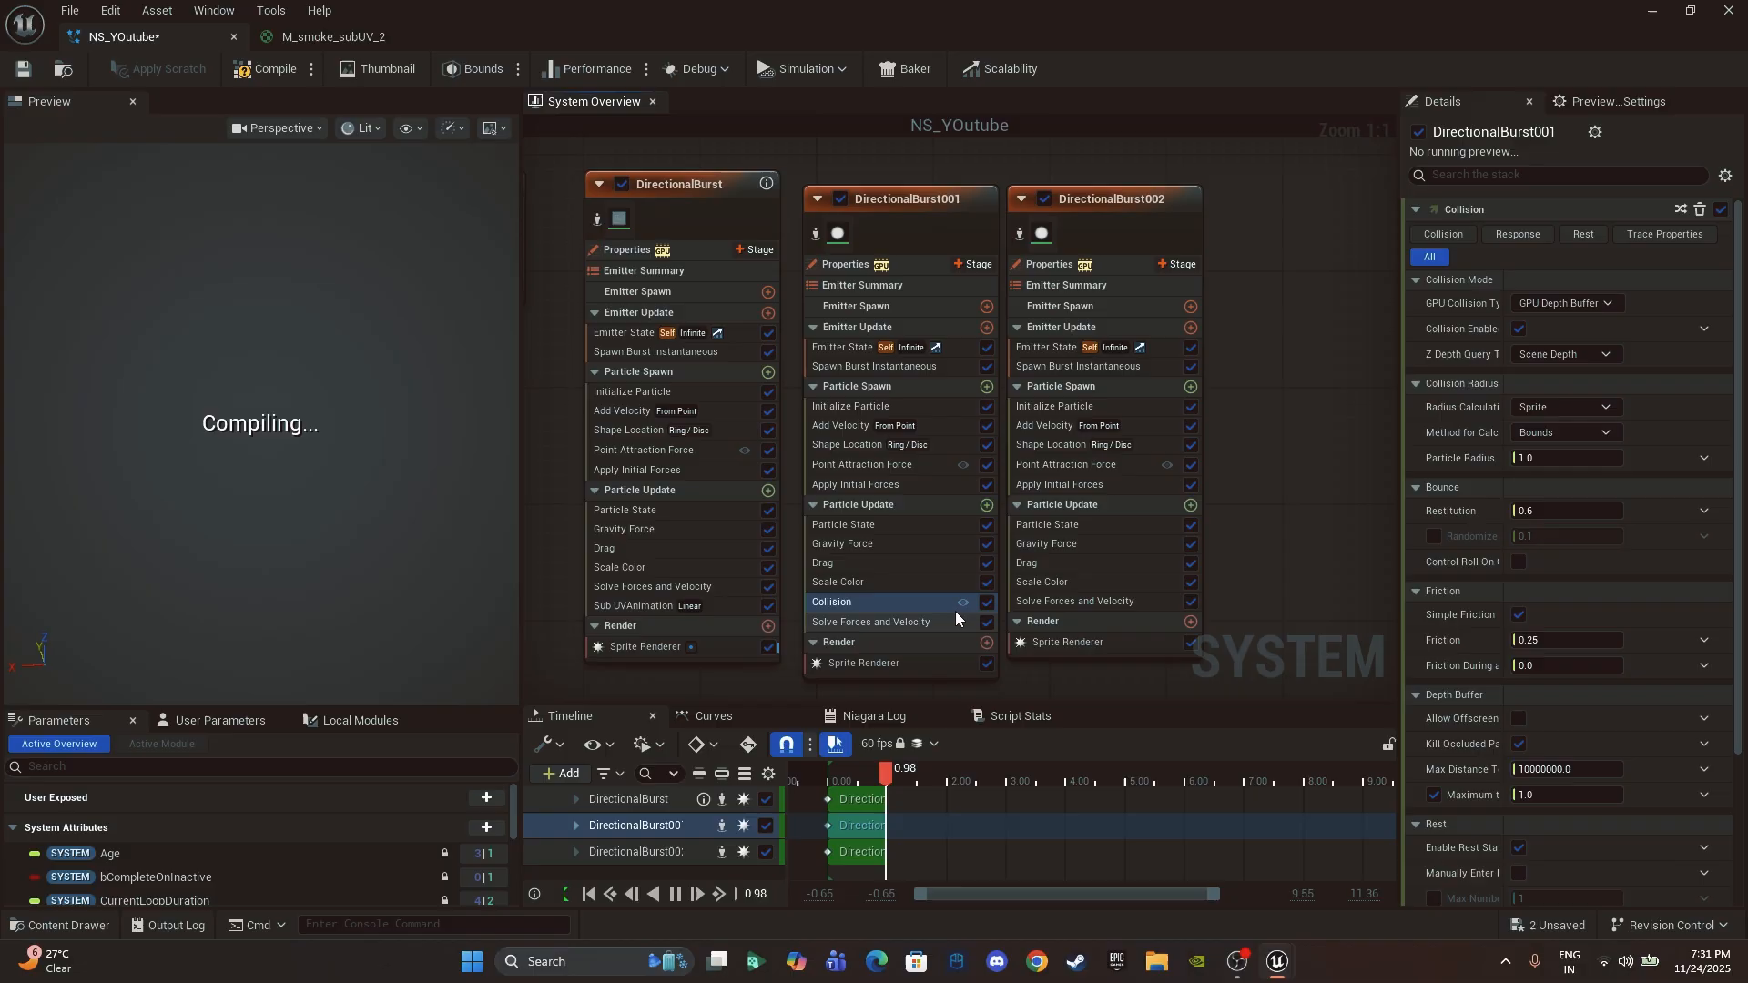
# Step: Add a Collision module to DirectionalBurst002's Particle Update group and save NS_YOutube
pyautogui.click(1190, 505)
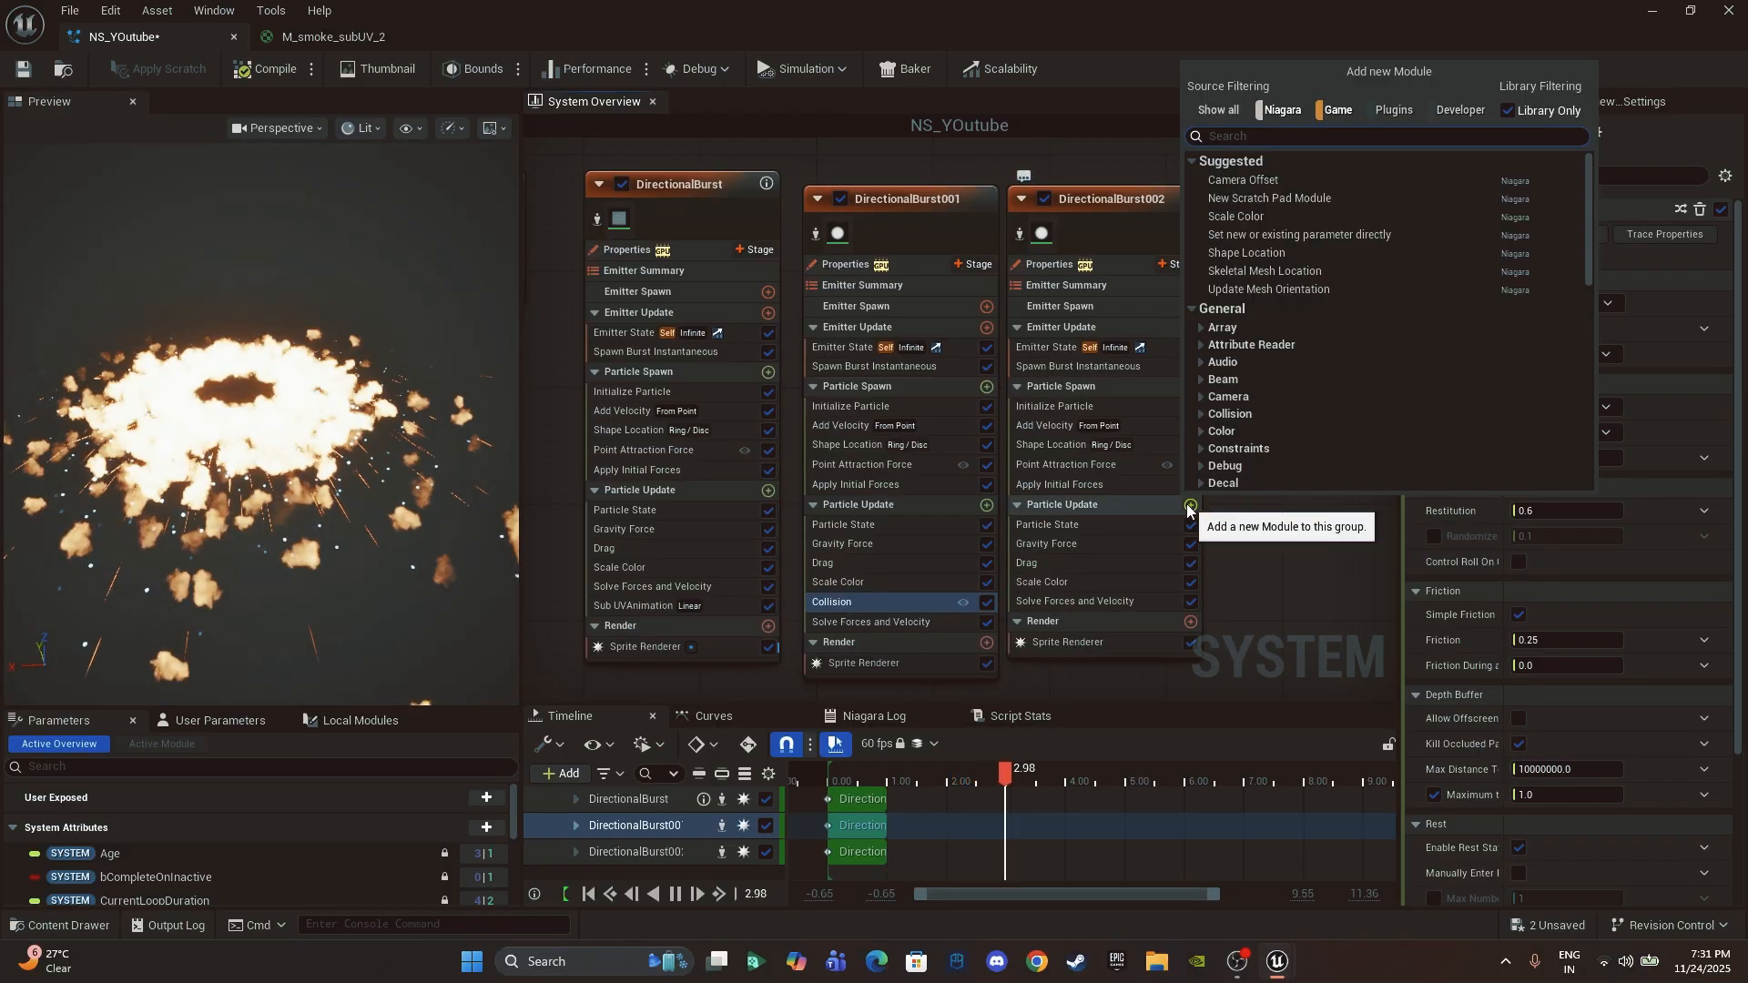
pyautogui.write('coll')
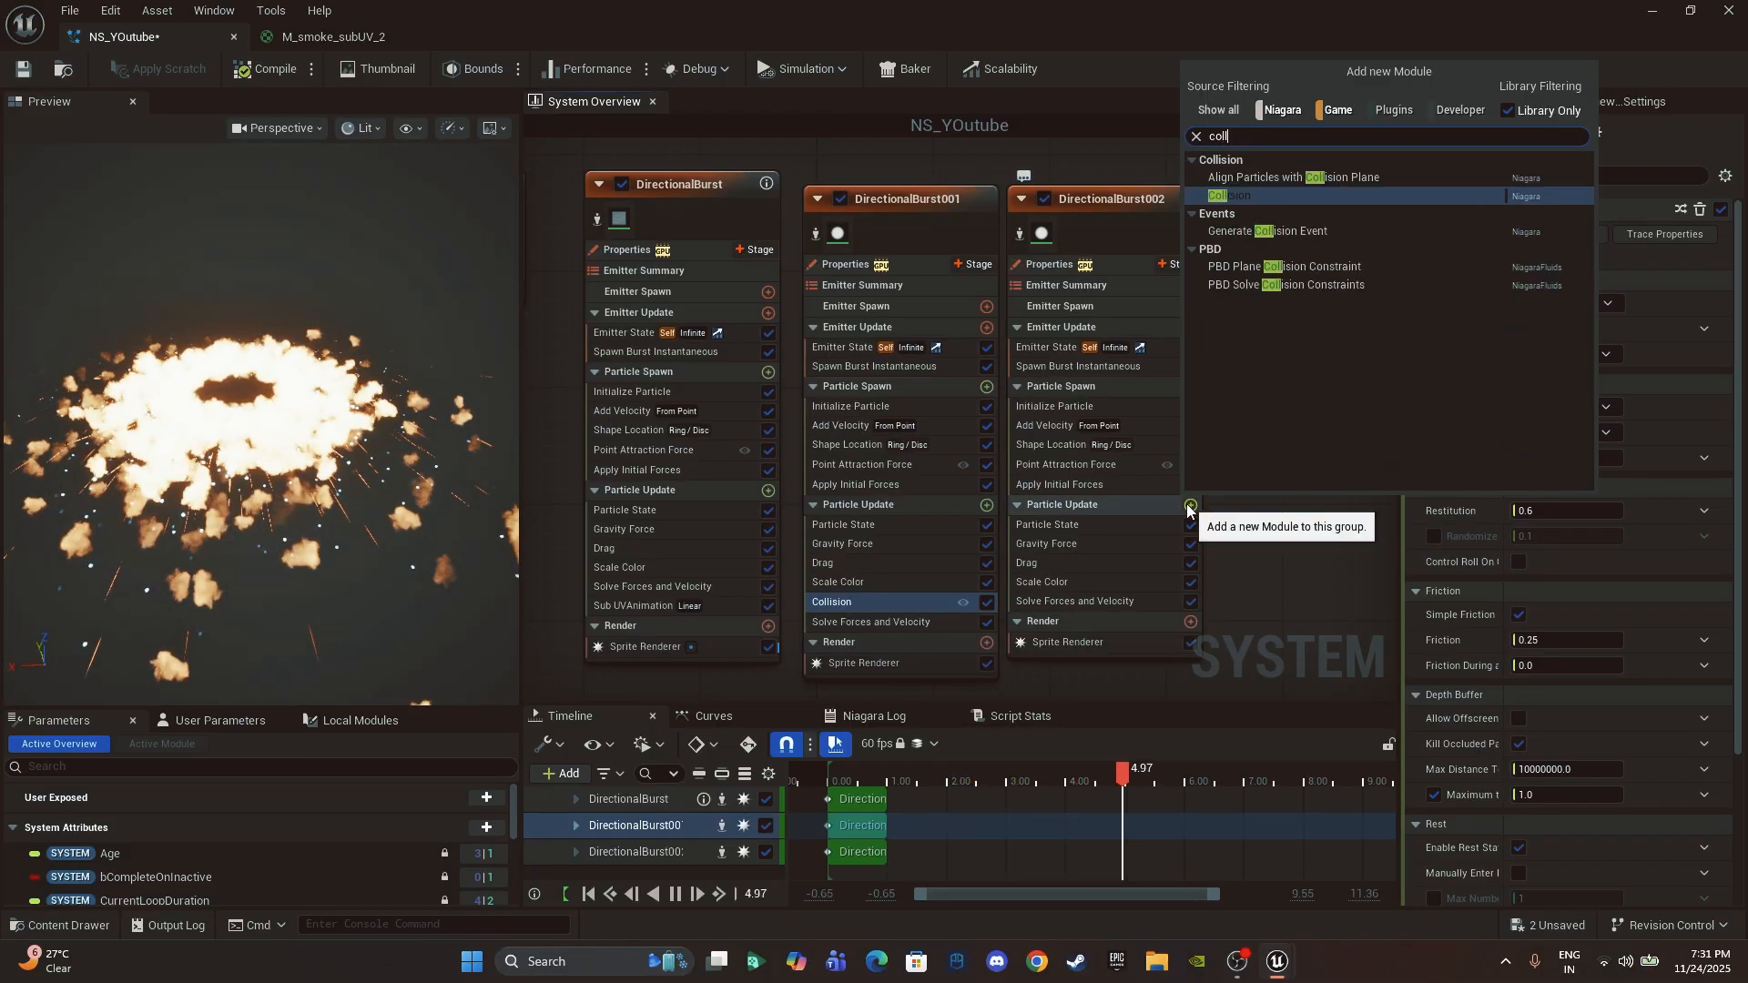
pyautogui.press('Return')
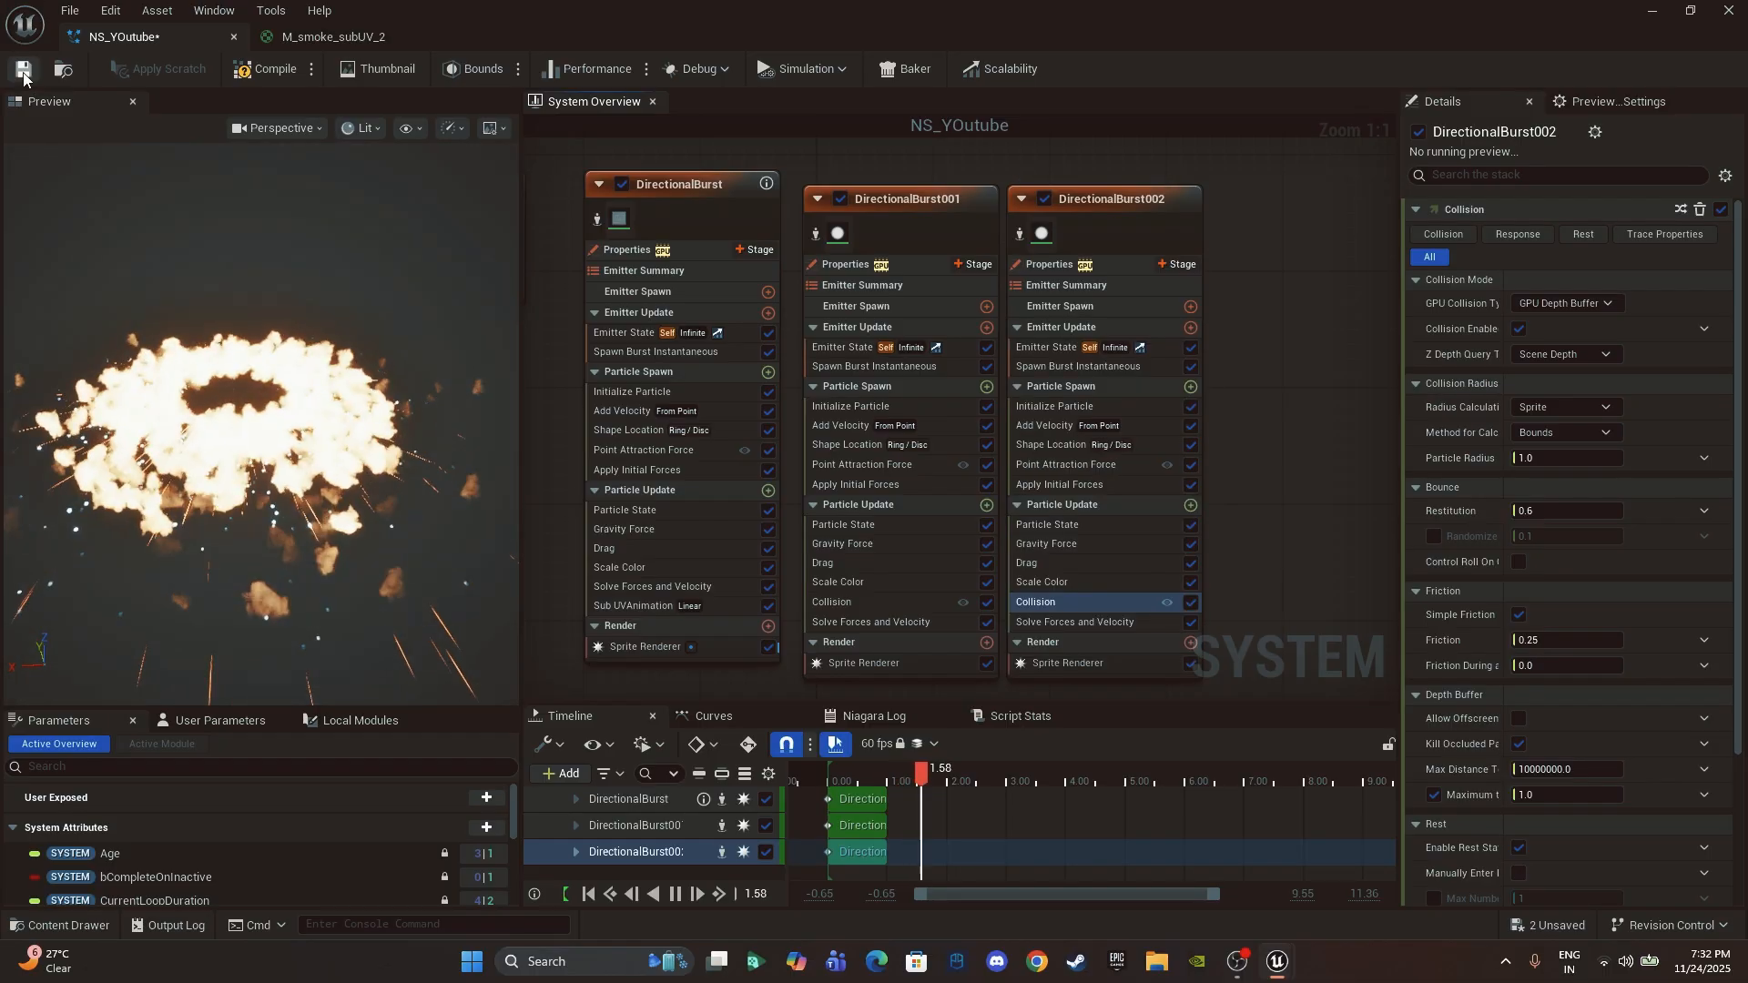
pyautogui.click(23, 73)
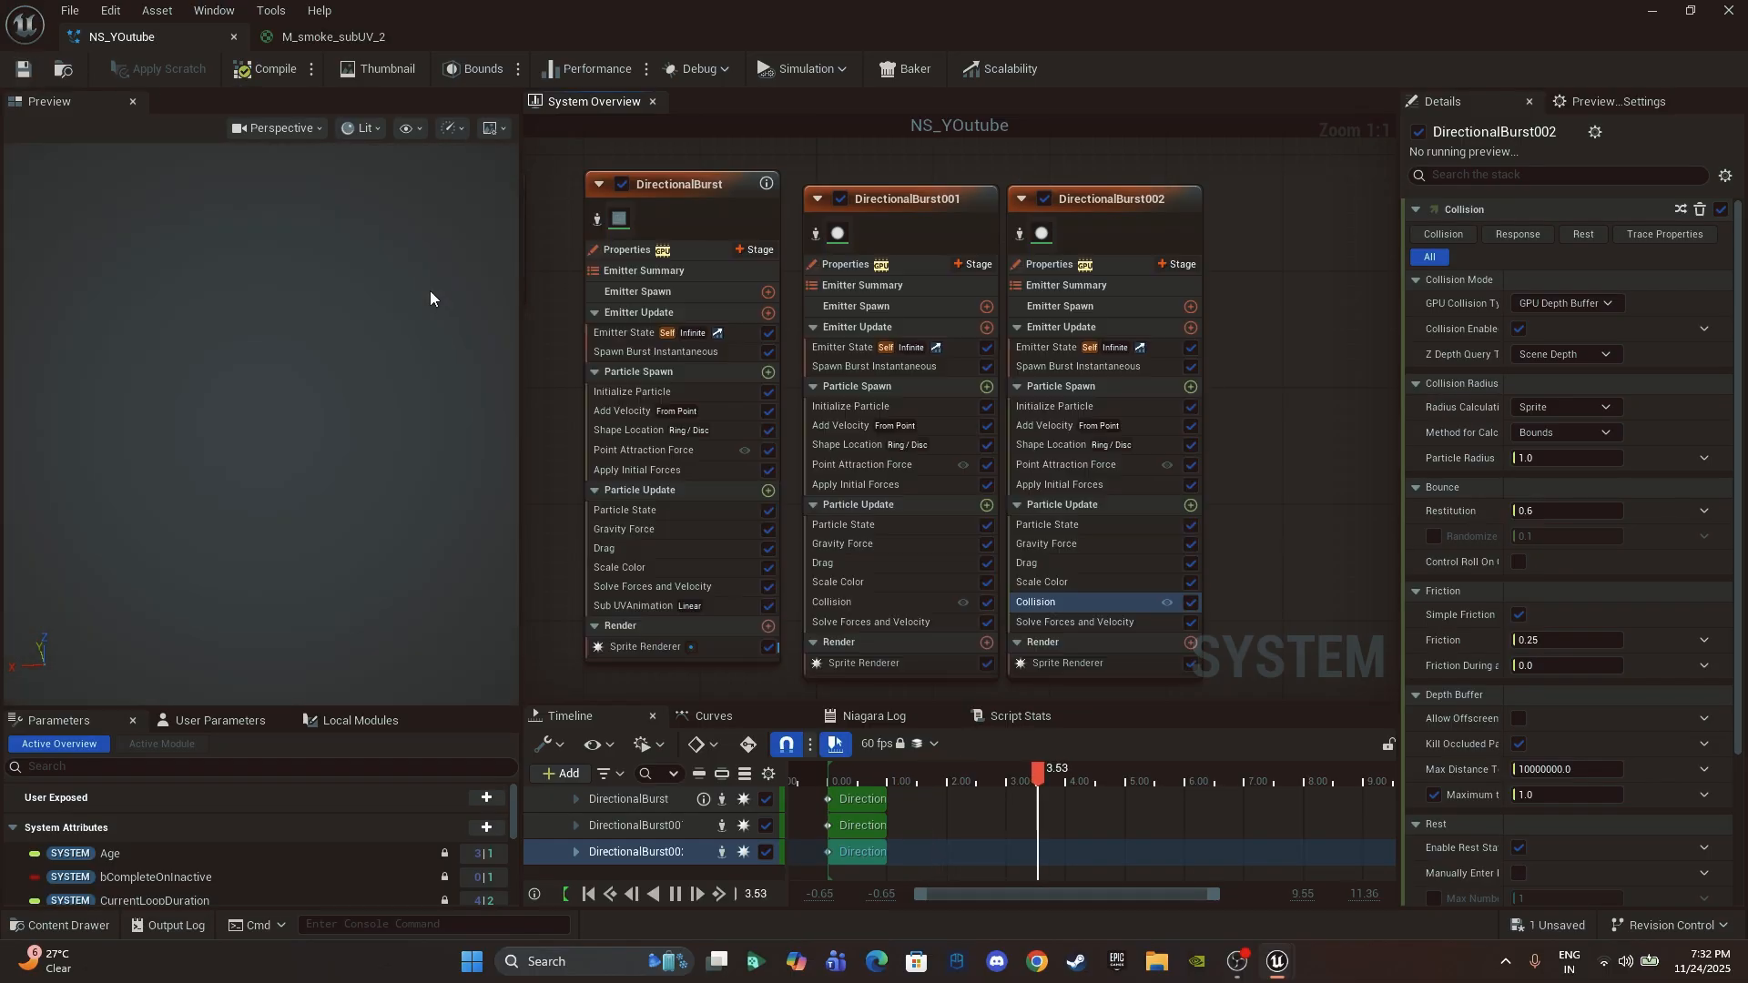
# Step: Return to the level and examine how the burst's particles behave against the floor from close up and above
pyautogui.click(1650, 14)
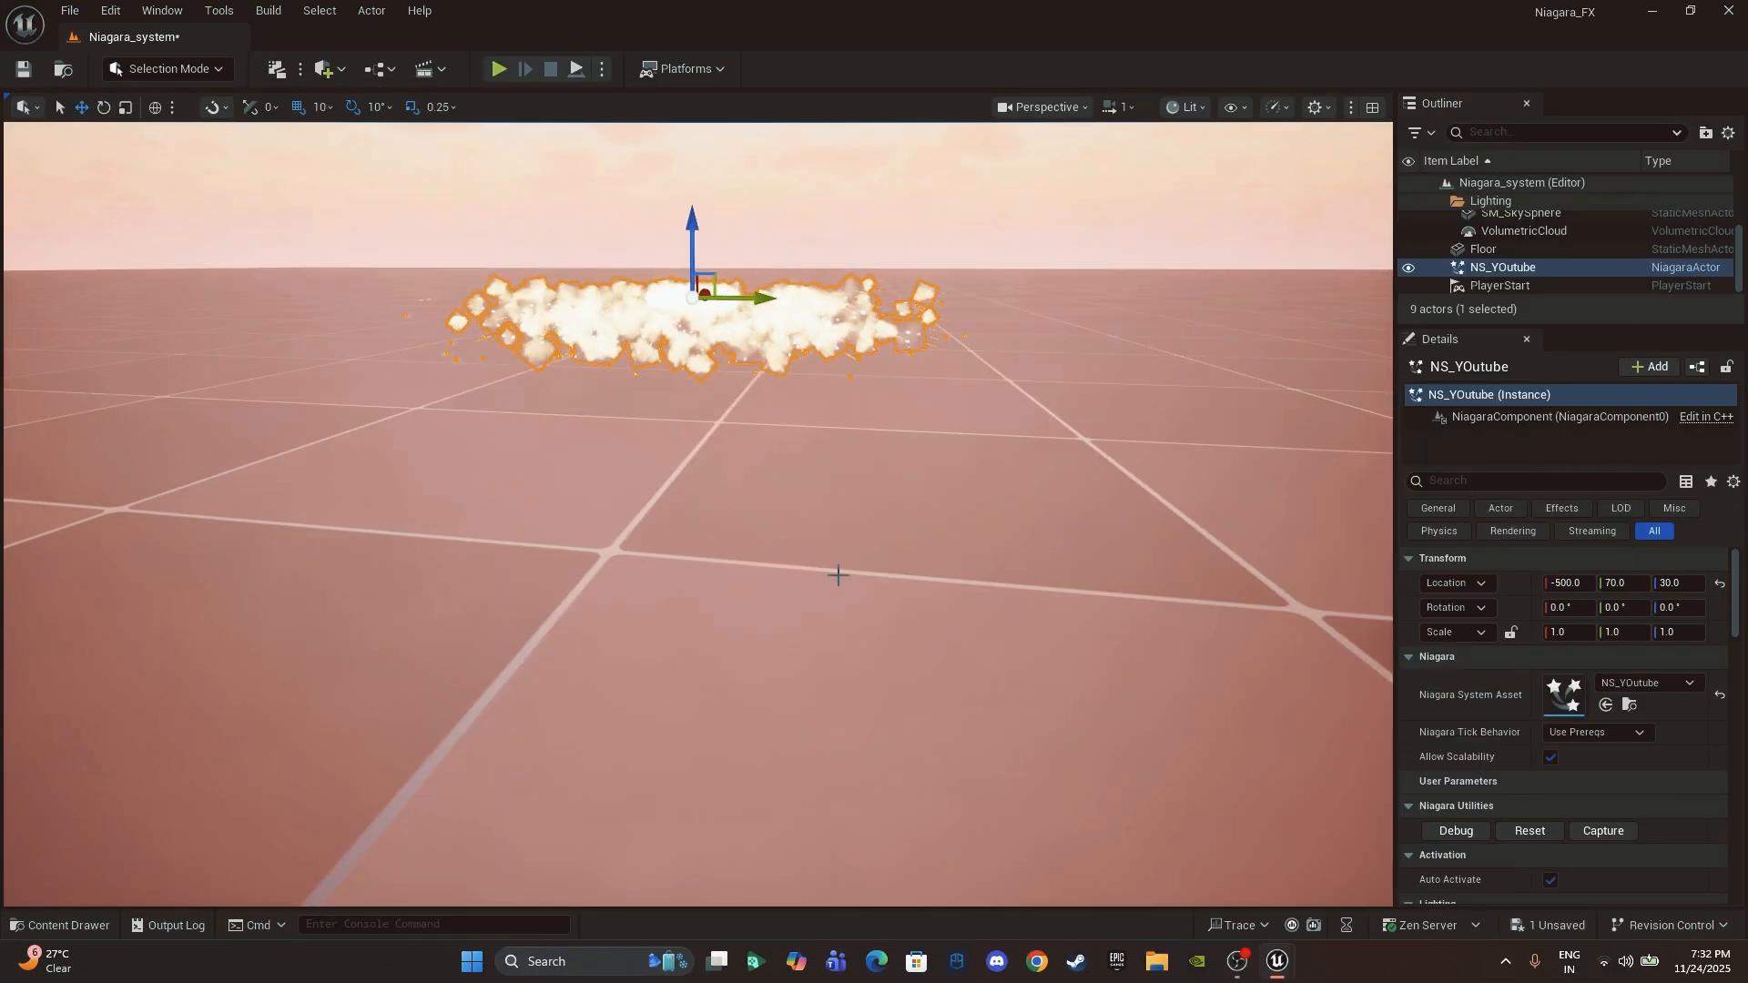
pyautogui.click(929, 227)
pyautogui.scroll(5, 745, 248)
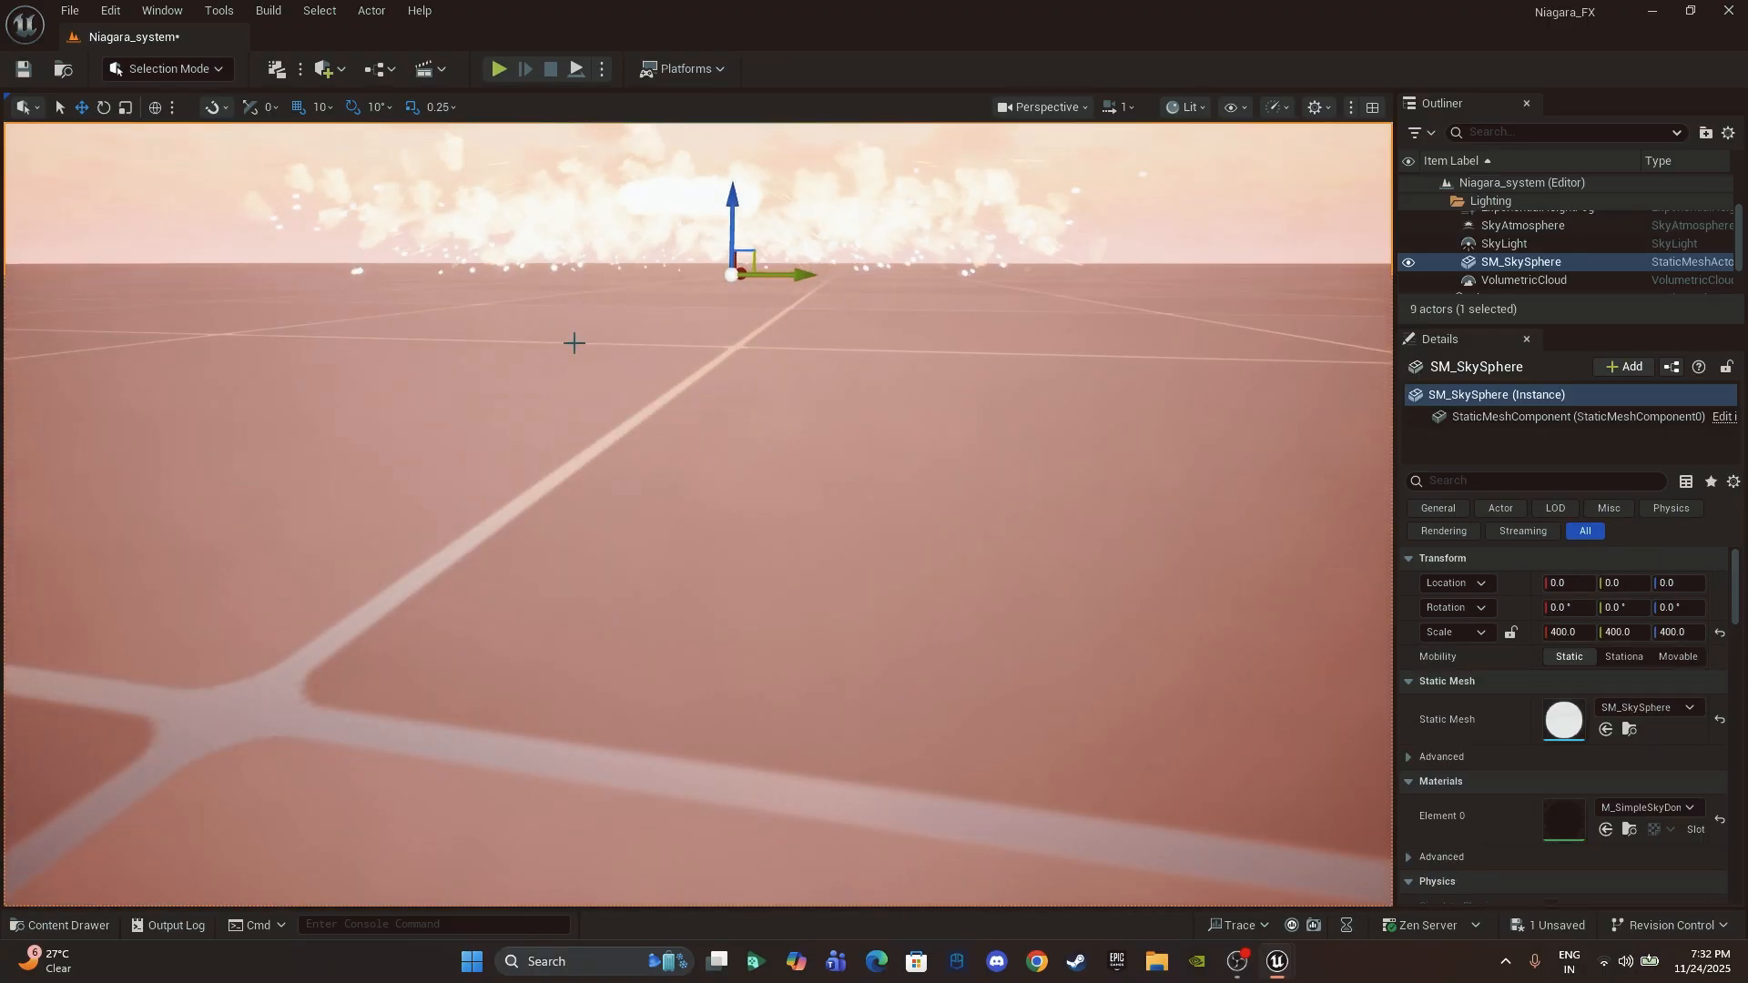
pyautogui.moveTo(565, 344)
pyautogui.mouseDown(button='middle')
pyautogui.moveTo(557, 419)
pyautogui.moveTo(577, 329)
pyautogui.mouseUp(button='middle')
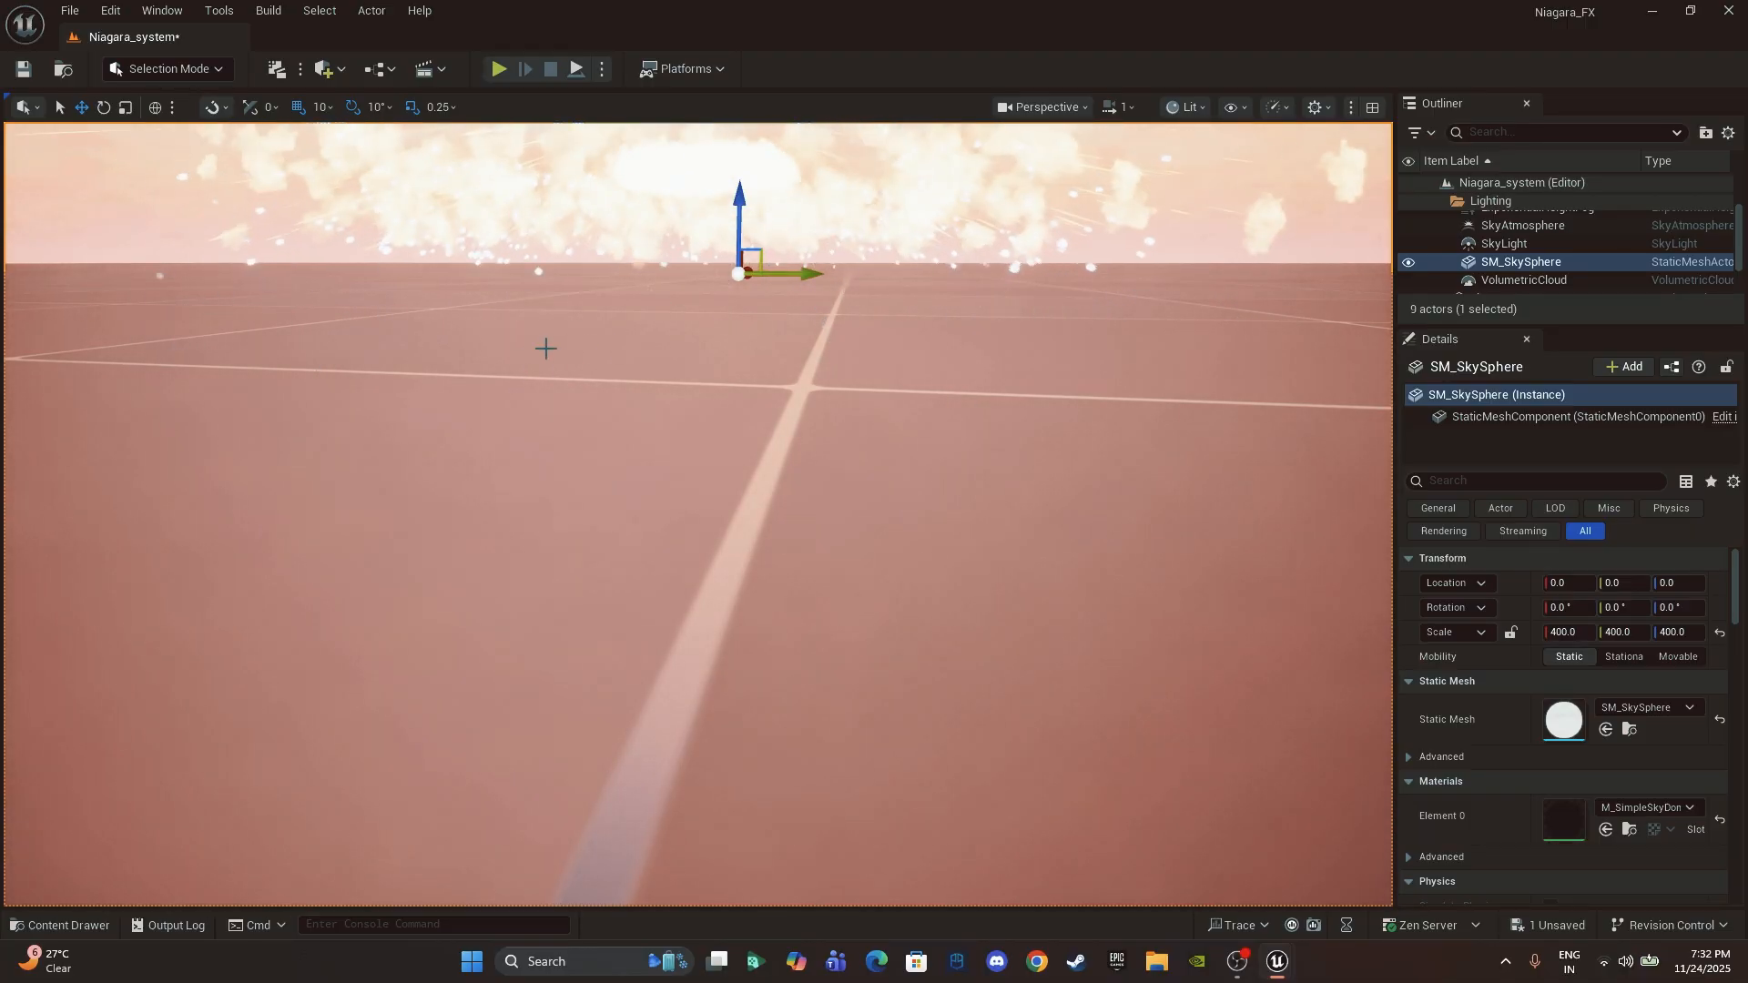
pyautogui.moveTo(579, 368); pyautogui.dragTo(767, 451, button='middle')
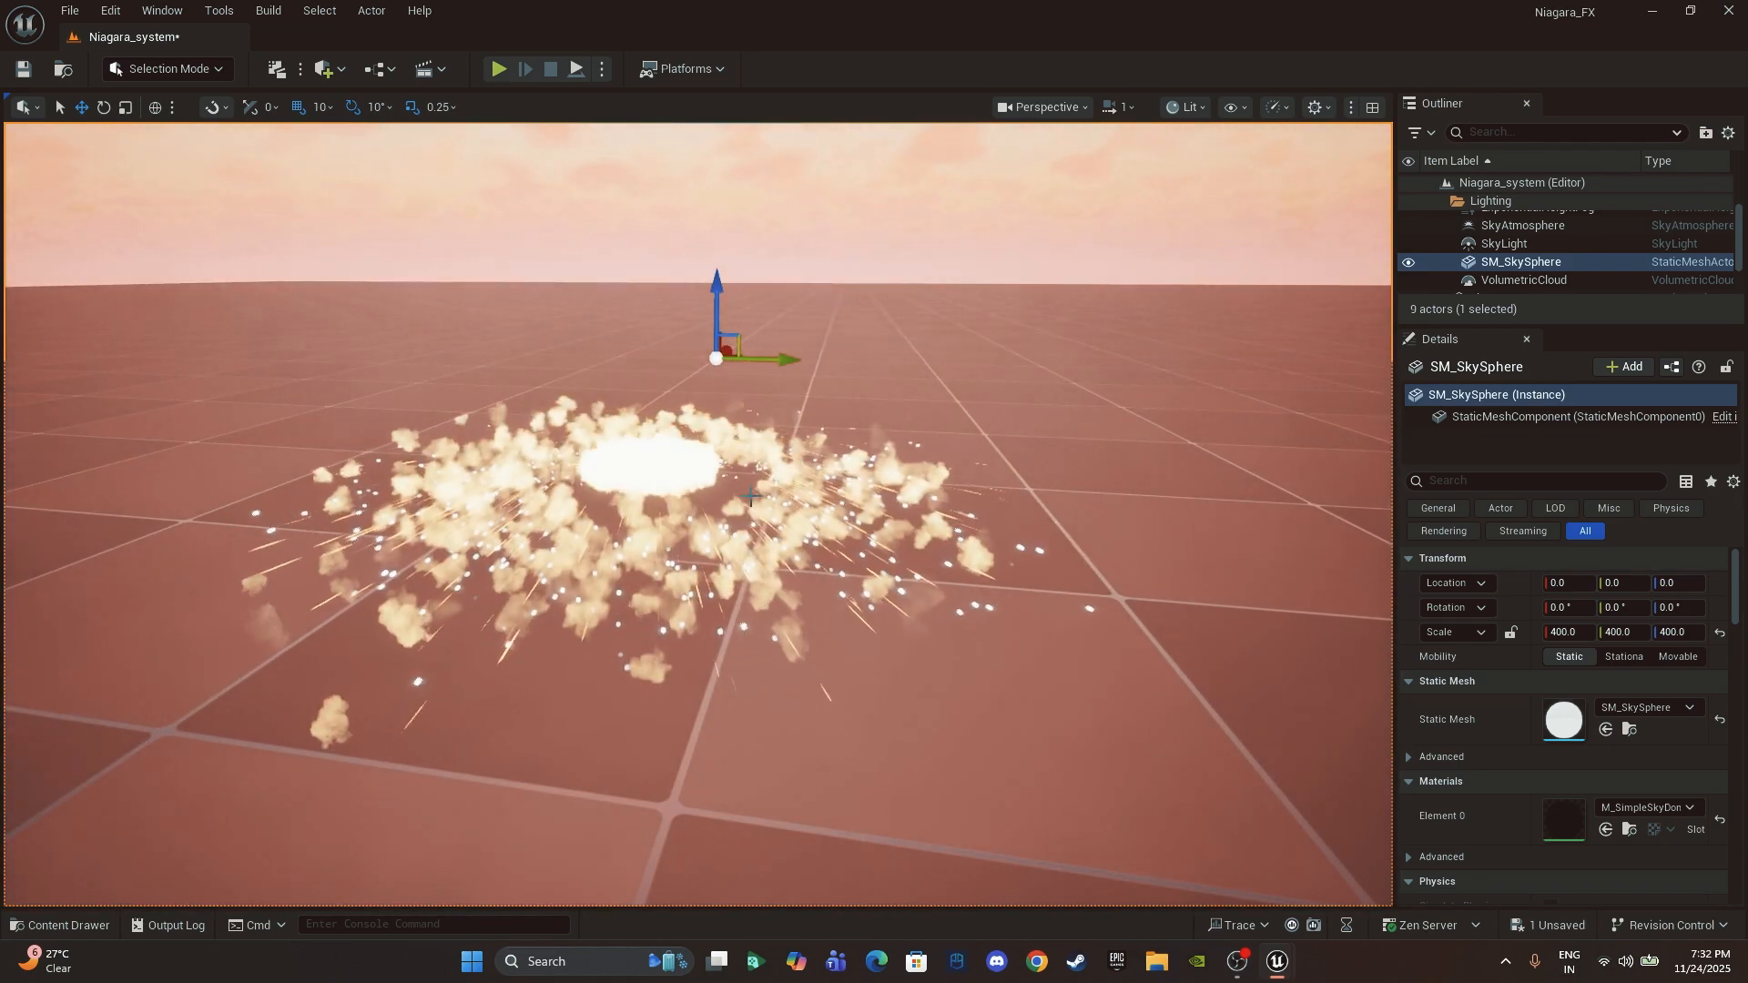
# Step: Enlarge the list of level actors and rotate the sun's directional light to give the level a bright daytime sky
pyautogui.moveTo(1428, 326); pyautogui.dragTo(1459, 456)
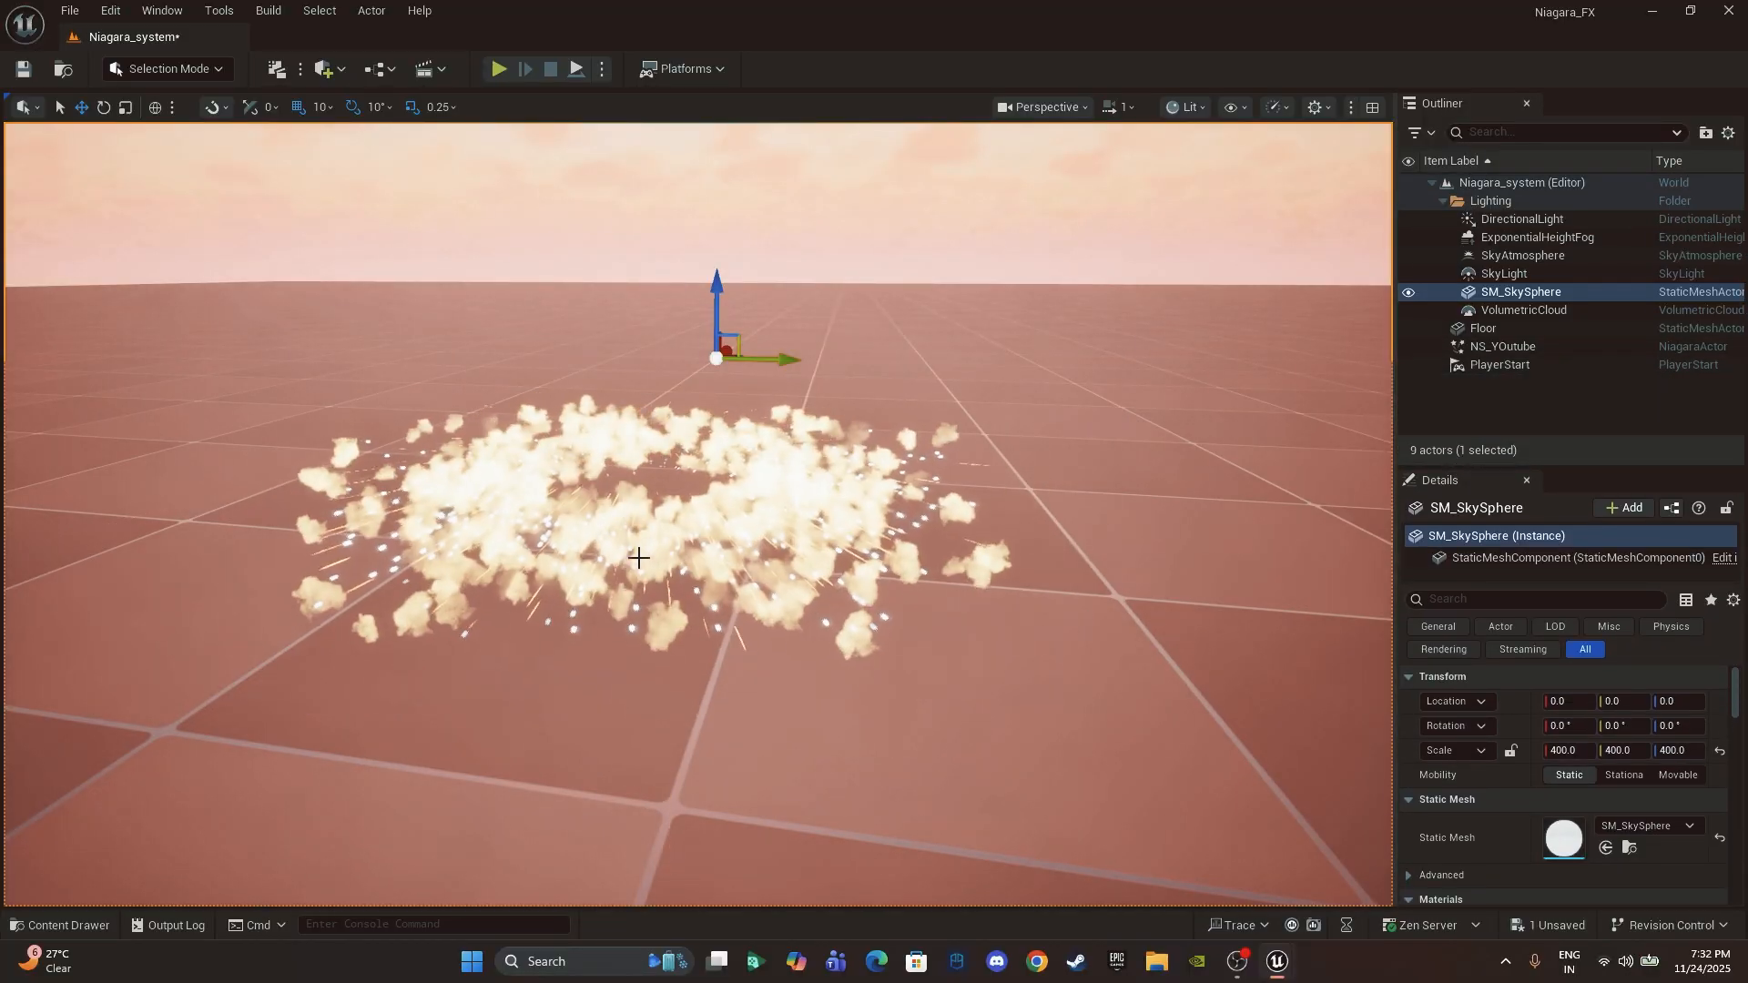
pyautogui.click(1172, 585)
pyautogui.hotkey('ctrl', 'l')
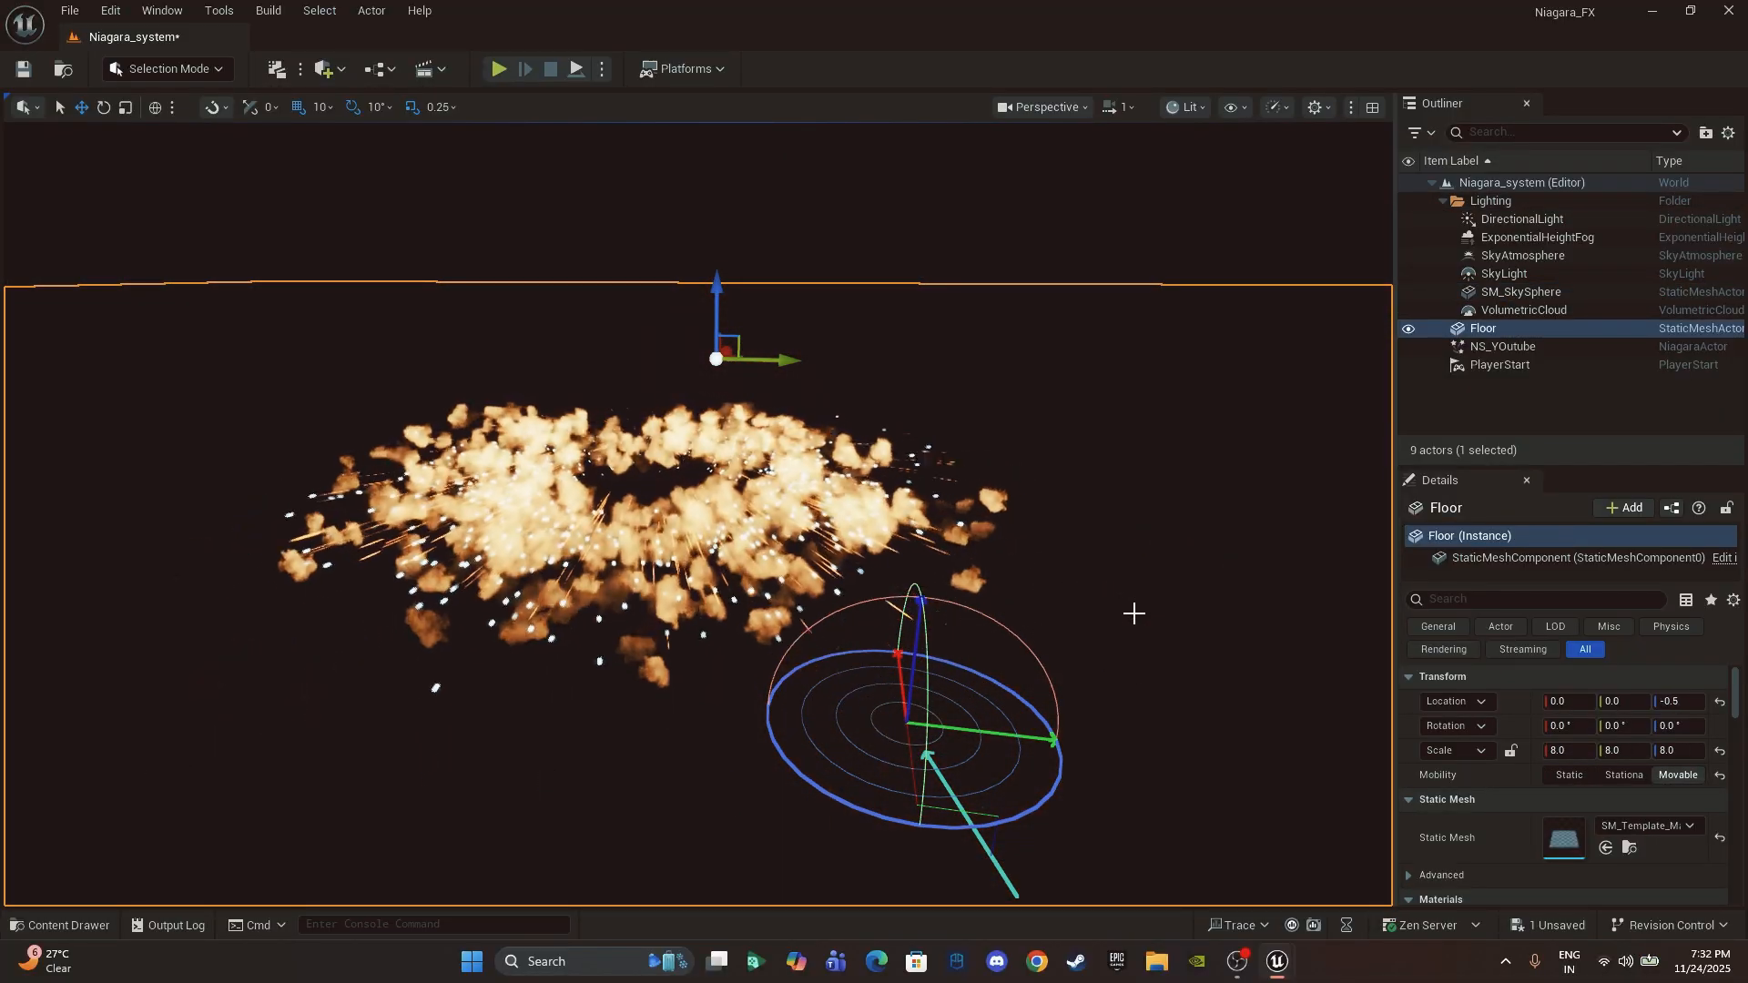
pyautogui.hotkey('ctrl', 'l')
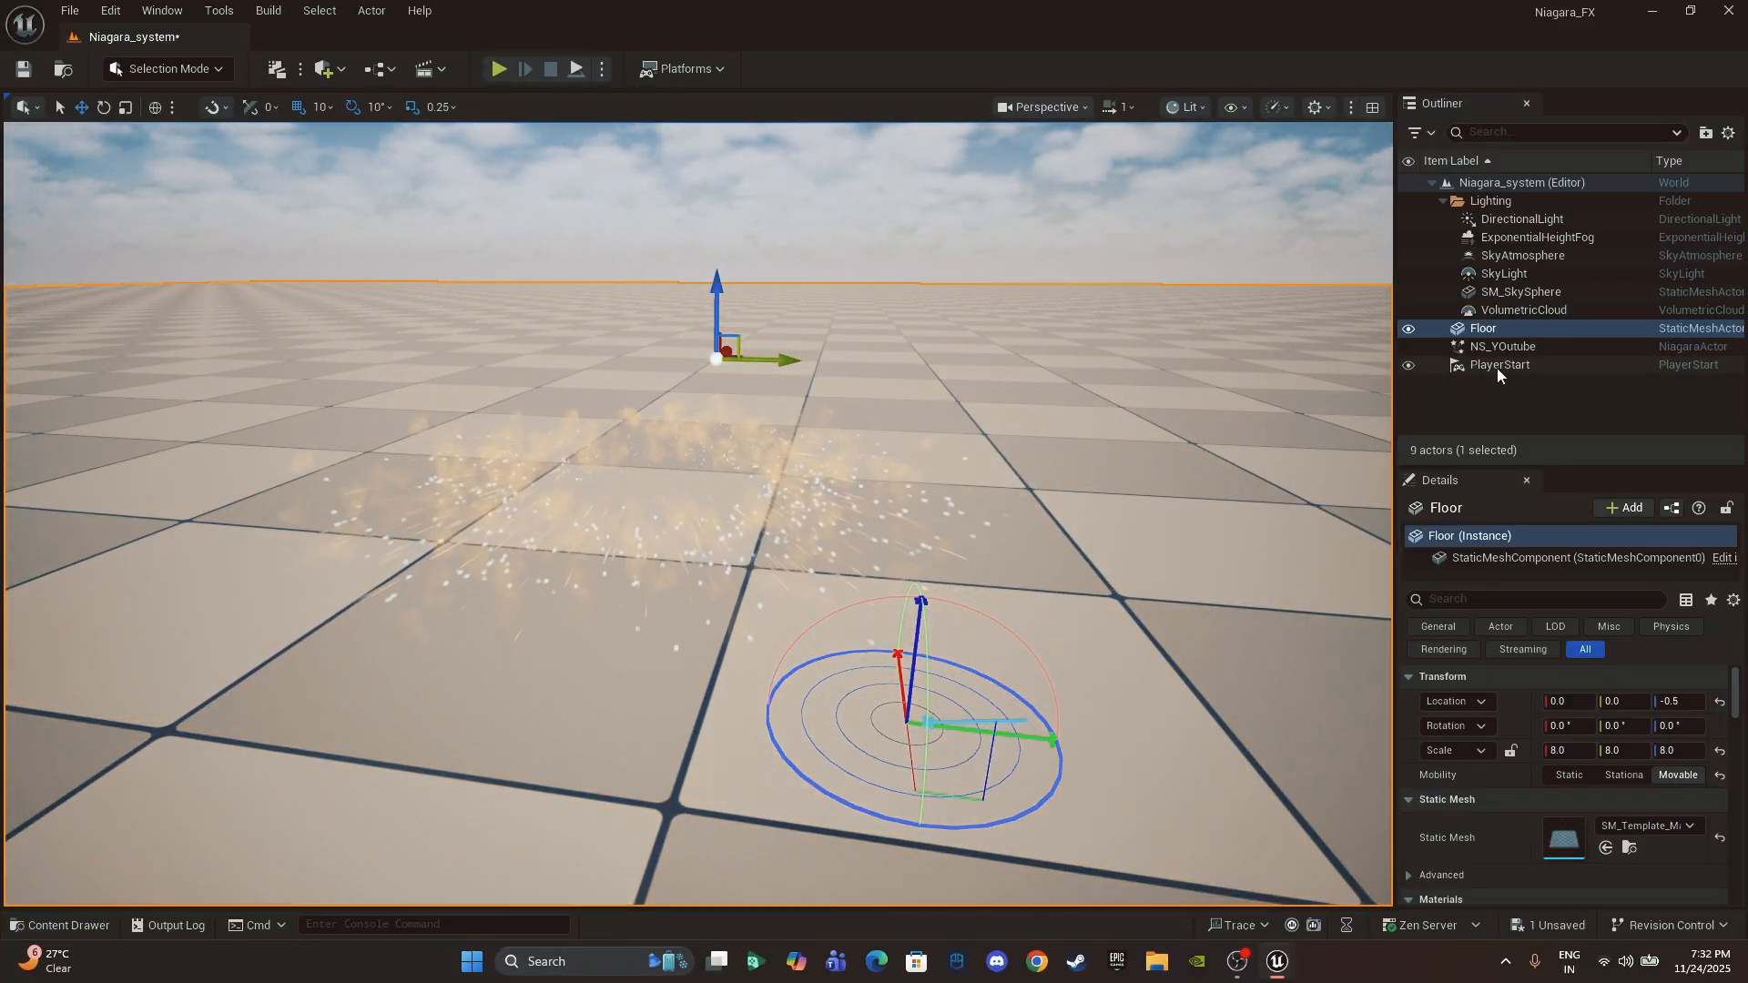
# Step: Search the Engine content folder for "BP sky"
pyautogui.click(971, 282)
pyautogui.hotkey('ctrl', 'space')
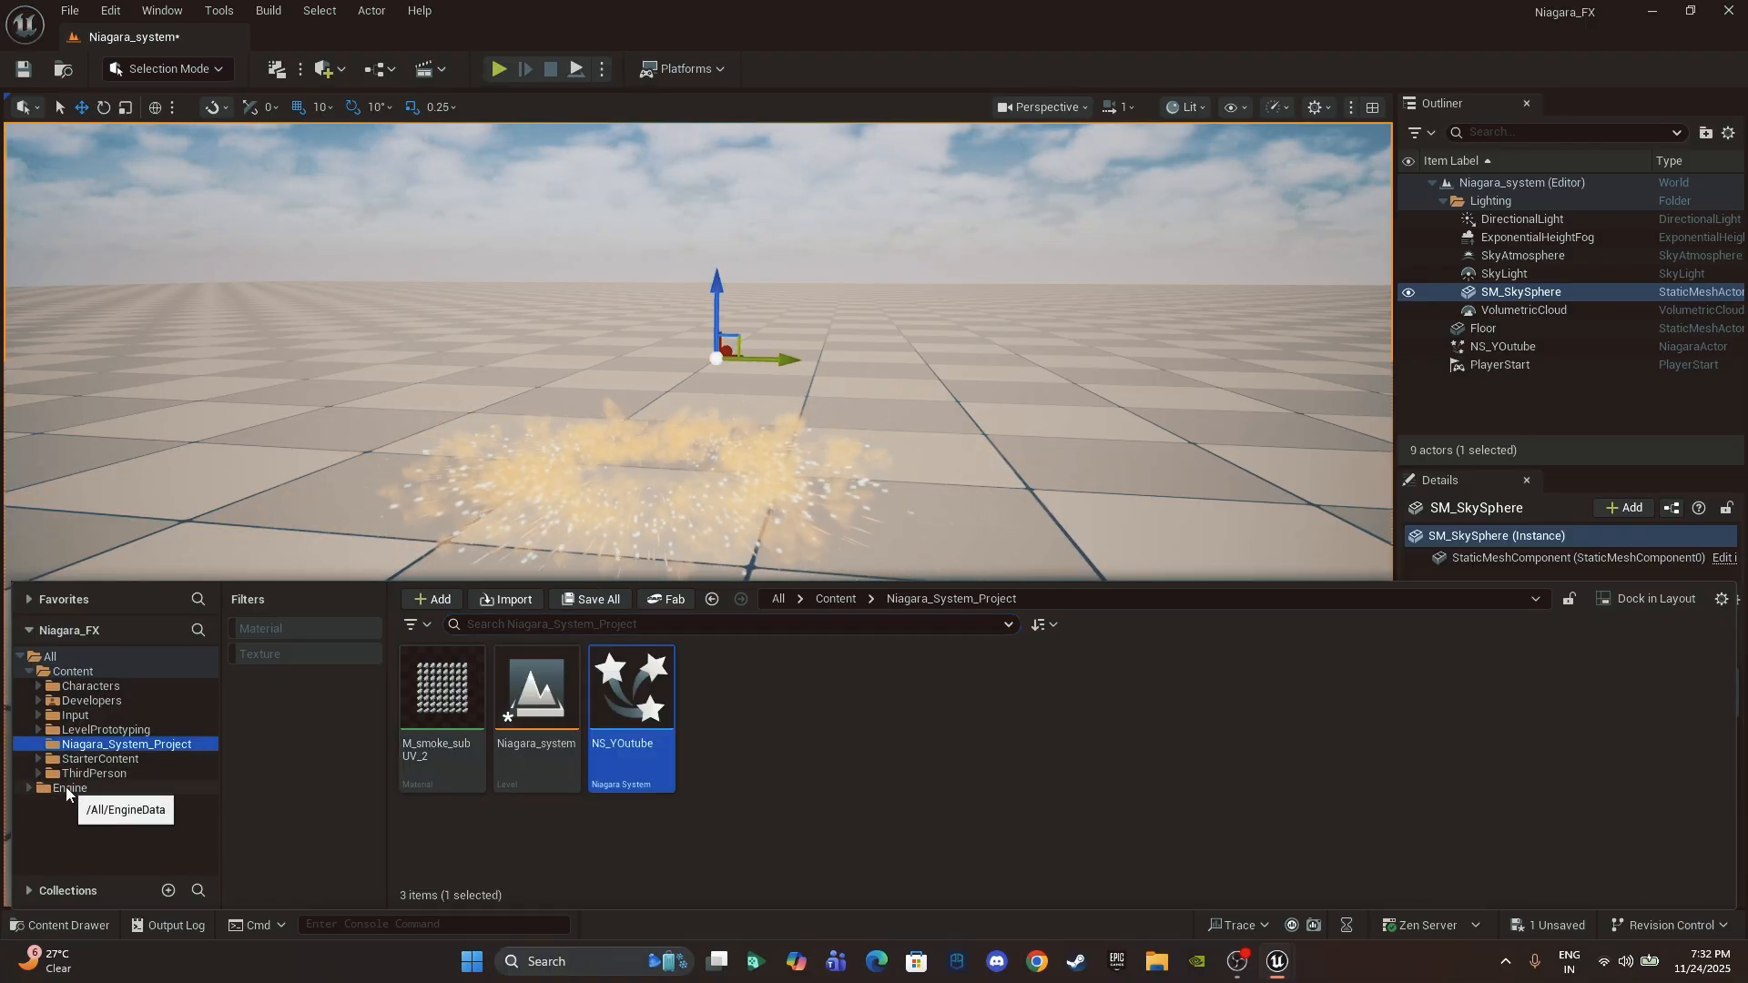
pyautogui.click(67, 789)
pyautogui.click(1721, 600)
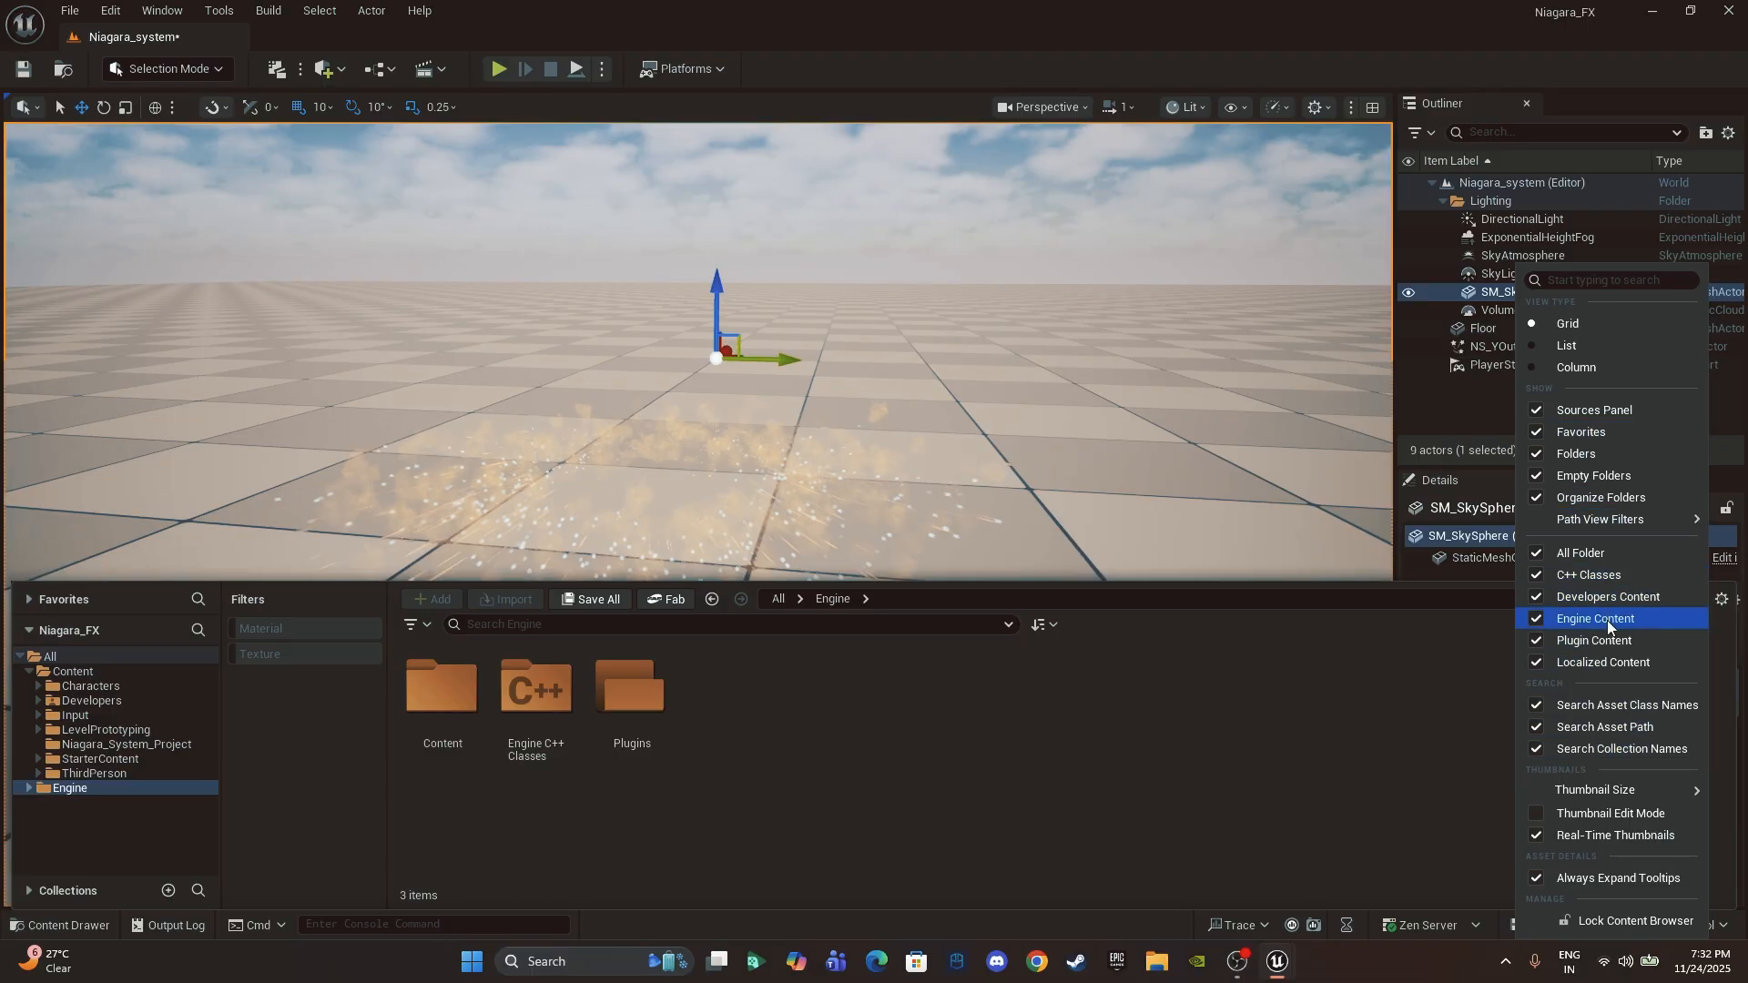
pyautogui.click(29, 789)
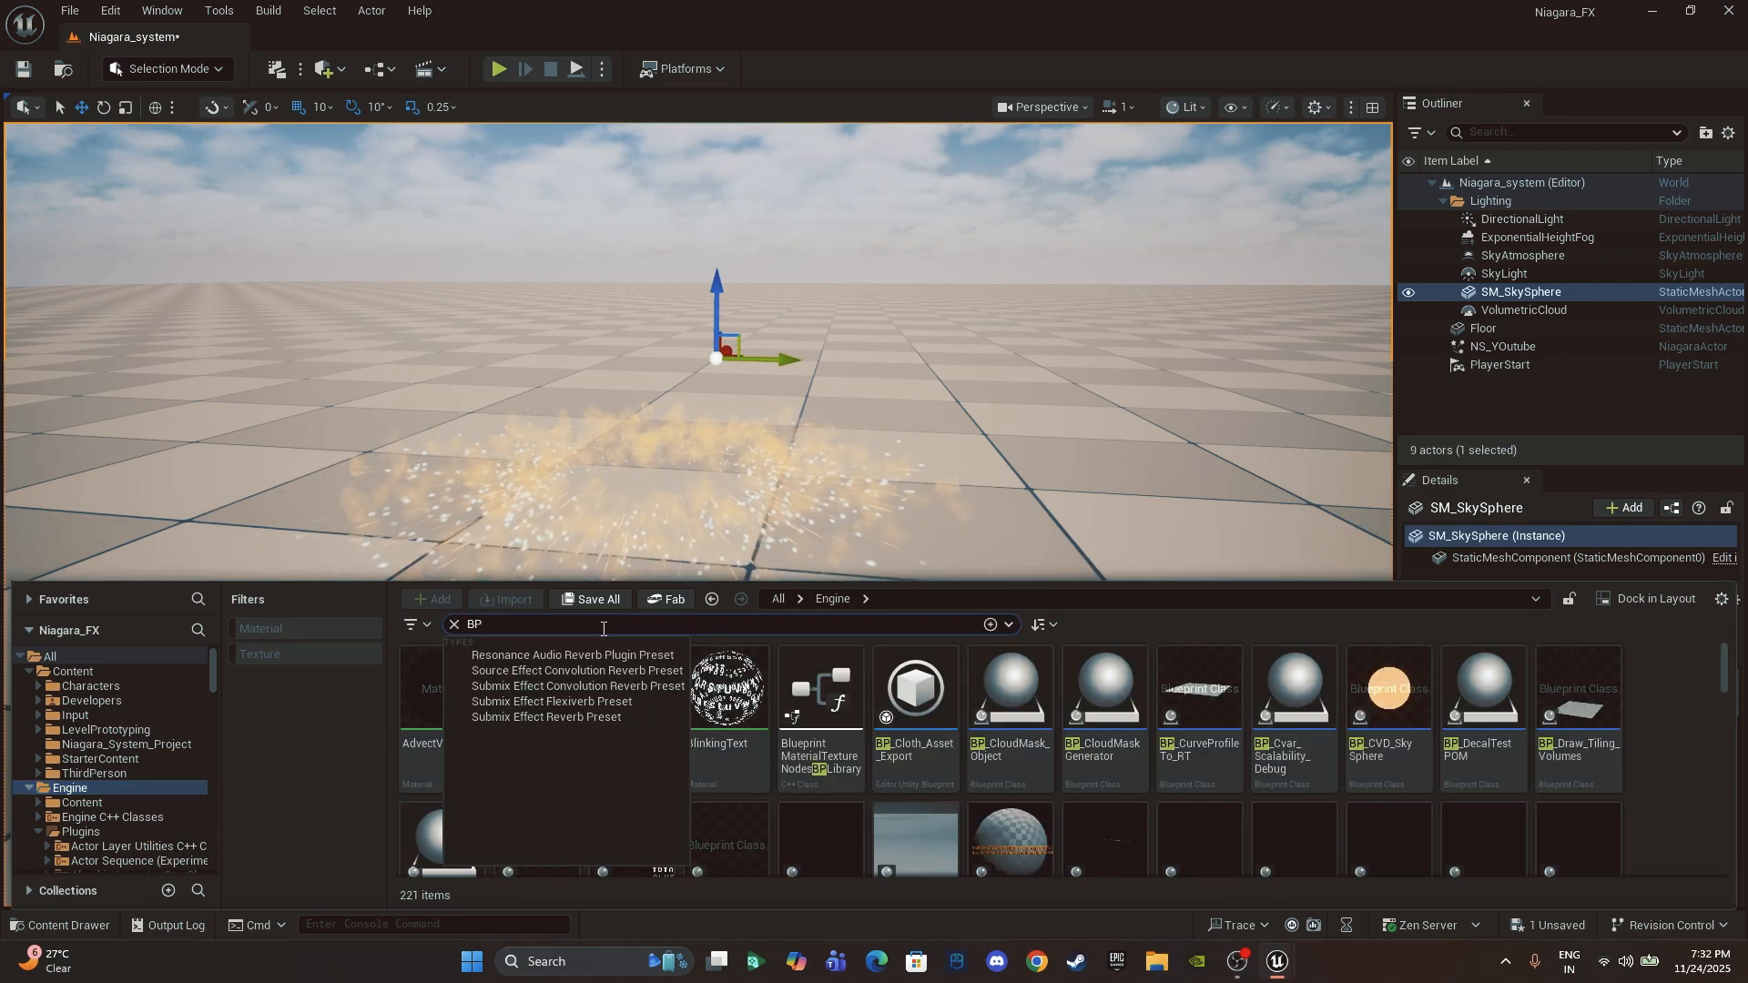
pyautogui.write('sky')
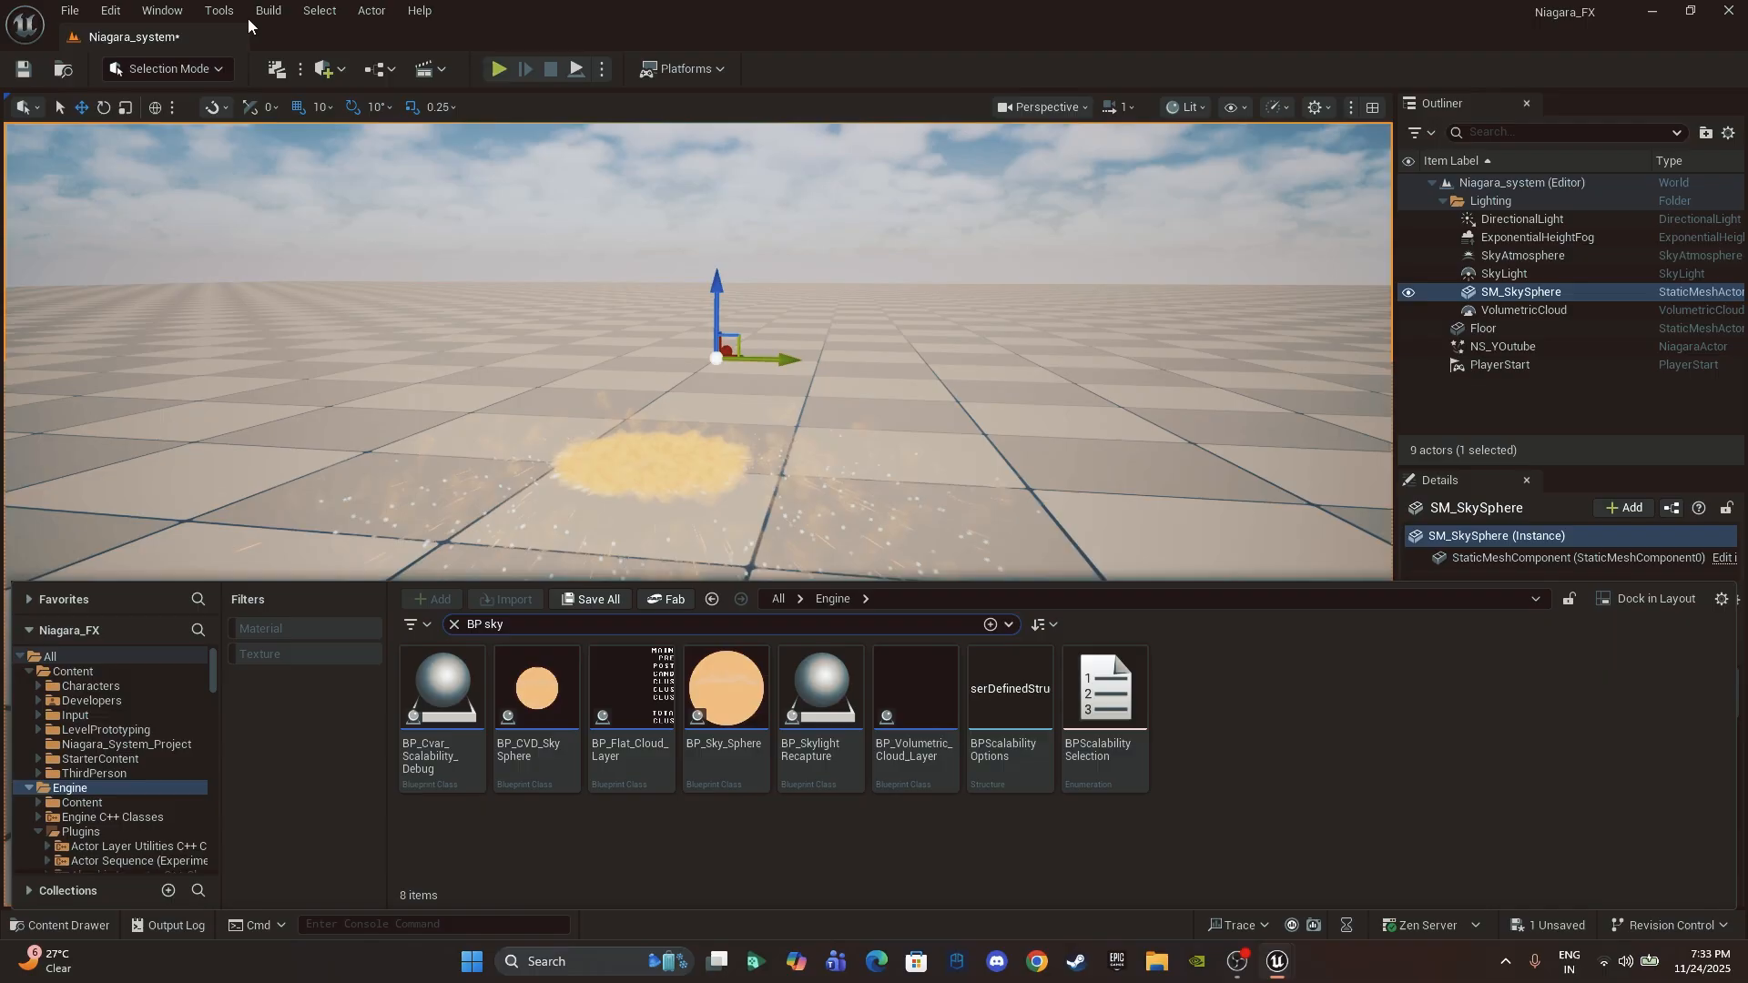
pyautogui.click(343, 71)
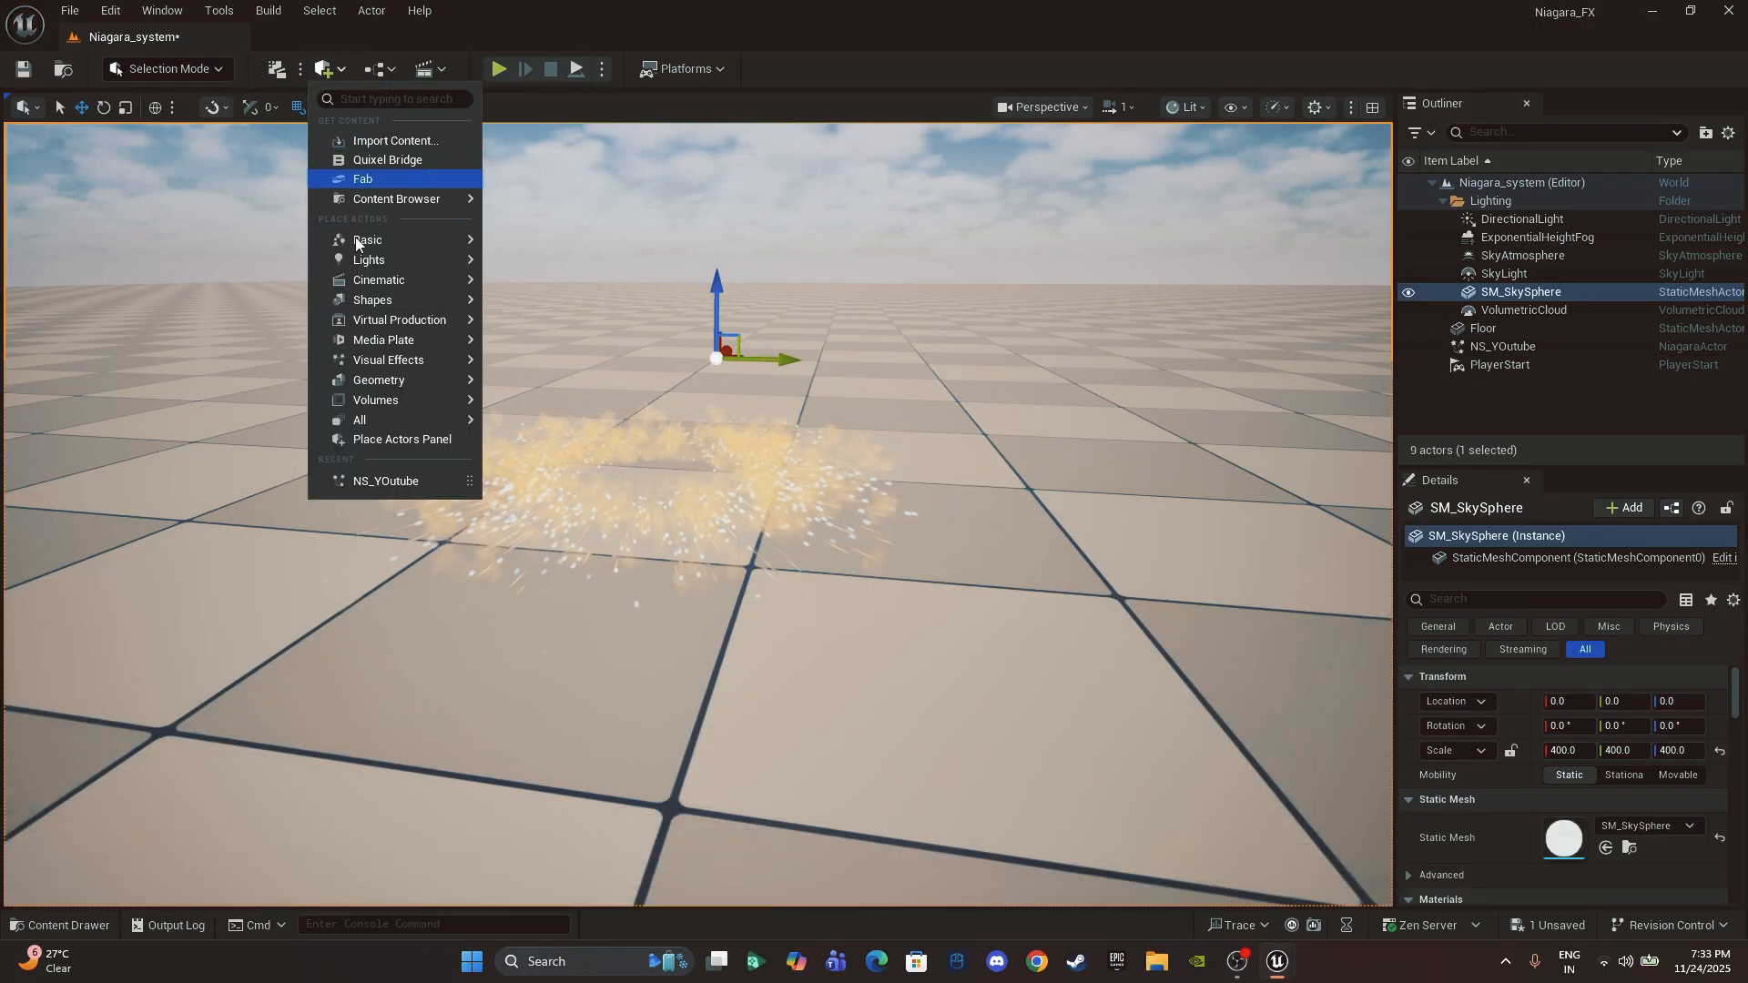
pyautogui.moveTo(369, 426)
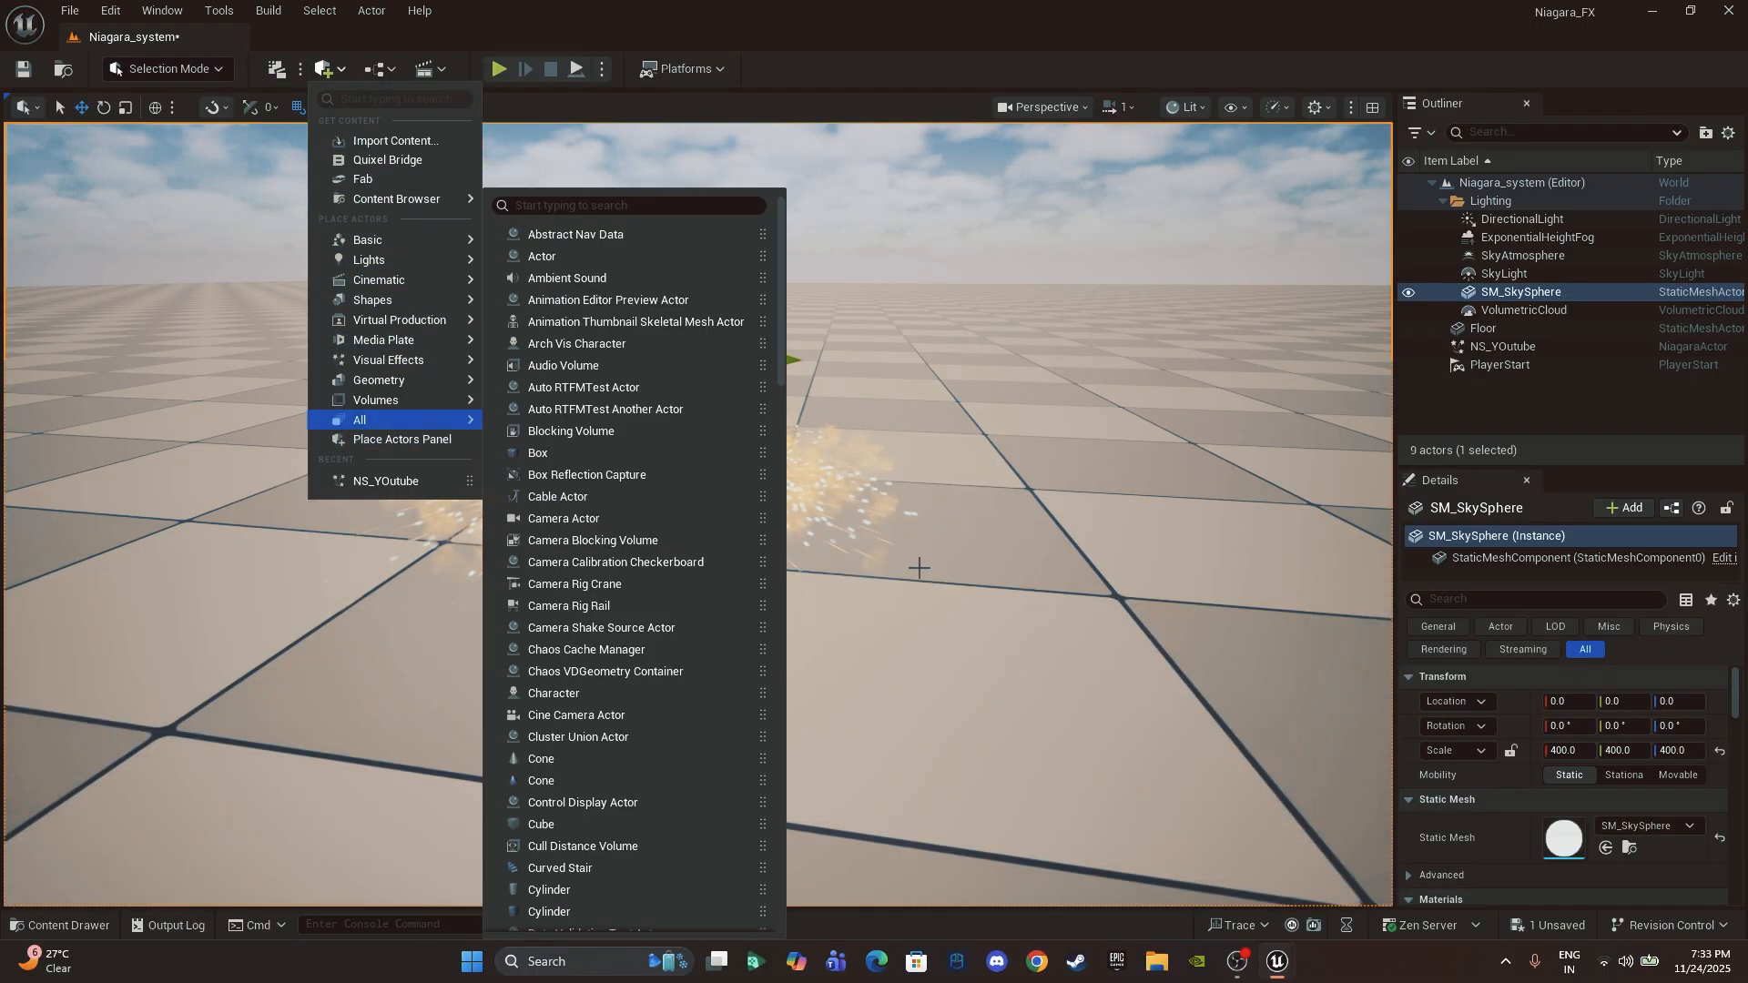
pyautogui.click(1351, 958)
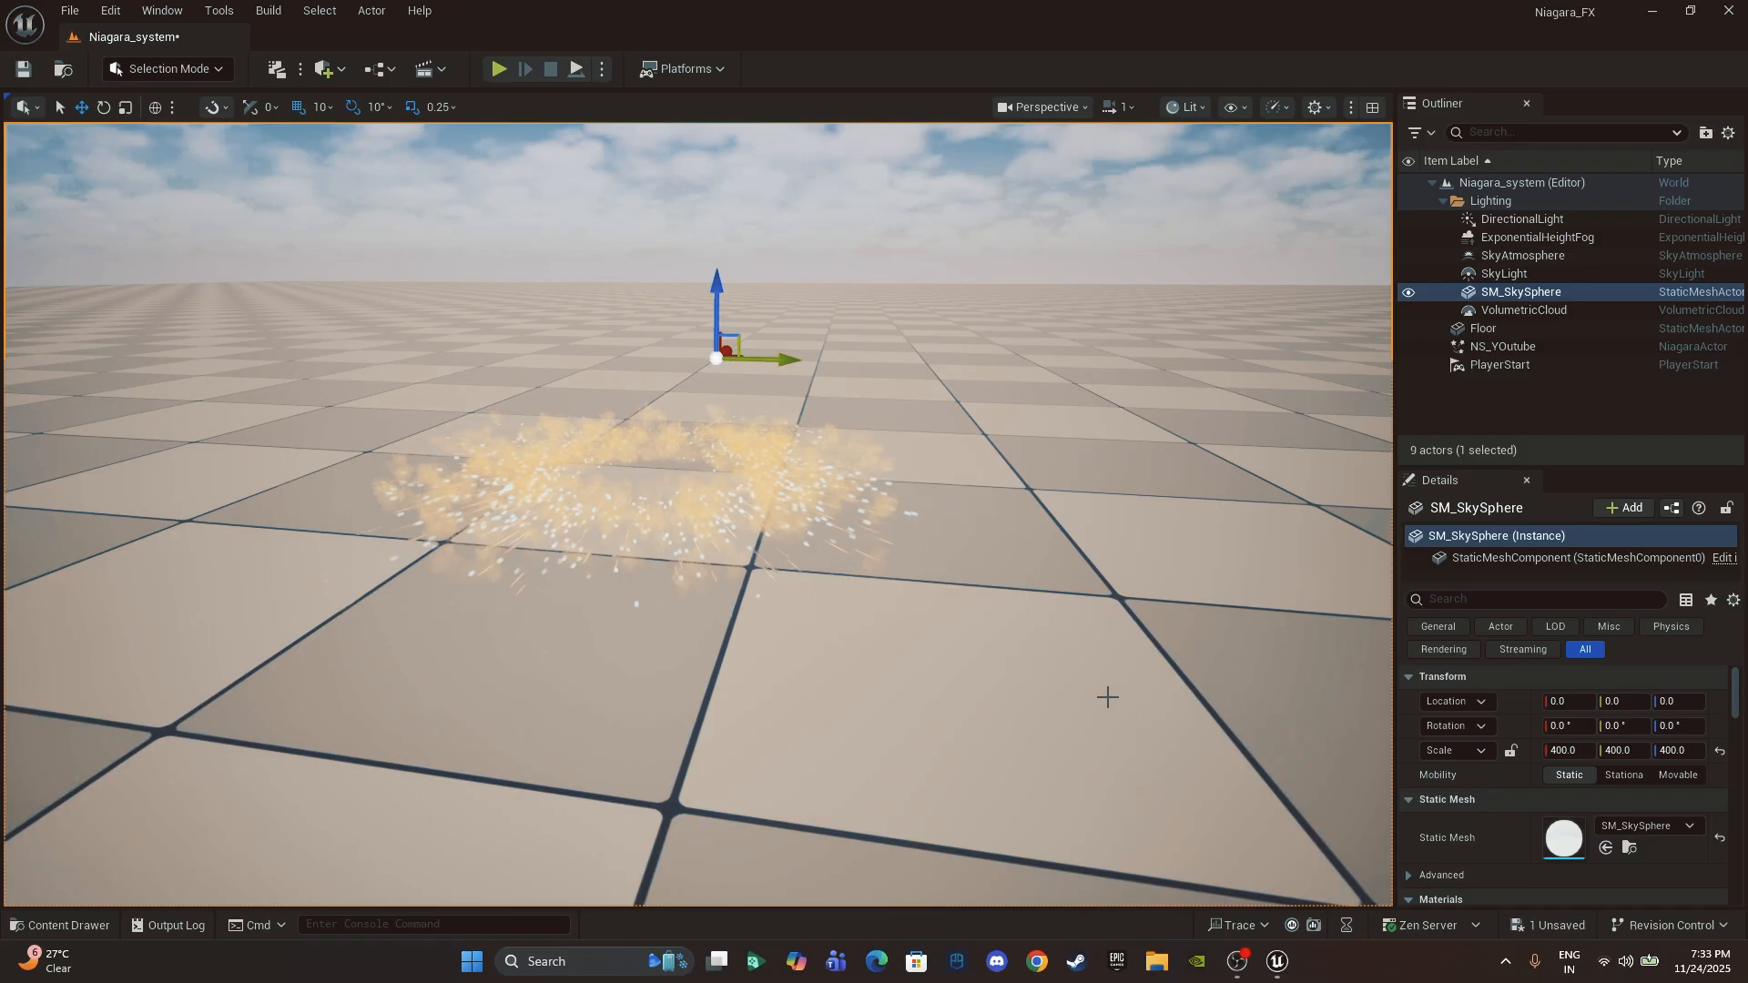
pyautogui.click(583, 710)
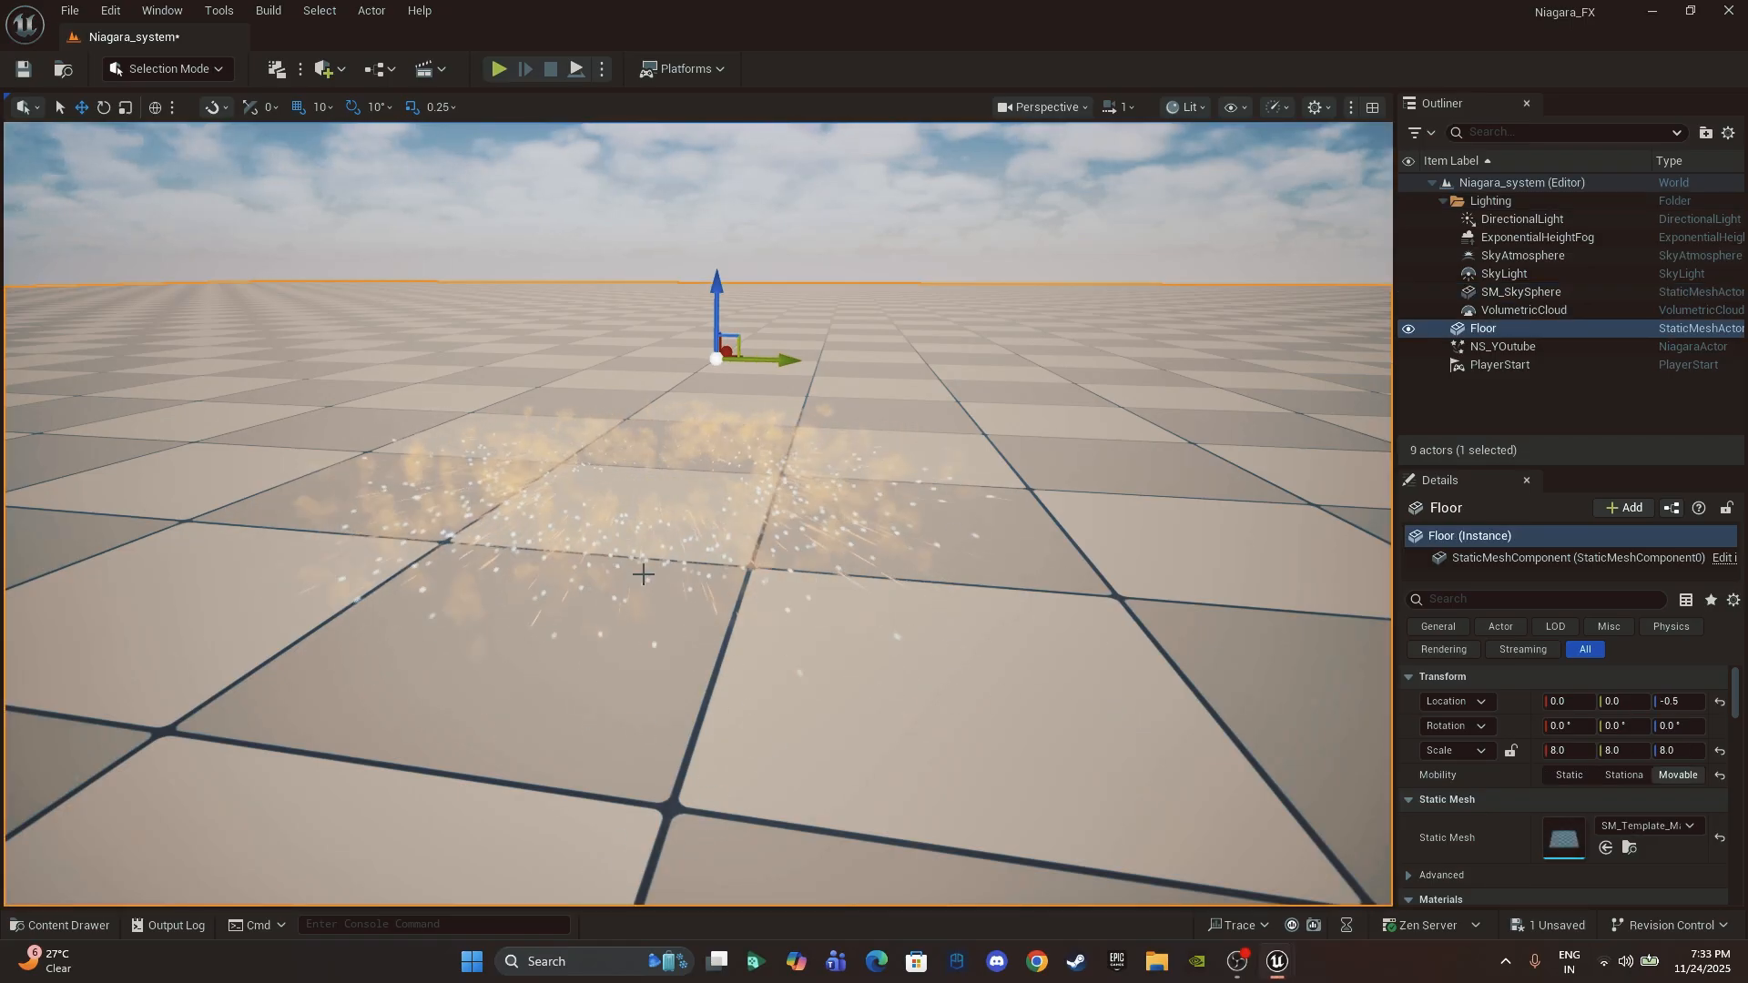
# Step: Place BP_Sky_Sphere on the floor near the burst and delete the VolumetricCloud and SM_SkySphere actors it replaces
pyautogui.hotkey('ctrl', 'space')
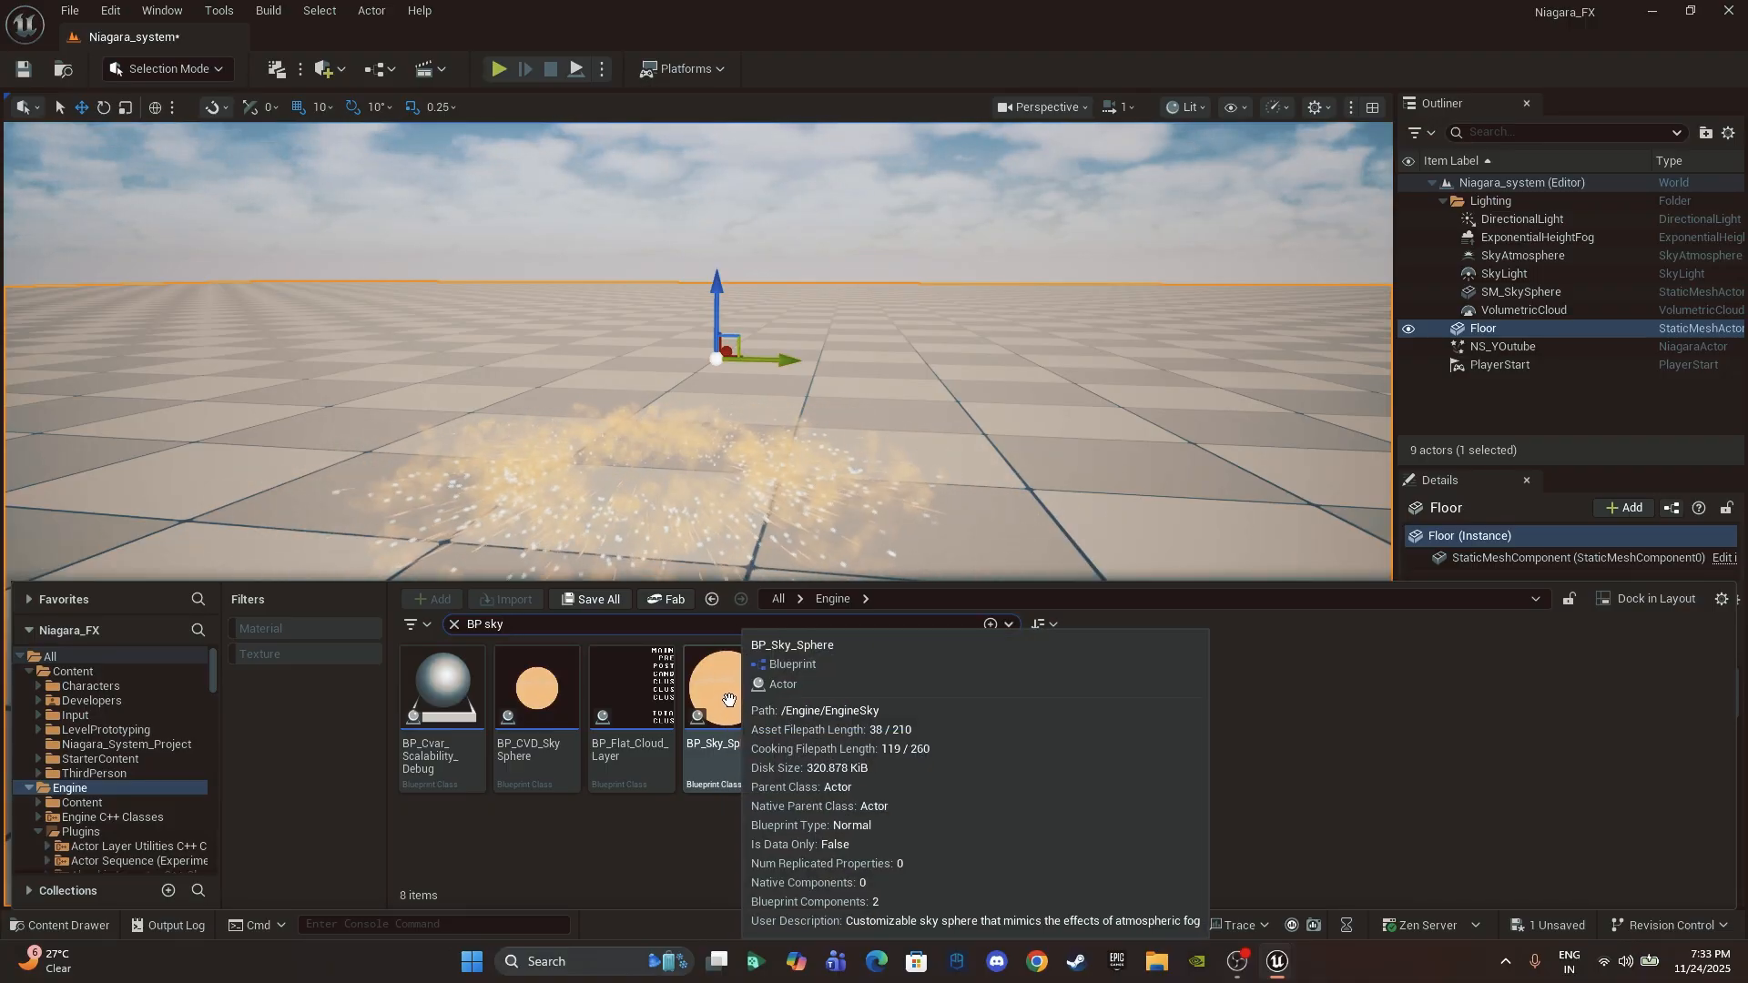
pyautogui.moveTo(724, 701); pyautogui.dragTo(692, 471)
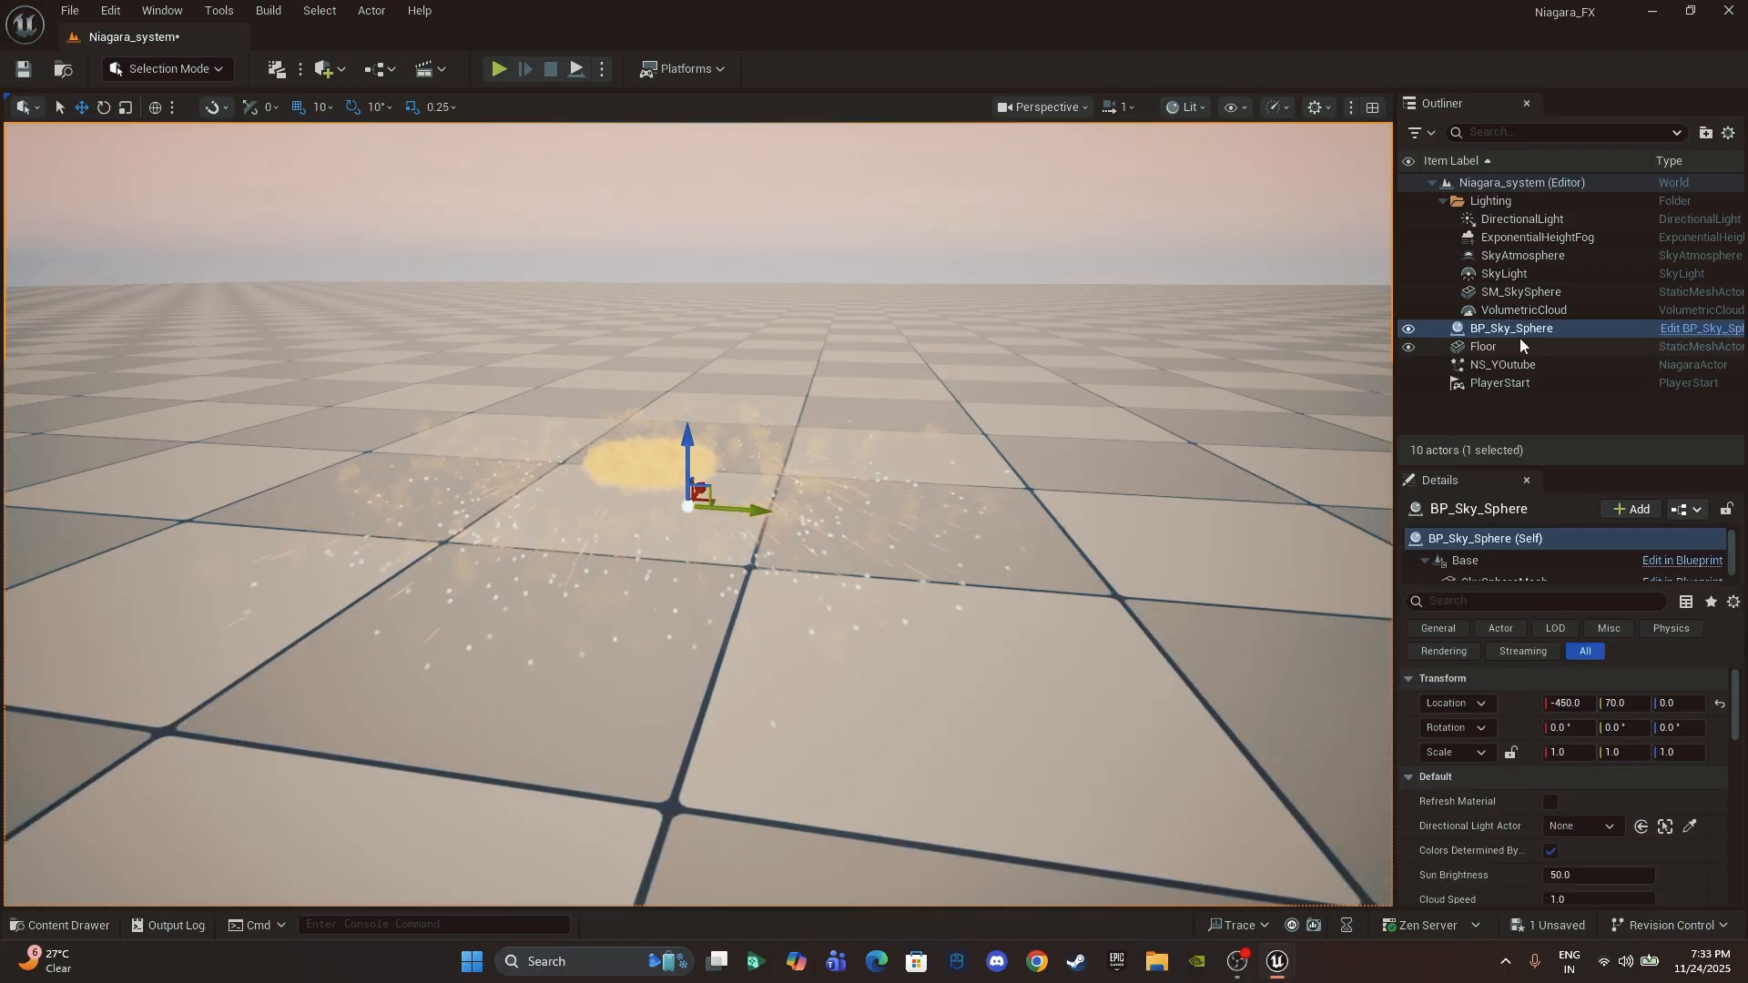
pyautogui.click(1526, 310)
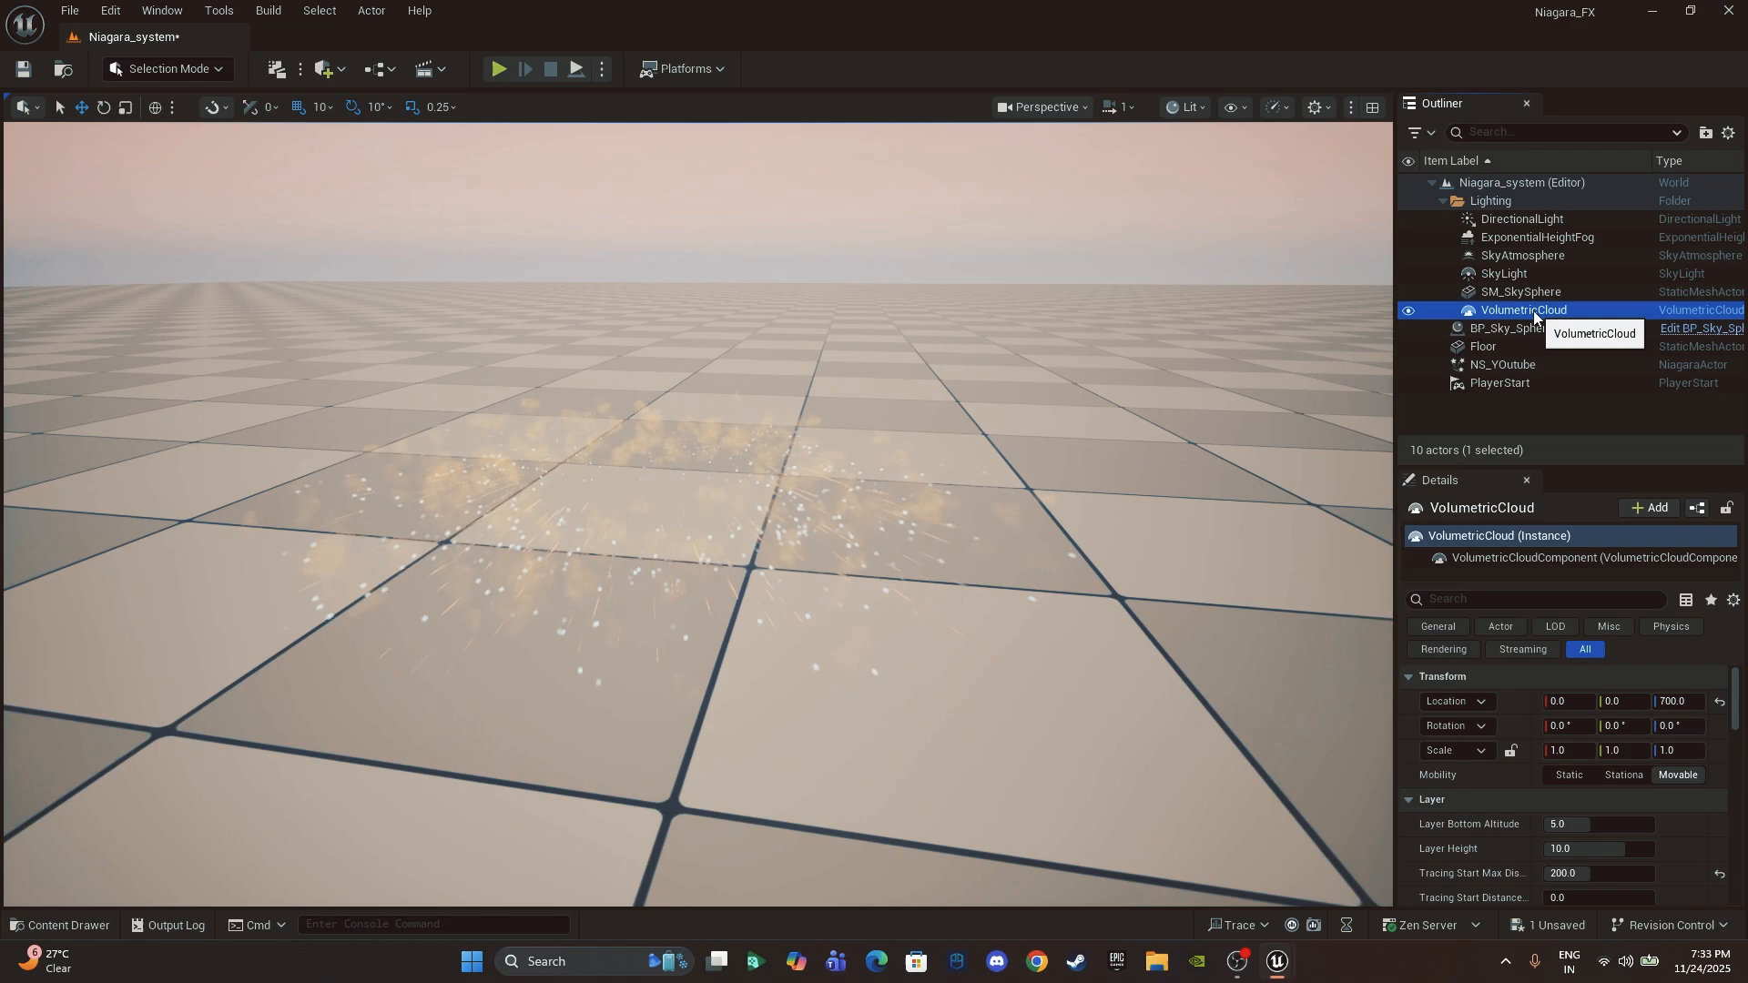
pyautogui.press('Delete')
pyautogui.click(1526, 293)
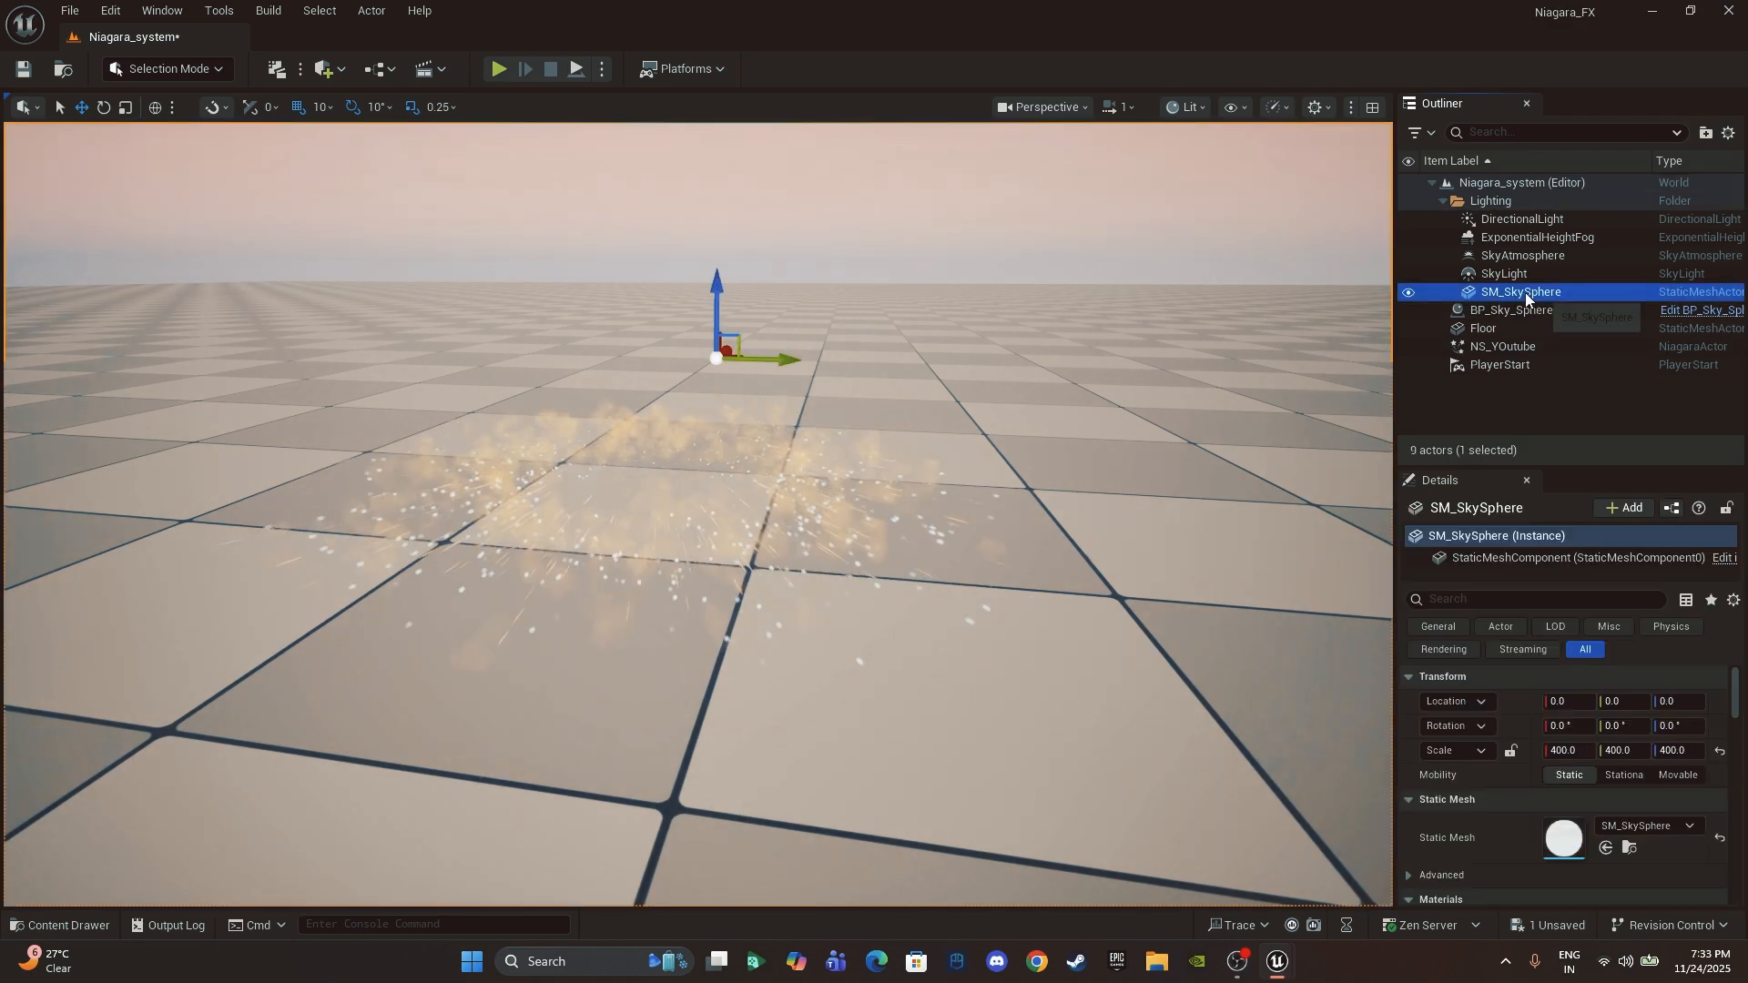
pyautogui.press('Delete')
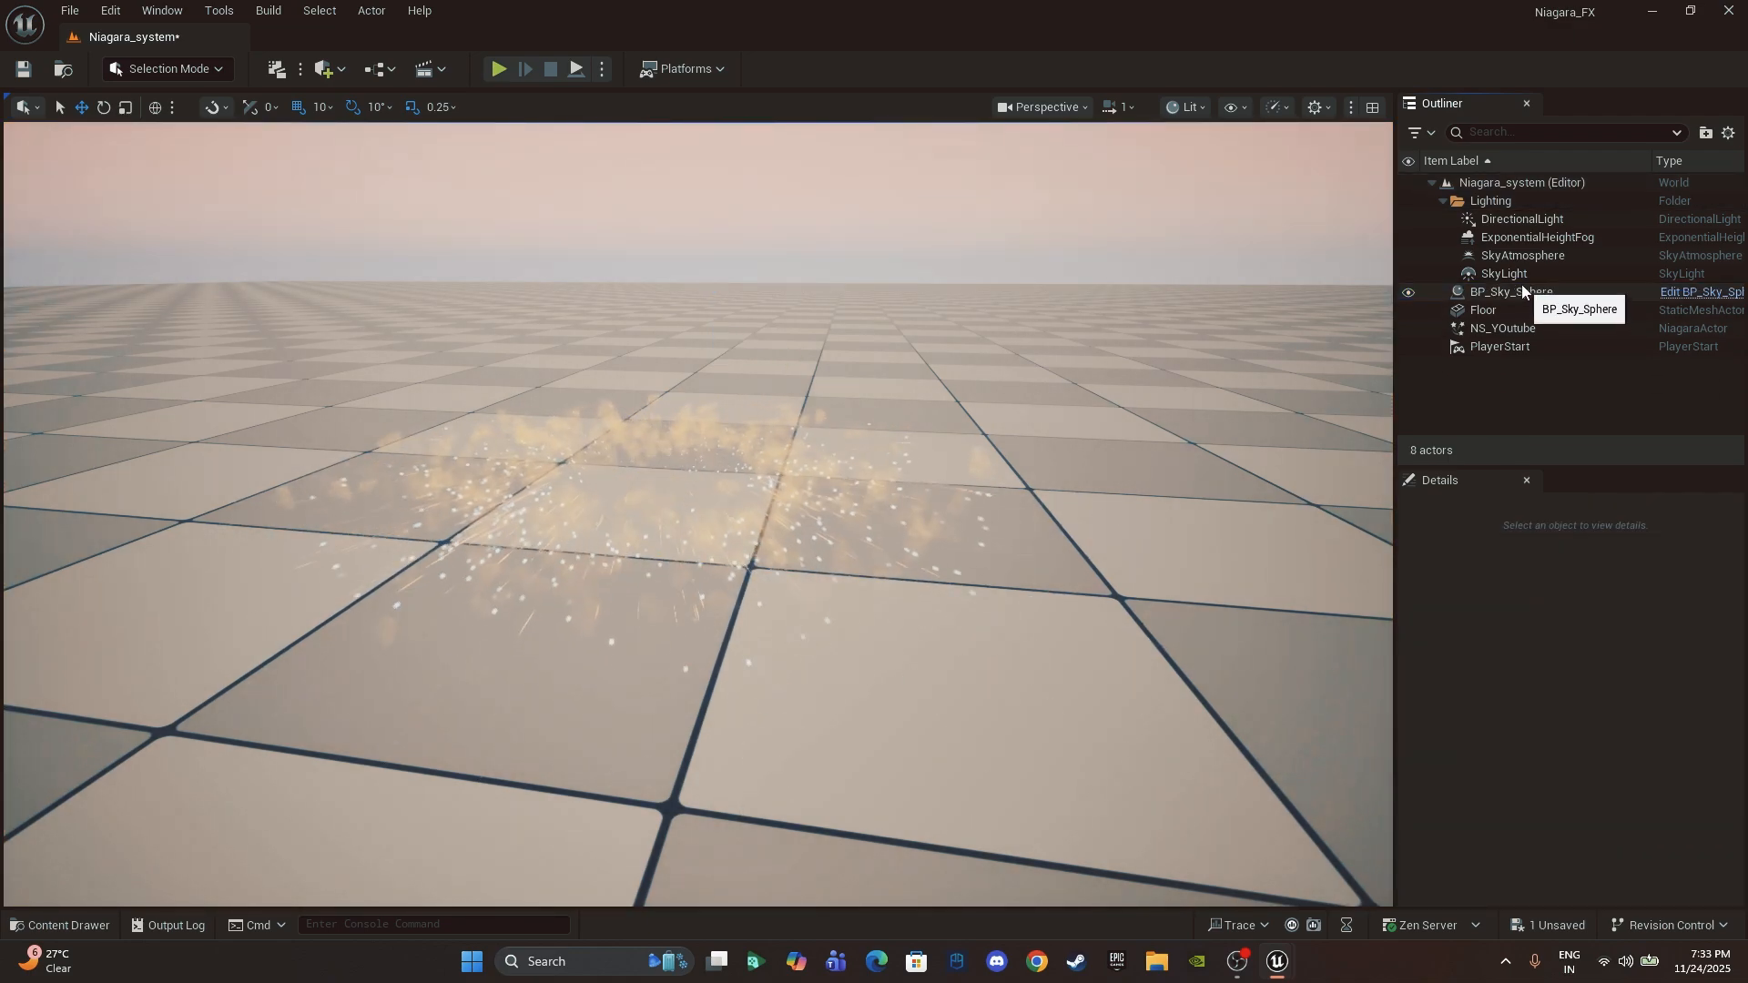
# Step: Enlarge the property area and assign DirectionalLight as the Directional Light Actor of BP_Sky_Sphere
pyautogui.click(1545, 221)
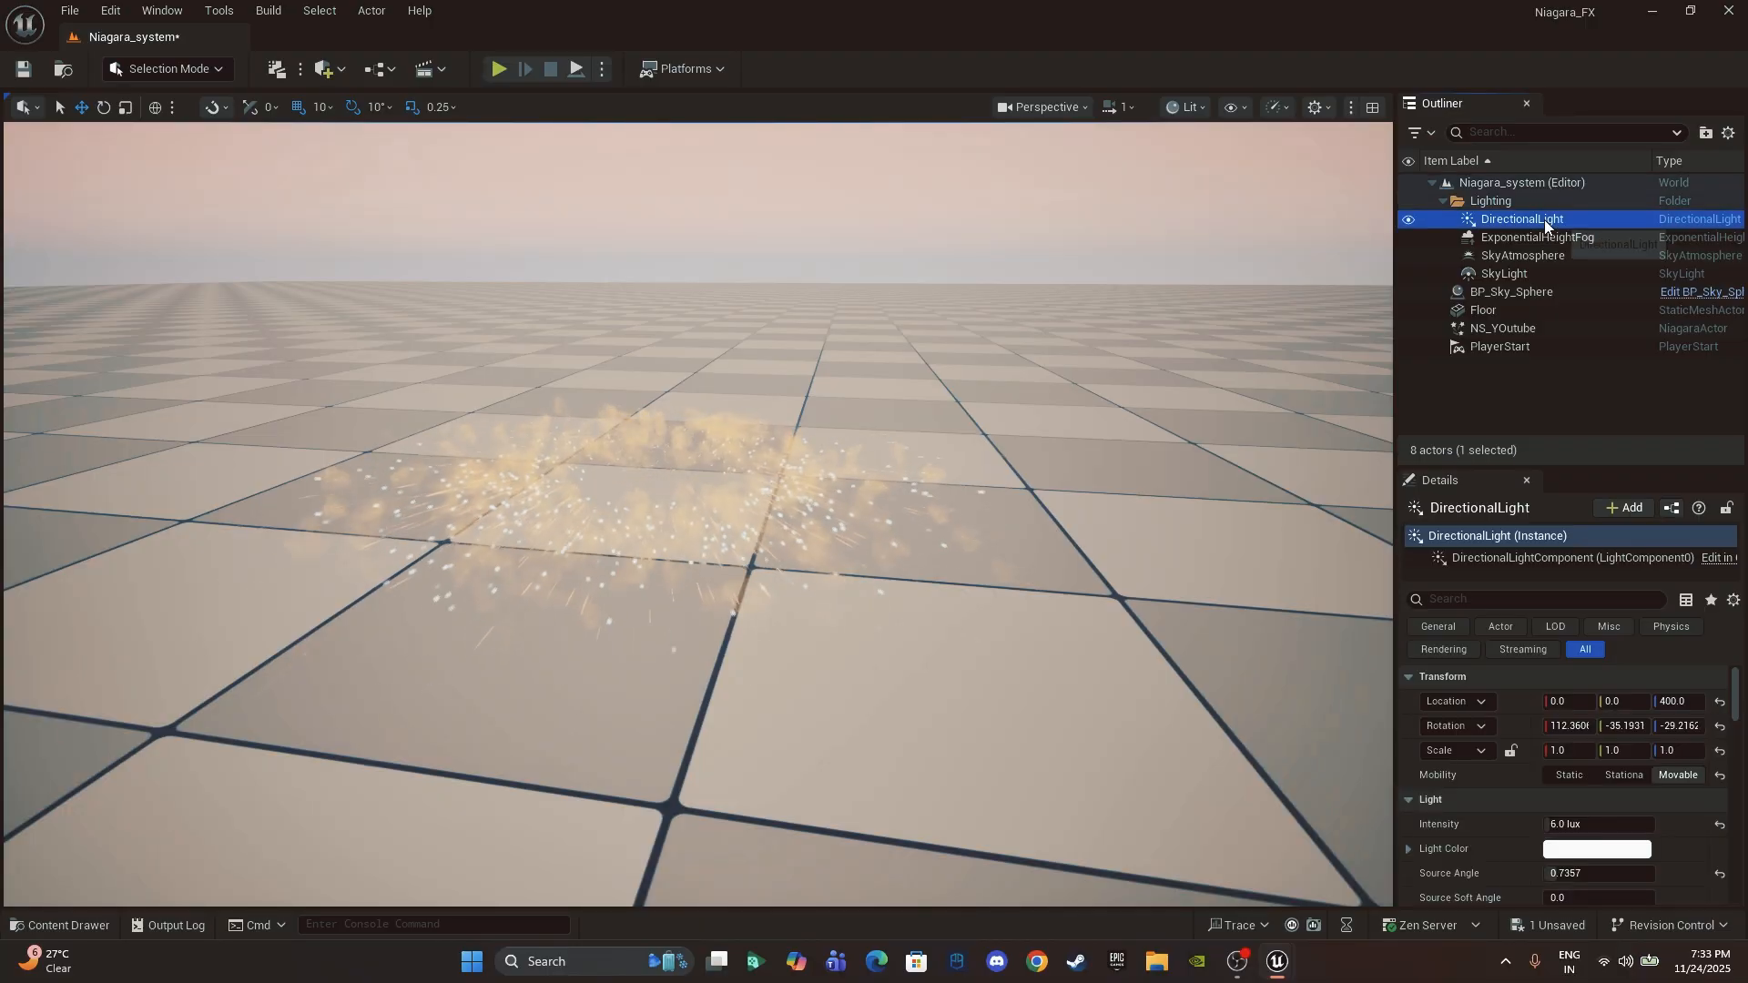
pyautogui.click(1515, 292)
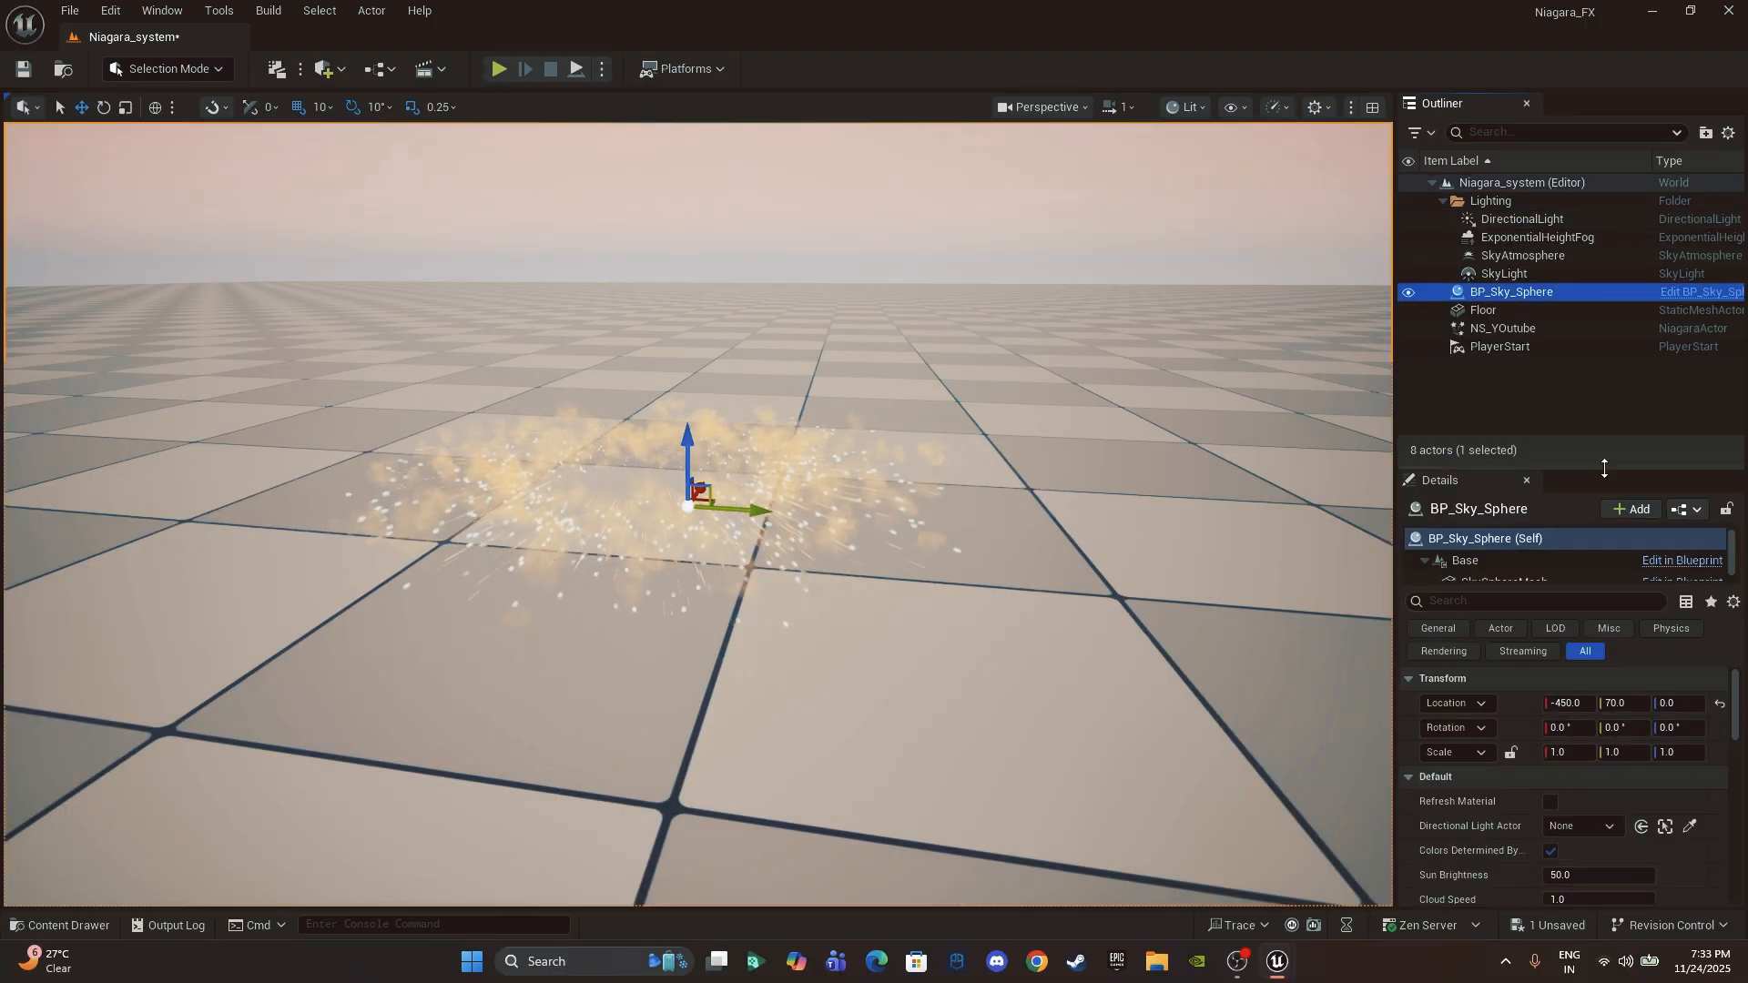
pyautogui.moveTo(1604, 468); pyautogui.dragTo(1604, 359)
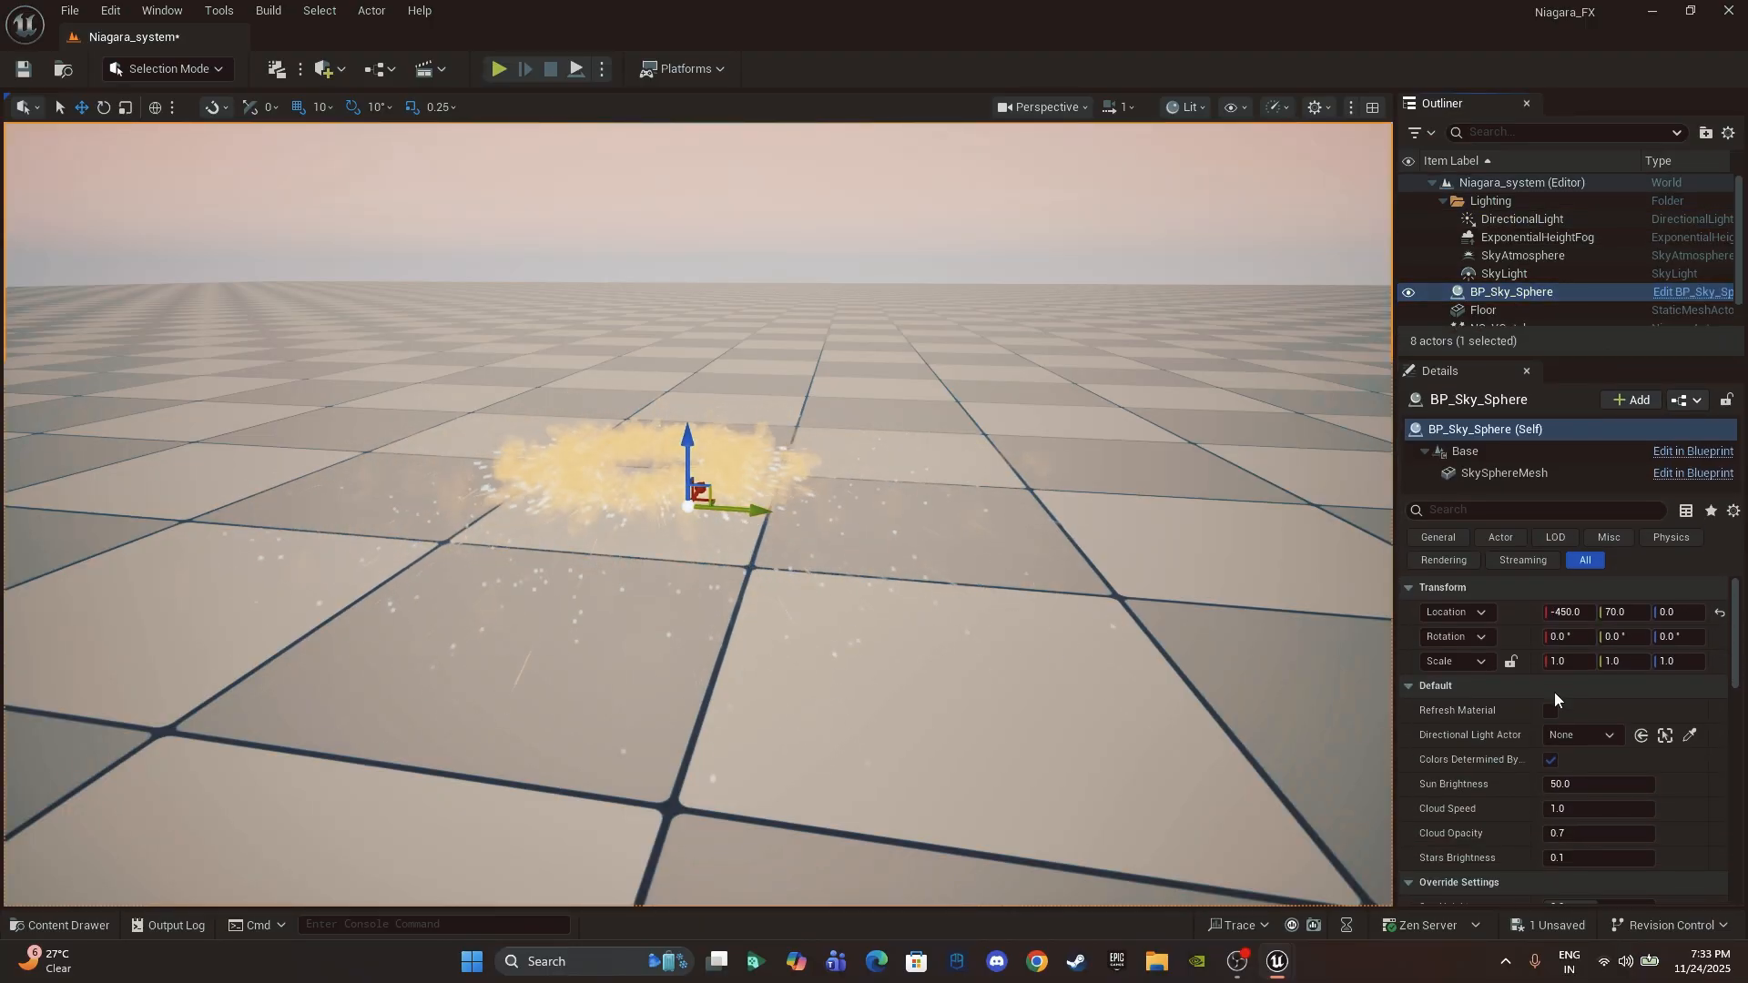
pyautogui.click(1582, 736)
pyautogui.click(1517, 530)
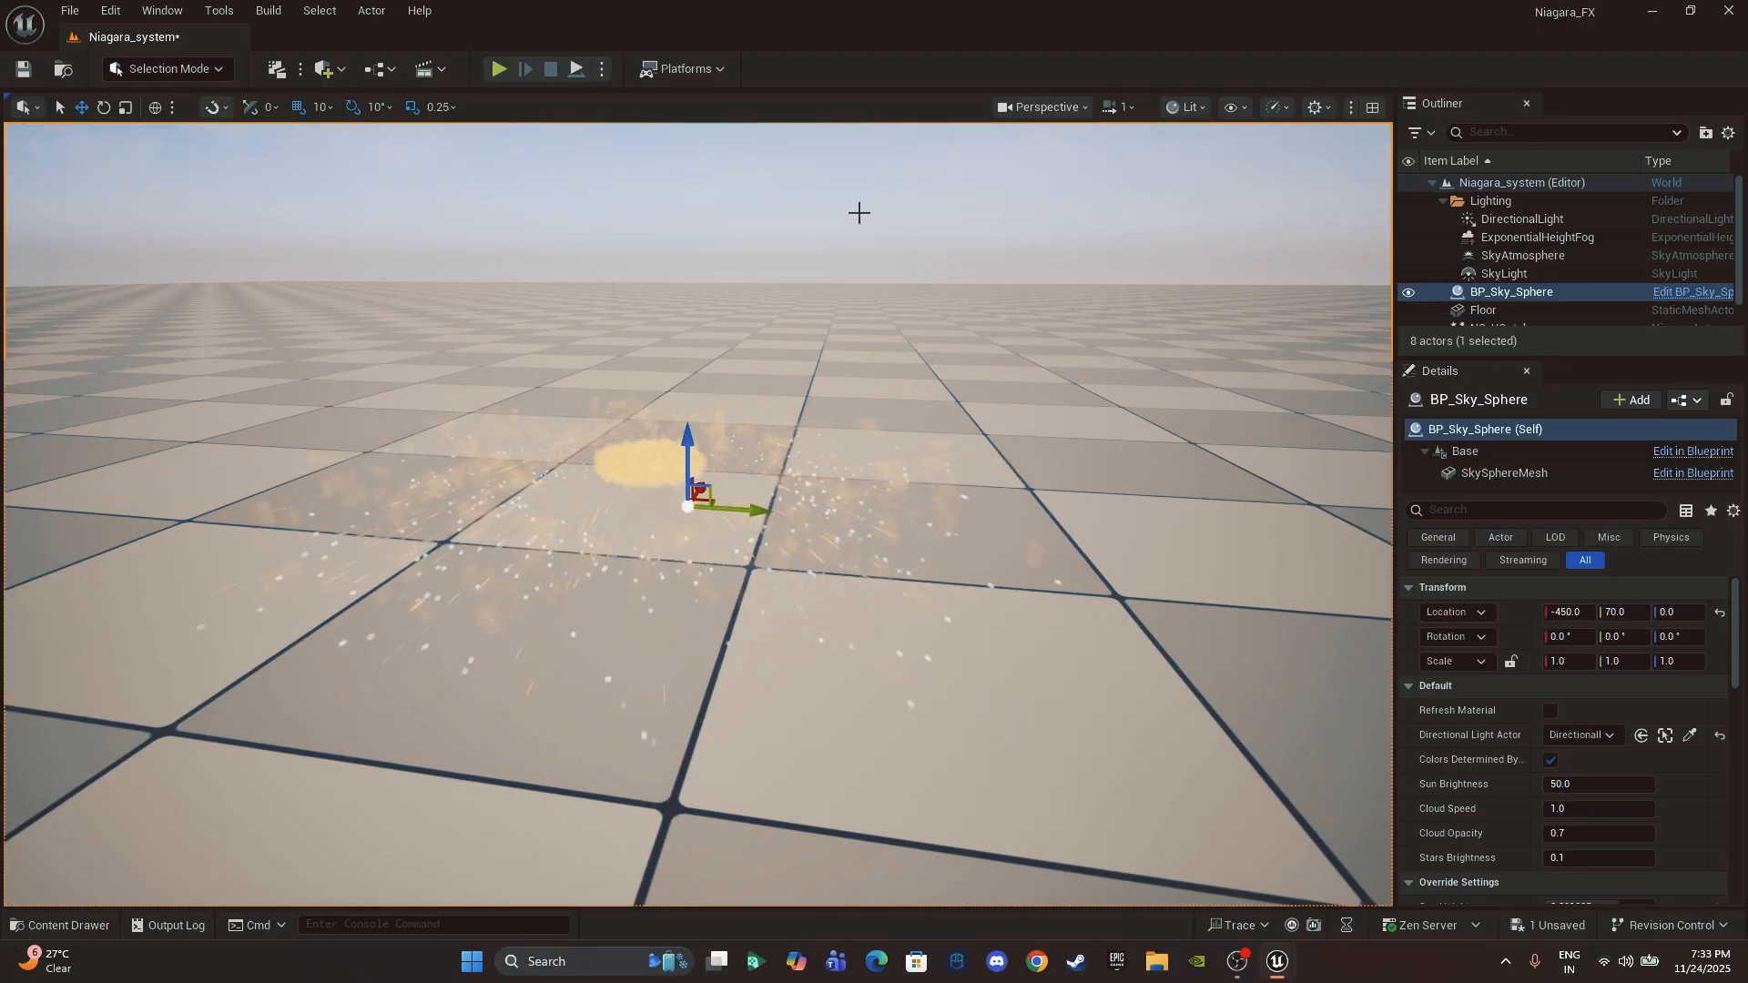
# Step: Rotate the sun's directional light to lower it for a starry night sky, refreshing the BP_Sky_Sphere material after each rotation
pyautogui.hotkey('ctrl', 'l')
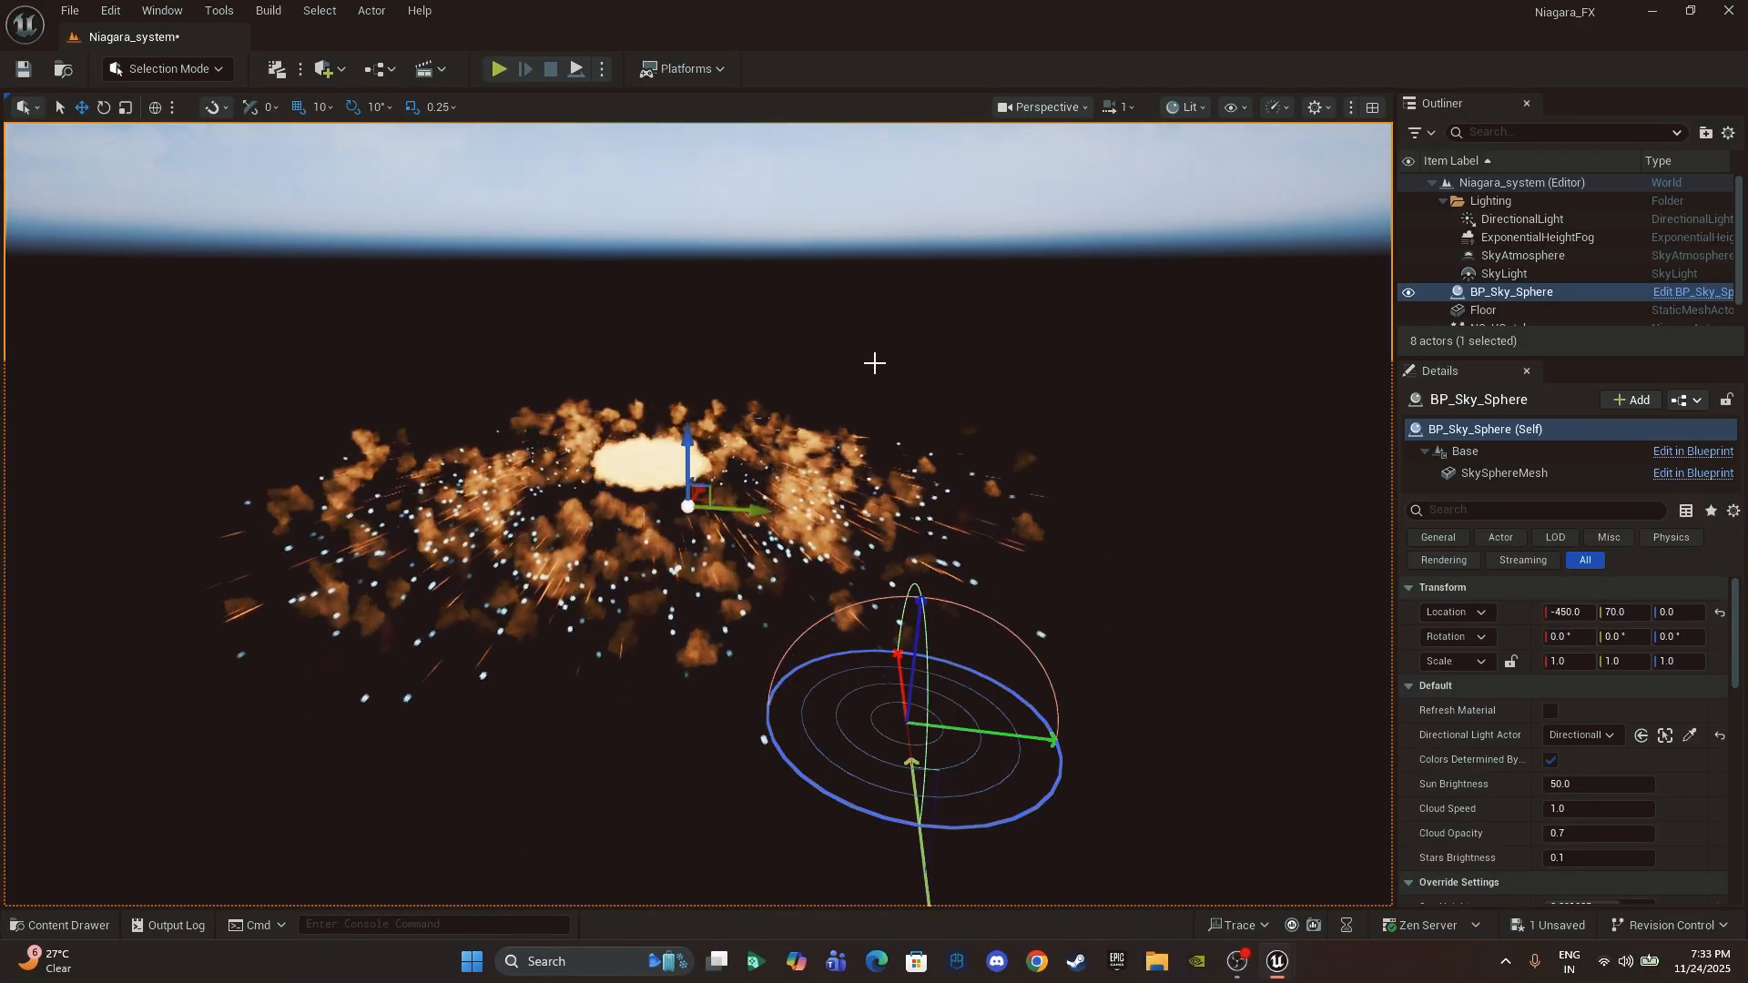
pyautogui.click(1552, 710)
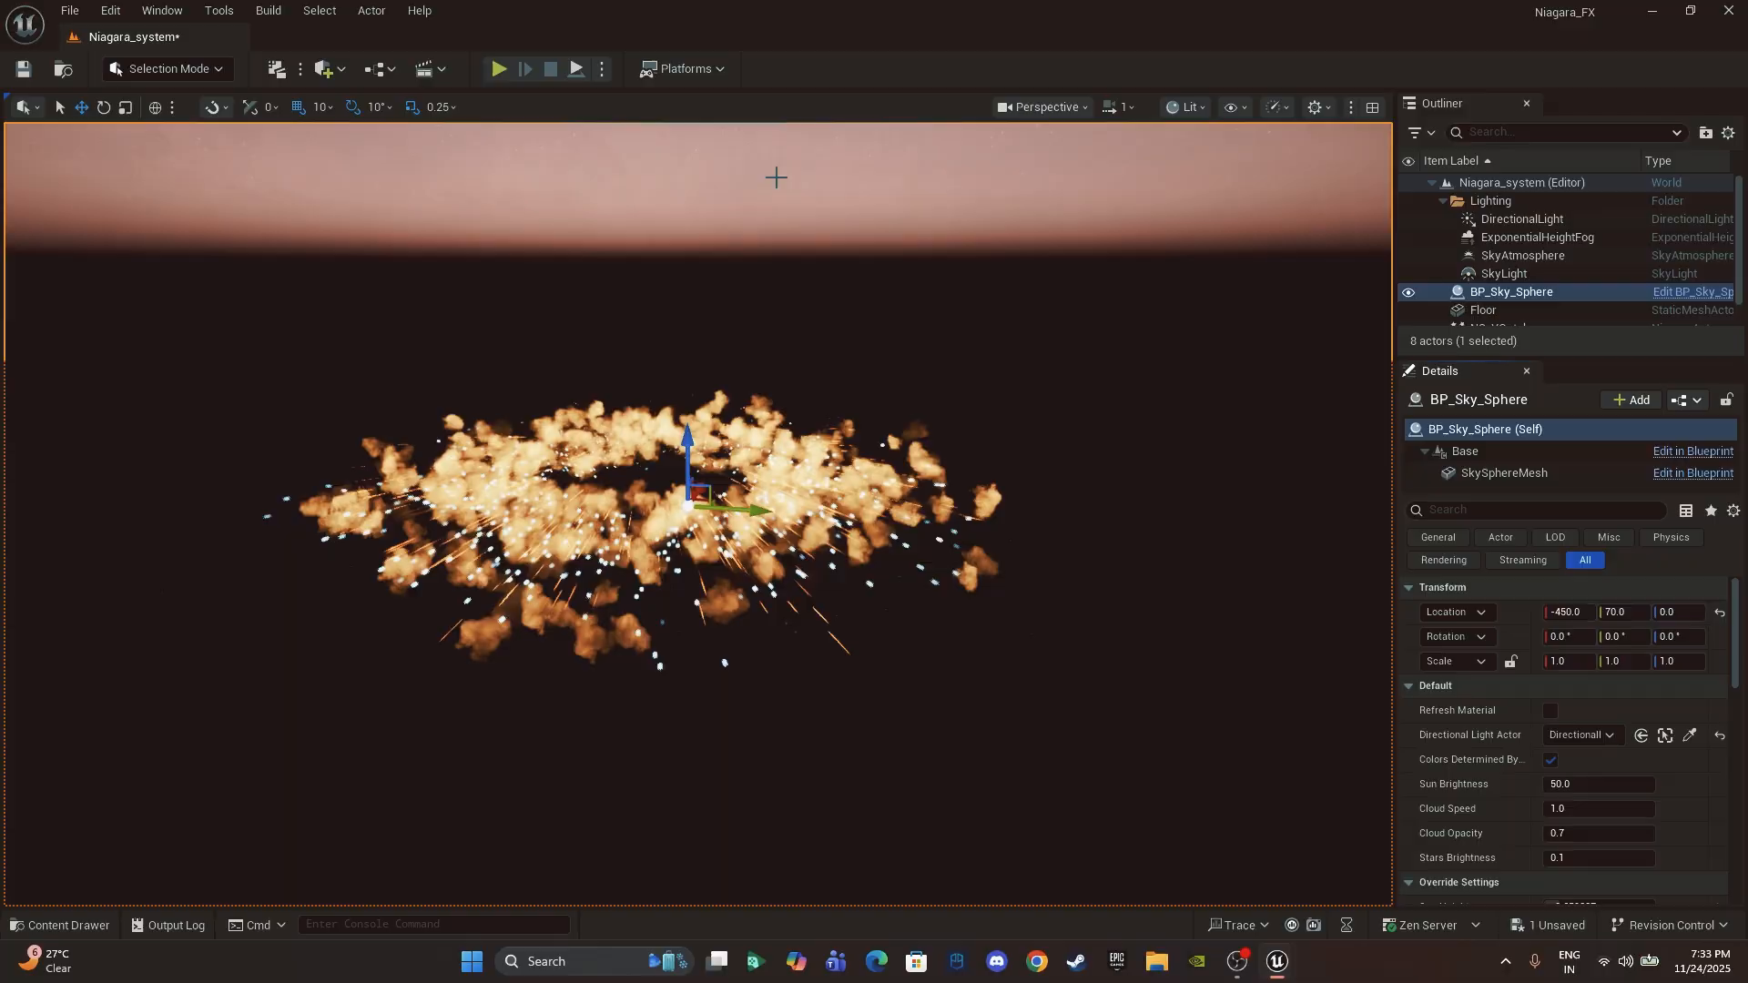
pyautogui.hotkey('ctrl', 'l')
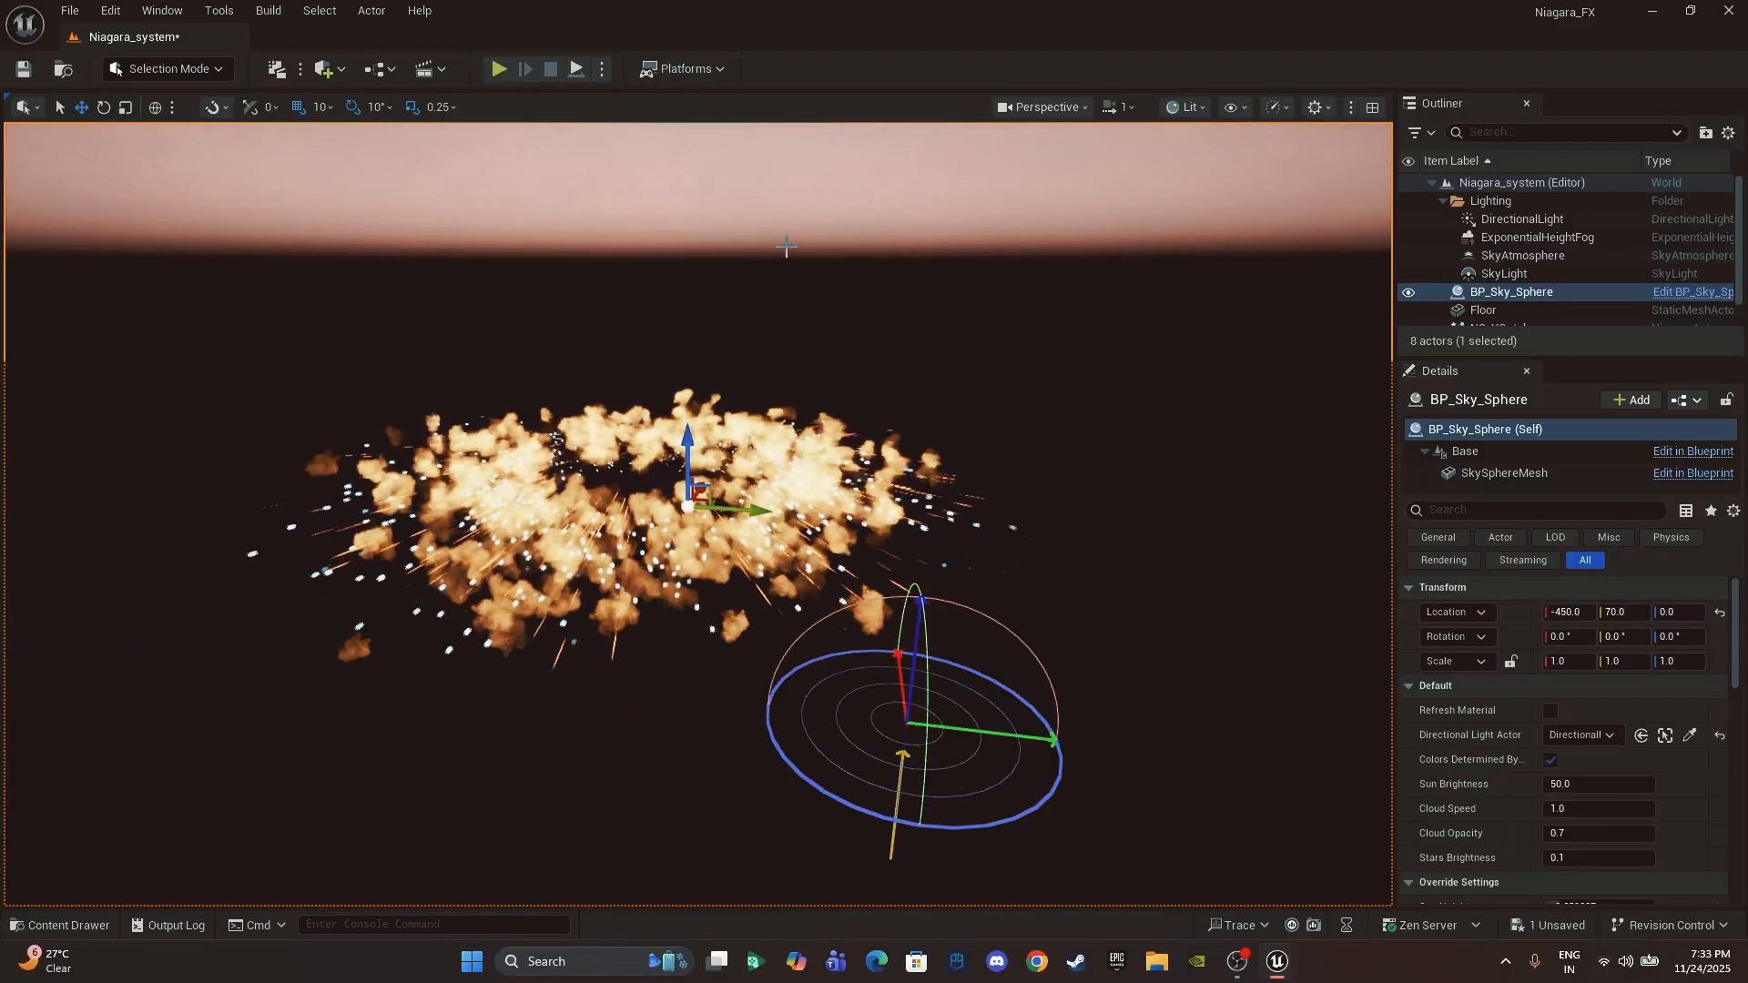
pyautogui.click(1552, 709)
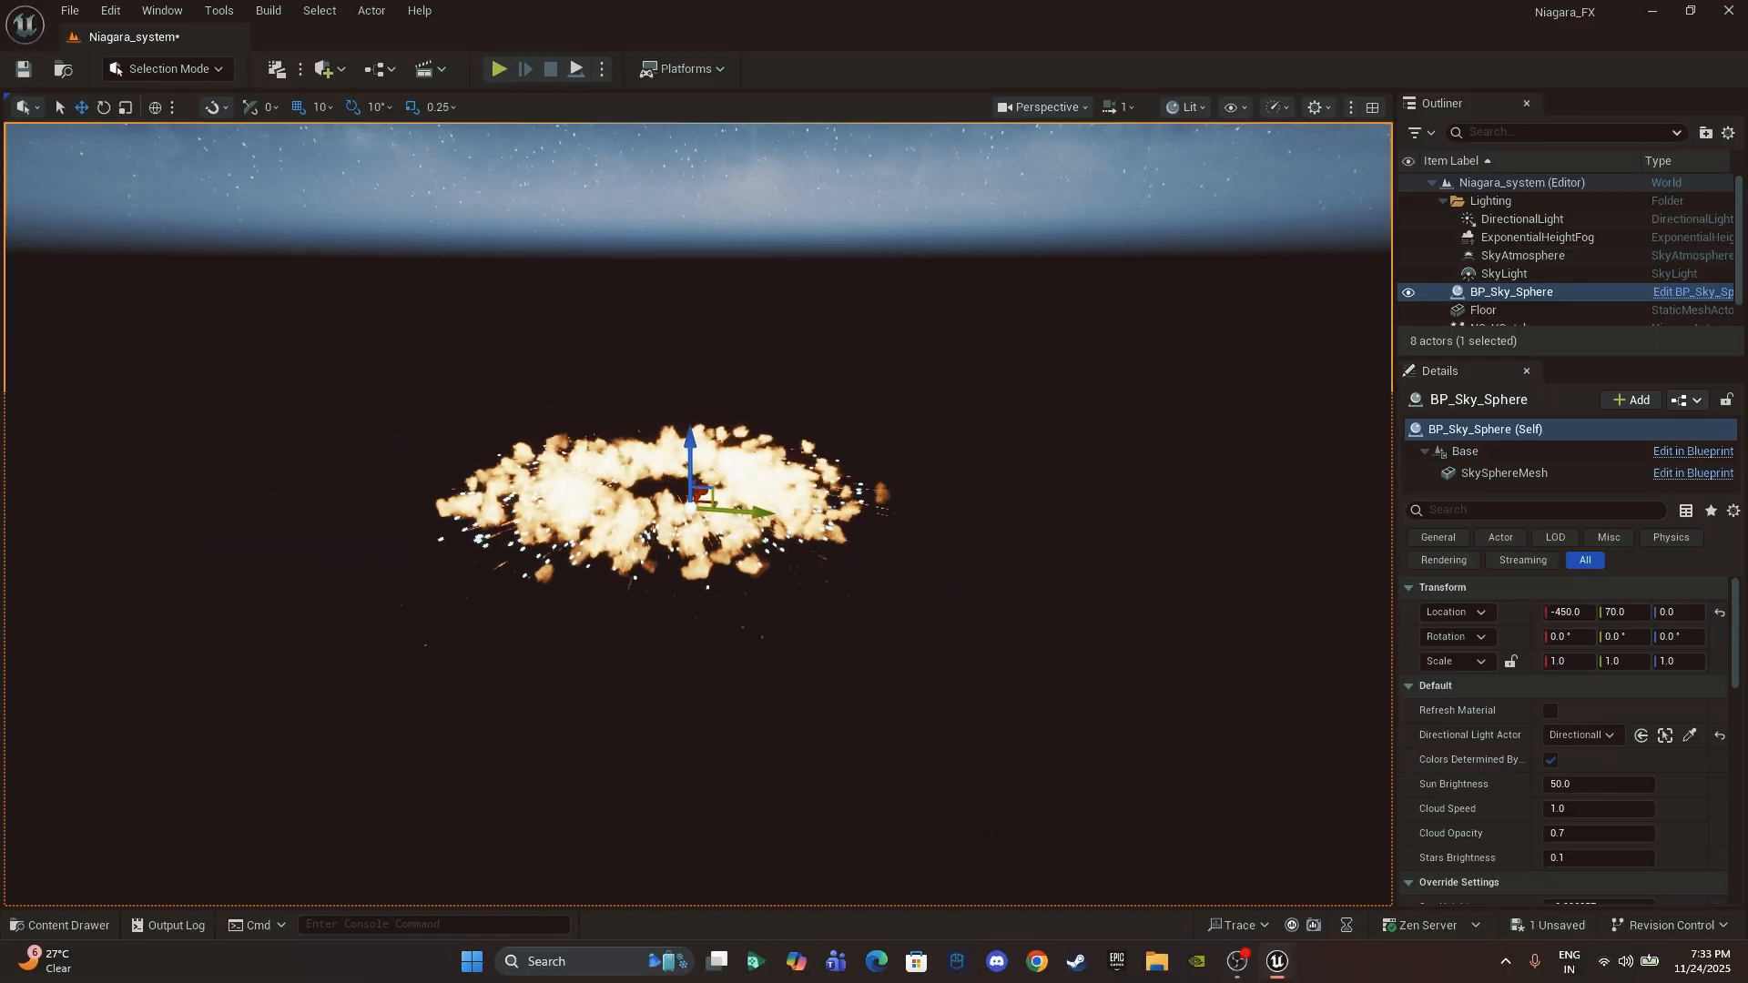
# Step: Examine the darkened scene and the settings of the DirectionalLight, ExponentialHeightFog, SkyAtmosphere and SkyLight actors
pyautogui.moveTo(1003, 400); pyautogui.dragTo(1038, 383, button='right')
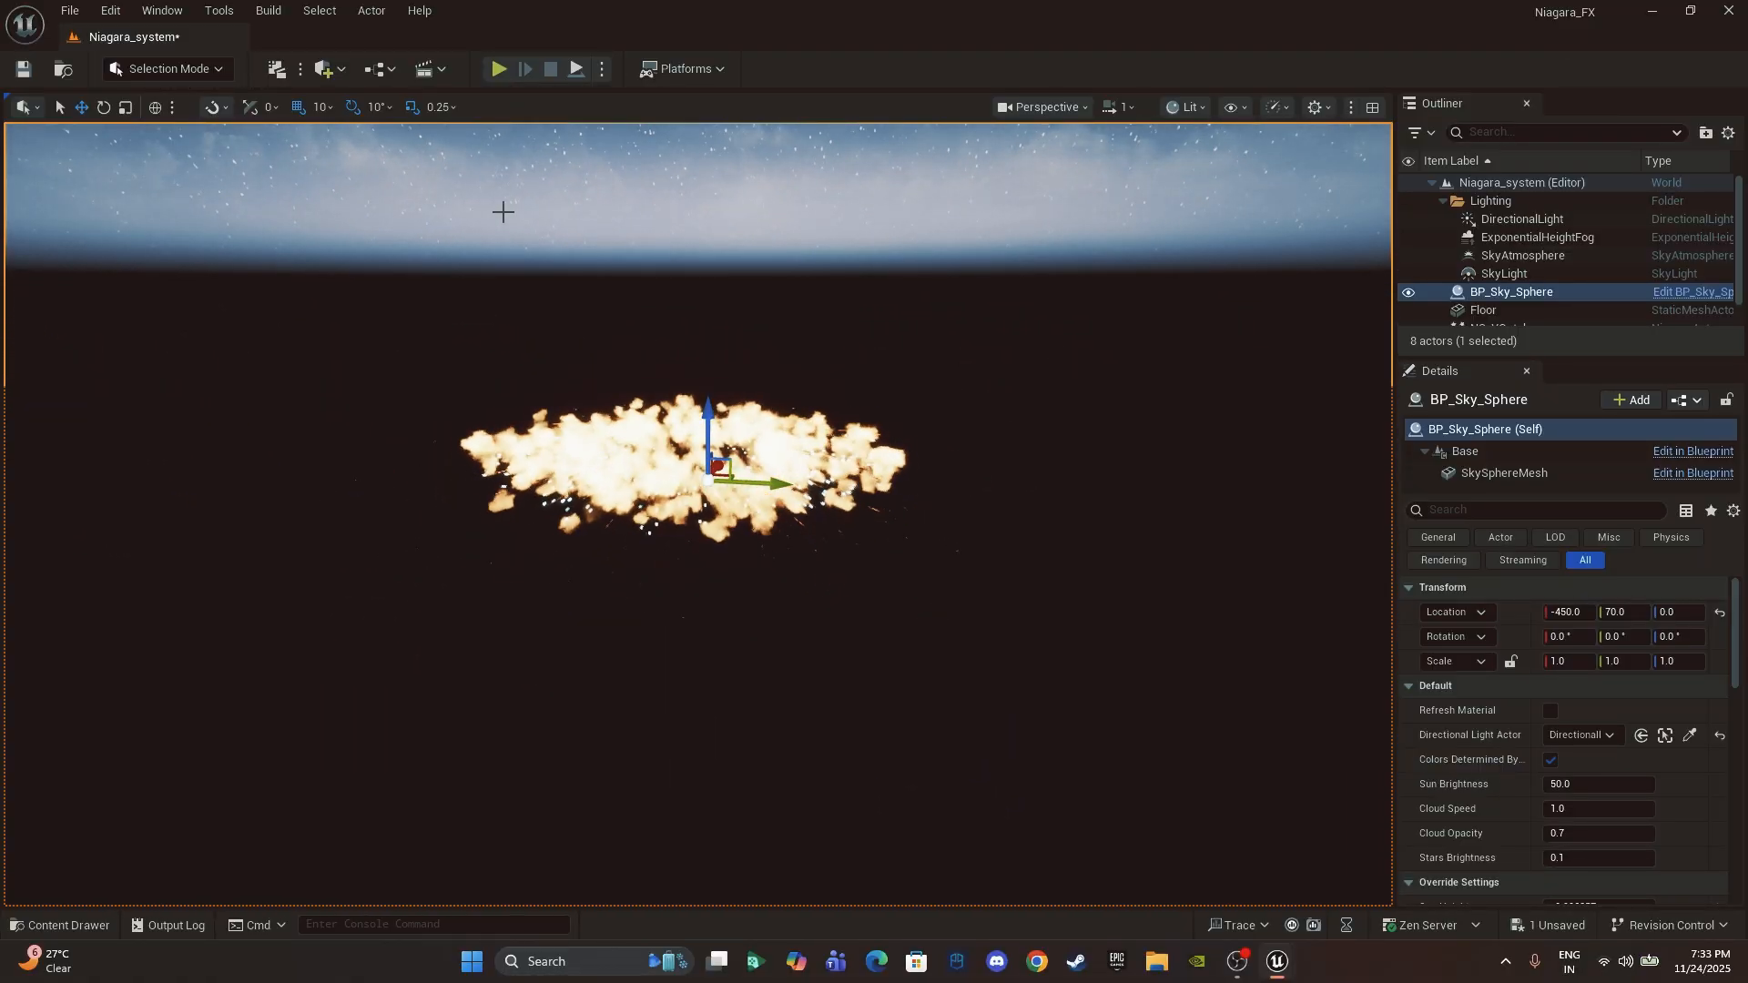
pyautogui.click(1503, 218)
pyautogui.click(1506, 238)
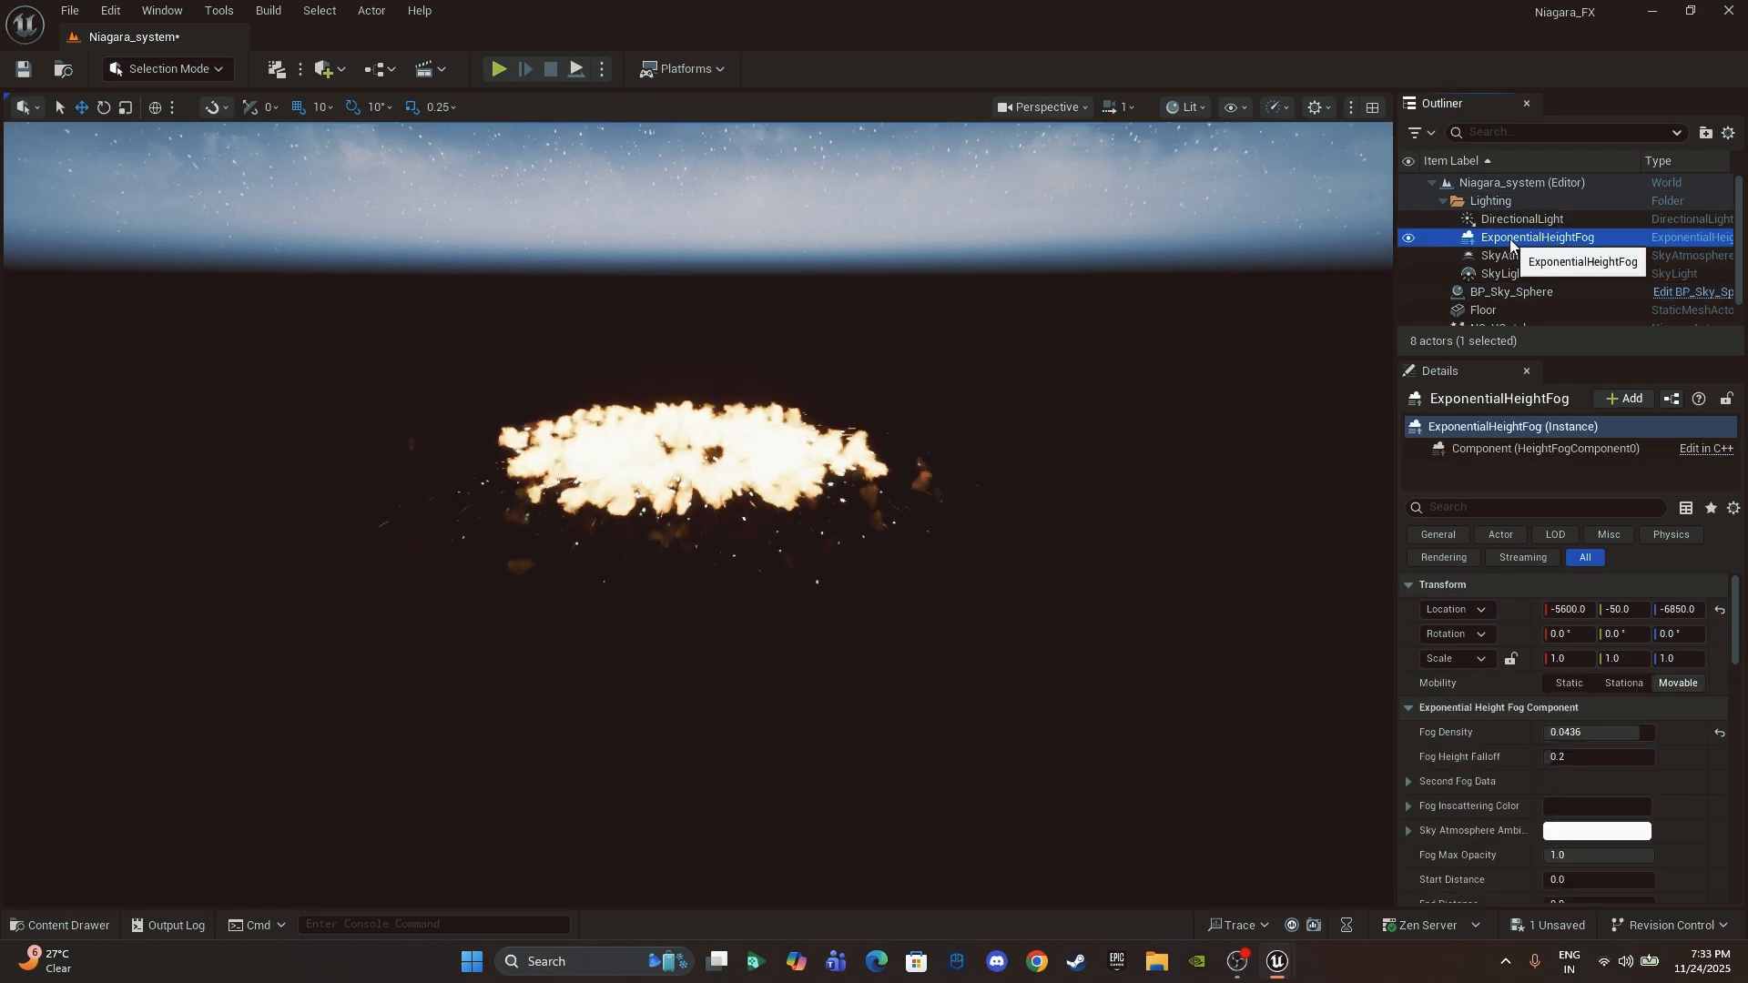
pyautogui.click(1535, 258)
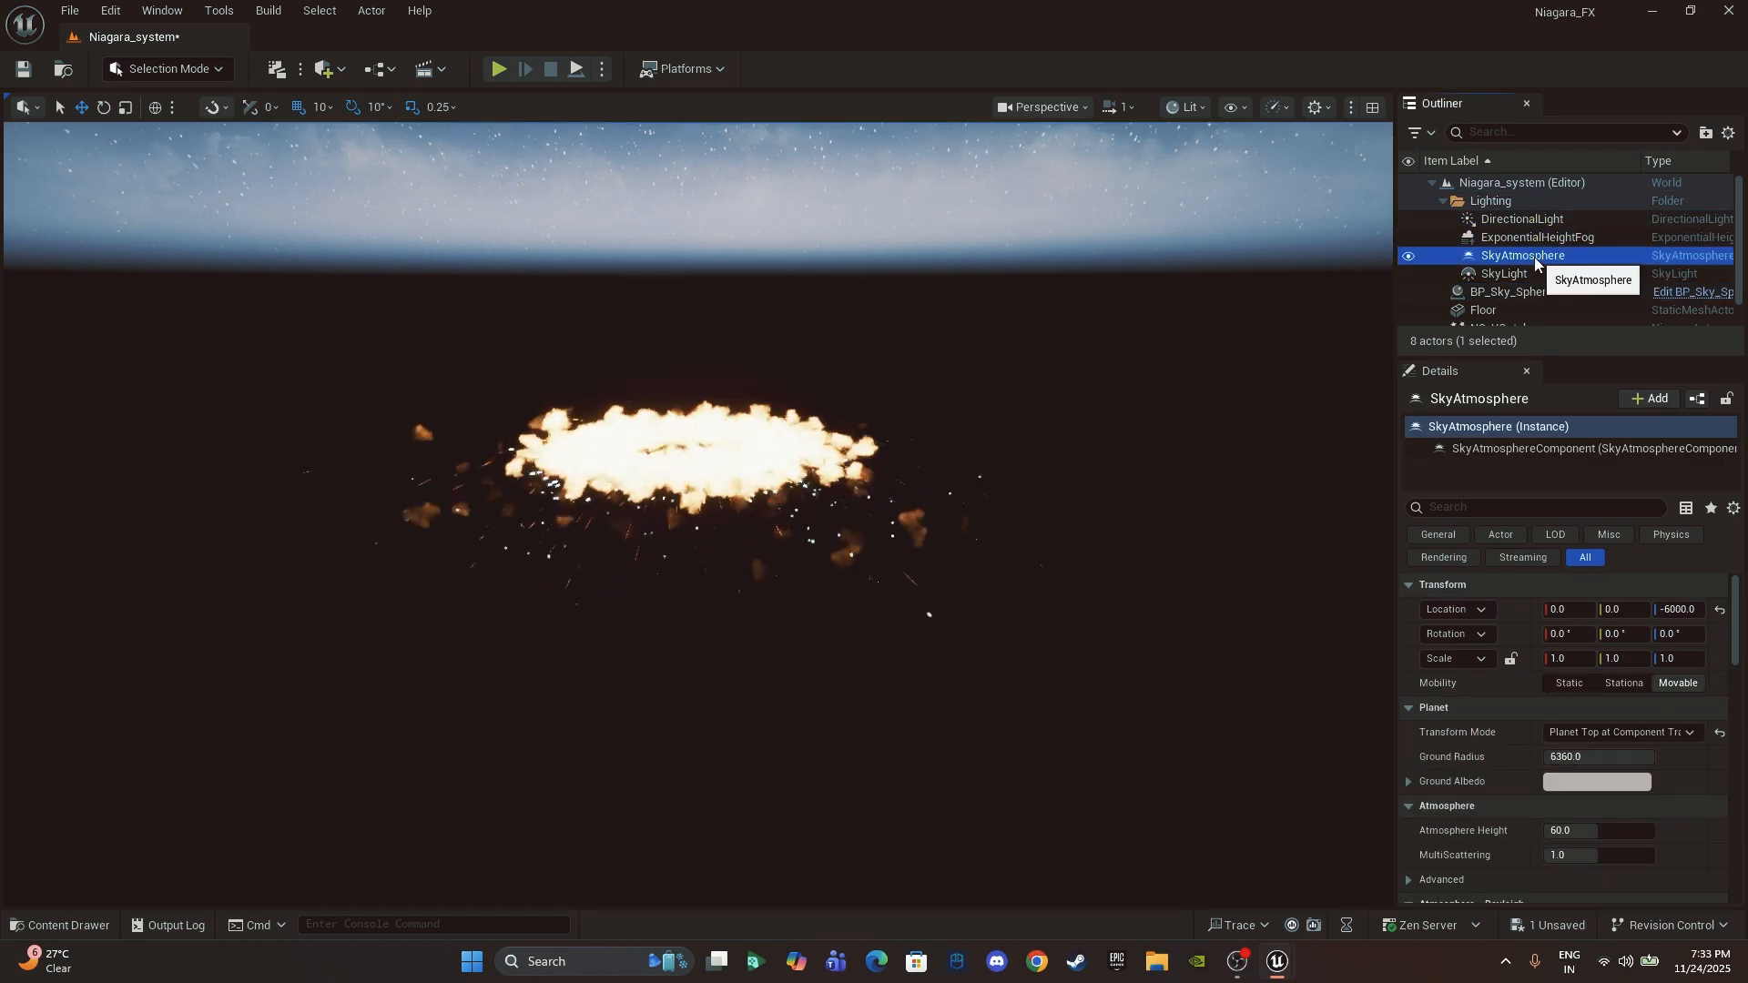
pyautogui.click(1528, 272)
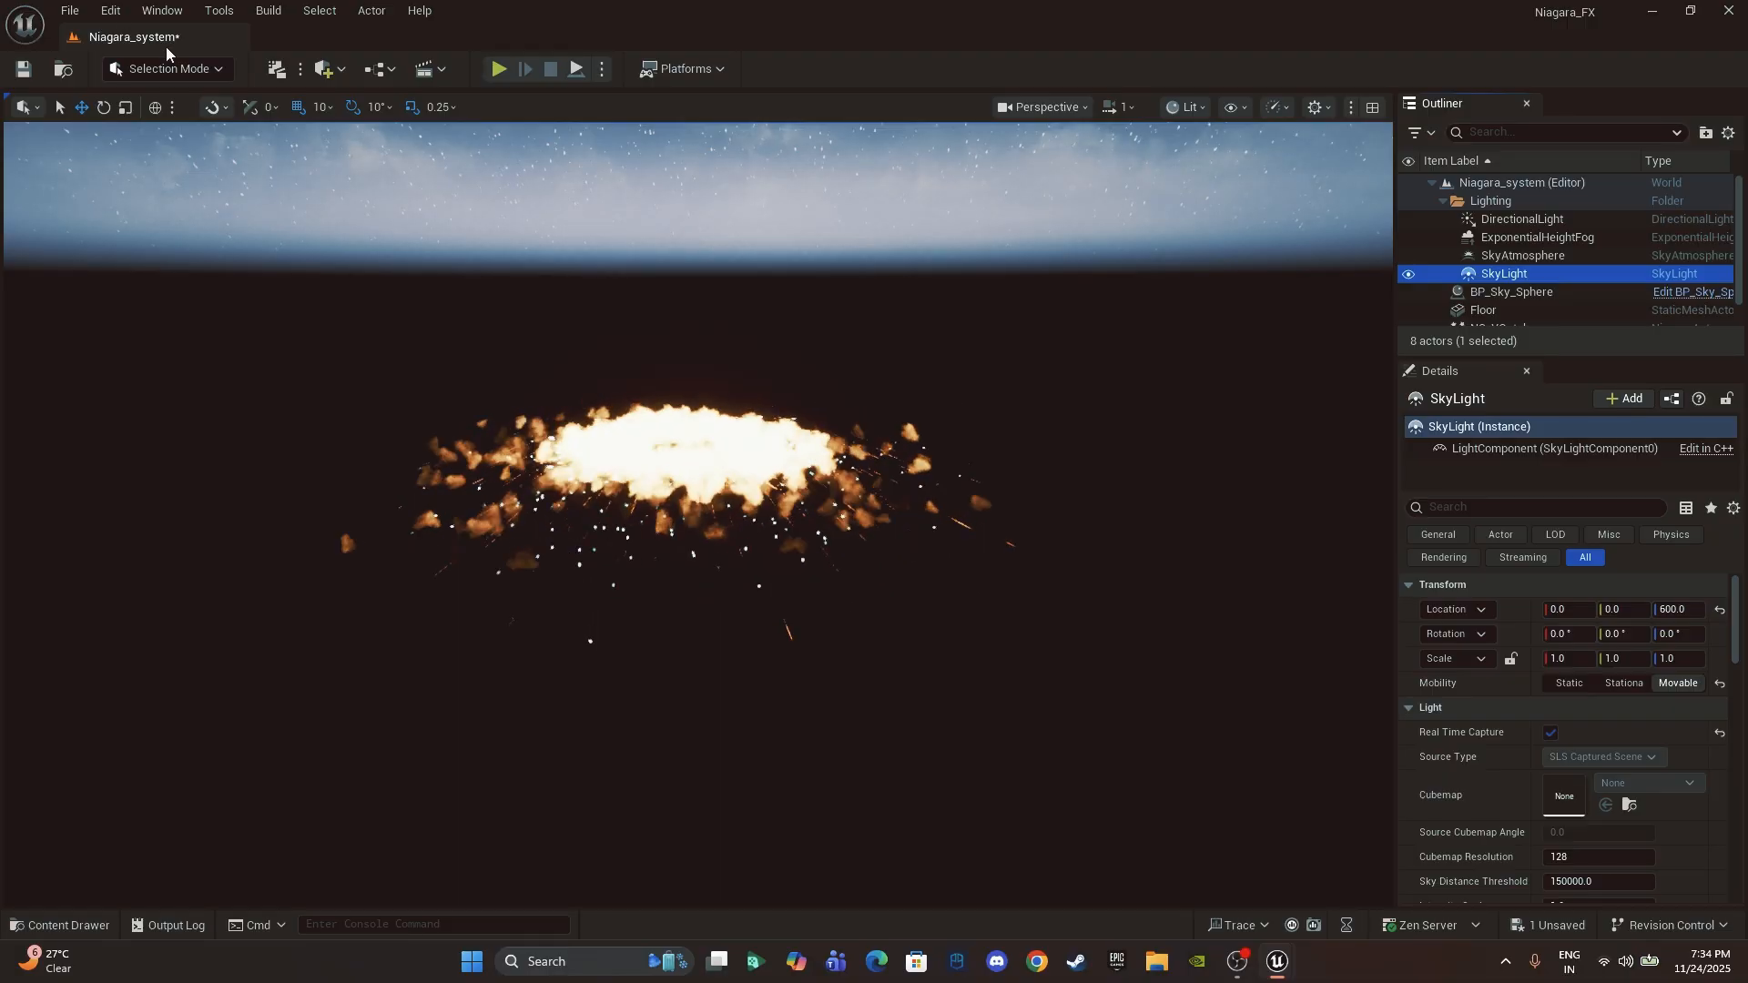
# Step: Add a second directional light to the level and reduce its intensity through 1 and 0.5 to 0.1 lux
pyautogui.click(329, 76)
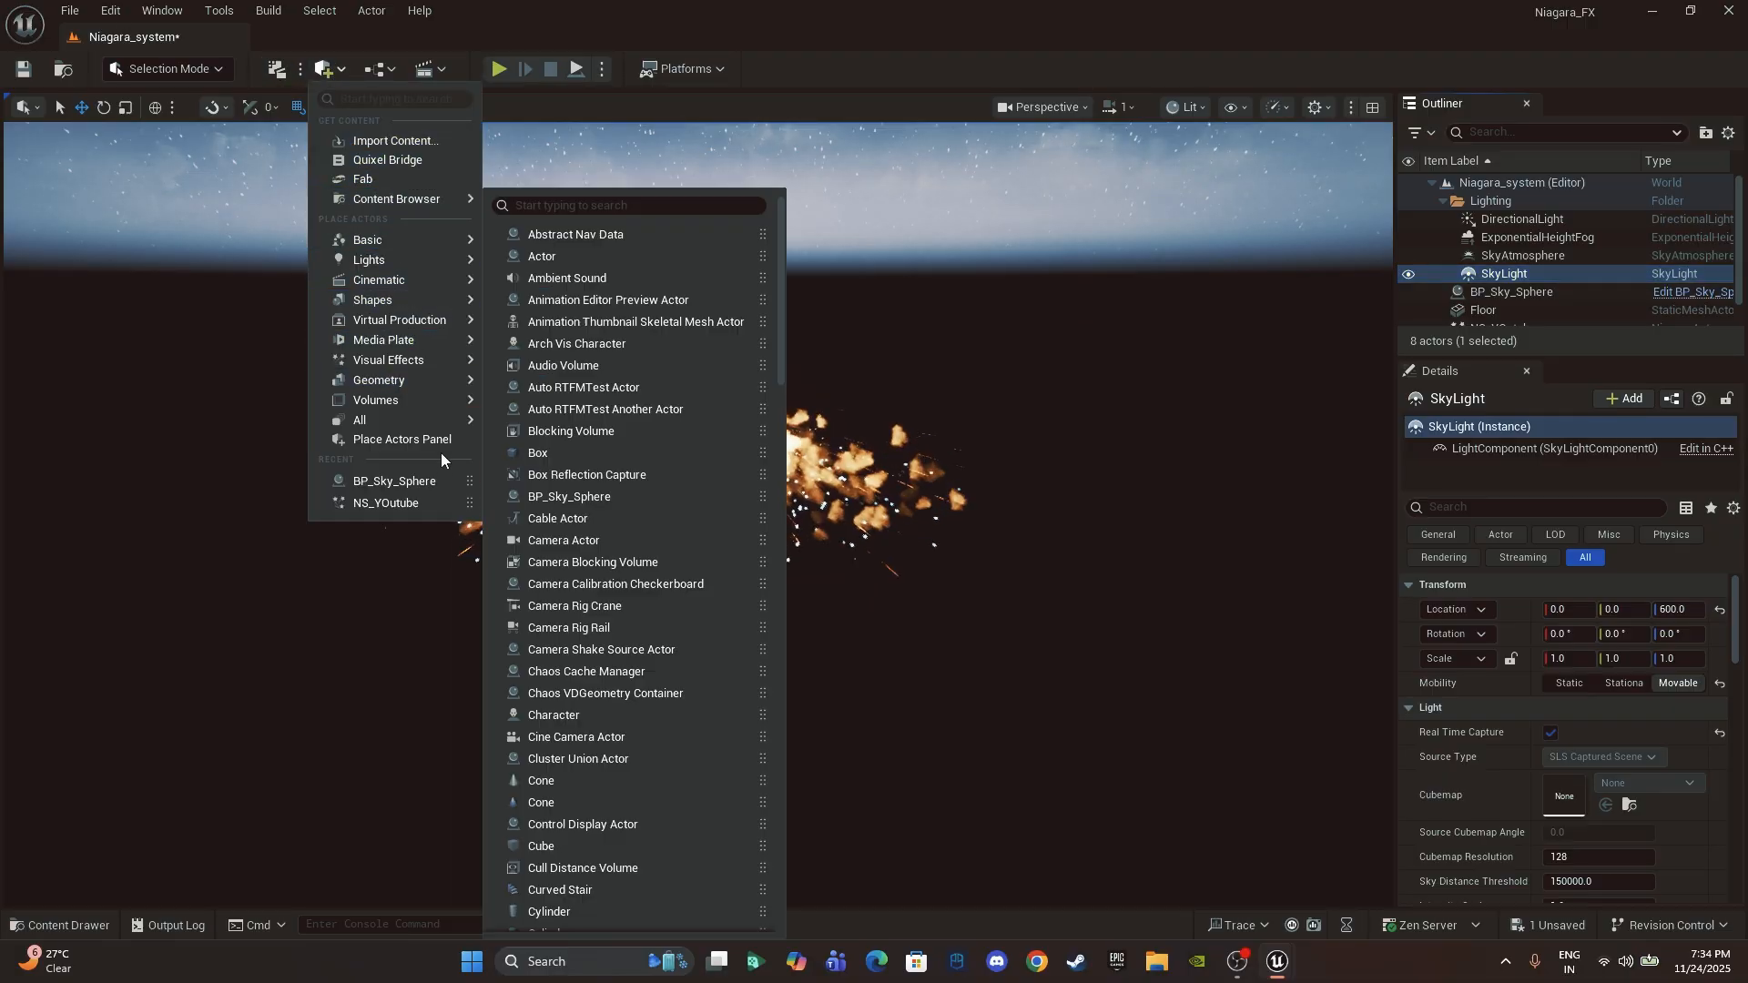
pyautogui.moveTo(413, 258)
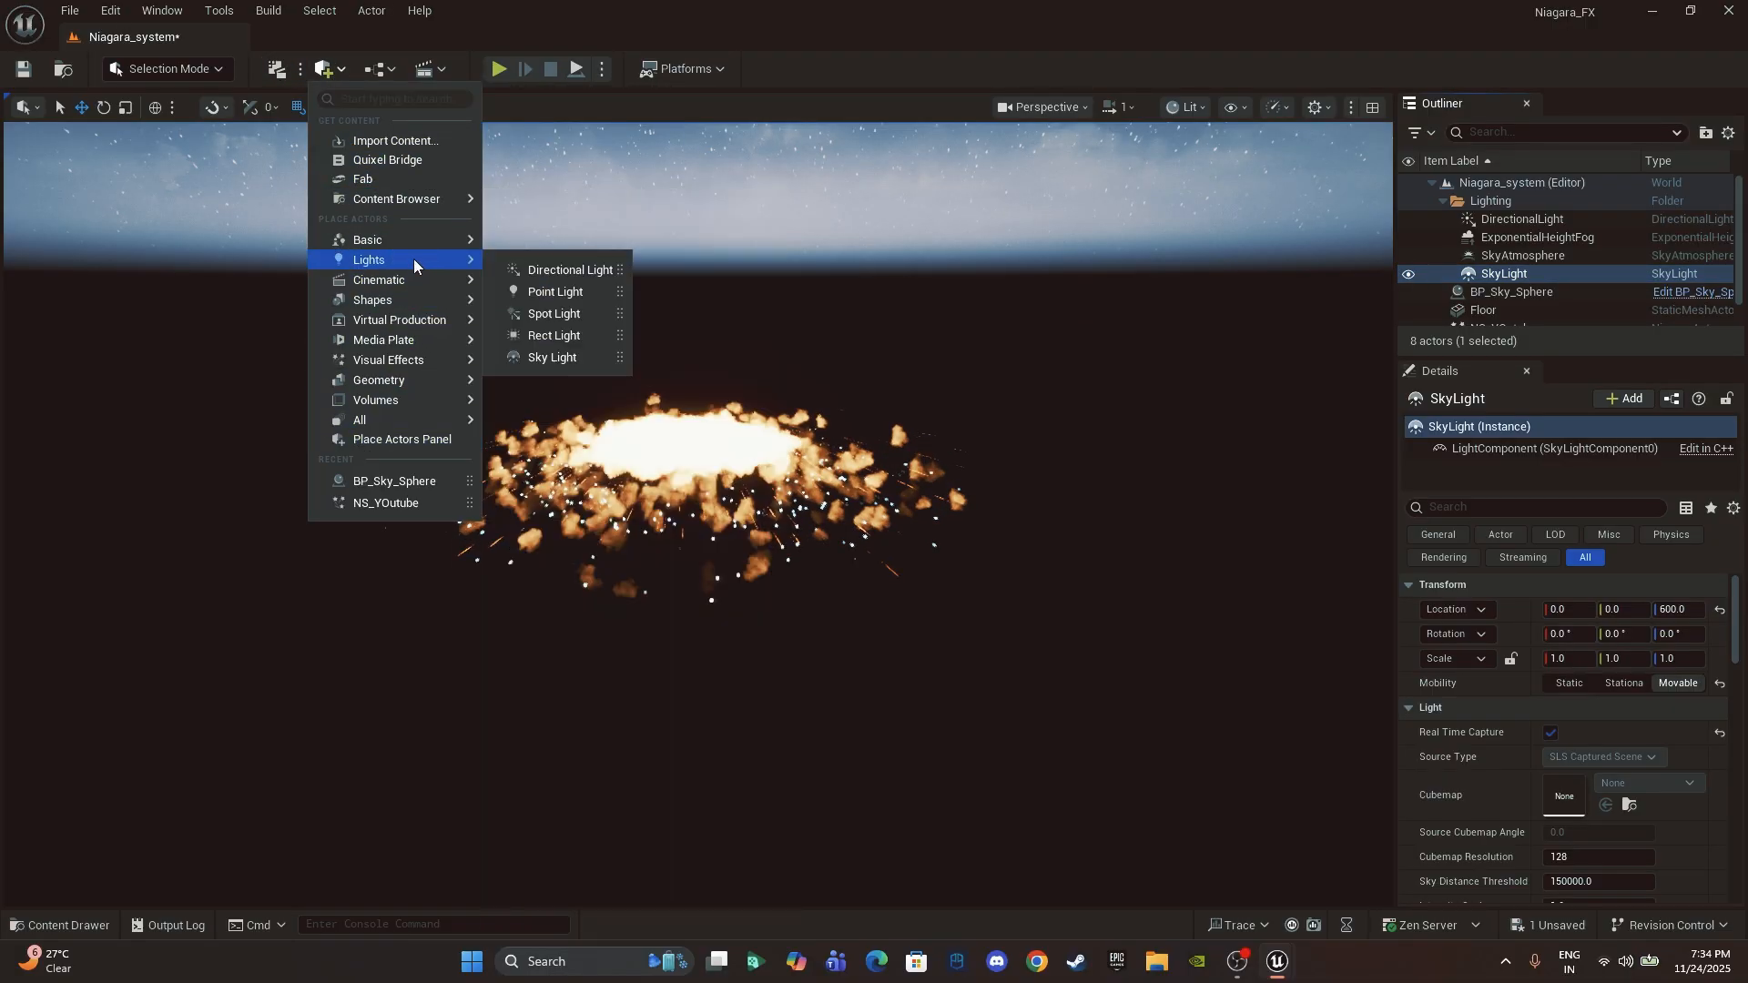
pyautogui.click(566, 270)
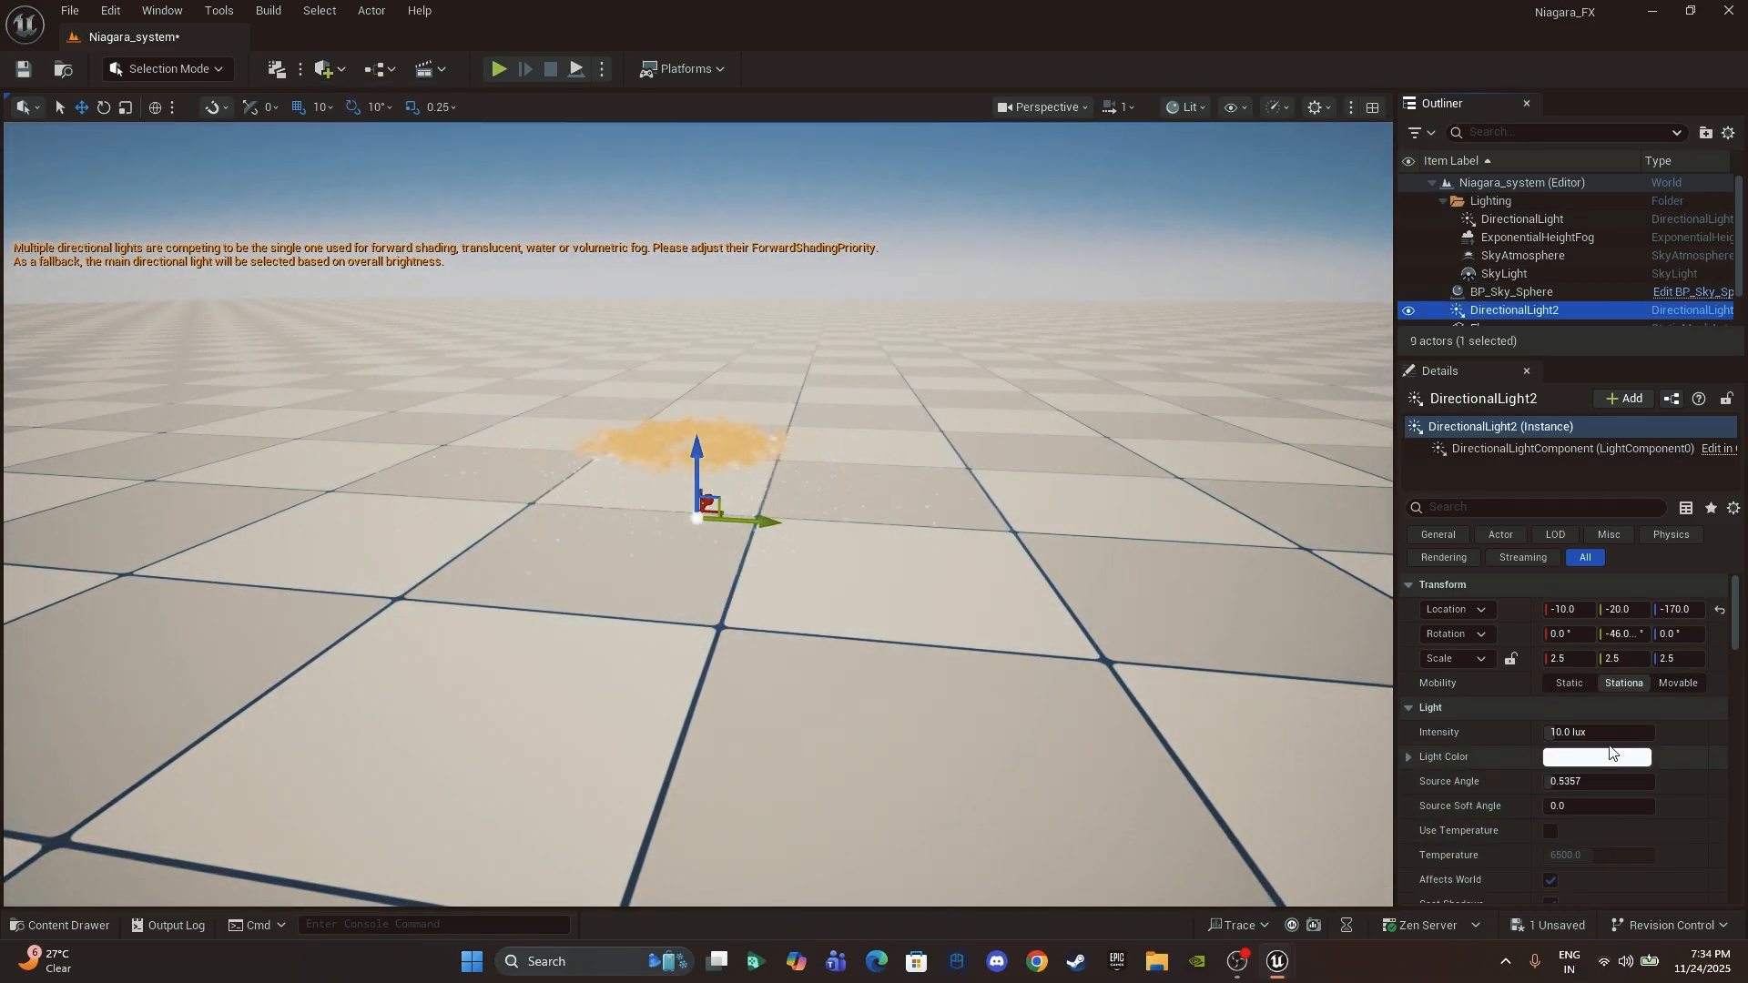
pyautogui.moveTo(1548, 732); pyautogui.dragTo(1516, 733)
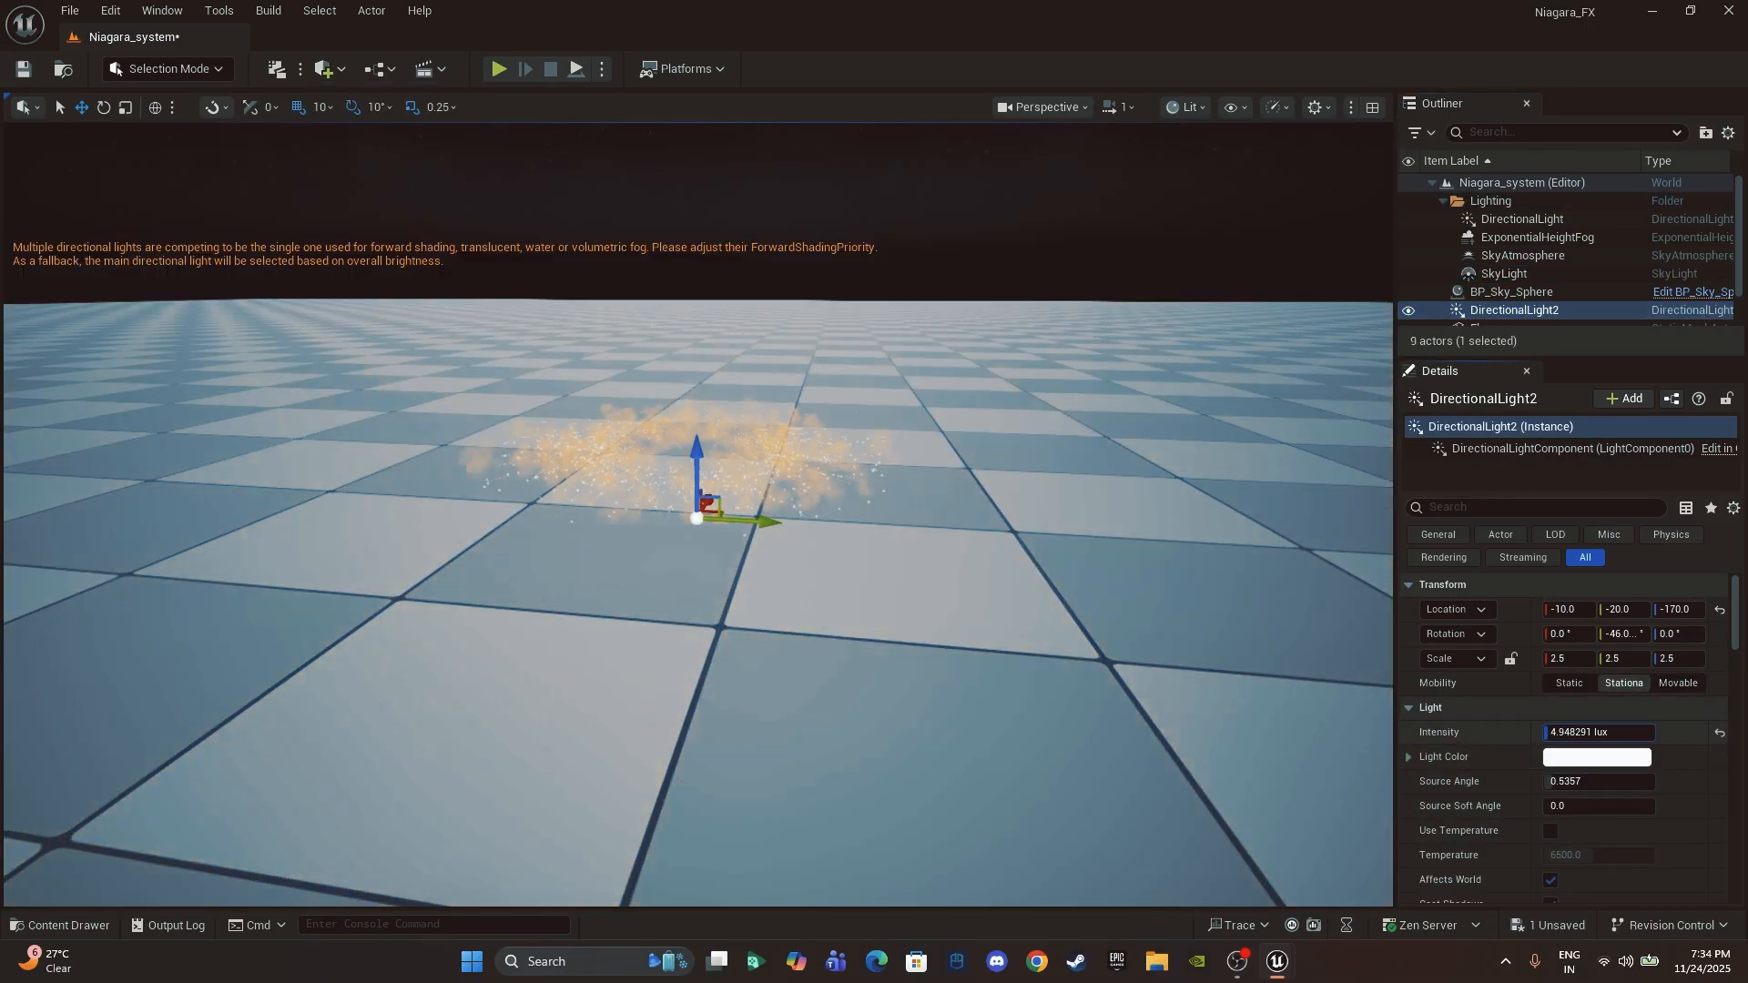
pyautogui.click(1595, 733)
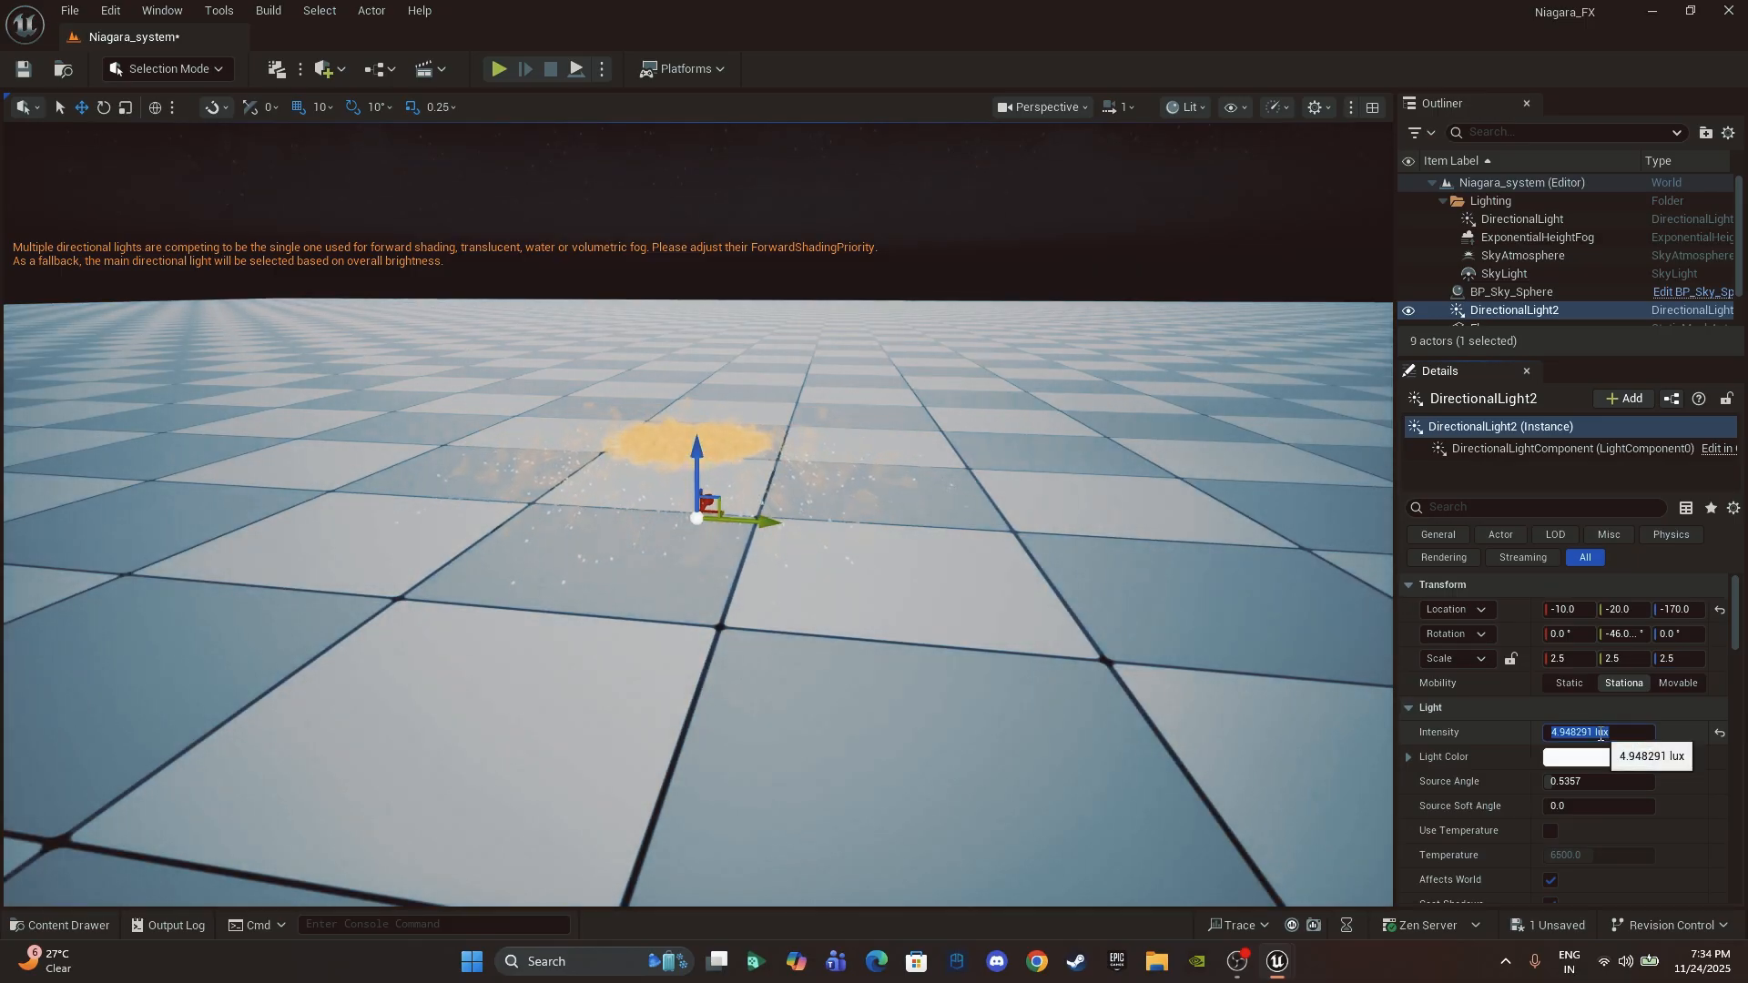
pyautogui.write('1')
pyautogui.press('Return')
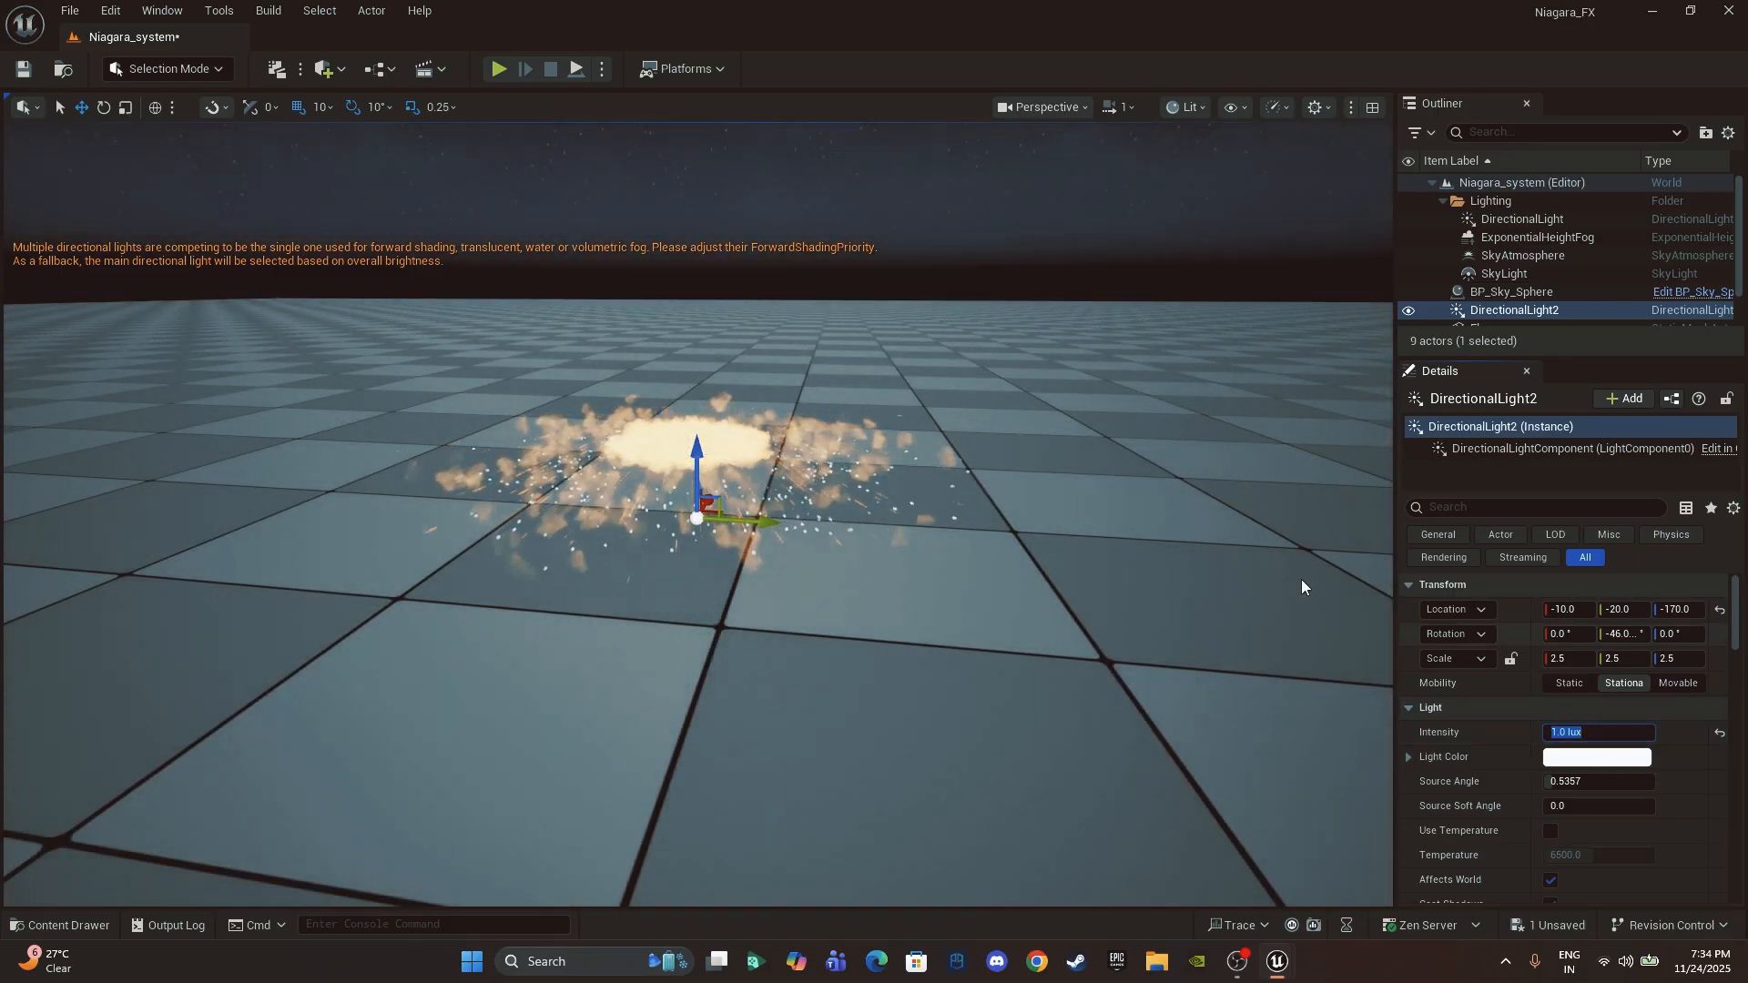
pyautogui.write('0.5')
pyautogui.press('Return')
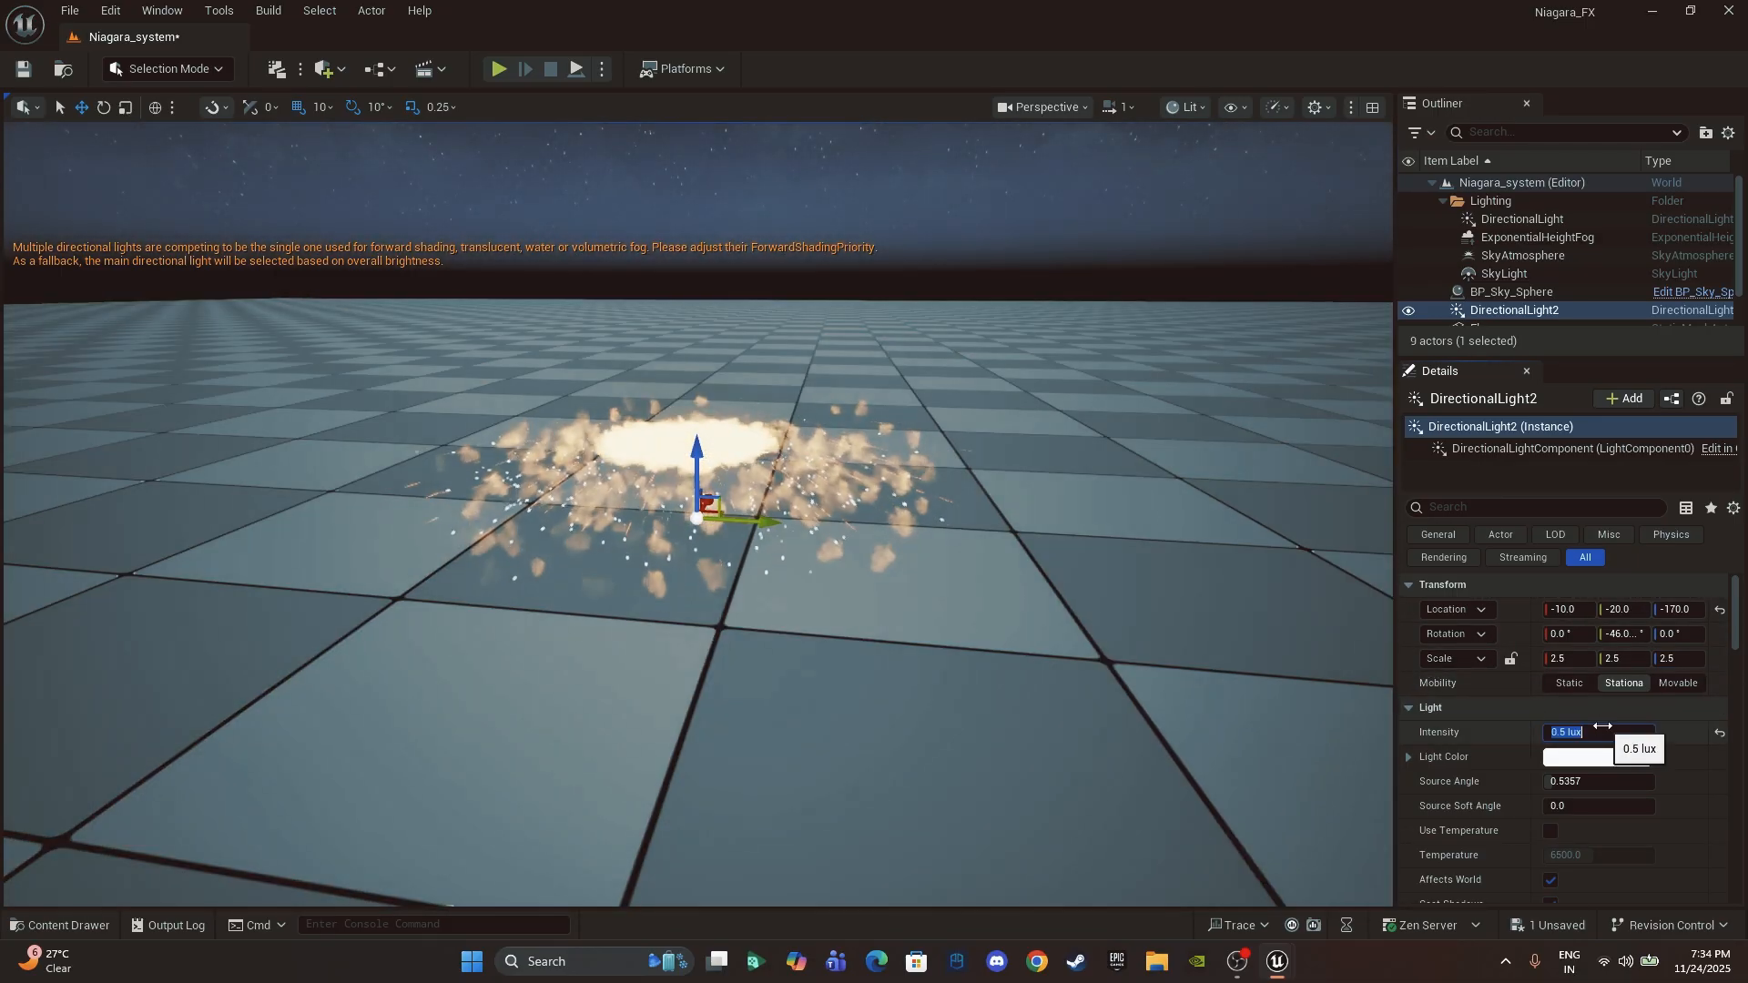
pyautogui.write('0.1')
pyautogui.press('Return')
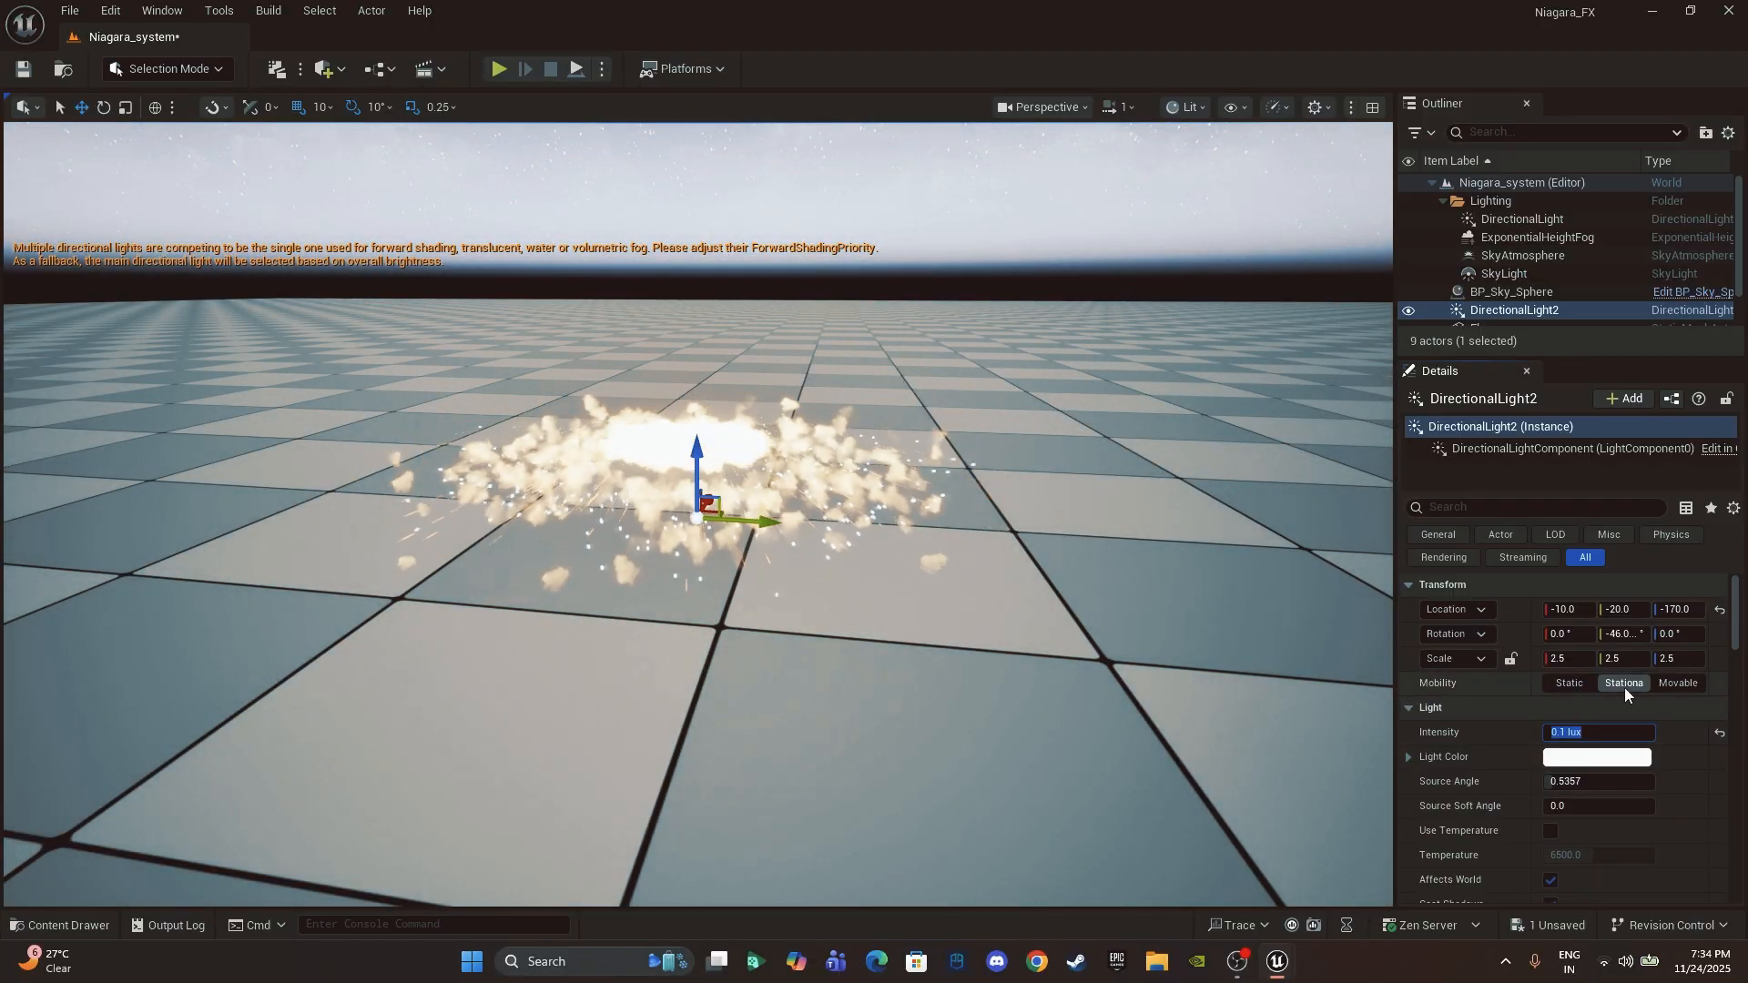
# Step: Delete the added DirectionalLight2 from the level
pyautogui.click(1548, 220)
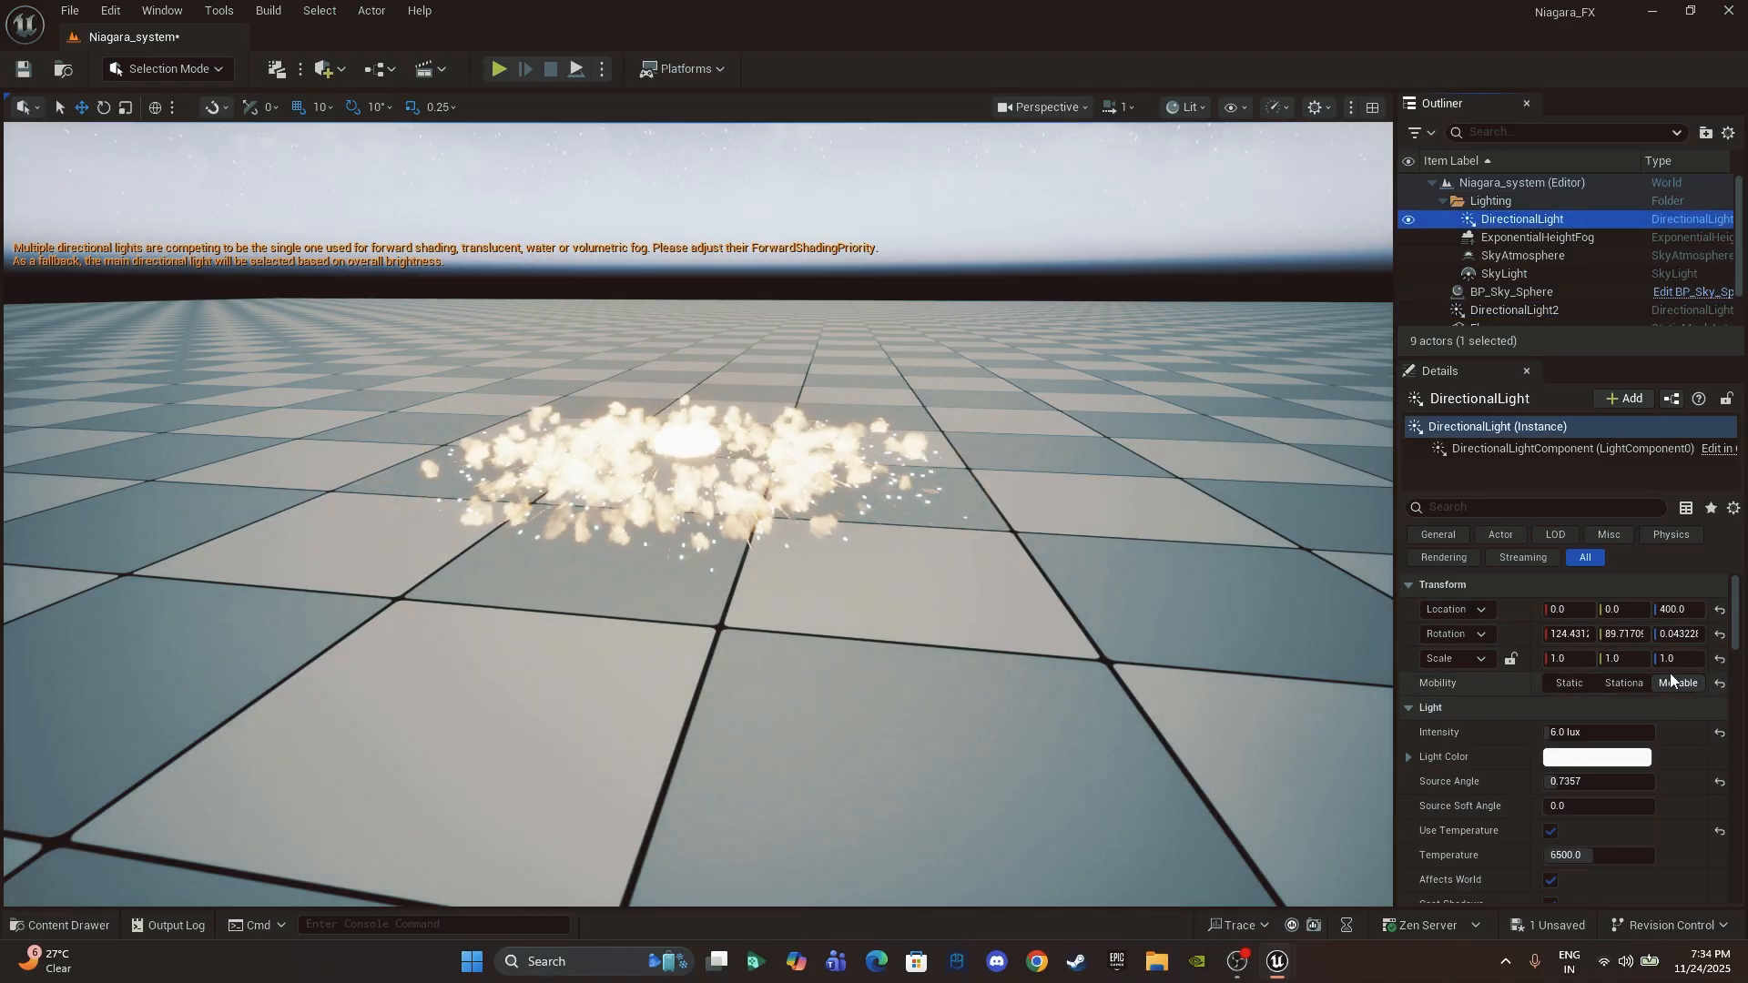
pyautogui.click(1524, 310)
pyautogui.press('Delete')
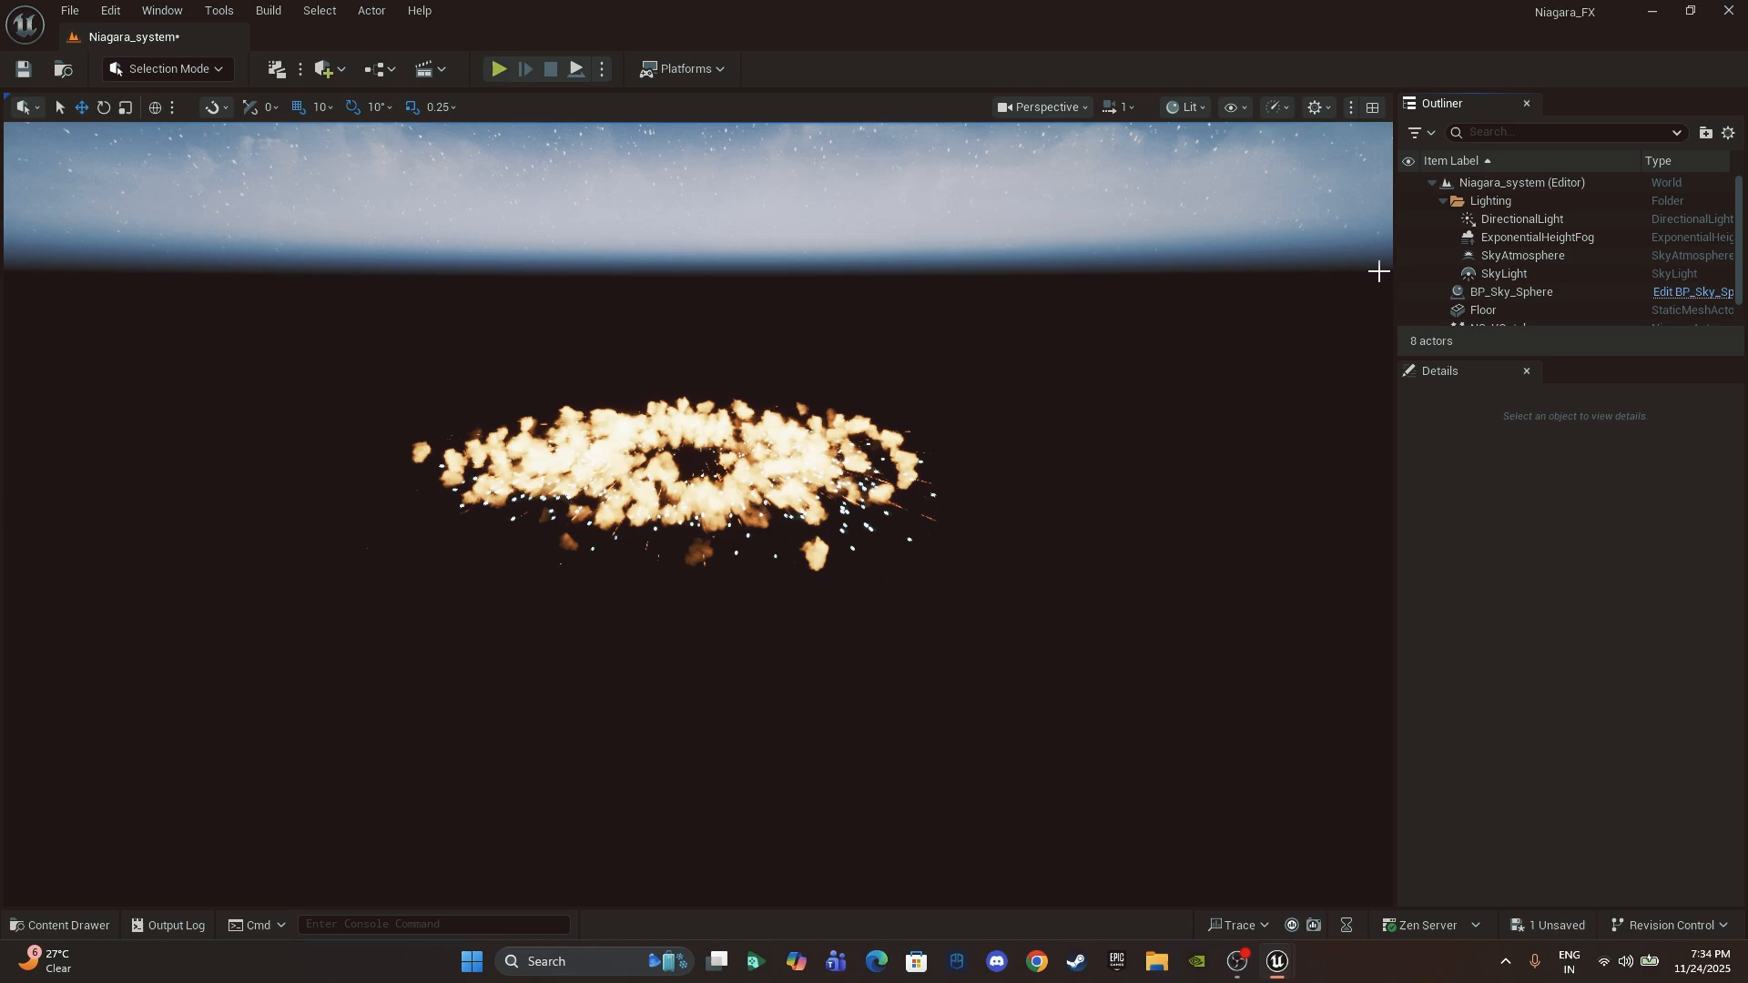
# Step: Delete the SkyAtmosphere and SkyLight actors from the level's Lighting folder
pyautogui.click(1541, 261)
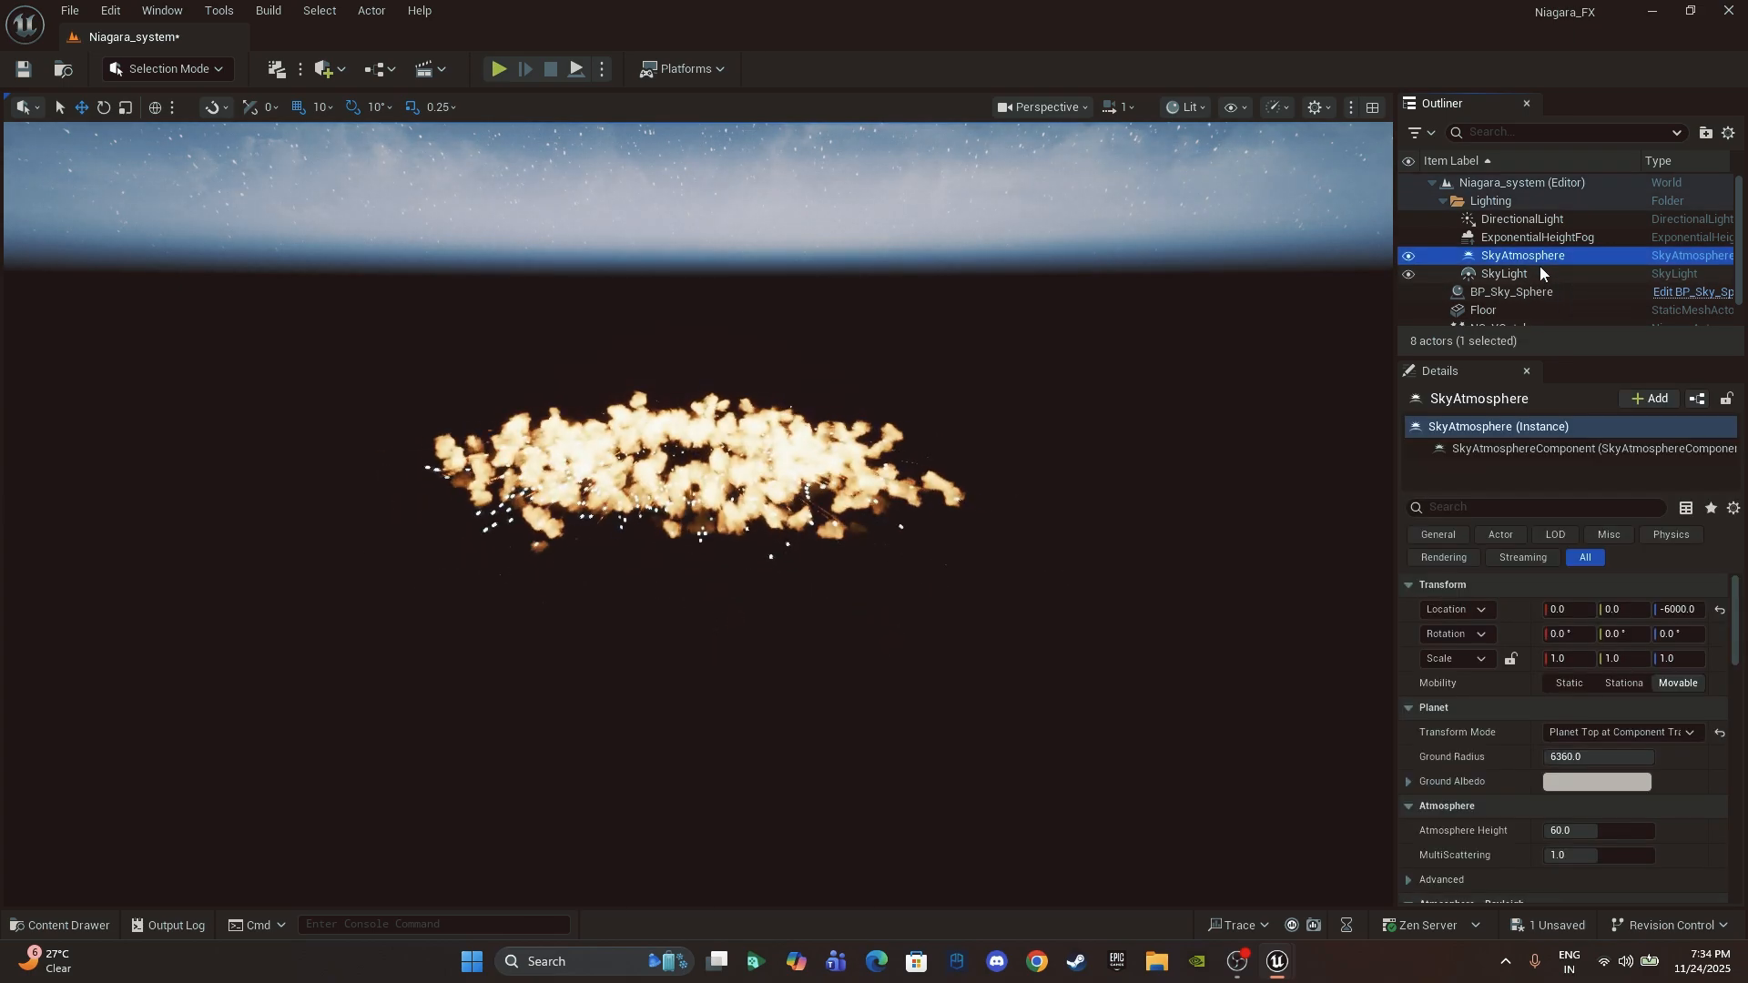
pyautogui.press('Delete')
pyautogui.click(1528, 257)
pyautogui.press('Delete')
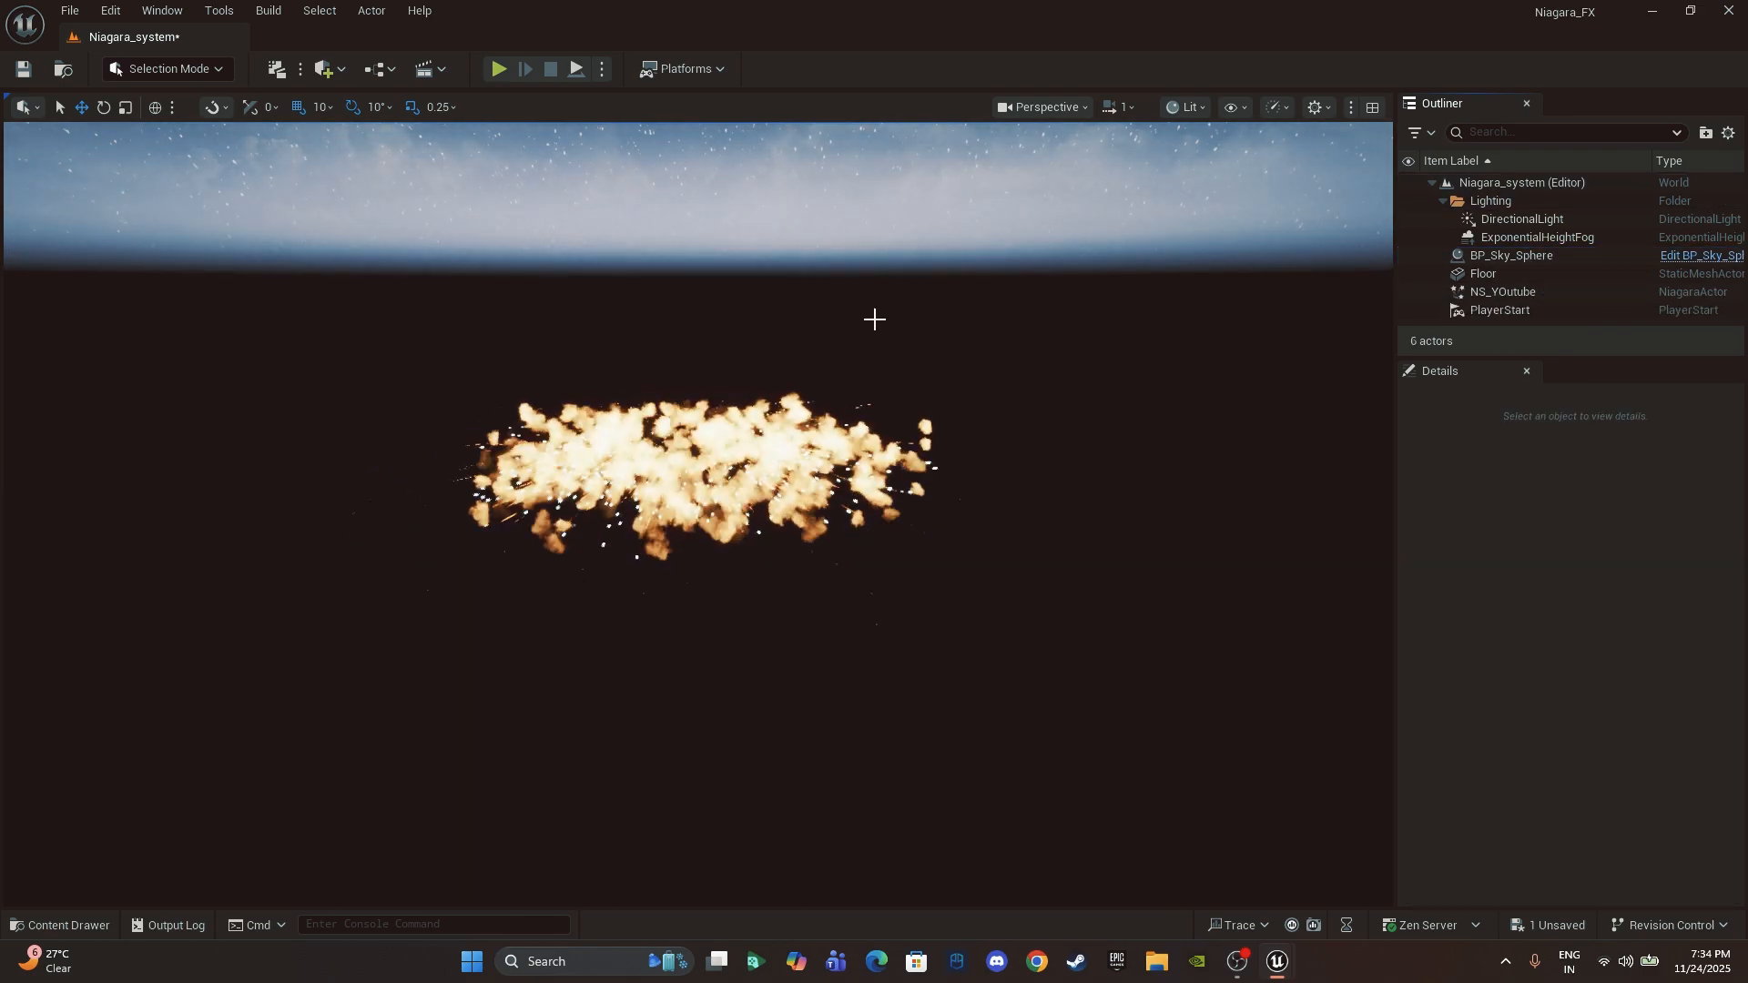
# Step: Set BP_Sky_Sphere's sun brightness to about 60.49, cloud speed to about 2.01 and cloud opacity to about 0.515
pyautogui.click(1507, 256)
pyautogui.click(1518, 239)
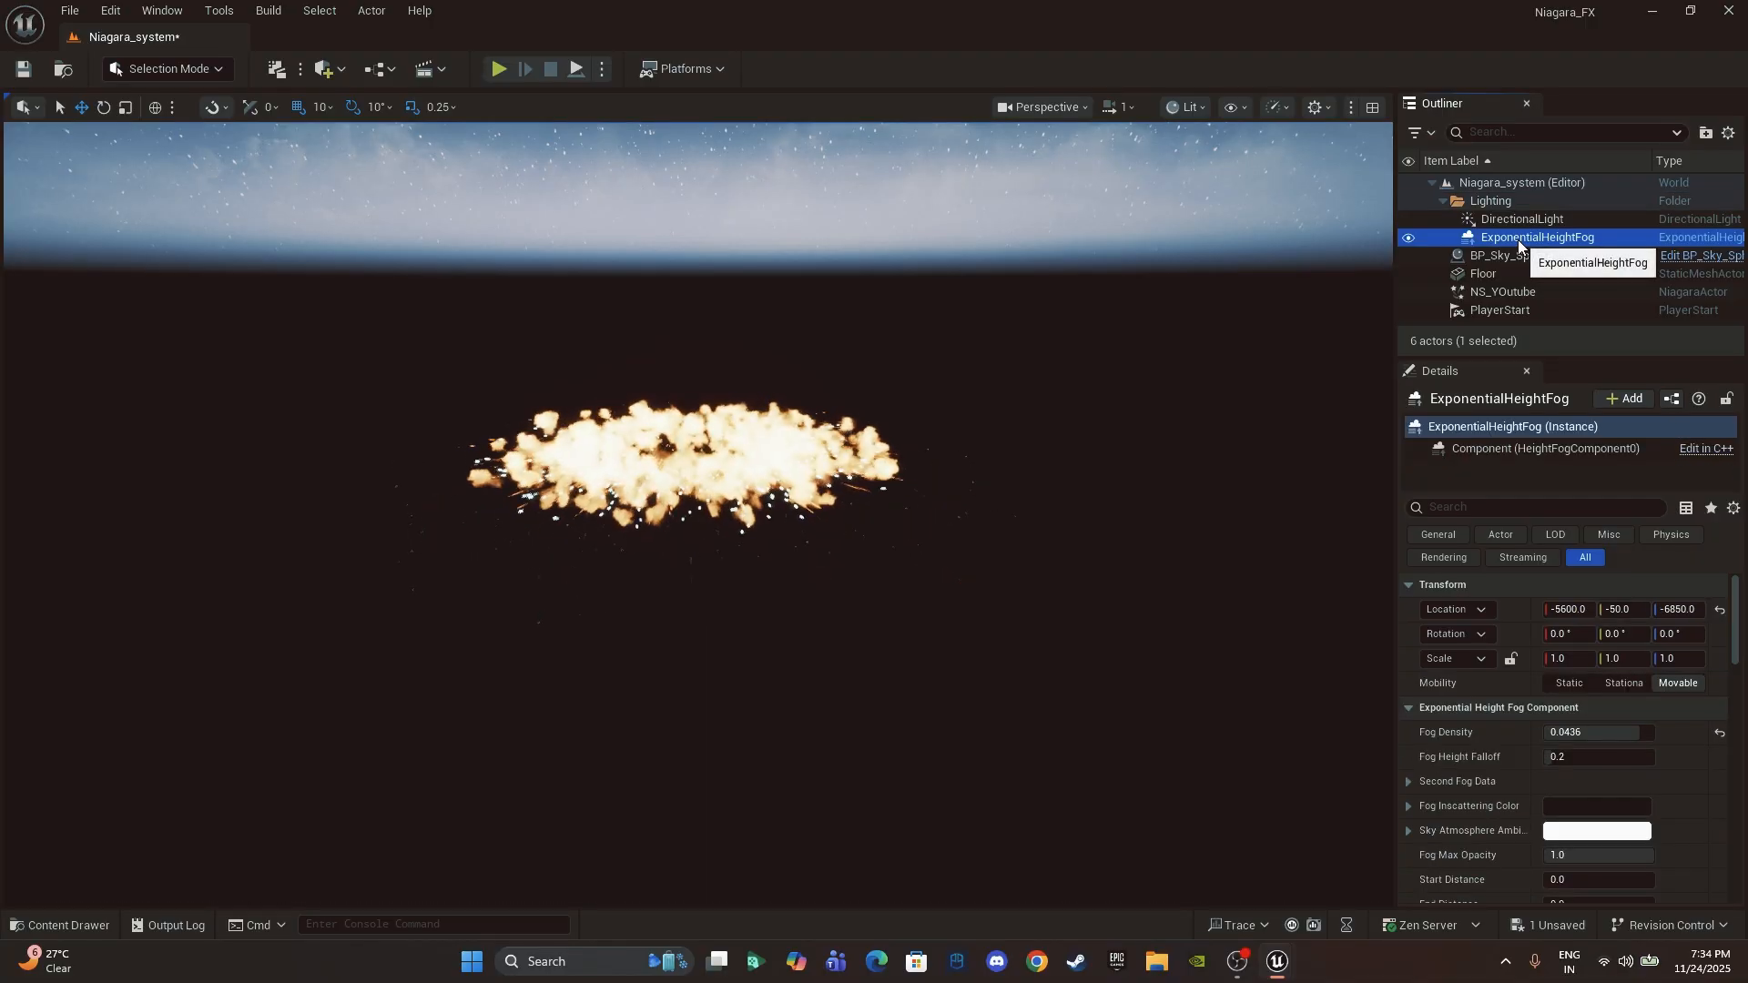
pyautogui.click(1515, 220)
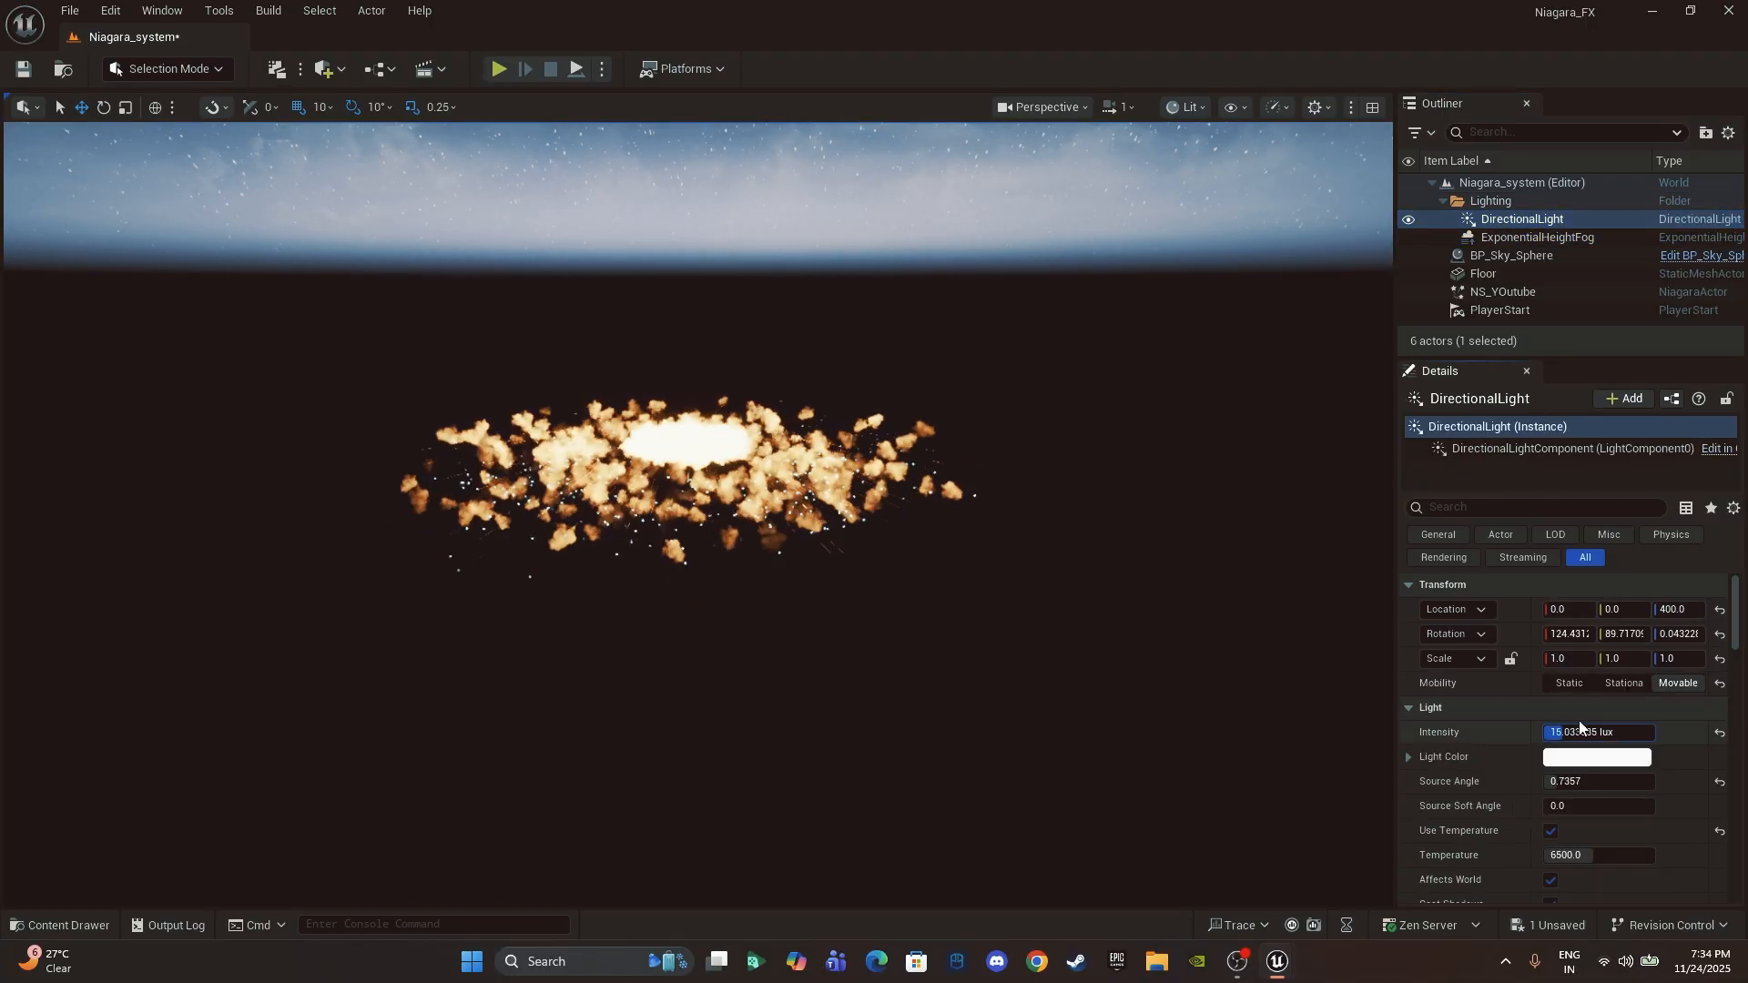
pyautogui.click(1518, 240)
pyautogui.click(1515, 256)
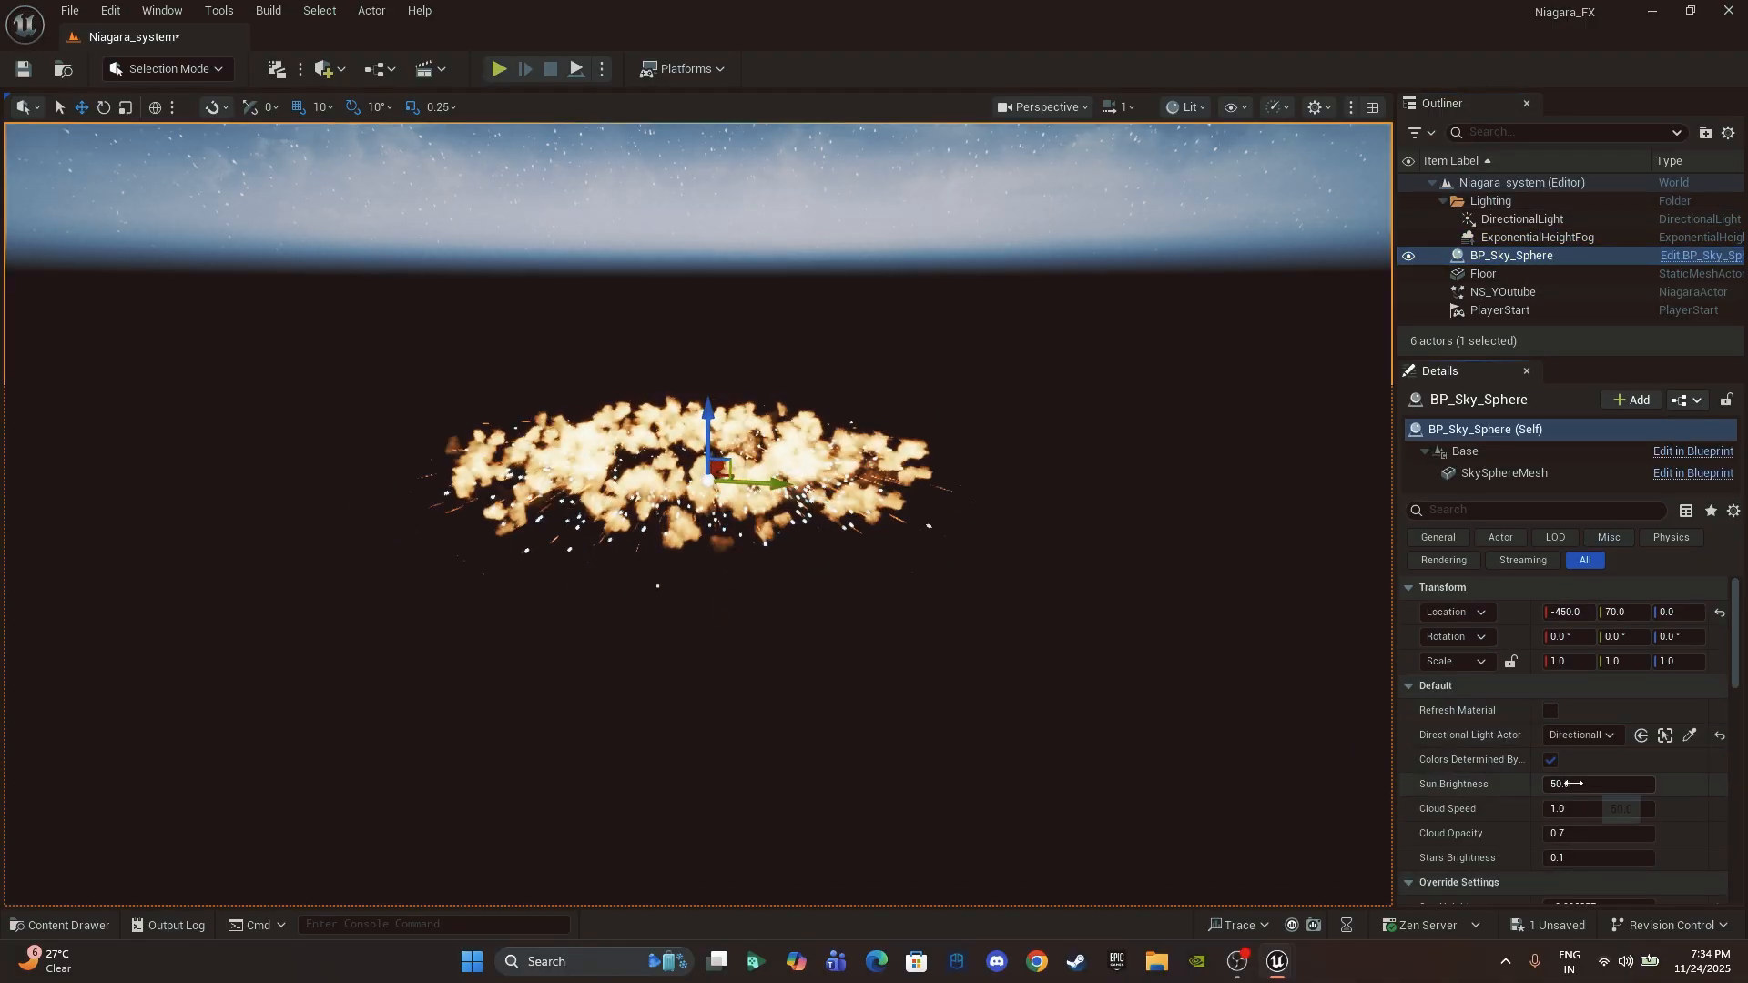
pyautogui.moveTo(1576, 807); pyautogui.dragTo(1630, 808)
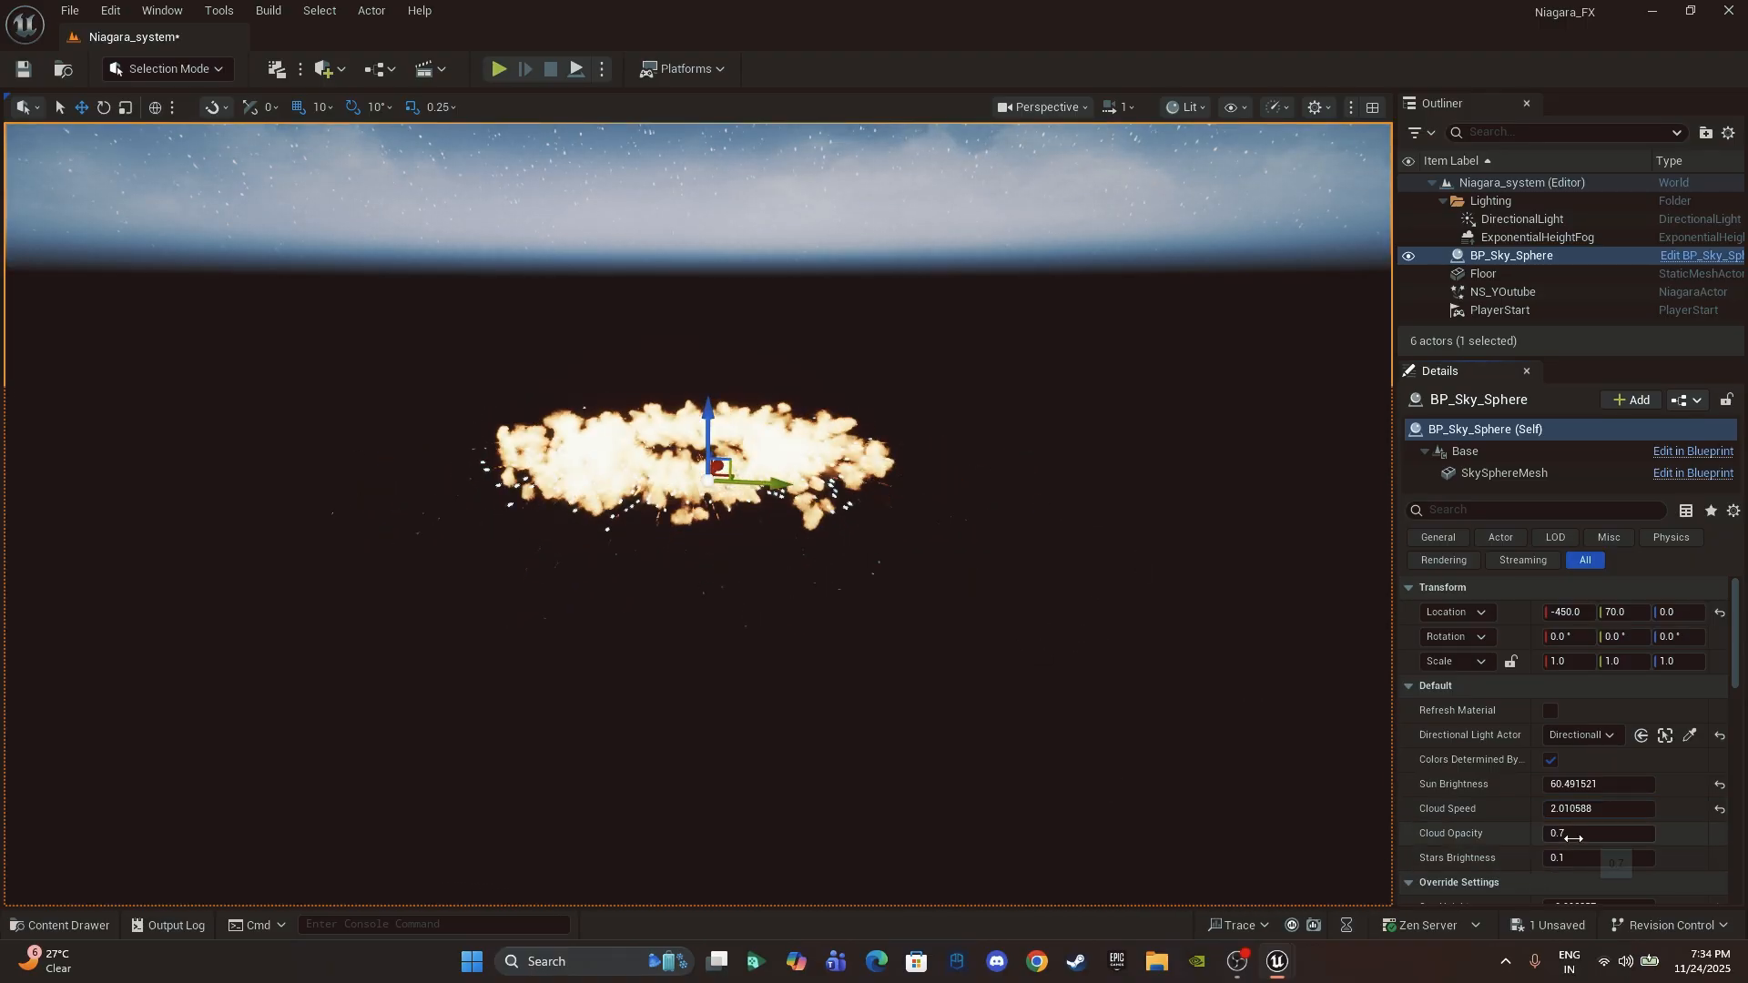
pyautogui.moveTo(1580, 833); pyautogui.dragTo(1562, 833)
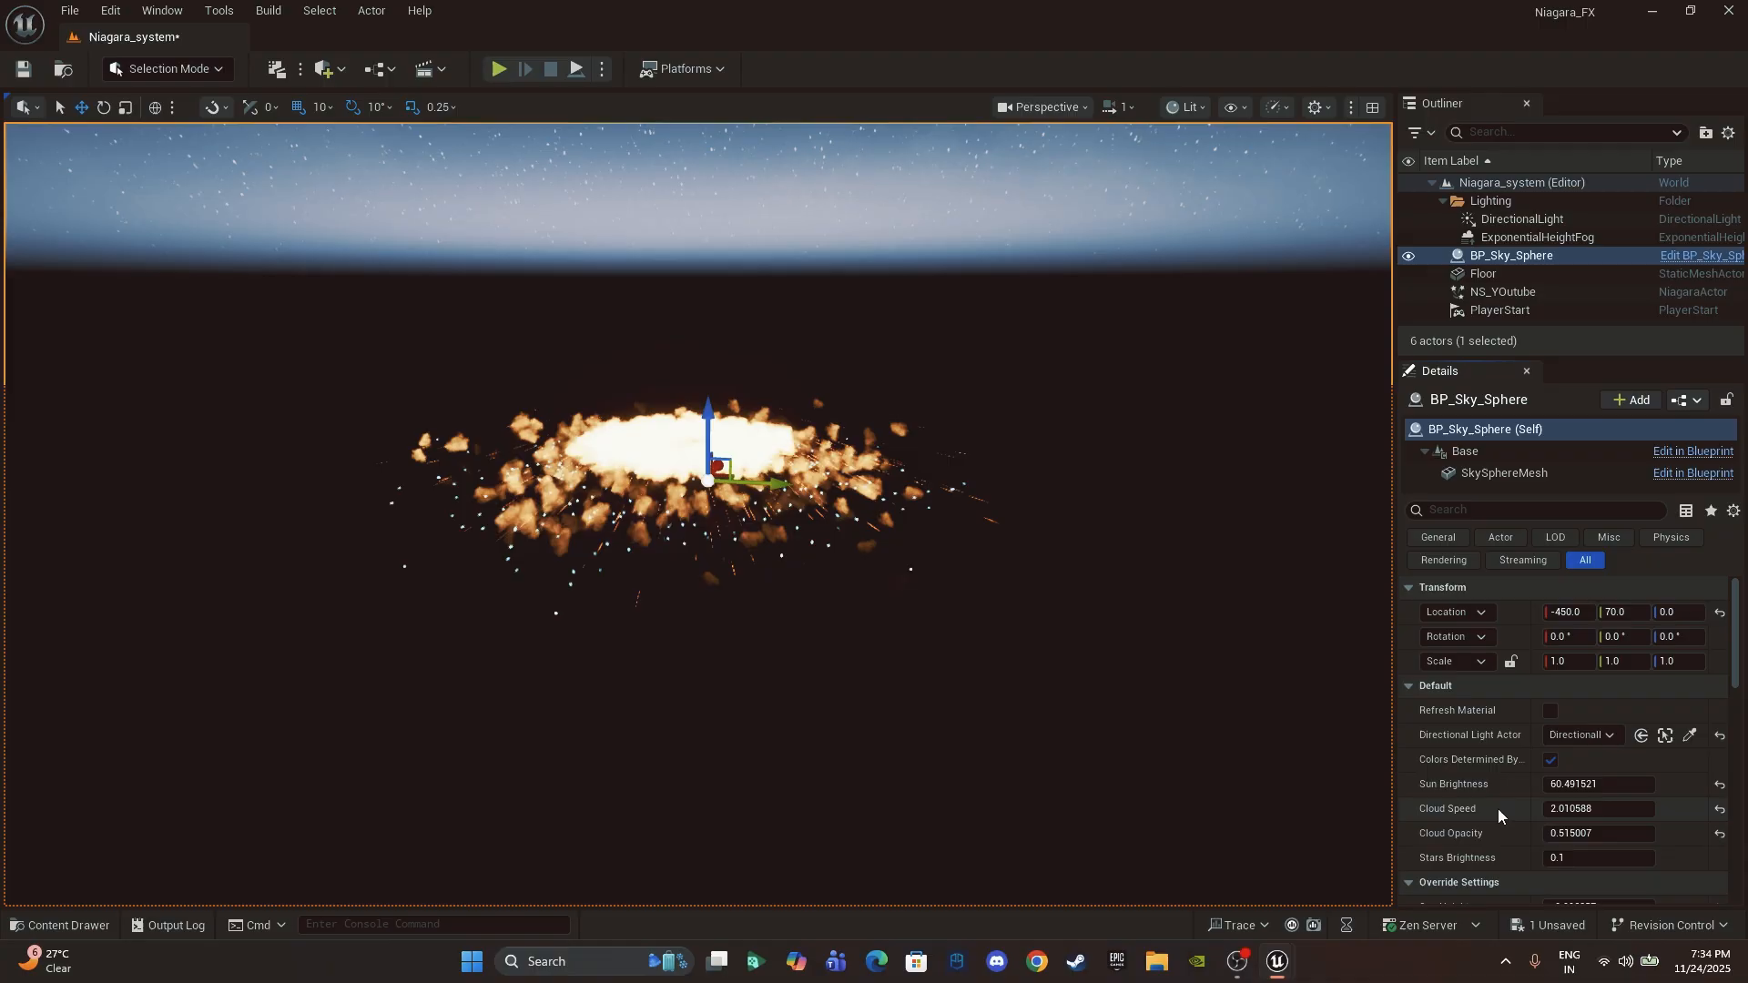
# Step: Adjust BP_Sky_Sphere's stars brightness to about 0.059 and its cloud opacity to about 0.611
pyautogui.moveTo(941, 484); pyautogui.dragTo(915, 424, button='middle')
pyautogui.keyDown('alt'); pyautogui.moveTo(941, 484); pyautogui.dragTo(935, 441); pyautogui.keyUp('alt')
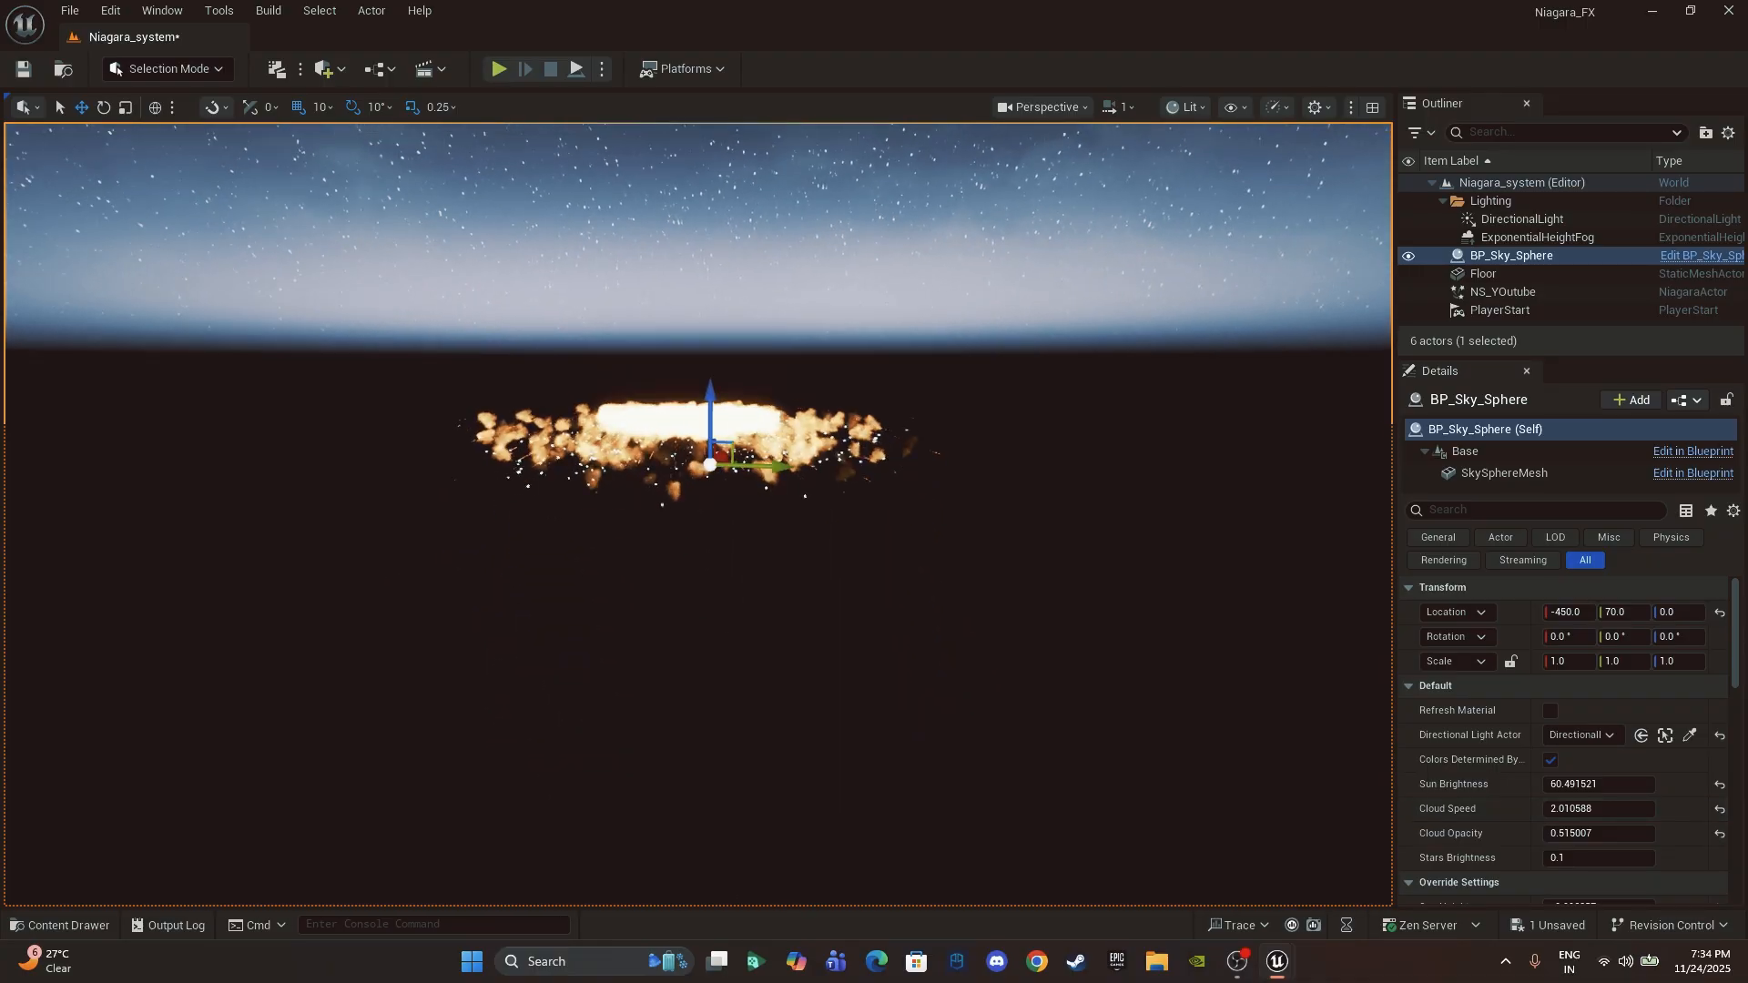
pyautogui.moveTo(948, 426); pyautogui.dragTo(943, 378, button='middle')
pyautogui.keyDown('alt'); pyautogui.moveTo(948, 425); pyautogui.dragTo(946, 394); pyautogui.keyUp('alt')
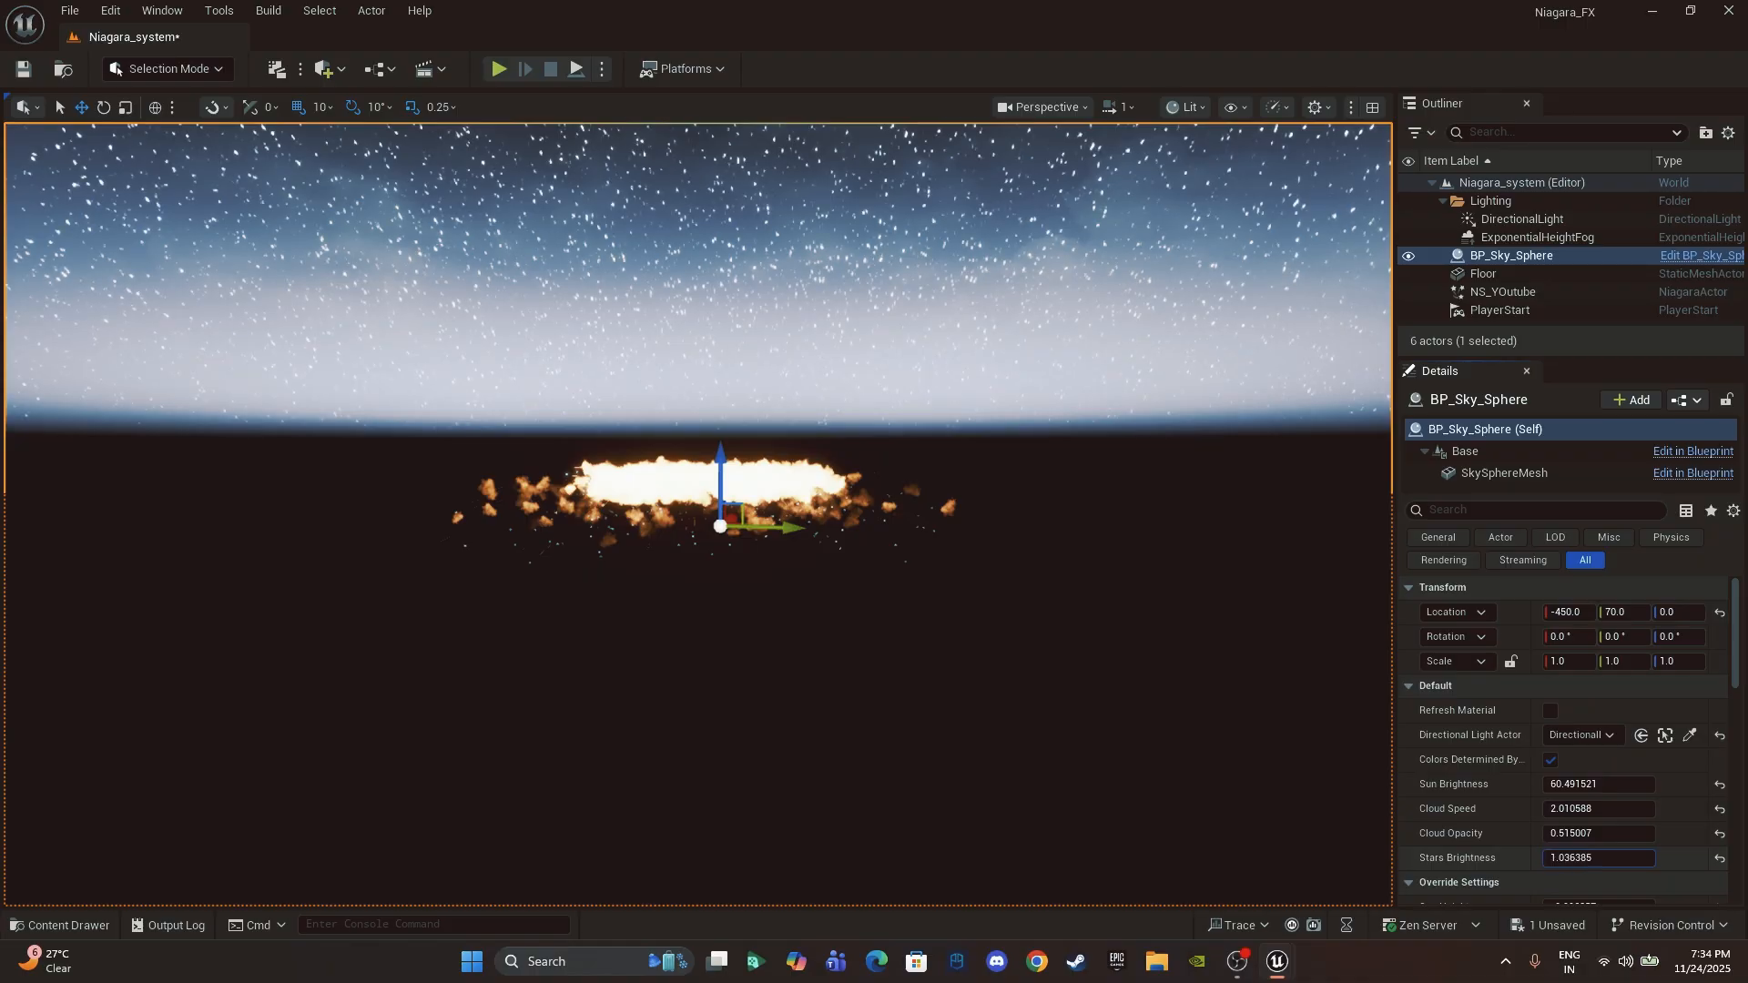
pyautogui.moveTo(1615, 826)
pyautogui.mouseDown()
pyautogui.moveTo(1575, 827)
pyautogui.moveTo(1639, 827)
pyautogui.moveTo(1616, 826)
pyautogui.mouseUp()
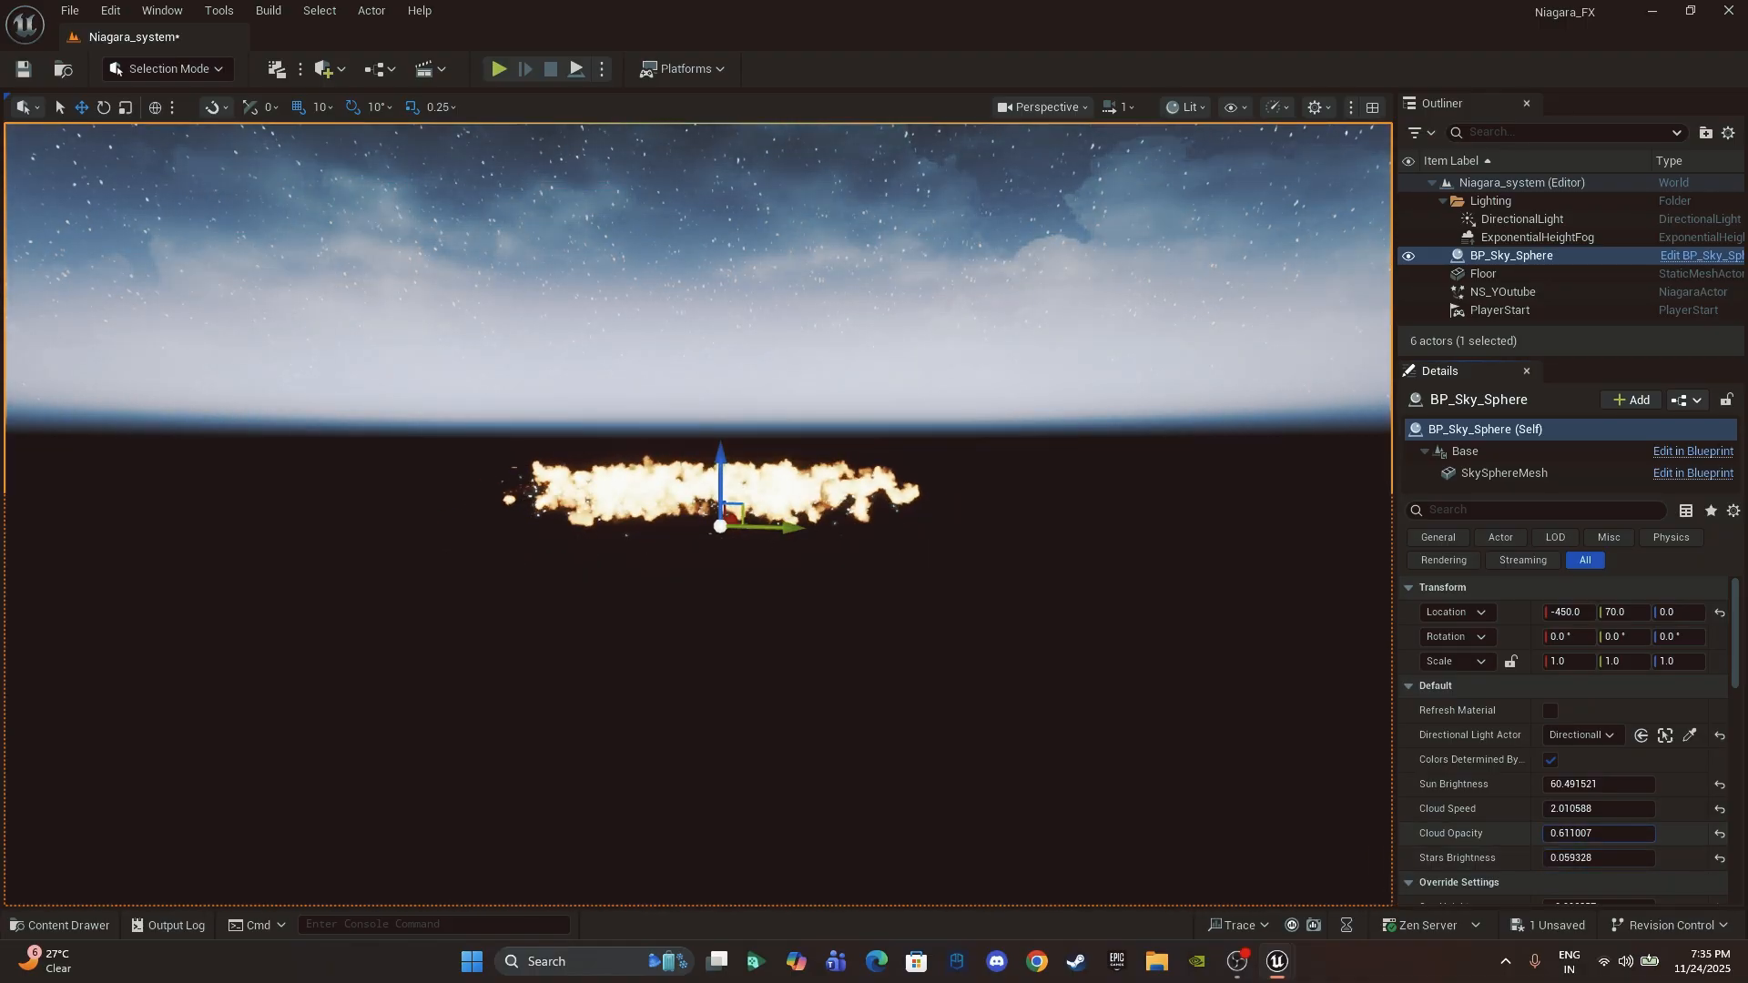
# Step: Try deleting the ExponentialHeightFog actor to compare the horizon, and undo the deletion
pyautogui.click(1503, 238)
pyautogui.press('Delete')
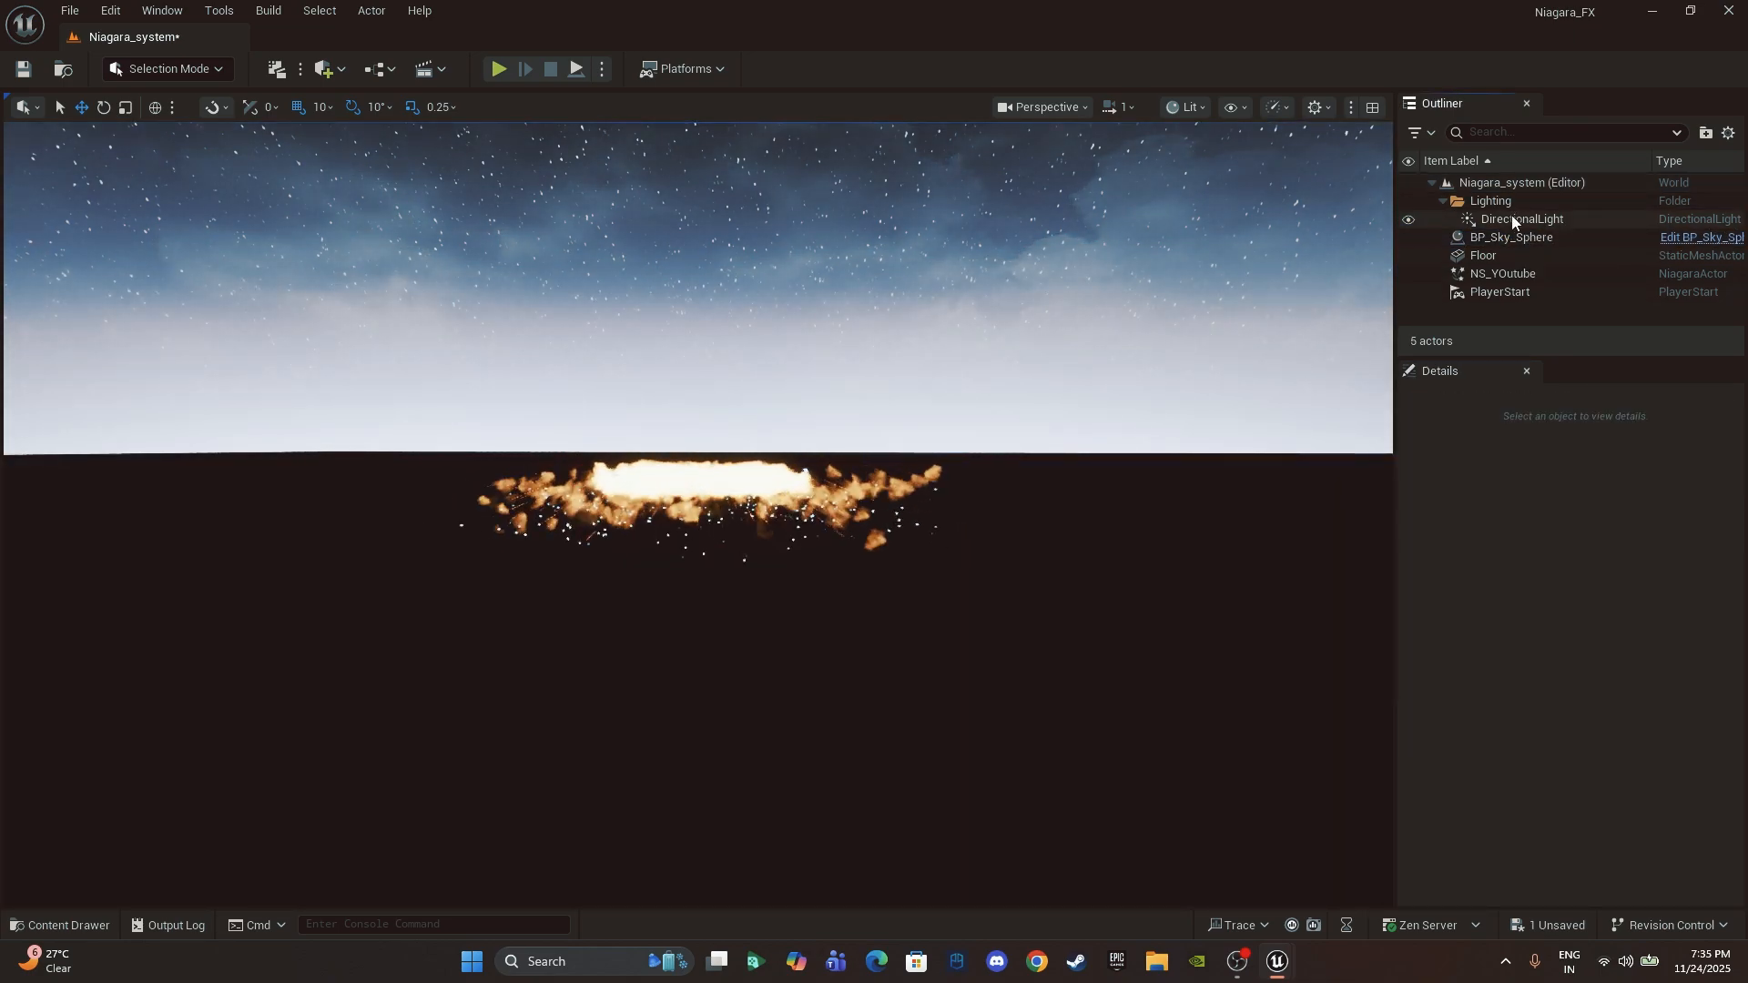
pyautogui.hotkey('ctrl', 'z')
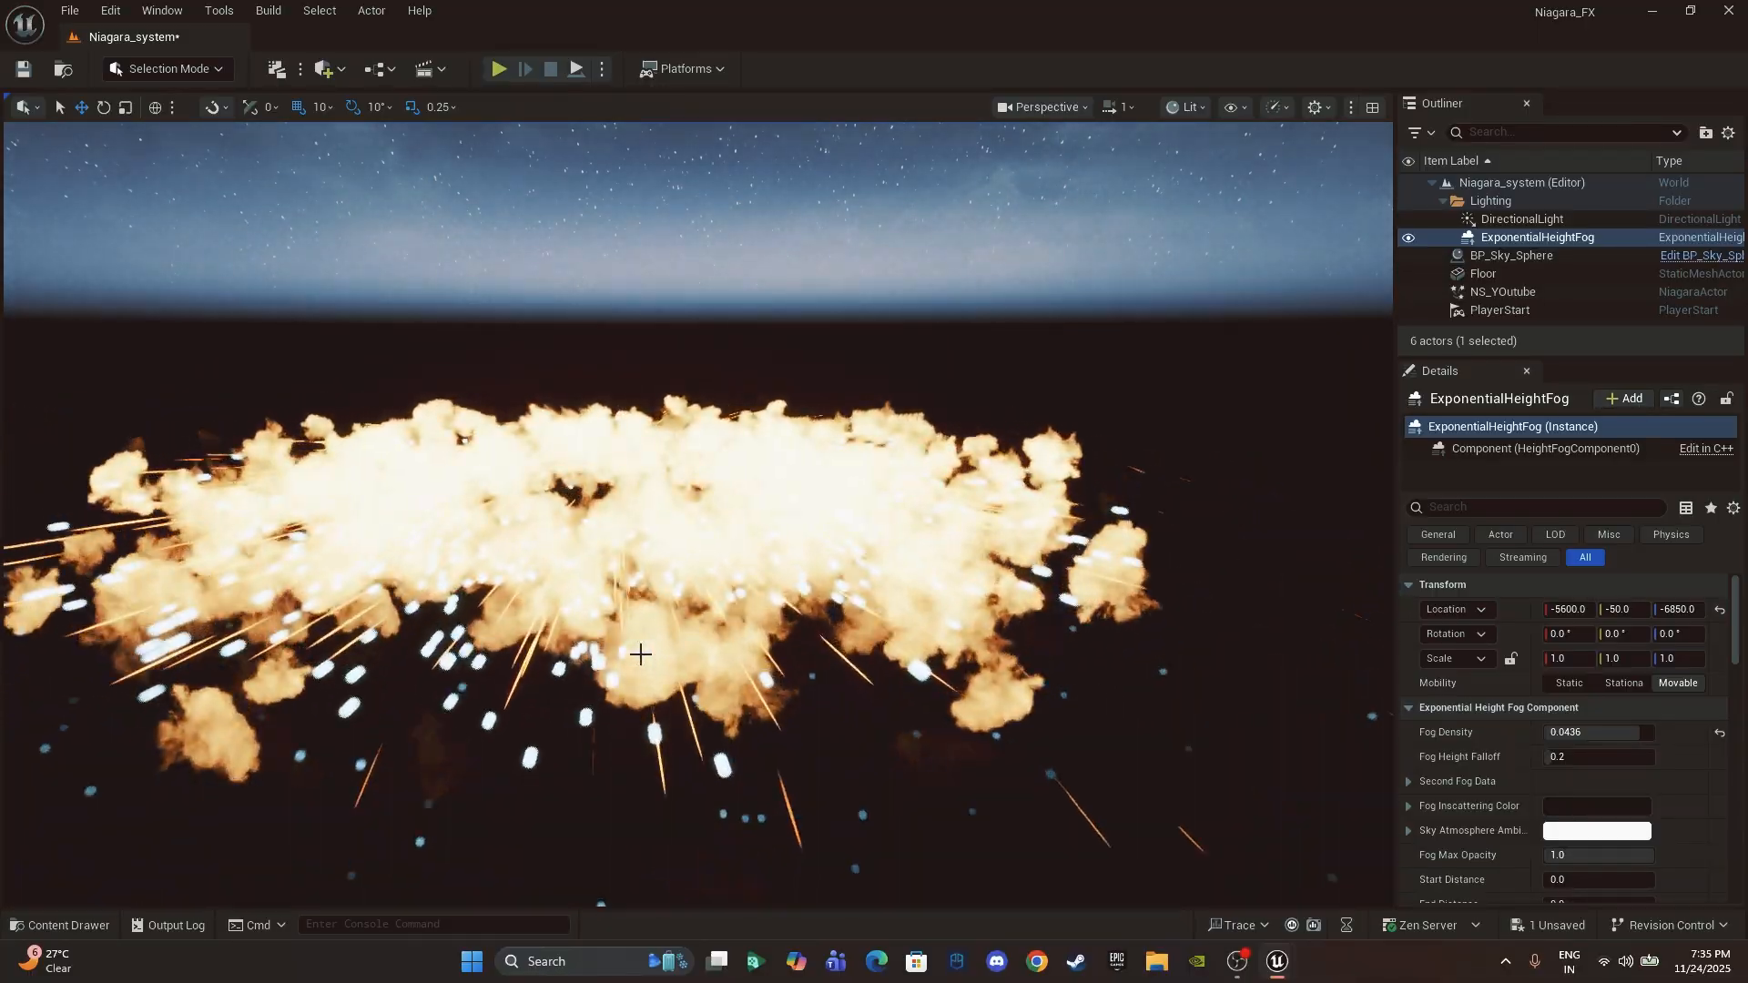
# Step: Clear the BP sky asset search and browse the Particles folder in StarterContent
pyautogui.hotkey('ctrl', 'space')
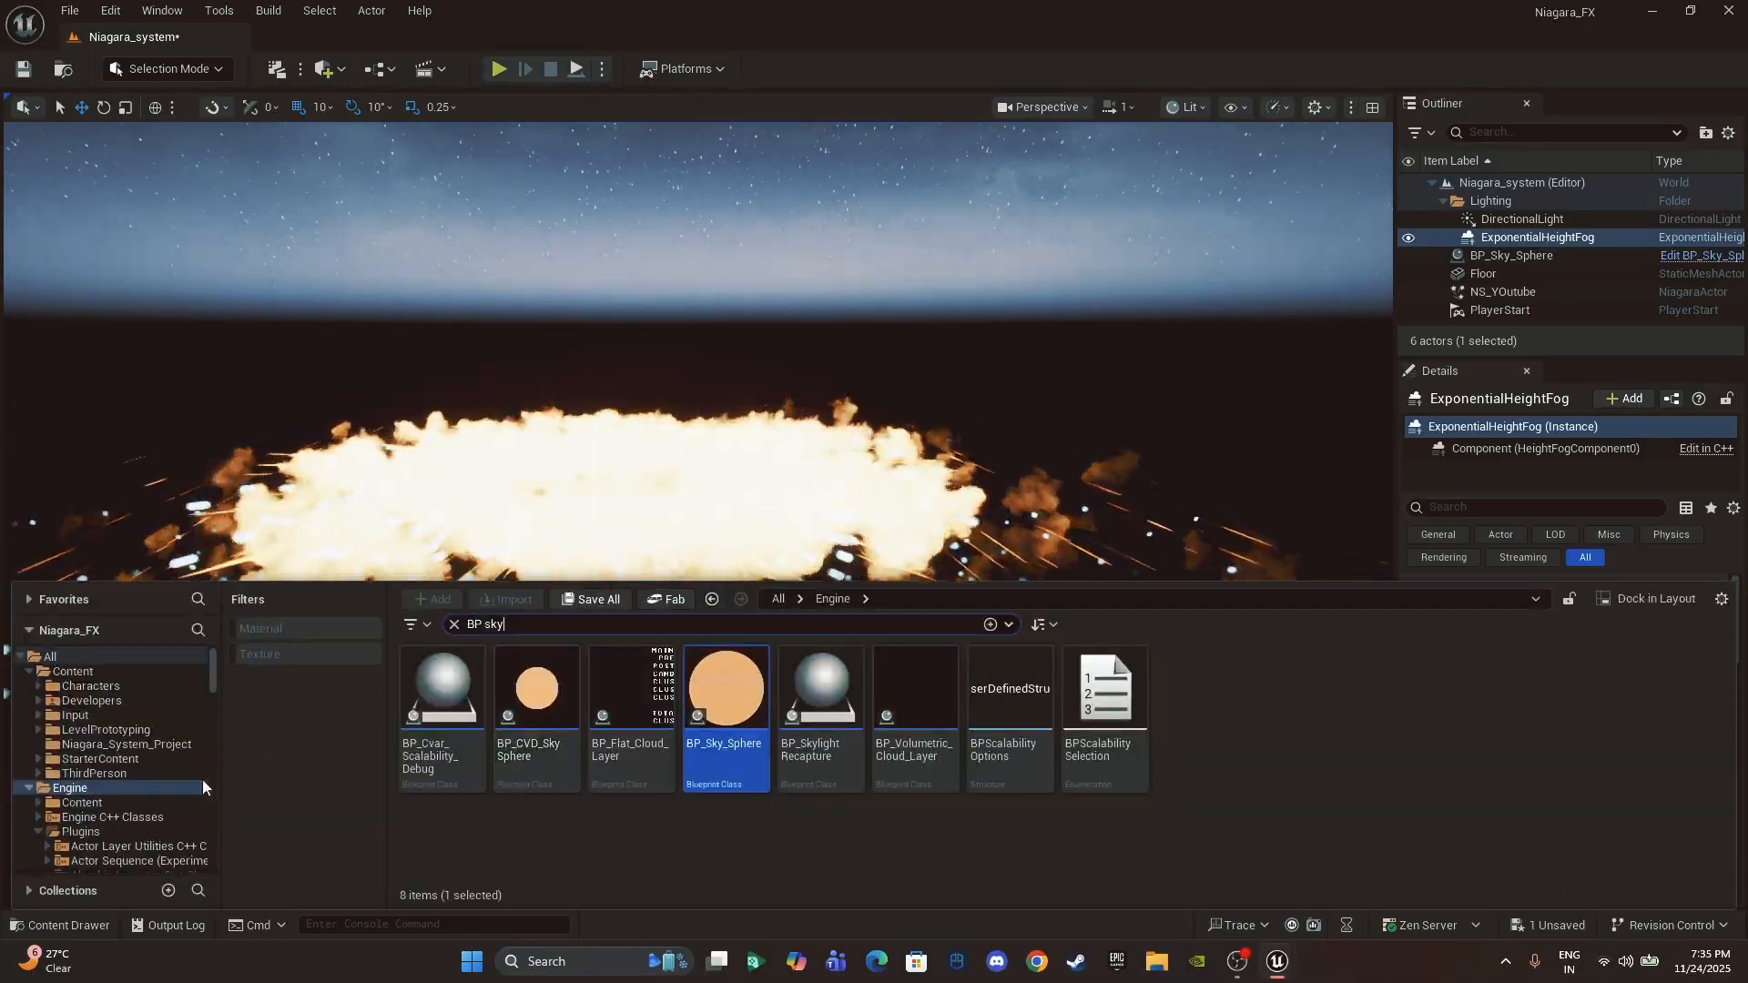
pyautogui.click(29, 788)
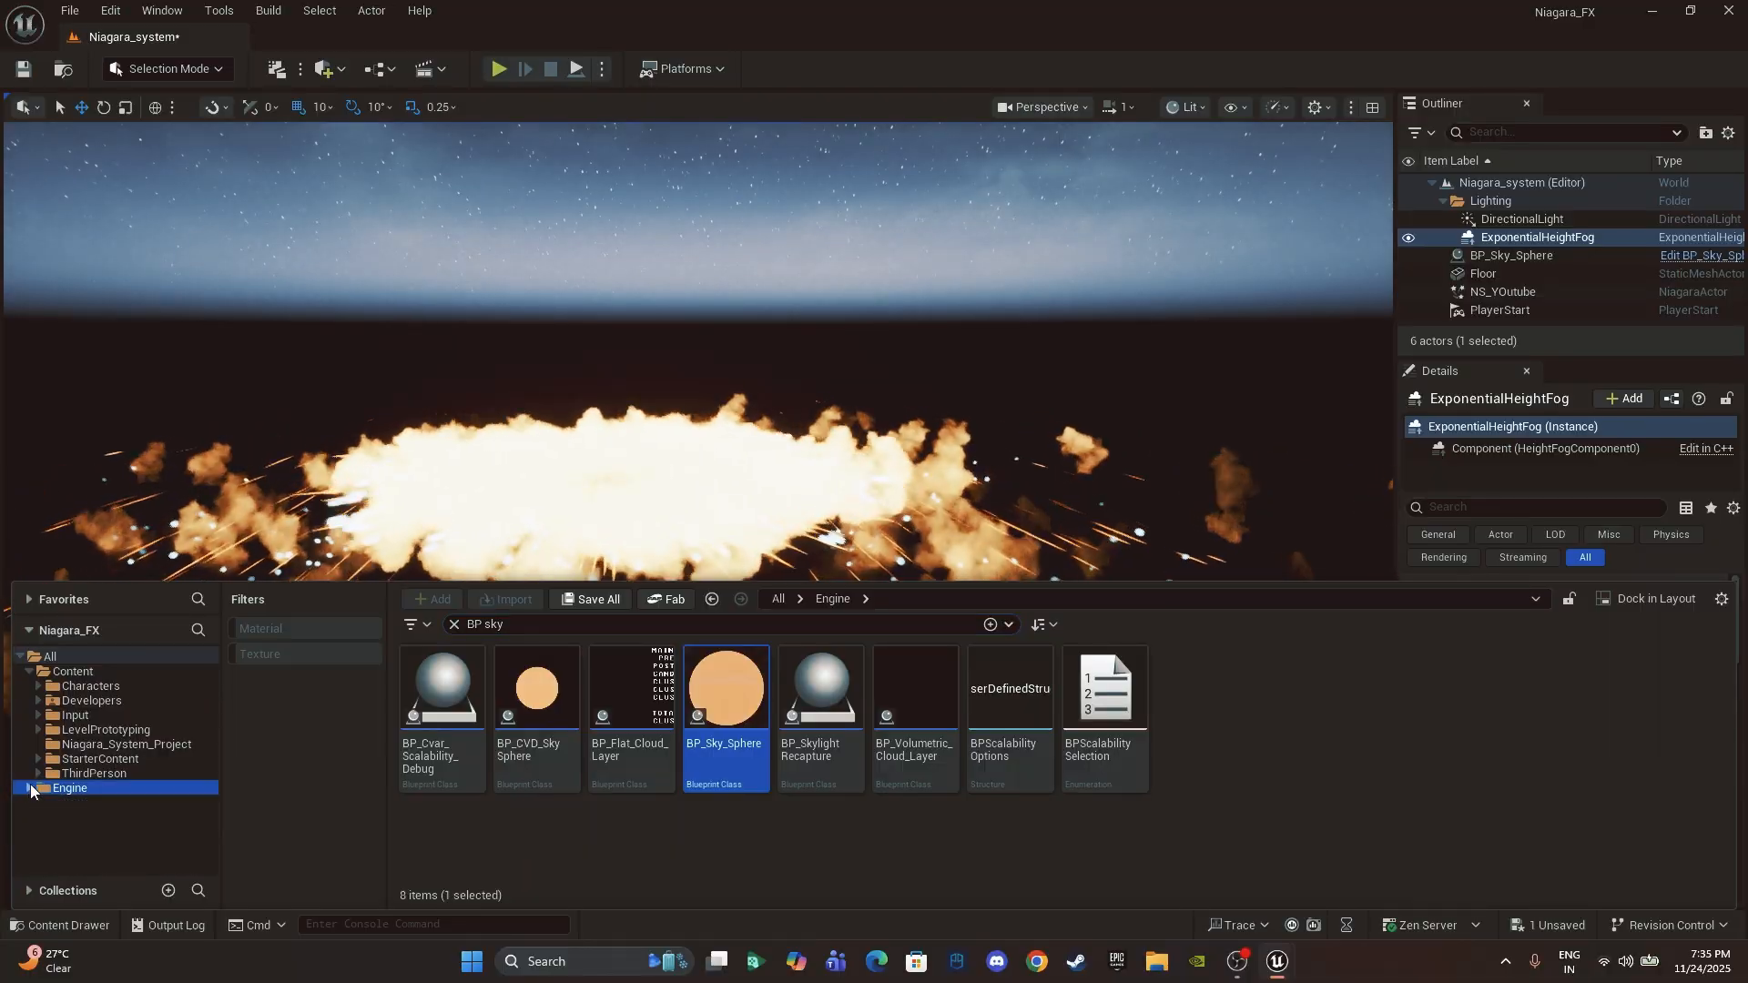
pyautogui.click(98, 760)
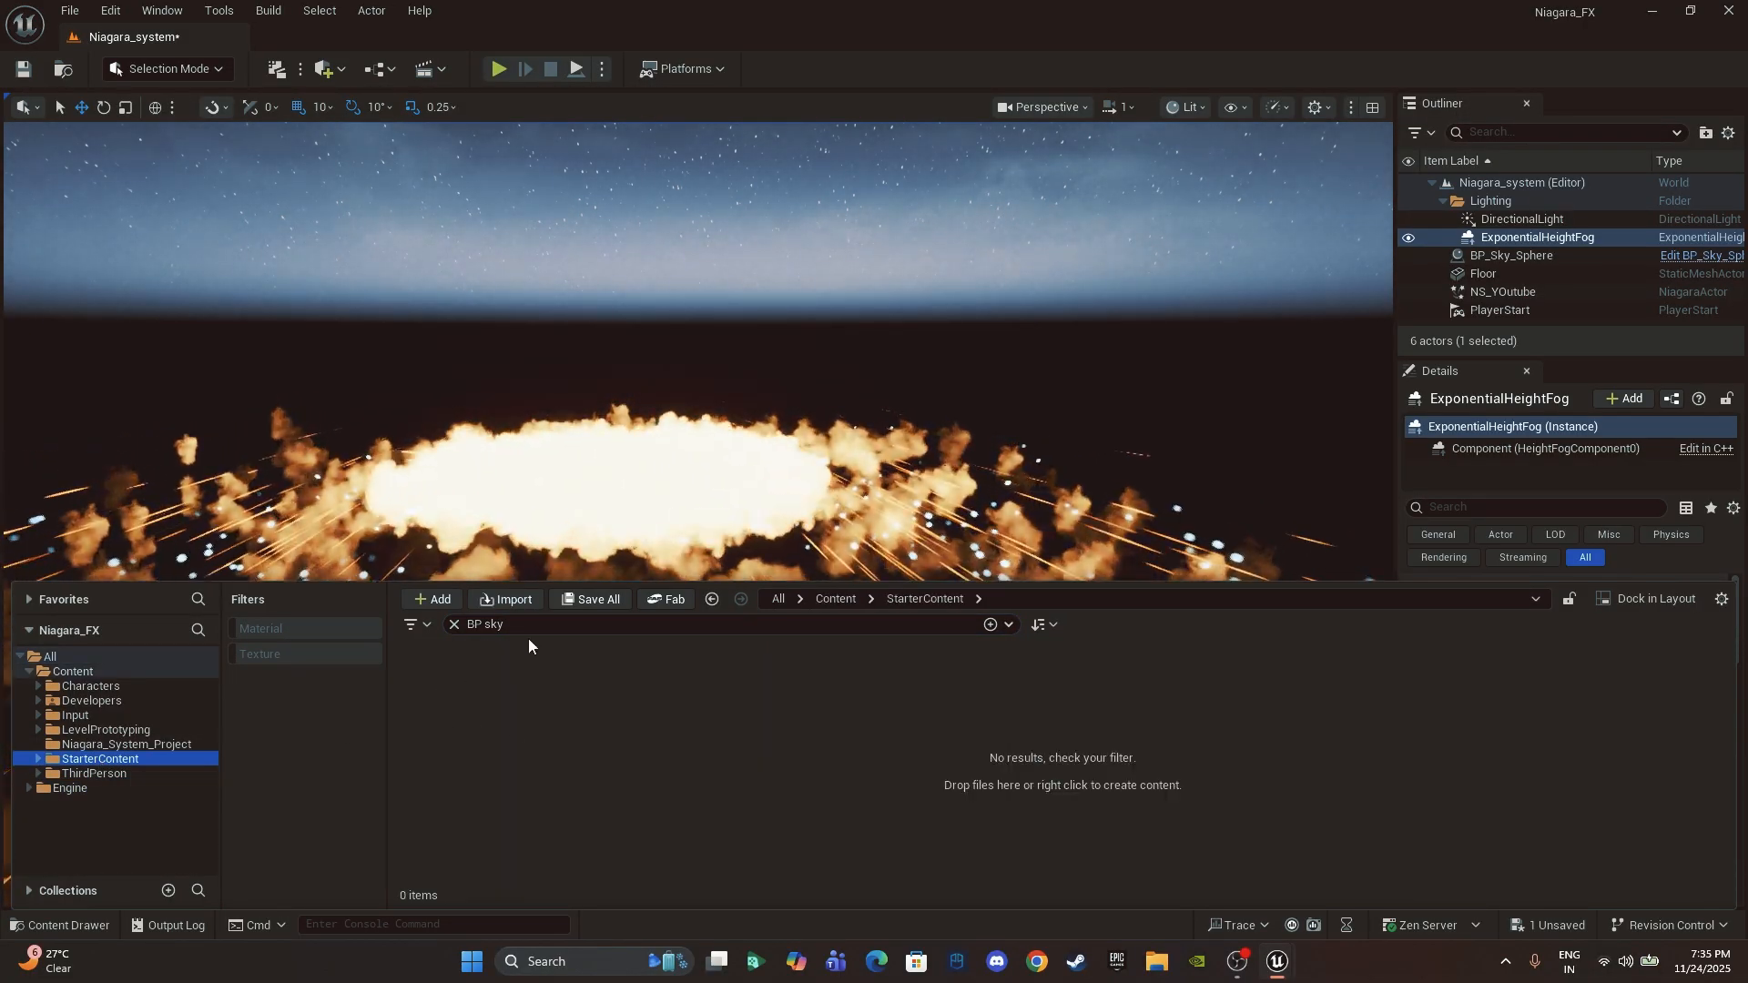
pyautogui.click(455, 625)
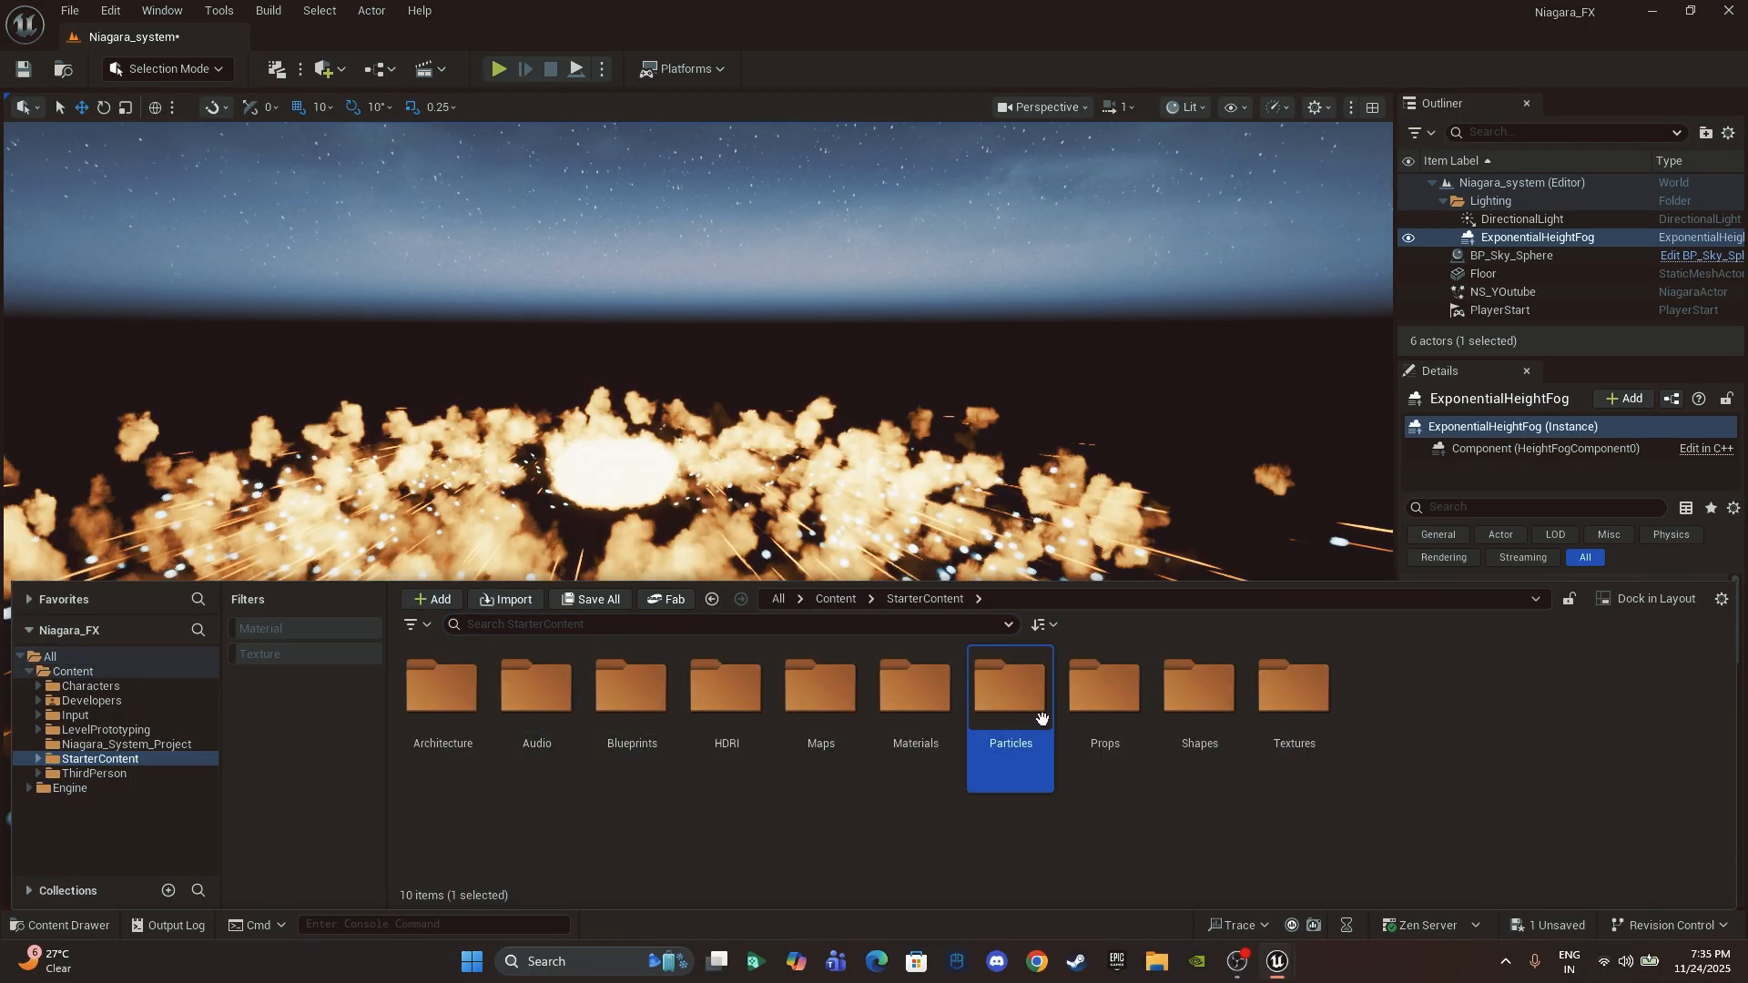
pyautogui.doubleClick(1009, 706)
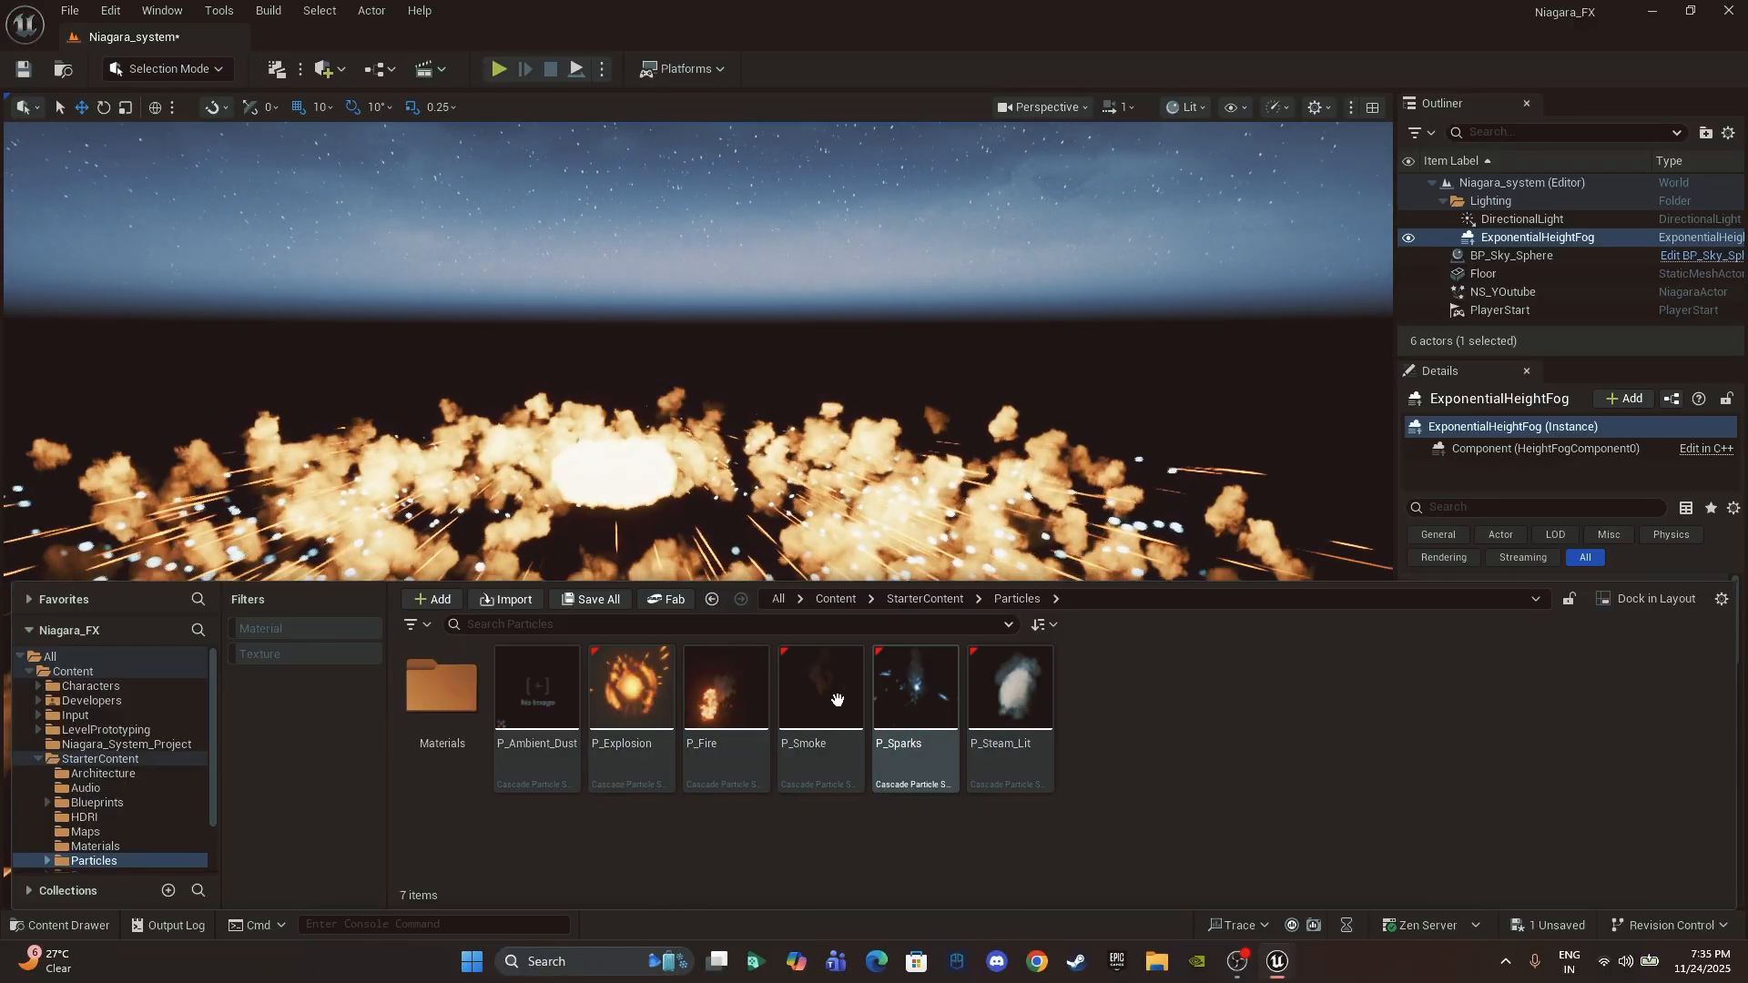
# Step: Open NS_YOutube from the Niagara_System_Project folder, capture its thumbnail with the burst at about 1.12 s, and return to the level's assets
pyautogui.click(127, 744)
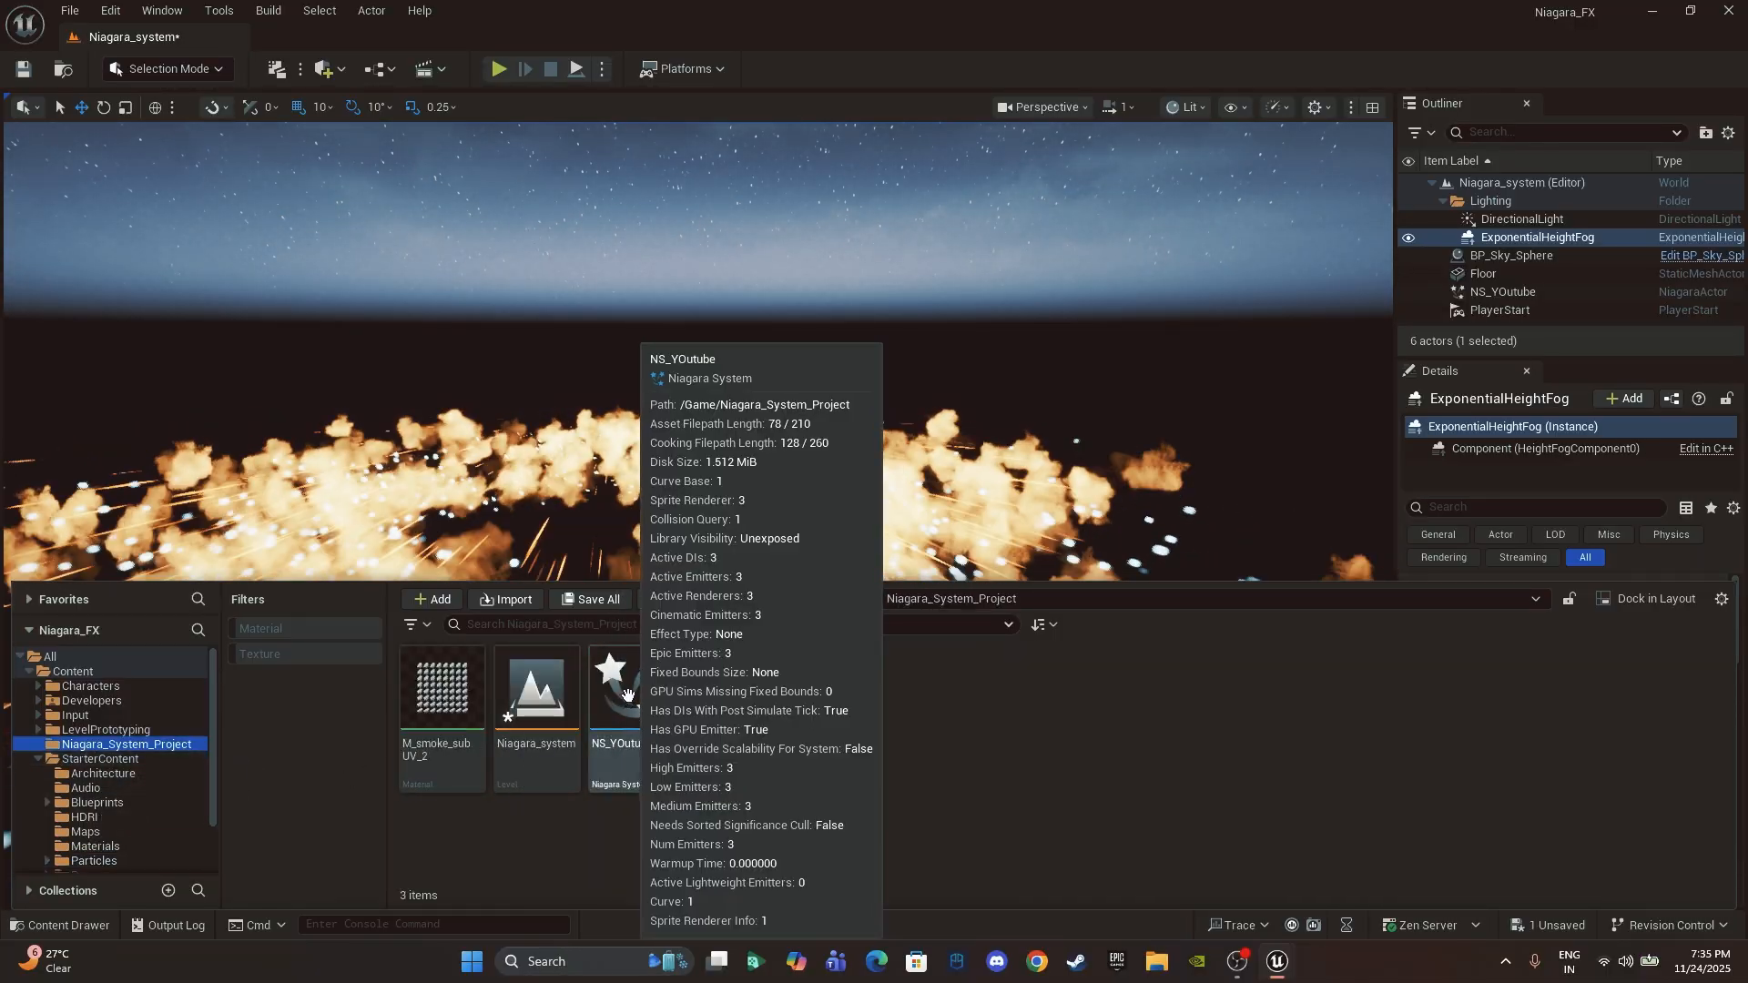
pyautogui.click(627, 696)
pyautogui.doubleClick(627, 695)
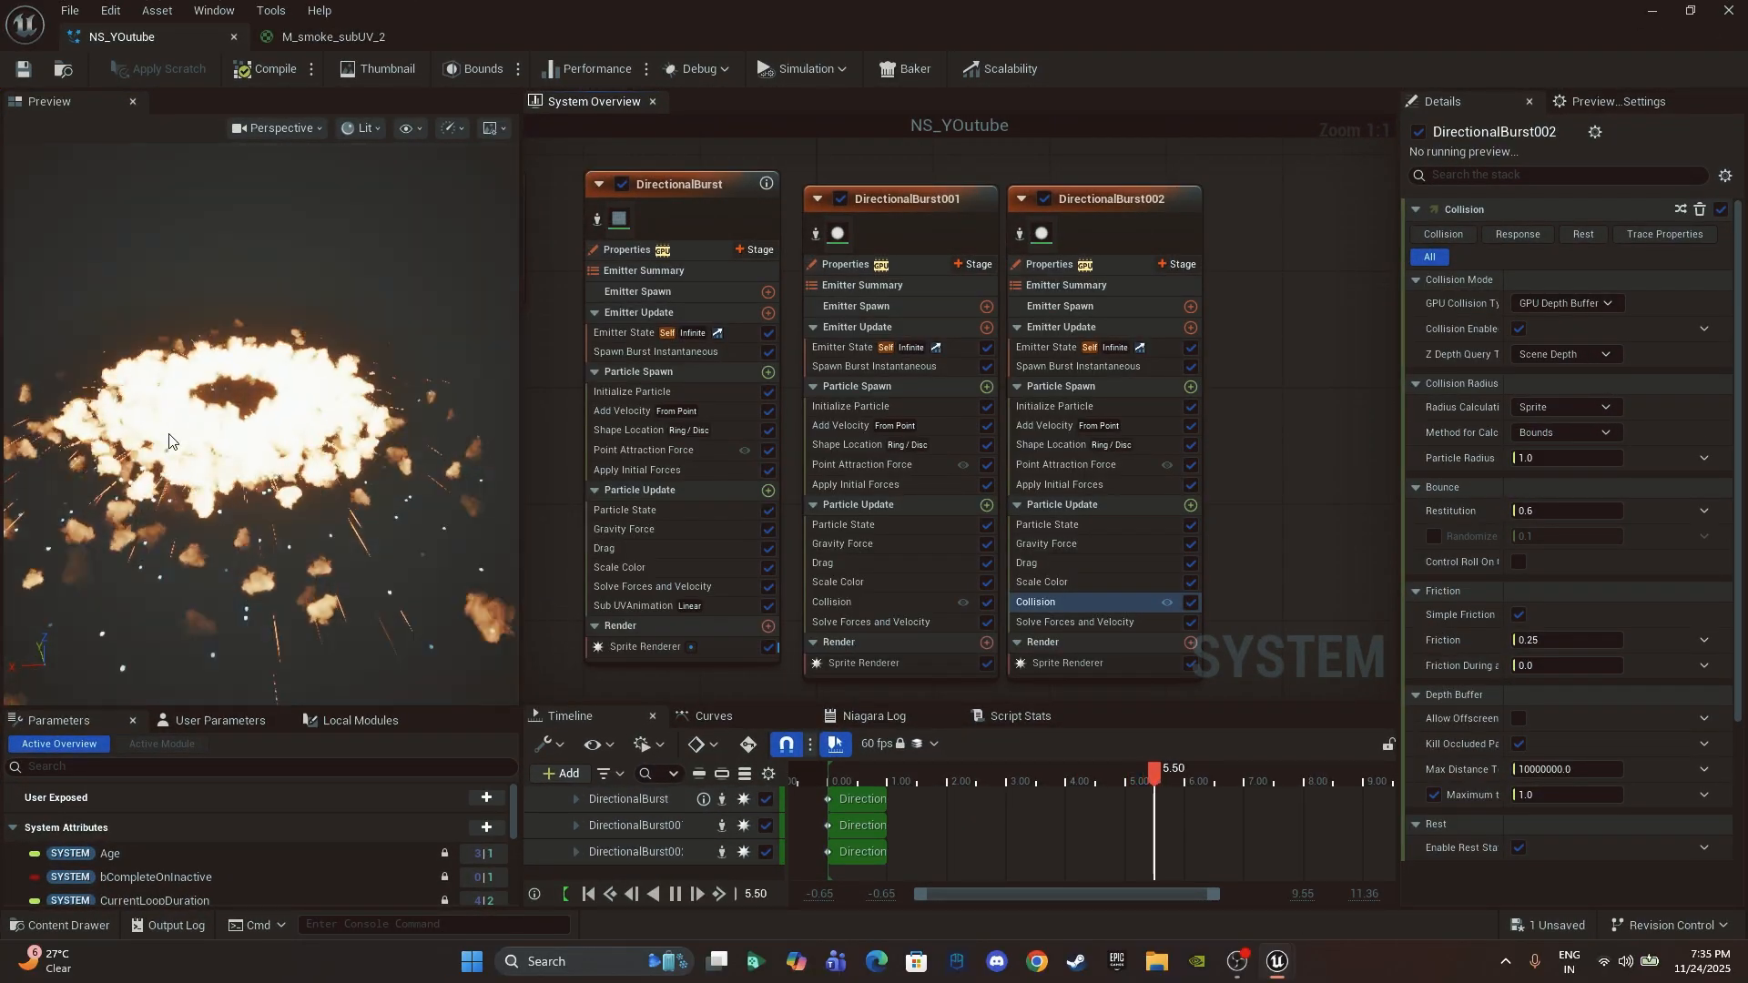
pyautogui.moveTo(867, 774)
pyautogui.mouseDown()
pyautogui.moveTo(899, 778)
pyautogui.moveTo(879, 789)
pyautogui.mouseUp()
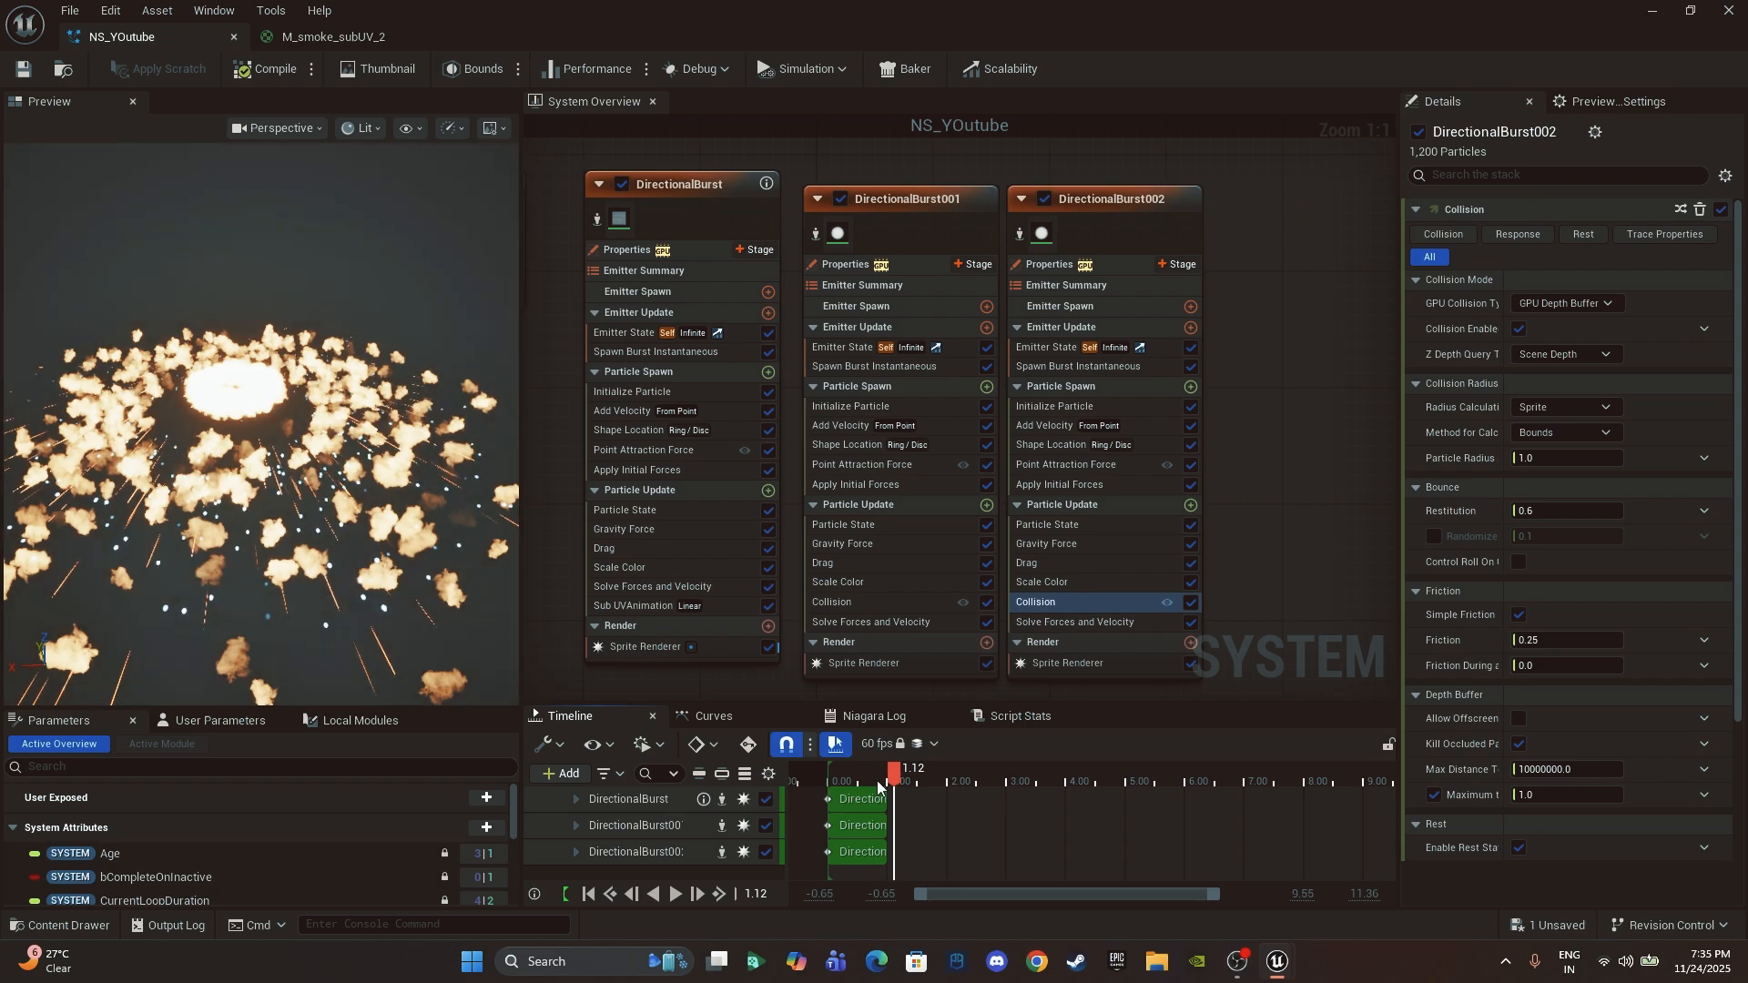
pyautogui.click(372, 68)
pyautogui.click(234, 38)
pyautogui.click(235, 38)
pyautogui.hotkey('ctrl', 'space')
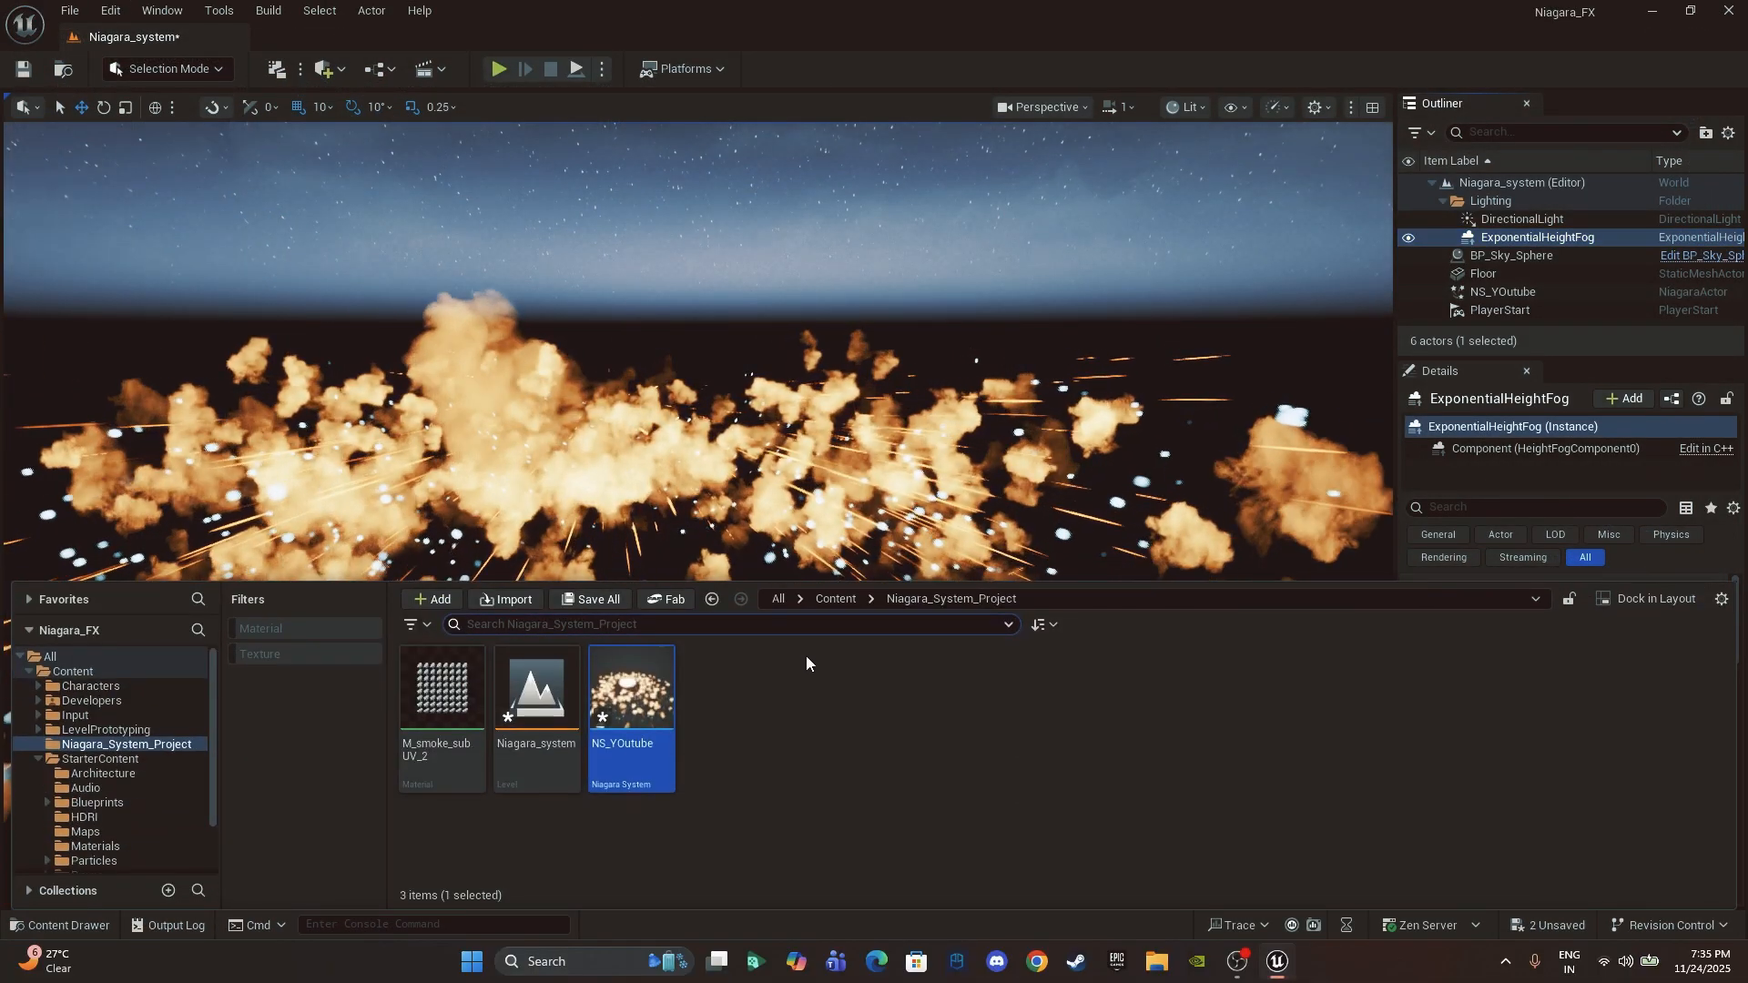